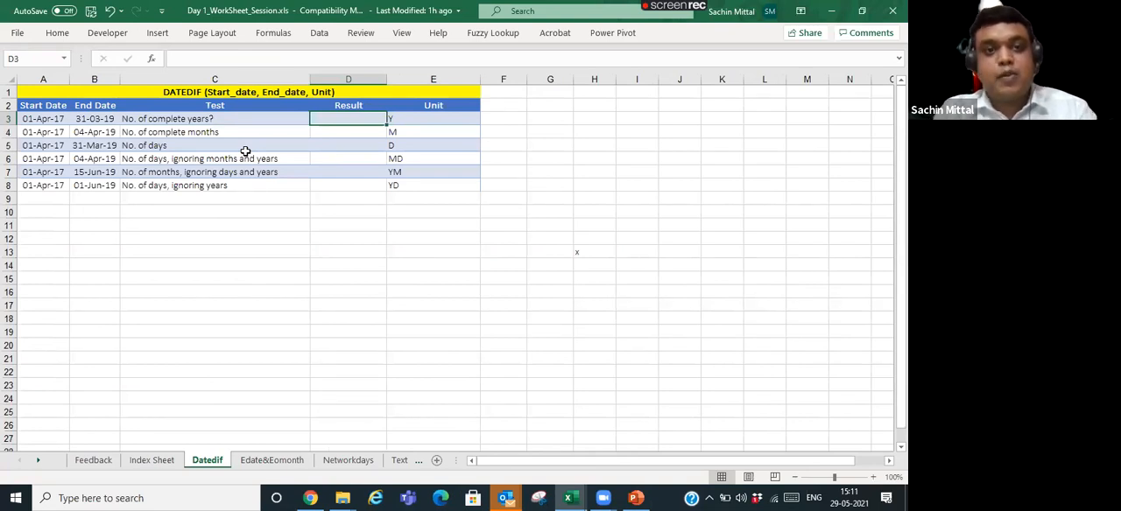
text(=)
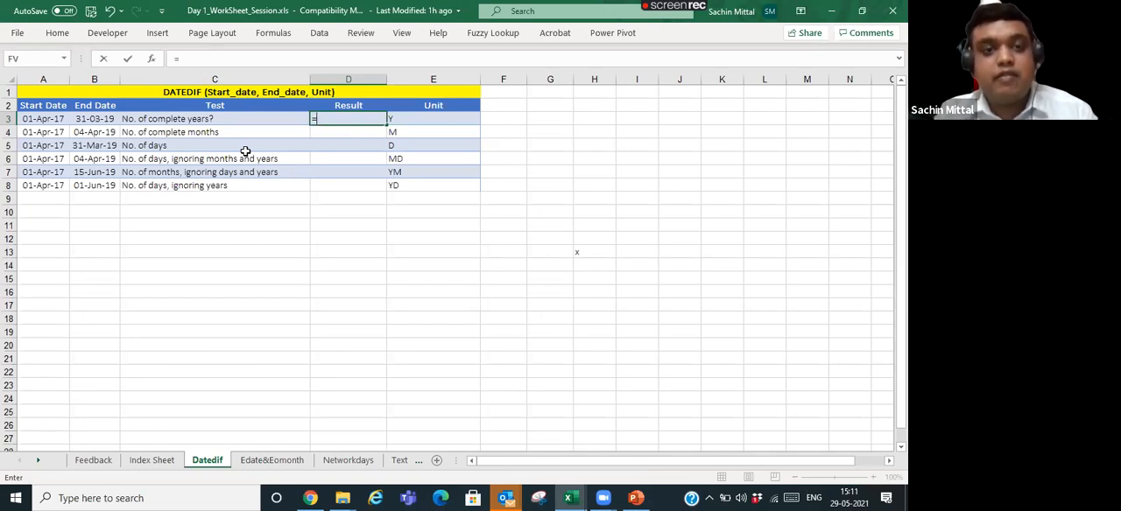
text(vl)
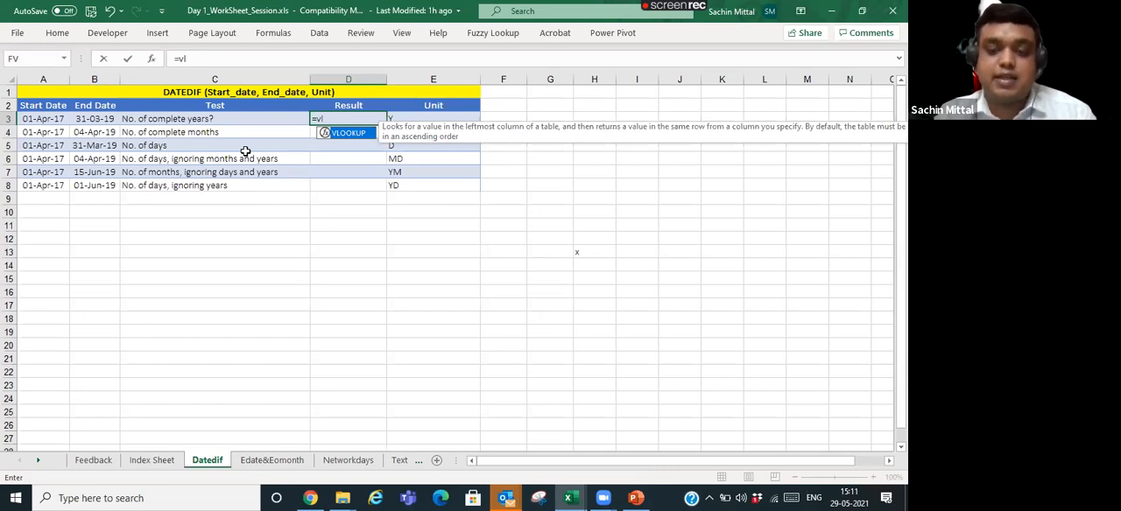
key(BackSpace)
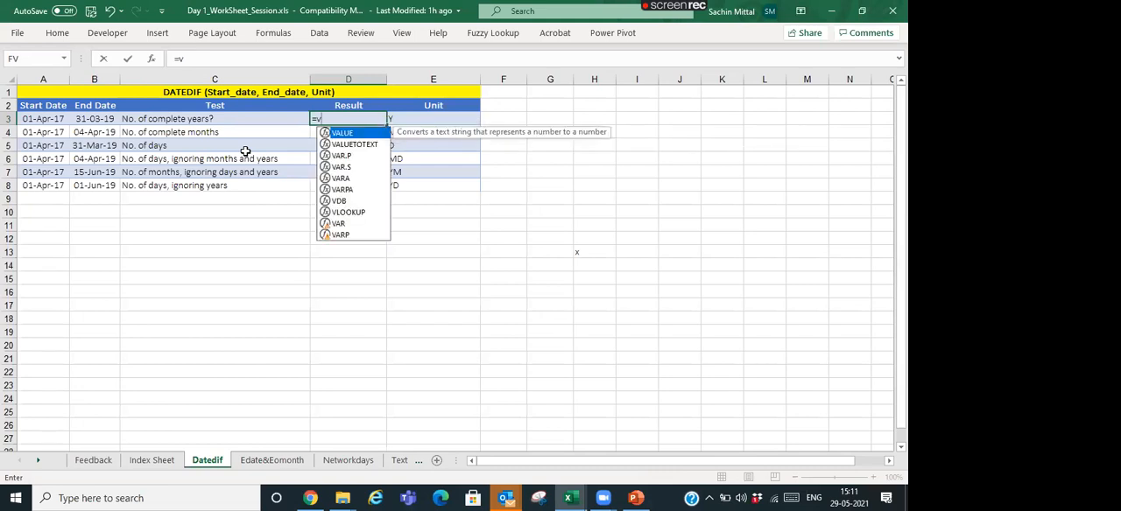
key(BackSpace)
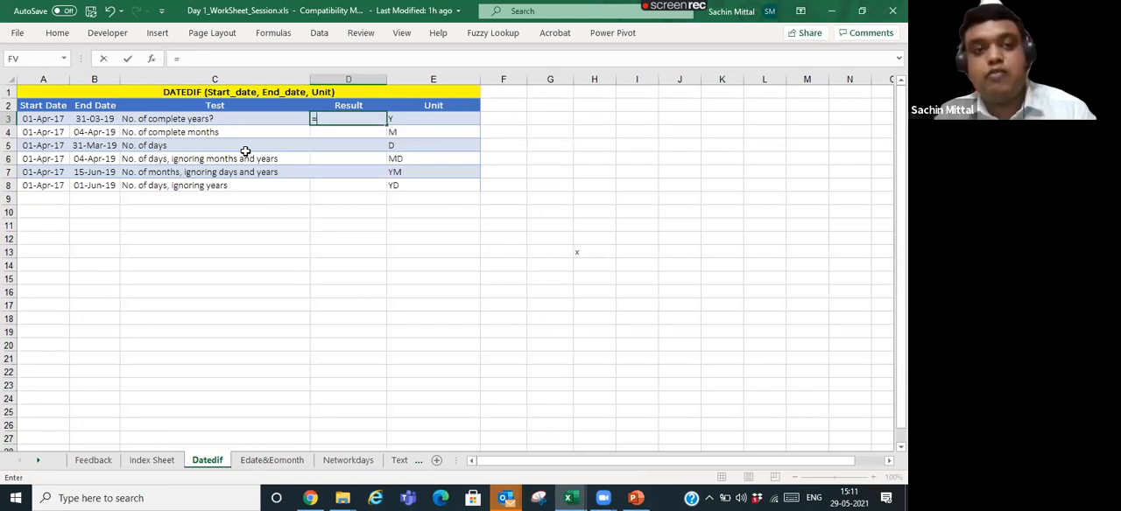
text(D)
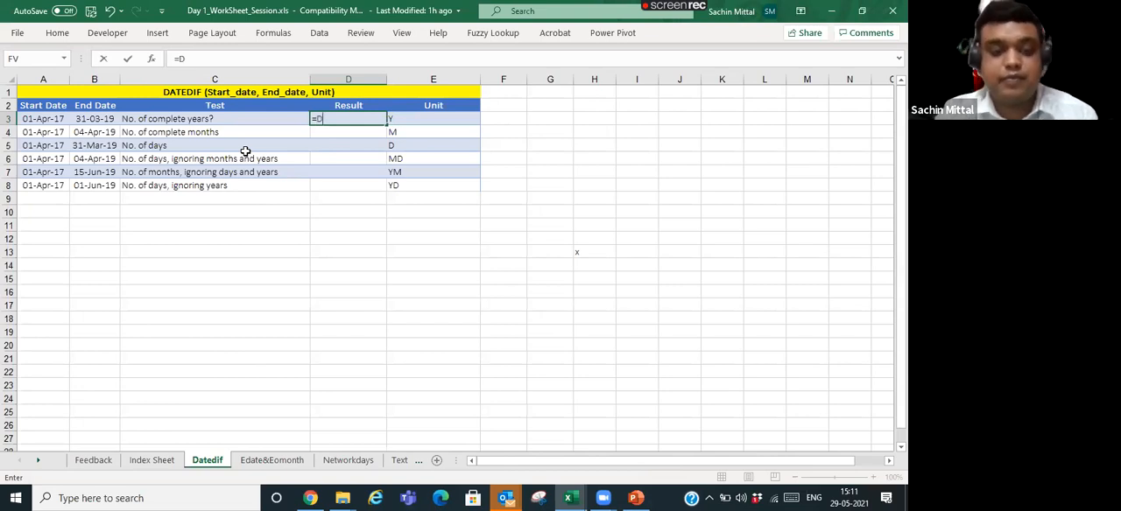
text(ate)
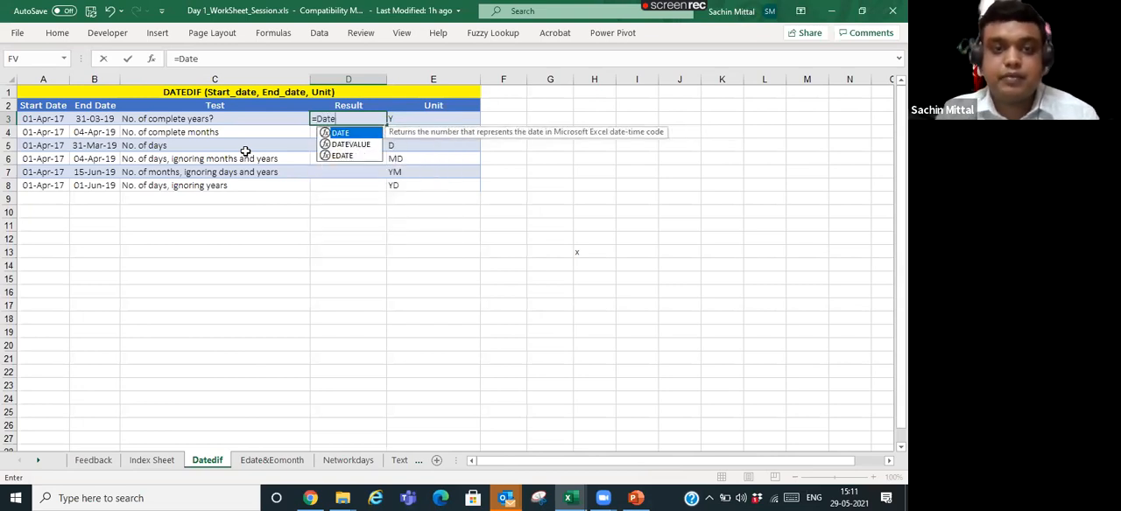
text(dif)
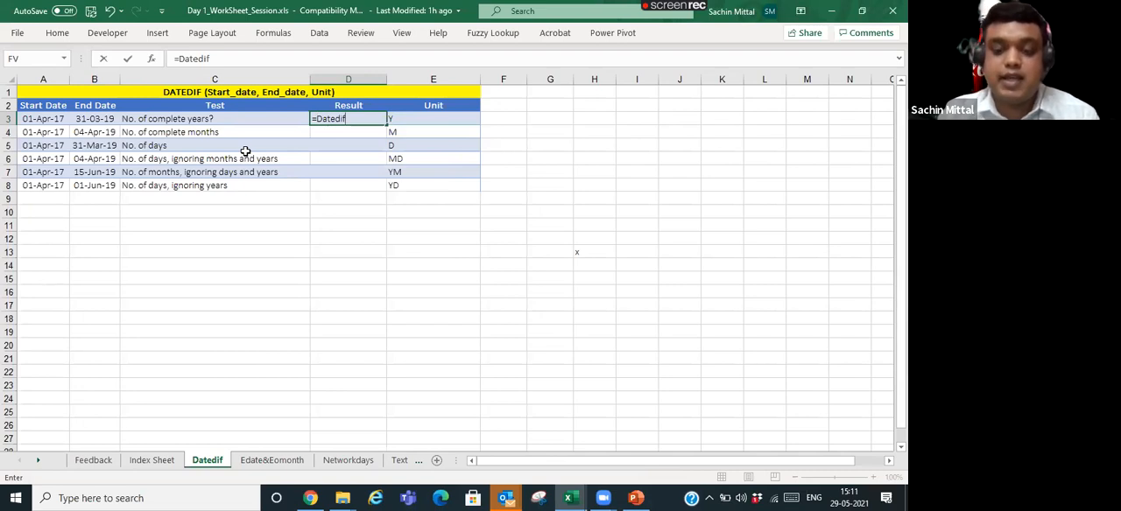
text(()
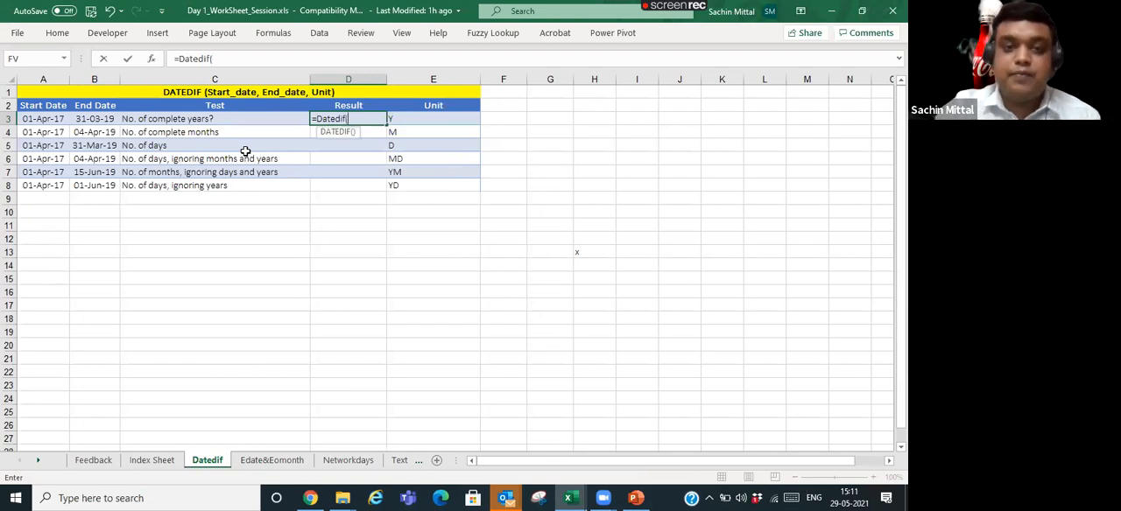
click(357, 121)
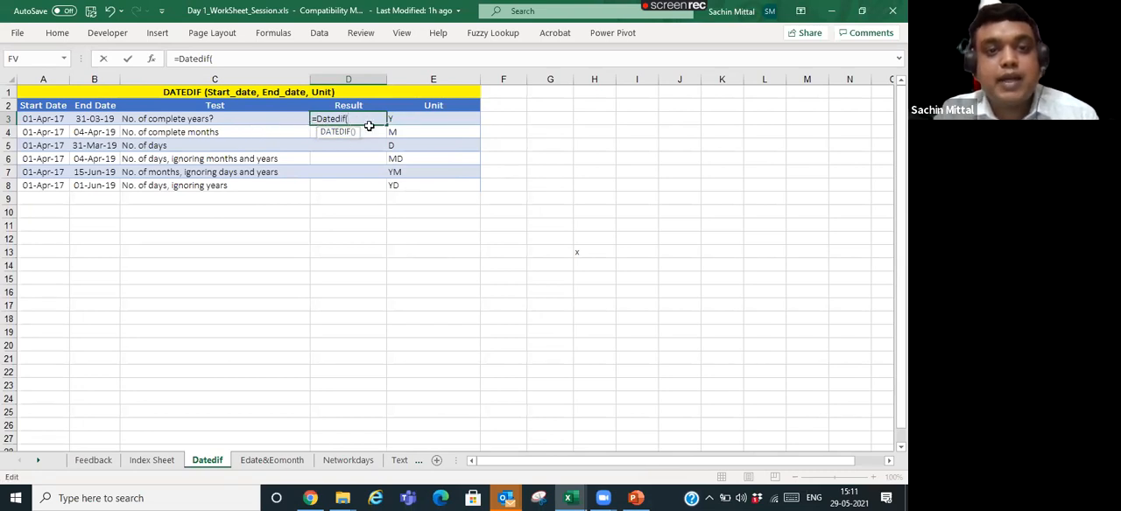
key(Escape)
- Start a VLOOKUP formula in empty cell D12 to view its argument hint, and abandon the entry
click(350, 242)
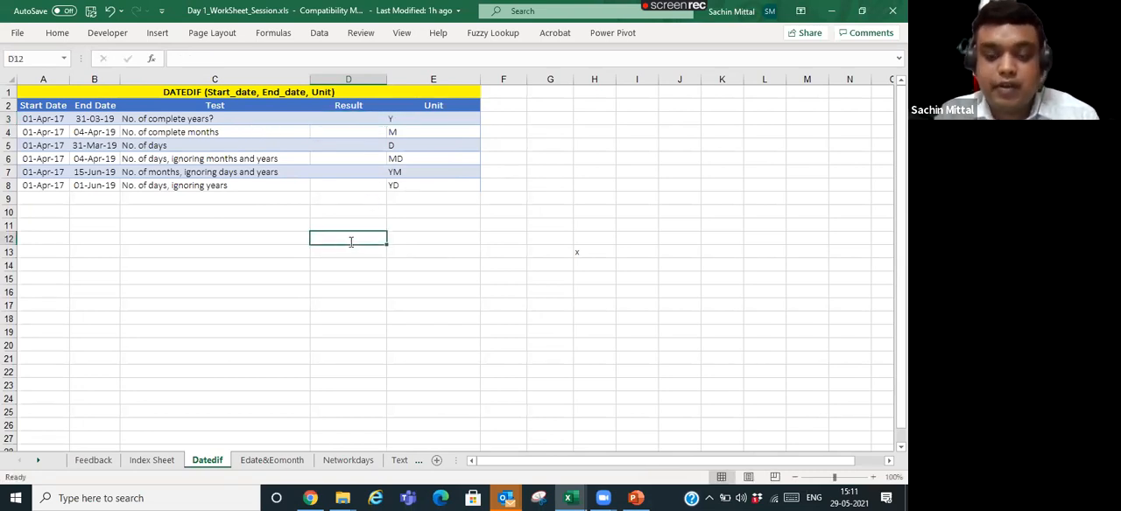
text(=vl)
key(Tab)
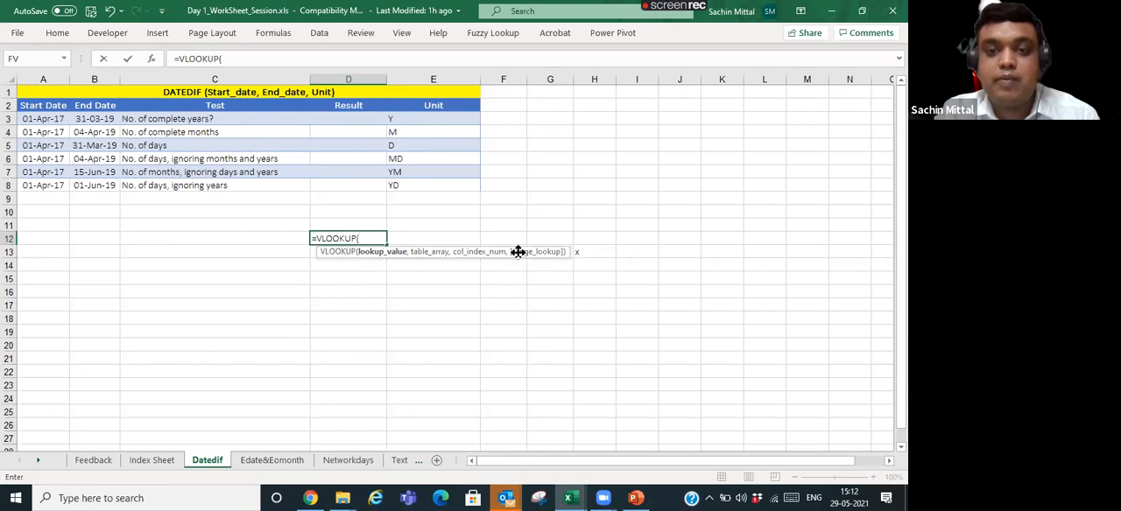
key(Escape)
- Examine the test descriptions in C3:C8 and the start date, end date, result and unit cells of row 3
click(352, 121)
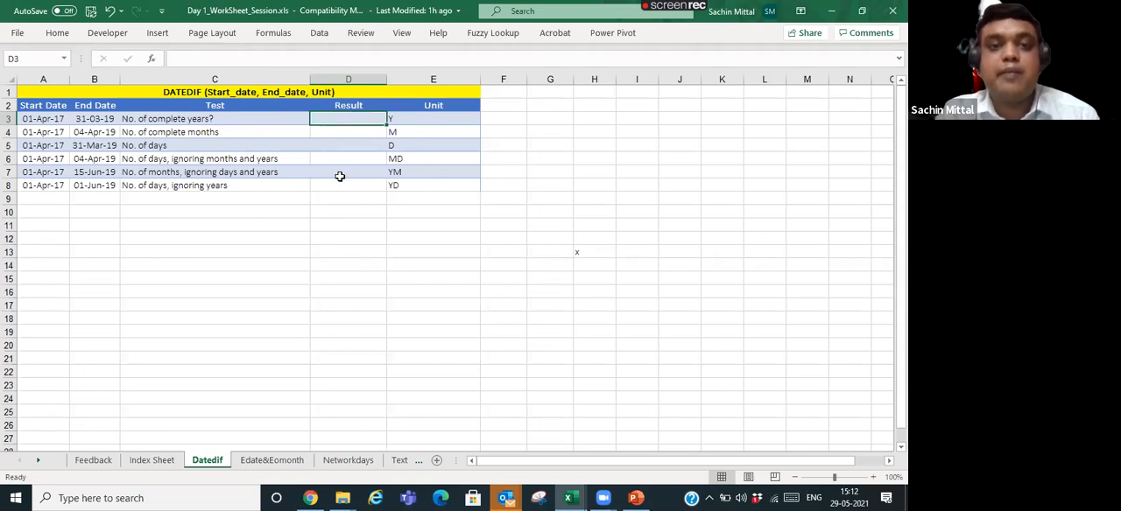
click(216, 118)
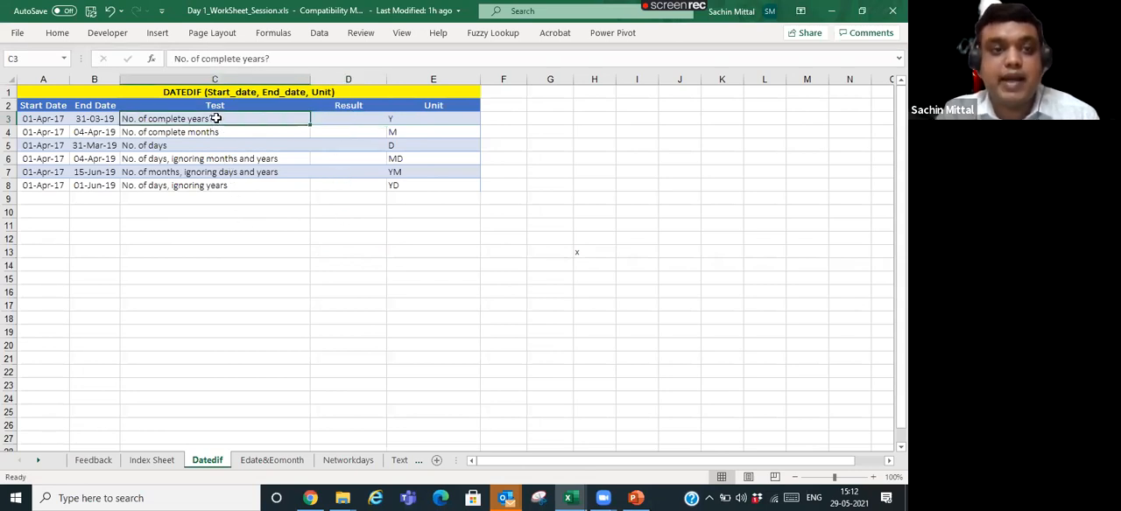
drag(216, 118, 218, 185)
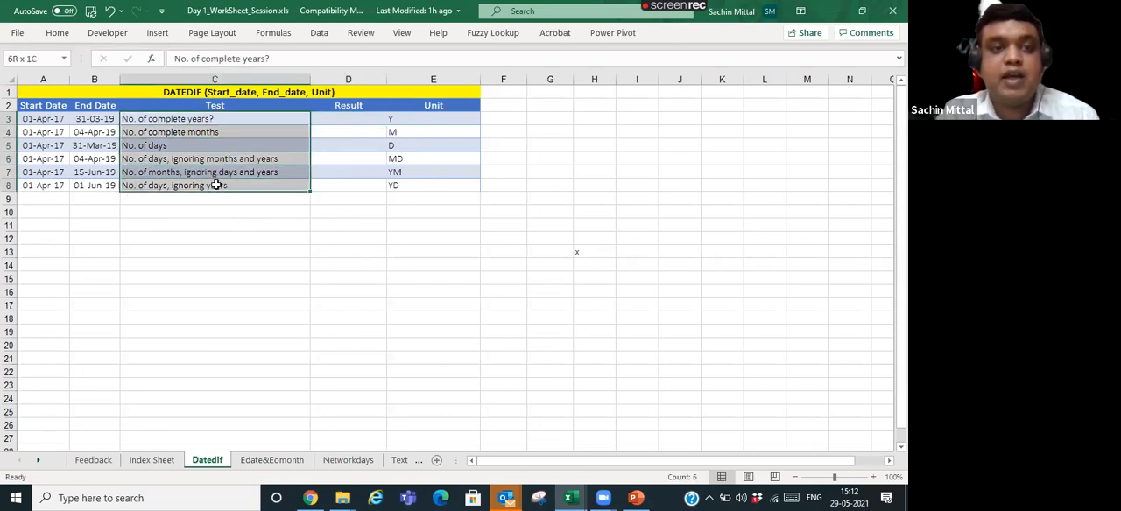
click(342, 122)
click(399, 119)
click(348, 118)
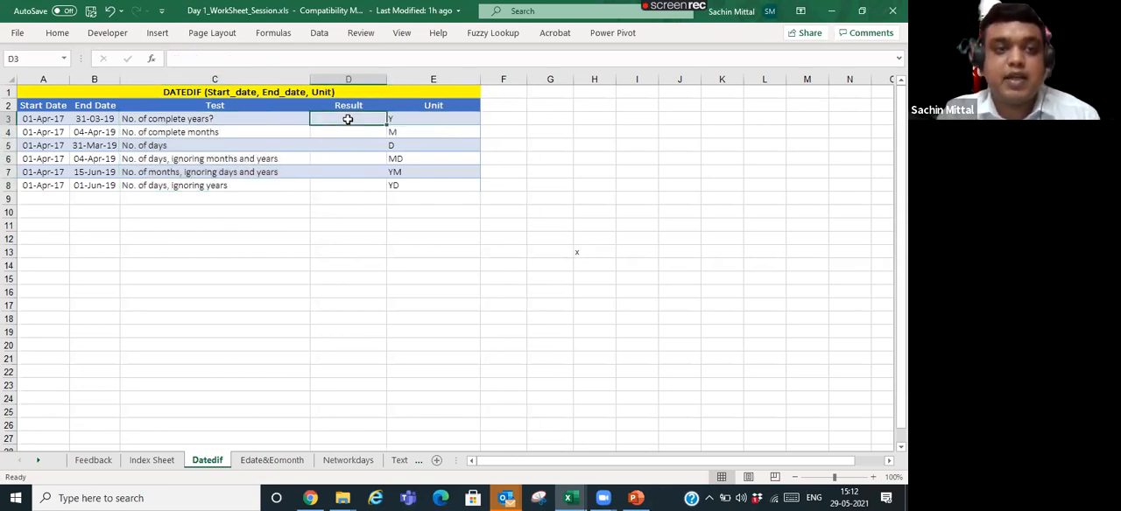
click(61, 118)
click(73, 116)
click(30, 116)
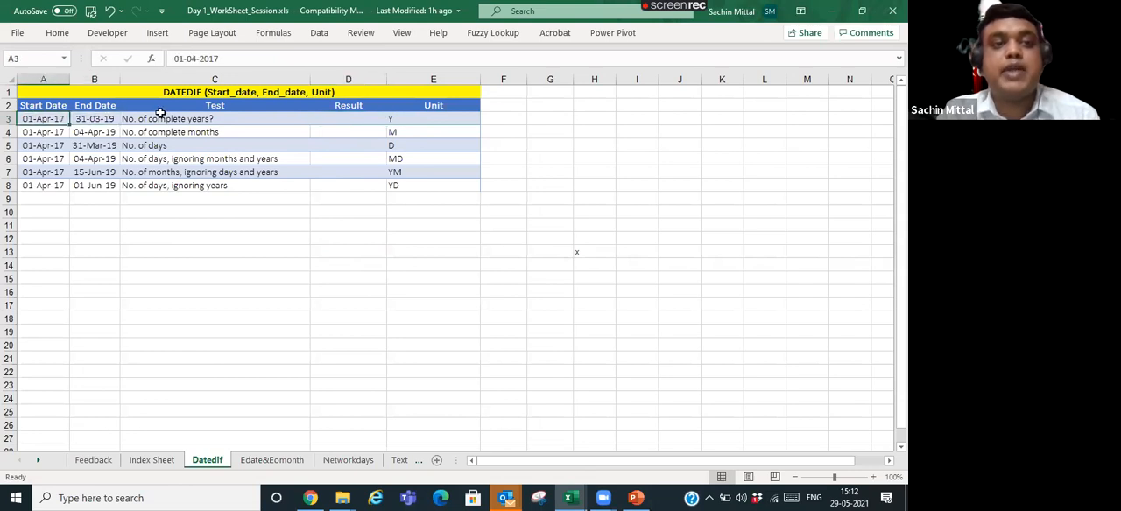
click(166, 119)
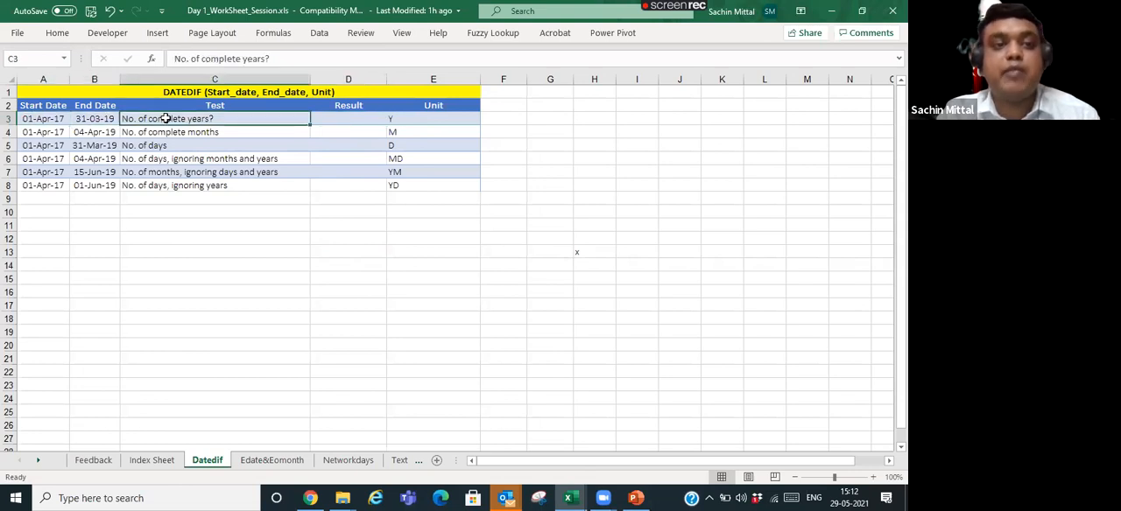
- Try to enter =DATEDIF(A3,B3) in D3 using only the start and end dates
click(358, 120)
text(=Dat)
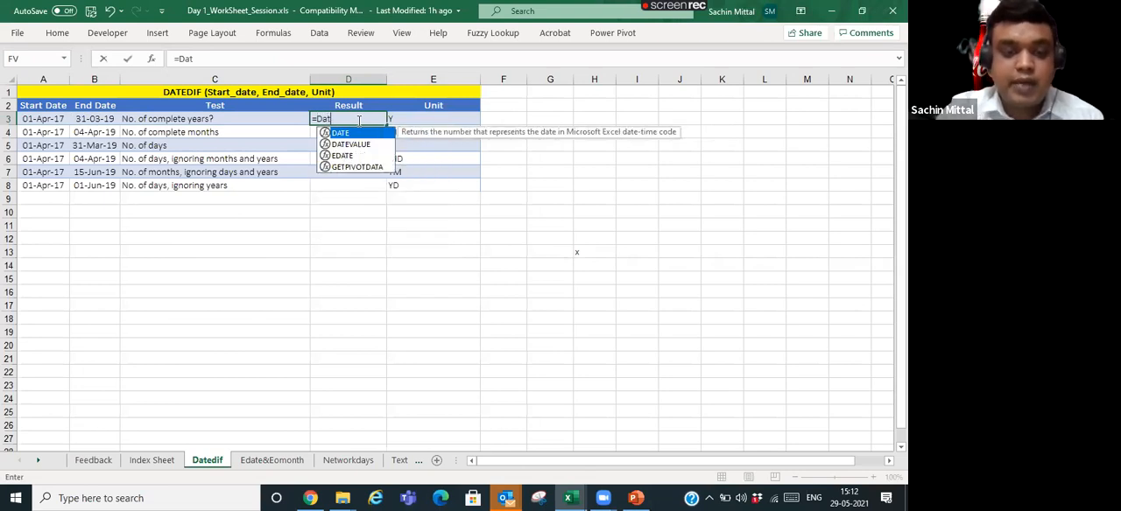
text(edi)
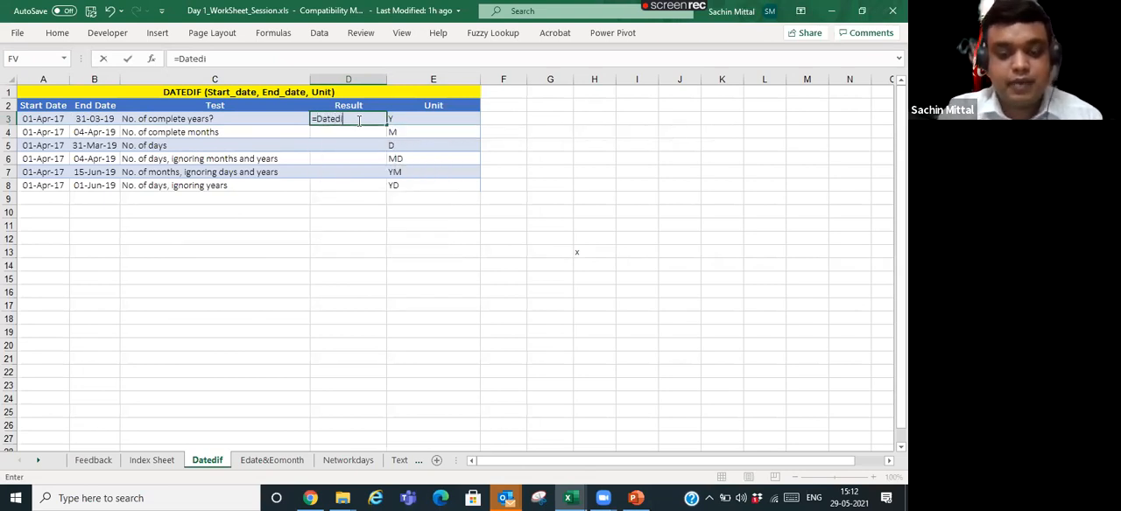
text(f()
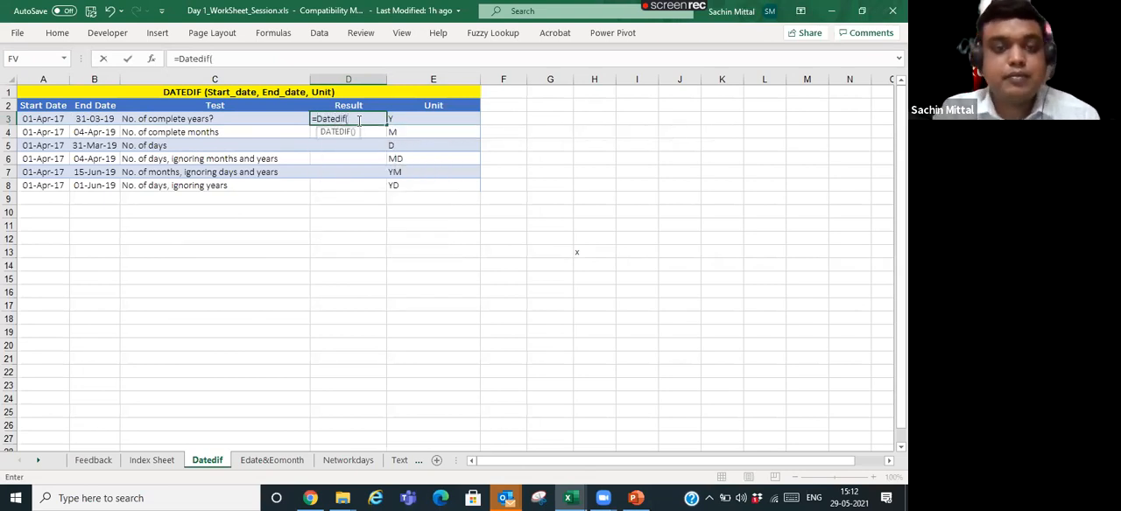
click(52, 119)
text(,)
click(93, 119)
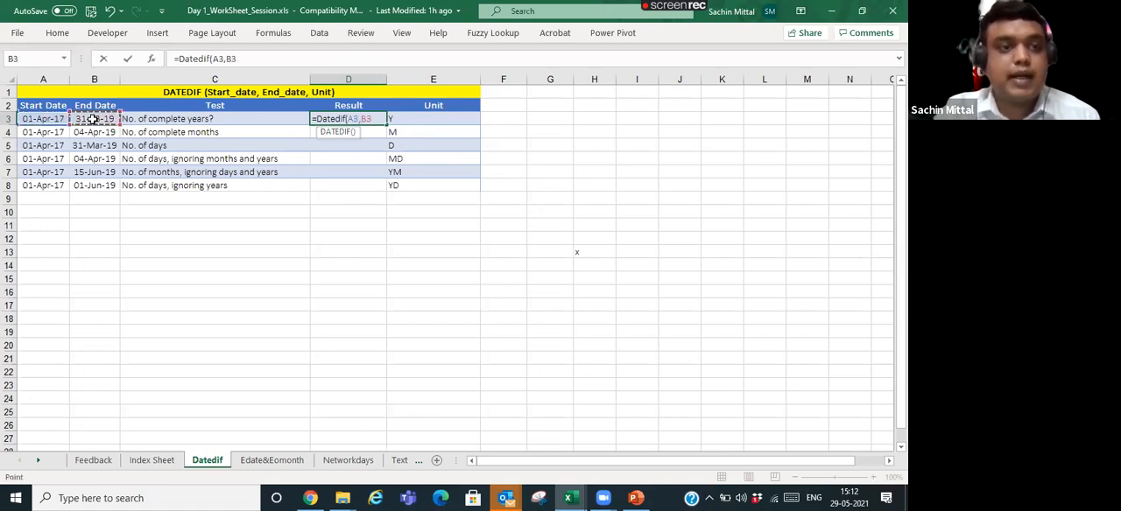
text())
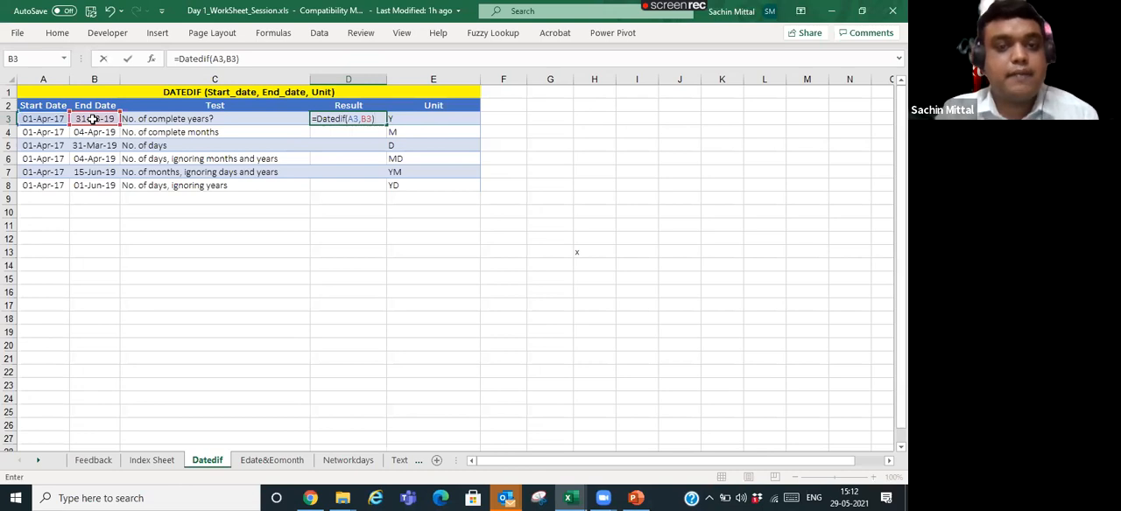
key(Return)
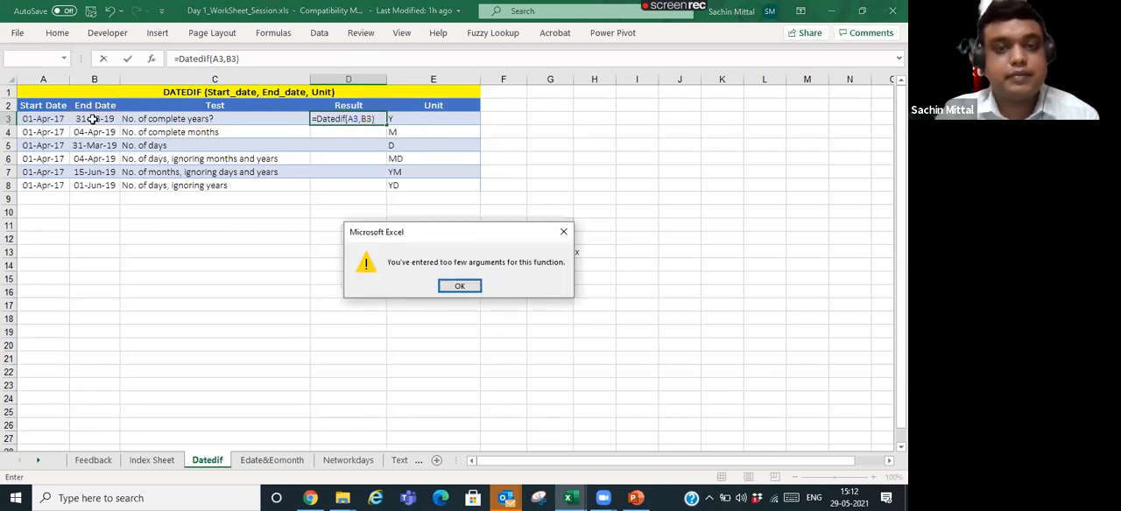
key(Return)
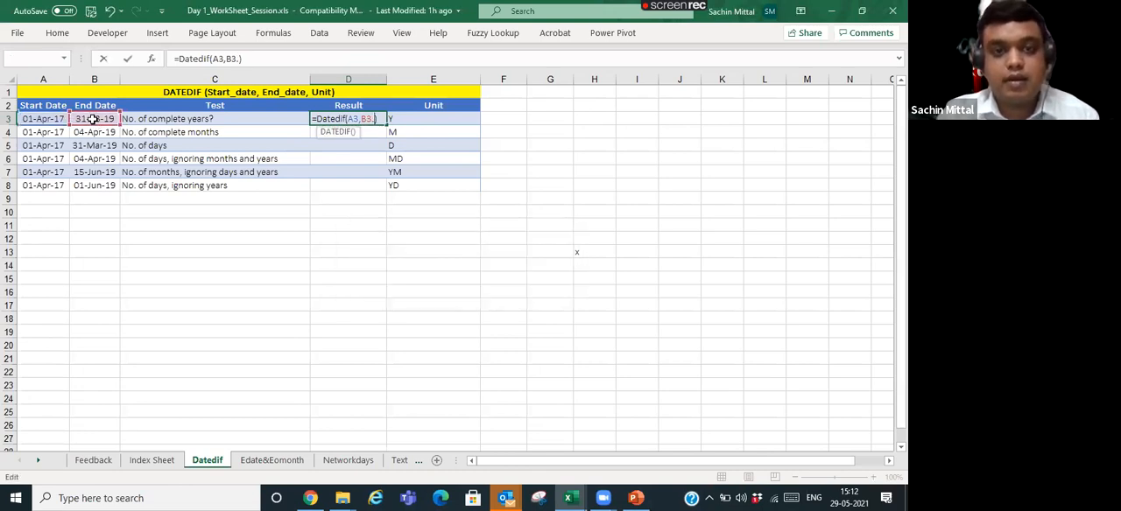
- Add "y" as the unit argument so that D3 holds =DATEDIF(A3,B3,"y")
text(,")
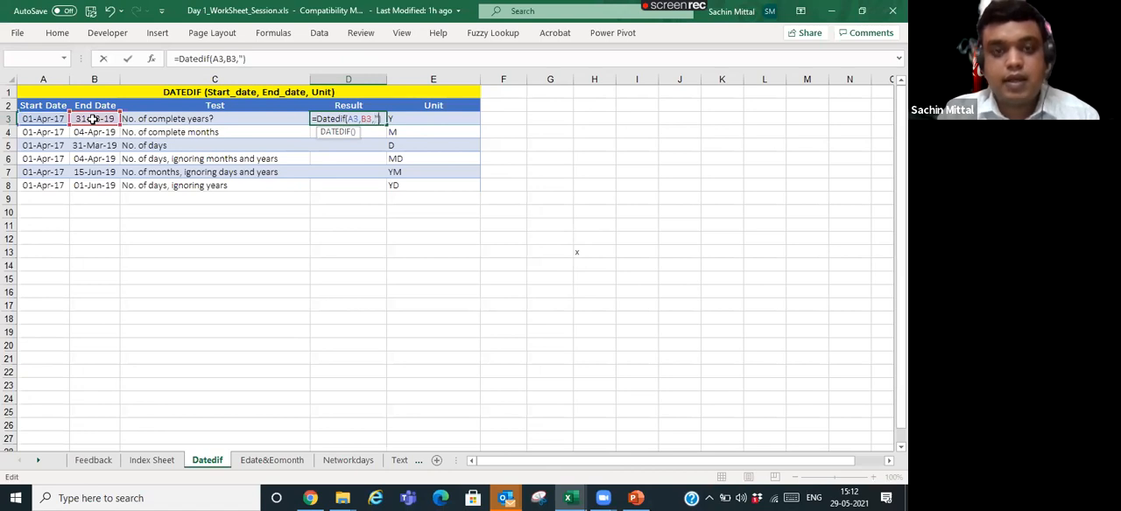
text(y")
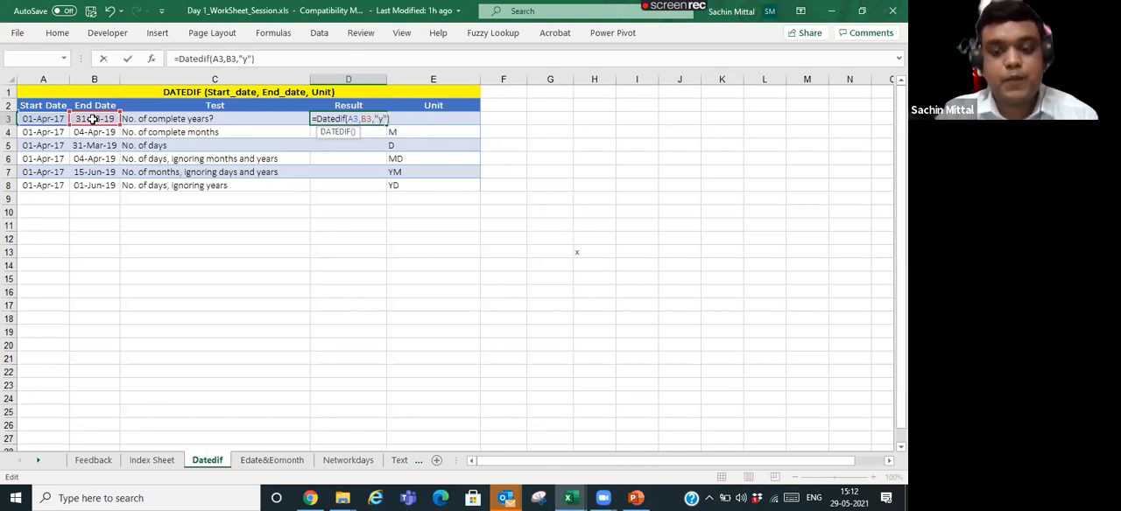
key(Return)
key(Up)
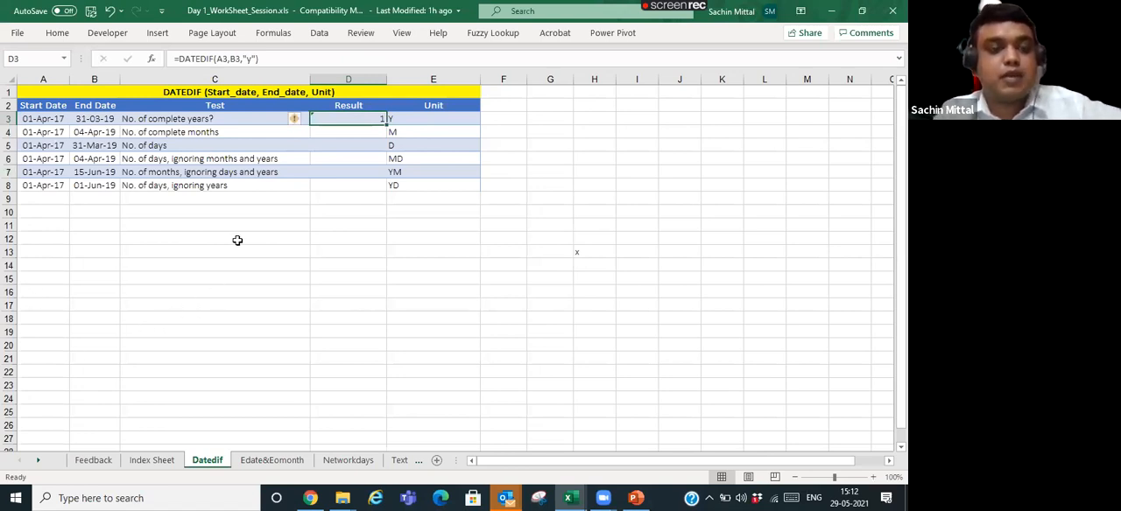
- Add one day to the end date in D3's complete-years formula, making it =DATEDIF(A3,B3+1,"y")
click(210, 120)
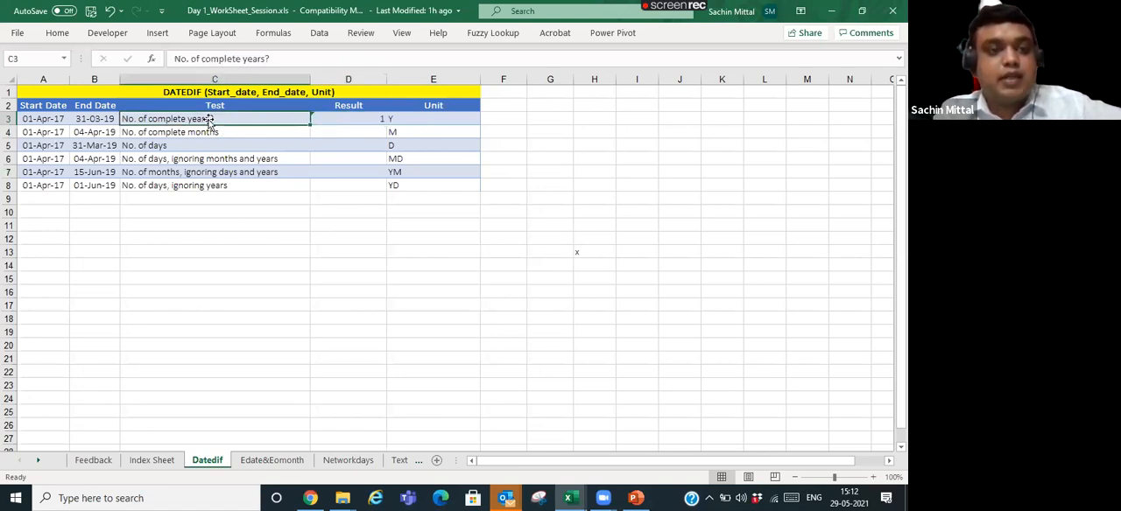
click(40, 124)
click(103, 122)
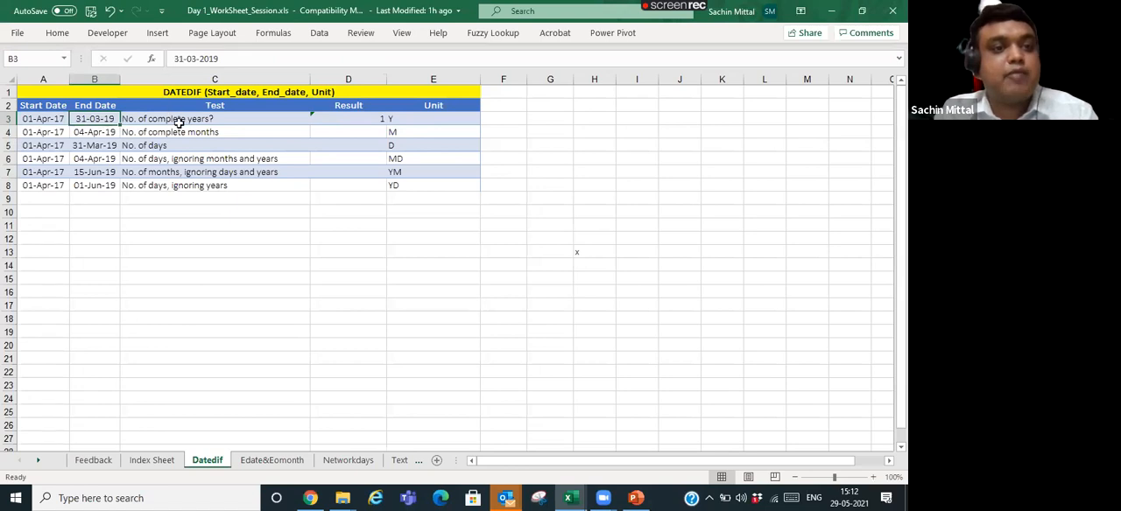
click(370, 121)
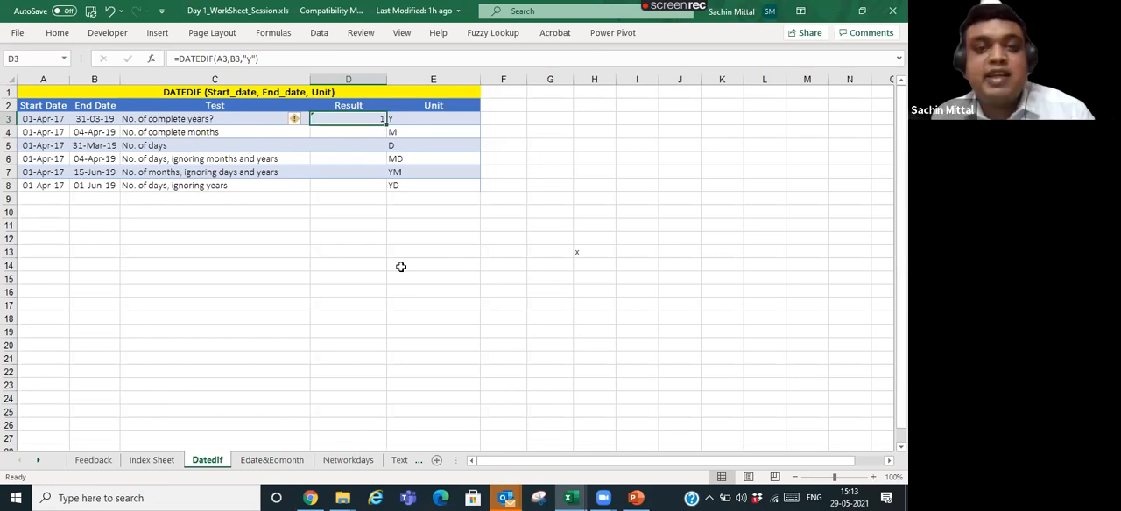
key(F2)
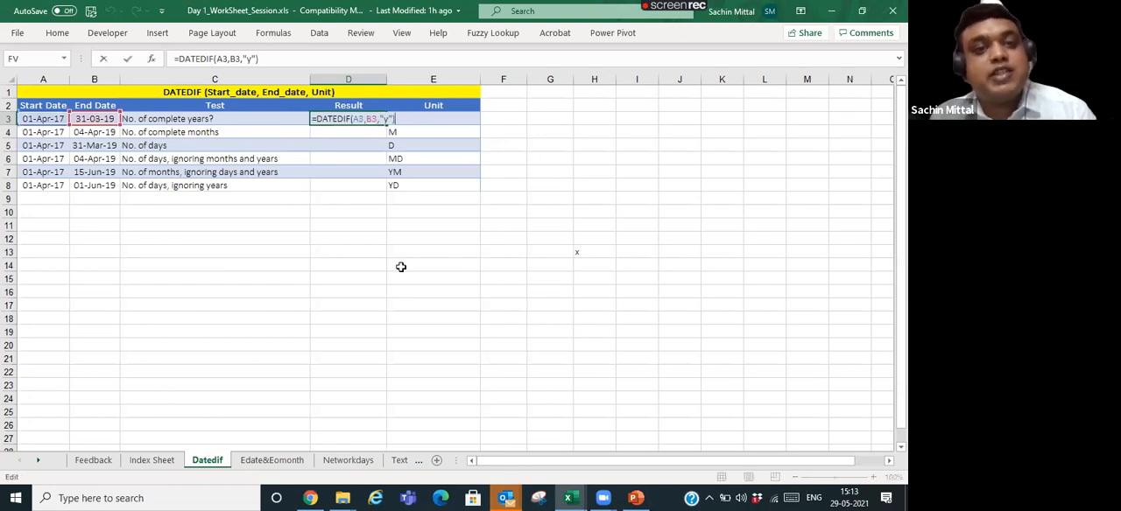
key(Left)
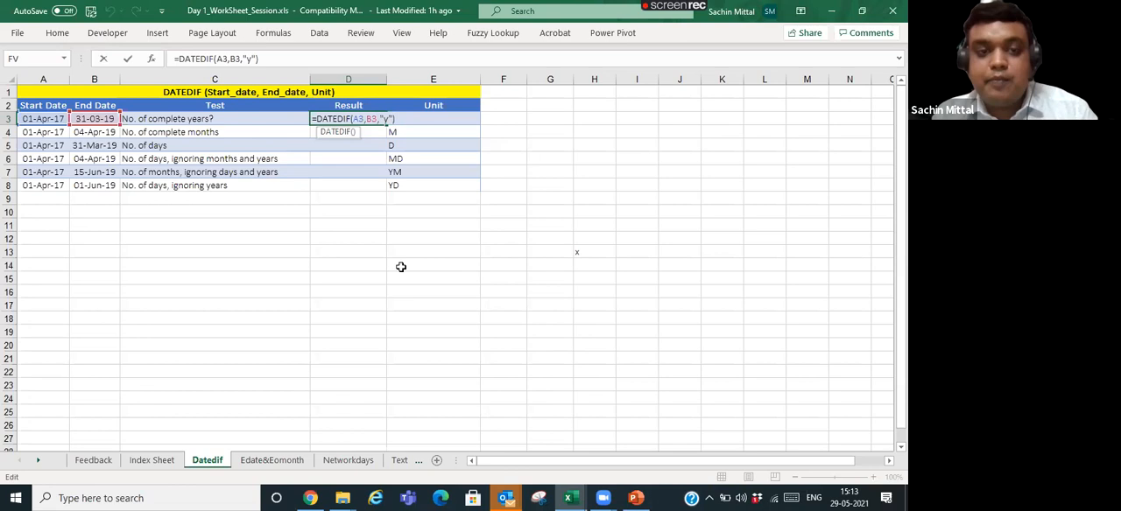
text(+1)
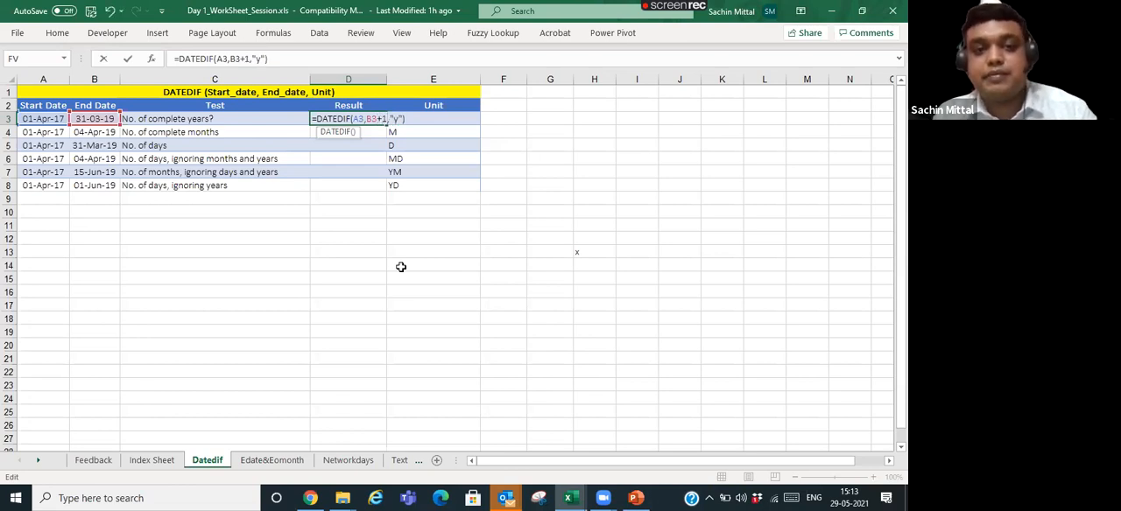
key(Return)
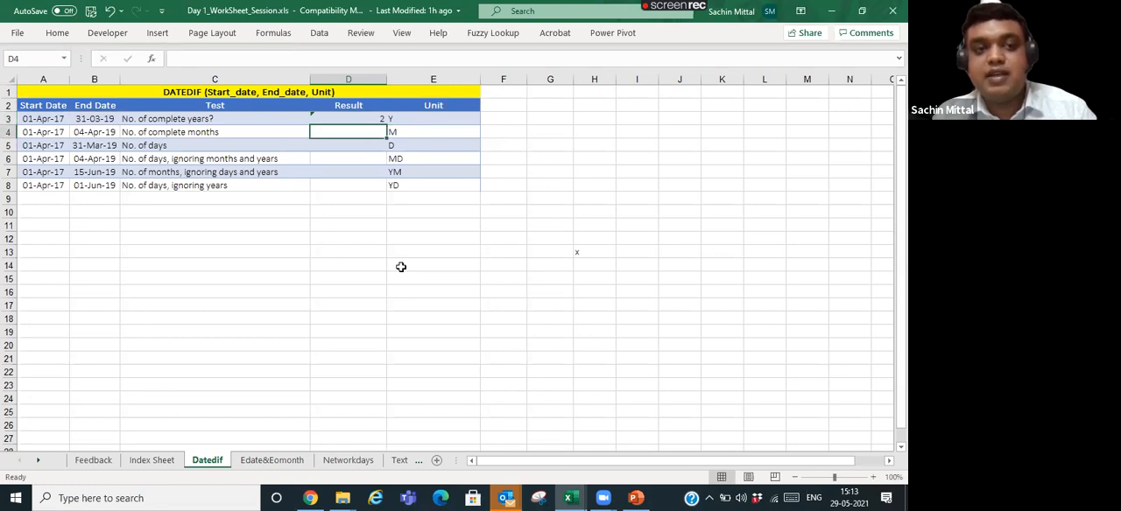
key(Up)
key(Right)
key(Right)
key(Right)
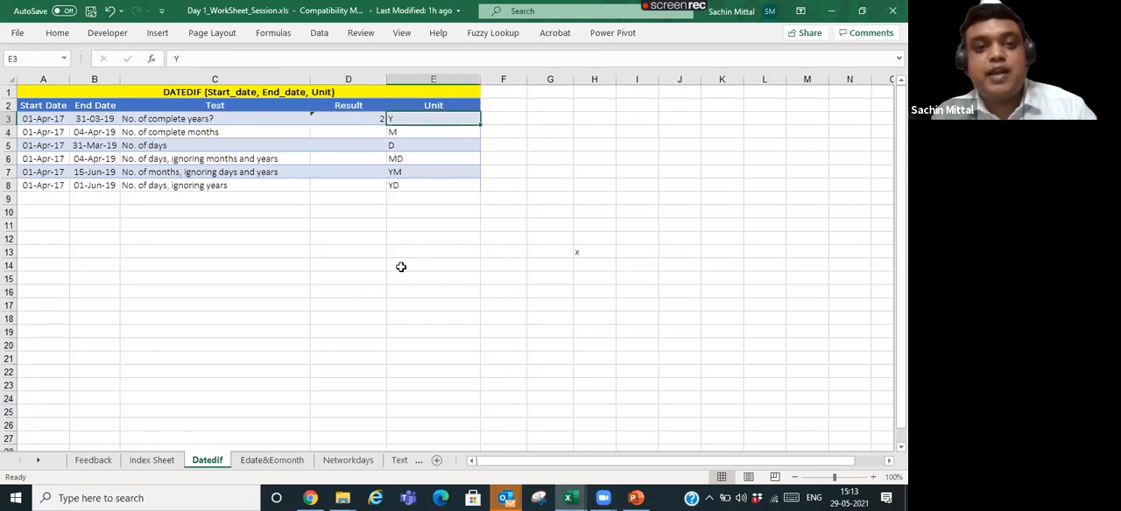
- Enter =B3+1 in G3 to show the date one day after the row 3 end date
text(=)
key(Left)
key(Left)
key(Left)
key(Left)
key(Left)
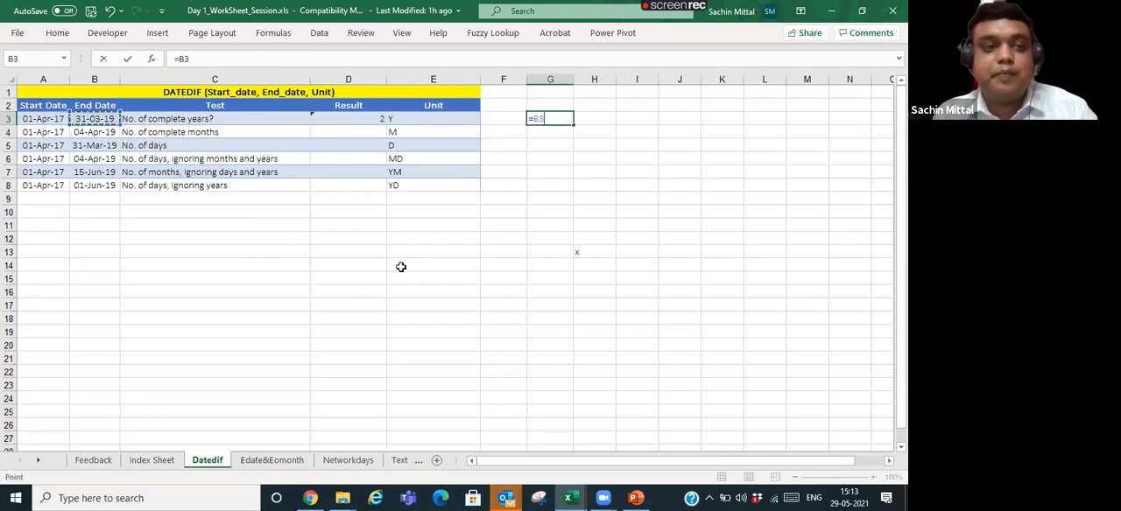
text(+1)
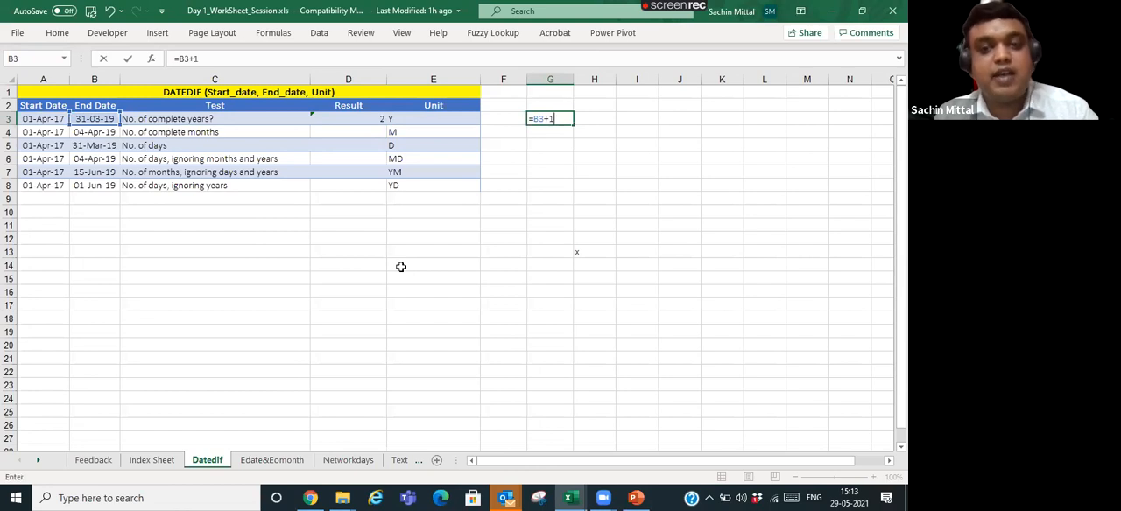
key(ctrl+Return)
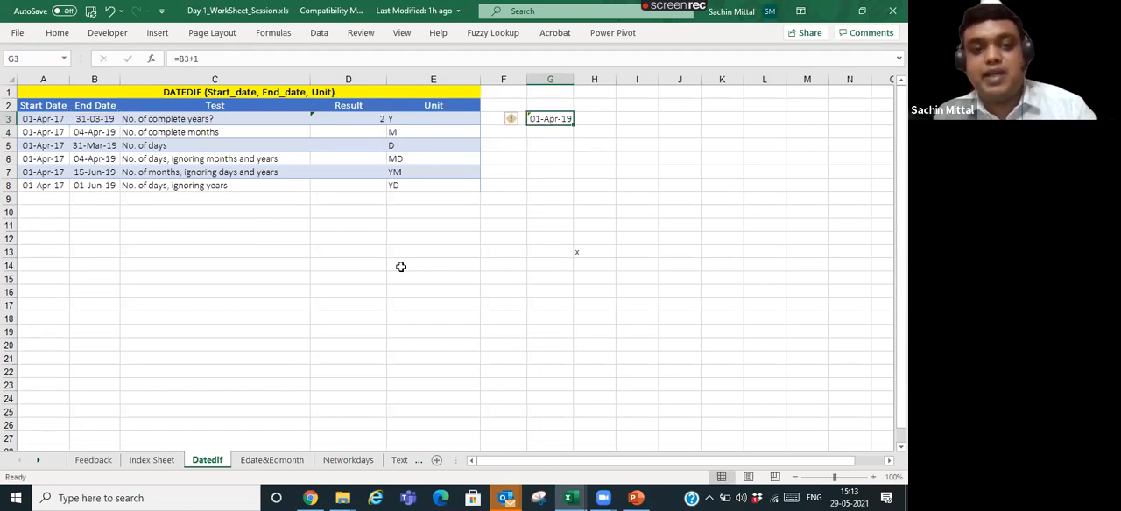
- Examine how the +1 is applied to the end date inside D3's complete-years formula
key(Left)
key(Left)
key(Left)
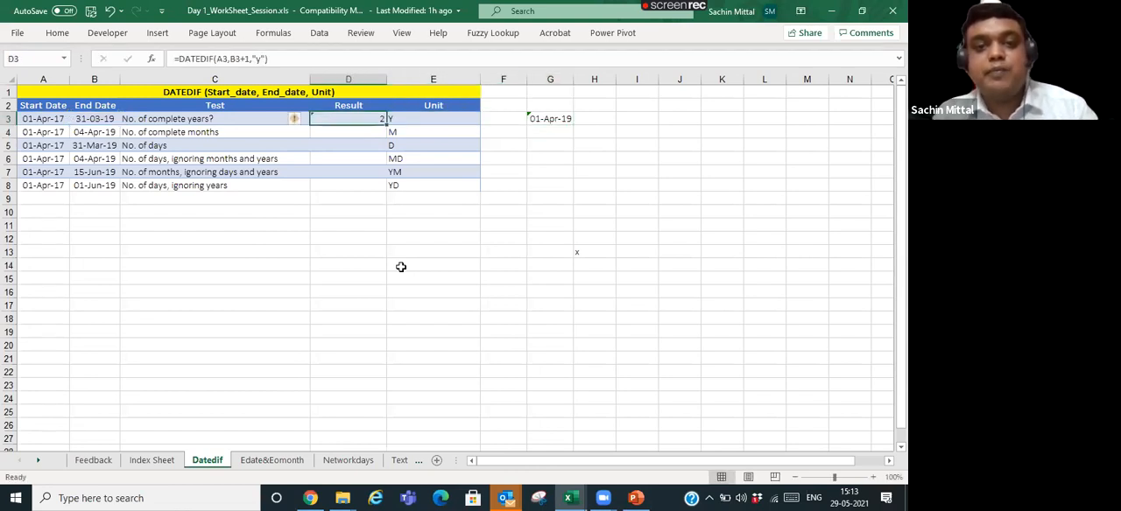
key(F2)
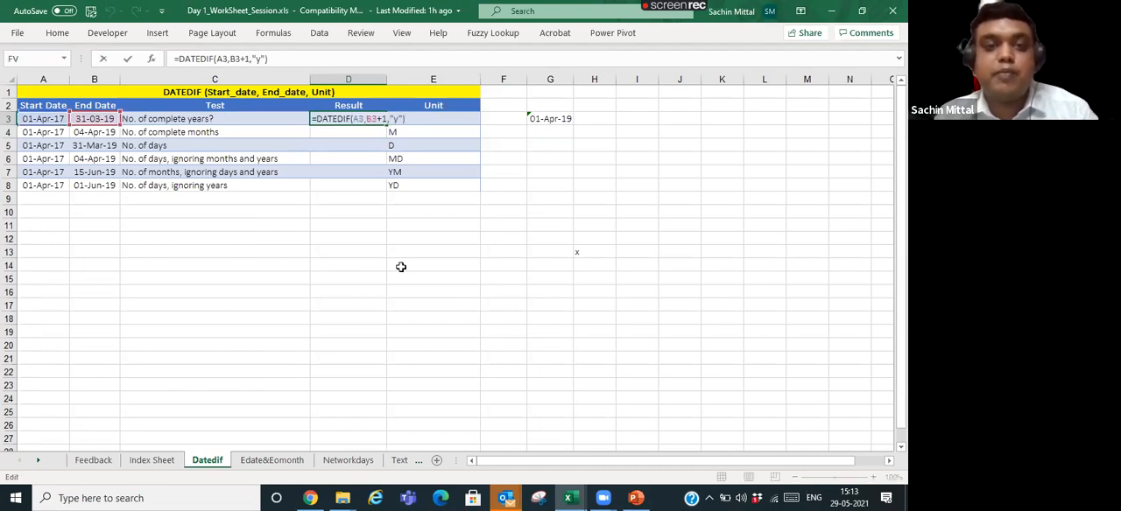
key(Left)
key(Left)
key(Left)
key(Left)
key(Left)
key(Left)
key(Left)
key(Left)
key(Left)
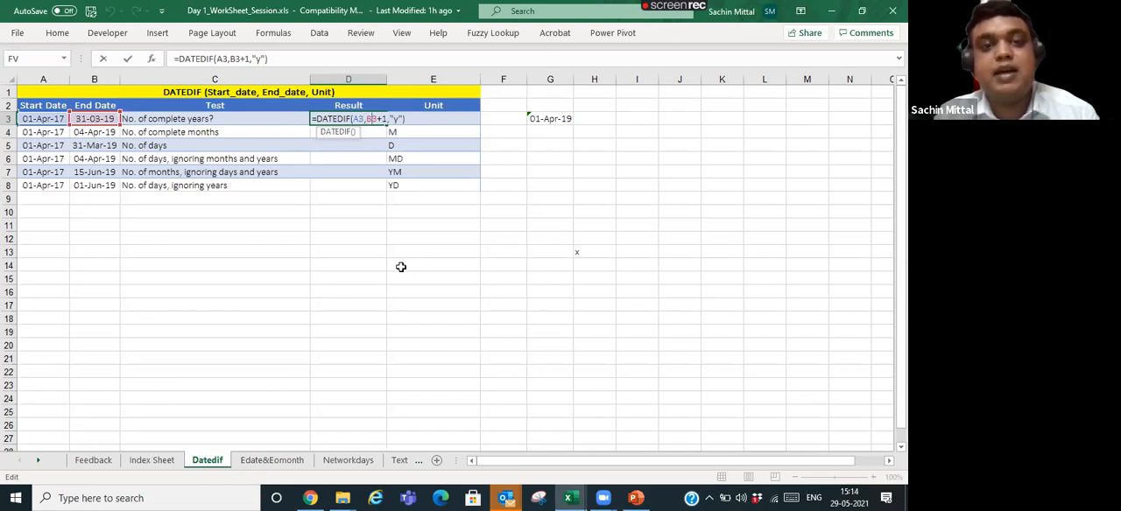
key(Right)
key(Right)
key(Right)
key(Right)
key(Right)
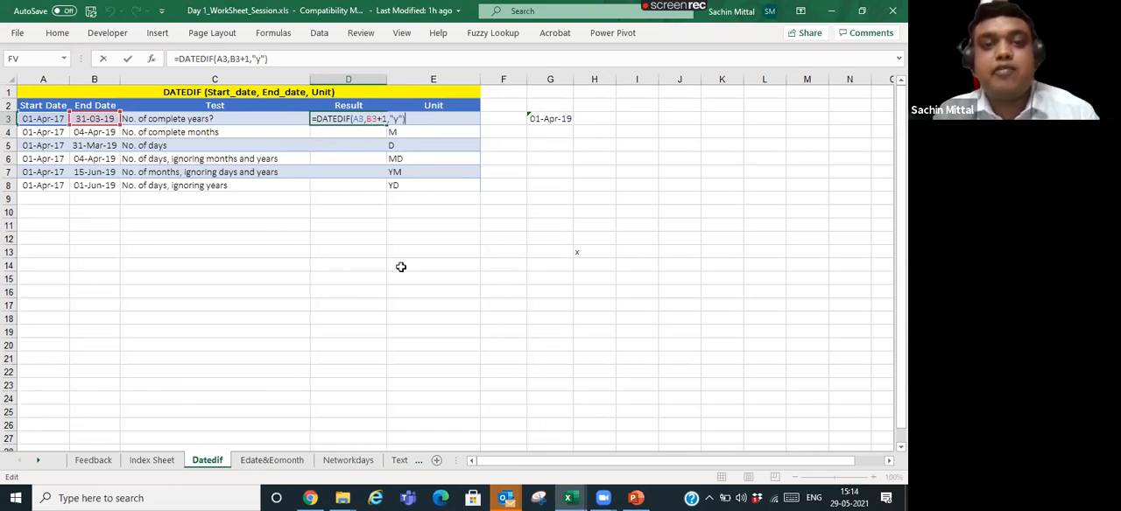
key(Return)
key(Up)
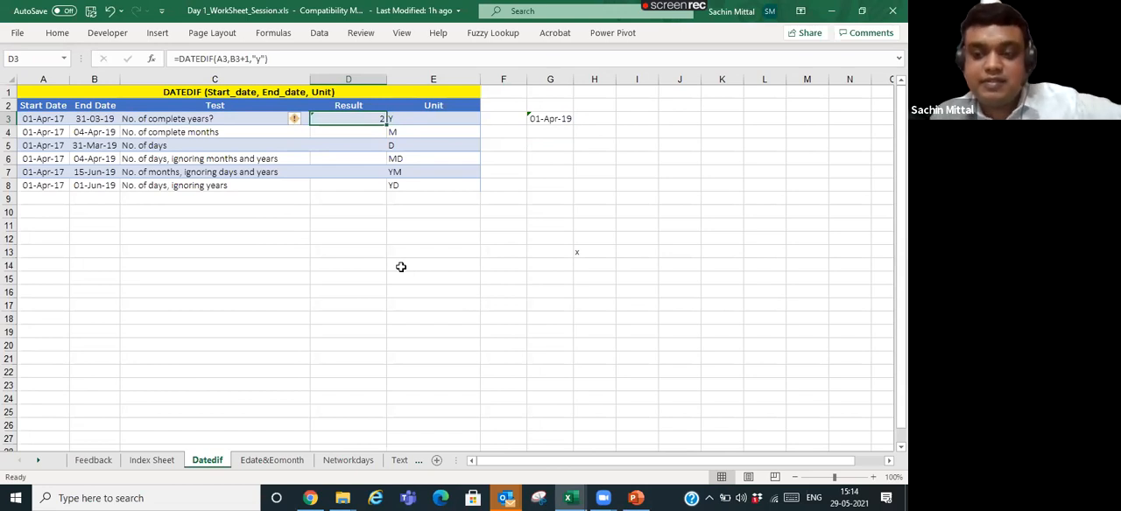
key(Down)
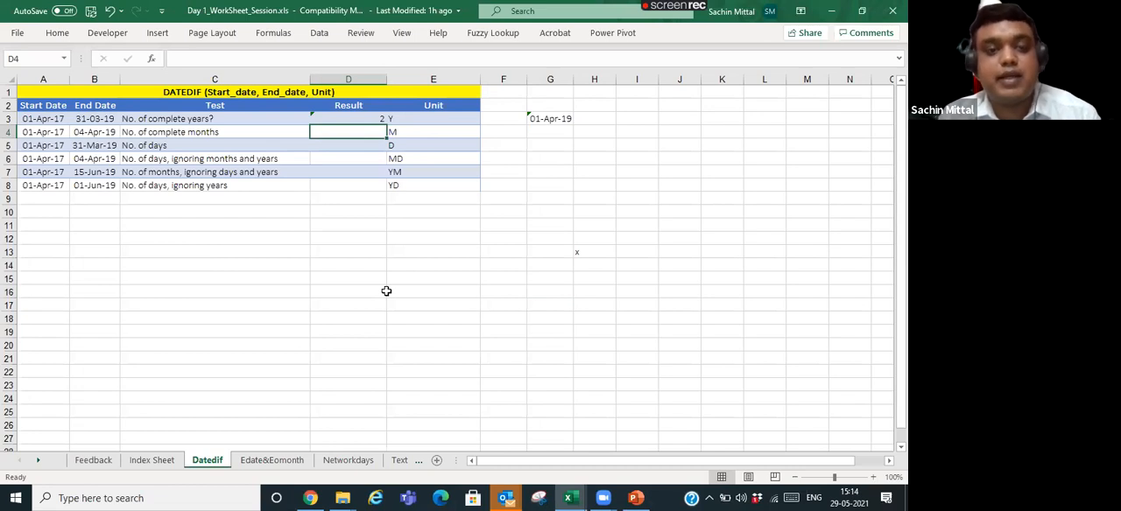
key(Up)
key(F2)
key(Return)
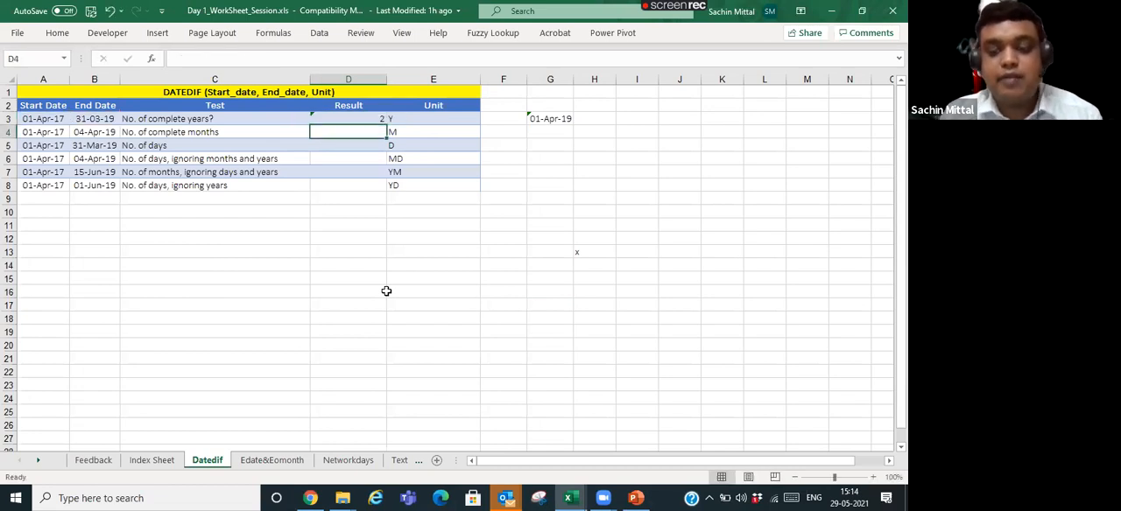
- Enter =DATEDIF(A4,B4,"m") in D4 to calculate the number of complete months
text(=Datedif)
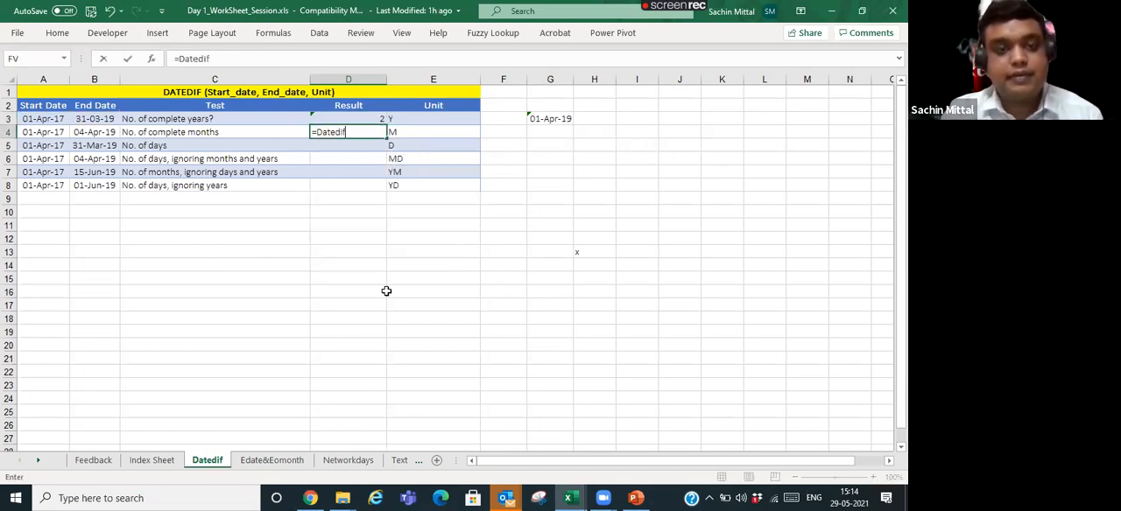
text(()
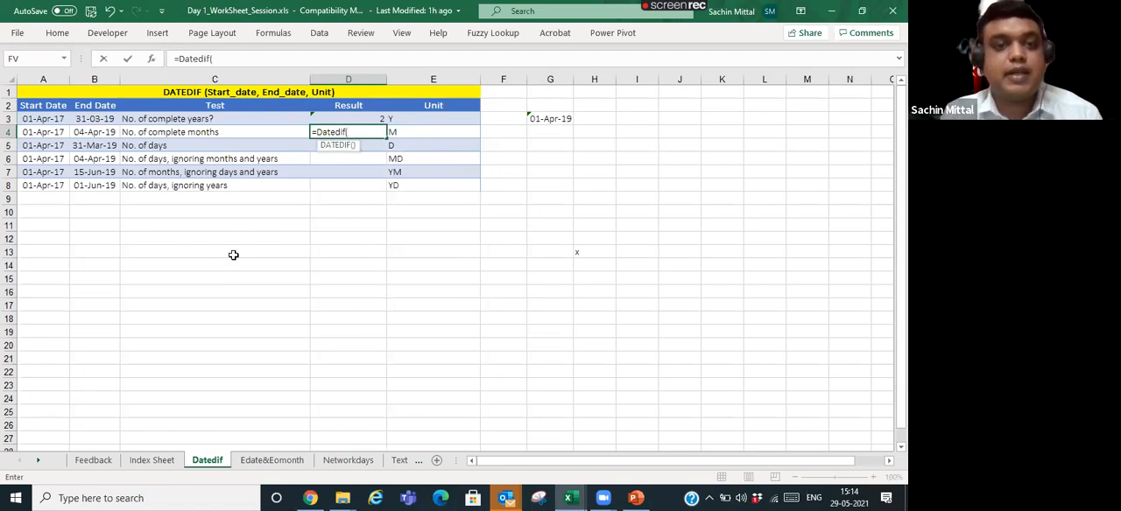
click(58, 130)
text(,)
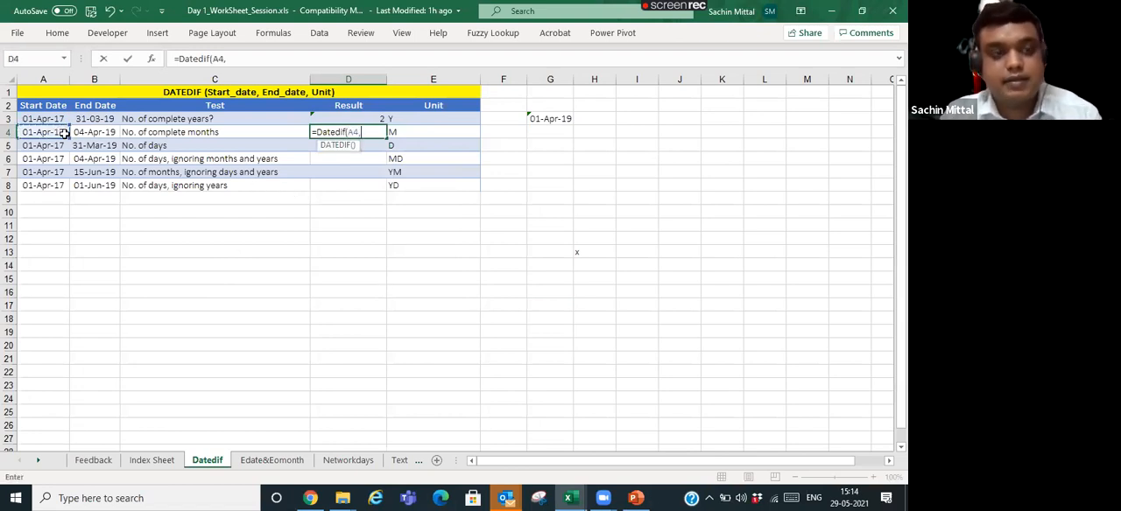
click(88, 131)
text(,)
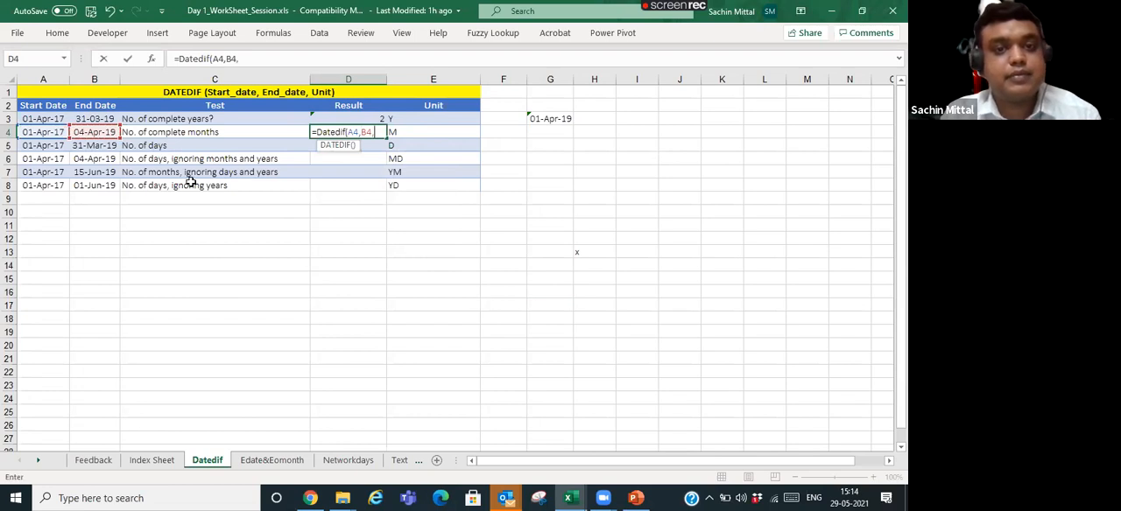
text("m)
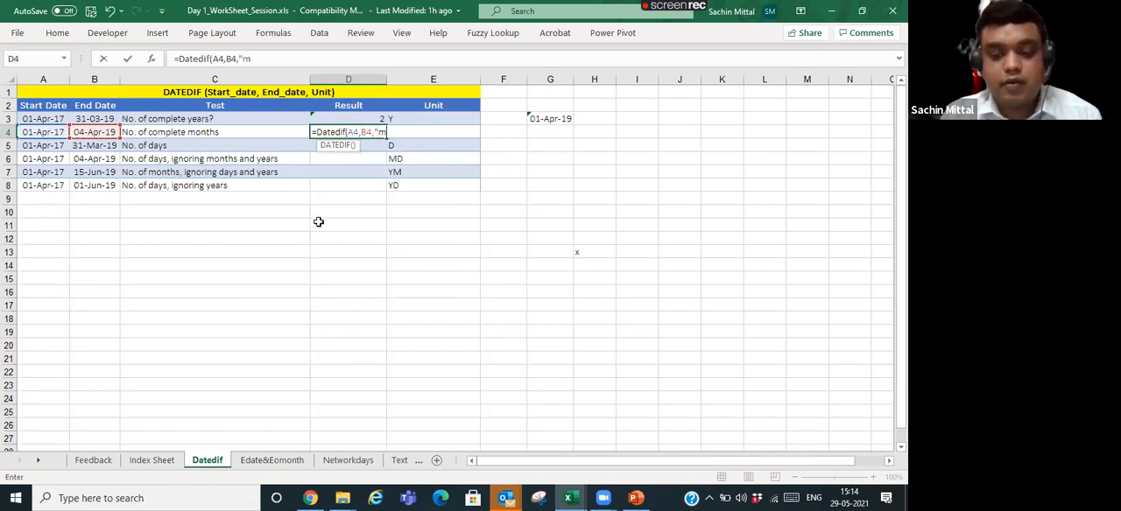
text("))
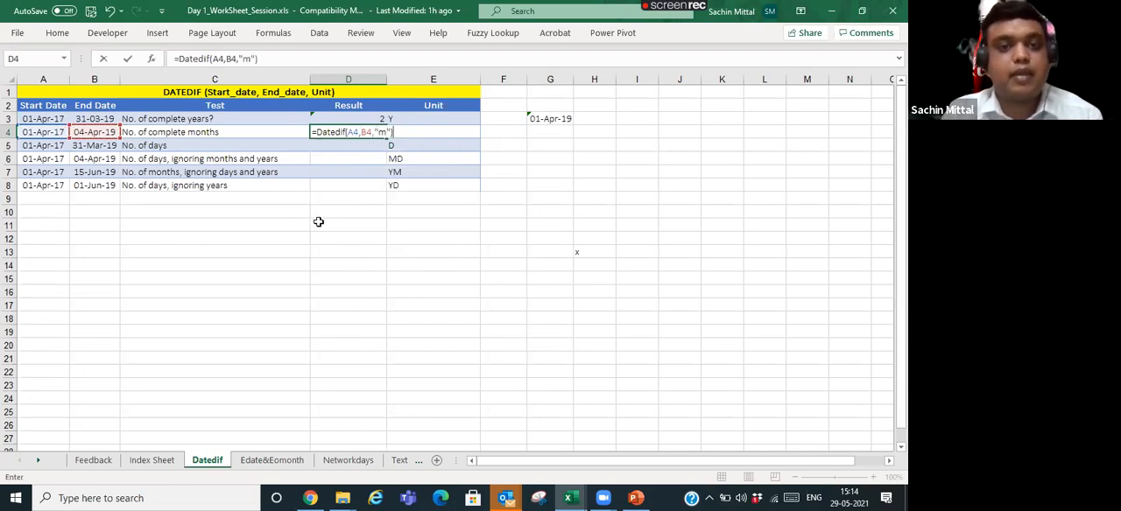
key(Return)
key(Up)
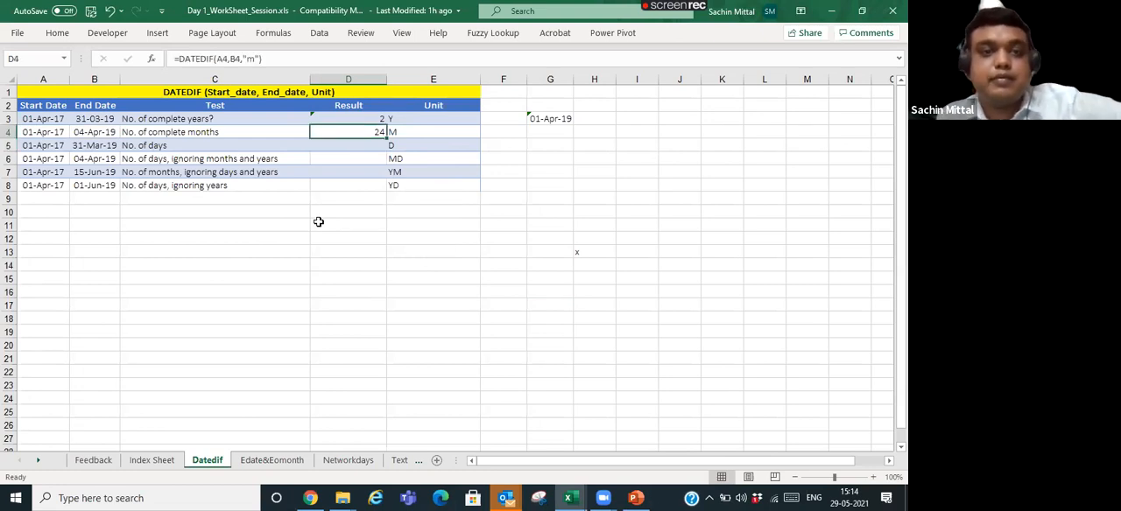
- Set the end date in B4 to 31-03-2019 to test the complete-months formula
key(Left)
key(Left)
key(F2)
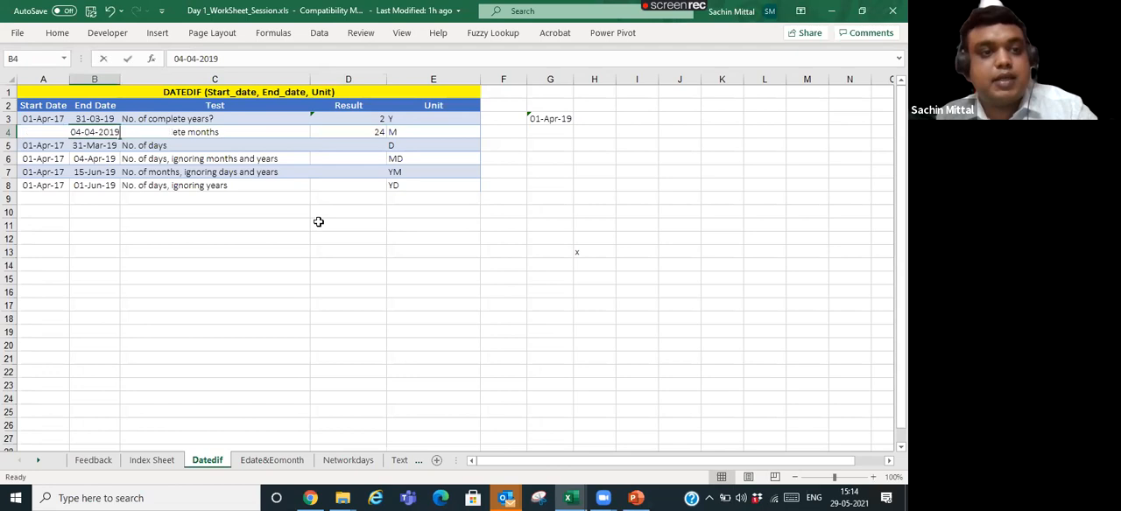
key(Left)
key(Left)
key(Left)
key(Left)
key(Delete)
key(Delete)
text(31)
key(BackSpace)
text(3)
key(Return)
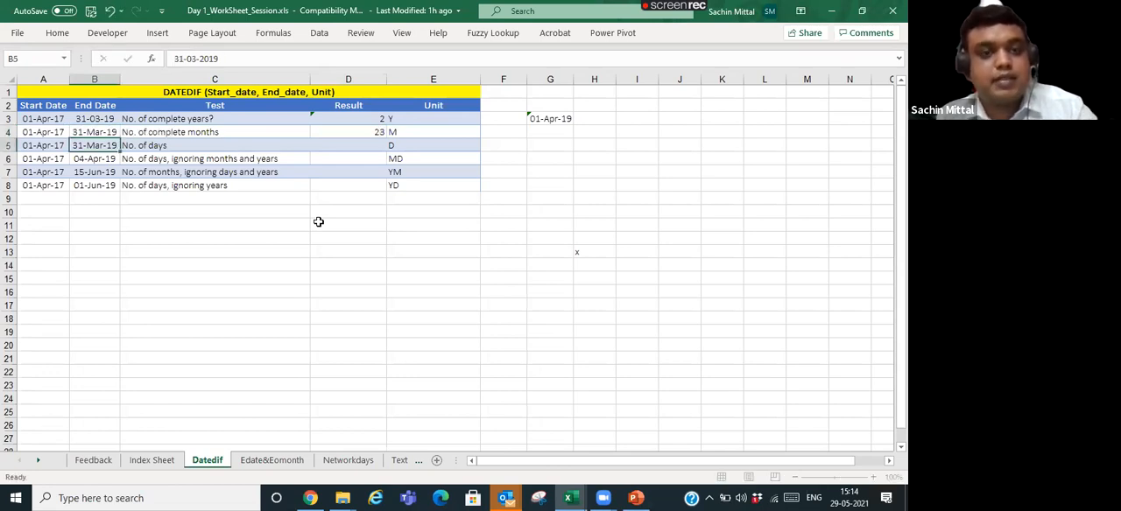
- Add one day to the end date in D4's complete-months formula, making it =DATEDIF(A4,B4+1,"m")
key(Up)
key(Right)
key(Right)
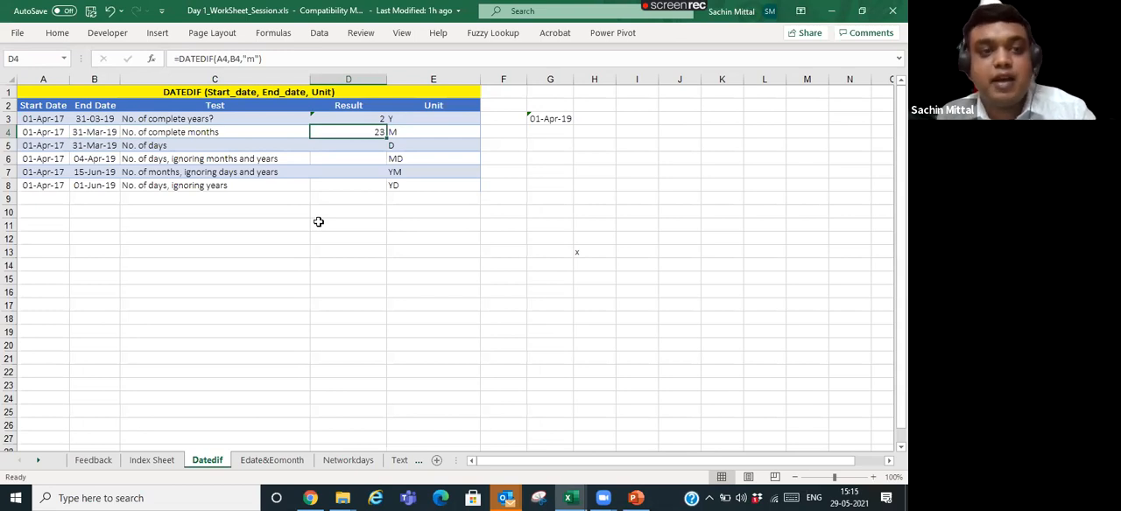
key(F2)
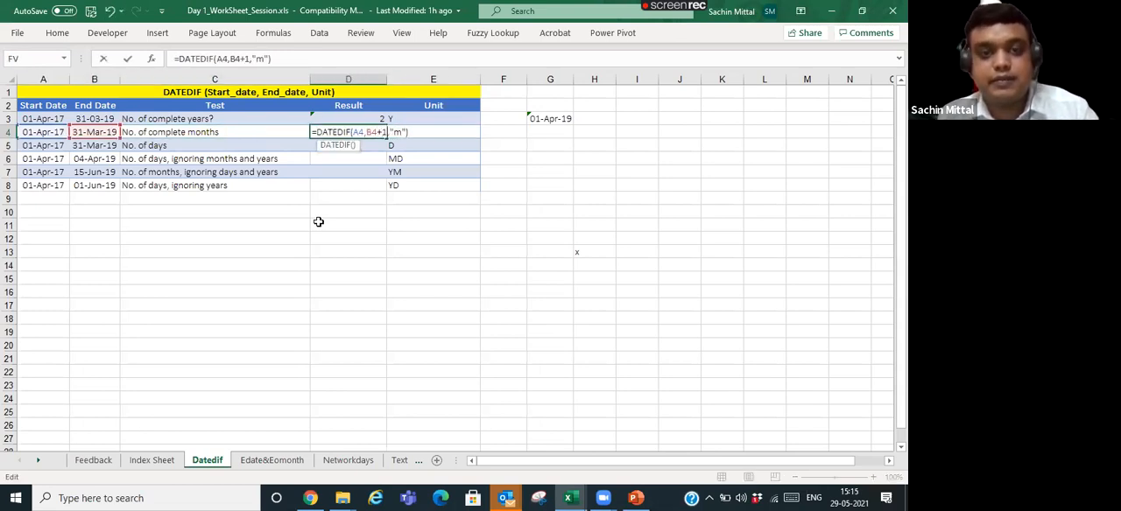
key(Return)
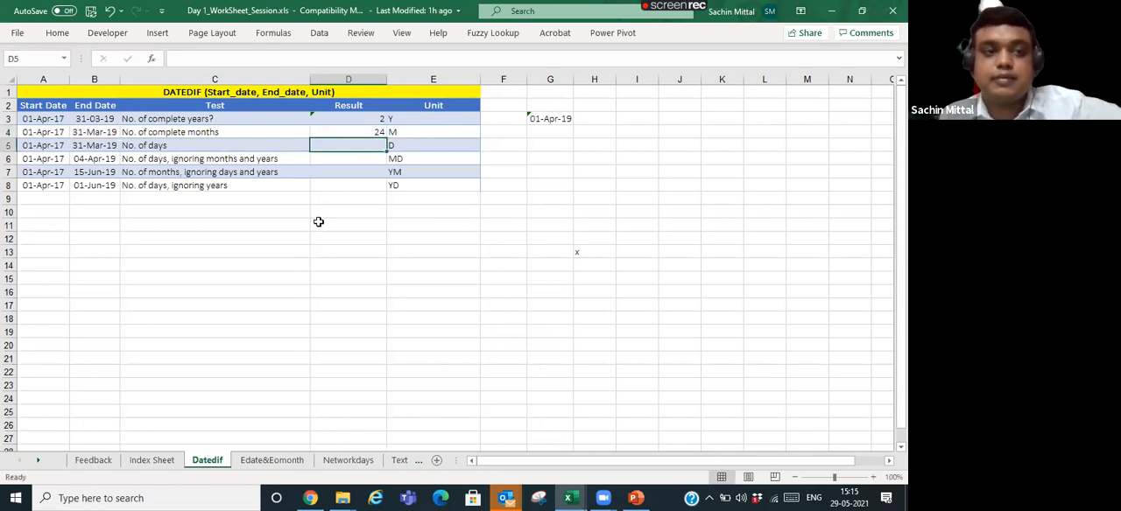
- Set the end date in B4 to 01-4-19 and check the complete-months result in D4
key(Up)
key(Left)
key(Left)
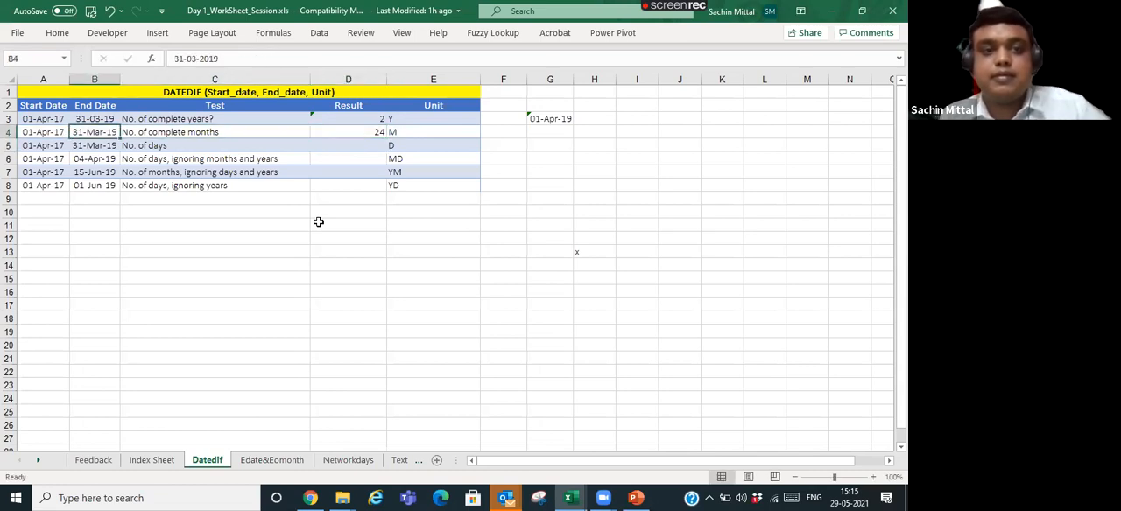
text(01-4-31)
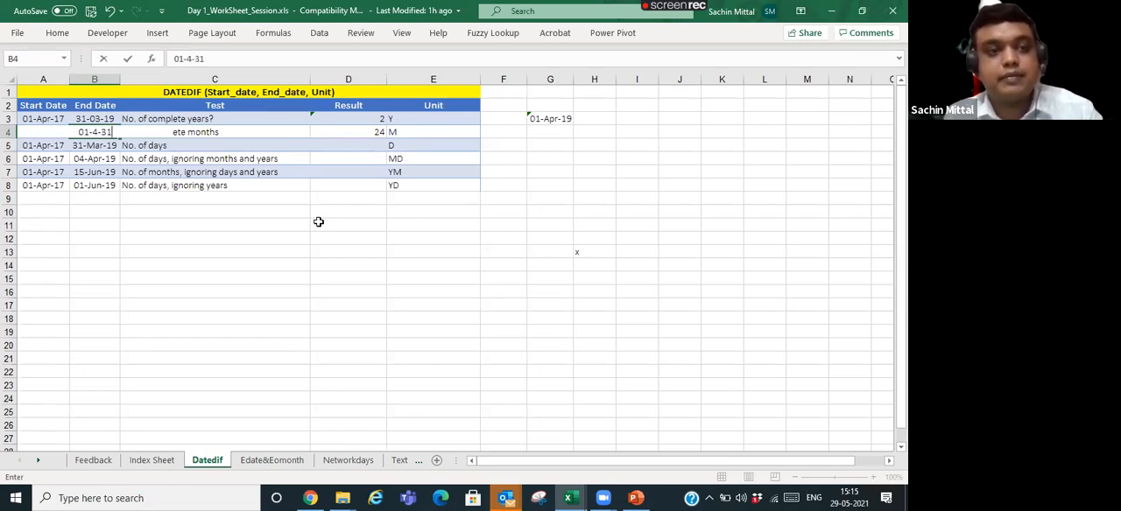
key(BackSpace)
key(BackSpace)
text(19)
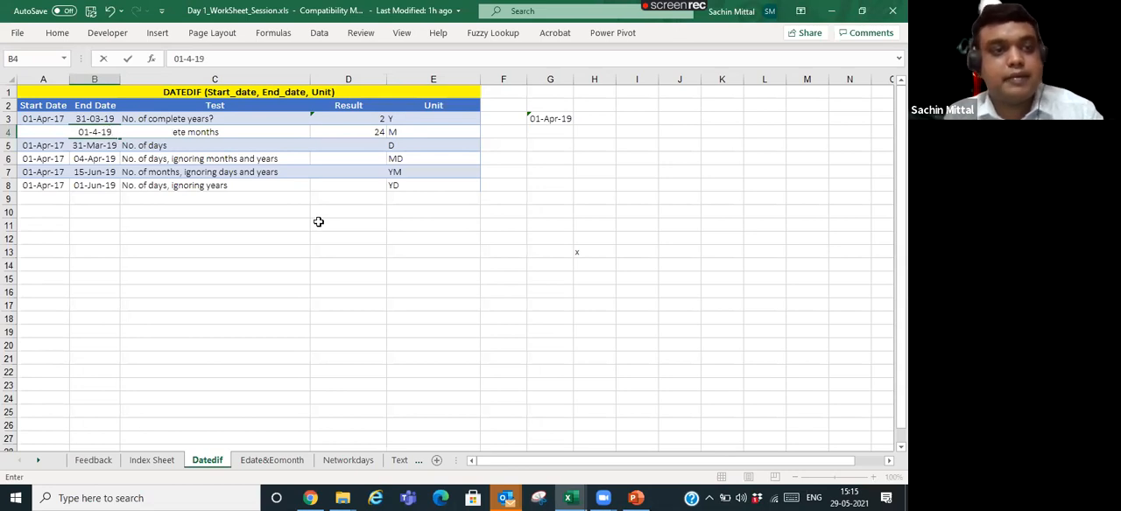
key(Return)
key(Up)
key(Right)
key(Right)
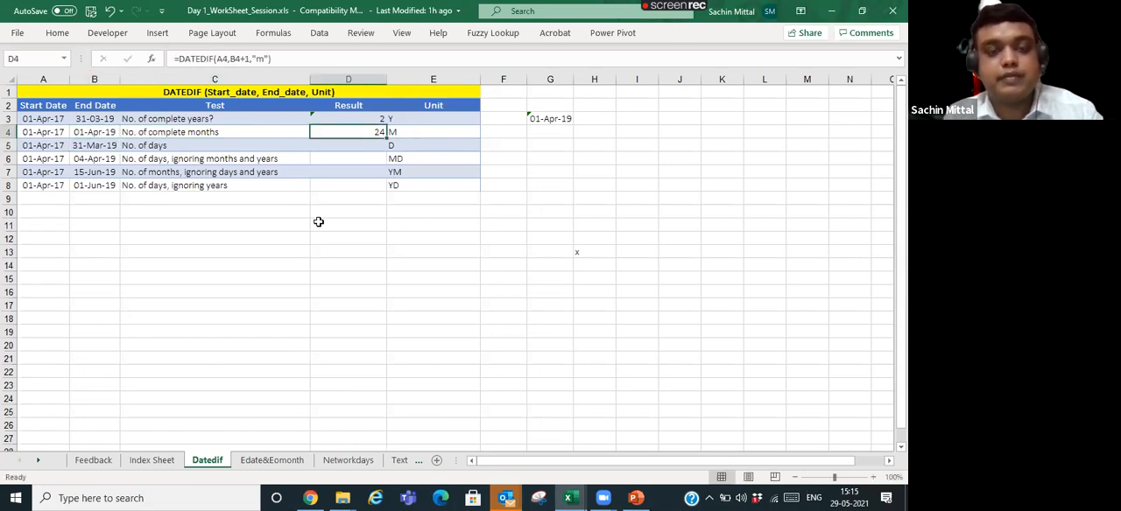
- Try to calculate the number of days in D5 directly from the two dates with =B5+A5
key(Left)
key(Down)
key(Right)
key(Up)
key(Down)
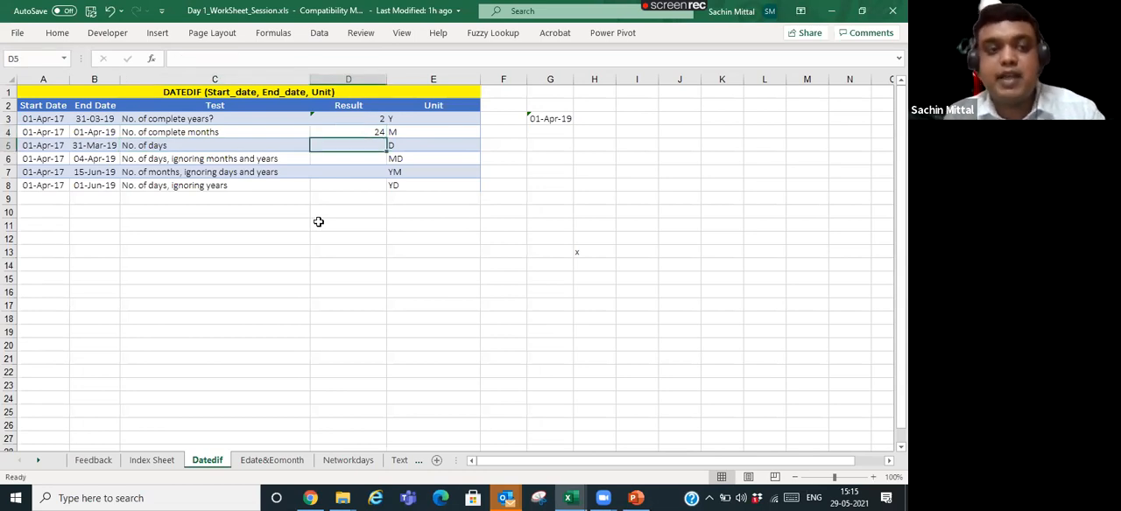
text(=)
key(Left)
key(Left)
key(Left)
key(Right)
text(+)
key(Left)
key(Left)
key(Left)
key(Return)
key(Up)
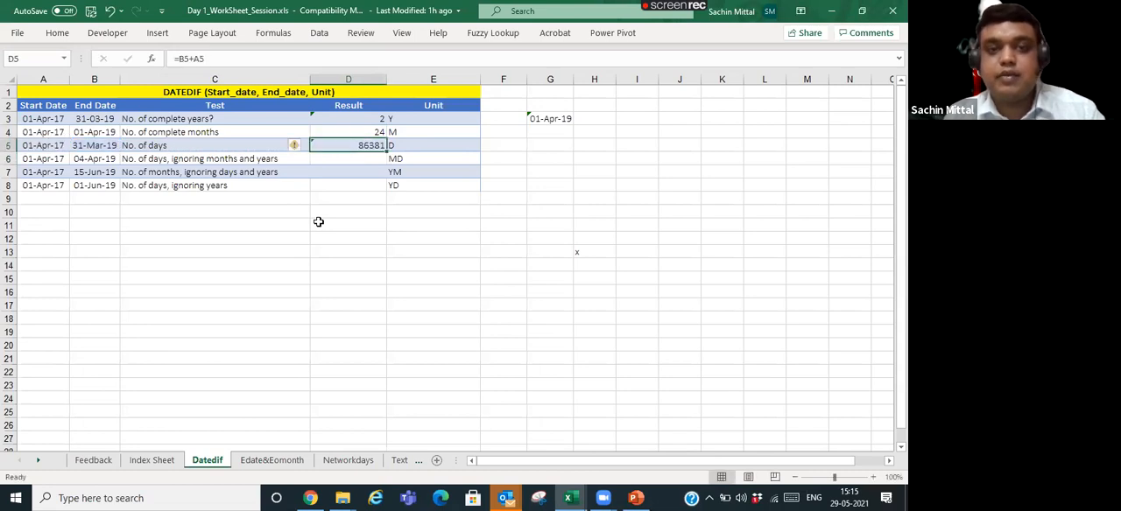
- Replace the content of D5 with the beginning of a DATEDIF formula for the number of days
text(=)
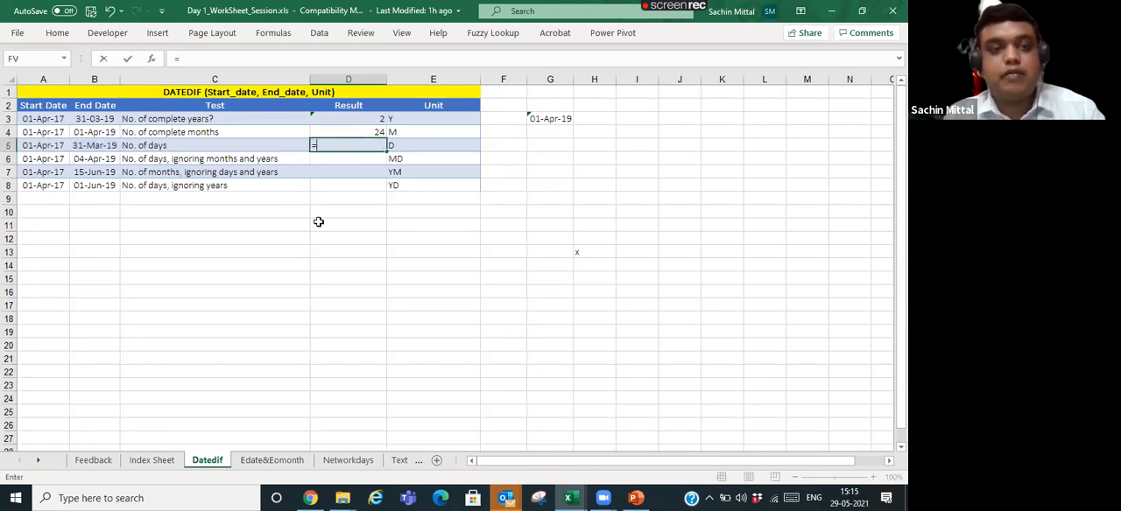
text(Datedif()
key(Left)
key(Left)
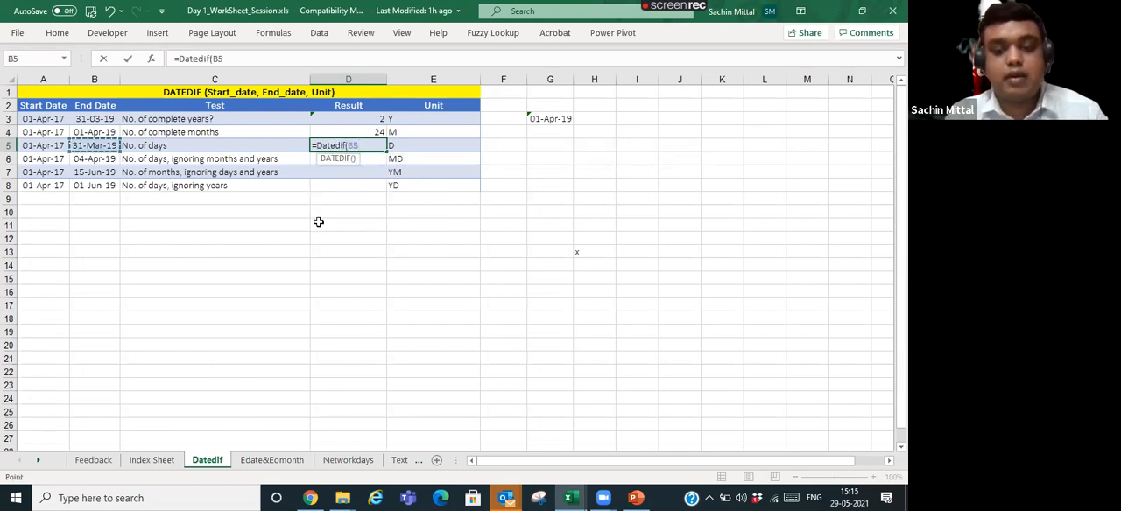
text(-)
key(Left)
key(Left)
key(Left)
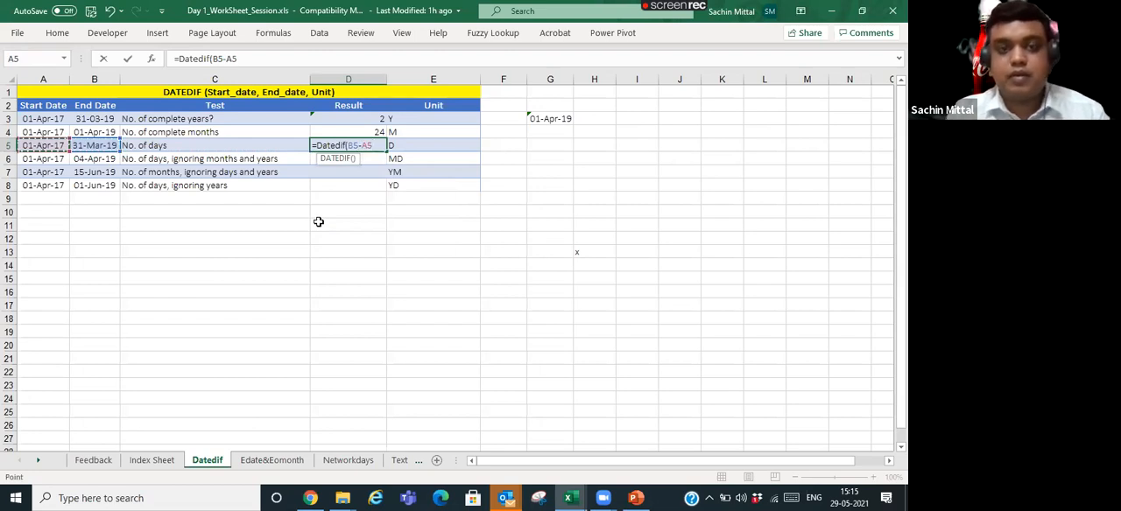
key(BackSpace)
key(BackSpace)
key(BackSpace)
key(BackSpace)
key(BackSpace)
- Complete D5's number-of-days formula as =DATEDIF(A5,B5,"d"), accepting the suggested correction of the missing quotation mark
click(55, 147)
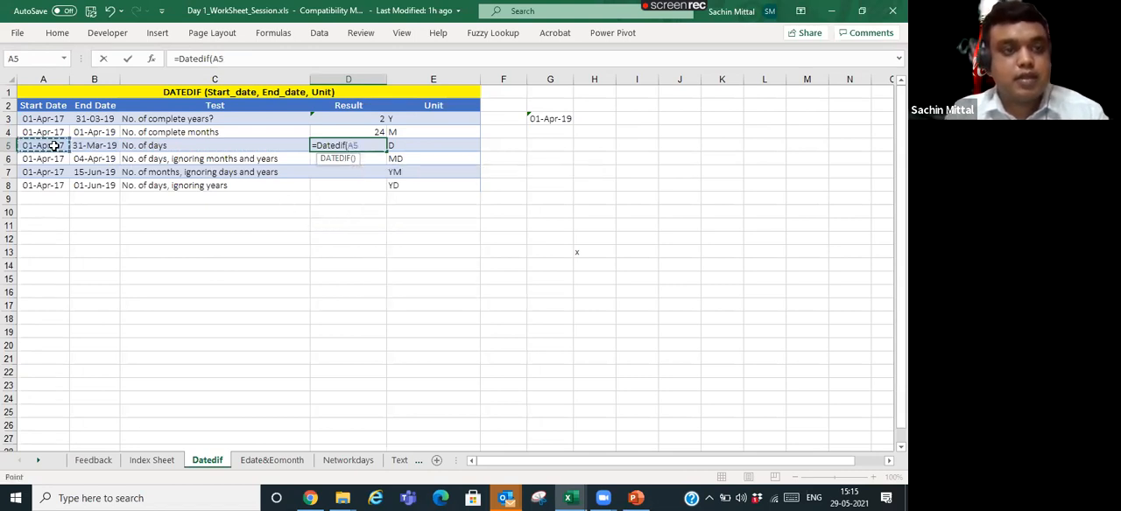
text(,)
click(111, 144)
text(,"d)
text(")
key(Return)
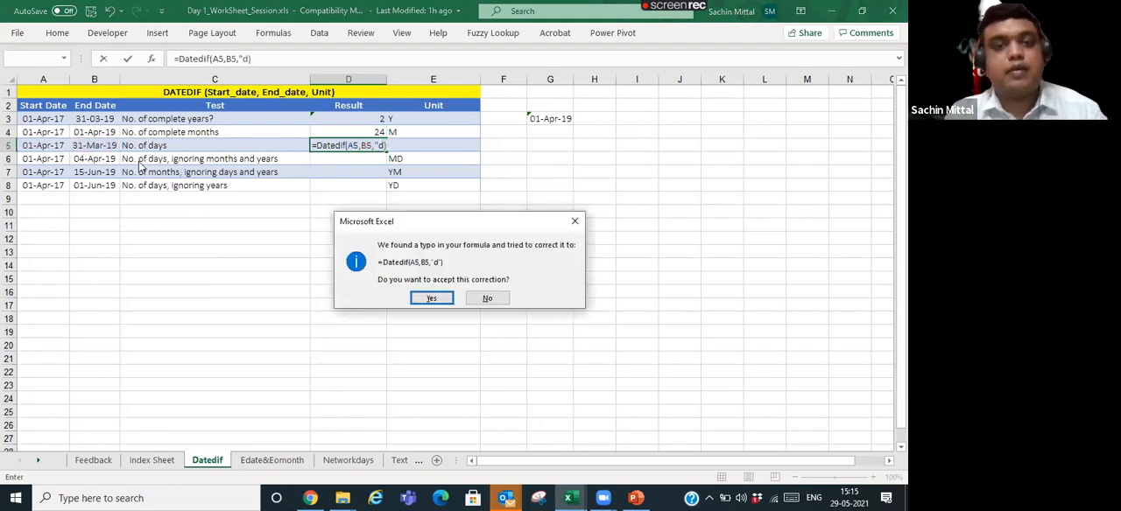
key(Return)
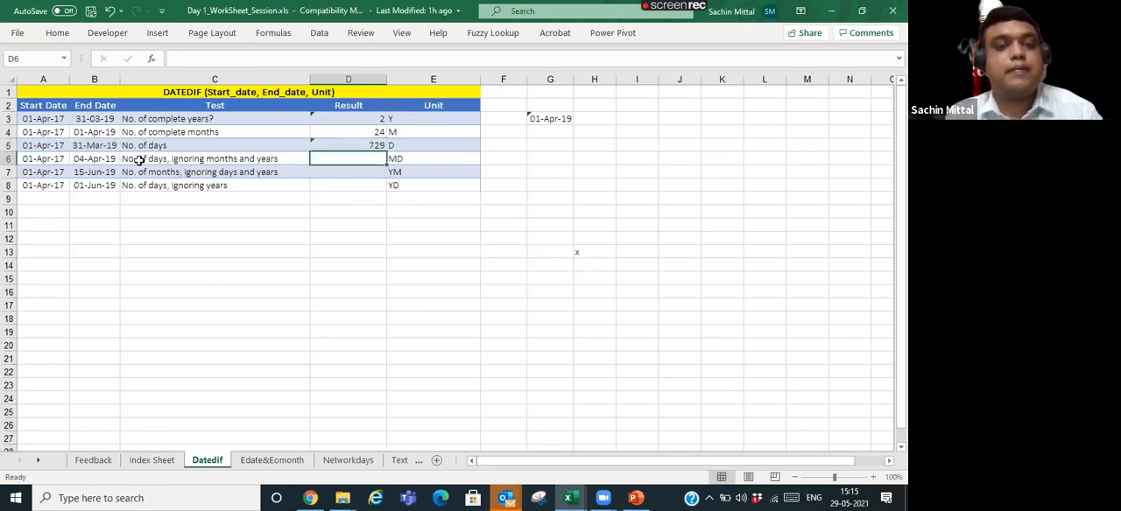
- Enter the formula =DATEDIF(A6,B6,"md") in D6 for the number of days ignoring months and years
click(139, 160)
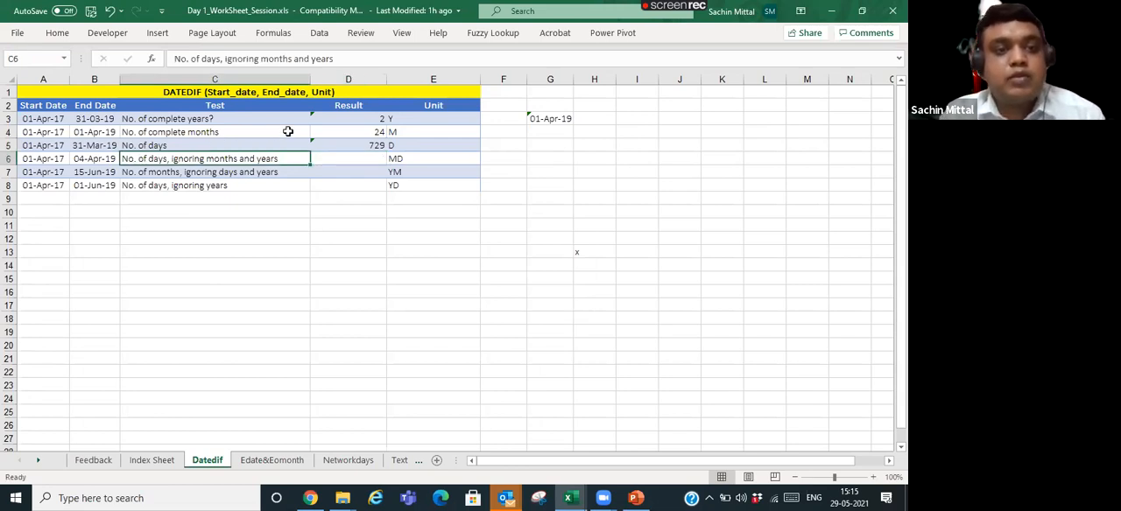
key(Right)
key(Right)
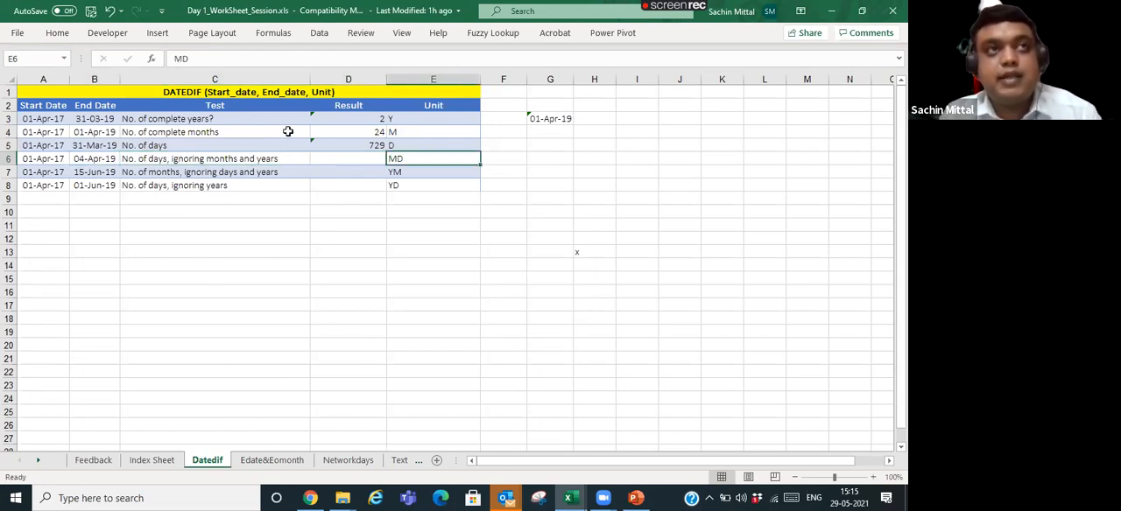
key(Left)
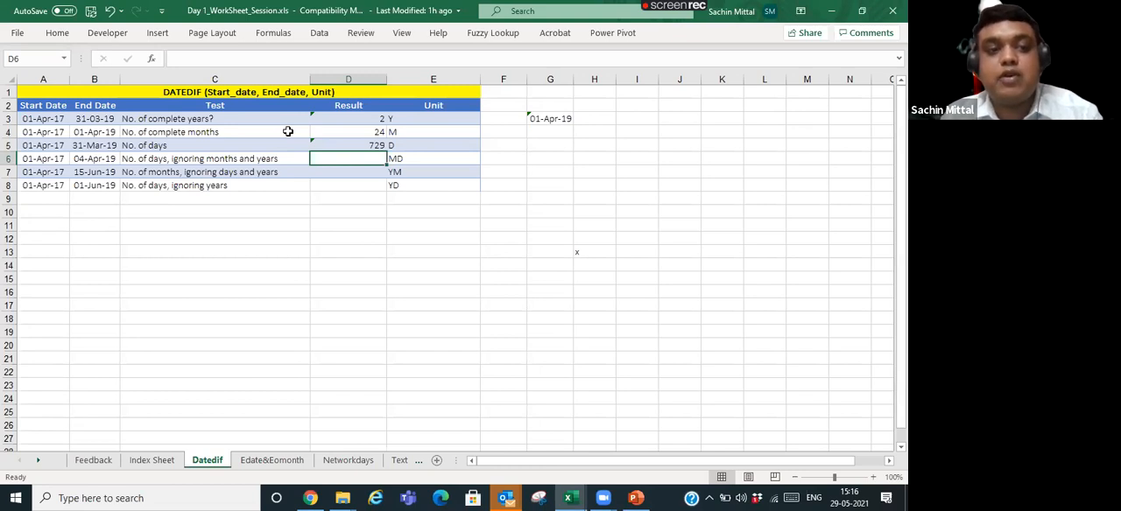
text(=Dat)
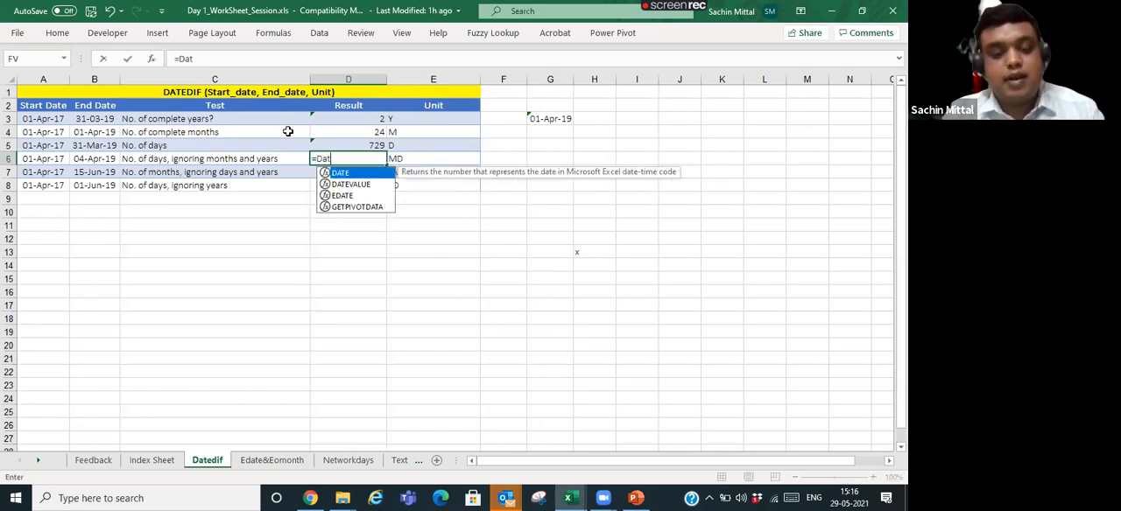
text(edif()
key(Left)
key(Left)
key(Left)
text(,)
key(Left)
key(Left)
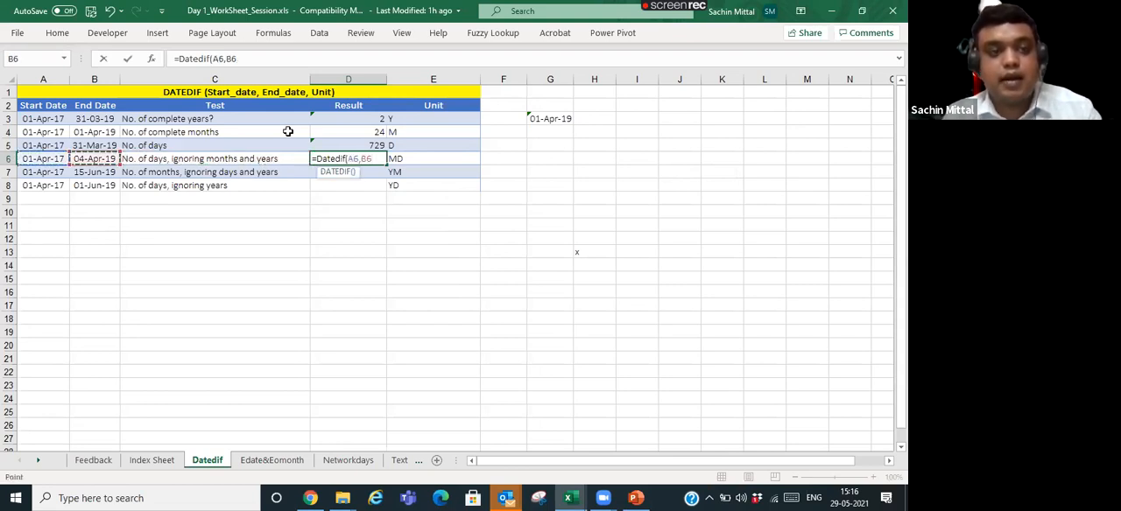
text(,")
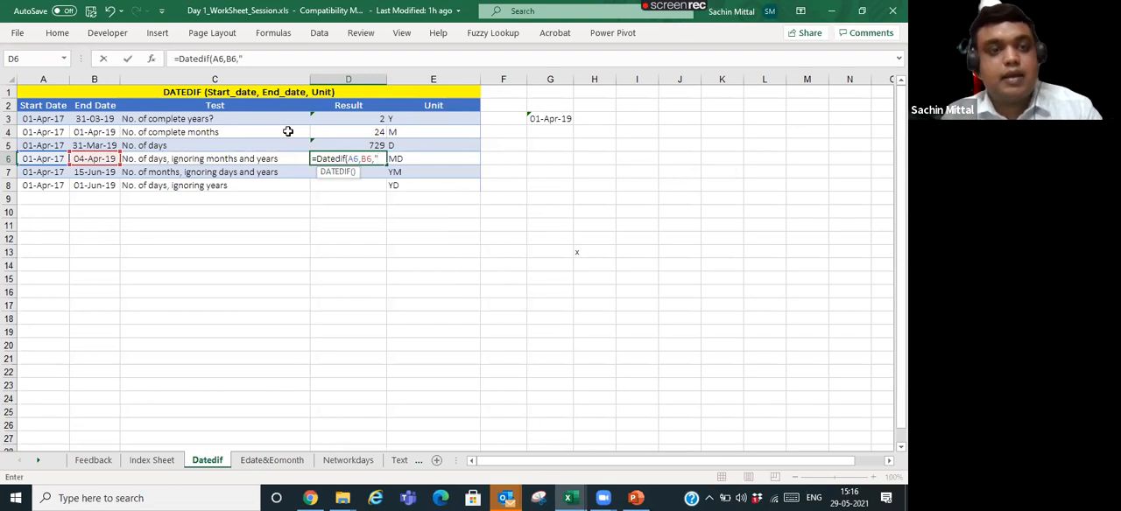
text(md)
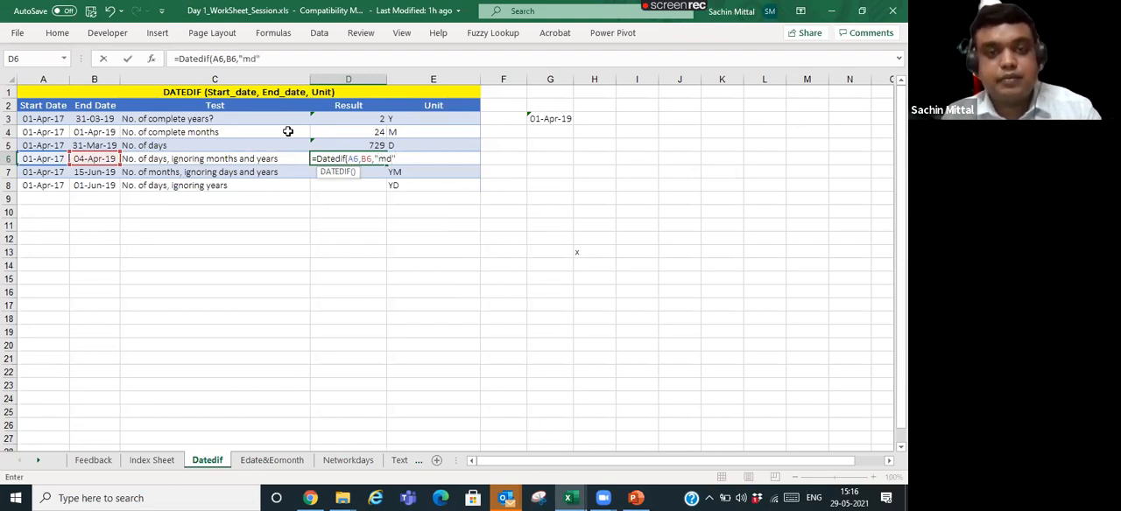
key(Return)
- Add one day to the end date in D6's formula, making it =DATEDIF(A6,B6+1,"md")
key(Up)
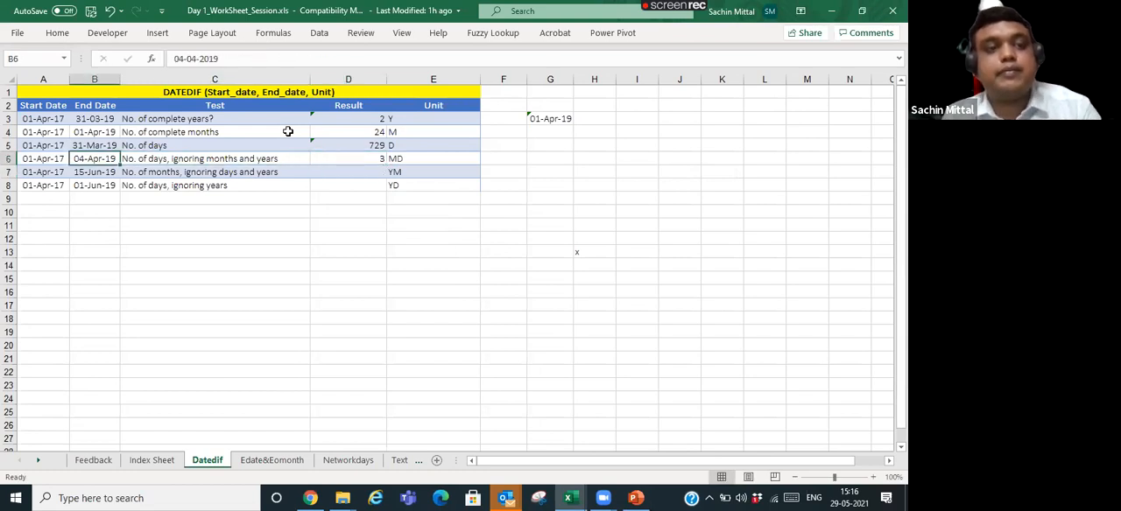
key(F2)
key(F2)
key(Left)
key(Left)
key(Left)
key(Left)
key(Left)
key(Left)
text(+1)
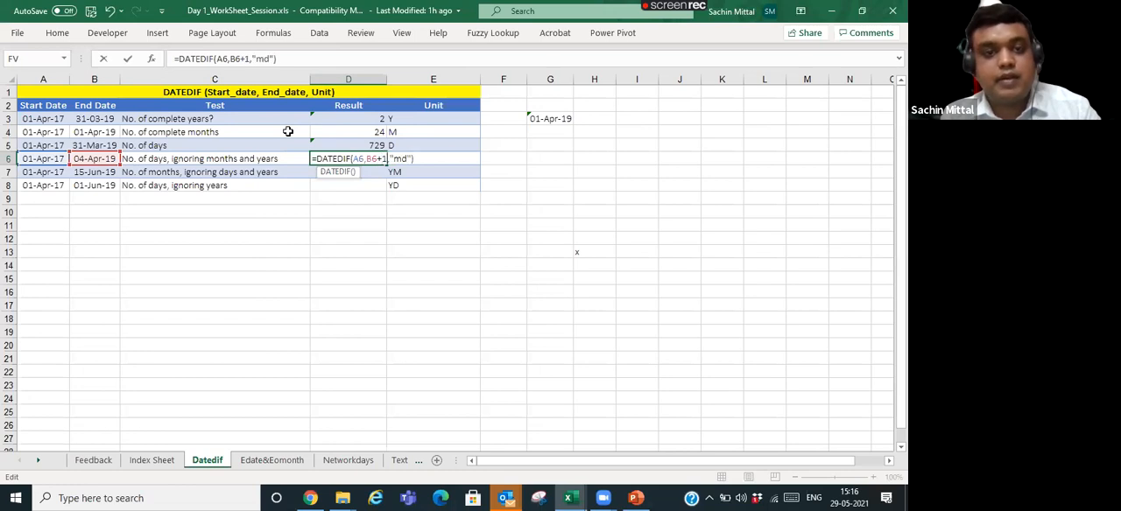
key(Return)
- Check D6's days result against the start date in A6 and the end date in B6
key(Up)
key(Left)
key(Left)
key(Left)
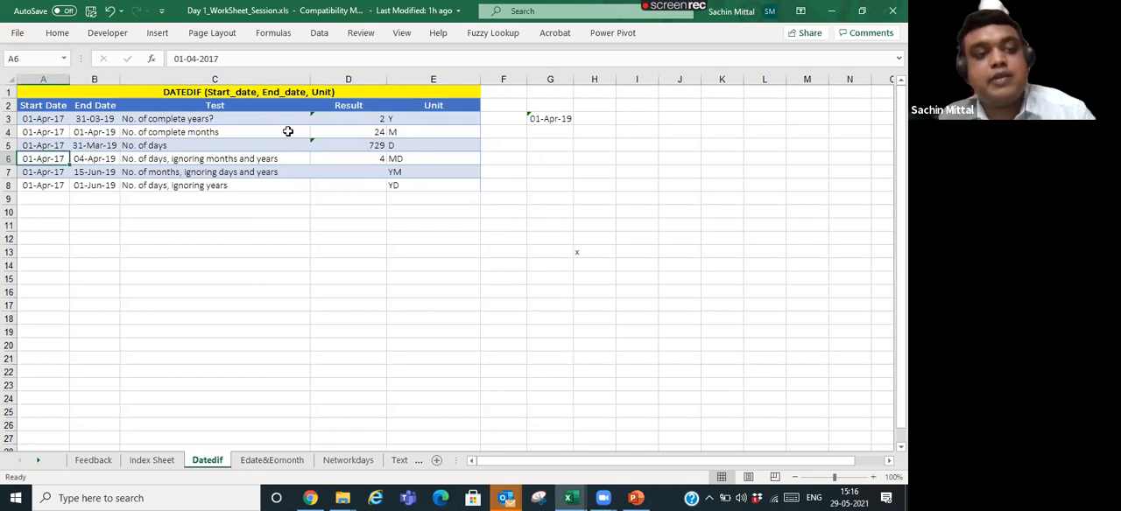
key(Right)
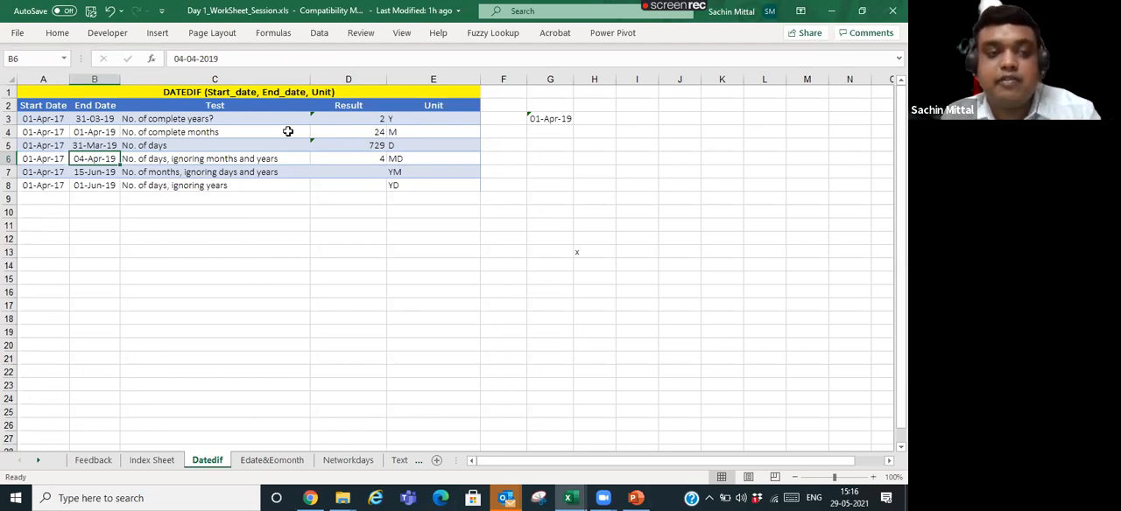
key(Right)
key(Right)
key(Down)
key(Up)
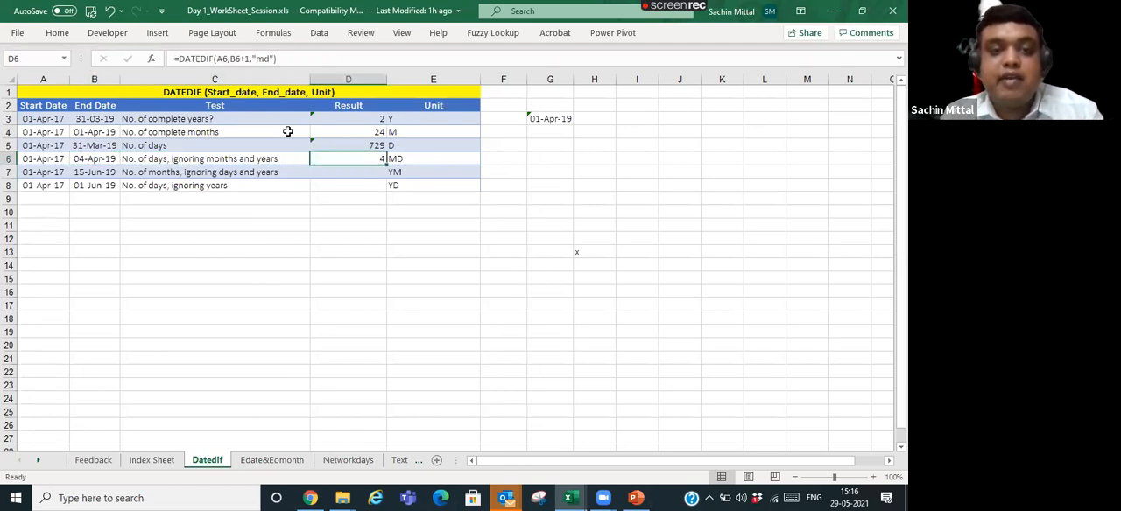
- Change the end date in B6 to 15-04-2019 to test the MD result
key(Left)
key(Left)
key(F2)
key(Left)
key(Left)
key(Left)
key(Left)
key(Left)
key(Left)
key(Left)
key(Left)
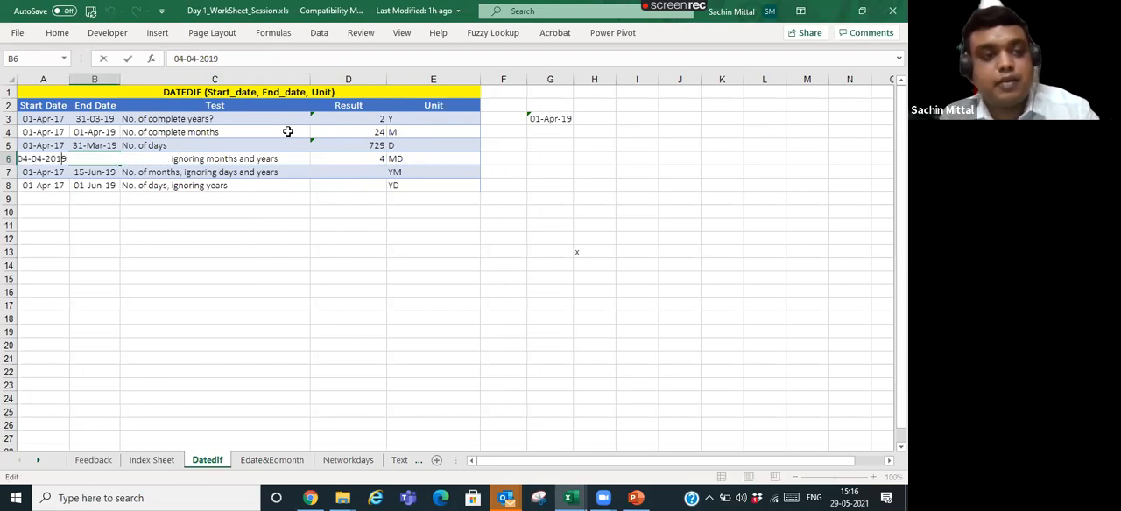
key(BackSpace)
key(BackSpace)
text(15-Apr-)
key(Return)
key(Up)
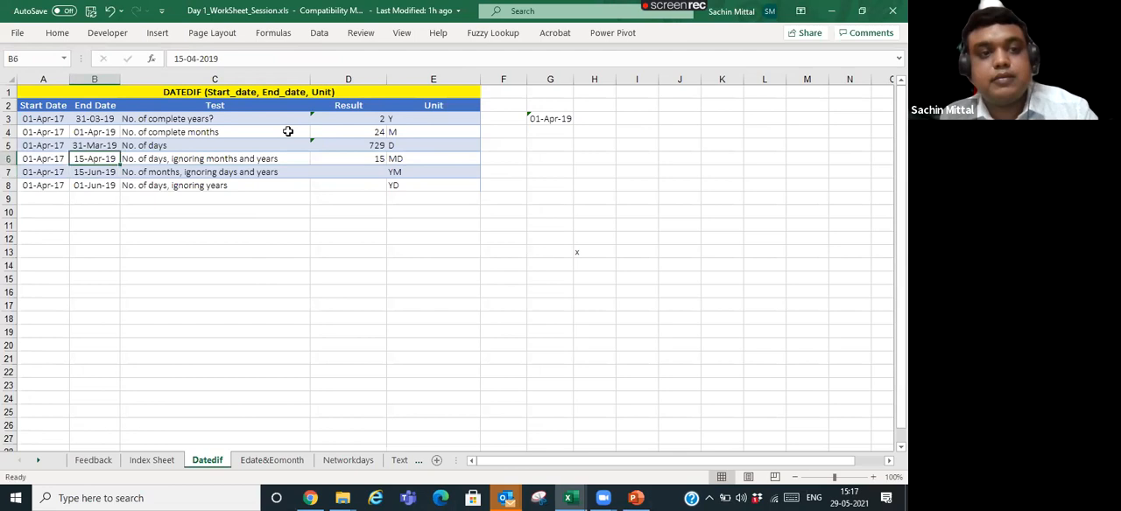
- Change the end date in B6 to 30-04-2019 to test the end-of-month MD result
key(F2)
key(Left)
key(Left)
key(Left)
key(Left)
key(Left)
key(Left)
key(Left)
key(Left)
key(Left)
key(Left)
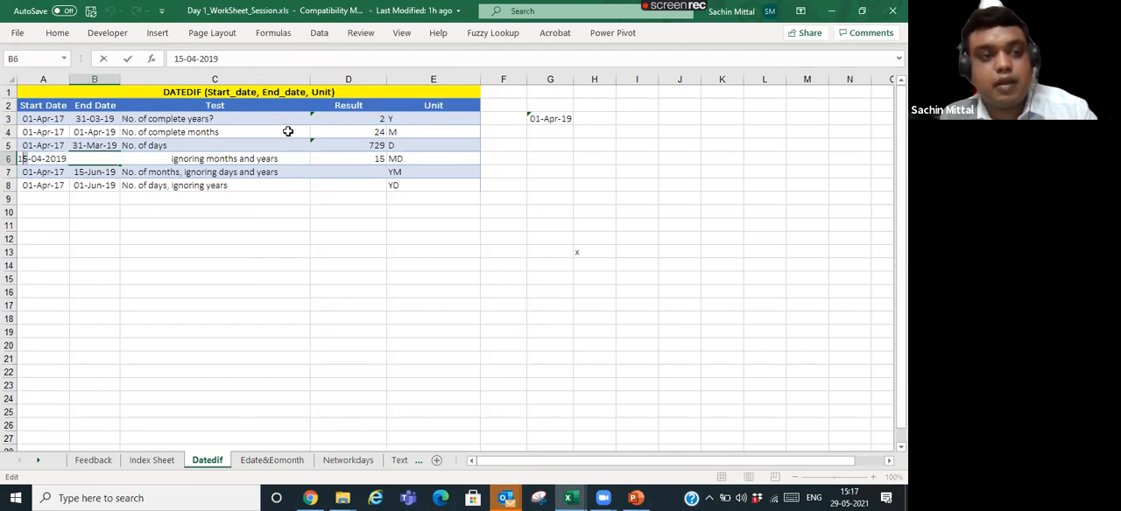
key(Delete)
key(Delete)
text(30)
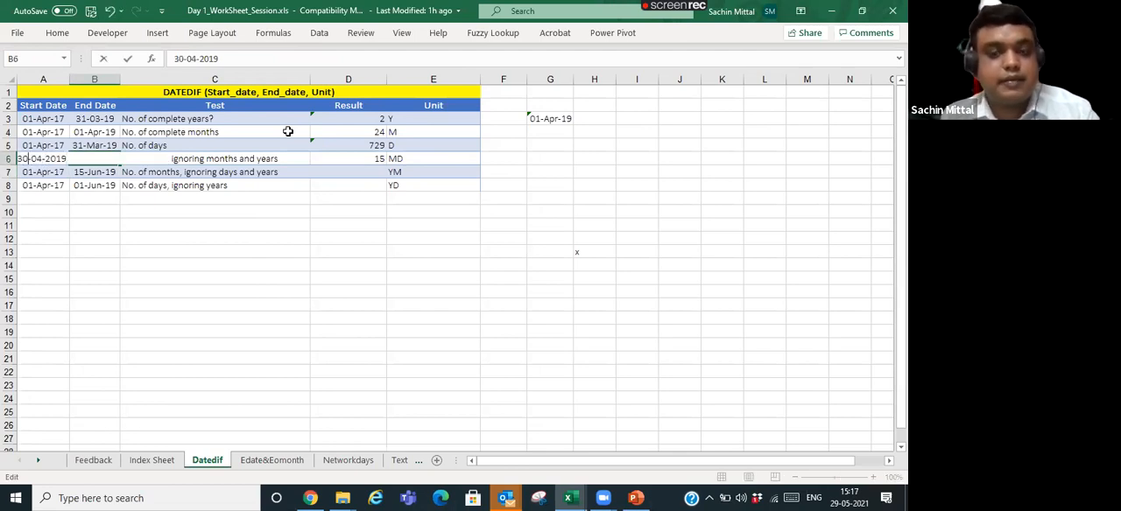
key(Return)
- Set the end date in B6 to 10-05-2019
key(Up)
key(F2)
key(Left)
key(Left)
key(Left)
key(Left)
key(Left)
key(Left)
key(Left)
key(Left)
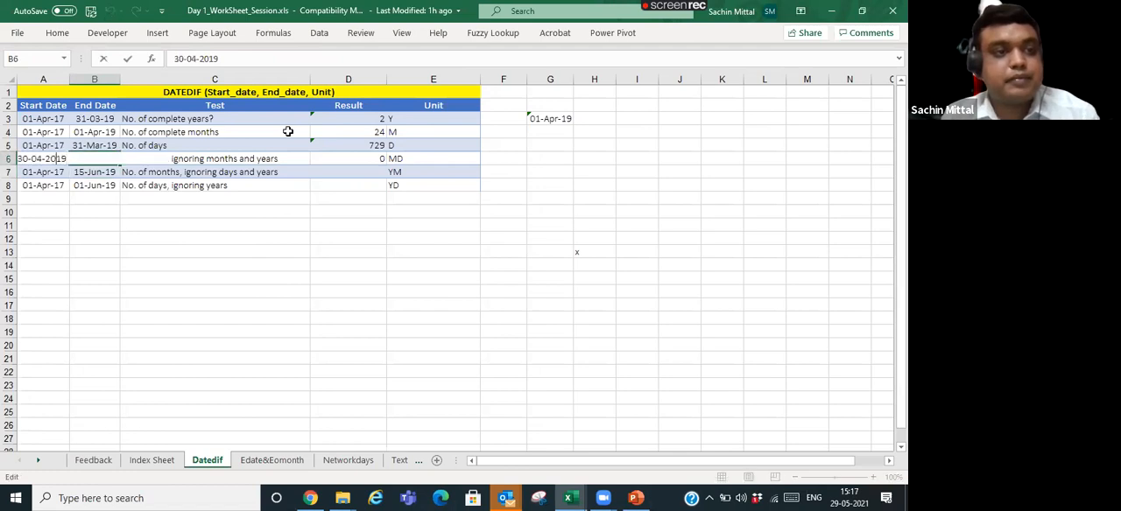
key(Left)
key(Left)
key(Delete)
key(Delete)
text(10)
key(Right)
key(Right)
key(Right)
key(BackSpace)
text(5)
key(Return)
- Examine row 6's dates, test description and unit together with the MD result in D6
key(Up)
key(Right)
key(Right)
key(Right)
key(Left)
key(Left)
key(Left)
key(Left)
key(Right)
key(Right)
key(Right)
key(Right)
- Write =Datedif(A7,B7"ym") in D7 for the number of months ignoring days and years, and try to commit it
key(Left)
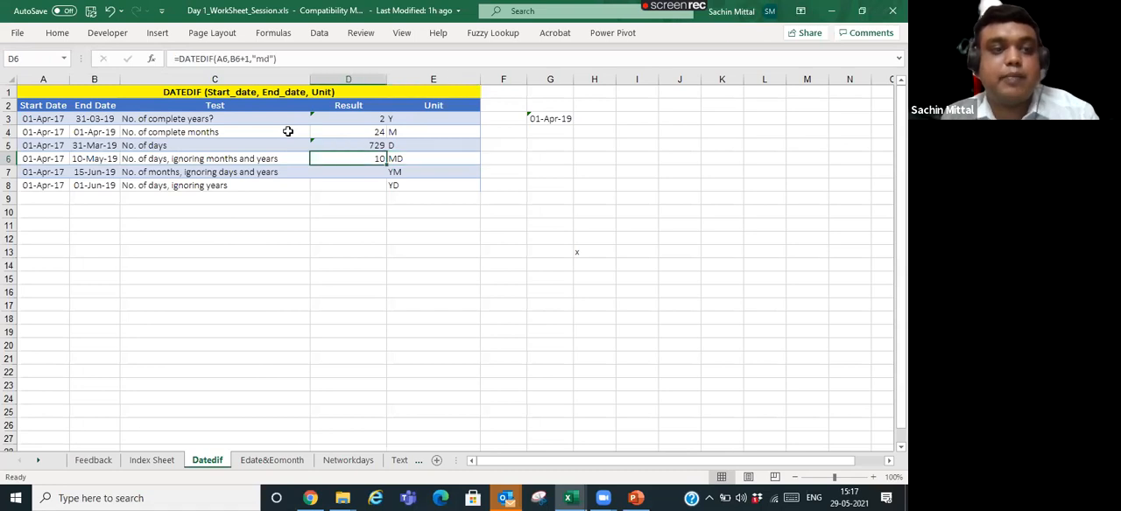
key(Down)
key(Left)
key(Right)
key(Right)
key(Left)
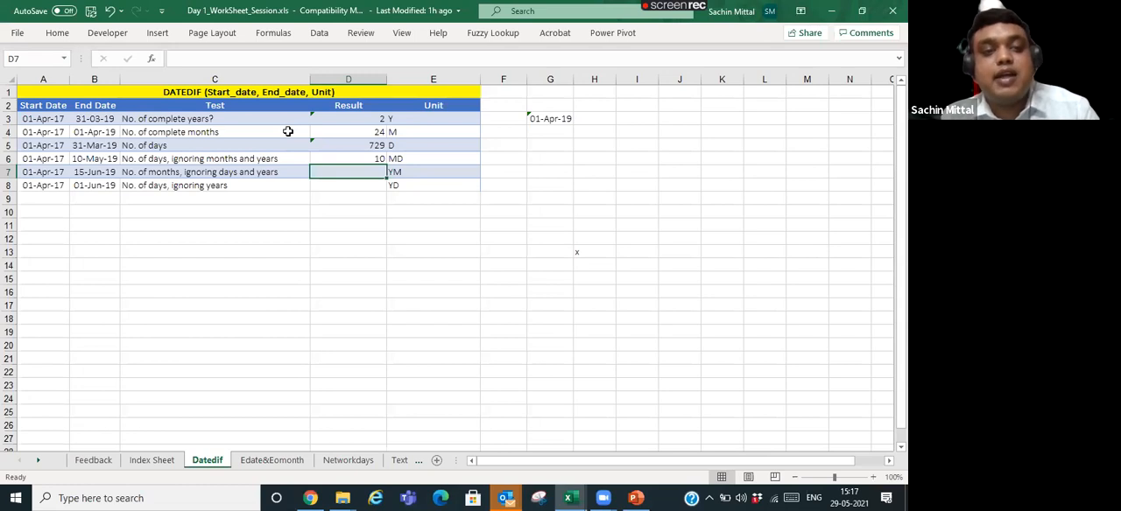
text(=Da)
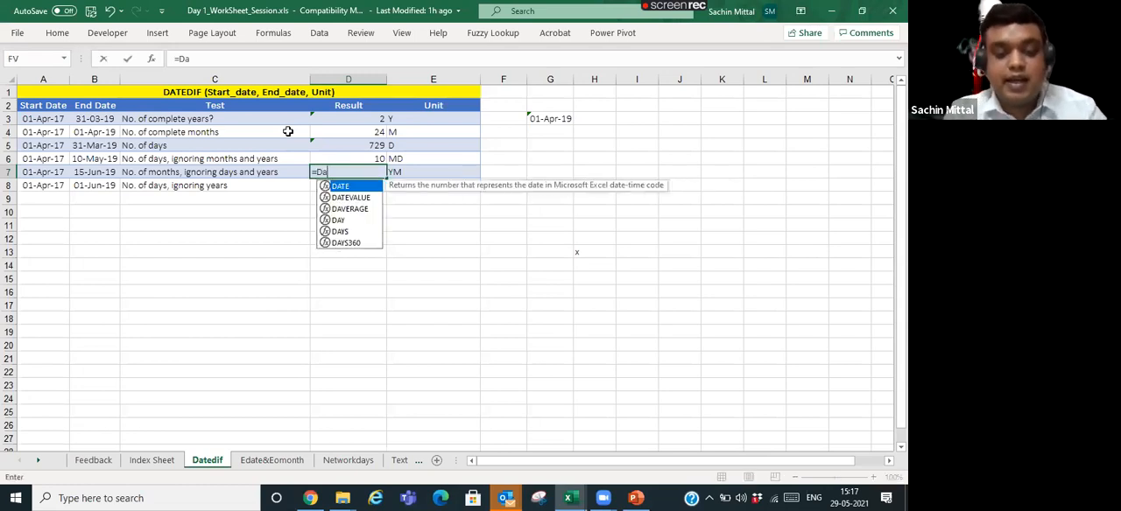
text(tedif()
click(50, 175)
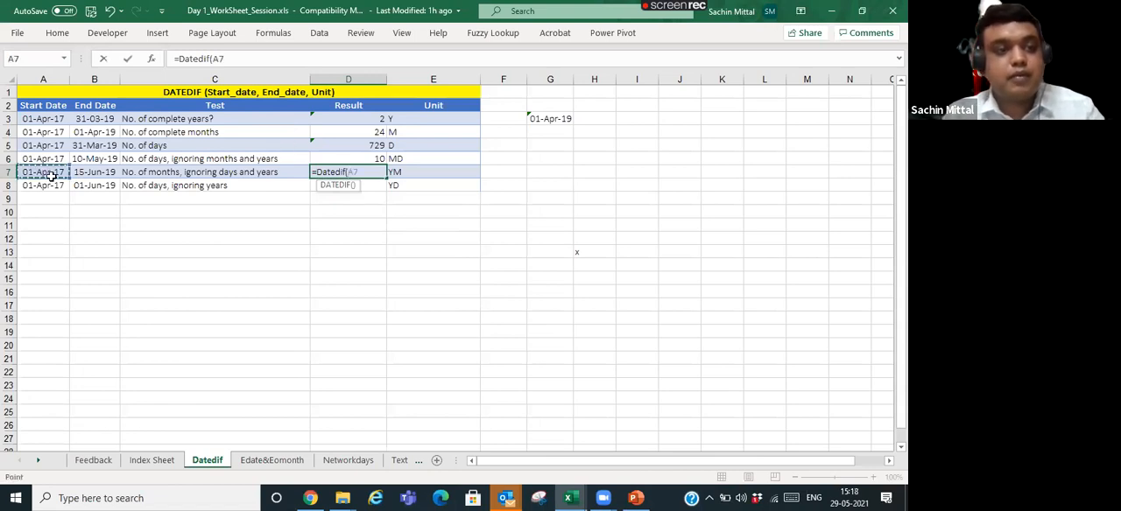
text(,)
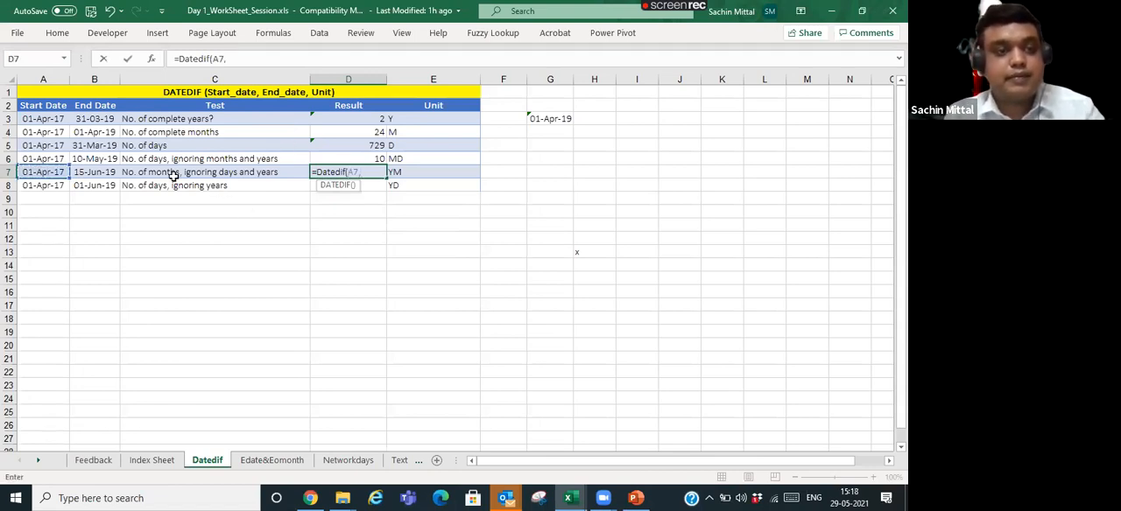
click(110, 174)
text(")
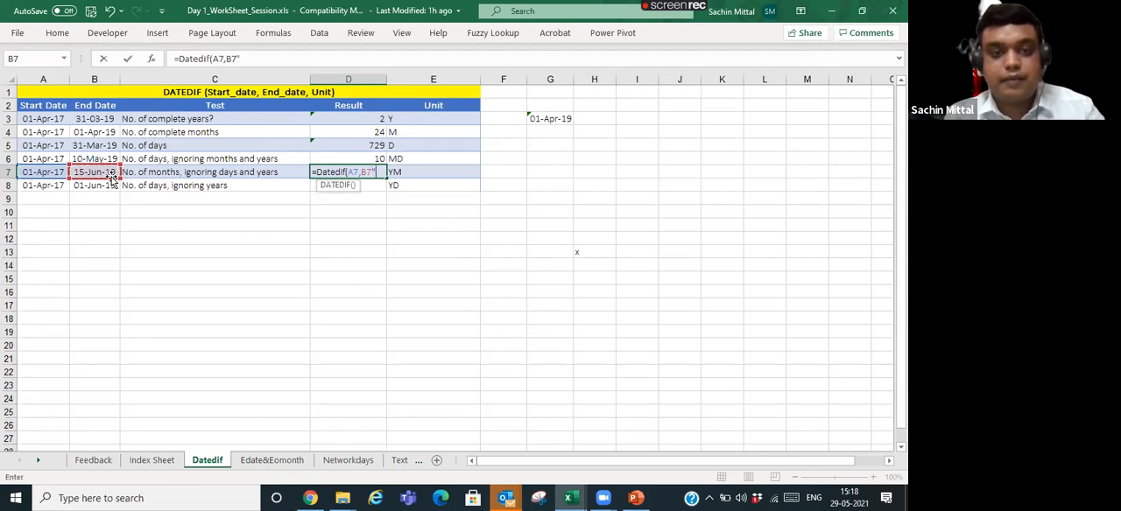
text(ym")
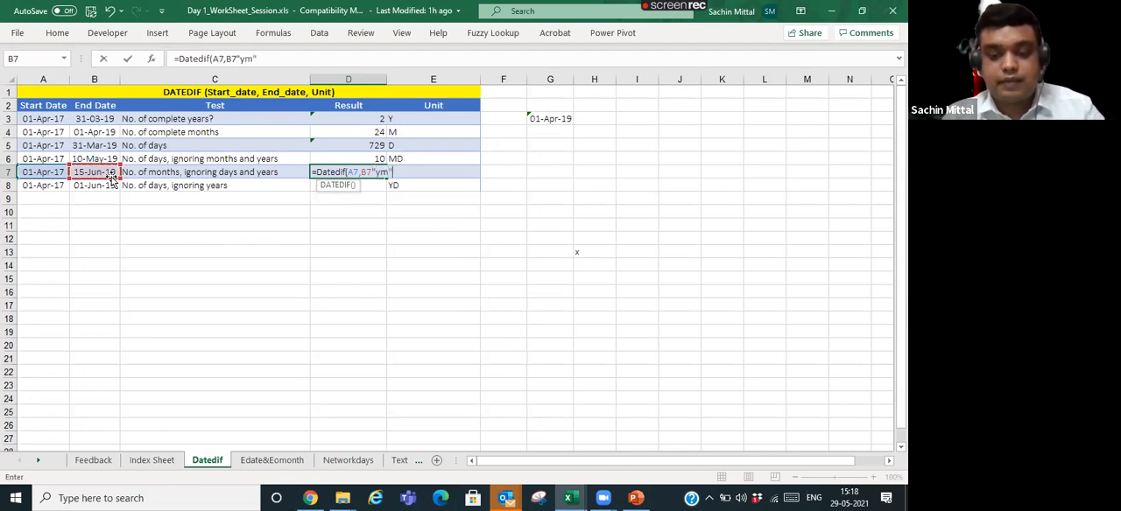
text())
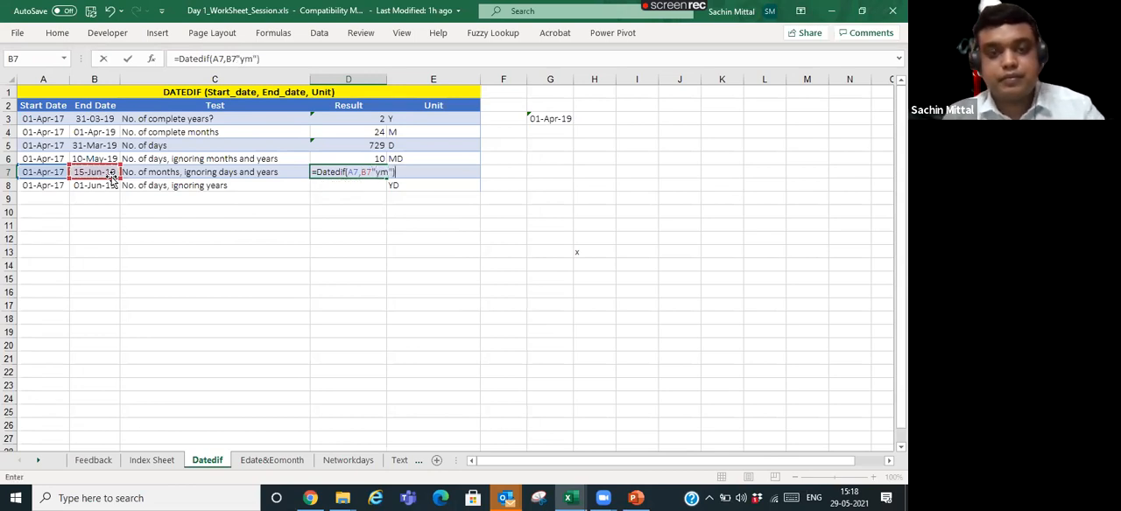
key(Return)
- Insert the missing comma before the unit in D7, completing the formula as =DATEDIF(A7,B7,"ym")
key(Return)
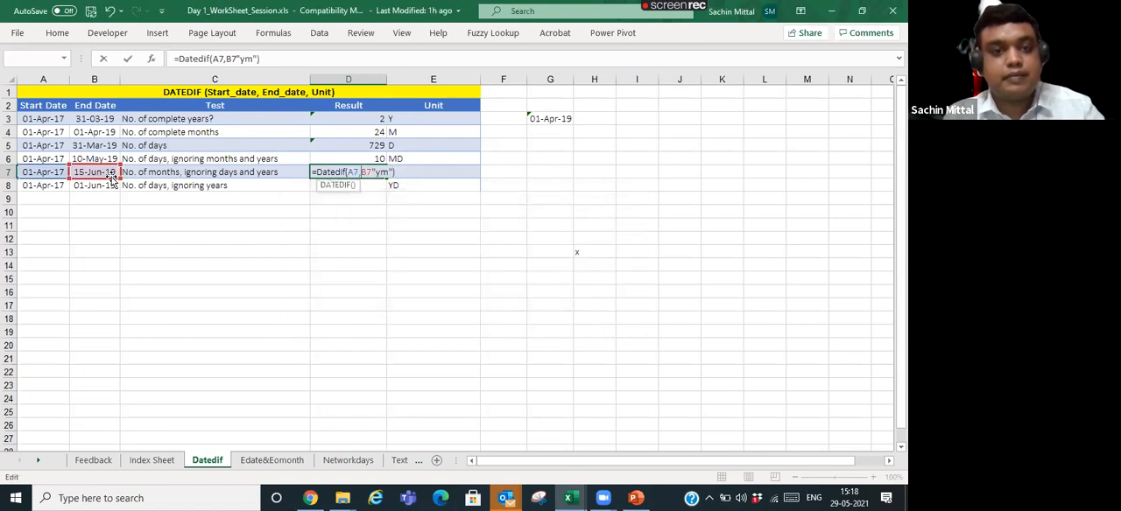
key(Return)
key(Return)
key(Left)
key(Left)
key(Left)
key(Left)
key(Left)
key(Left)
key(Left)
key(Left)
key(Left)
key(Left)
key(Left)
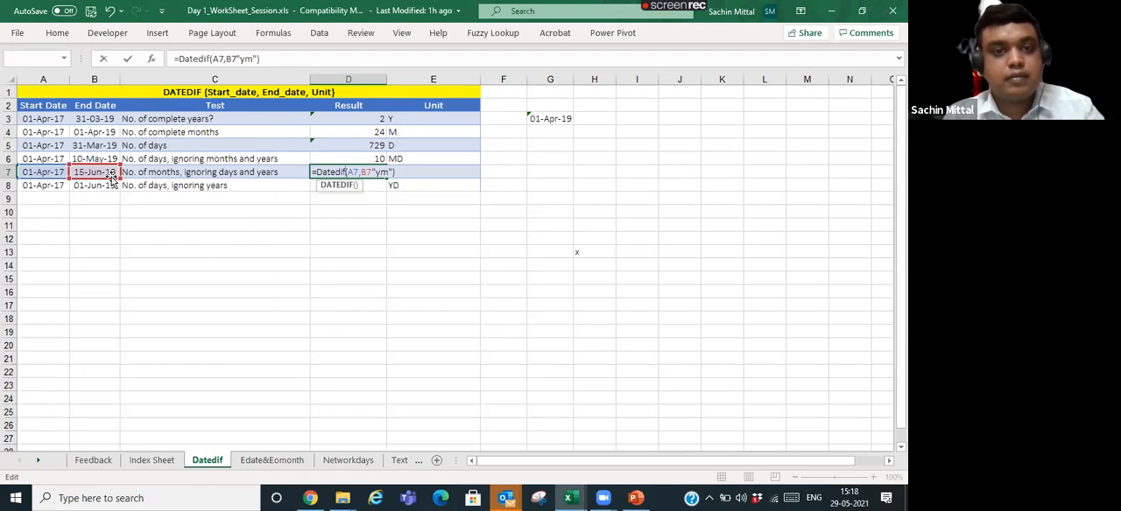
key(Right)
key(Right)
key(Right)
key(Right)
key(Right)
key(Right)
text(,)
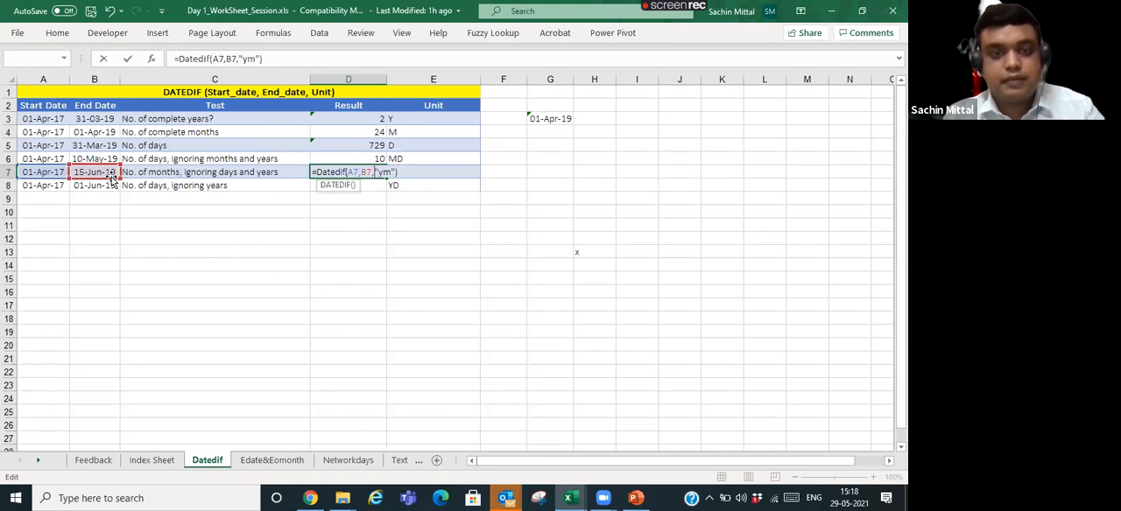
key(Return)
- Set the end date in B7 to 15-08-2019
key(Up)
key(Left)
key(Left)
key(Left)
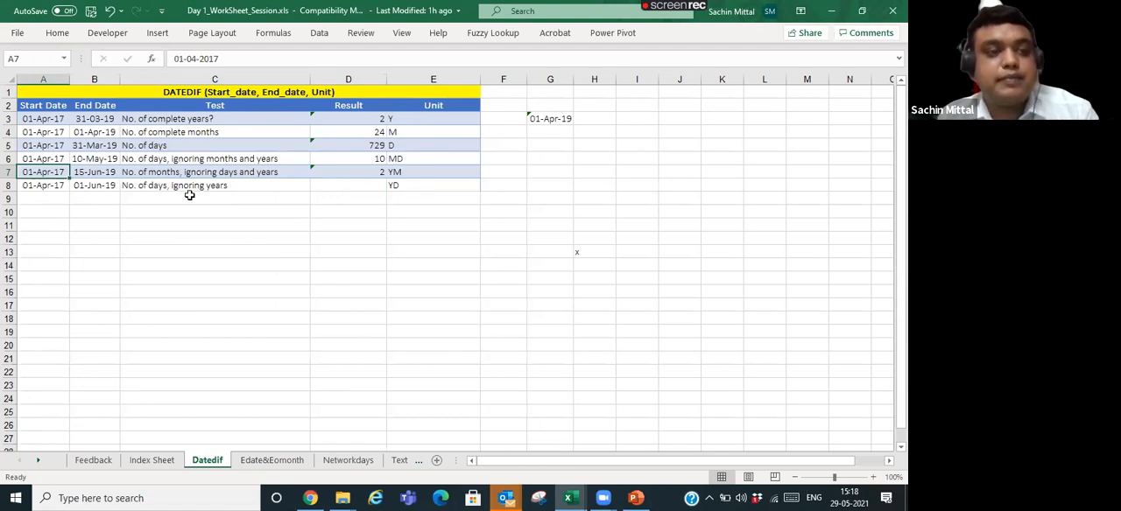
click(109, 182)
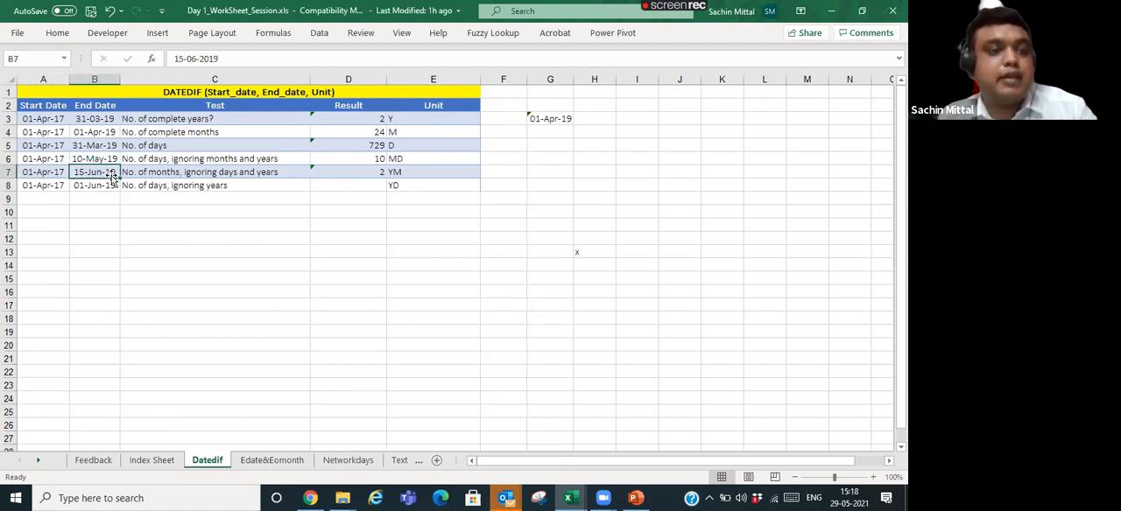
double_click(113, 173)
key(BackSpace)
text(8)
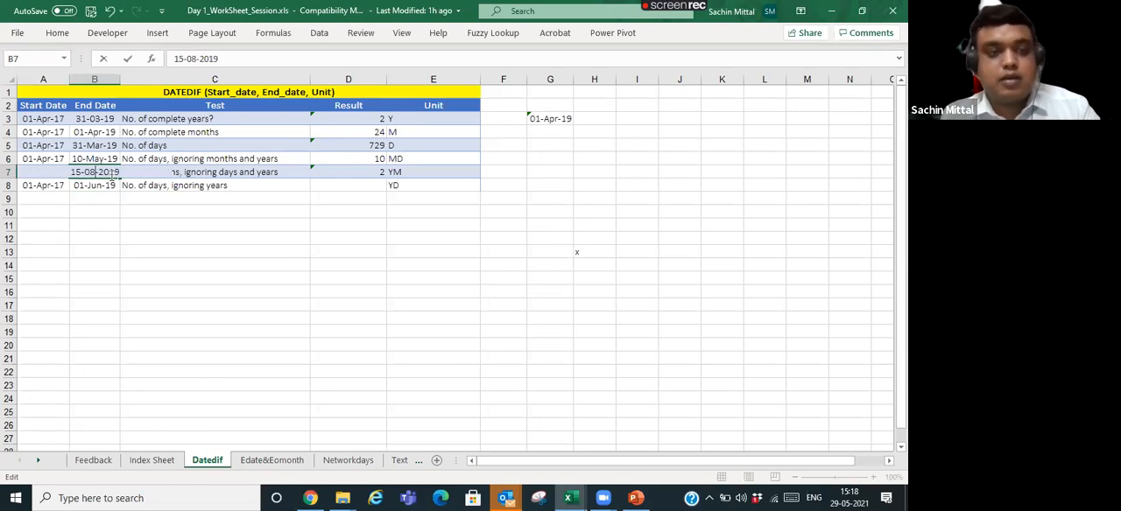
key(Return)
- Compare the MD result in D6 with the YM result in D7 before moving on to the YD row
key(Right)
key(Right)
key(Up)
key(Up)
key(Up)
key(Up)
key(Down)
key(Down)
key(Down)
key(Down)
key(Up)
key(Up)
key(Up)
key(Up)
key(Up)
key(Down)
key(Down)
key(Down)
key(Down)
key(Down)
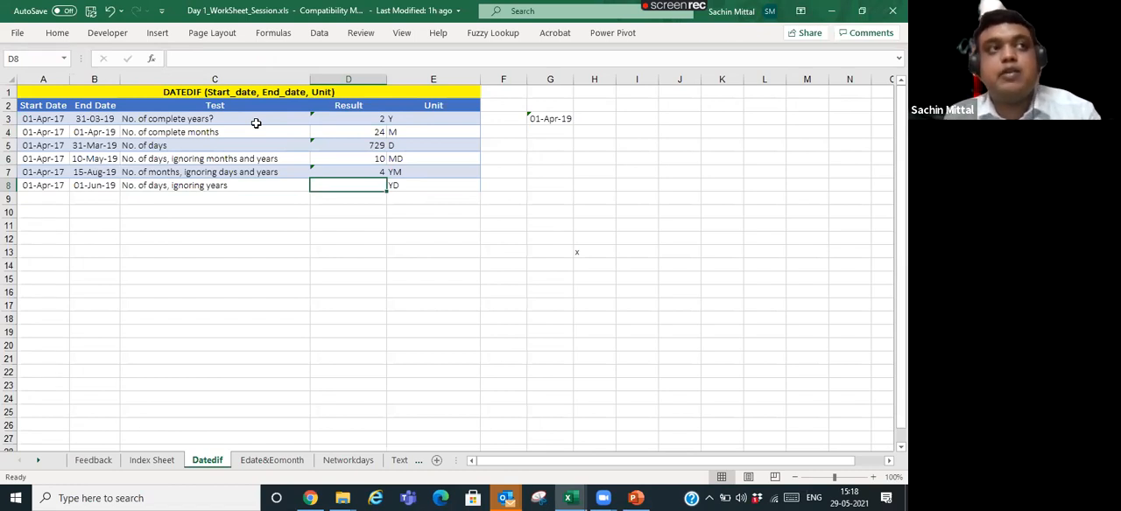
key(Up)
key(Up)
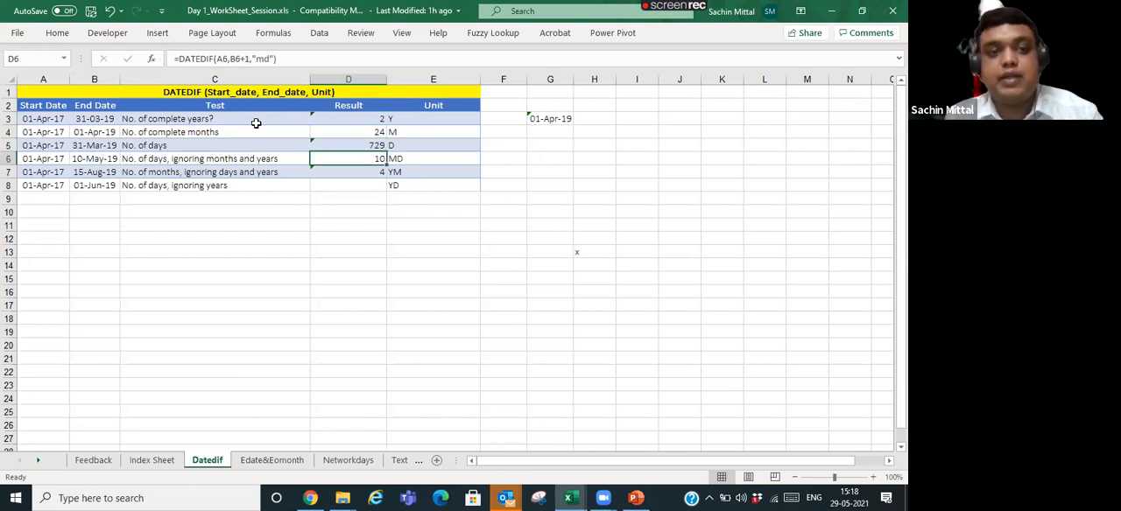
key(Down)
key(Down)
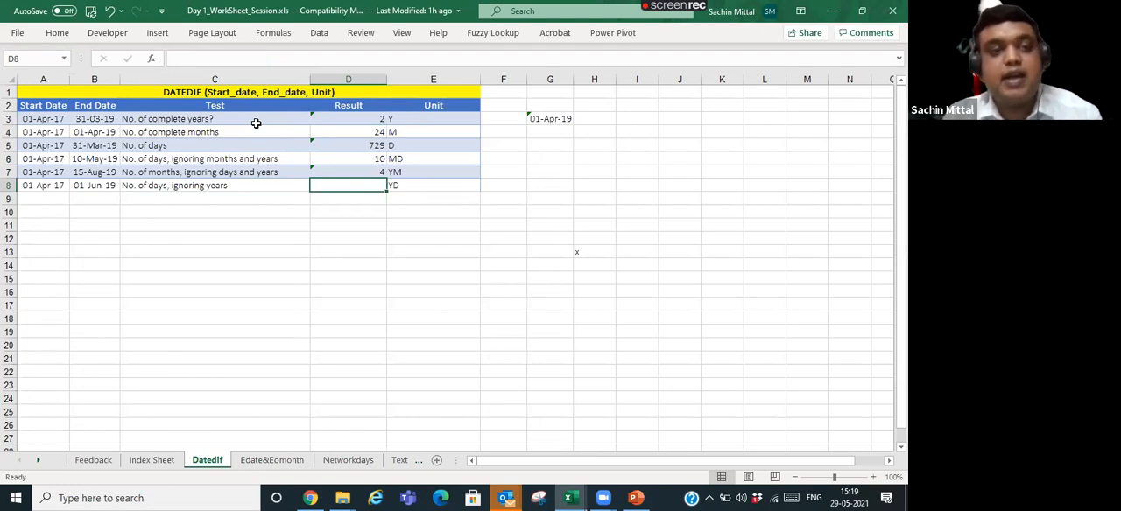
- Enter =DATEDIF(A8,B8,"yd") in D8 for the number of days ignoring years
text(=)
key(Left)
key(Left)
key(Left)
key(Right)
key(BackSpace)
key(BackSpace)
text(Dat)
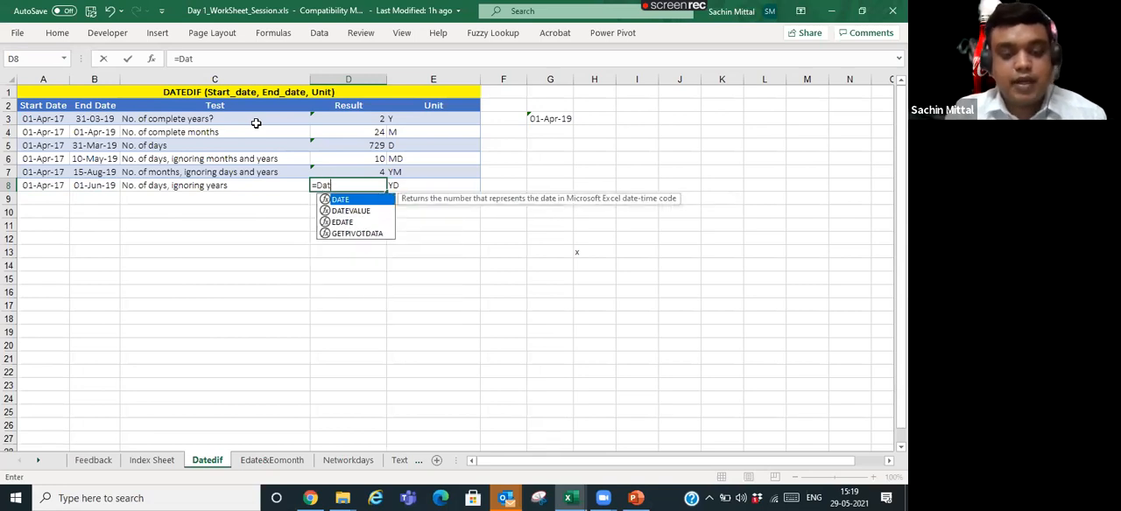
text(edif()
key(Left)
key(Left)
key(Left)
text(,)
key(Left)
key(Left)
text(,"yd")
key(Return)
- Change the month of the end date in B8 to July, making it 01-07-2019
key(Up)
key(Left)
key(Left)
key(F2)
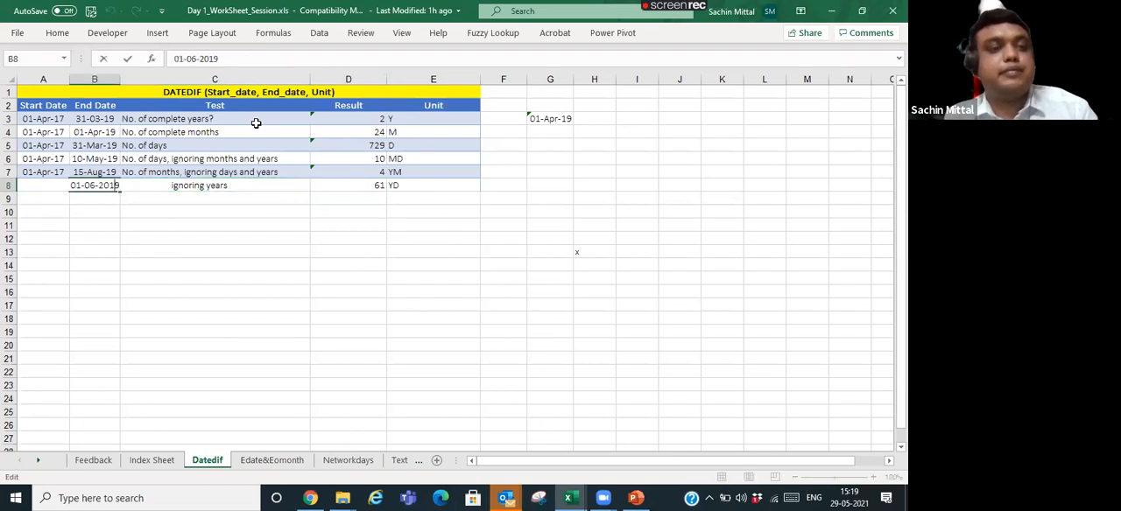
key(BackSpace)
text(6)
key(Return)
key(Up)
key(F2)
key(Left)
key(Left)
key(Left)
key(Left)
key(Left)
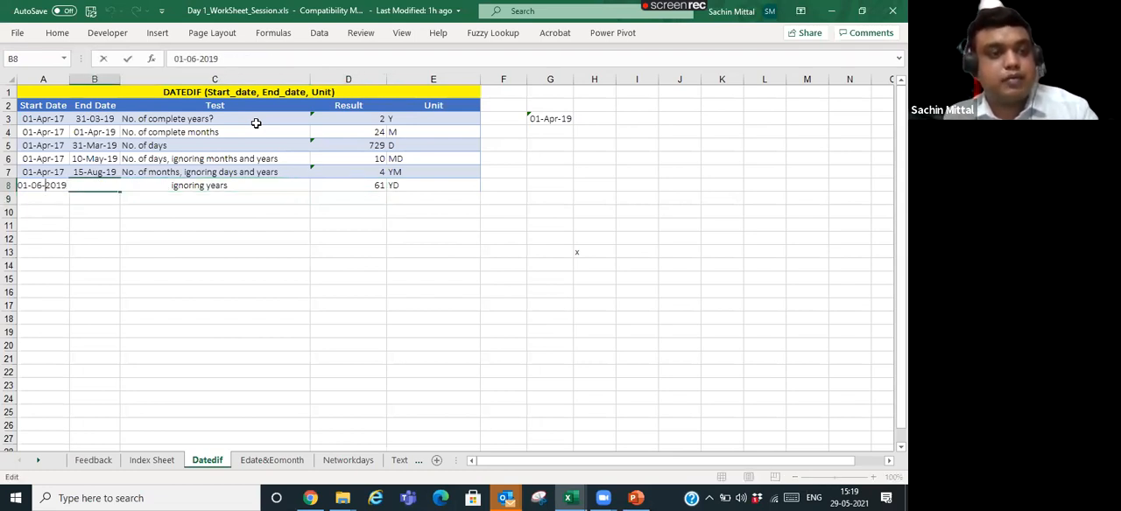
key(BackSpace)
text(7)
key(Return)
- Change the day of the end date in B8 to 15 and check the YD result in D8
key(Up)
key(F2)
key(Left)
key(Left)
key(Left)
key(Left)
key(Left)
key(Left)
key(Left)
key(Left)
key(Left)
key(Left)
key(Delete)
key(Delete)
text(15)
key(Return)
key(Up)
key(Right)
key(Right)
key(Right)
key(Left)
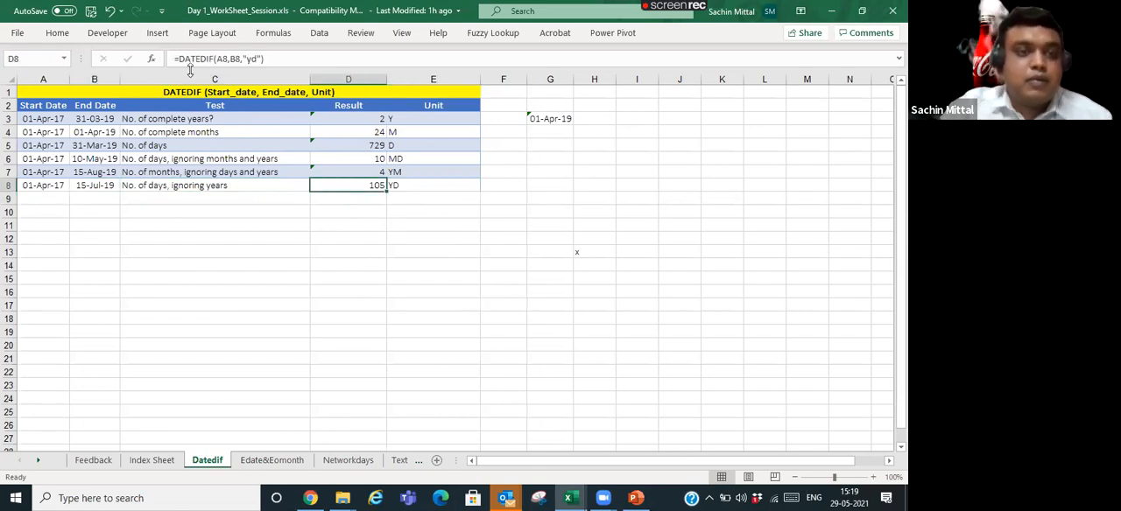
- Review the results in D3:D8 against the test descriptions and the end dates in column B
drag(353, 120, 358, 185)
click(255, 151)
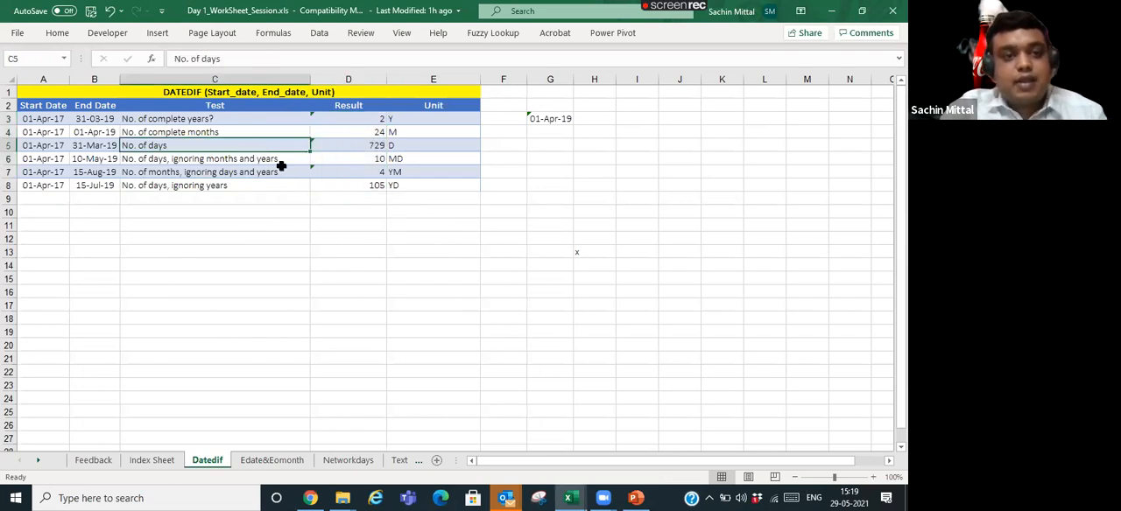
click(355, 172)
click(370, 120)
drag(370, 120, 370, 183)
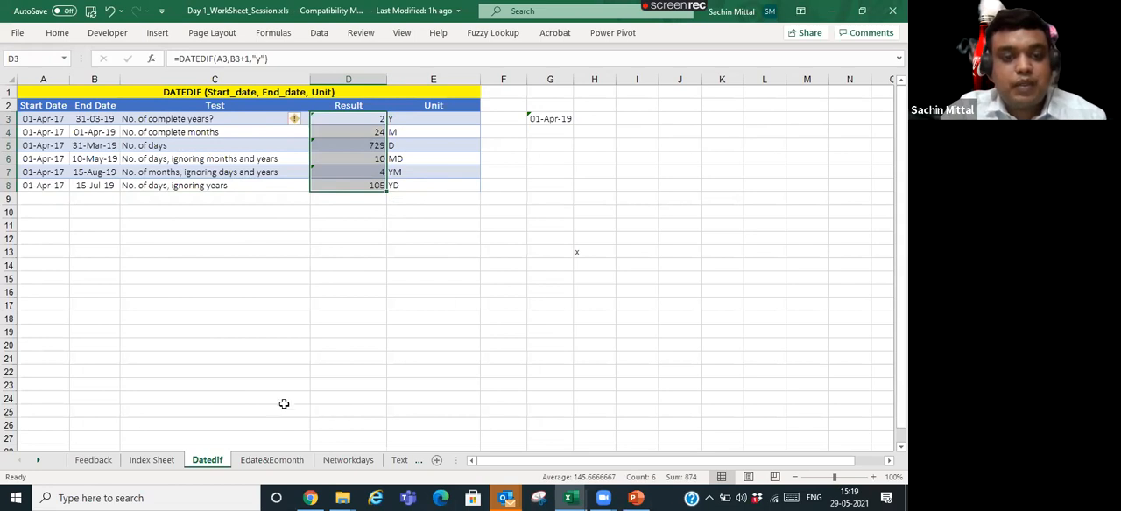
click(164, 172)
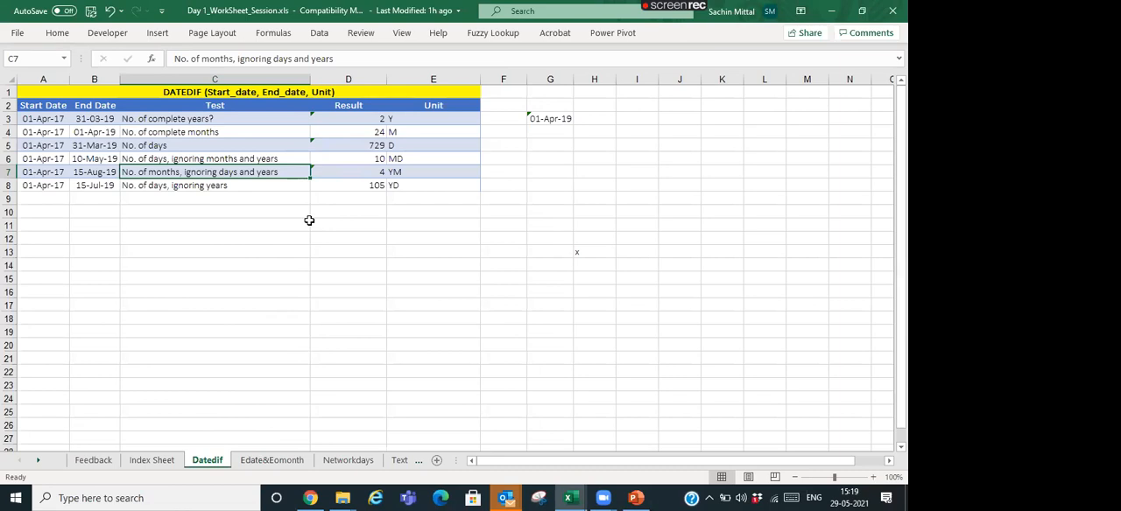
click(353, 121)
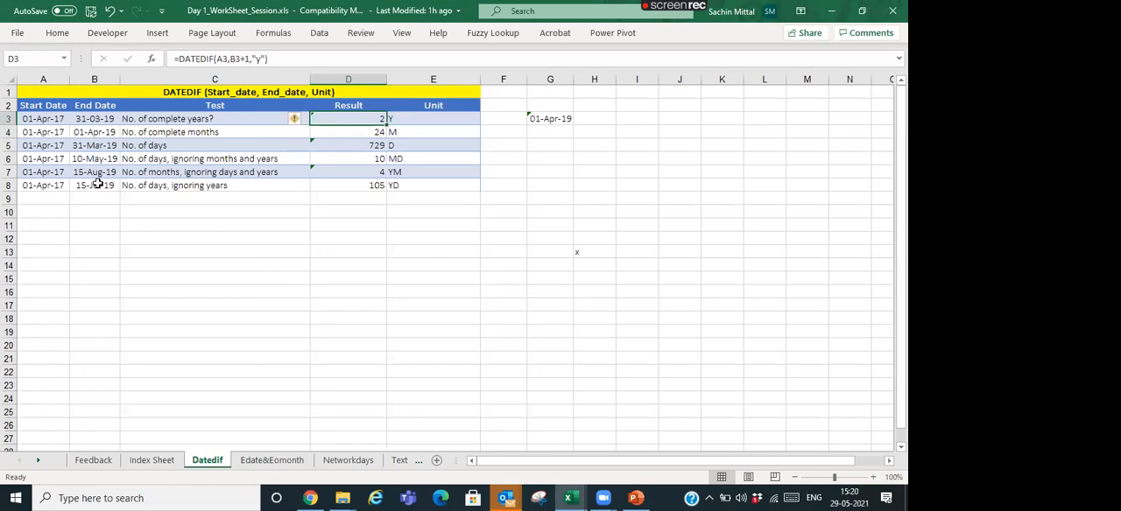
click(112, 119)
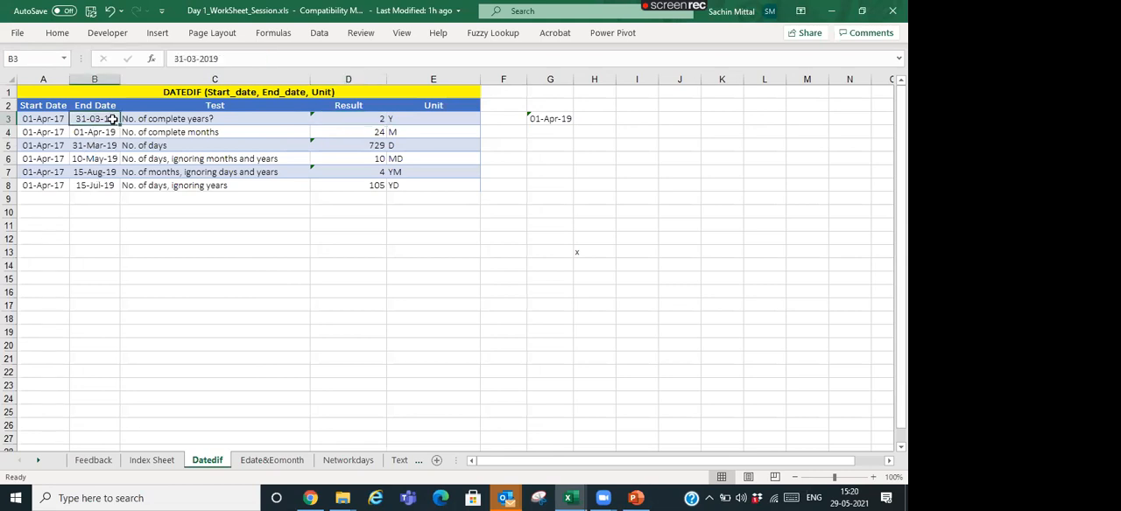
click(143, 130)
click(105, 117)
drag(106, 117, 123, 197)
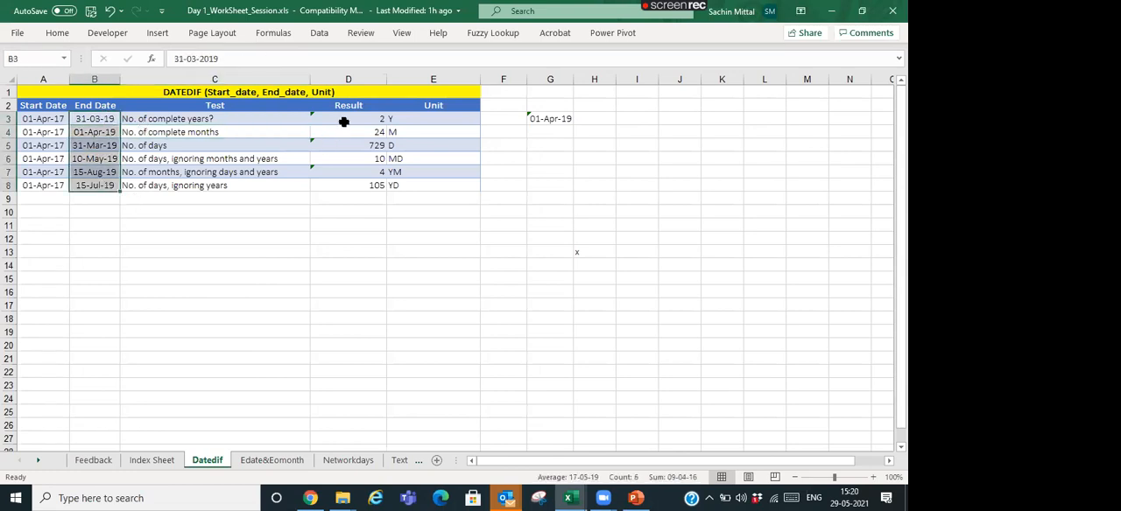
click(156, 118)
drag(106, 118, 106, 175)
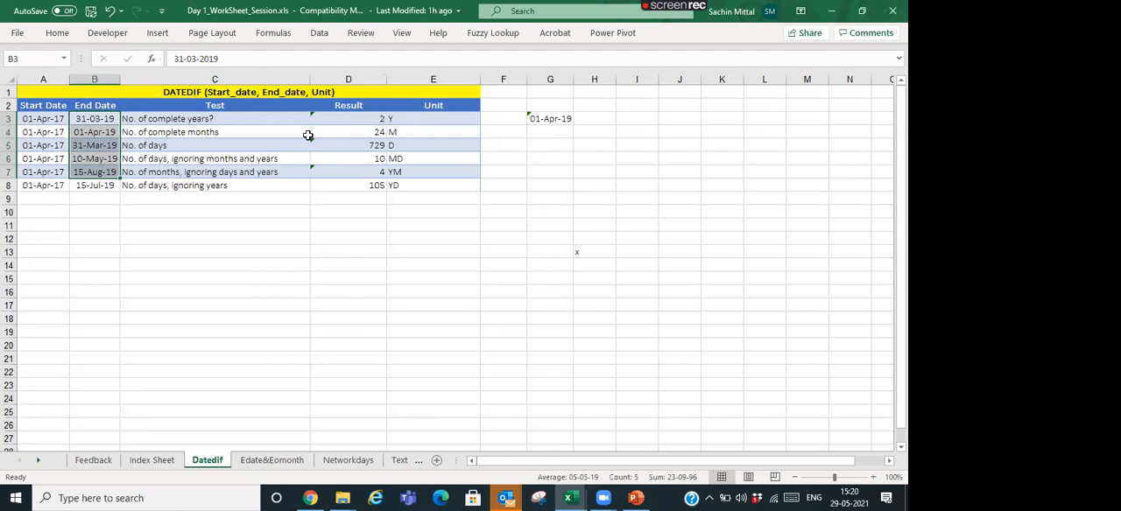
- Set the end date in B3 to 01-04-2019 and check the complete-years formula in D3
click(103, 119)
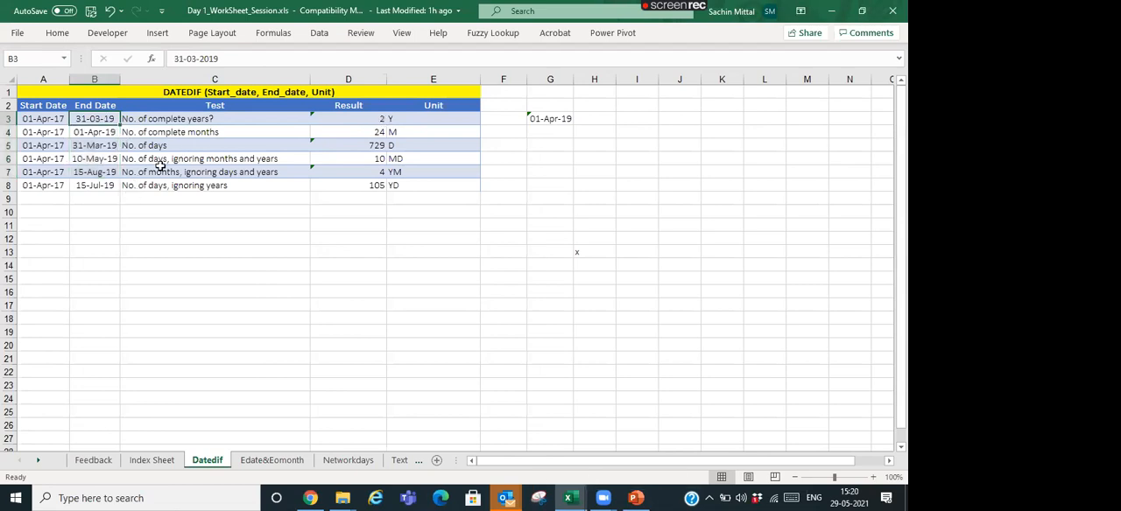
text(010)
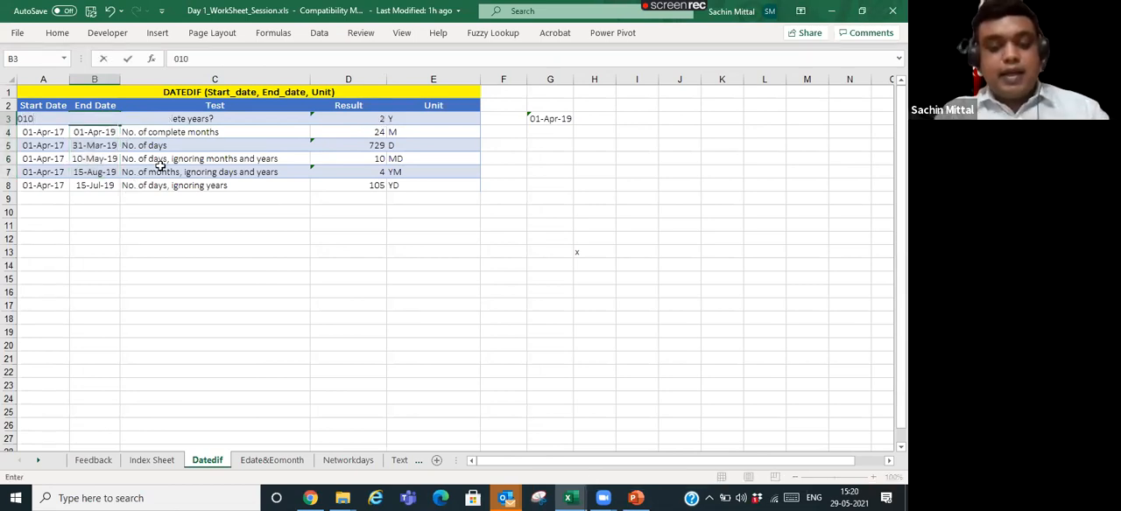
key(BackSpace)
text(-)
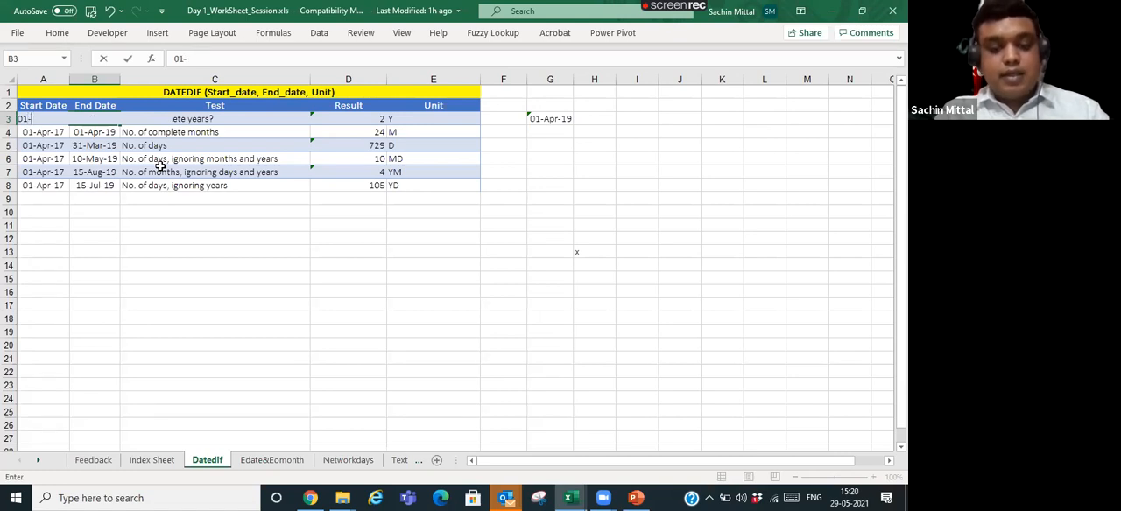
text(4-19)
key(Left)
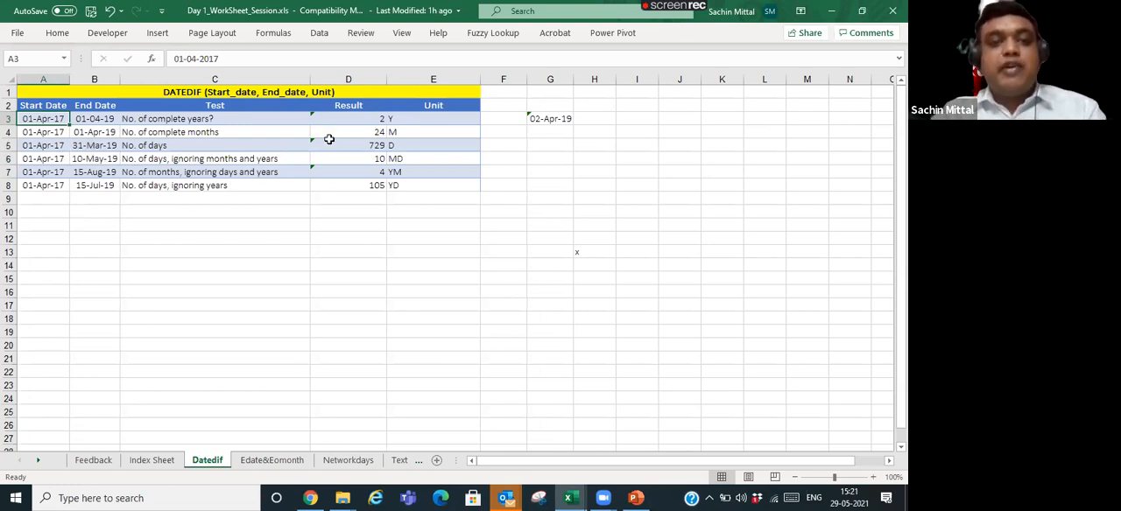
click(354, 119)
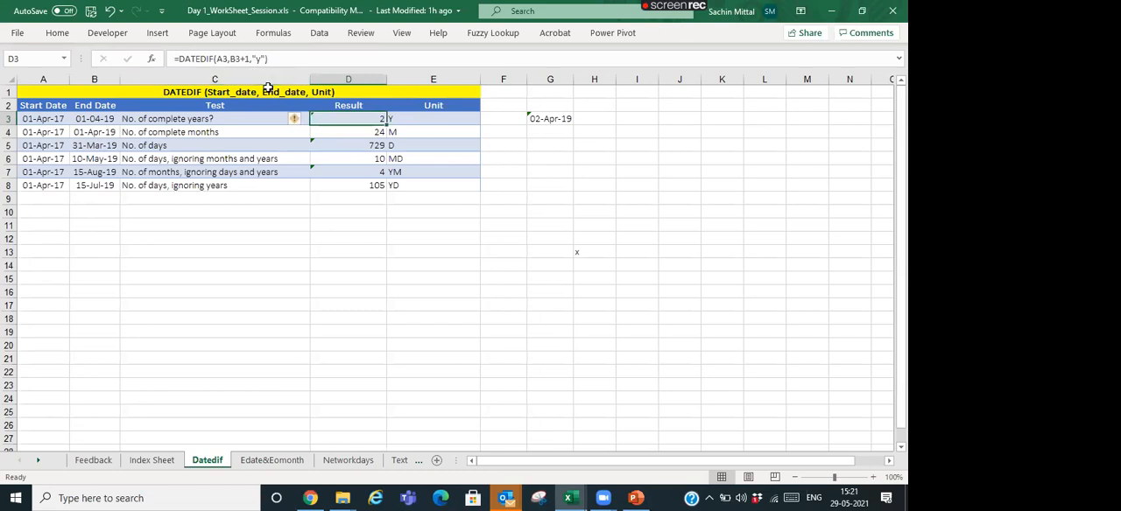
click(287, 211)
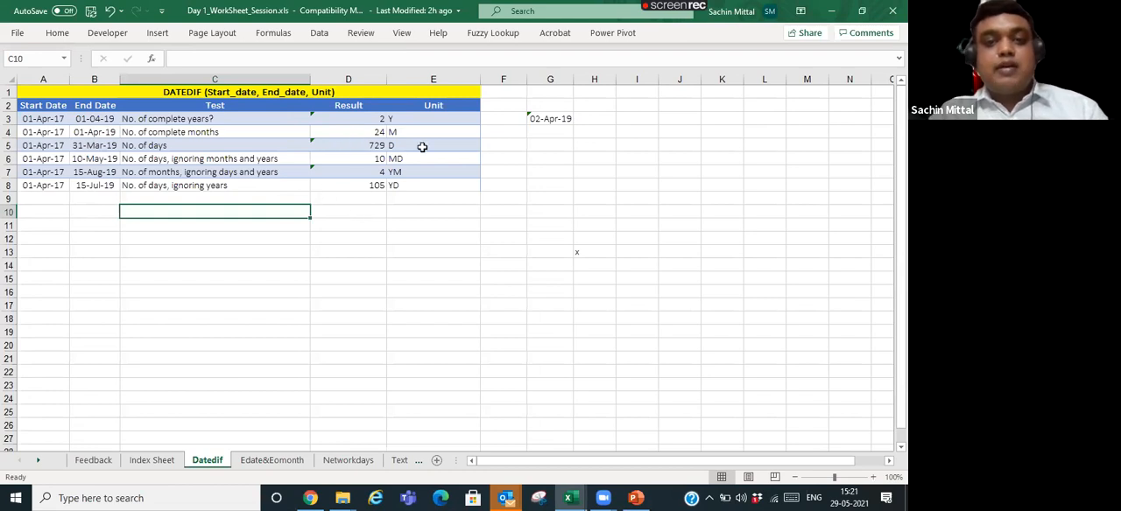
- Enter =DATEDIF(B3,A3,"y")&" Years" in D10 to join the year count with a text label
click(538, 119)
click(342, 214)
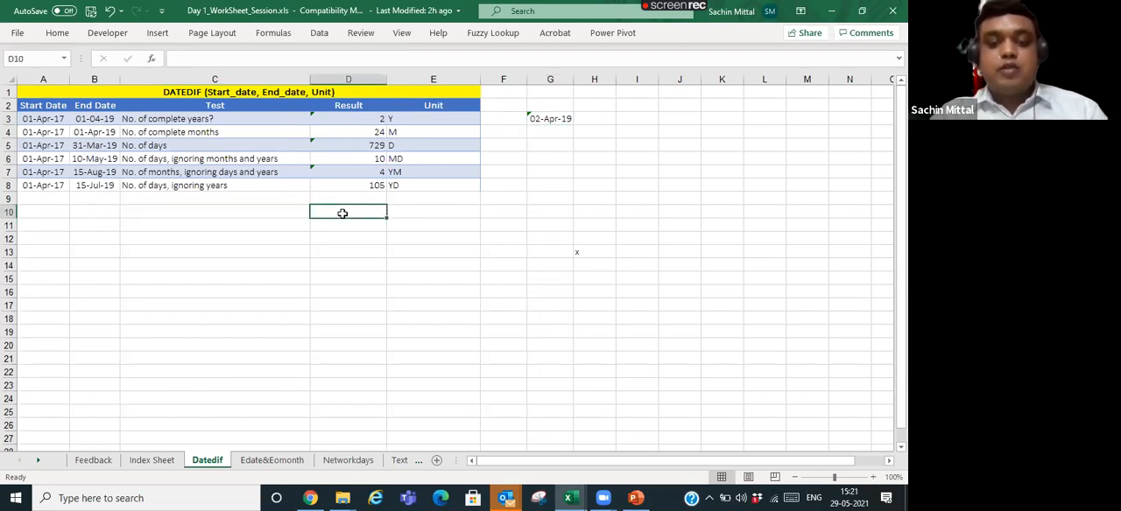
text(=)
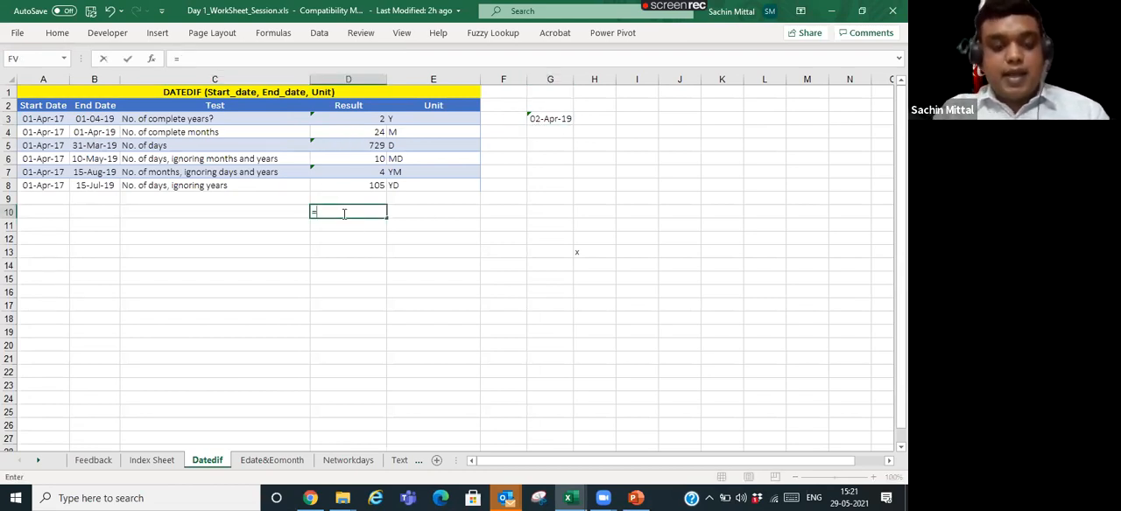
text(Dated)
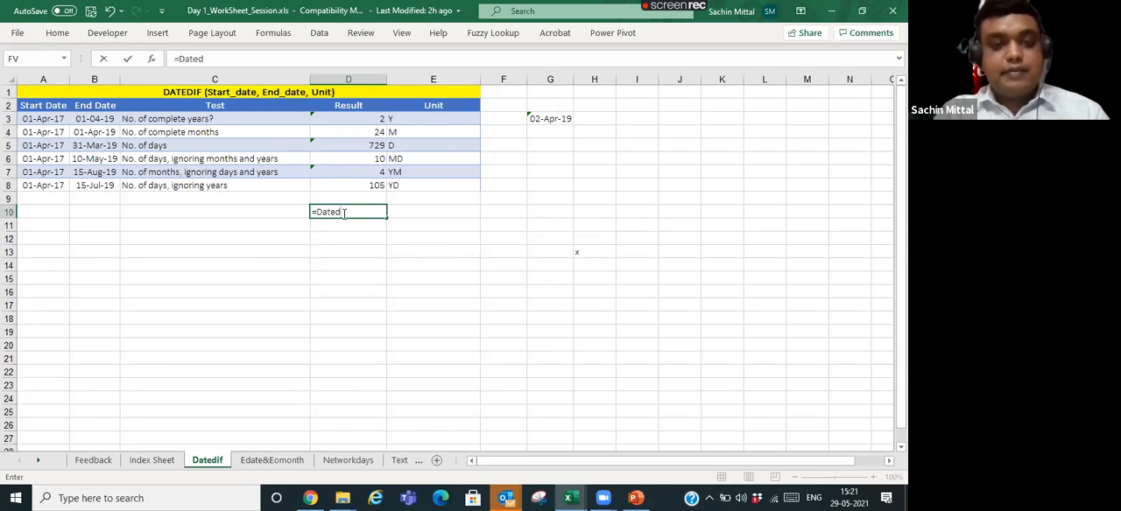
text(if()
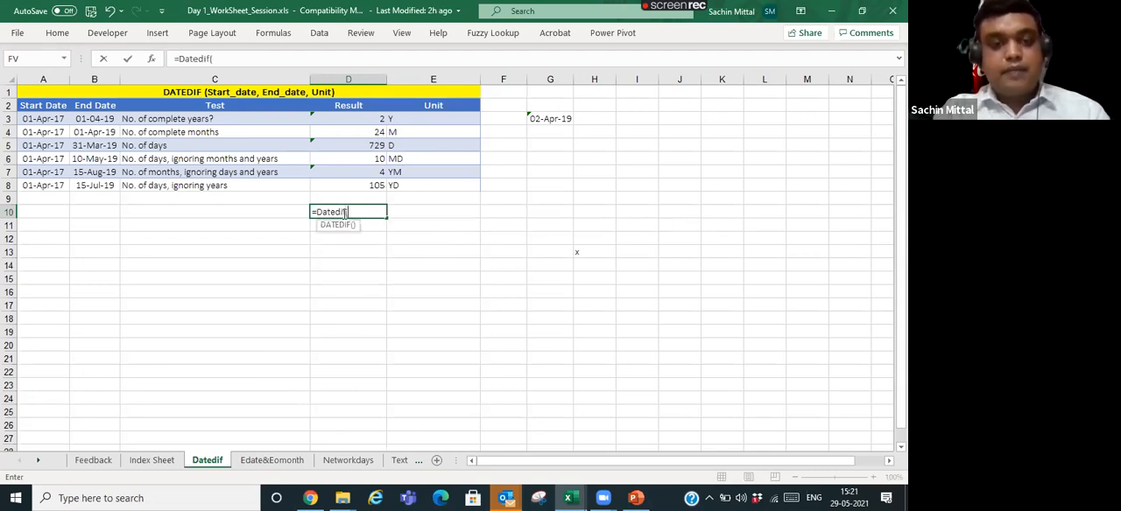
click(99, 120)
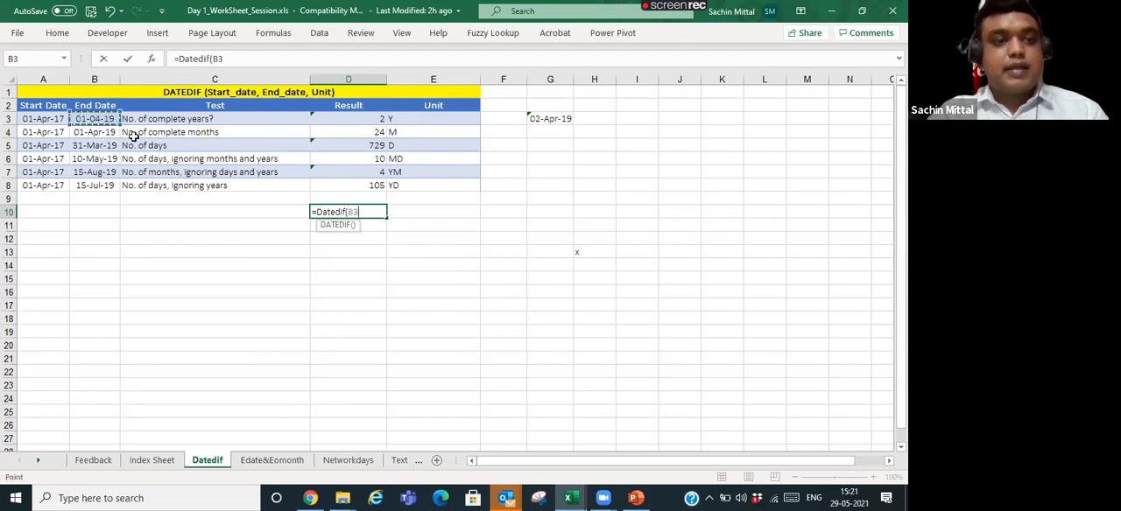
text(,)
click(46, 120)
text(,)
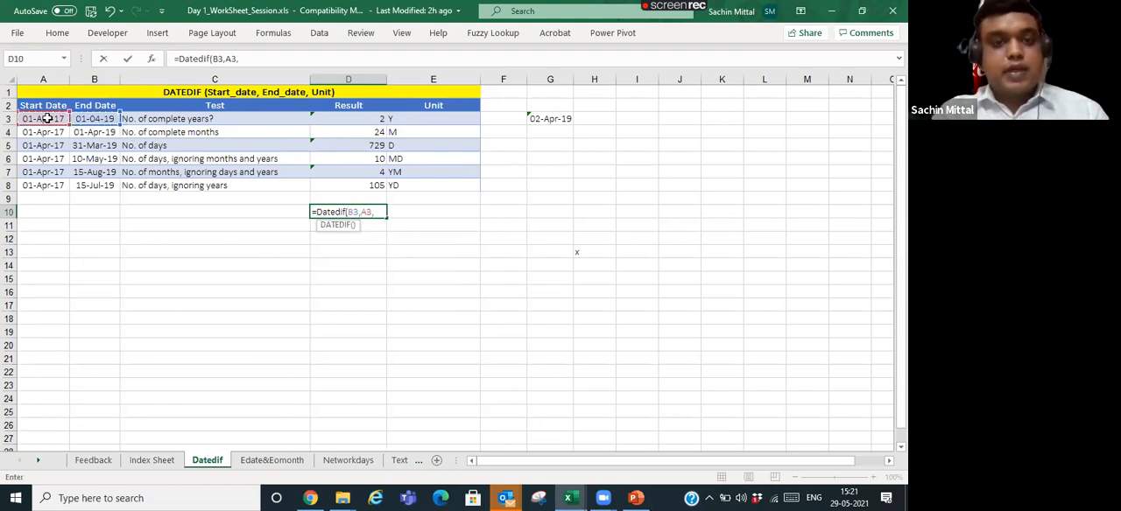
text("y")
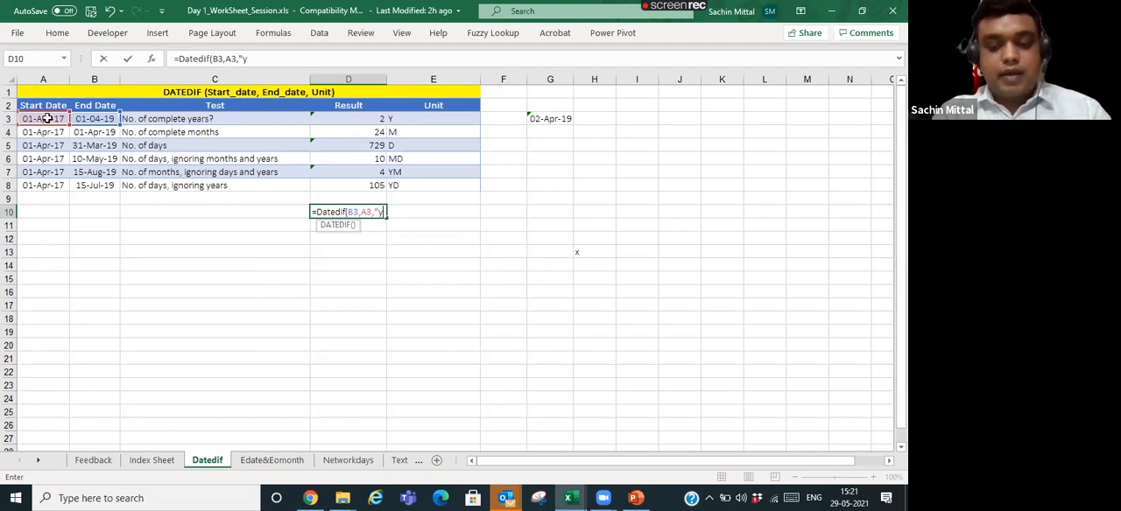
text())
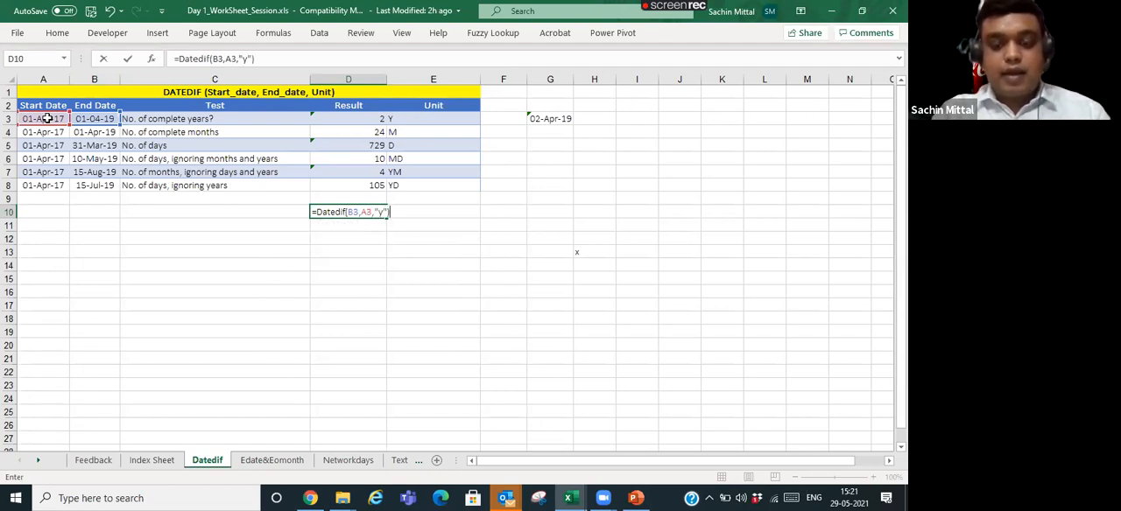
text(&)
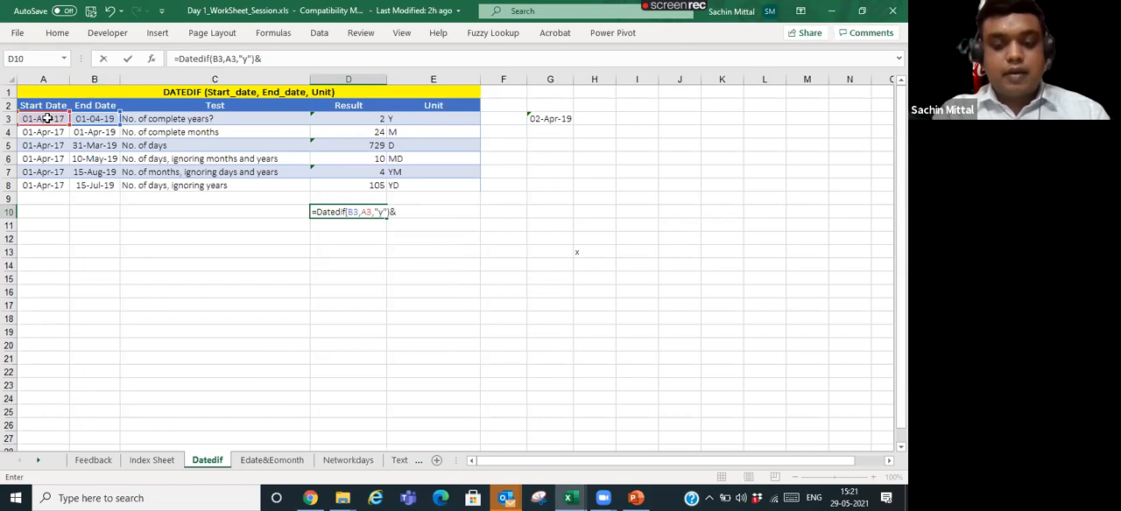
text(" Years")
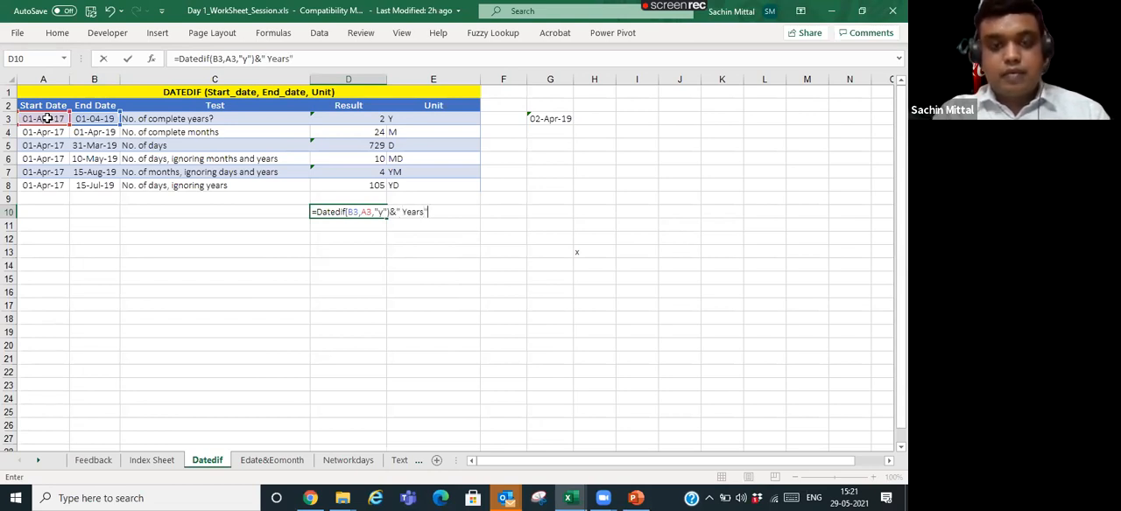
key(Return)
- Try moving the closing parenthesis in D10 to the end, as =DATEDIF(B3,A3,"y"&" Years")
key(Up)
key(F2)
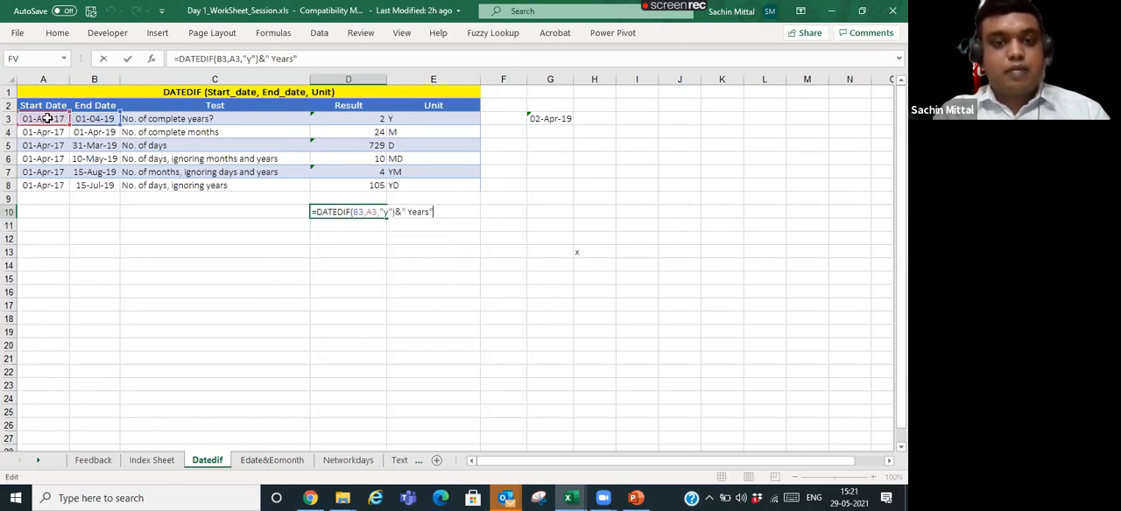
key(Left)
key(Left)
key(Left)
key(Left)
key(Left)
key(Left)
key(Left)
key(Left)
key(Left)
key(Left)
key(Left)
key(Right)
key(Right)
key(Right)
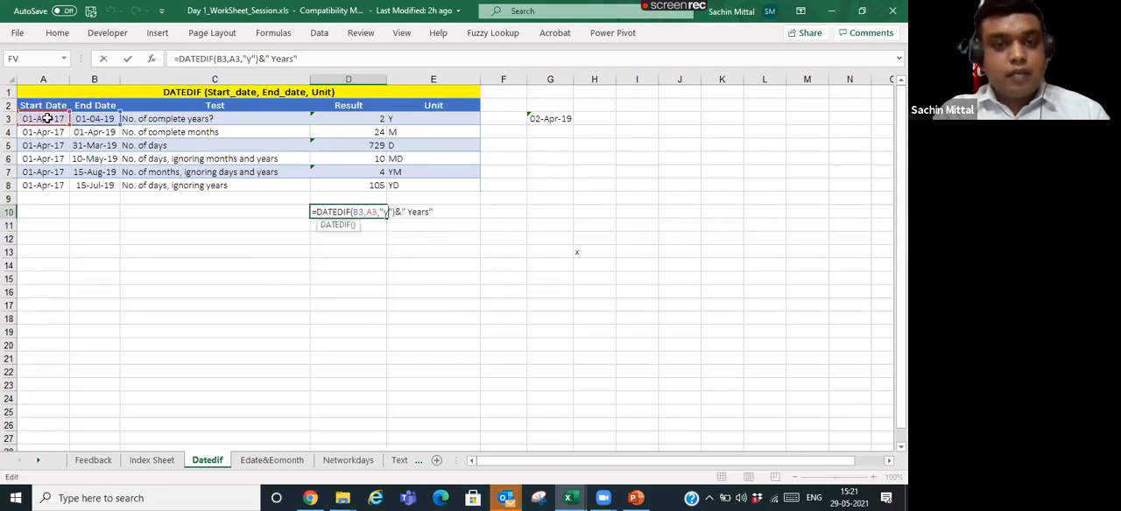
key(BackSpace)
key(Right)
key(Right)
key(Right)
key(Right)
key(Right)
key(Right)
key(Right)
key(Right)
key(Right)
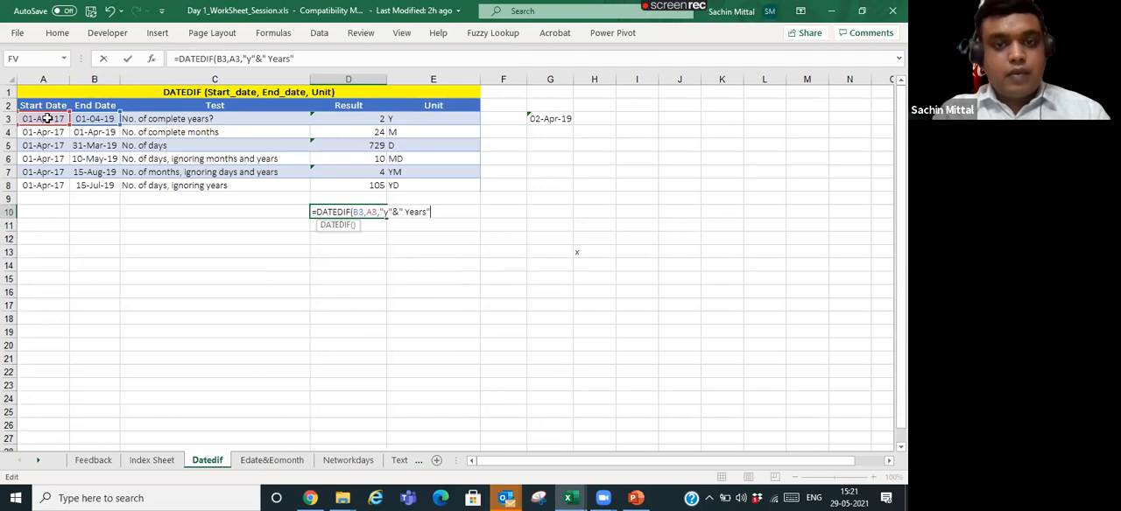
text())
key(Return)
- Put the closing parenthesis back directly after "y" in the D10 formula
key(Up)
key(F2)
key(Home)
key(Right)
key(Right)
key(Right)
key(Right)
key(Right)
key(Right)
key(Right)
key(Right)
key(Right)
key(Right)
key(Right)
key(Right)
key(Right)
key(Right)
key(Right)
key(Right)
key(Right)
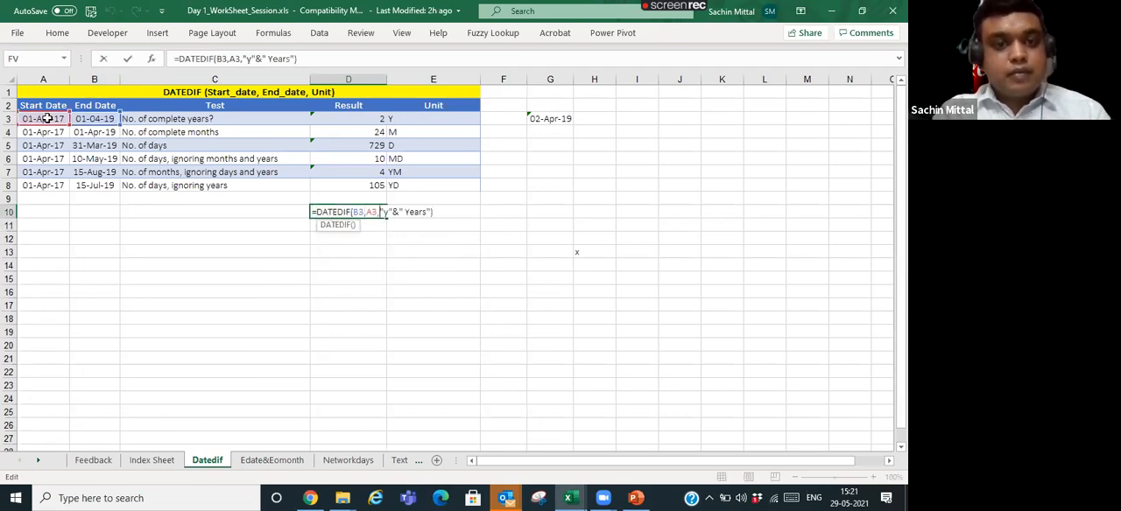
text())
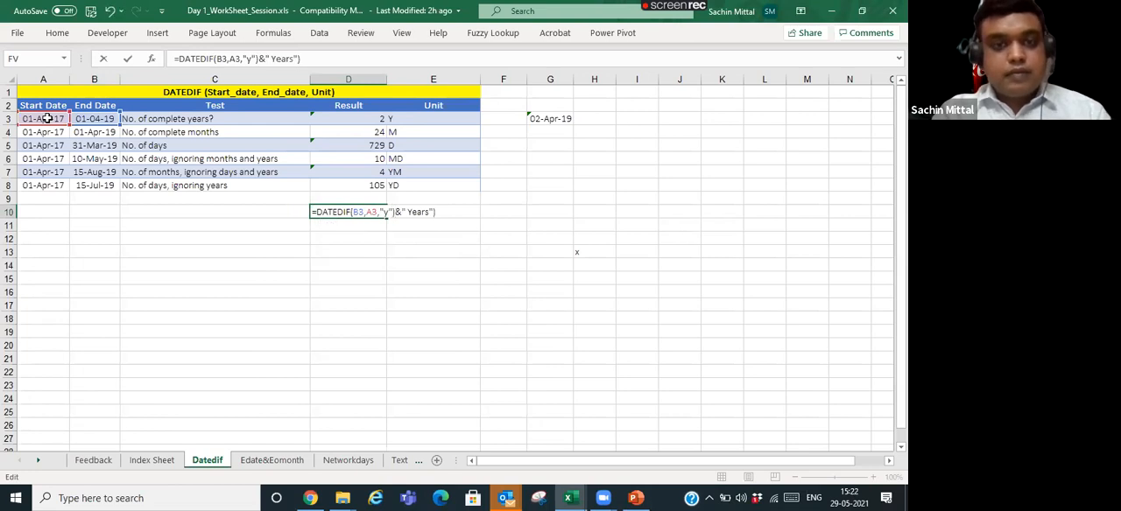
- Swap the date references in D10 so the formula reads =DATEDIF(A3,B3,"y")&" Years", and check it
key(Left)
key(Right)
key(Right)
key(Right)
key(Right)
key(Right)
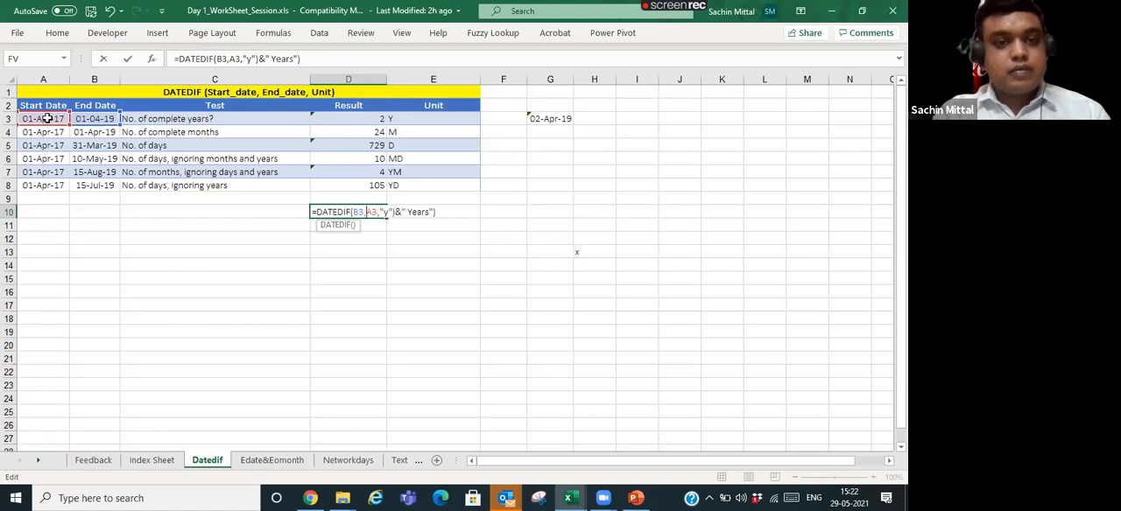
click(47, 118)
key(BackSpace)
text(b)
key(Return)
key(Return)
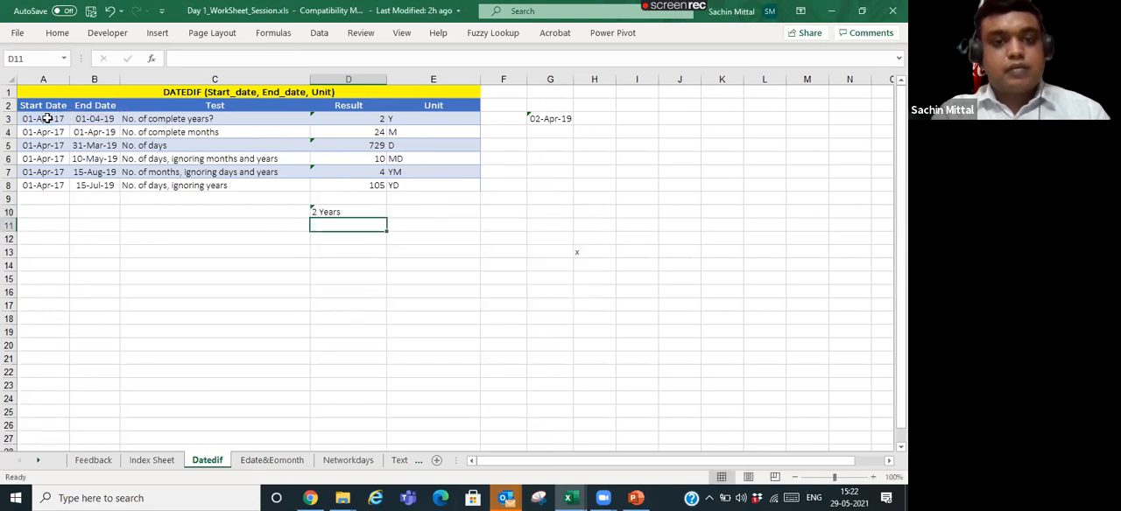
key(Up)
key(F2)
key(Escape)
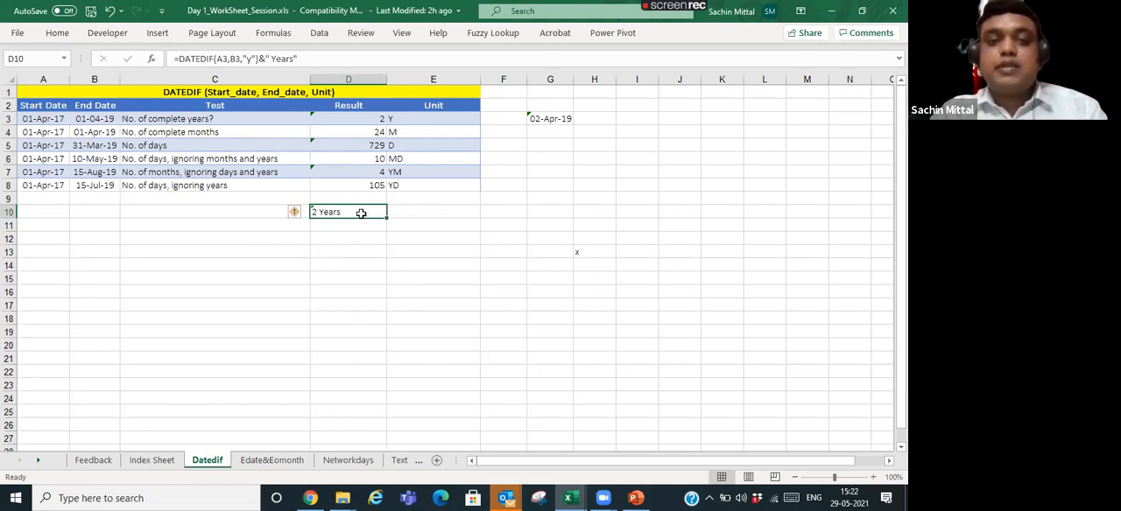
- Clear the labelled DATEDIF formula from D10
key(Delete)
click(372, 136)
click(372, 109)
click(375, 132)
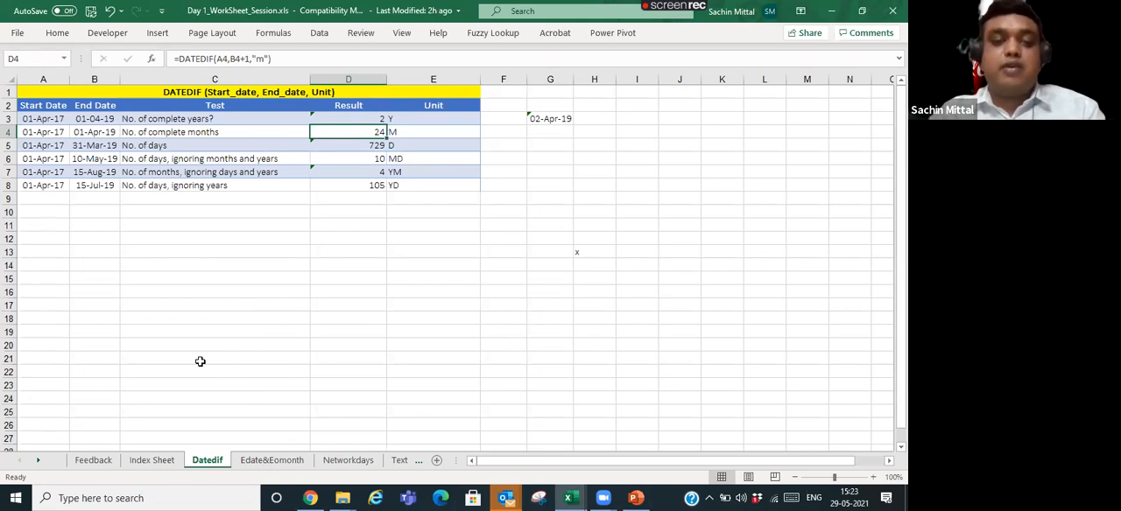
- Open the Edate&Eomonth sheet and look over the EOMONTH table's start dates and empty Result column
click(278, 460)
click(361, 126)
click(127, 128)
click(129, 181)
click(121, 214)
click(124, 127)
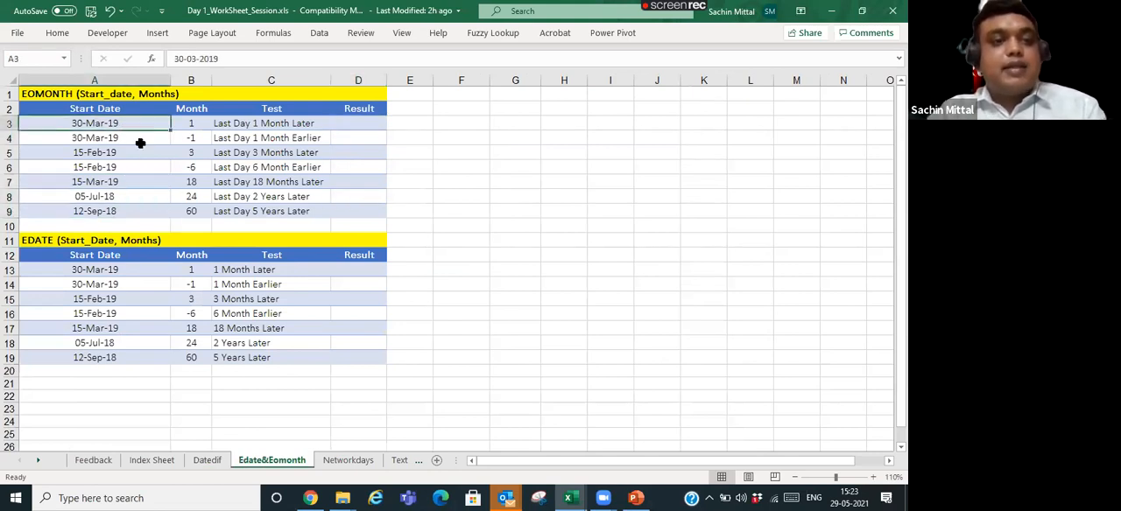
click(352, 127)
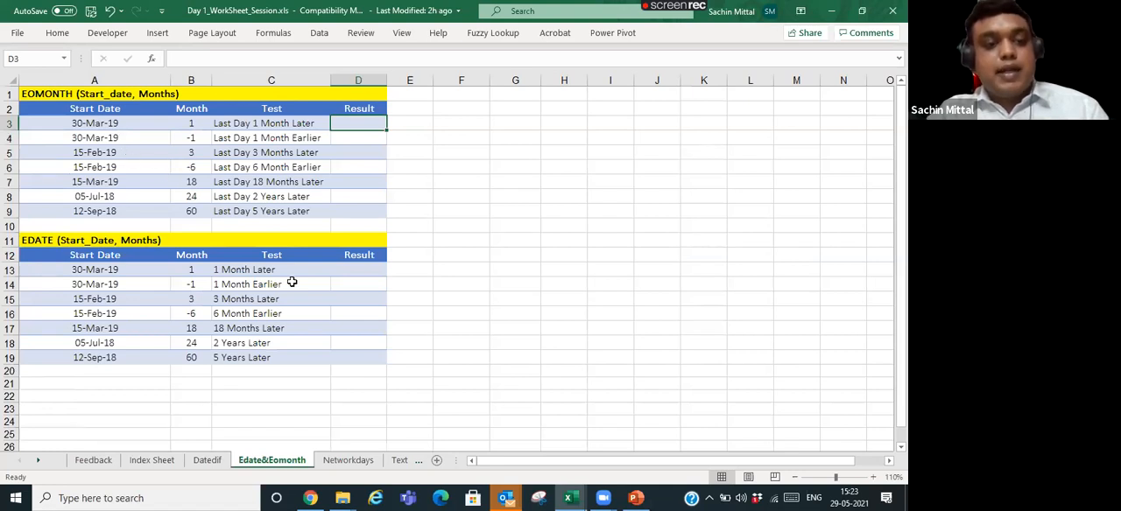
- Enter =EDATE(A13,B13) in D13 as the first result of the EDATE table
click(353, 272)
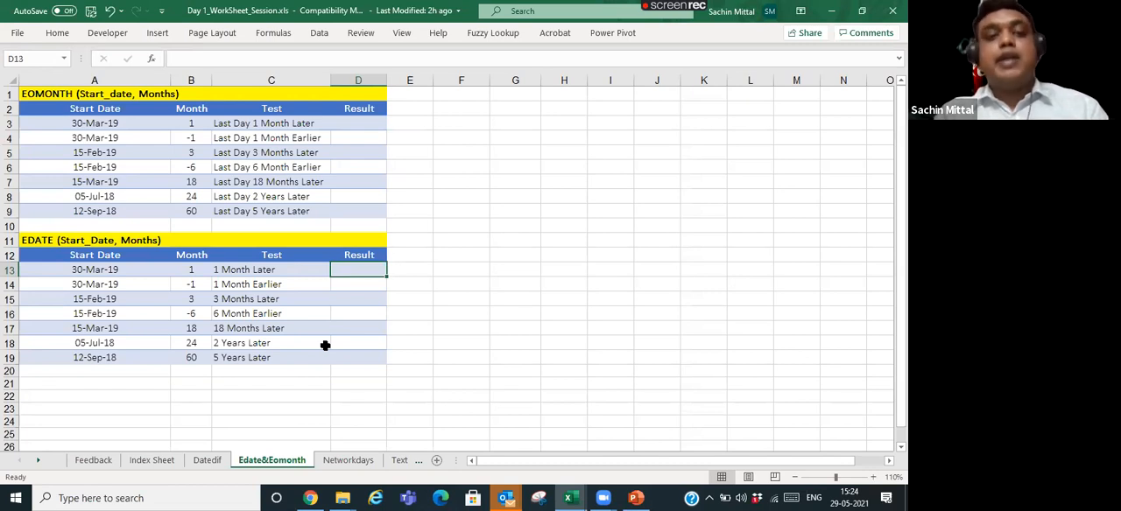
text(=)
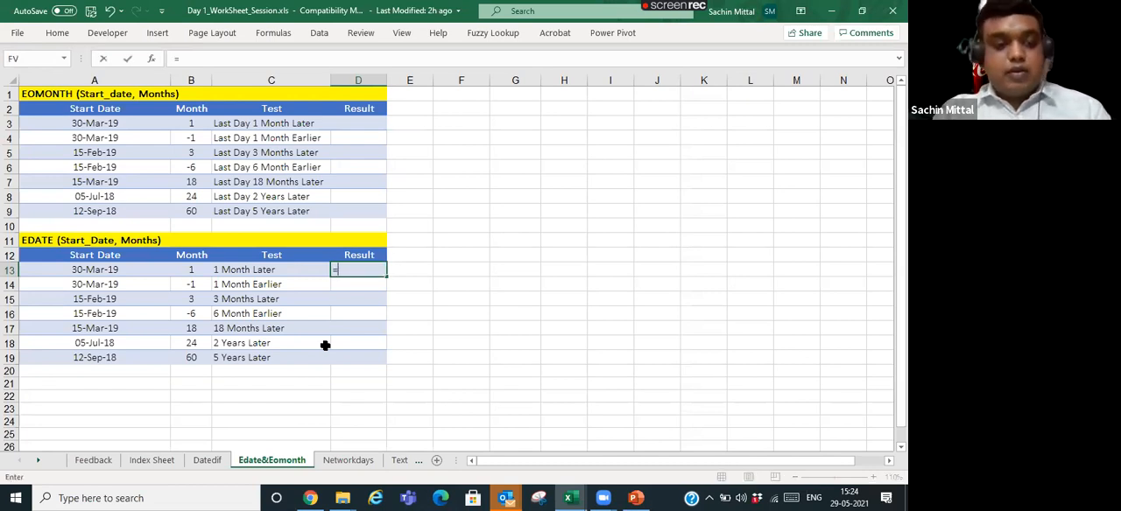
text(EDATE()
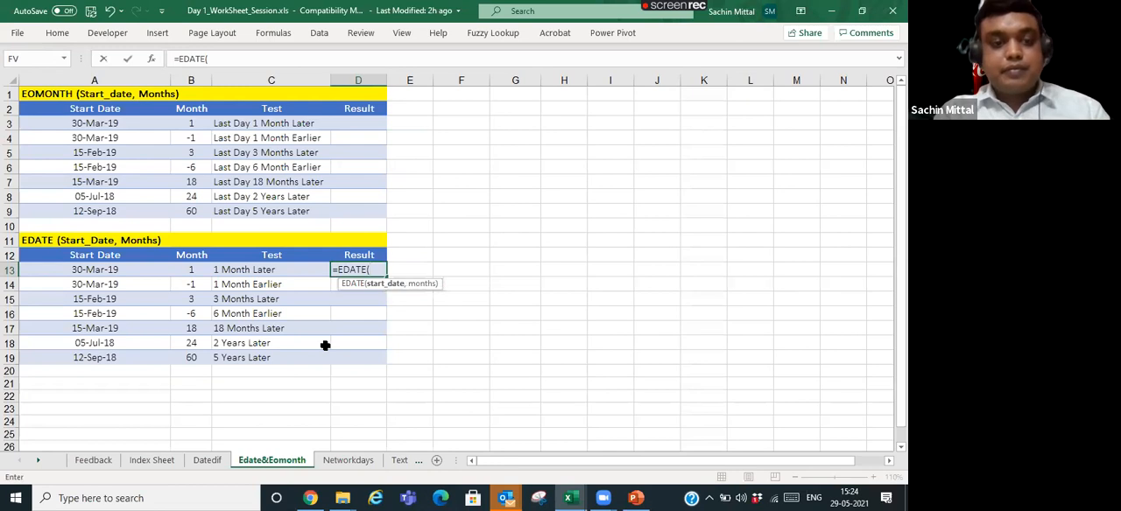
key(Left)
key(Left)
key(Left)
text(,)
key(Left)
key(Left)
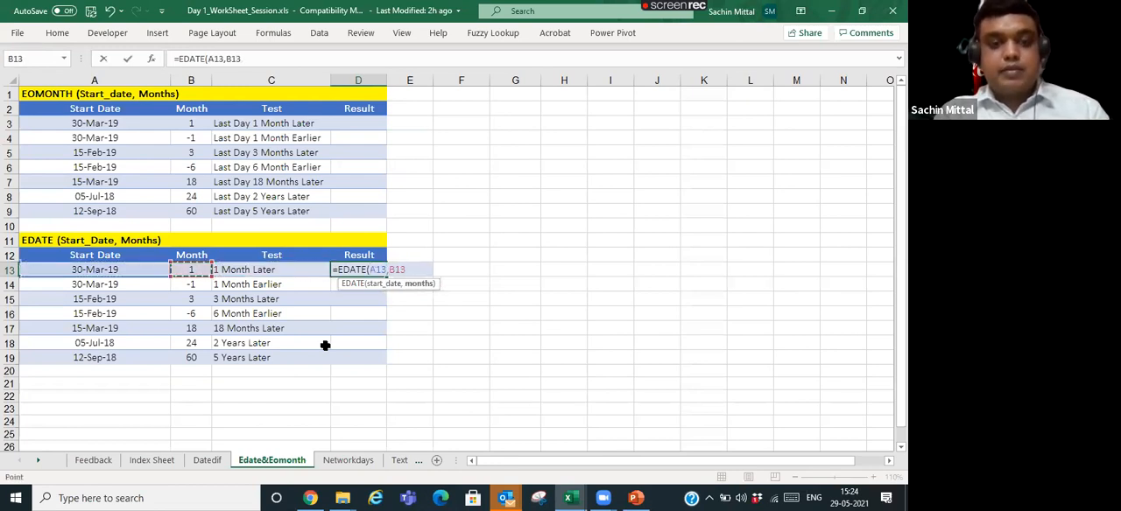
text())
key(Return)
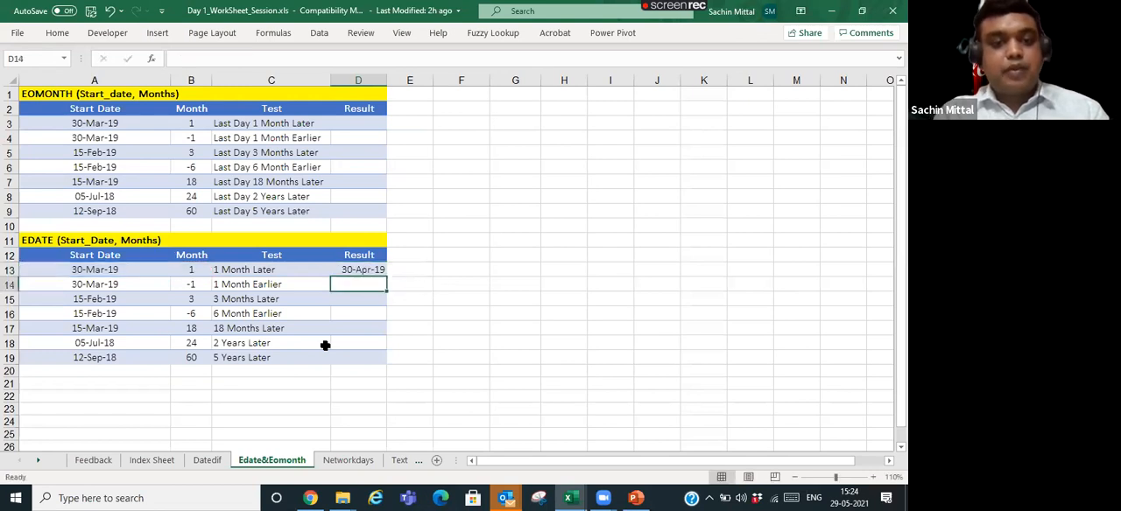
- Examine the start date, month count and EDATE result in row 13
key(Up)
key(Left)
key(Left)
key(Left)
key(Right)
key(Right)
key(Left)
key(Left)
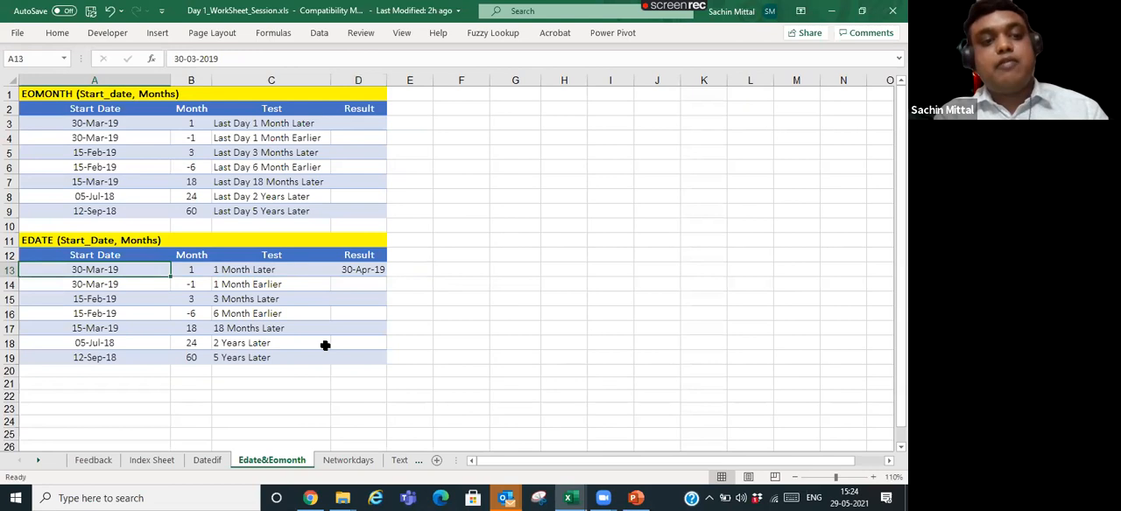
key(Right)
- Try 2 and 6 as the month count in B13
key(Right)
key(Right)
key(Left)
key(Left)
text(2)
key(Return)
key(Up)
text(6)
key(Return)
key(Up)
key(Right)
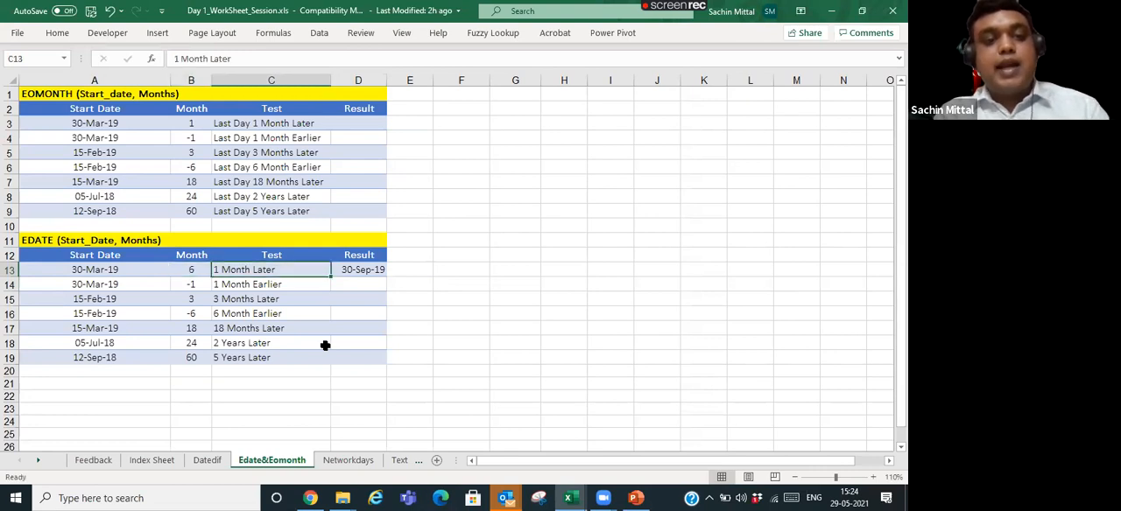
- Set the month count in B13 to 180 and check the EDATE result in D13
key(Left)
text(180)
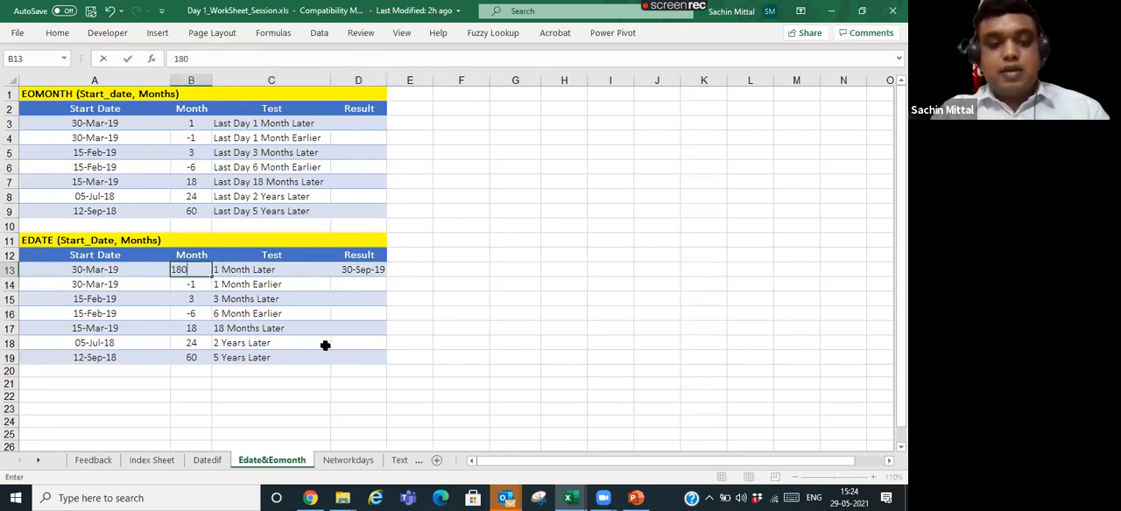
key(Return)
key(Up)
key(Right)
key(Right)
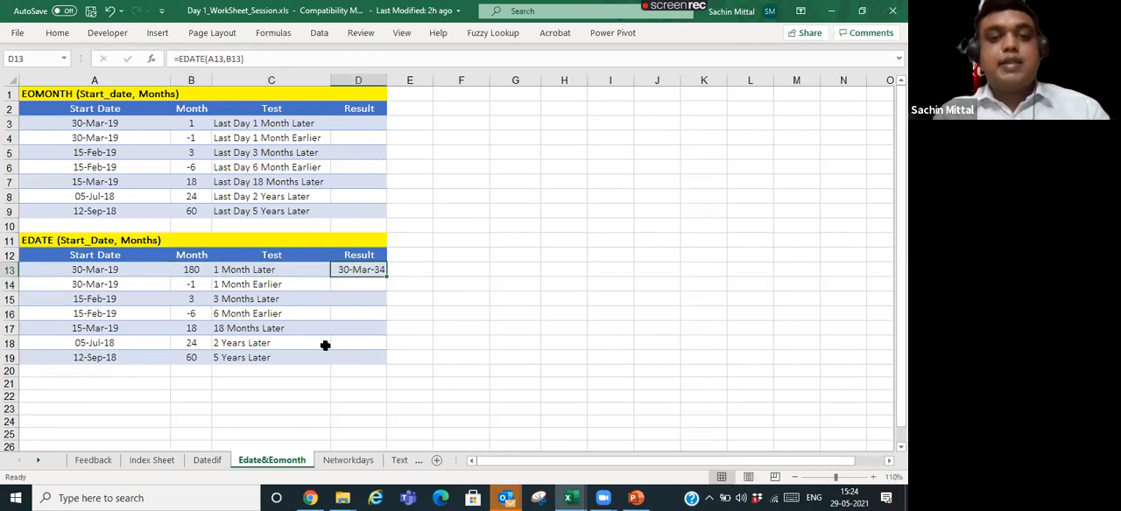
- Replace the B13 reference in the D13 formula with a typed 6, giving =EDATE(A13,6)
key(F2)
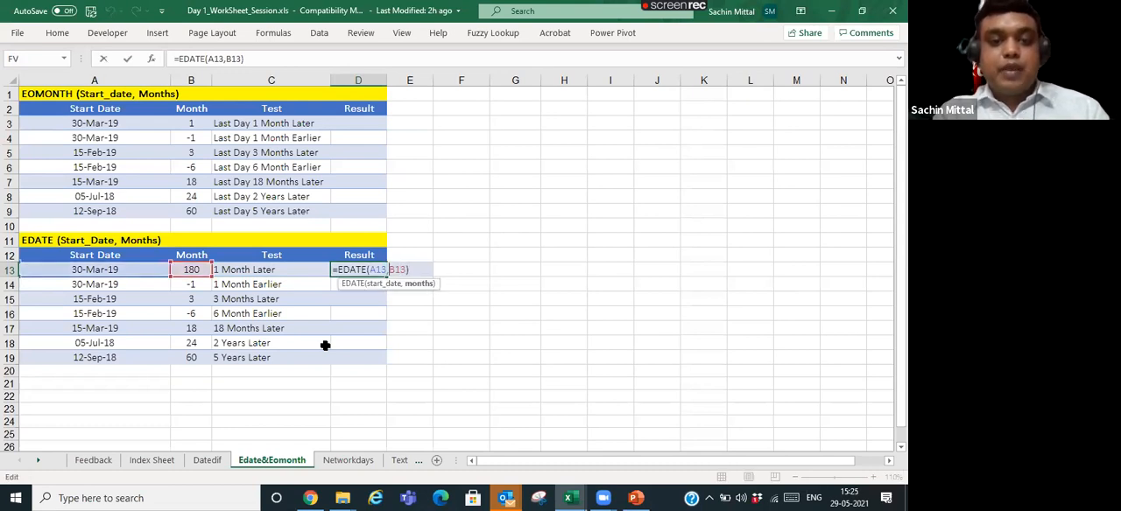
key(shift+Left)
key(shift+Left)
key(shift+Left)
text(6)
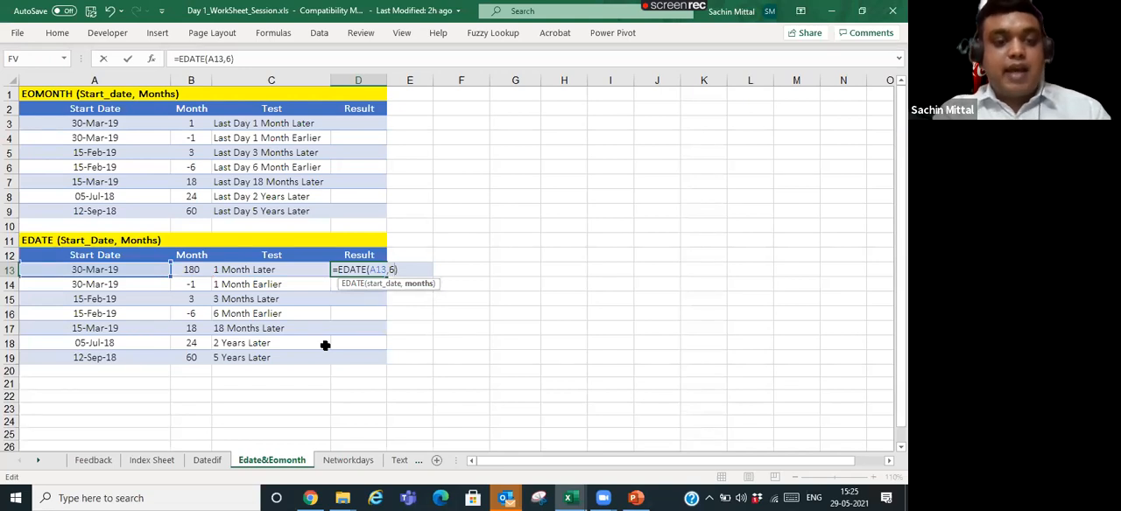
key(Return)
key(Up)
- Change the months argument in D13 to 12 so the formula reads =EDATE(A13,12)
key(F2)
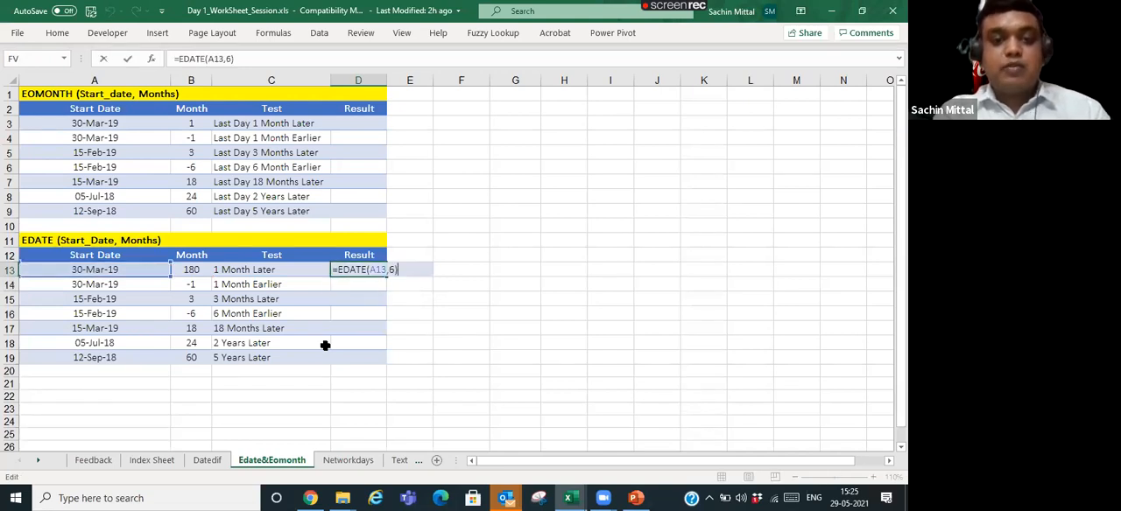
key(BackSpace)
text(12)
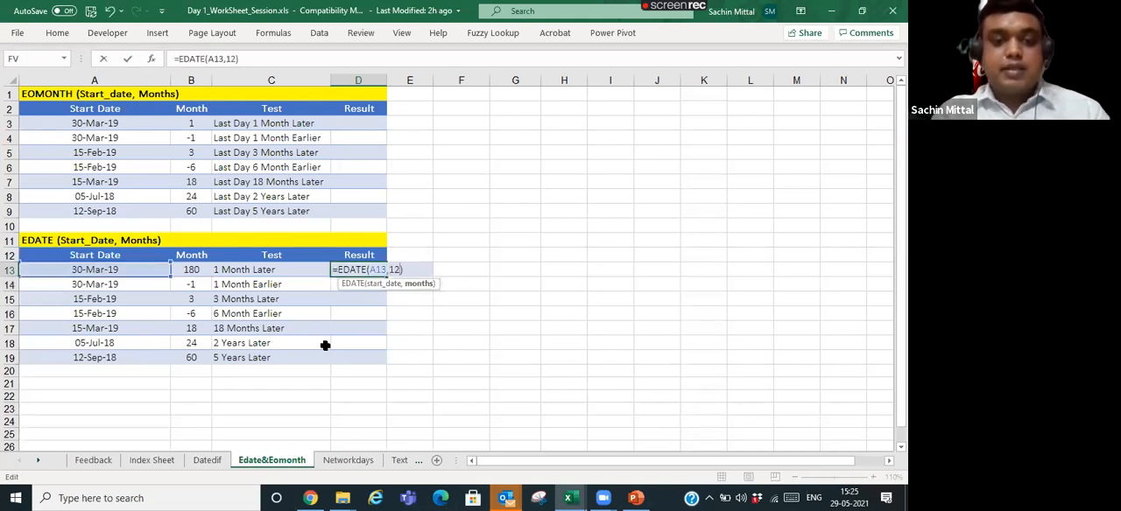
key(Return)
key(Up)
key(Left)
key(Right)
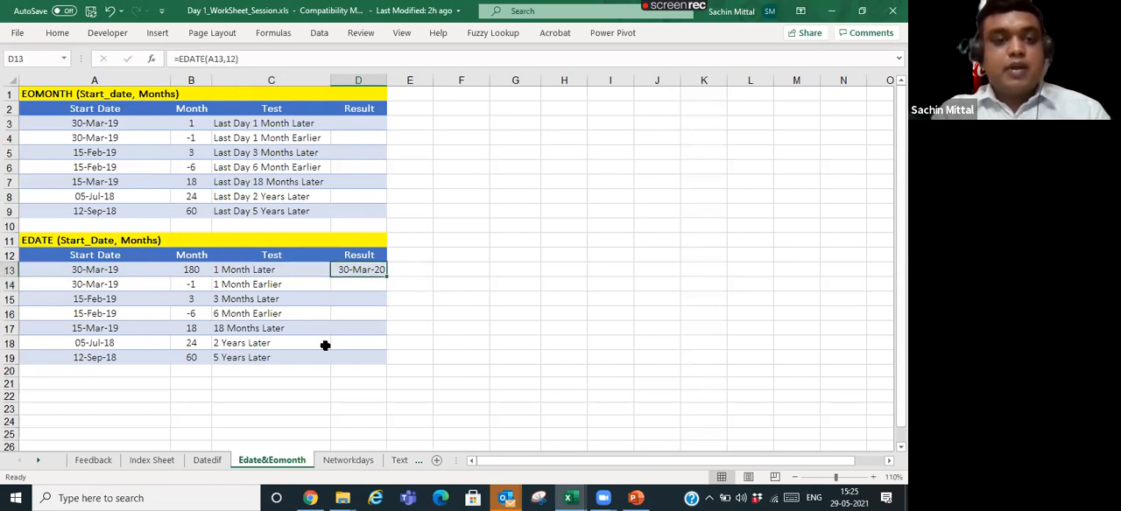
- Enter =EDATE(A14,B14) in D14 for the date one month earlier
key(Up)
key(Down)
key(Down)
text(=E)
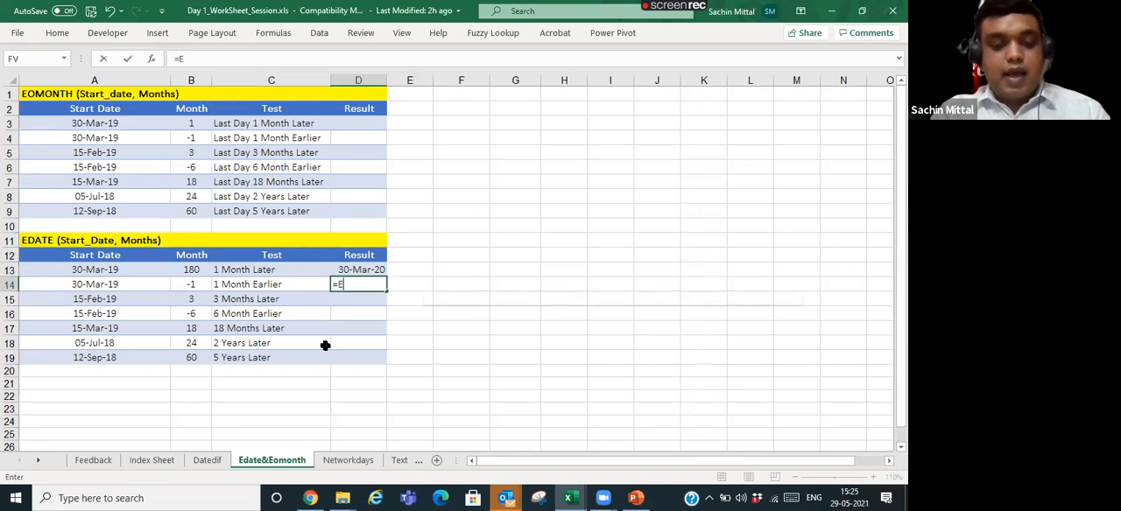
key(Tab)
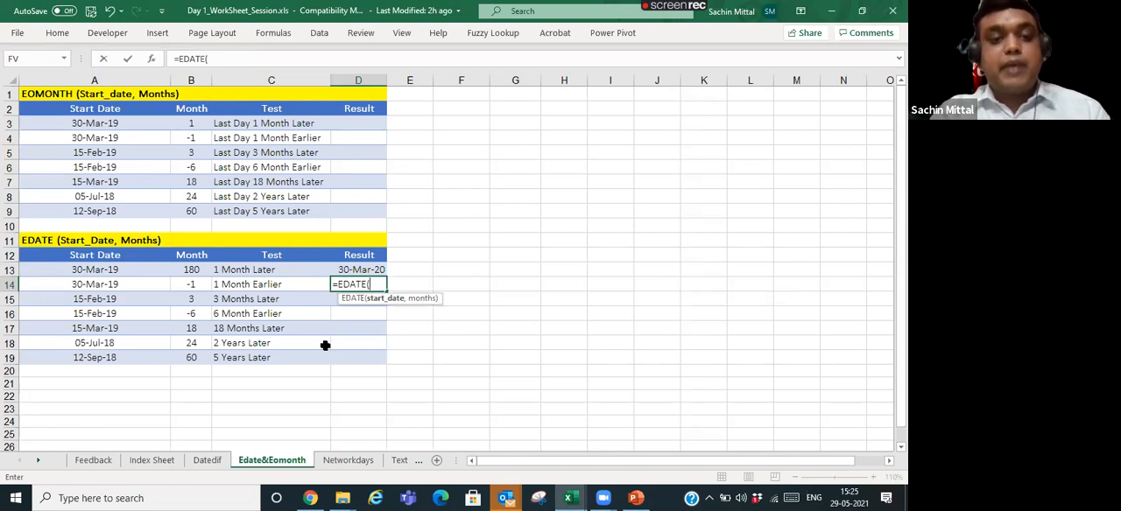
key(Left)
key(Left)
key(Left)
text(,)
key(Left)
key(Left)
key(Left)
key(Right)
text())
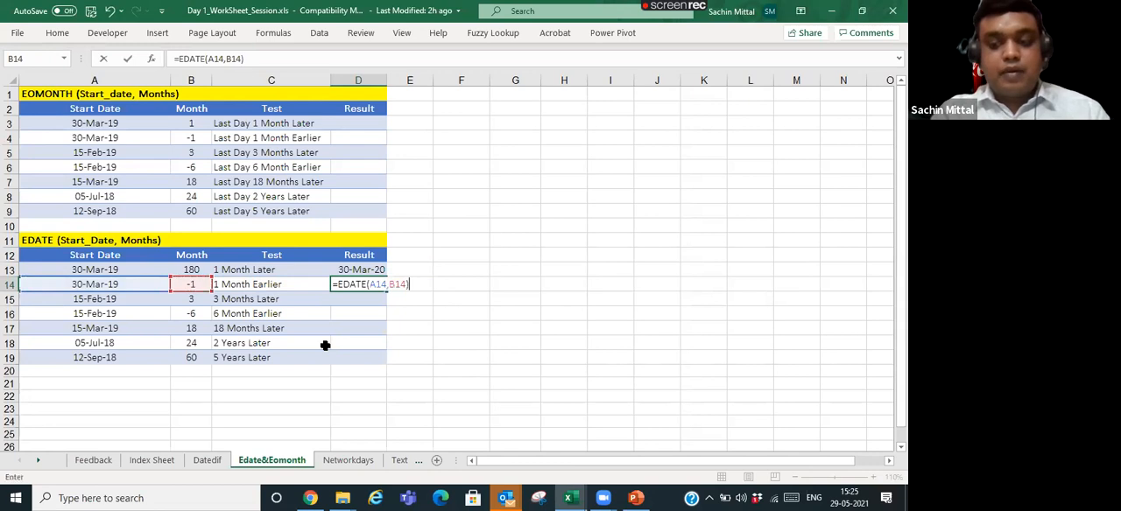
key(Return)
- Start an EDATE formula in D15 with a leading plus sign and try entering it without arguments
text(Eda)
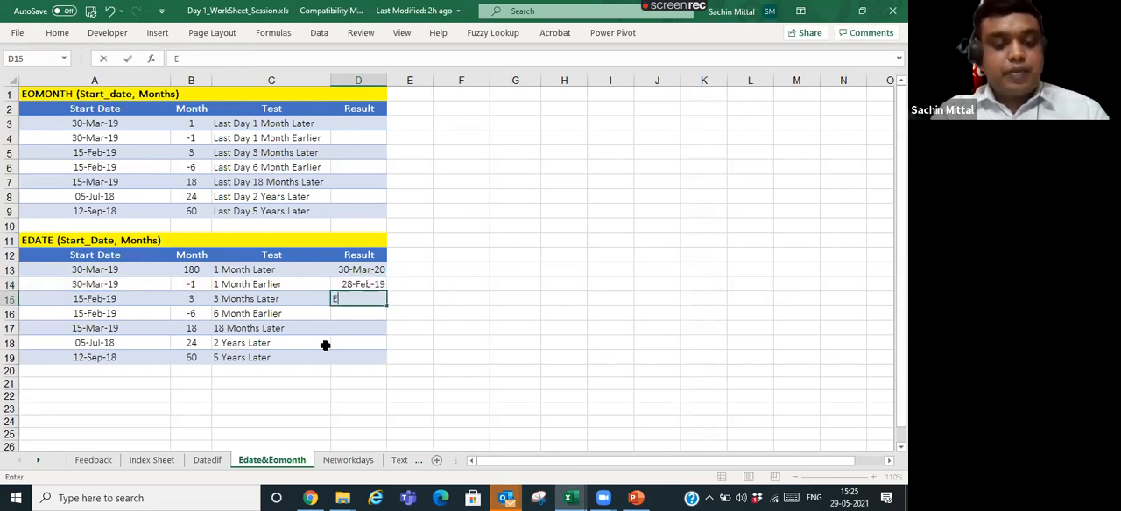
key(BackSpace)
key(BackSpace)
key(BackSpace)
text(+r)
key(BackSpace)
text(ed)
key(Tab)
key(Return)
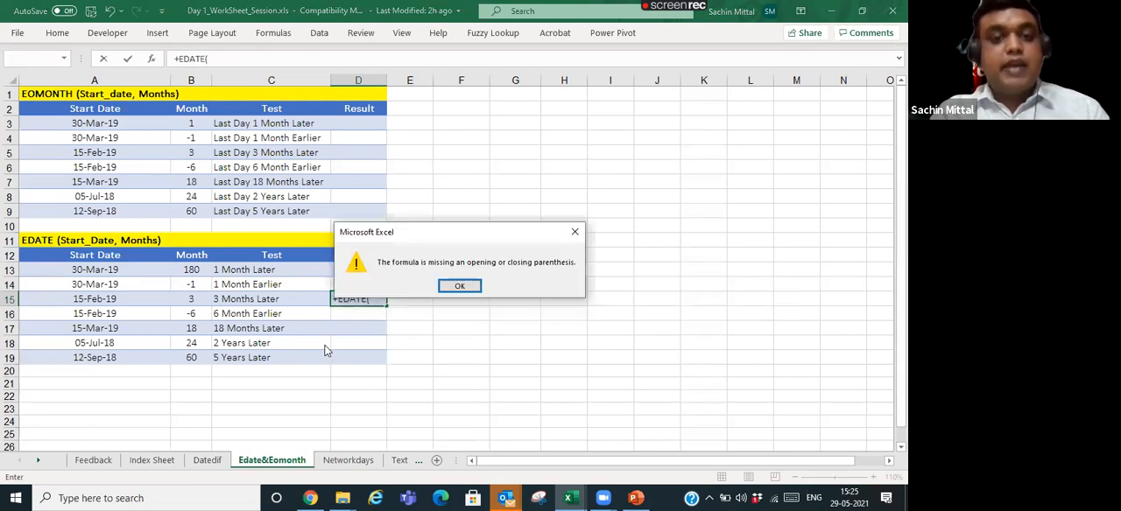
key(Return)
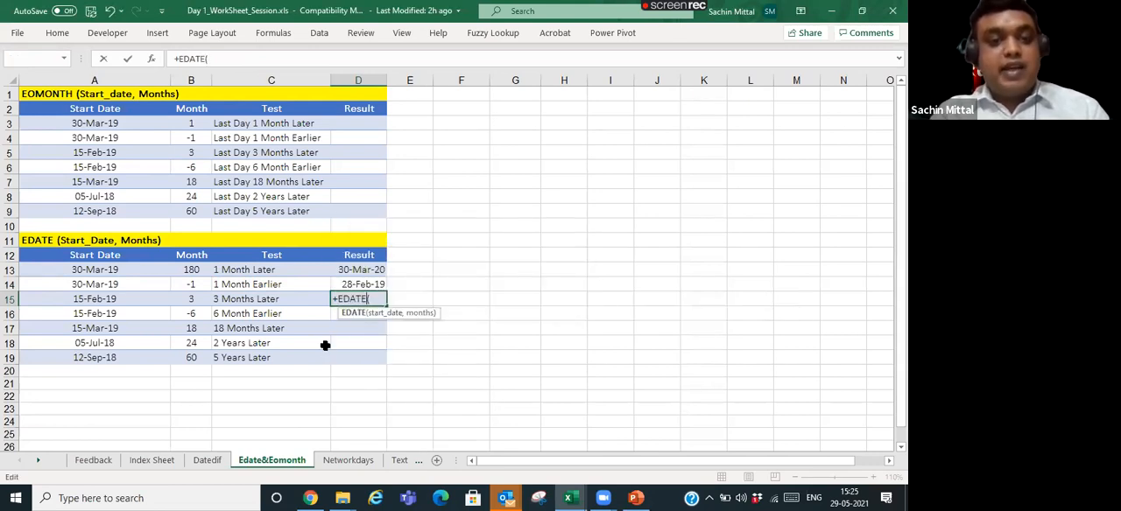
- Replace the leading plus in D15 with an equals sign and complete the formula as =EDATE(A15,B15)
key(Home)
key(Delete)
text(=)
key(End)
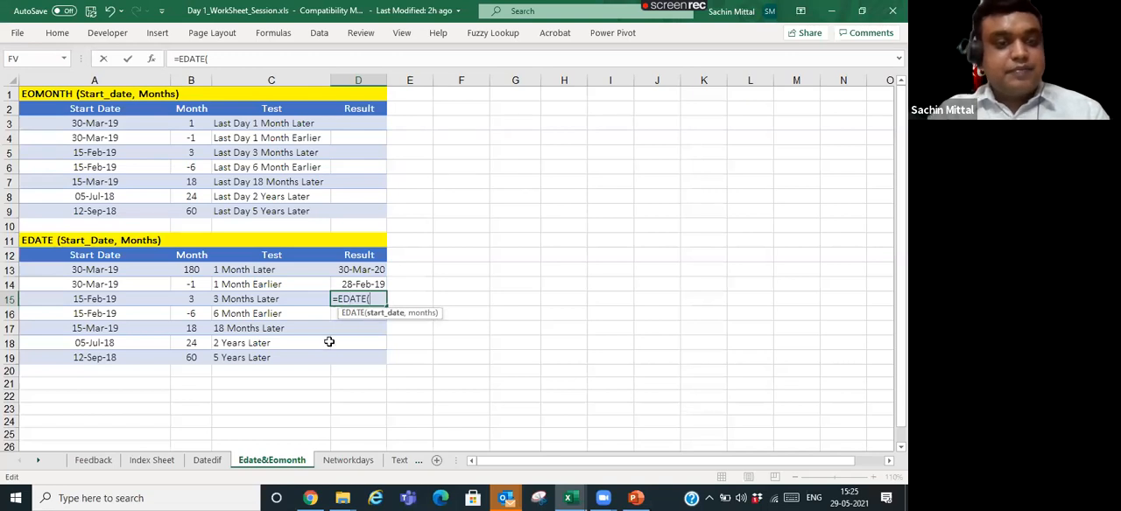
click(155, 299)
text(,)
key(Left)
key(Left)
key(Return)
key(Up)
key(Down)
text(=Ed)
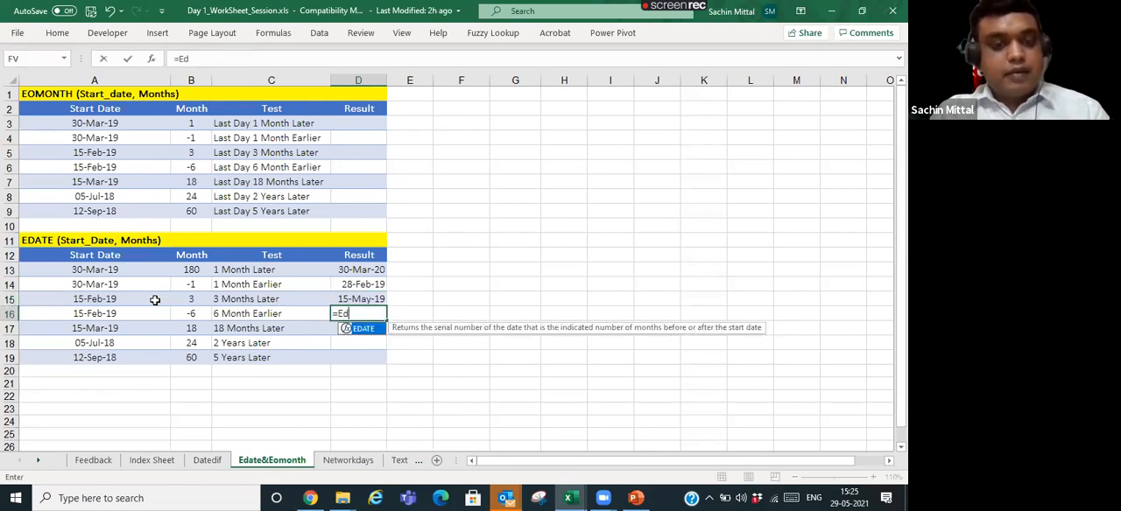
key(Up)
key(Left)
key(Left)
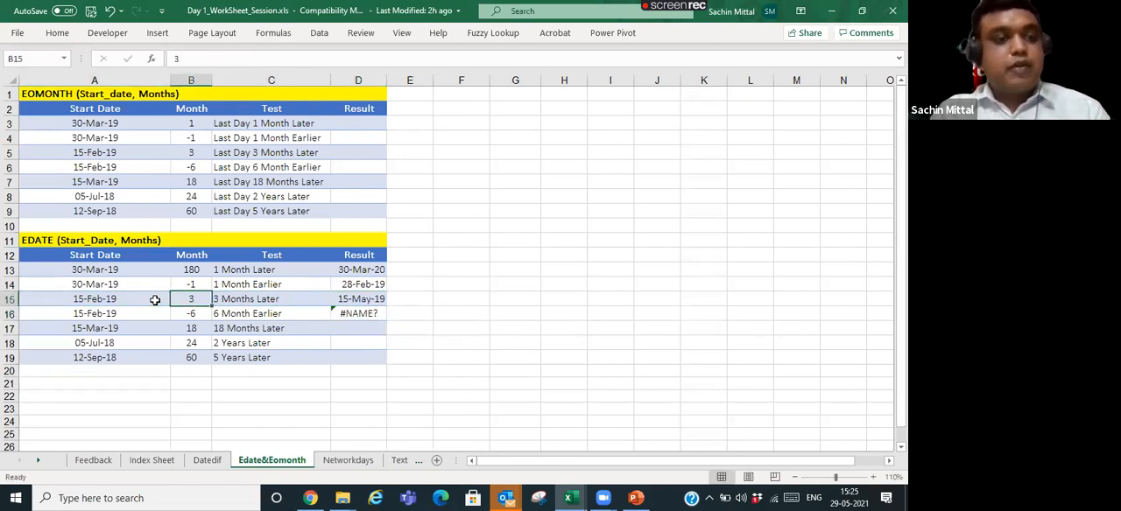
- Enter =EDATE(A16,B16) in D16 for the date six months earlier
key(Right)
key(Right)
key(Down)
text(=Ed)
key(Tab)
key(Left)
key(Left)
key(Left)
text(,)
key(Right)
text())
key(Return)
- Copy the D16 formula down to D19 by pasting only formulas
key(Up)
key(ctrl+c)
key(ctrl+shift+Down)
key(ctrl+shift+Up)
key(shift+Down)
key(shift+Down)
key(shift+Down)
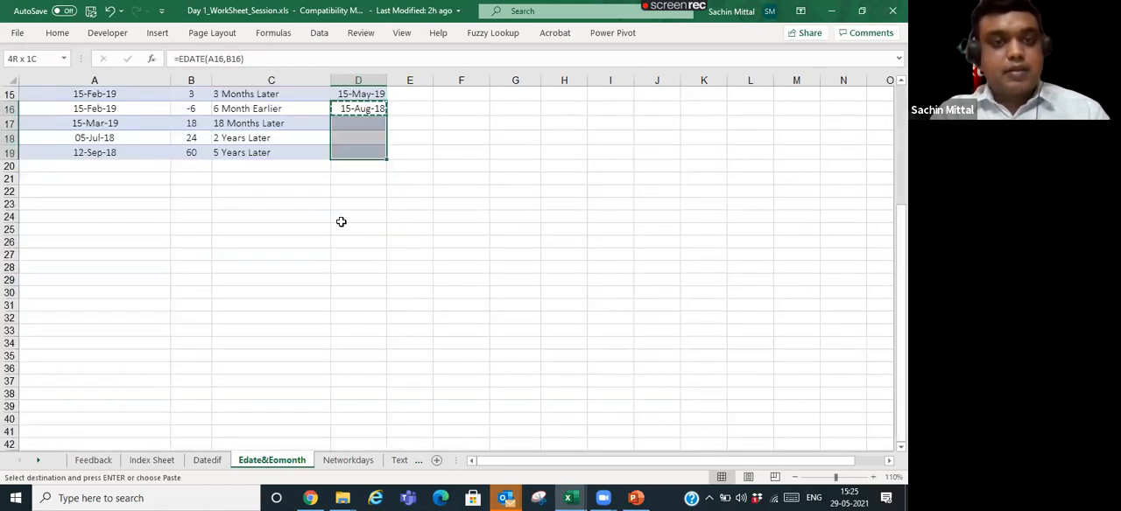
key(ctrl+alt+v)
key(u)
key(f)
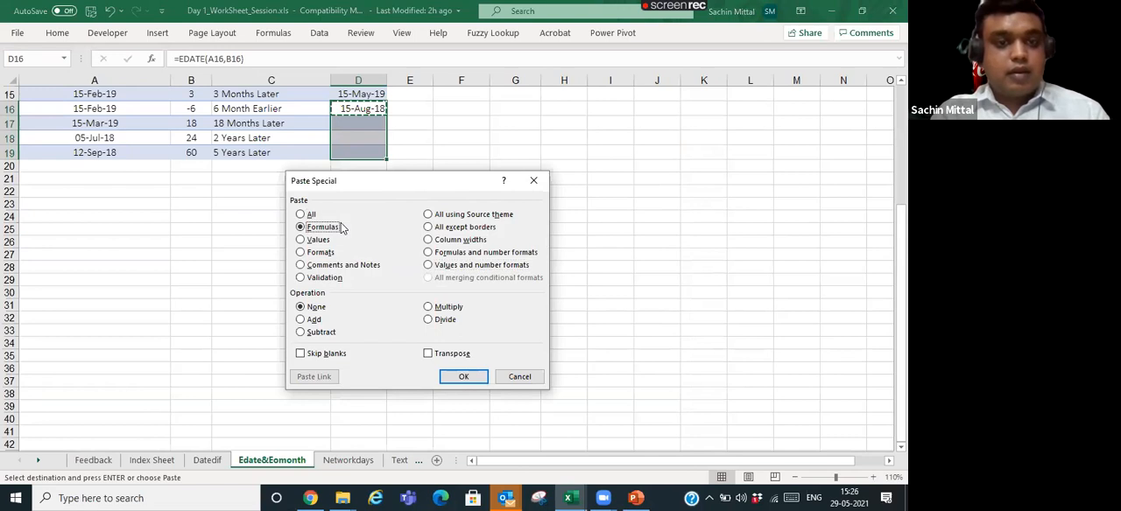
key(Return)
scroll(351, 202, up, 3)
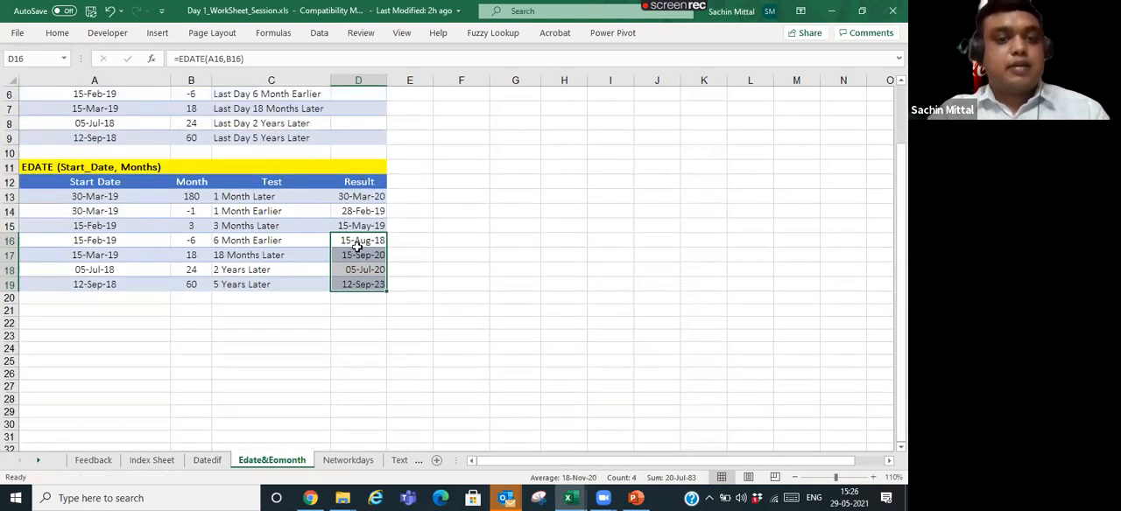
- Review the filled EDATE results against their month counts and compare the table's arguments with the EOMONTH table
click(357, 254)
click(204, 257)
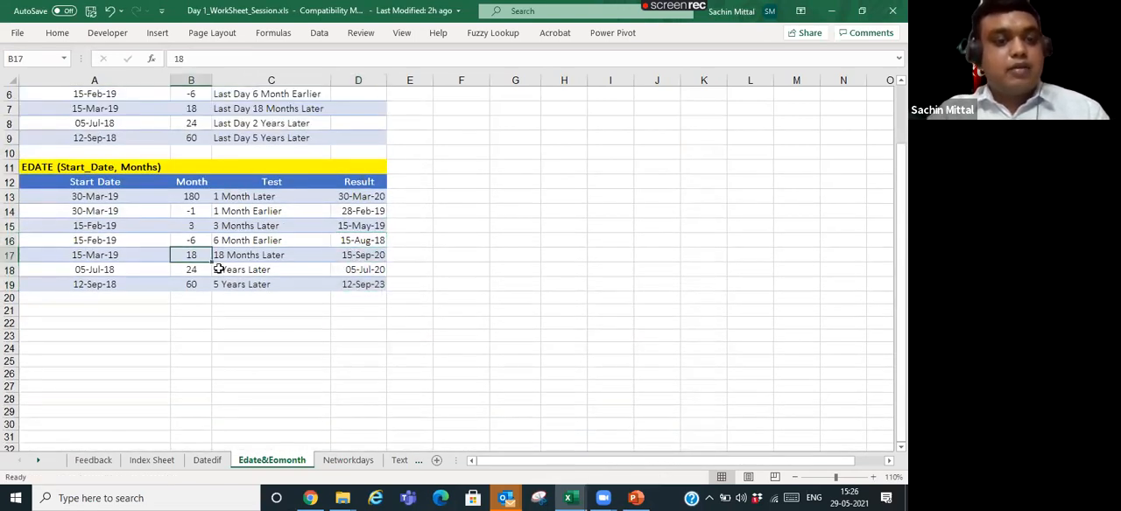
click(191, 287)
click(334, 272)
scroll(328, 282, up, 2)
scroll(326, 280, down, 5)
scroll(326, 280, up, 5)
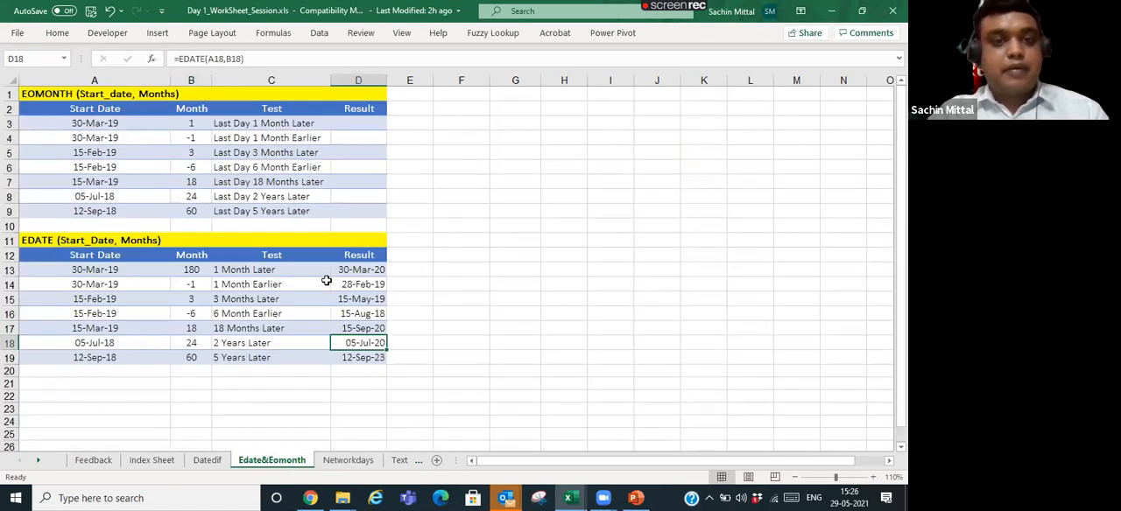
click(135, 125)
click(186, 124)
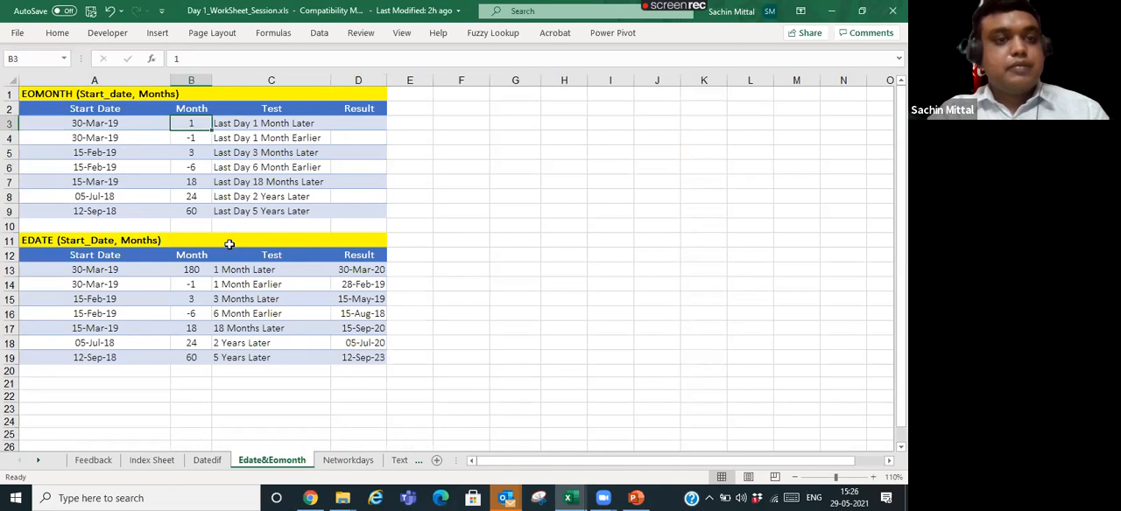
click(60, 240)
click(83, 94)
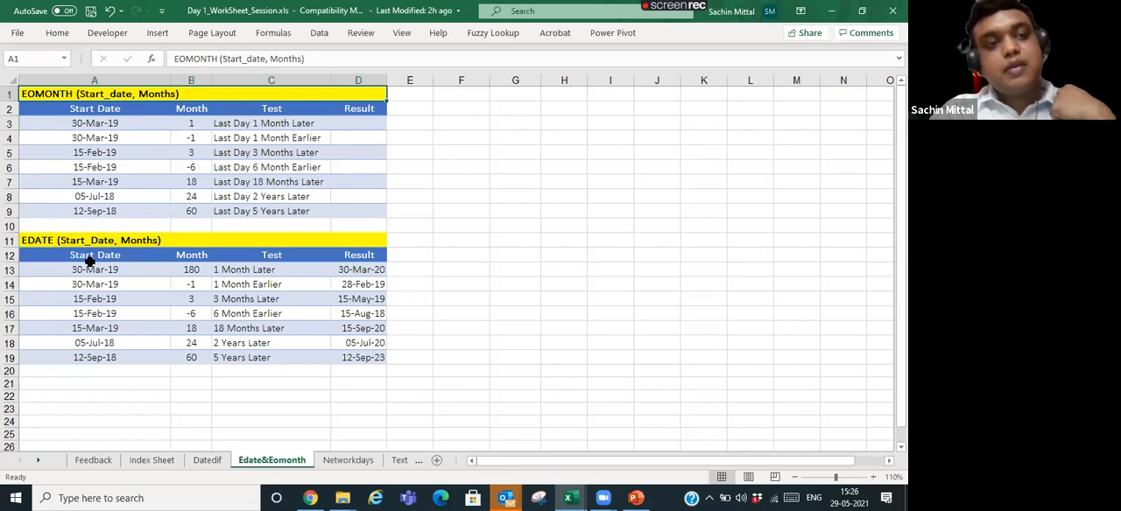
- Enter =EOMONTH(A3,B3) in D3 for the last day one month later
click(127, 124)
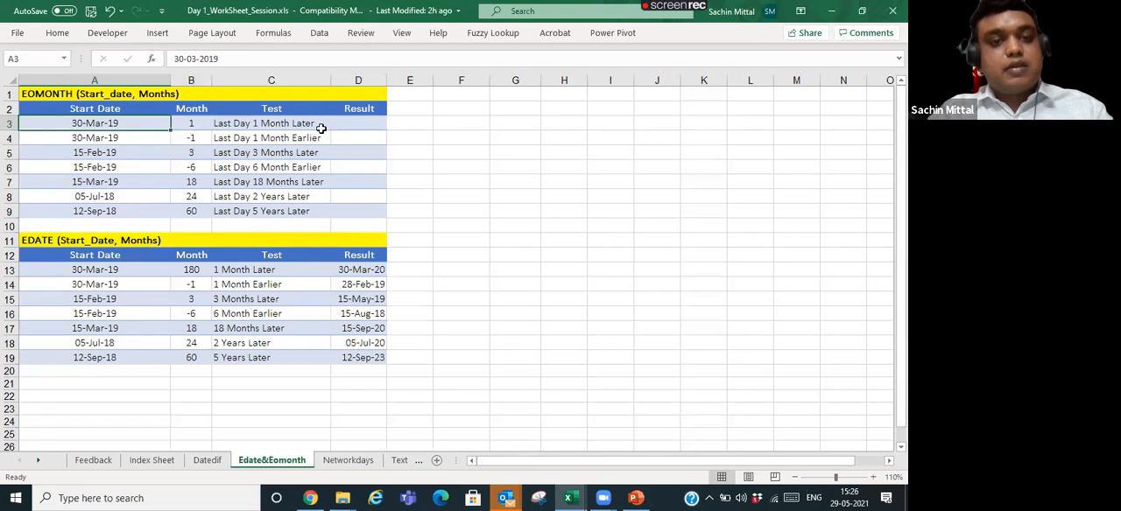
click(350, 125)
text(=Eomo)
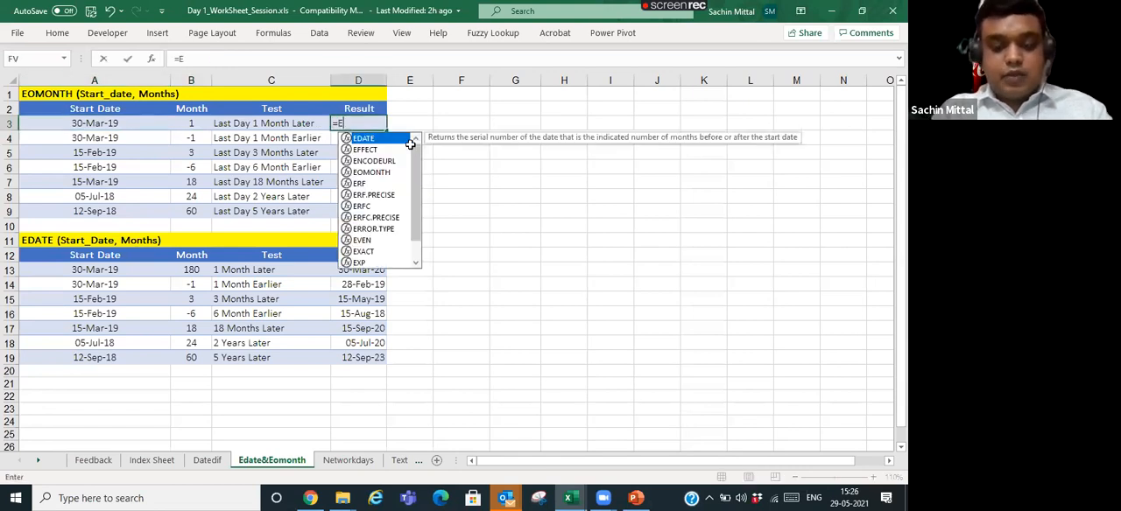
key(Tab)
key(Left)
key(Left)
key(Left)
text(,)
key(Left)
key(Left)
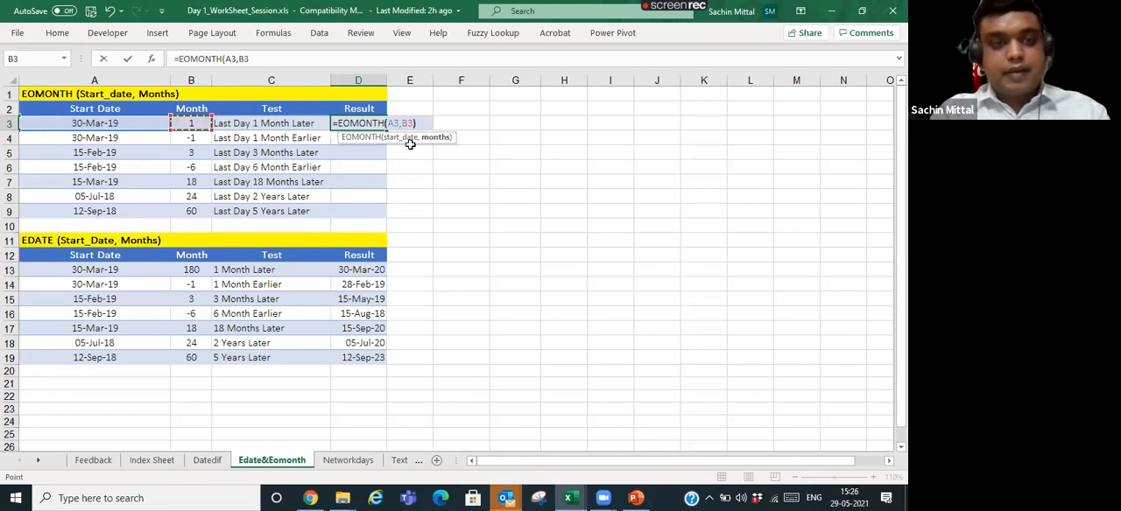
text())
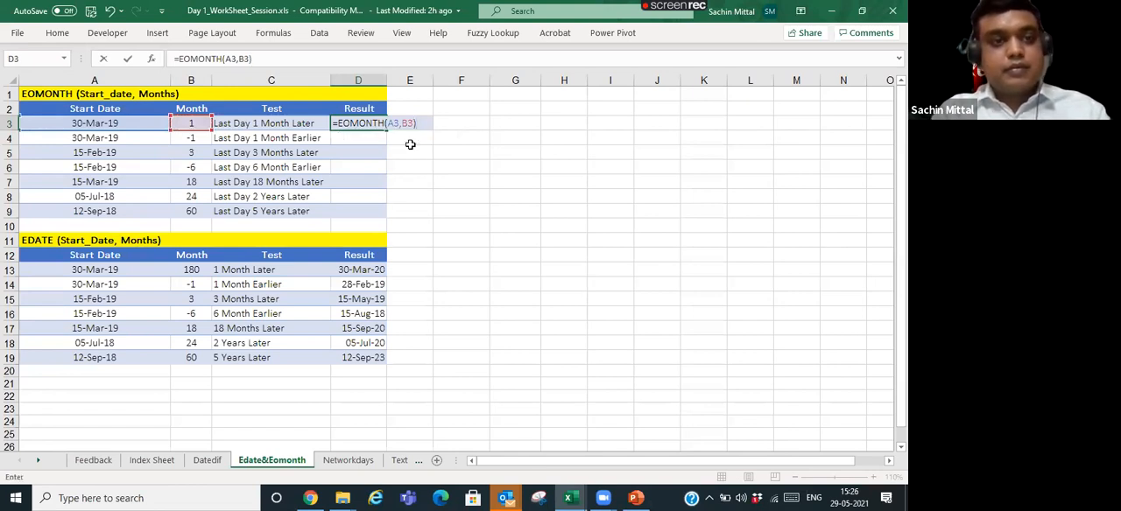
key(Return)
- Check the D3 result against the month count and start date in its row
key(Up)
key(Down)
key(Up)
key(Down)
key(Up)
key(Left)
key(Left)
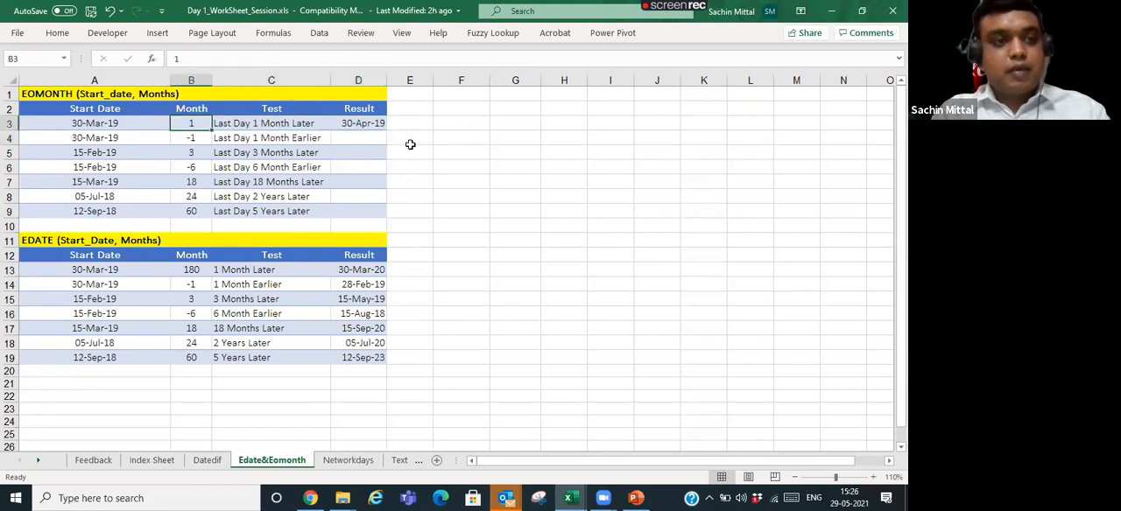
key(Left)
key(F2)
key(Left)
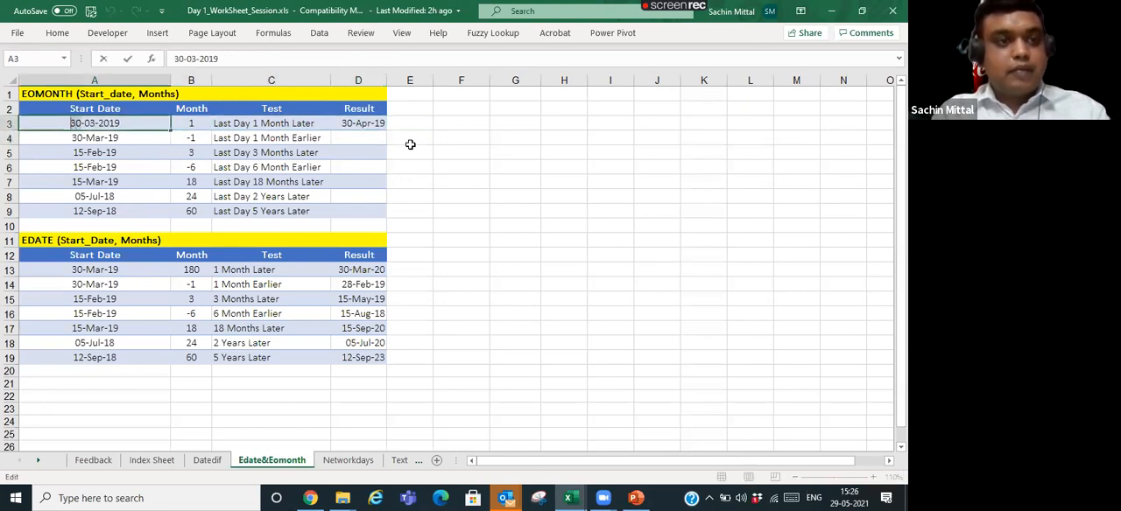
key(Escape)
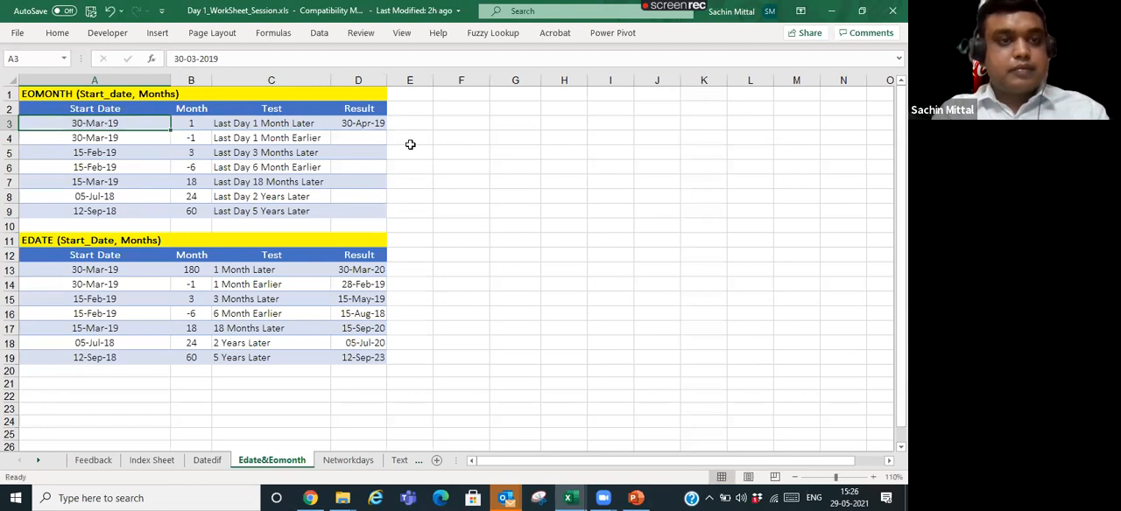
- Copy the EOMONTH formula from D3 down into D4 and D5 by pasting only formulas
key(Right)
key(Right)
key(Right)
key(ctrl+c)
key(Down)
key(ctrl+alt+v)
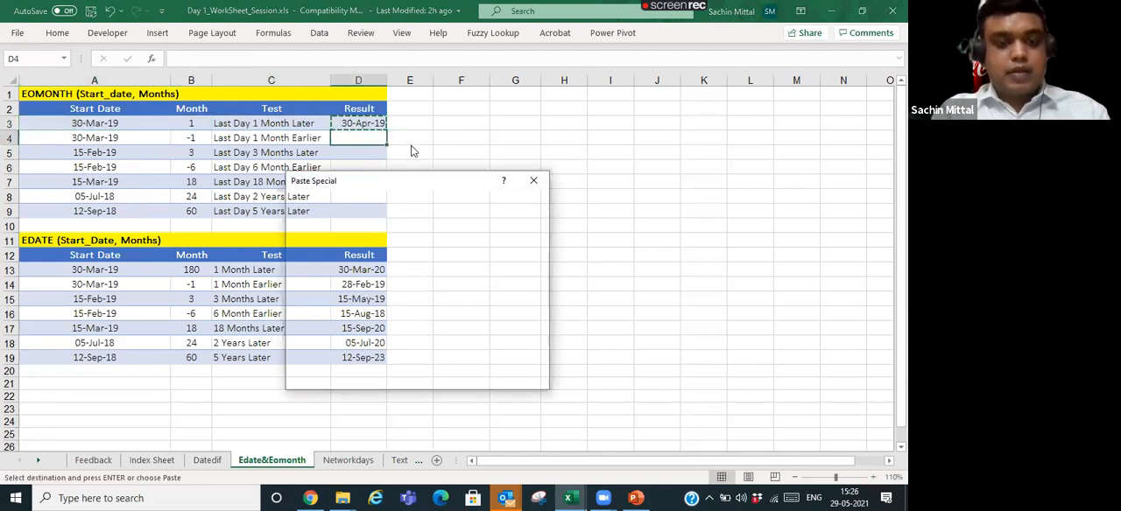
key(Return)
key(ctrl+c)
key(Down)
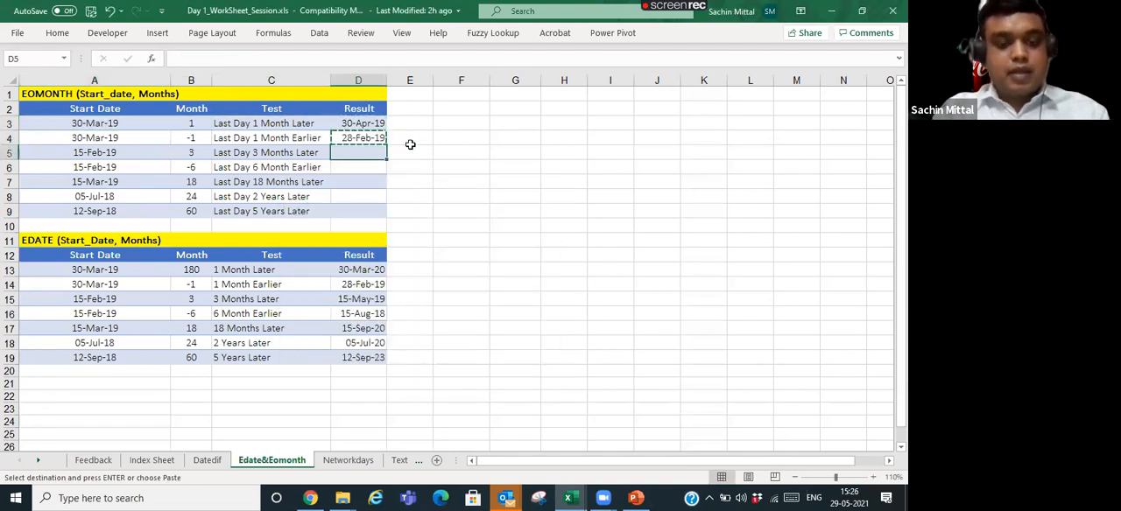
key(ctrl+alt+v)
key(f)
key(Return)
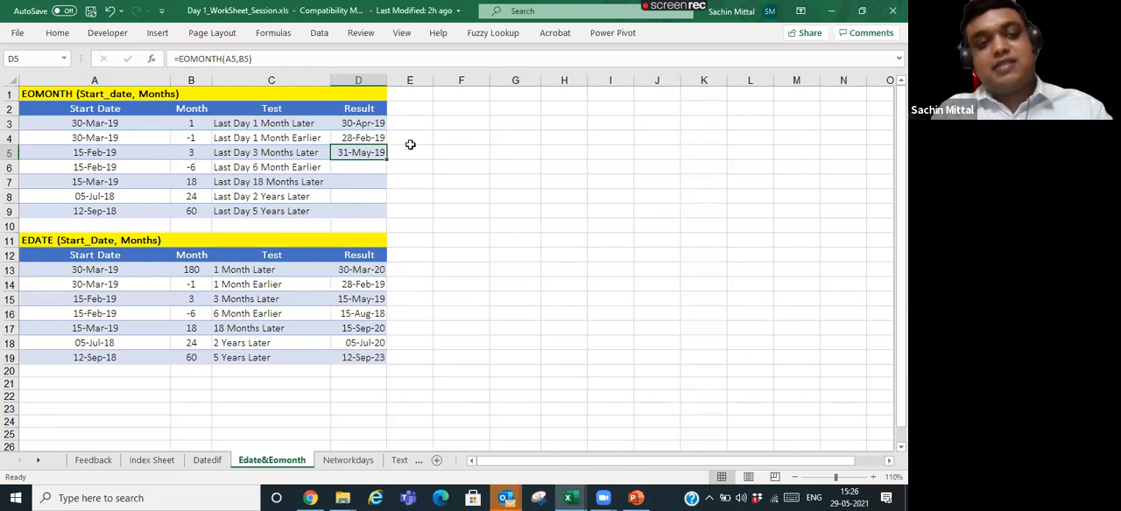
- Compare the EOMONTH results with the EDATE results and examine the D5 formula against its start date
click(350, 260)
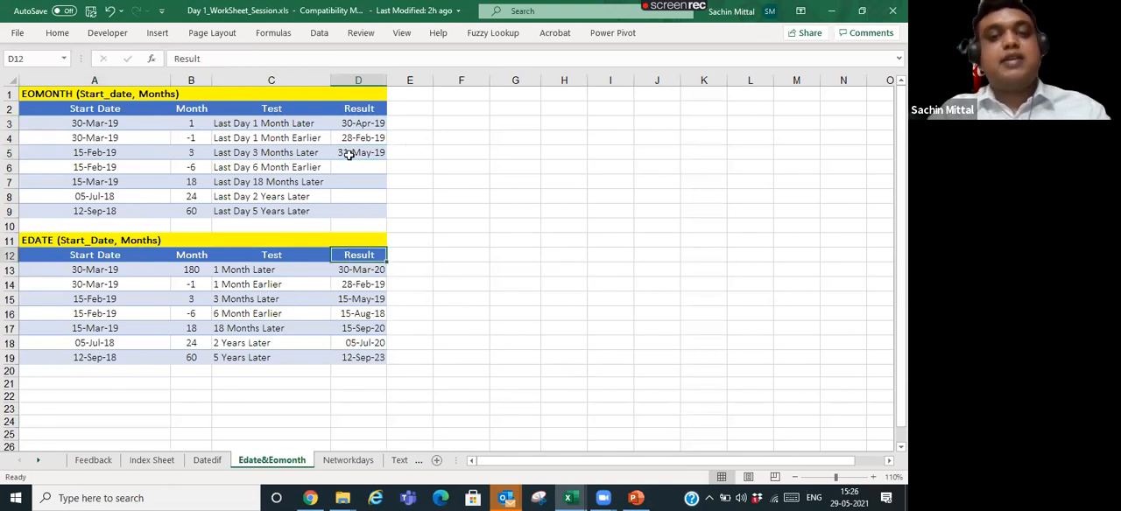
click(358, 122)
drag(358, 123, 359, 151)
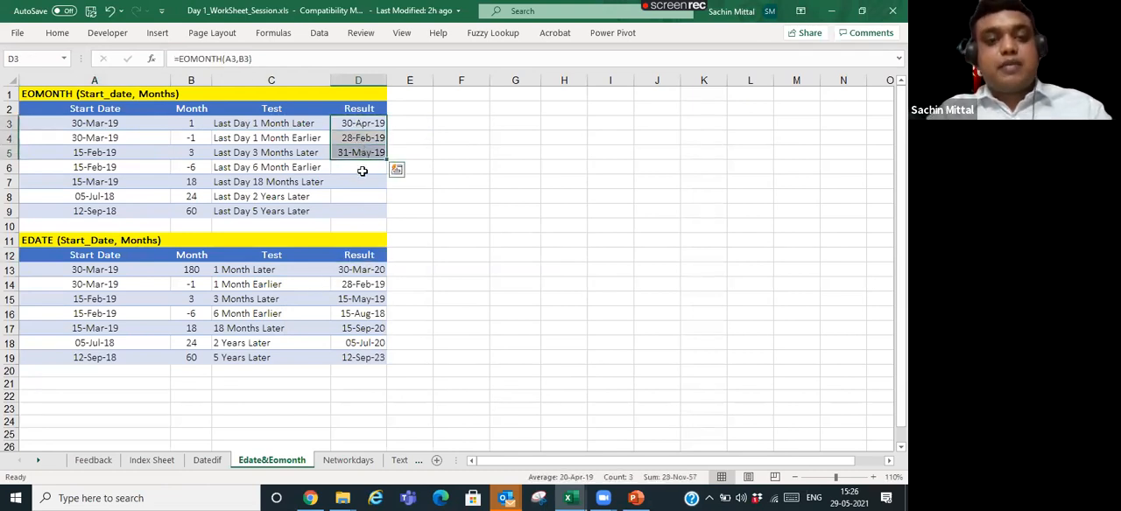
click(370, 274)
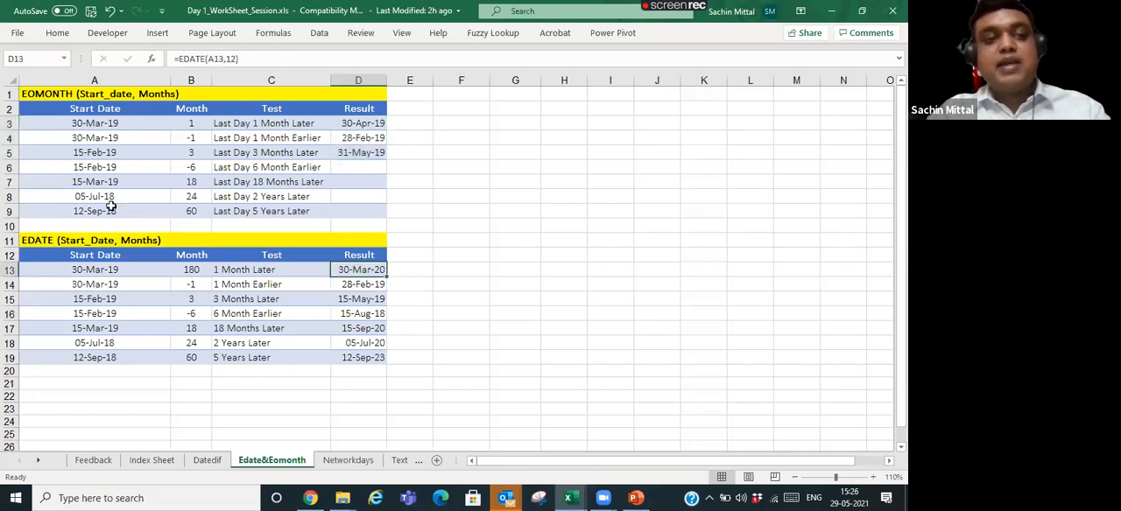
click(54, 237)
click(62, 93)
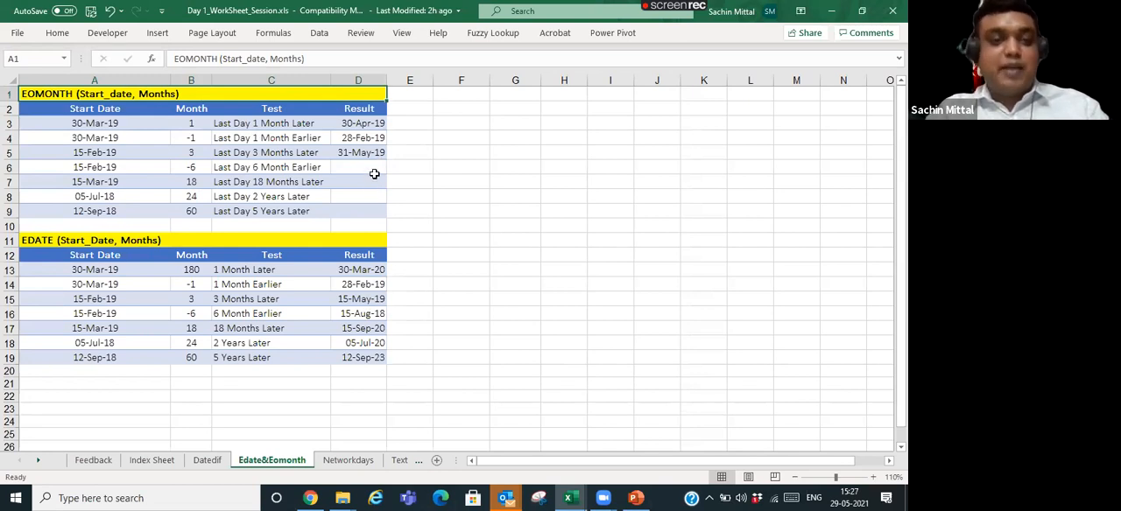
click(360, 154)
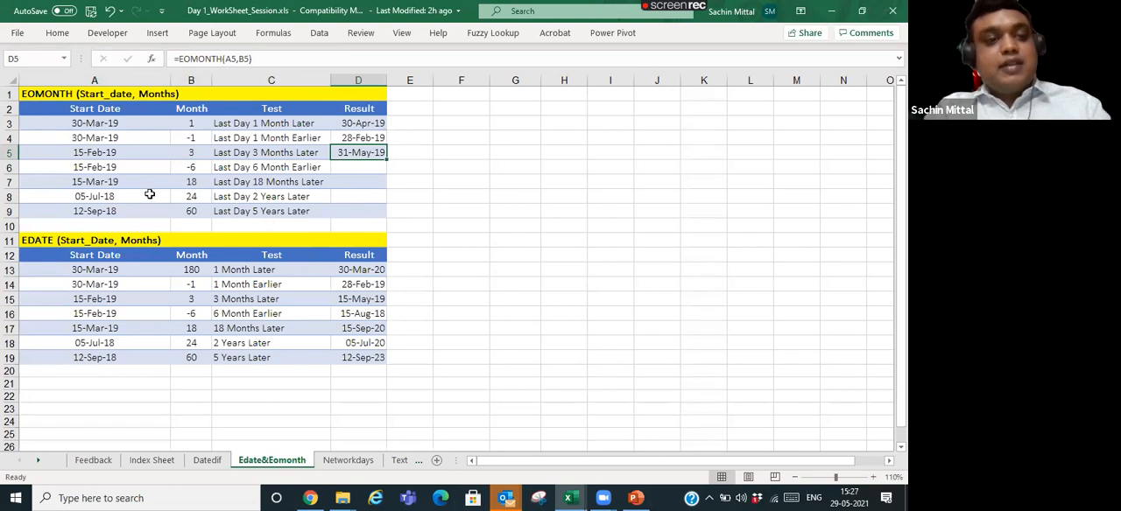
click(132, 160)
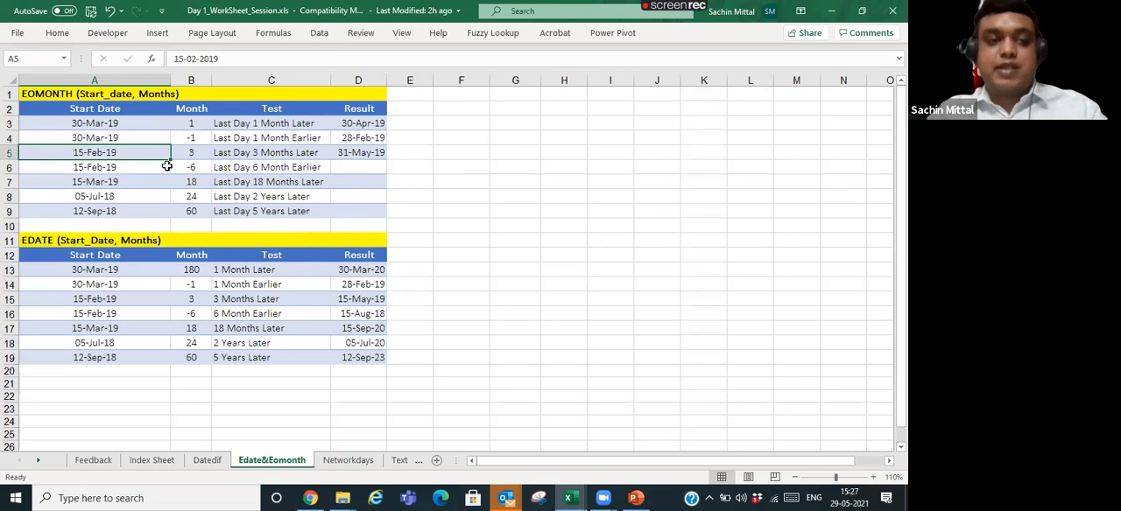
click(339, 151)
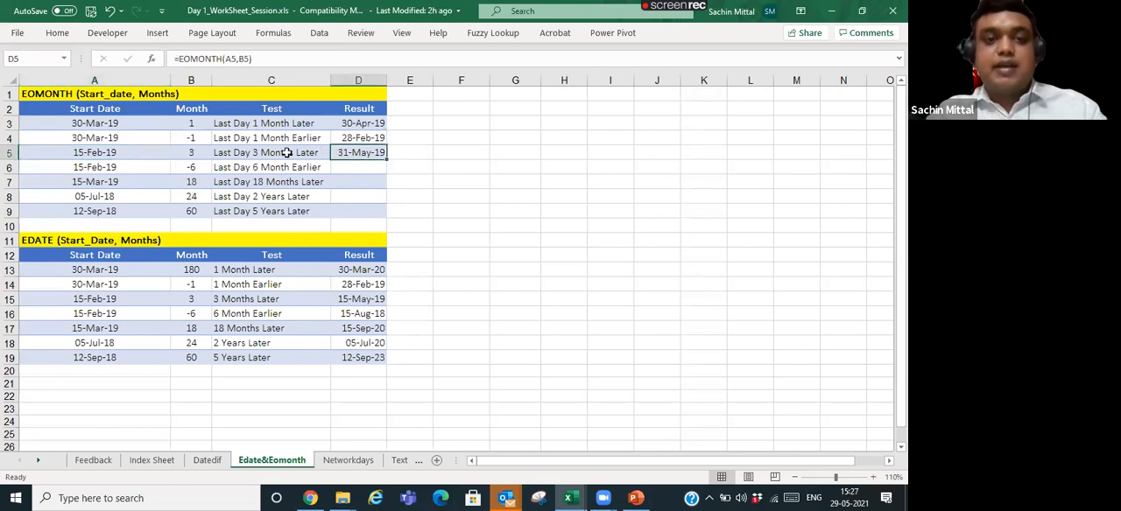
click(140, 152)
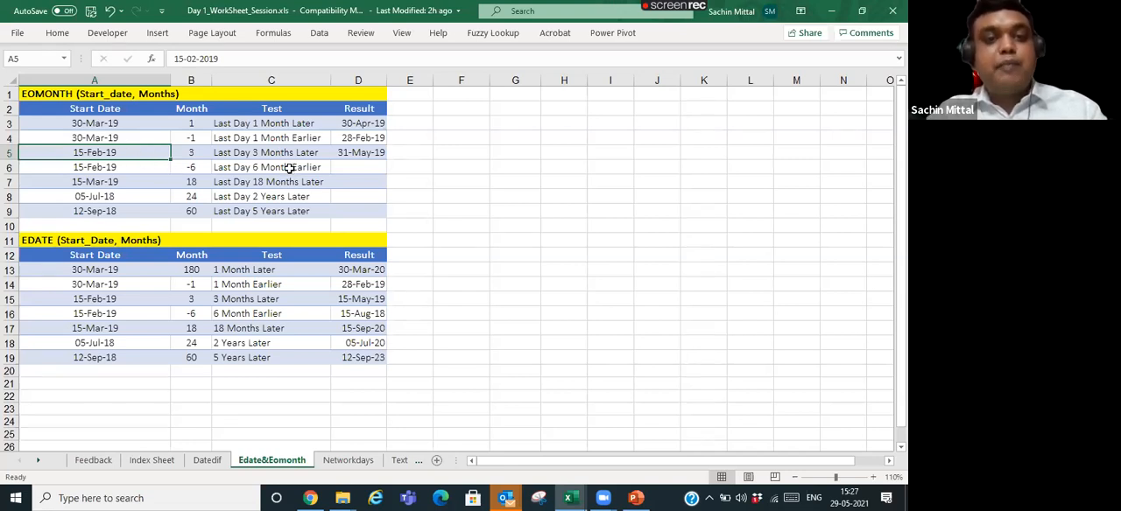
click(343, 154)
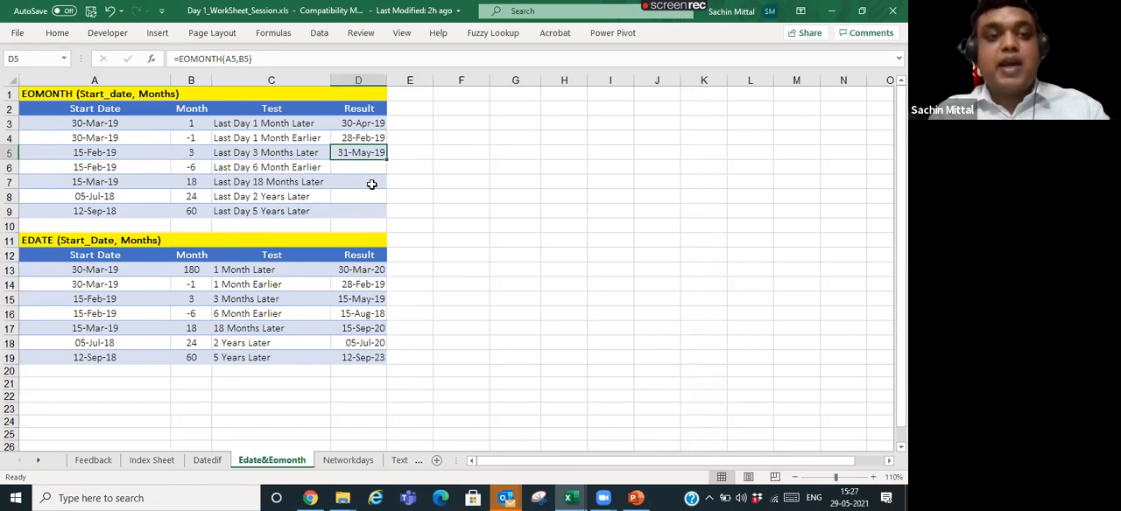
key(F2)
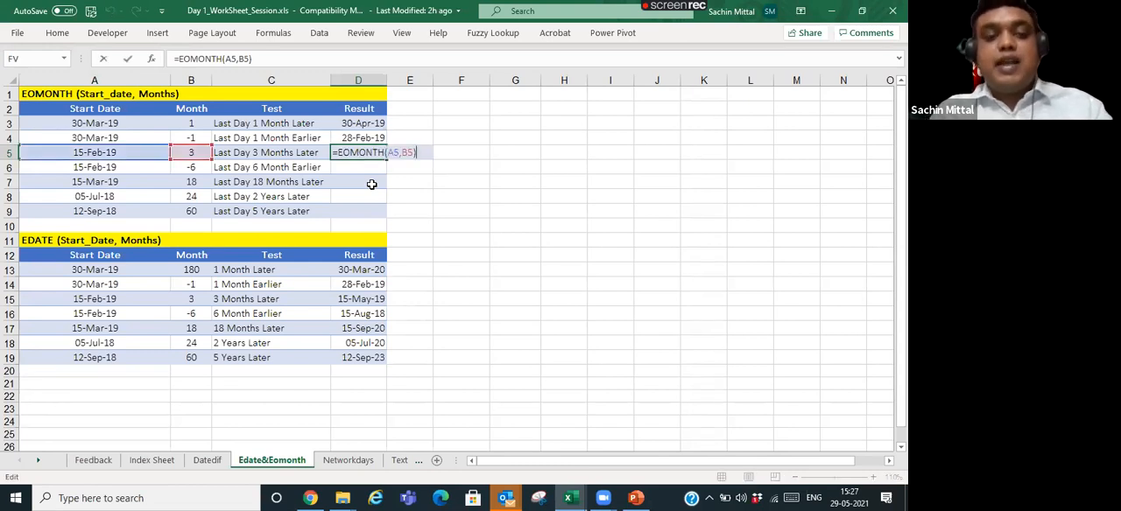
key(ctrl+Return)
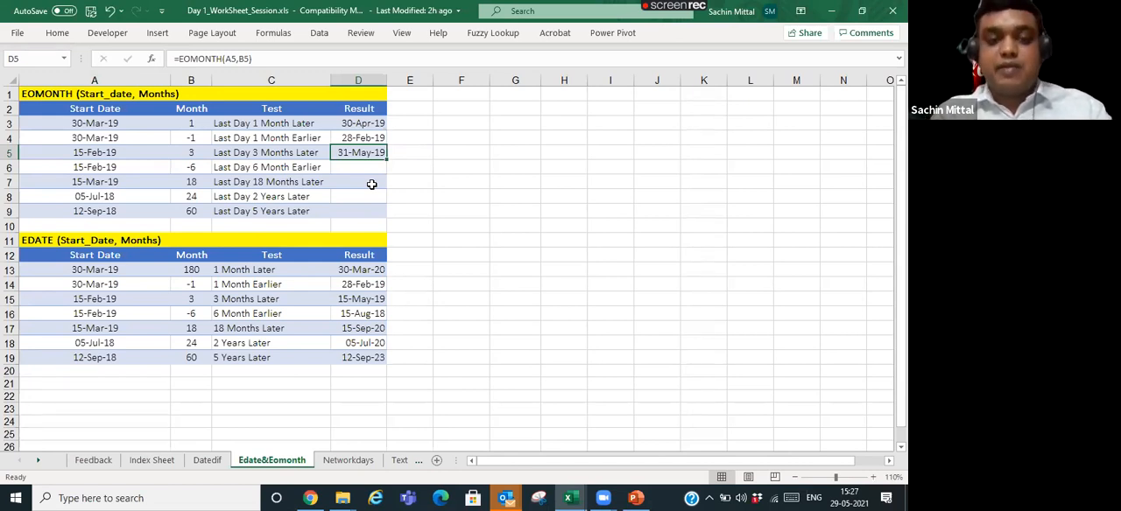
- Extend the D5 formula to =EOMONTH(A5,B5)+7 and inspect the edited formula
key(F2)
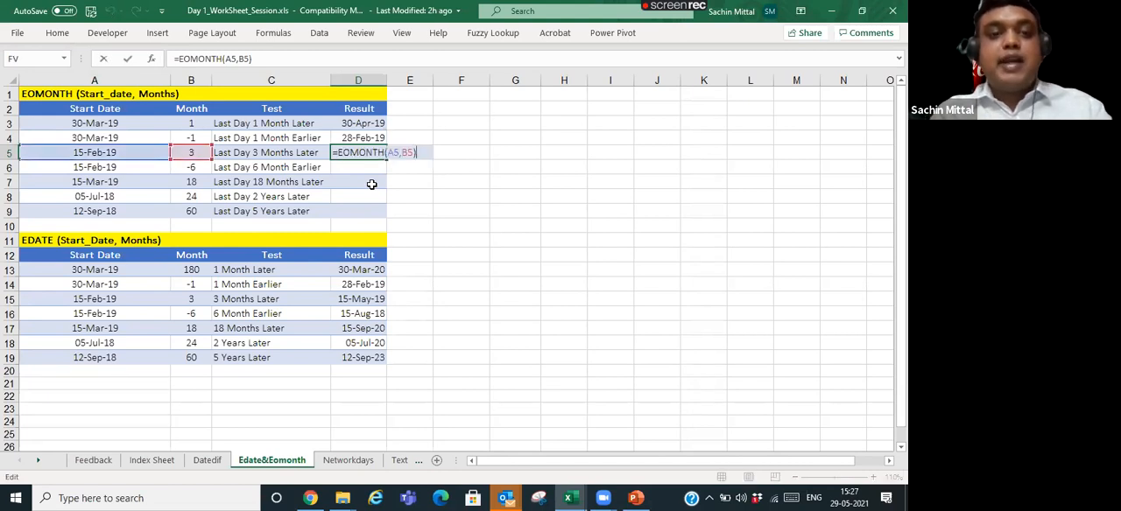
text(+)
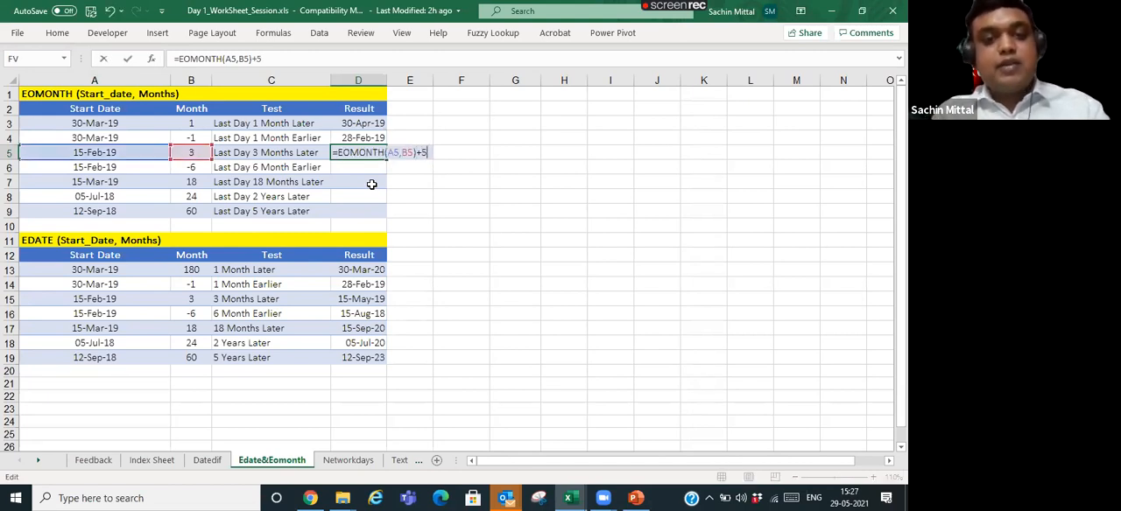
text(7)
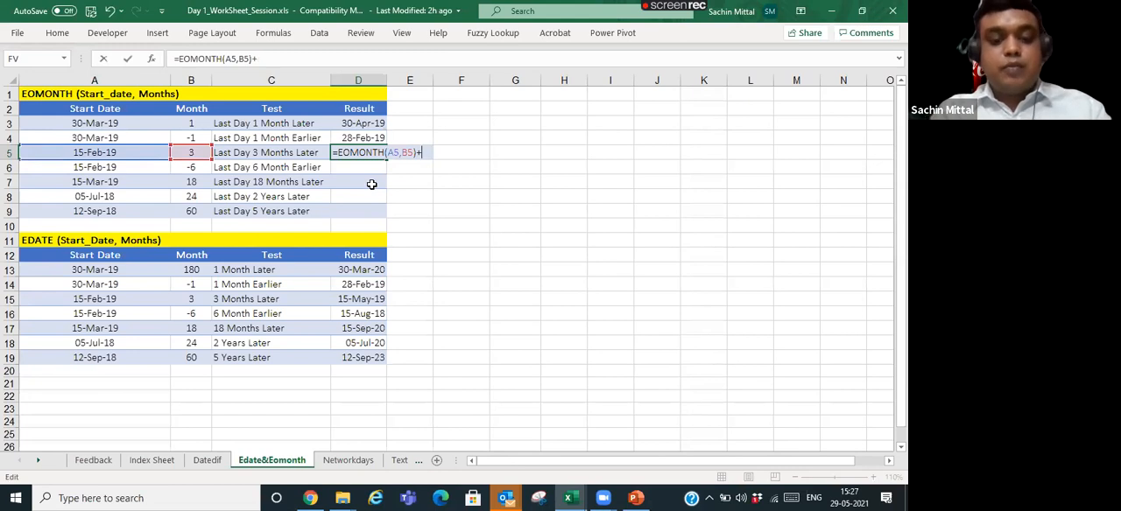
key(Return)
key(Up)
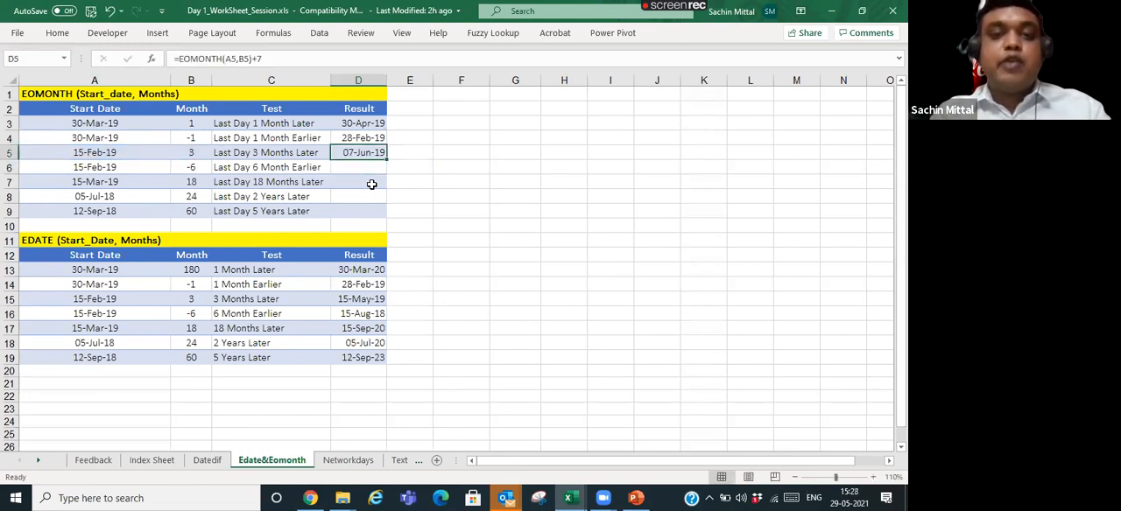
key(F2)
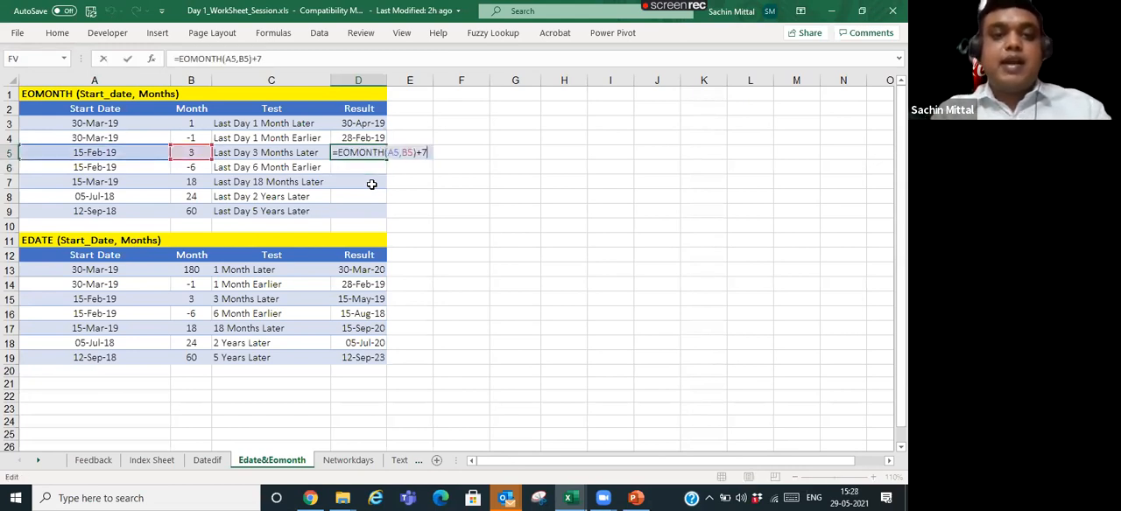
key(Escape)
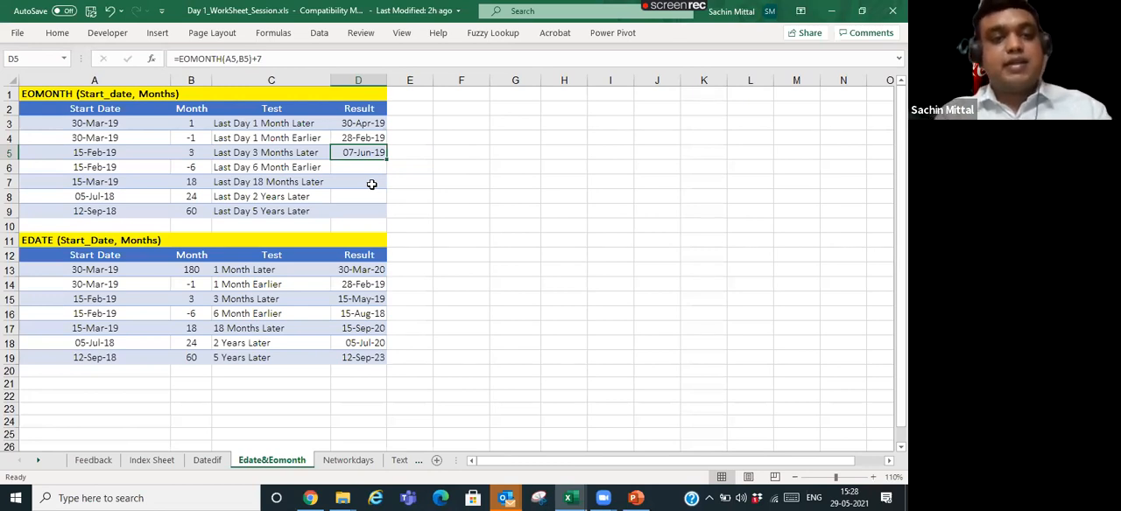
key(F2)
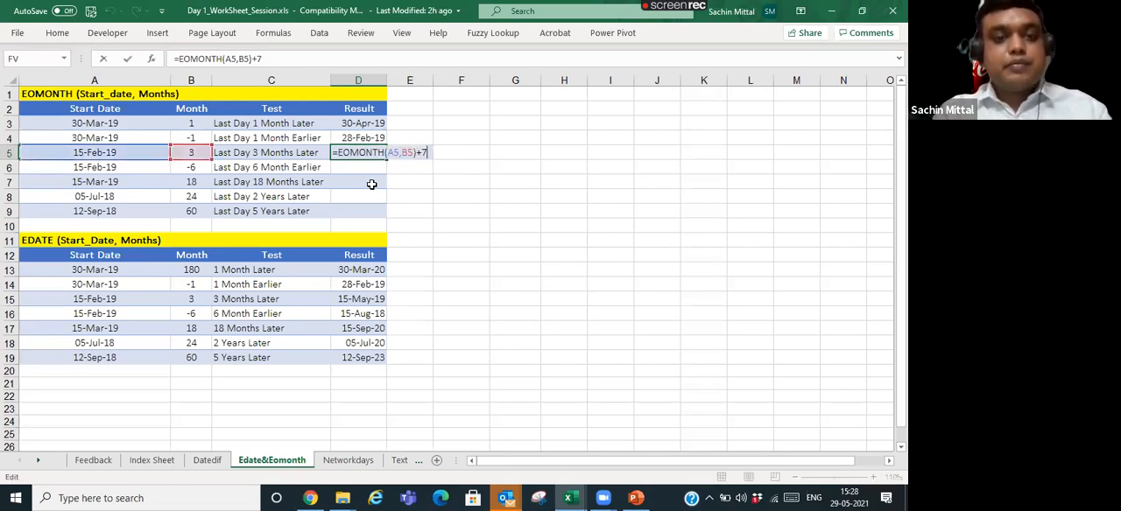
key(Return)
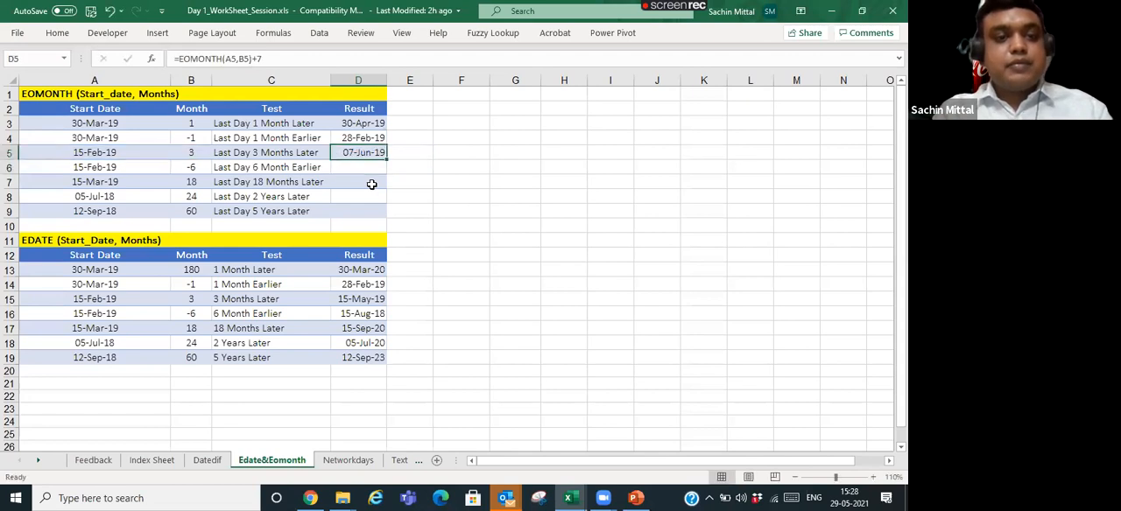
key(Up)
- Remove the added seven days so that D5 contains =EOMONTH(A5,B5)
key(F2)
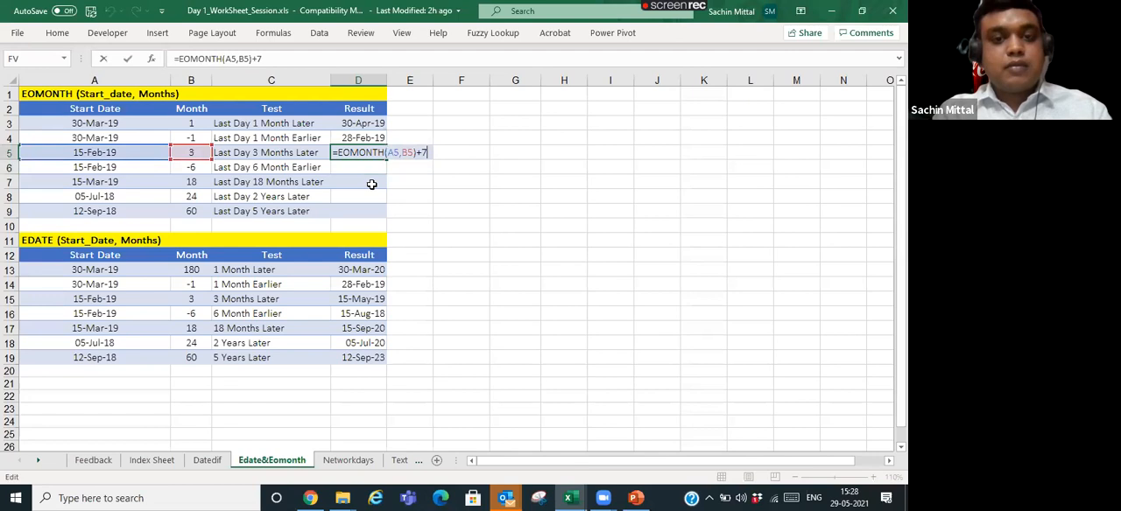
key(BackSpace)
key(BackSpace)
key(BackSpace)
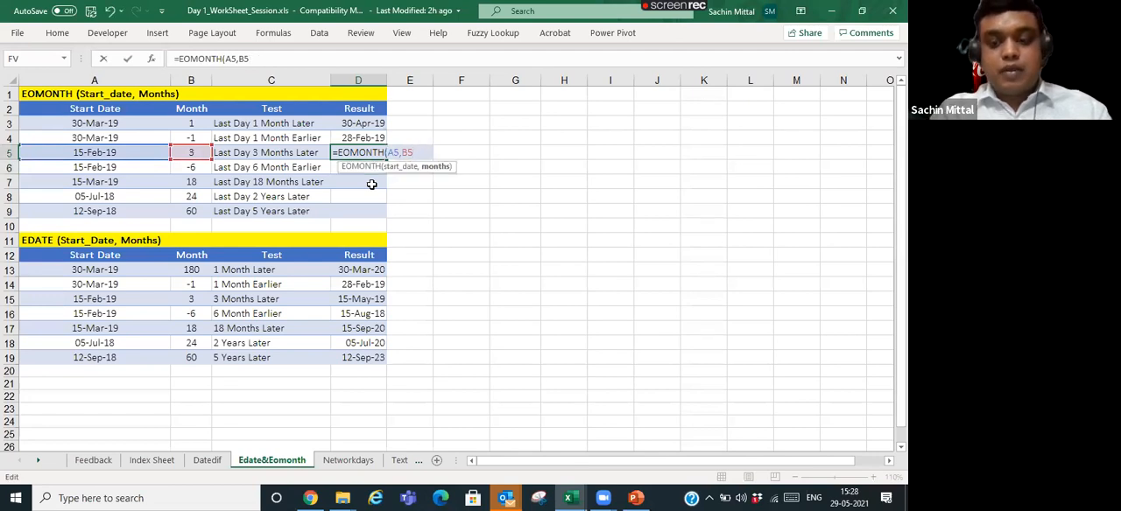
text())
key(Return)
- Copy the D5 formula into D6 by pasting only formulas and check the result against its row
key(Up)
key(ctrl+c)
key(Down)
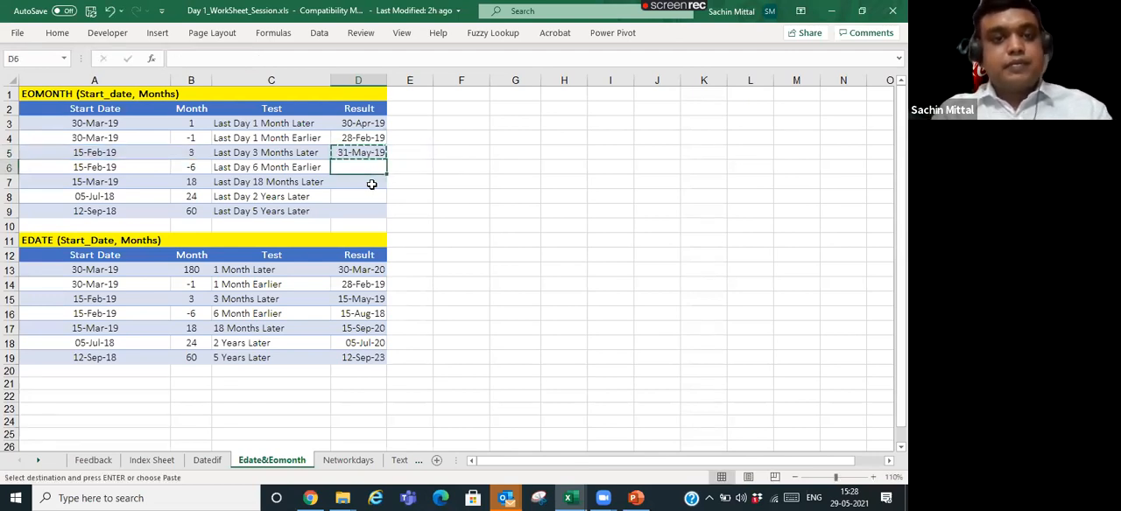
key(ctrl+alt+v)
key(Down)
key(Down)
key(Up)
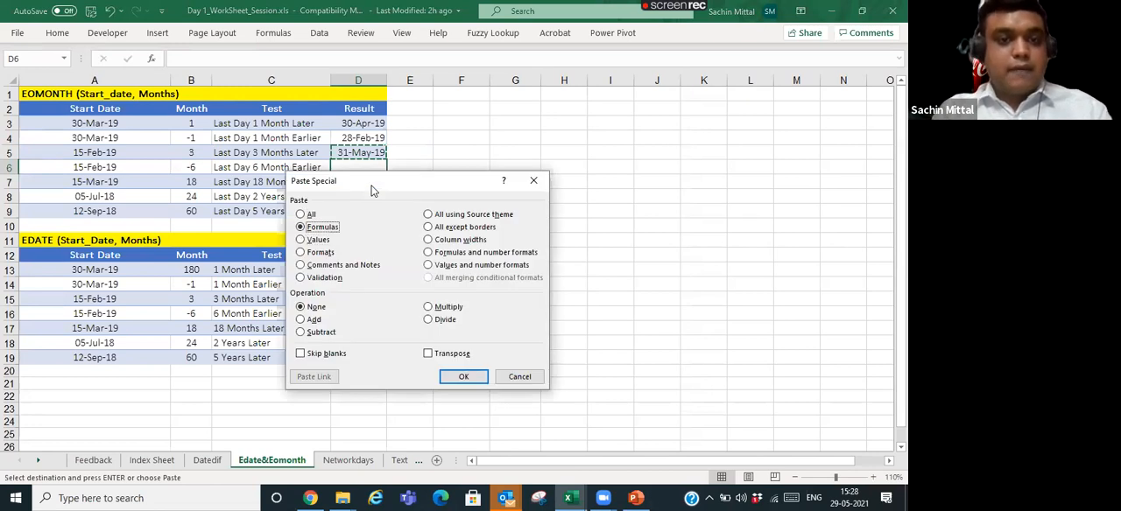
key(Return)
key(Escape)
key(Left)
key(Left)
key(Right)
key(Right)
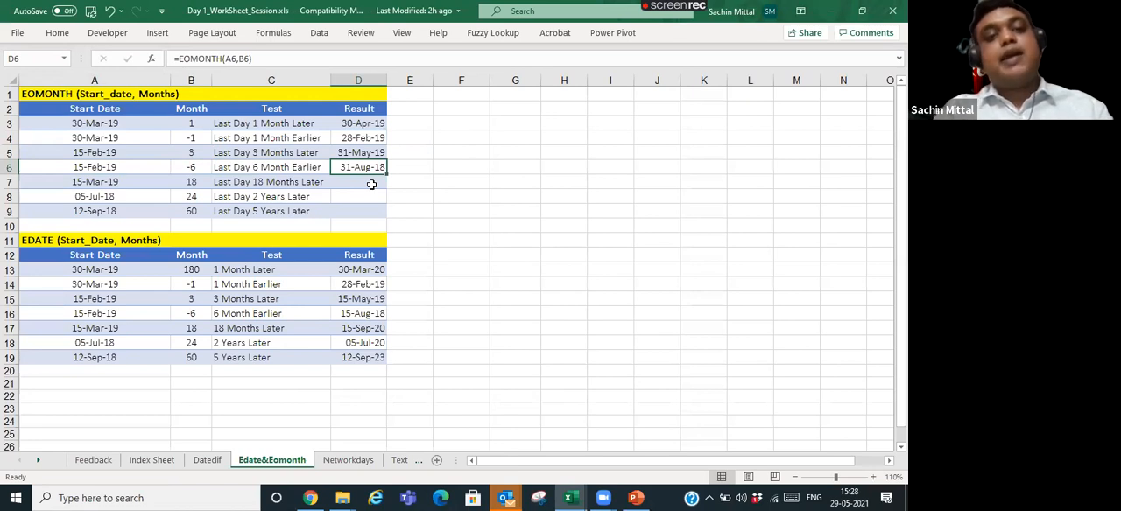
key(Up)
key(Down)
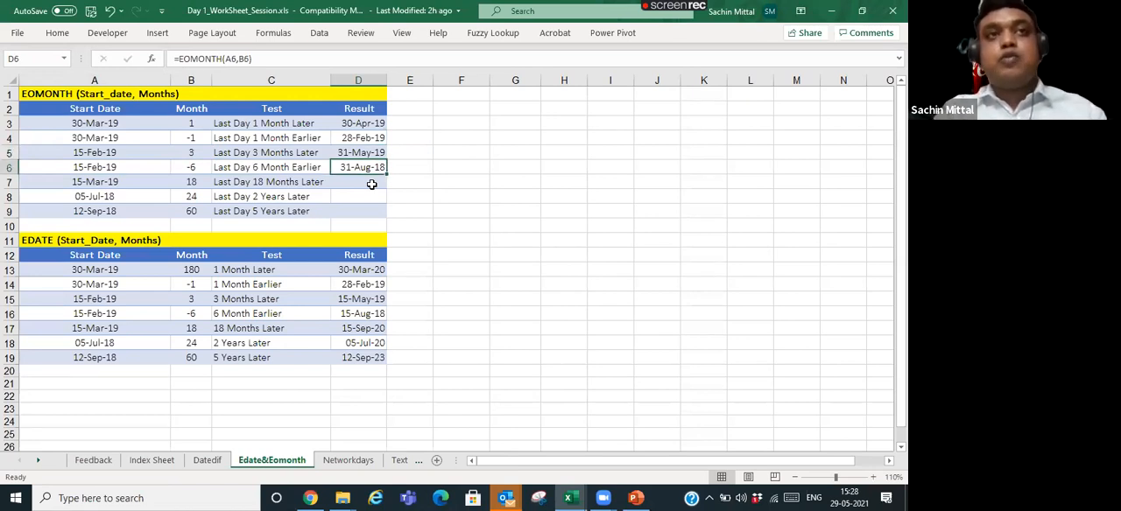
- Check the D6 formula and copy it into D7:D9 by pasting only formulas
key(Down)
key(Up)
key(F2)
key(Return)
key(Up)
key(Down)
key(Up)
key(ctrl+c)
key(Down)
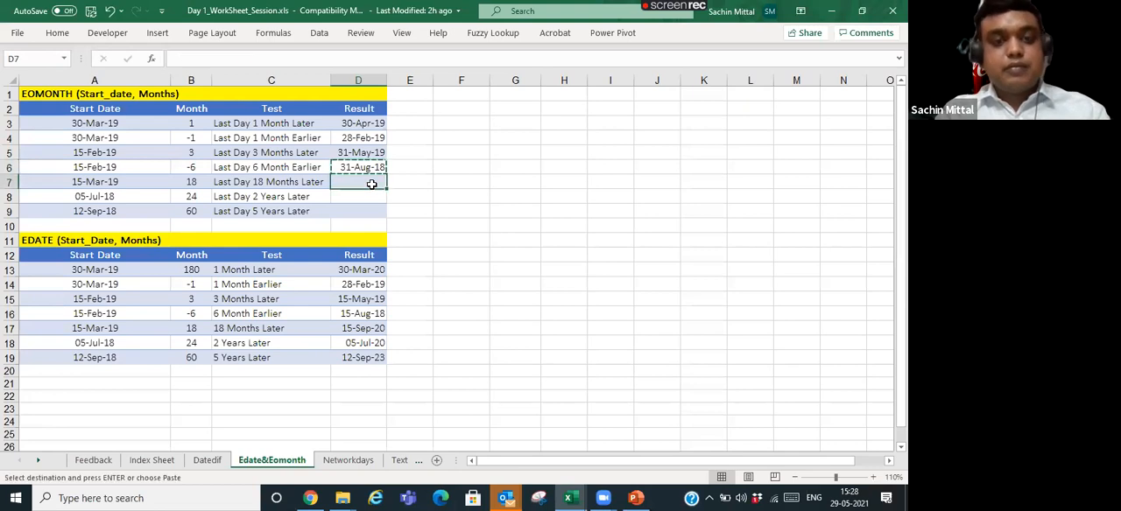
key(shift+Down)
key(shift+Down)
key(ctrl+alt+v)
key(f)
key(Return)
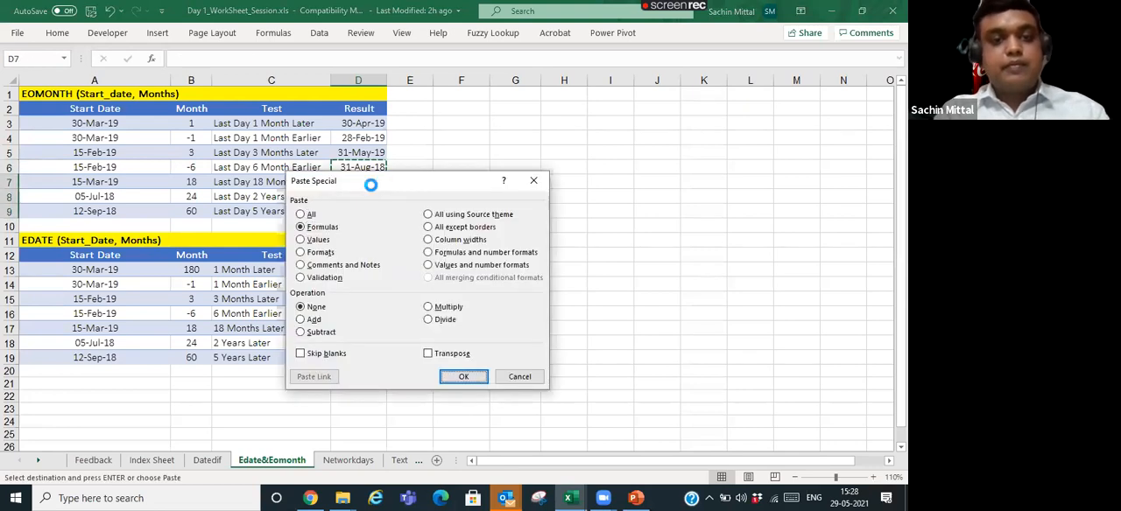
key(Escape)
- Check the EOMONTH results in rows 7 to 9 against their start dates and month values
key(Down)
key(Left)
key(Left)
key(Up)
key(Right)
key(Down)
key(Left)
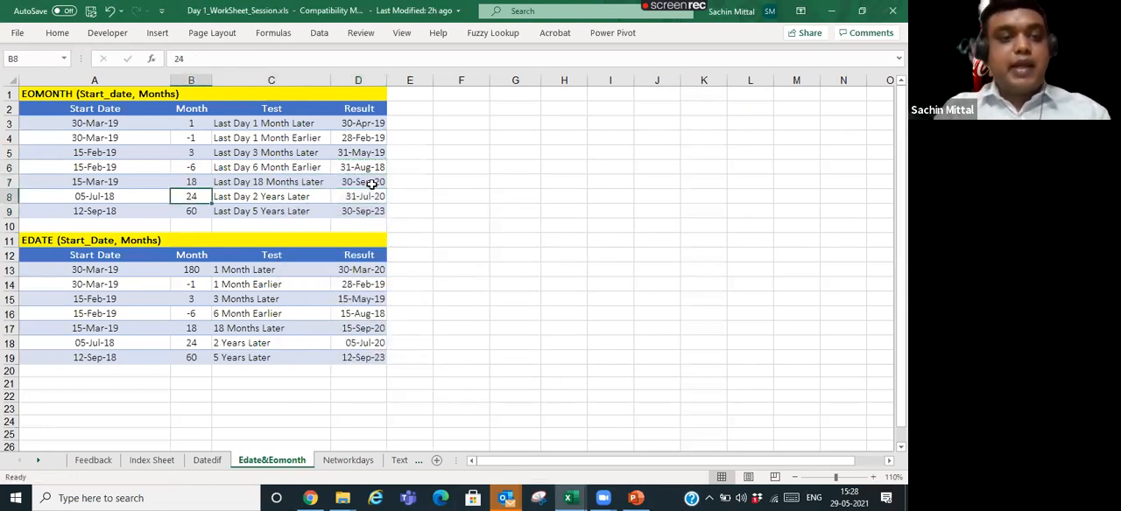
key(Right)
key(Left)
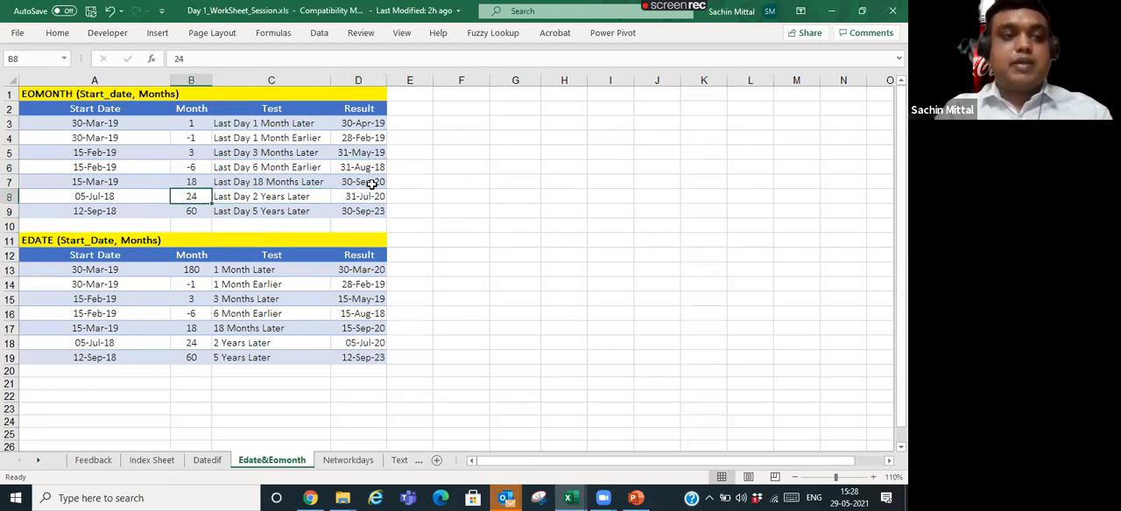
key(Left)
key(Up)
- Review the first EOMONTH rows from the table heading, tracing start date and months to the results in D3 and D4
key(ctrl+Home)
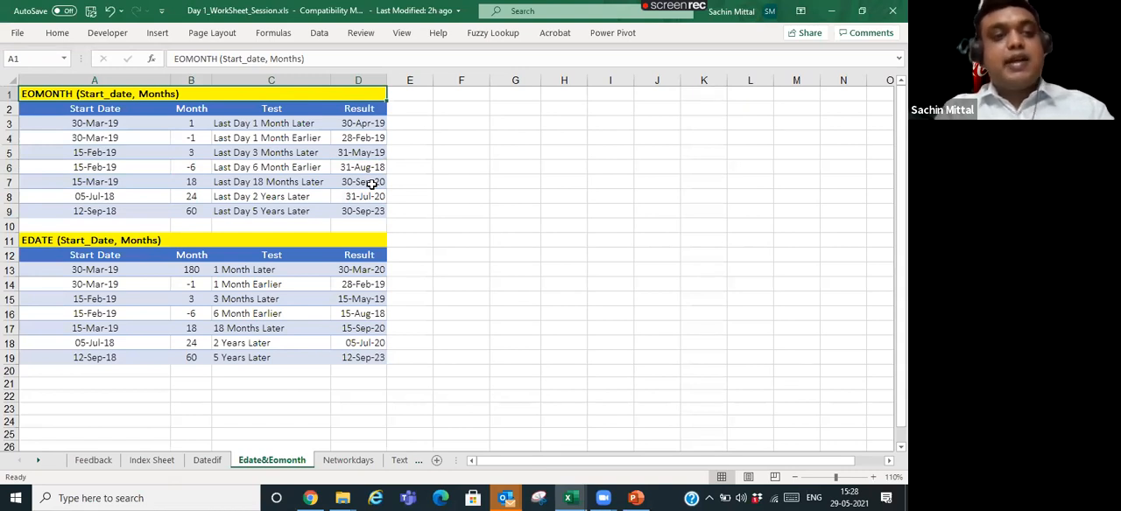
key(Down)
key(Down)
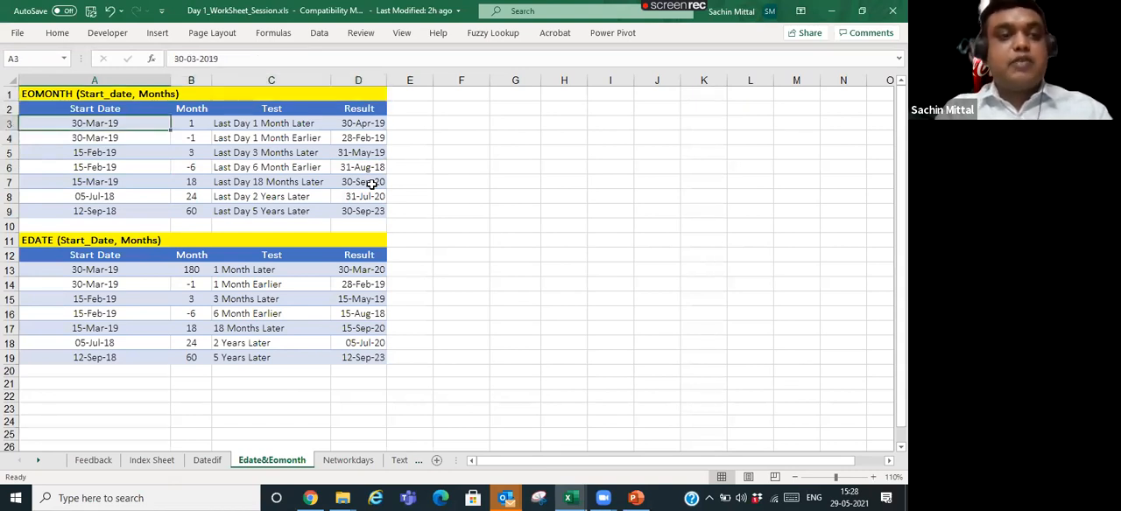
key(Right)
key(Right)
key(Right)
key(Right)
key(Left)
key(Down)
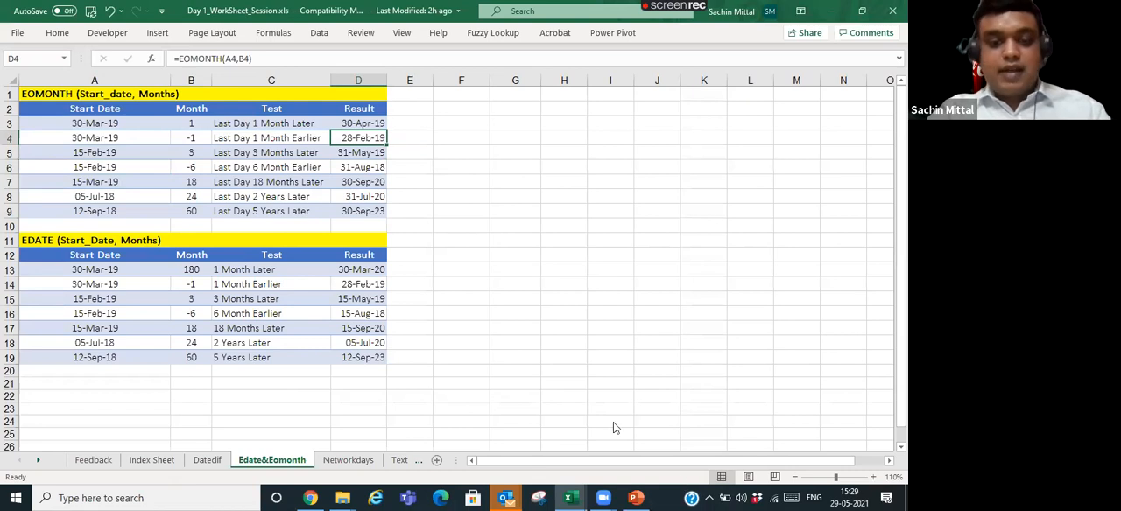
- On the Networkdays sheet, enter =NETWORKDAYS(A3,B3) in D3 for the weekends-only test and inspect the formula's references
key(ctrl+Page_Down)
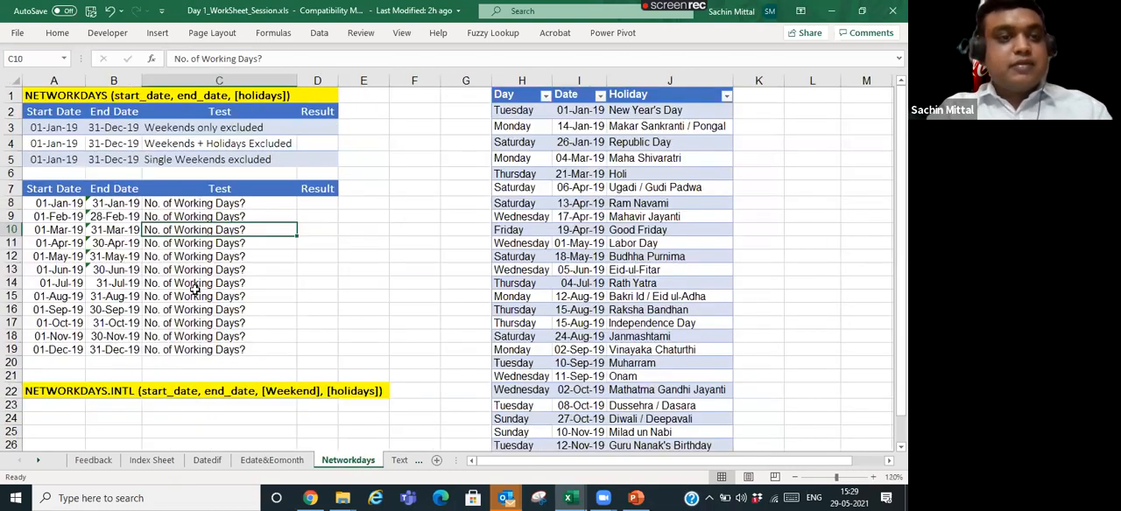
click(213, 131)
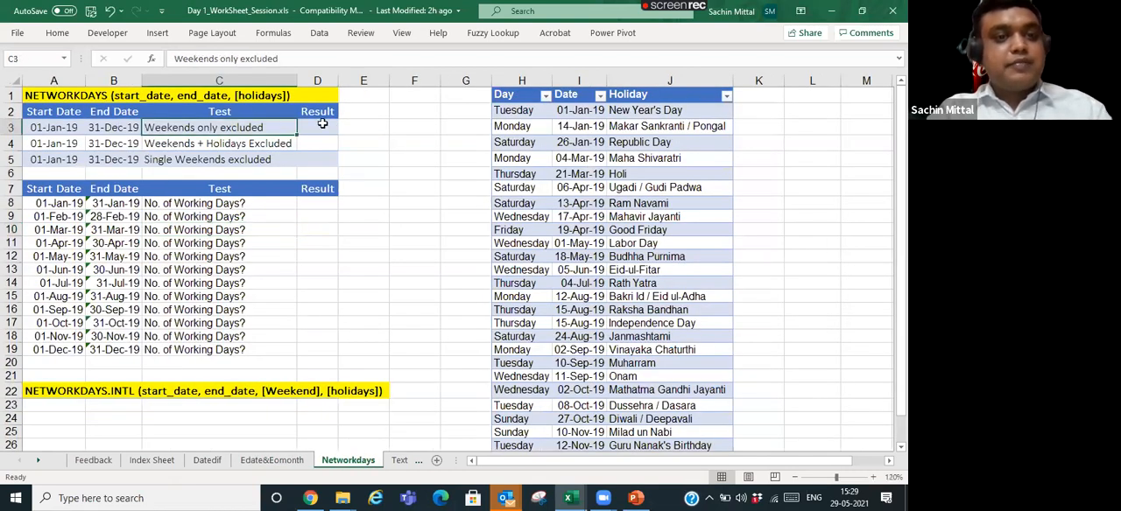
click(320, 125)
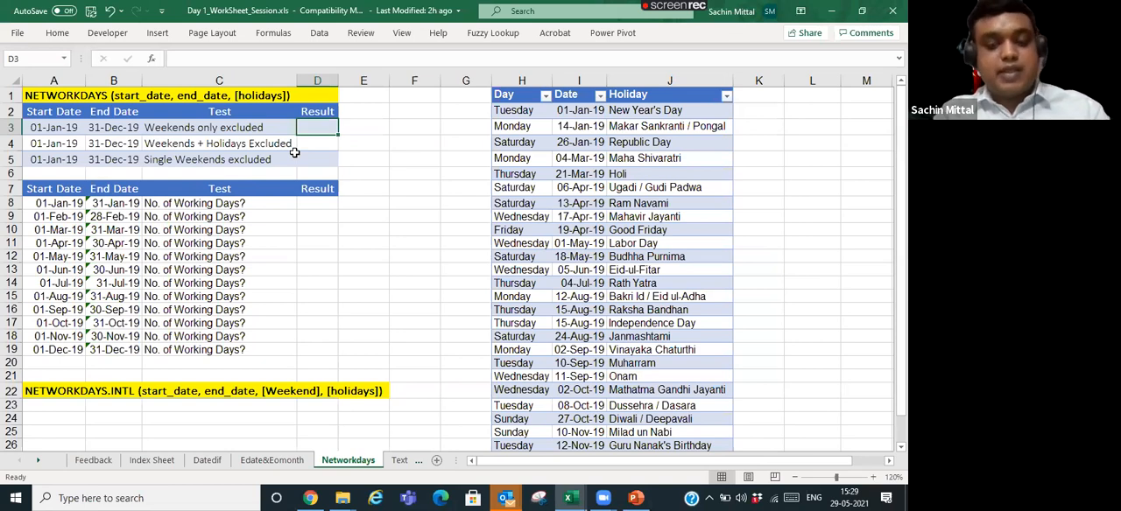
text(=net)
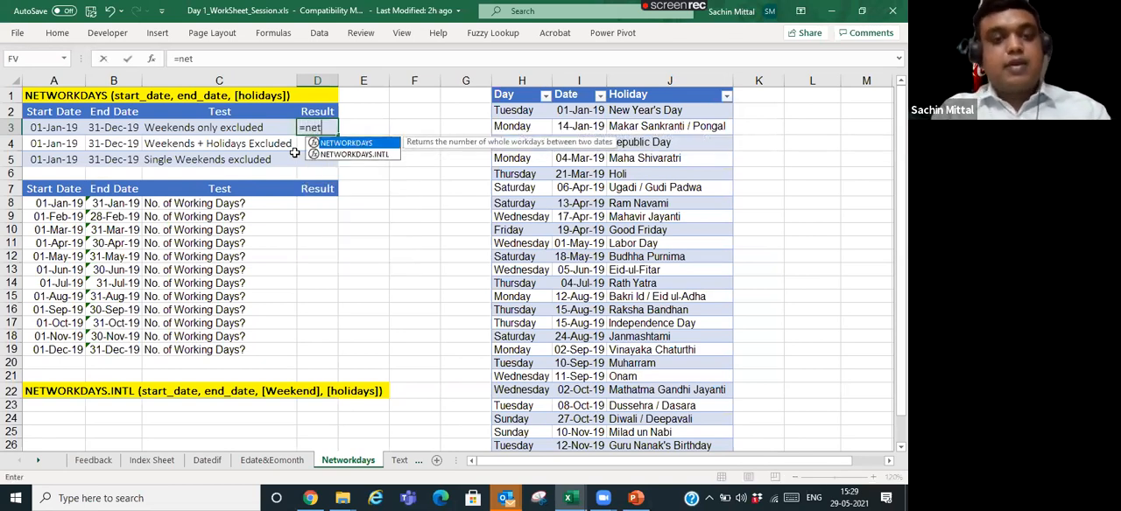
key(Tab)
key(Left)
key(Left)
key(Left)
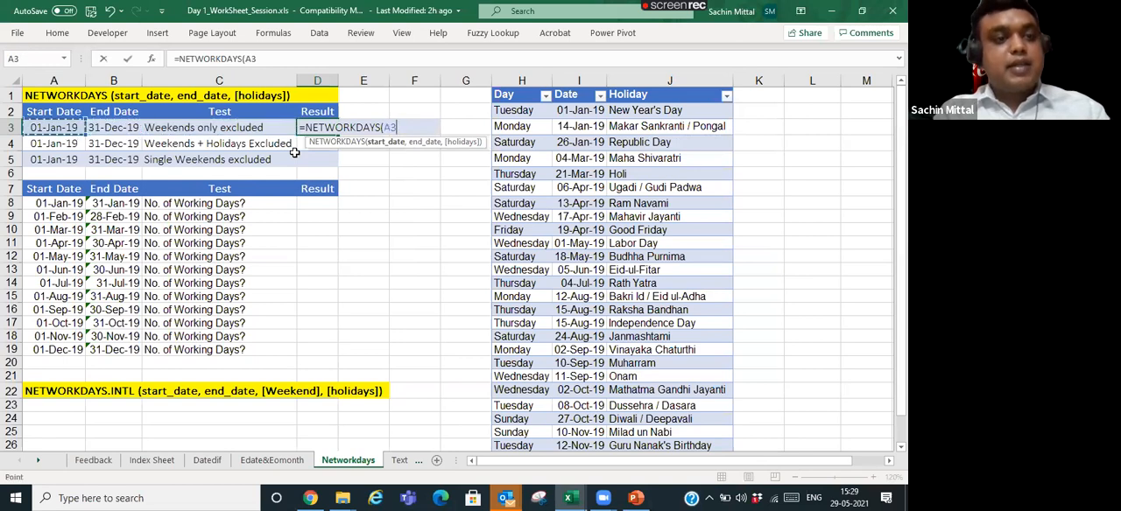
text(,)
key(Left)
key(Left)
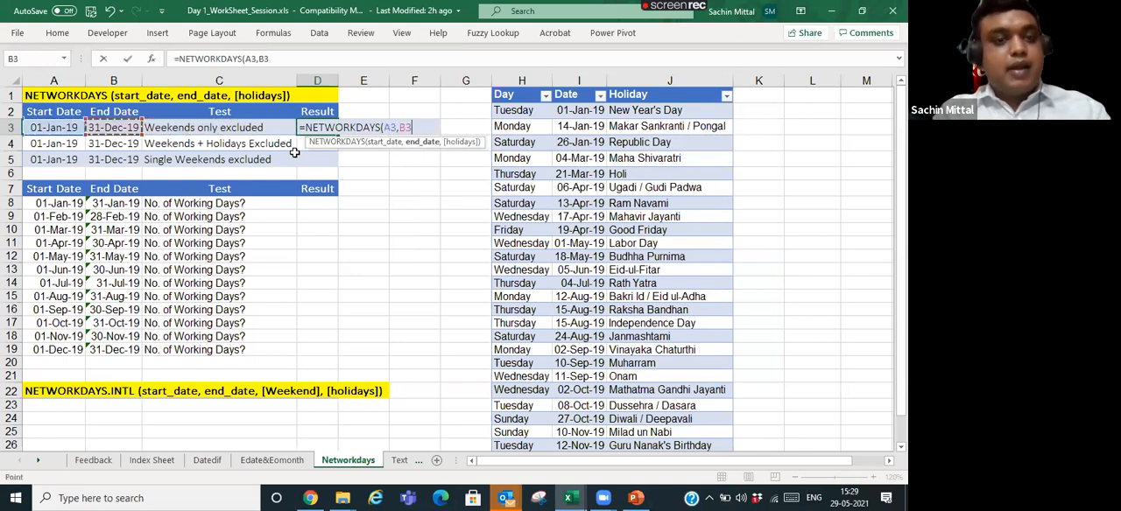
text())
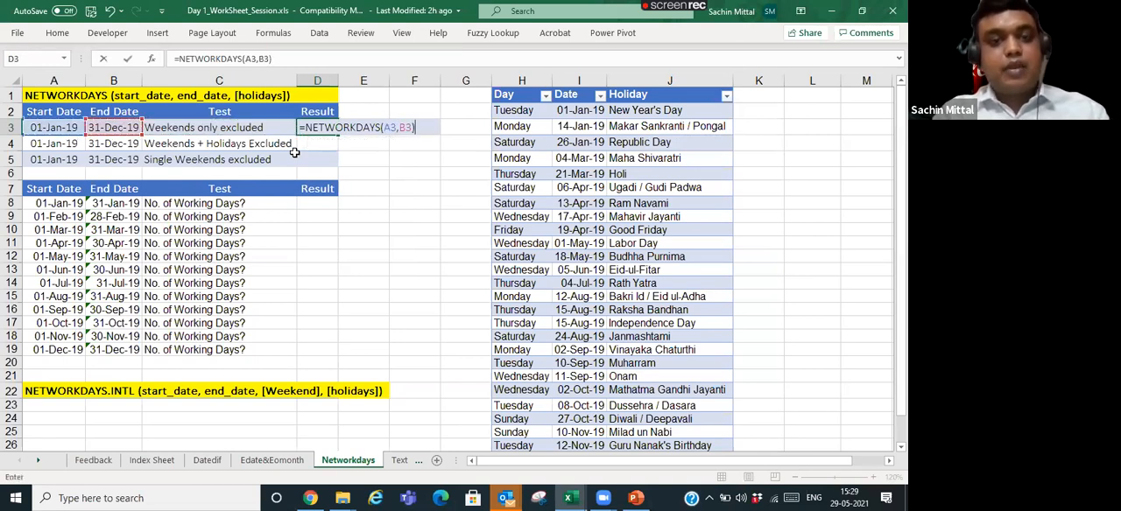
key(Return)
key(Up)
key(Left)
key(Right)
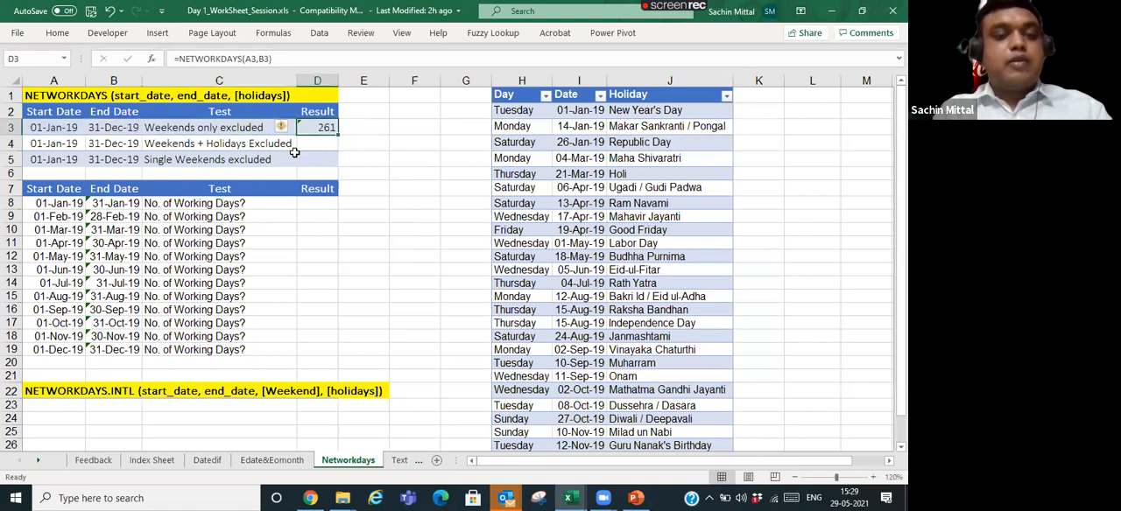
key(F2)
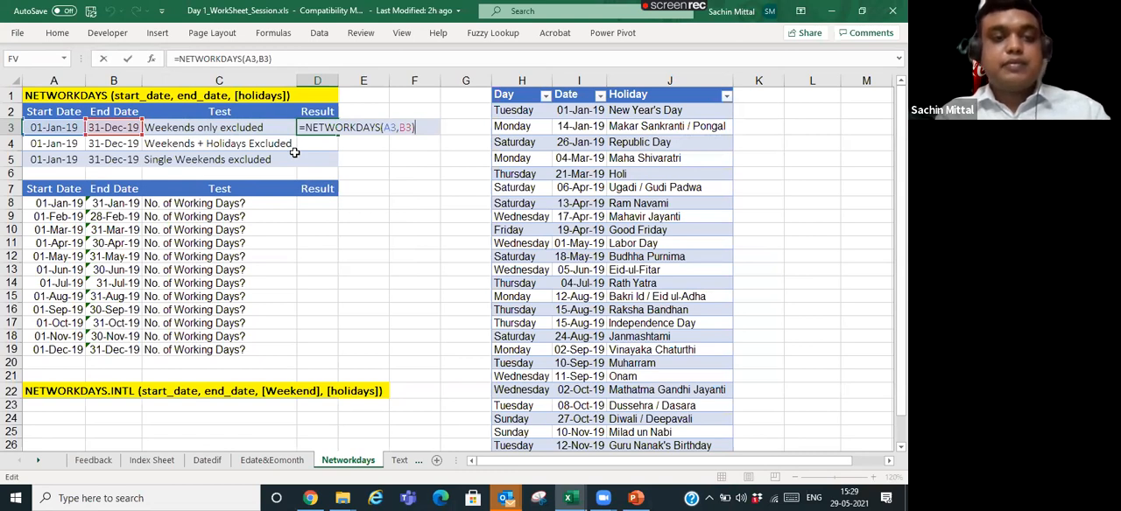
key(ctrl+Return)
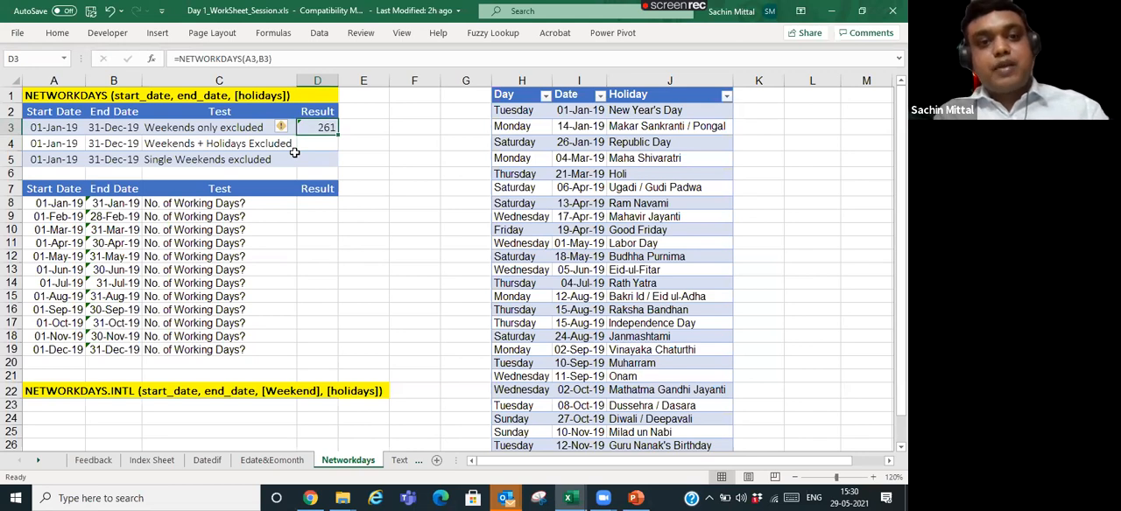
- Build a NETWORKDAYS formula in D4 with start date A4, end date B4 and the holiday dates I2:I28
key(Down)
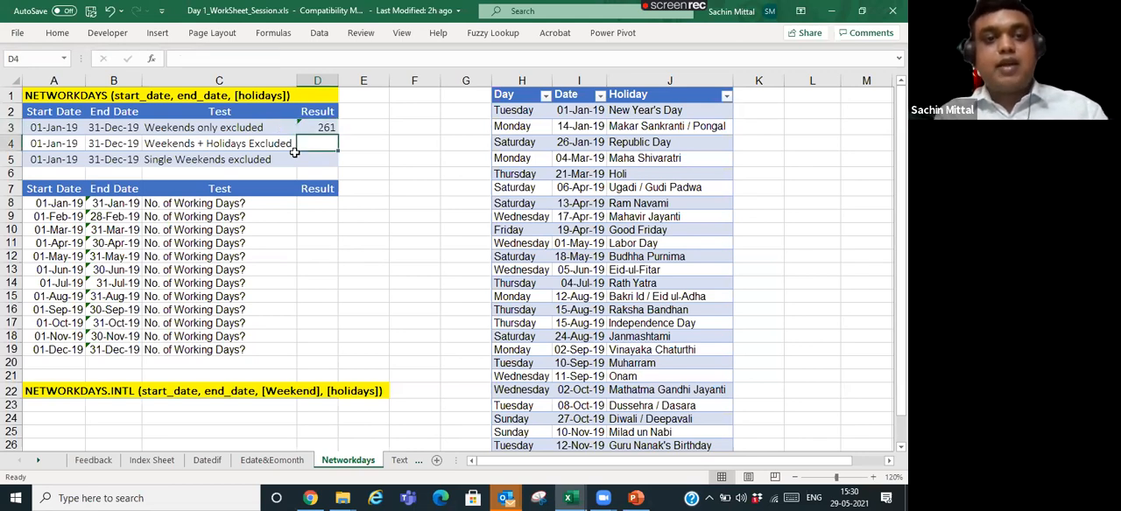
text(=Netw)
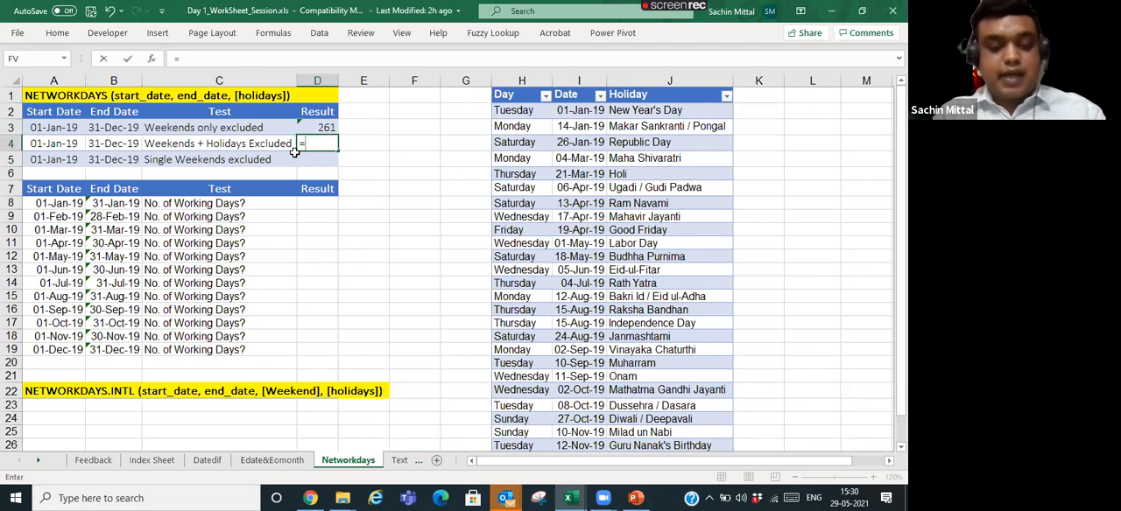
key(Tab)
key(Left)
key(Left)
key(Left)
text(,)
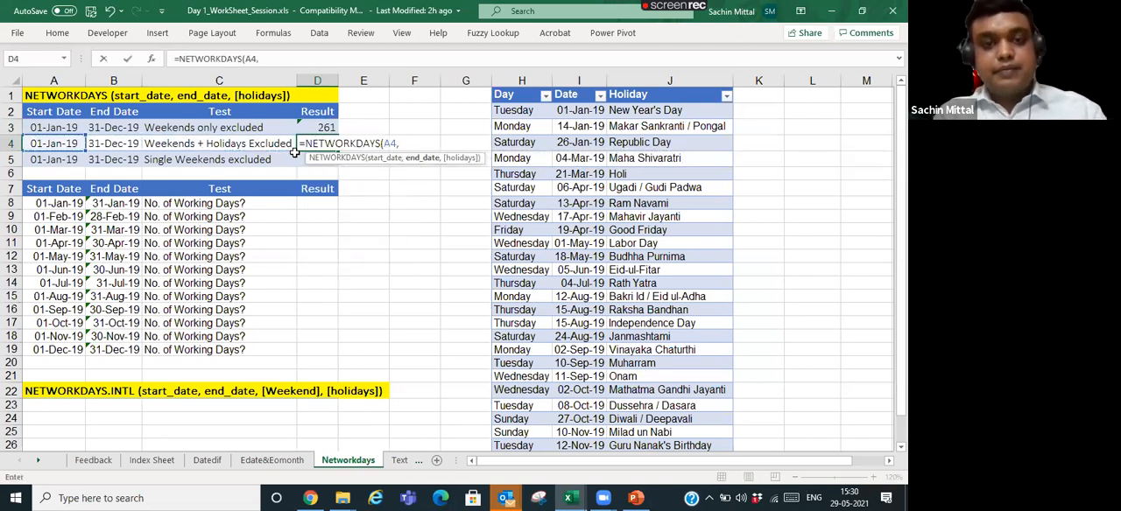
key(Left)
key(Left)
text(,)
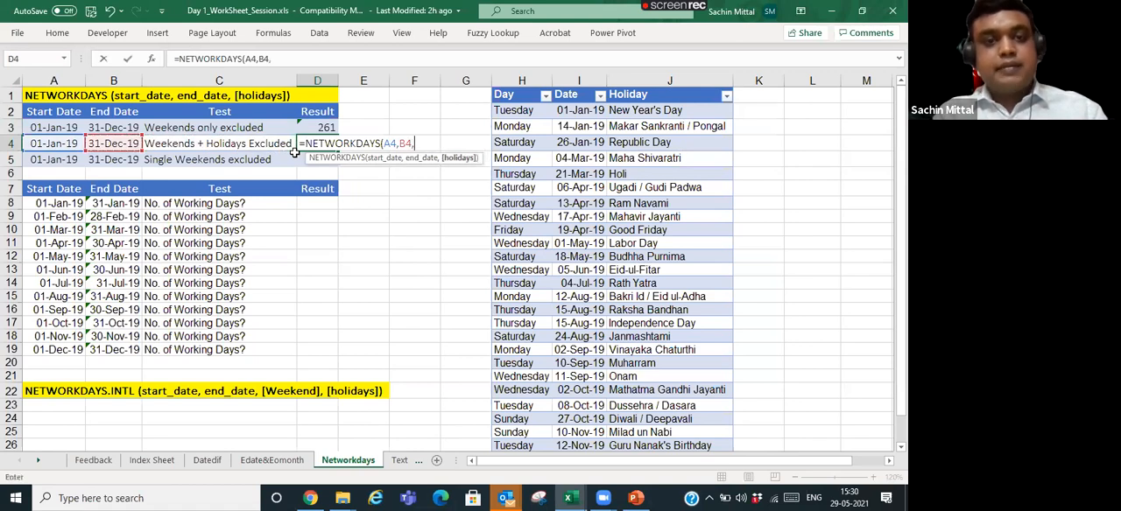
drag(574, 111, 582, 380)
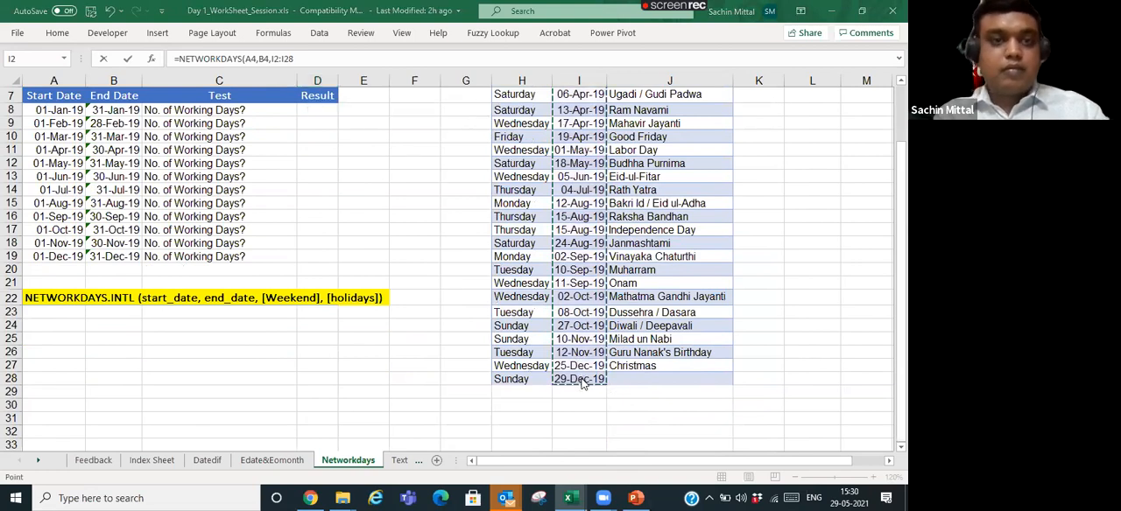
- Make the holiday range absolute and complete the D4 formula as =NETWORKDAYS(A4,B4,$I$2:$I$28)
key(super+p)
click(283, 58)
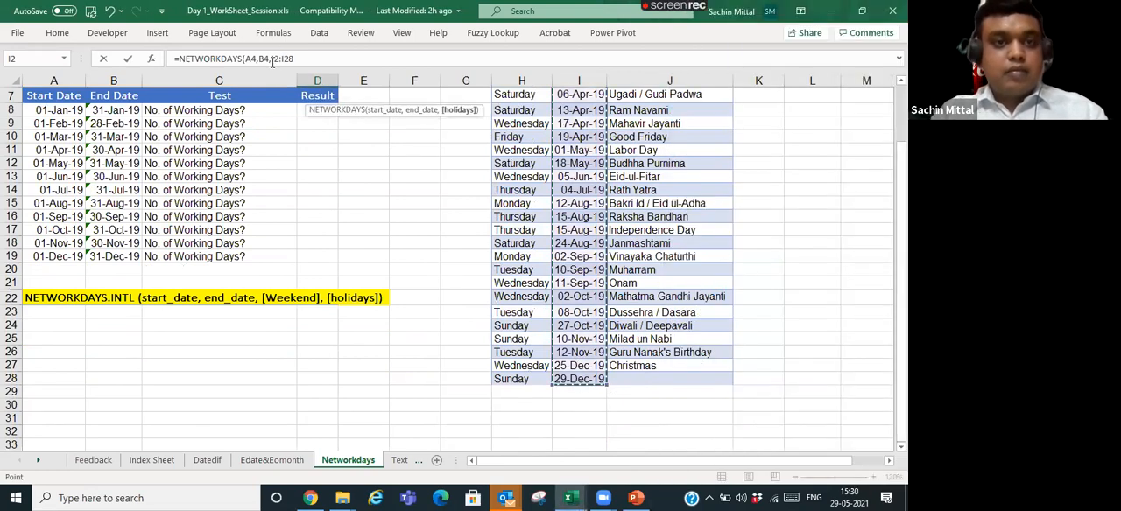
drag(272, 58, 296, 60)
key(F4)
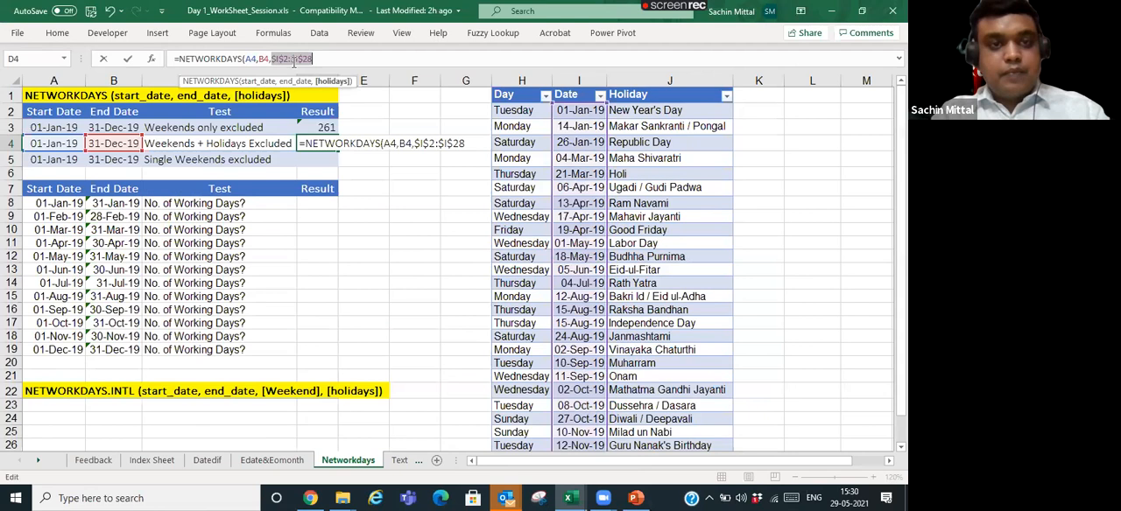
text(,)
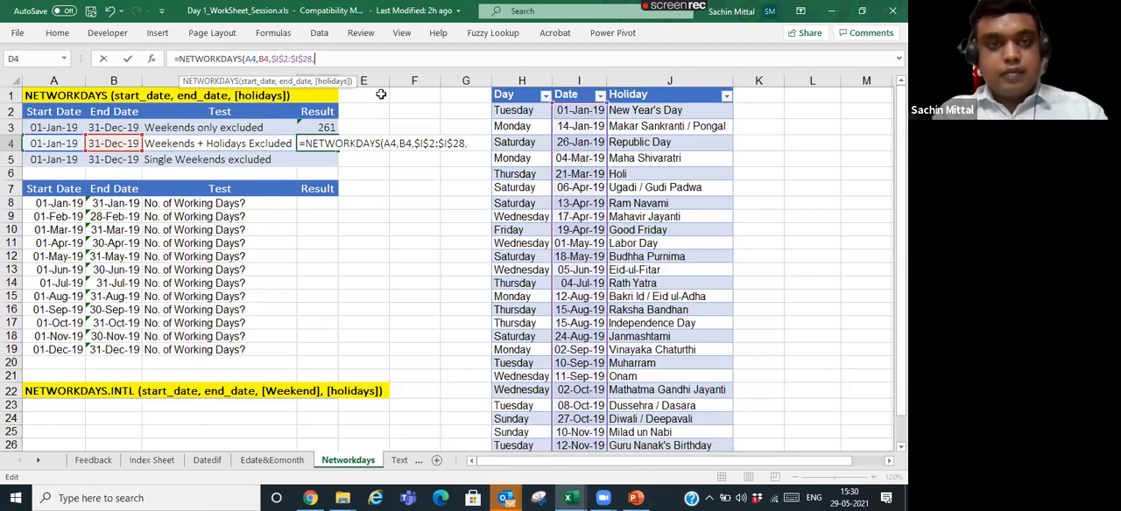
key(BackSpace)
text())
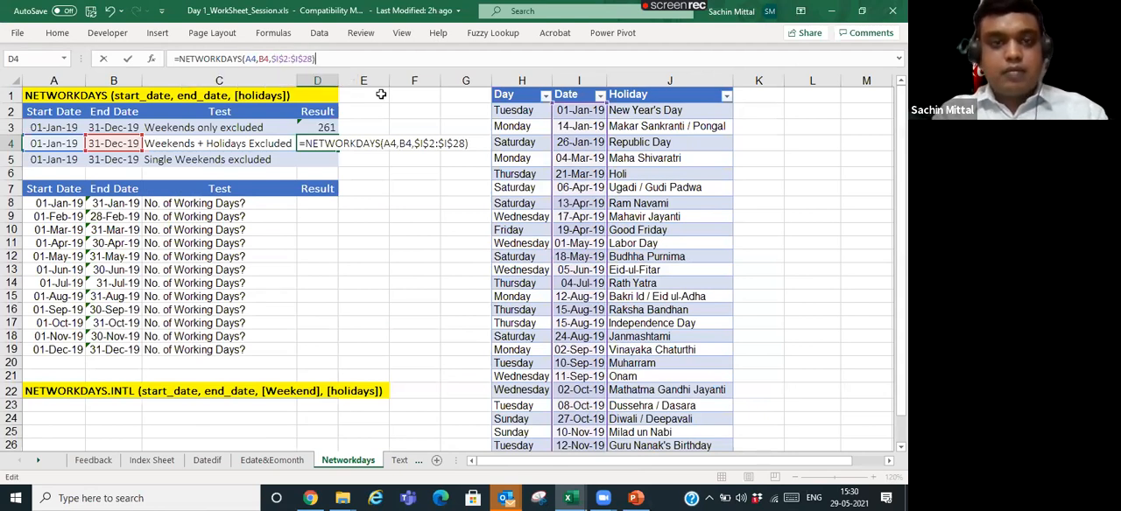
key(ctrl+Return)
- Compare the D4 result with D3 and look over the holiday dates in column I that D4 excludes
key(Left)
key(Right)
key(Right)
key(Left)
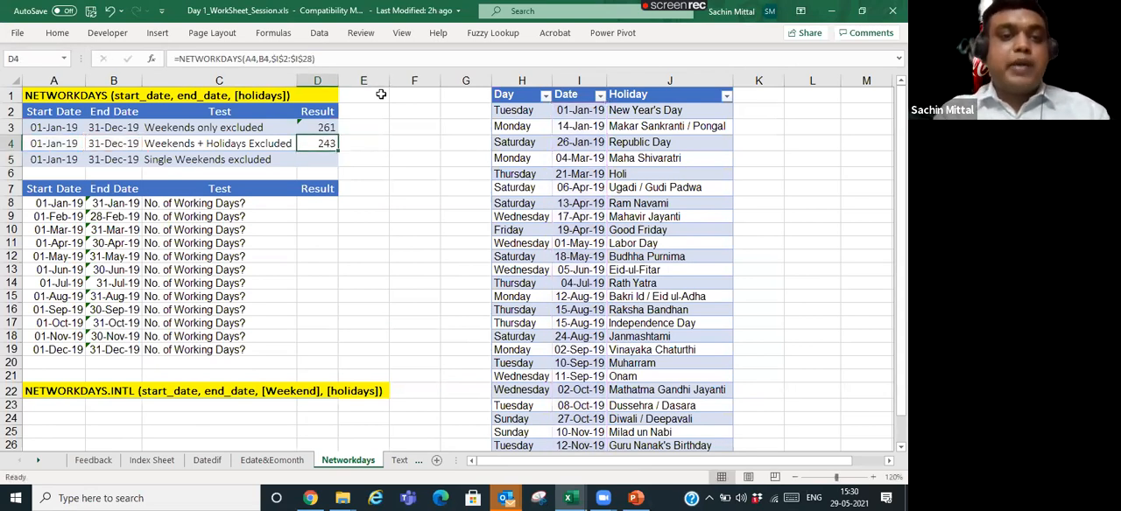
drag(580, 111, 579, 422)
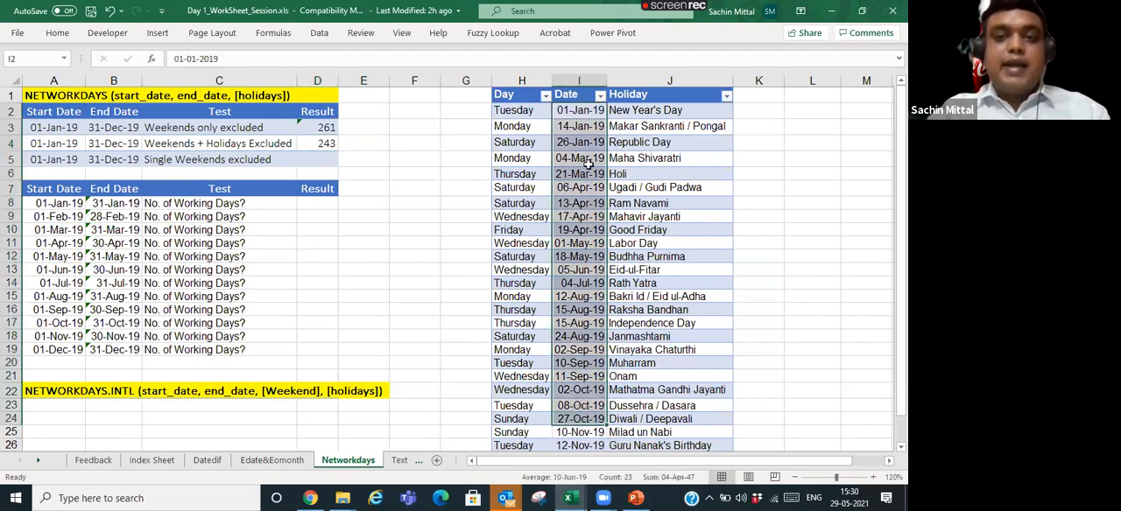
click(325, 129)
click(326, 144)
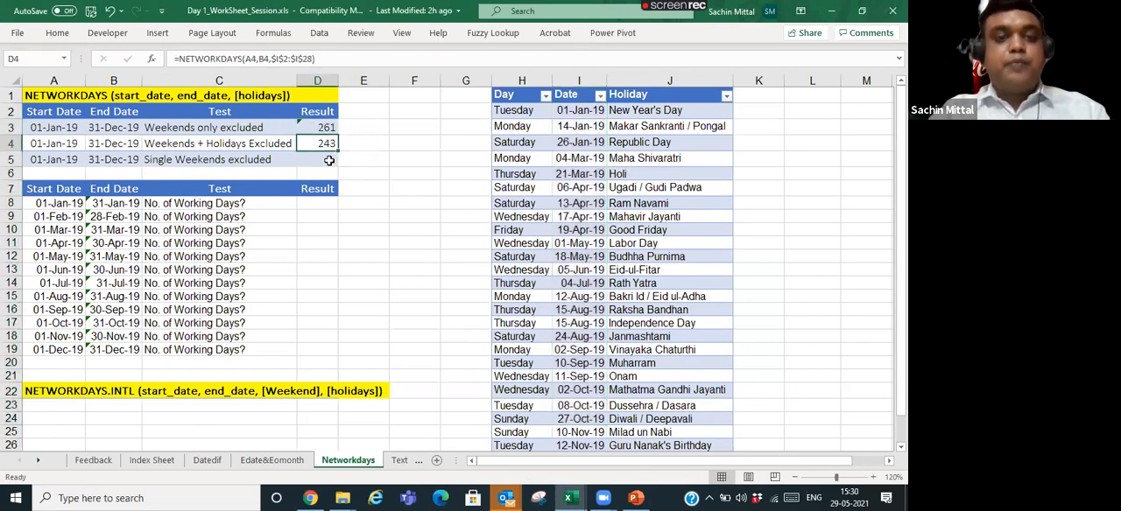
- Start a NETWORKDAYS.INTL formula in D5 for the single-weekend test, with start date A5 and end date B5
click(328, 160)
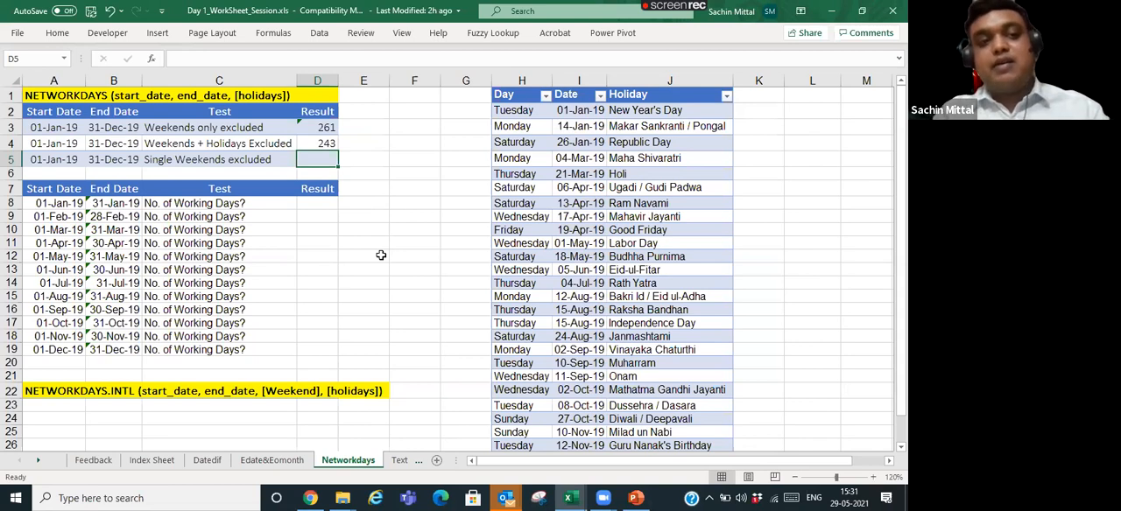
text(=netwo)
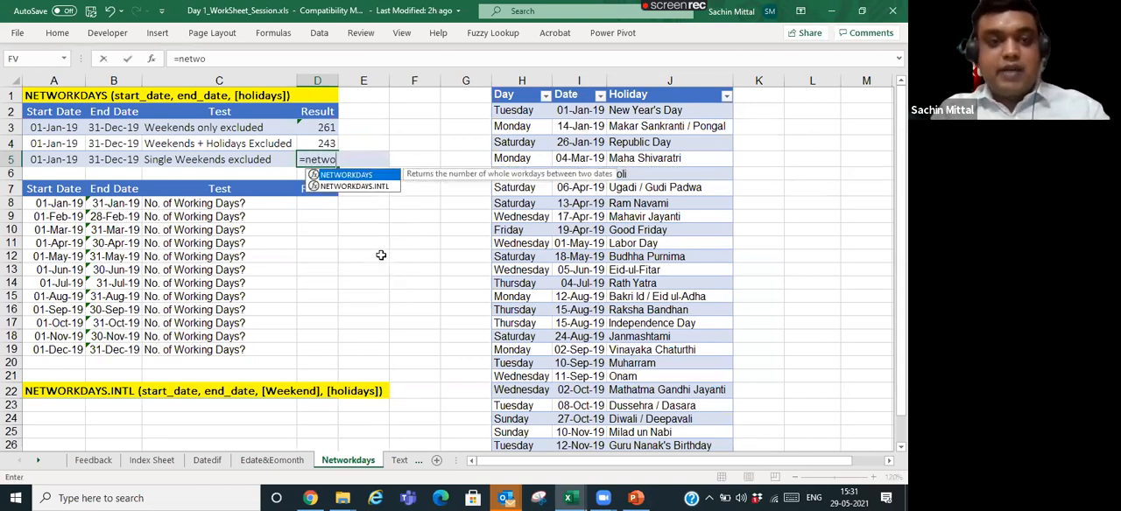
key(Down)
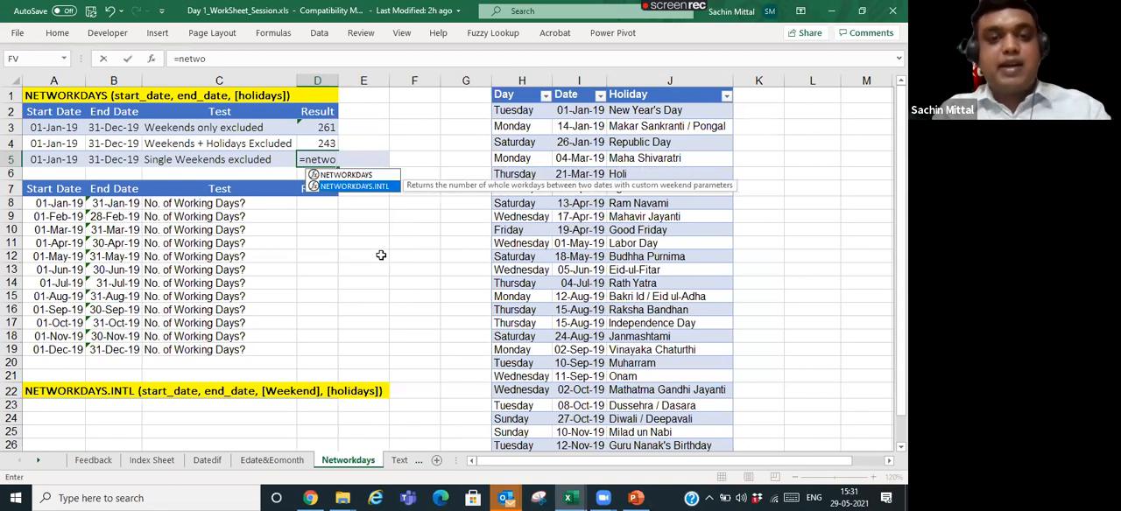
key(Tab)
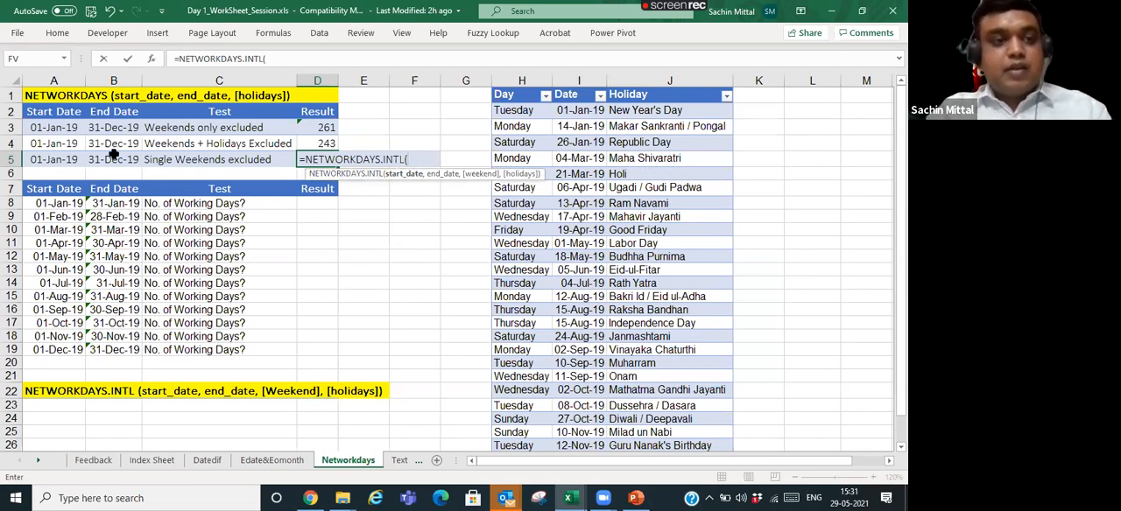
click(76, 157)
text(,)
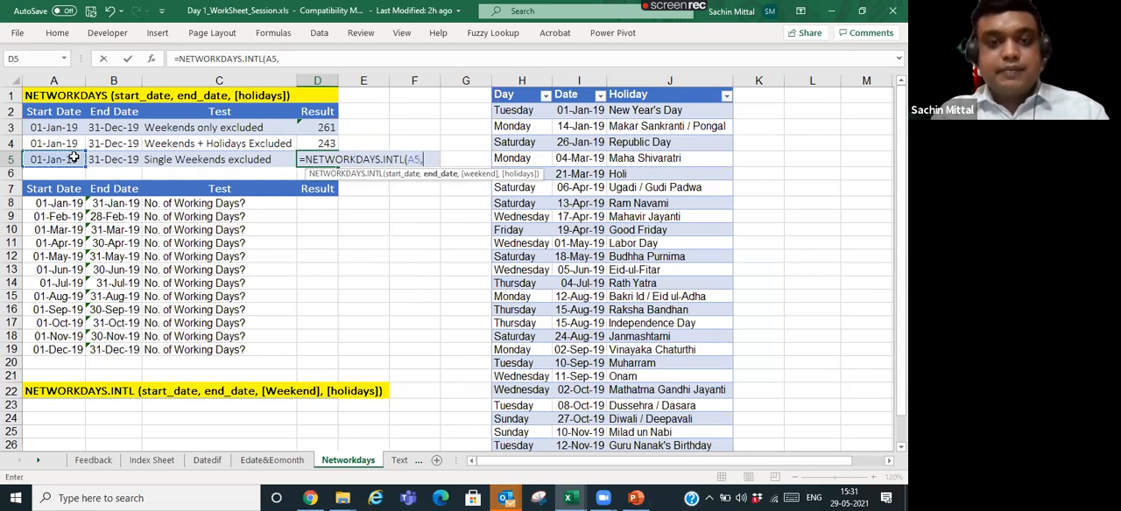
click(102, 165)
text(,)
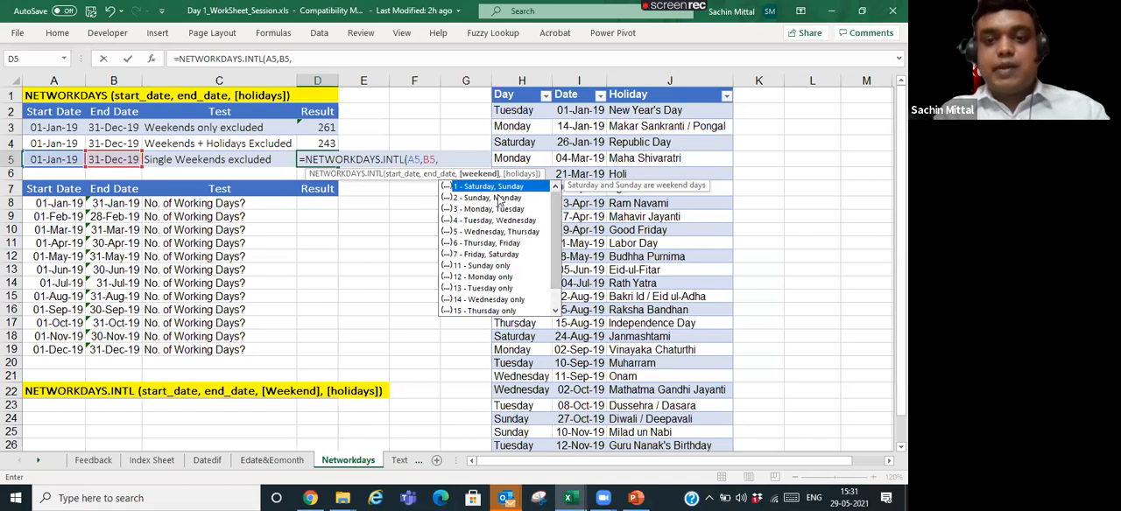
- Look through the available weekend options and set the D5 formula's weekend argument to 11 - Sunday only
mouse_move(557, 211)
mouse_down()
mouse_move(557, 230)
mouse_move(557, 201)
mouse_up()
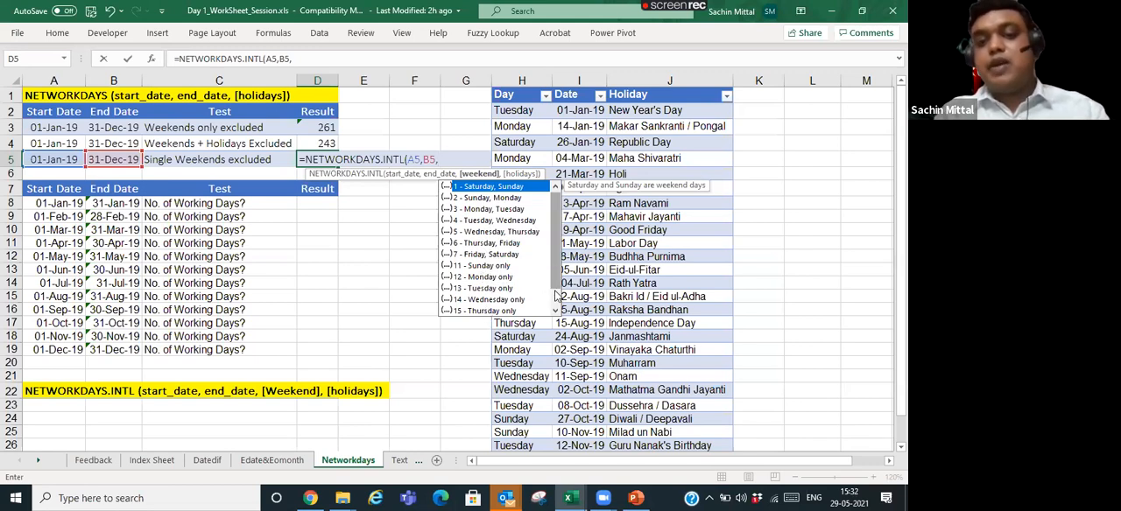
drag(555, 286, 551, 309)
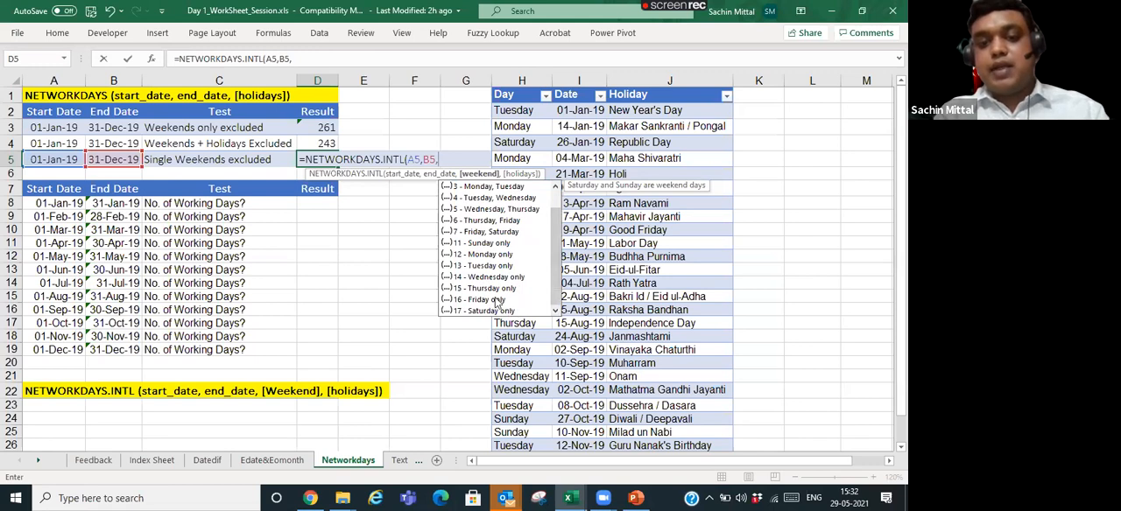
drag(557, 262, 556, 222)
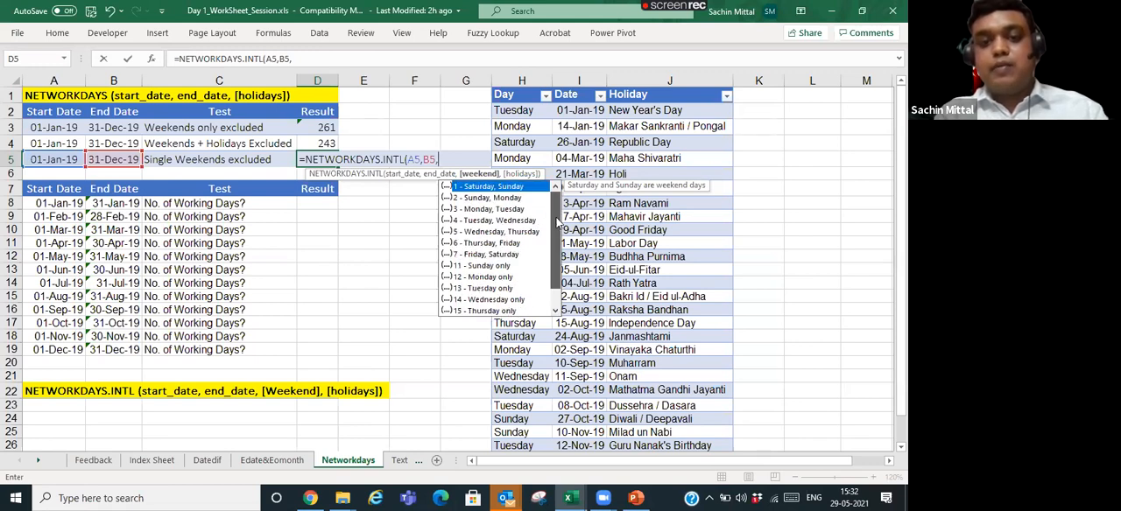
key(Down)
key(Down)
key(Down)
key(Down)
key(Down)
key(Down)
key(Down)
key(Tab)
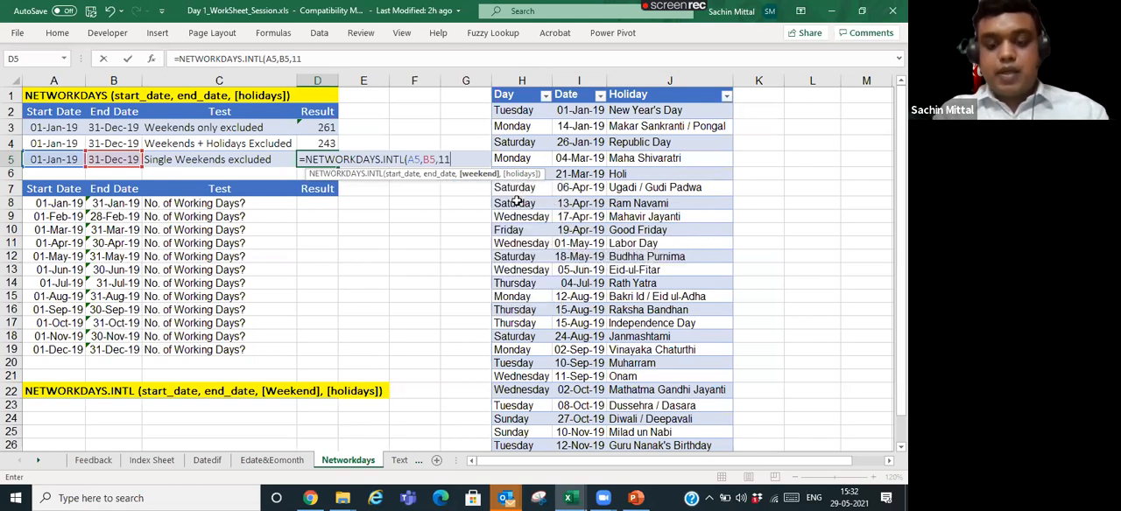
text(,)
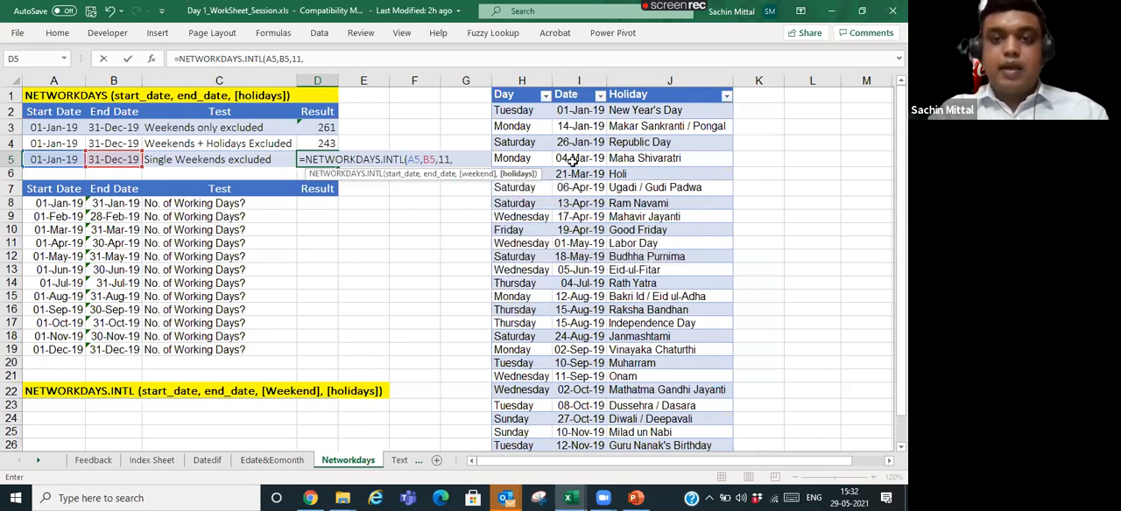
- Add the holiday dates as the absolute range $I$2:$I$28 and complete the D5 formula as =NETWORKDAYS.INTL(A5,B5,11,$I$2:$I$28)
drag(579, 112, 588, 363)
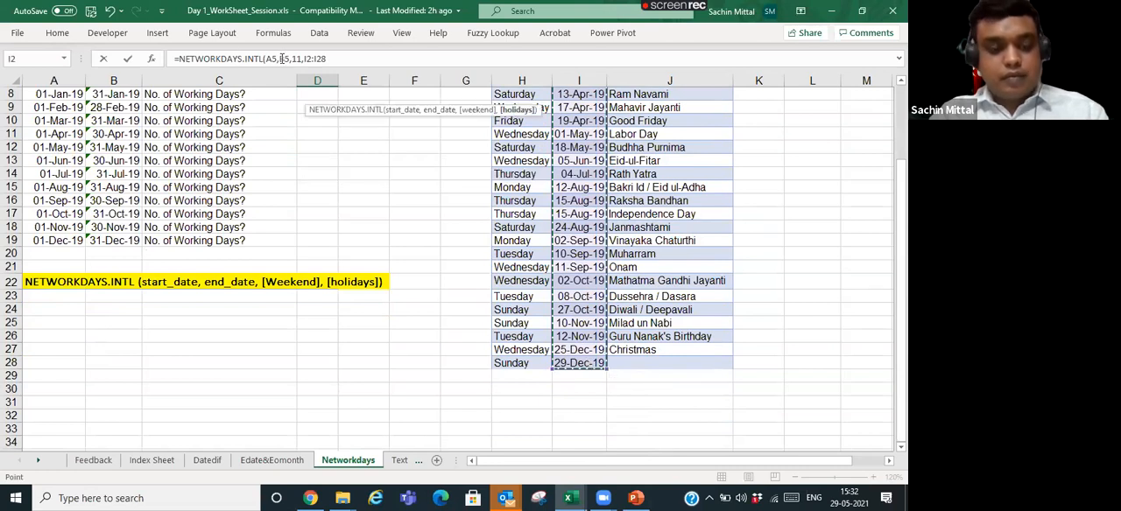
key(F4)
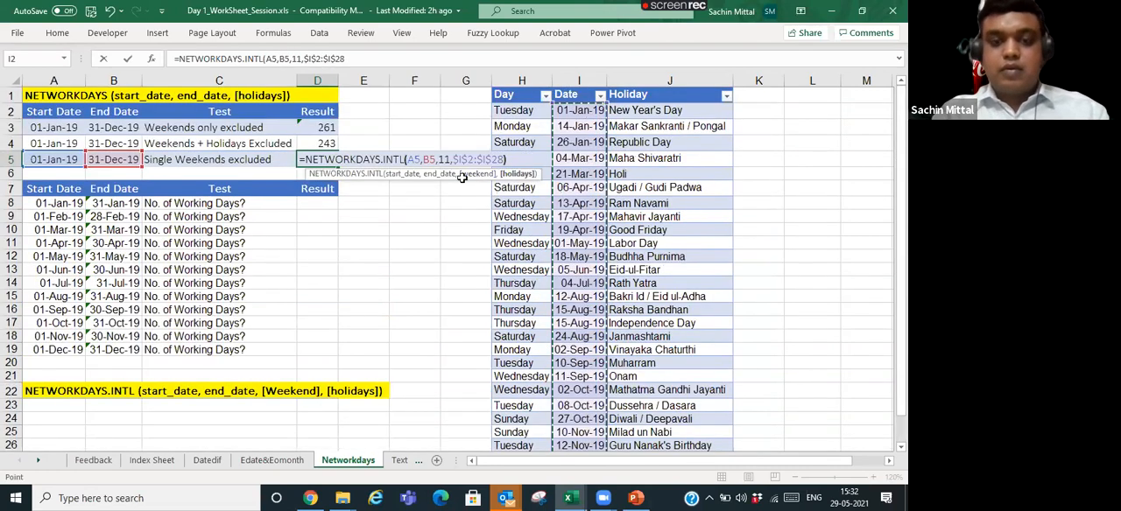
text())
key(Return)
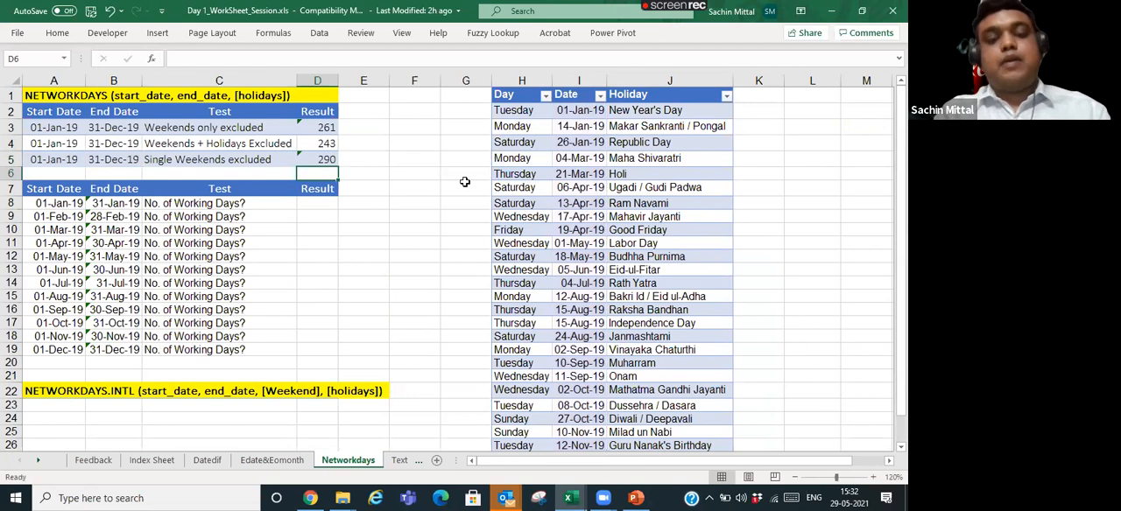
- Review the NETWORKDAYS.INTL formula in D5 and compare its result with the weekends-and-holidays result in D4
key(Up)
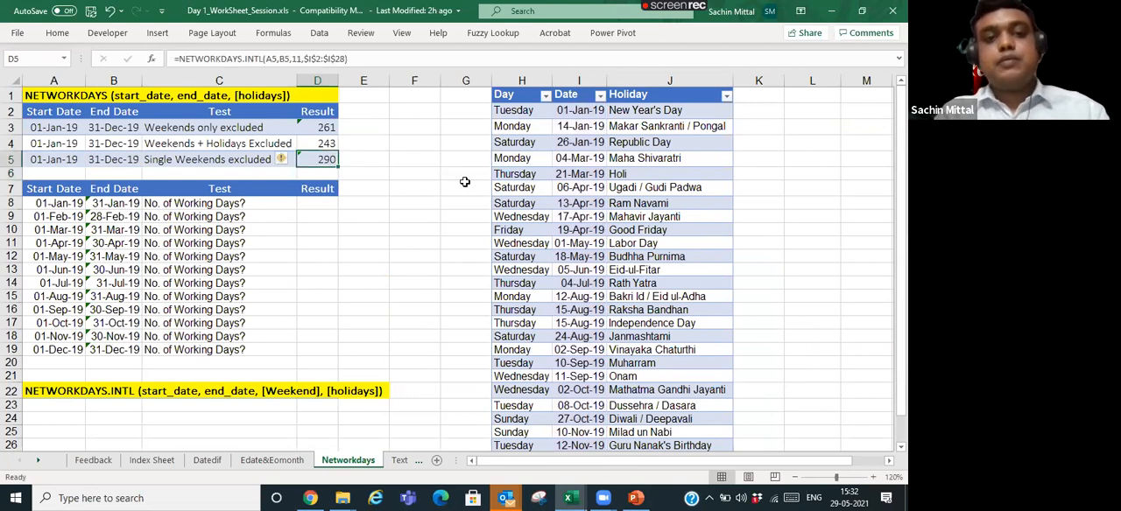
key(Left)
key(Left)
key(Right)
key(Right)
key(Right)
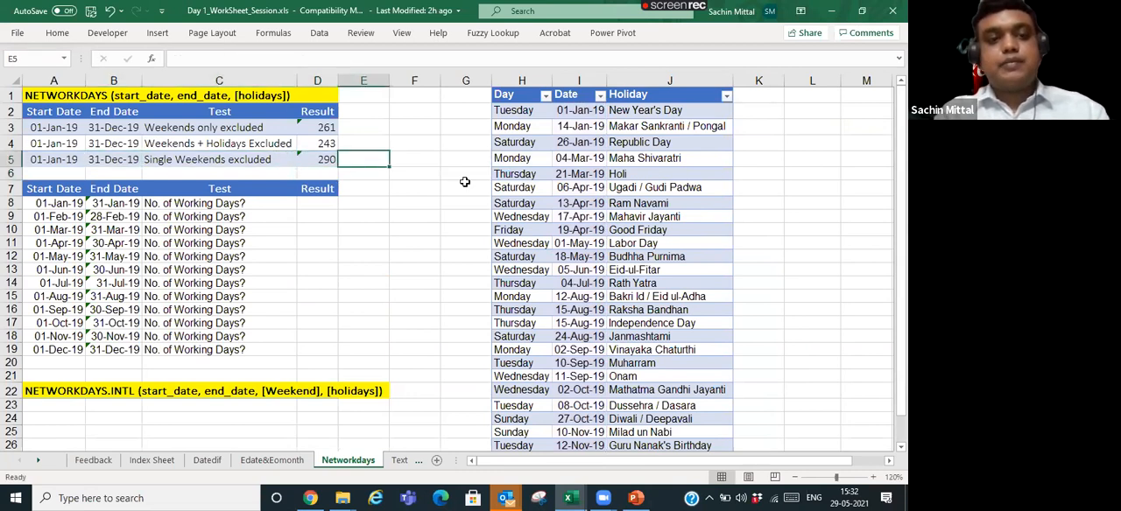
key(Left)
key(XF86MonBrightnessDown)
key(F2)
key(Escape)
key(Up)
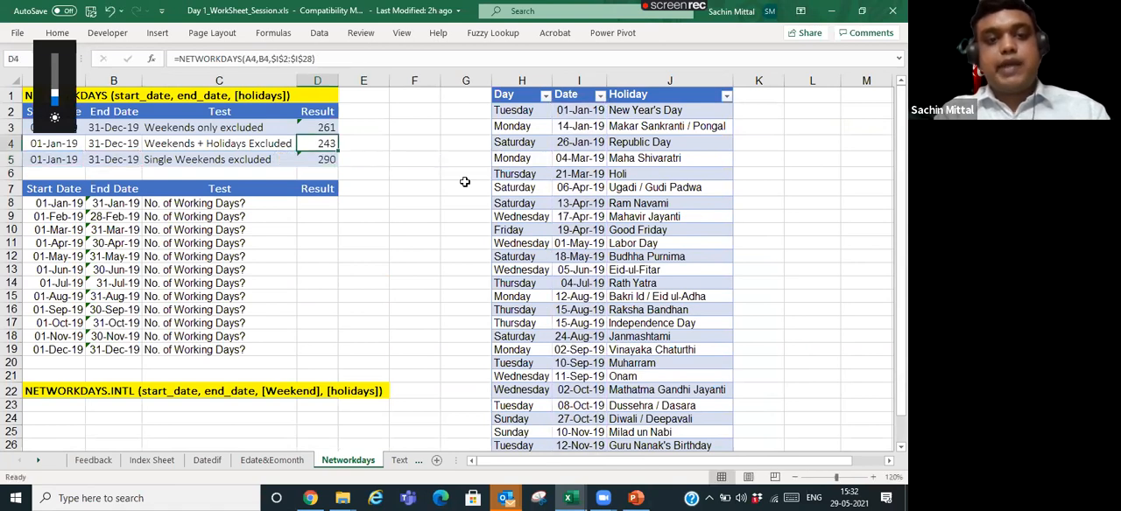
key(Down)
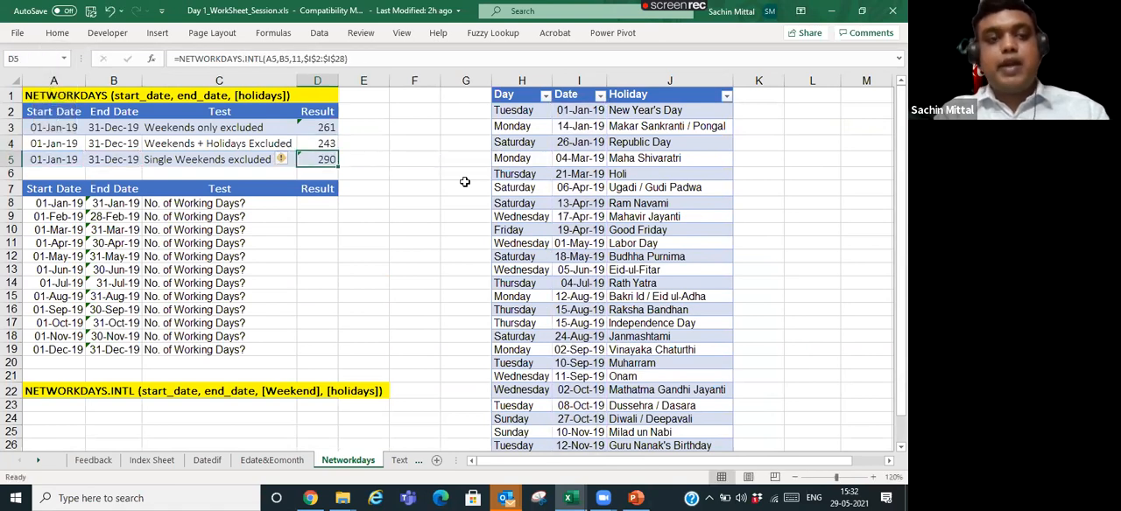
key(Left)
key(Right)
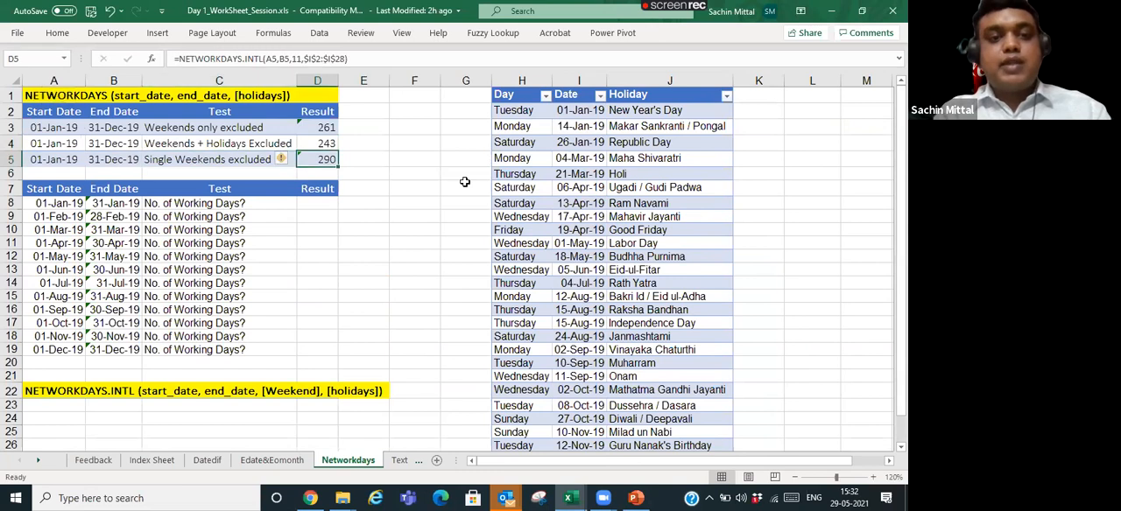
- Clear the February to December start and end dates in A9:B19 of the monthly working-days table
key(Down)
key(Down)
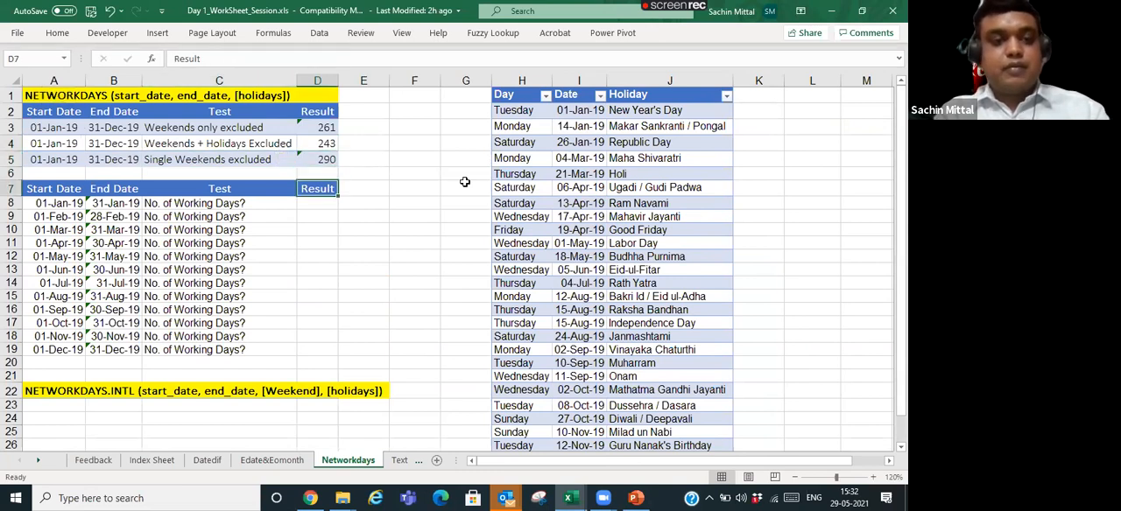
key(Down)
key(Left)
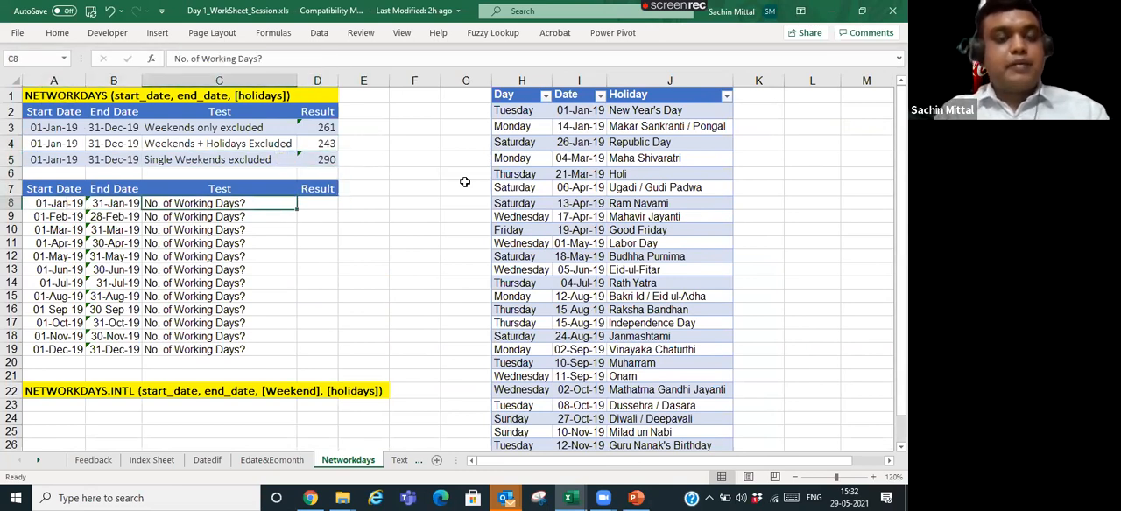
key(Right)
key(Left)
key(Left)
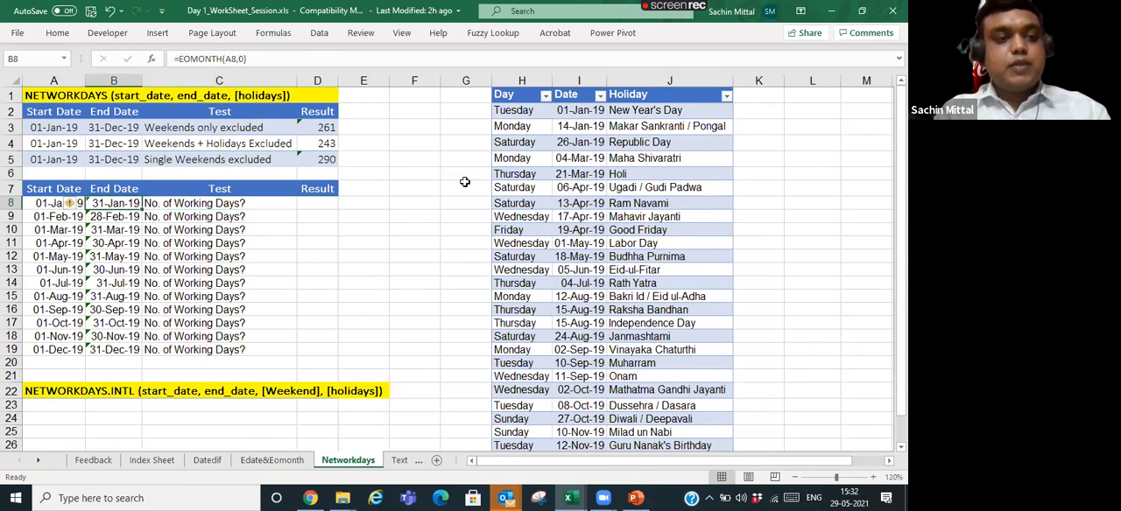
key(Left)
key(Down)
key(ctrl+shift+Down)
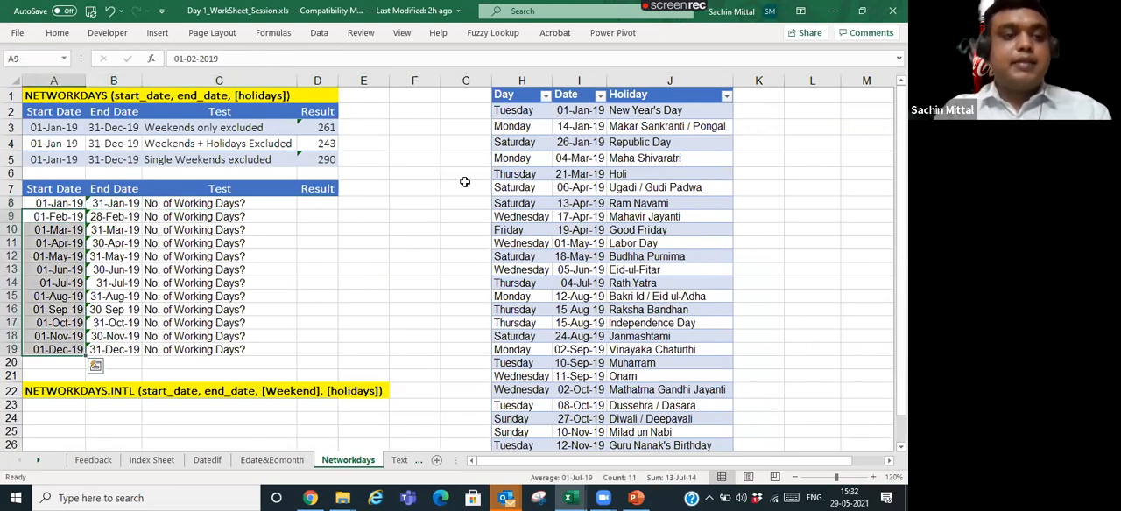
key(Delete)
key(Right)
key(ctrl+shift+Down)
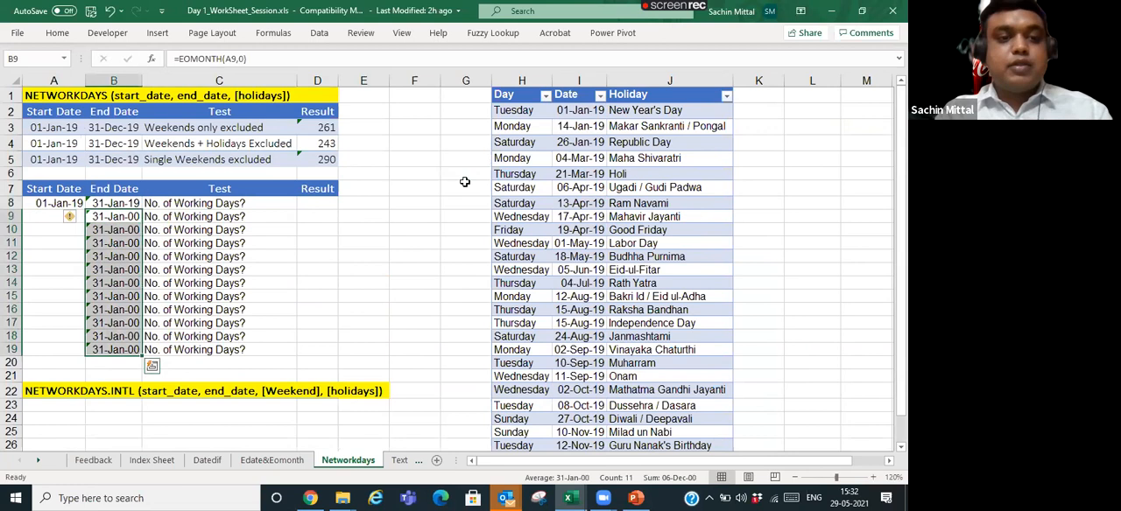
key(Delete)
- Examine the January start date in A8 and the EOMONTH formula in B8
key(Left)
key(Up)
key(Right)
key(Right)
key(Left)
key(Left)
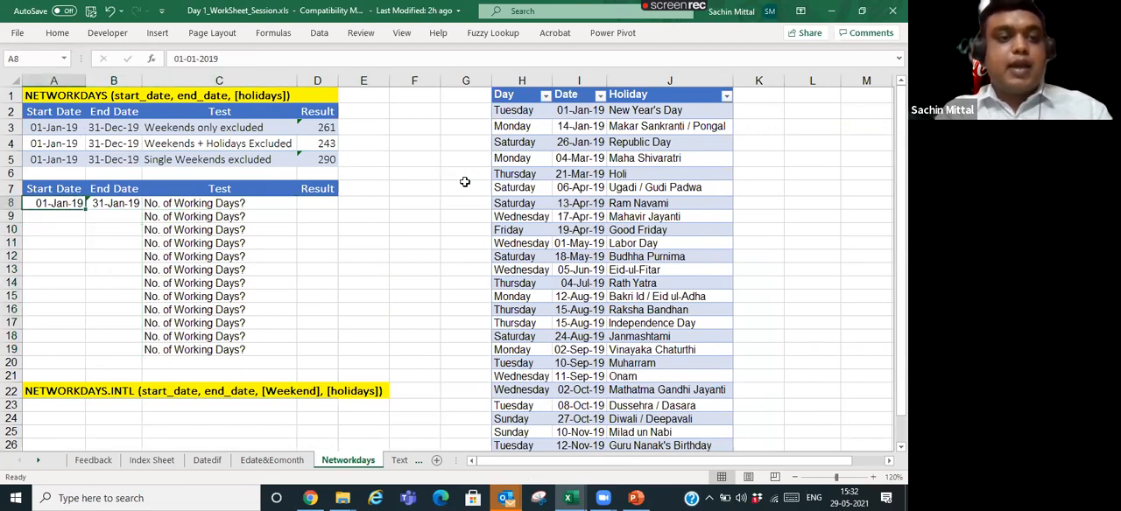
key(Right)
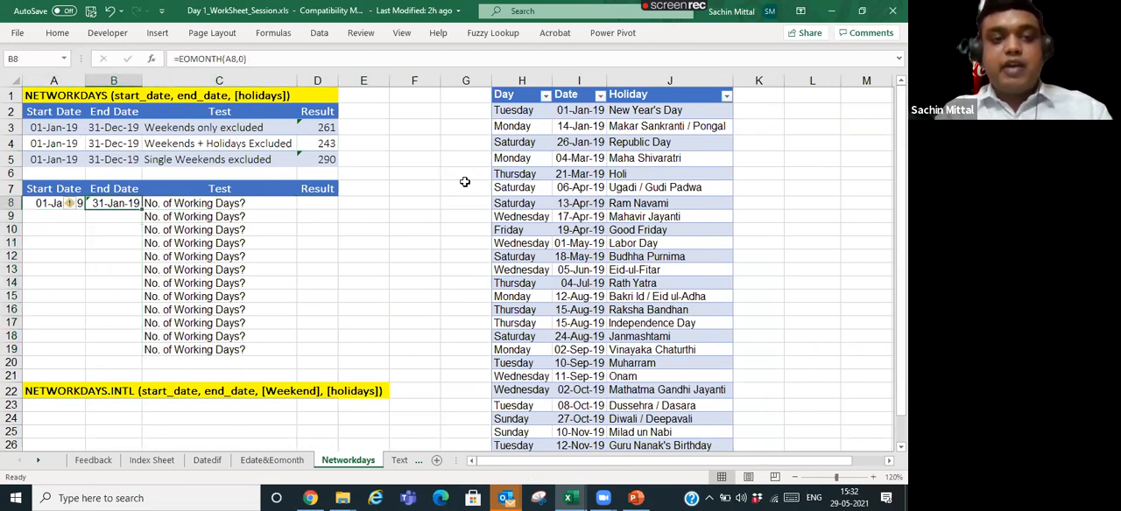
- Enter +EDATE(A8,1) in A9 to derive the February start date from the January one
key(Down)
key(Right)
key(Left)
key(Left)
key(Up)
key(Up)
key(Down)
key(Down)
text(+)
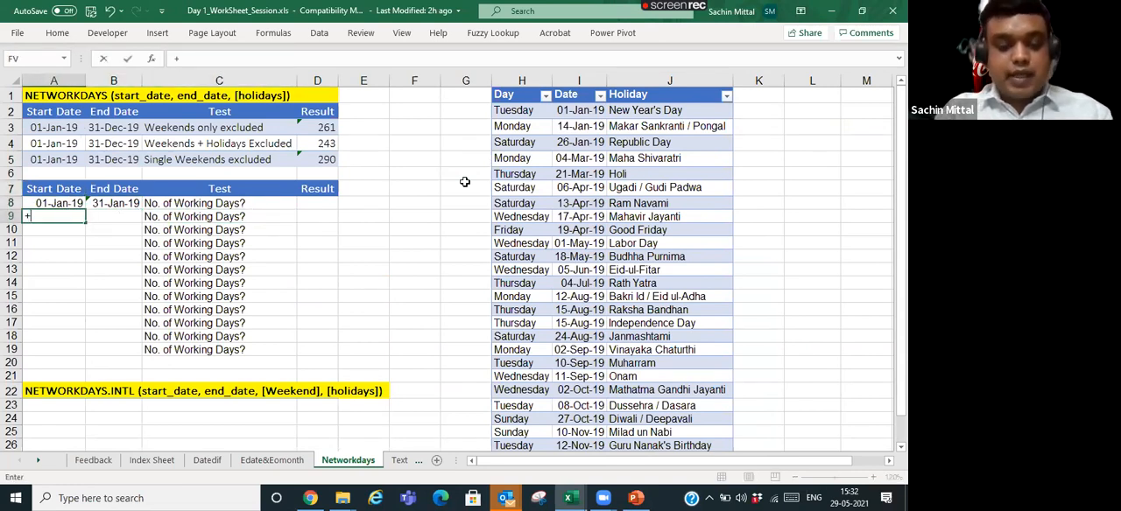
text(eda)
key(Tab)
key(Up)
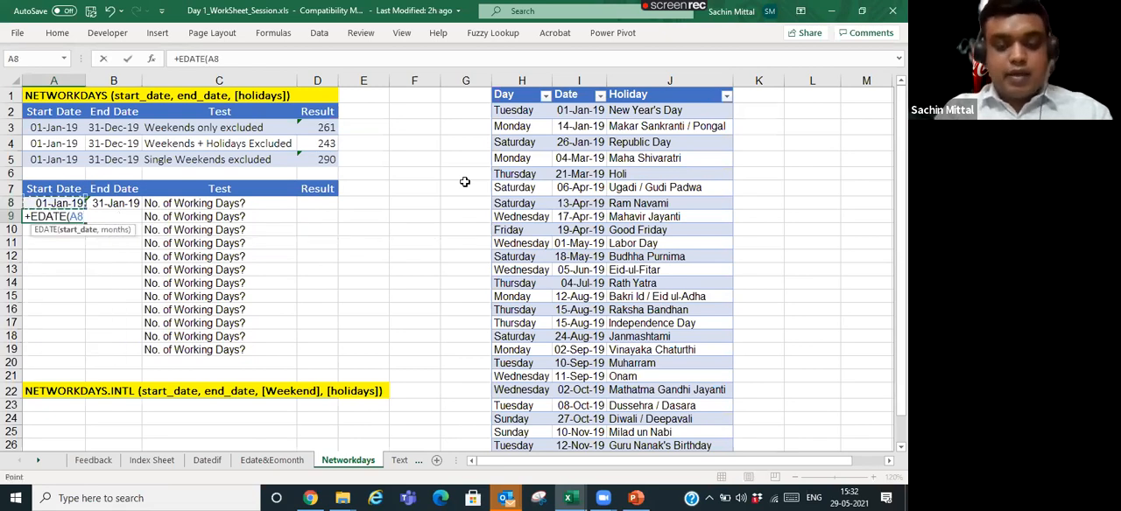
text(,1))
key(Return)
- Fill the EDATE formula from A9 down through A19 for the start dates up to December
key(Right)
key(Right)
key(Left)
key(Left)
key(ctrl+Down)
key(Up)
key(Up)
key(Up)
key(ctrl+shift+Up)
key(ctrl+d)
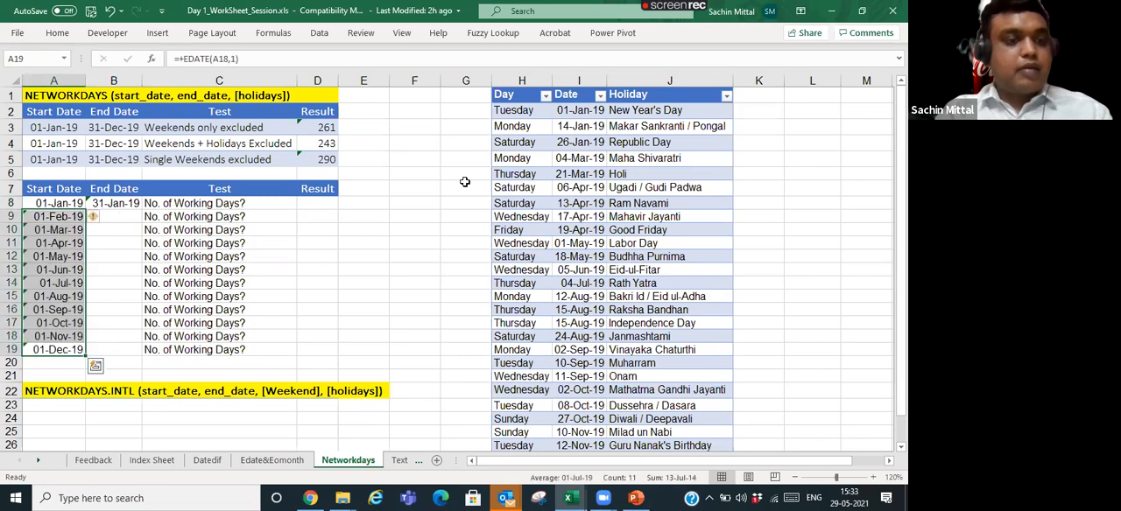
- Check the =EOMONTH(A8,0) formula in B8 and fill it down through B19 for the month-end dates
key(Right)
key(Up)
key(ctrl+Up)
key(F2)
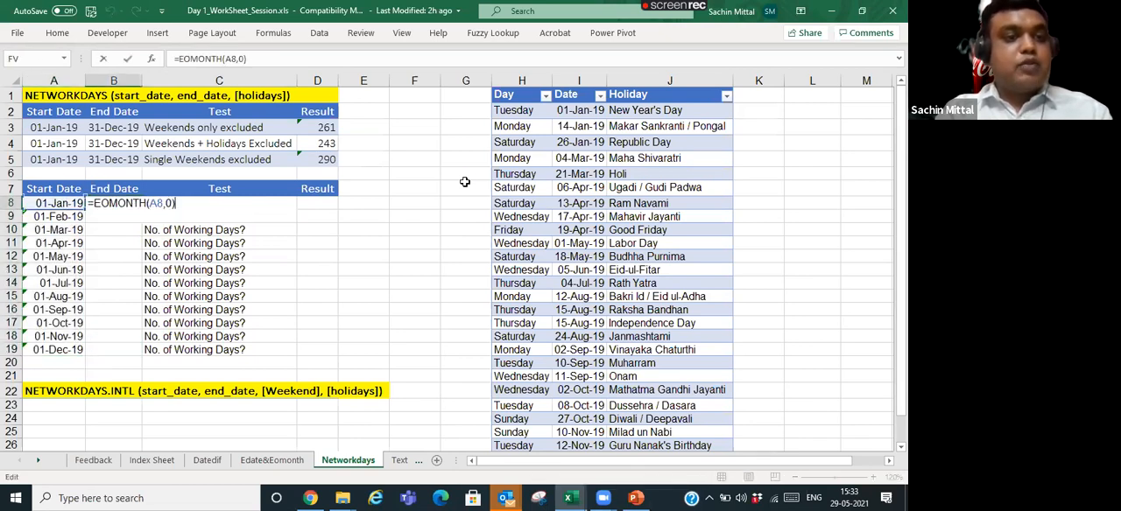
key(Return)
key(Left)
key(ctrl+Down)
key(Right)
key(ctrl+shift+Up)
key(ctrl+d)
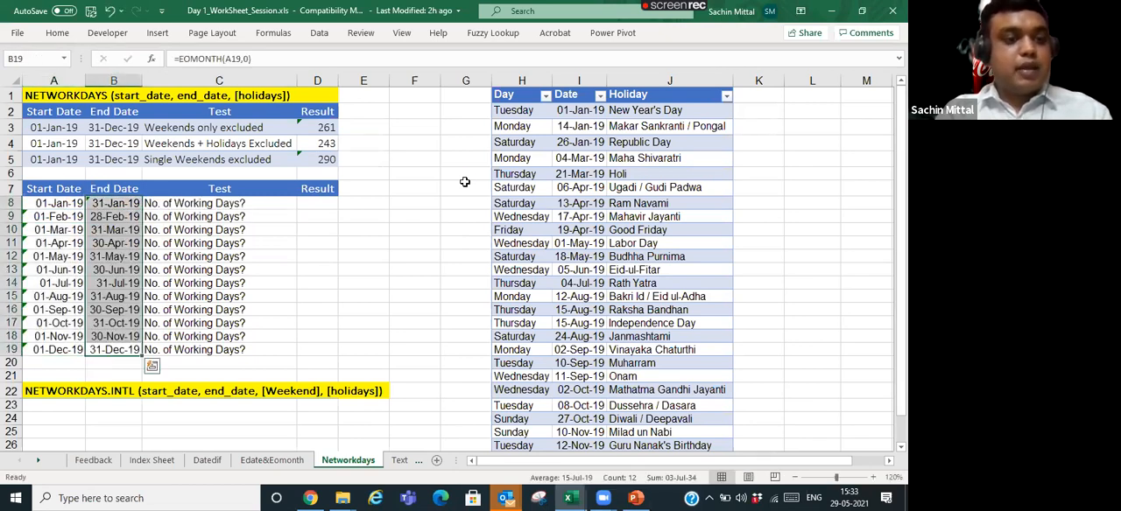
- Begin a NETWORKDAYS formula in D8 with A8 as the start date and B8 as the end date
key(Right)
key(ctrl+Up)
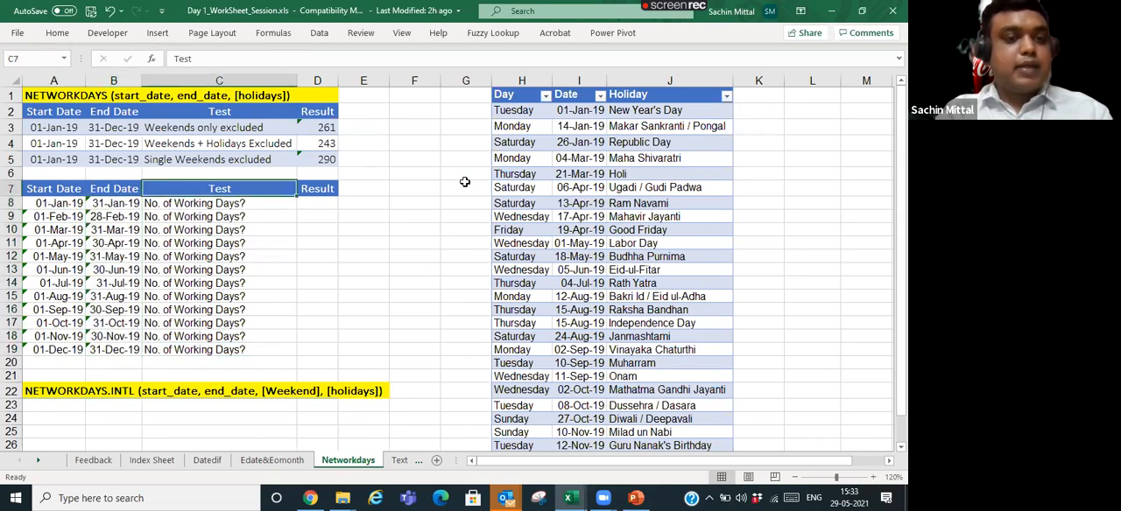
key(Right)
key(Down)
text(=netw)
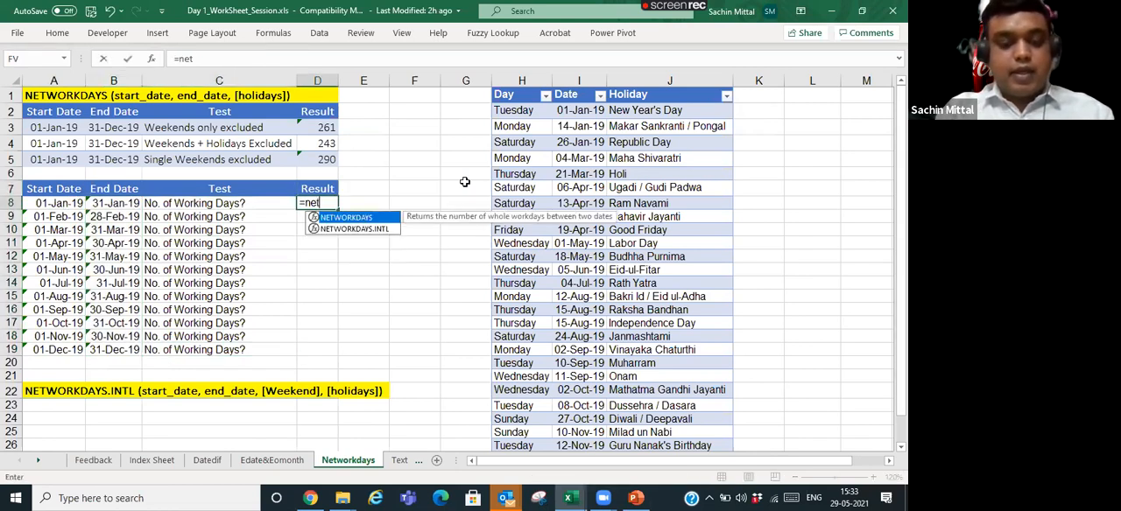
key(Tab)
key(Left)
key(Left)
key(Left)
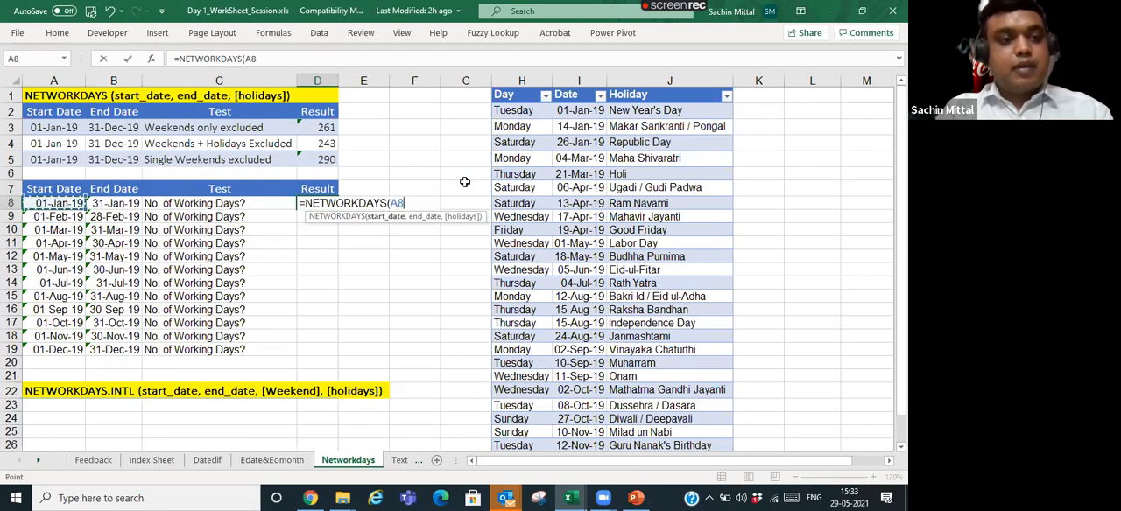
text(,)
key(Left)
key(Left)
text(,)
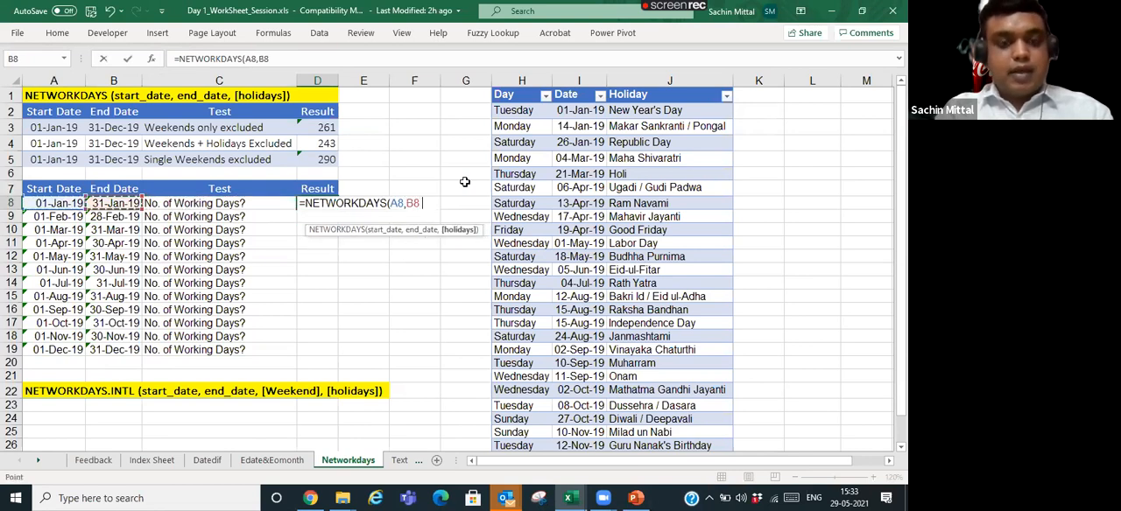
- Complete the D8 formula with the absolute holiday range $I$2:$I$28 as the holidays argument
click(585, 108)
key(ctrl+shift+Down)
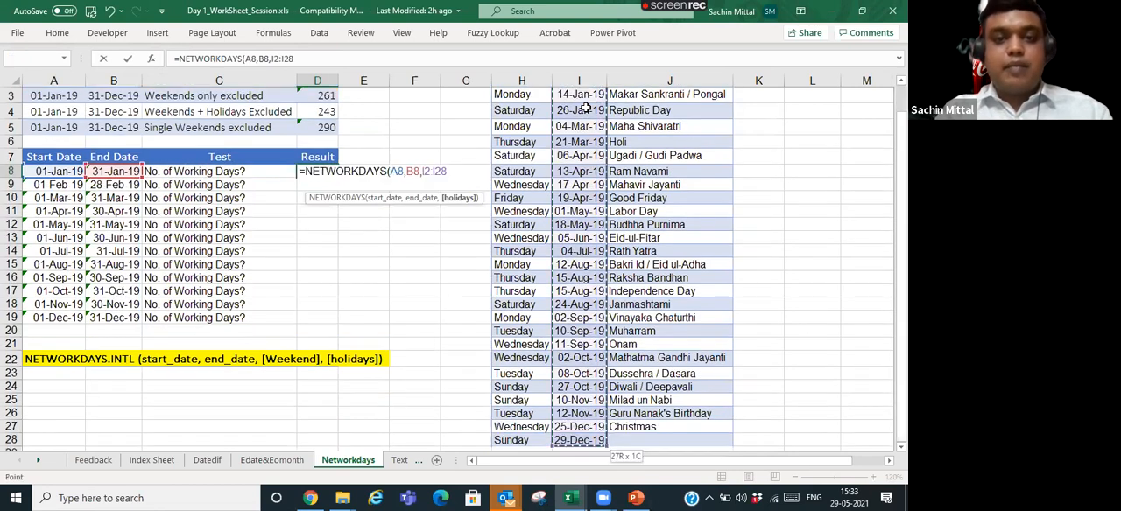
key(F4)
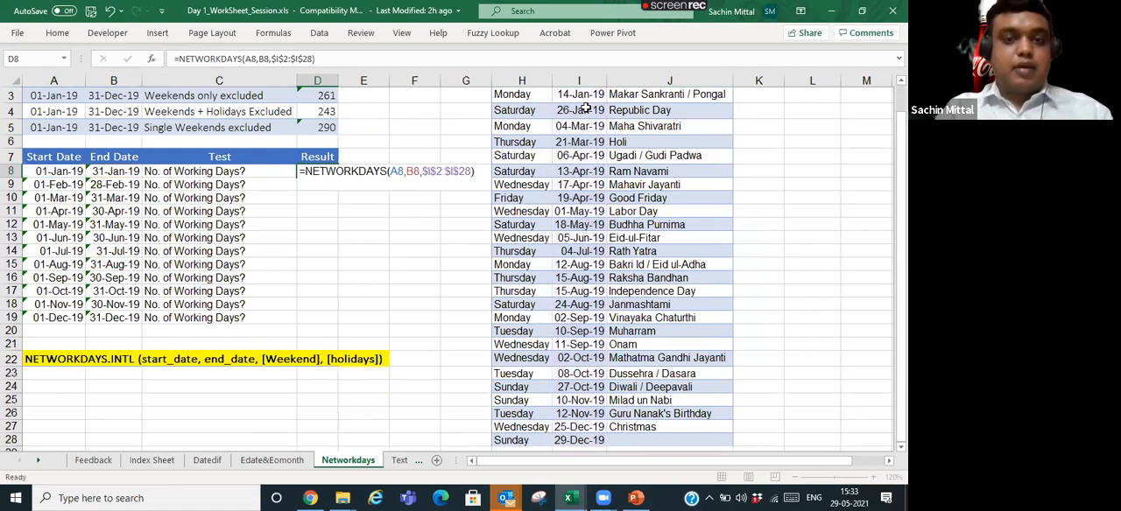
key(Return)
- Fill the NETWORKDAYS formula from D8 down through D19 for all the months
key(ctrl+Down)
key(Right)
key(ctrl+shift+Up)
key(ctrl+d)
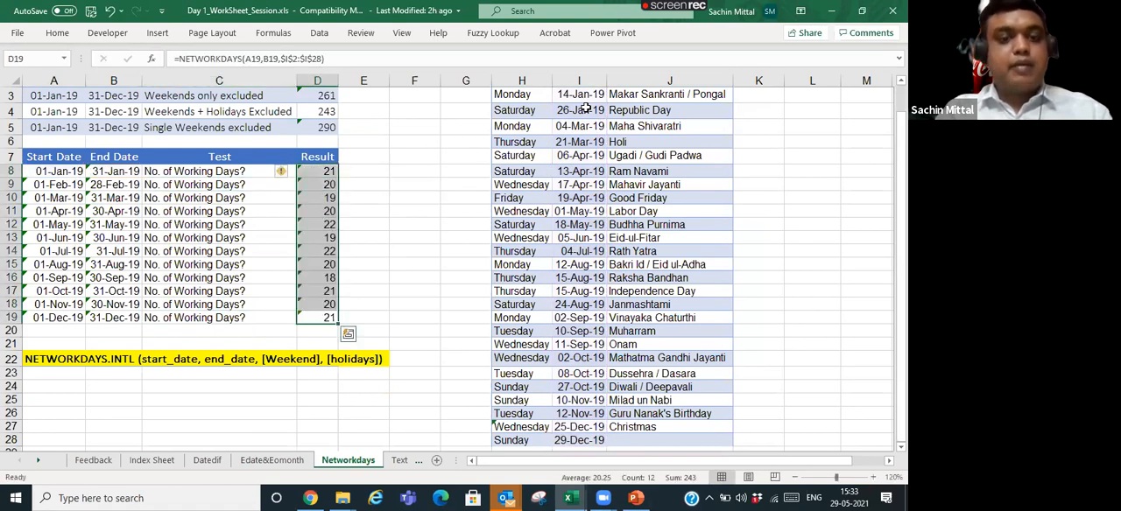
- Review the monthly working-day results in D8:D19 against the start dates and the formula in D8
key(Up)
key(Up)
key(Up)
key(Up)
key(Up)
key(Up)
key(Up)
key(Up)
key(Up)
key(Up)
key(Up)
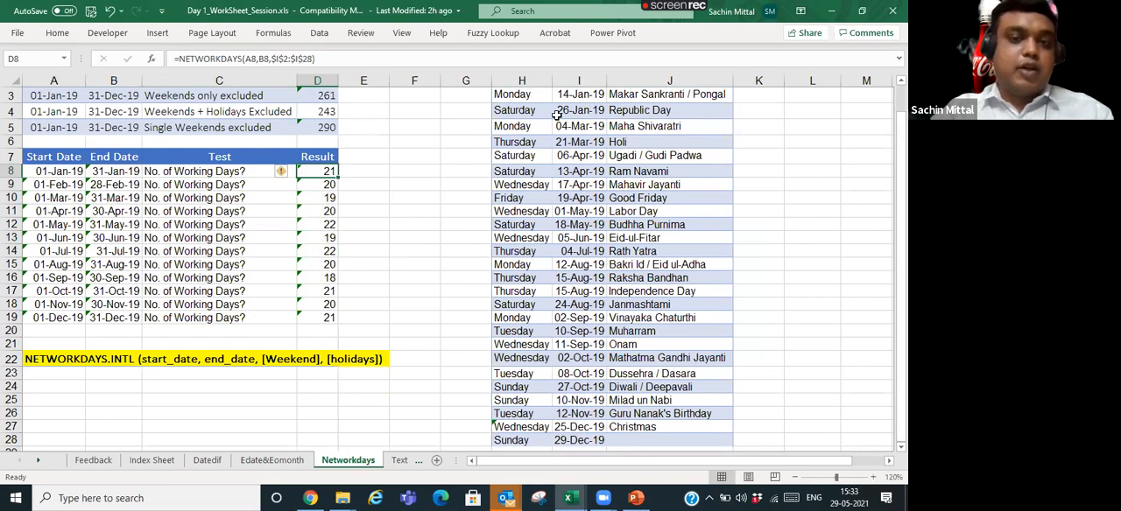
scroll(405, 215, up, 1)
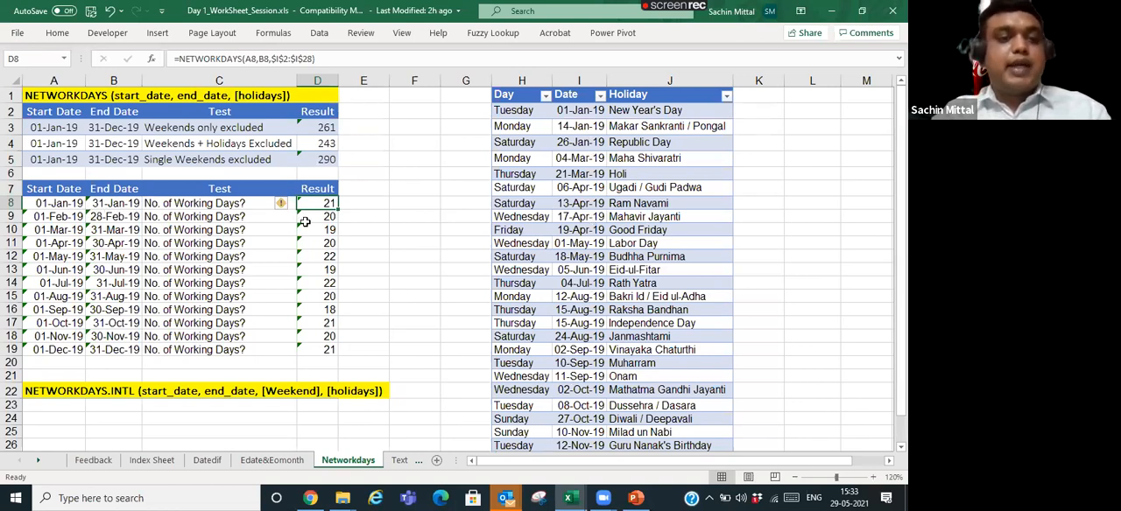
click(42, 227)
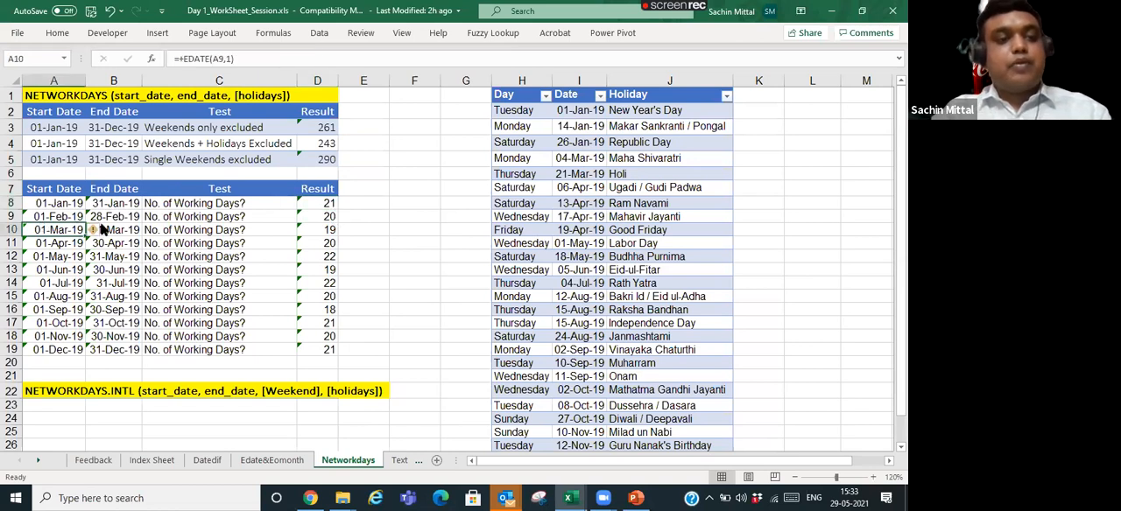
drag(329, 203, 328, 351)
click(320, 213)
click(322, 203)
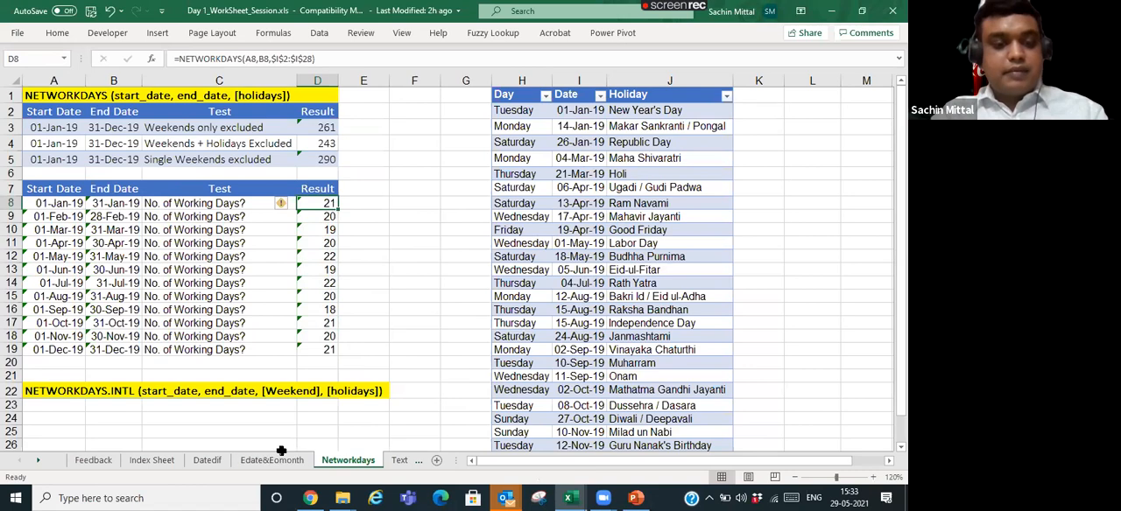
scroll(287, 408, down, 1)
scroll(285, 409, up, 1)
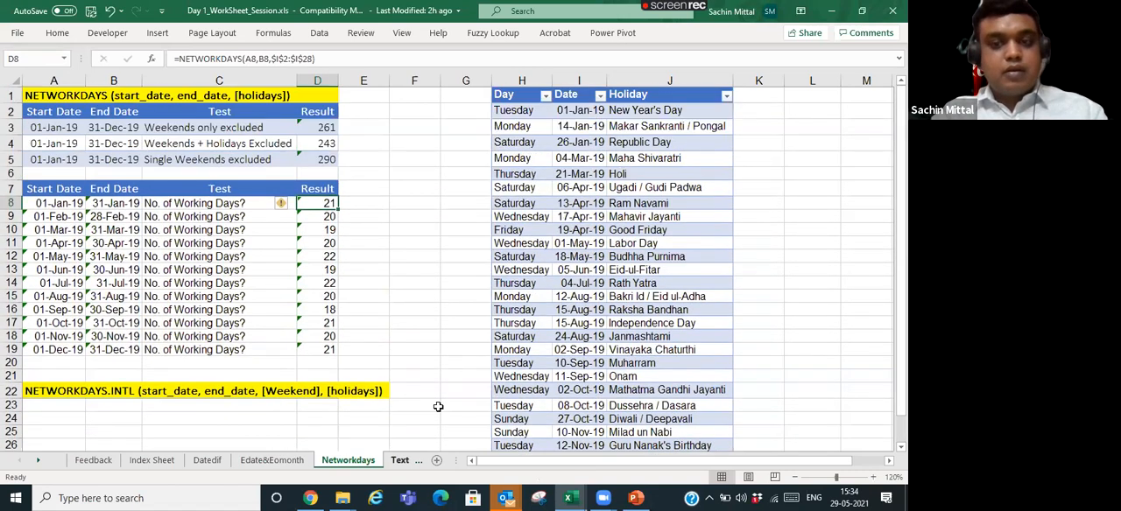
- Examine the date and currency format tests on the Text sheet, and return to the Networkdays sheet
key(ctrl+Page_Down)
scroll(313, 233, down, 1)
scroll(289, 193, up, 1)
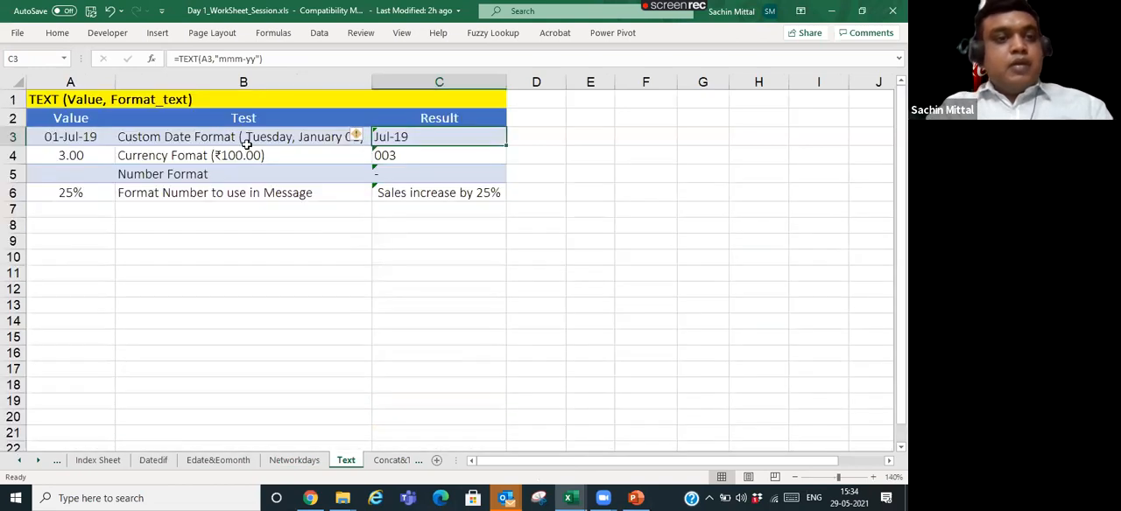
click(248, 142)
click(110, 155)
click(138, 141)
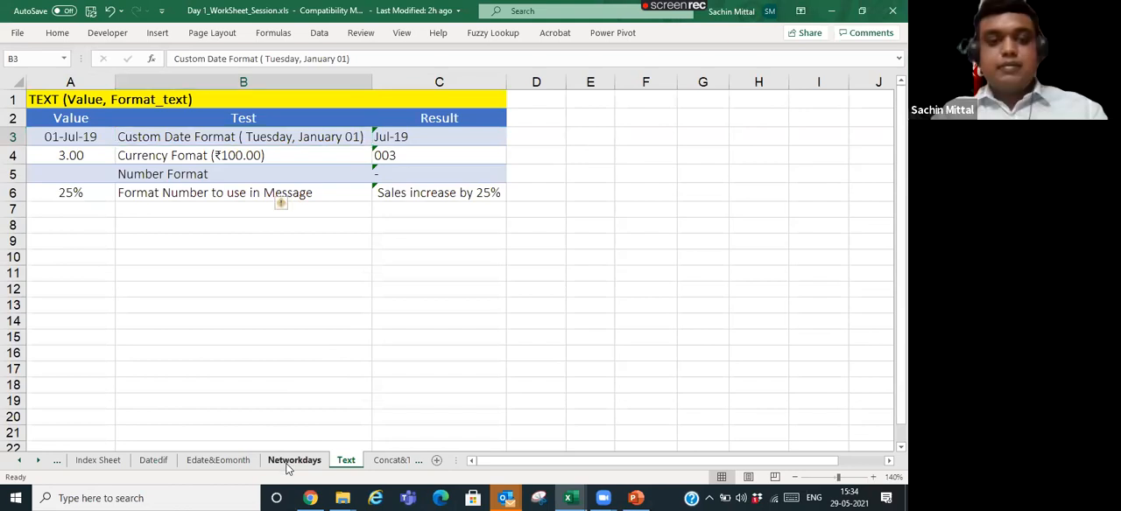
click(289, 460)
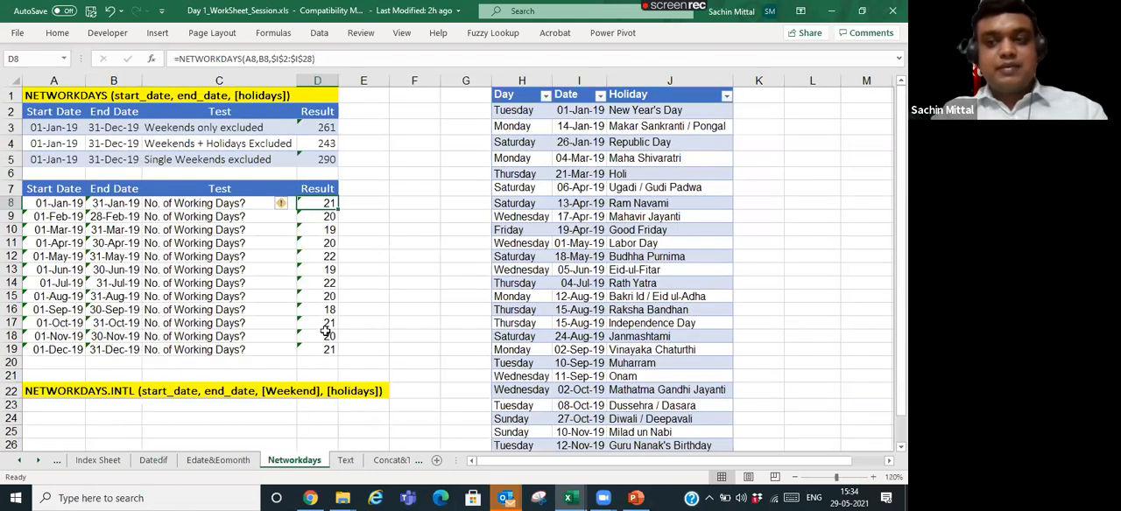
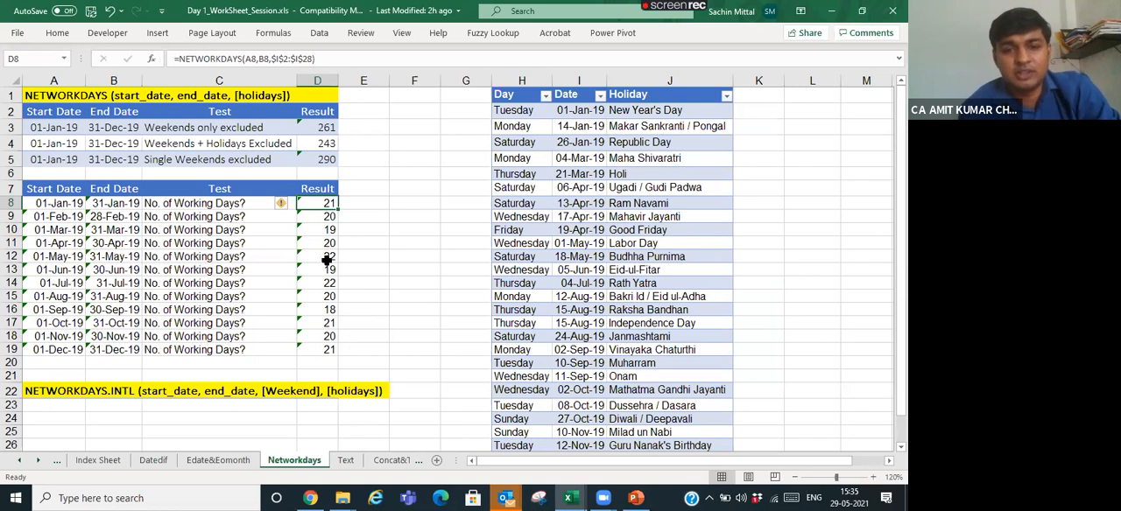
- Review the monthly working-day results in D8:D19 on the Networkdays sheet, and open the Text sheet
click(346, 214)
drag(324, 206, 324, 349)
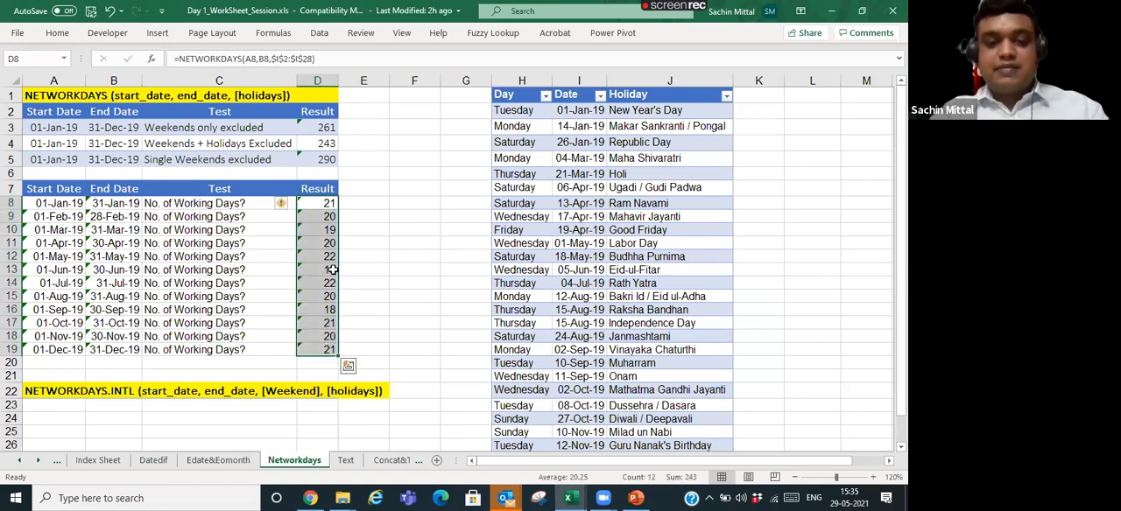
click(264, 233)
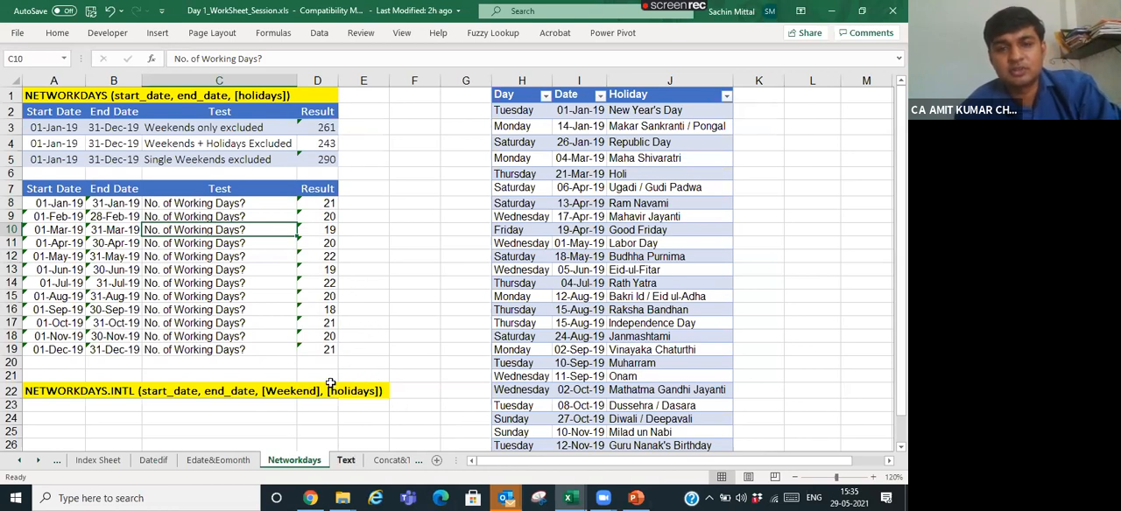
key(ctrl+Page_Down)
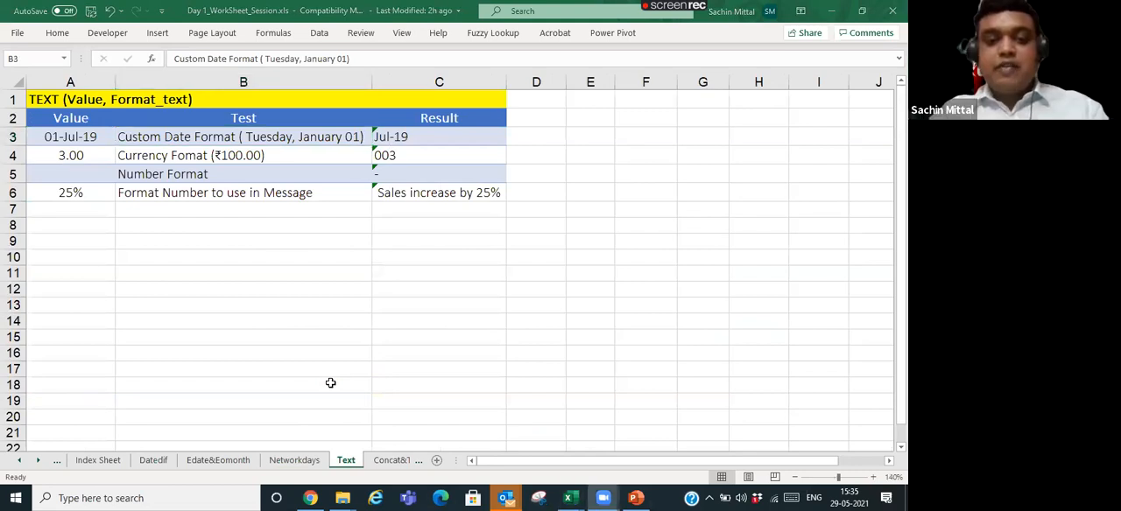
click(294, 460)
key(ctrl+Page_Down)
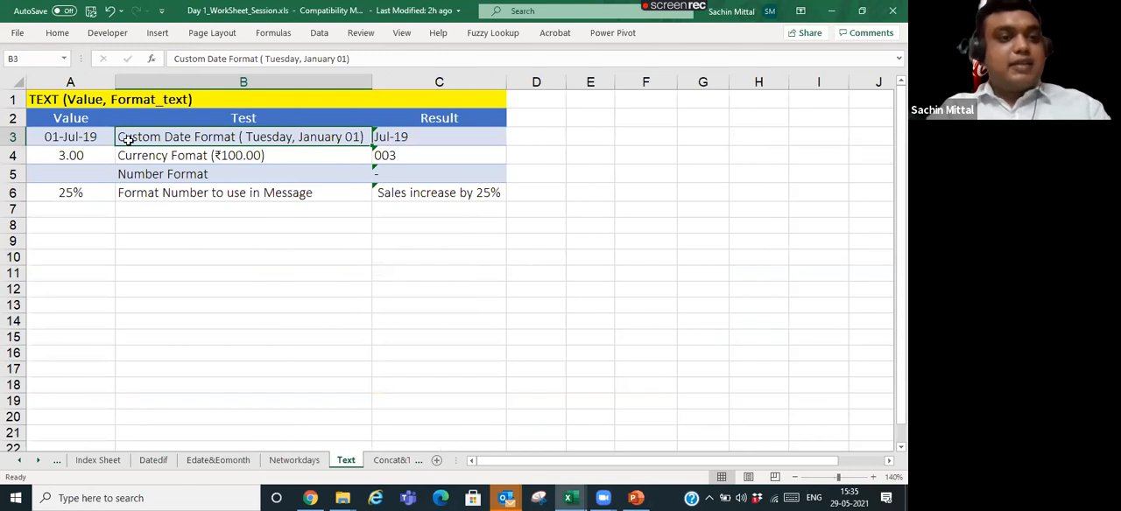
- Examine the date value in A3, the date and currency format tests, and the existing TEXT formula in C3
click(76, 138)
click(215, 142)
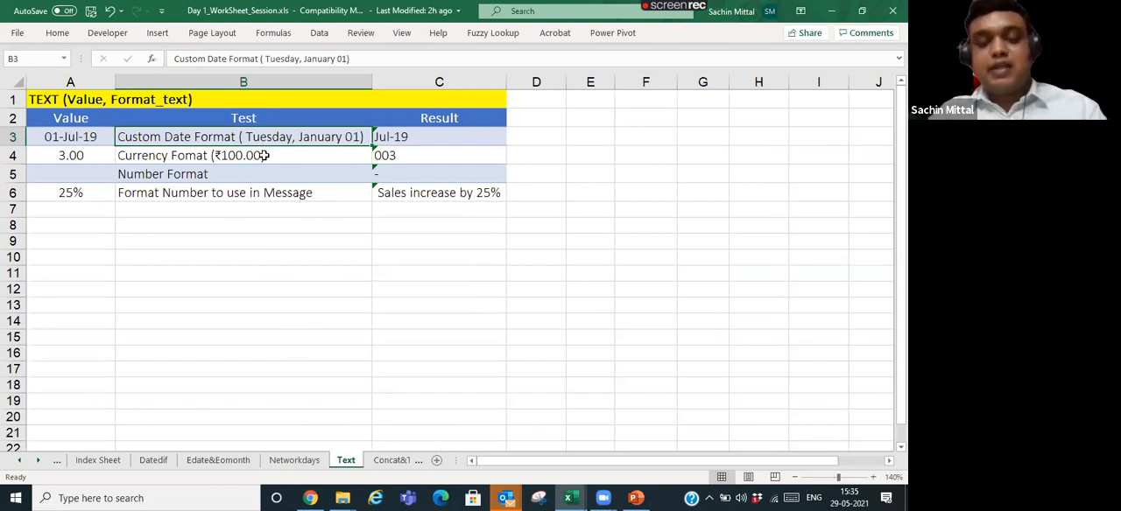
click(83, 138)
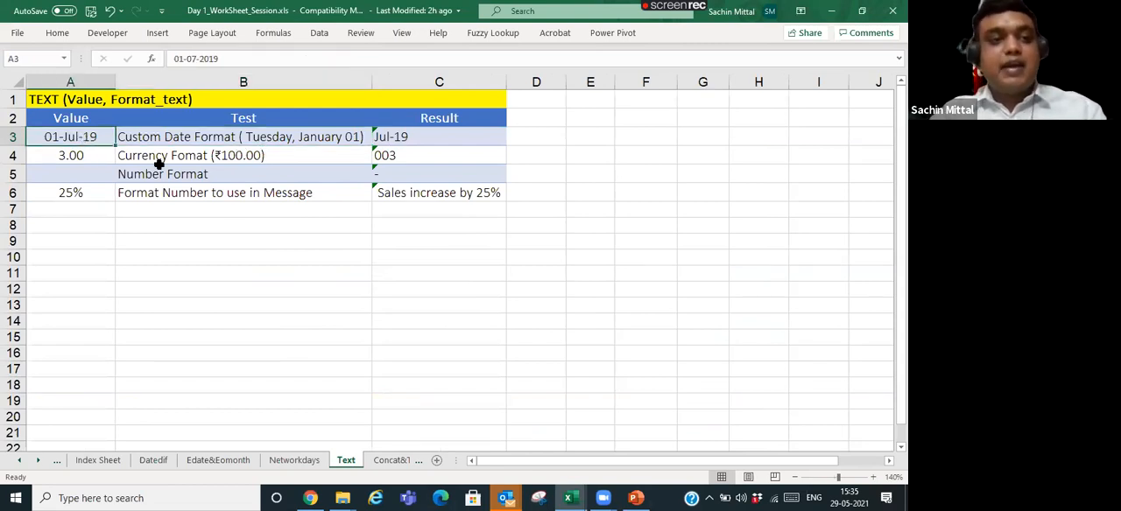
click(239, 156)
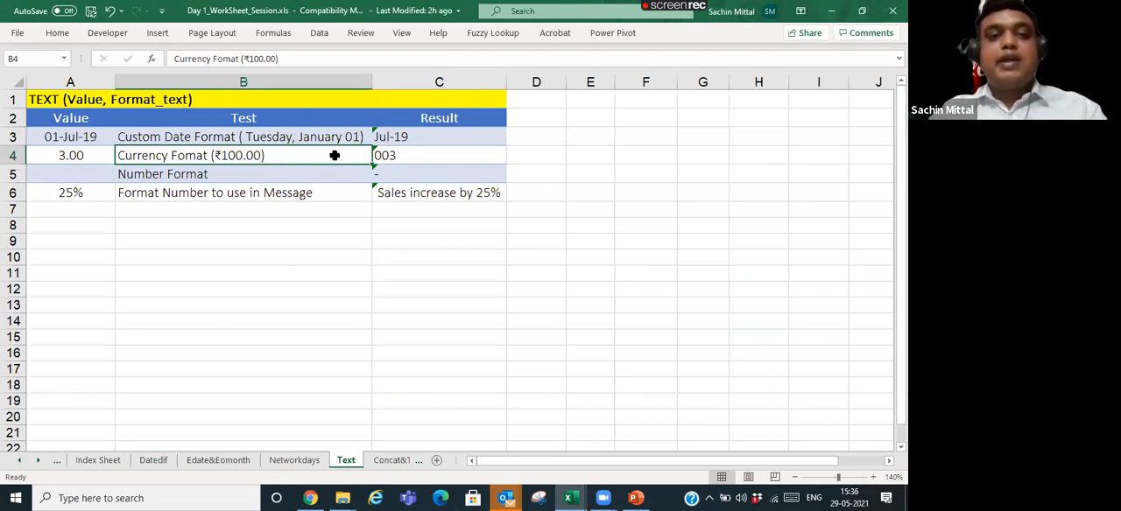
click(414, 143)
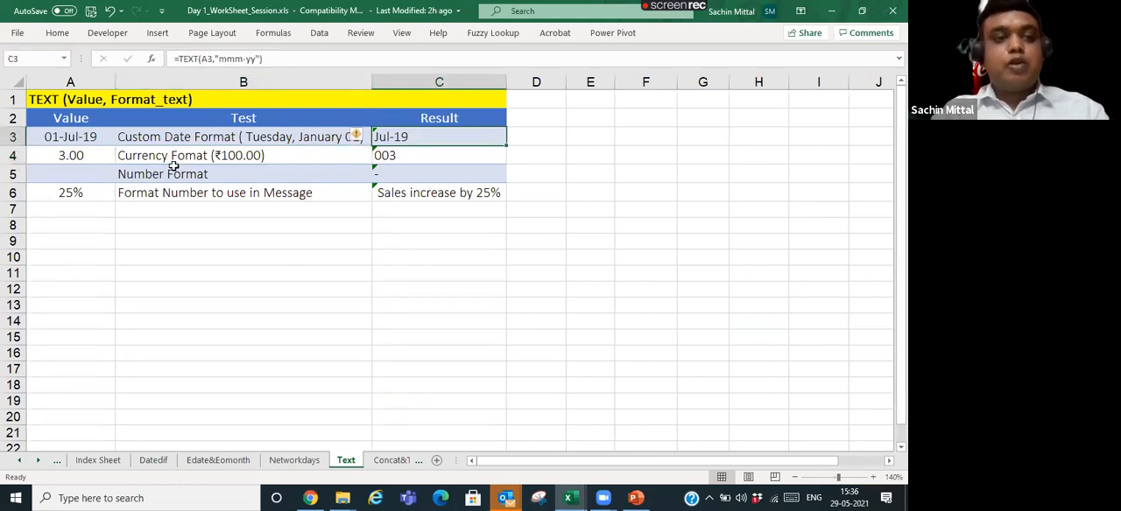
key(F2)
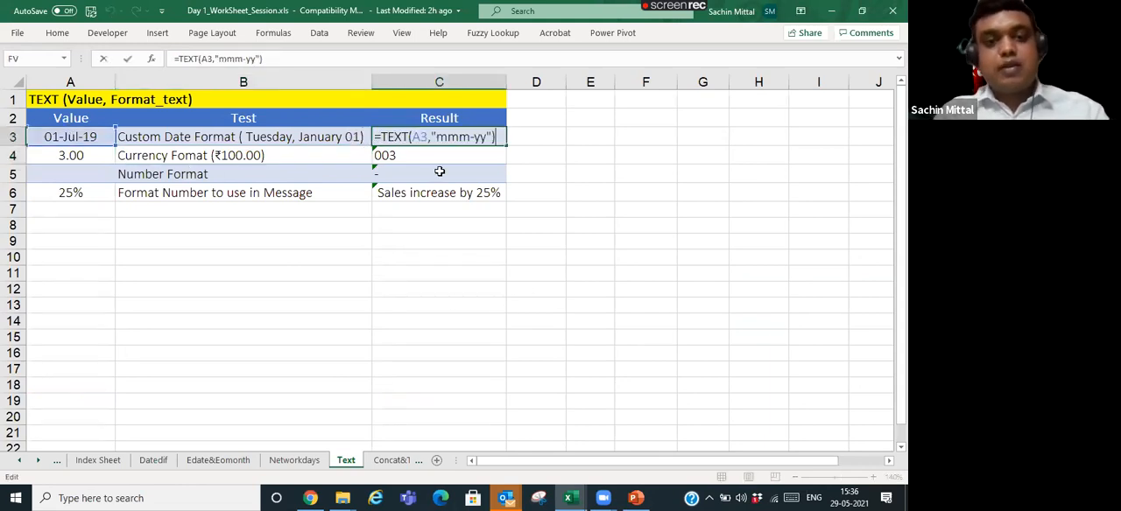
key(Escape)
- Start a new TEXT formula in C3 with the date in A3 as its value argument
text(+)
text(text)
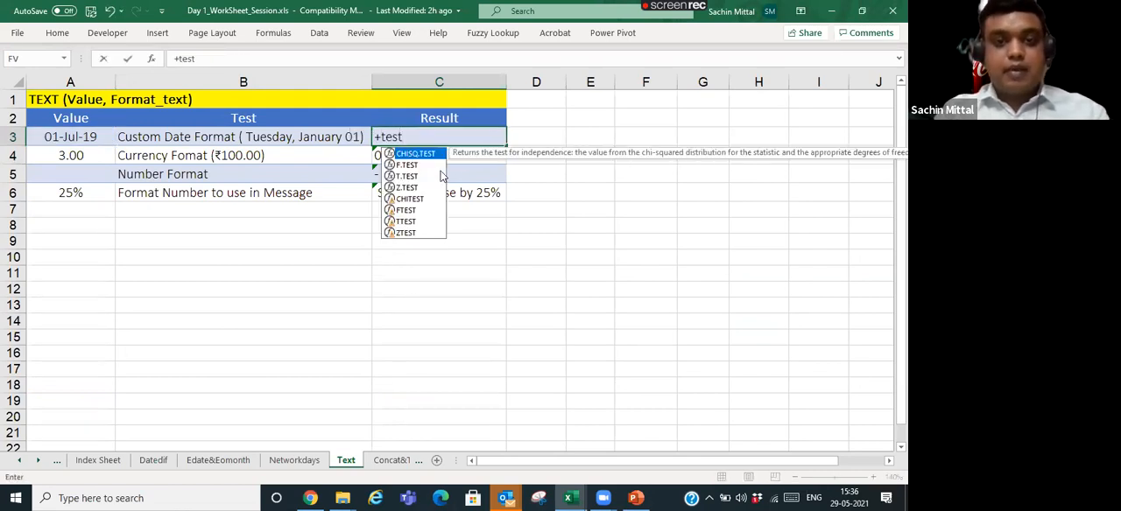
key(Tab)
key(Left)
key(Left)
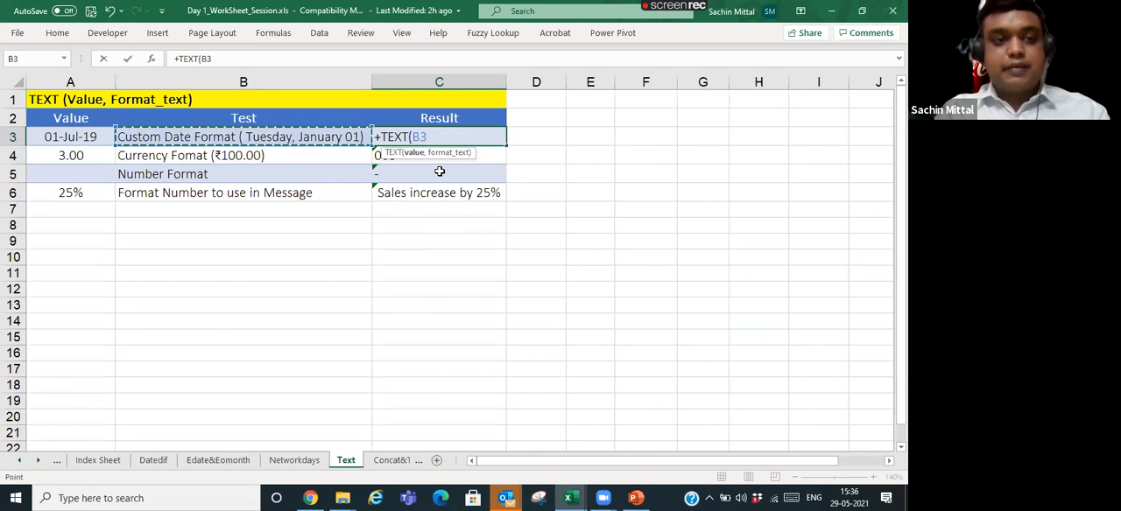
- Complete the C3 formula with the format text "dd.mm.yyyy"
text(,")
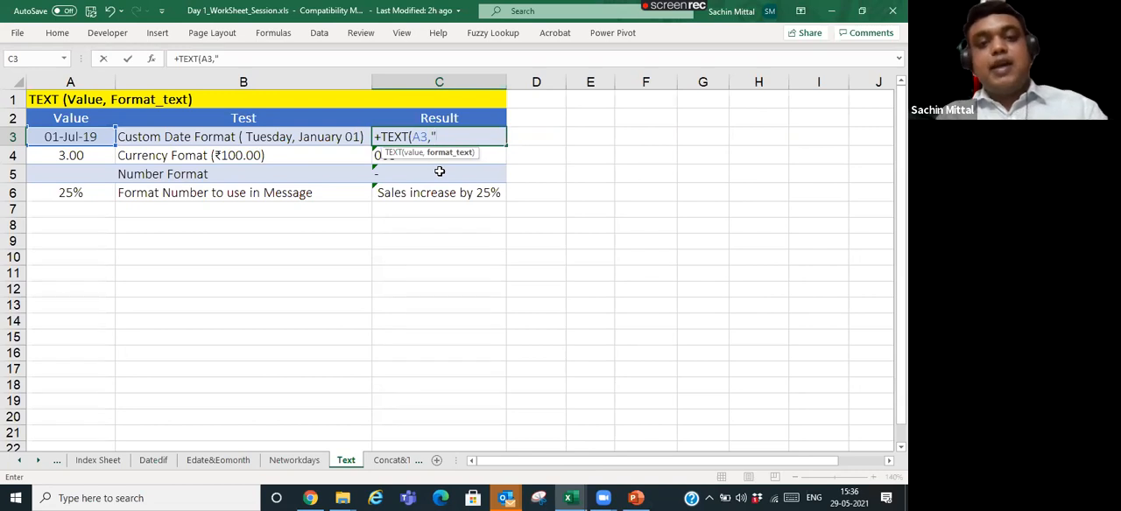
text(dd.mm.yy)
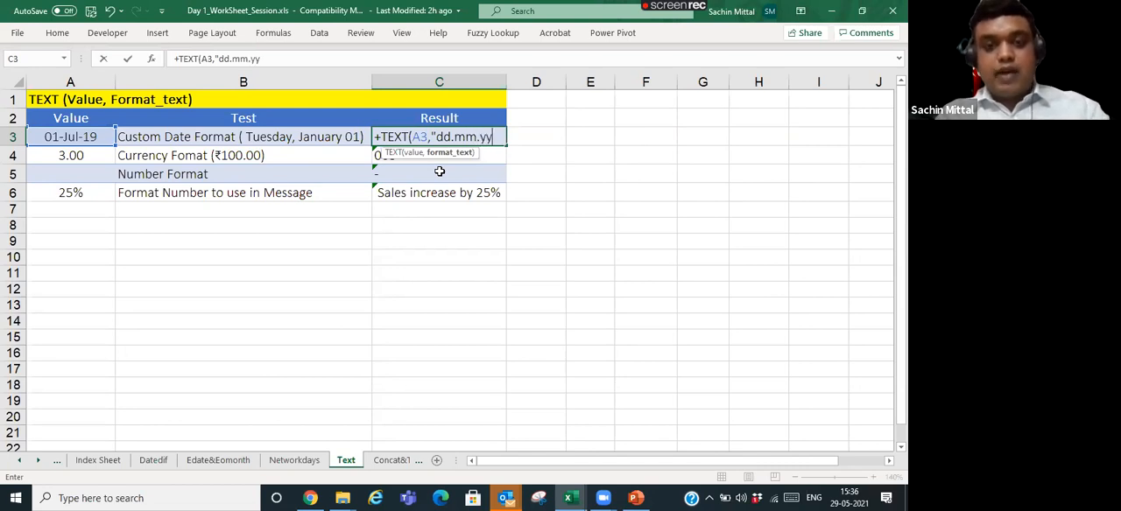
text(yy"))
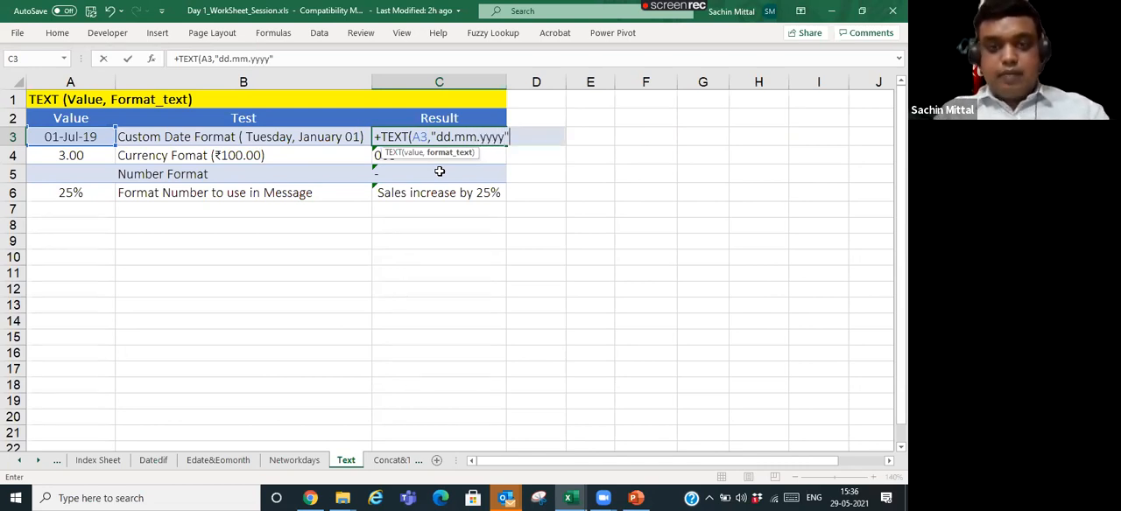
key(Return)
key(Up)
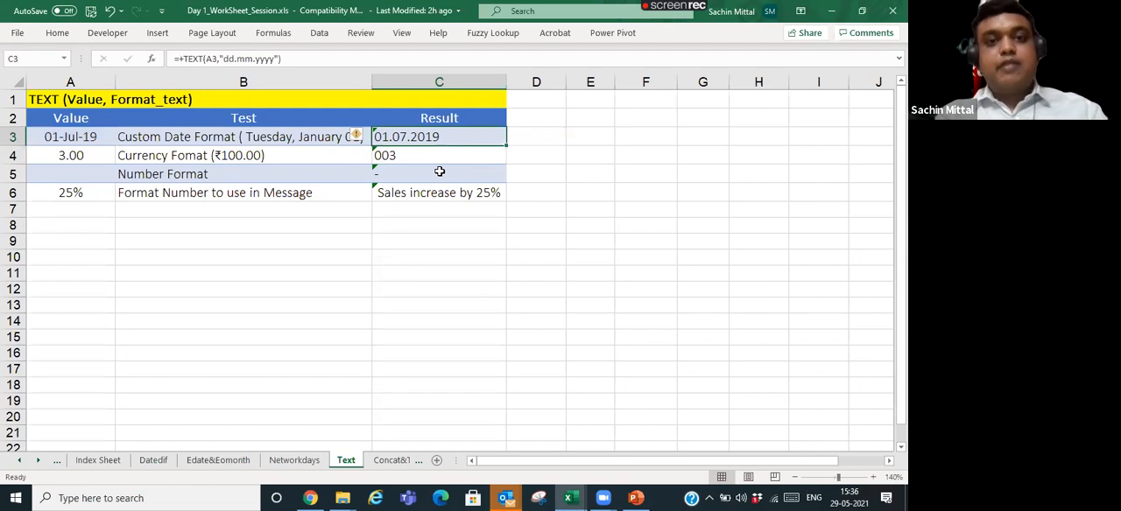
- Change the format text in the C3 formula to "dd.mmm.yyyy"
key(F2)
key(Left)
key(Left)
key(Left)
key(Left)
key(Left)
key(Left)
key(Left)
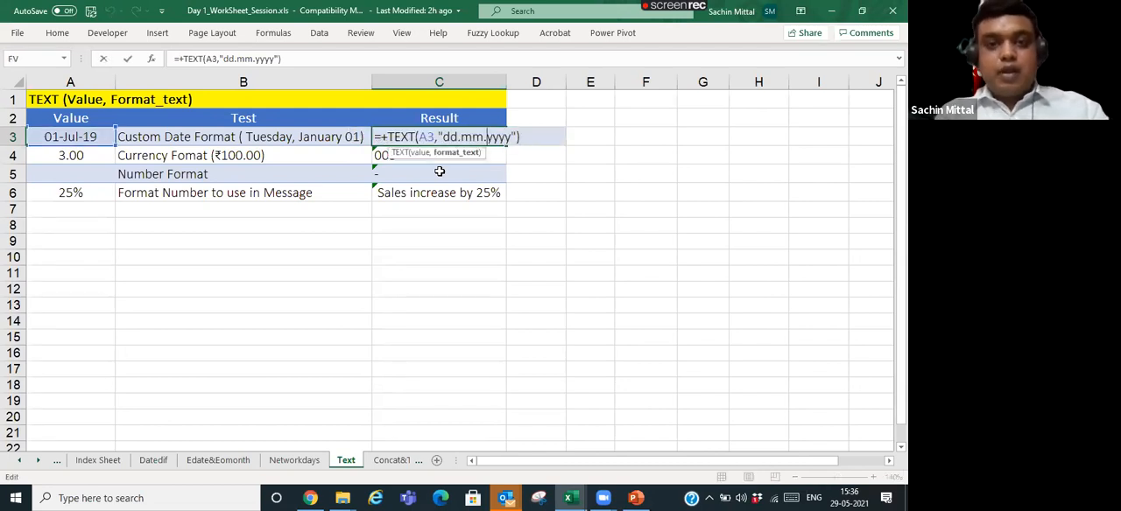
text(m)
key(Return)
key(Up)
- Change the format text in the C3 formula to "dd mmmm yy", with spaces as separators and the full month name
key(F2)
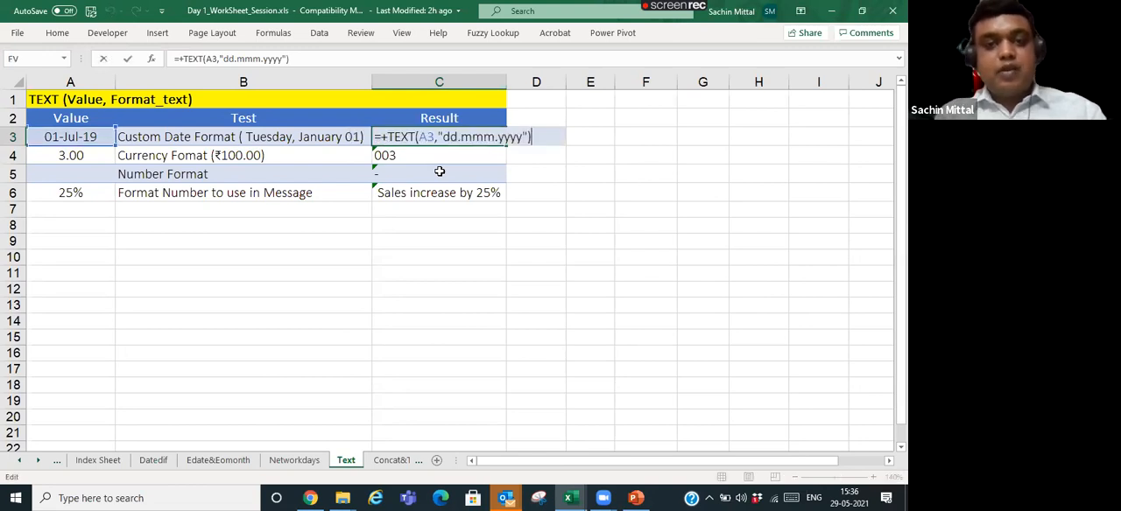
key(Left)
key(Left)
key(Left)
key(Left)
key(Left)
key(Left)
key(Left)
key(Left)
key(Left)
key(Left)
key(Left)
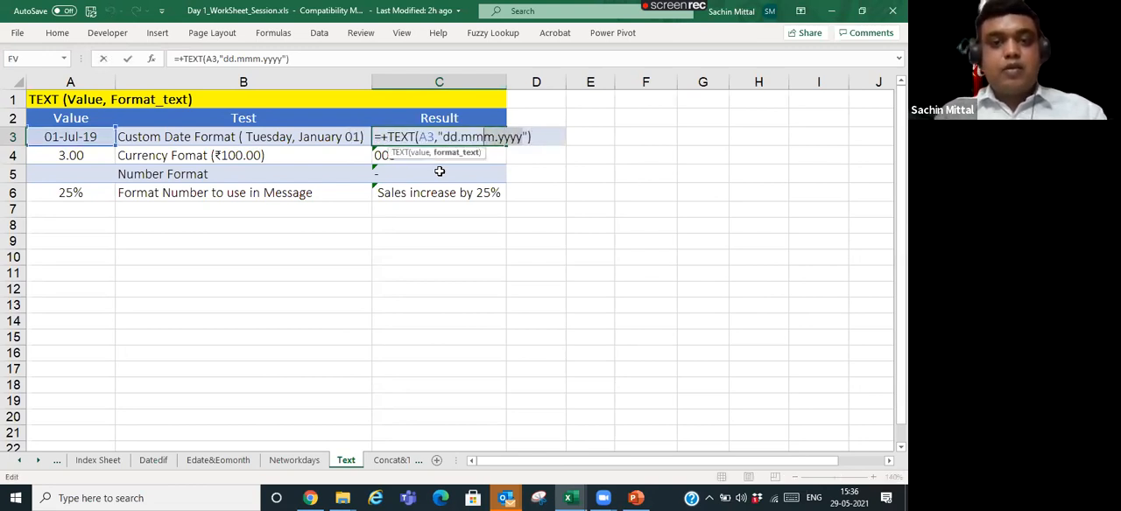
key(BackSpace)
text(mmm)
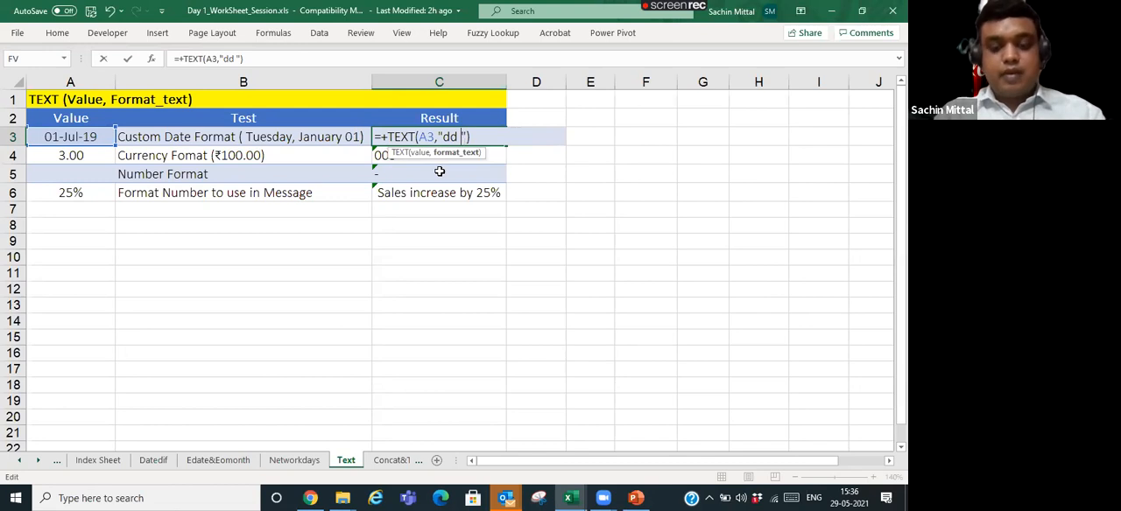
text(m )
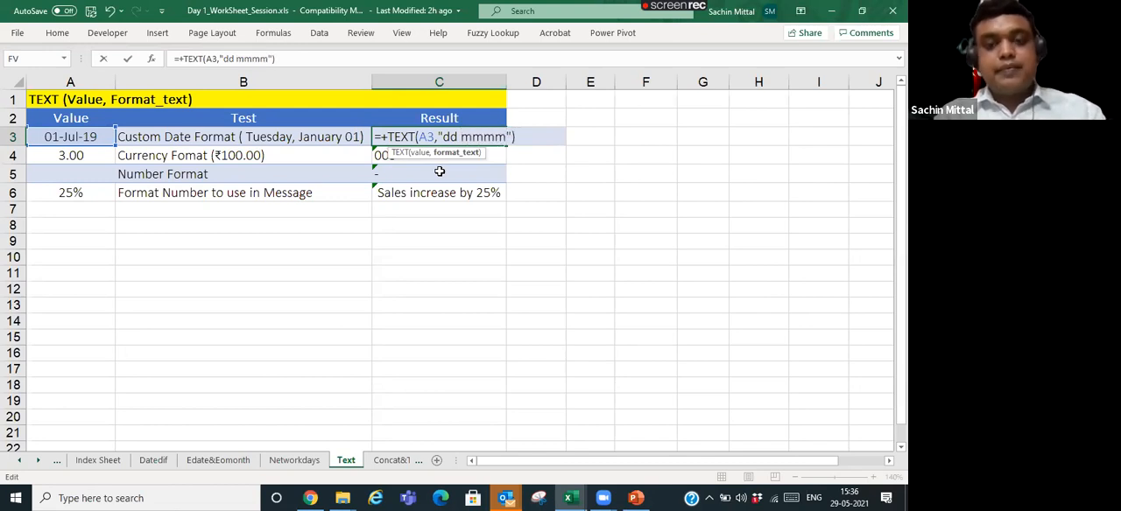
text(yy)
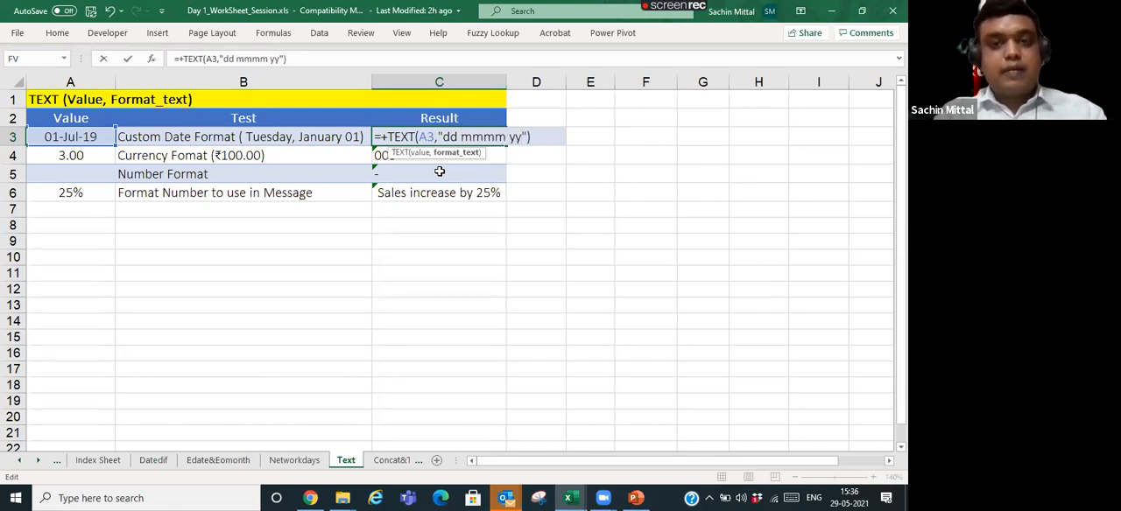
key(Return)
key(Up)
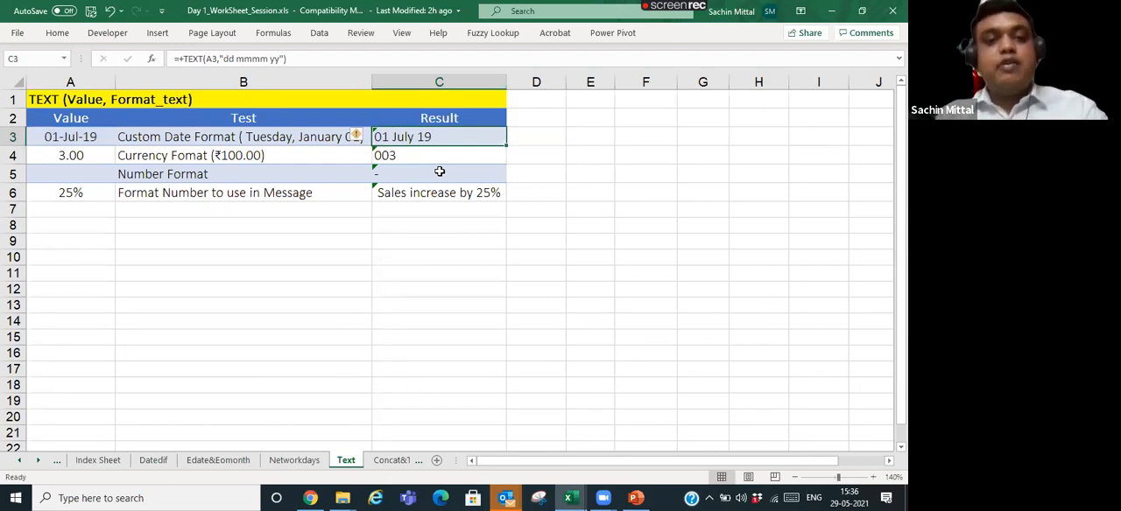
- Change the date in A3 to 01-08-2019
key(Left)
key(Left)
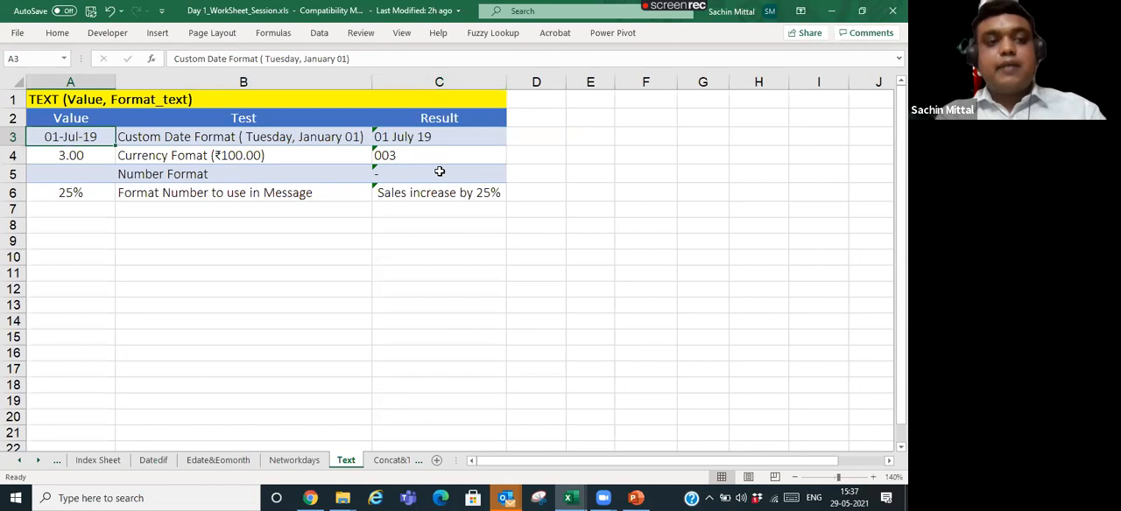
key(F2)
key(Left)
key(Left)
key(Left)
key(Left)
key(Left)
key(BackSpace)
text(8)
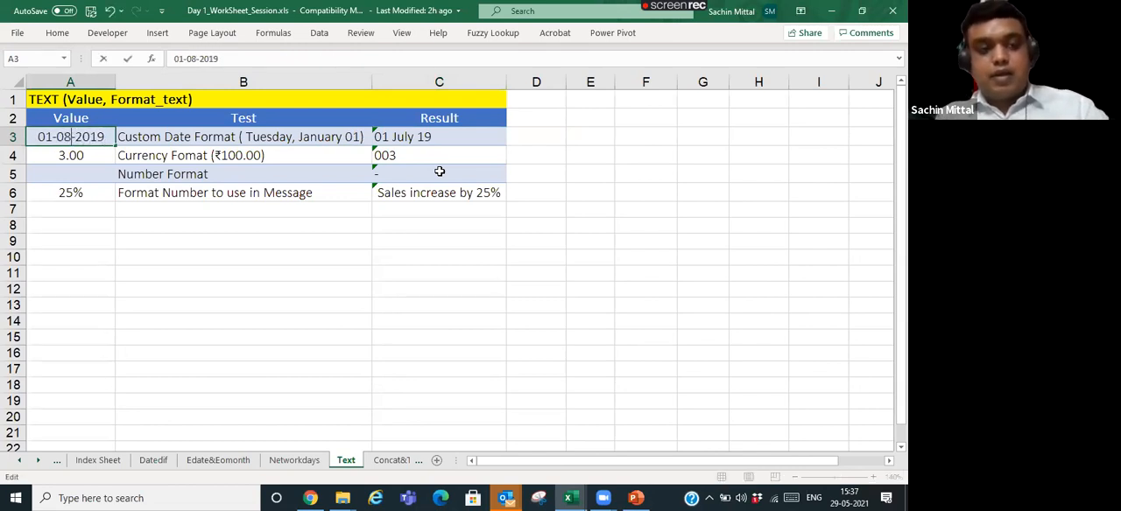
key(Return)
- Reorder the format text in the C3 formula to "mmmm dd yy" so the month comes before the day
key(Up)
key(Right)
key(Right)
key(F2)
key(Left)
key(Left)
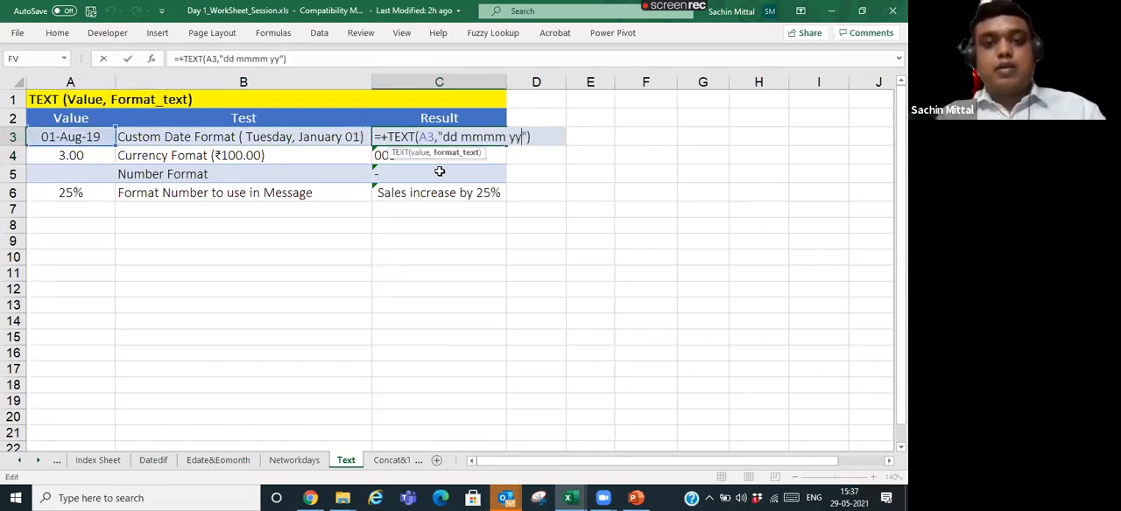
key(Left)
key(Left)
key(Left)
key(Left)
key(Left)
key(Left)
key(Left)
key(BackSpace)
key(BackSpace)
key(BackSpace)
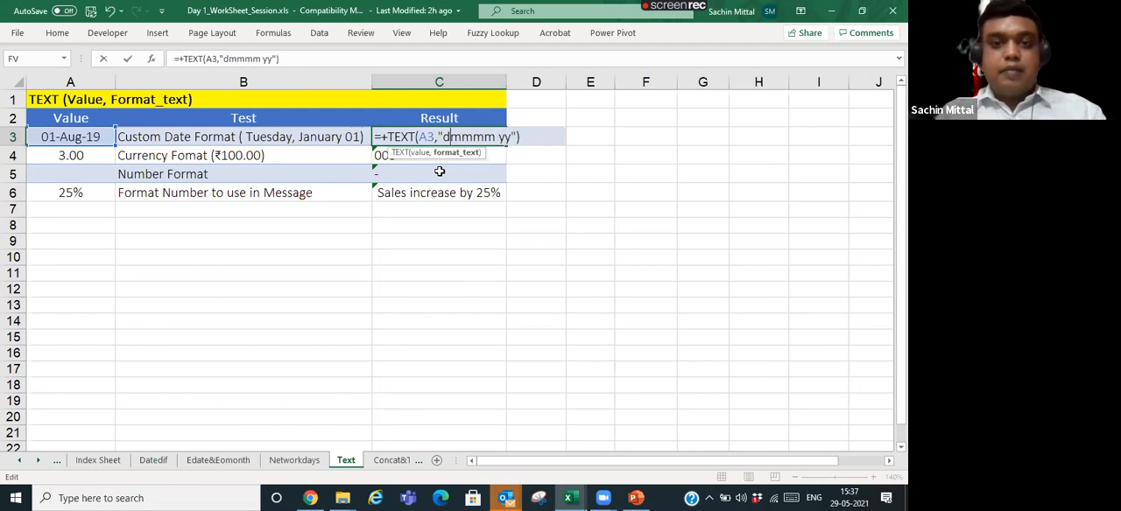
key(Right)
key(Right)
key(Right)
key(Right)
key(Right)
text(dd)
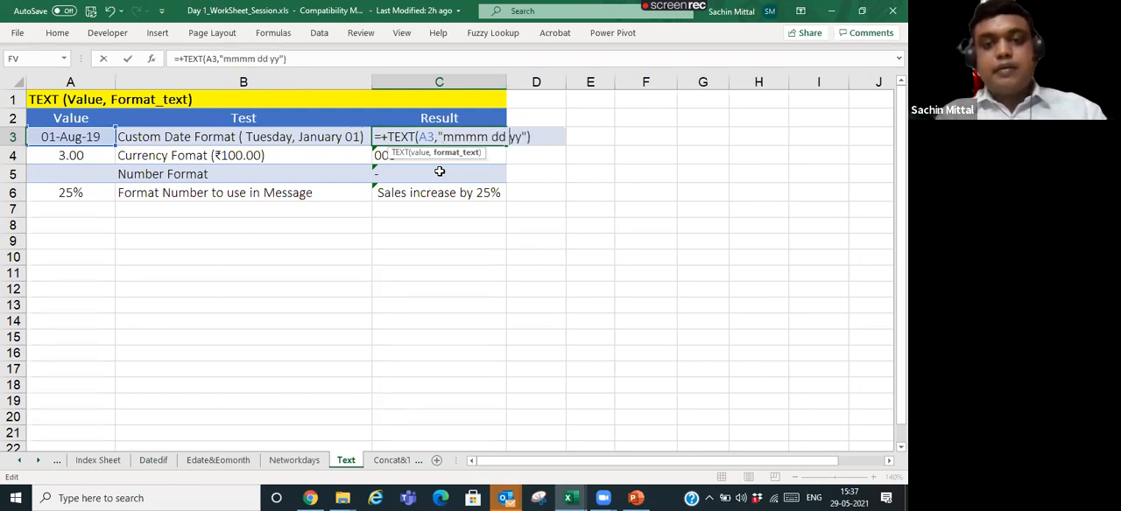
key(Return)
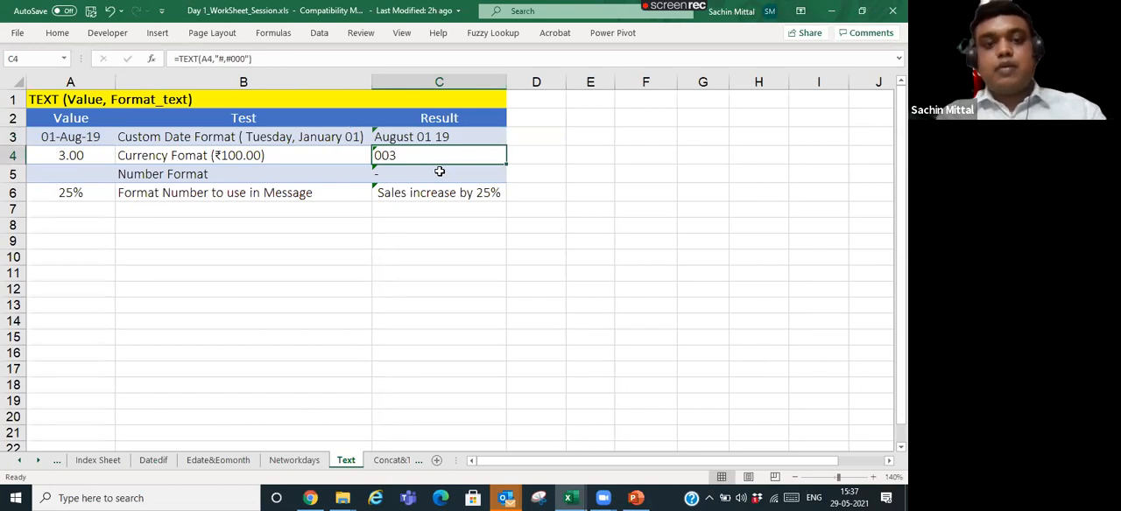
- Extend the year in the C3 formula to four digits, making the format text "mmmm dd yyyy"
key(Up)
key(F2)
key(Left)
key(Left)
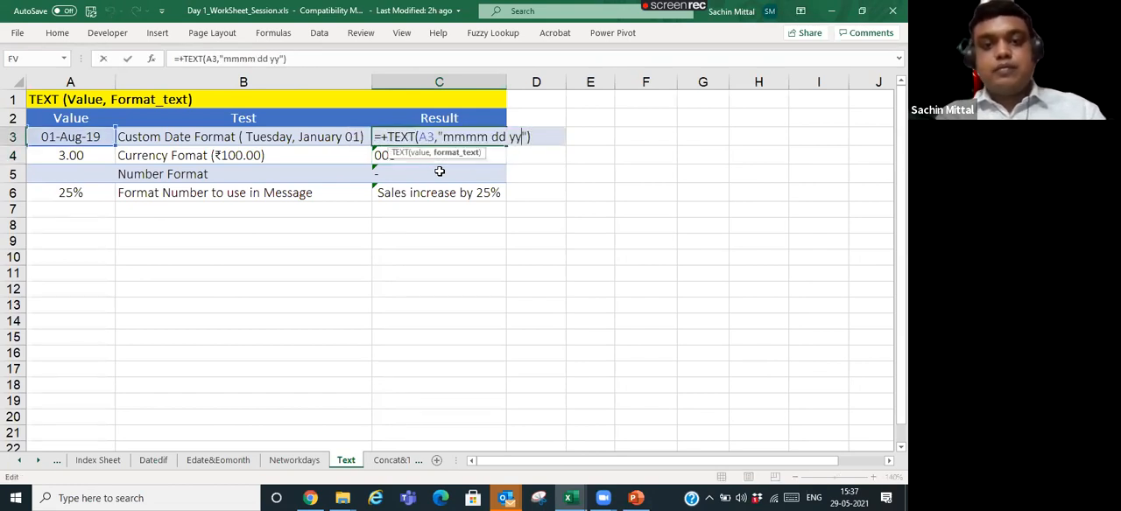
text(yy)
key(Return)
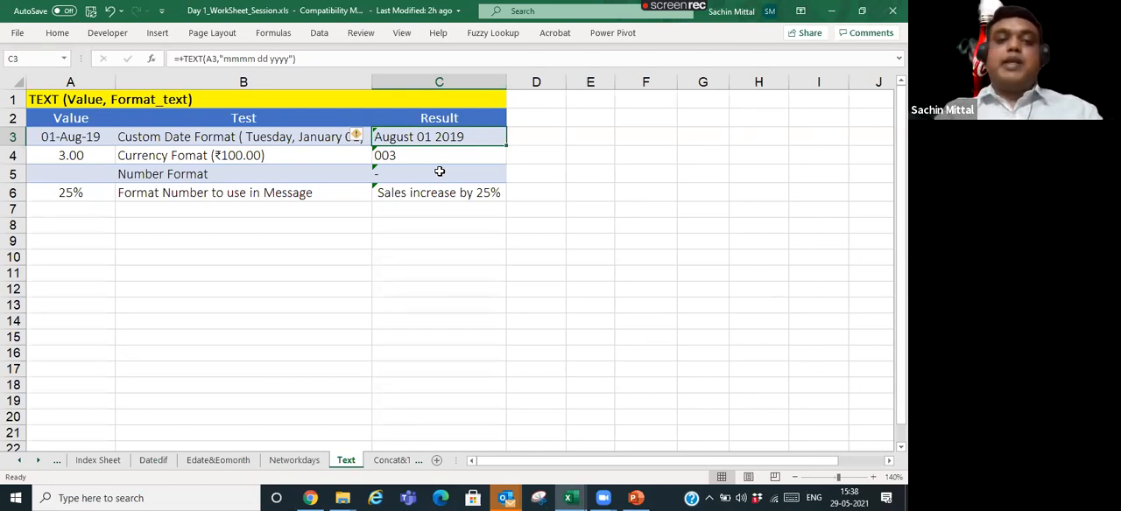
- Leave the C3 formula as it is and enter the format code dd in E2
key(F2)
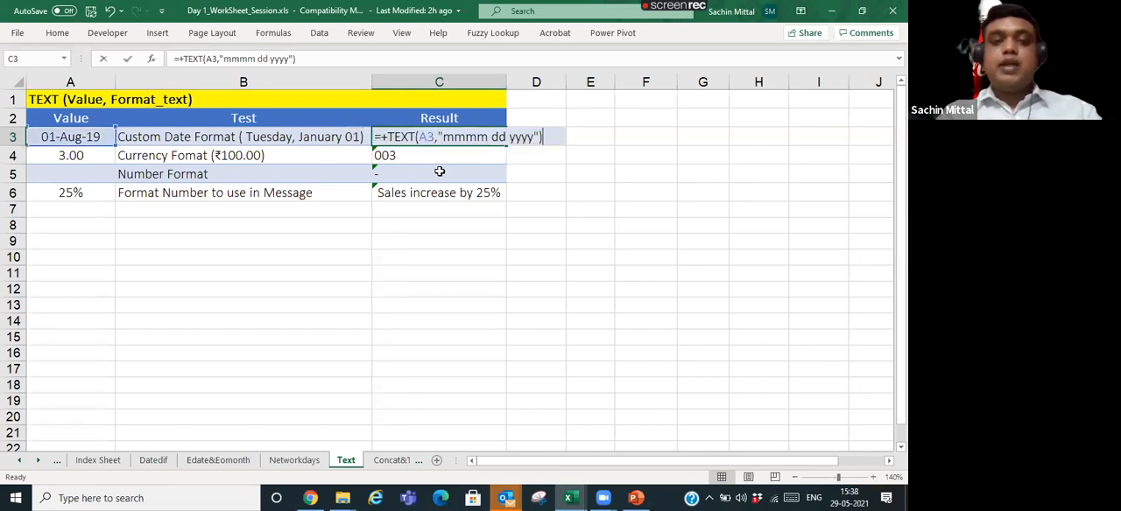
key(Tab)
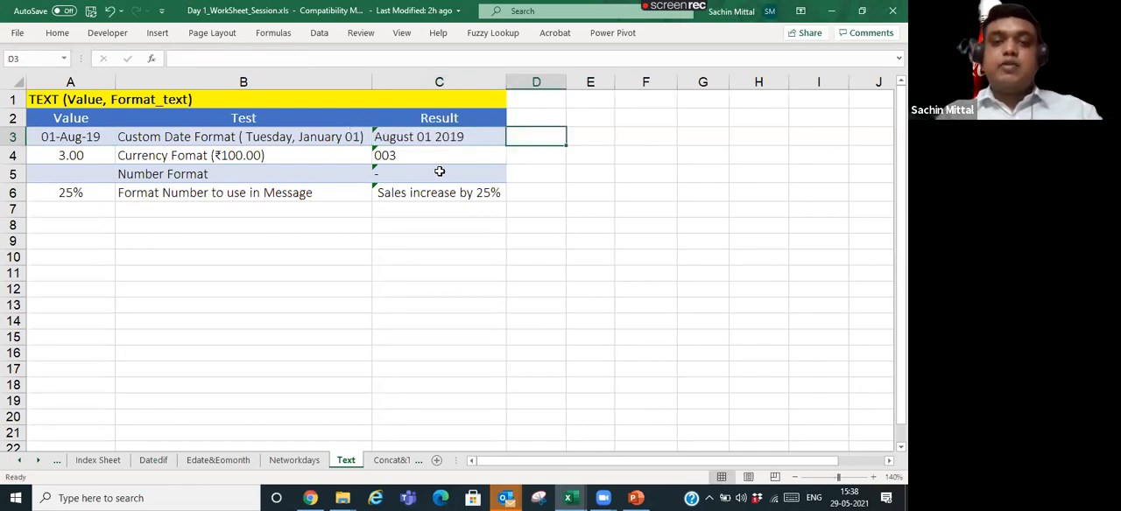
key(Up)
key(Right)
text(dd)
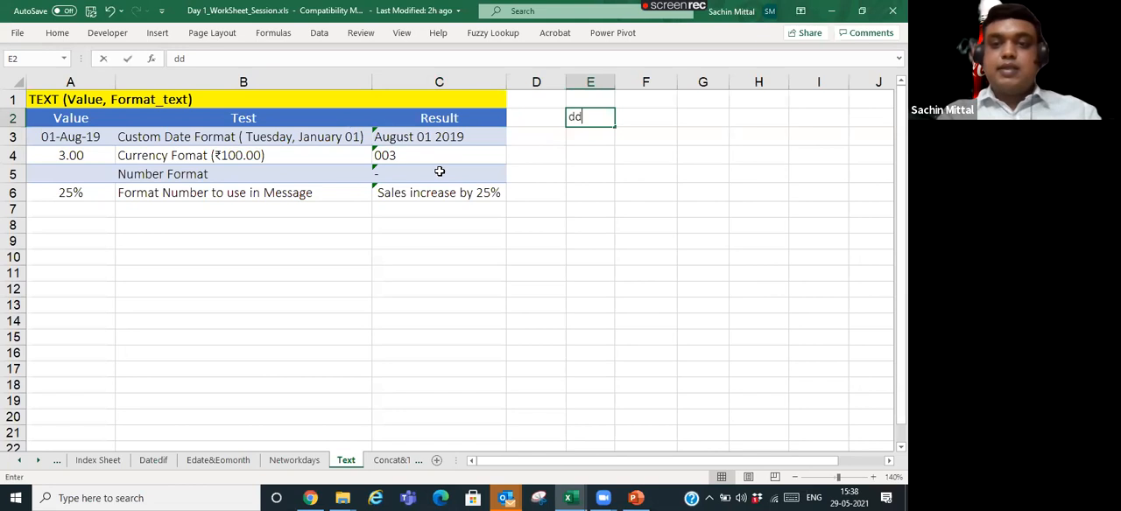
key(Return)
key(Up)
key(Right)
key(Down)
key(Left)
key(Up)
key(Right)
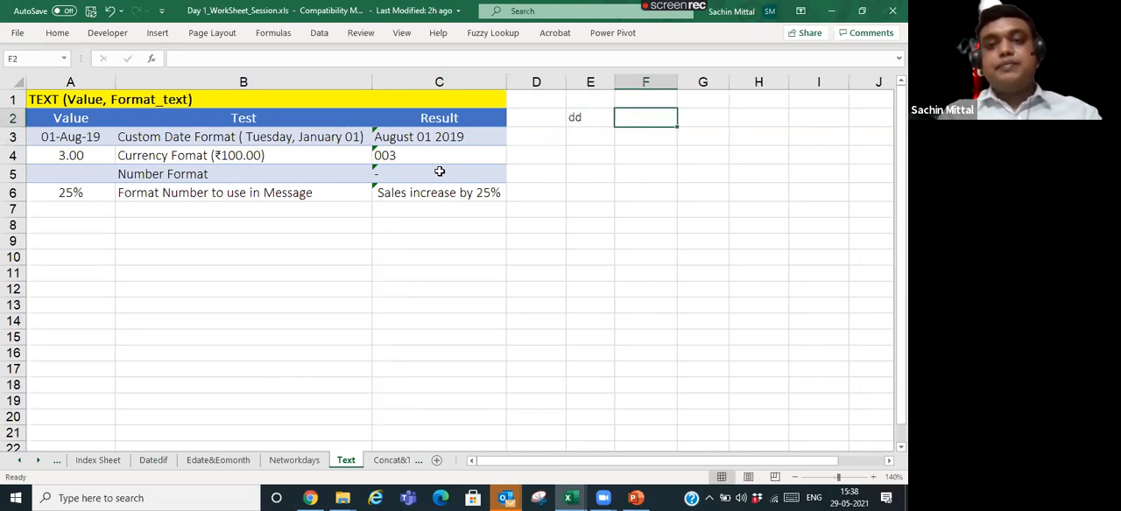
key(Left)
- Shorten the day code in the C3 formula to a single d, making the format text "mmmm d yyyy"
key(Left)
key(Down)
key(Left)
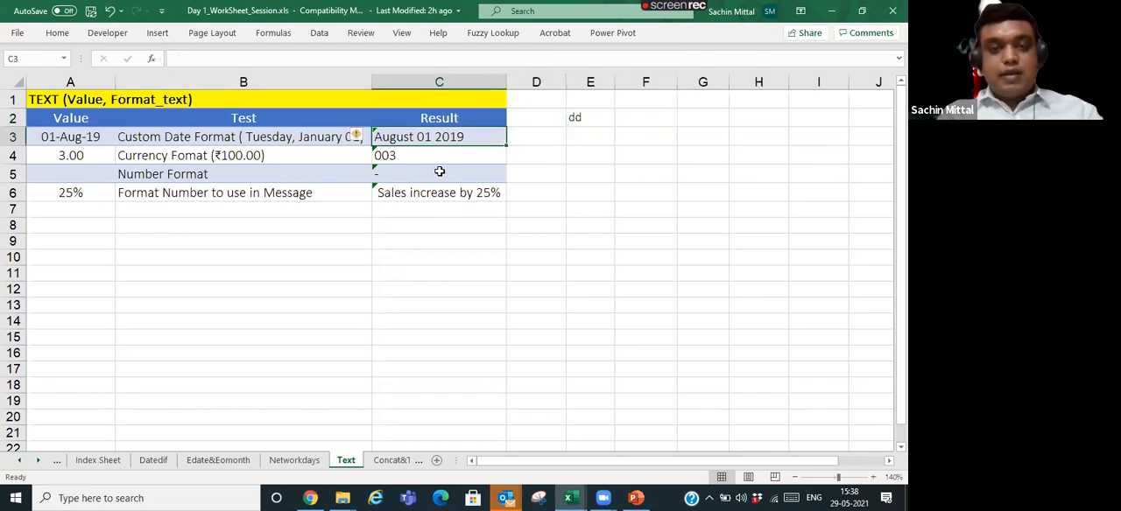
key(F2)
key(Left)
key(Left)
key(Left)
key(Left)
key(Left)
key(BackSpace)
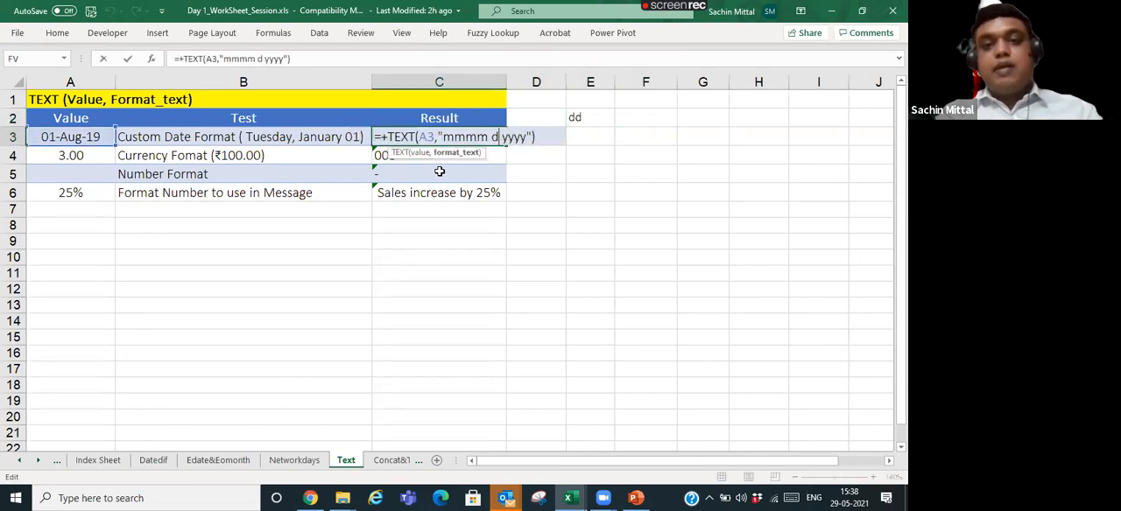
key(Return)
key(Up)
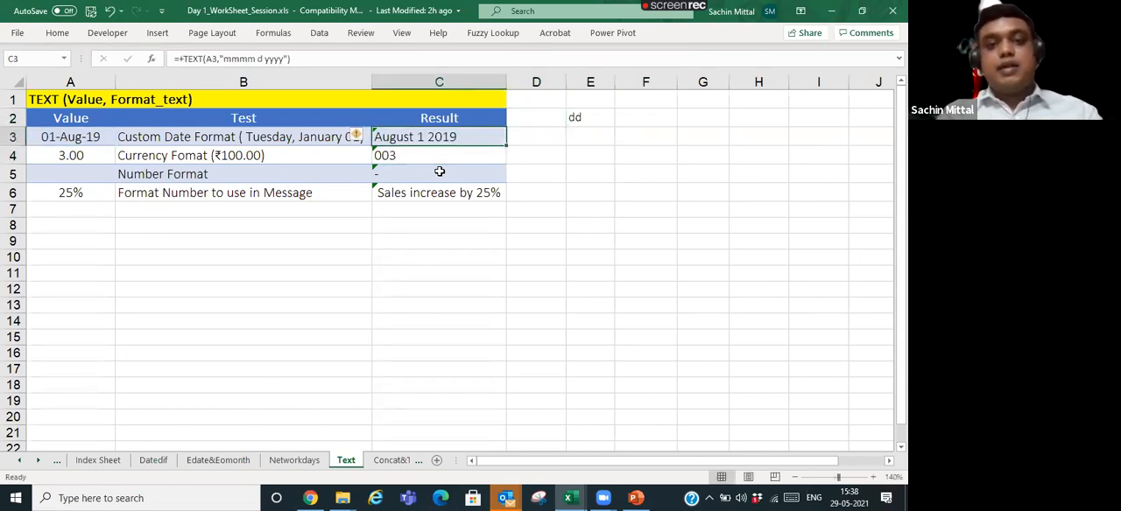
- Leave the C3 formula as it is and replace the format code in E2 with m
key(F2)
key(Tab)
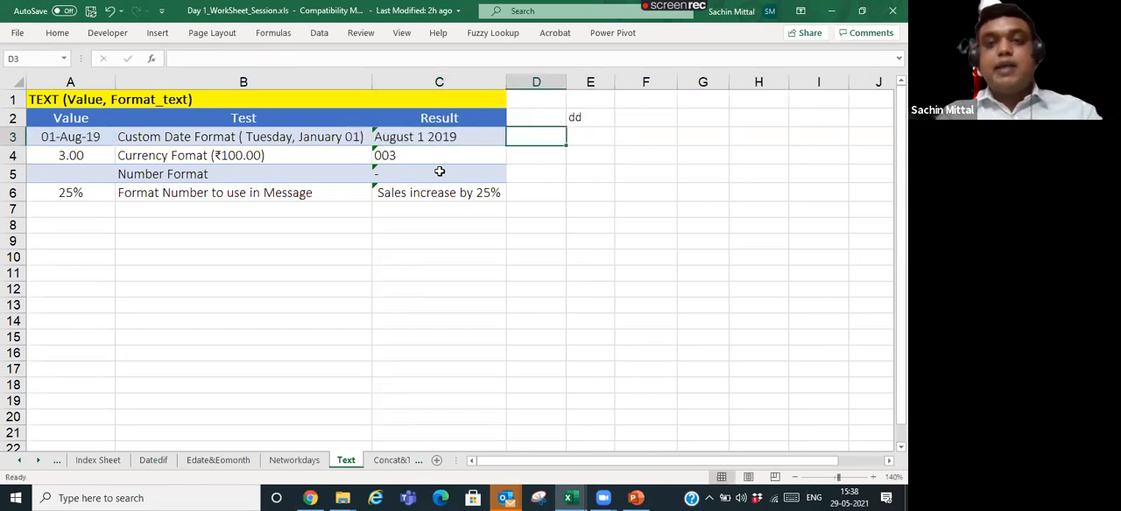
key(Right)
key(Up)
key(F2)
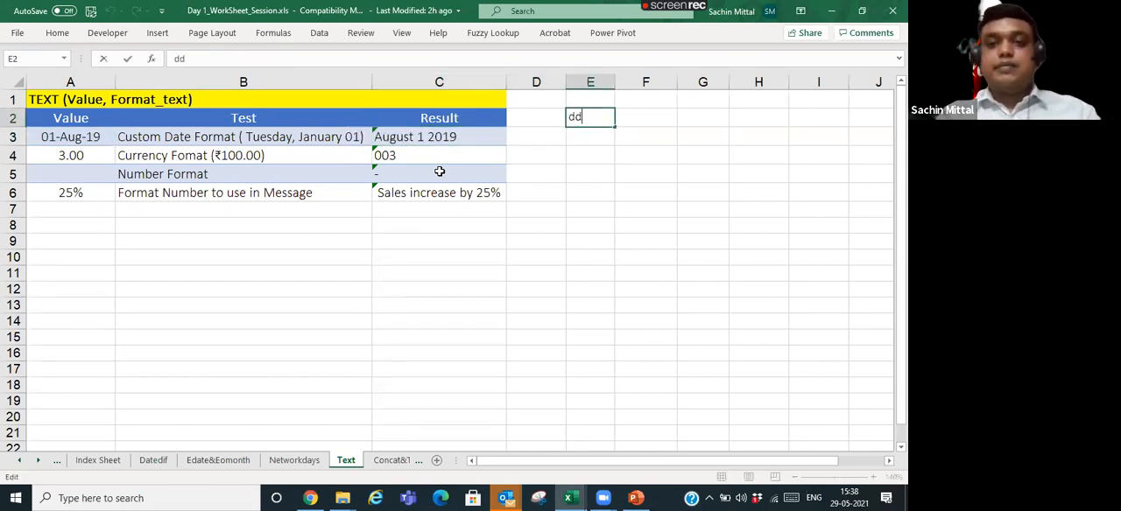
key(BackSpace)
key(BackSpace)
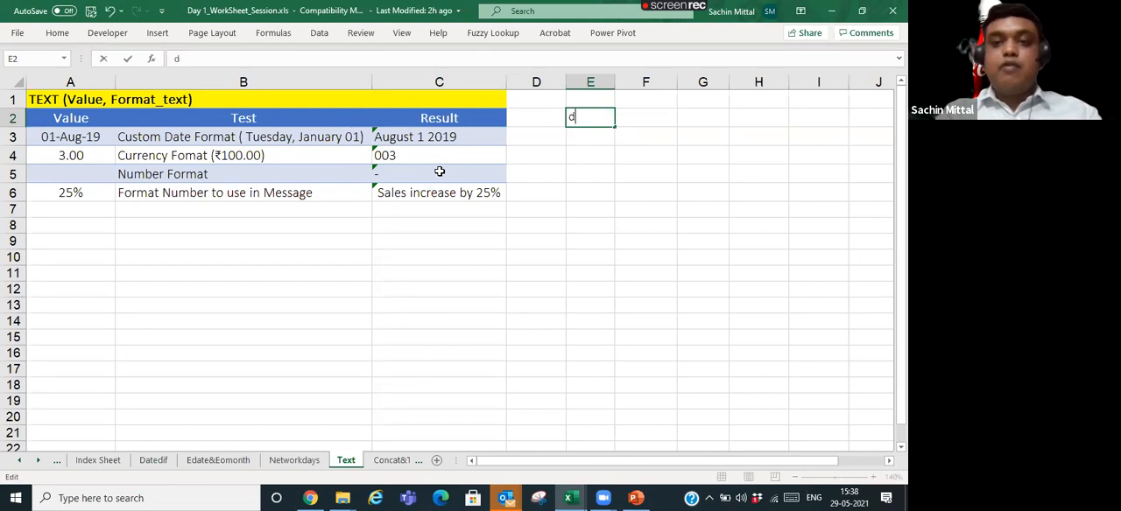
text(m)
key(Return)
- Replace the whole format text in the C3 formula with "d"
key(Left)
key(Left)
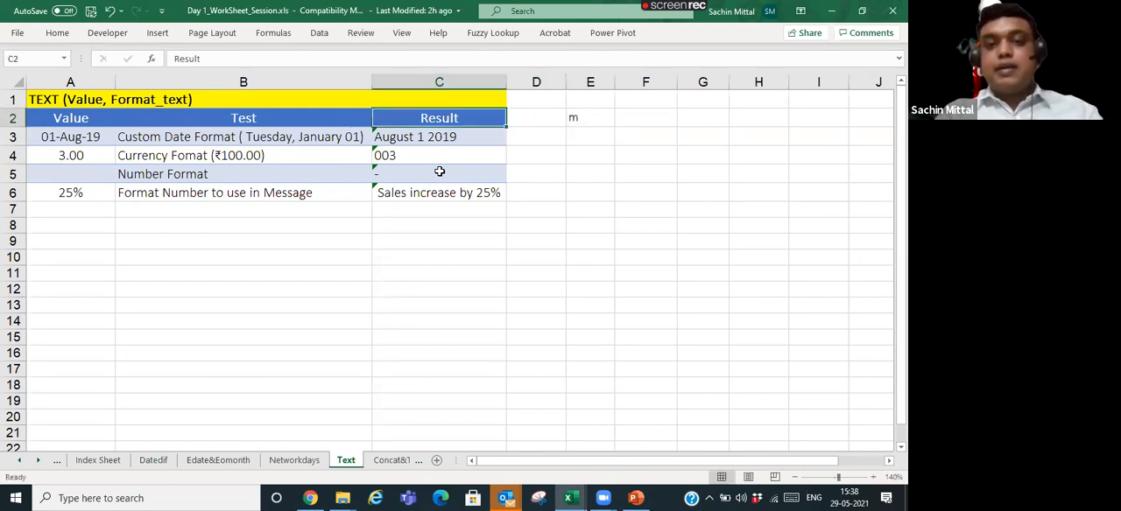
key(F2)
key(Left)
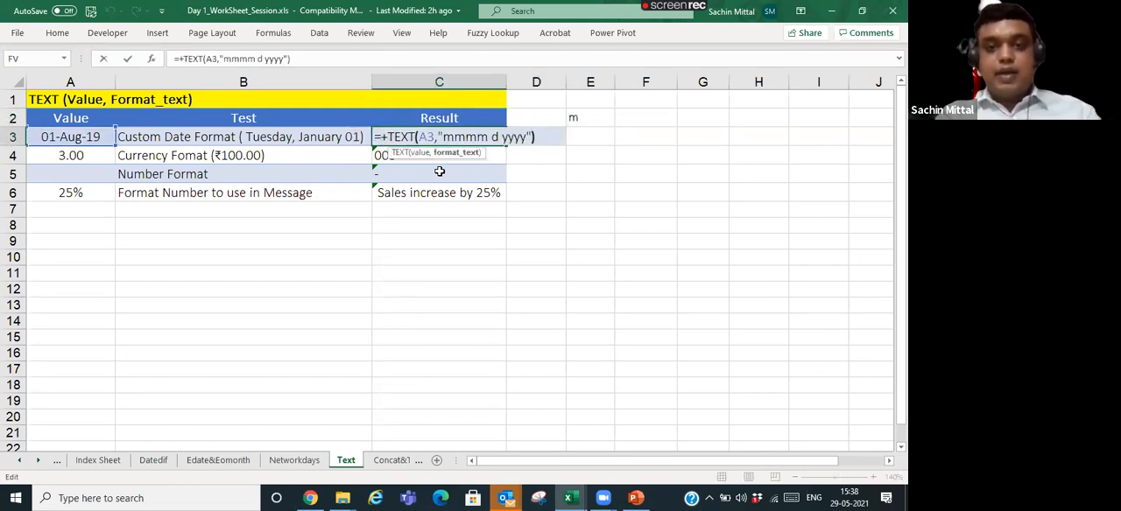
key(BackSpace)
key(BackSpace)
key(BackSpace)
key(BackSpace)
key(BackSpace)
key(BackSpace)
key(BackSpace)
key(BackSpace)
key(BackSpace)
key(BackSpace)
key(BackSpace)
key(BackSpace)
key(BackSpace)
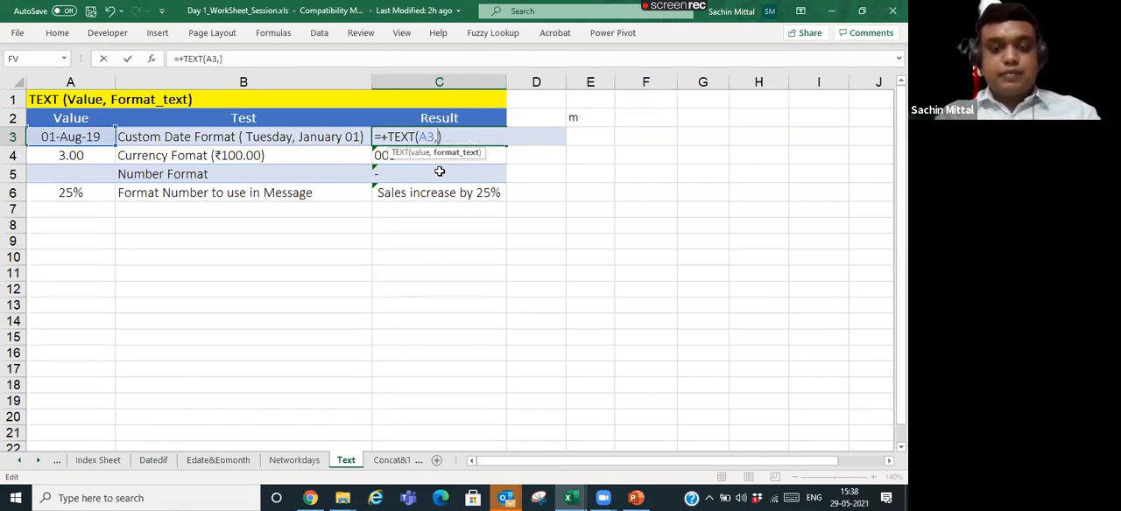
text("d")
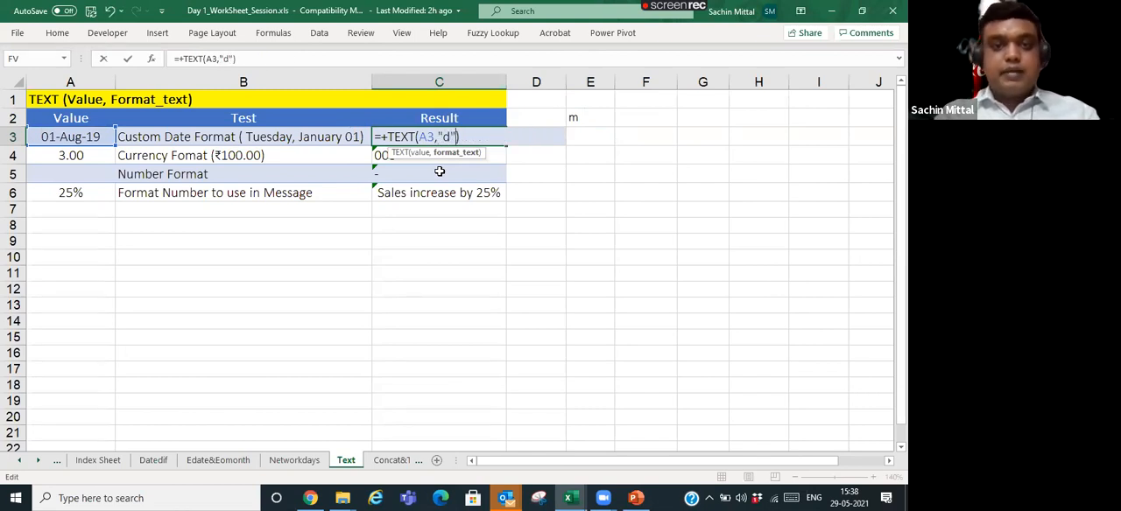
key(Return)
- Change the day of the date in A3 to 15, giving 15-Aug-19
key(Up)
key(Left)
key(Left)
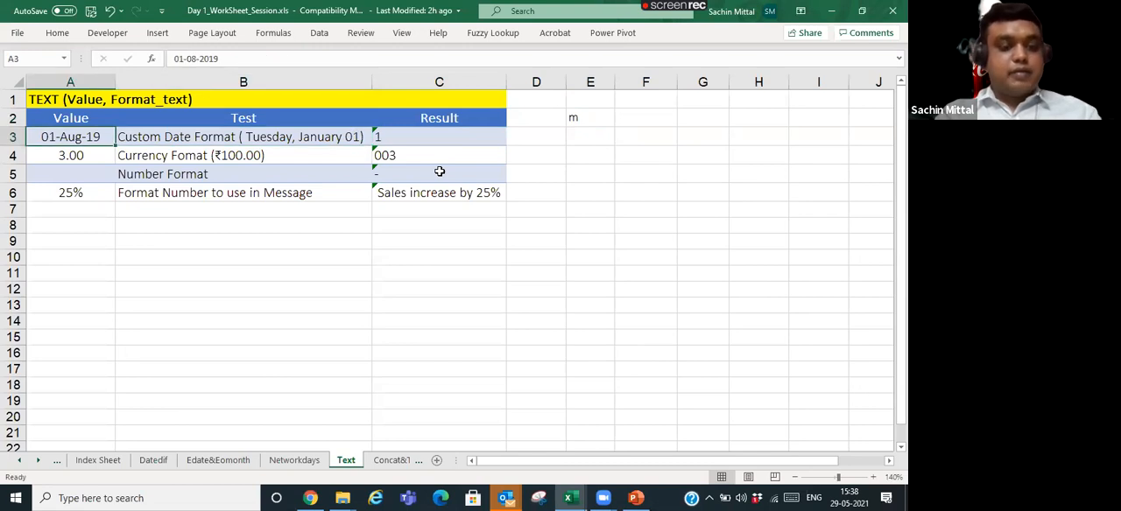
key(F2)
key(Left)
key(Left)
key(Left)
key(Left)
key(Left)
key(Left)
key(Left)
key(Left)
key(Left)
key(BackSpace)
text(5)
key(Return)
- Change the format text in the C3 formula to "dd" for a two-digit day
key(Right)
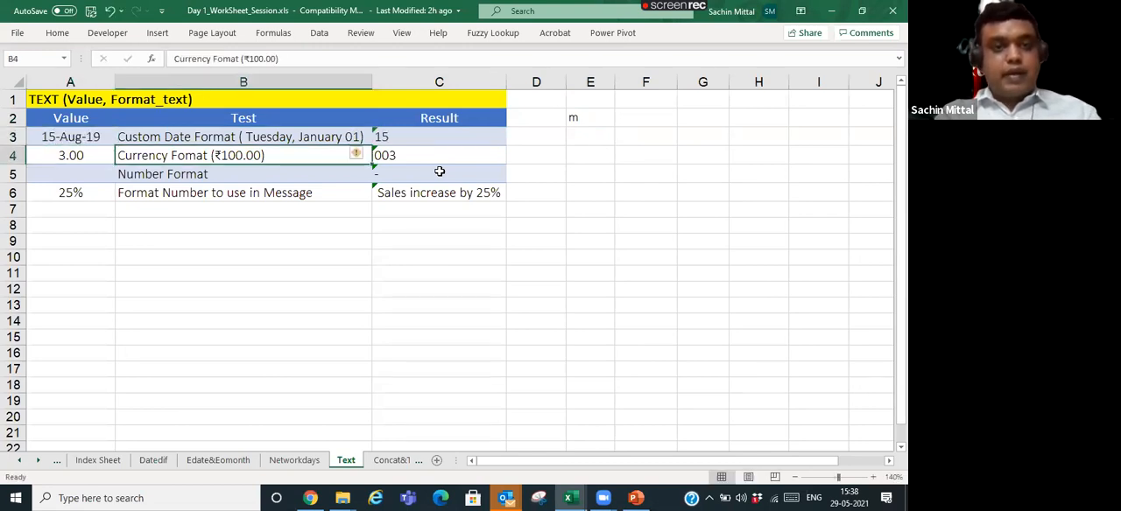
key(Right)
key(Up)
key(F2)
key(Left)
key(Left)
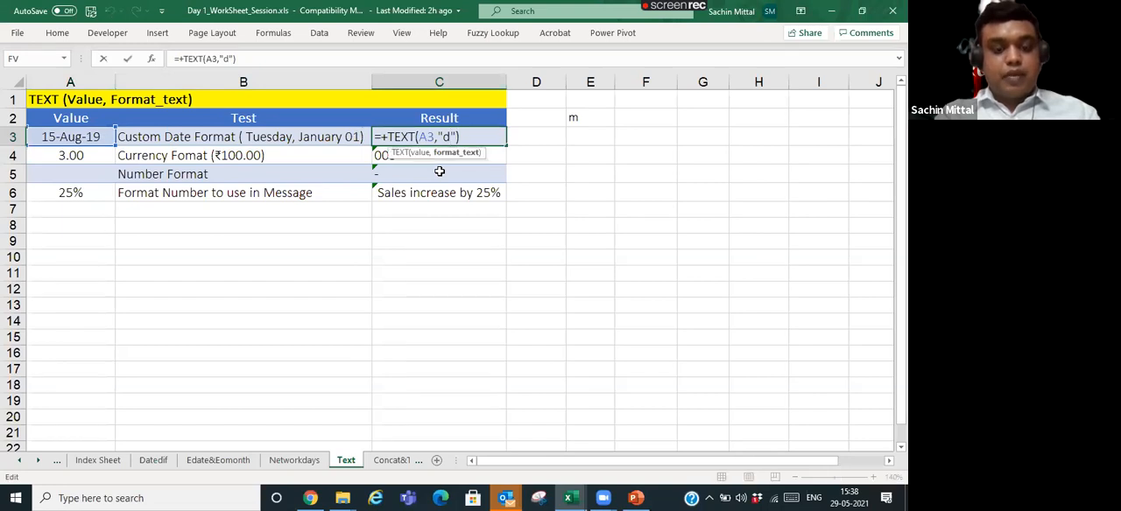
text(d)
key(Return)
key(Up)
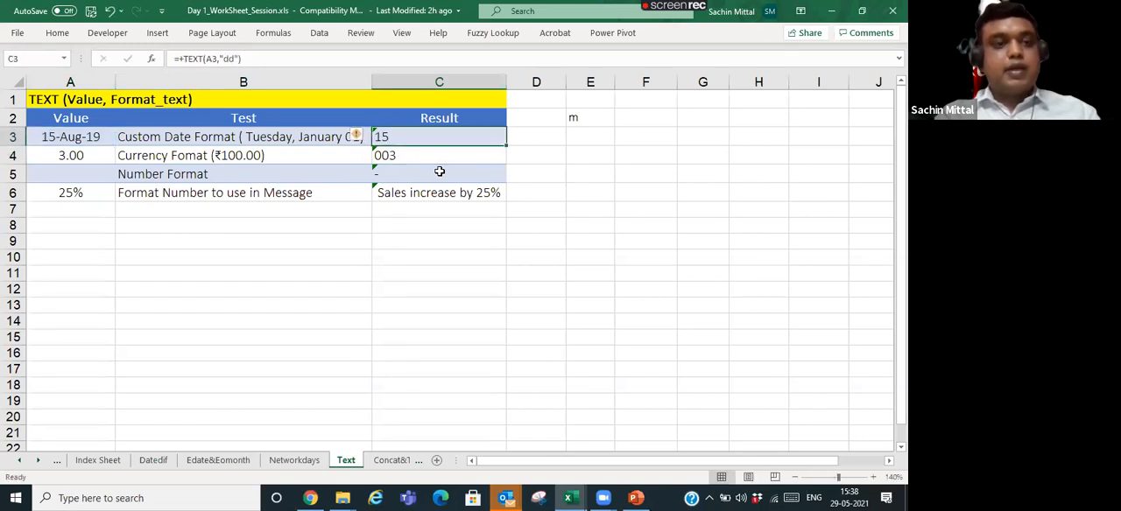
- Extend the format text in the C3 formula to "ddd" for the abbreviated weekday name
key(F2)
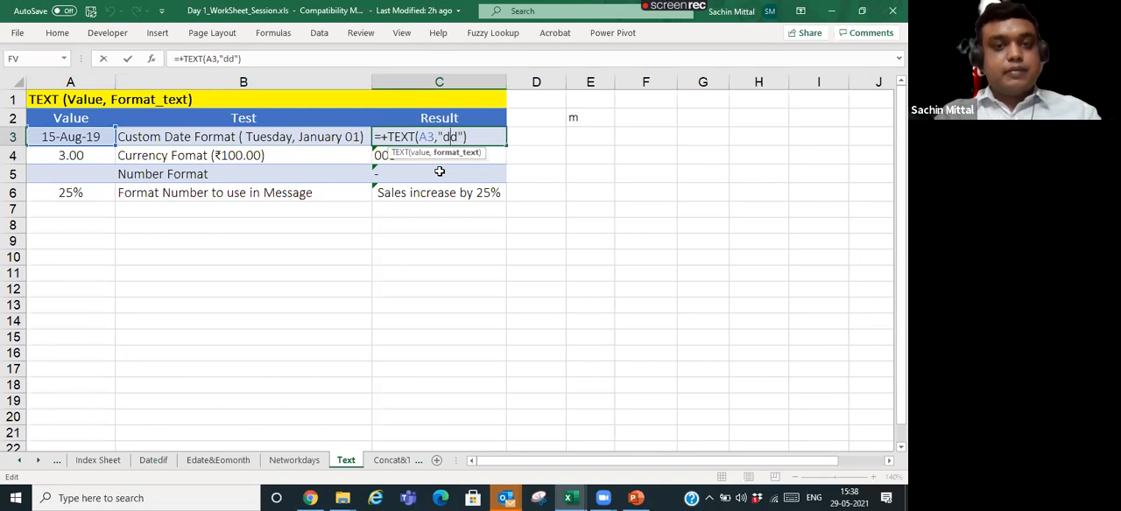
key(Escape)
key(F2)
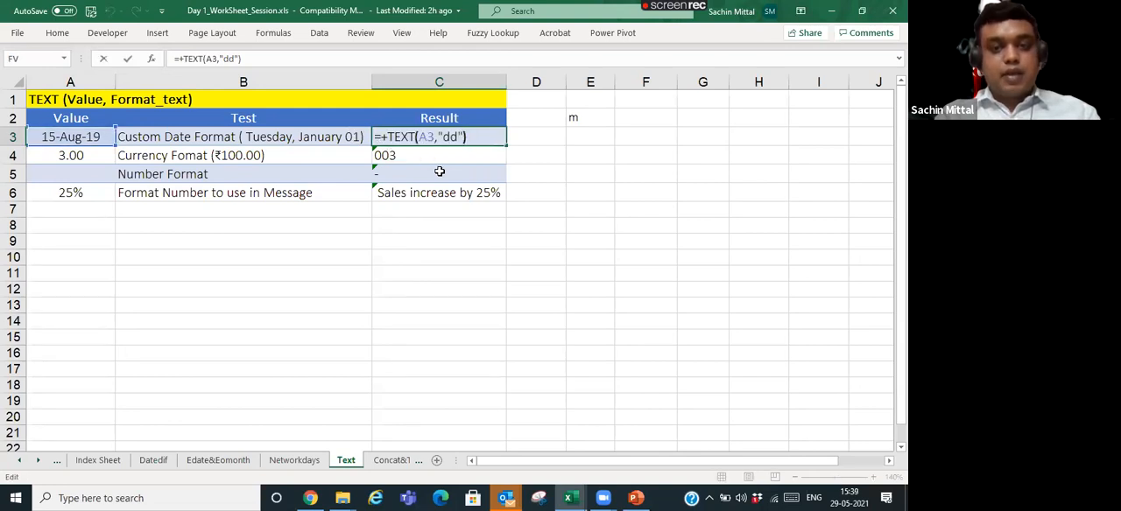
key(Left)
key(Left)
key(Left)
key(Left)
text(d)
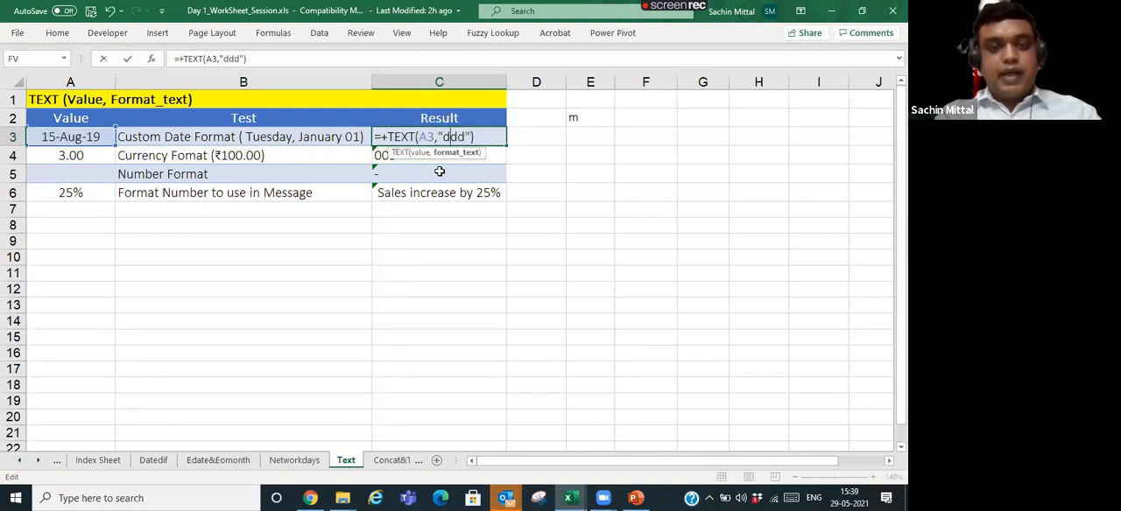
key(Return)
key(Up)
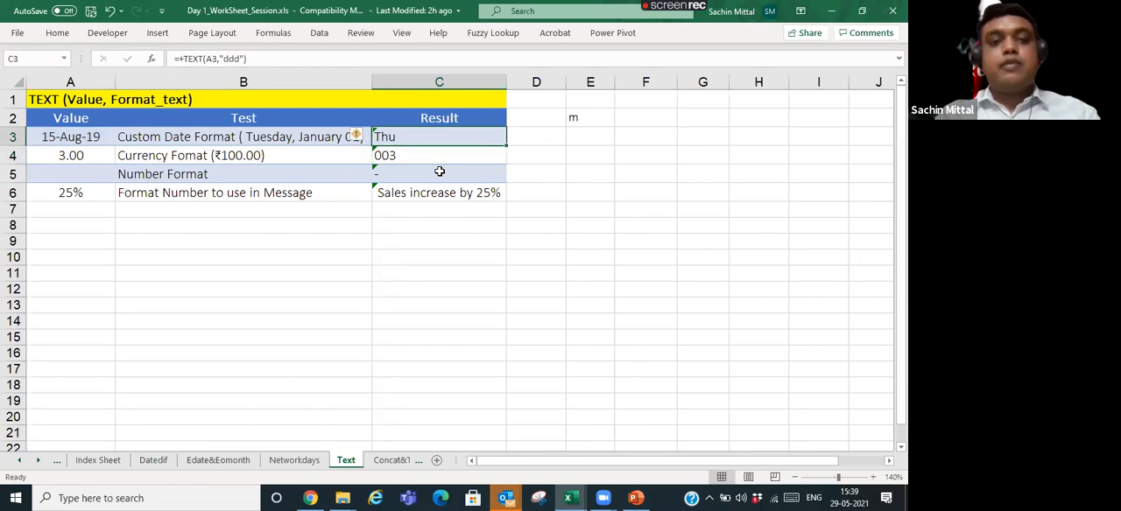
- Extend the format text in the C3 formula to "dddd" for the full weekday name
key(F2)
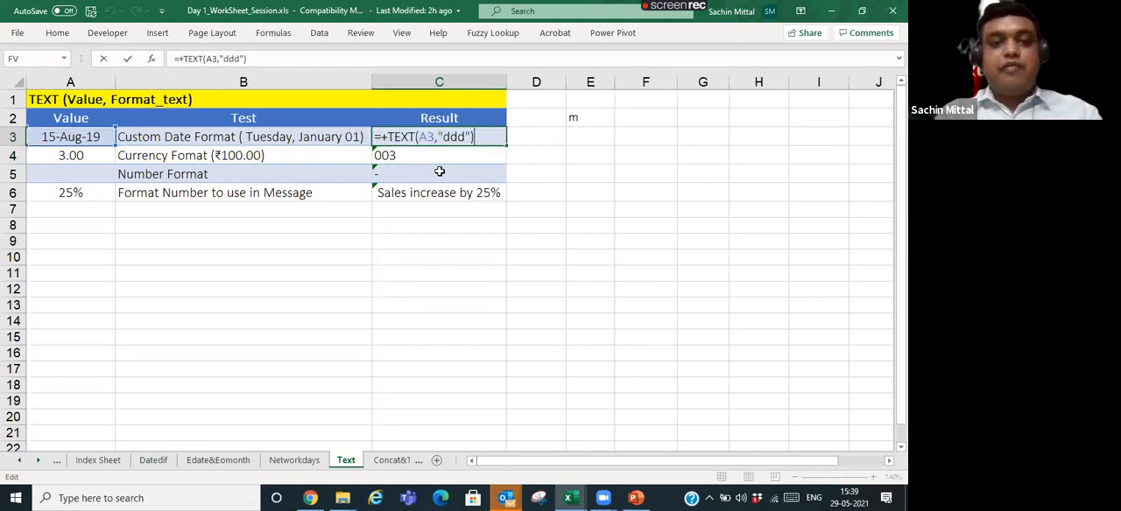
key(Left)
key(Left)
text(d)
key(Return)
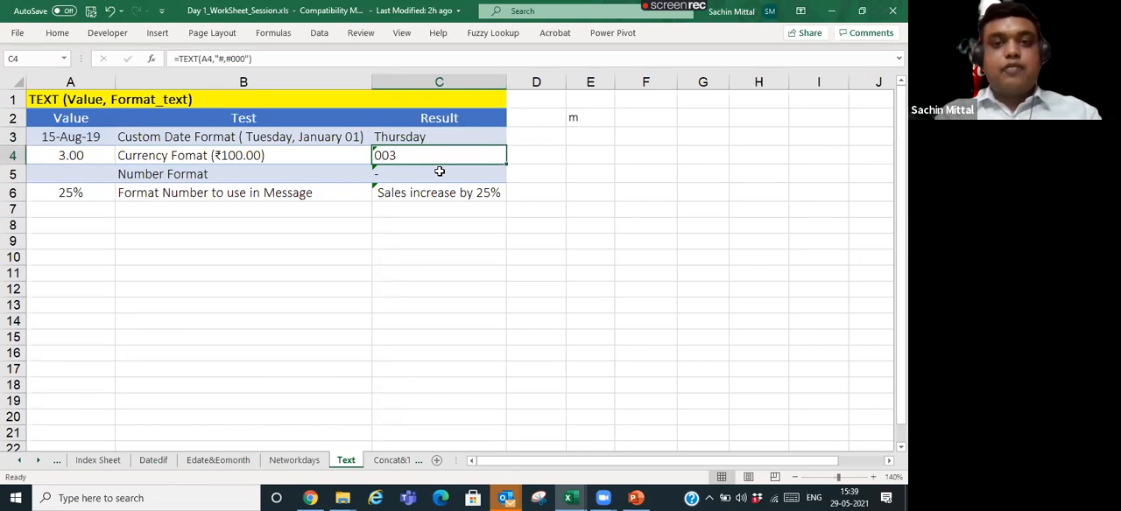
- Replace the day code in the C3 formula with "m" to return the month number
key(Up)
key(F2)
key(Left)
key(Left)
key(shift+Left)
key(shift+Left)
text(mm)
key(BackSpace)
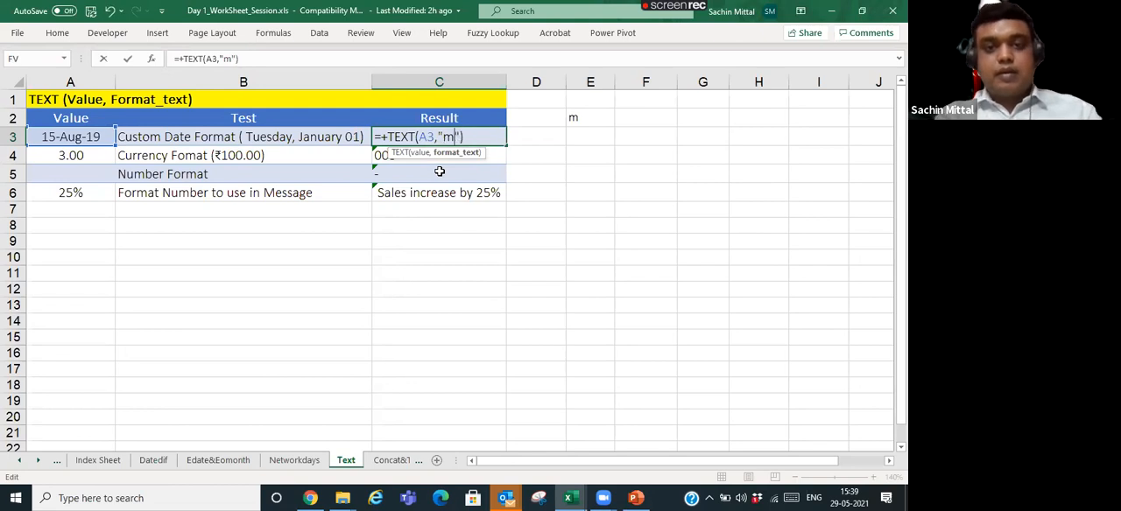
key(Return)
- Extend the format text in the C3 formula to "mm" for a two-digit month
key(Up)
key(F2)
key(Left)
key(Left)
text(m)
key(Return)
- Extend the format text in the C3 formula to "mmm" for the abbreviated month name
key(Up)
key(F2)
key(Left)
key(Left)
key(Left)
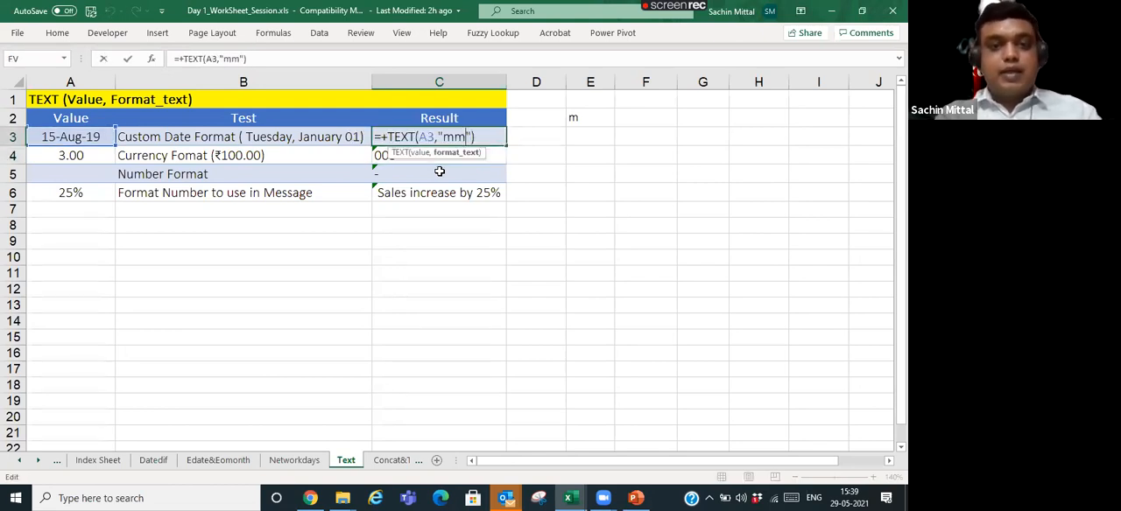
text(m)
key(ctrl+Return)
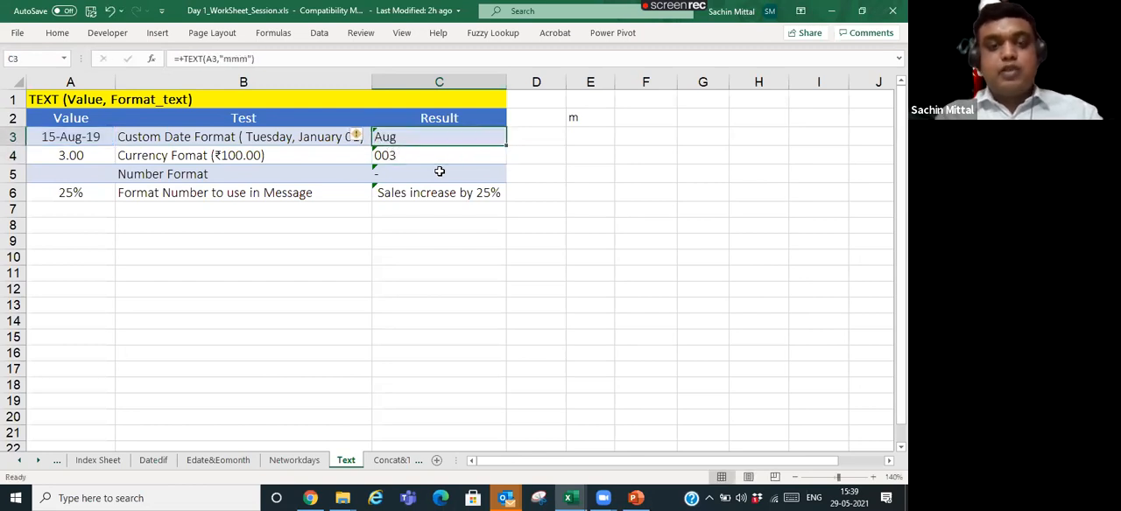
- Extend the format text in the C3 formula to "mmmm" for the full month name
key(F2)
key(Left)
key(Left)
text(m)
key(Return)
key(Up)
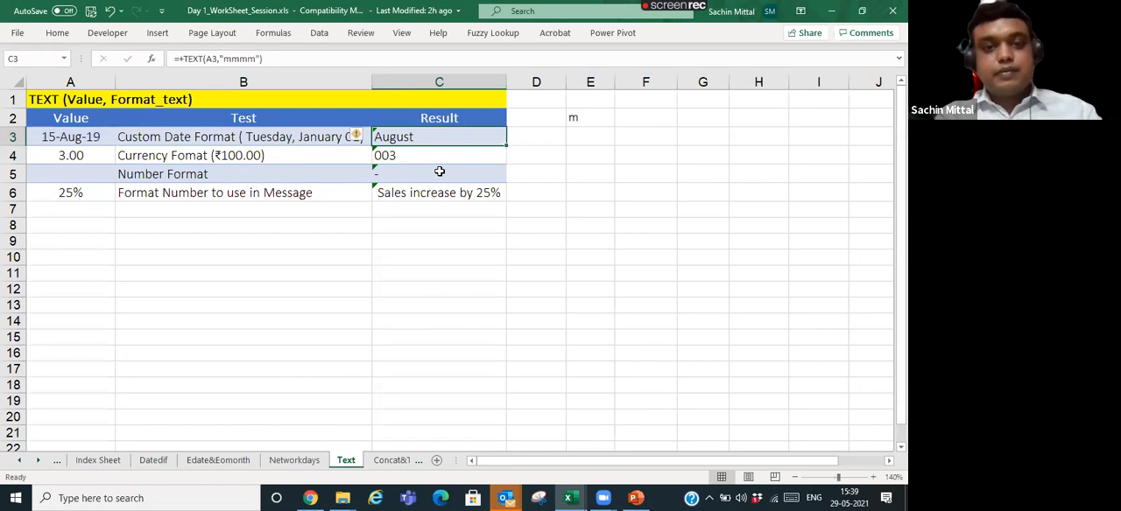
- Replace the month code in the C3 formula with "yy" to return the two-digit year
key(F2)
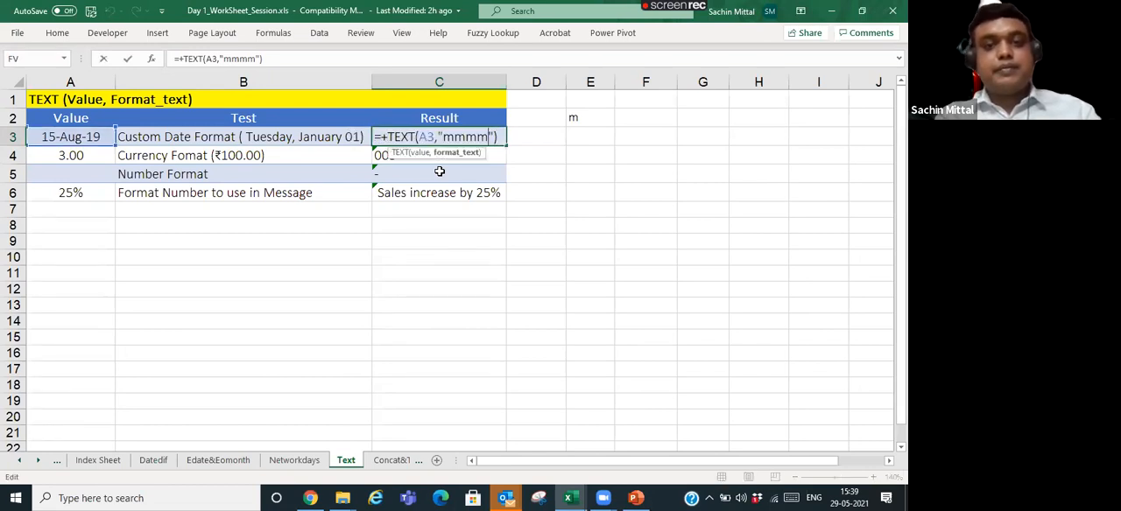
key(Left)
key(Left)
key(Left)
key(Left)
key(Left)
key(Left)
key(Delete)
text(yy)
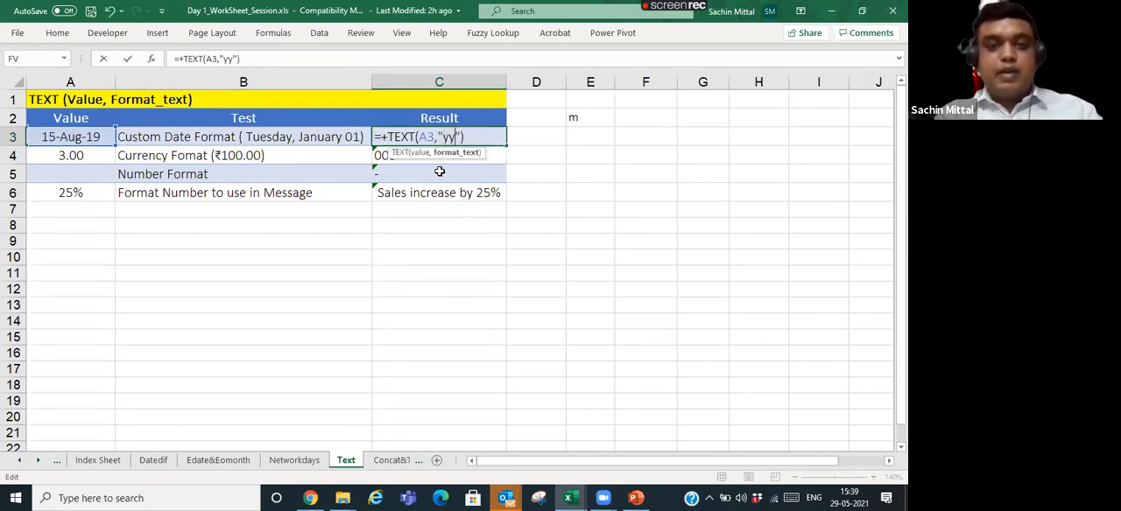
key(Return)
- Extend the format text in the C3 formula to "yyy" for the four-digit year
key(Up)
key(F2)
key(Left)
key(Left)
text(y)
key(Return)
key(Up)
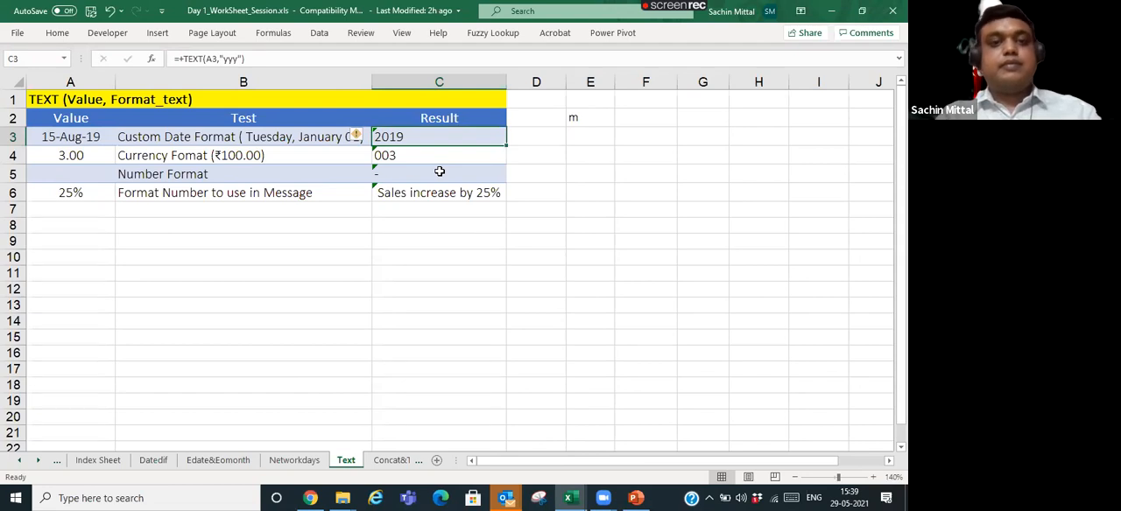
- Clear C3 and list the day format codes d, dd, ddd and dddd in E2 to E5
key(Delete)
key(Right)
key(Right)
key(Right)
key(Up)
key(Left)
text(d)
key(Return)
text(dd)
key(Return)
text(dd)
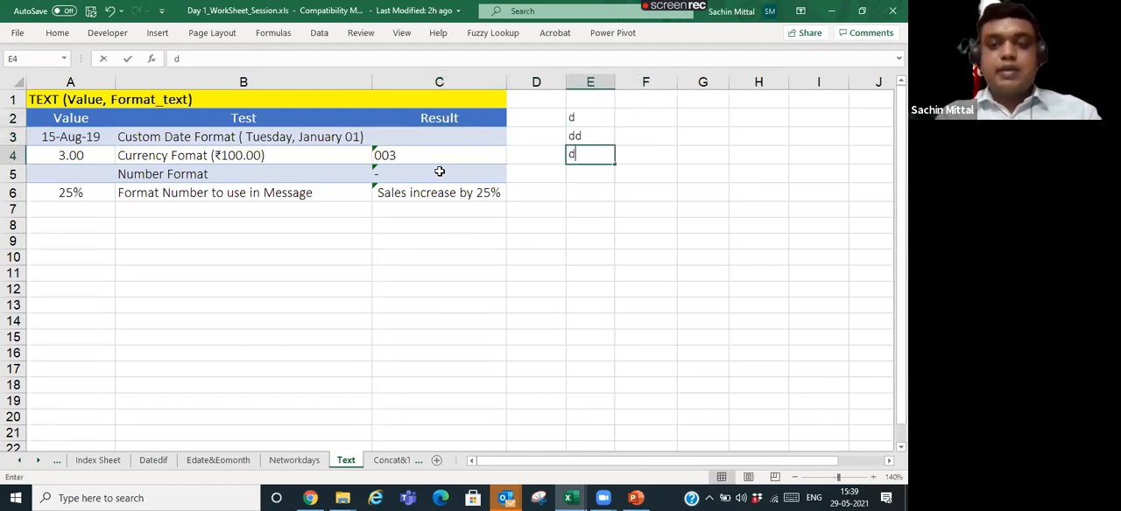
text(d)
key(Return)
text(dddd)
key(Return)
- List the month format codes m, mm, mmm and mmmm in F2 to F5, beside the day codes
key(Up)
key(Up)
key(Up)
key(Right)
key(Up)
text(m)
key(BackSpace)
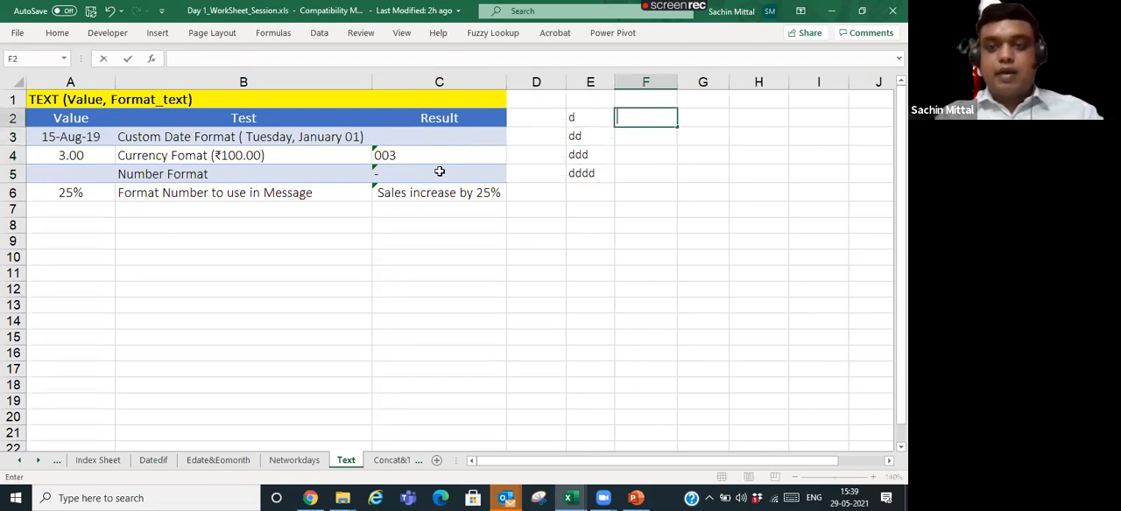
text(m)
key(Return)
text(mm)
key(Return)
text(mmmmm)
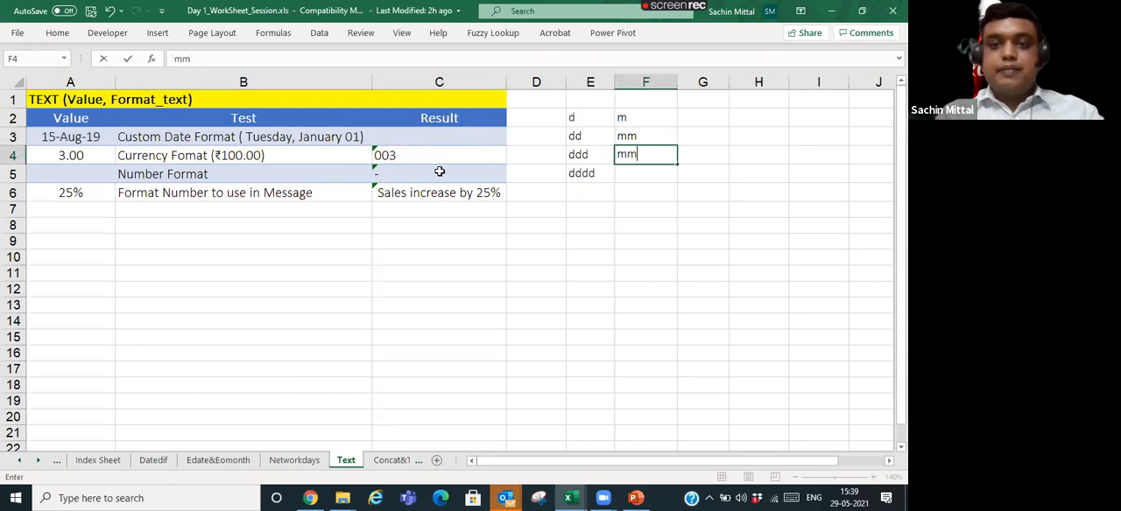
key(BackSpace)
key(BackSpace)
key(Return)
text(mmmm)
key(Return)
- Enter the year format codes yy in G2 and yyy in G3
key(Up)
key(Up)
key(Up)
key(Up)
key(Right)
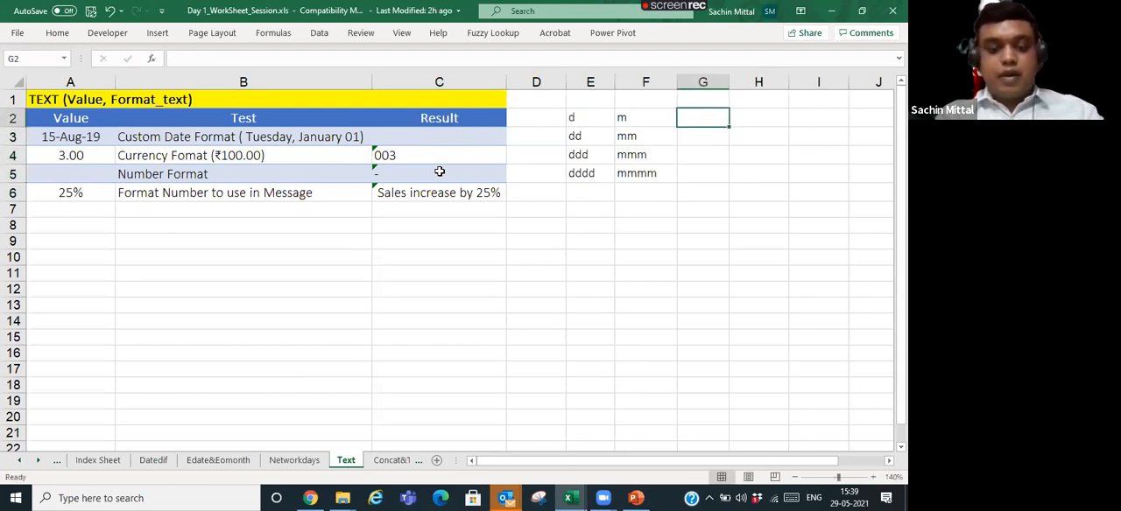
text(yy)
key(Return)
text(yyy)
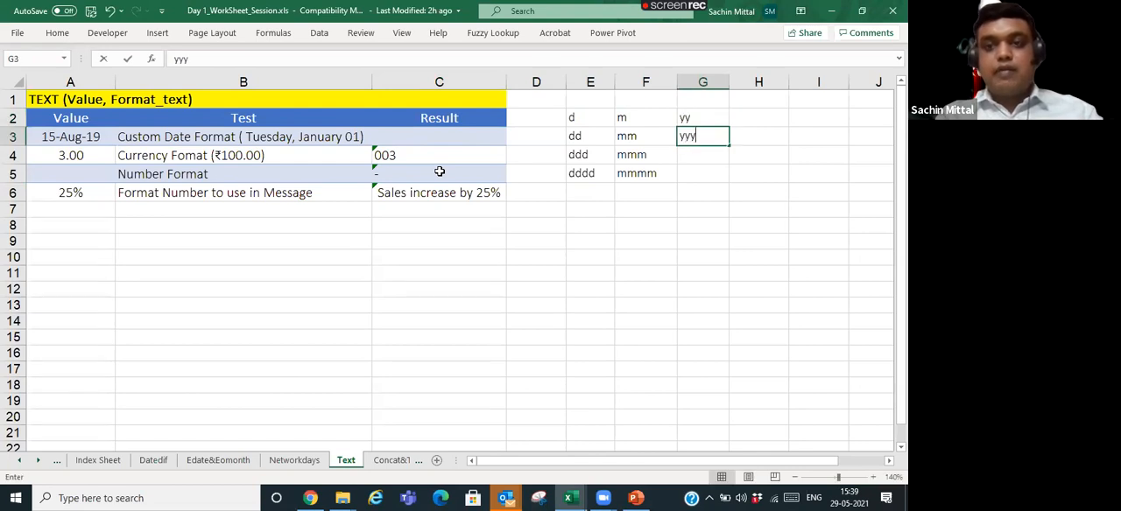
key(Return)
key(Left)
key(Left)
key(Left)
key(Left)
key(Left)
key(Up)
key(Right)
key(Right)
key(Left)
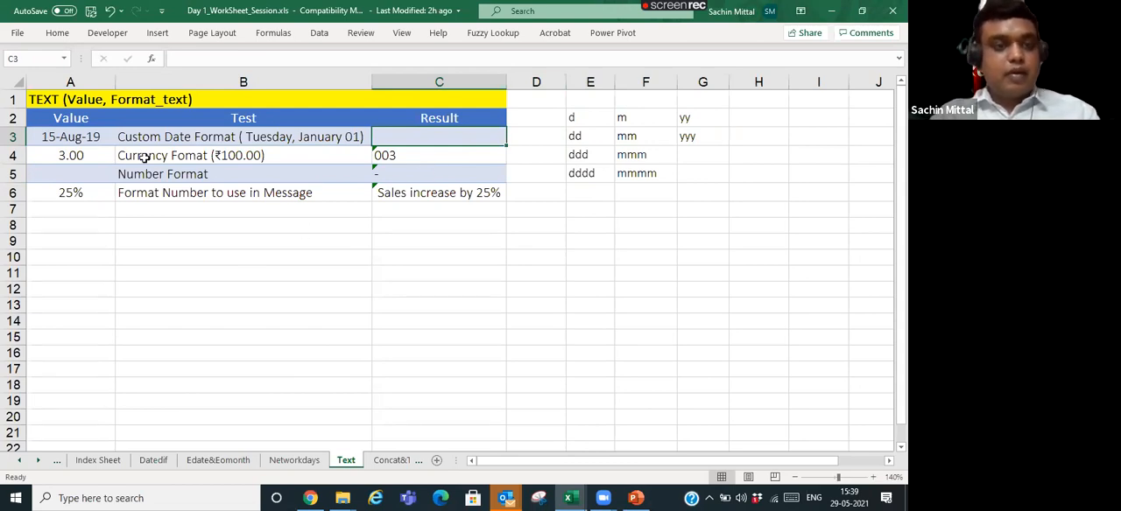
- Add the ₹ symbol at the start of the format text in the C4 formula, making it "₹#,#000"
click(96, 155)
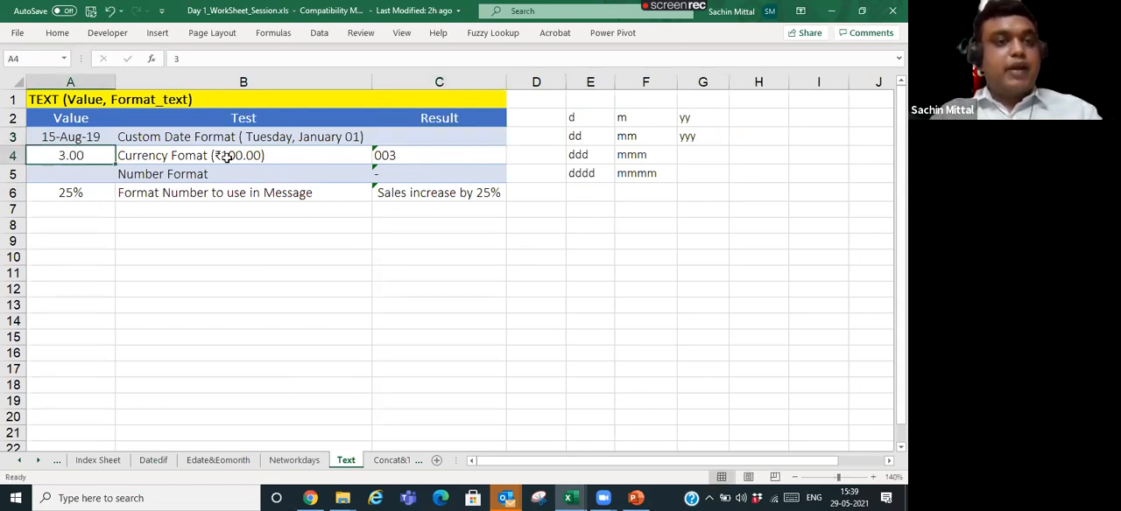
click(432, 157)
double_click(433, 156)
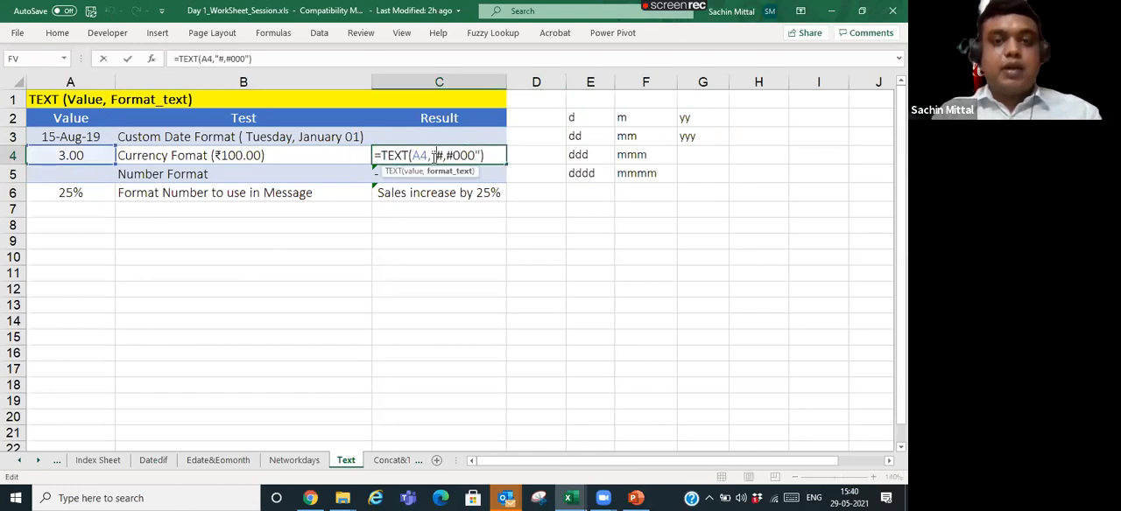
text(₹)
key(Return)
key(Up)
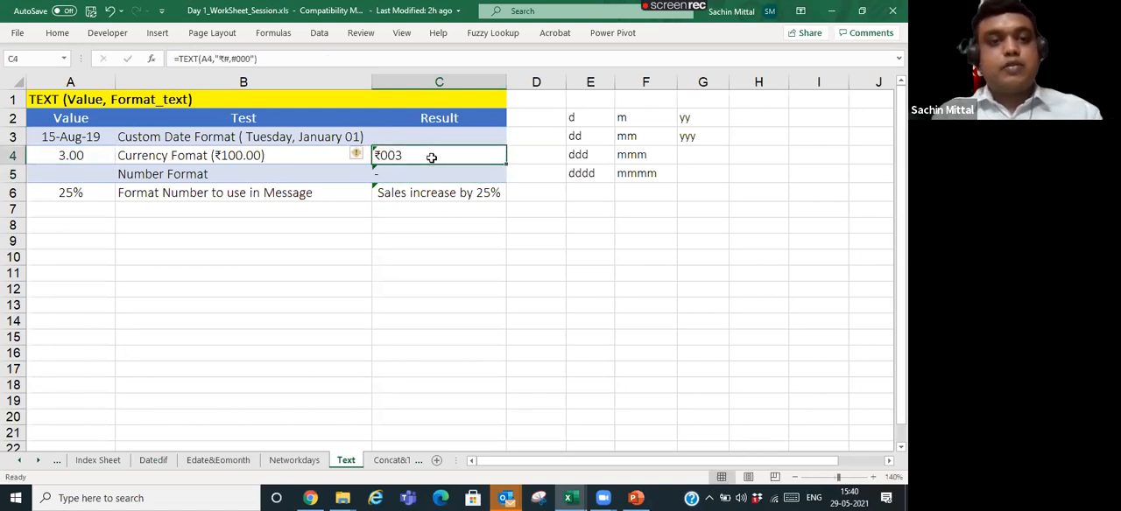
- Replace the first zero with # in the C4 formula's format text, making it "₹#,##00"
key(Left)
key(Right)
key(F2)
key(Left)
key(Left)
key(Left)
key(BackSpace)
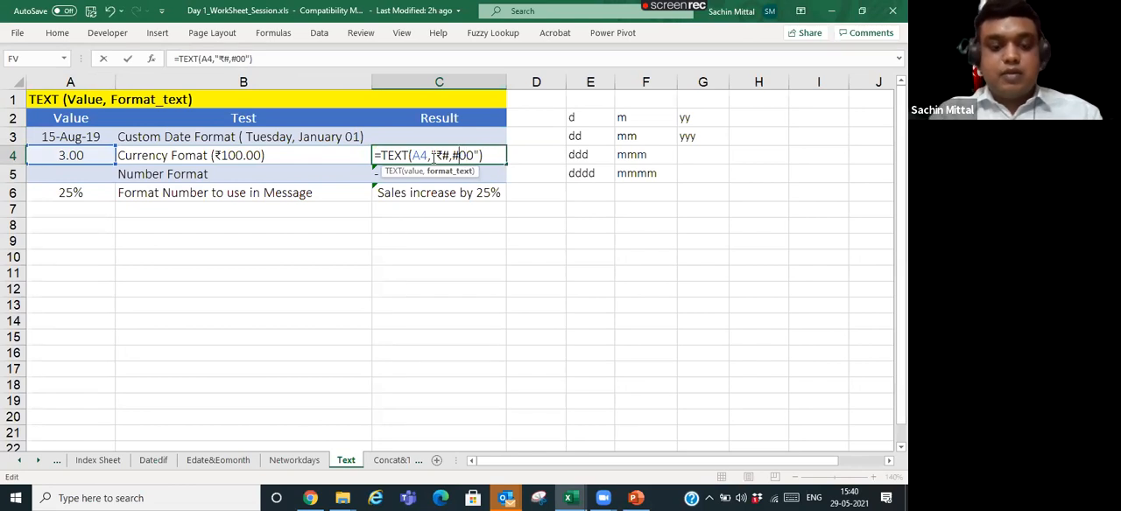
text(#)
key(Return)
- Rework the zeros in the C4 formula's currency format to pad the value to three digits
key(Up)
key(F2)
key(Left)
key(Left)
key(Left)
key(Left)
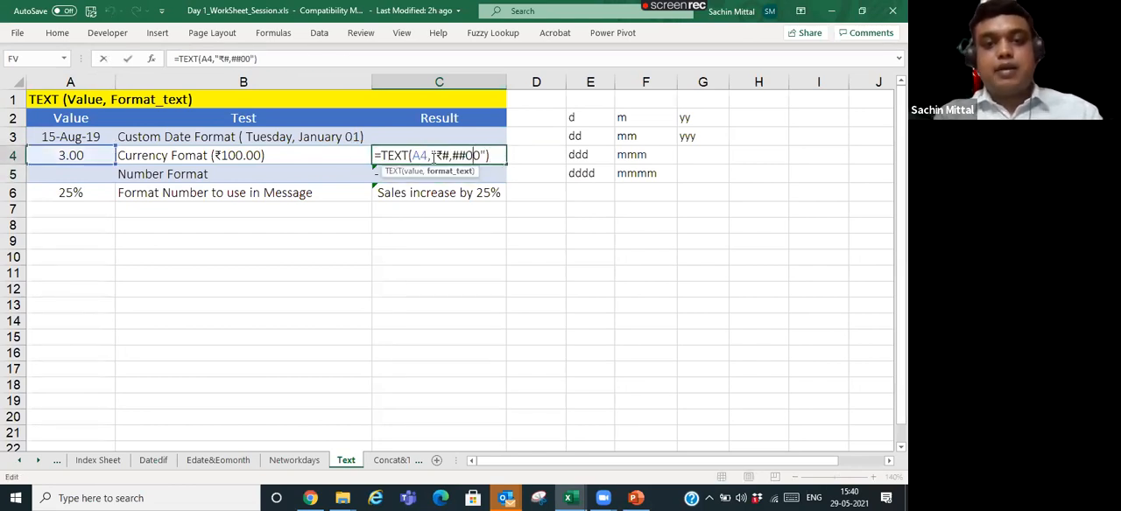
key(BackSpace)
text())
key(BackSpace)
text(0)
key(Return)
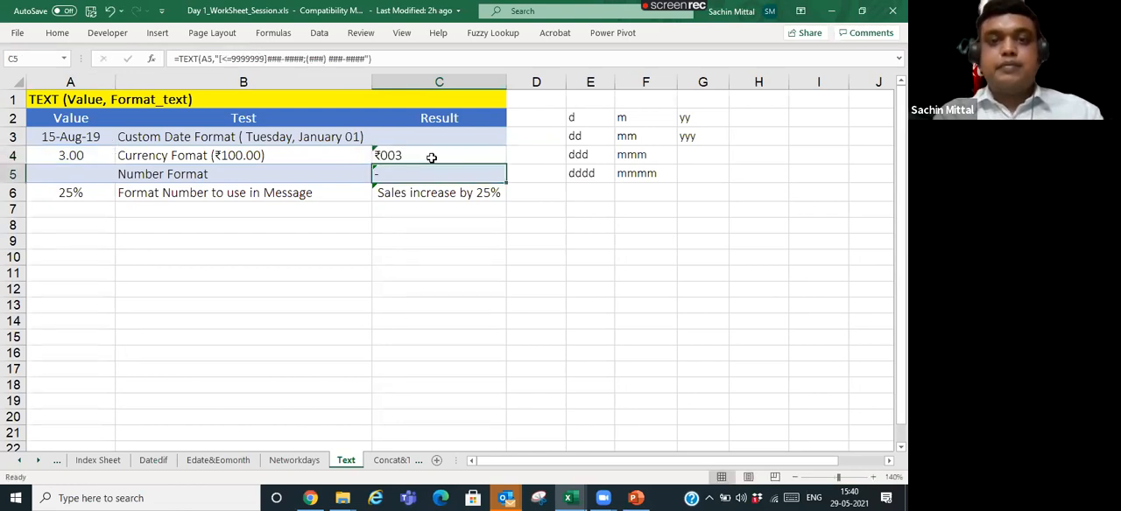
- Enter 15 as the Number Format value in A5
key(Left)
key(Left)
text(15)
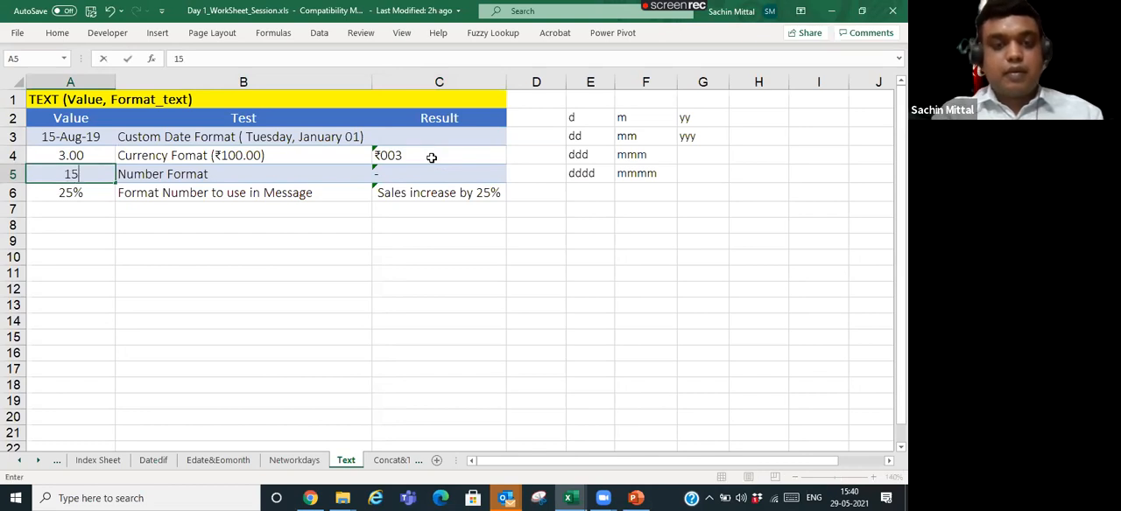
key(Return)
- Clear the existing Number Format formula from C5
key(Up)
key(Right)
key(Right)
key(Right)
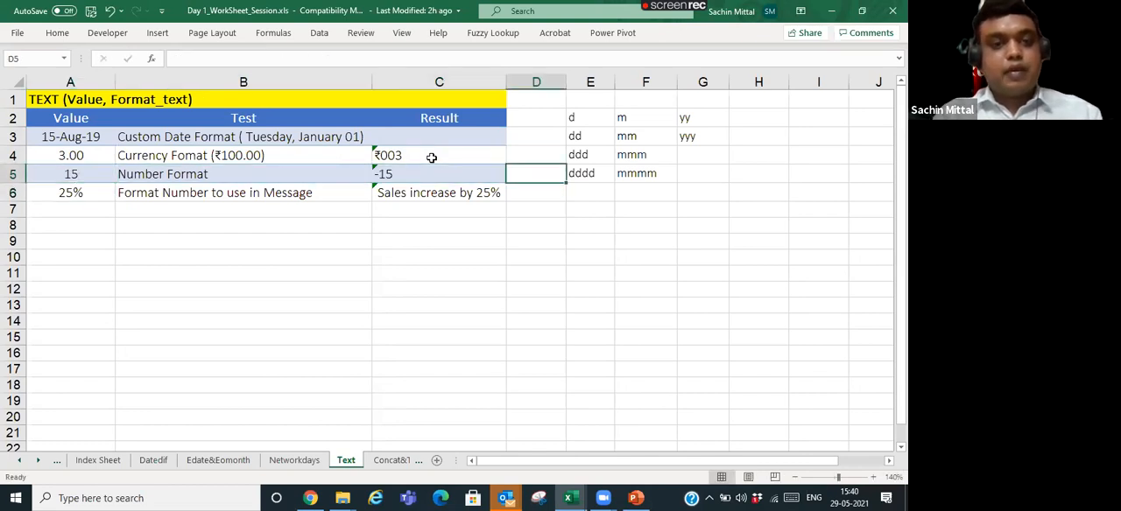
key(Left)
key(F2)
key(Escape)
key(Delete)
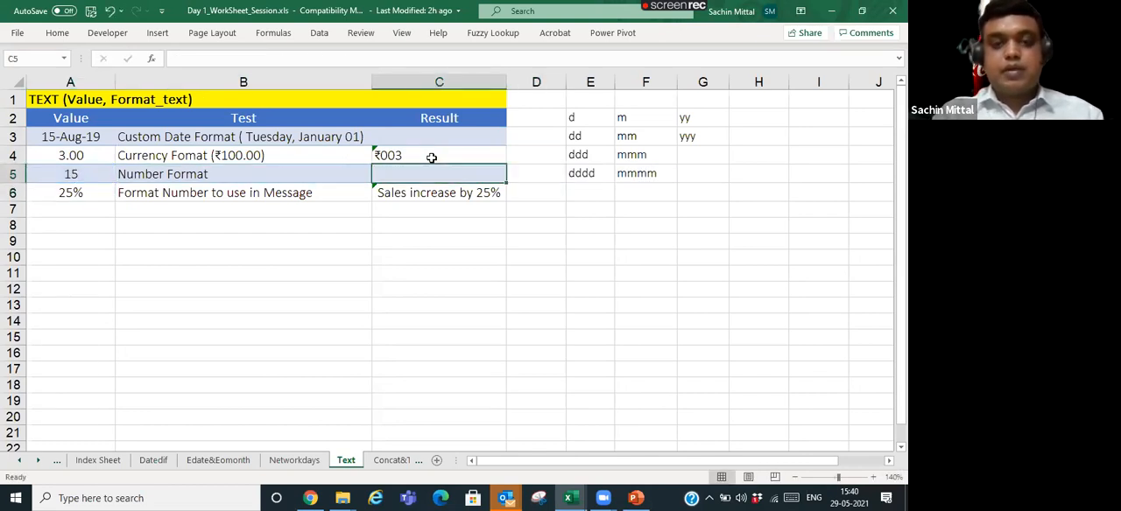
- Enter =TEXT(A5,"000") in C5 to format the A5 value with three digits
text(=)
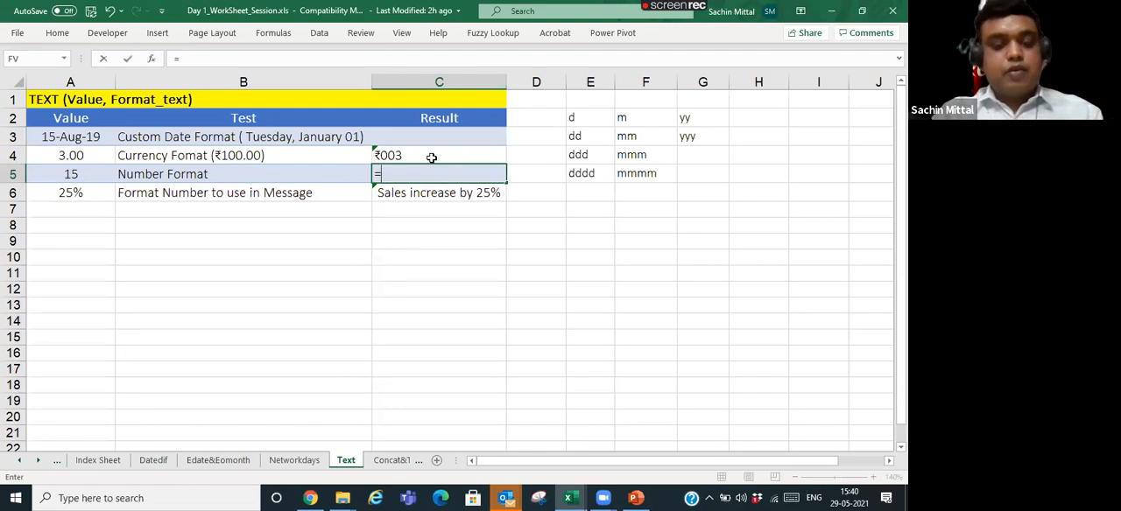
text(text)
key(Tab)
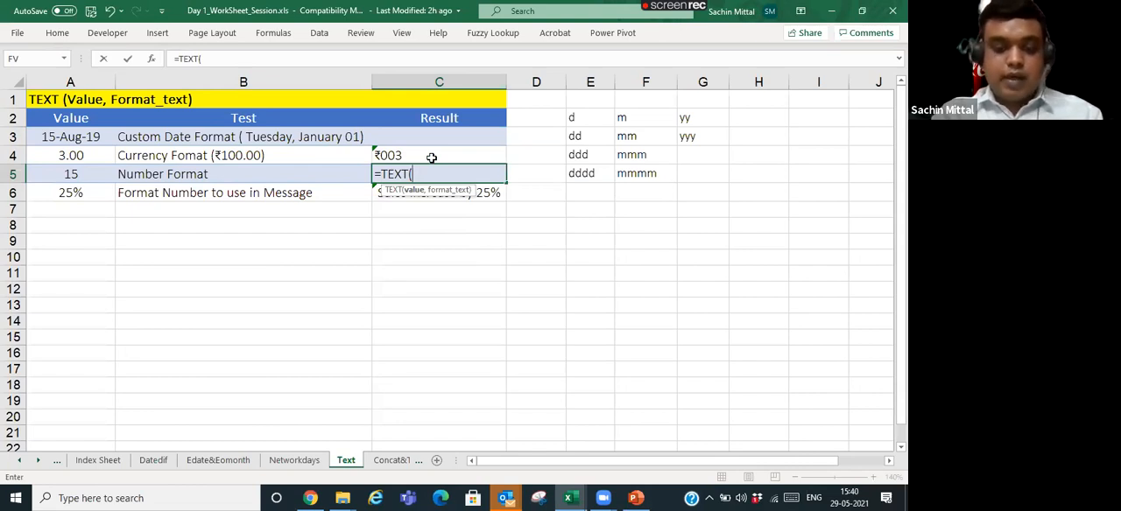
text(")
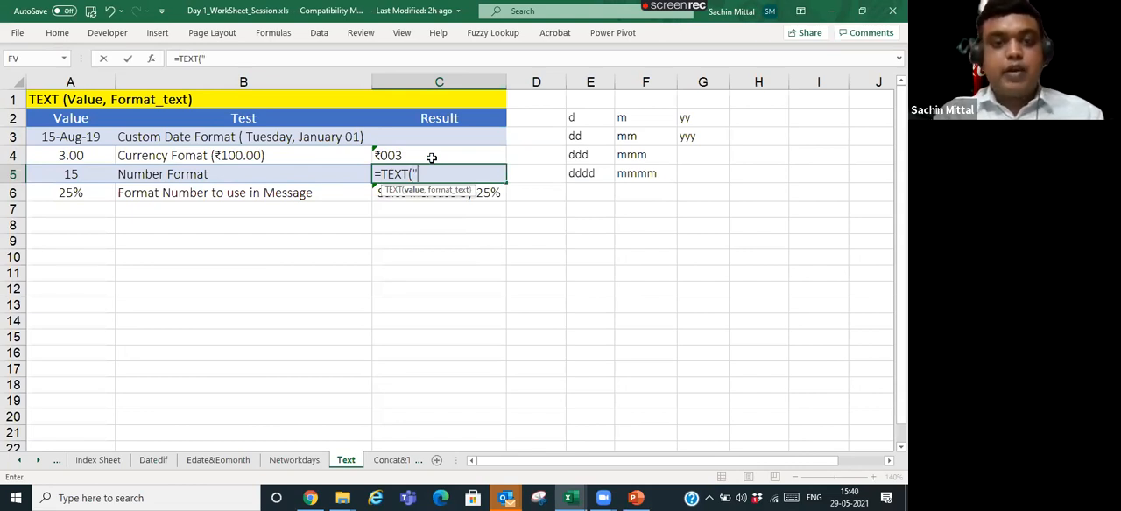
click(77, 177)
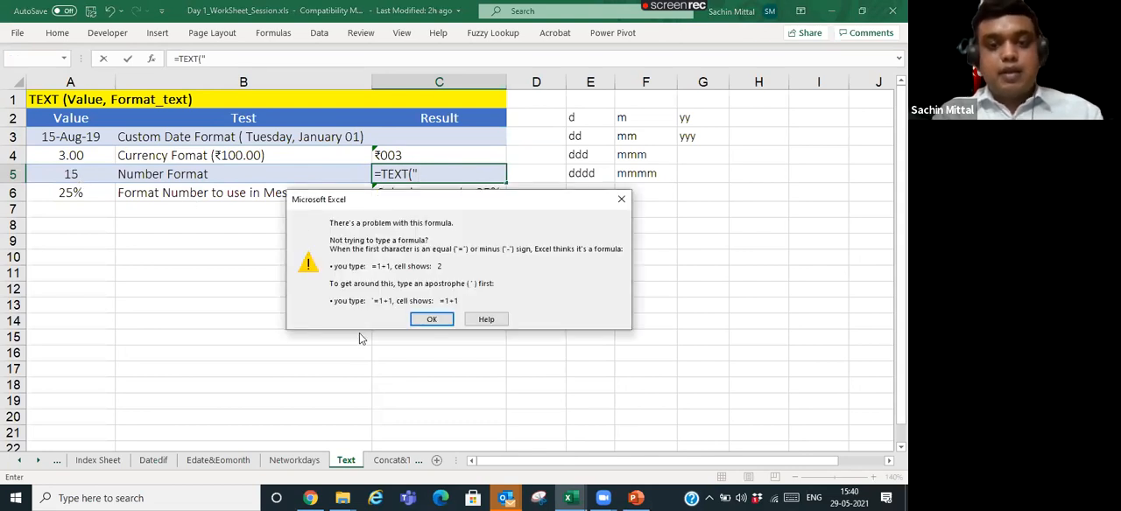
click(422, 320)
key(BackSpace)
click(91, 172)
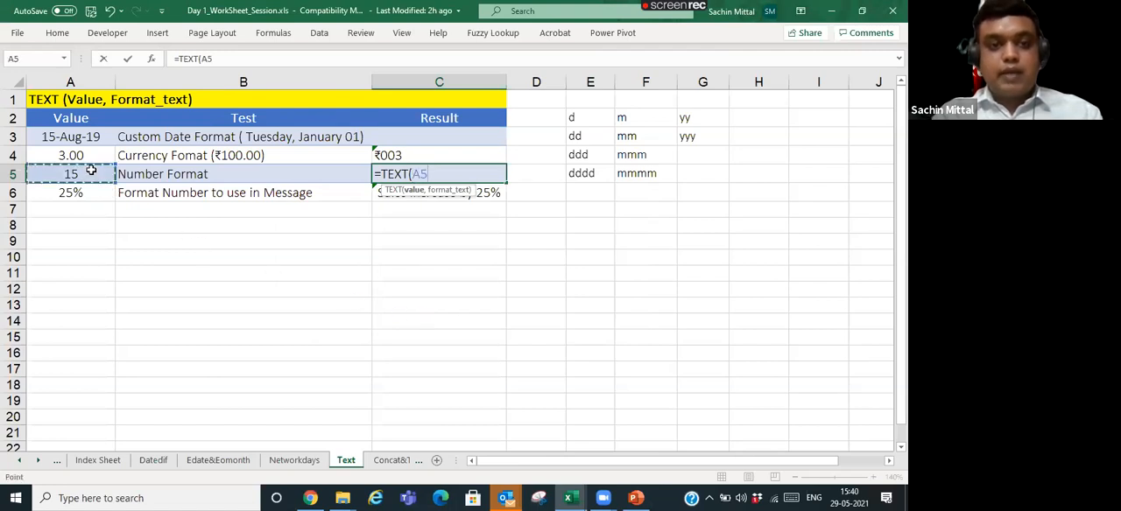
text(,")
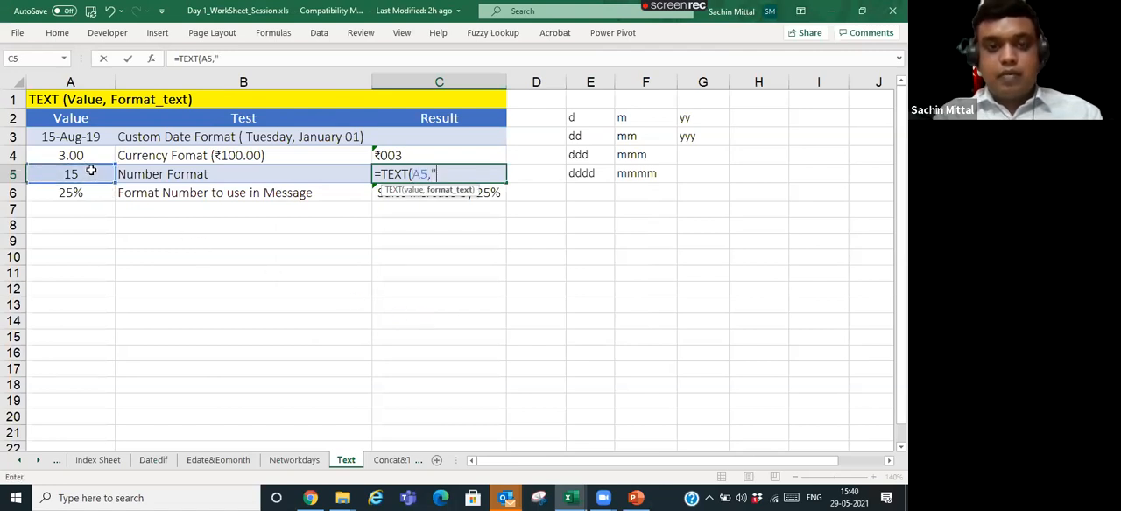
text(000"))
key(ctrl+Return)
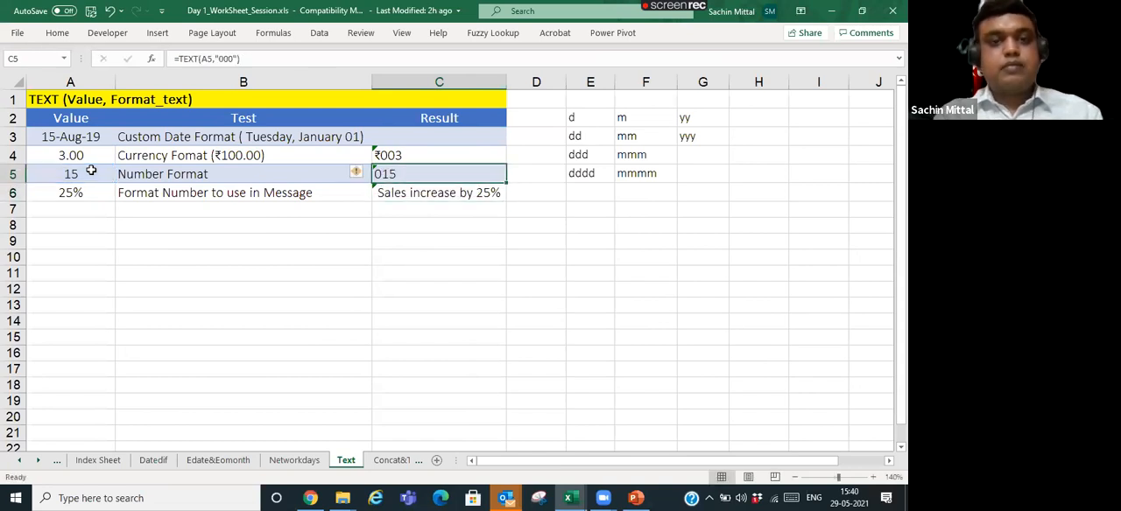
- Examine how the C6 formula joins its message text with a TEXT function that formats A6
key(Left)
key(Left)
key(Right)
key(Right)
key(Right)
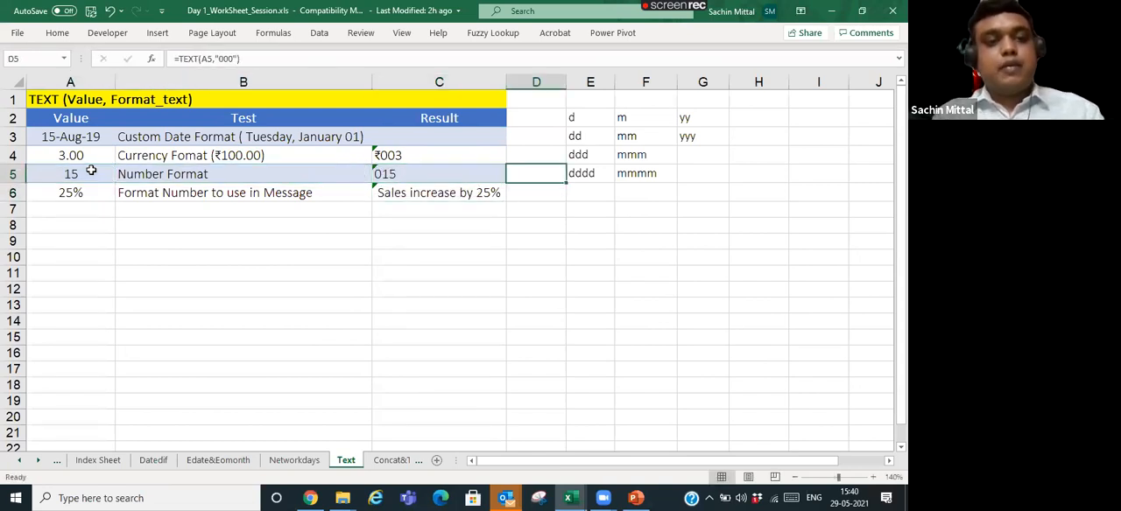
key(Down)
key(Left)
key(Up)
key(Left)
key(Down)
key(Left)
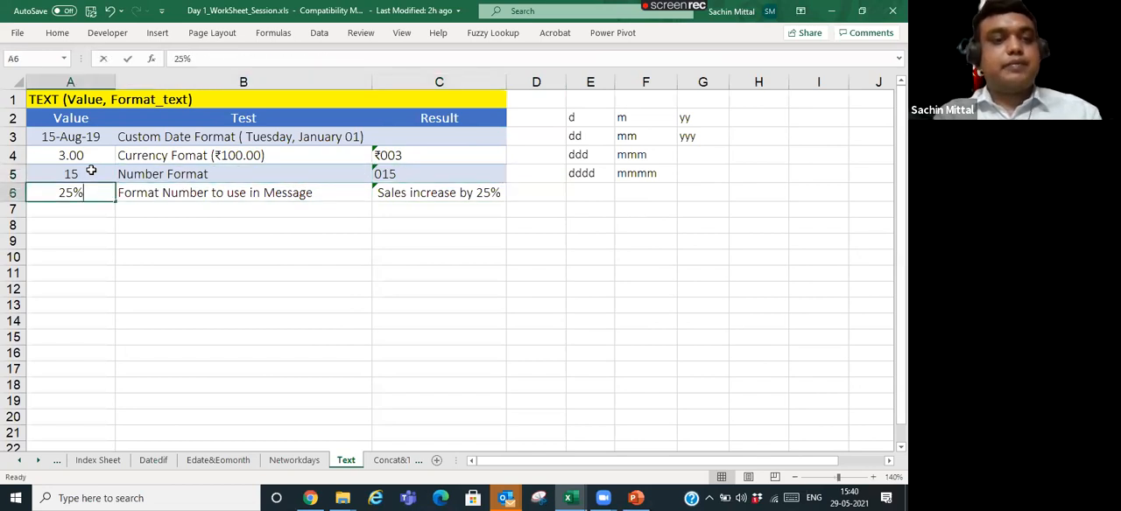
key(Right)
key(Right)
key(F2)
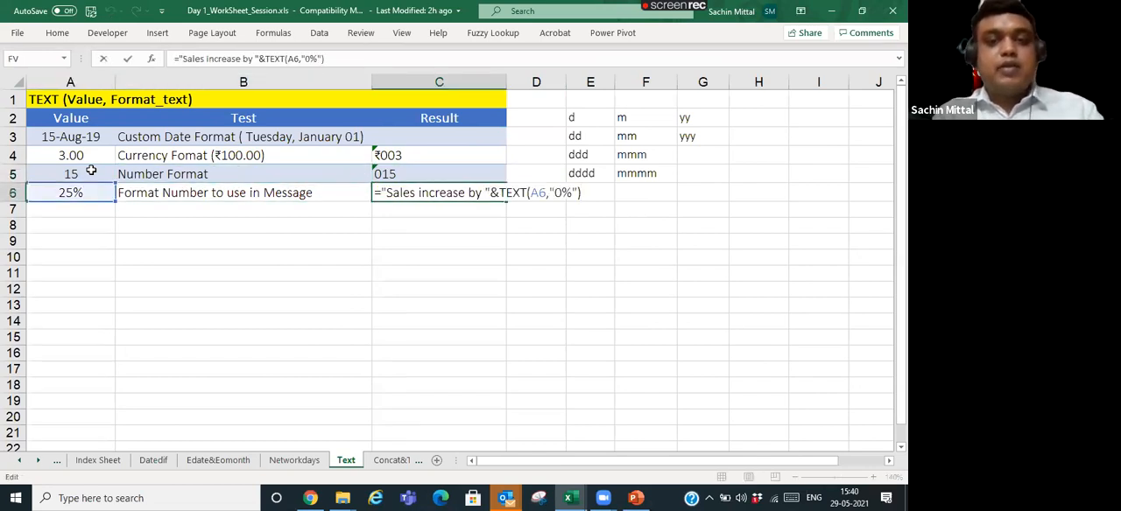
key(Left)
key(Left)
key(Left)
key(Left)
key(Left)
key(Left)
key(Left)
key(Left)
key(Left)
key(Left)
key(Left)
key(Left)
key(Left)
key(Left)
key(Left)
key(Left)
key(Left)
key(Left)
key(Left)
key(Left)
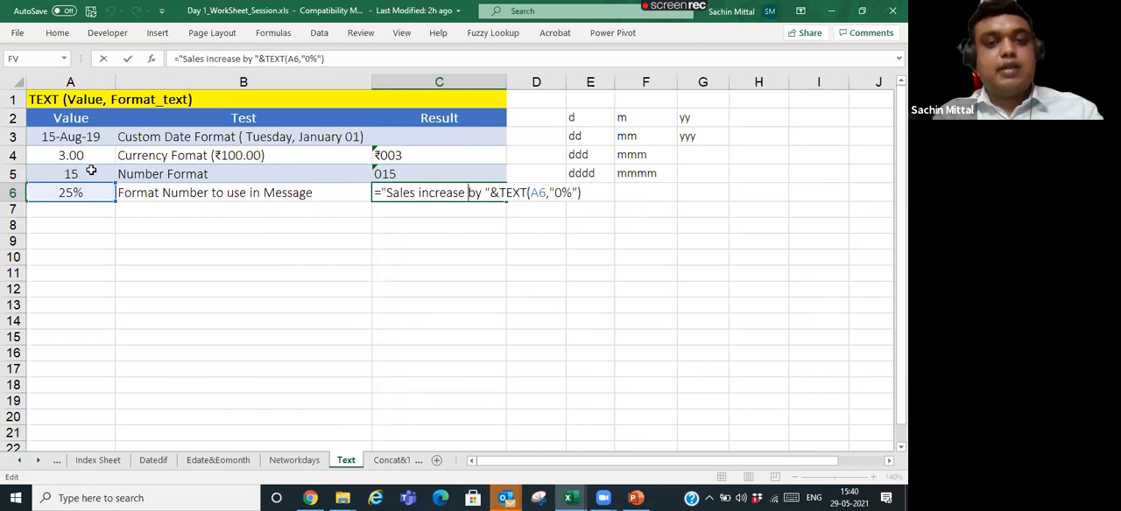
key(Right)
key(Right)
key(Right)
key(Right)
key(Right)
key(Right)
key(Right)
key(Right)
key(Right)
key(Right)
key(Right)
key(Right)
key(Right)
key(Right)
key(Right)
key(Right)
key(Right)
key(Right)
key(Right)
key(Right)
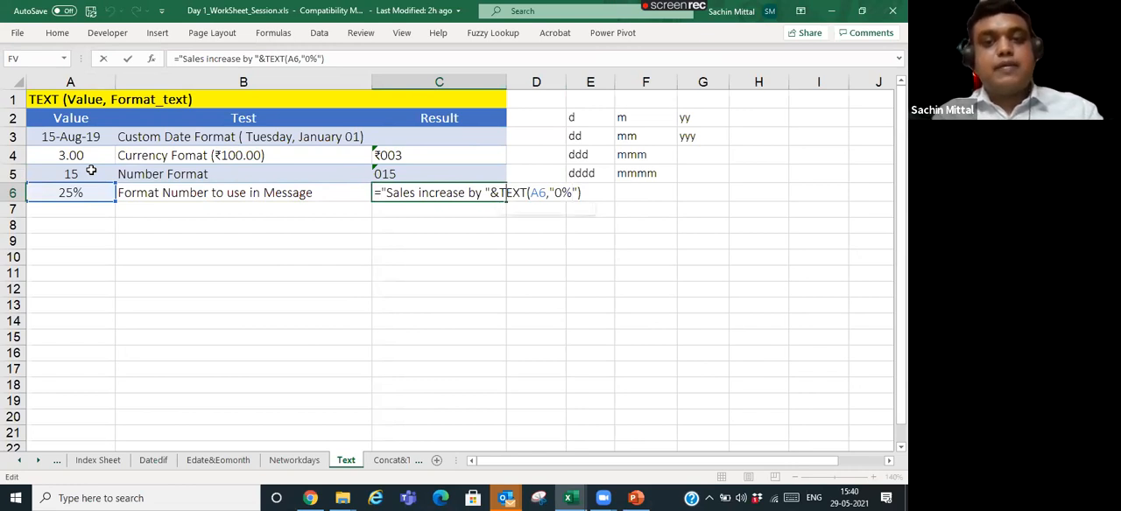
key(Return)
- Remove the % sign from the format text in the C6 formula, leaving "0"
key(Up)
key(F2)
key(Left)
key(Left)
key(BackSpace)
key(Return)
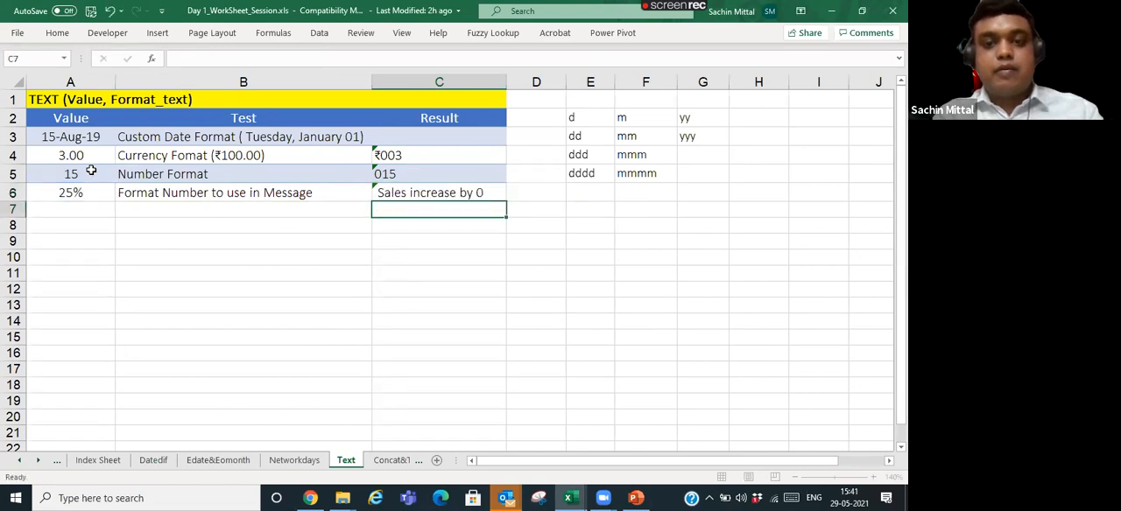
- Put the % sign back in the C6 formula's format text, making it "0%"
key(Up)
key(F2)
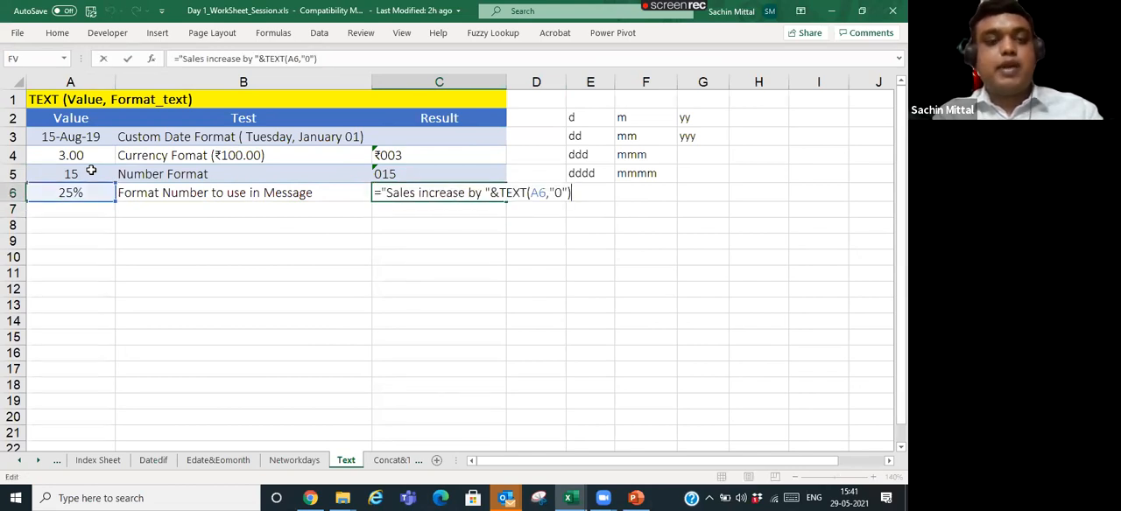
key(Left)
key(Left)
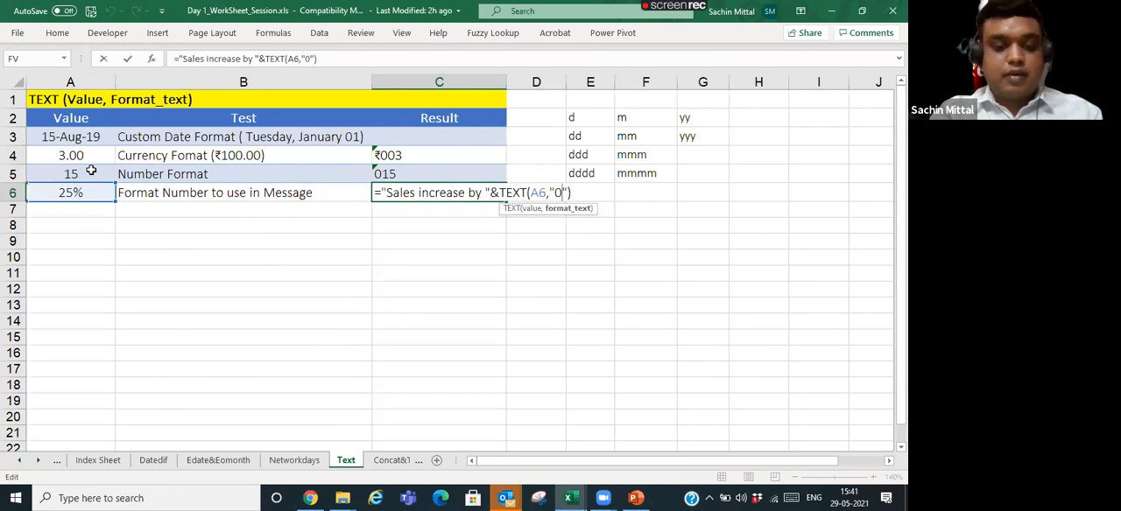
key(Left)
key(Left)
text(&)
key(BackSpace)
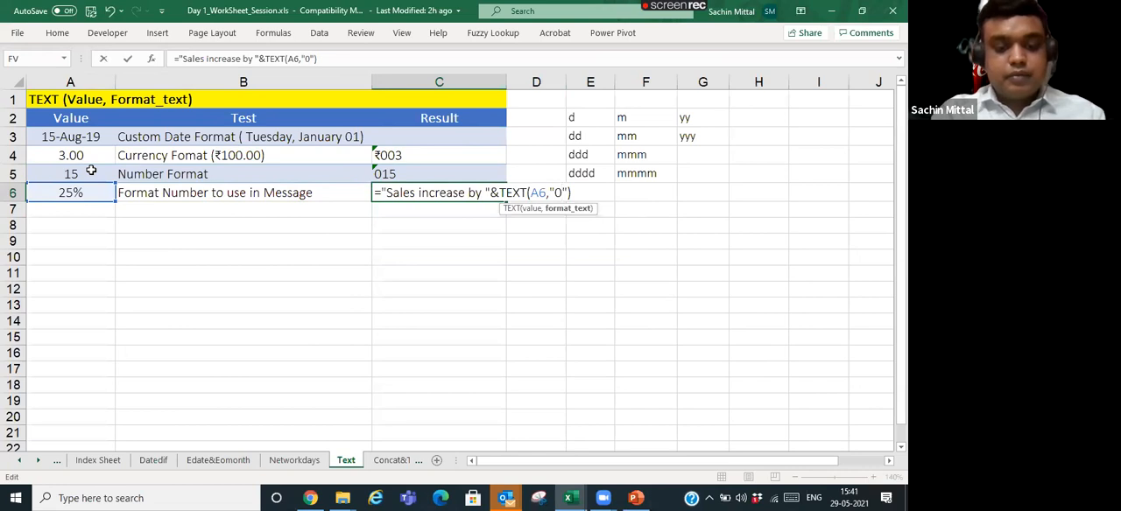
text(%)
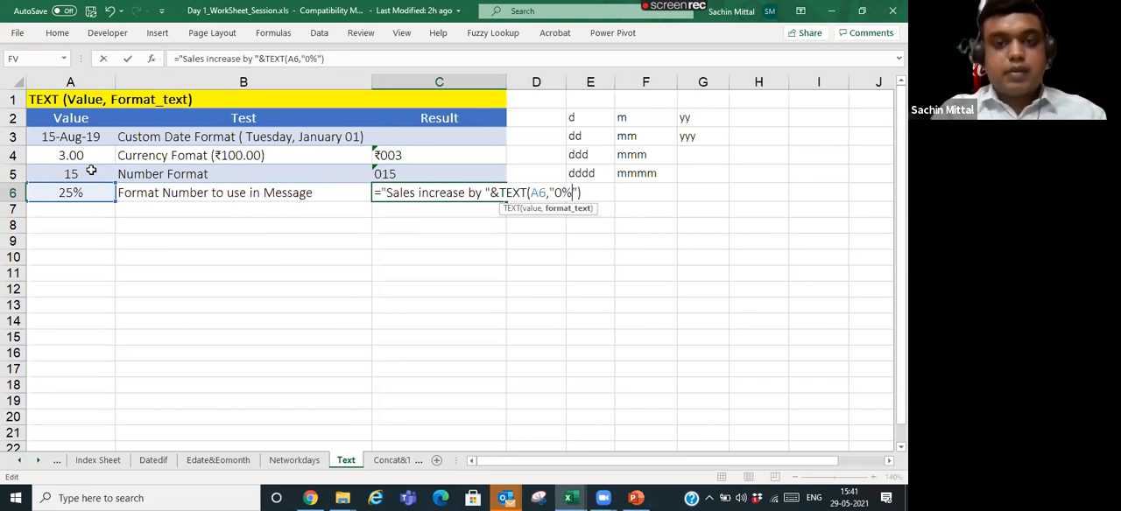
key(Return)
- Review the message text and the TEXT part of the C6 formula against the value in A6
key(Up)
key(Left)
key(Left)
key(Right)
key(Right)
key(Up)
key(Down)
key(F2)
key(Left)
key(Left)
key(Left)
key(Left)
key(Left)
key(Left)
key(Left)
key(Left)
key(Left)
key(Left)
key(Left)
key(Left)
key(Left)
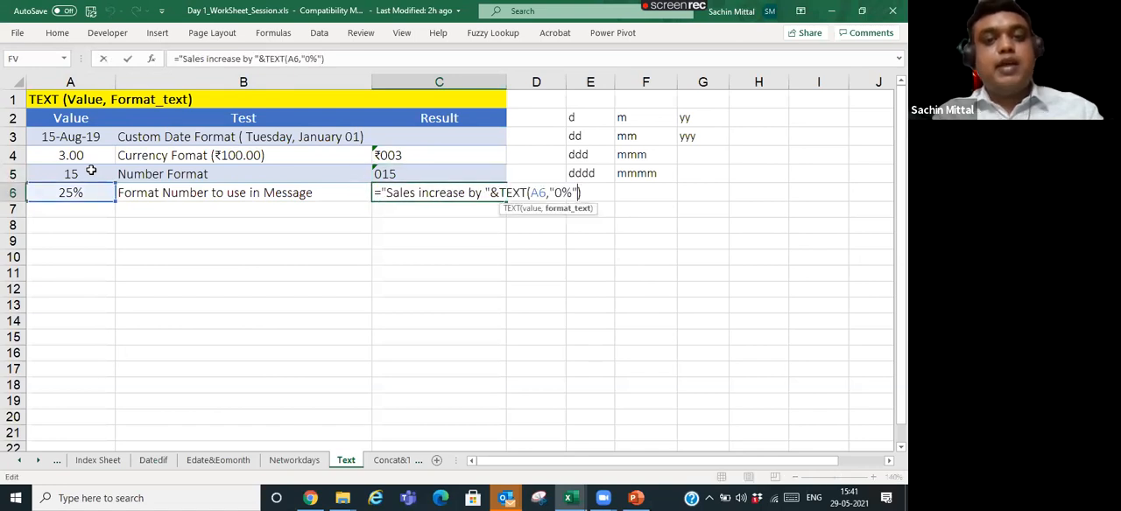
key(ctrl+shift+Left)
key(ctrl+shift+Left)
key(ctrl+shift+Left)
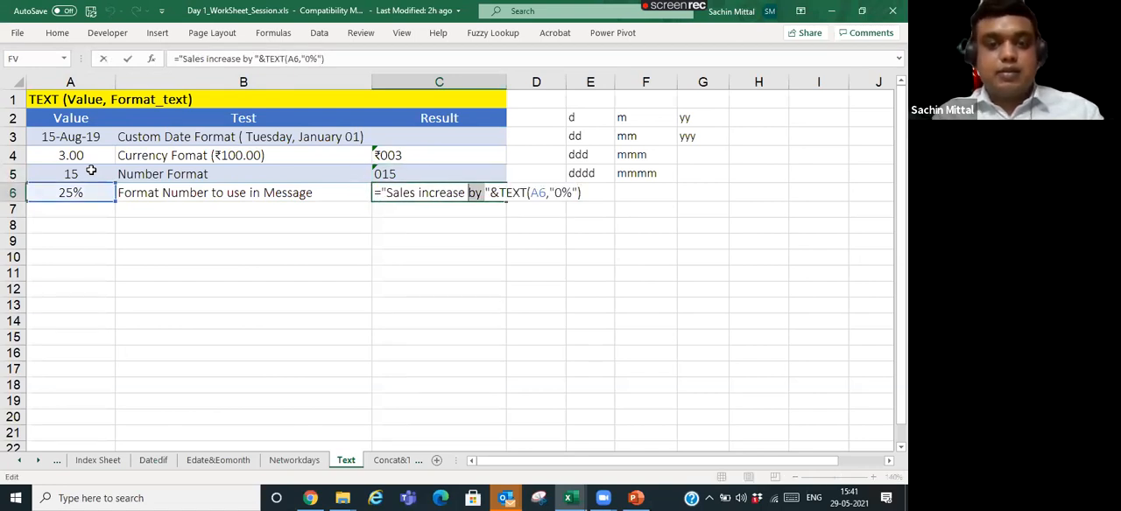
key(Right)
key(Left)
key(Return)
key(Up)
key(Up)
- Start a TEXT formula in C3 with A3 as its value
key(Up)
key(Down)
key(Down)
key(Down)
key(Up)
key(Up)
key(Up)
key(Up)
key(Up)
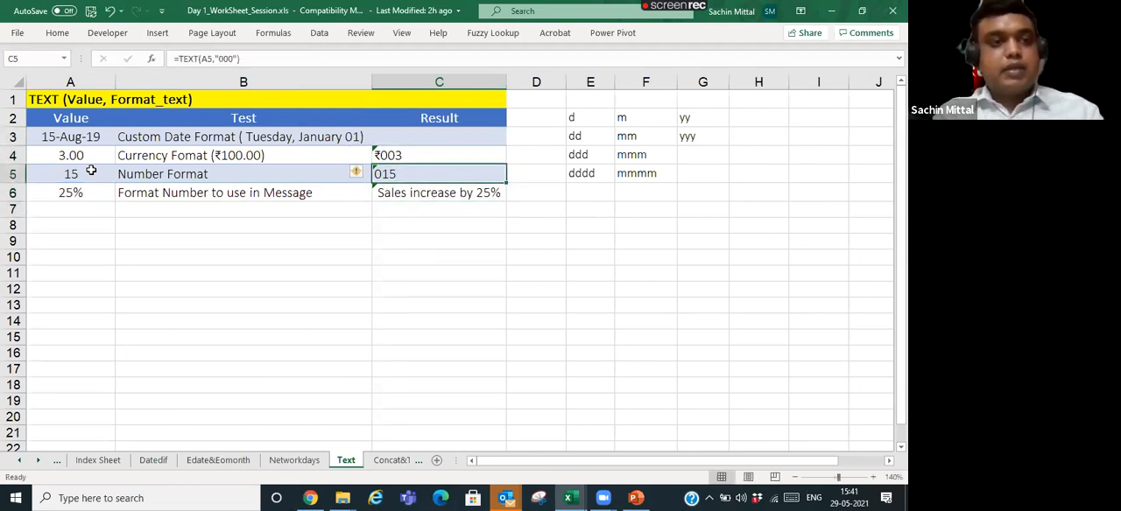
key(Down)
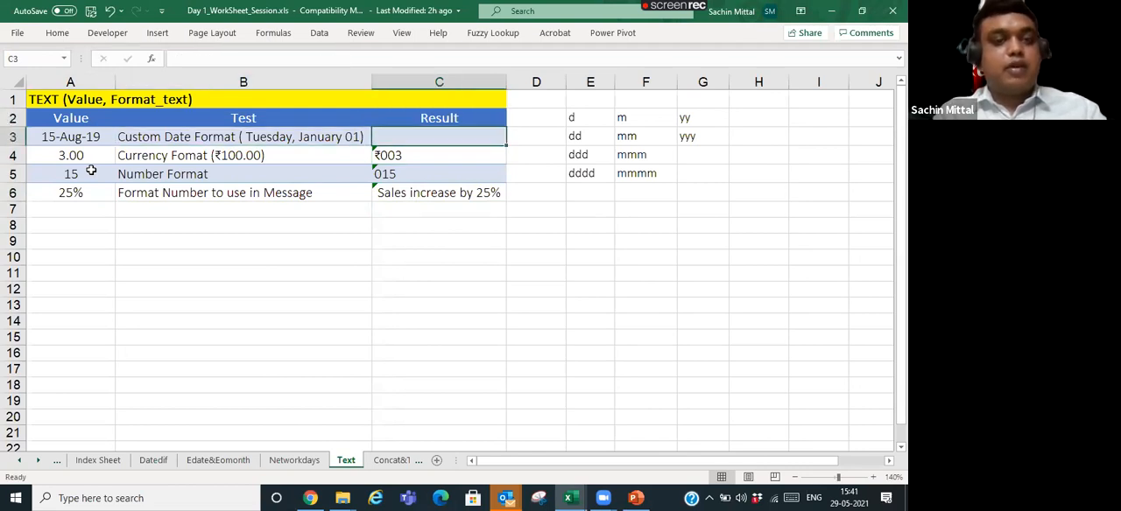
text(Text)
key(Escape)
text(=Tex)
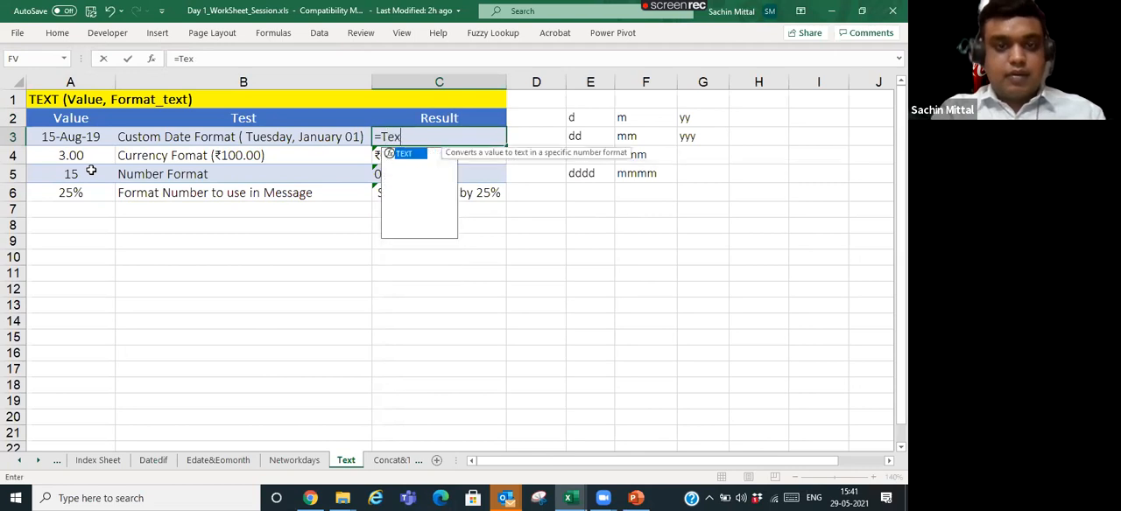
text(t()
key(Left)
key(Left)
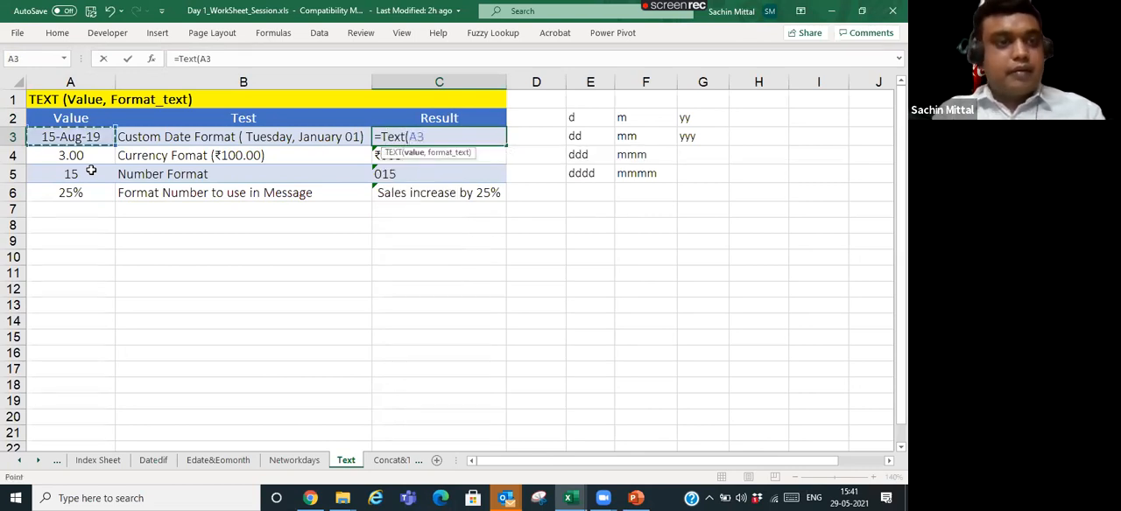
- Try to complete the C3 formula with the date format ddd, mmmm dd, yyy and a closing quotation mark
text(,ddd, )
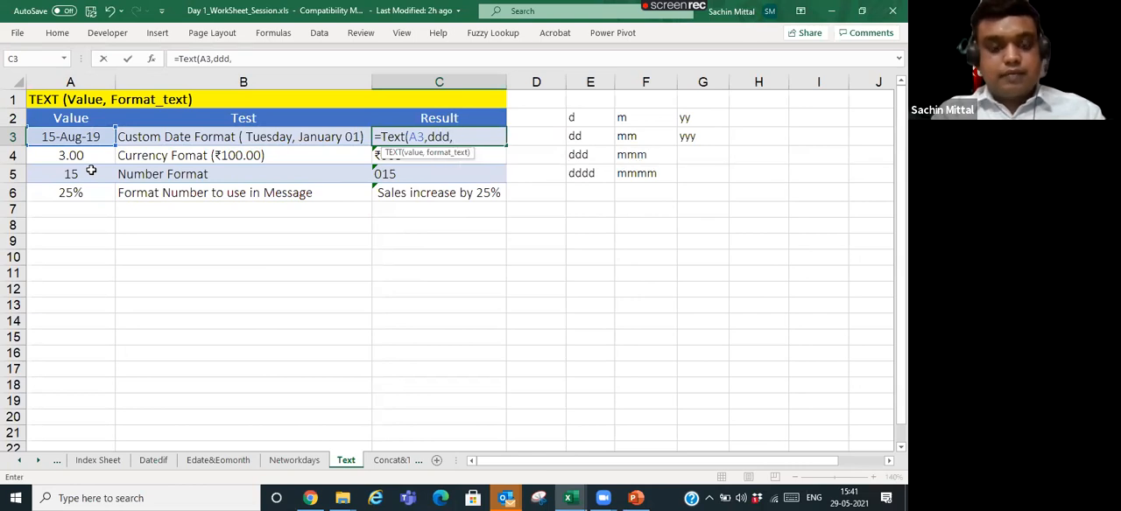
text(d)
key(BackSpace)
text(mmm)
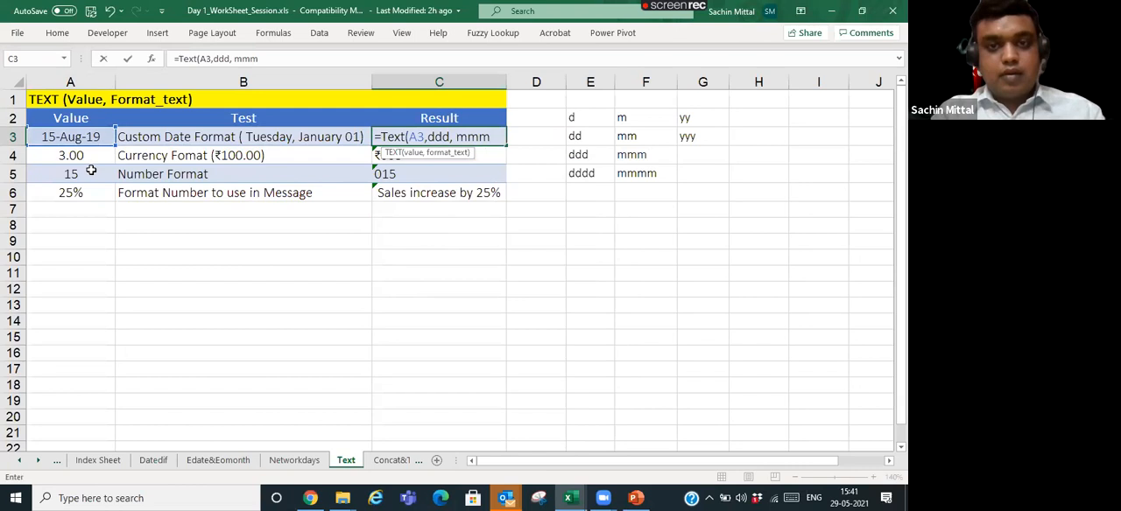
text(m dd, )
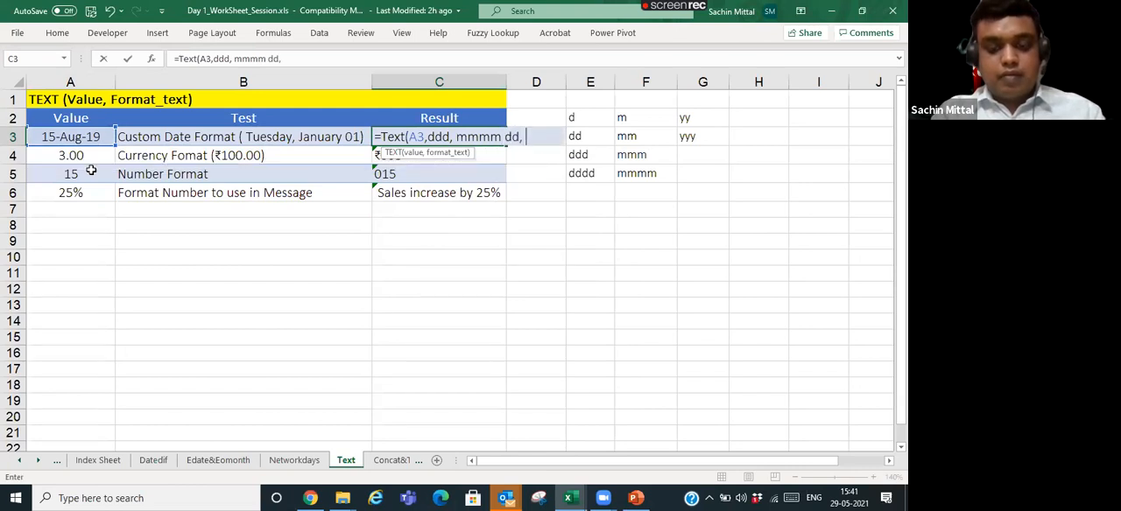
text(yyy")
key(Return)
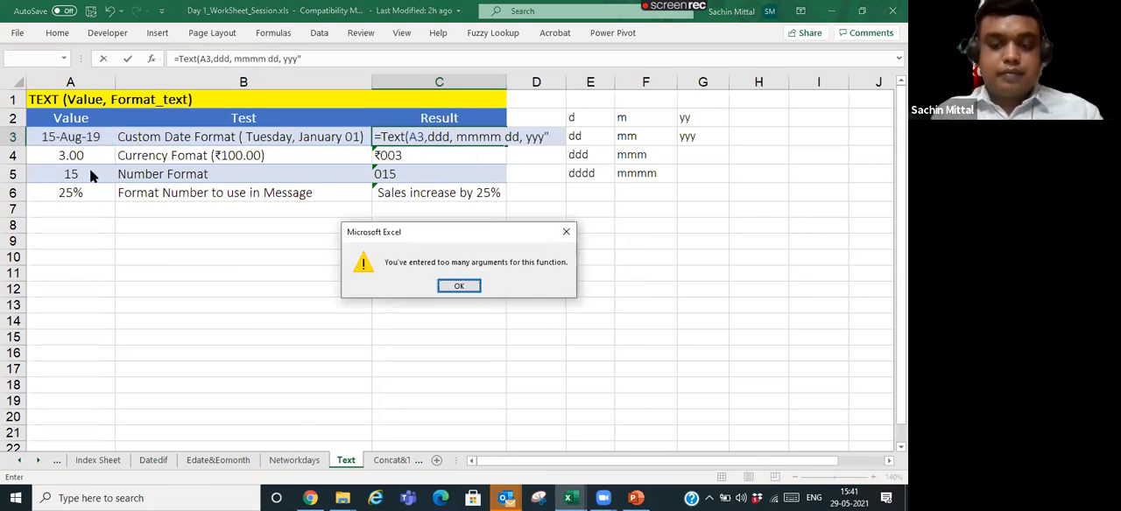
key(Return)
- Insert the missing opening quotation mark before ddd in the C3 TEXT formula and enter it as =TEXT(A3,"ddd, mmmm dd, yyy")
key(Left)
key(Left)
key(Left)
key(Left)
key(Left)
key(Left)
key(Left)
key(Left)
key(Left)
key(Left)
key(Left)
key(Left)
key(Left)
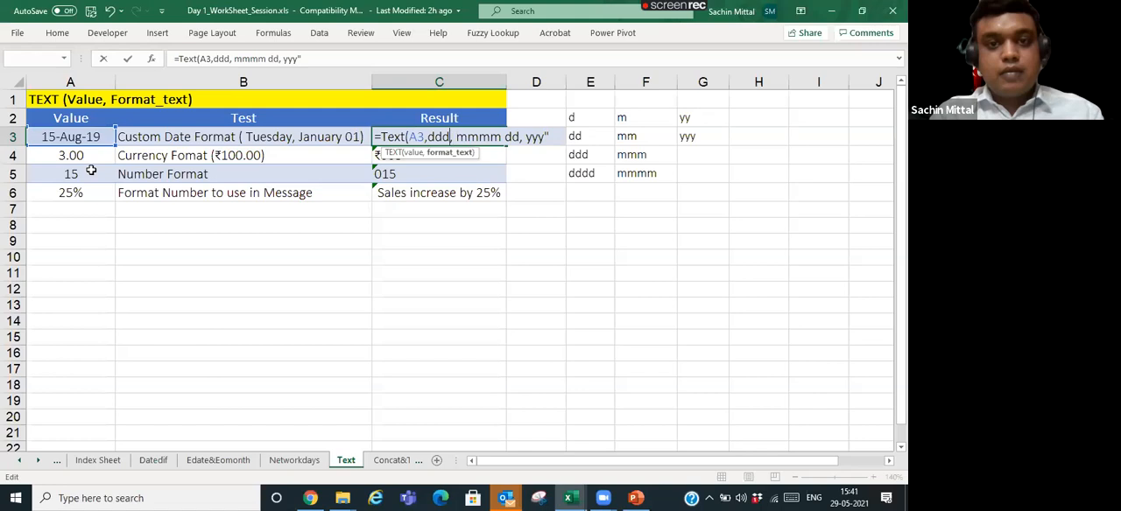
key(Left)
key(Left)
key(Left)
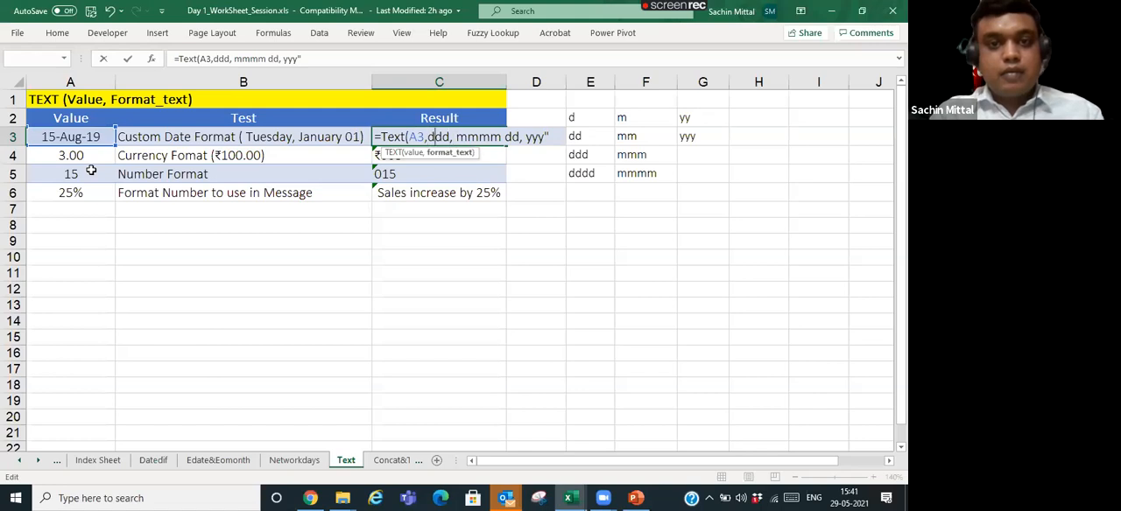
text(")
key(Return)
key(Up)
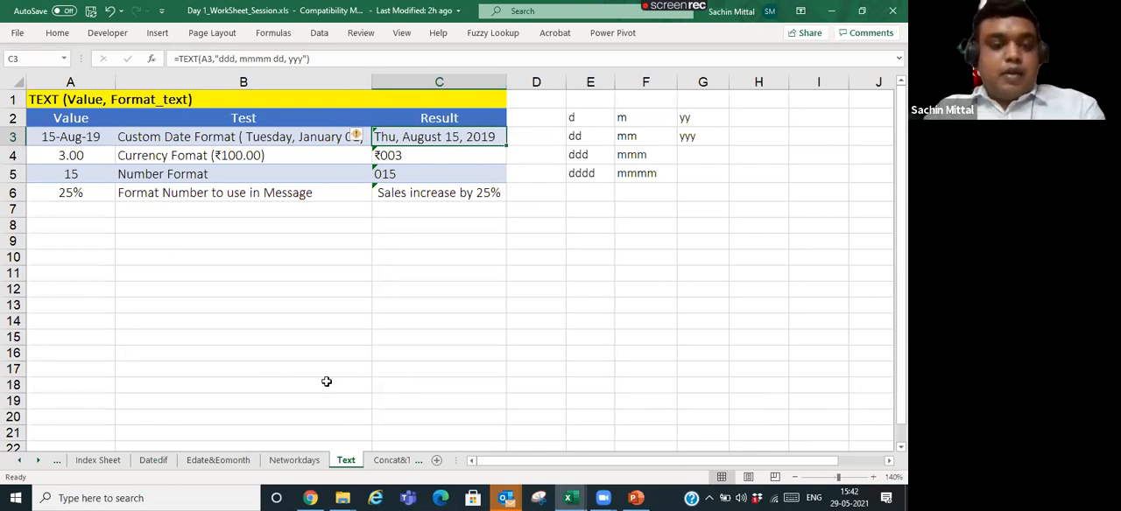
- Review the TEXT formulas in C6, C4 and C3, opening the C3 formula to inspect its date format
click(629, 309)
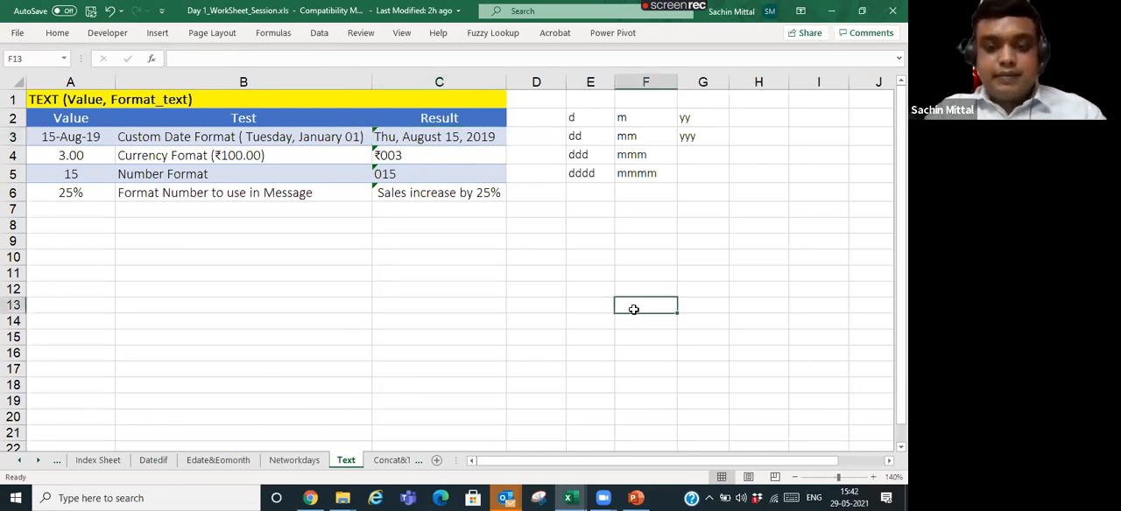
click(161, 199)
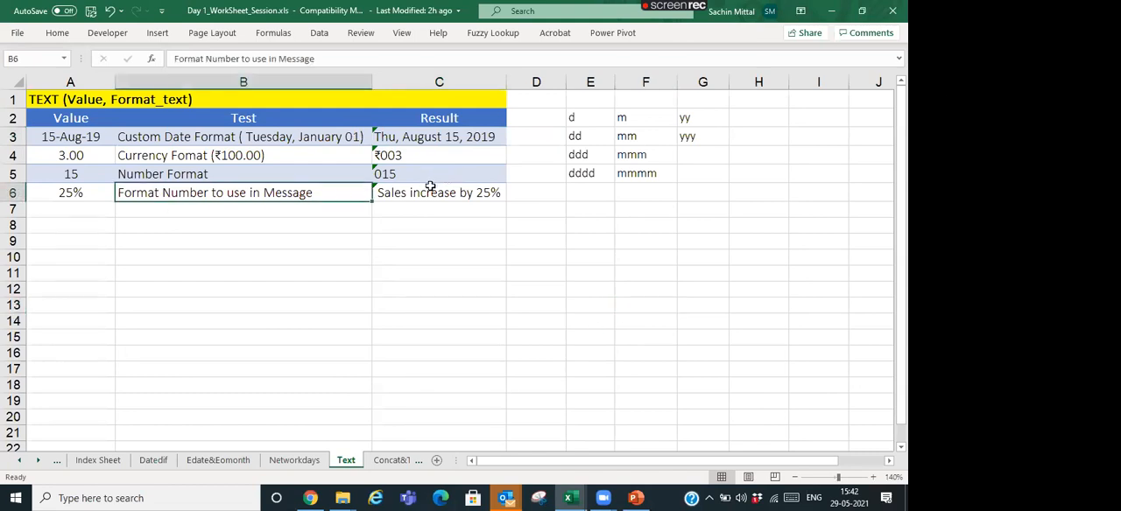
click(429, 194)
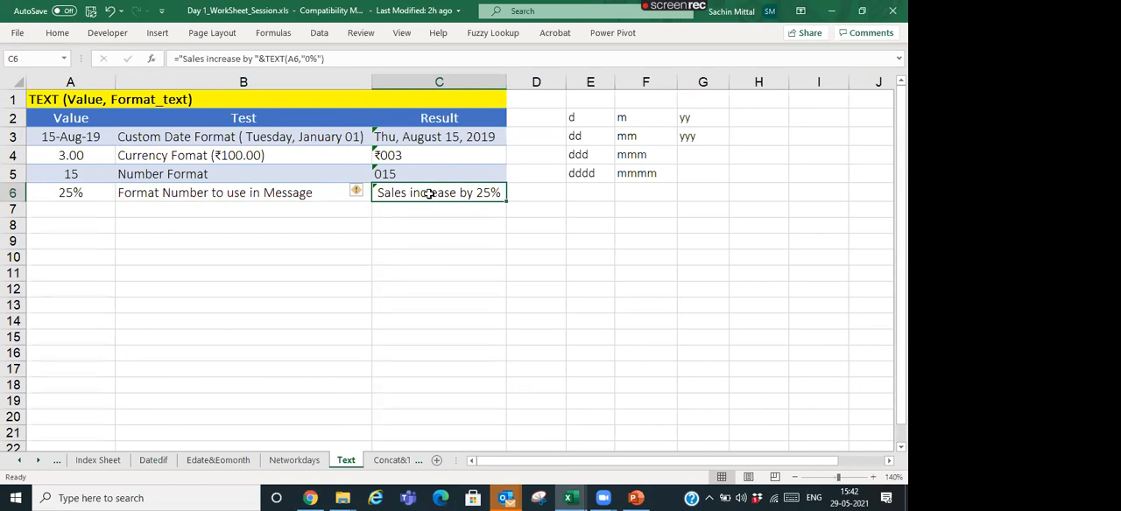
click(443, 155)
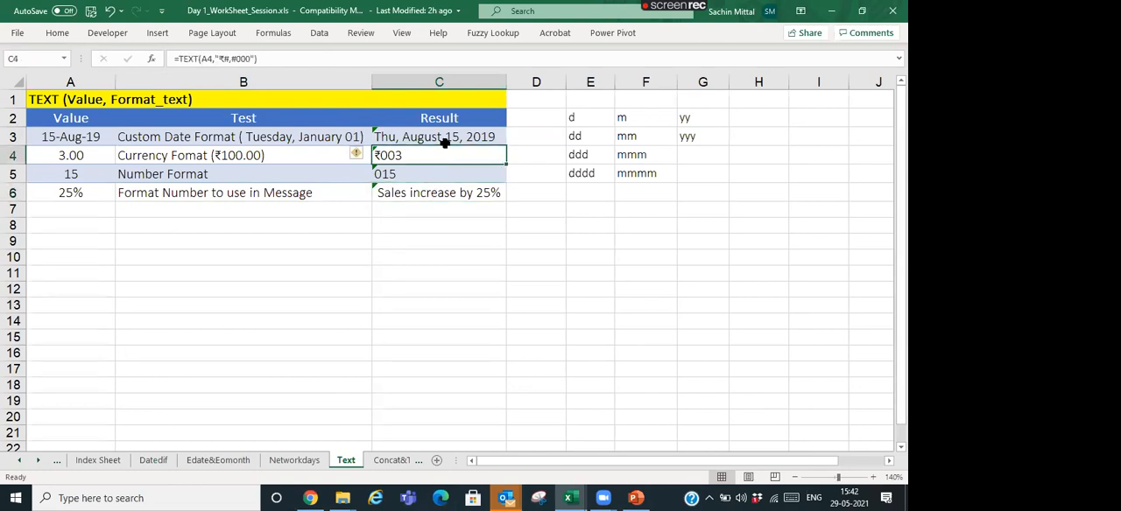
click(444, 140)
double_click(445, 140)
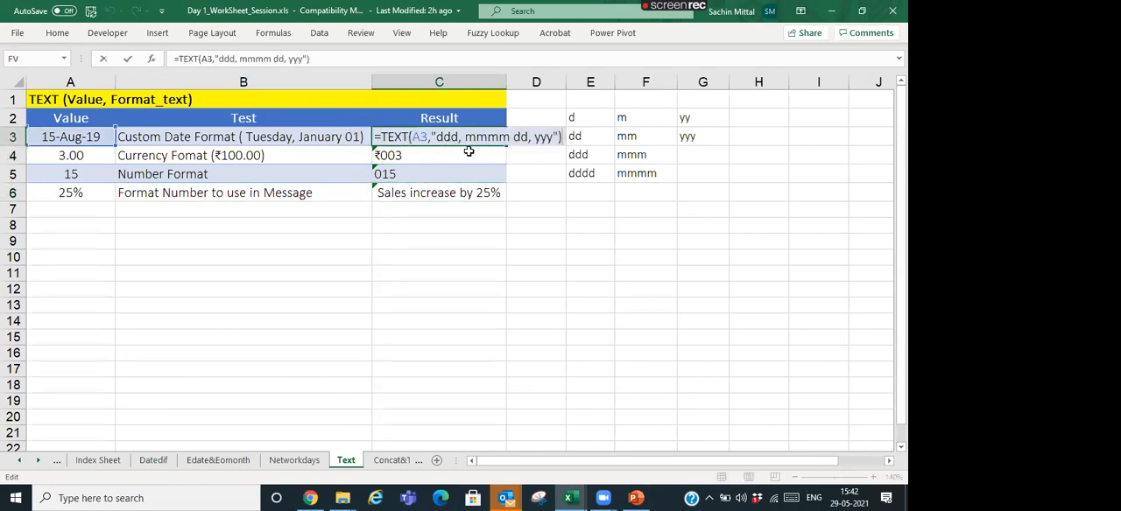
key(Escape)
key(F2)
key(Escape)
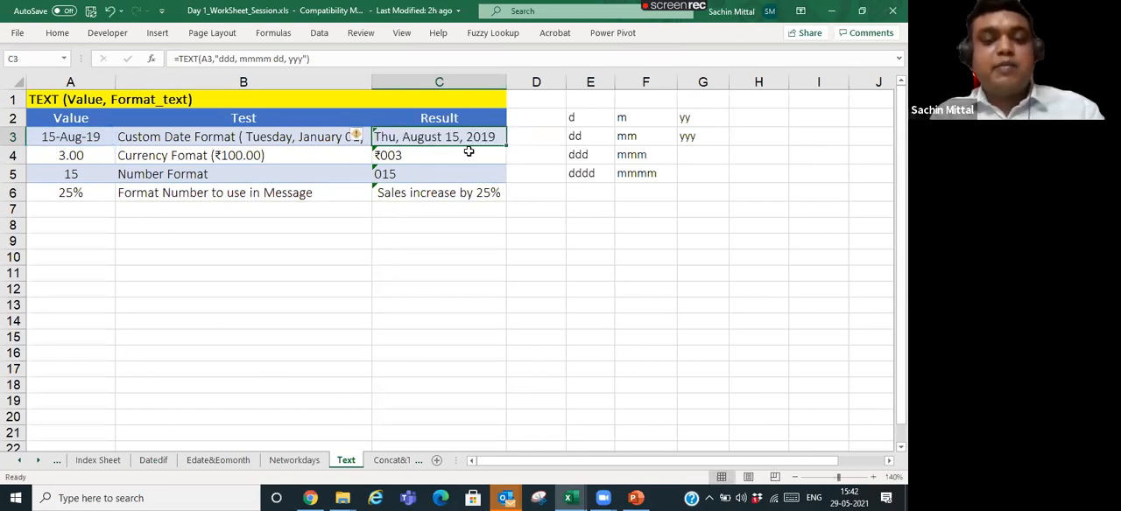
click(469, 152)
key(Down)
key(Up)
key(Up)
key(Left)
key(Left)
key(Right)
key(Right)
key(Right)
key(Down)
key(Left)
key(Left)
key(Right)
key(Right)
key(Left)
key(Left)
key(Left)
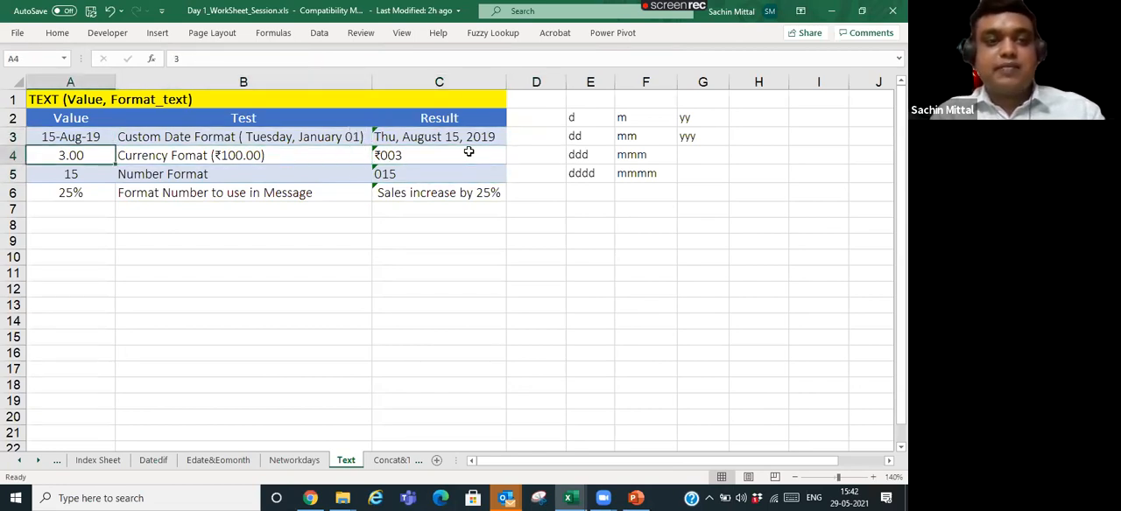
key(Right)
key(Right)
key(Right)
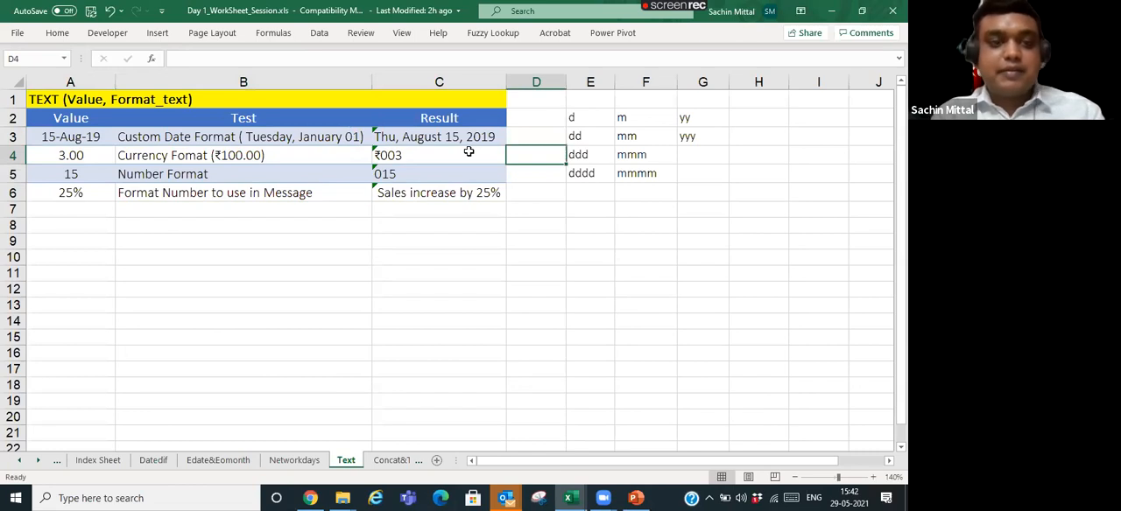
- Compare the source values in A3:A6 with the TEXT formulas and results in C3:C6
click(442, 188)
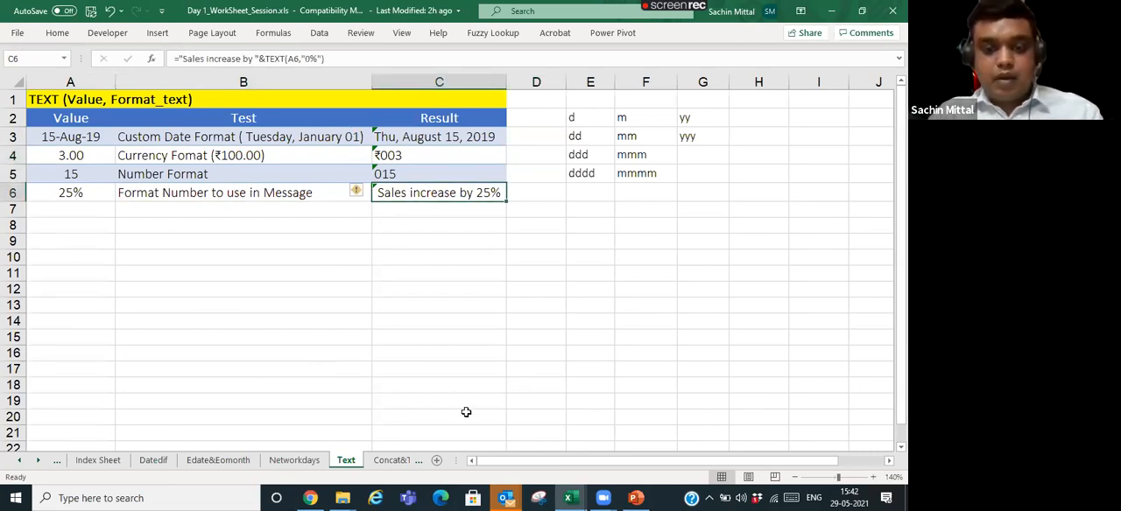
click(283, 203)
scroll(303, 186, down, 1)
scroll(305, 186, up, 1)
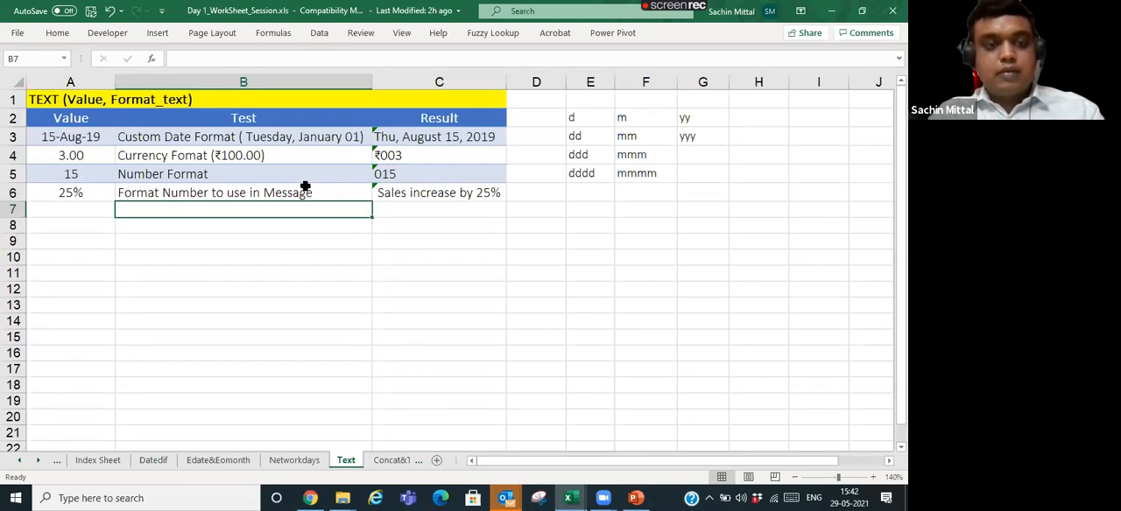
click(96, 141)
click(94, 154)
click(94, 170)
click(94, 190)
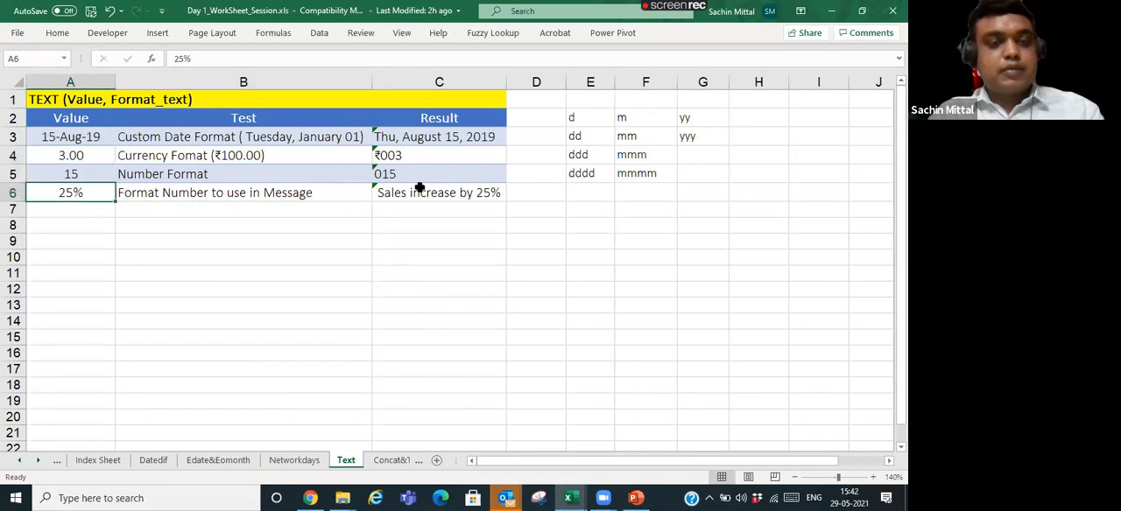
click(462, 139)
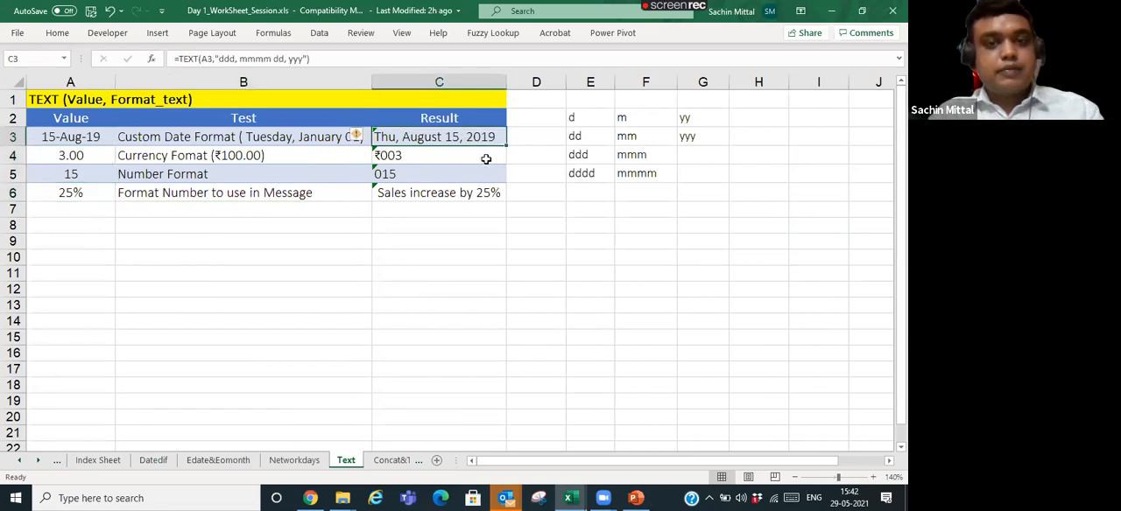
click(486, 158)
click(482, 174)
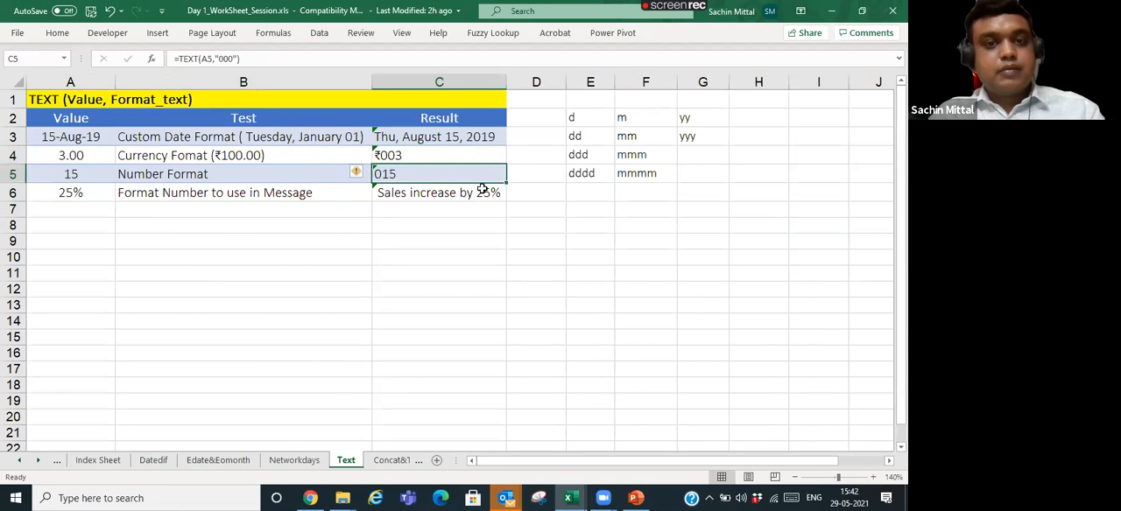
click(482, 189)
- Switch to the Concat&Textjoin sheet and select the first CONCAT result cell, G3
key(ctrl+Page_Down)
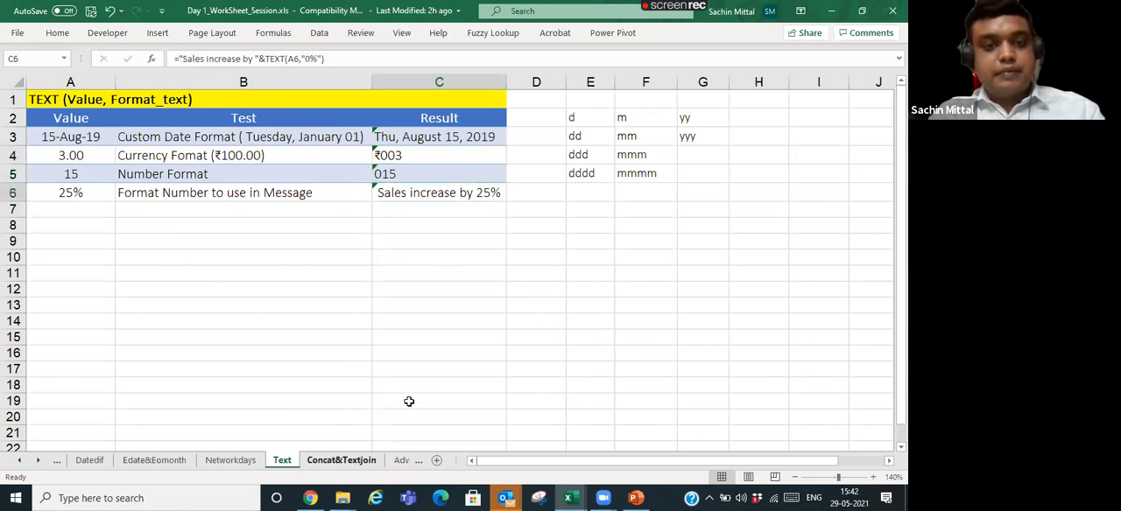
click(318, 129)
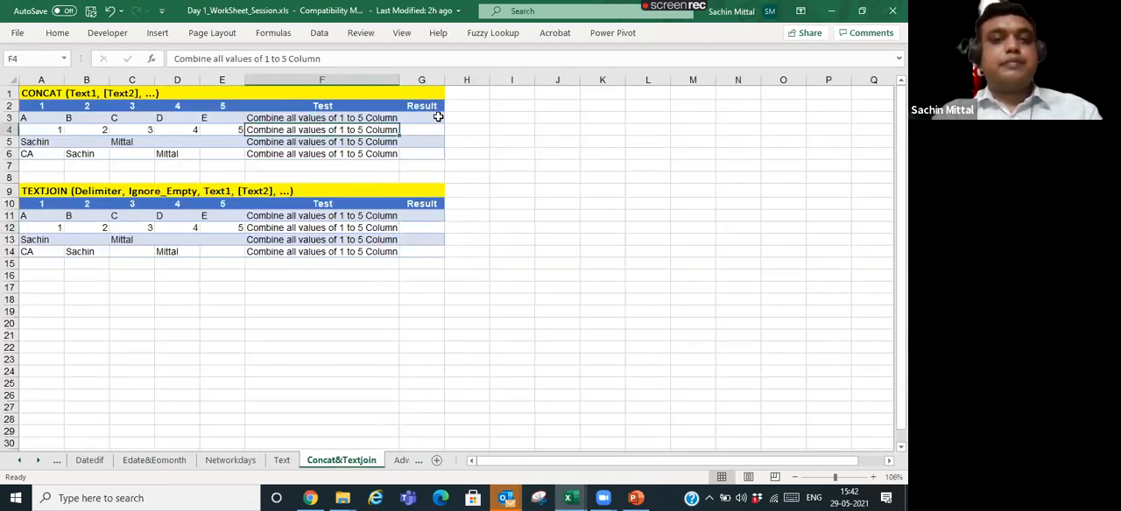
click(436, 118)
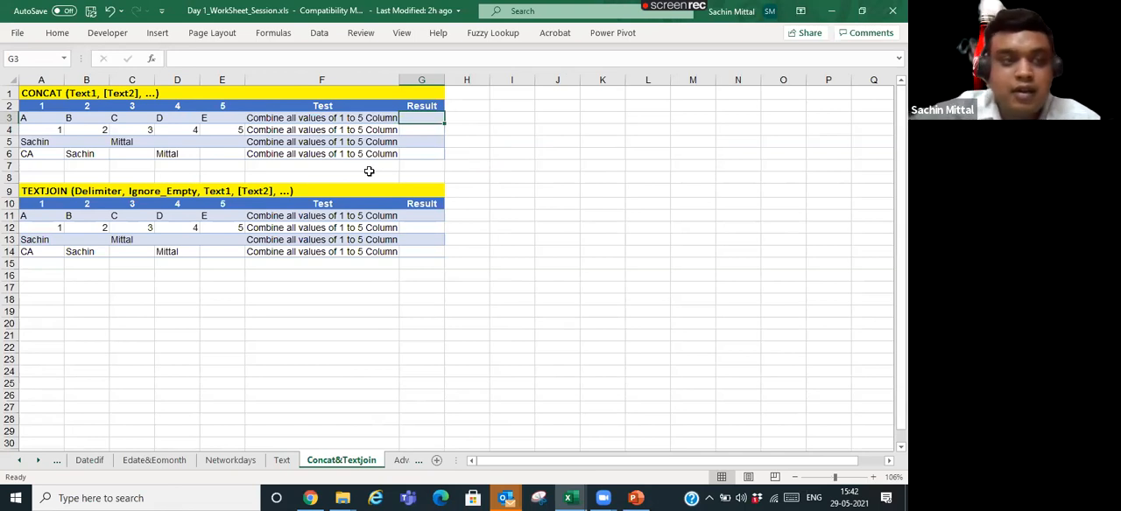
text(Con)
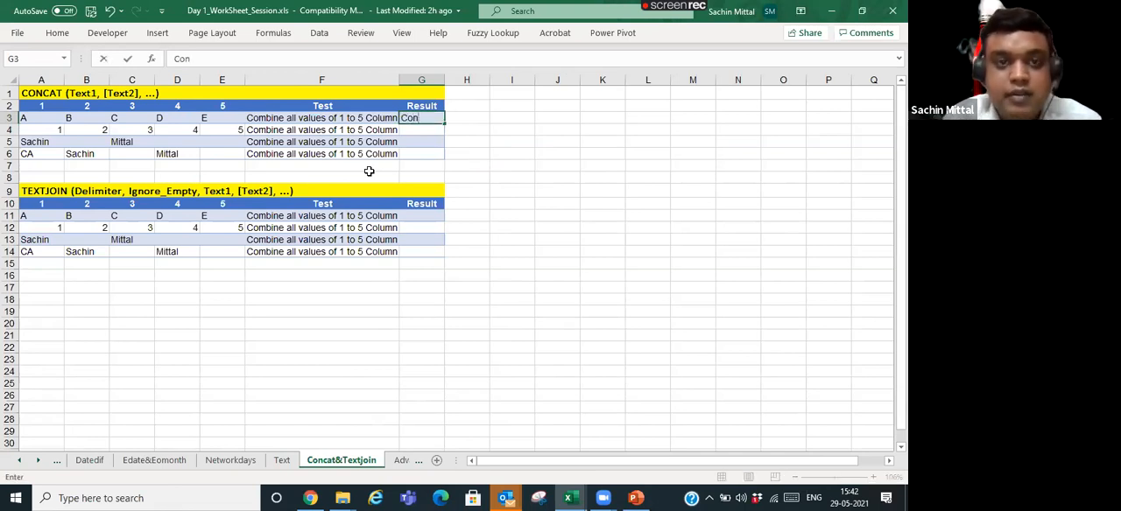
key(BackSpace)
key(BackSpace)
text(=v)
key(BackSpace)
text(con)
key(BackSpace)
key(BackSpace)
key(BackSpace)
key(BackSpace)
key(BackSpace)
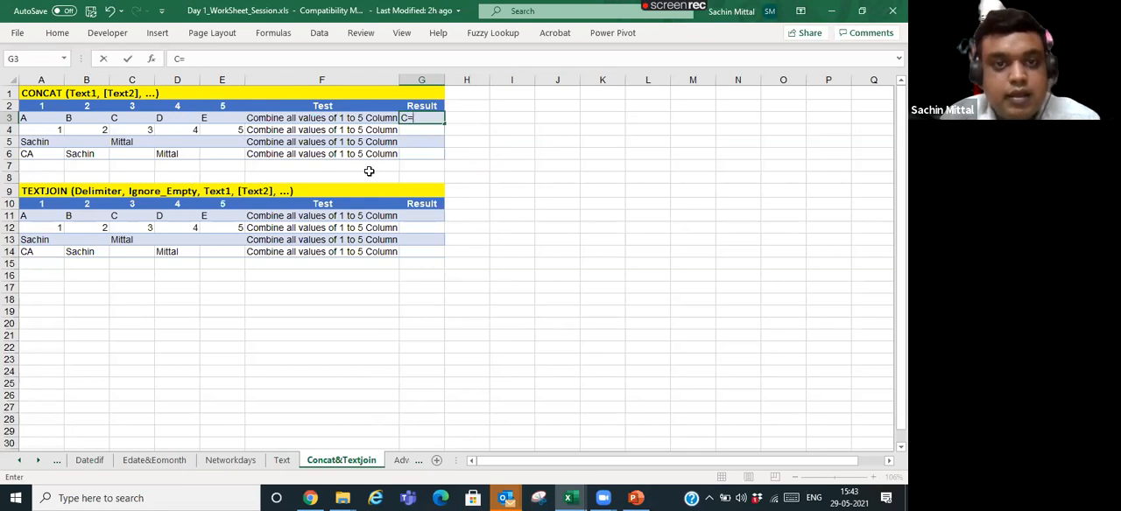
- Start a CONCATENATE formula in G3 with A3 as its first text argument
text(+con)
key(Down)
key(Down)
key(Down)
key(Down)
key(Down)
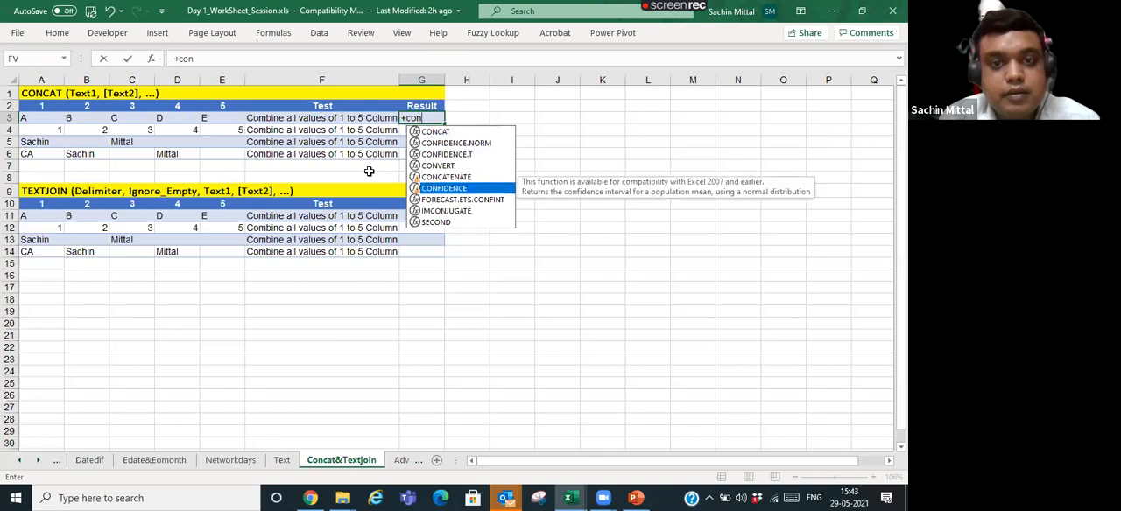
key(Up)
key(Tab)
key(Left)
key(Left)
key(Left)
key(Left)
key(Left)
key(Left)
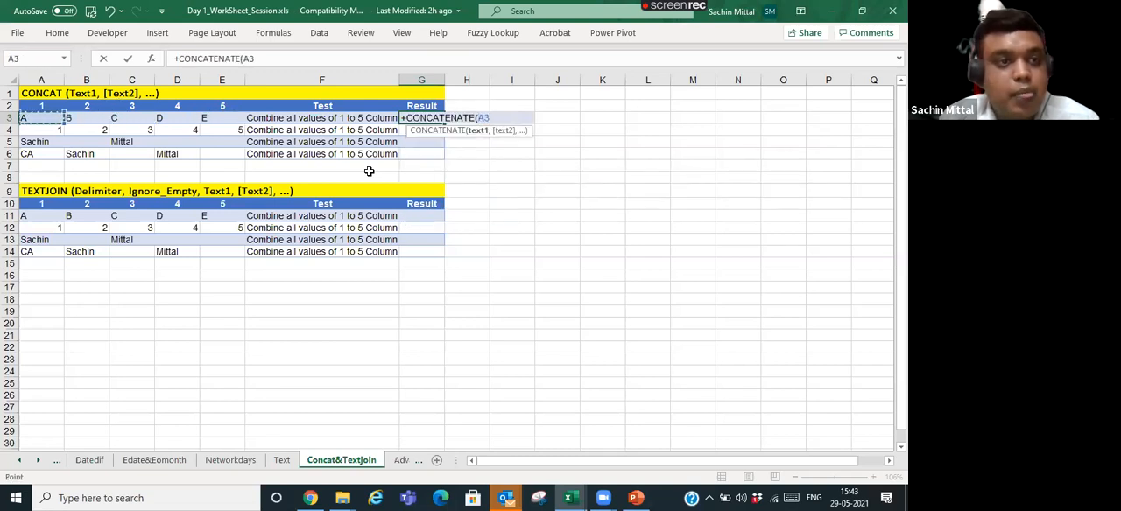
- Add B3, C3, D3 and E3 as separate arguments of the G3 CONCATENATE formula and enter it
text(,)
key(Left)
key(Left)
key(Left)
key(Left)
key(Left)
text(,)
key(Left)
key(Left)
key(Left)
key(Left)
text(,)
key(Left)
key(Left)
key(Left)
text(,)
key(Left)
key(Left)
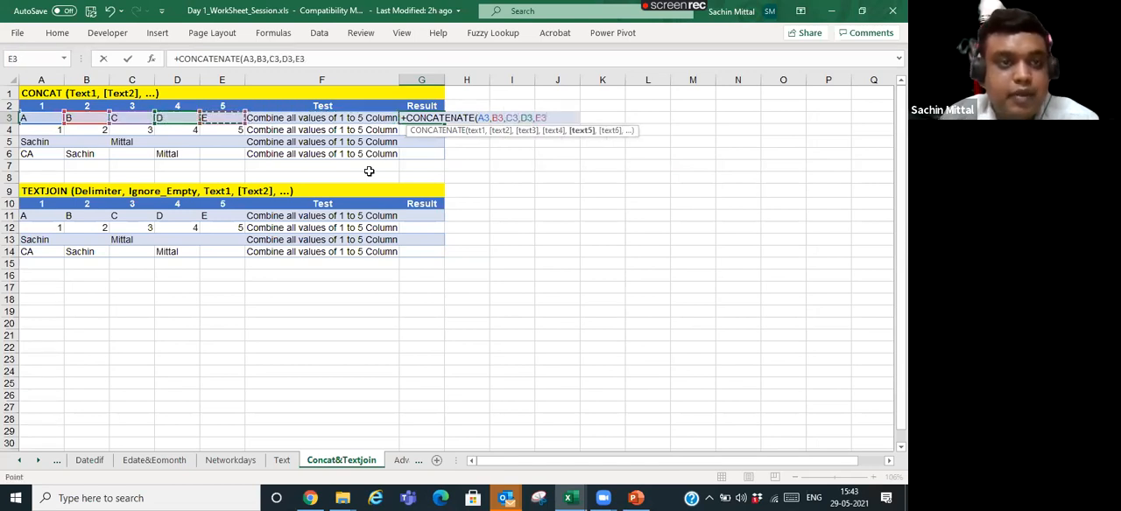
key(ctrl+Return)
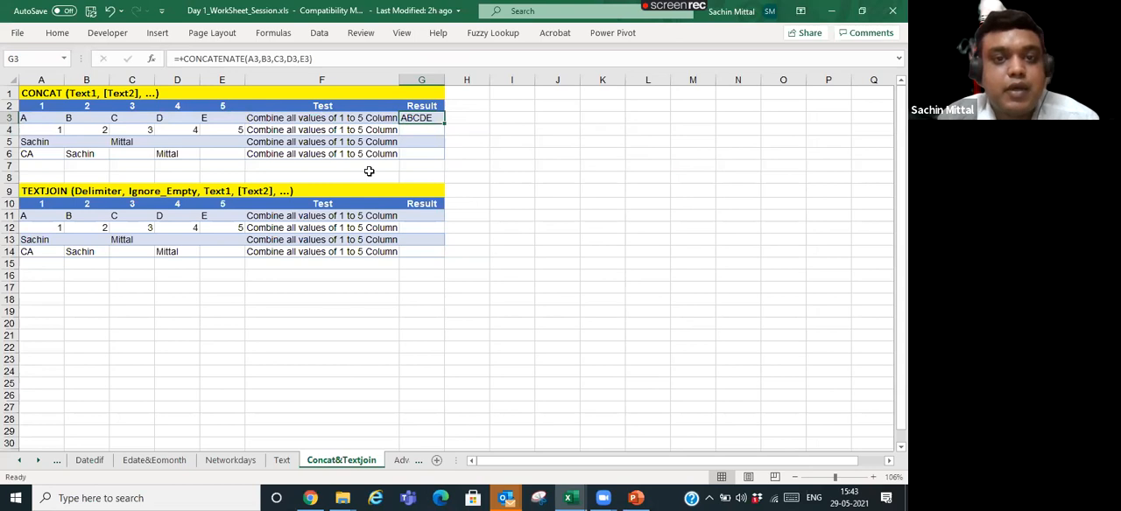
- Copy the CONCATENATE formula from G3 into G4, pasting only the formula
key(ctrl+c)
key(Down)
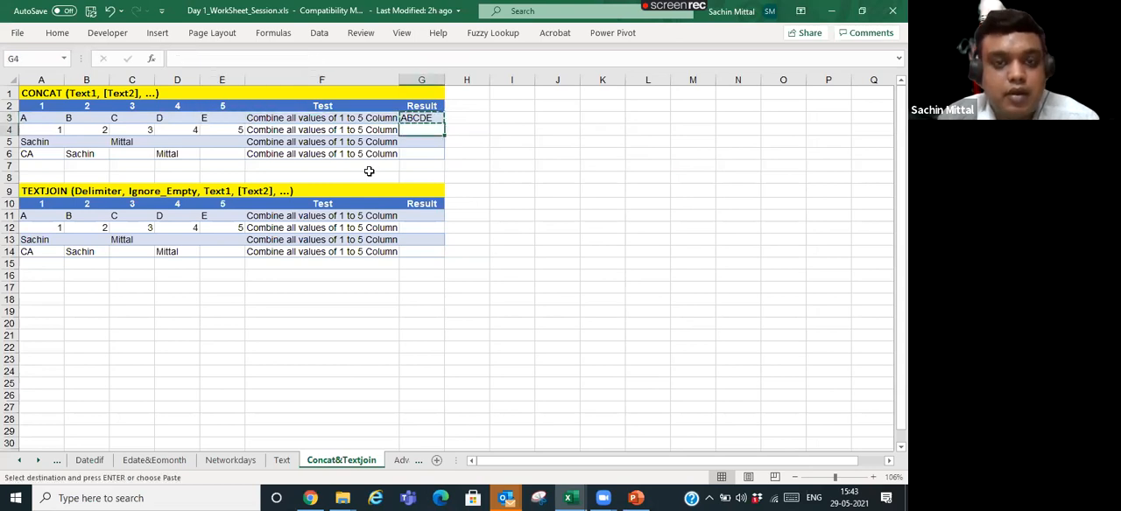
key(ctrl+alt+v)
key(f)
key(Return)
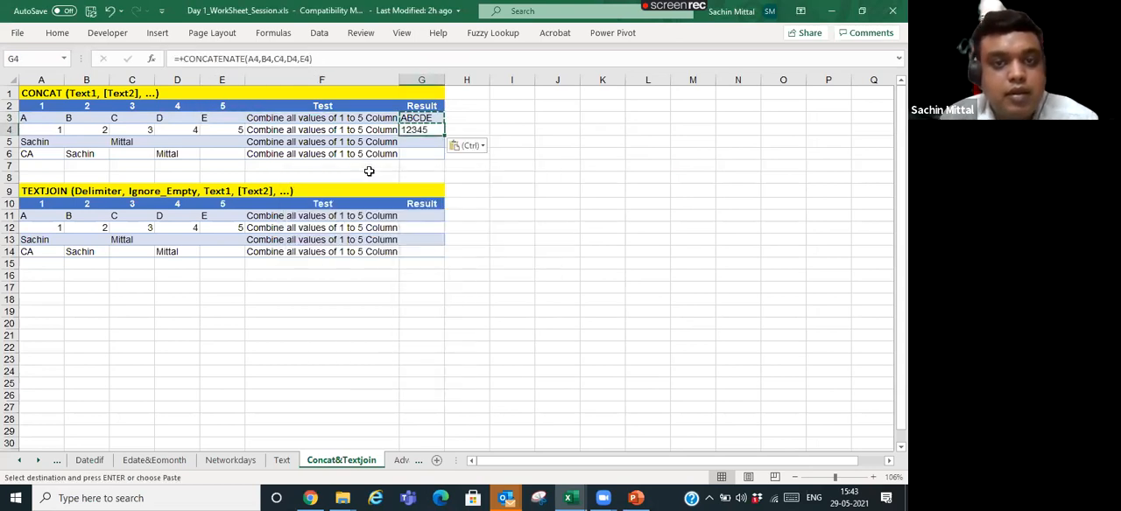
- Delete the CONCATENATE formulas from G3:G4
key(Up)
key(shift+Down)
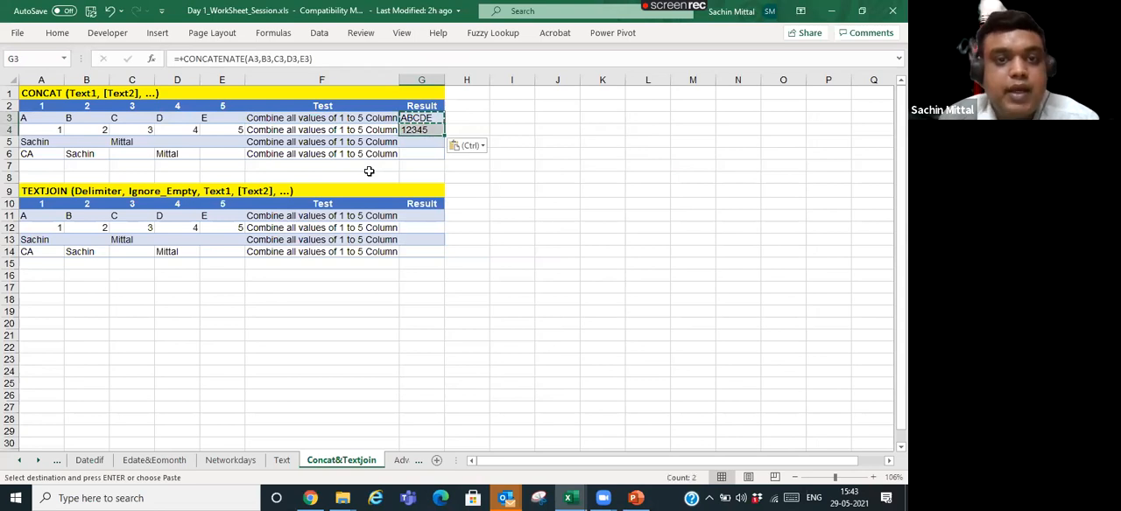
key(Delete)
key(Left)
key(Left)
key(Left)
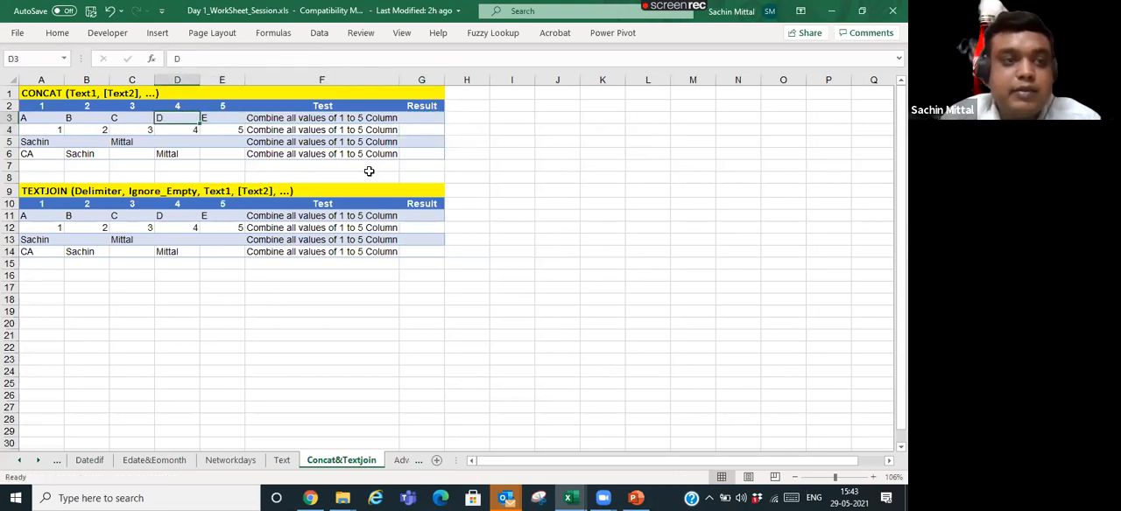
key(Left)
key(Left)
key(Left)
key(Right)
key(Right)
key(Right)
key(Right)
key(Right)
key(Right)
key(Right)
key(Left)
key(Left)
key(Left)
key(Left)
key(Left)
key(Left)
key(Left)
key(Right)
key(Right)
key(Right)
key(Right)
key(Right)
key(Right)
key(Left)
key(Right)
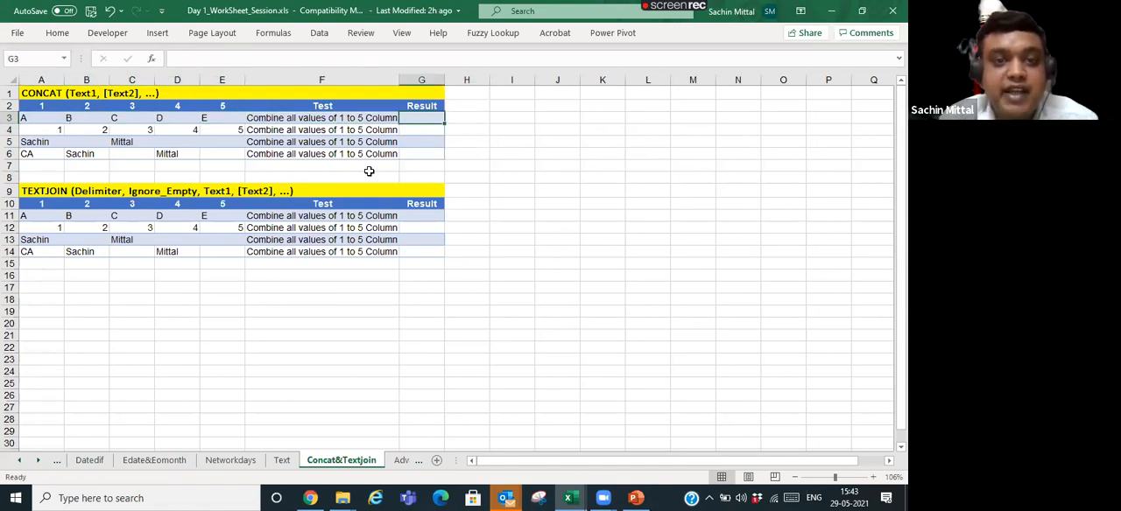
- Enter =CONCATENATE(A3:E3) in G3, giving the whole range A3:E3 as a single argument
text(=)
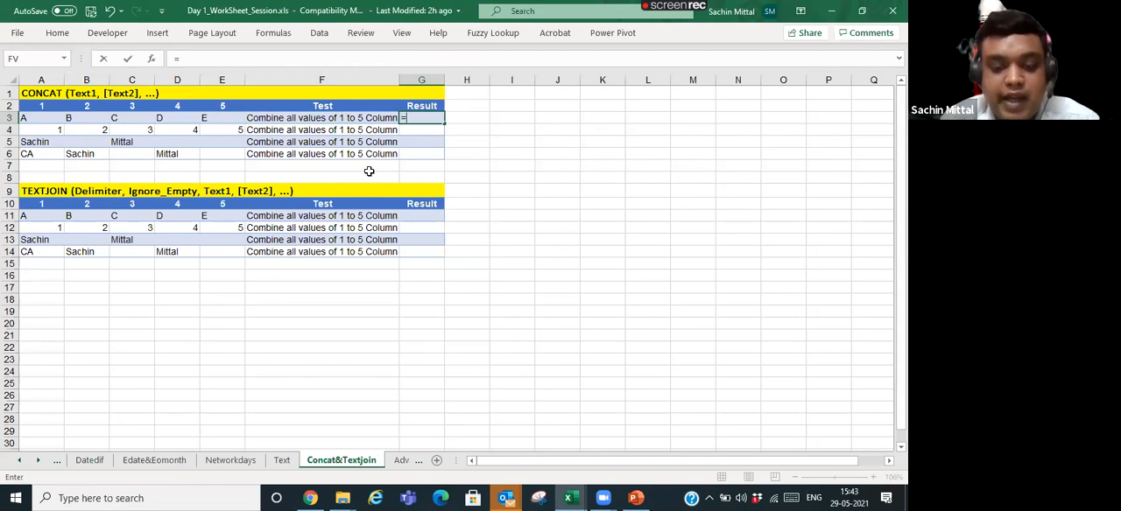
text(conca)
key(Down)
key(Tab)
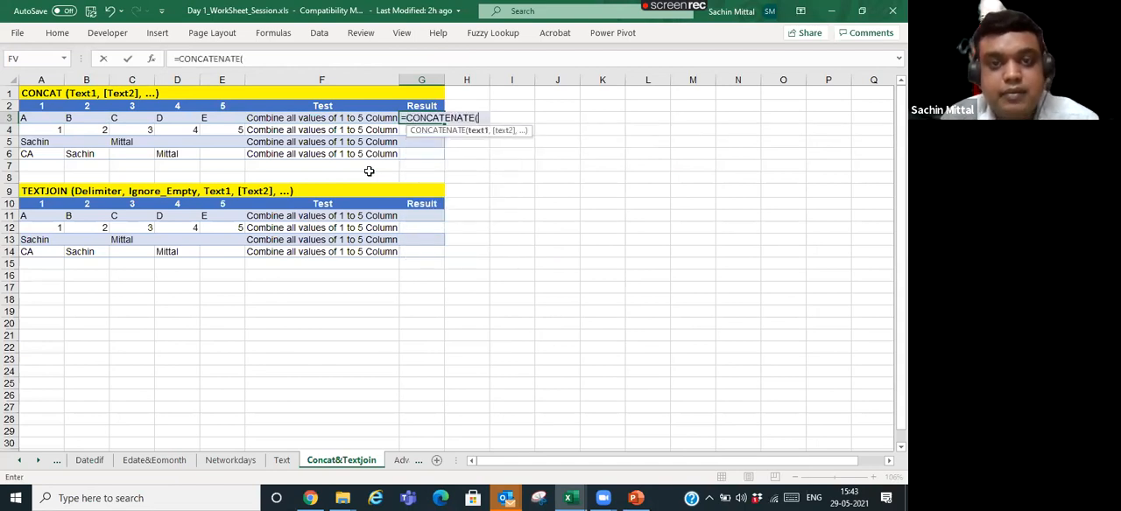
key(Left)
key(Left)
key(Left)
key(Left)
key(Left)
key(Left)
key(shift+Right)
key(shift+Right)
key(shift+Right)
key(shift+Right)
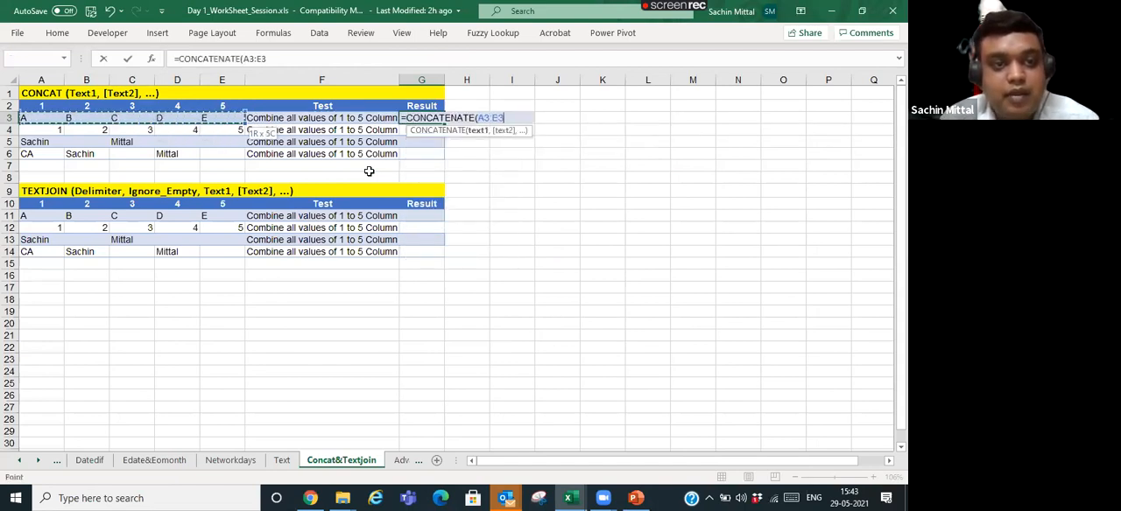
text())
key(ctrl+Return)
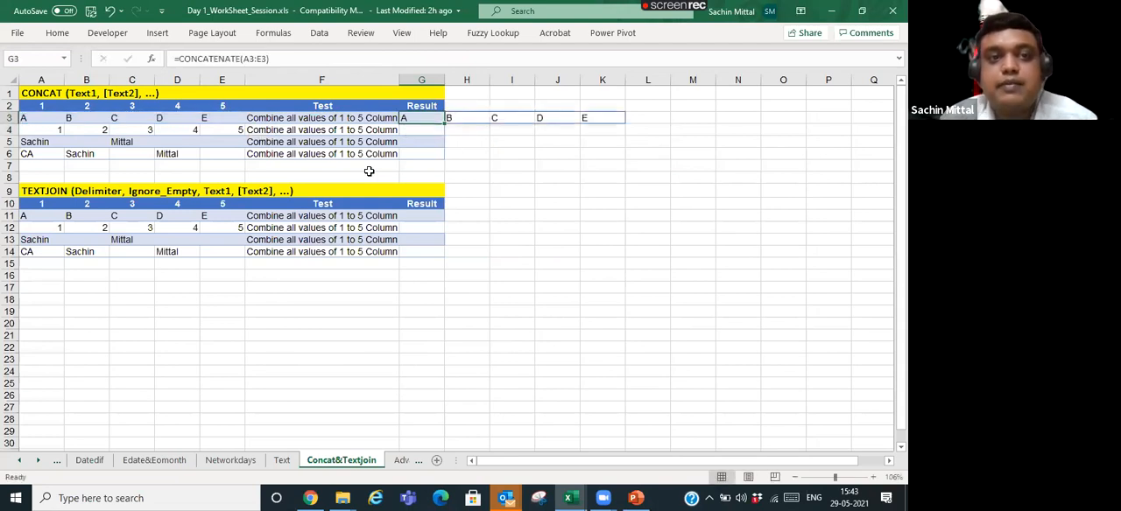
key(Page_Down)
key(Up)
key(ctrl+Up)
key(Up)
key(Down)
key(Down)
key(ctrl+Home)
- Delete the spilled CONCATENATE formula from G3:K3
key(Down)
key(Down)
key(Down)
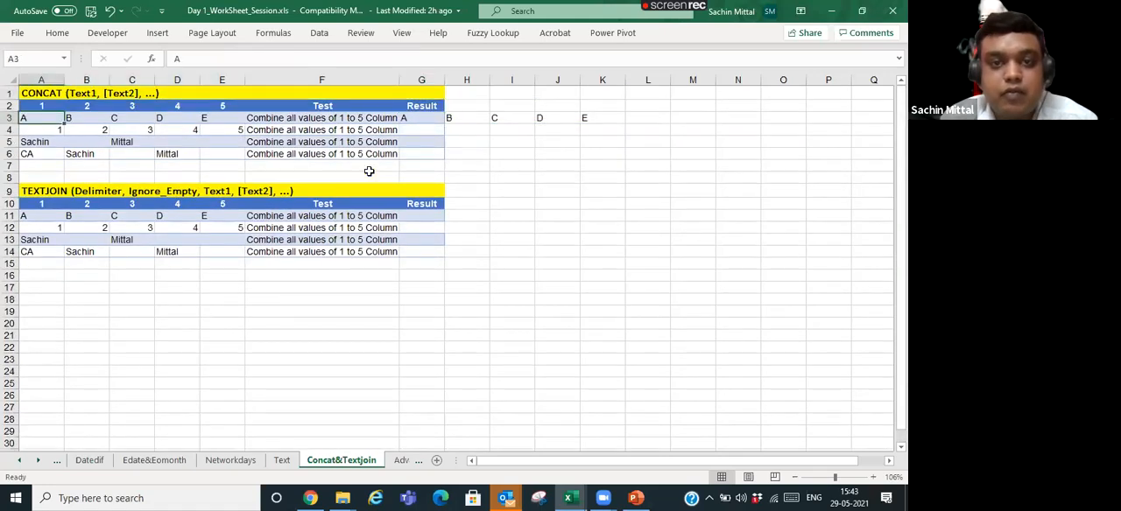
key(Right)
key(Right)
key(ctrl+Right)
key(Up)
key(Up)
key(Right)
key(Down)
key(ctrl+shift+Right)
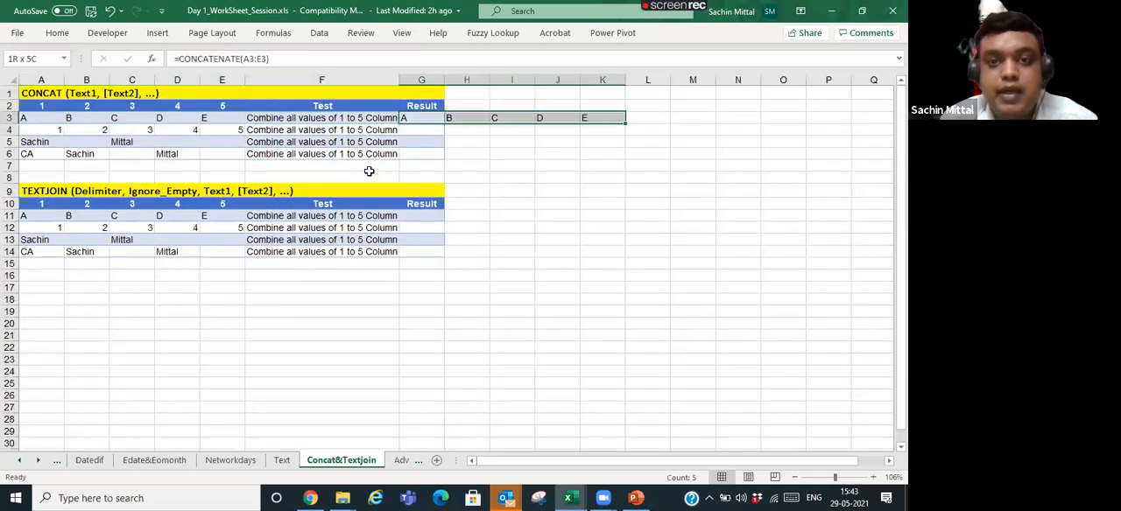
key(Delete)
- Enter =CONCAT(A3:E3) in G3 to combine the five values of row 3
text(=con)
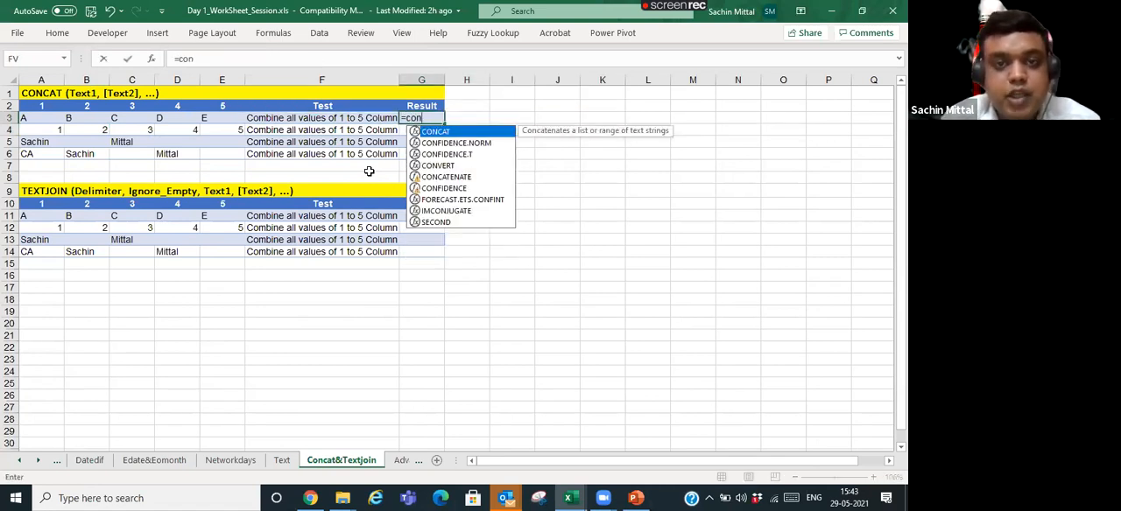
key(Tab)
key(Left)
key(Left)
key(Left)
key(Left)
key(Left)
key(Left)
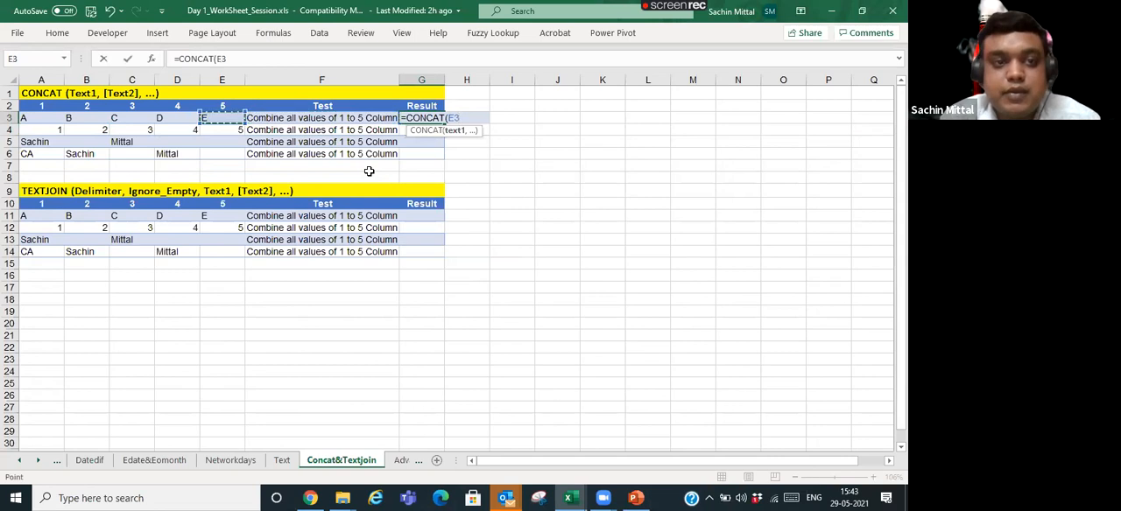
key(shift+Right)
key(shift+Right)
key(shift+Right)
key(shift+Right)
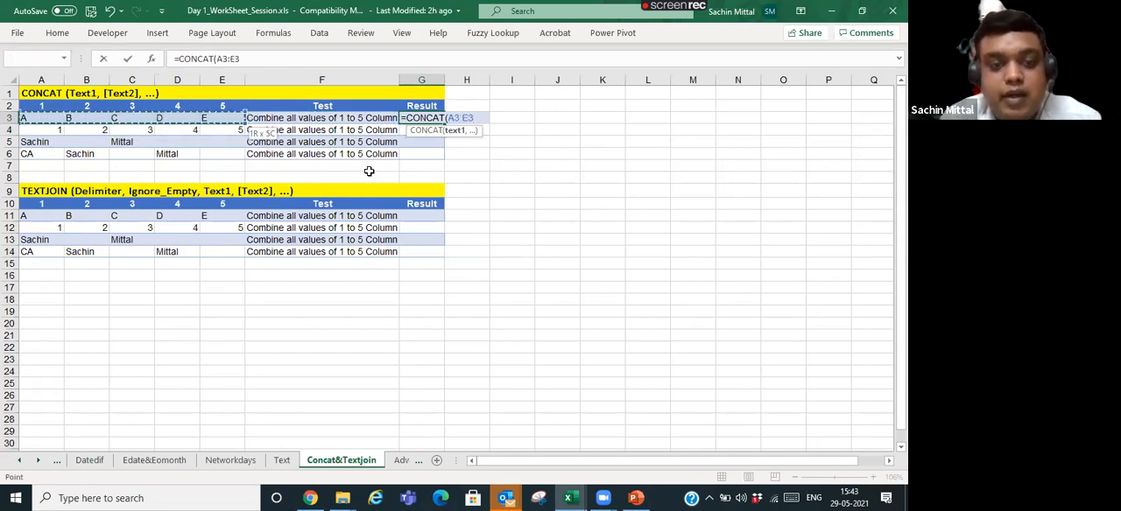
text())
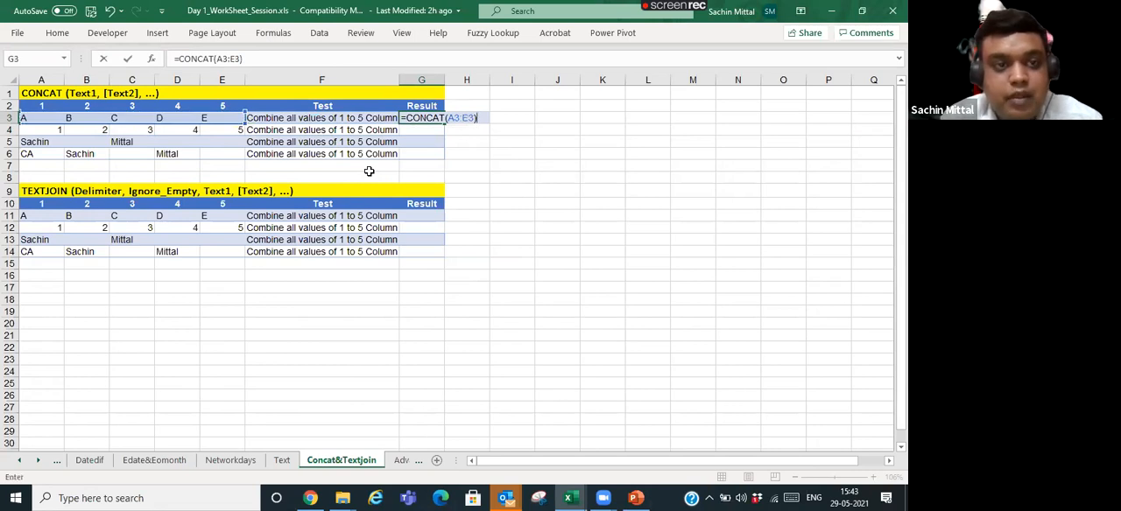
key(Return)
- Examine the CONCAT formula in G3 and the range it refers to
key(Up)
key(Left)
key(Left)
key(Right)
key(Right)
key(F2)
key(Escape)
- Enter =CONCAT(A4:E4) in G4 to combine the numbers of row 4
key(Down)
text(=con)
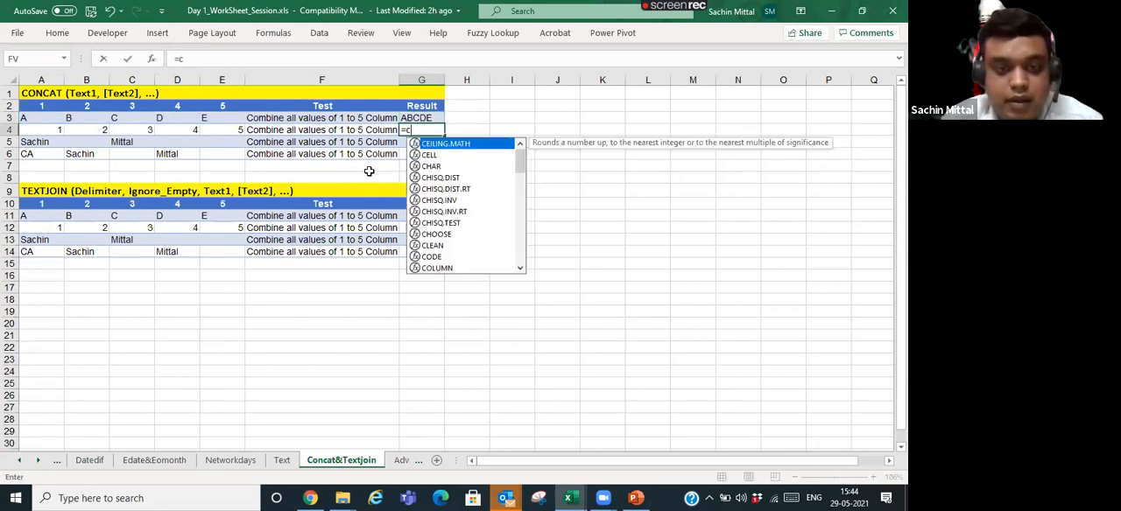
key(Tab)
key(Left)
key(Left)
key(shift+Left)
key(shift+Left)
key(shift+Left)
key(shift+Left)
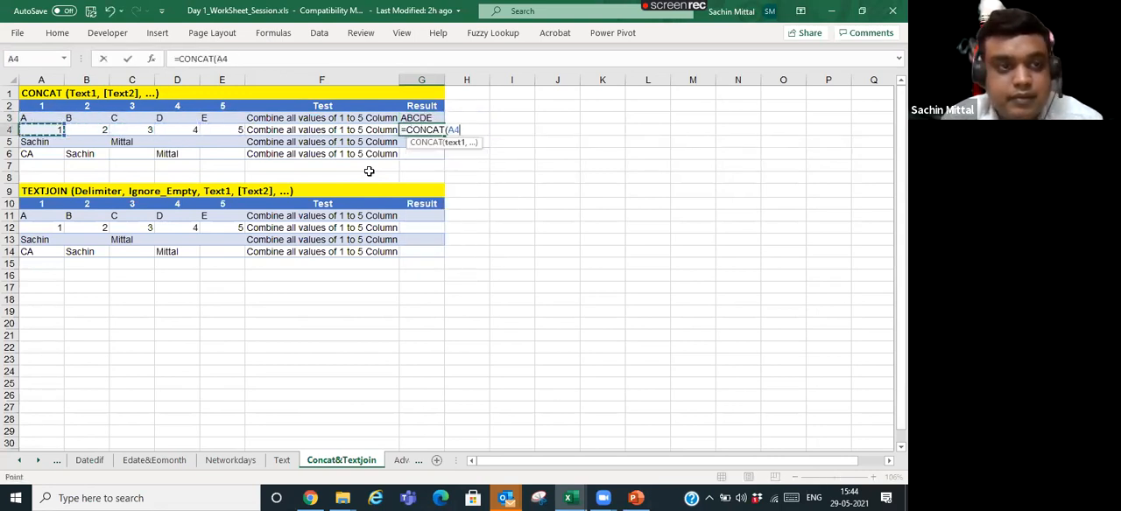
text())
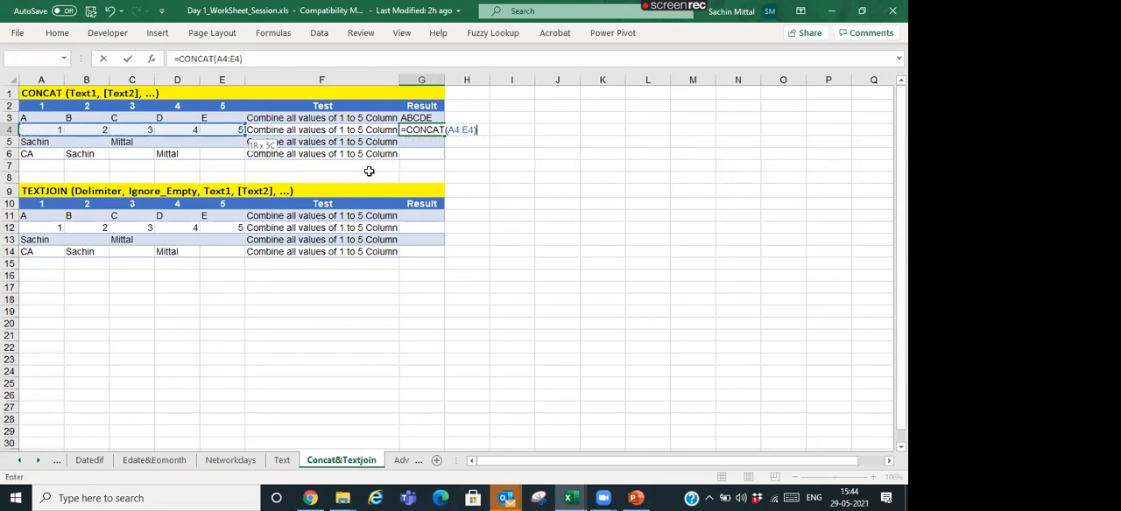
key(Return)
- Enter =CONCAT(A5:E5) in G5 to combine the cells of row 5
text(=Conc)
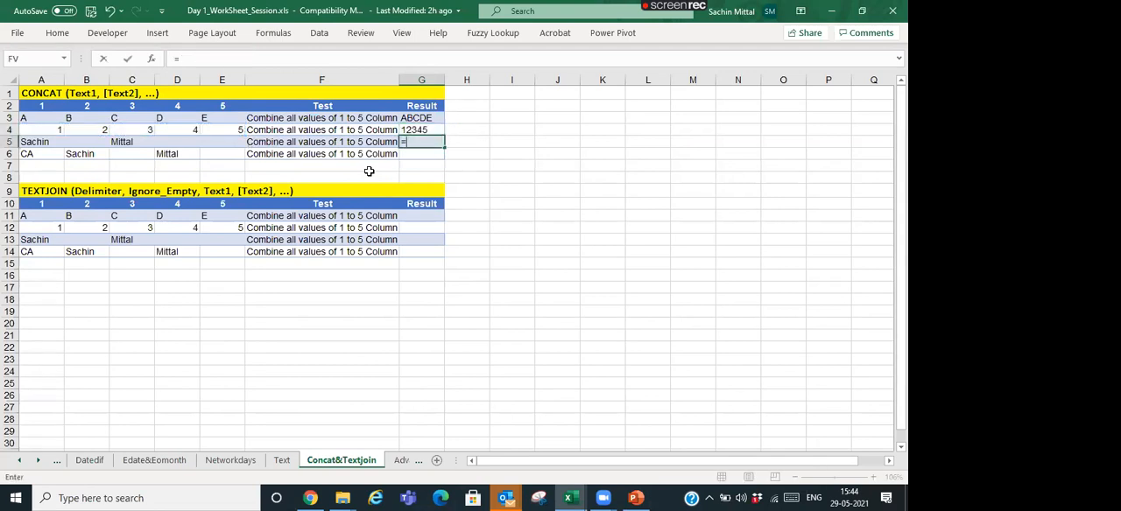
key(Tab)
key(Left)
key(Left)
key(Left)
key(Left)
key(Left)
key(Left)
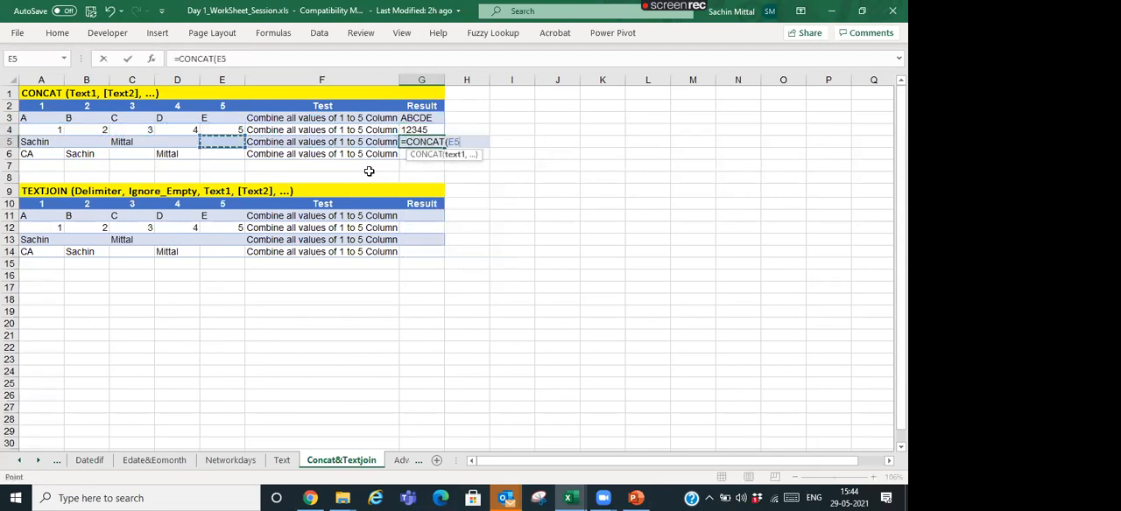
key(shift+Right)
key(shift+Right)
key(shift+Right)
text())
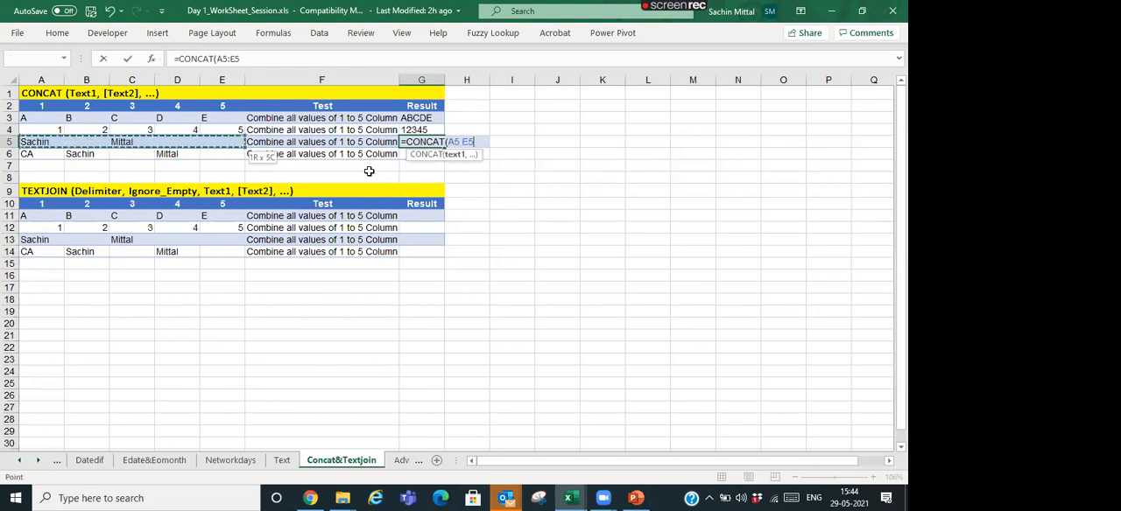
key(Return)
- Copy the CONCAT formula from G5 into G6, pasting only the formula
key(Up)
key(ctrl+c)
key(Down)
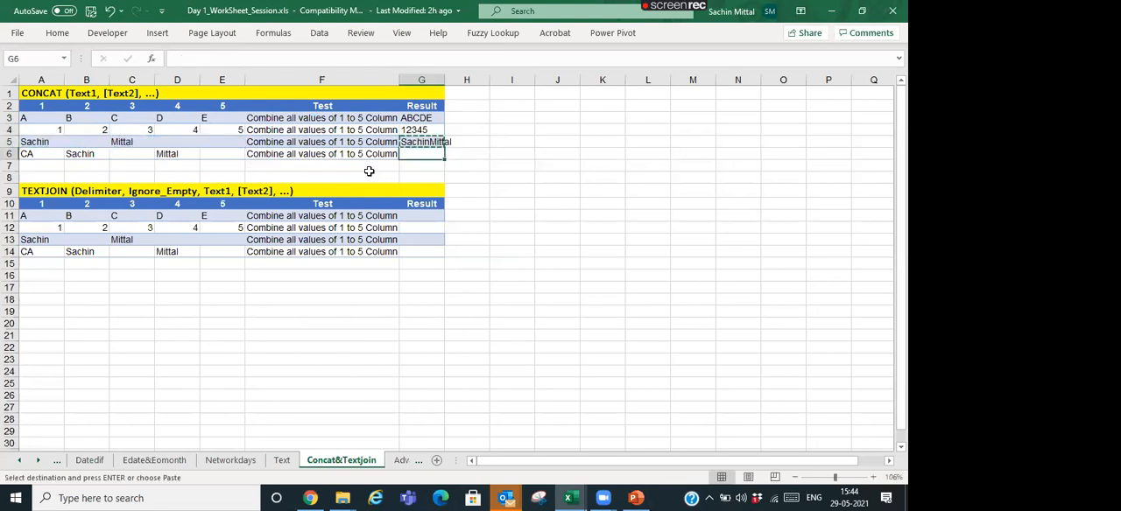
key(ctrl+alt+v)
key(f)
key(Return)
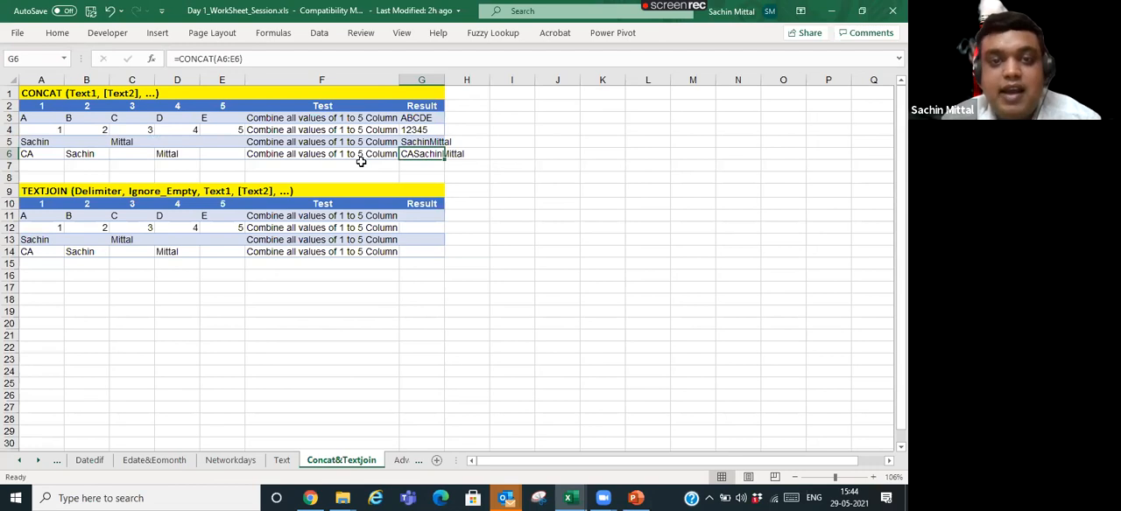
- Replace the CONCAT formulas in G3:G6 with their values, pasted over the same cells
key(Up)
key(Up)
key(Up)
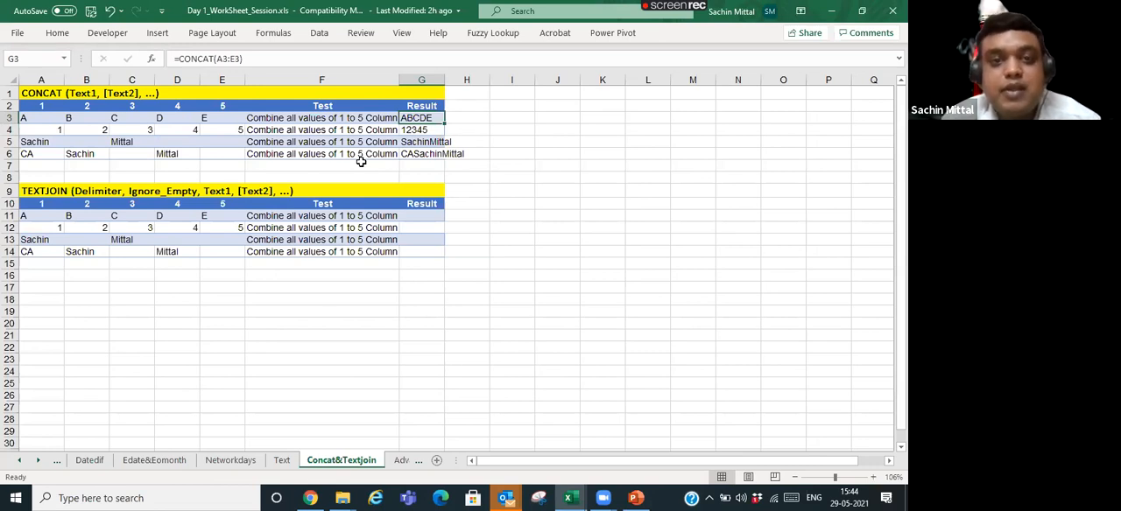
key(F2)
key(Escape)
key(ctrl+shift+Down)
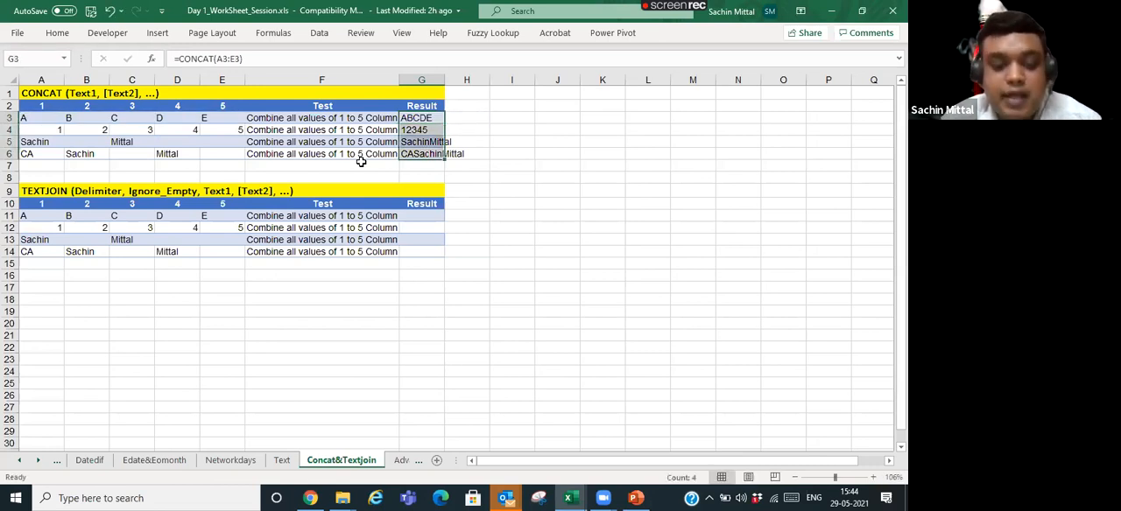
key(ctrl+c)
key(ctrl+alt+v)
key(Up)
key(Down)
key(Down)
key(Down)
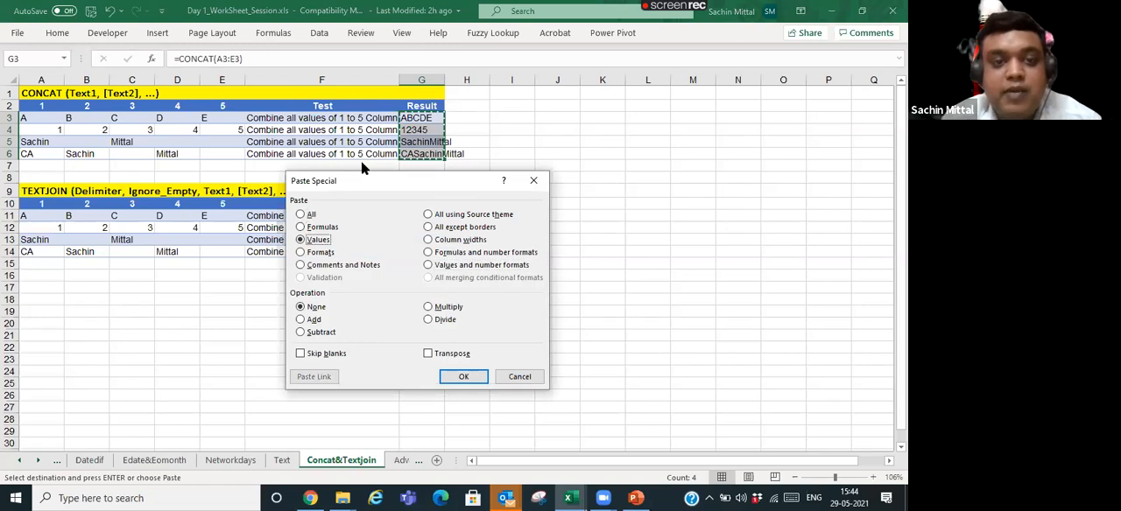
key(Return)
- Edit the text in G3 so the letters are separated by spaces, as A B C D E
key(F2)
key(Right)
key(Right)
key(Right)
key(Return)
- Edit G4 so the digits are separated by commas, as 1,2,3,4,5
key(F2)
key(Left)
key(Left)
key(Left)
key(Left)
text(,)
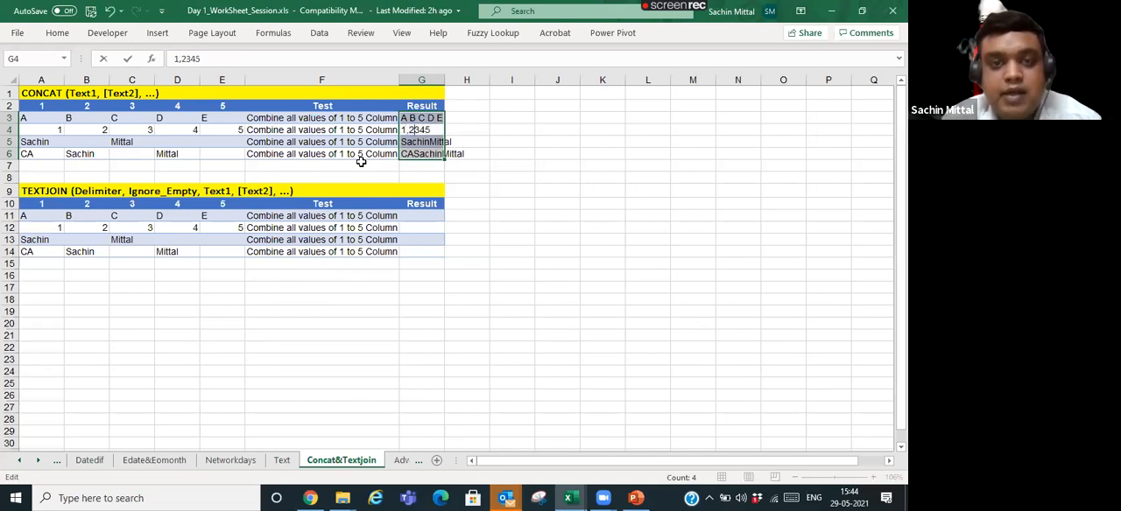
key(Right)
text(,)
key(Right)
text(,)
key(Right)
text(,)
key(ctrl+Return)
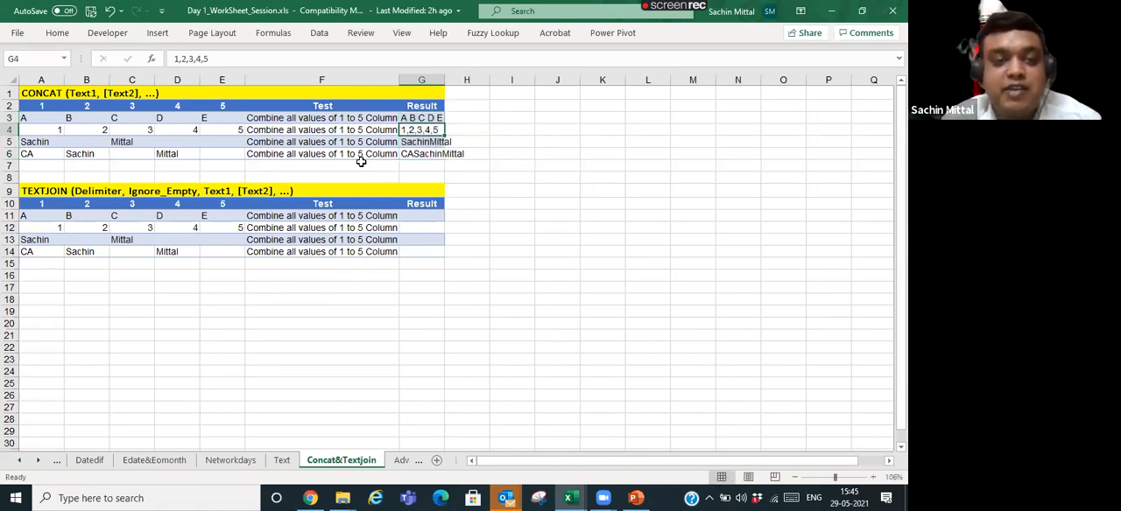
- Review the combined results in G3:G6, ending on the first TEXTJOIN result cell, G11
key(Down)
key(Down)
key(Up)
key(Up)
key(Up)
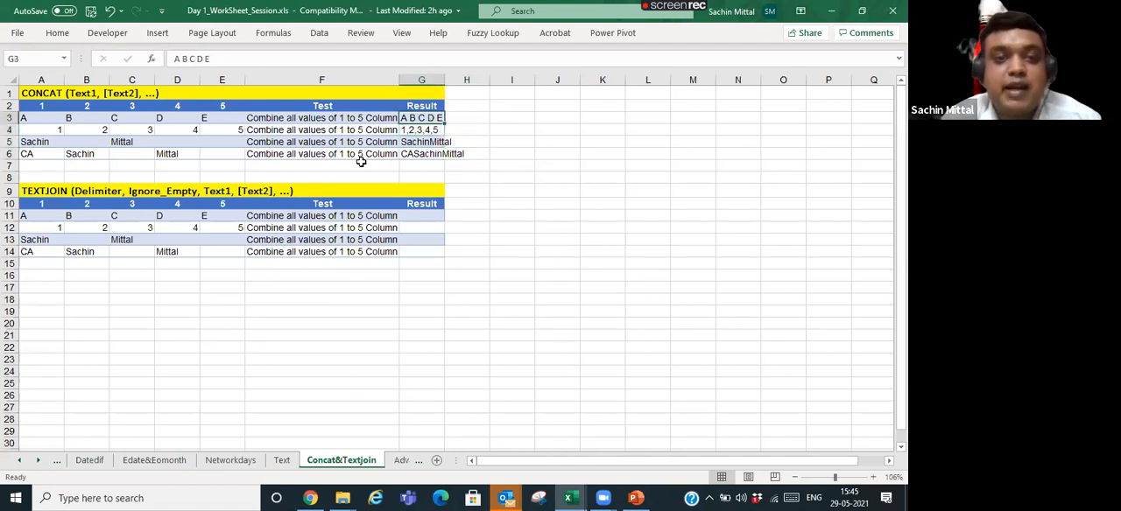
key(Down)
key(Down)
key(Down)
key(Down)
key(Down)
key(Down)
key(Down)
key(Down)
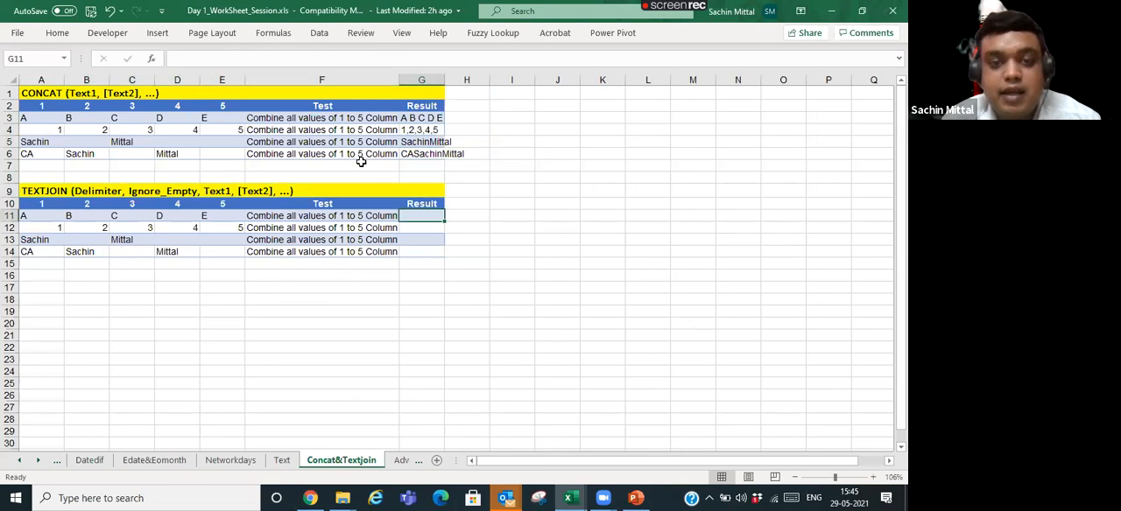
text(Text)
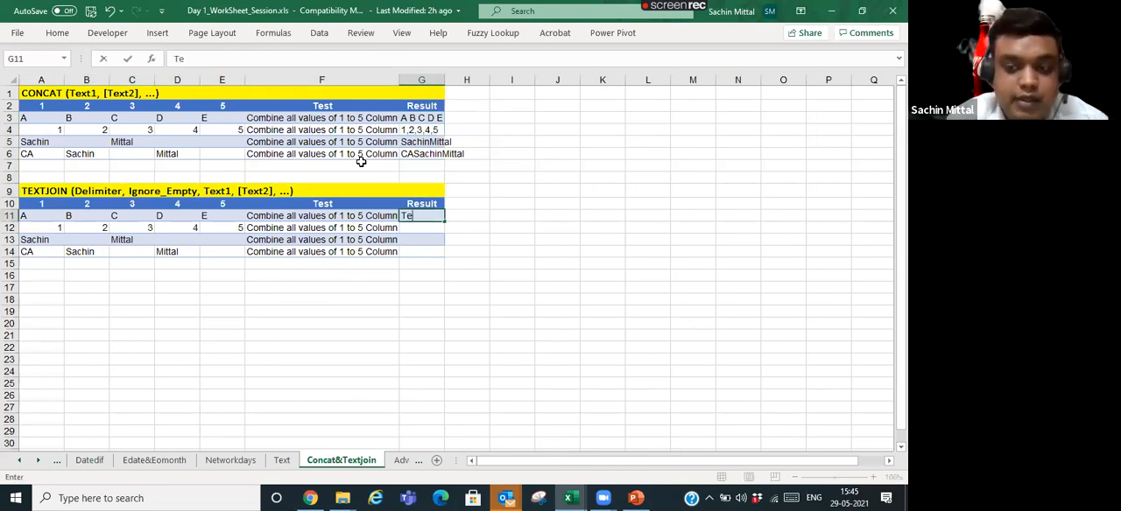
key(BackSpace)
key(BackSpace)
key(BackSpace)
key(BackSpace)
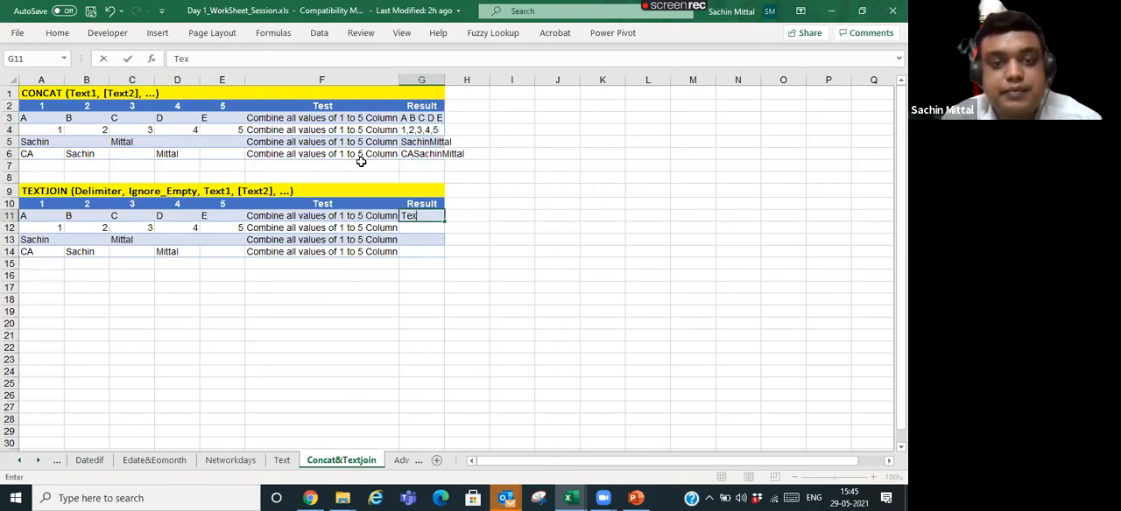
- Begin a formula in G11 as =TEXTJOIN("," with a comma as the delimiter and an equals sign in front
text(=)
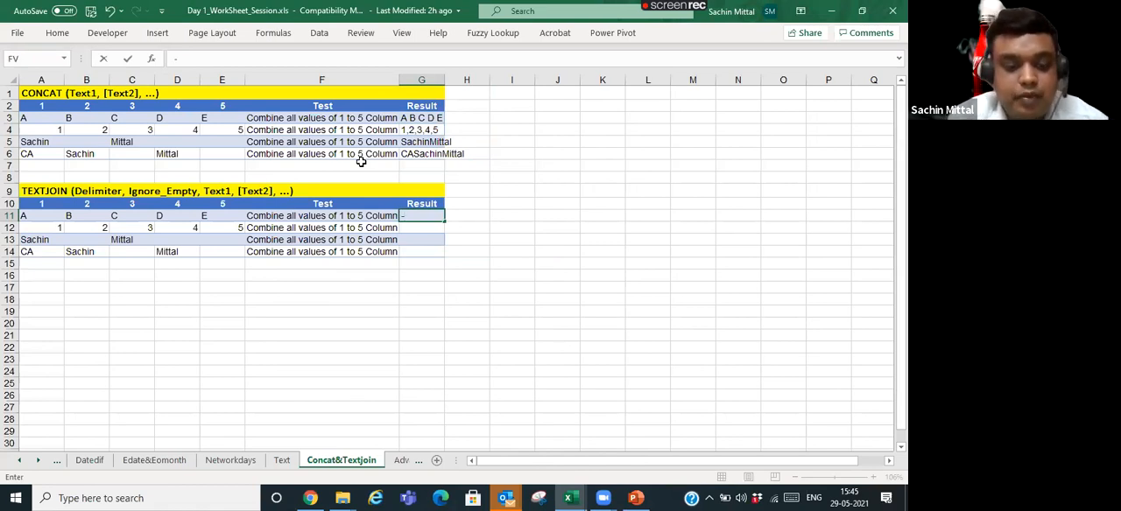
text(tex)
key(Down)
key(Tab)
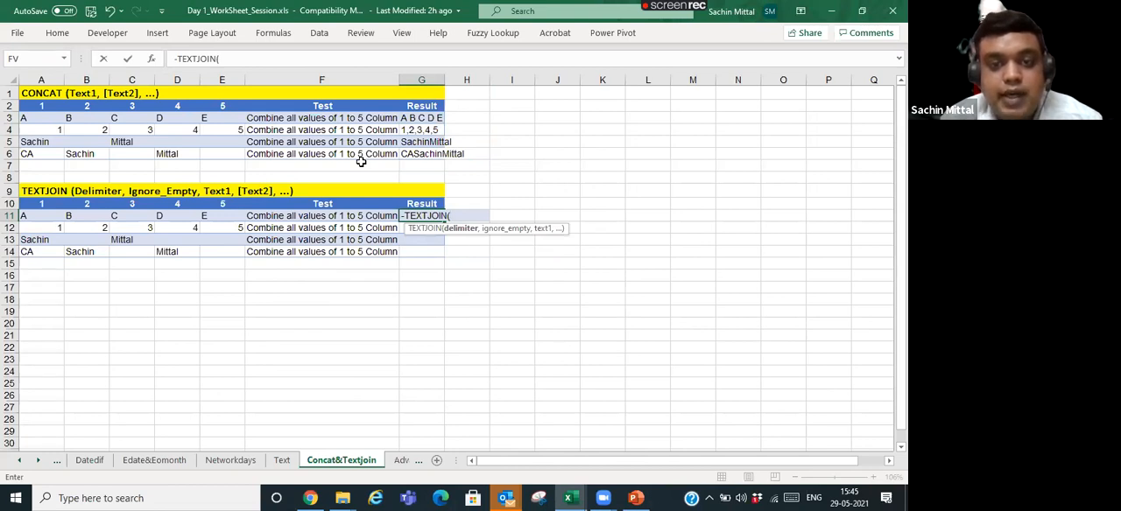
text(")
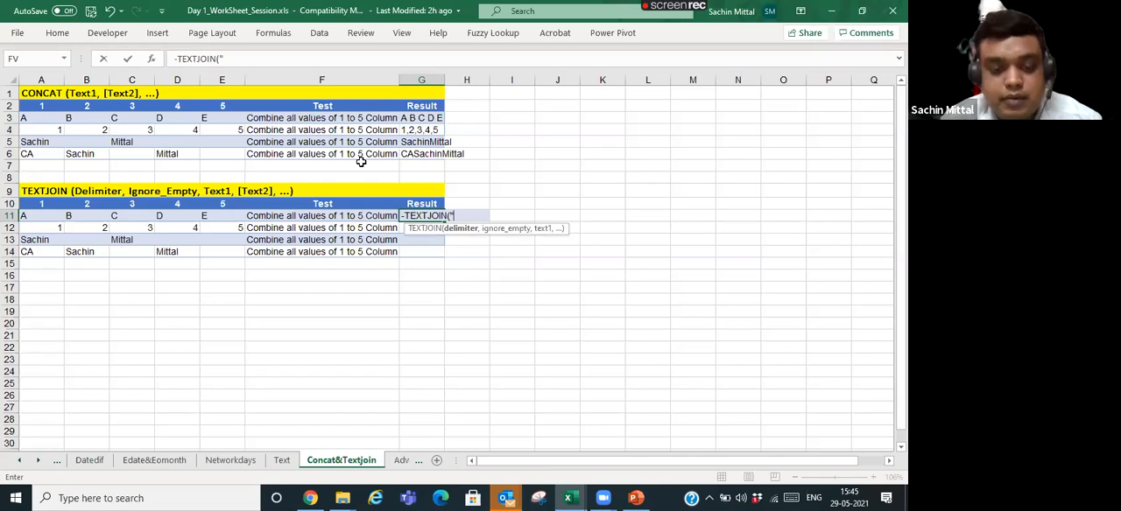
text(,")
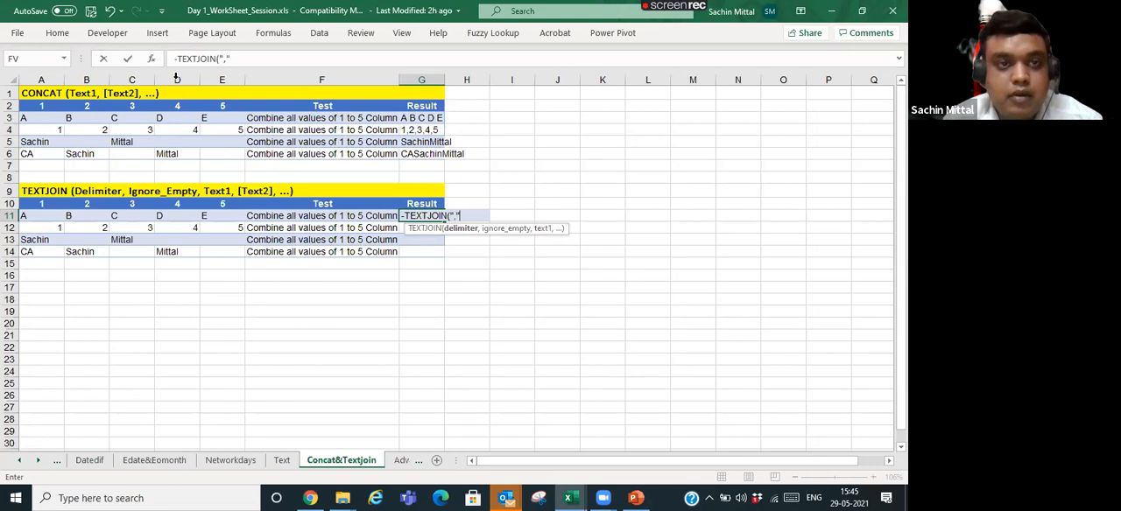
click(179, 58)
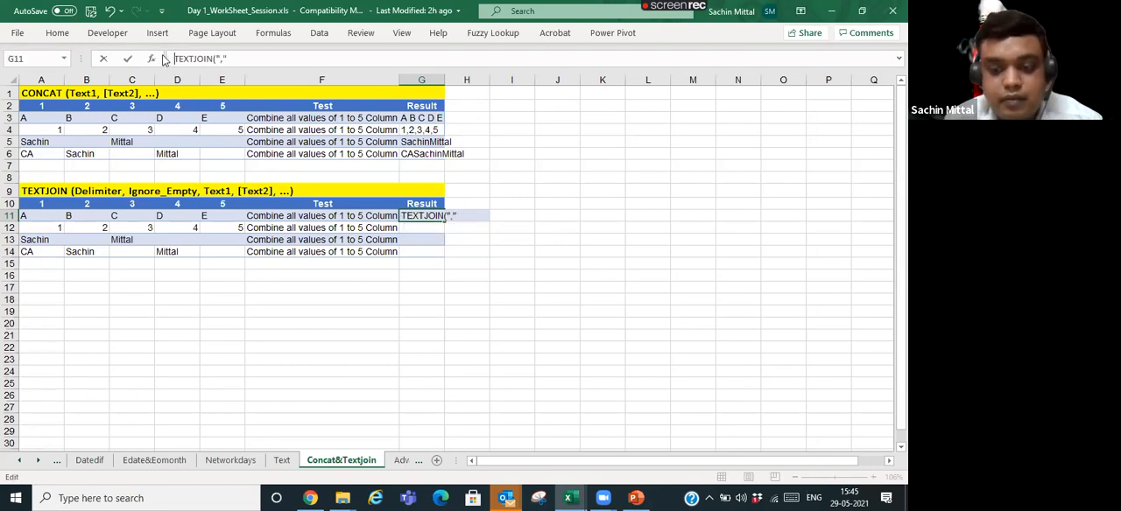
click(478, 217)
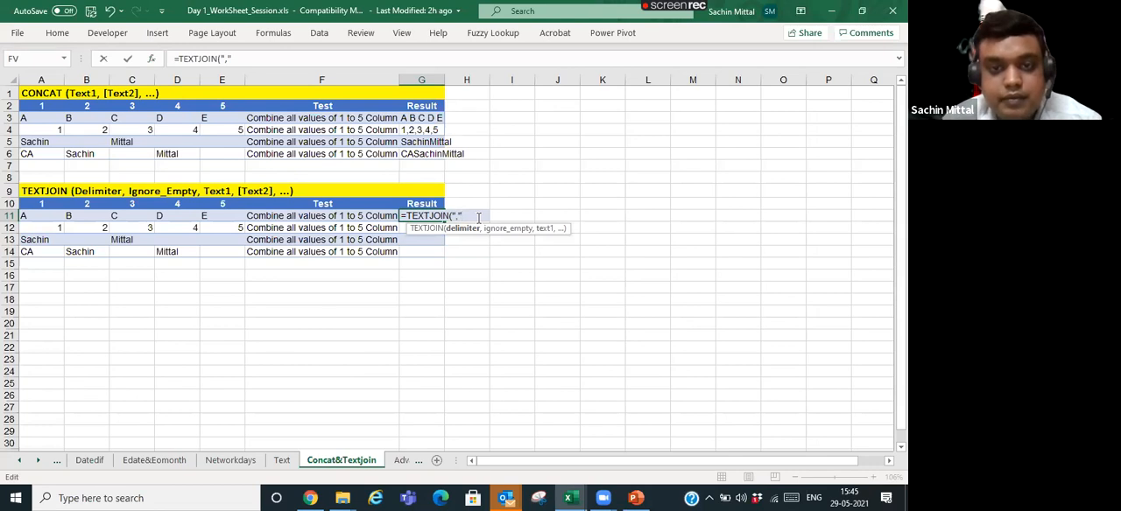
- Complete the G11 TEXTJOIN formula with TRUE for ignoring empty cells and A11:E11 as the text range, and enter it
text(,")
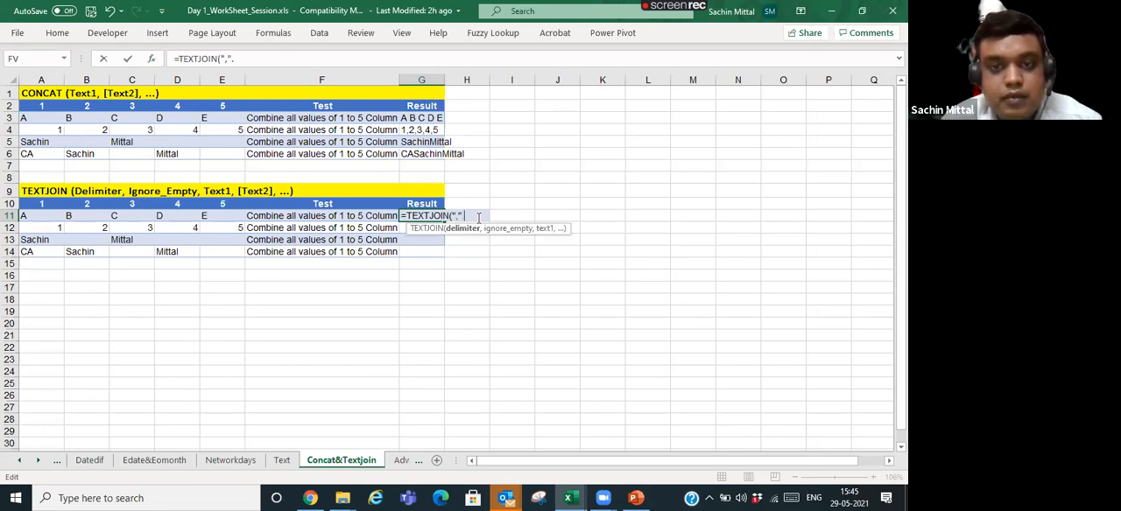
text(,)
key(Down)
key(Up)
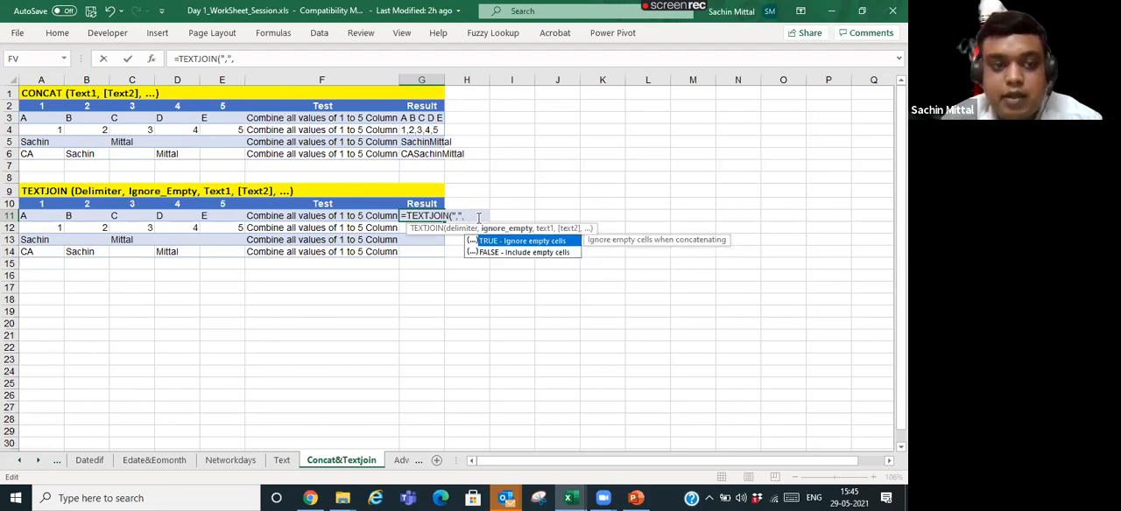
key(Tab)
text(,)
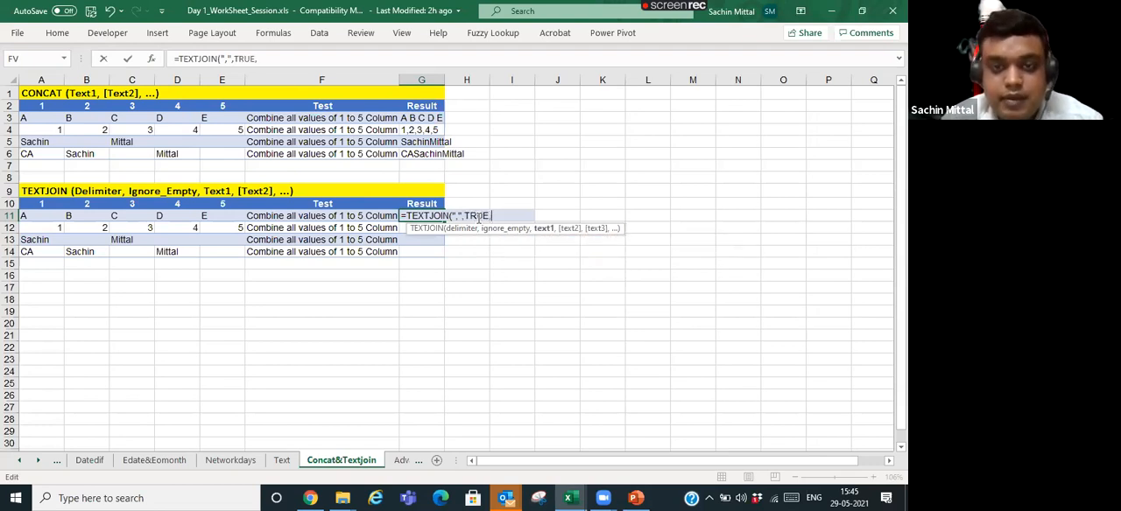
click(43, 215)
drag(43, 216, 205, 213)
text())
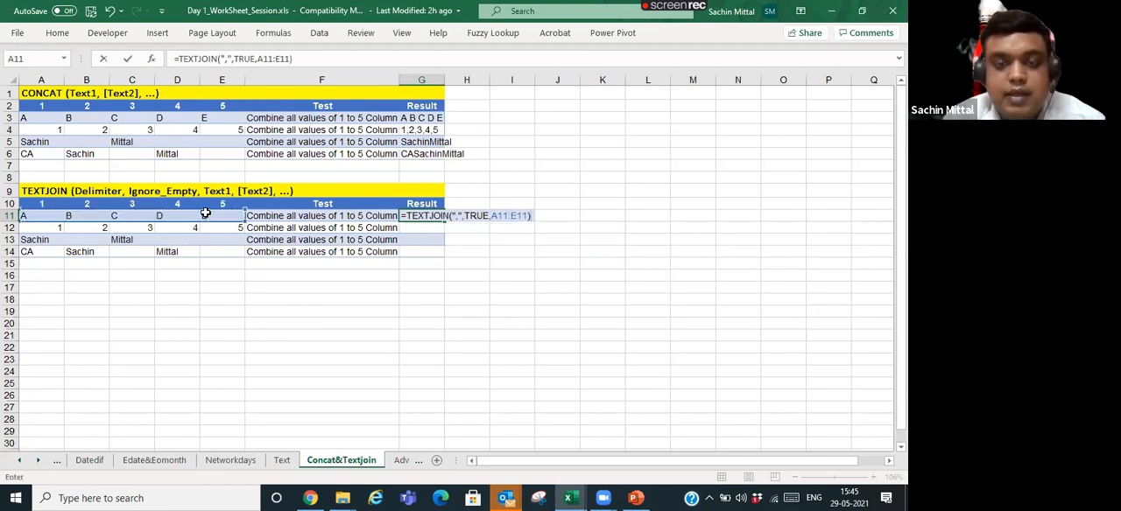
key(Return)
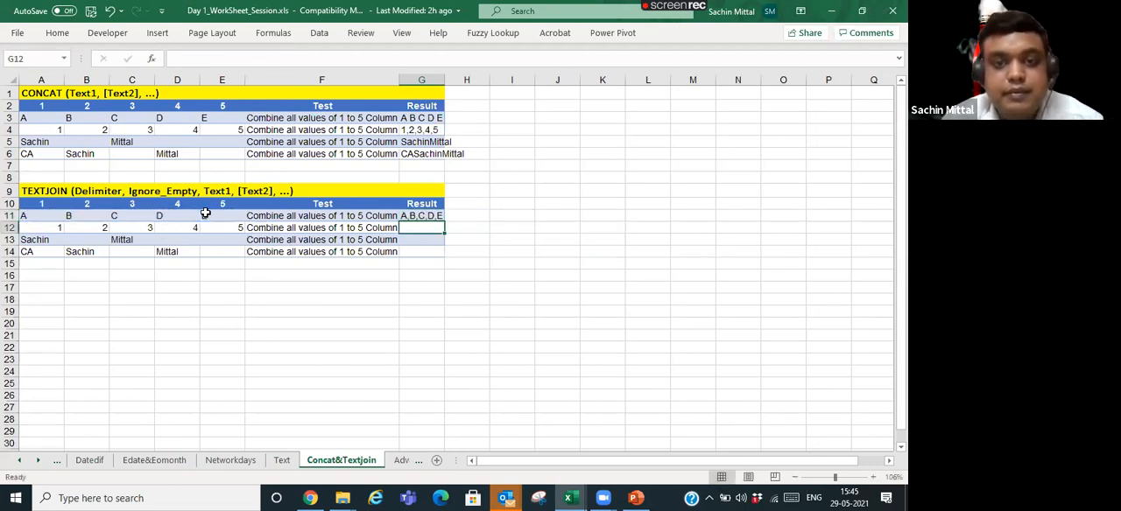
- Change the delimiter in G11's TEXTJOIN formula from a comma to a semicolon
key(Up)
key(F2)
key(Left)
key(Left)
key(Left)
key(Left)
key(Left)
key(Left)
key(Left)
key(Left)
key(Left)
key(Left)
key(Left)
key(Left)
key(Left)
key(Left)
key(Left)
key(Left)
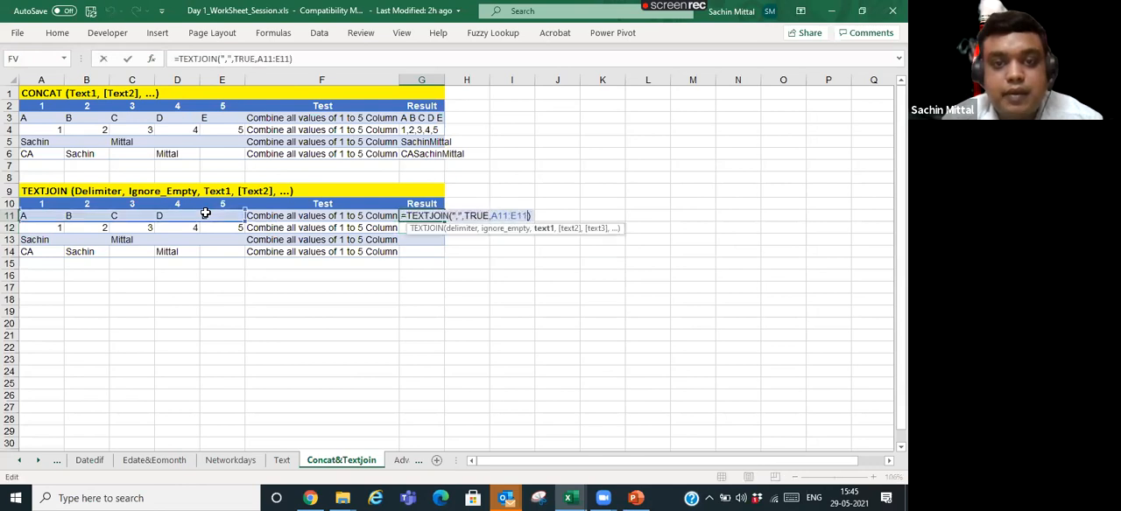
key(Delete)
text(;)
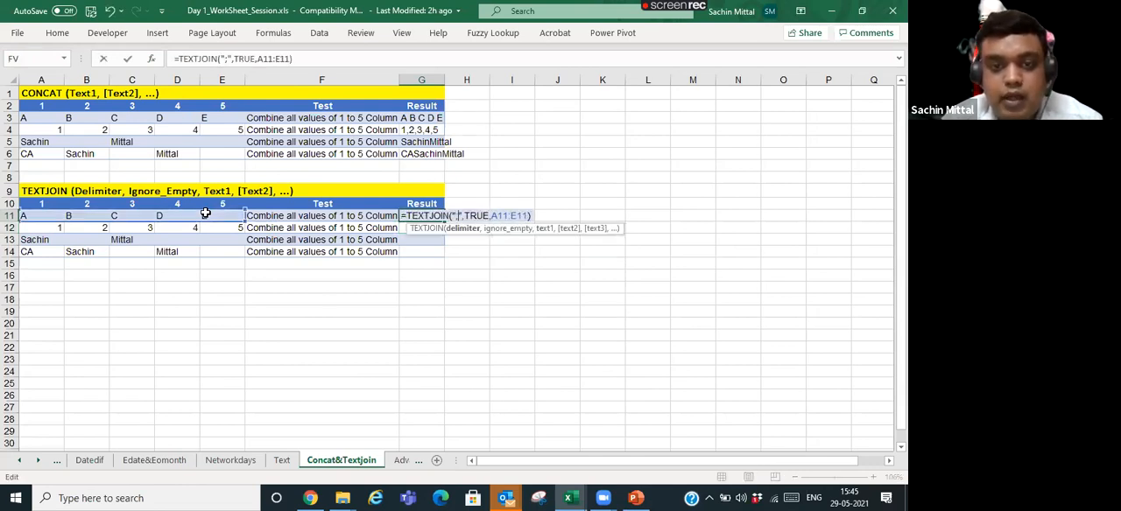
key(Return)
key(Up)
key(Down)
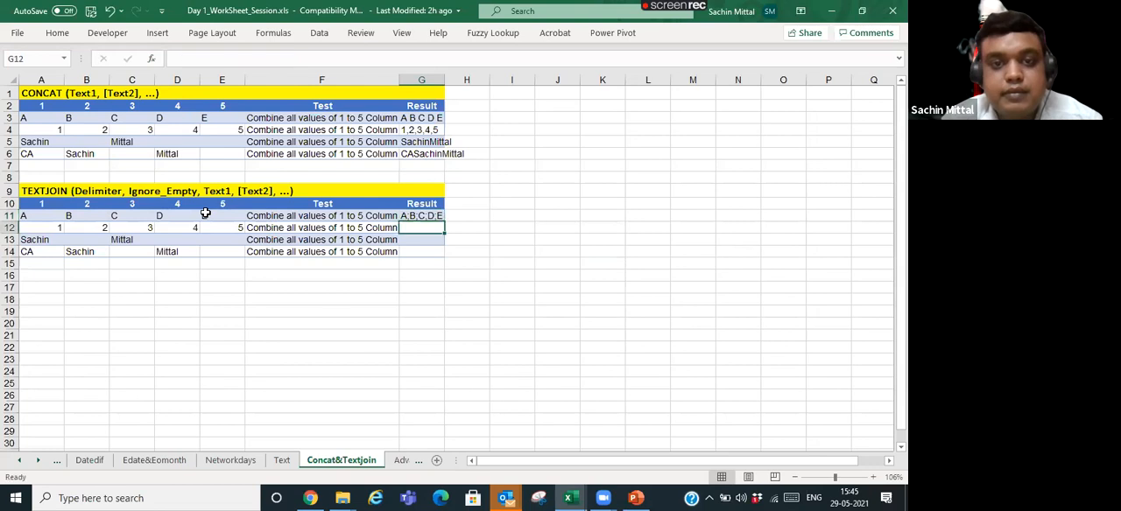
- Replace the delimiter in G11's TEXTJOIN formula with blank space, keeping TRUE and A11:E11
key(Up)
key(F2)
key(Left)
key(Left)
key(Left)
key(Left)
key(Left)
key(Left)
key(Left)
key(Left)
key(Left)
key(Left)
key(Left)
key(Left)
key(Left)
key(Left)
key(Left)
key(Left)
key(Delete)
key(Return)
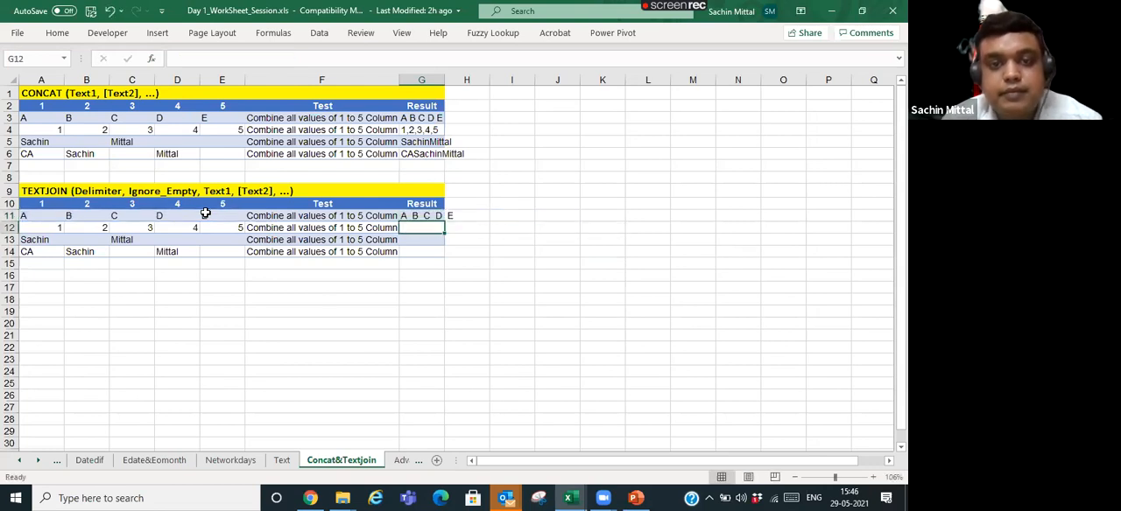
key(Up)
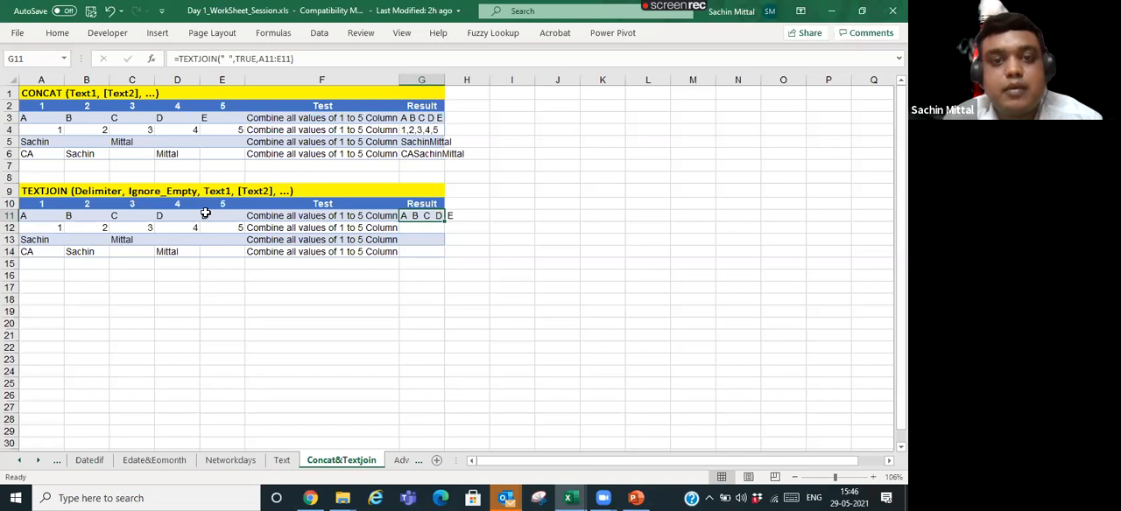
- Try to widen column G so the combined results fit inside it
click(447, 77)
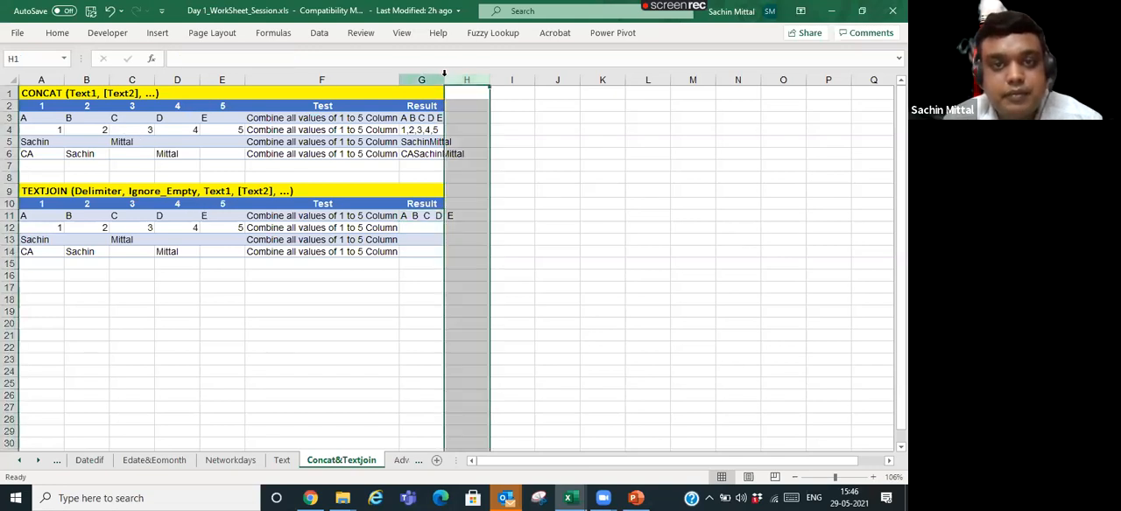
click(433, 179)
click(430, 216)
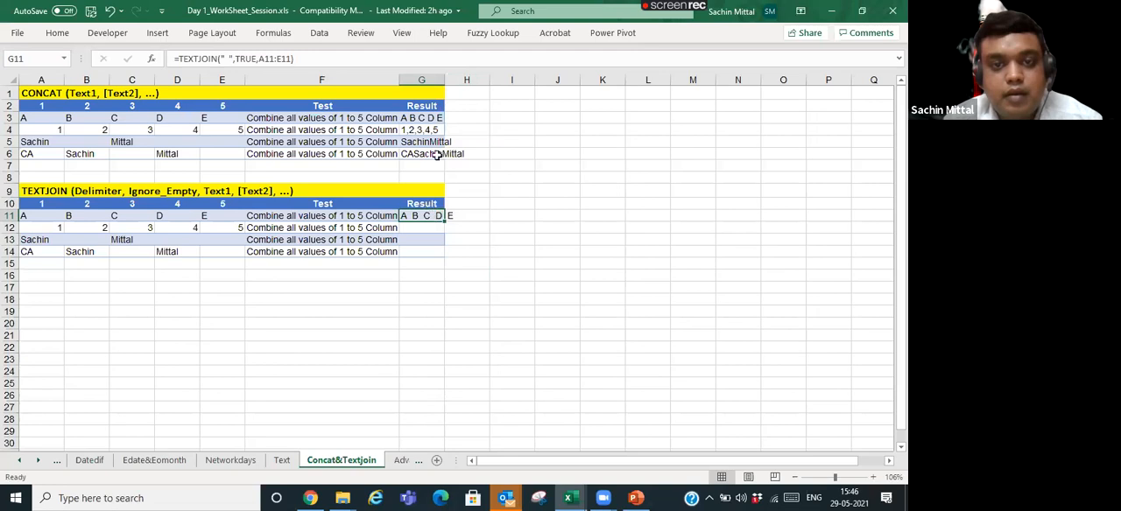
click(442, 79)
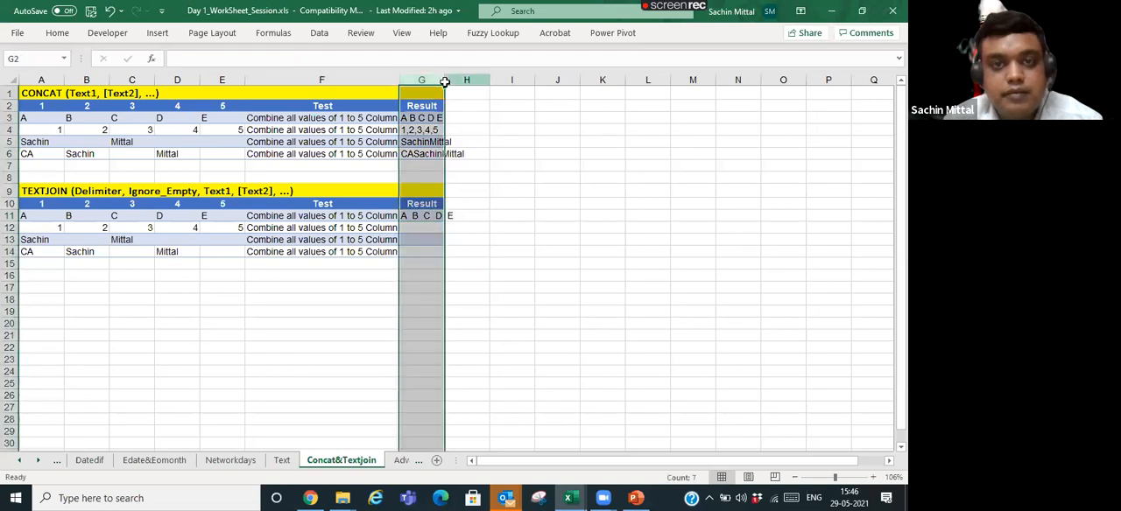
click(447, 78)
click(429, 112)
- Copy the TEXTJOIN formula from G11 to G12 with Paste Special, pasting formulas only
click(424, 228)
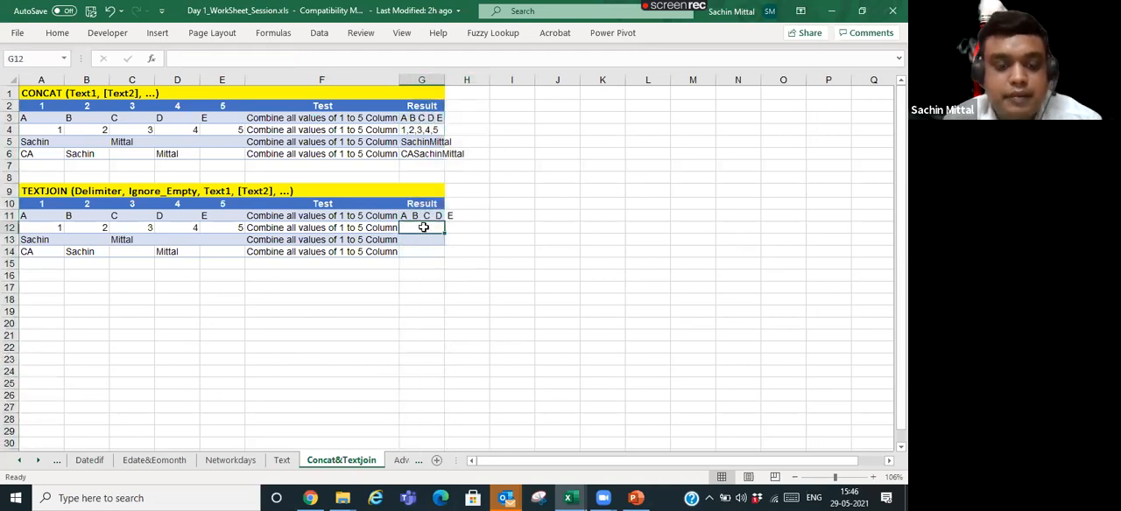
key(Up)
key(ctrl+c)
key(Down)
key(alt+e)
key(s)
key(v)
key(f)
key(Return)
- Copy the TEXTJOIN formula from G12 to G13 with Paste Special, pasting formulas only
key(Return)
key(Up)
key(ctrl+c)
key(Down)
key(alt+e)
key(s)
key(f)
- Copy the TEXTJOIN formula from G13 to G14 as a formulas-only paste and leave copy mode
key(Return)
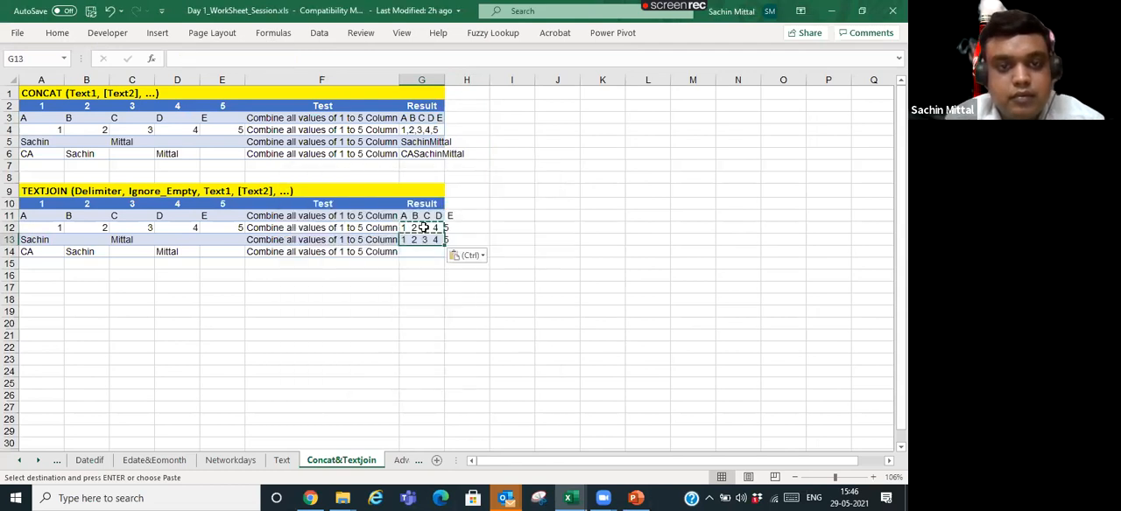
key(Escape)
key(ctrl+c)
key(Down)
key(alt+e)
key(s)
key(v)
key(f)
key(Return)
key(Escape)
key(Up)
key(Up)
key(Up)
key(Up)
key(Up)
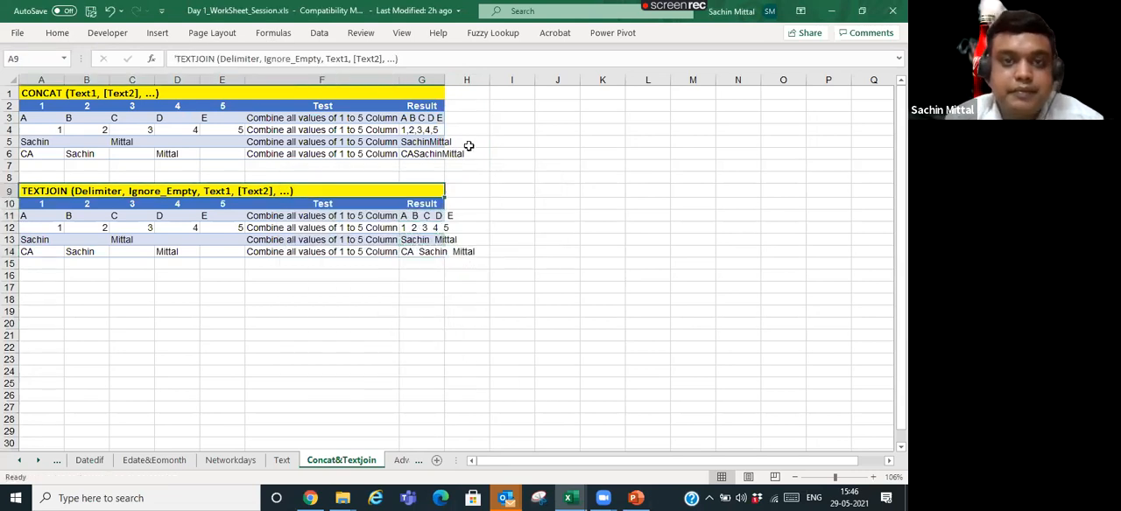
- Try again to adjust the width of column G at its border with column H
key(ctrl+Home)
click(443, 79)
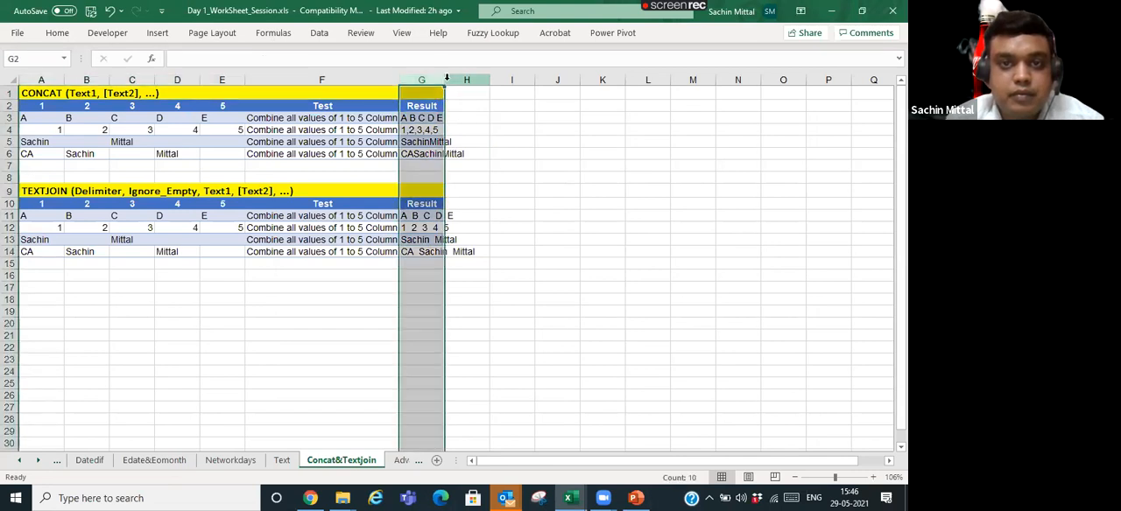
click(447, 79)
click(443, 79)
click(433, 142)
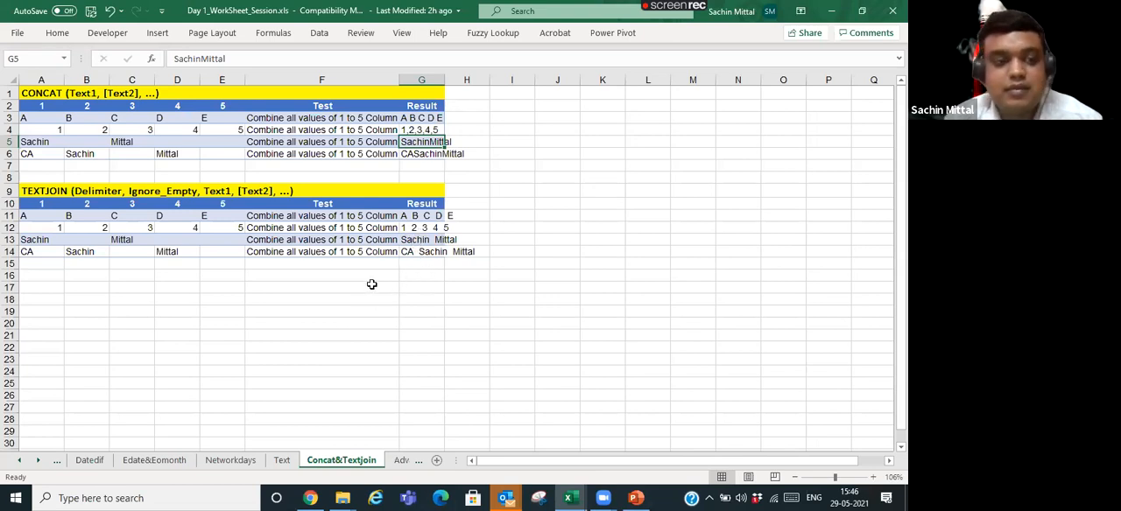
- Examine the source entries in B4 and C13 and the TEXTJOIN formula in G14
click(88, 128)
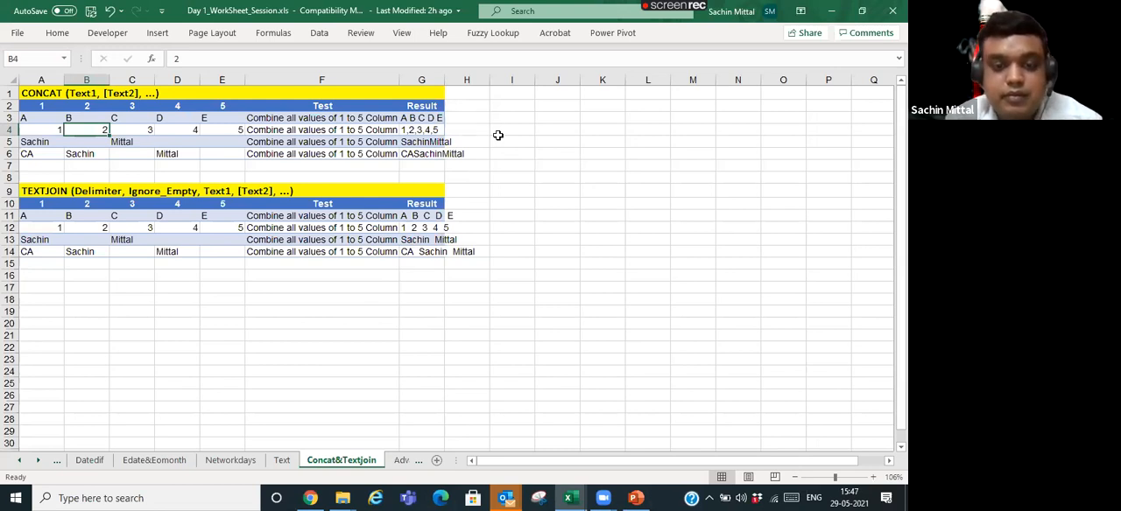
click(143, 238)
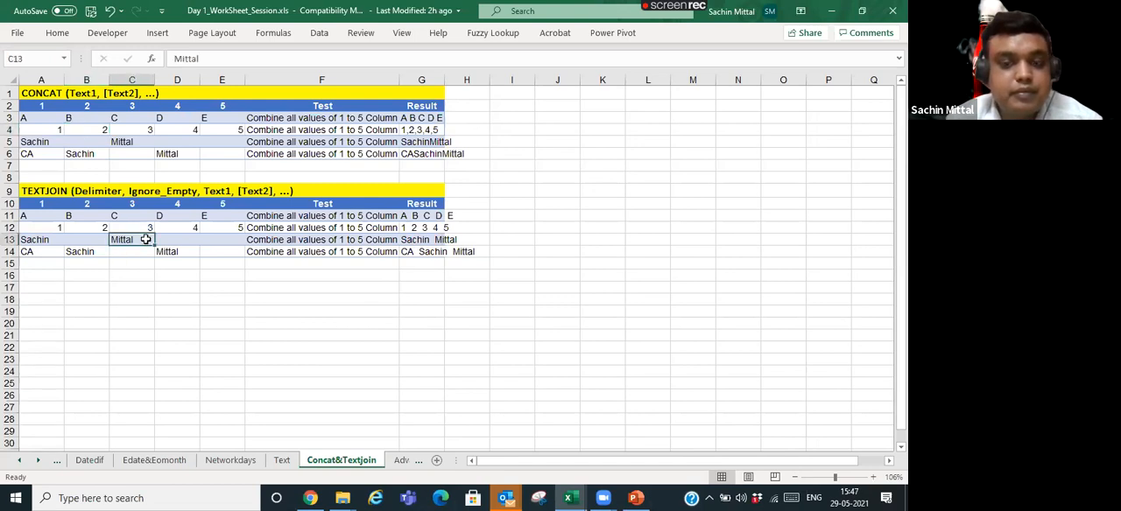
click(424, 253)
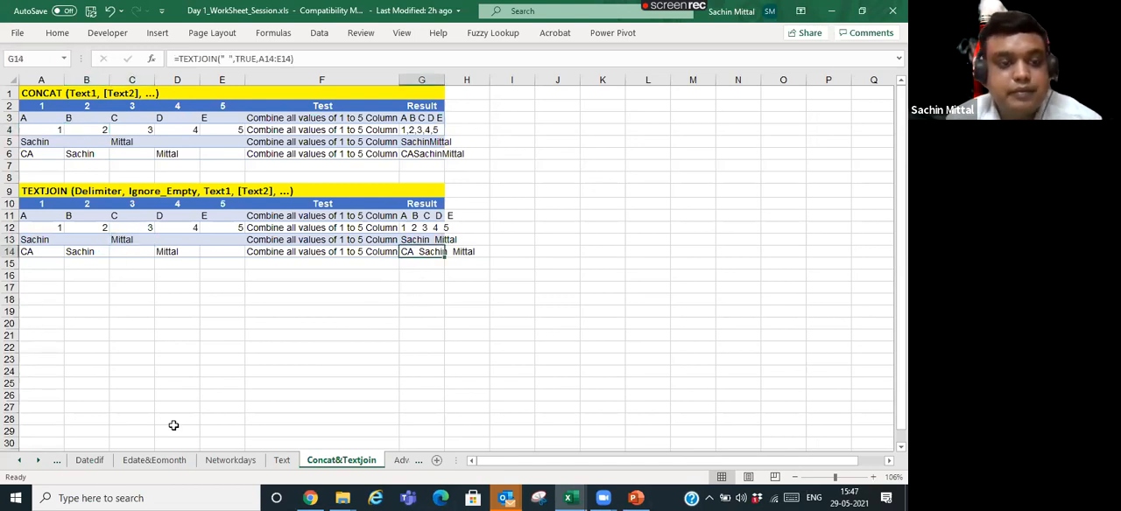
- Switch to the Advanced Filter sheet and look over its criteria row and the data table starting in row 6
click(296, 454)
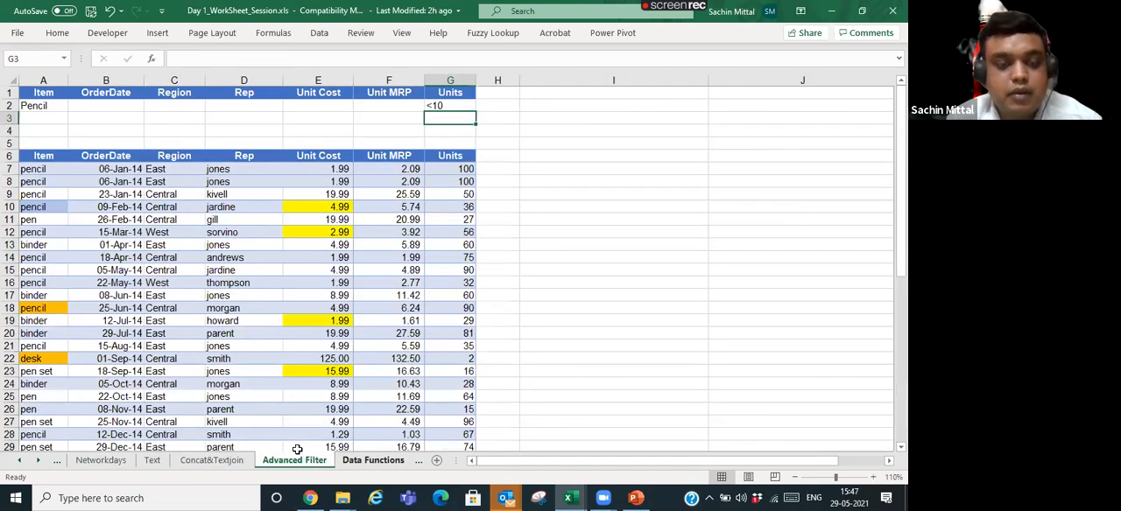
scroll(141, 261, down, 1)
scroll(141, 261, up, 1)
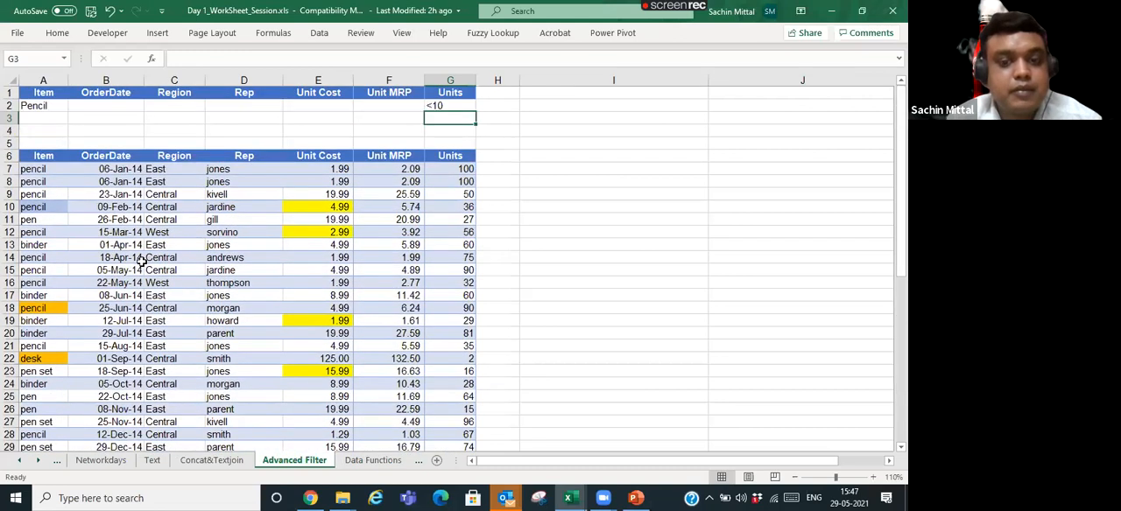
click(51, 181)
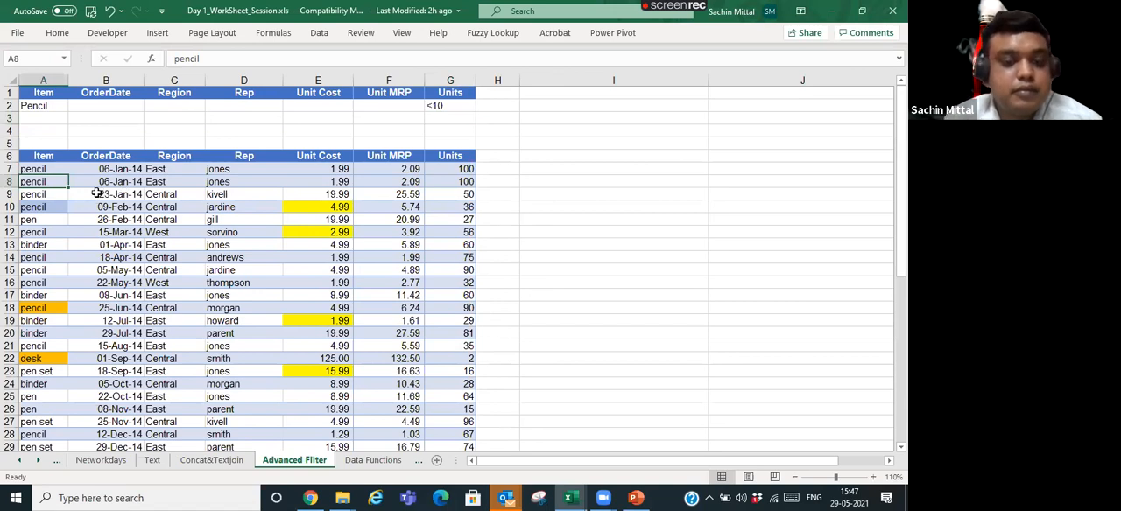
click(96, 155)
click(61, 168)
click(51, 107)
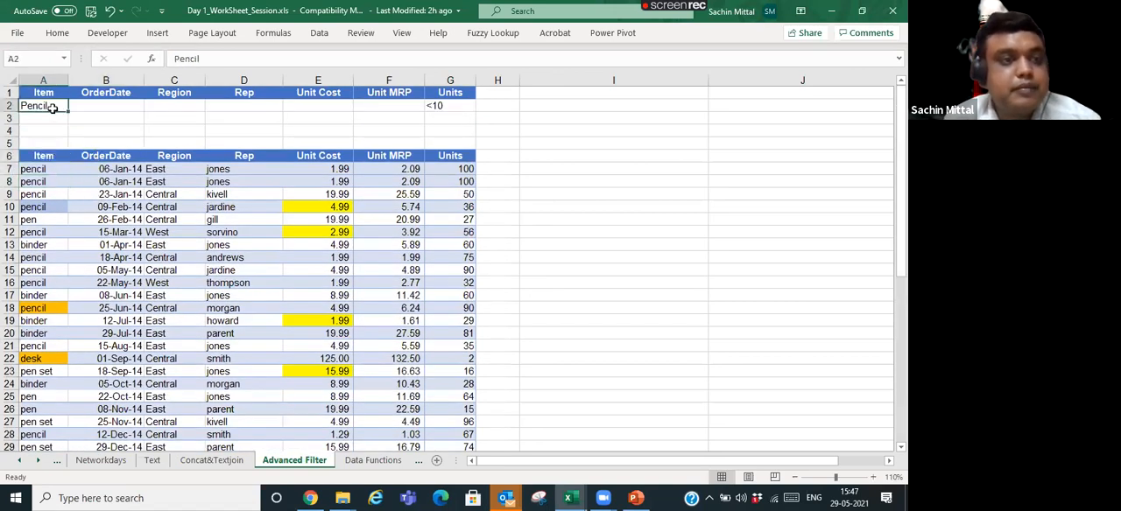
click(67, 166)
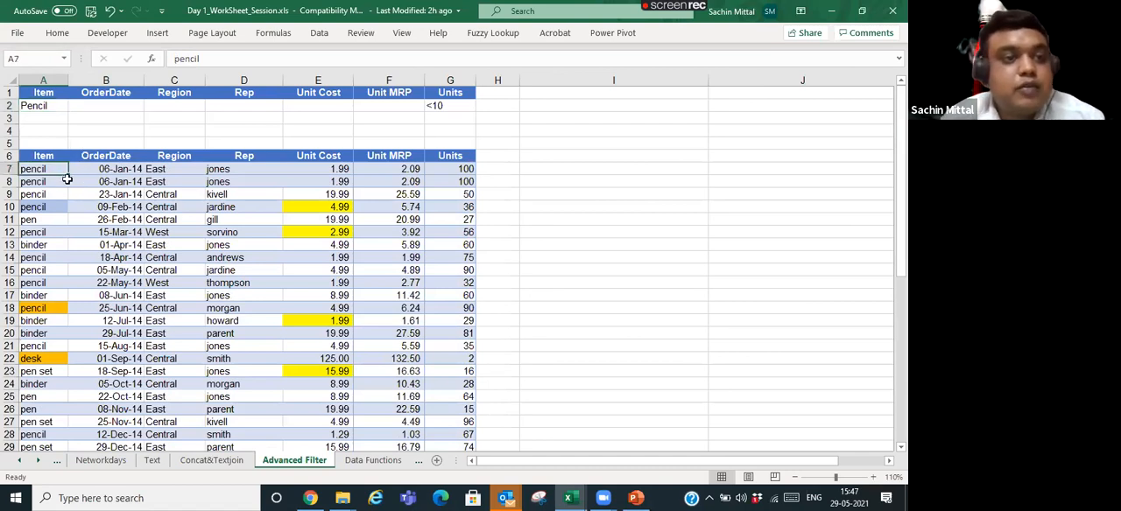
- Select the data table from its row 6 headers to the last row, add filters, and open the Item column's filter options
click(61, 160)
key(ctrl+shift+Right)
key(ctrl+shift+Down)
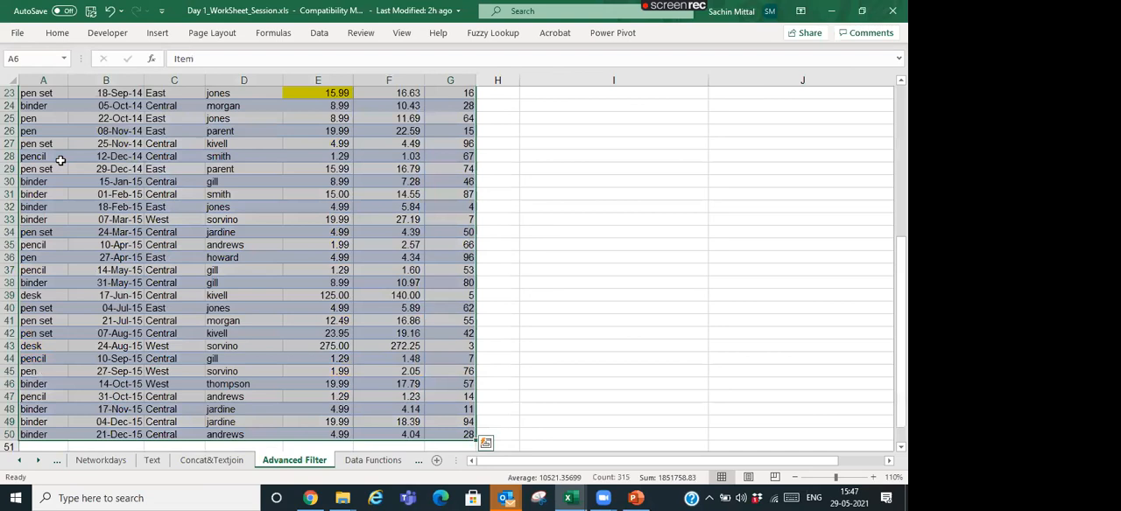
key(Up)
key(Up)
key(Up)
key(Up)
key(Down)
key(Down)
key(Down)
key(Down)
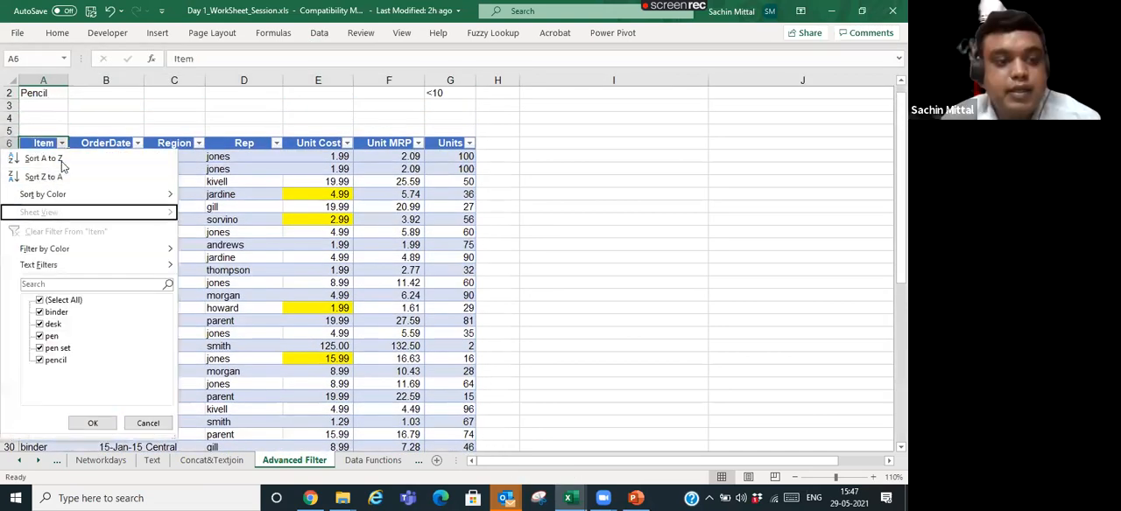
- Try searching the Item column's filter list for Pen, and close the filter options without applying anything
key(Escape)
key(alt+Down)
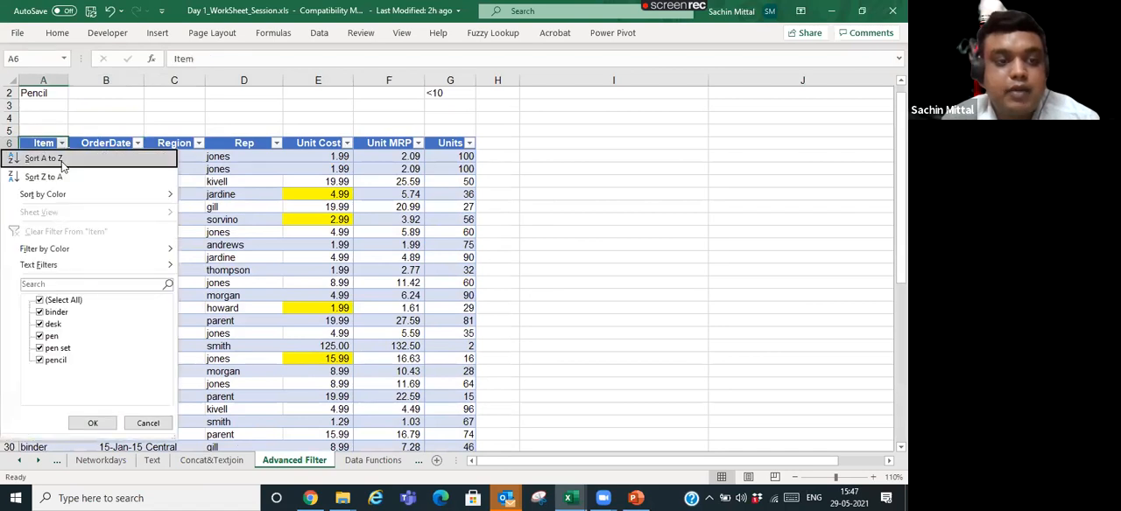
text(Pinder)
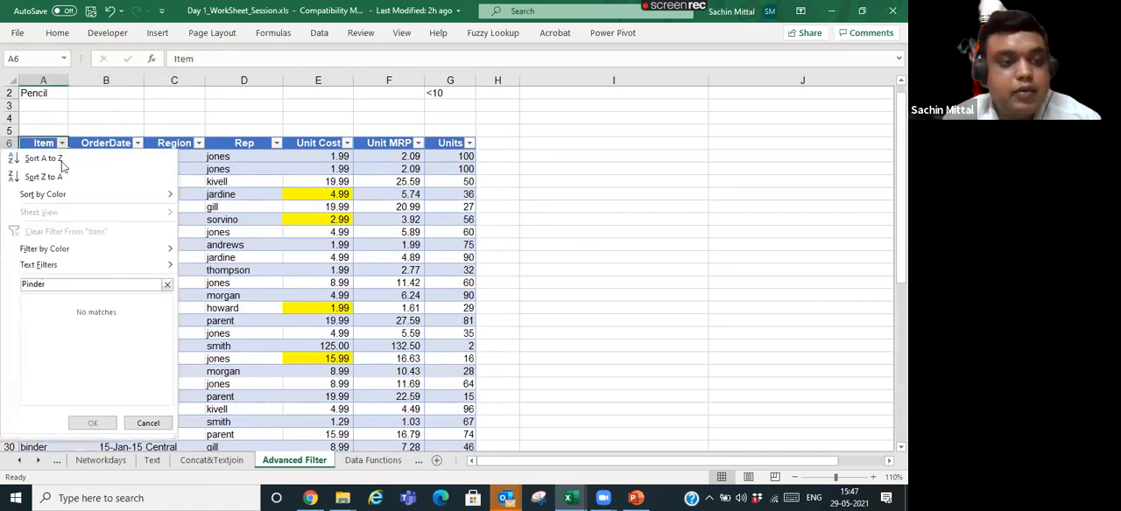
key(BackSpace)
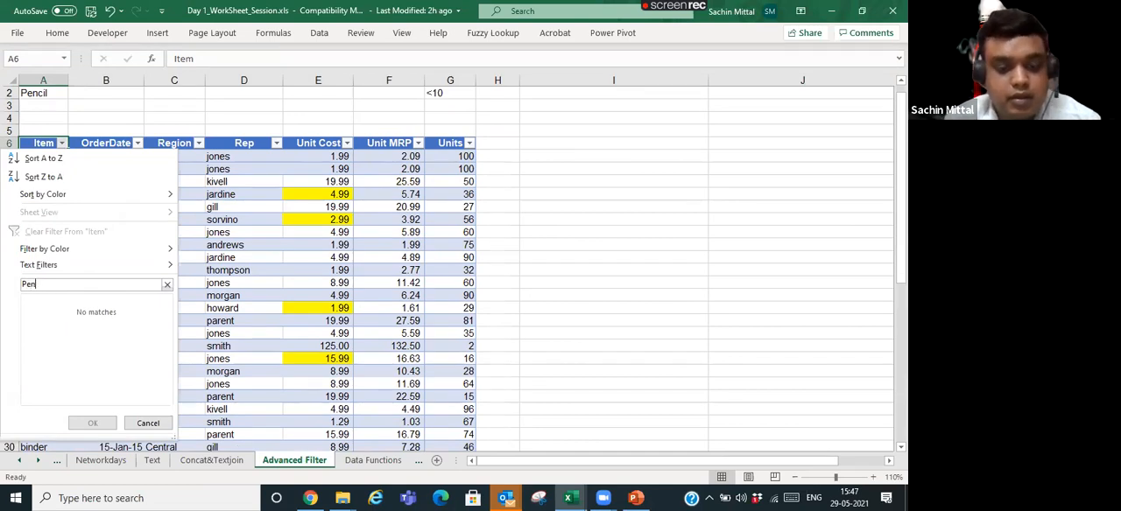
key(Tab)
key(Escape)
- Examine the Filter by Color choices available for the Item column
key(alt+Down)
key(Down)
key(Down)
key(Down)
key(Down)
key(Down)
key(Down)
key(Down)
key(Right)
key(Left)
key(Up)
key(Right)
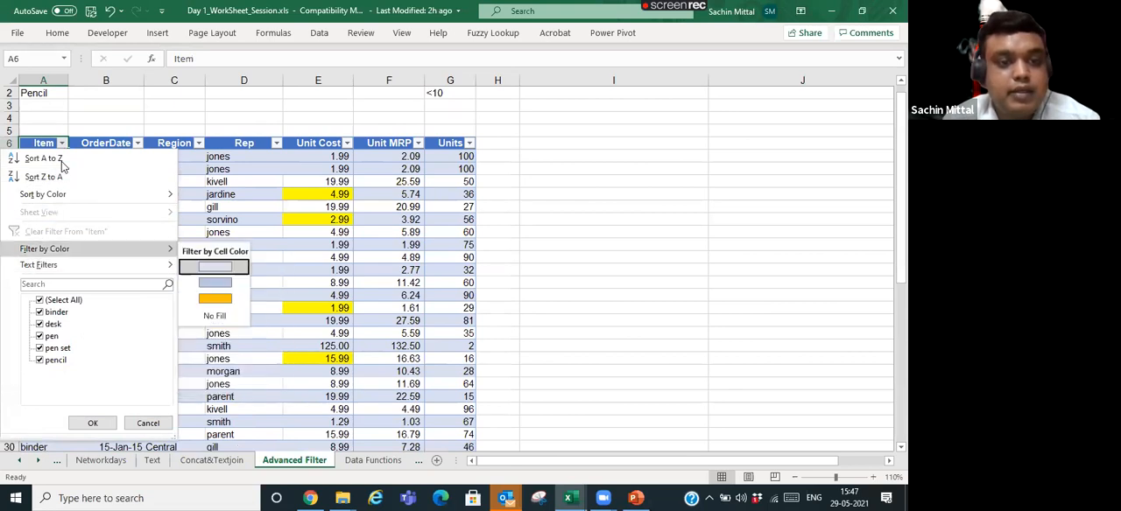
key(Return)
key(alt+Down)
key(Down)
key(Down)
key(Down)
- Go down the Item column to review the coloured cells in the unfiltered table
key(Down)
key(Return)
key(Down)
key(Down)
key(Down)
key(Down)
key(Down)
key(Down)
key(Down)
key(Down)
key(Down)
key(Down)
key(Down)
key(Down)
key(Down)
key(Down)
key(Down)
key(Down)
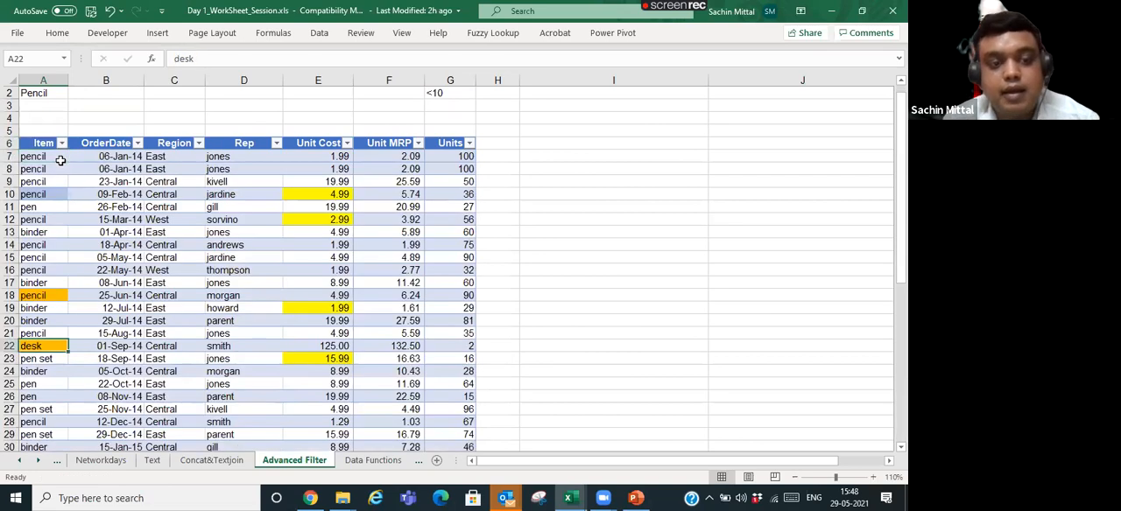
key(Down)
key(Down)
key(Down)
key(Down)
key(Down)
key(Down)
key(Down)
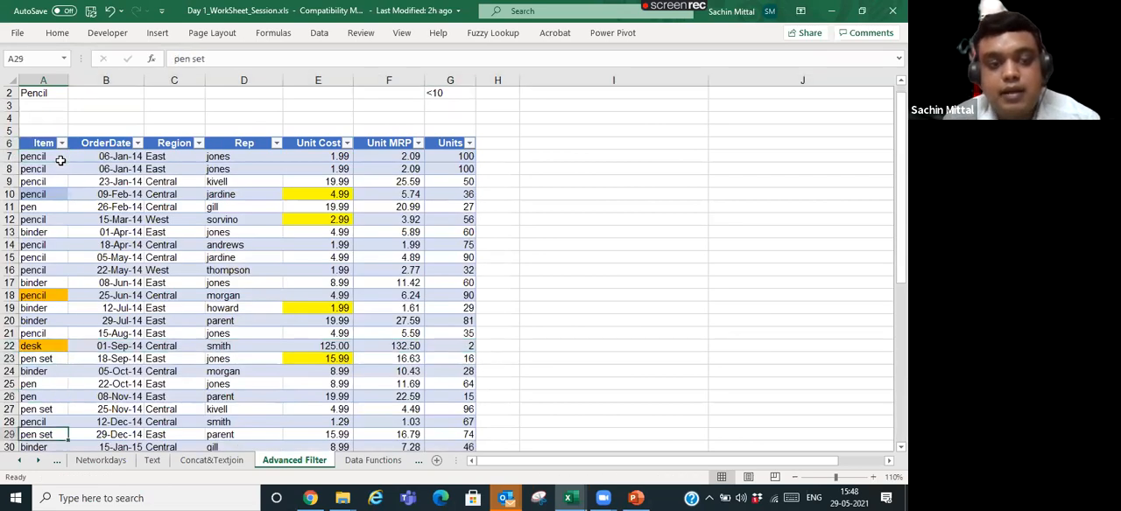
key(Down)
- Set both the font colour and the fill colour of A15:G16 to red
drag(37, 248, 462, 258)
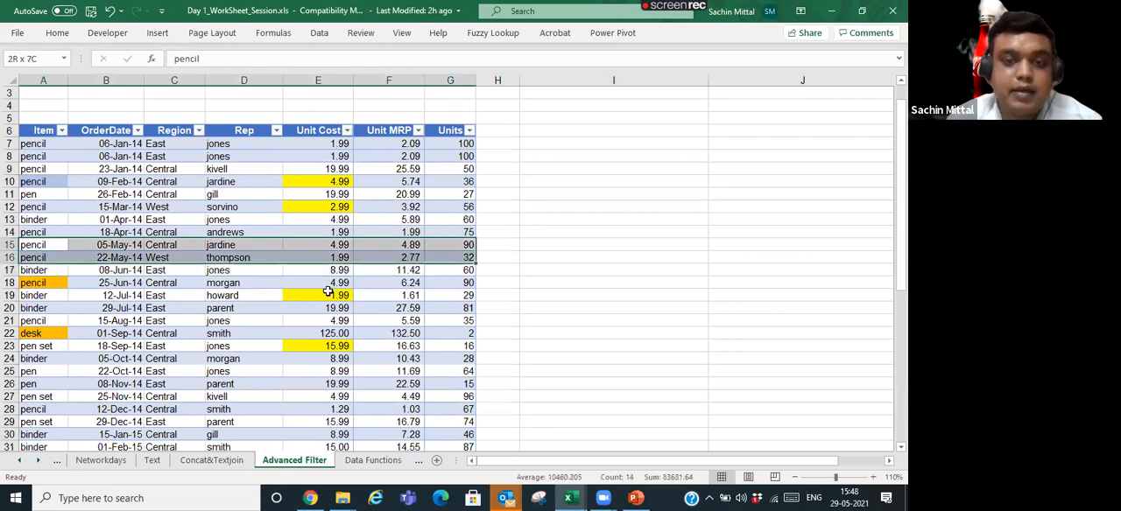
click(57, 34)
click(195, 78)
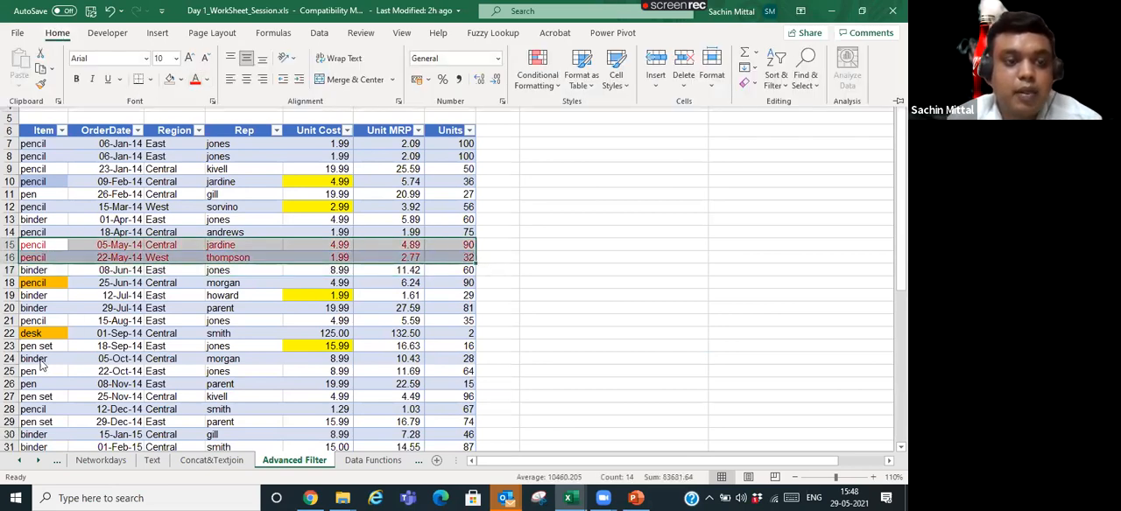
click(180, 79)
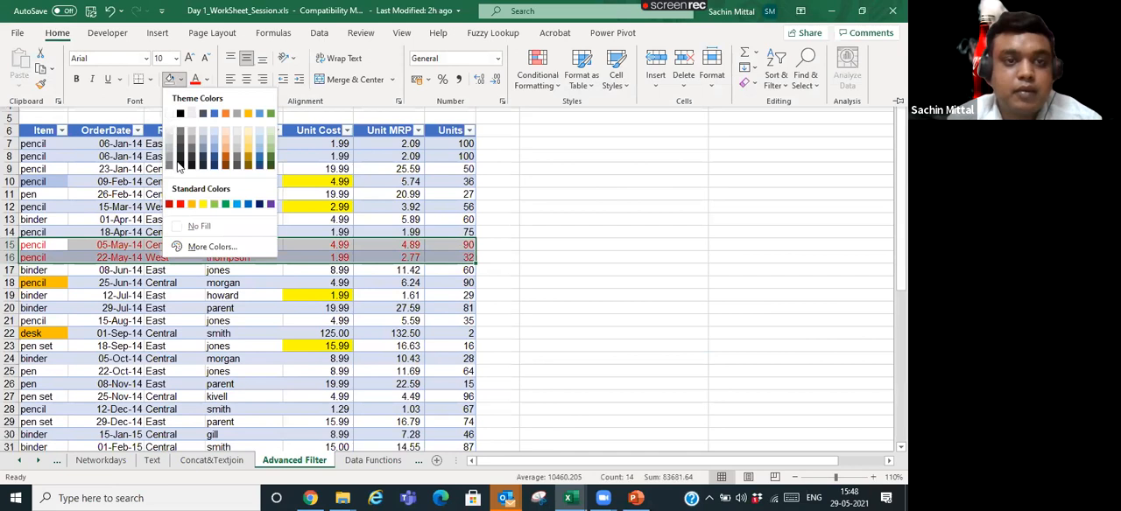
click(180, 206)
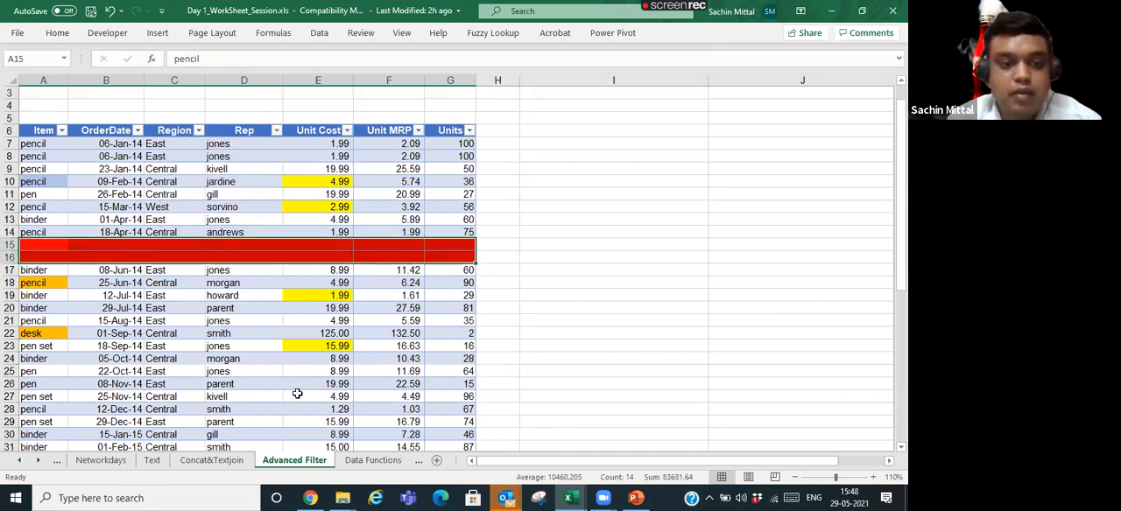
- Fill cells A25:G26 with red
drag(27, 373, 429, 383)
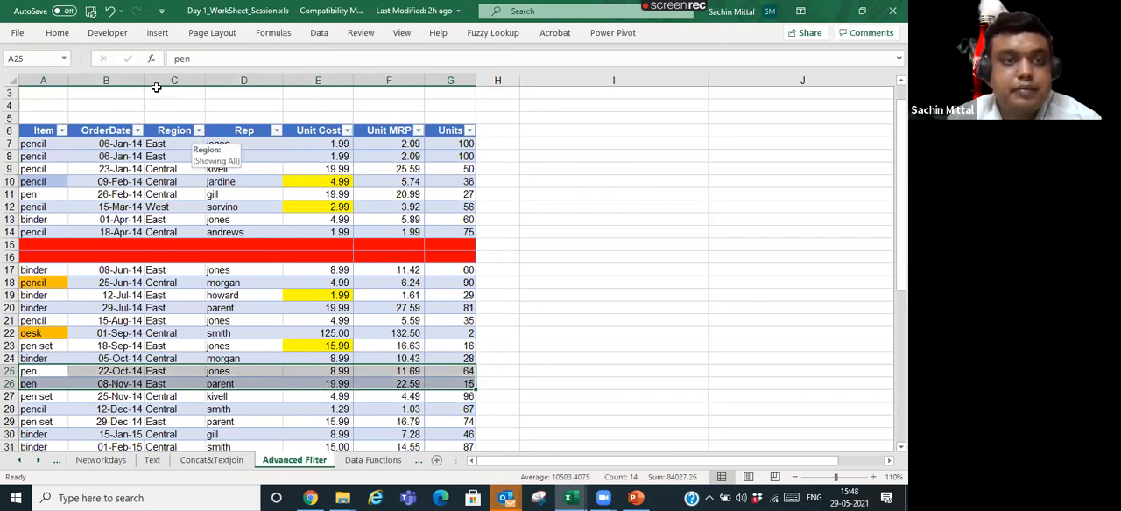
scroll(155, 85, up, 1)
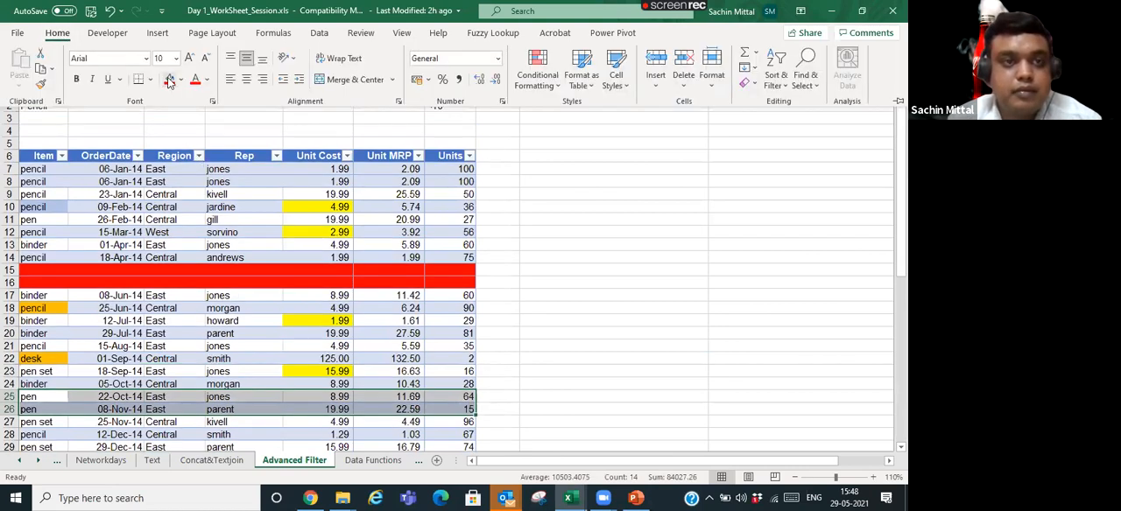
click(166, 78)
click(130, 292)
- Sort the table by the Item column's red cell colour so the red-filled rows come first
click(61, 155)
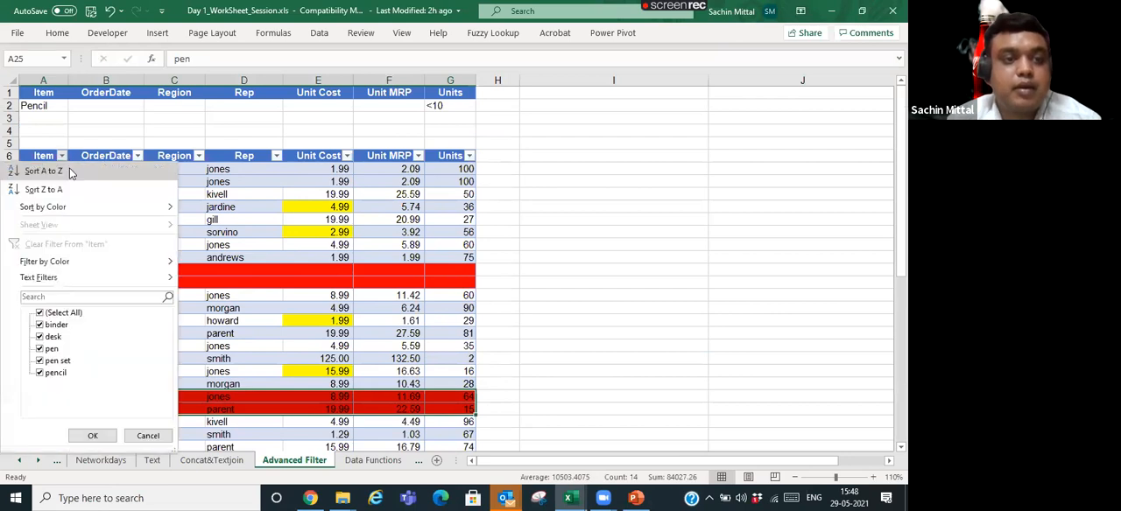
key(Escape)
click(174, 253)
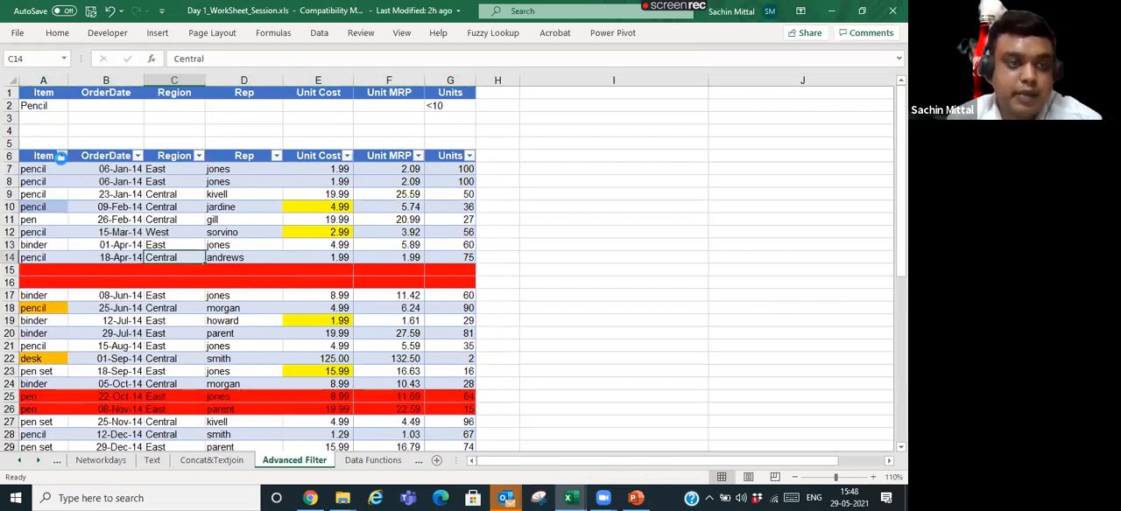
click(62, 156)
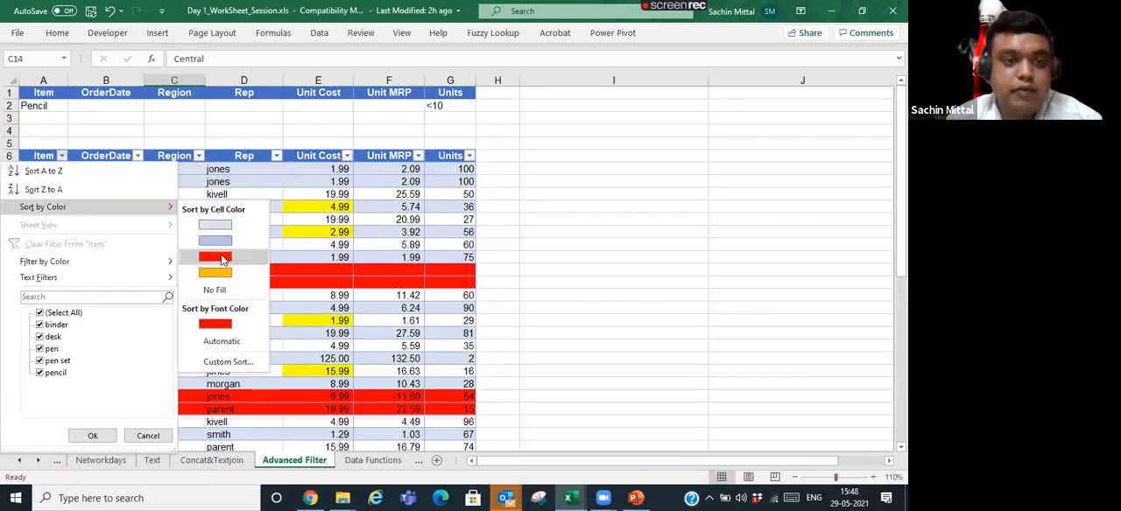
key(Escape)
click(306, 207)
key(alt+a)
key(t)
key(Up)
key(Up)
key(ctrl+Up)
key(ctrl+Up)
key(Down)
key(Down)
key(Down)
key(Down)
- Undo the colour sort and the red fills on rows 25–26 and 15–16
key(ctrl+z)
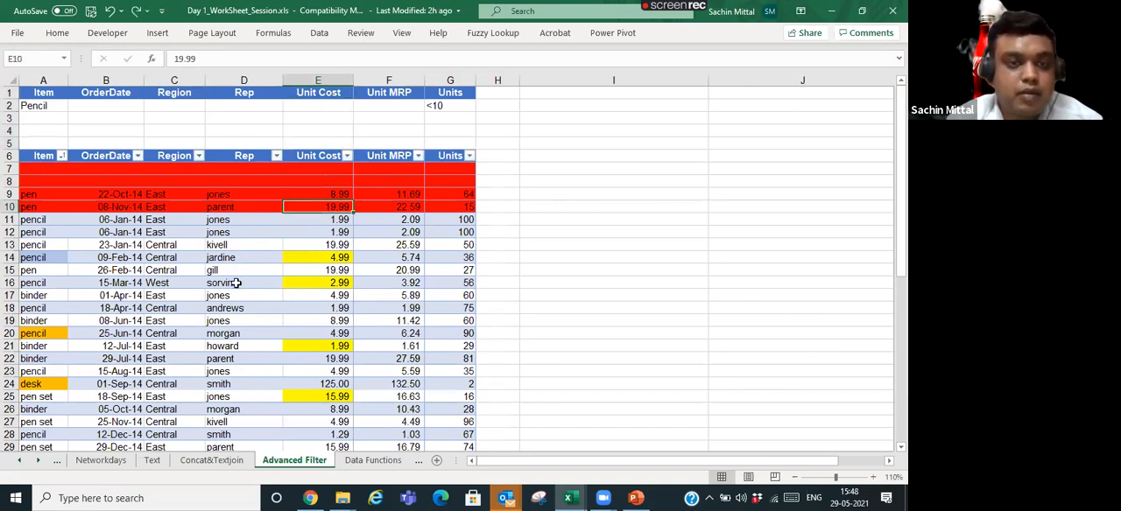
key(ctrl+z)
key(ctrl+z)
key(ctrl+z)
key(ctrl+z)
key(Up)
key(Up)
key(Up)
key(Up)
key(Up)
key(Right)
key(Right)
key(Right)
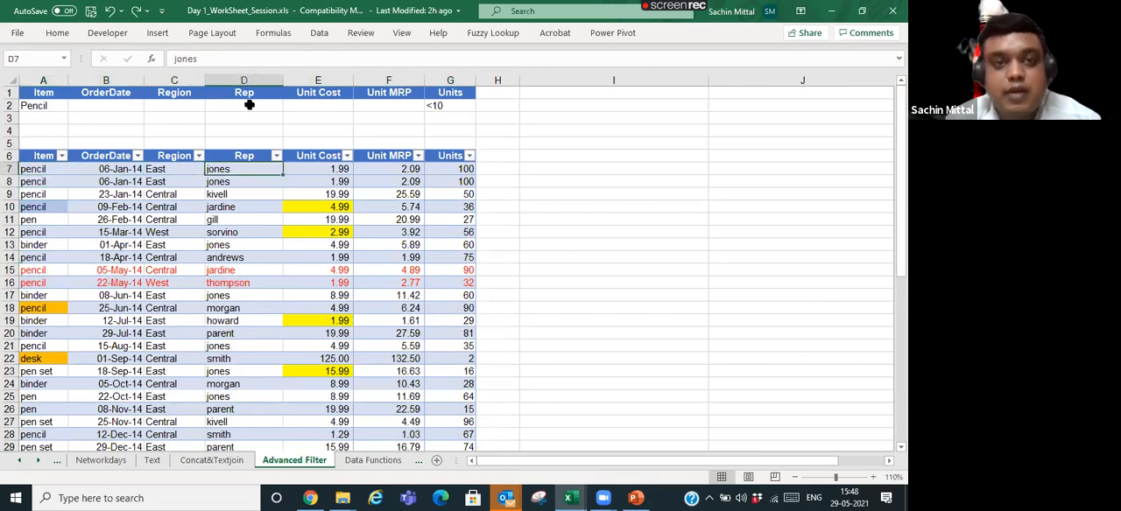
- Enter ` in D7, and try limiting the Item column's filter to desk, closing it without applying
click(320, 35)
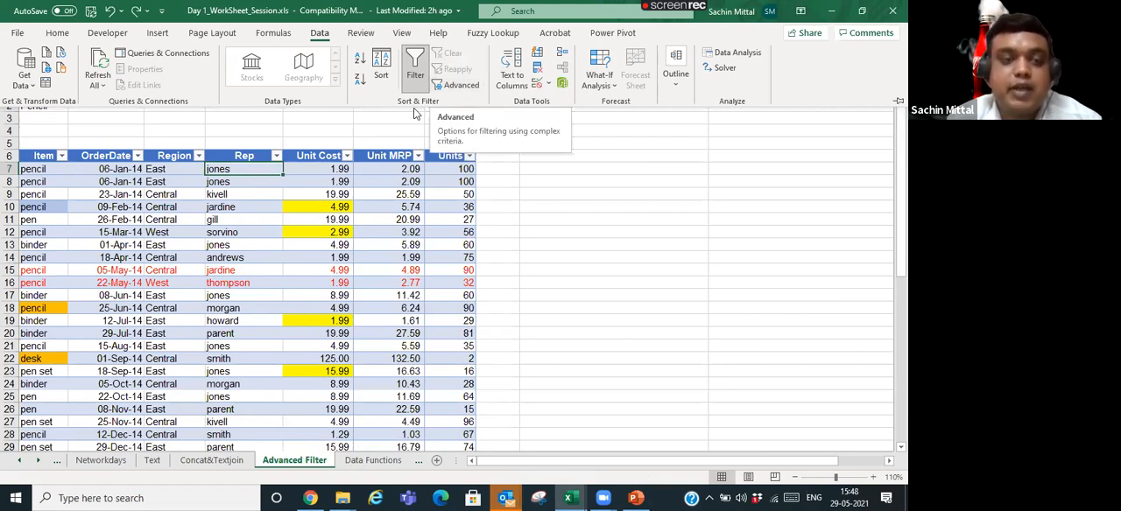
text(`)
click(62, 155)
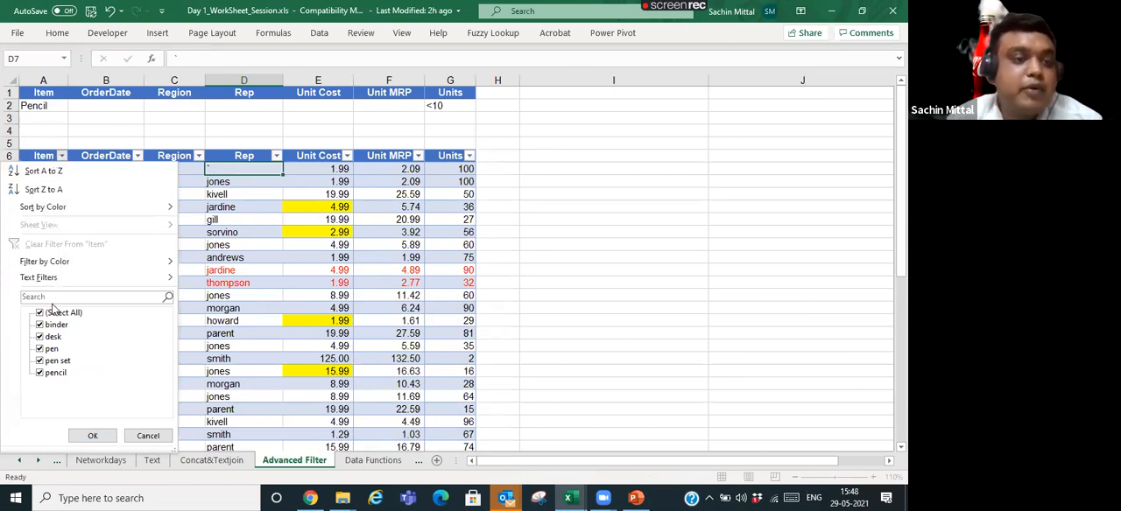
click(41, 312)
click(40, 336)
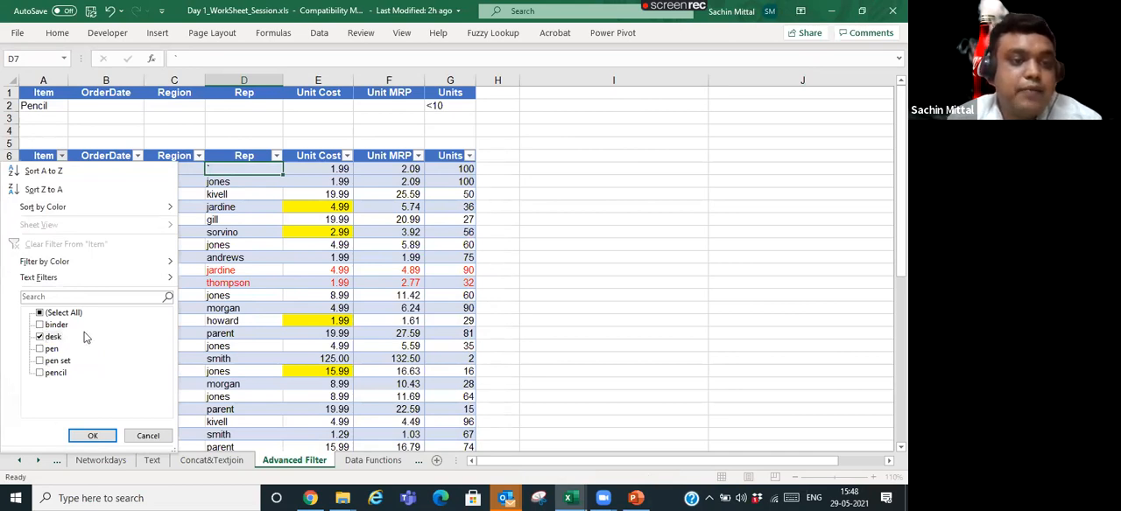
key(Escape)
click(175, 222)
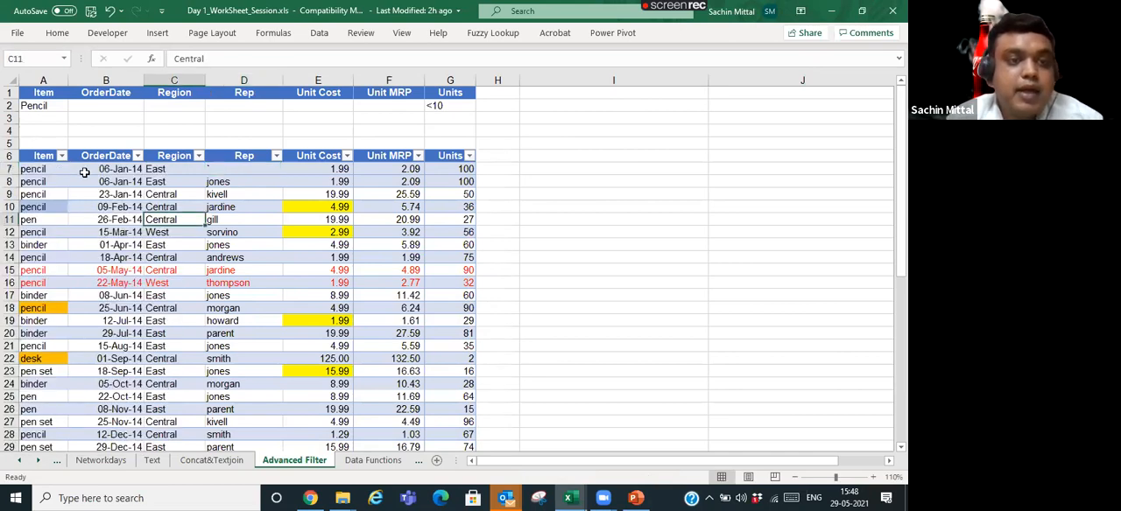
- Run an in-place Advanced Filter on A6:G50 with criteria range A1:G2, using Item Pencil and Units <10
click(40, 155)
click(49, 106)
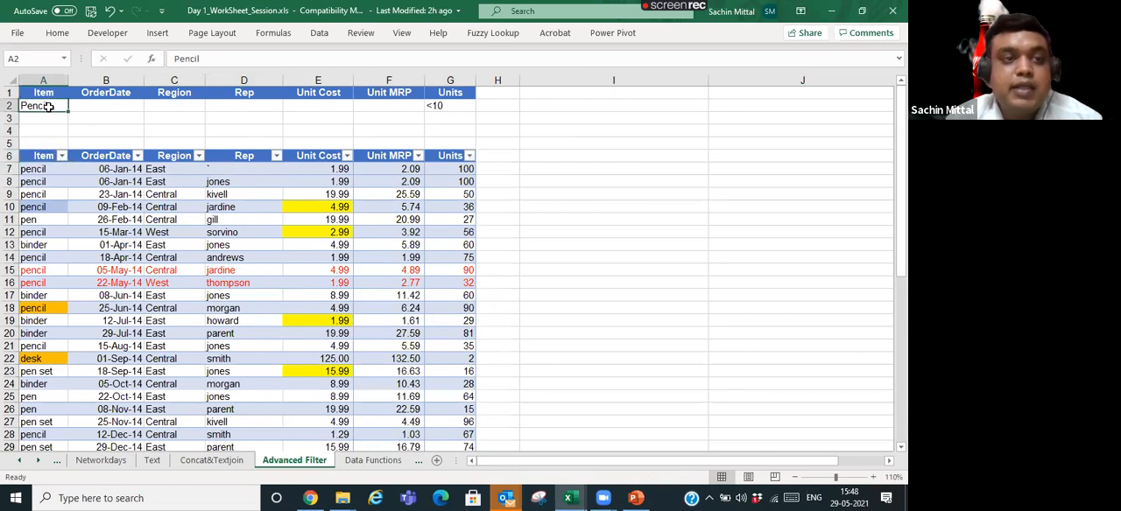
click(449, 105)
click(49, 106)
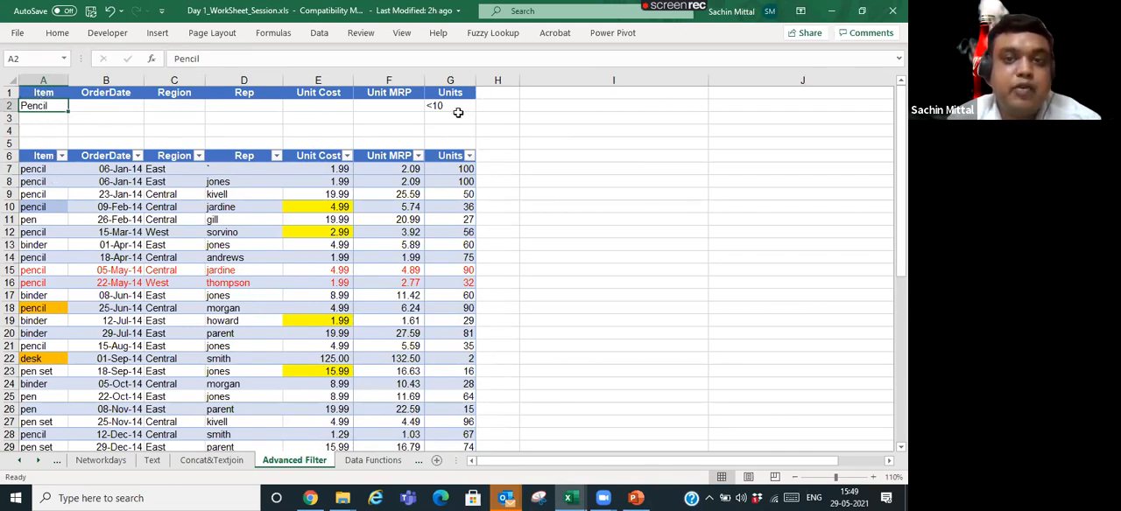
click(348, 218)
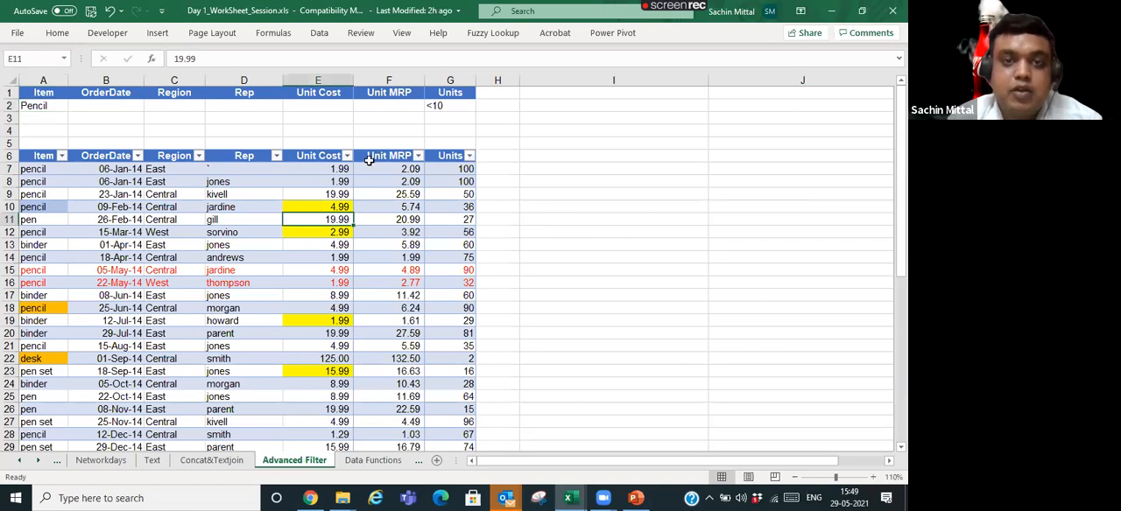
click(321, 35)
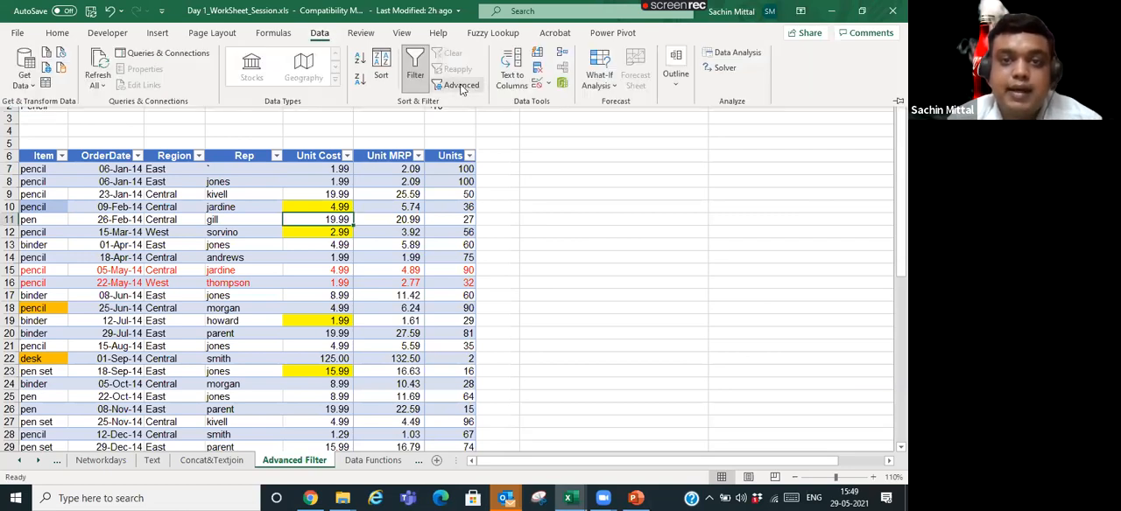
click(459, 84)
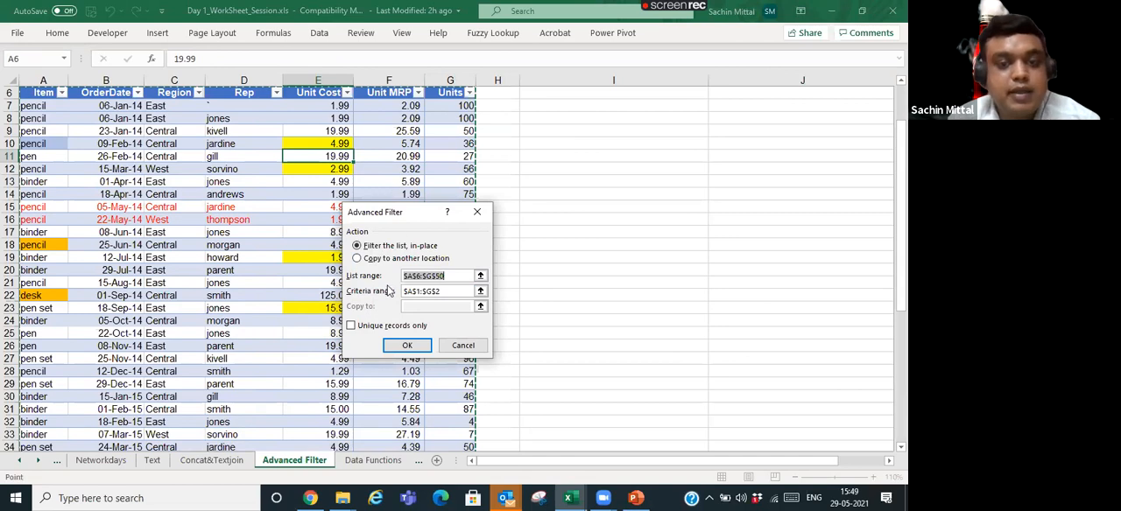
drag(900, 205, 900, 170)
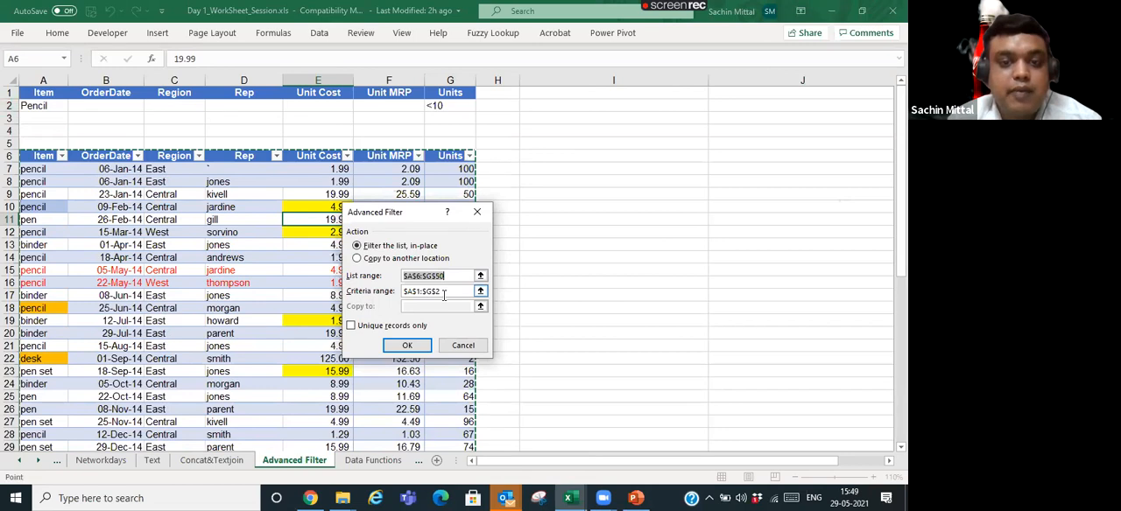
click(408, 346)
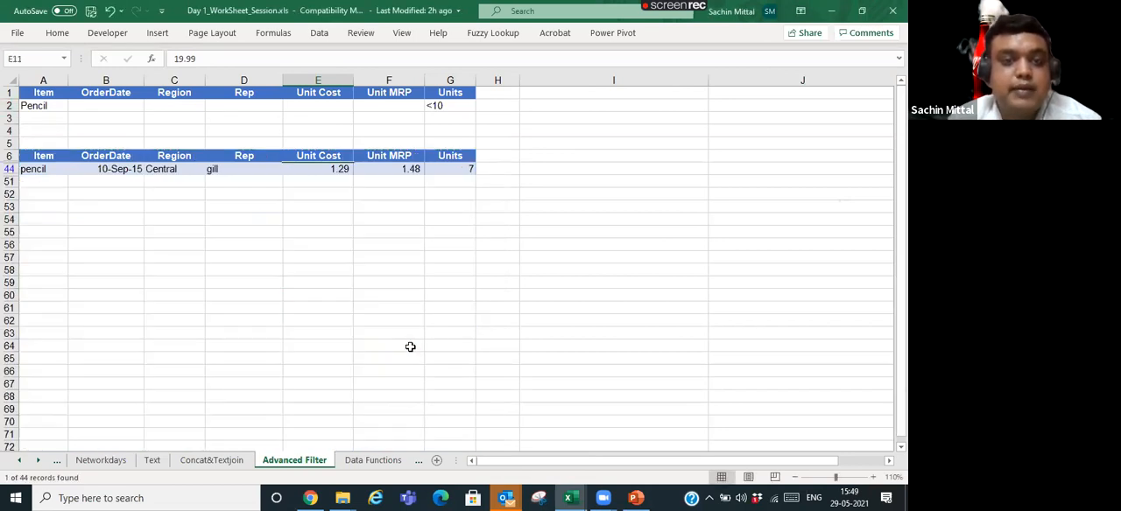
click(109, 171)
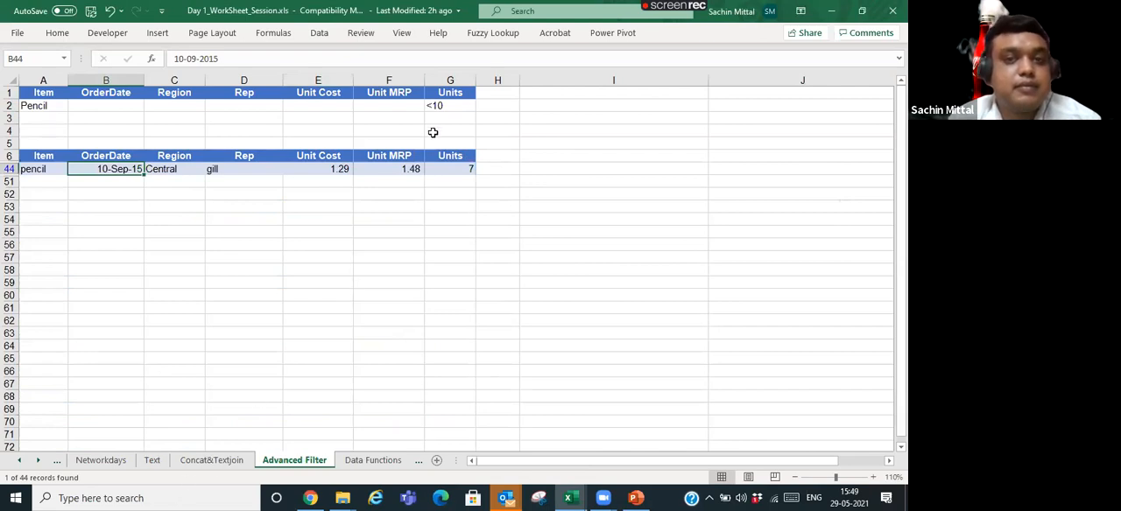
- Change the Units criterion in G2 to >100 and select the criteria row A2:G2
click(439, 106)
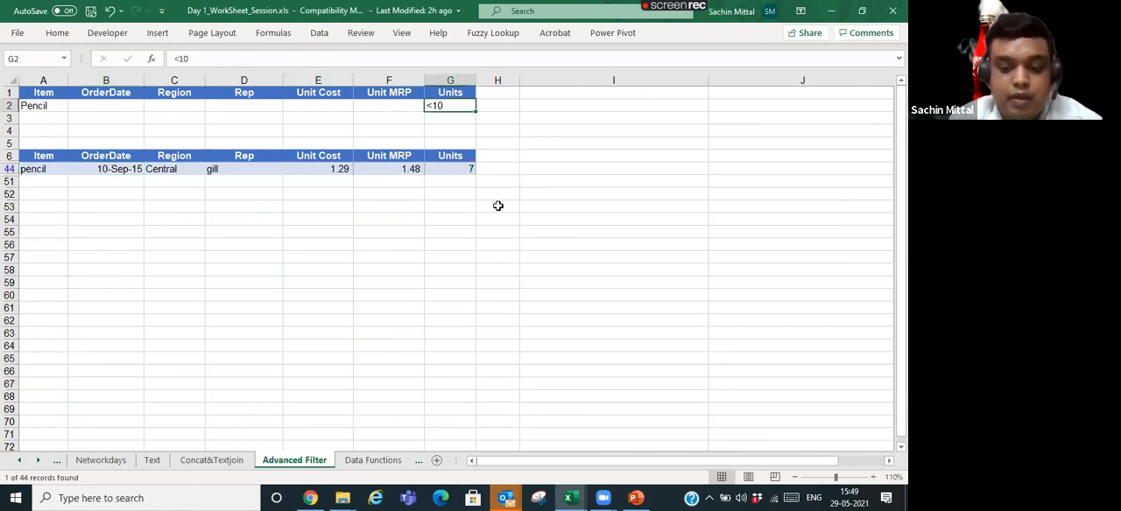
text(>100)
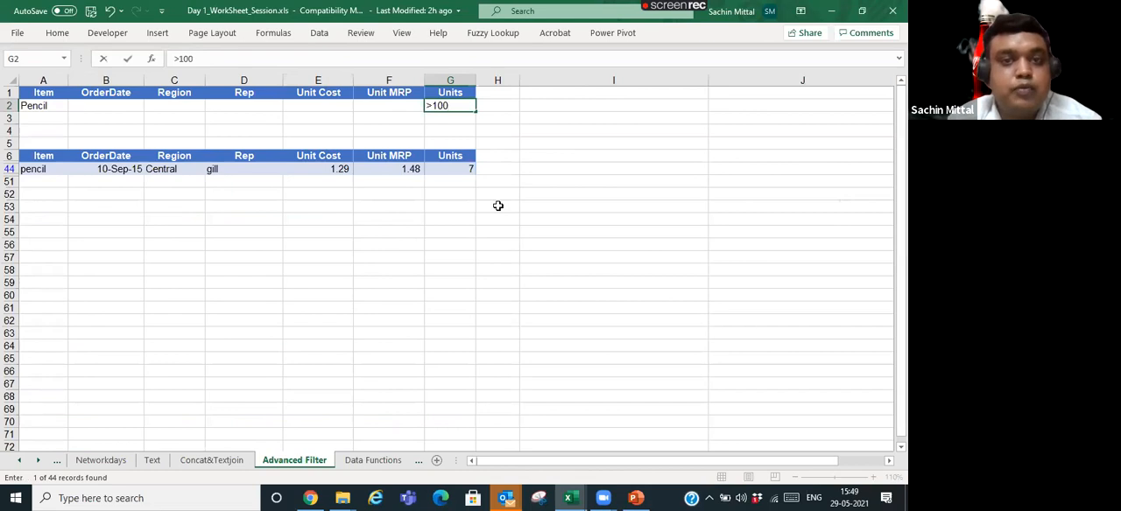
key(Left)
key(Left)
key(Left)
key(Left)
key(Left)
key(Left)
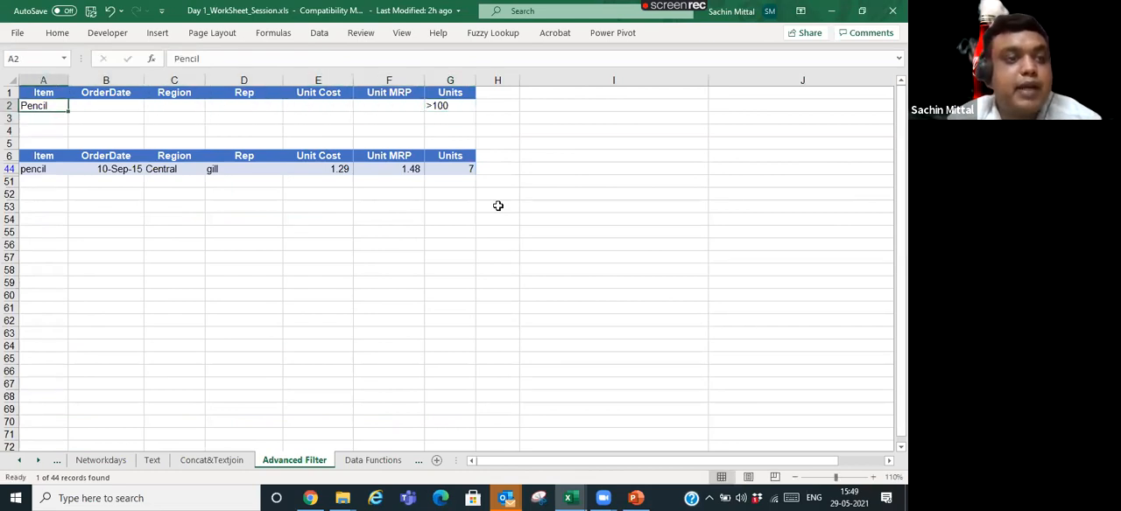
key(shift+Right)
key(shift+Right)
key(shift+Right)
key(shift+Right)
key(shift+Right)
key(shift+Right)
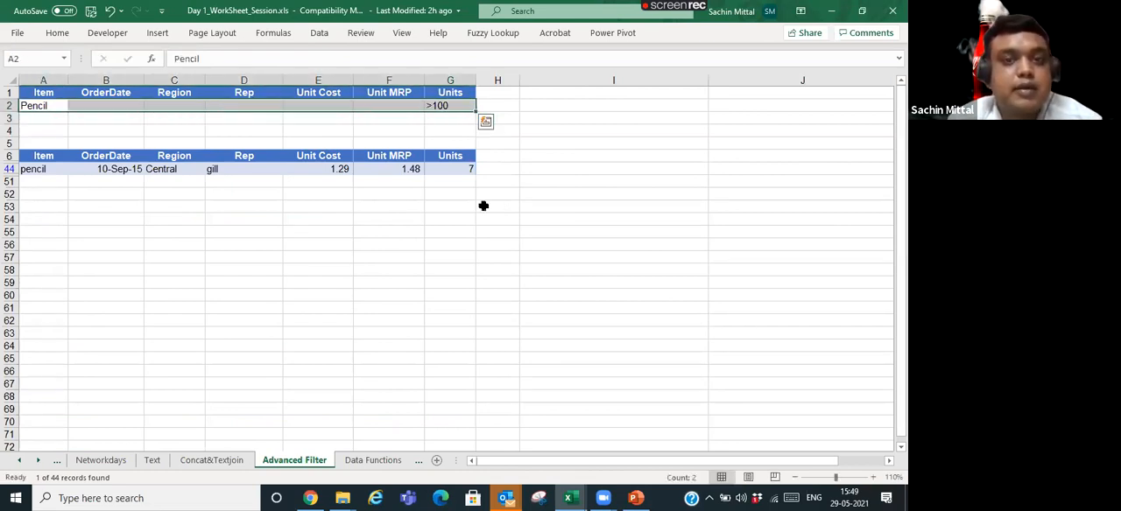
- Rerun the in-place Advanced Filter on A6:G50 with criteria range A1:G2 to apply the >100 Units condition
right_click(80, 169)
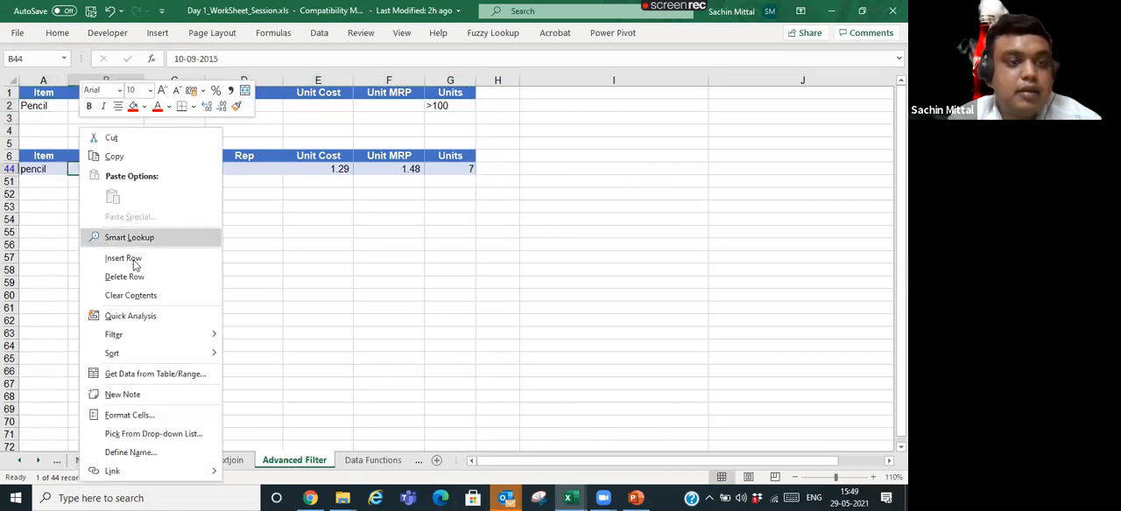
click(282, 161)
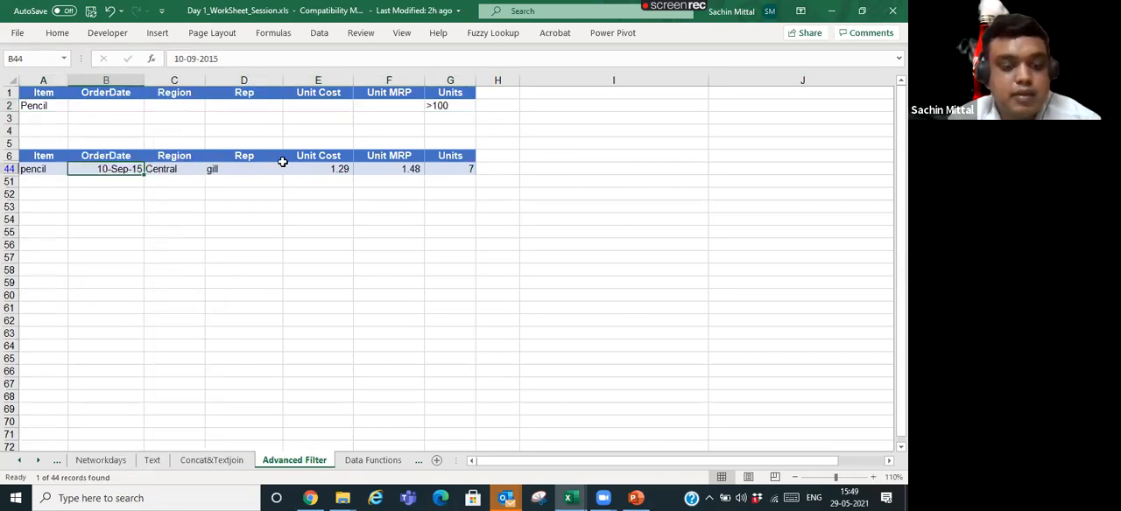
key(alt)
key(a)
key(q)
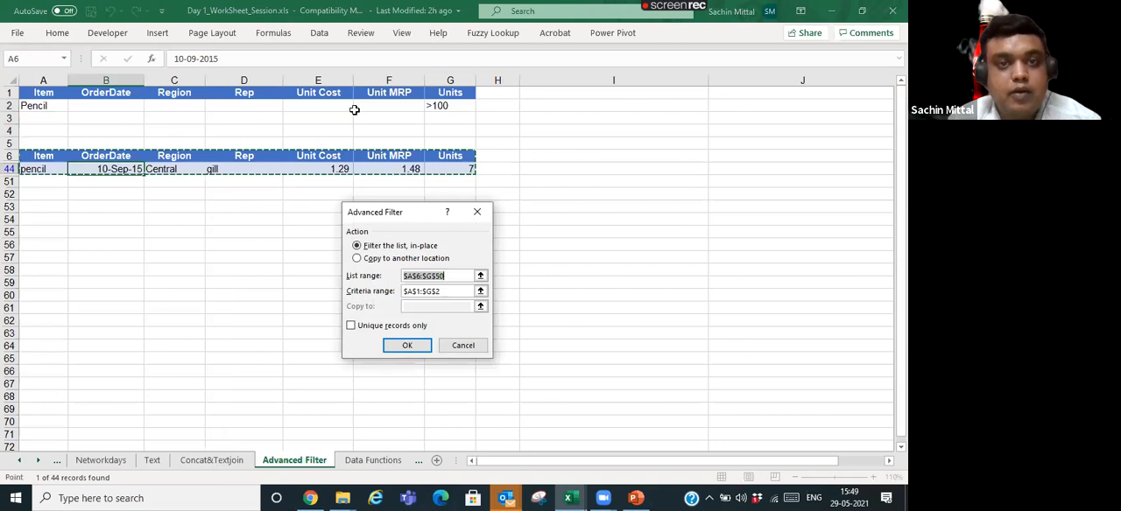
click(407, 347)
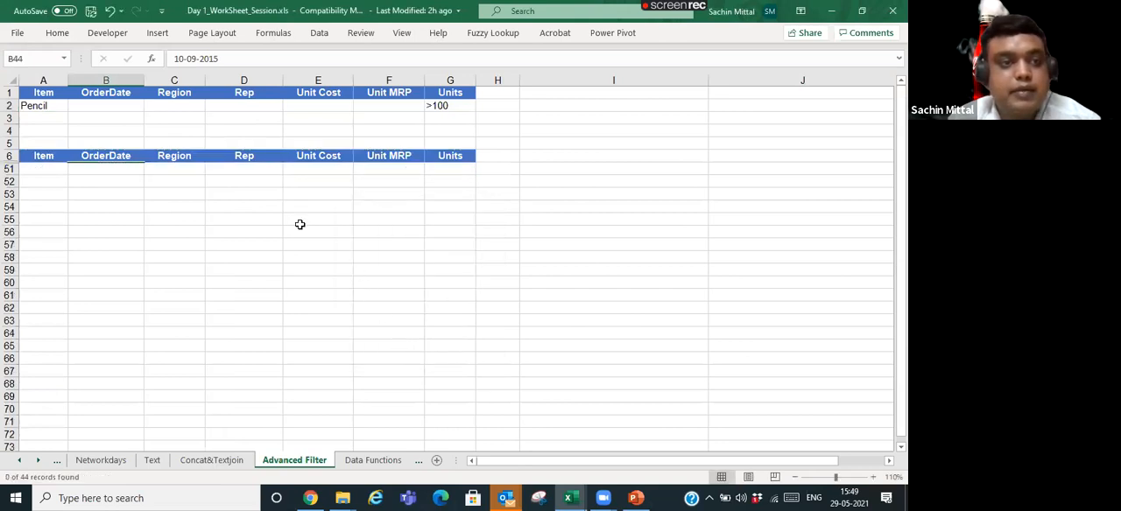
- Change the Units criterion in G2 to >10 and rerun the in-place Advanced Filter
click(451, 105)
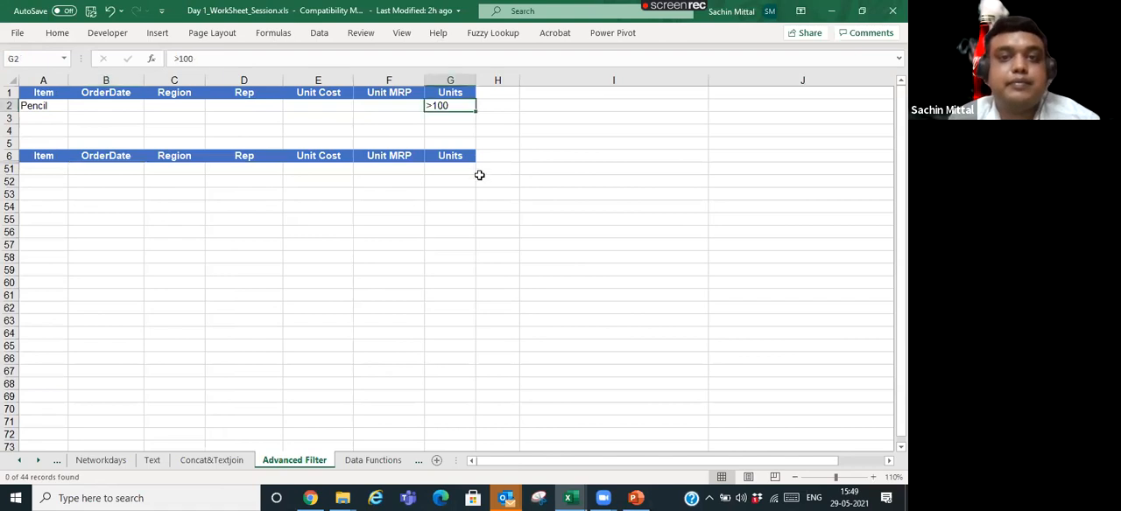
key(F2)
key(BackSpace)
key(Return)
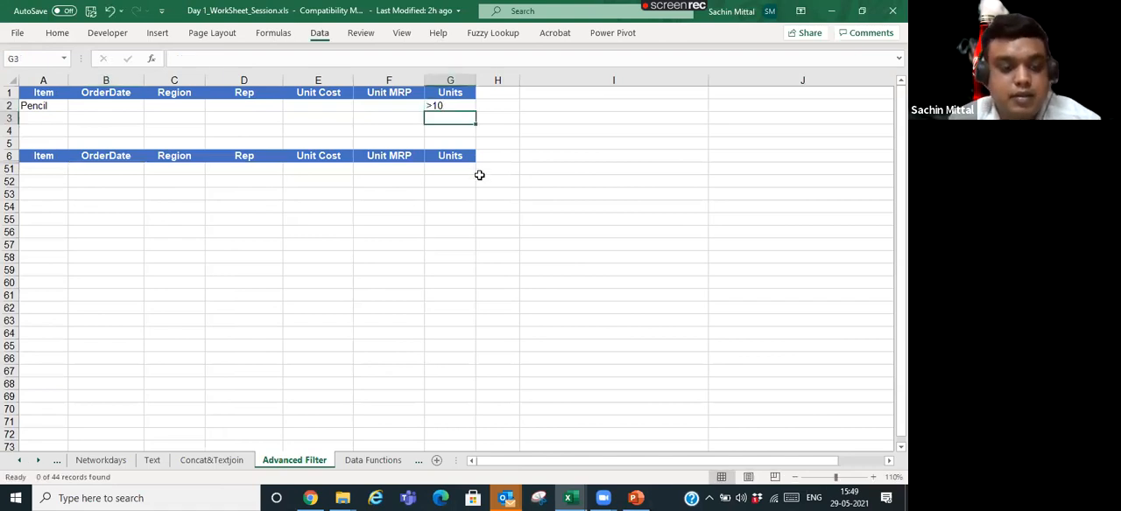
key(alt+a)
key(q)
key(Return)
key(Down)
key(Down)
key(Down)
key(Down)
key(Down)
key(Down)
key(Down)
key(Down)
key(Down)
key(Down)
key(Down)
key(Down)
key(Down)
key(Down)
key(Down)
key(Down)
key(Down)
key(Down)
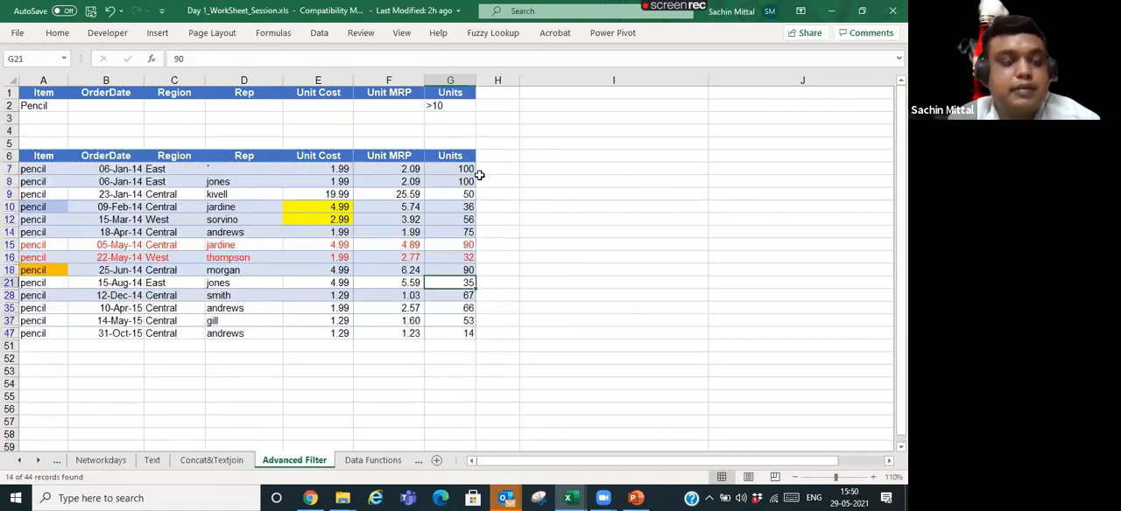
- Add the Unit MRP criterion <10 in F2 and rerun the in-place Advanced Filter
key(Up)
key(Up)
key(Up)
key(Up)
key(Up)
key(Up)
key(Up)
key(Up)
key(Up)
key(Up)
key(Up)
key(Up)
key(Up)
key(Up)
key(Up)
key(Up)
key(Up)
key(Up)
key(Up)
key(Left)
key(Right)
key(Left)
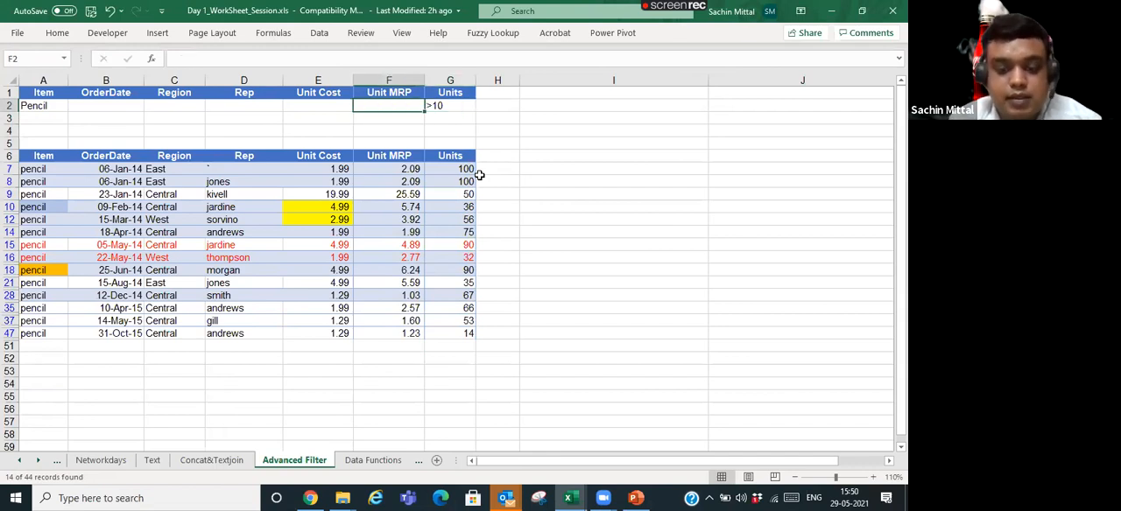
text(<10)
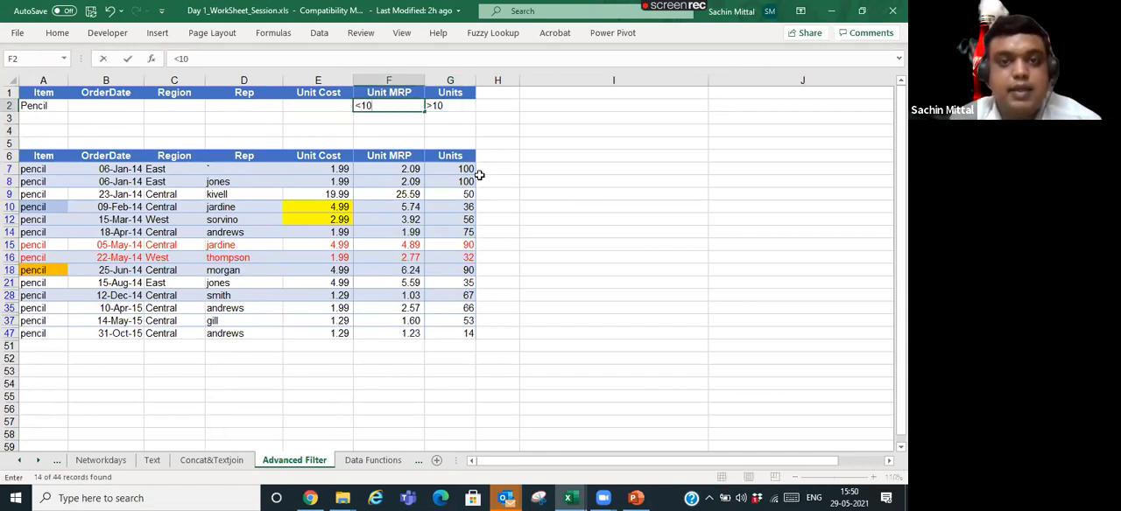
key(Return)
key(alt+a)
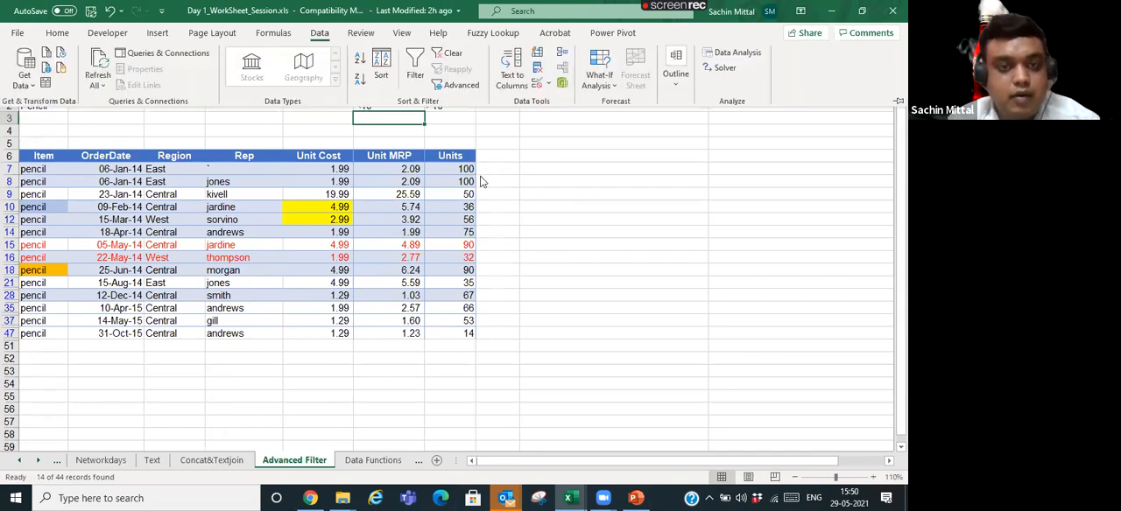
key(q)
key(Return)
- Review the Unit MRP values of the filtered rows against the criterion in F2
key(Down)
key(Down)
key(Down)
key(Down)
key(Down)
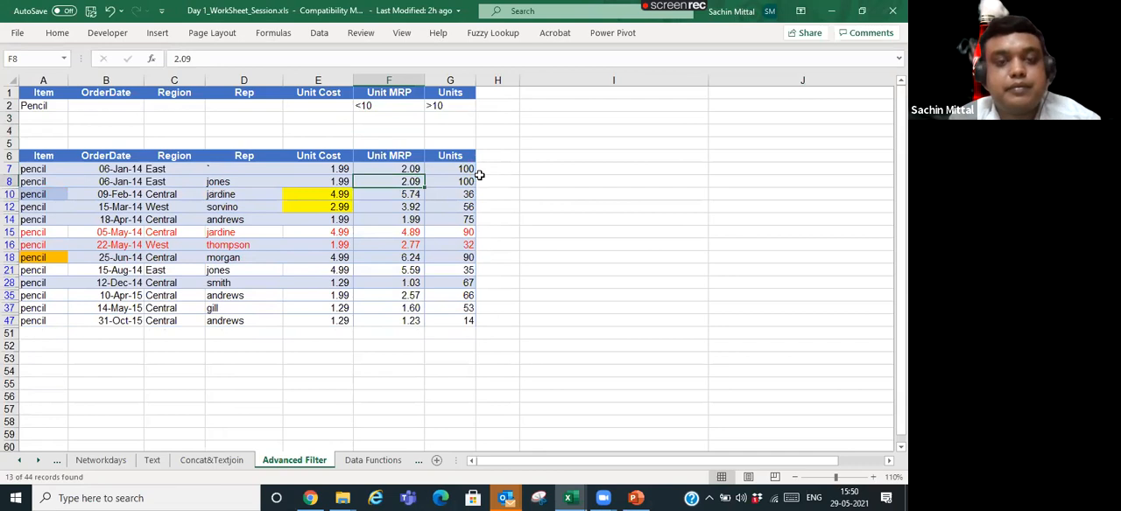
key(Up)
key(Up)
key(Up)
key(Up)
key(Up)
key(Up)
key(Down)
key(Down)
key(Down)
key(Down)
key(Down)
key(Up)
key(ctrl+Up)
key(ctrl+Up)
key(Down)
key(Down)
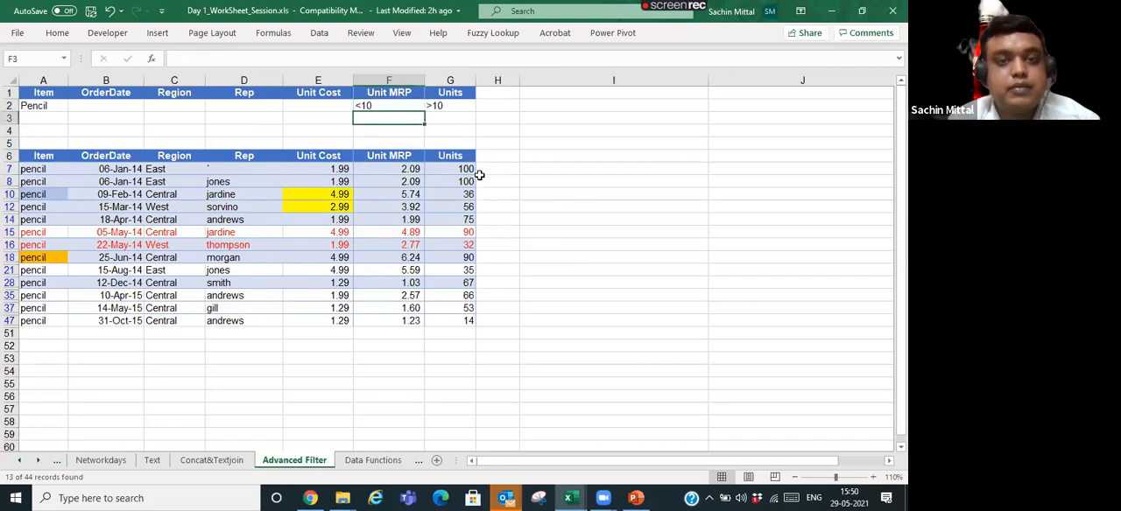
- Clear the applied filter and compare the criteria headers in row 1 with the list headers in row 6
click(272, 155)
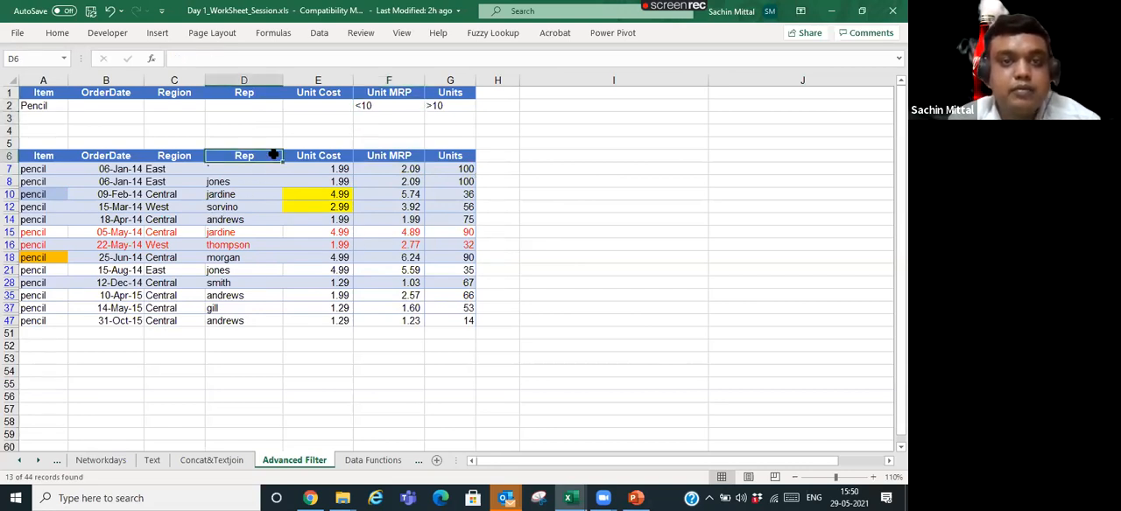
key(alt+a)
key(c)
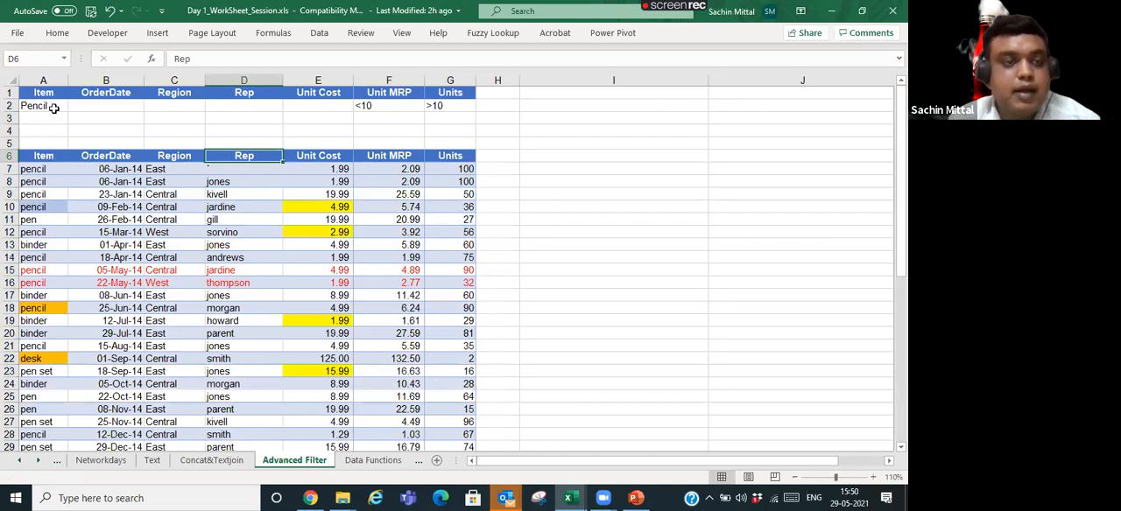
drag(44, 93, 410, 82)
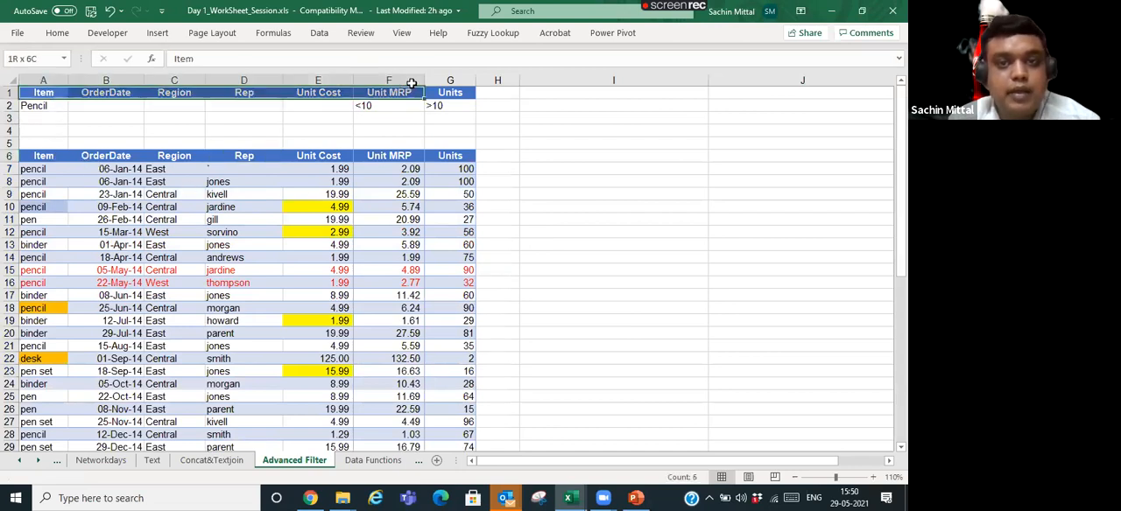
click(35, 181)
click(39, 156)
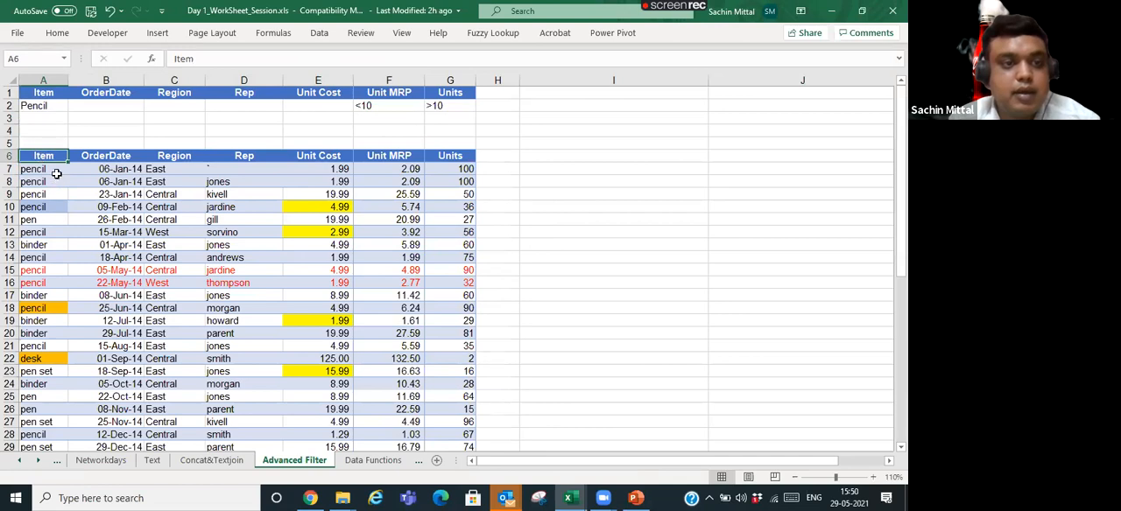
- Try an Advanced Filter copied to another location, with A1:G2 as both list and criteria range and I2 as the destination
click(48, 106)
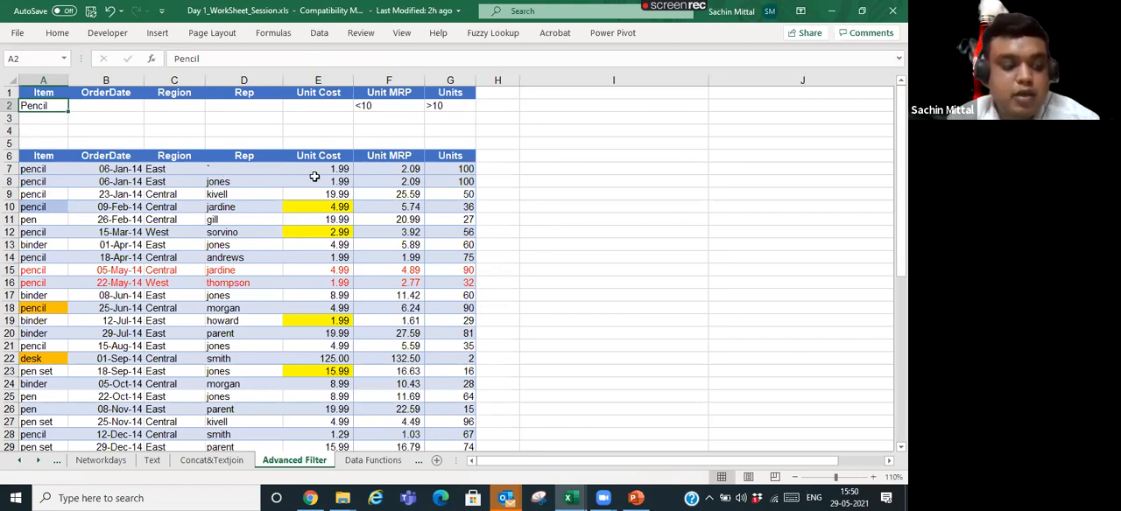
click(319, 36)
click(455, 86)
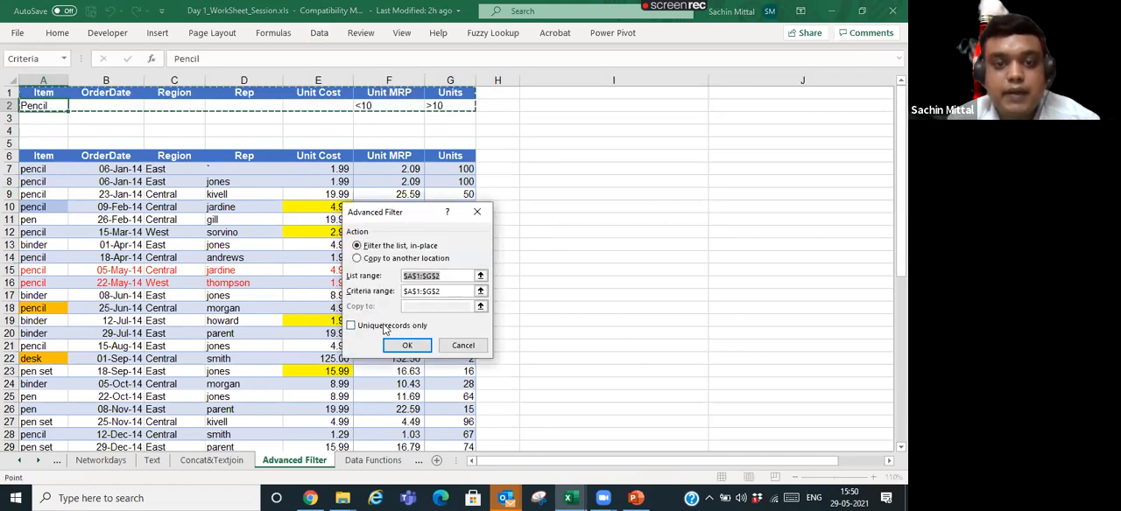
click(357, 259)
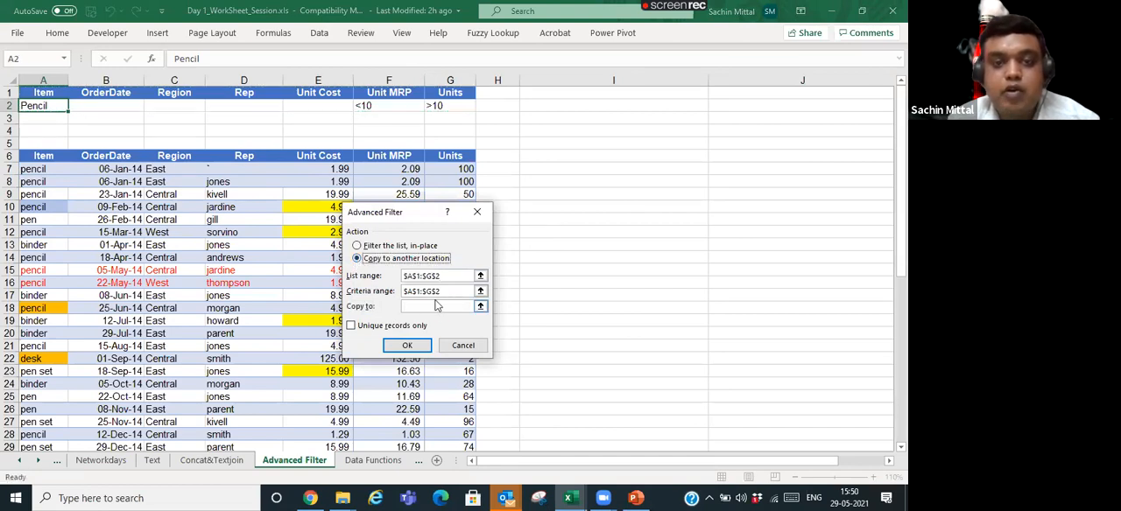
click(485, 308)
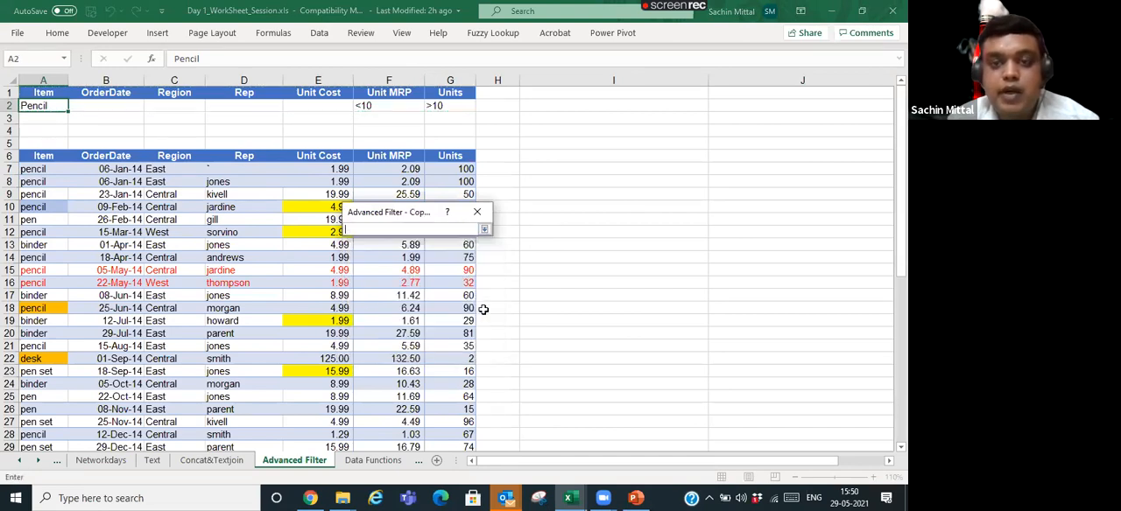
click(602, 105)
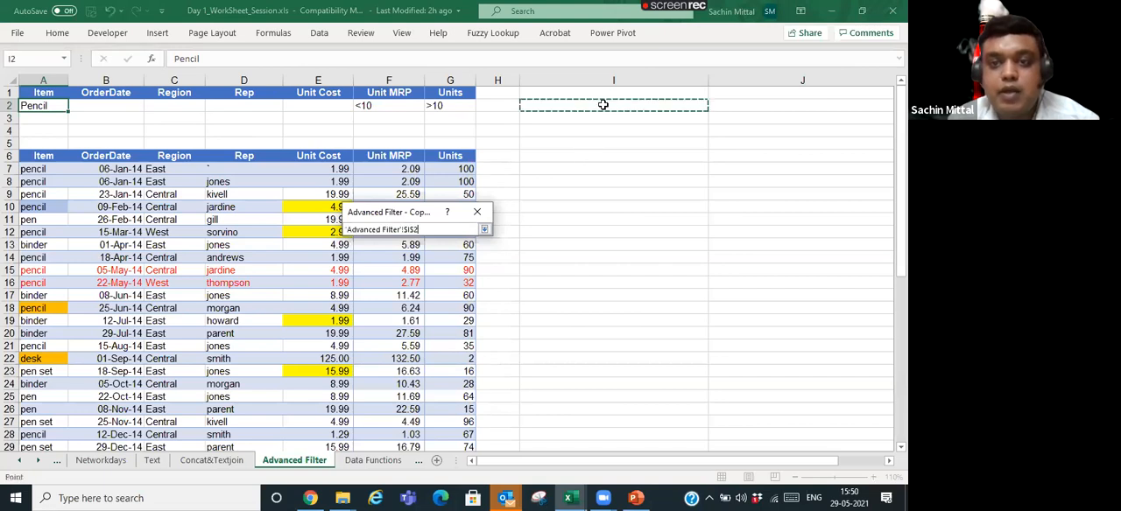
click(483, 230)
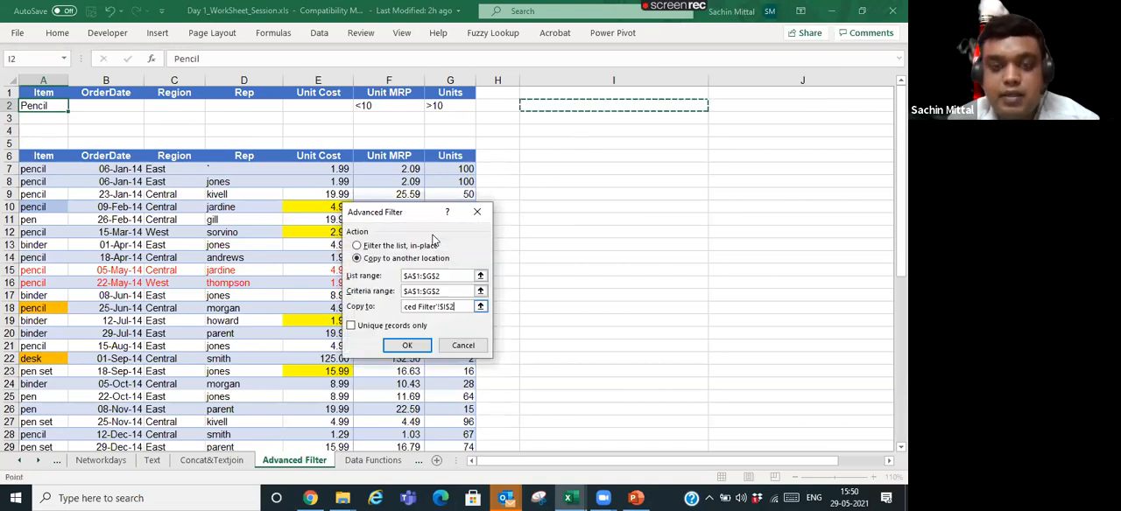
click(408, 345)
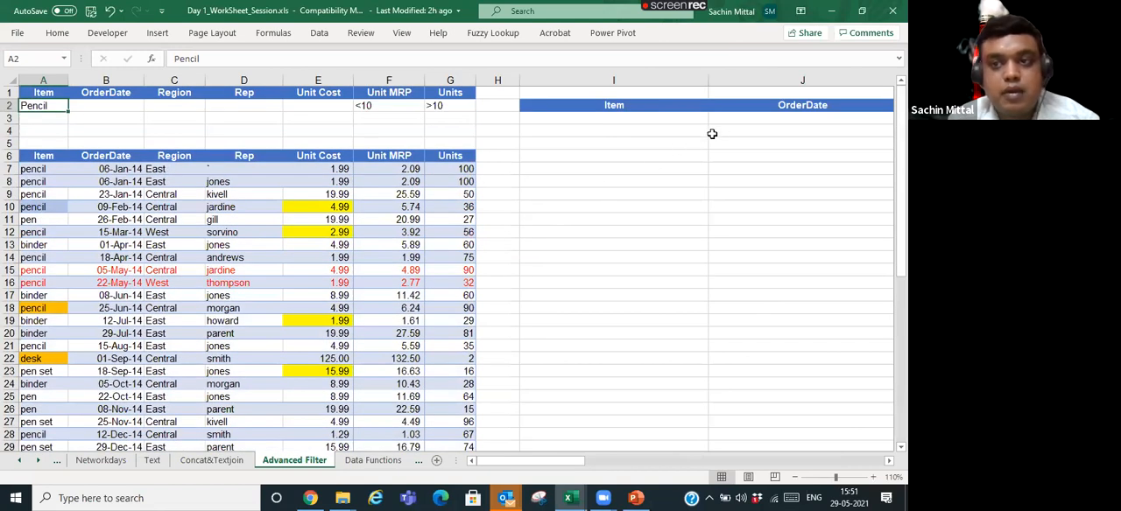
- Start the Advanced Filter again from A6 and set the list range to A6:G50
click(633, 145)
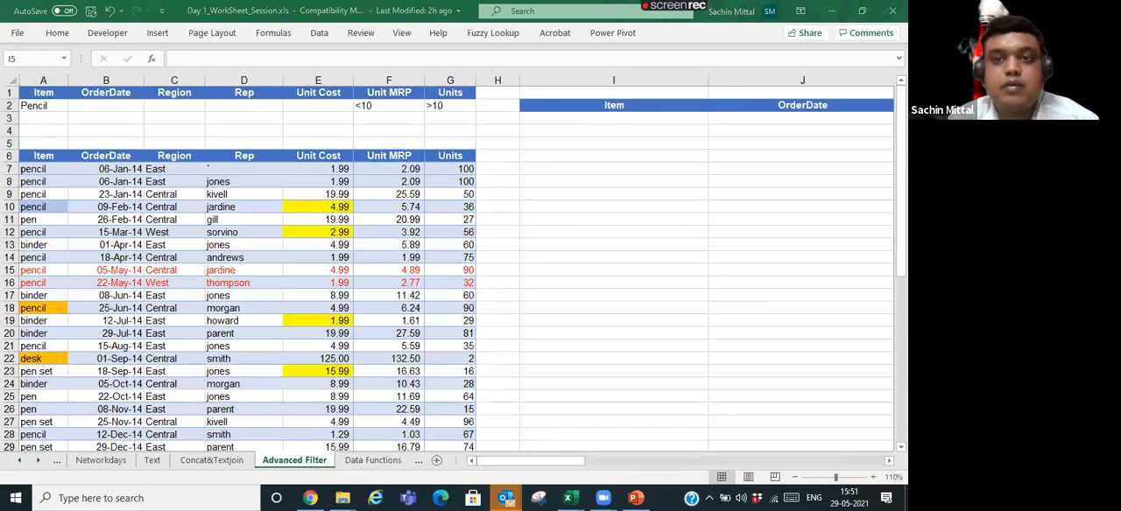
key(Left)
key(Left)
key(Left)
key(Left)
key(Left)
key(Left)
key(Left)
key(Left)
key(Down)
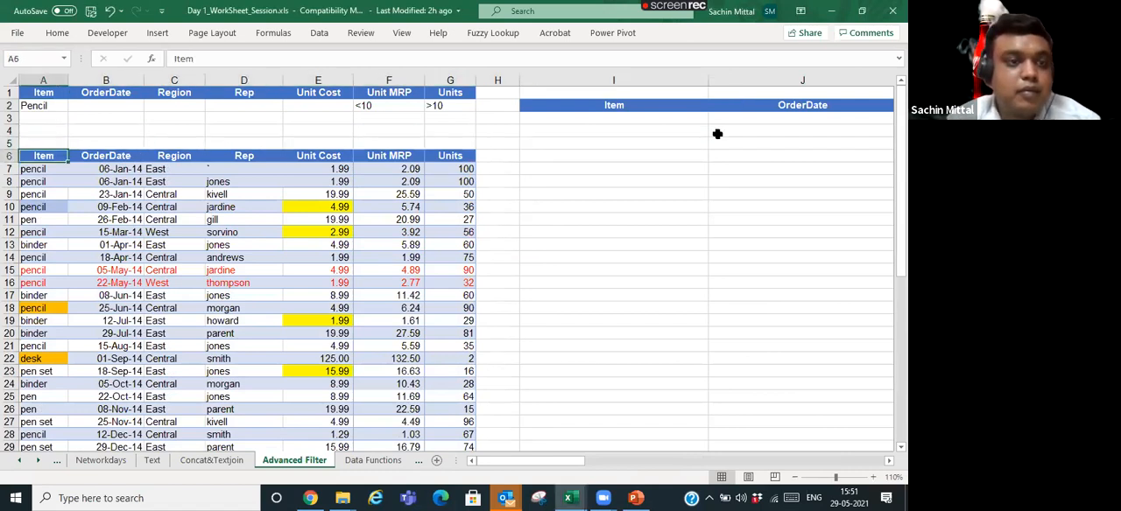
click(319, 32)
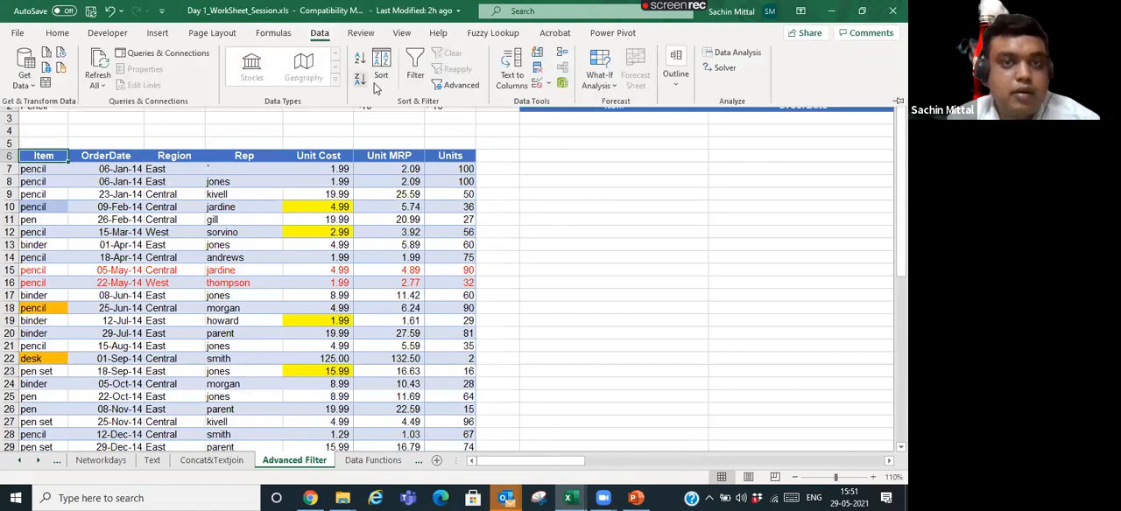
click(455, 85)
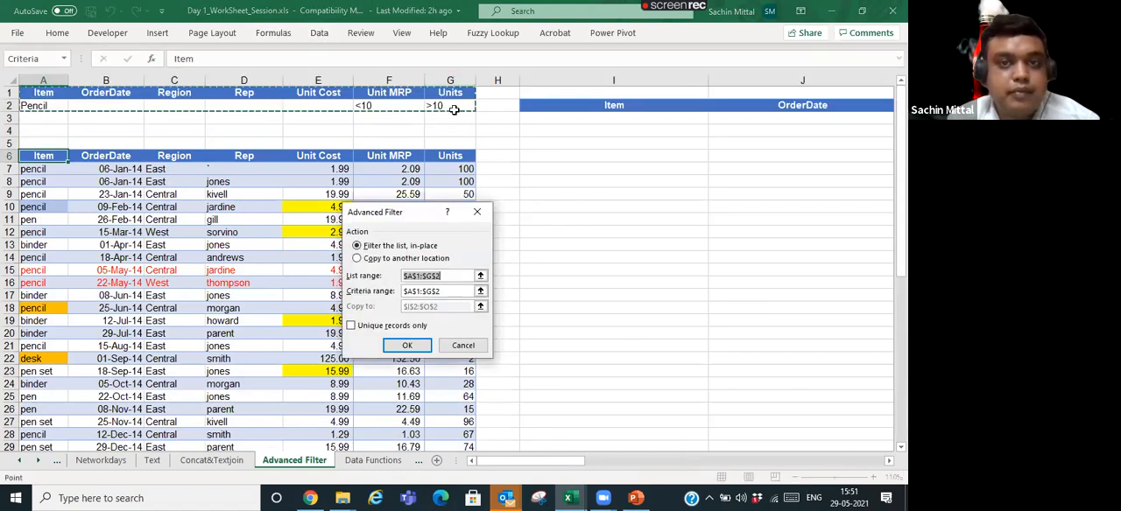
click(480, 276)
click(38, 156)
key(ctrl+shift+Right)
key(ctrl+shift+Down)
key(Return)
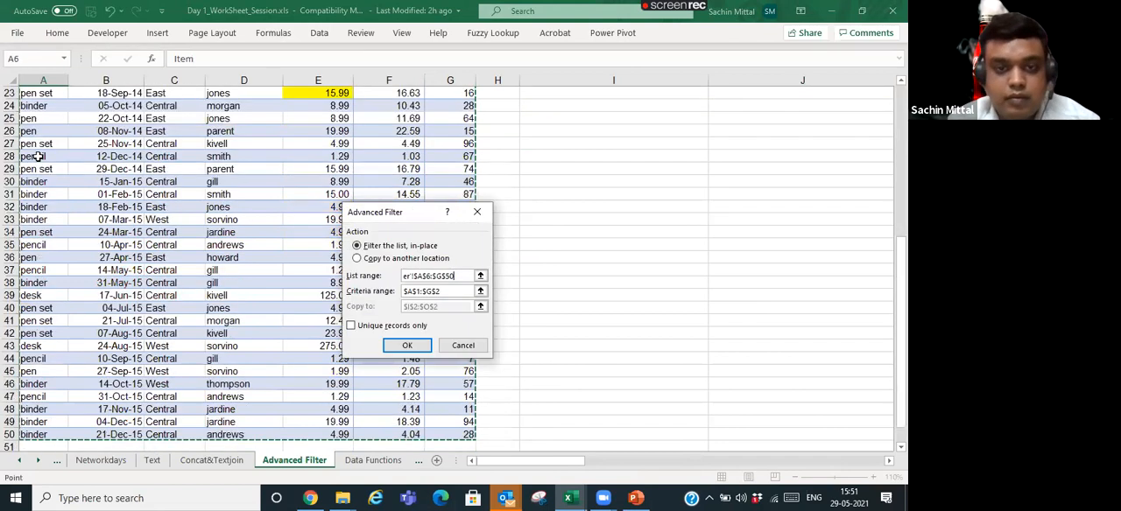
- Copy the filtered records to I2:O2 using the criteria range A1:G2
scroll(346, 265, up, 1)
click(356, 259)
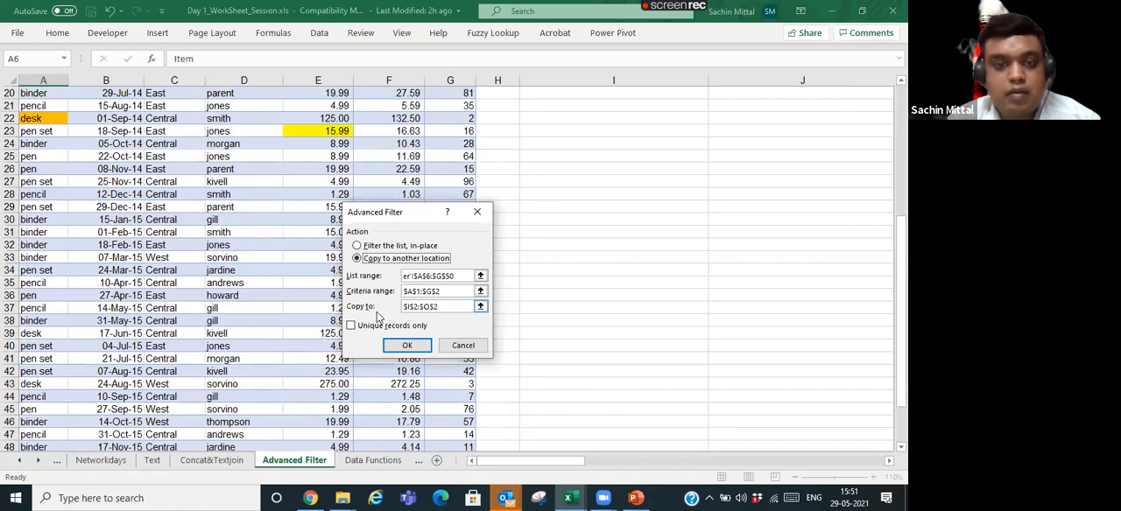
click(480, 307)
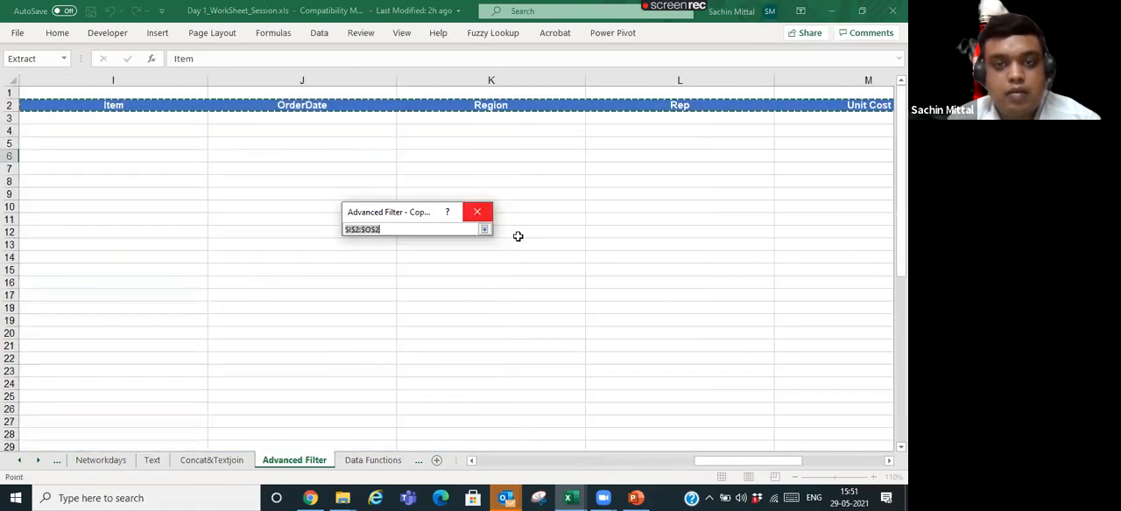
key(Return)
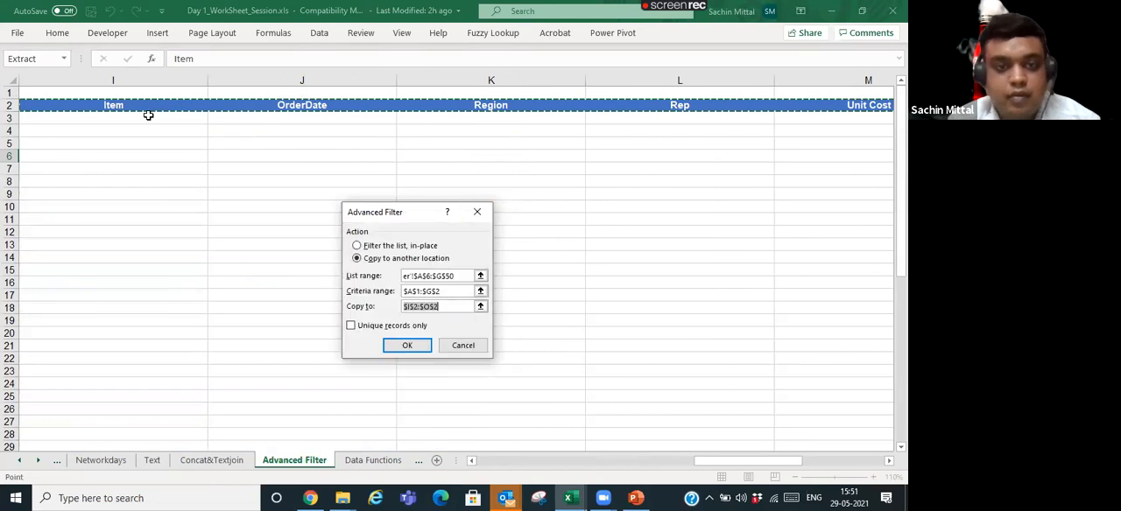
click(399, 346)
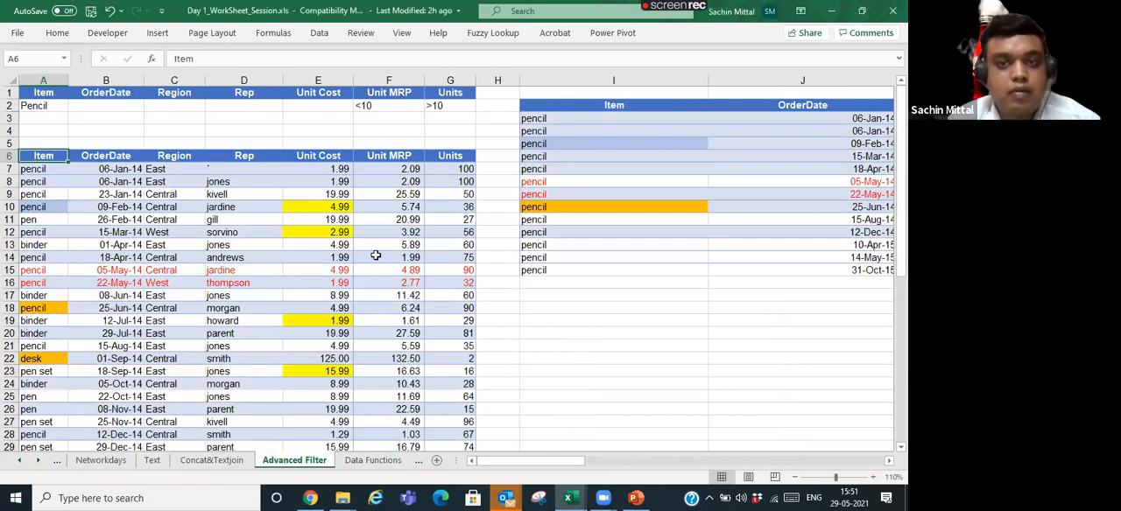
- Examine the extracted records across the Item to Units columns against the source list
click(328, 153)
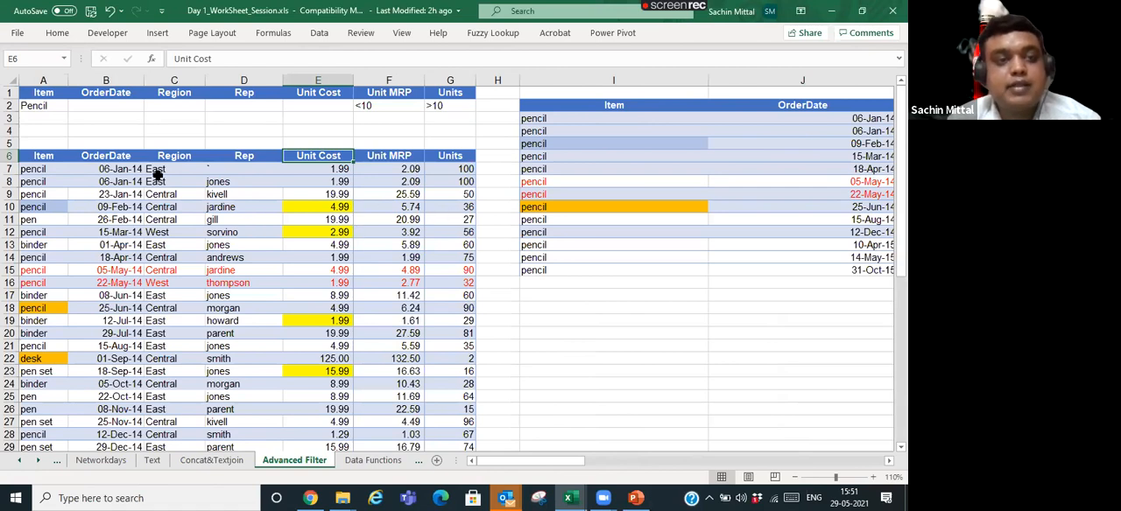
click(658, 120)
key(Right)
key(Up)
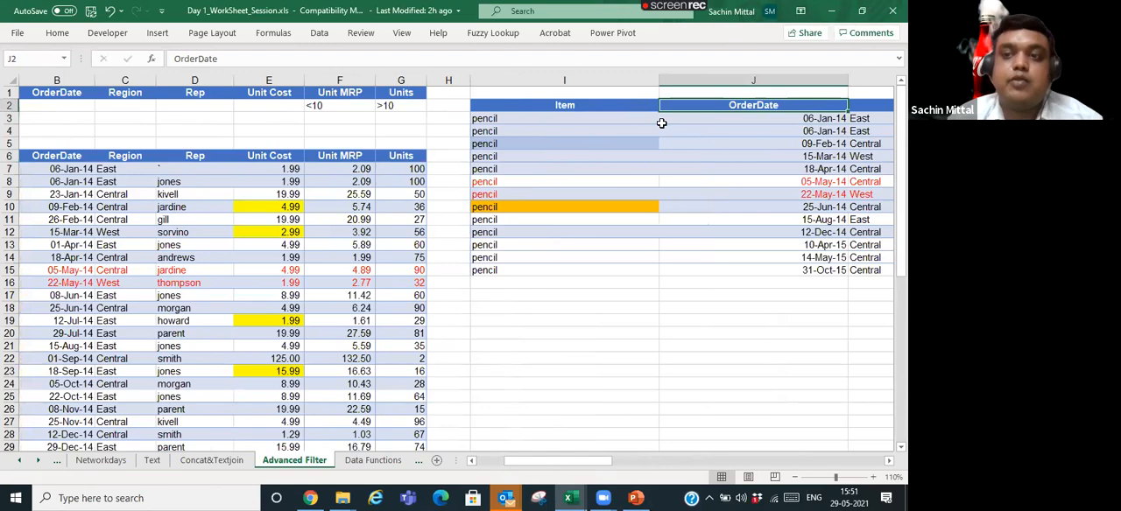
key(Right)
key(Right)
key(Right)
key(Right)
key(Right)
key(Right)
key(Right)
key(Left)
key(Left)
key(Left)
key(Left)
key(Left)
key(Left)
key(Left)
key(Left)
key(Left)
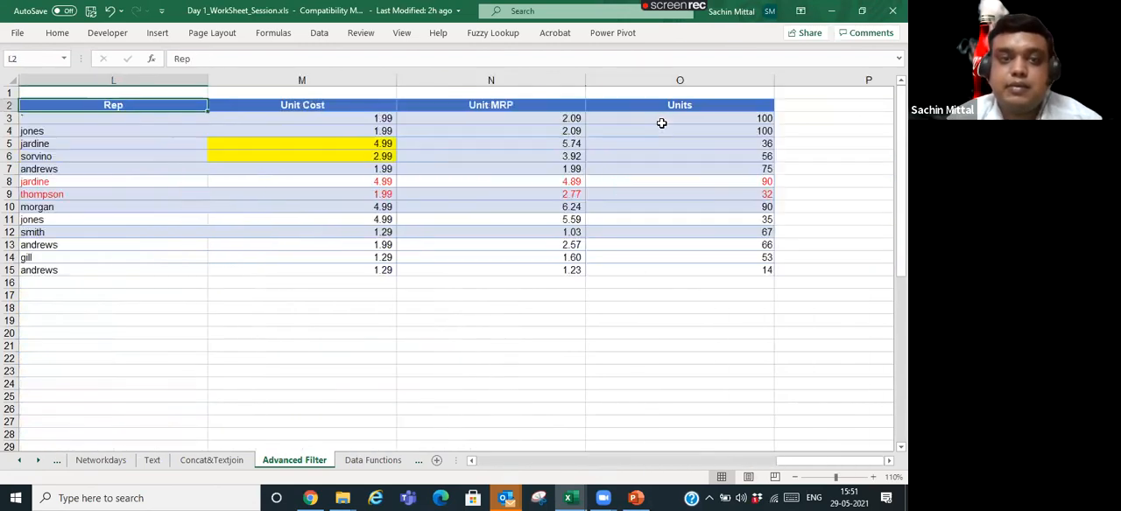
key(Right)
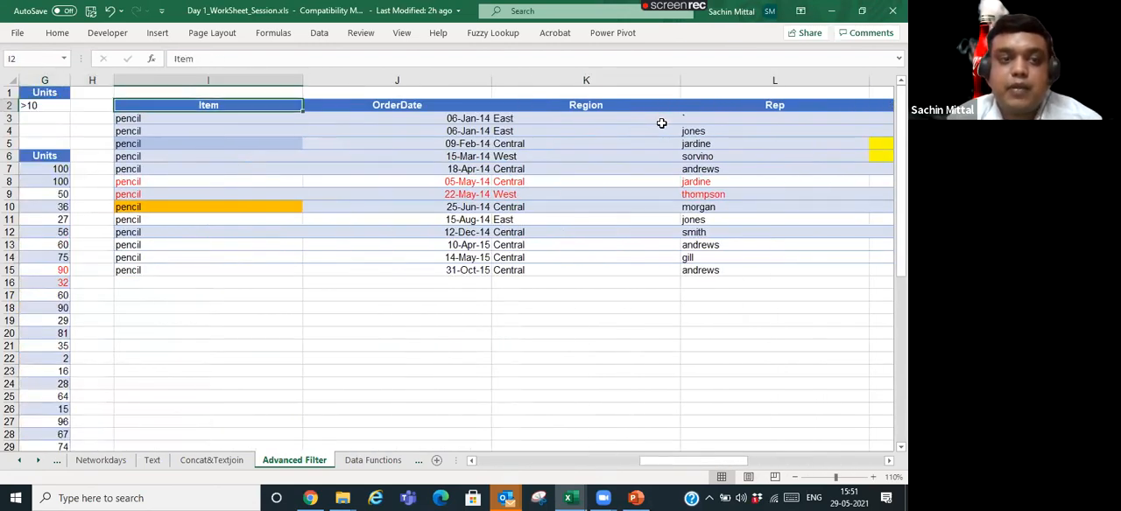
- Delete the contents of the extracted table starting at I2, headers included
key(ctrl+shift+Down)
key(ctrl+shift+Right)
key(Delete)
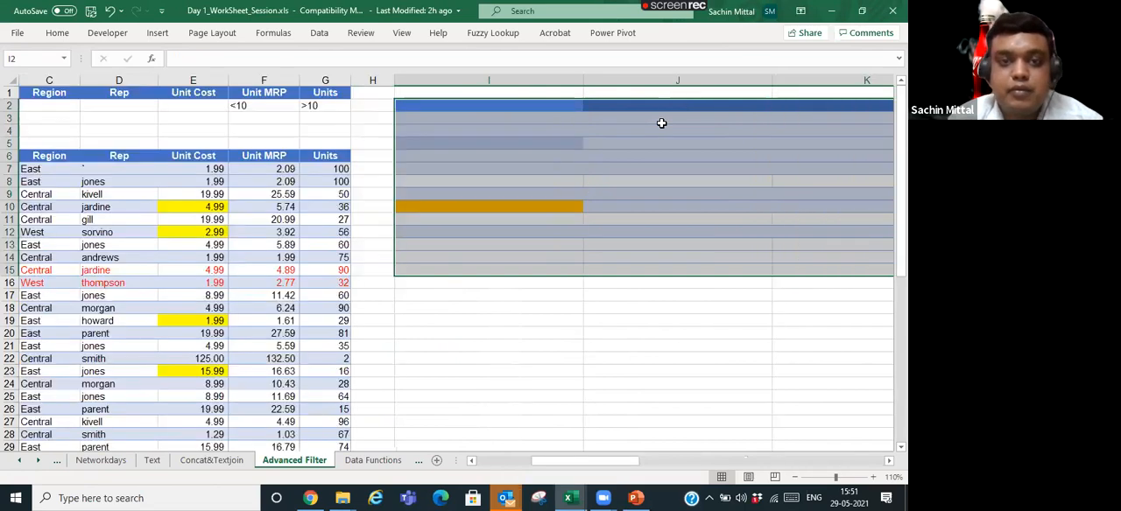
key(Left)
key(Right)
key(ctrl+shift+Down)
key(ctrl+shift+Right)
key(Up)
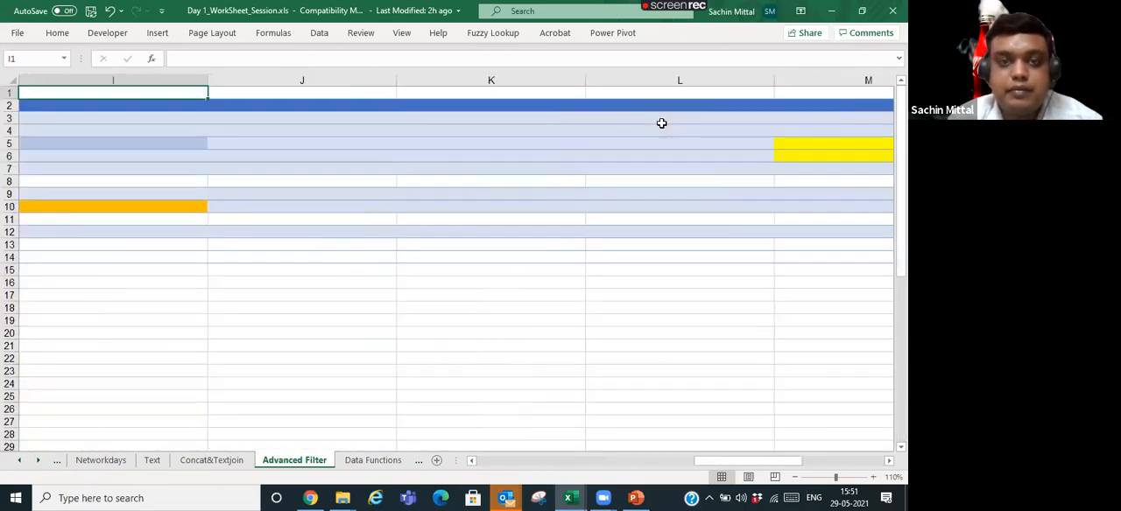
- Copy the Item header from A1 into I2 as the first output column
key(Down)
key(Left)
key(Left)
key(Left)
key(Left)
key(Left)
key(Left)
key(Left)
key(Left)
key(Right)
key(Right)
key(Right)
key(Right)
key(Right)
key(Right)
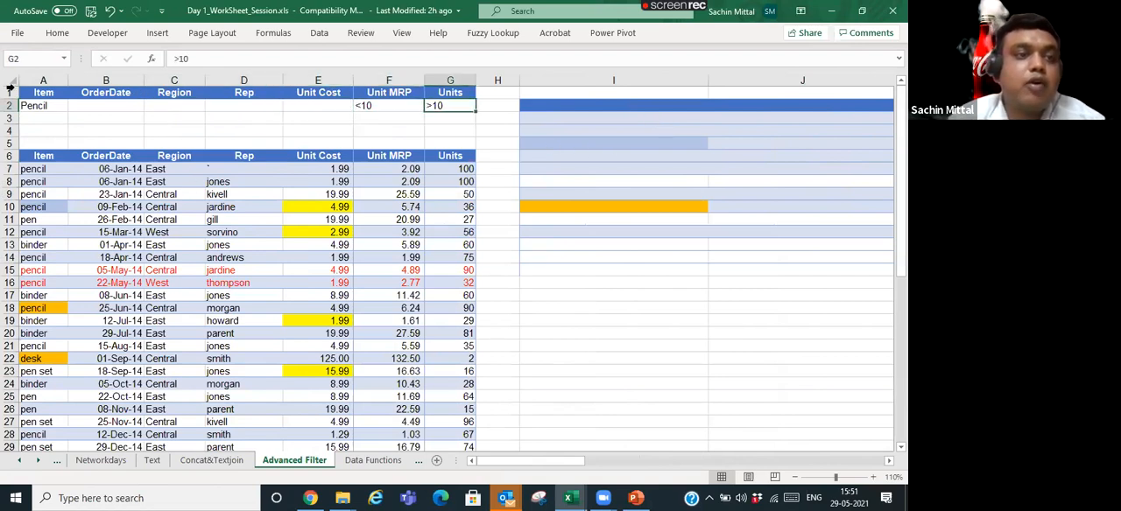
drag(41, 94, 445, 92)
click(57, 95)
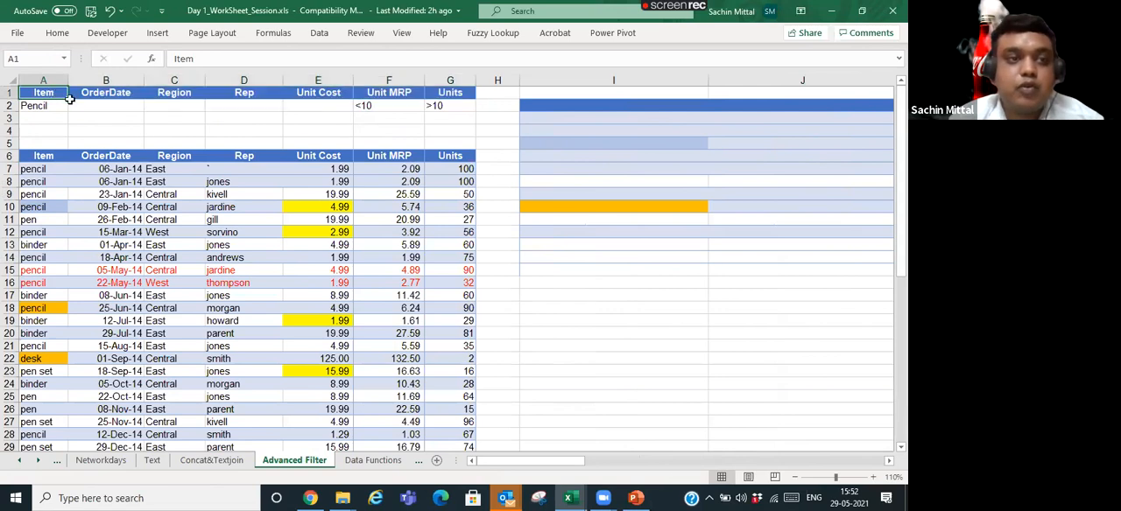
key(ctrl+c)
key(Right)
key(Right)
key(Right)
key(Right)
key(Right)
key(Right)
key(Right)
key(Right)
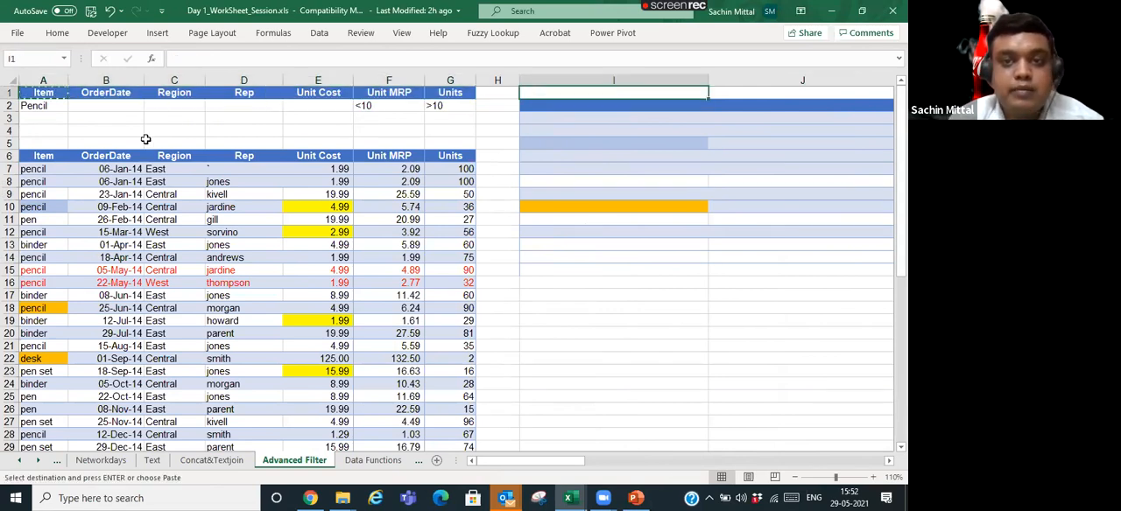
key(Down)
key(Return)
- Copy the Units header from G1 into J2 as the second output column
key(Right)
key(Left)
key(Up)
key(Left)
key(Left)
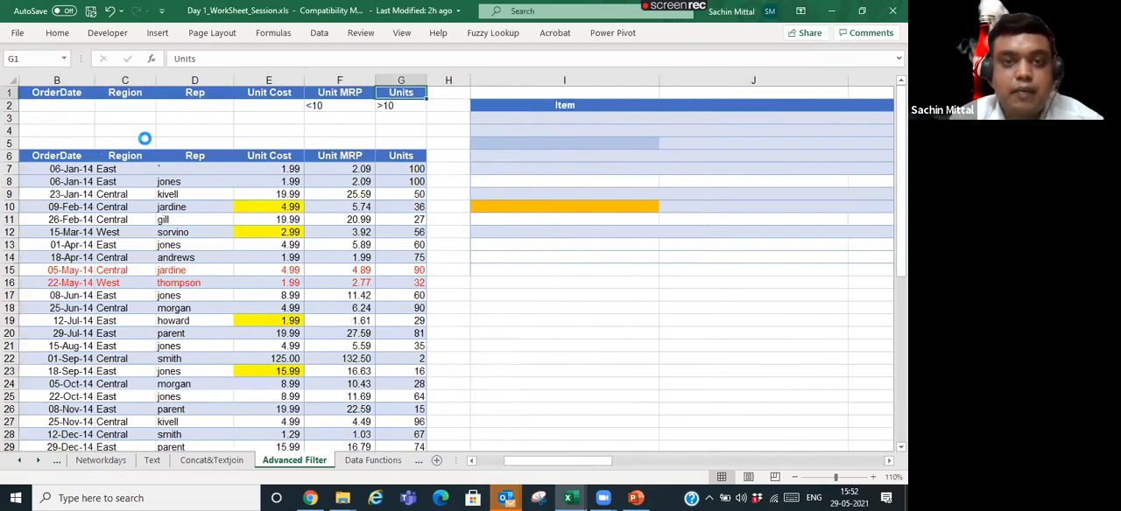
key(ctrl+c)
key(Right)
key(Right)
key(Right)
key(Down)
key(Return)
- Delete the leftover formatted columns K to O beside the Item and Units headers
key(Right)
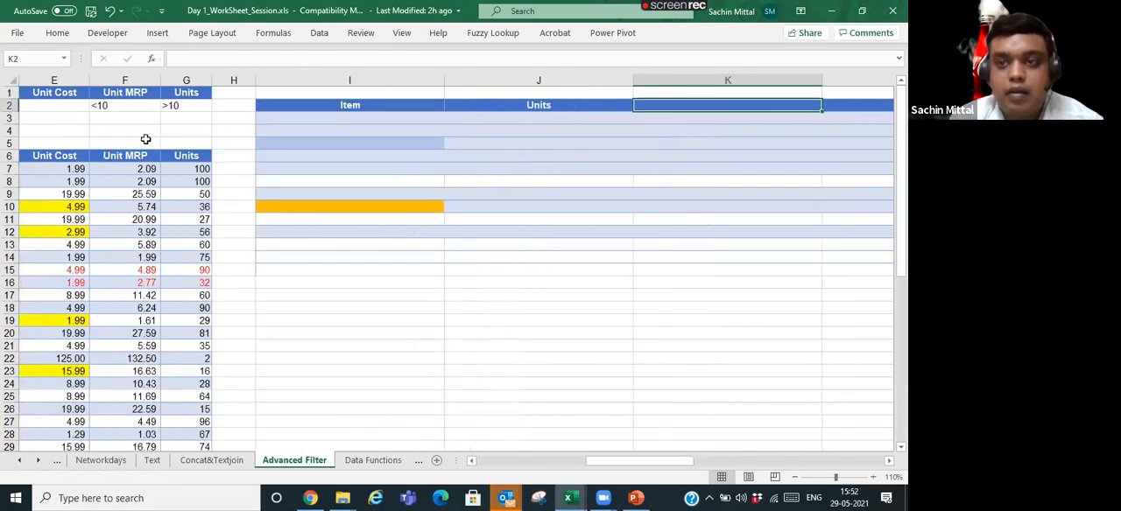
key(ctrl+space)
key(shift+Right)
key(shift+Right)
key(shift+Right)
key(shift+Right)
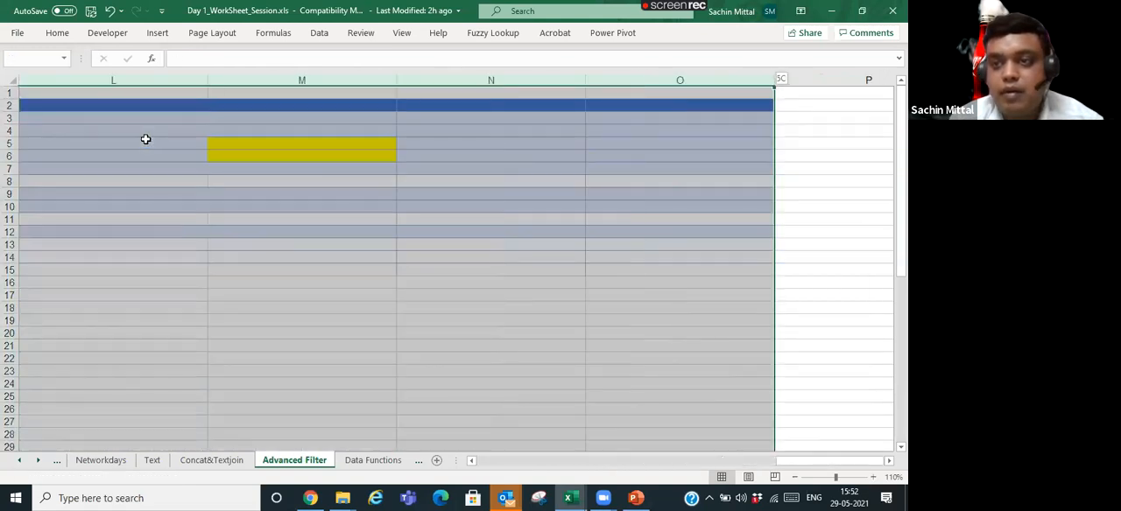
key(ctrl+minus)
key(Left)
key(Left)
key(Left)
key(Left)
key(Left)
key(Left)
key(Left)
key(Left)
key(Left)
key(Left)
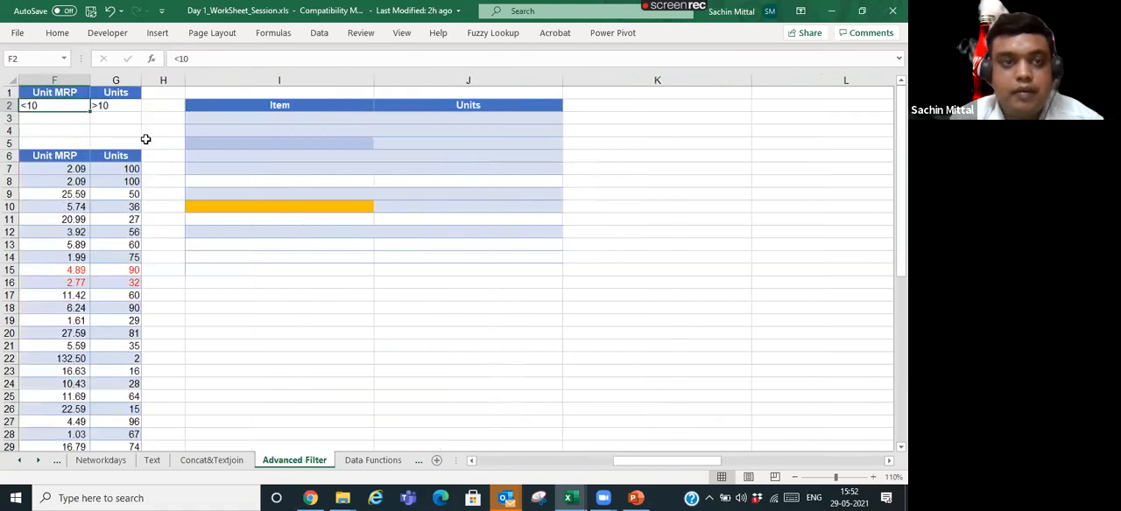
- AutoFit the column widths of the data list and the new output headers, ending on the Item header in A6
key(Down)
key(Down)
key(Down)
key(Down)
key(Right)
key(Right)
key(Right)
key(Right)
key(Right)
key(Right)
key(Right)
key(Right)
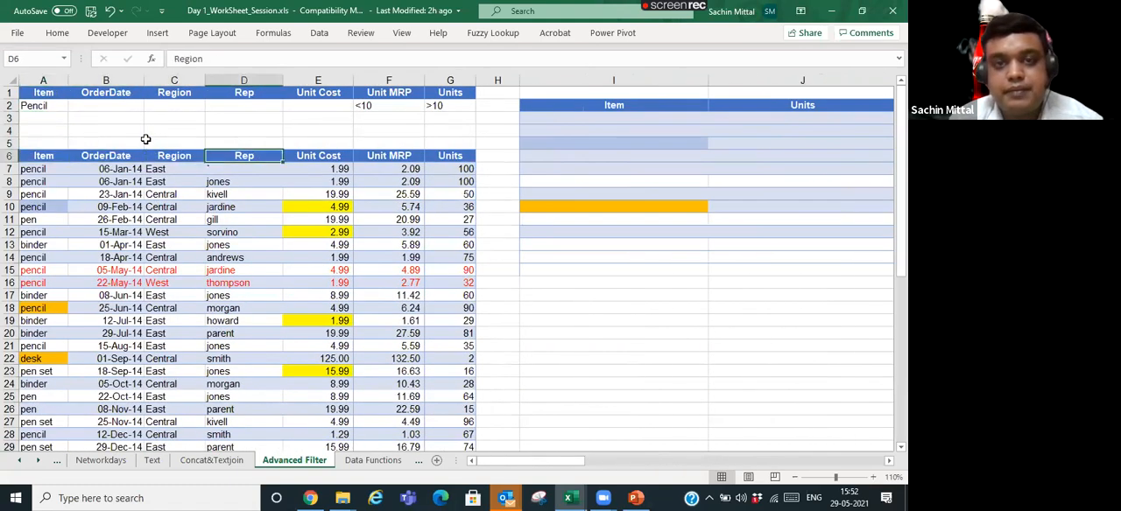
key(ctrl+a)
key(alt+o)
key(c)
key(a)
key(Left)
key(Right)
key(Left)
key(Home)
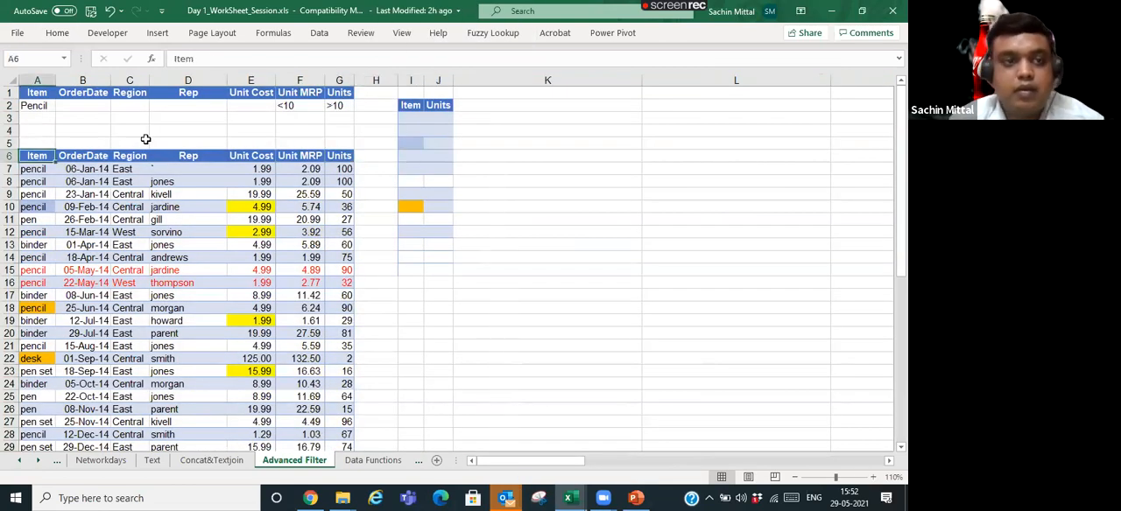
- Advanced-filter list A6:G50 with criteria A1:G2, copying matches to the Item and Units headers in I2:J2, and AutoFit column I
click(320, 32)
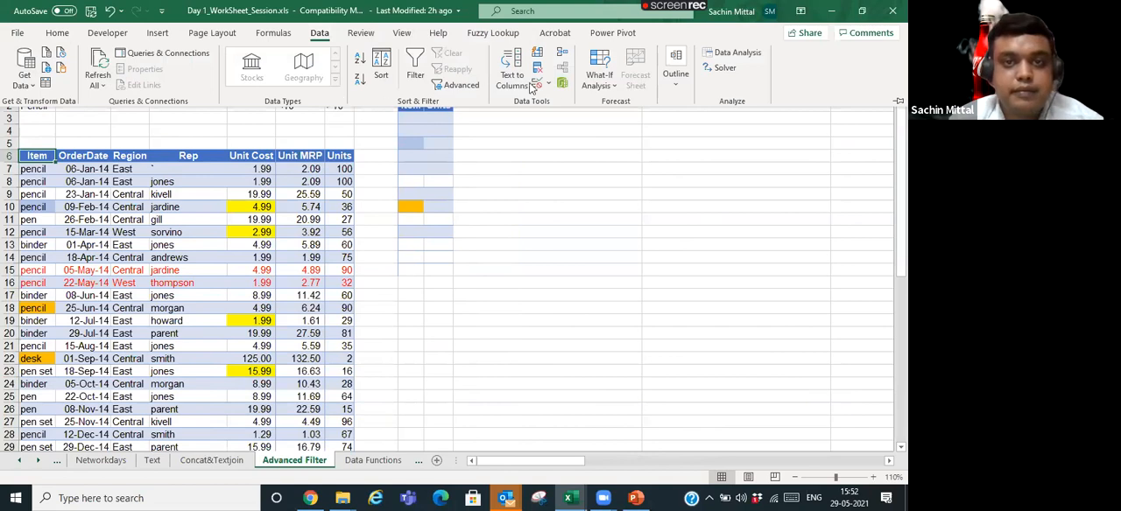
click(461, 85)
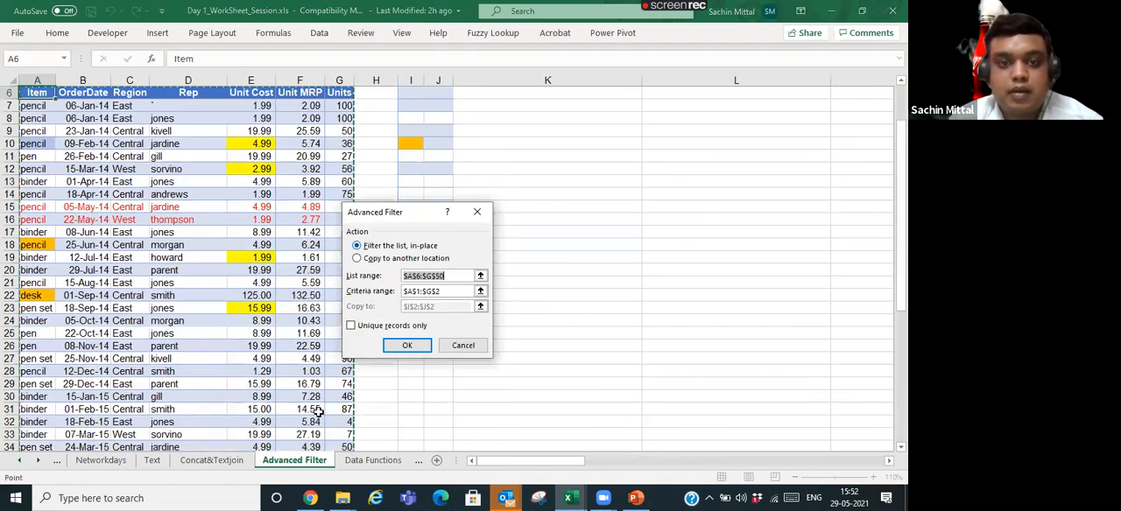
click(367, 260)
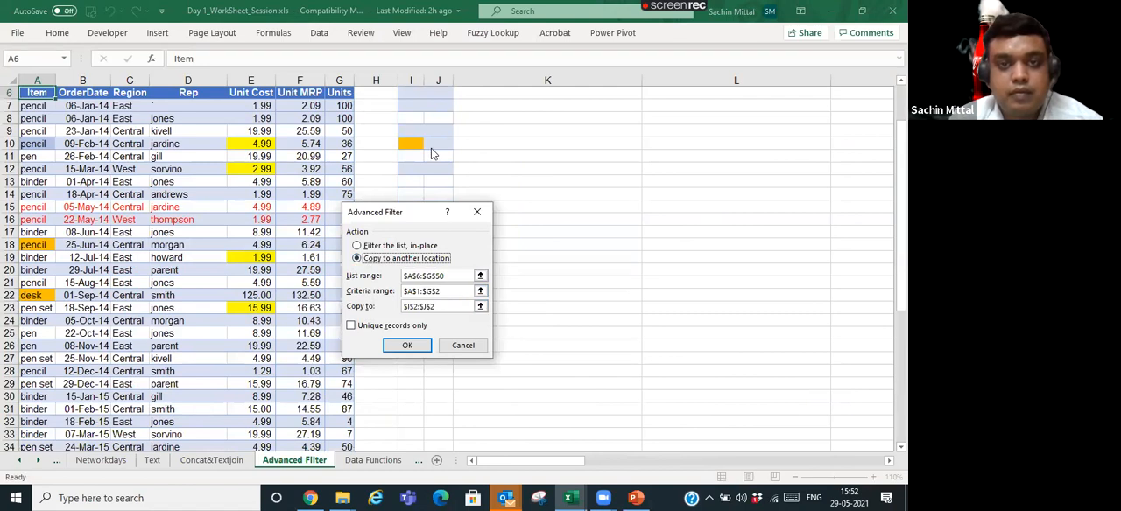
click(480, 307)
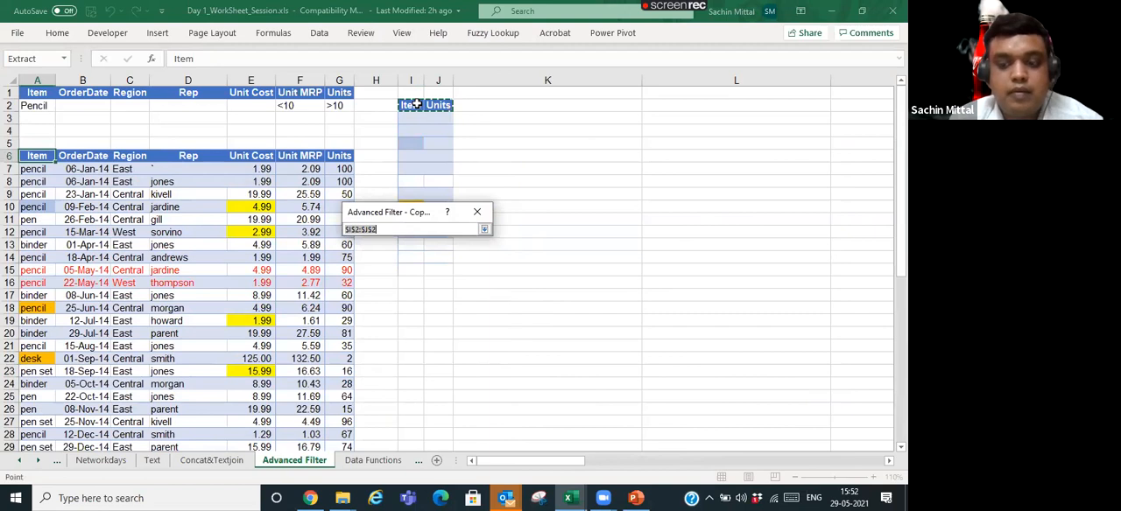
key(Return)
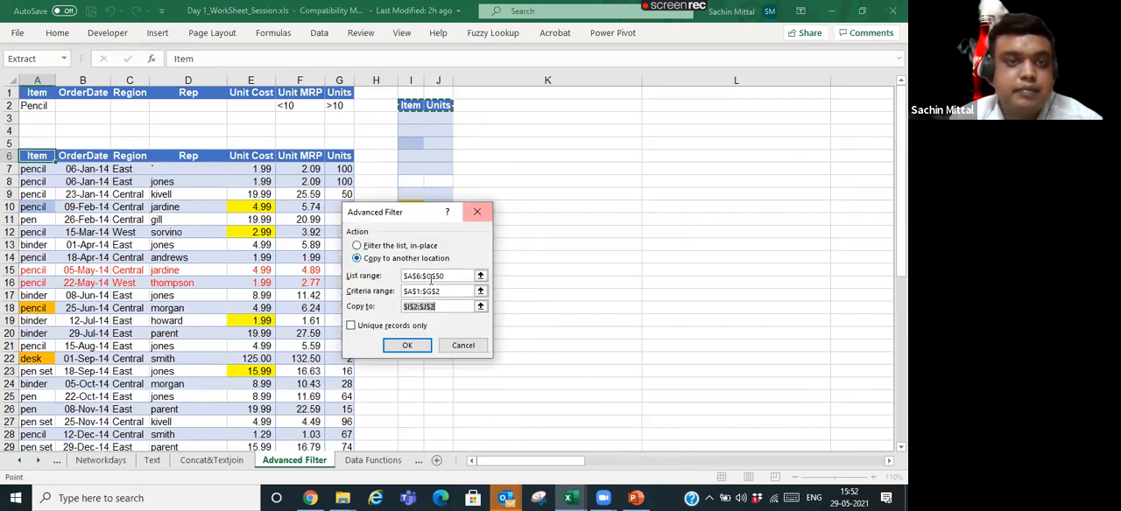
click(408, 346)
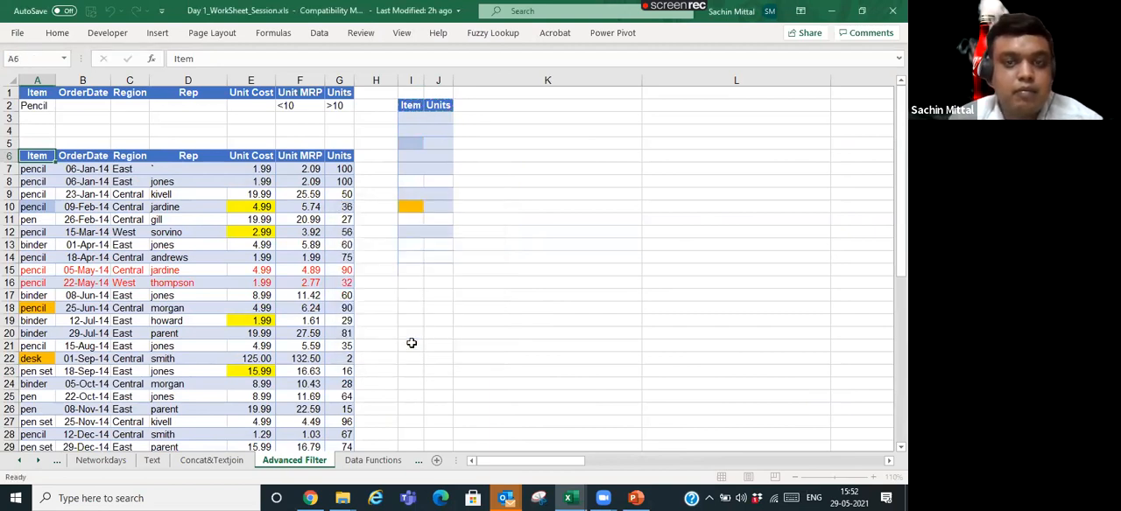
double_click(426, 79)
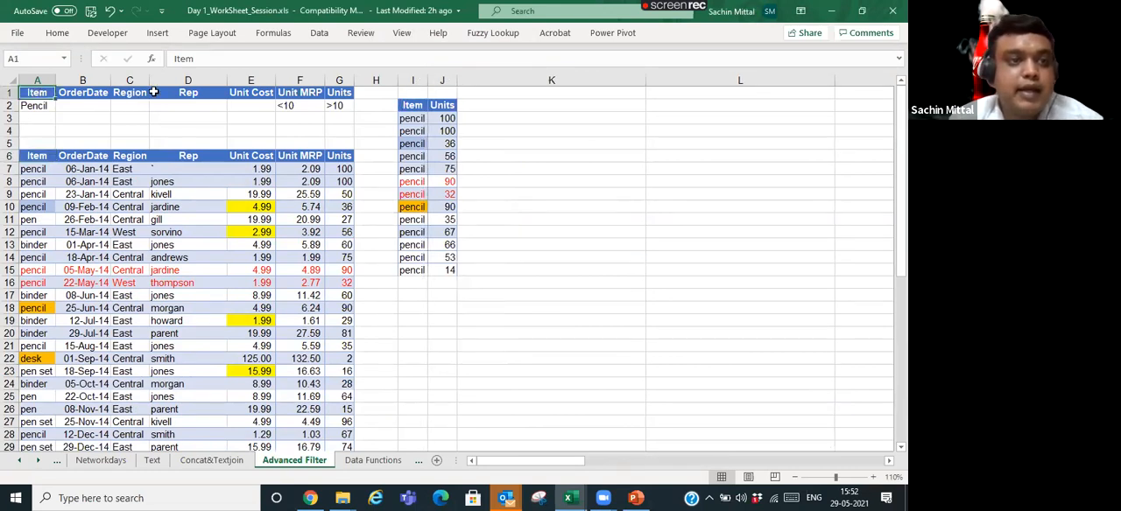
- Examine the extracted values under the Item and Units output headers, ending on the first list record's item in A7
click(443, 118)
drag(415, 118, 414, 270)
drag(446, 118, 438, 258)
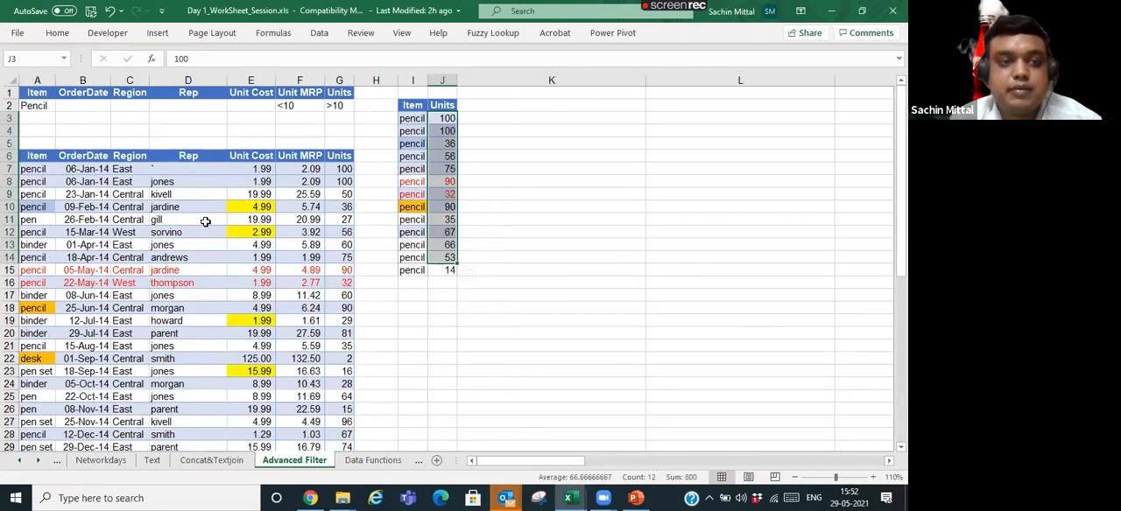
click(68, 121)
click(46, 171)
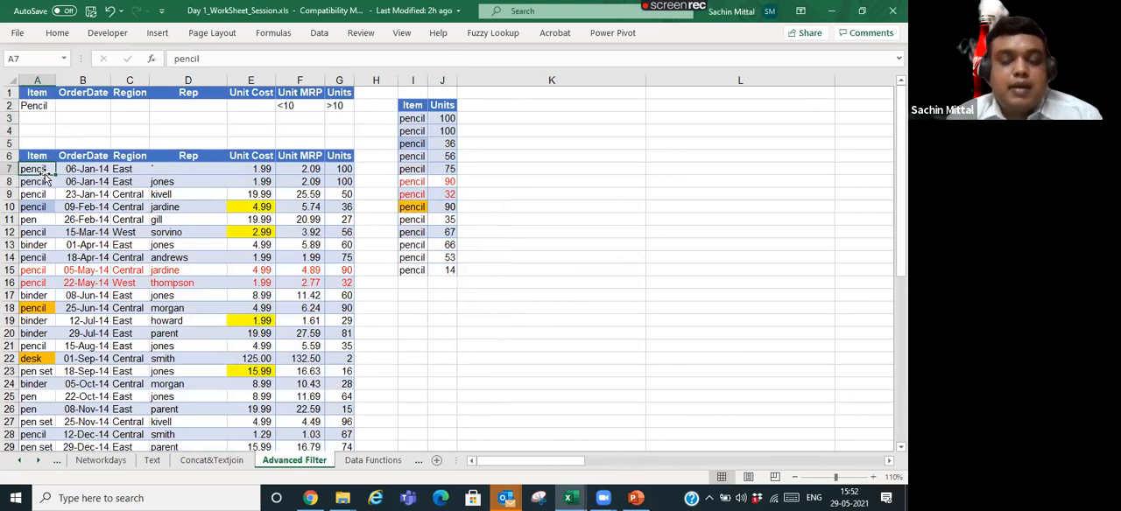
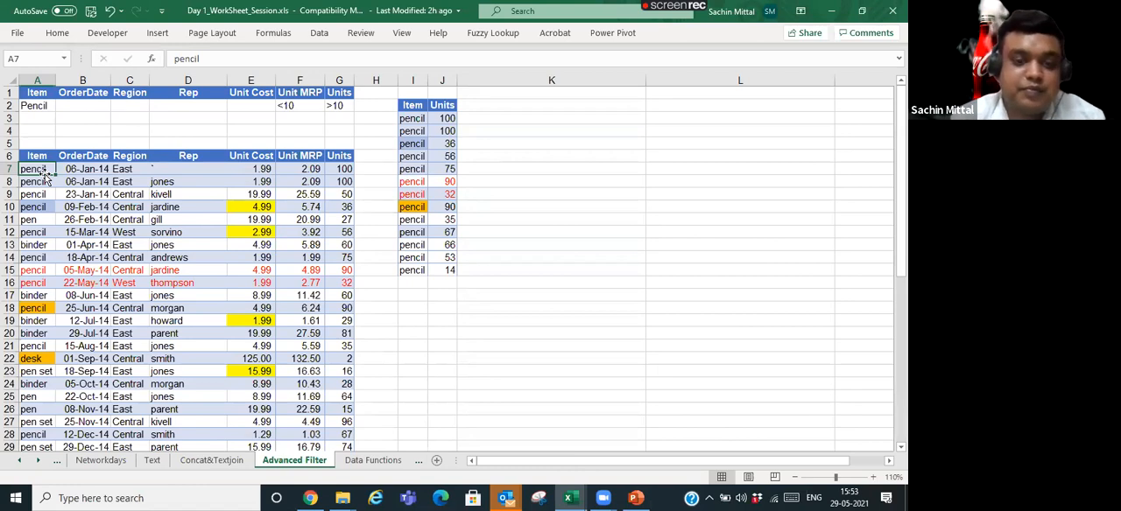
- Open the Data Functions sheet and look through its GSTIN list and empty Testing column, ending on B2
click(187, 350)
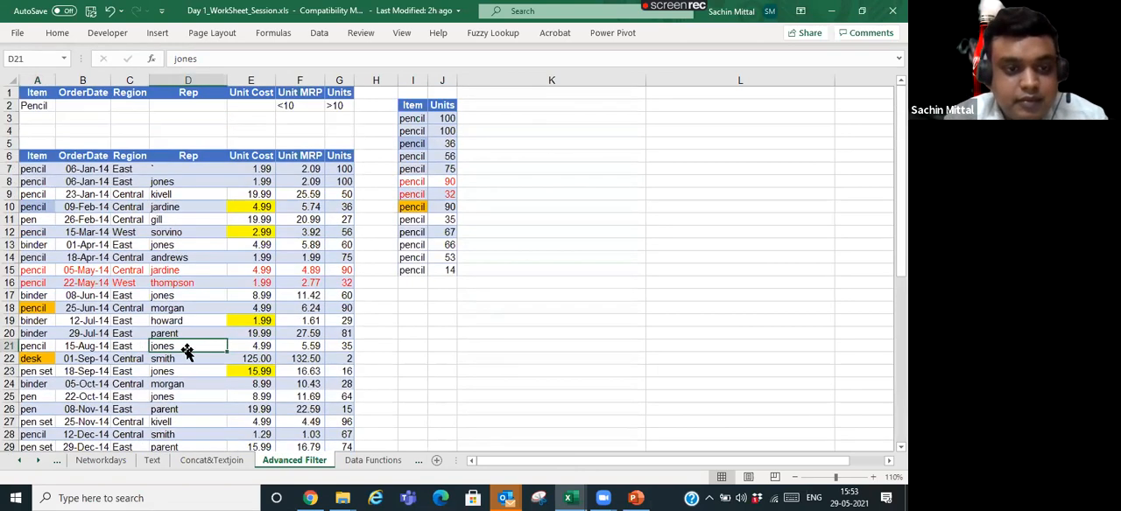
click(372, 460)
scroll(214, 317, down, 1)
scroll(210, 318, up, 1)
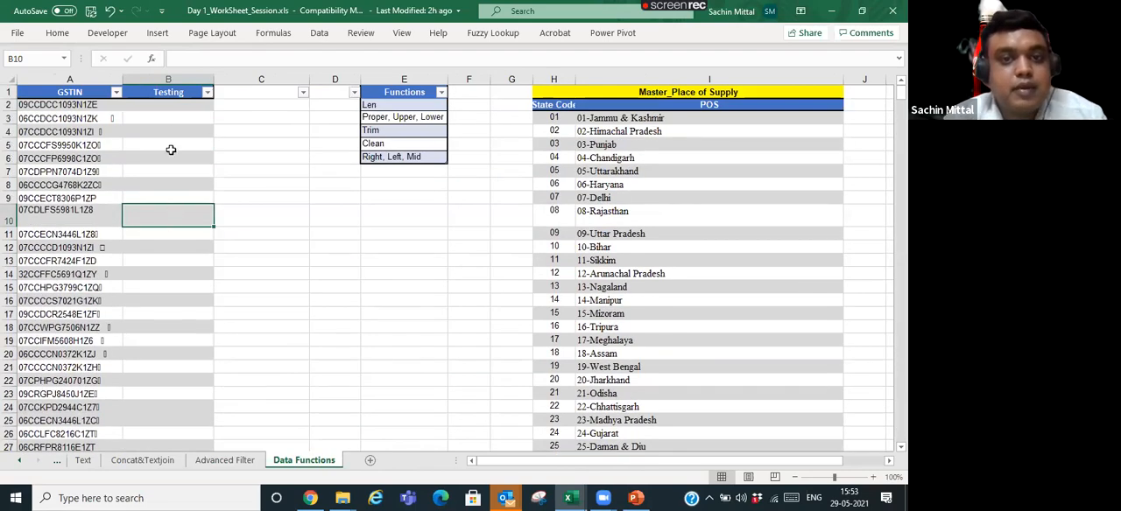
click(157, 106)
scroll(160, 245, down, 10)
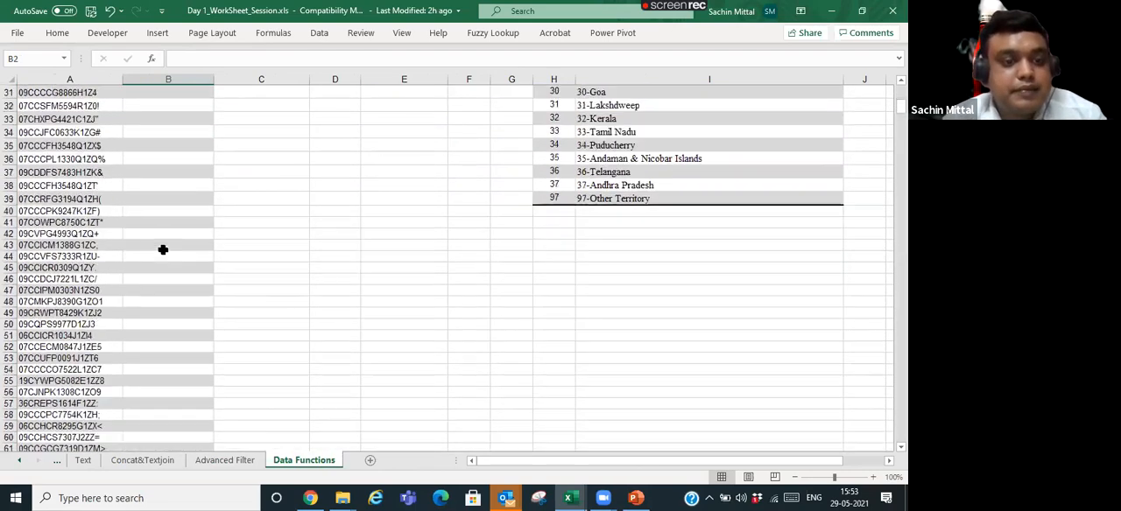
scroll(162, 249, down, 3)
scroll(163, 250, up, 13)
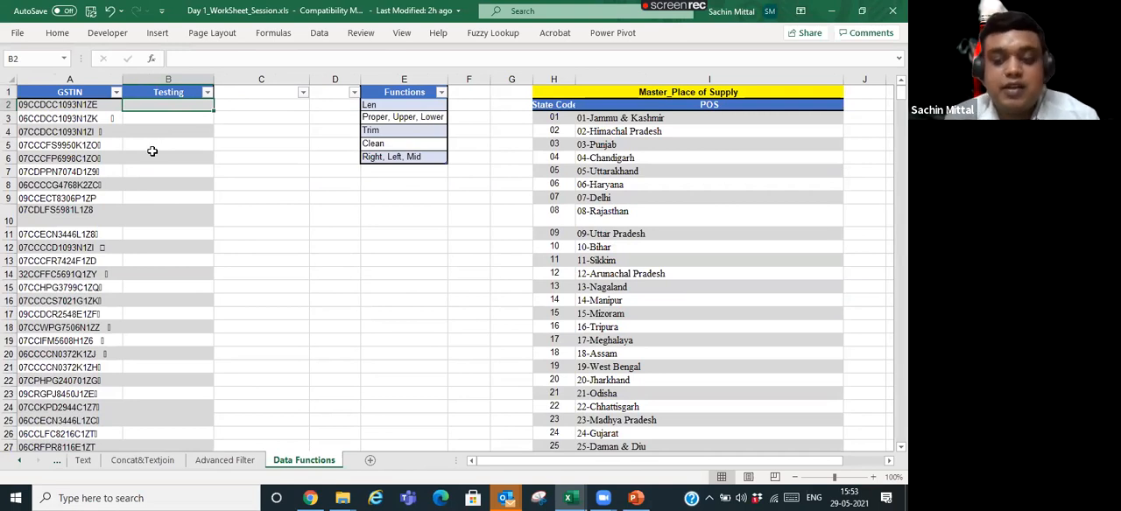
text(=le)
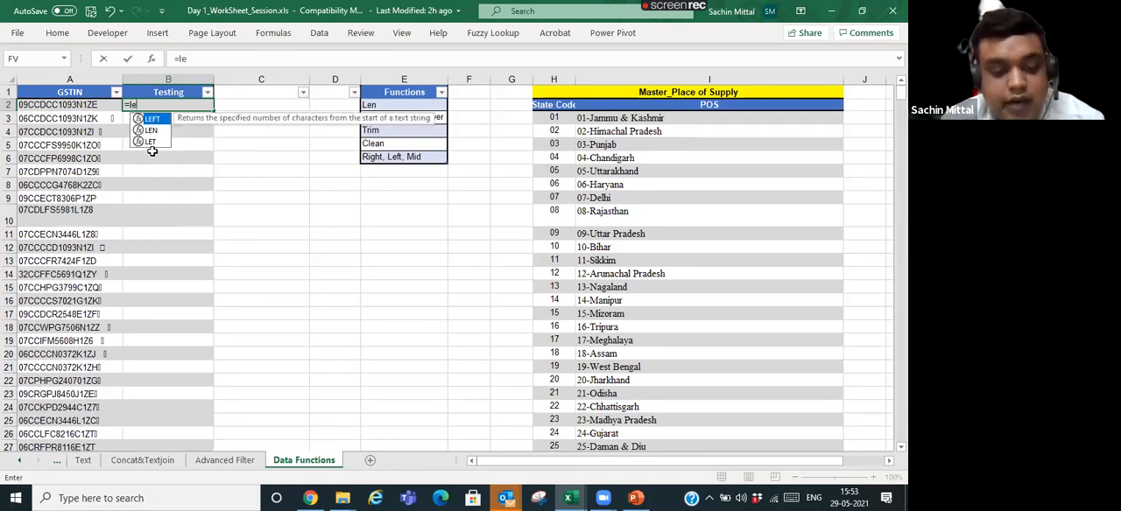
key(Escape)
key(Escape)
- Examine the GSTIN entries in column A for stray spaces and characters, including the contents of A3
key(Left)
key(ctrl+shift+Down)
key(ctrl+Up)
key(Down)
key(Right)
key(Left)
key(Down)
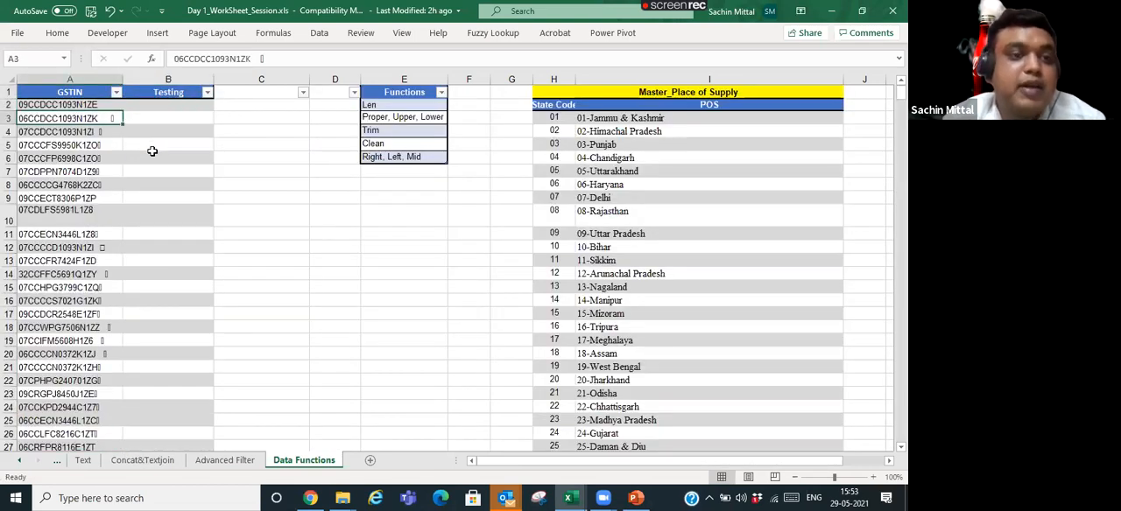
key(Down)
key(Down)
key(Up)
key(Up)
key(F2)
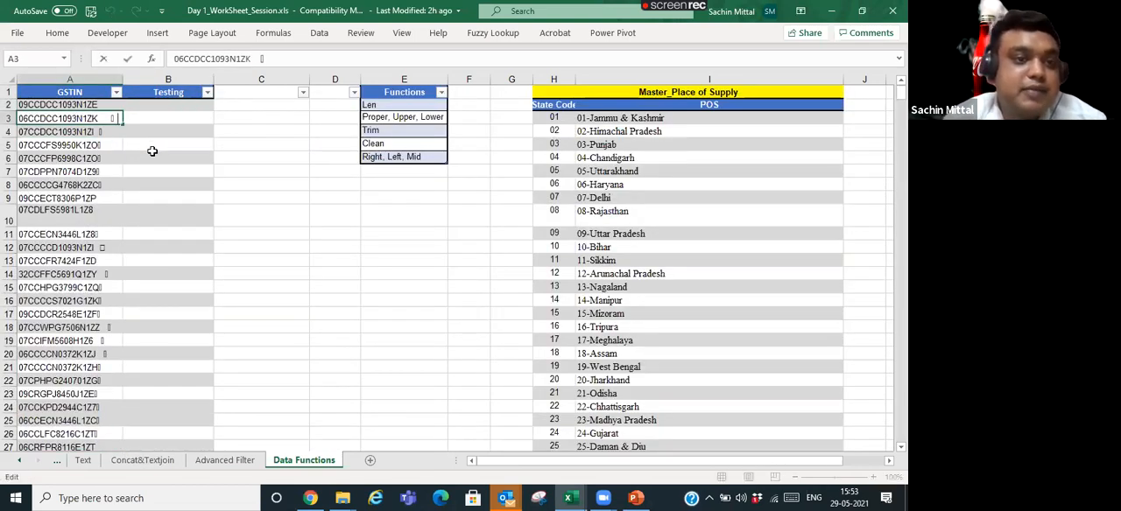
key(ctrl+Return)
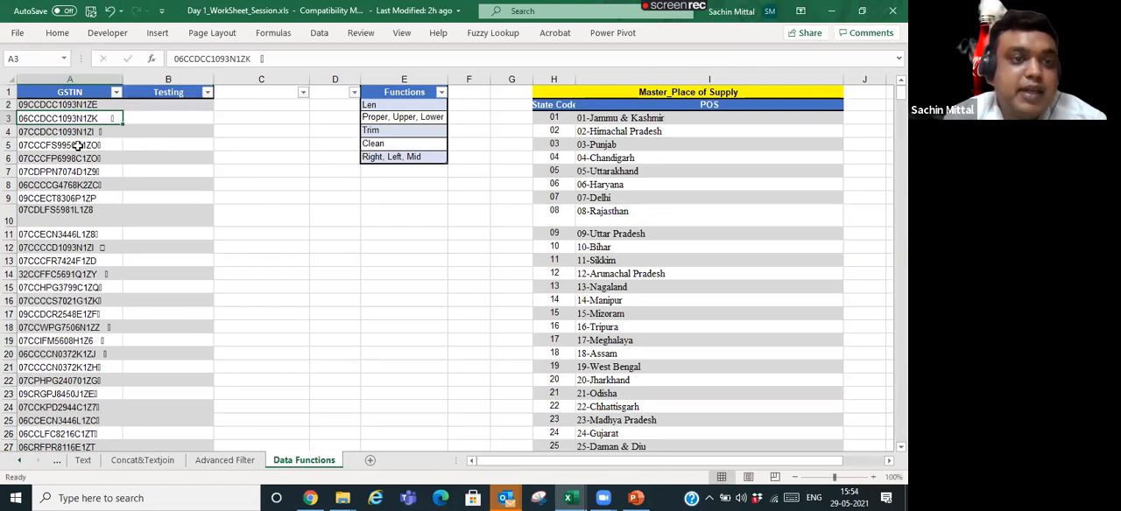
scroll(91, 320, down, 3)
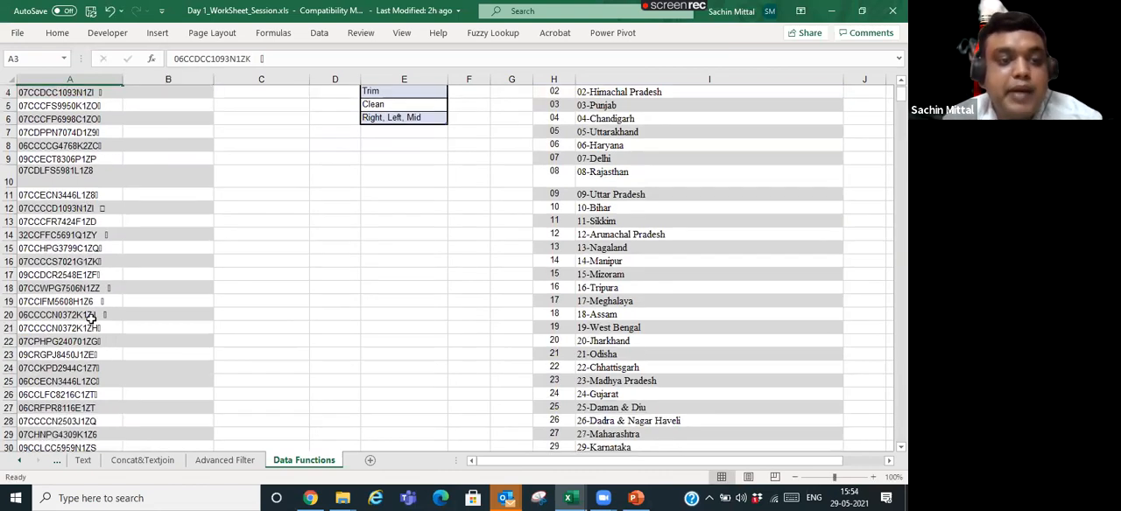
scroll(91, 321, up, 3)
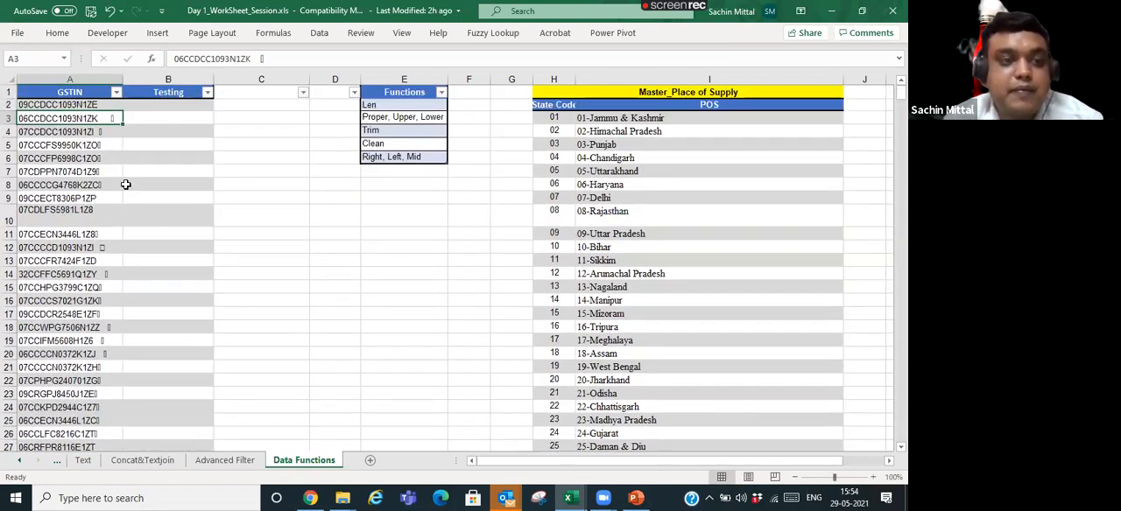
- Enter the formula +LEN(A2) in B2 to count the characters of the first GSTIN
click(157, 106)
text(L)
key(BackSpace)
key(BackSpace)
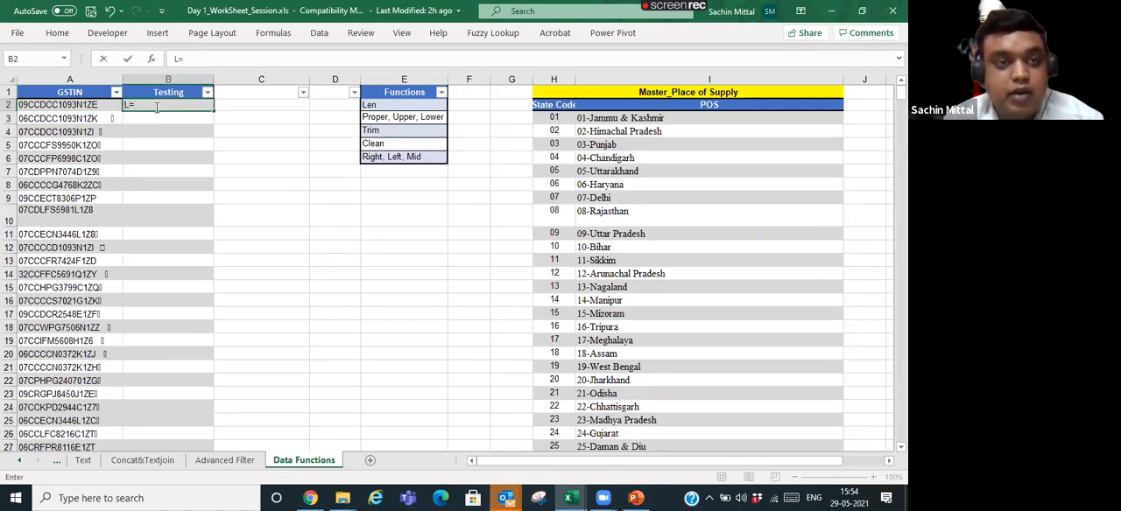
text(+)
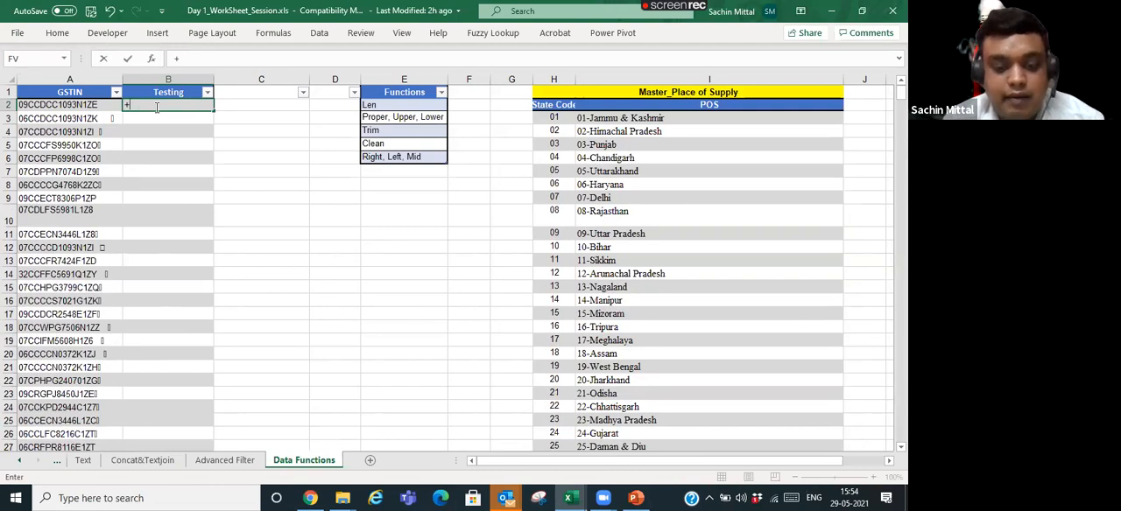
text(len)
key(Tab)
key(Left)
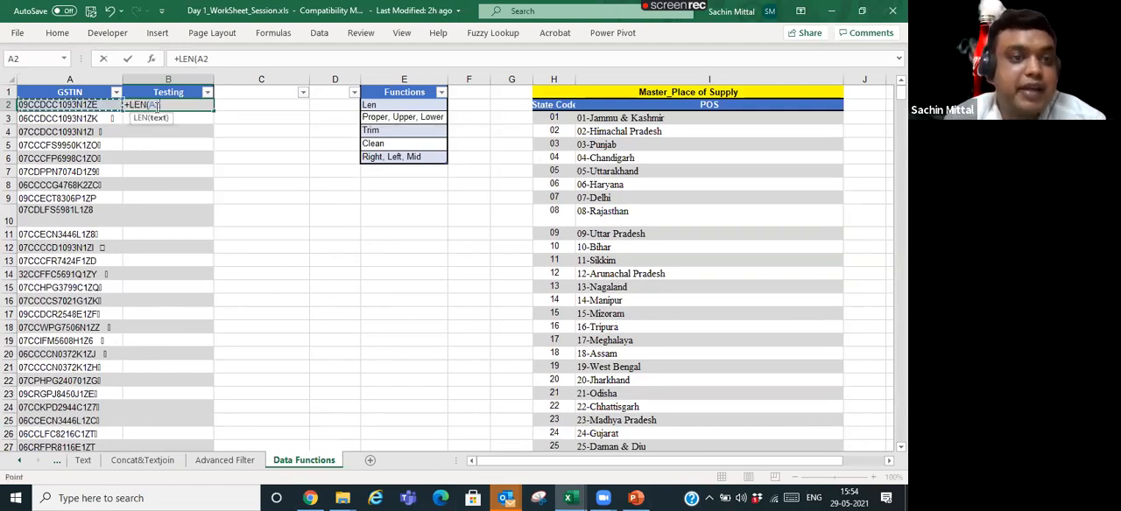
text())
key(Return)
- Copy the LEN formula from B2 and paste only the formula over B2:B206
key(Up)
key(ctrl+c)
key(Left)
key(ctrl+Down)
key(Right)
key(ctrl+shift+Up)
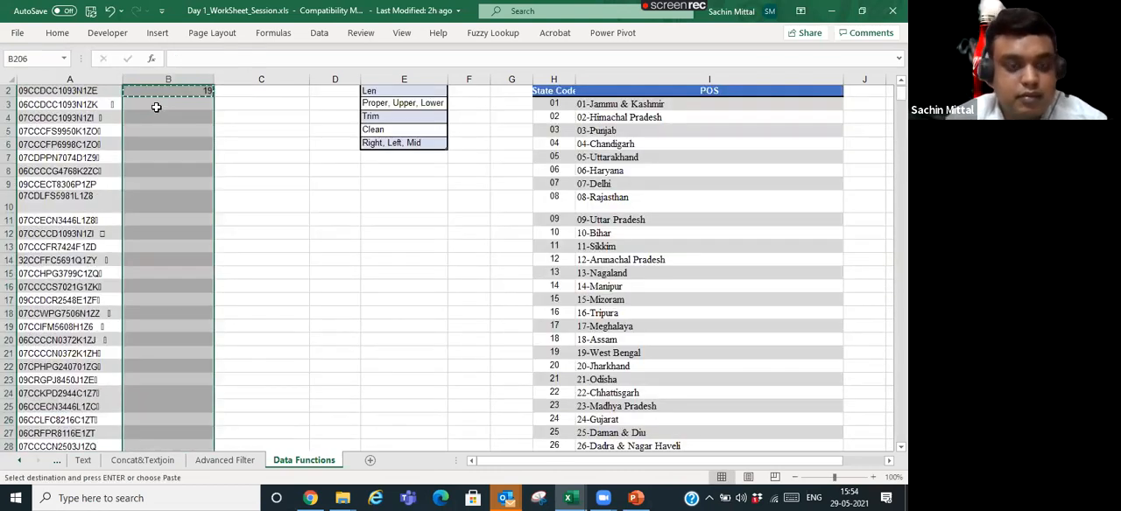
key(ctrl+alt+v)
key(f)
key(Return)
- Review the character counts under Testing, including the column's filter list and the LEN formula in B2
key(Up)
key(ctrl+Up)
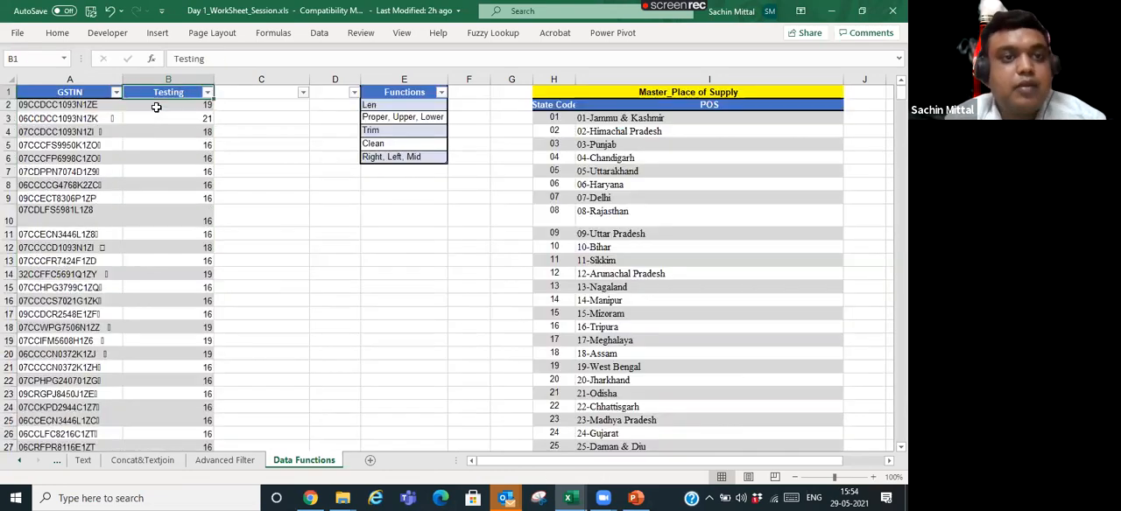
key(Left)
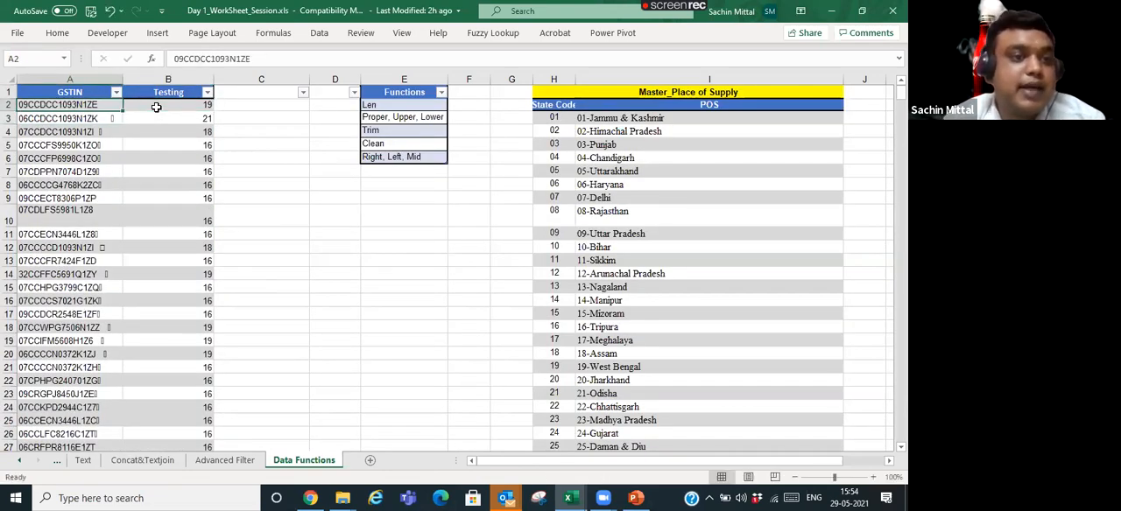
key(Right)
key(Up)
key(alt+Down)
key(Down)
key(Down)
key(Down)
key(Down)
key(Down)
key(Down)
key(Down)
key(Down)
key(Down)
key(Down)
key(Down)
key(Down)
key(Up)
key(Up)
key(Escape)
key(Down)
key(F2)
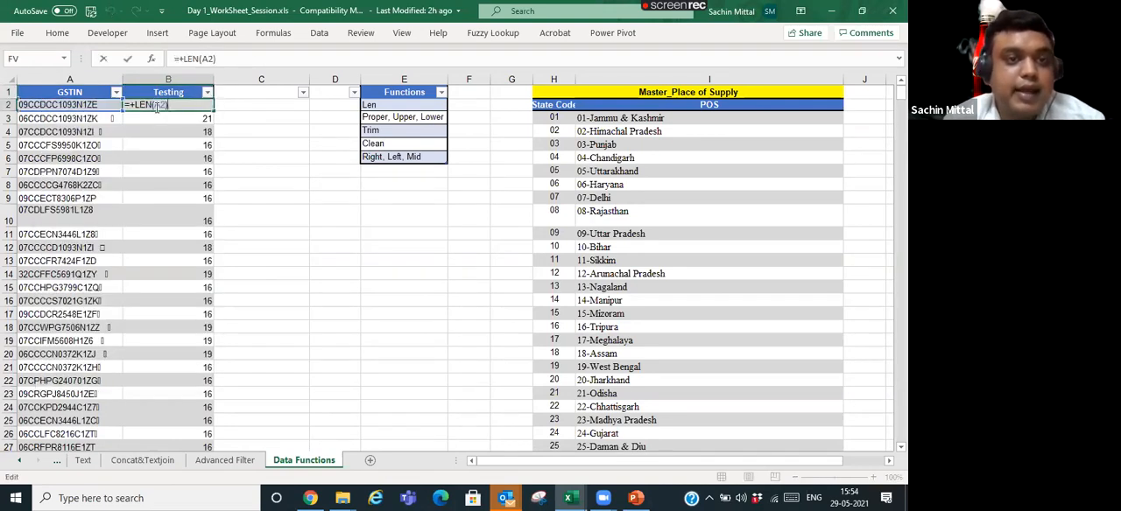
key(Escape)
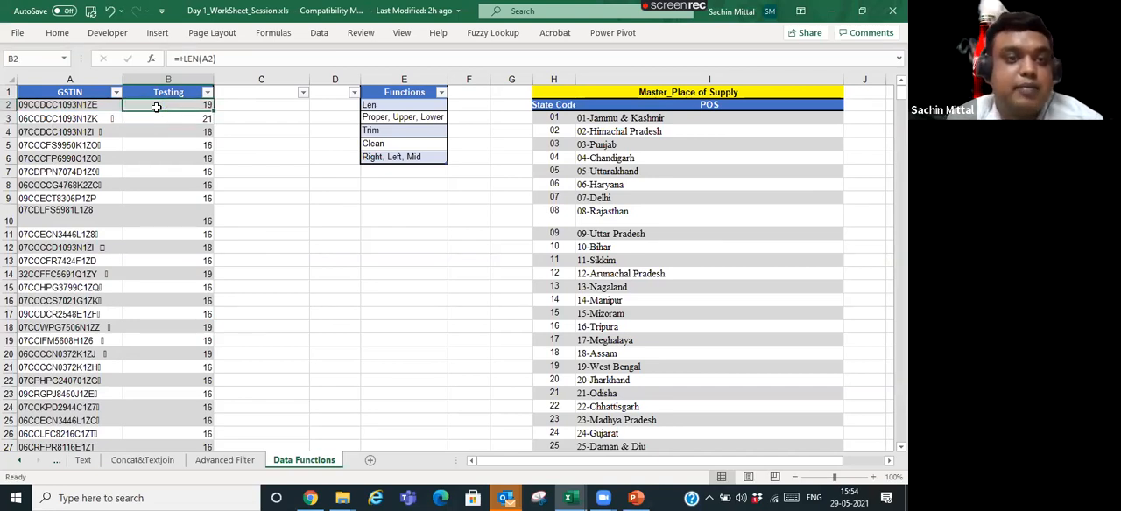
key(Left)
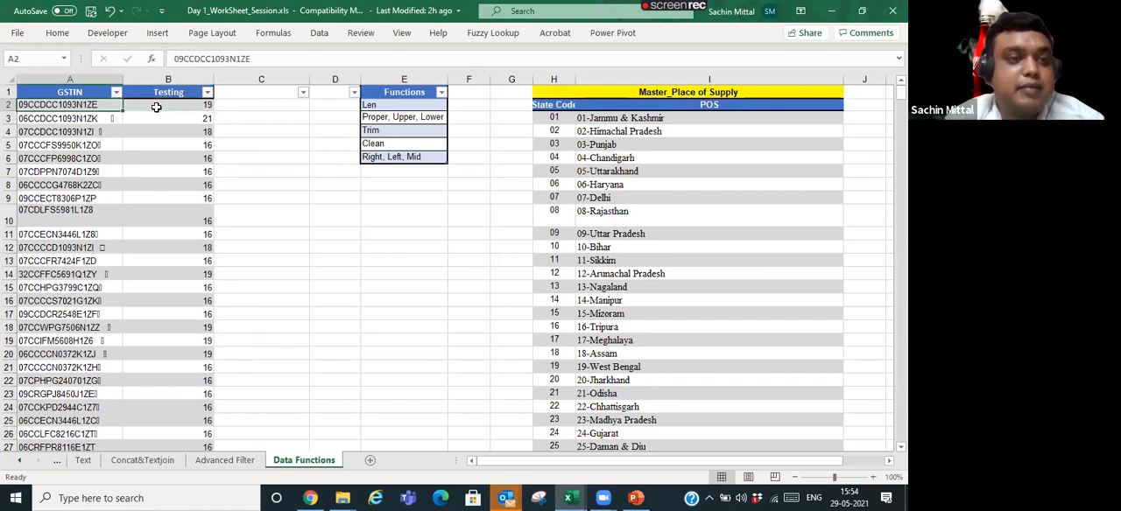
- Clear the LEN formulas from B2:B206 in the Testing column
click(156, 106)
key(ctrl+shift+Down)
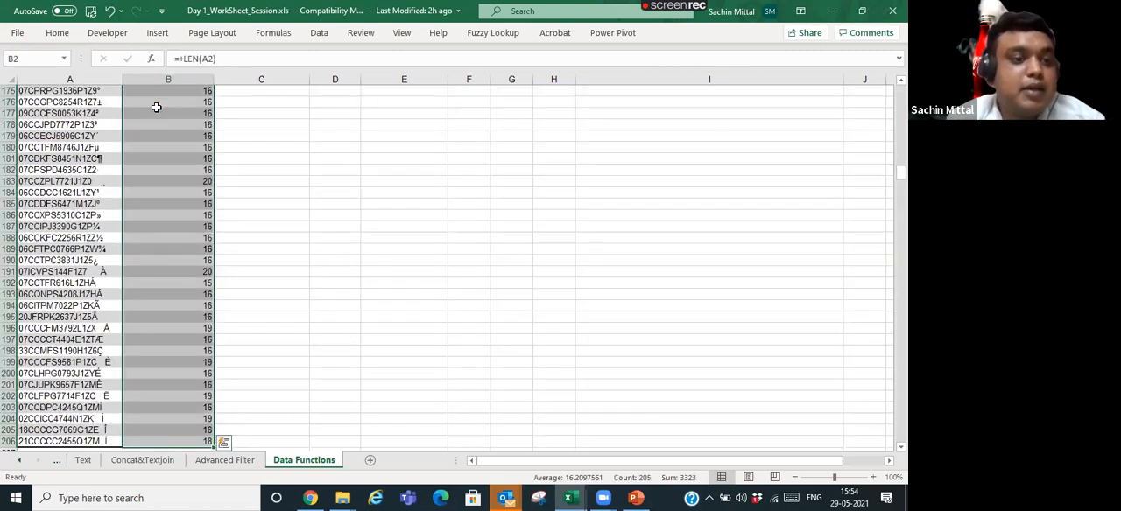
key(Delete)
key(ctrl+BackSpace)
- Enter the formula =TRIM(A2) in B2 to strip extra spaces from the first GSTIN
key(Left)
key(F2)
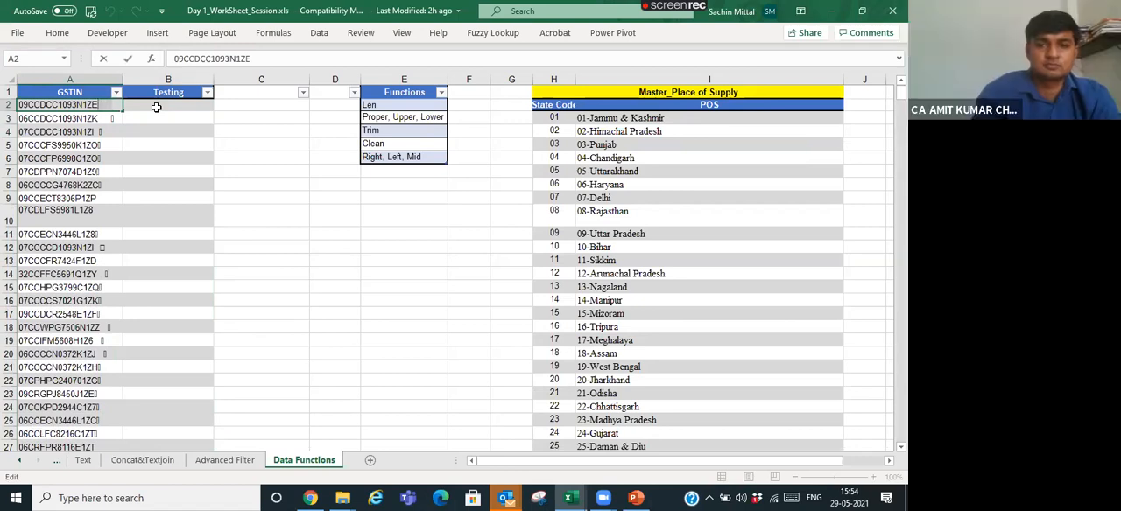
double_click(156, 106)
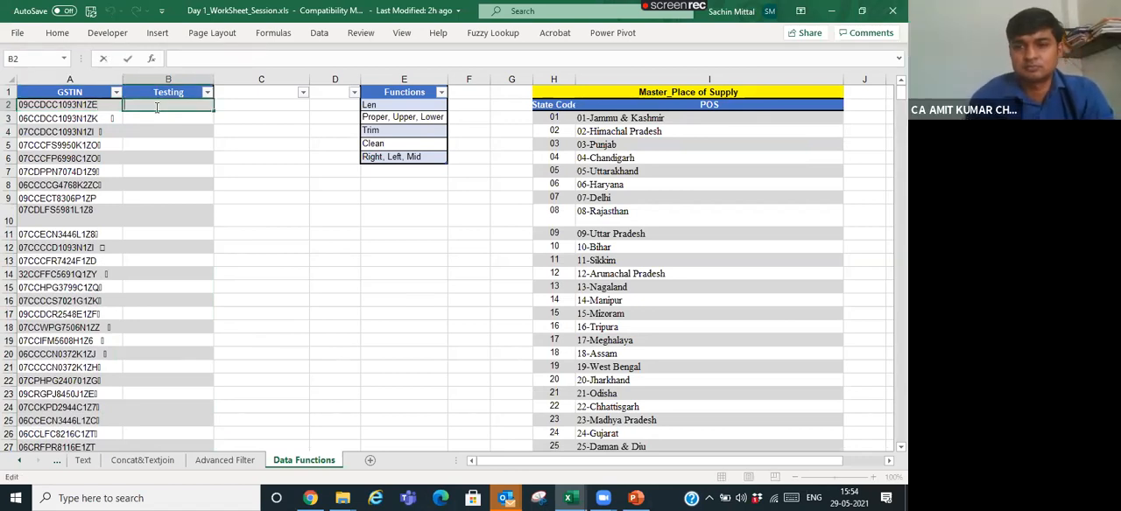
text(=TRIM()
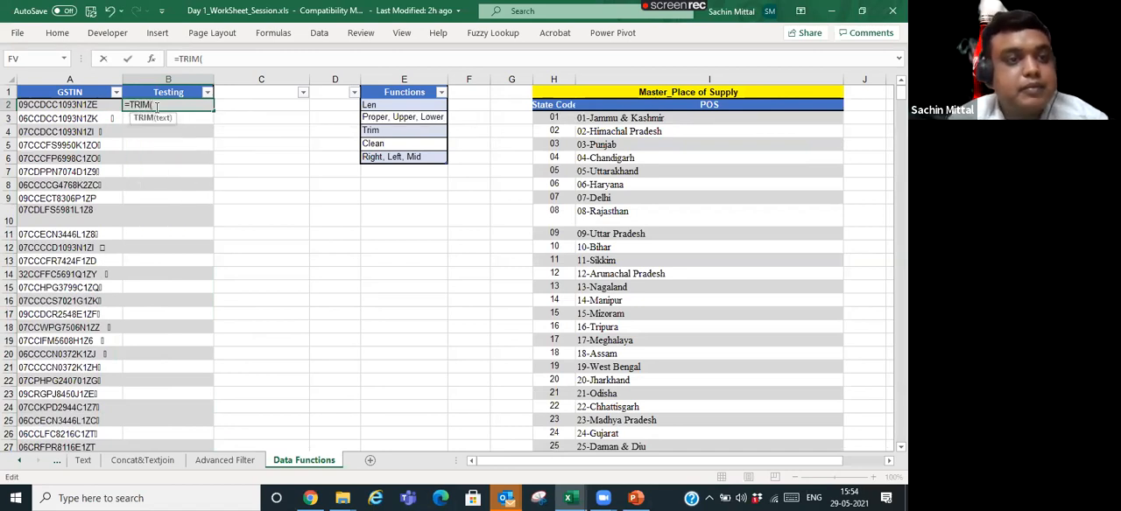
click(83, 104)
key(Return)
- Copy the TRIM formula from B2 and paste only the formula over B2:B206
key(Up)
key(ctrl+c)
key(Left)
key(ctrl+Down)
key(Right)
key(ctrl+shift+Up)
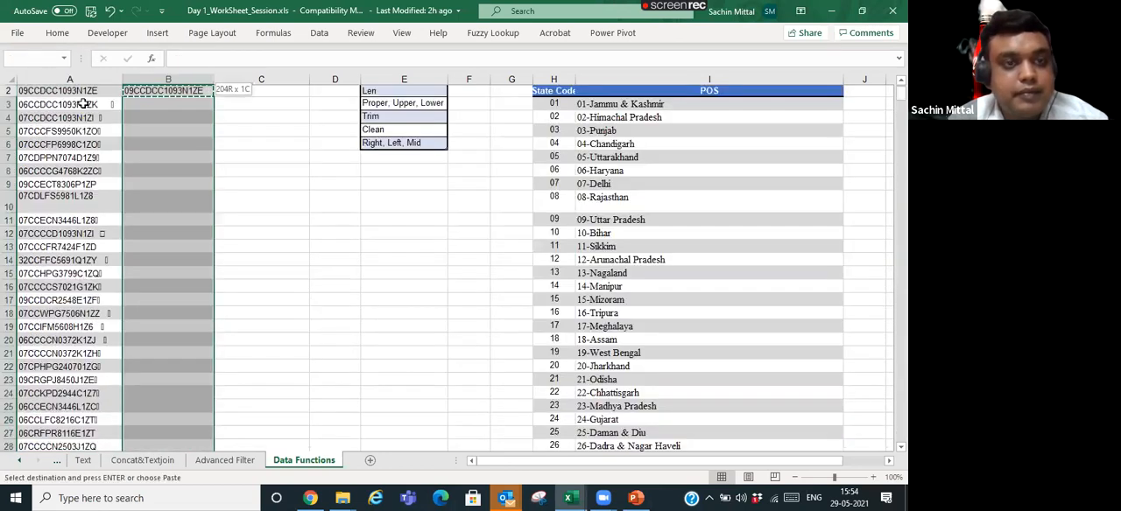
key(ctrl+alt+v)
key(f)
key(Return)
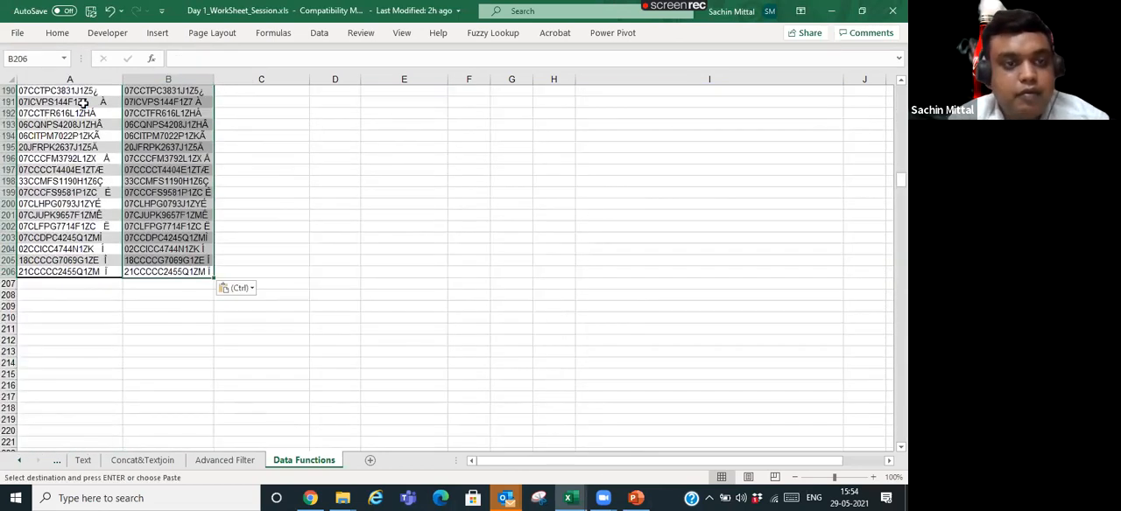
- Compare the trimmed values in the last rows of the Testing column with the original GSTIN entries
key(Up)
key(Up)
key(Up)
key(Up)
key(Up)
key(Up)
key(Up)
key(Up)
key(Up)
key(Up)
key(Up)
key(Up)
key(Up)
key(Up)
key(Up)
key(Up)
key(Up)
key(Up)
key(Up)
key(Up)
key(Up)
key(Up)
key(Up)
key(Up)
key(Up)
key(Up)
key(Up)
key(Up)
key(Up)
key(Down)
key(Down)
key(Down)
key(Down)
key(Down)
key(Down)
key(Down)
key(Down)
key(Down)
key(Down)
key(Down)
key(Down)
key(Down)
key(Down)
key(Down)
key(Down)
key(Down)
key(Down)
key(Down)
key(Down)
key(Down)
key(Down)
key(Down)
key(Down)
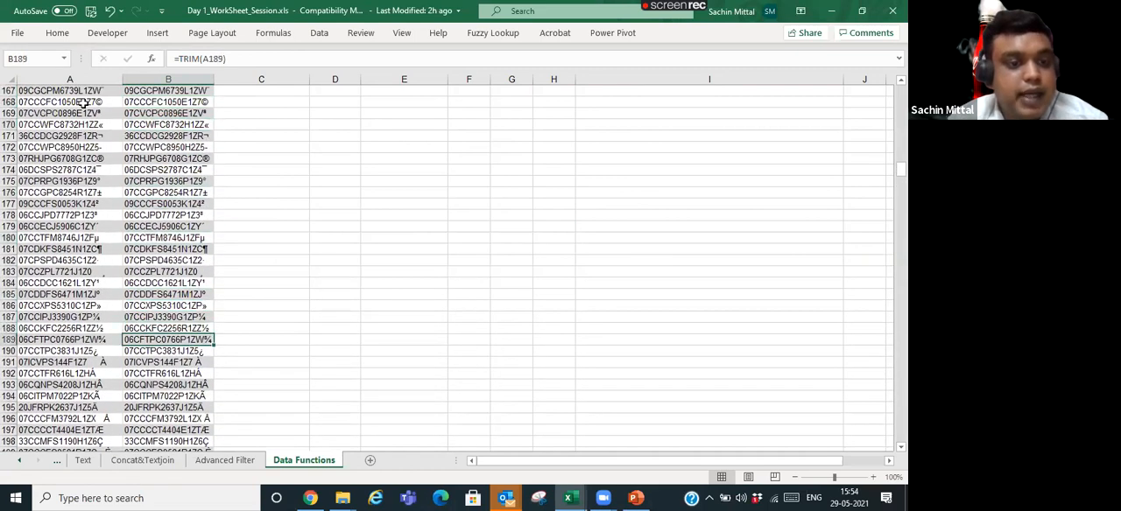
- Inspect the TRIM formula in B2 and check the first trimmed entries against the original in A3
key(Down)
key(Down)
key(Down)
key(Down)
key(Down)
key(Down)
key(Down)
key(Down)
key(Down)
key(Down)
key(Down)
key(Down)
key(Down)
key(Down)
key(Down)
key(Down)
key(Down)
key(Down)
key(Down)
key(Down)
key(Up)
key(Up)
key(Up)
key(Up)
key(Up)
key(Up)
key(Up)
key(Up)
key(Up)
key(Up)
key(Up)
key(Up)
key(Up)
key(Up)
key(Up)
key(Up)
key(Up)
key(Up)
key(Up)
key(Up)
key(ctrl+Up)
key(Down)
key(F2)
key(Home)
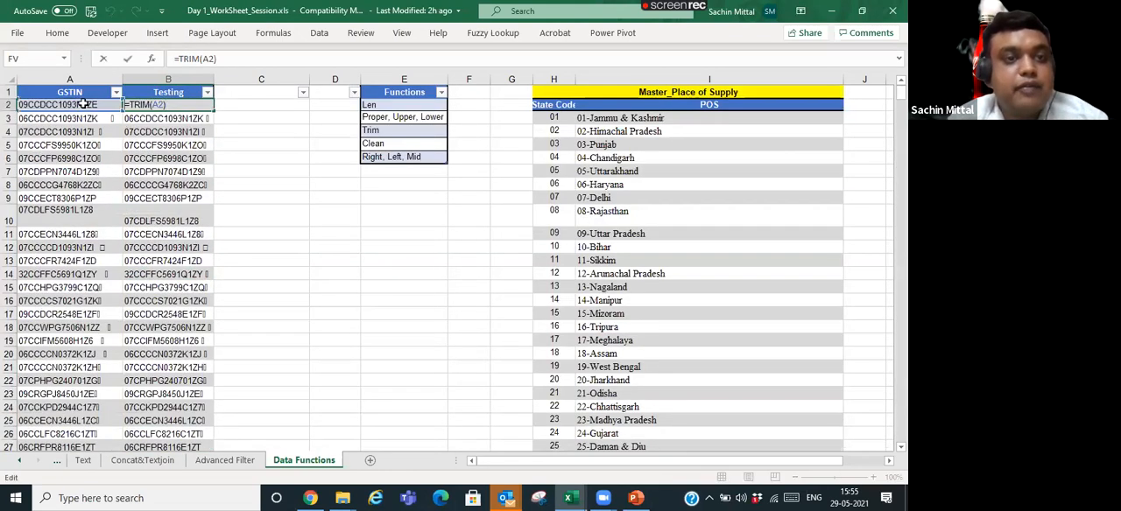
key(Escape)
key(Down)
key(Down)
key(Down)
key(Down)
key(Down)
key(Down)
key(Down)
key(Down)
key(Down)
key(Down)
key(Down)
key(Down)
key(Down)
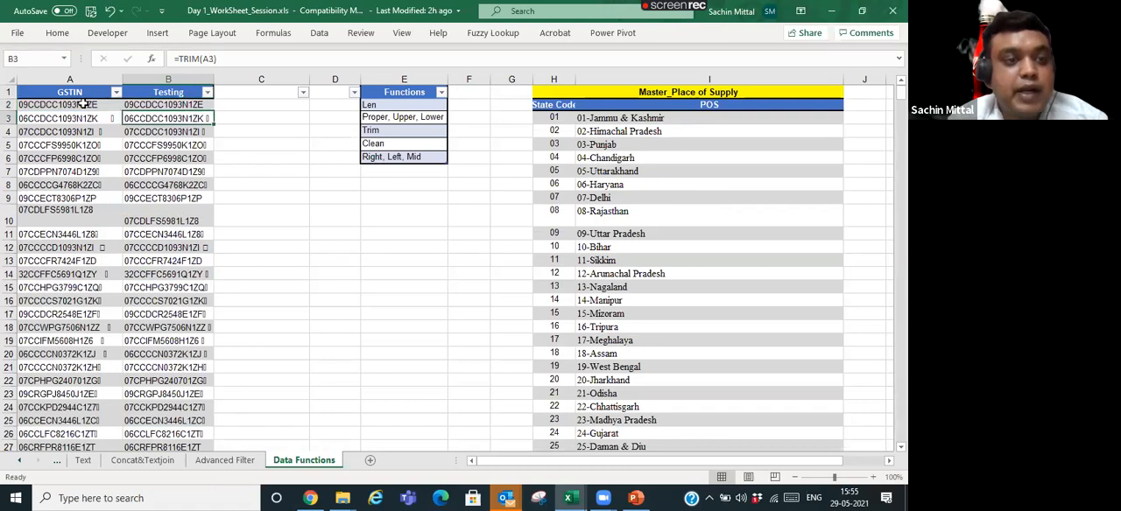
key(Down)
key(Down)
key(Down)
key(Down)
click(112, 118)
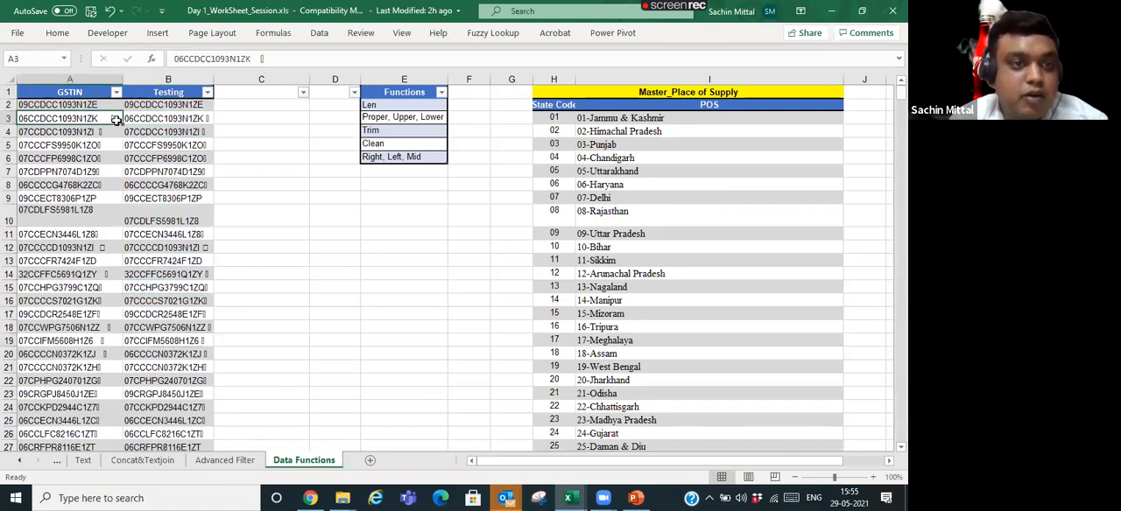
- Wrap the formula in B2 with CLEAN so it reads =CLEAN(TRIM(A2))
double_click(174, 106)
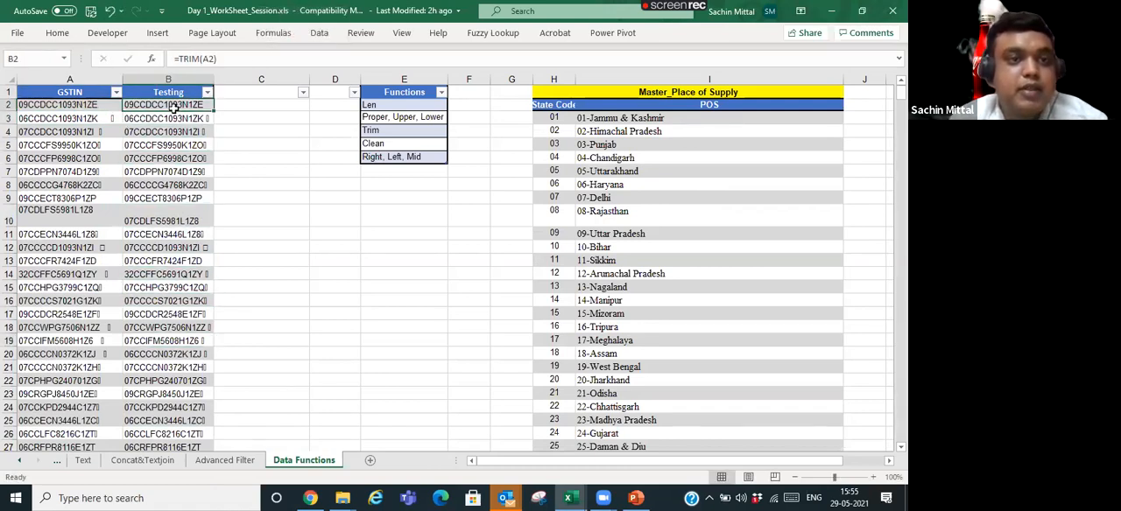
text(CLEAN()
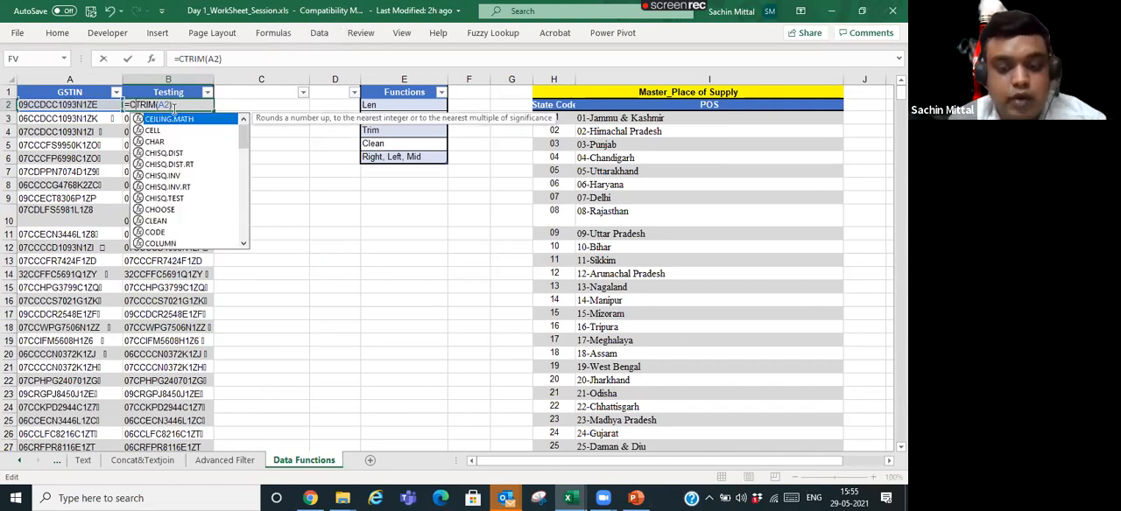
key(Right)
key(Right)
key(Right)
key(Right)
key(Right)
key(Right)
key(Right)
key(Right)
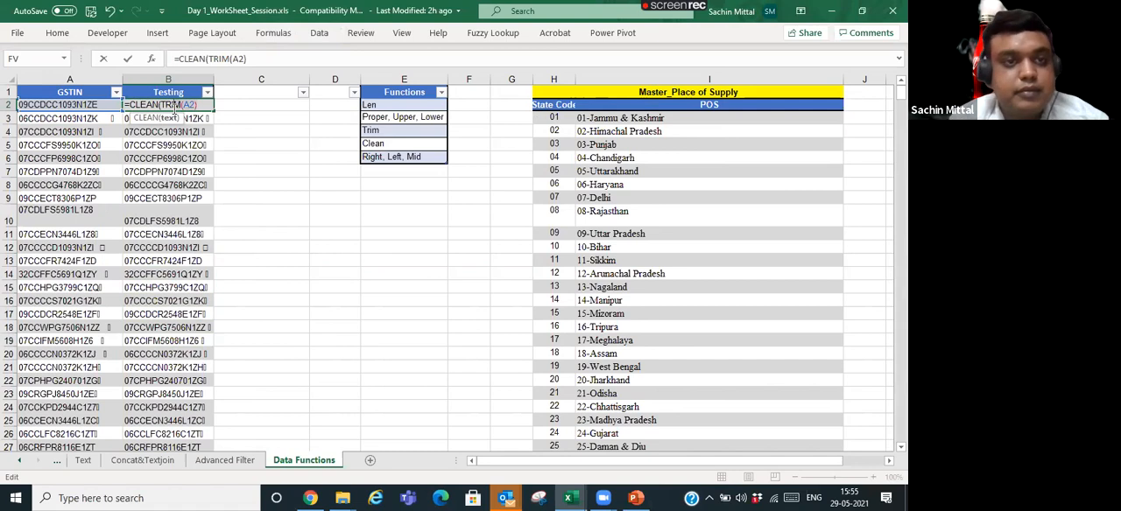
text())
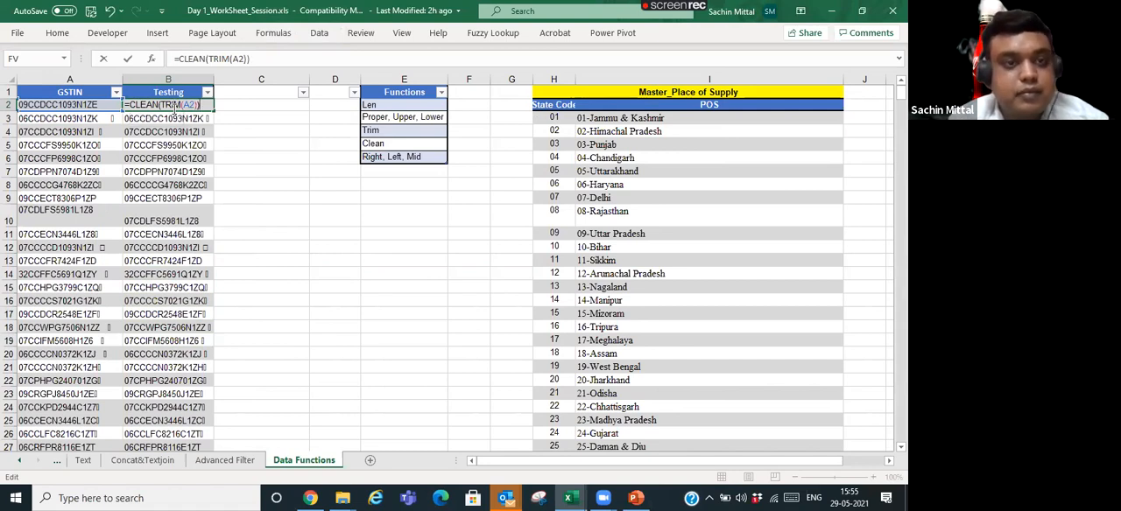
key(Return)
- Copy the combined CLEAN and TRIM formula from B2 and paste only the formula down through B206
key(Up)
key(ctrl+c)
key(ctrl+shift+Down)
key(ctrl+alt+v)
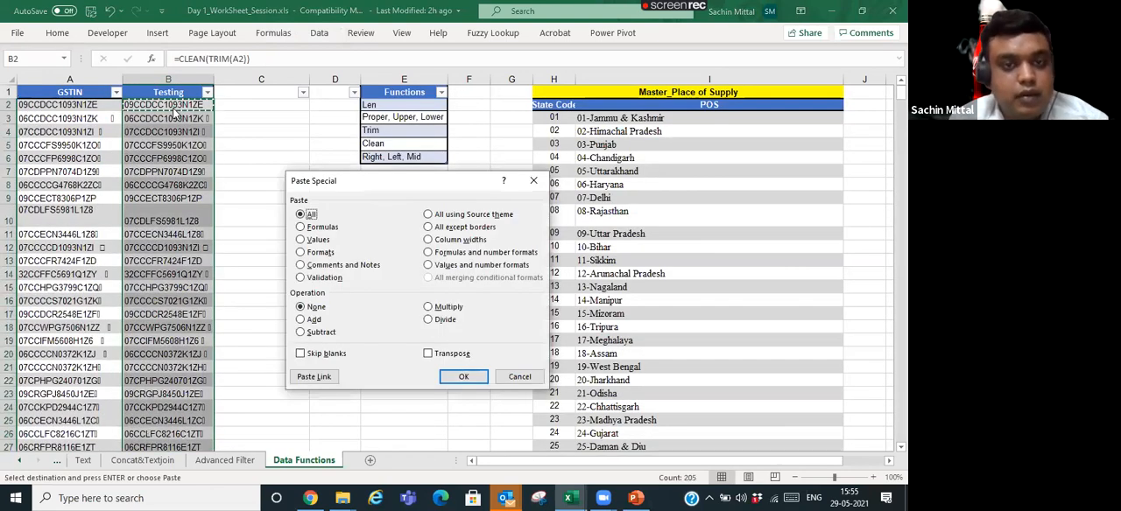
key(f)
key(Return)
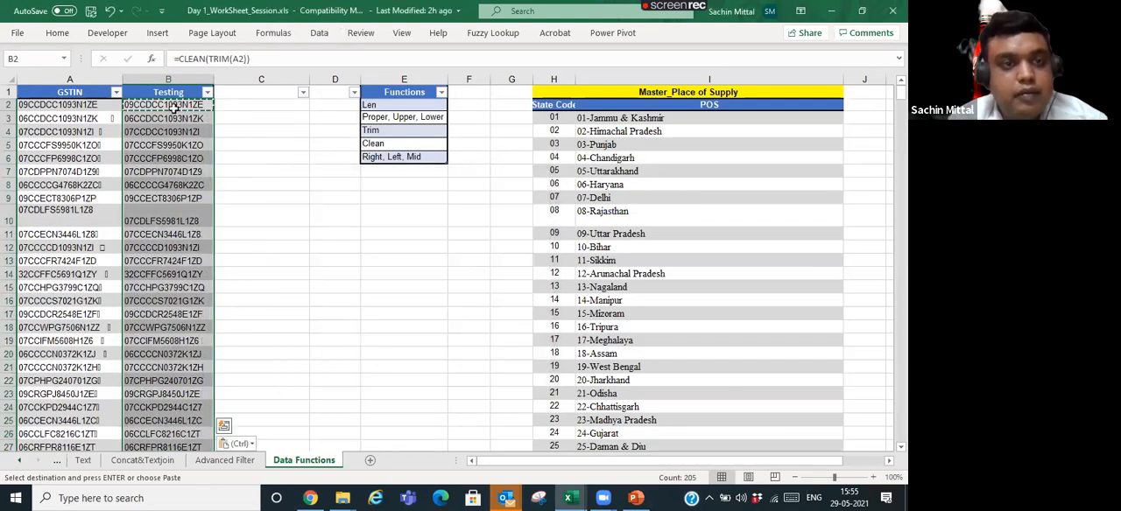
- Compare the first cleaned entries in the Testing column with the original GSTIN values and check the formulas in B2 and B3
key(Up)
key(Down)
key(Left)
key(Down)
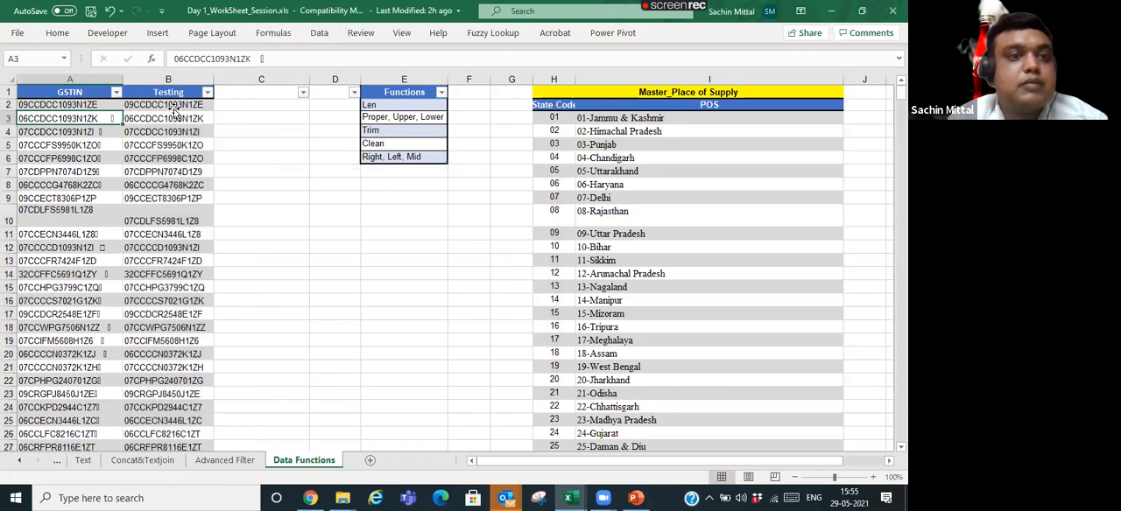
key(Right)
key(F2)
key(Return)
key(Down)
key(Left)
key(Right)
key(Up)
key(Left)
key(Right)
key(Up)
key(Up)
key(Down)
key(Down)
key(Down)
key(Down)
key(Down)
key(Down)
key(Down)
key(Down)
key(Down)
key(Down)
key(Down)
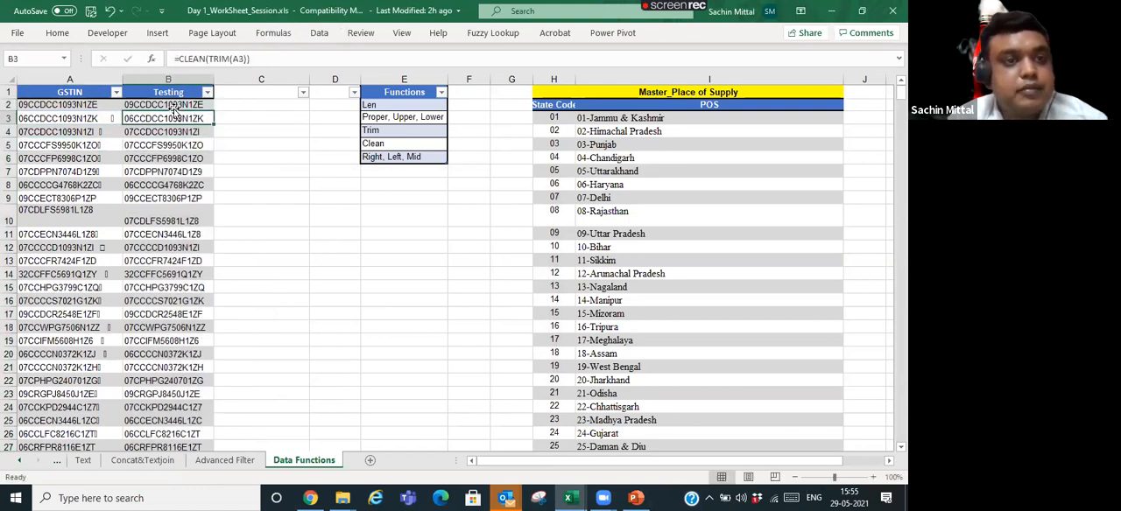
- Examine the rest of the Testing column down to row 75 for leftover characters, then recheck the first rows against GSTIN
key(Down)
key(Down)
key(Down)
key(Down)
key(Down)
key(Down)
key(Down)
key(Down)
key(Down)
key(Down)
key(Down)
key(Down)
key(Down)
key(Down)
key(Down)
key(Down)
key(Down)
key(Down)
key(Down)
key(Down)
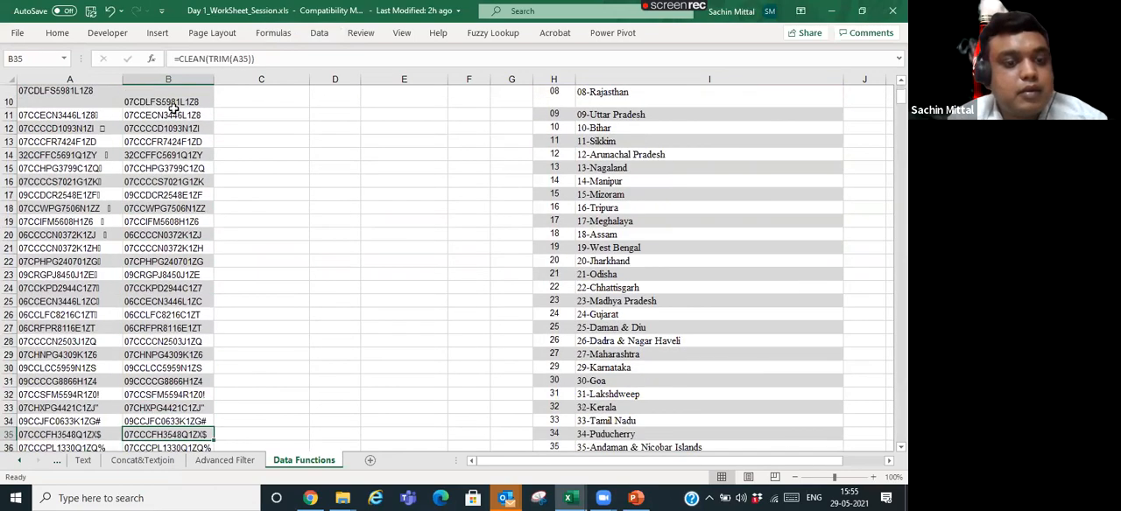
key(Down)
key(Down)
key(Down)
key(Down)
key(Down)
key(Down)
key(Down)
key(Down)
key(Down)
key(Down)
key(Down)
key(Down)
key(Down)
key(Down)
key(Down)
key(Down)
key(Down)
key(Down)
key(Down)
key(Down)
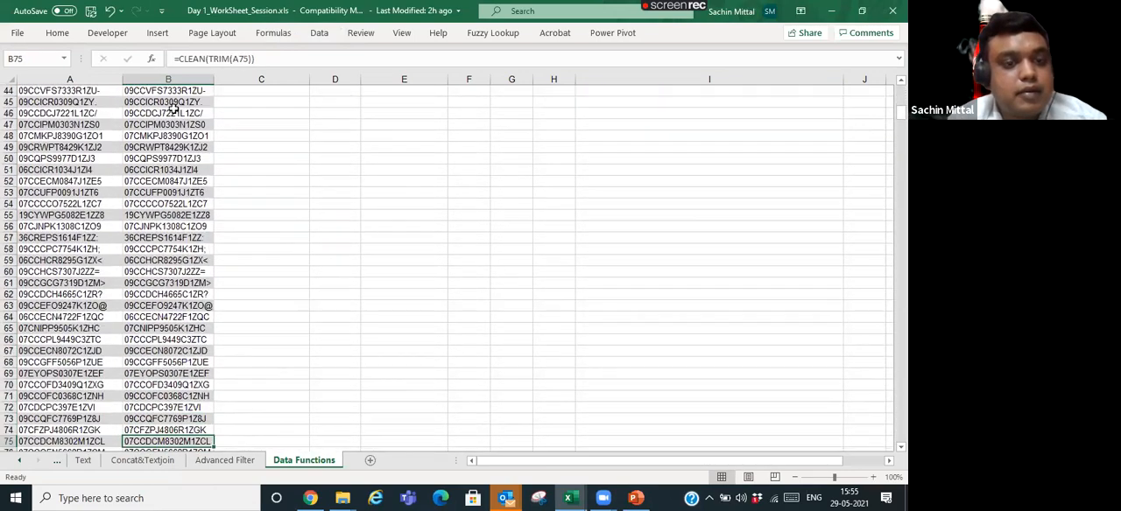
key(ctrl+Up)
key(Right)
key(Down)
key(Left)
key(Right)
key(Left)
key(Down)
key(Down)
key(Down)
key(Down)
key(Down)
key(Down)
key(Down)
key(Down)
key(Down)
key(Down)
key(Down)
key(Down)
key(Down)
key(Down)
key(Down)
key(Down)
key(Down)
key(Up)
key(Up)
key(Up)
key(Up)
key(Up)
key(Up)
key(Up)
key(Up)
key(Up)
key(Up)
key(Up)
key(Up)
key(Up)
key(Up)
key(Up)
key(Up)
key(Up)
key(Up)
key(Down)
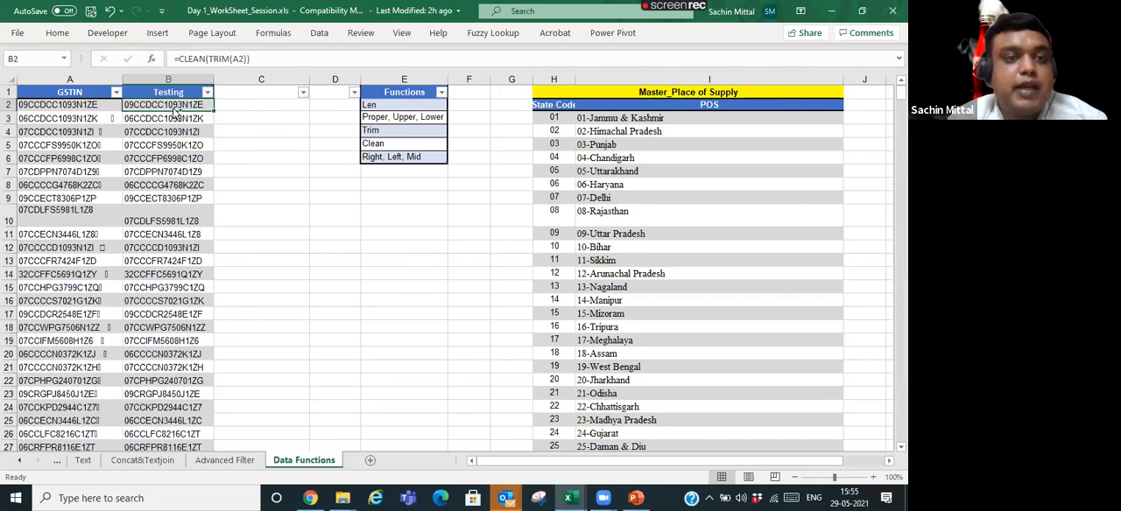
- Convert the Testing column formulas from B2 down to B206 into plain values in place
key(ctrl+shift+Down)
key(ctrl+c)
key(ctrl+BackSpace)
key(ctrl+alt+v)
key(v)
key(Return)
key(Right)
key(Left)
- Clear all Testing column contents from B2 down, keeping the header
key(ctrl+shift+Down)
key(ctrl+BackSpace)
key(Delete)
key(Up)
key(Down)
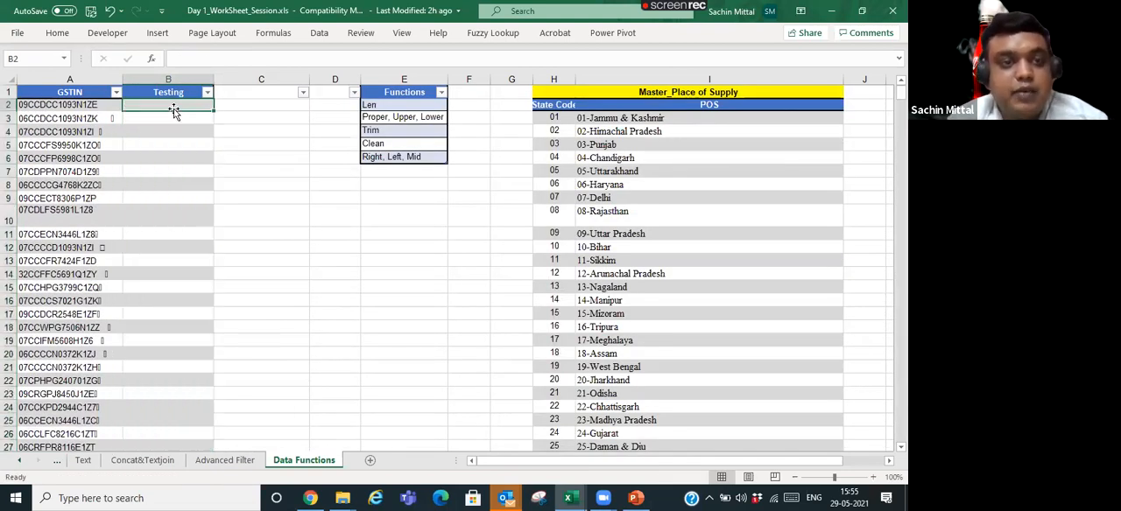
text(+)
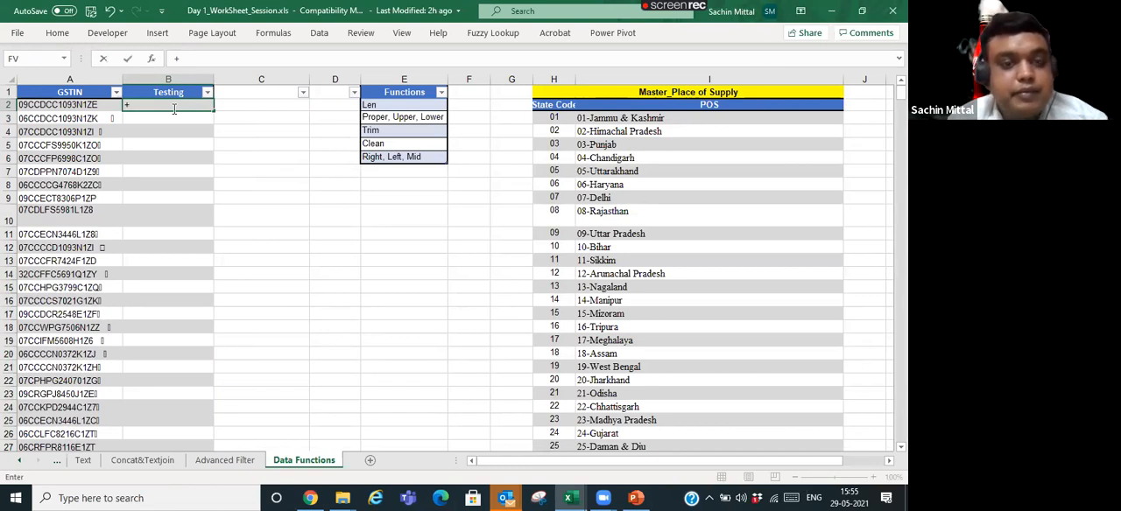
key(Escape)
- Examine the Master_Place of Supply list of states from I3 down to its last entry
key(Right)
key(Right)
key(Right)
key(Right)
key(Right)
key(Right)
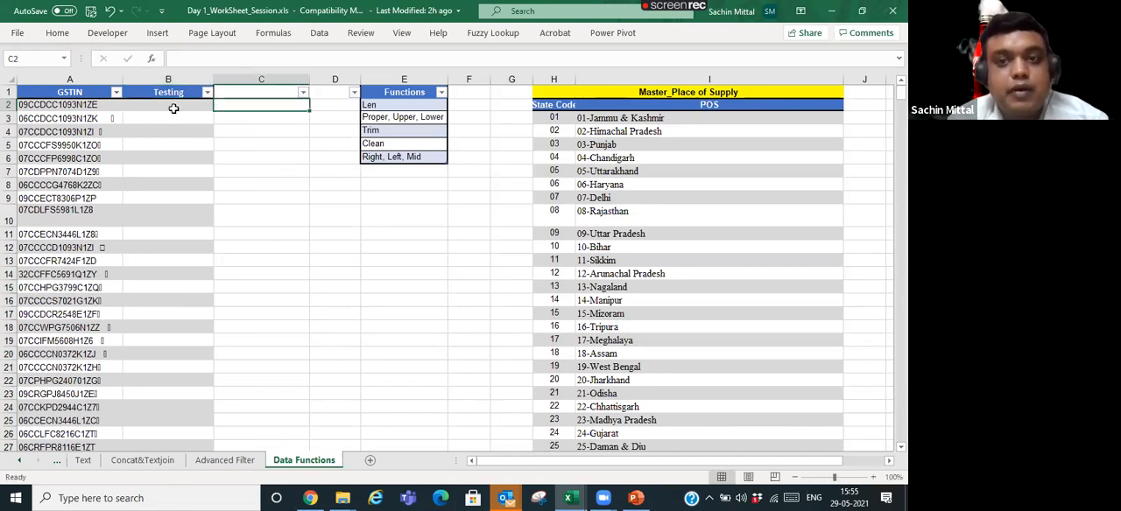
key(Down)
key(Right)
key(Right)
key(Right)
key(Right)
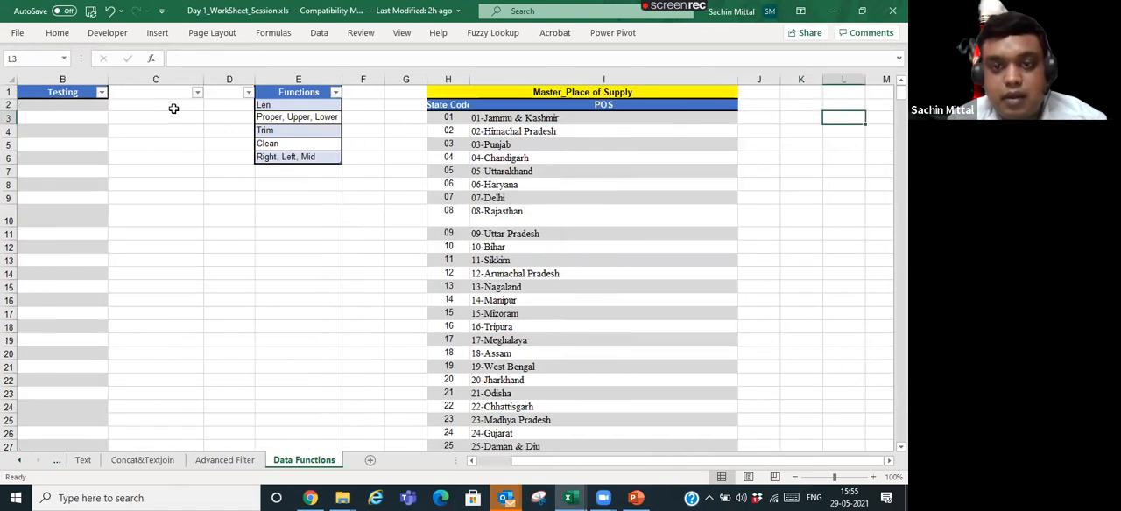
key(Left)
key(Left)
key(Left)
key(ctrl+shift+Down)
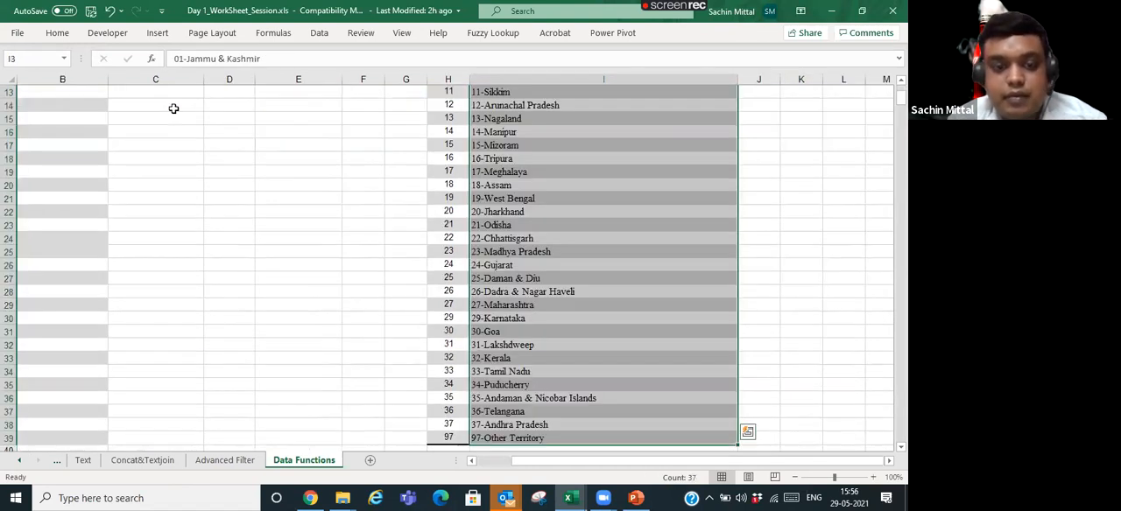
- Switch to the Advanced Filter sheet and insert a new column H after the Units column
key(ctrl+Page_Up)
key(Right)
key(Right)
key(Right)
key(Right)
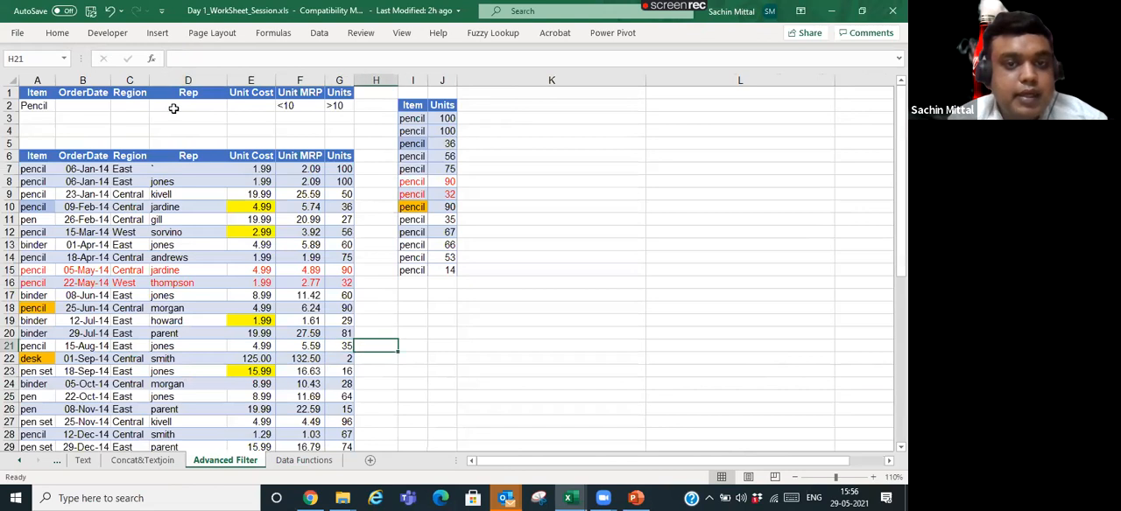
key(ctrl+space)
key(ctrl+shift+plus)
- Try to enter =PROPER(A7) in cell H7 of the new column
key(Right)
key(Up)
key(Up)
key(Up)
key(Up)
key(Up)
key(Up)
key(Up)
key(Up)
key(Up)
key(Up)
key(Left)
key(Up)
key(Up)
key(Up)
text(=)
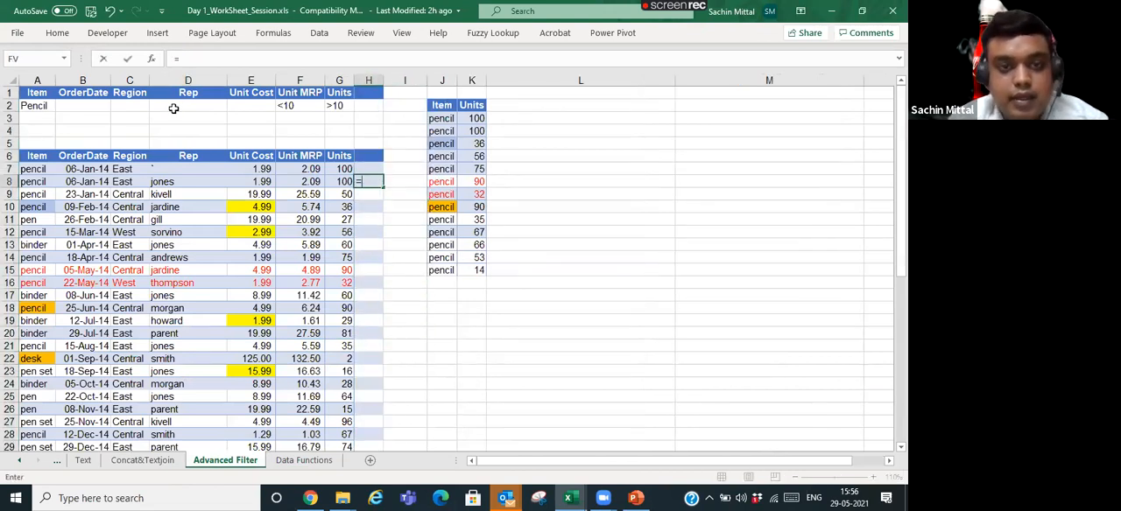
key(Escape)
key(Up)
text(+)
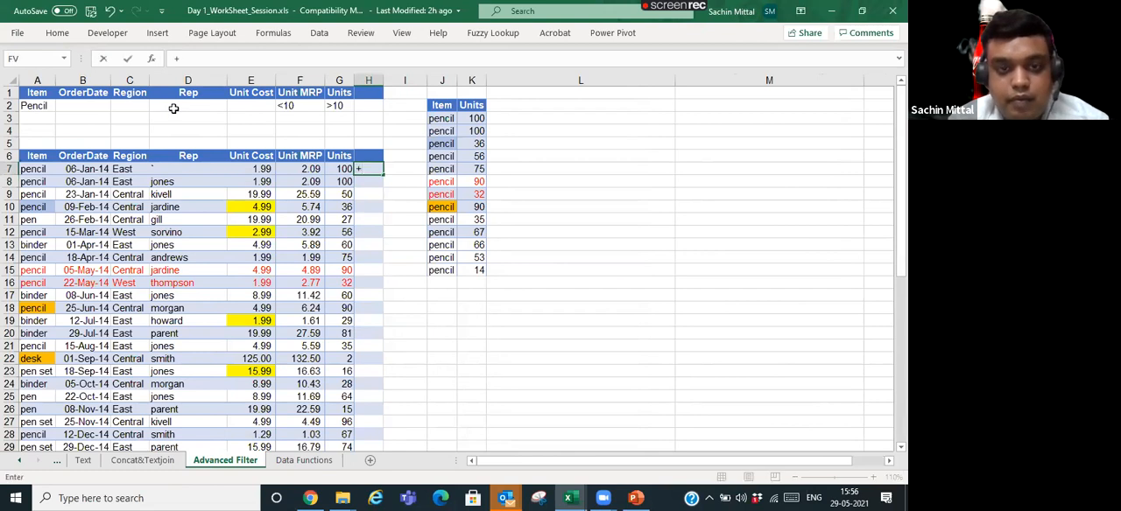
text(prop)
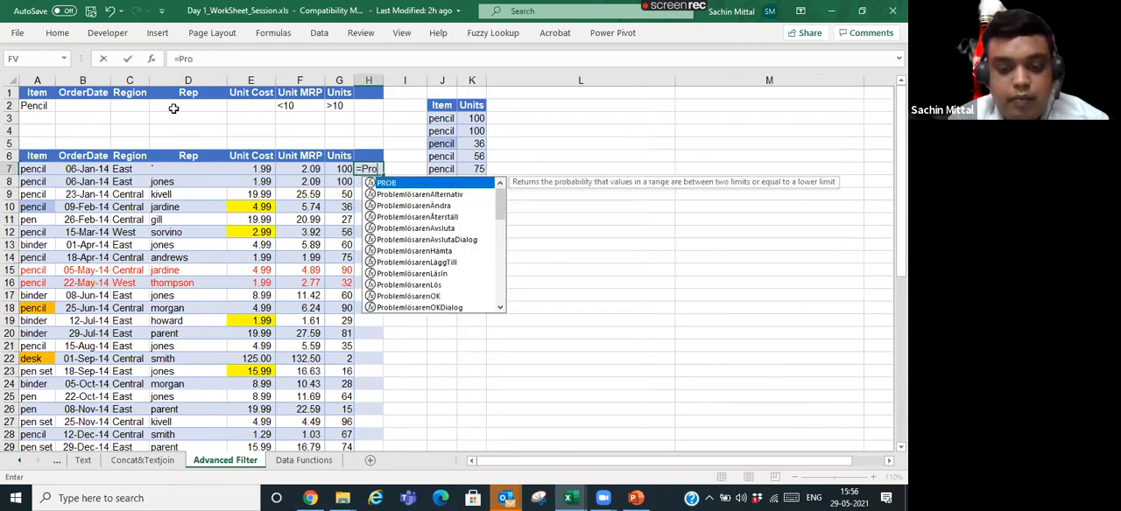
key(Tab)
key(Left)
key(Left)
key(Left)
key(Left)
key(Left)
key(Left)
key(Left)
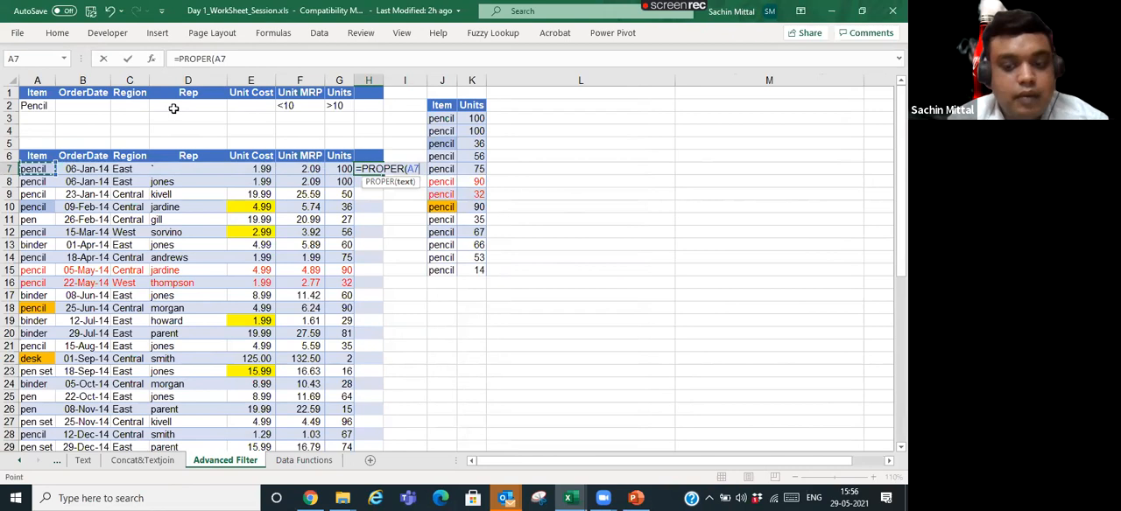
key(Return)
key(Escape)
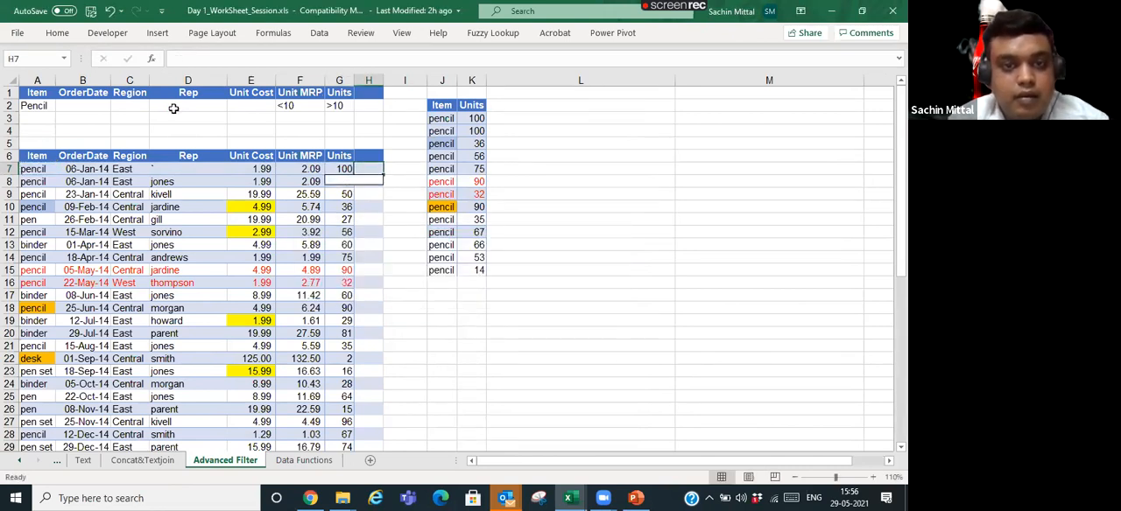
- Enter =PROPER(A7) in cell I7 to convert the first item name to proper case
key(Right)
text(=Pro)
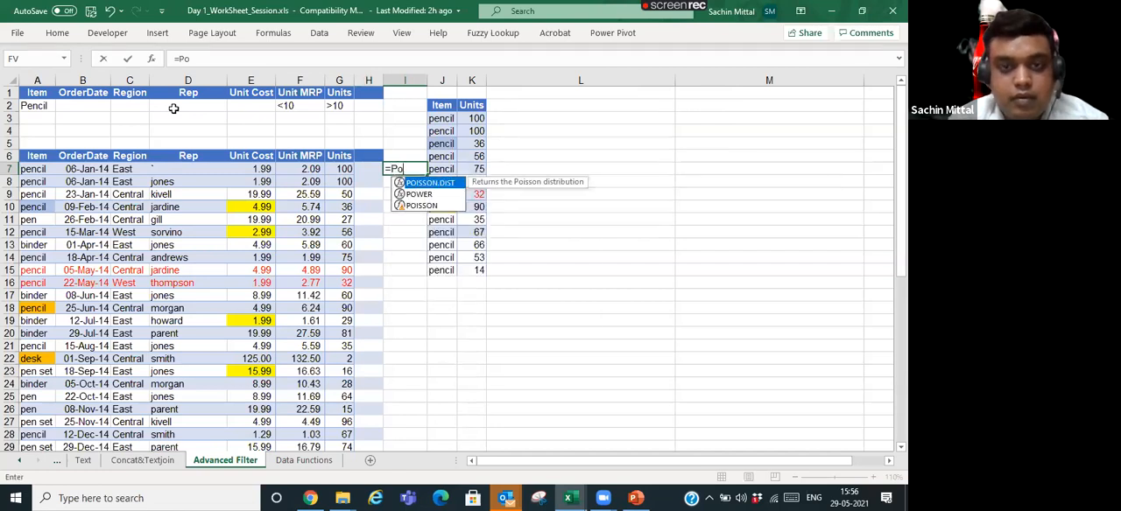
text(p)
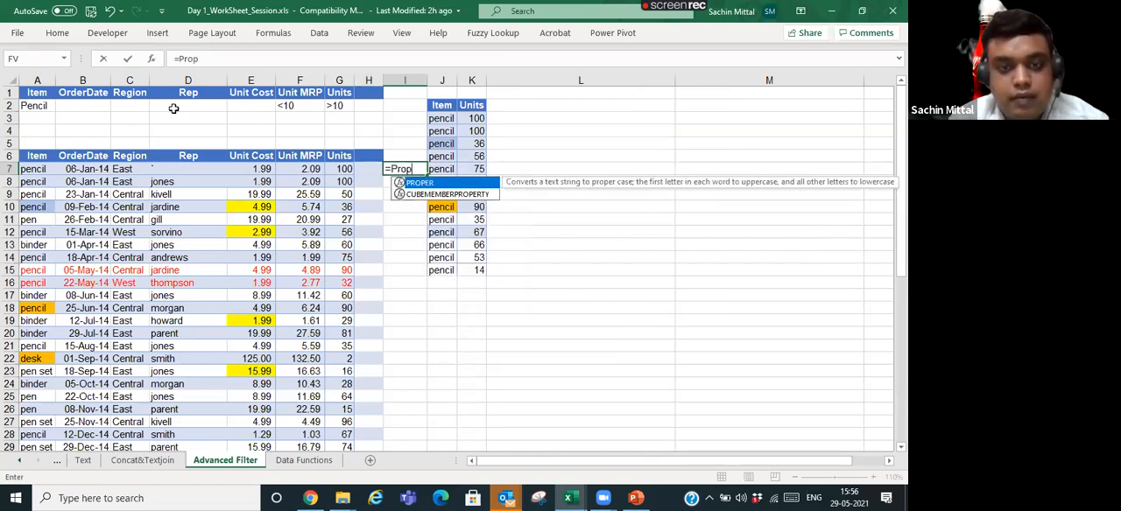
key(Tab)
key(Left)
key(Left)
key(Left)
key(Left)
key(Left)
key(Left)
key(Left)
key(Return)
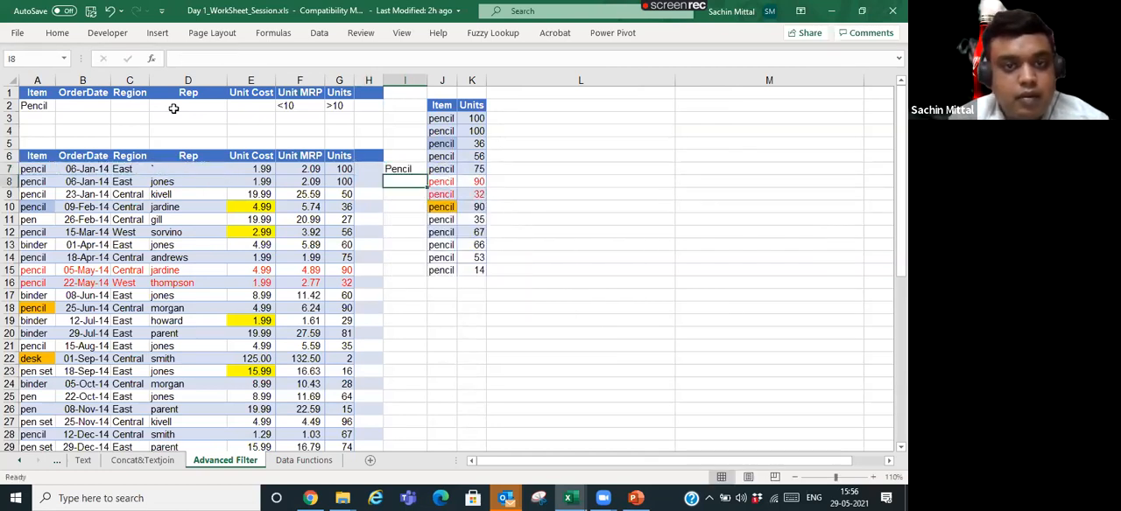
- Fill the PROPER formula from I7 down through I49 beside the data table
key(Left)
key(Left)
key(ctrl+Down)
key(Right)
key(Right)
key(Up)
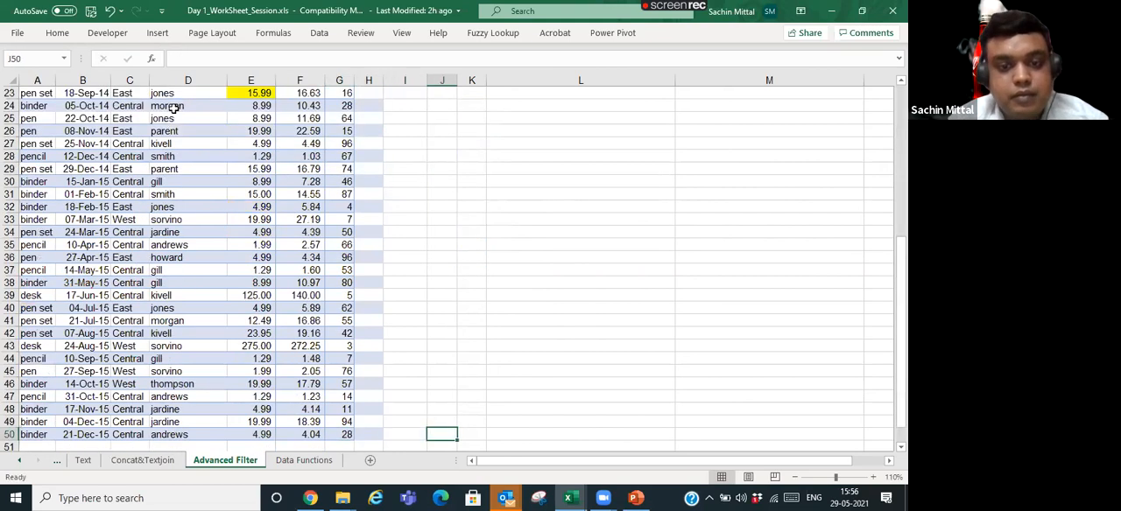
key(ctrl+shift+Up)
key(ctrl+f)
key(Escape)
key(ctrl+d)
scroll(174, 107, up, 1)
key(Down)
key(Up)
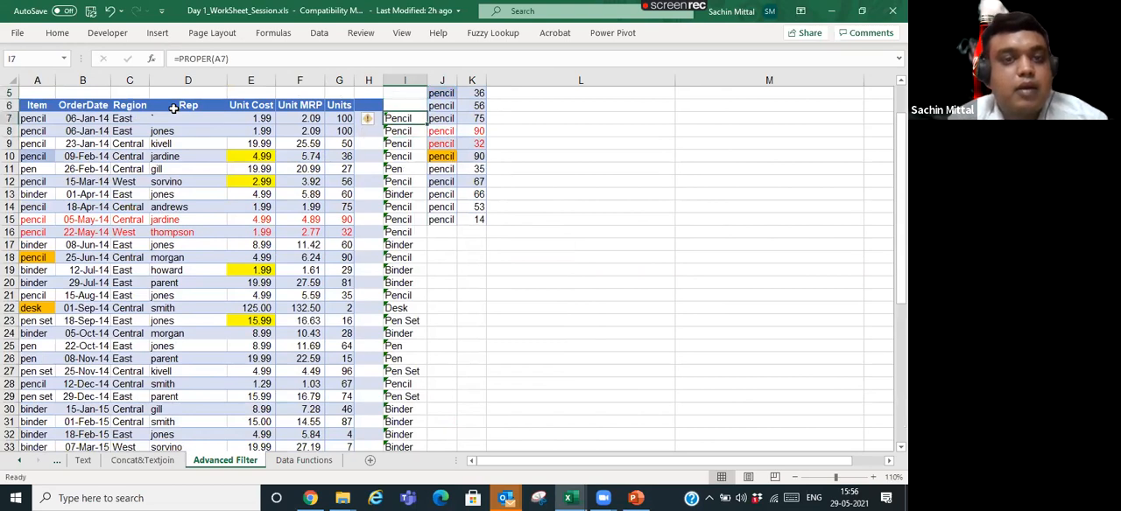
- Change the formula in I7 to =UPPER(A7)
key(F2)
key(Escape)
key(F2)
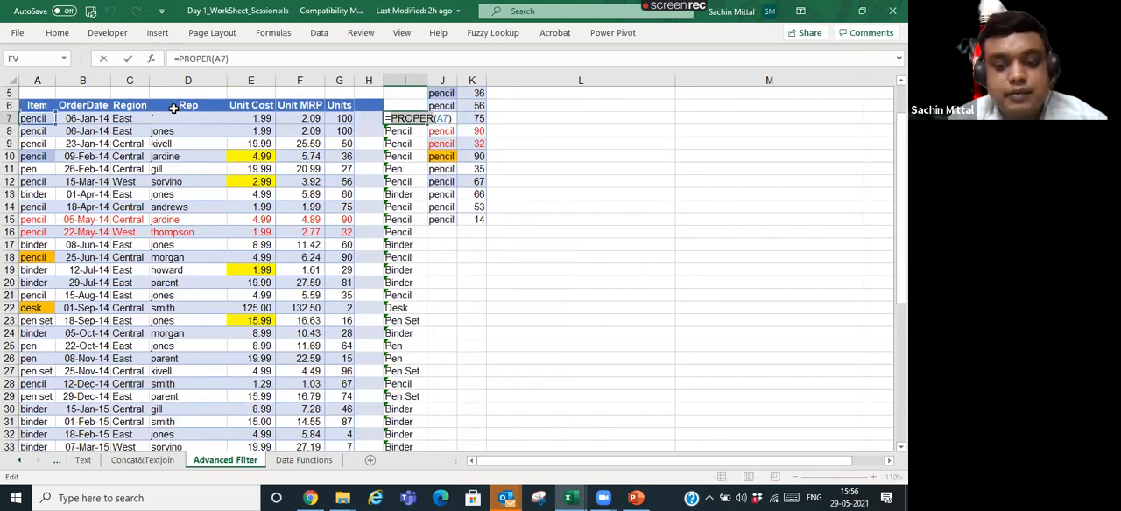
text(Upp)
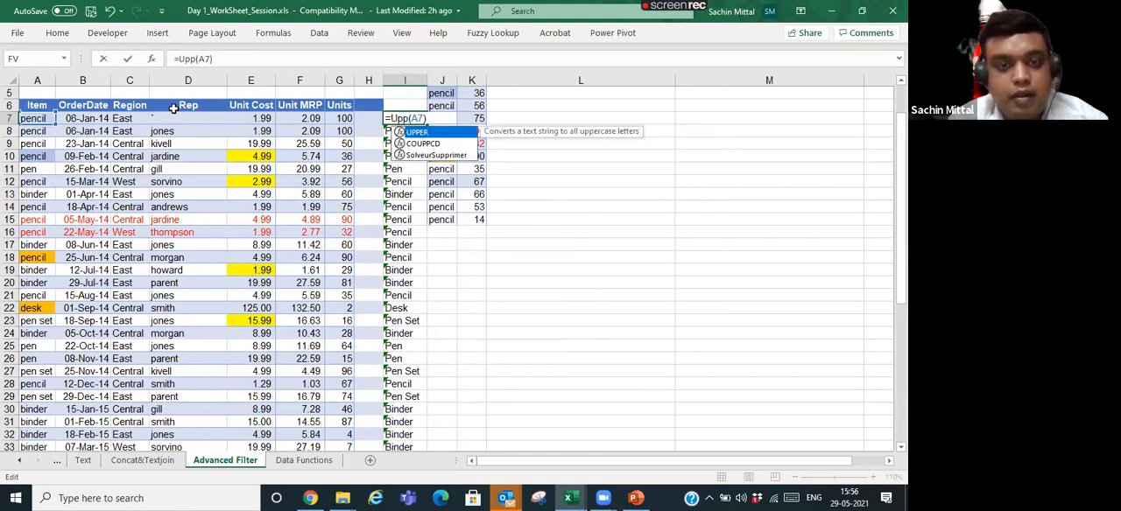
text(ER)
key(Return)
- Fill the UPPER formula from I7 down column I and review the capitalised item names
key(Up)
key(ctrl+shift+Down)
key(ctrl+d)
key(Up)
key(Up)
key(Up)
key(Up)
key(Up)
key(Up)
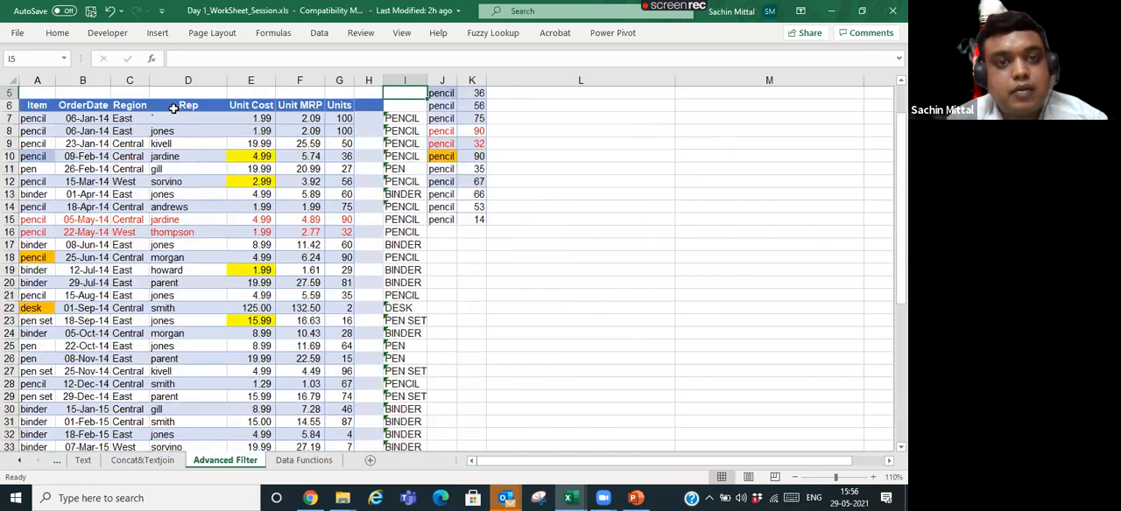
key(Down)
key(Down)
key(Down)
key(Down)
key(Down)
key(Down)
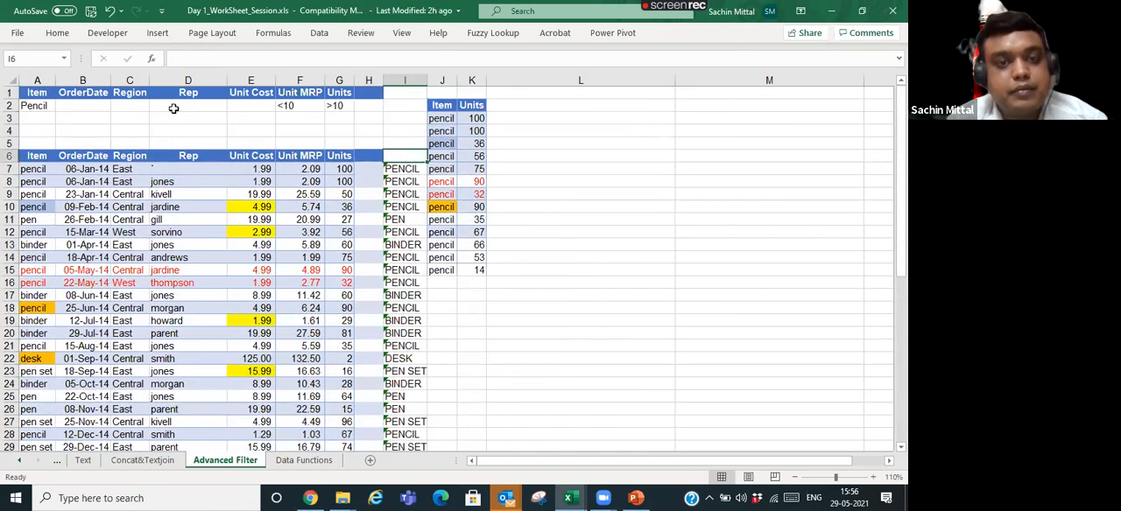
- Replace UPPER with LOWER across I7:I49 at once, starting with =LOWER(A7)
key(ctrl+shift+Down)
key(F2)
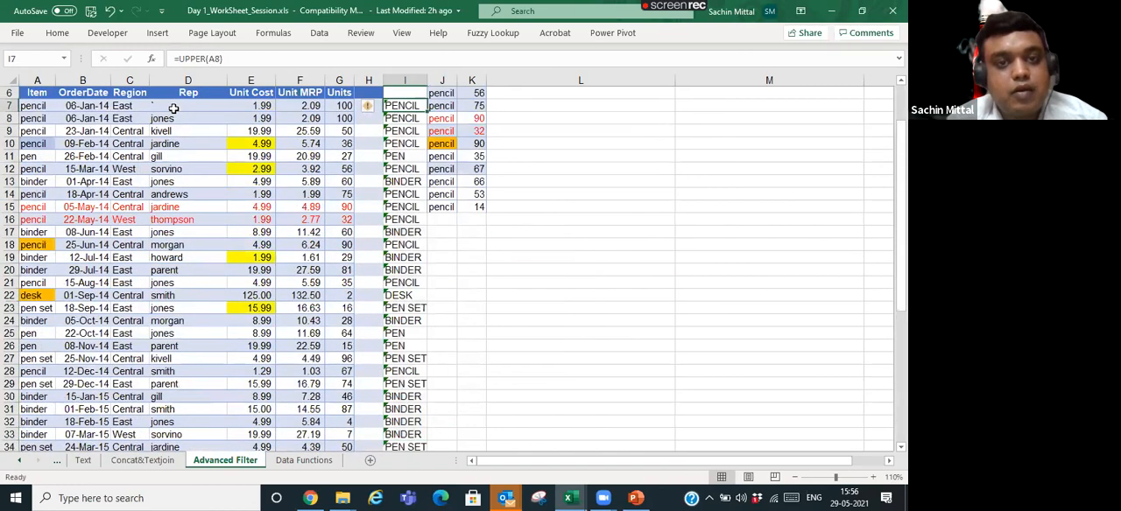
text(lower)
key(ctrl+Return)
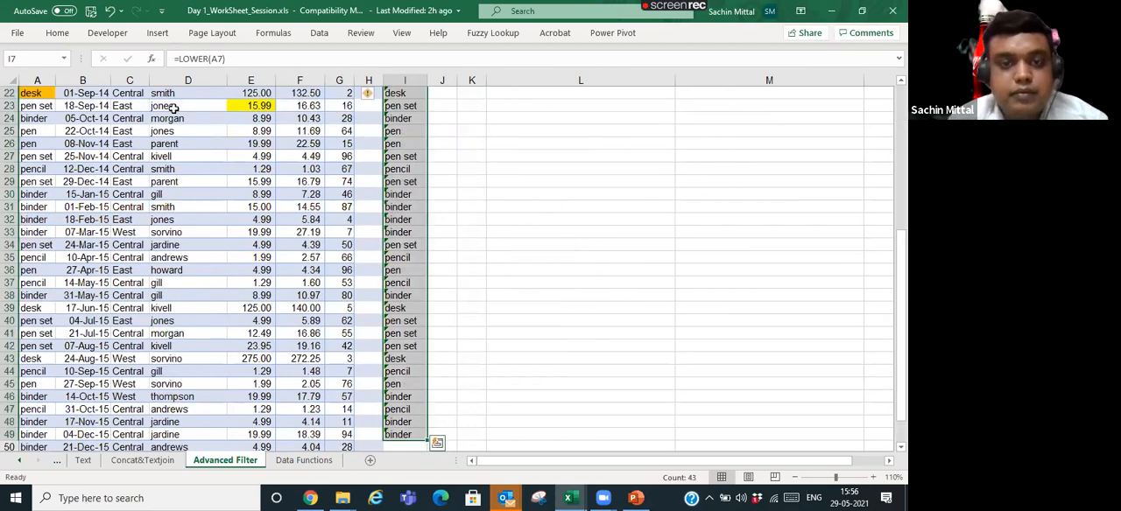
- Remove the case-conversion formulas from column I
key(ctrl+z)
key(Up)
key(Up)
key(Up)
key(Up)
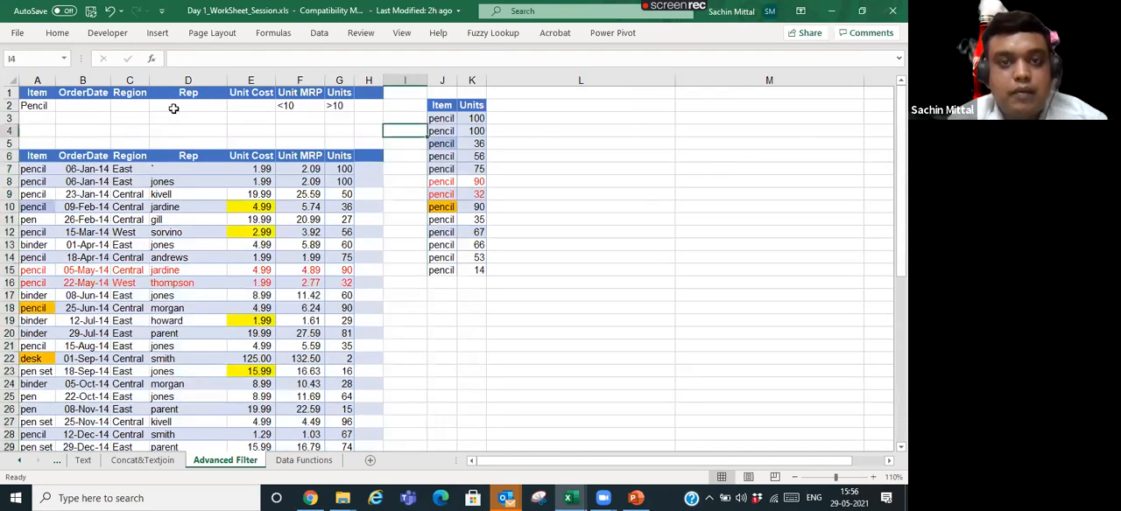
- Return to the Data Functions sheet and go to the GSTIN entry in A3
key(ctrl+Page_Down)
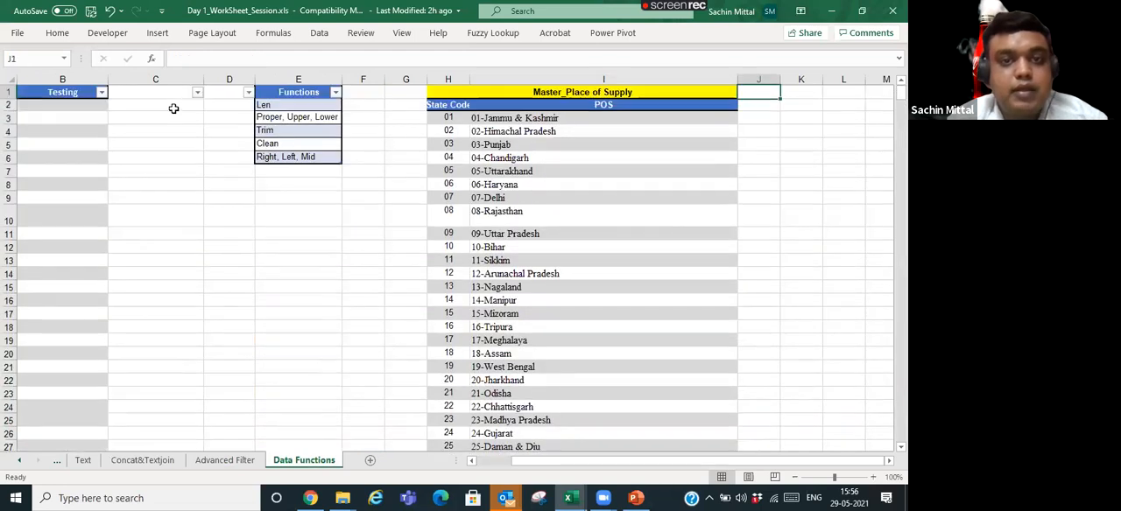
key(Left)
key(Down)
key(Down)
key(Left)
key(Left)
key(Left)
key(Left)
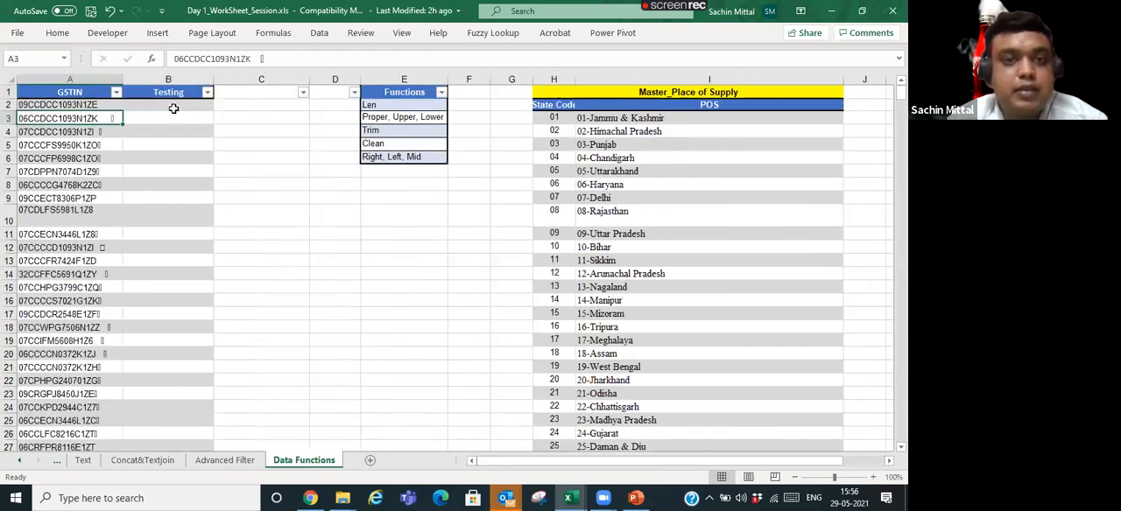
key(Right)
key(Right)
key(Right)
key(Down)
- Try extracting the last two characters of the first GSTIN with =RIGHT(A2,2) in B2
key(Right)
key(Down)
key(Left)
key(Left)
key(Left)
key(Left)
key(Up)
key(Up)
key(Right)
key(Up)
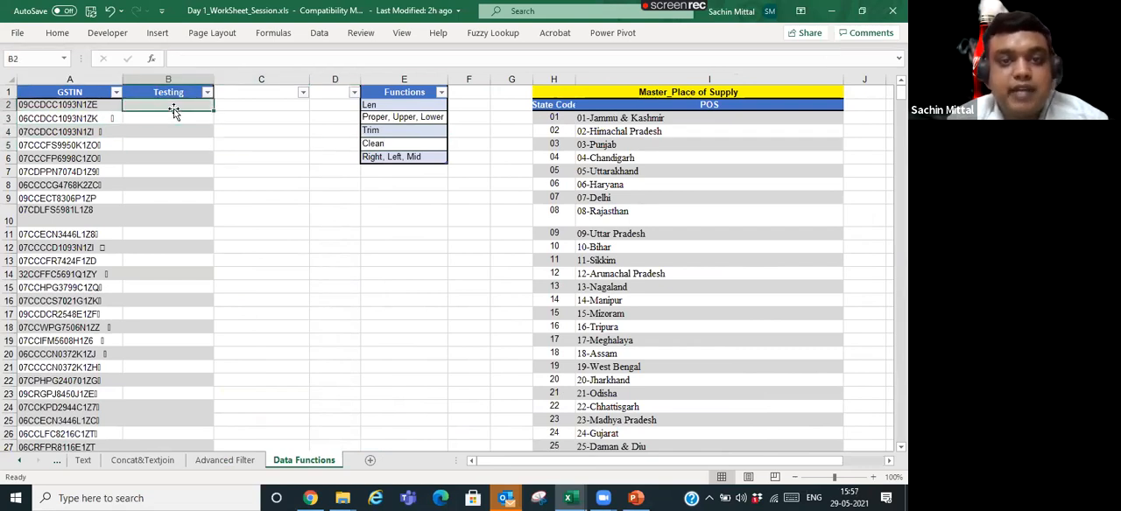
text(=Righ)
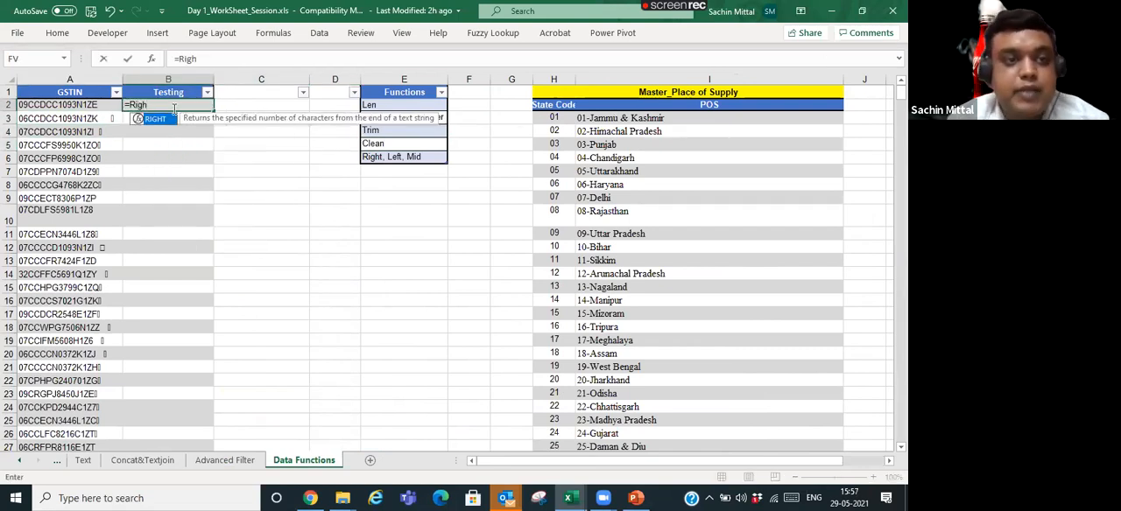
key(Tab)
key(Left)
text(,)
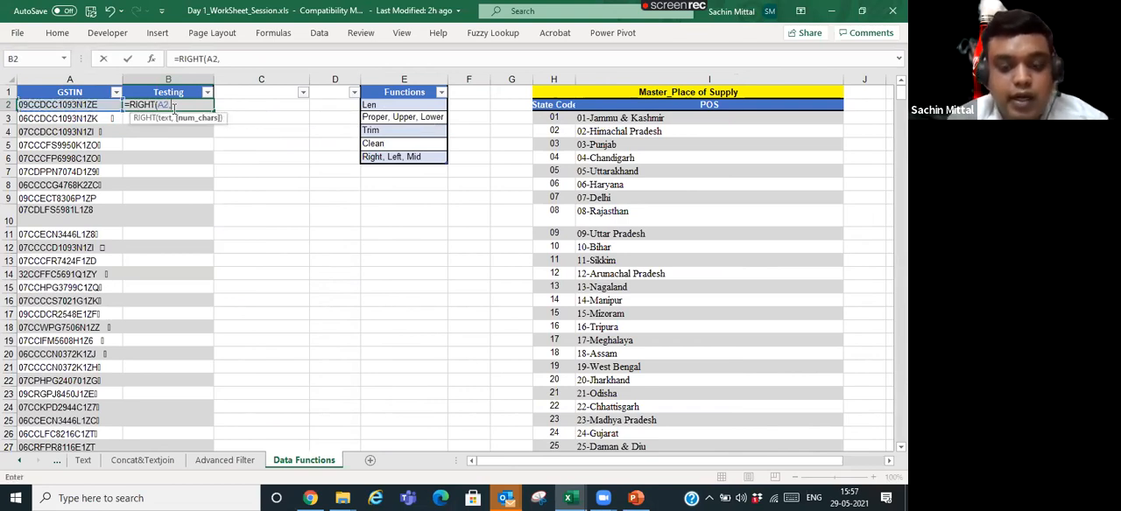
text(2))
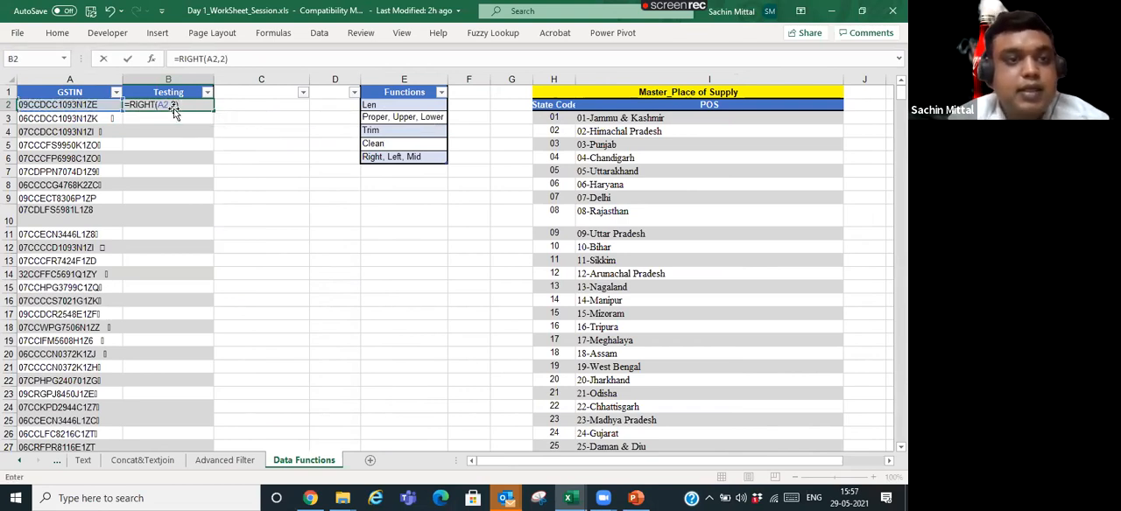
key(Return)
key(Left)
click(174, 108)
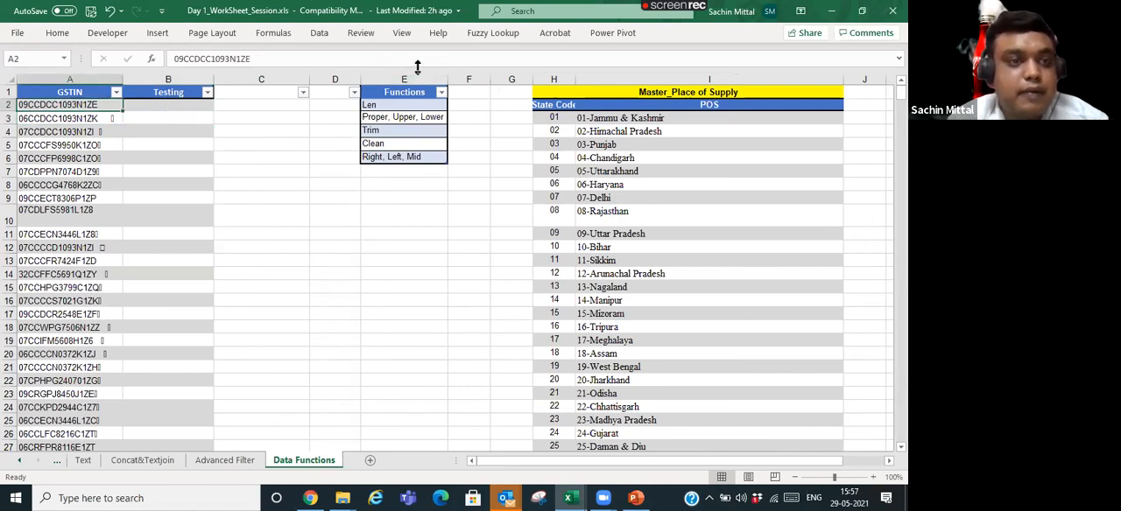
- Enter =LEFT(A2,2) in B2 to extract the state code from the first GSTIN
text(=Righ)
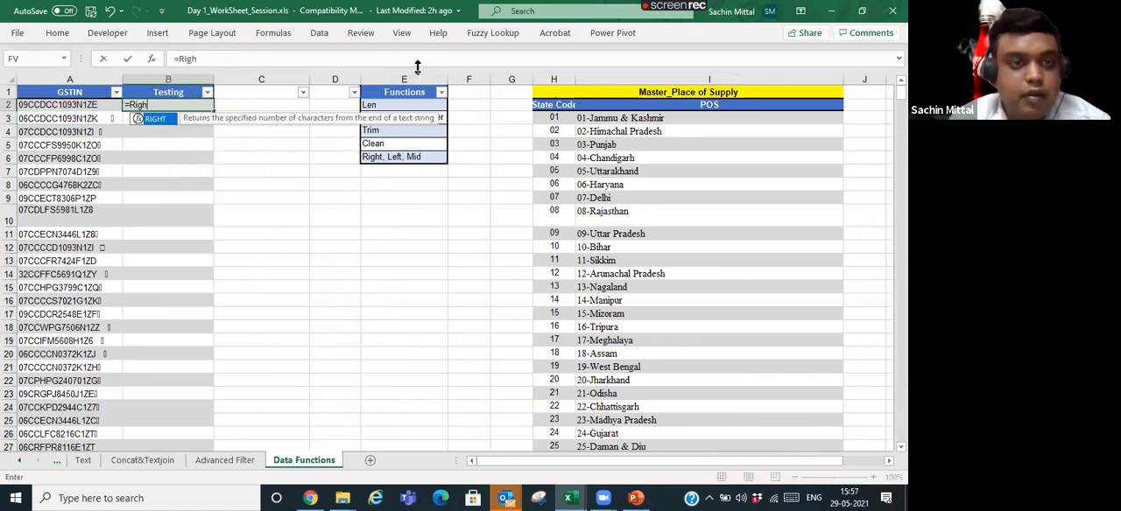
key(BackSpace)
key(BackSpace)
key(BackSpace)
text(LEFT()
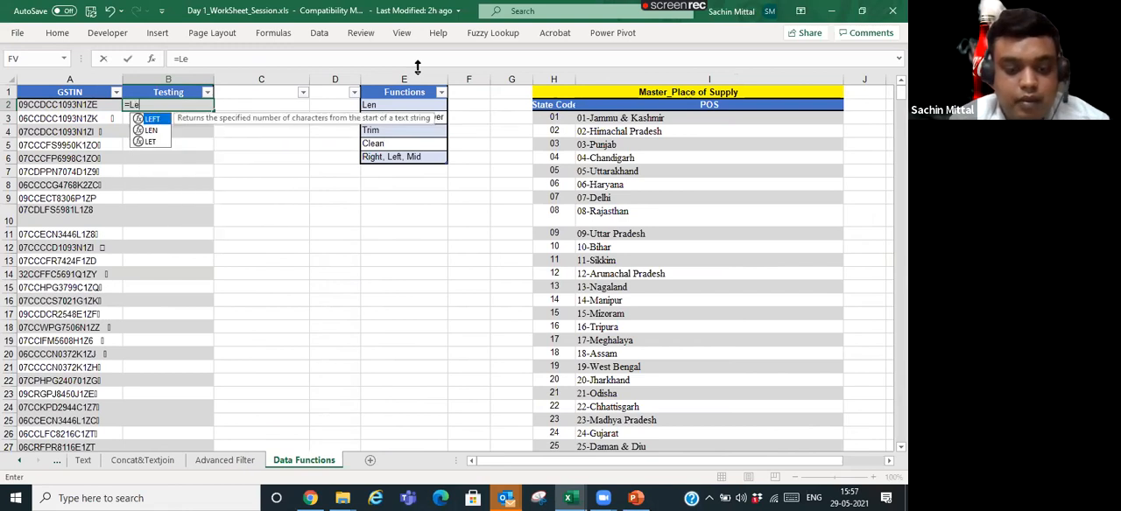
key(Left)
text(,2))
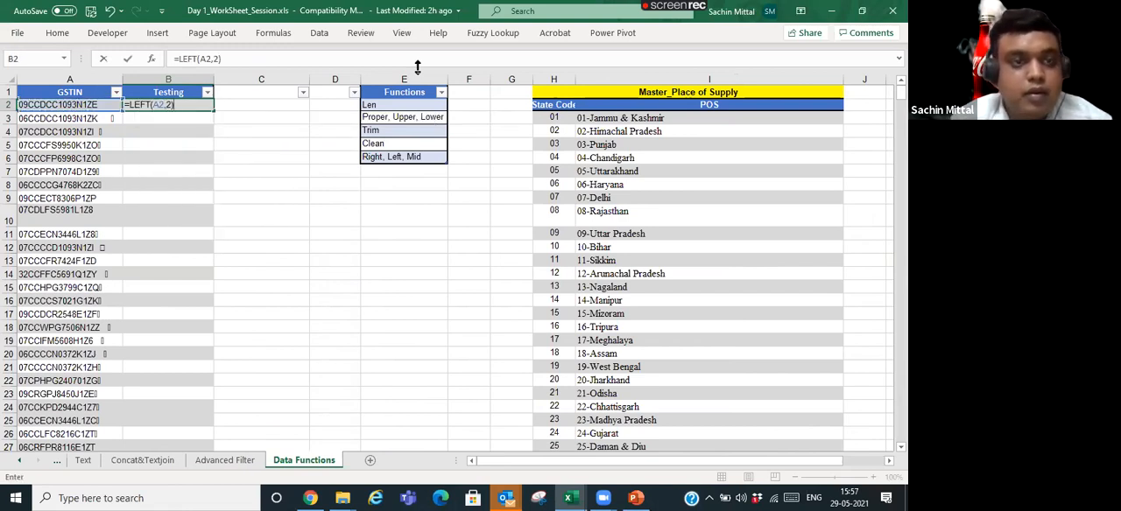
key(Return)
- Copy the LEFT formula from B2 down to B206, pasting formulas only, and check the extracted state codes
key(Left)
key(ctrl+Down)
key(Right)
key(ctrl+Up)
key(ctrl+c)
key(Left)
key(ctrl+Down)
key(Right)
key(ctrl+shift+Up)
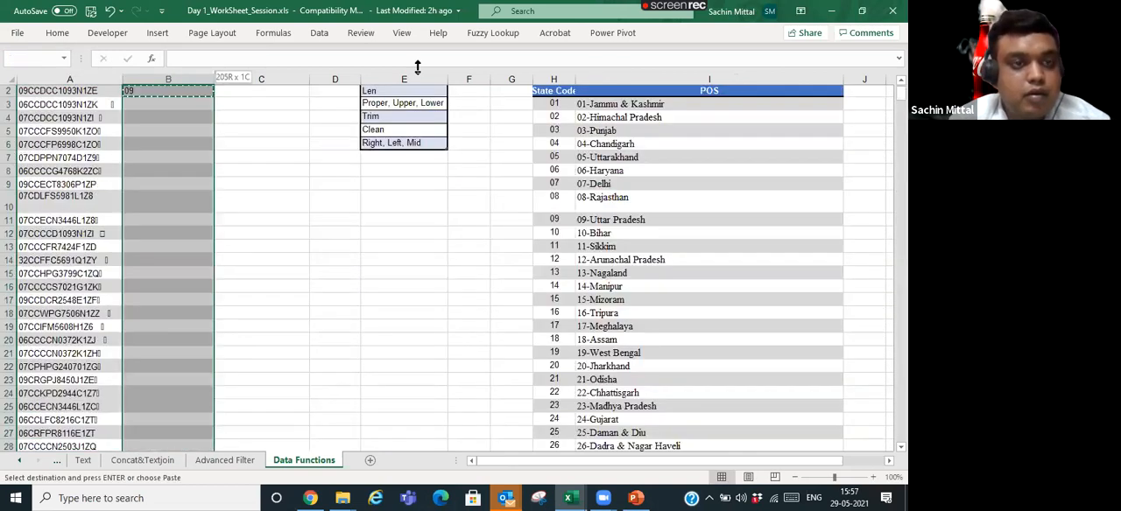
key(ctrl+alt+v)
key(v)
key(f)
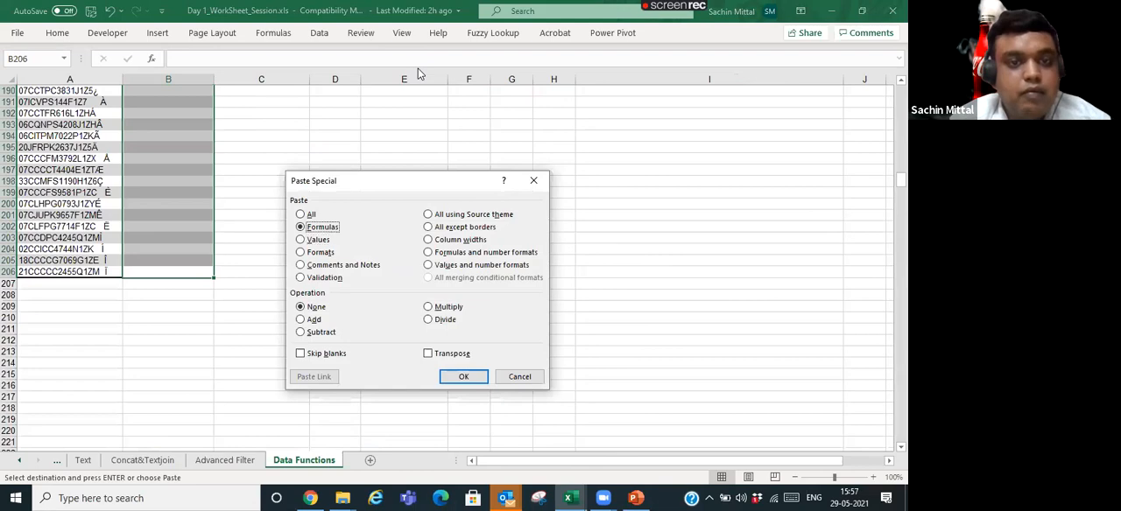
key(Return)
key(ctrl+Up)
key(Down)
key(Escape)
key(Down)
key(Down)
key(Down)
key(Down)
key(Down)
key(Down)
- Edit the formula in B2 to =RIGHT(A2,10) to return the last ten characters of the GSTIN
key(Down)
key(Down)
key(Down)
key(Down)
key(Down)
key(Down)
key(Down)
key(Down)
key(Down)
key(Down)
key(Down)
key(Down)
key(Down)
key(Down)
key(Down)
key(Down)
key(Down)
key(Down)
key(Down)
key(Down)
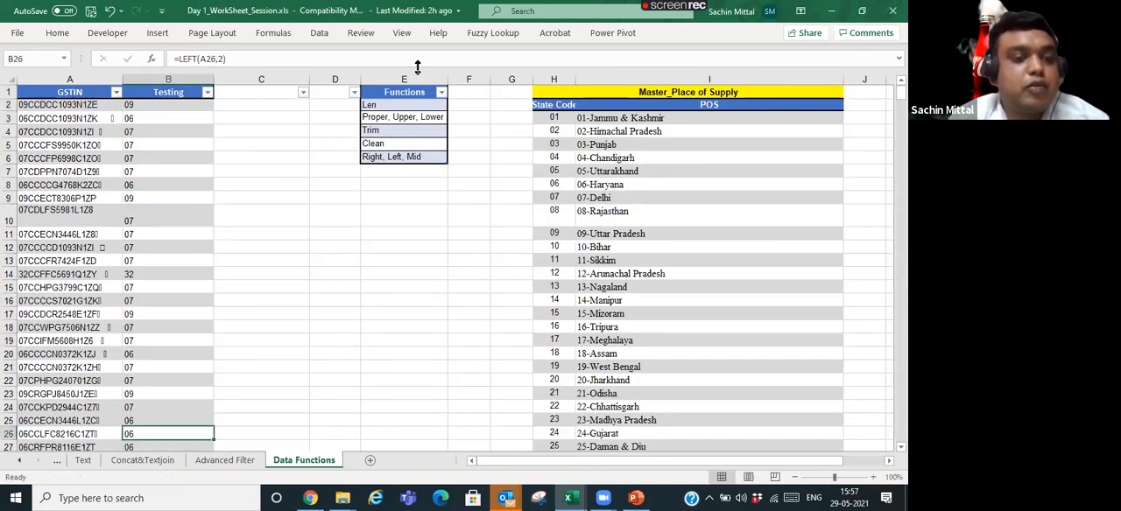
key(ctrl+Up)
key(Down)
key(F2)
key(Left)
key(Left)
key(Left)
key(Left)
key(BackSpace)
key(BackSpace)
key(BackSpace)
key(BackSpace)
text(Right)
key(Right)
key(Right)
key(Right)
key(Right)
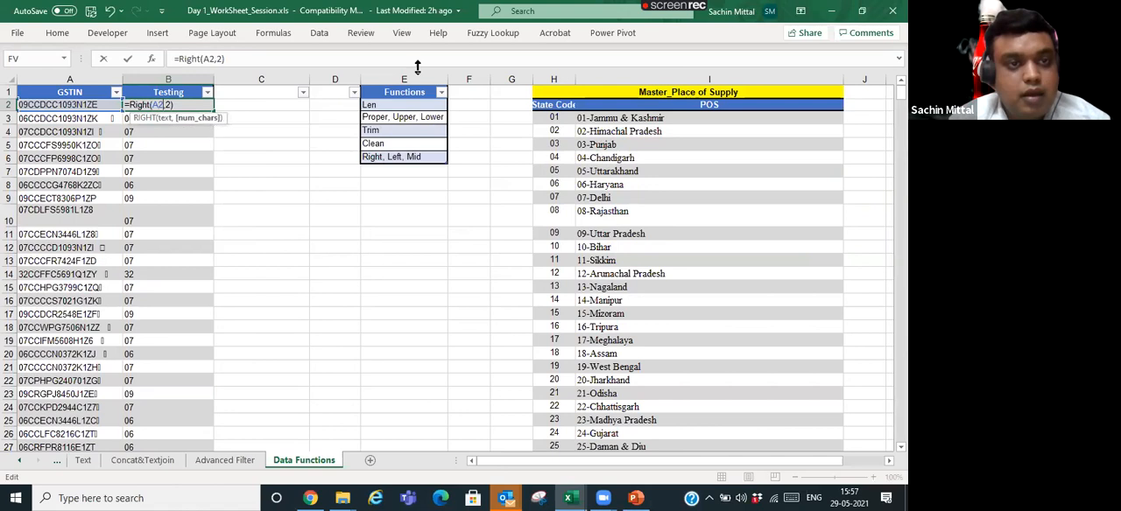
text(10)
key(Return)
- Fill the RIGHT formula from B2 down the Testing column, pasting formulas only
key(Up)
key(ctrl+c)
key(ctrl+shift+Down)
key(ctrl+alt+v)
key(f)
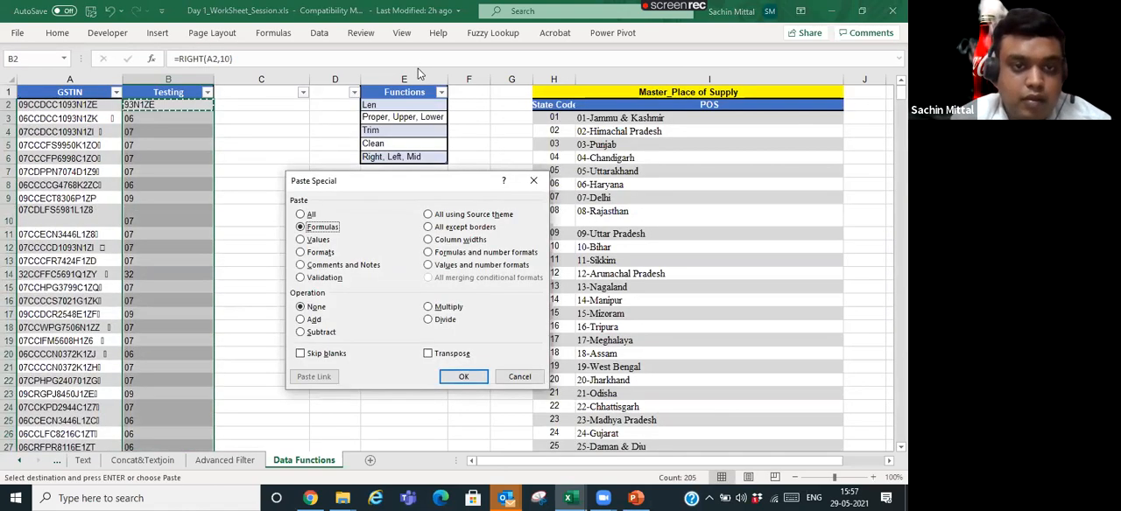
key(Return)
key(Down)
key(Down)
key(Down)
key(Down)
key(Down)
key(Down)
key(Down)
key(Down)
key(Down)
key(Down)
key(Down)
key(Down)
key(Down)
key(Down)
key(Down)
key(Down)
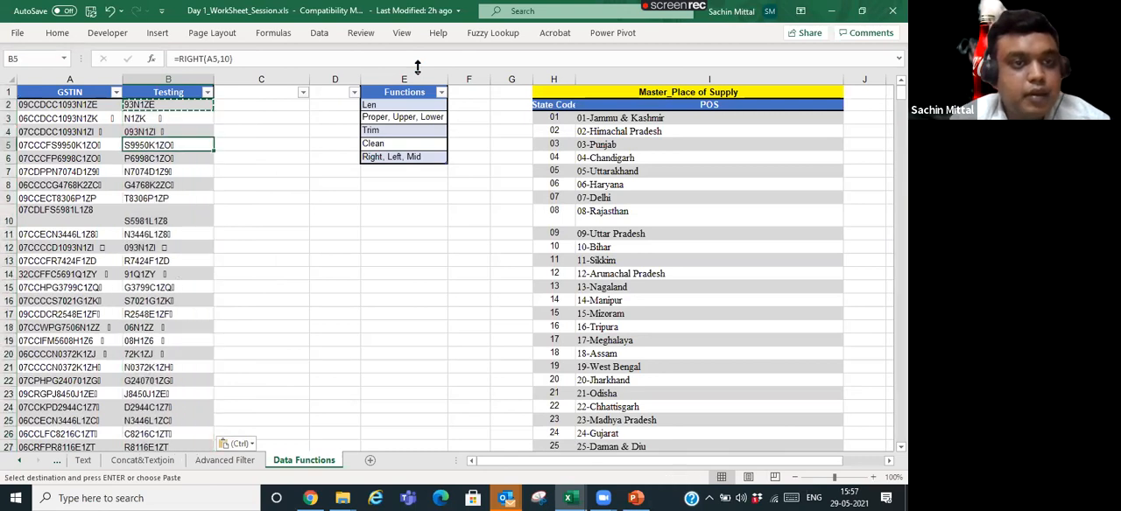
- Replace the formula in B2 with =MID(A2,3,10) to extract ten characters starting at the third
key(ctrl+Up)
key(Down)
key(F2)
key(Escape)
text(=Me)
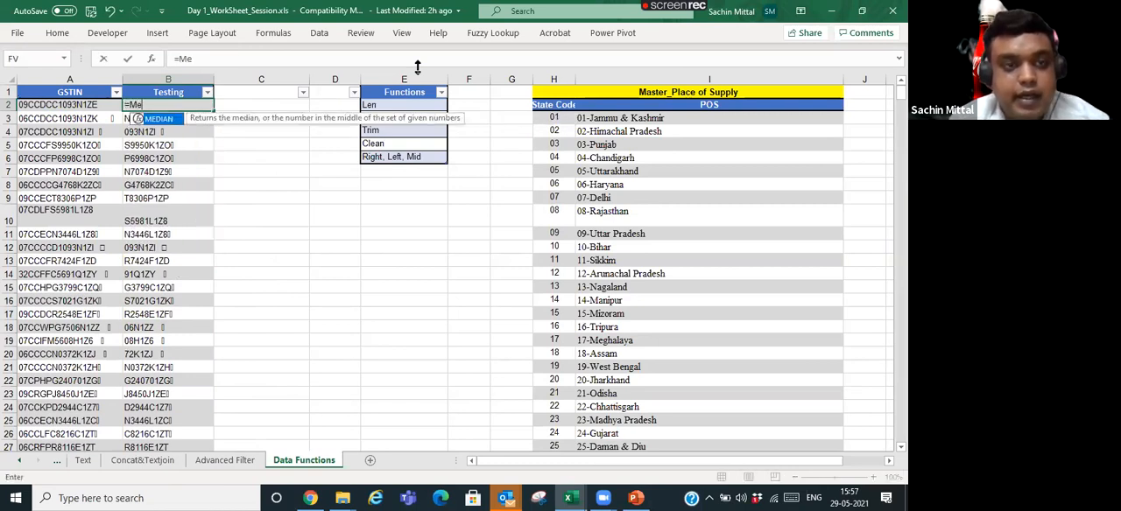
key(BackSpace)
text(i)
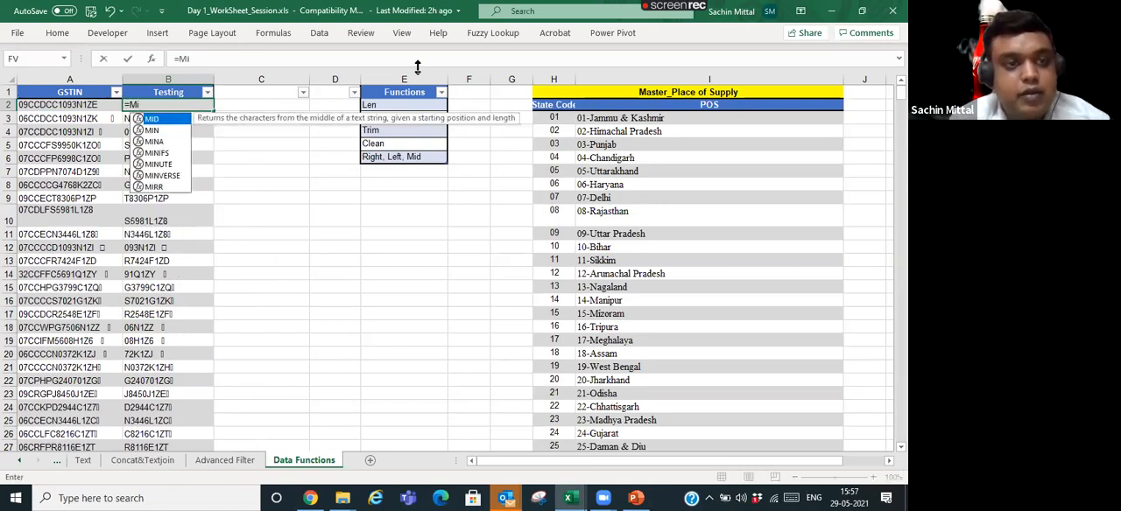
text(d)
key(Tab)
key(Left)
text(,)
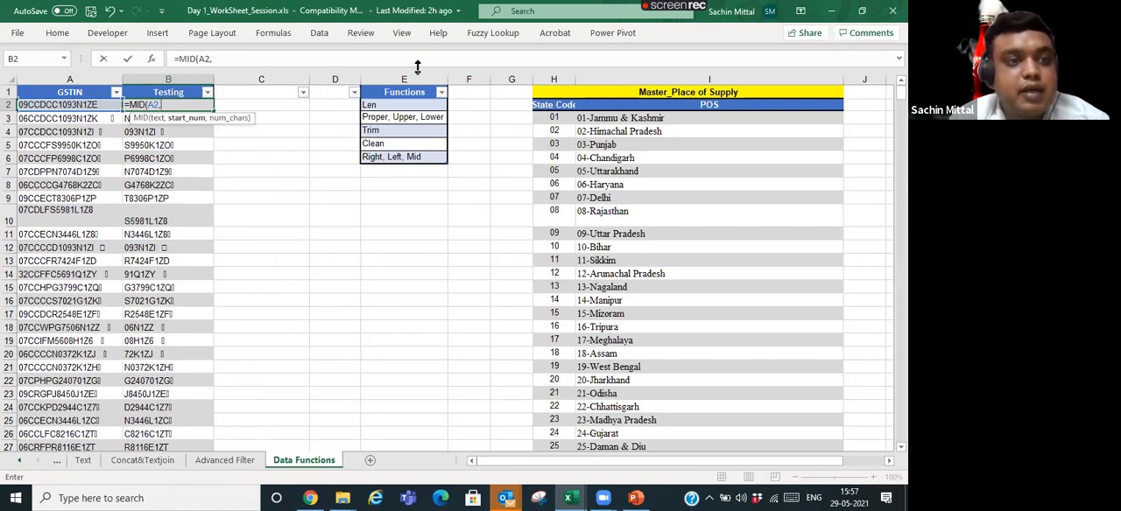
text(3)
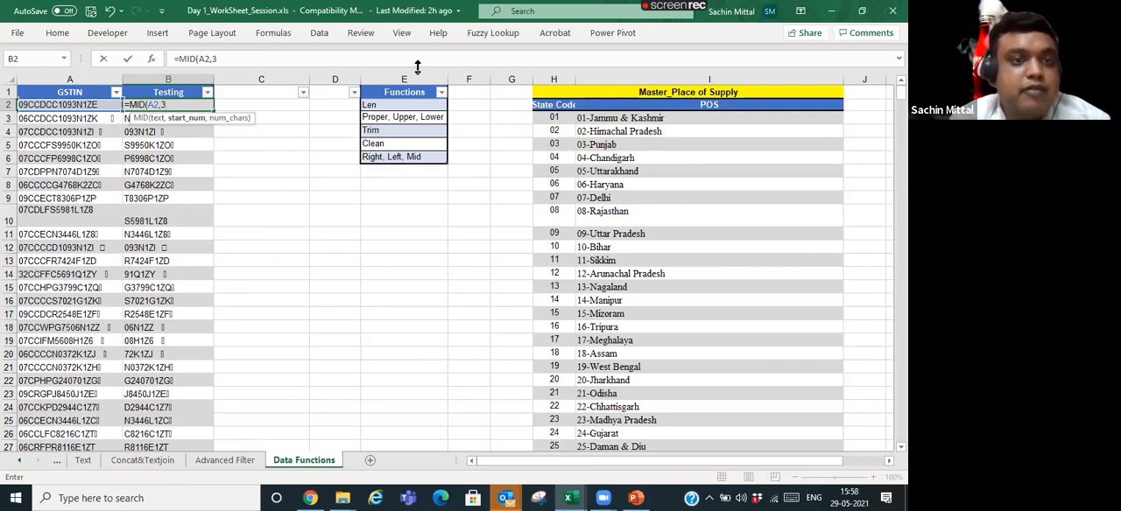
text(,)
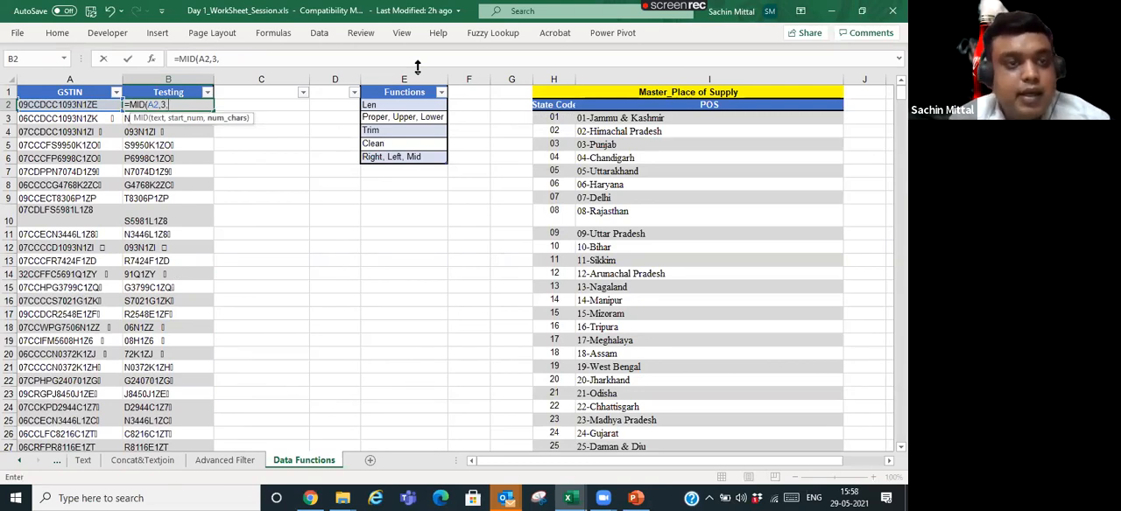
text(10))
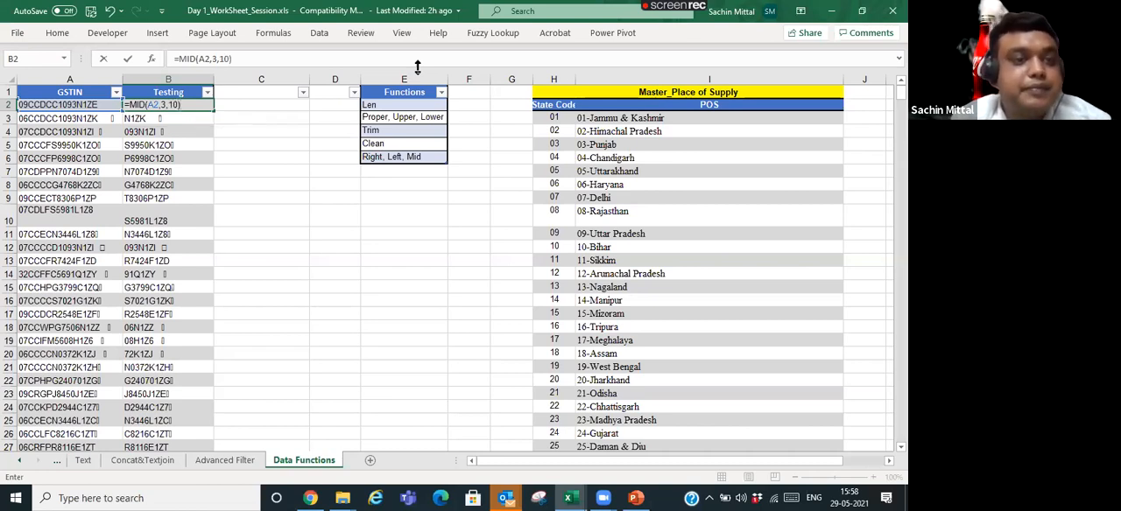
key(Return)
- Fill the MID formula from B2 down to B206, pasting formulas only
key(Up)
key(ctrl+c)
key(ctrl+shift+Down)
key(ctrl+v)
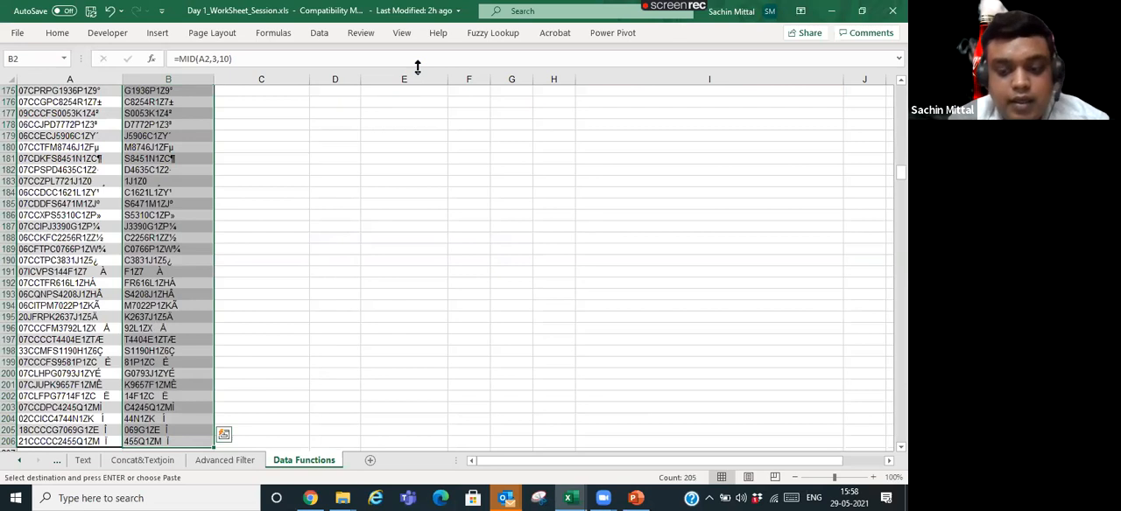
key(ctrl+alt+v)
key(f)
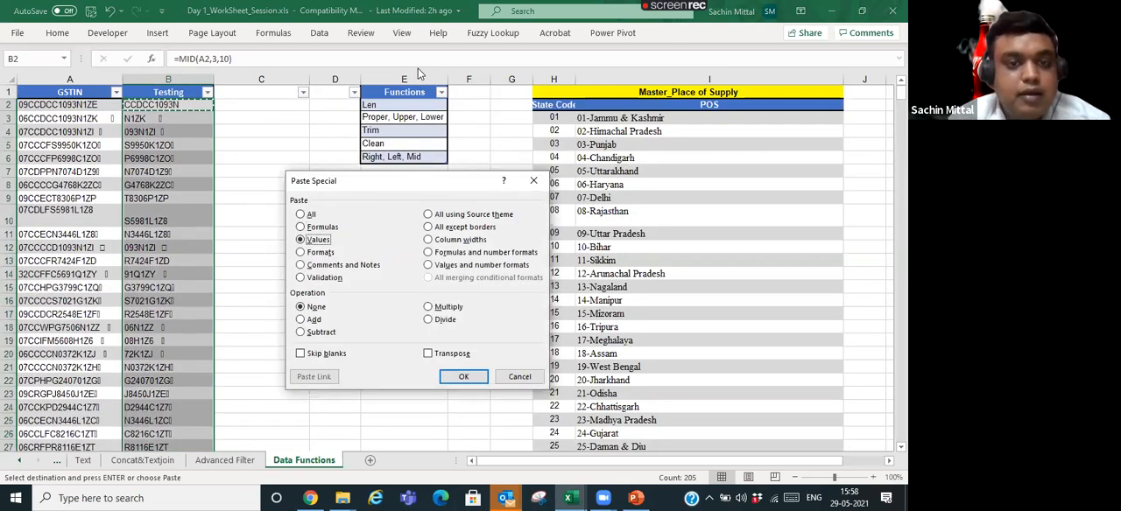
key(Return)
key(Escape)
- Compare the ten-character codes extracted in the Testing column with the GSTINs in column A
key(Down)
key(Down)
key(Down)
key(Down)
key(Down)
key(Down)
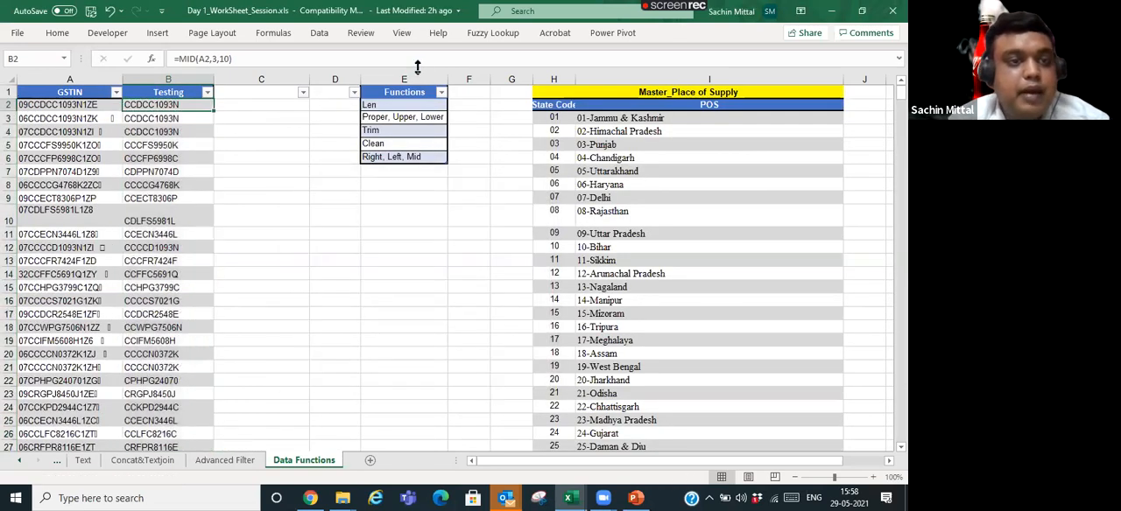
key(Down)
key(Down)
key(Down)
key(Down)
key(Down)
key(Down)
key(Down)
key(Down)
key(Down)
key(Down)
key(Down)
key(Down)
key(Down)
key(Down)
key(ctrl+Up)
key(Down)
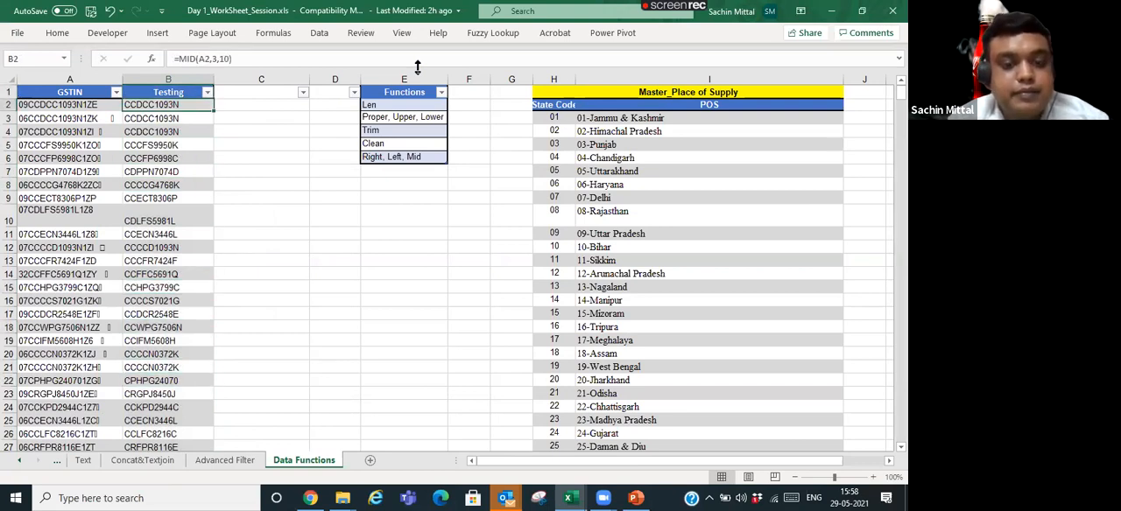
key(Down)
key(Down)
key(Down)
key(Down)
key(Down)
key(Down)
key(Down)
key(Down)
key(Down)
key(Down)
key(Down)
key(Down)
key(Down)
key(Down)
key(Down)
key(Down)
key(Down)
key(Down)
key(Down)
key(Down)
key(Up)
key(Up)
key(Up)
key(Up)
key(Up)
key(Up)
key(Up)
key(Up)
key(Up)
key(Up)
key(Up)
key(Up)
key(Up)
key(Up)
key(Up)
key(Up)
key(Up)
key(Up)
key(Up)
key(Up)
key(Left)
key(Right)
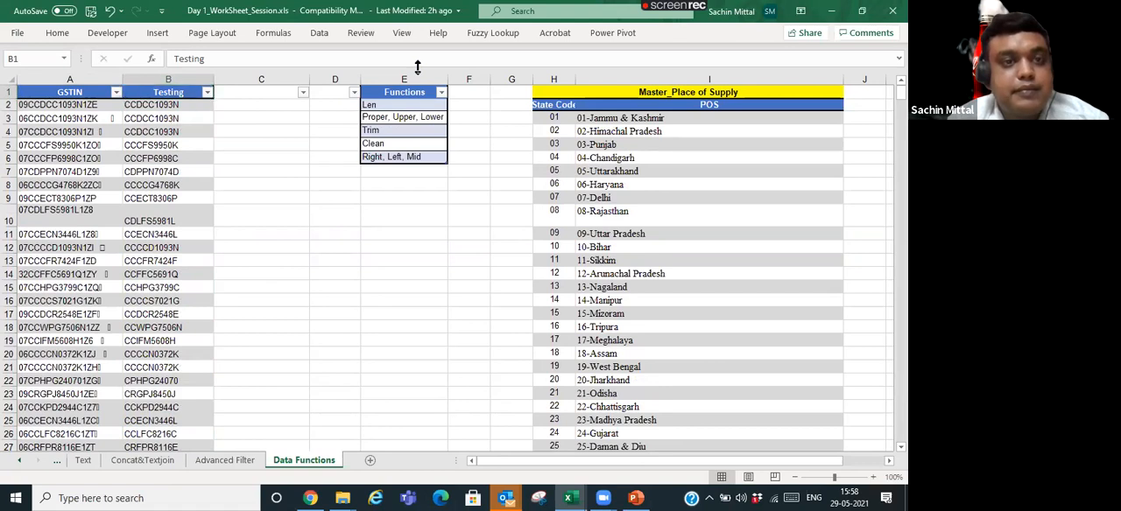
- Switch to the Advanced Filter sheet and look over the order table starting at A6
key(ctrl+Page_Up)
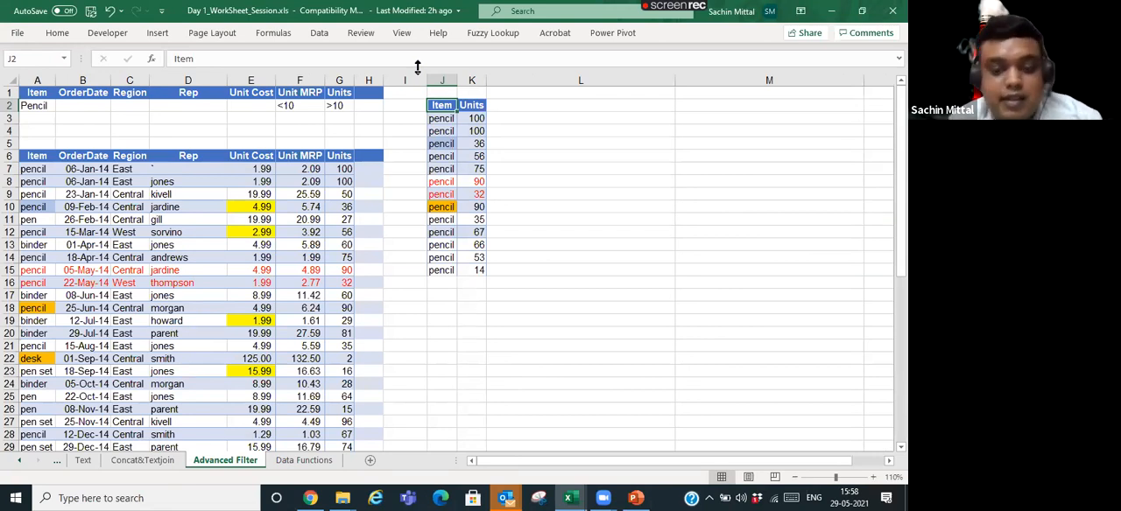
key(ctrl+Page_Down)
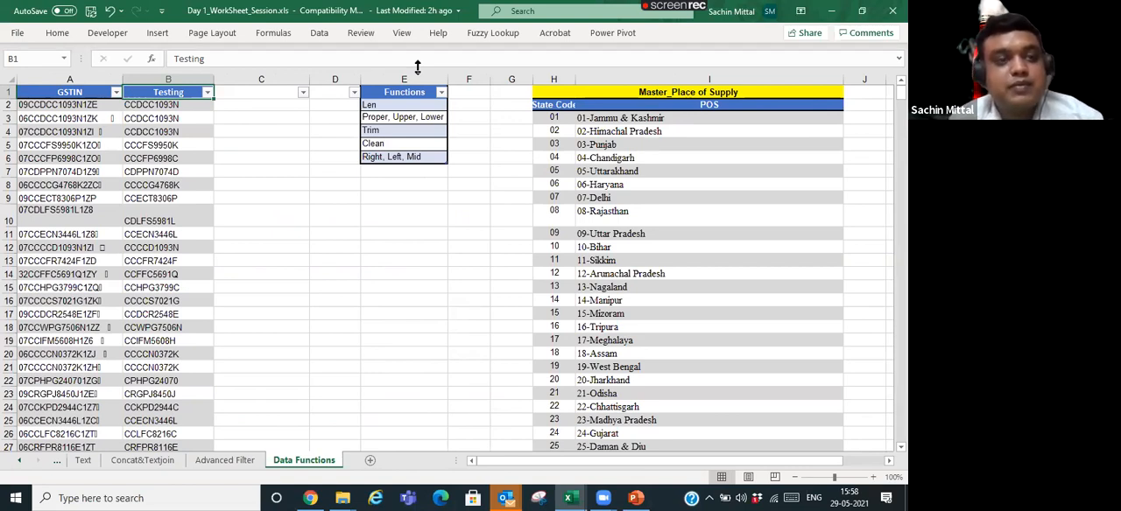
key(ctrl+Page_Up)
key(Left)
key(Down)
key(Down)
key(Down)
key(Left)
key(Down)
key(Left)
key(Left)
key(Left)
key(Left)
key(Left)
key(Left)
key(Left)
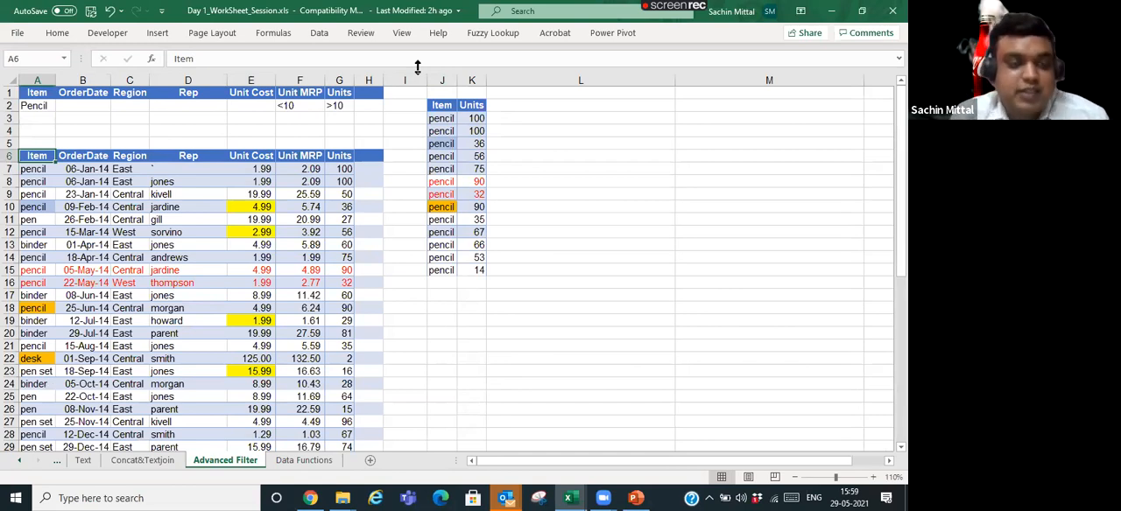
key(Right)
key(Down)
key(Right)
key(Down)
key(Down)
key(Right)
key(Down)
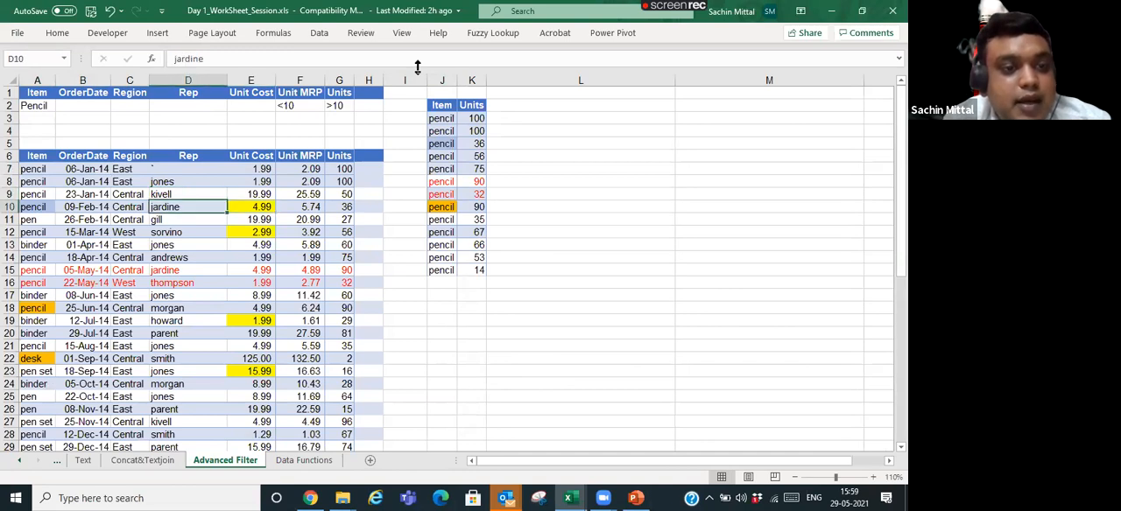
- Replace every Pencil on the Advanced Filter sheet with Motor Cycle and autofit the width of column A
key(ctrl+f)
key(ctrl+h)
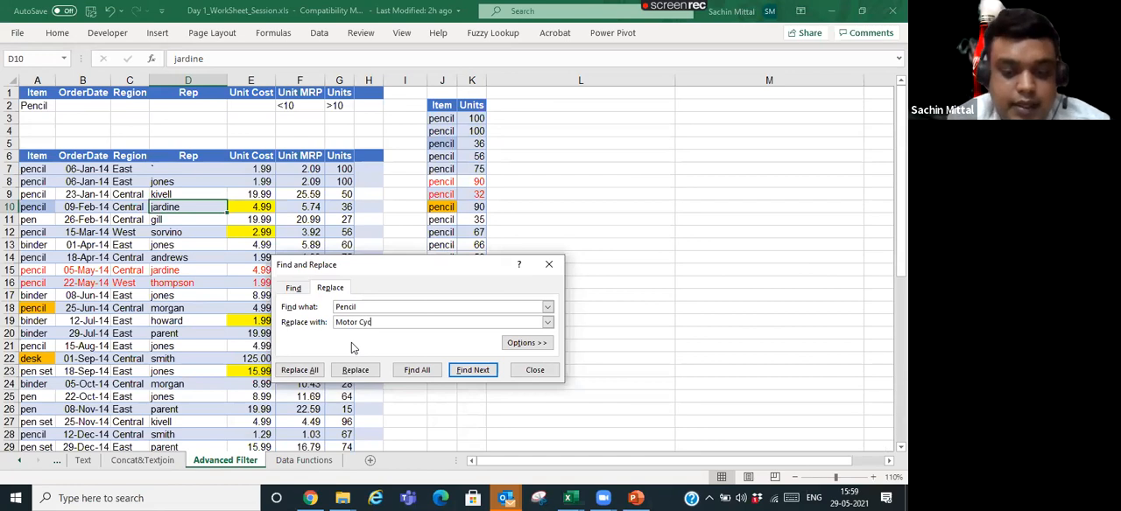
click(299, 370)
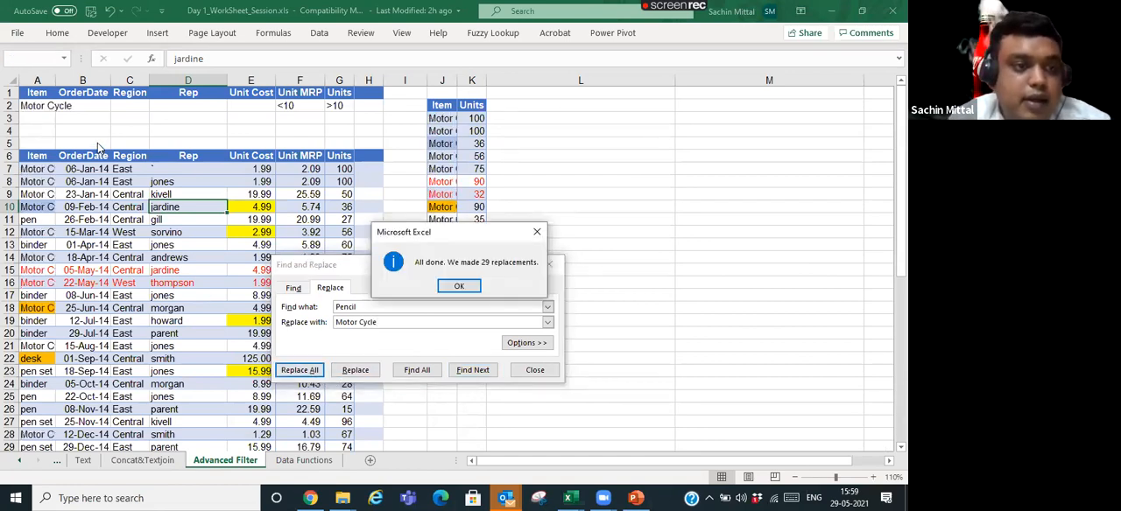
click(459, 286)
key(Escape)
double_click(60, 80)
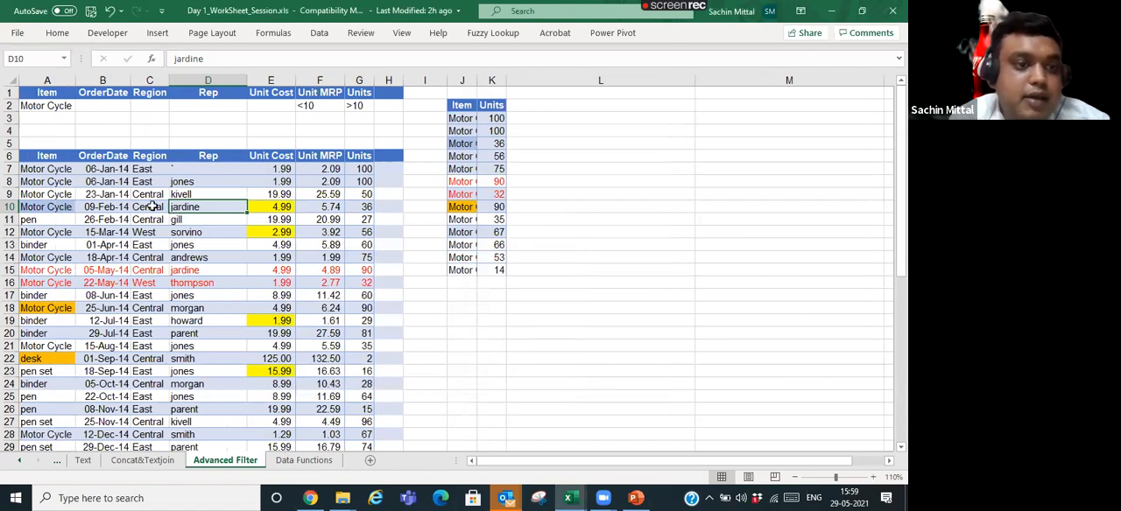
- Fill the 19.99 Unit Cost in cell E9 of the order table with red
click(154, 204)
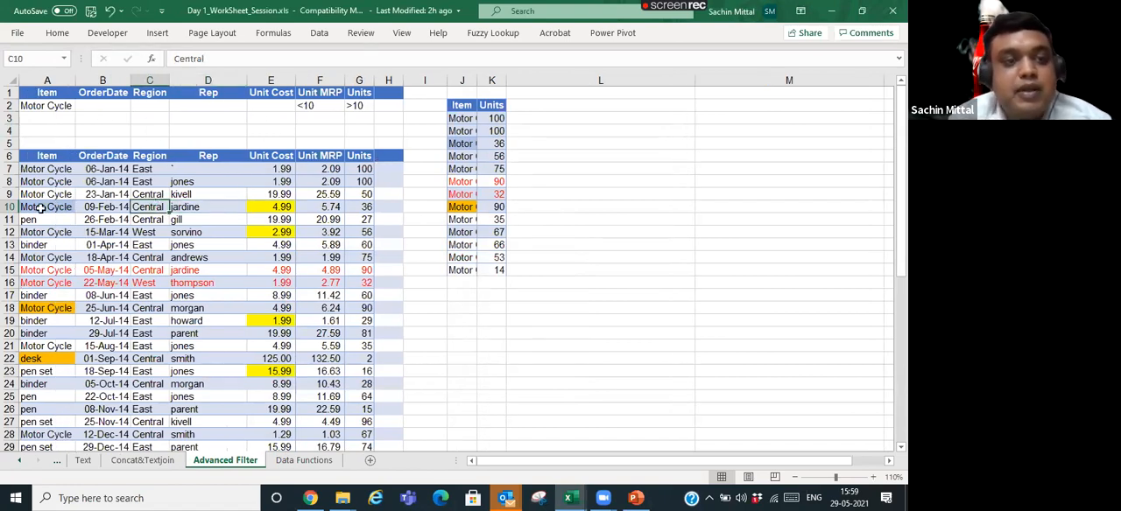
click(35, 179)
click(249, 193)
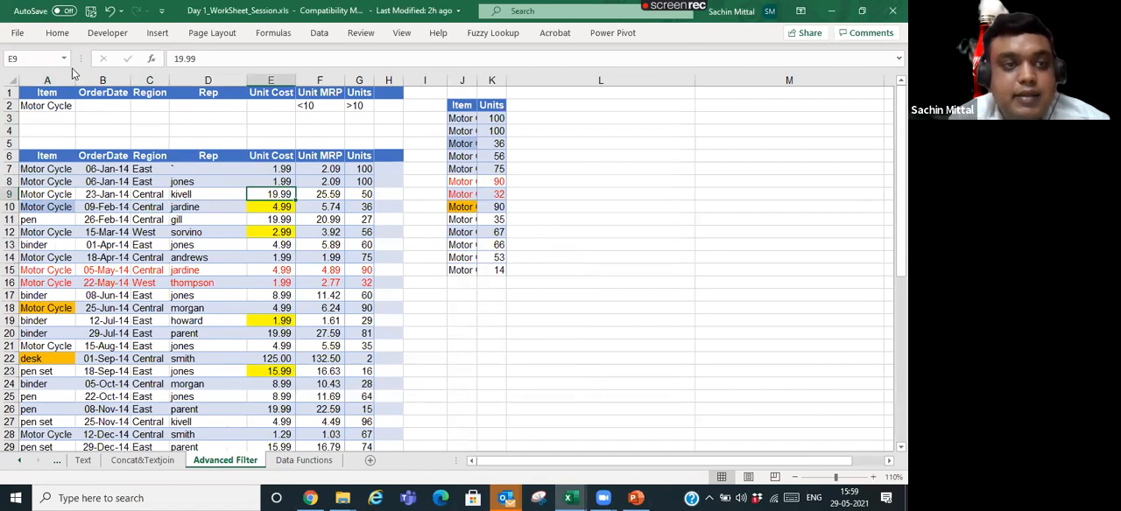
click(60, 33)
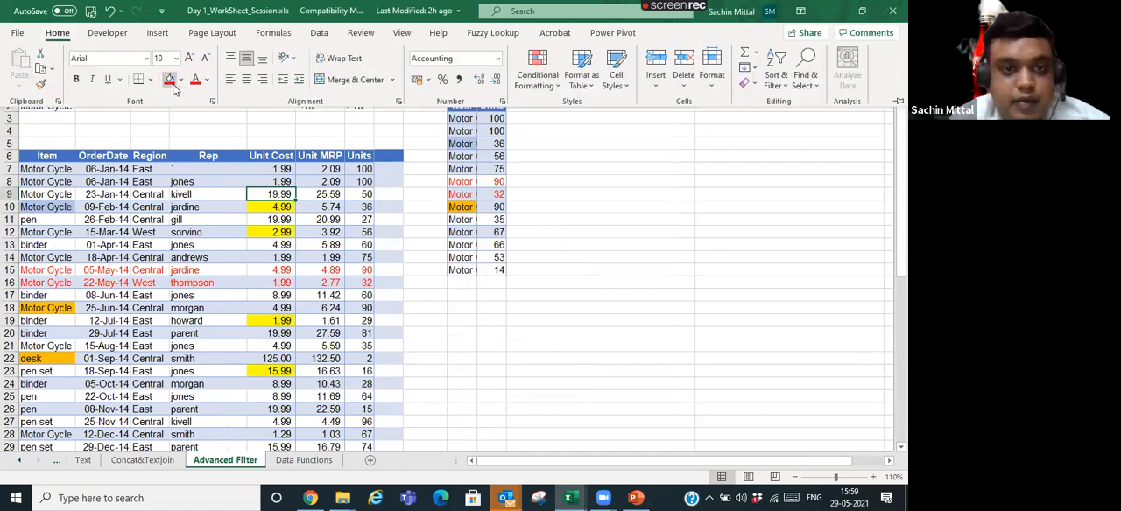
click(170, 80)
- Examine the yellow and red highlighted cells in the Unit Cost column of the order table
click(276, 308)
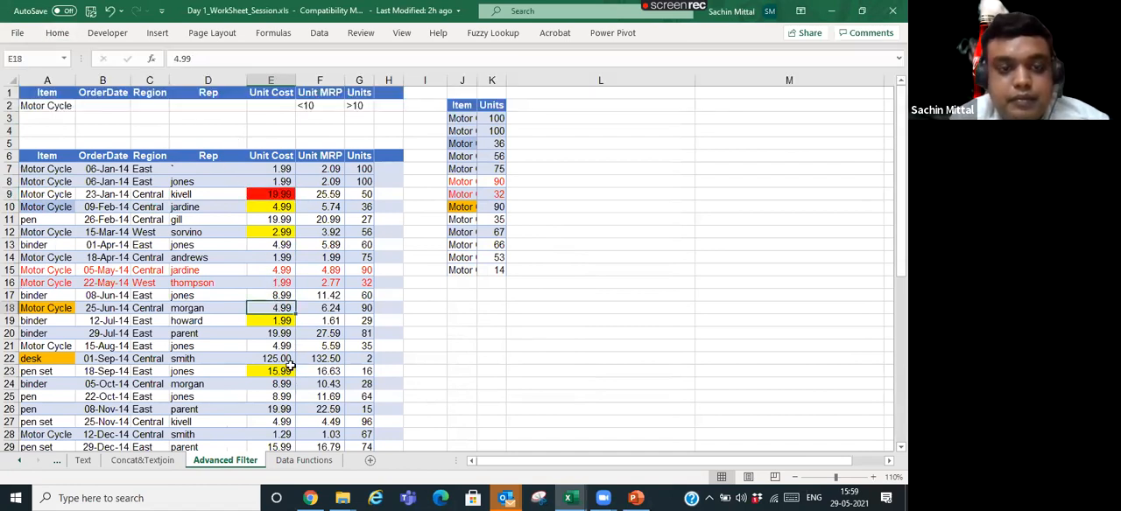
click(285, 347)
click(275, 229)
click(278, 298)
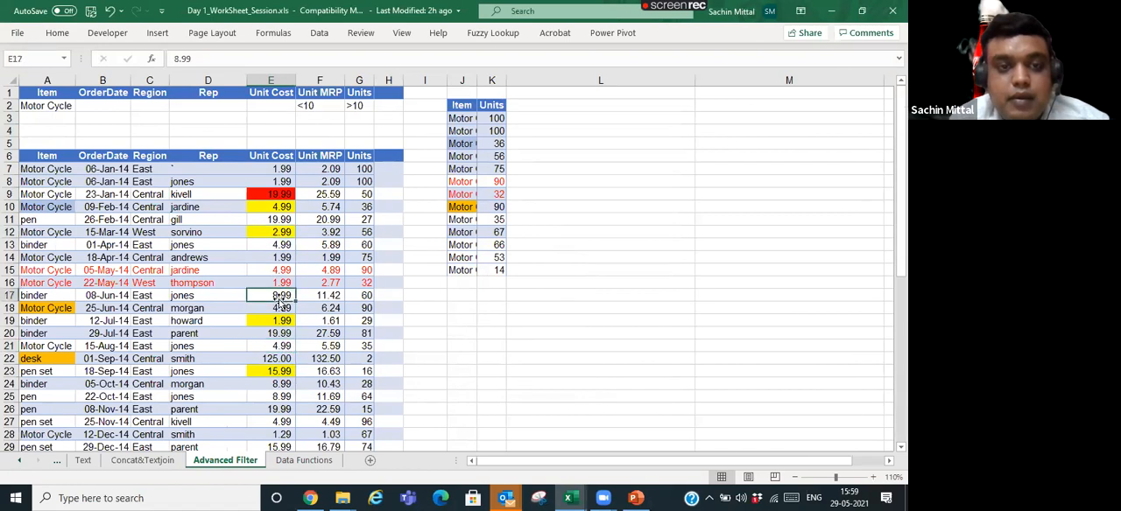
click(273, 202)
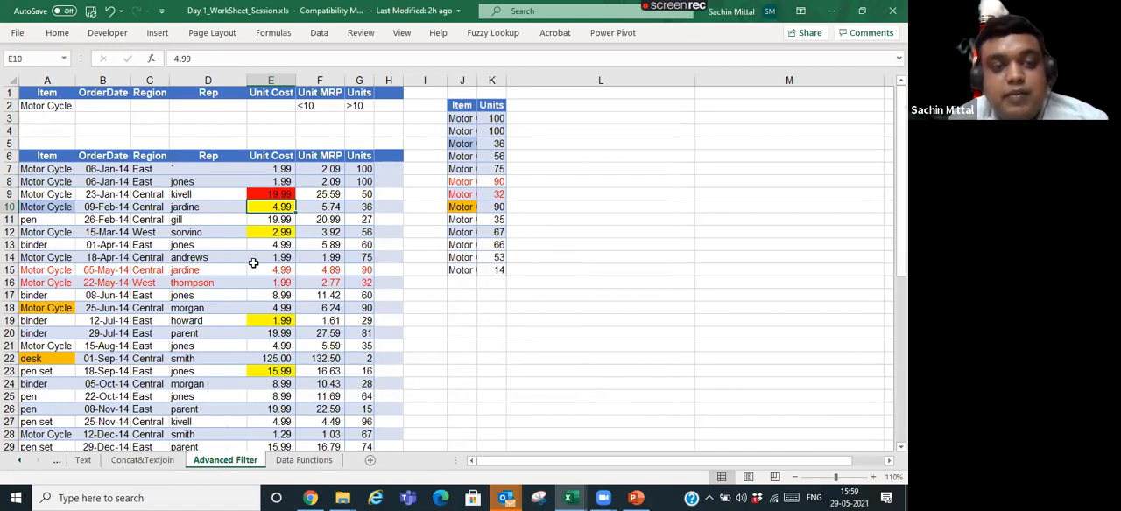
click(121, 230)
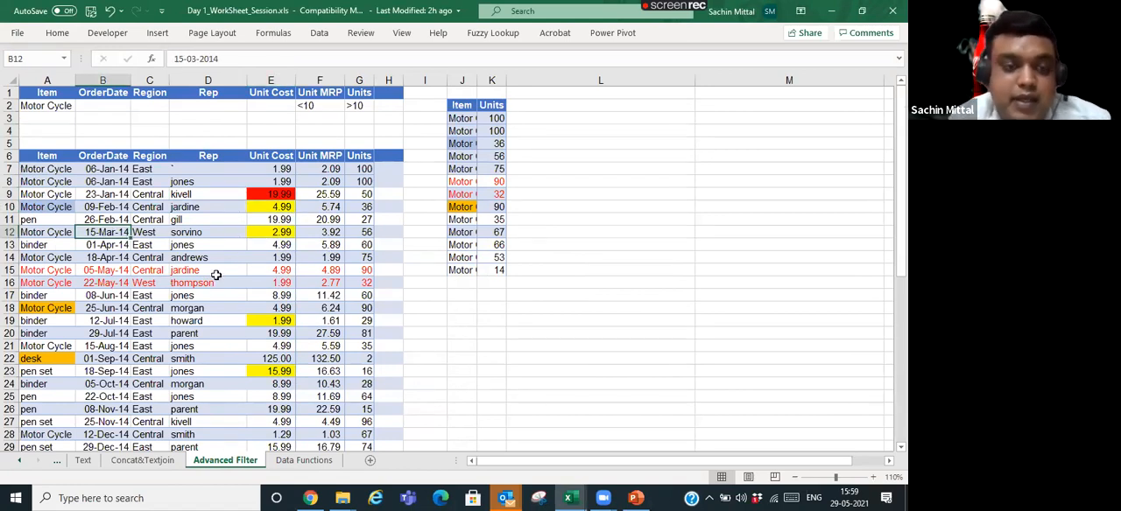
click(279, 194)
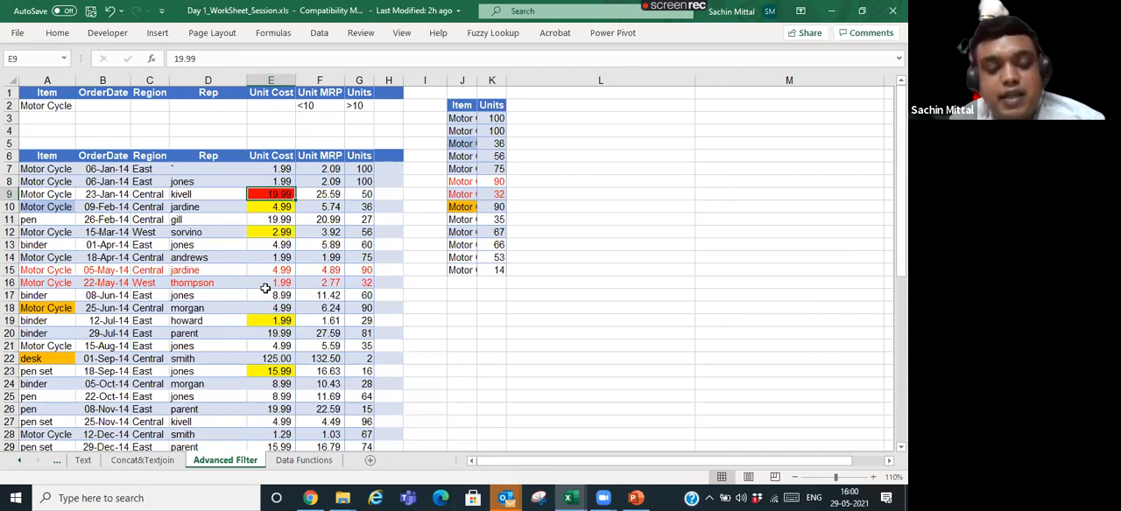
- Open Replace, clear both the search text and the replacement text, and move the dialog clear of the order table
key(ctrl+f)
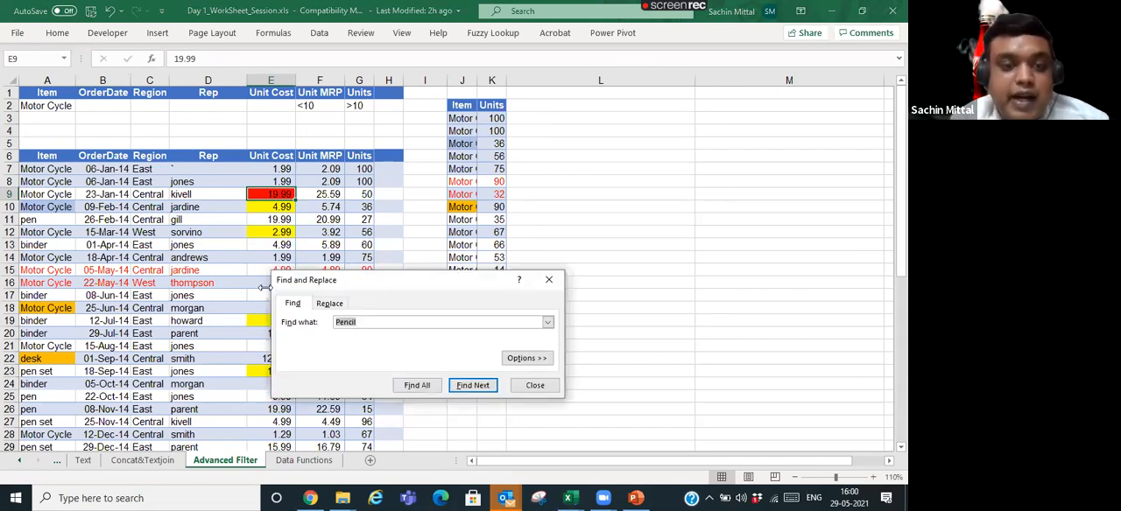
click(330, 303)
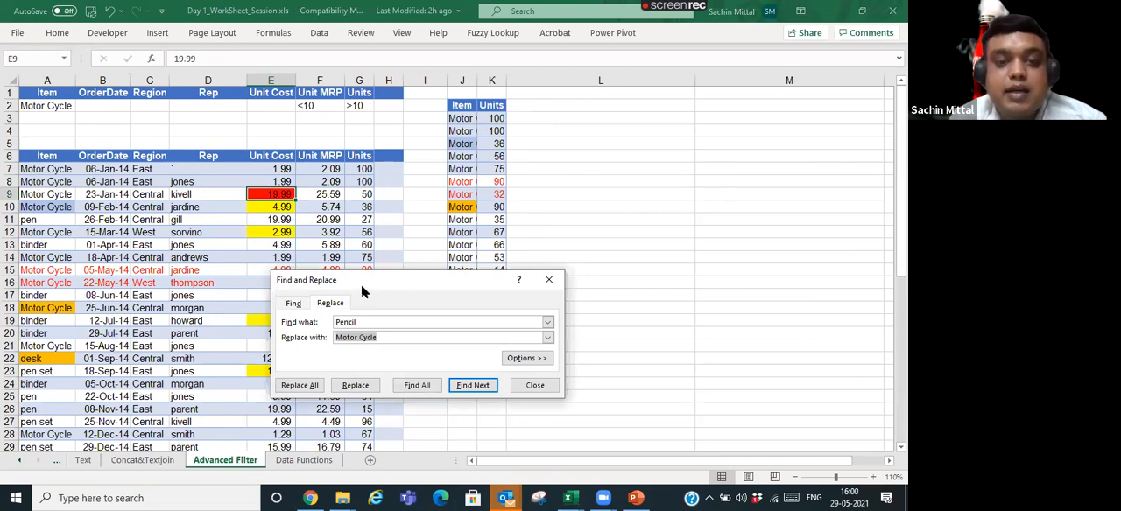
drag(364, 280, 359, 177)
double_click(348, 219)
key(BackSpace)
click(394, 234)
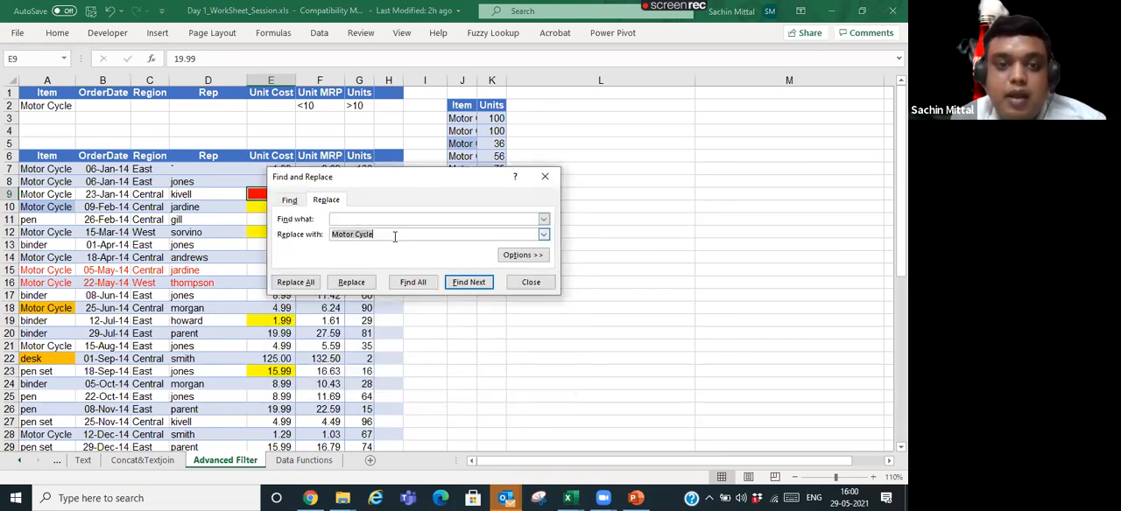
key(BackSpace)
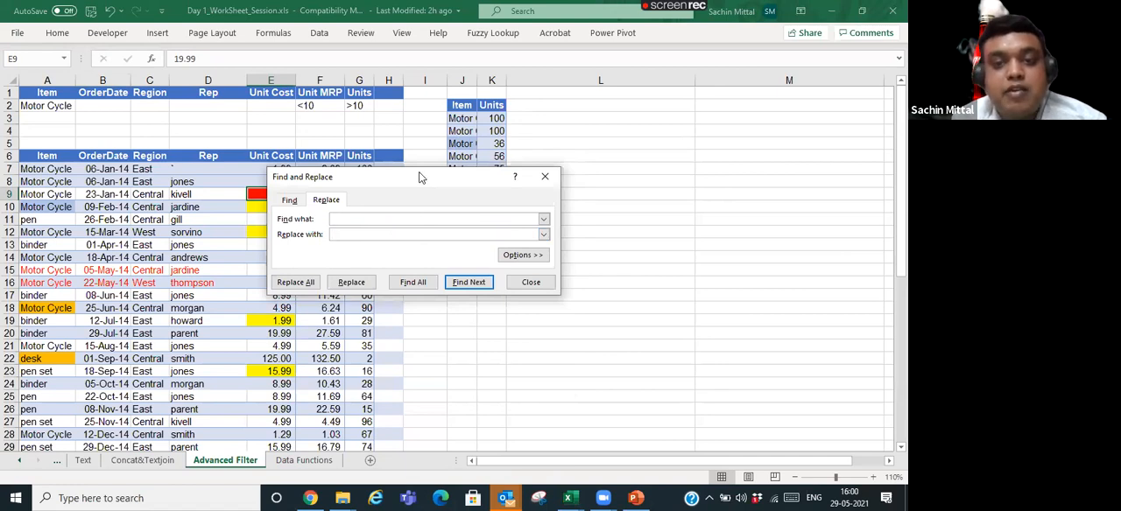
drag(421, 178, 671, 102)
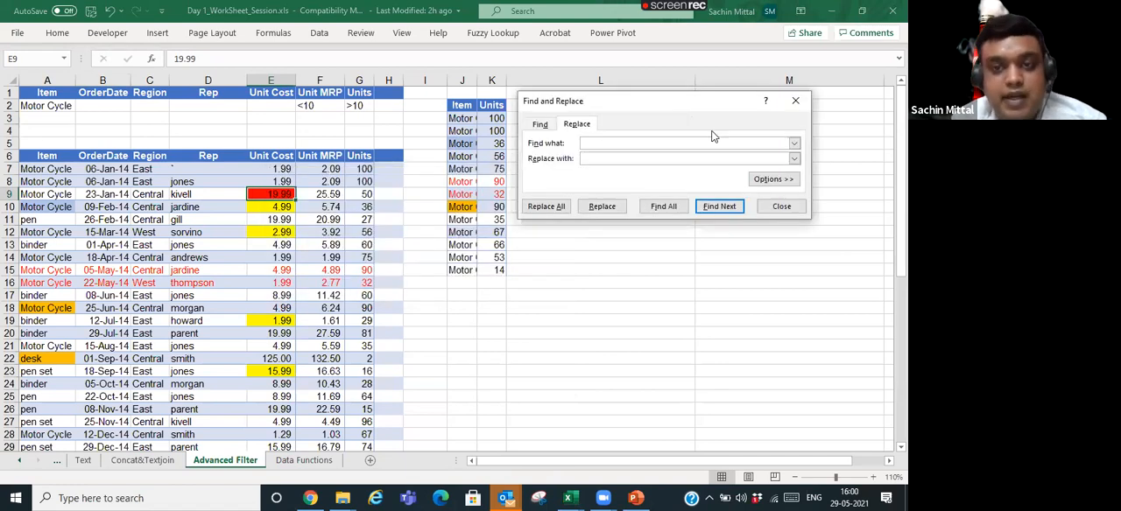
- Take the find format from yellow cell E10 and the replacement format from red cell E9
click(764, 180)
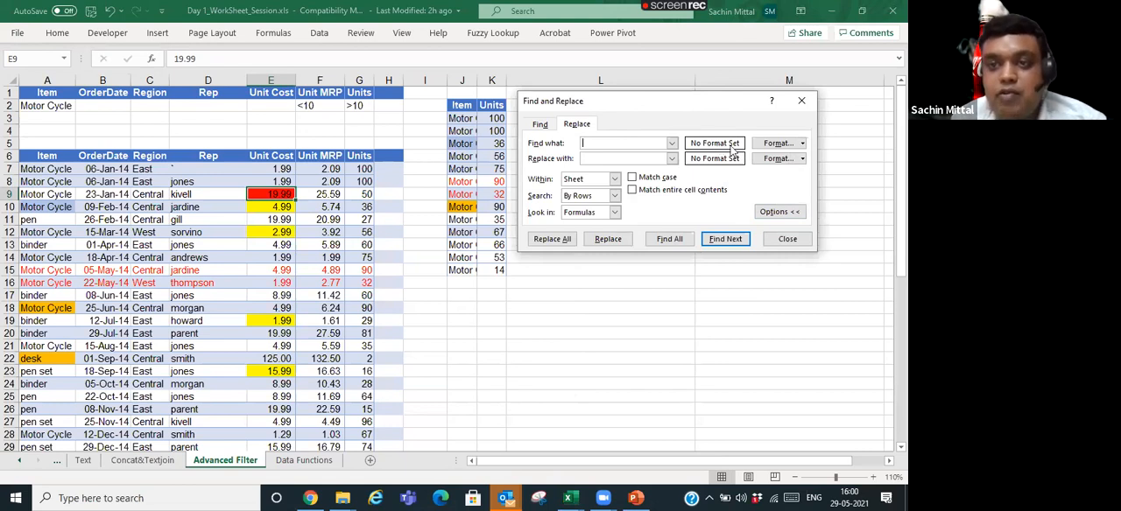
click(802, 143)
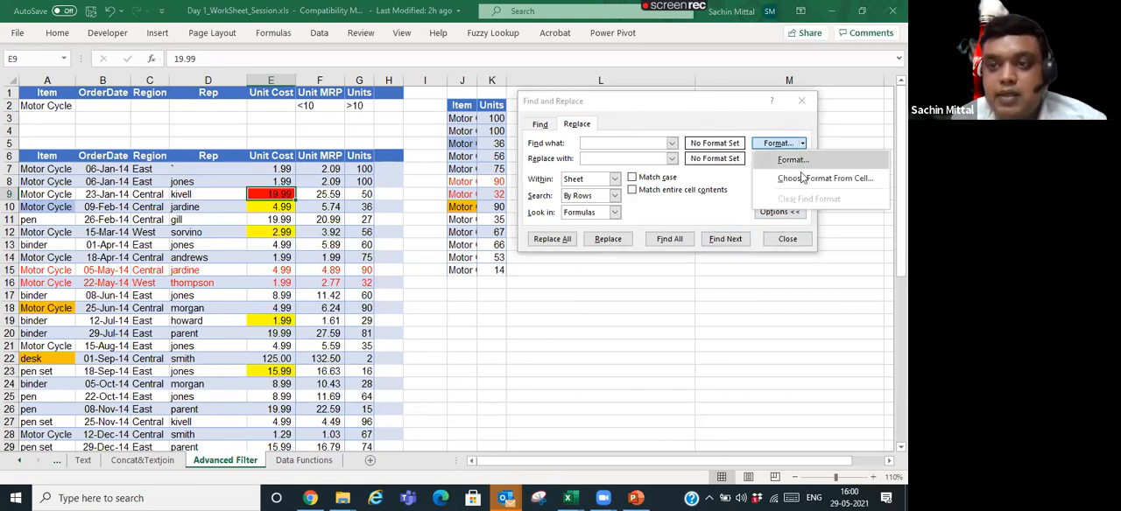
click(804, 177)
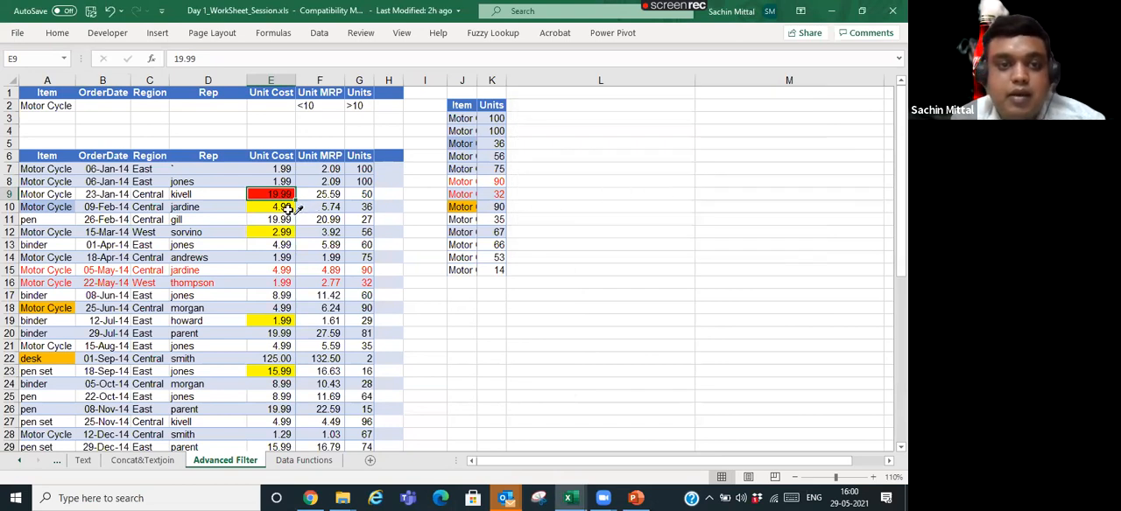
click(288, 208)
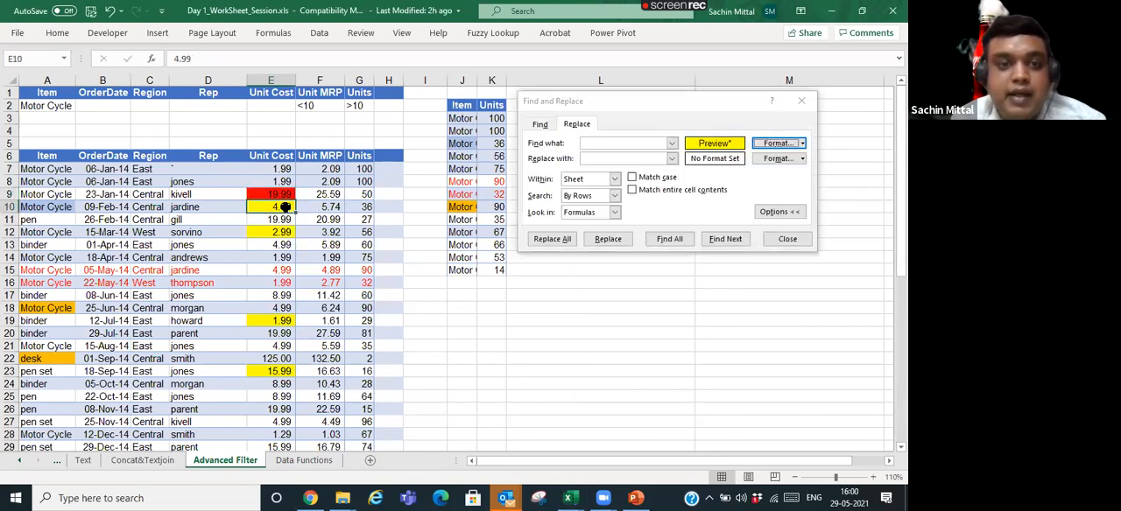
click(802, 158)
click(806, 191)
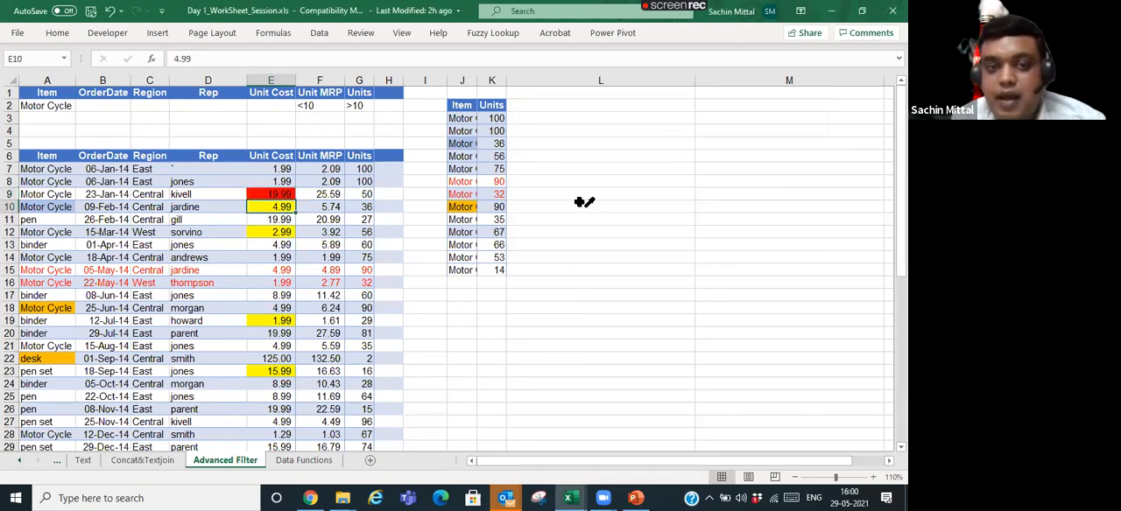
click(279, 194)
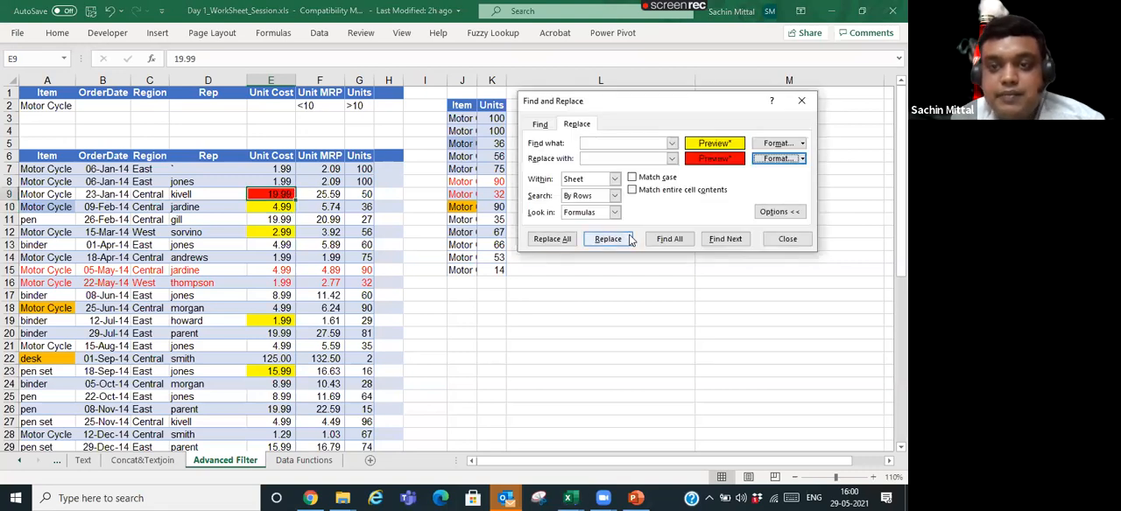
- Try to replace all cells matching E10's yellow format with E9's red format on the Advanced Filter sheet
click(536, 240)
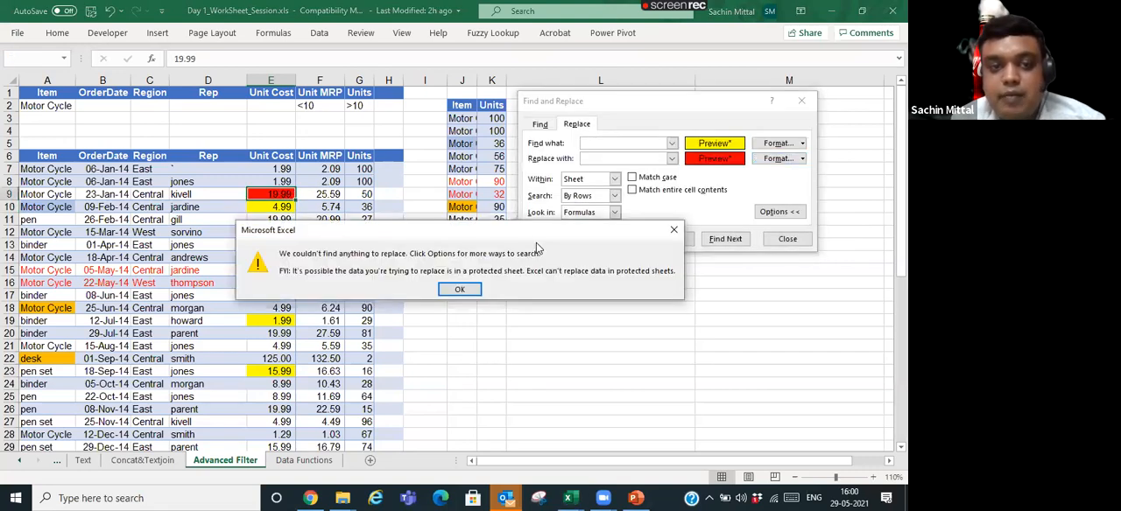
click(460, 287)
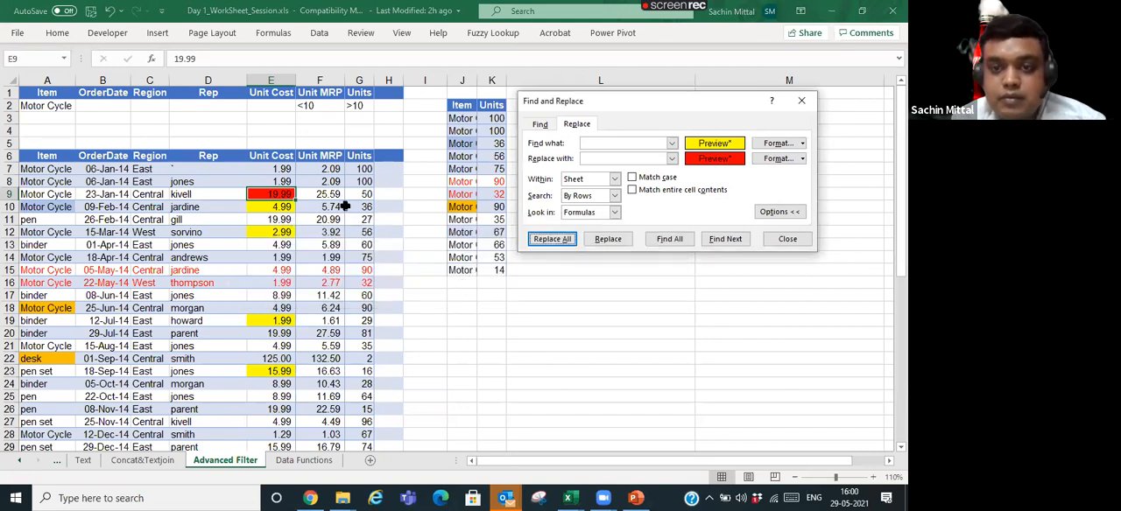
click(551, 240)
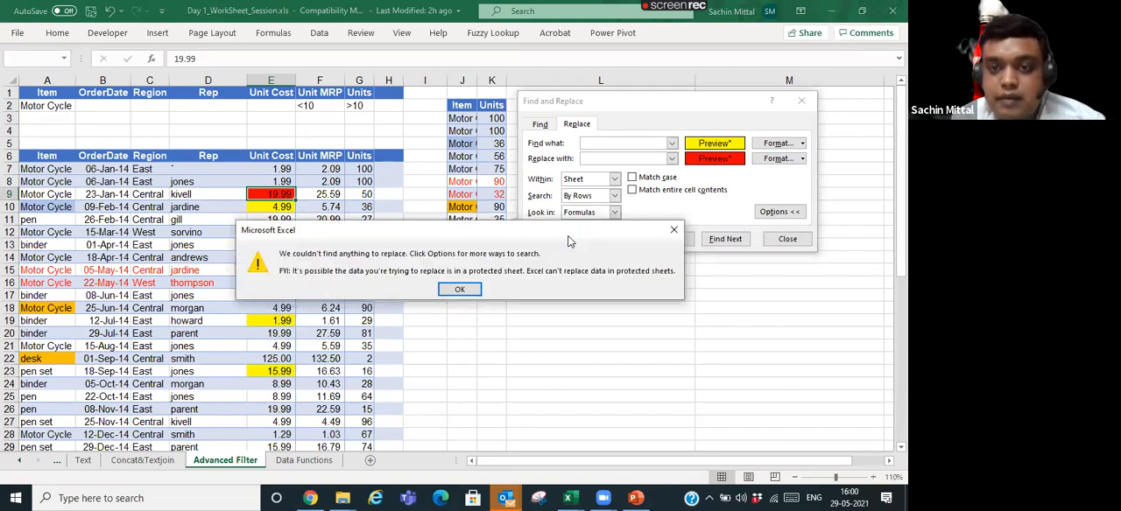
click(460, 290)
key(Escape)
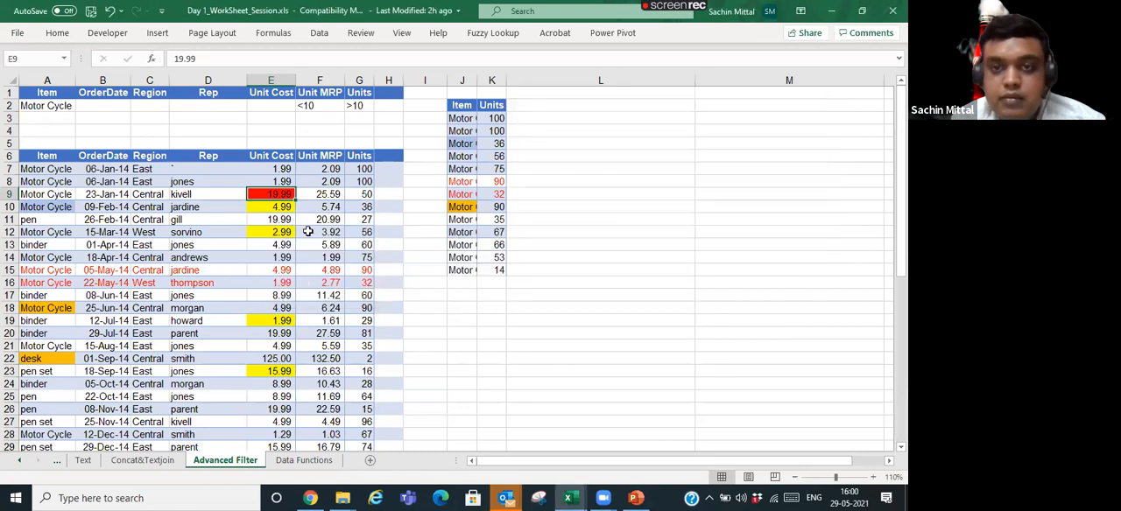
key(ctrl+f)
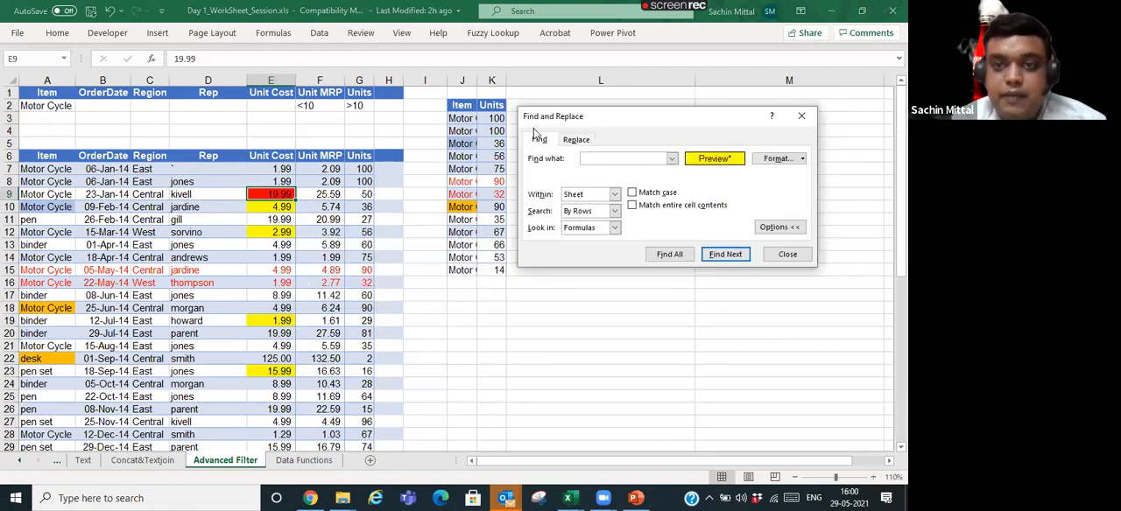
click(583, 142)
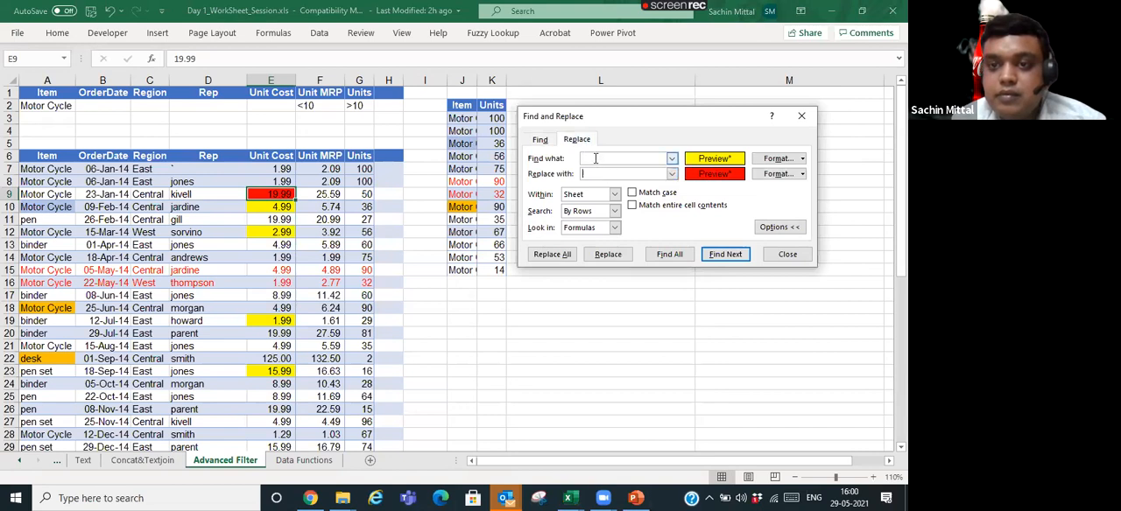
key(Escape)
- Create a new blank workbook and fill cells B2:B12 with yellow
key(ctrl+n)
drag(80, 94, 91, 239)
click(57, 33)
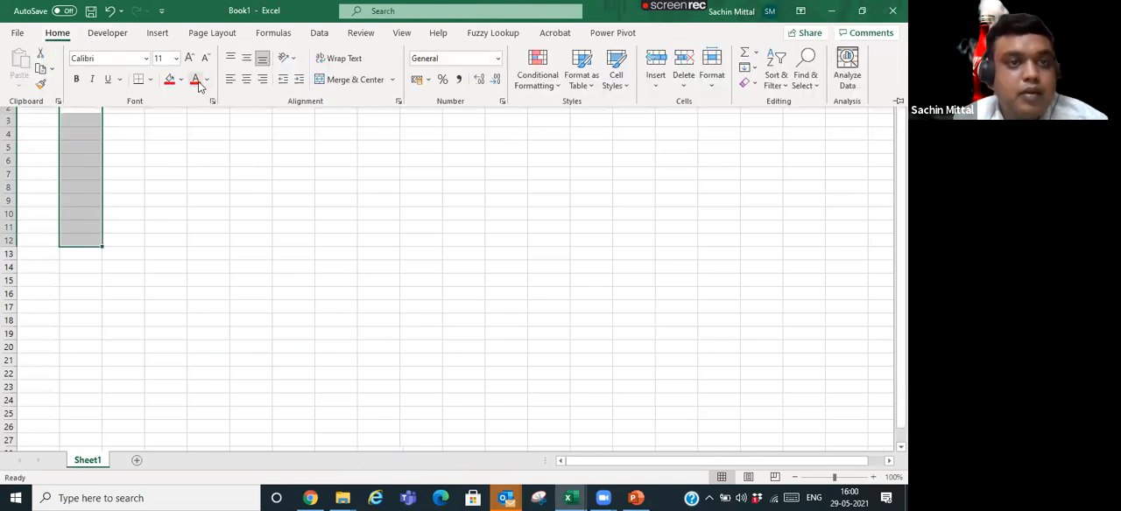
click(181, 79)
click(202, 201)
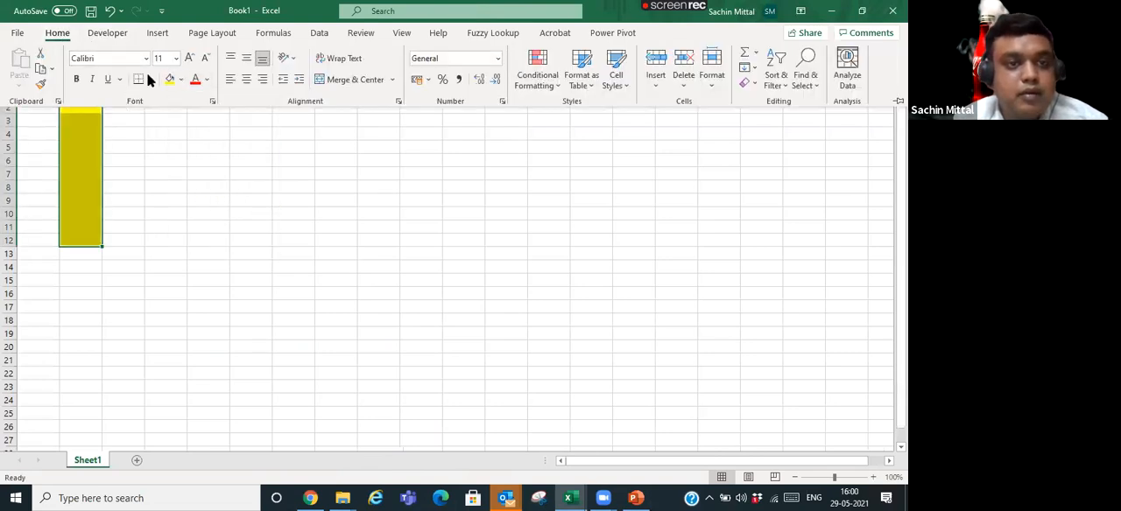
- Fill cell D2 of the new workbook with red
click(179, 106)
click(179, 106)
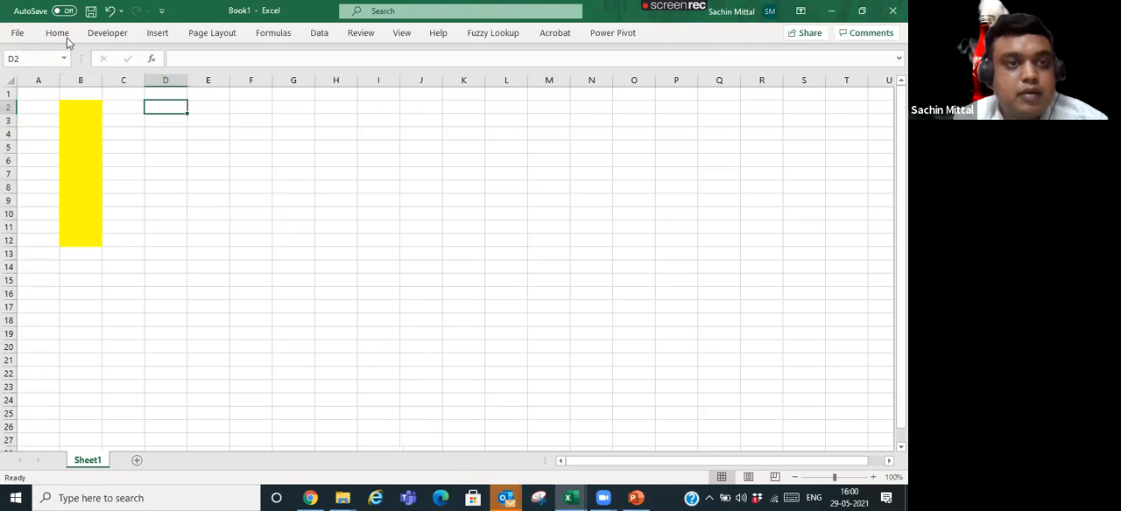
click(56, 32)
click(182, 80)
click(179, 203)
click(213, 122)
click(177, 156)
- Open Replace and take the find format from yellow cell B2 and the replacement format from red cell D2
key(ctrl+f)
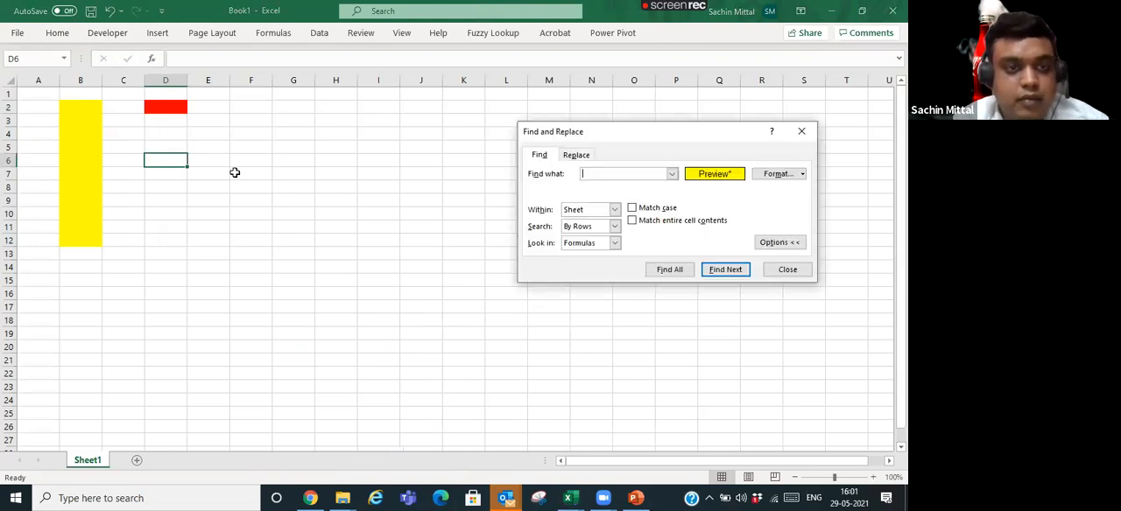
click(577, 154)
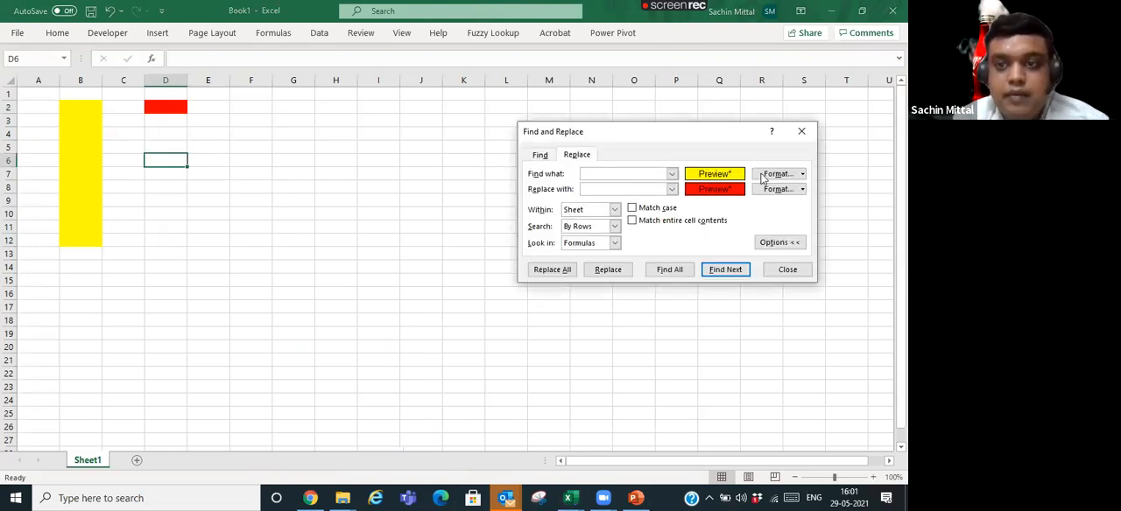
click(802, 174)
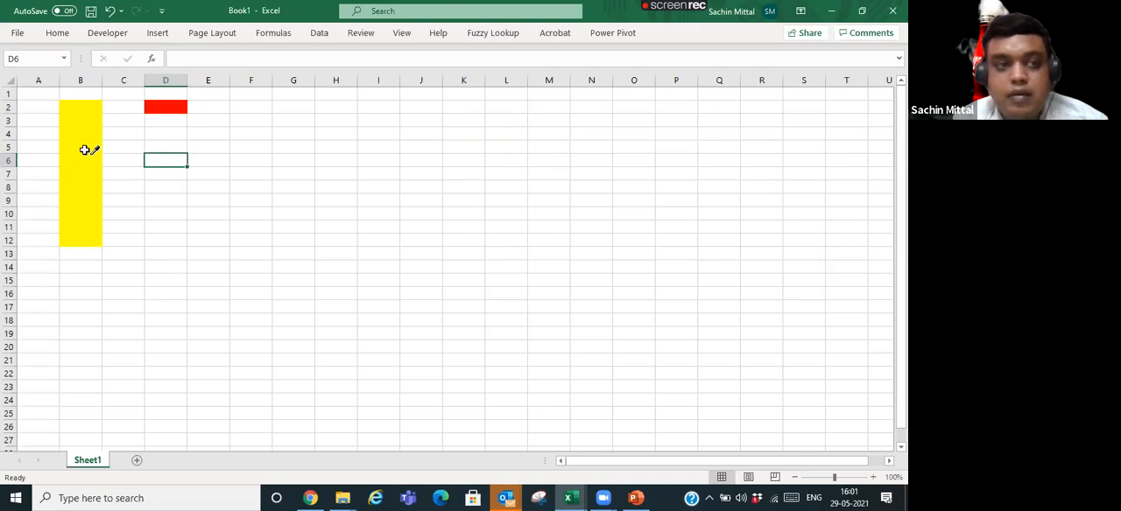
click(91, 105)
click(802, 190)
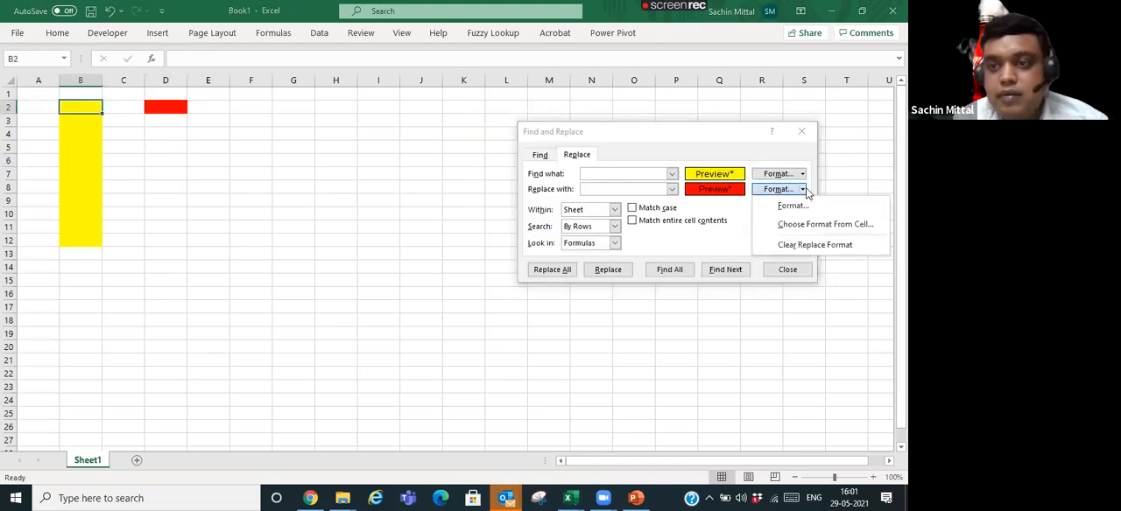
click(771, 224)
click(183, 114)
- Replace the yellow format with the red one throughout the sheet, and check B2:B12 against D2
click(545, 270)
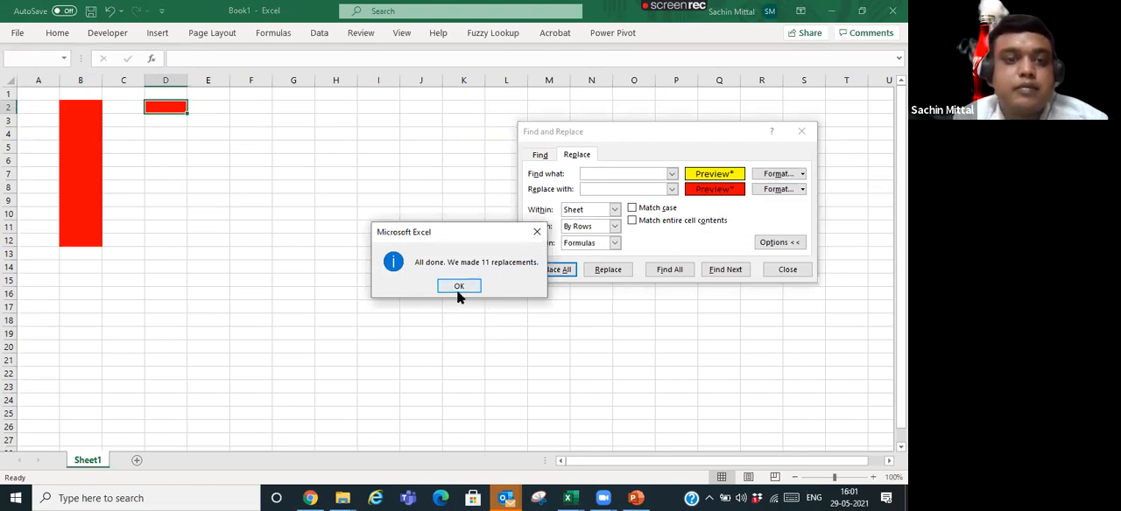
click(457, 289)
key(Escape)
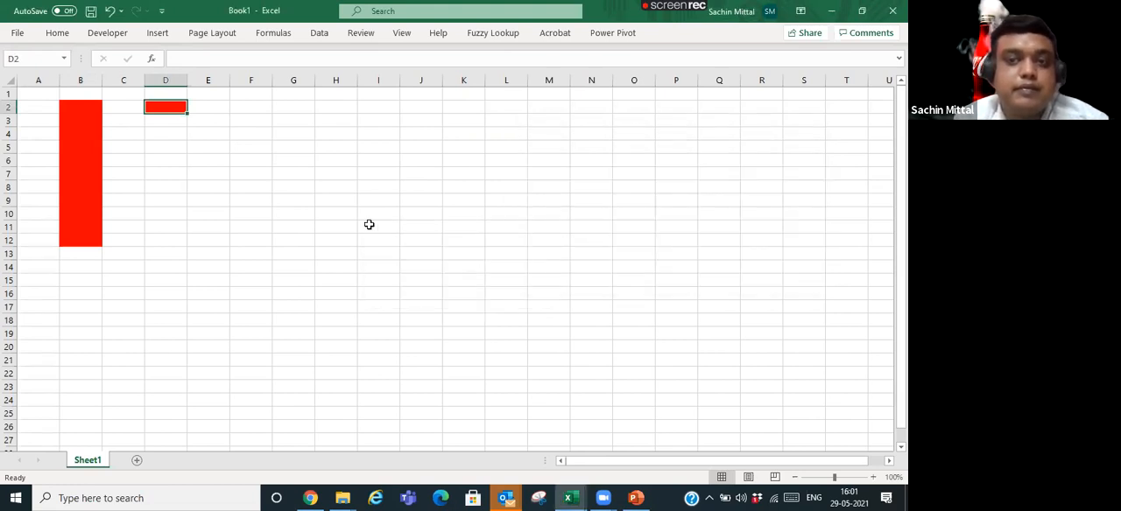
click(80, 138)
drag(70, 103, 93, 246)
click(164, 109)
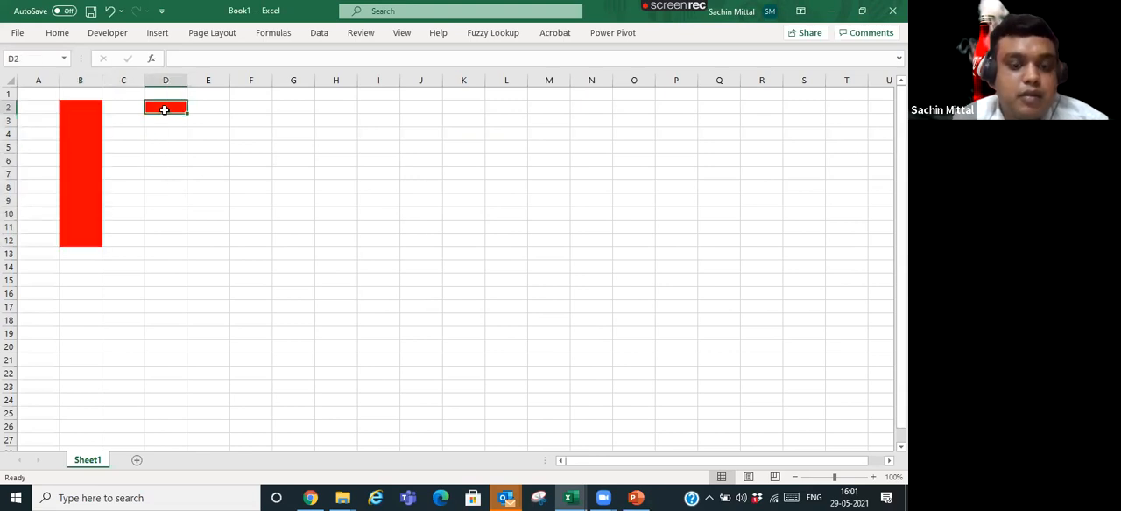
- Change the fill colour of cell D2 to orange
key(alt+h)
key(f)
key(p)
click(114, 129)
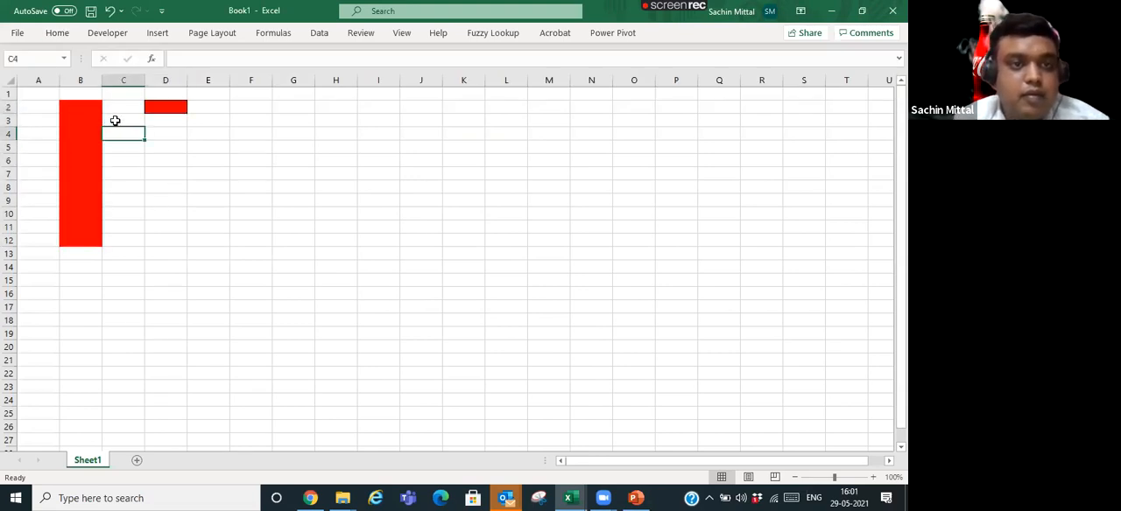
click(94, 117)
click(165, 105)
click(57, 32)
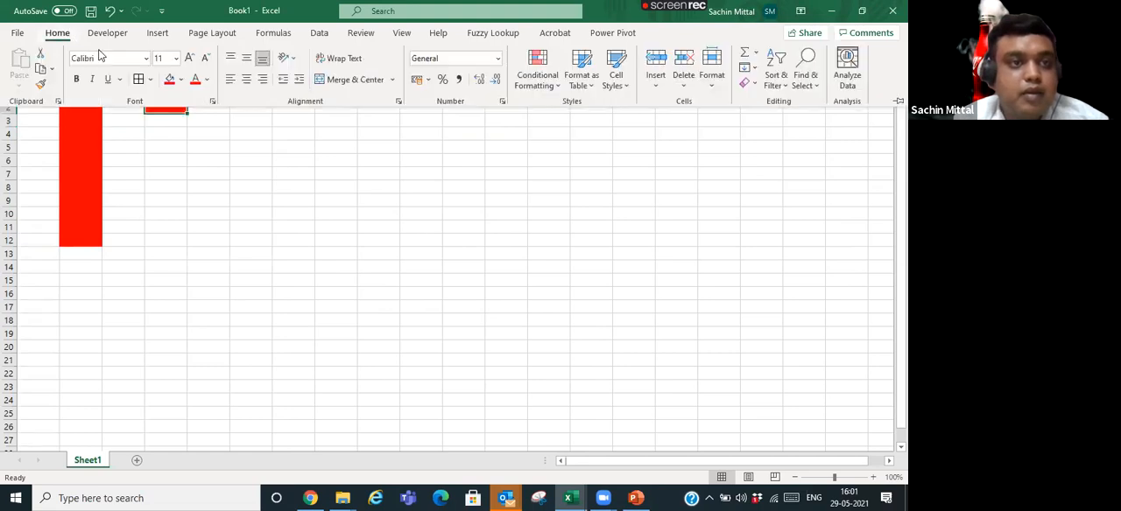
click(180, 80)
click(194, 206)
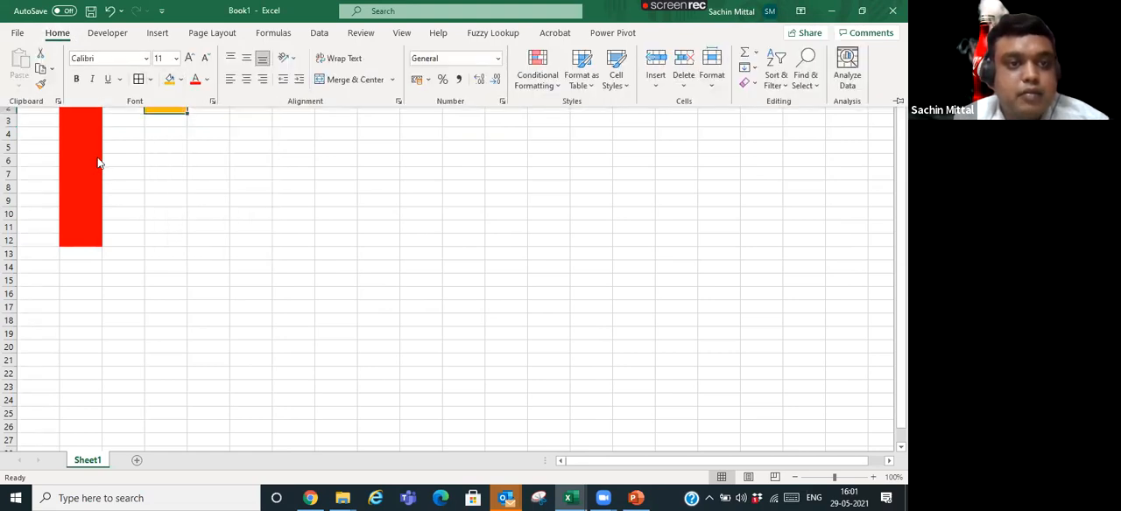
- Open Replace and take the find format from red cell B2 and the replacement format from orange cell D2
click(105, 131)
key(ctrl+f)
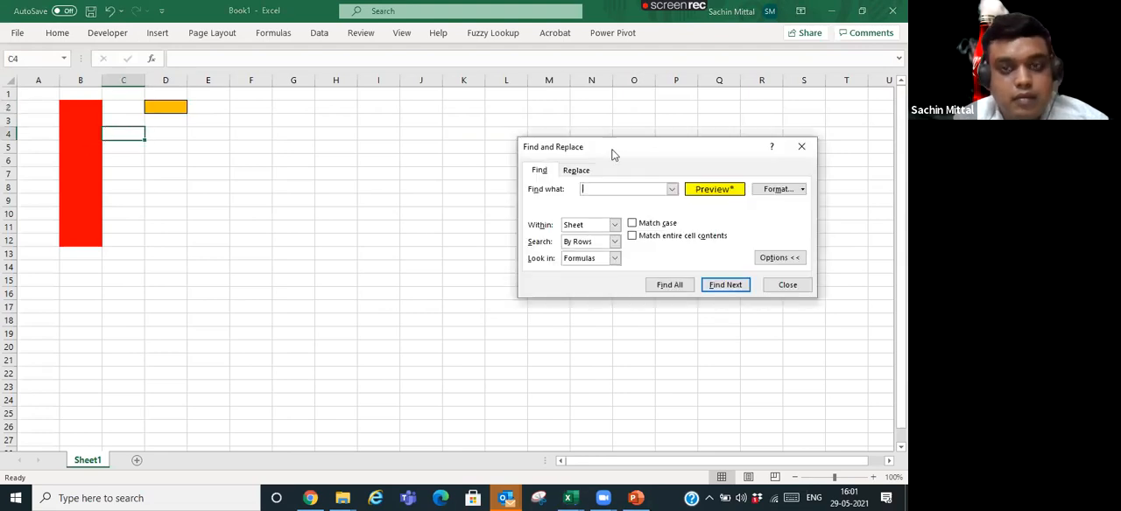
click(584, 174)
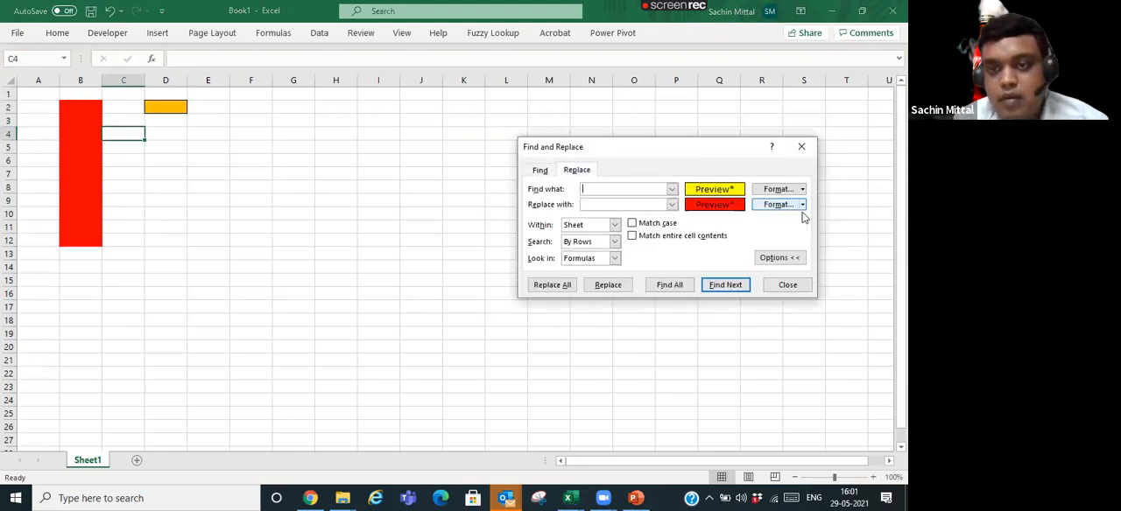
click(801, 189)
click(797, 222)
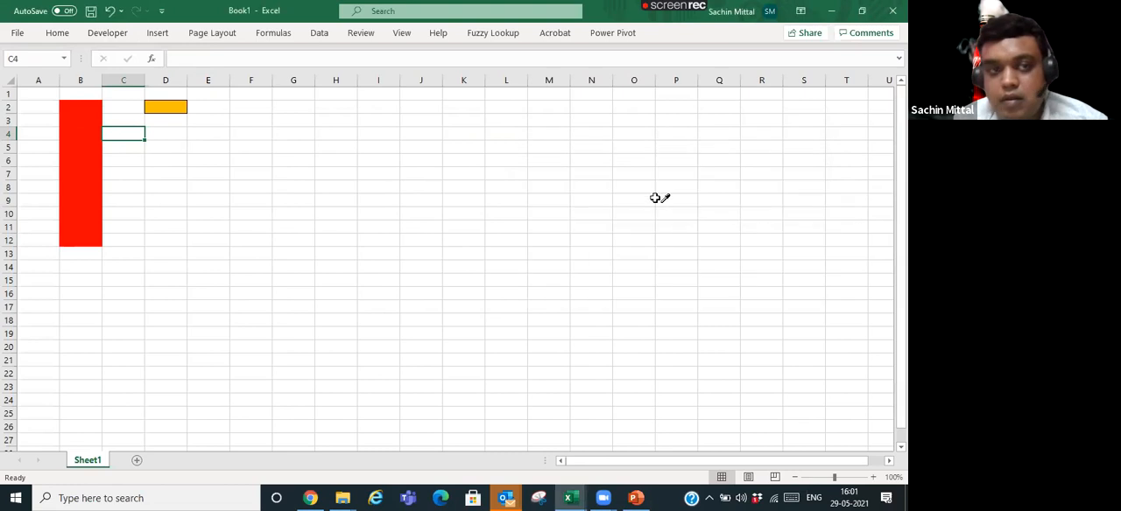
click(95, 107)
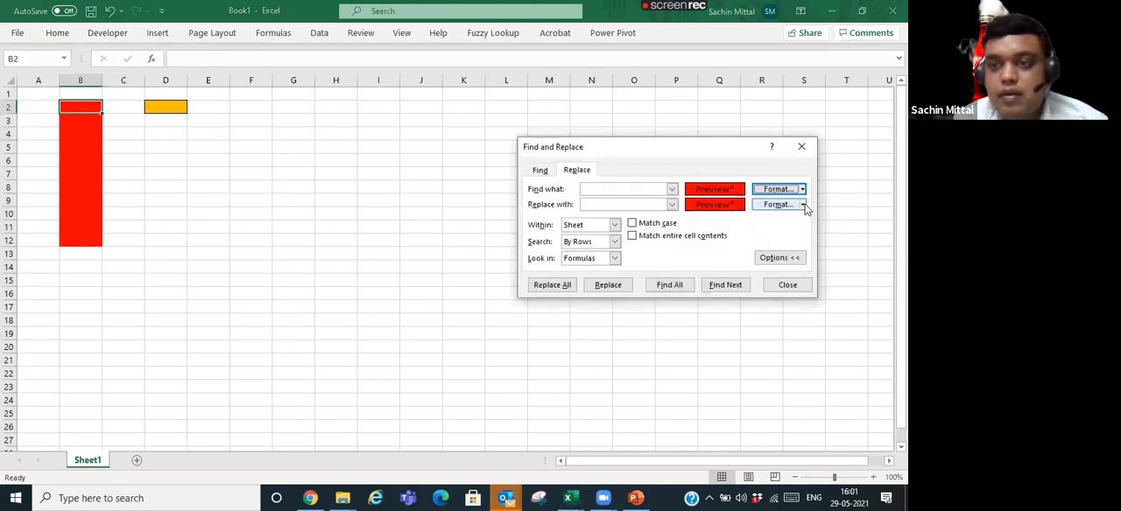
click(802, 204)
click(788, 237)
click(170, 107)
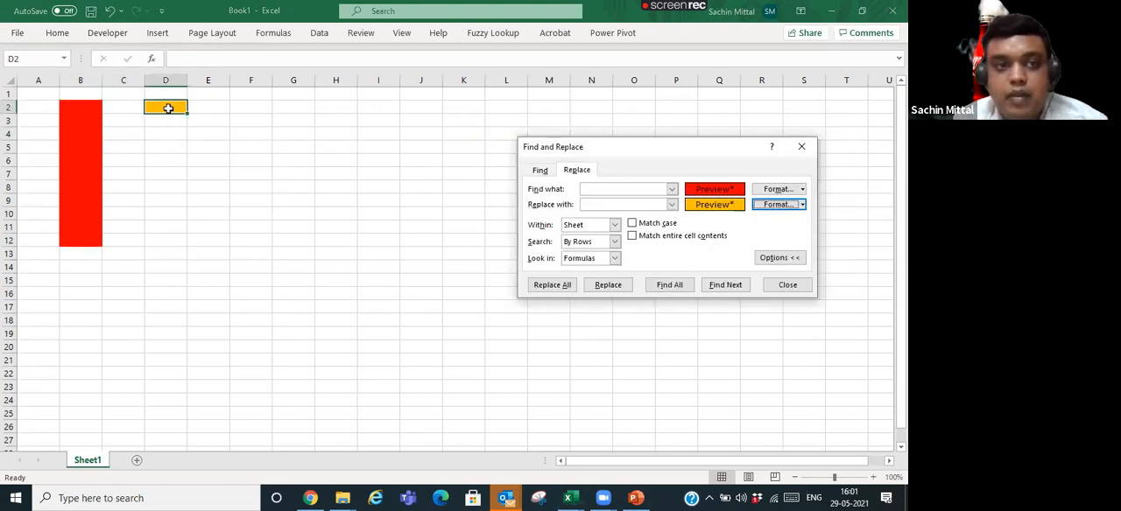
- Replace the red format with the orange one throughout the sheet, close Find and Replace, and check B2:B12
click(555, 285)
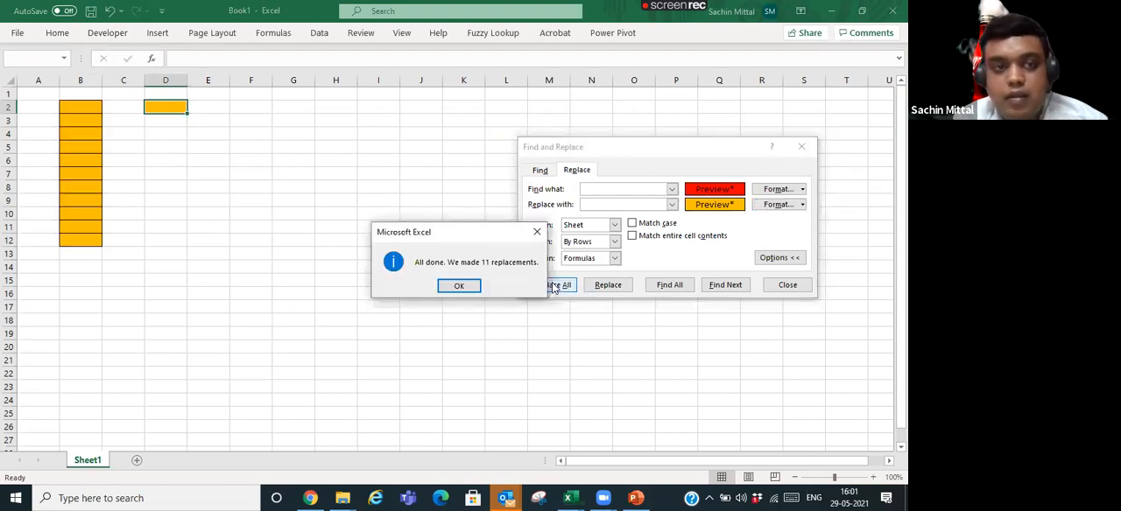
click(459, 285)
key(Escape)
mouse_move(75, 111)
mouse_down()
mouse_move(102, 203)
mouse_move(93, 235)
mouse_up()
click(163, 119)
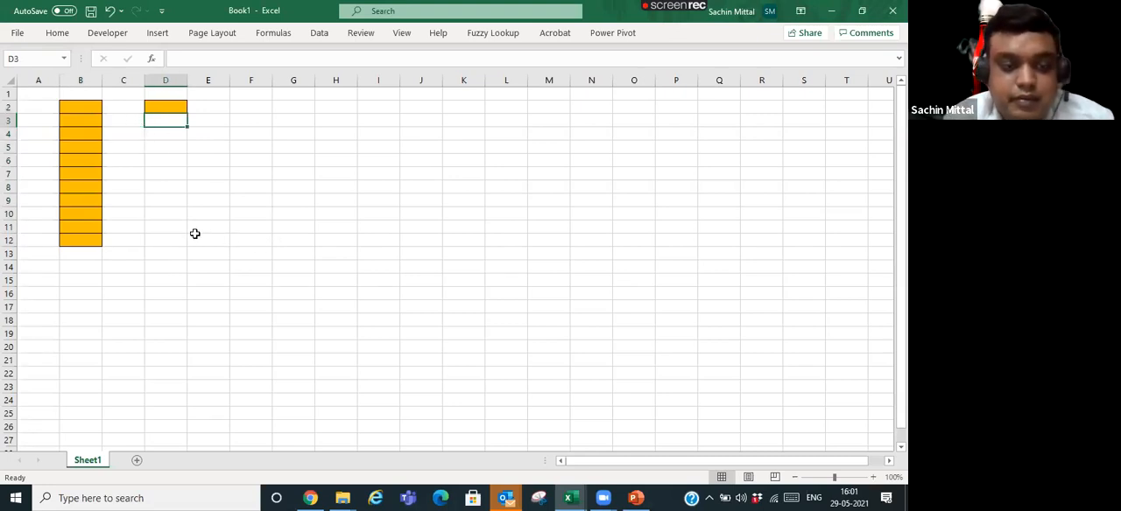
- Switch to the Day 1_WorkSheet_Session workbook and number cells A5:F5 above the order table's headers from 1 to 6
key(alt+Tab)
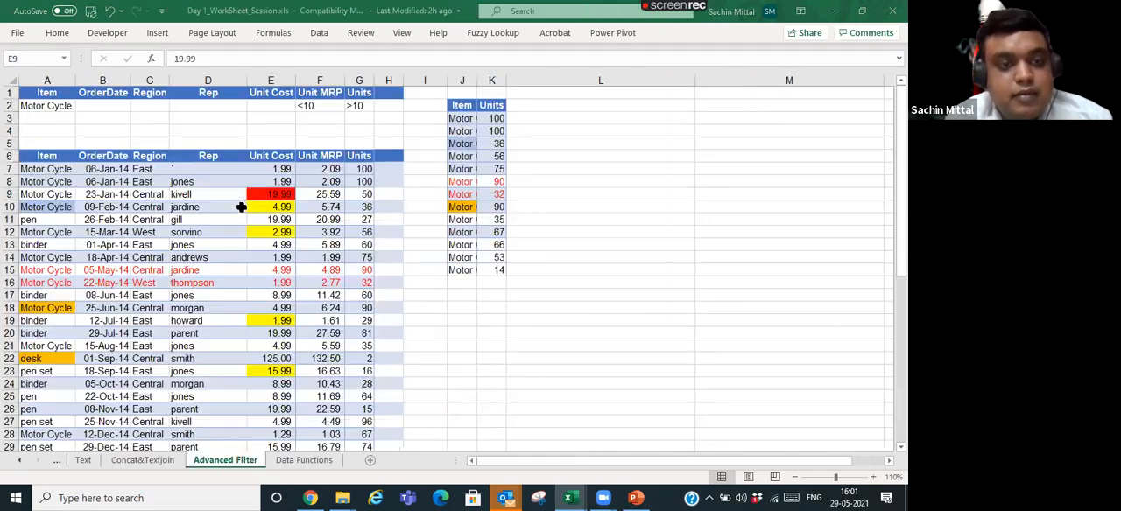
click(196, 155)
click(63, 140)
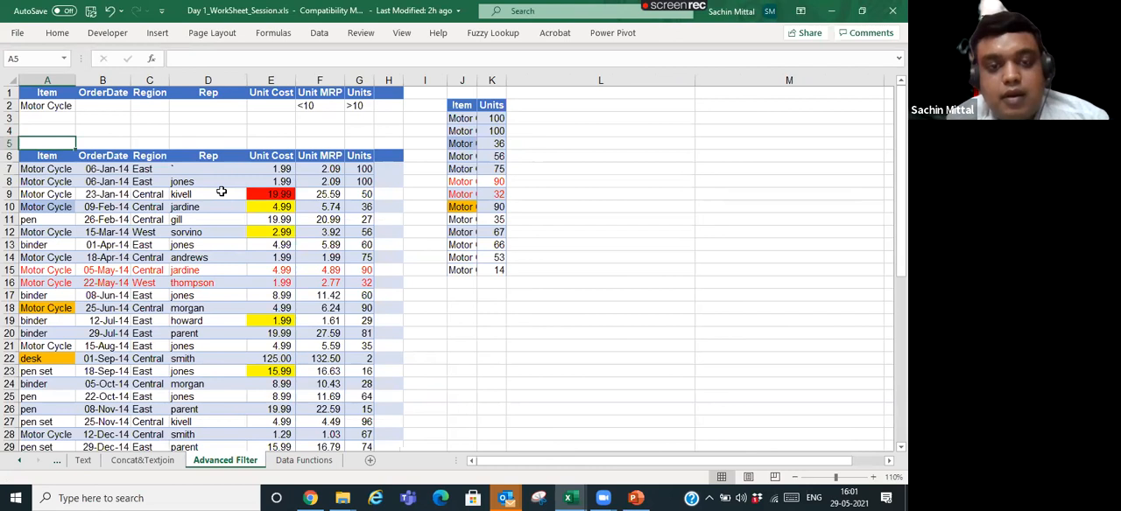
text(1)
key(Tab)
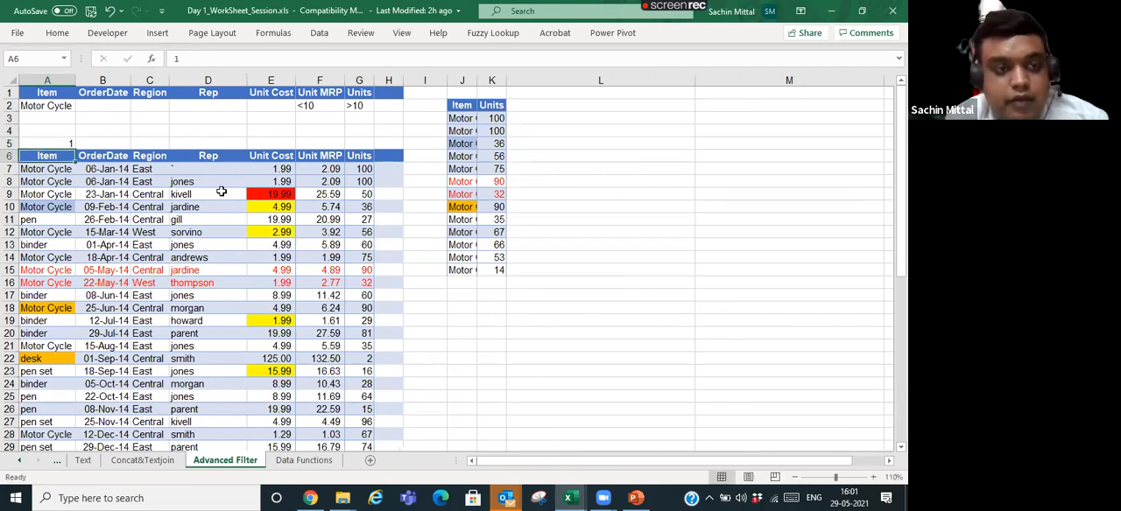
text(2)
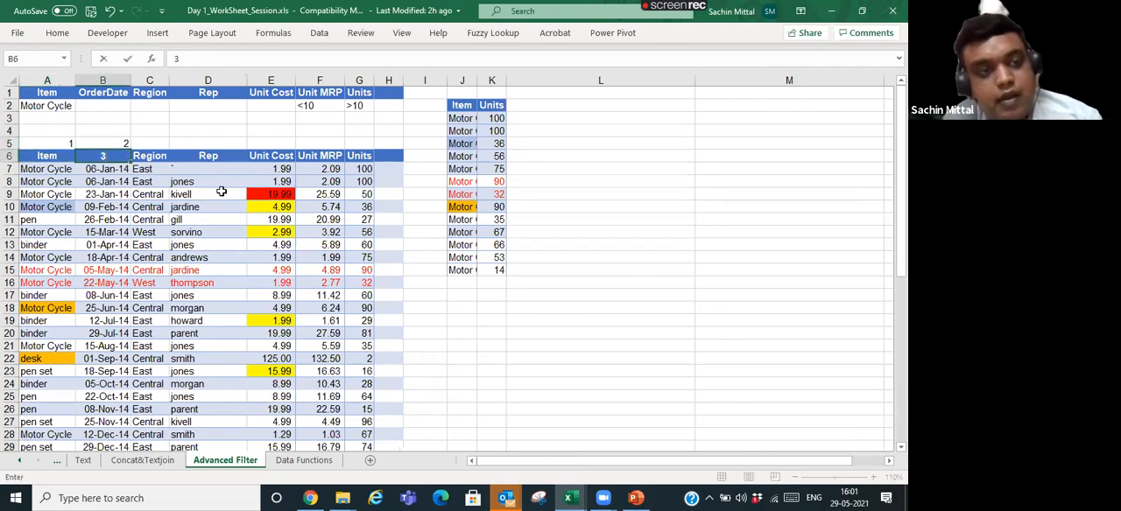
key(Tab)
text(3)
key(Tab)
text(4)
key(Tab)
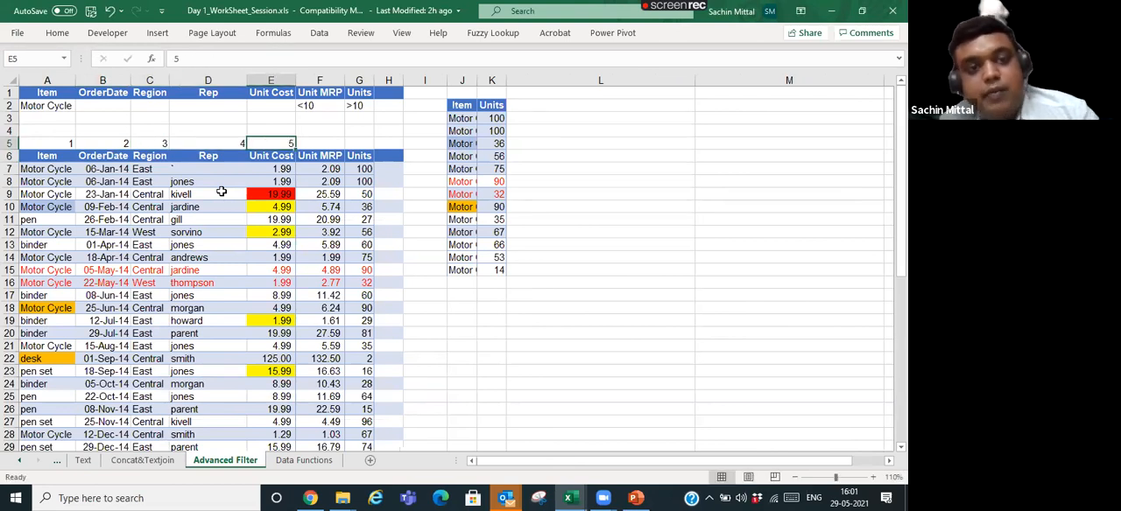
text(5)
key(Tab)
text(6)
key(Tab)
- Try to enter 7 in cell G5 above the Units header
text(7)
key(Tab)
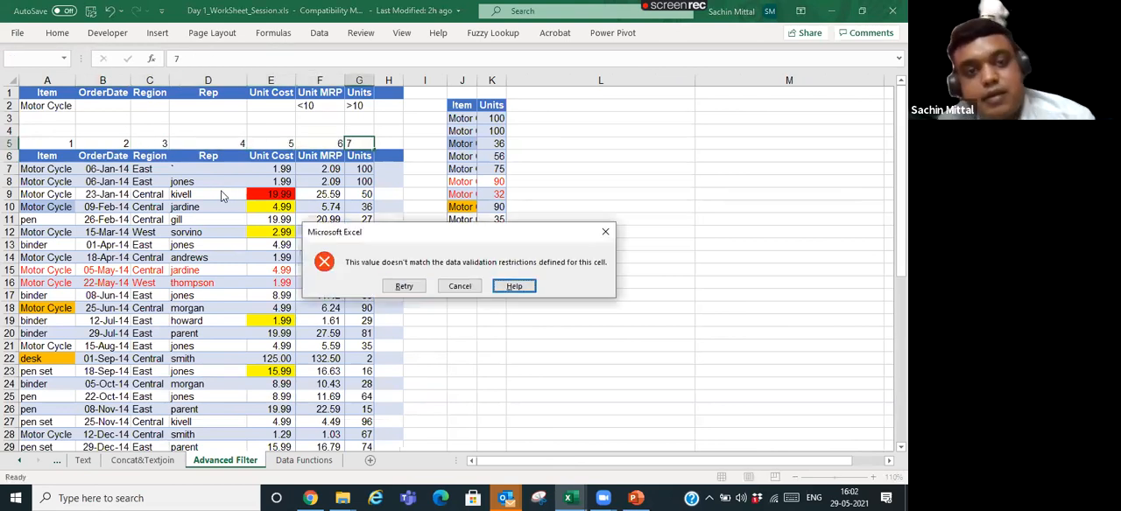
key(Escape)
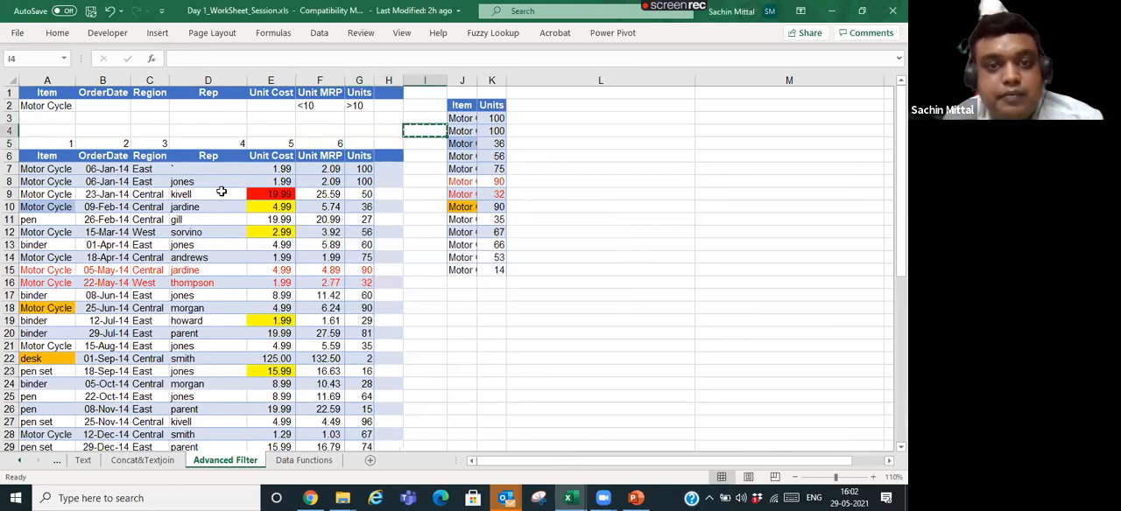
- Copy empty cell I4, paste only its validation onto G5, and enter 7 in G5
key(ctrl+alt+v)
key(v)
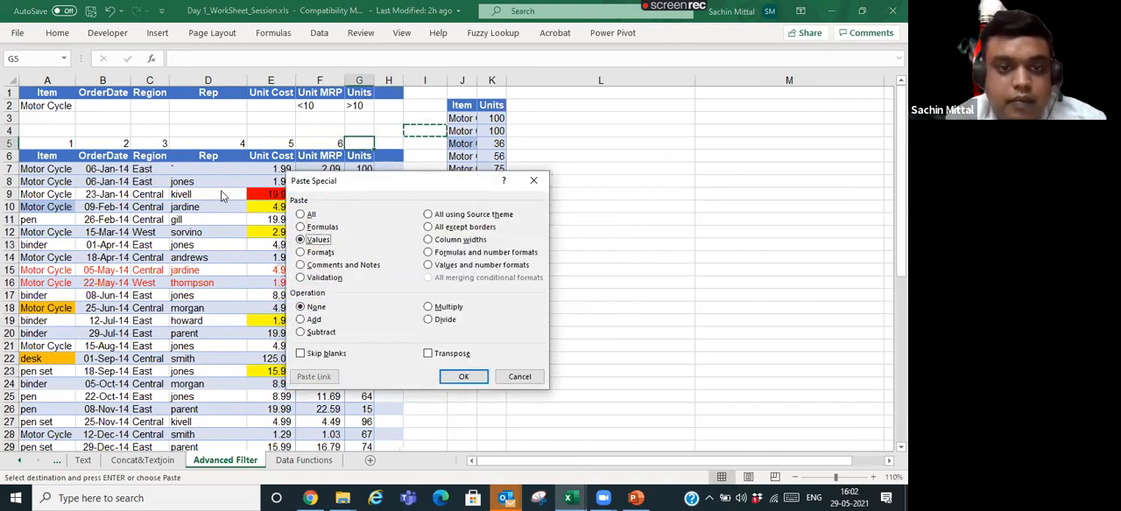
key(Down)
key(Down)
key(Down)
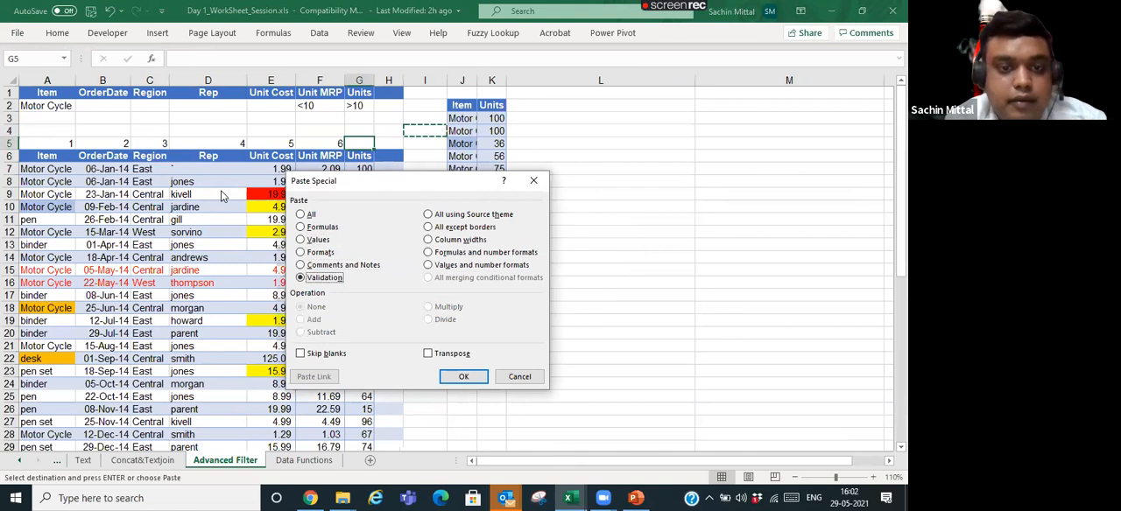
key(Return)
key(ctrl)
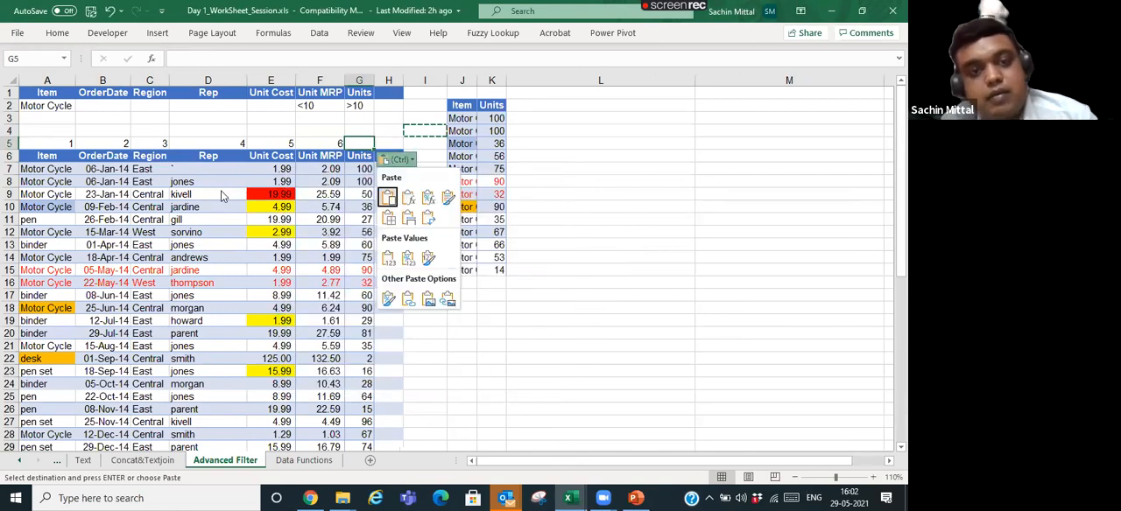
key(Escape)
key(Escape)
text(7)
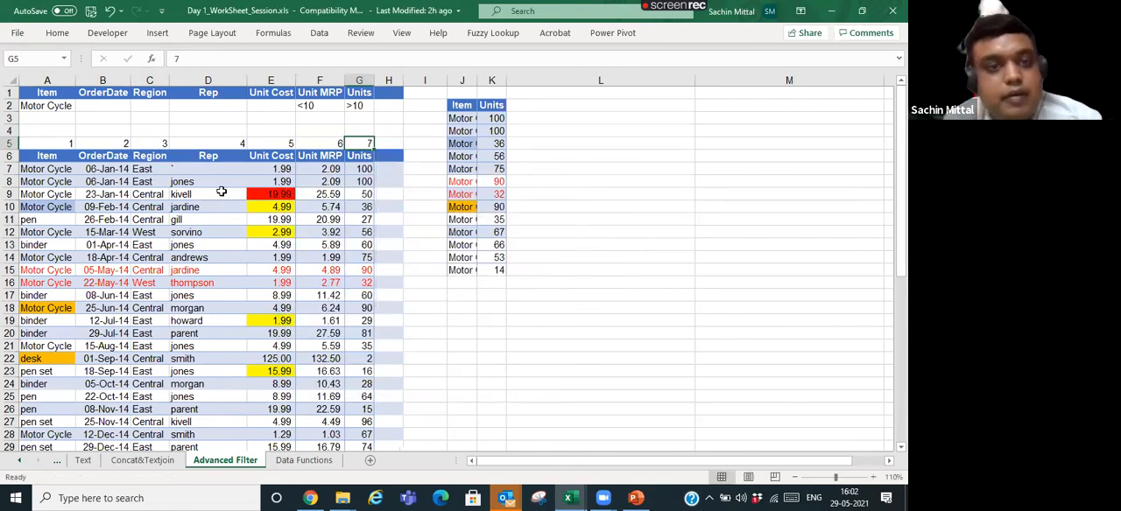
- Select the whole order table from the Item header in A6 to G50
key(Left)
key(Left)
key(Left)
key(Left)
key(Left)
key(Left)
key(Right)
key(Right)
key(Right)
key(Right)
key(Right)
key(Right)
key(Left)
key(Left)
key(Left)
key(Left)
key(Down)
key(Left)
key(Left)
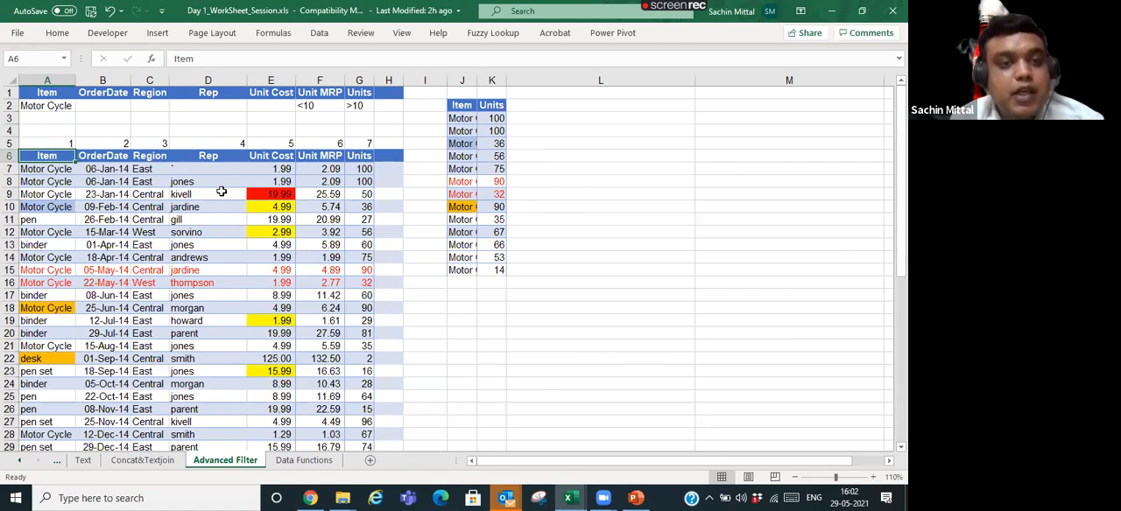
key(ctrl+shift+Right)
key(ctrl+shift+Down)
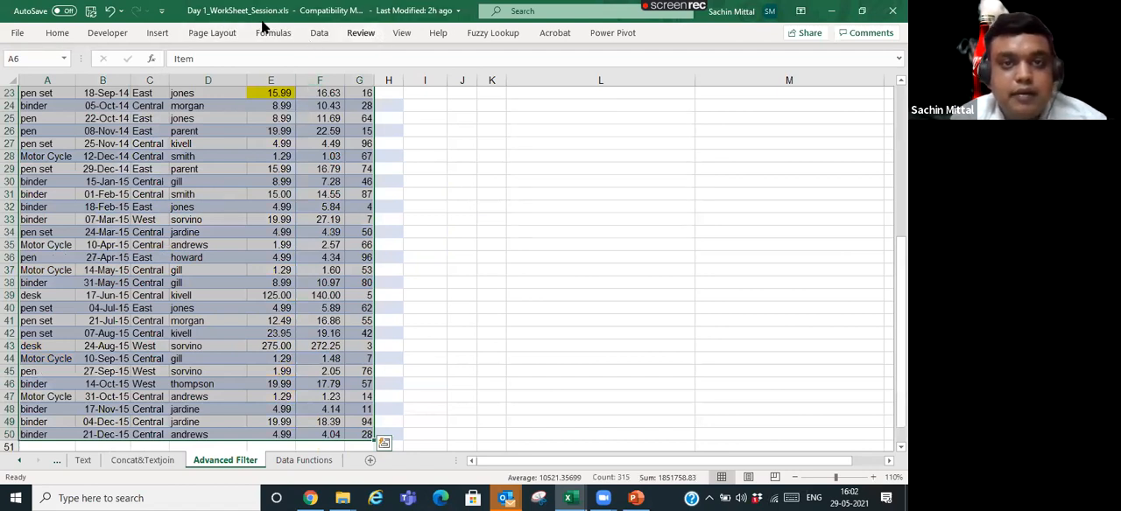
- Open Sort for the selected table and look through the rows offered as sort keys
click(318, 33)
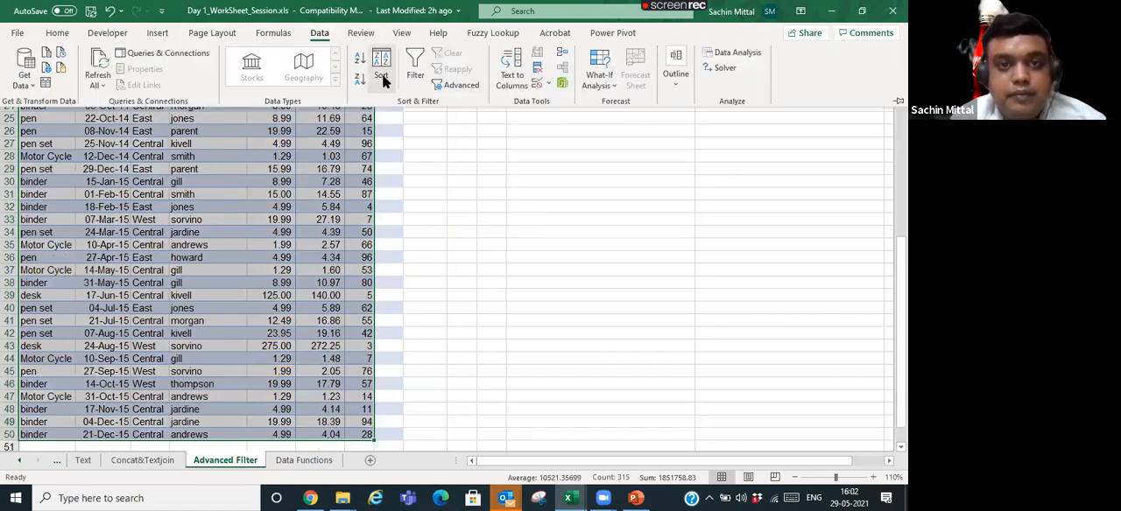
click(382, 72)
click(341, 266)
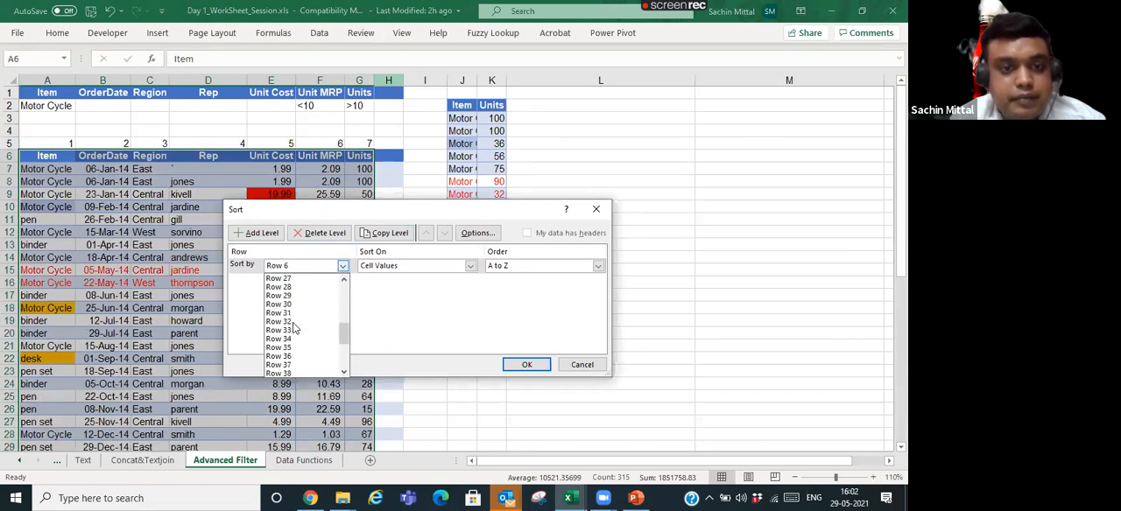
click(528, 233)
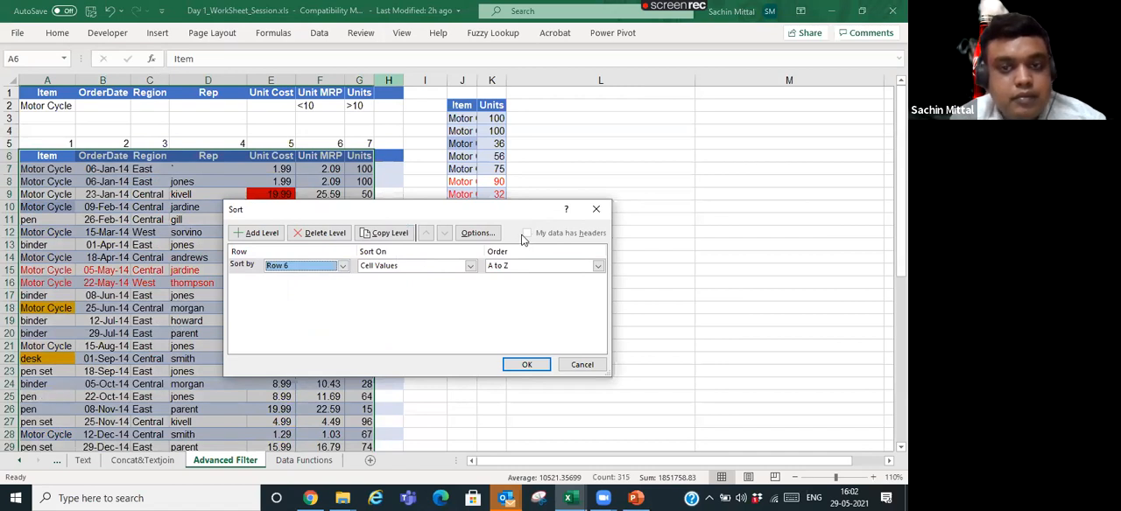
click(342, 266)
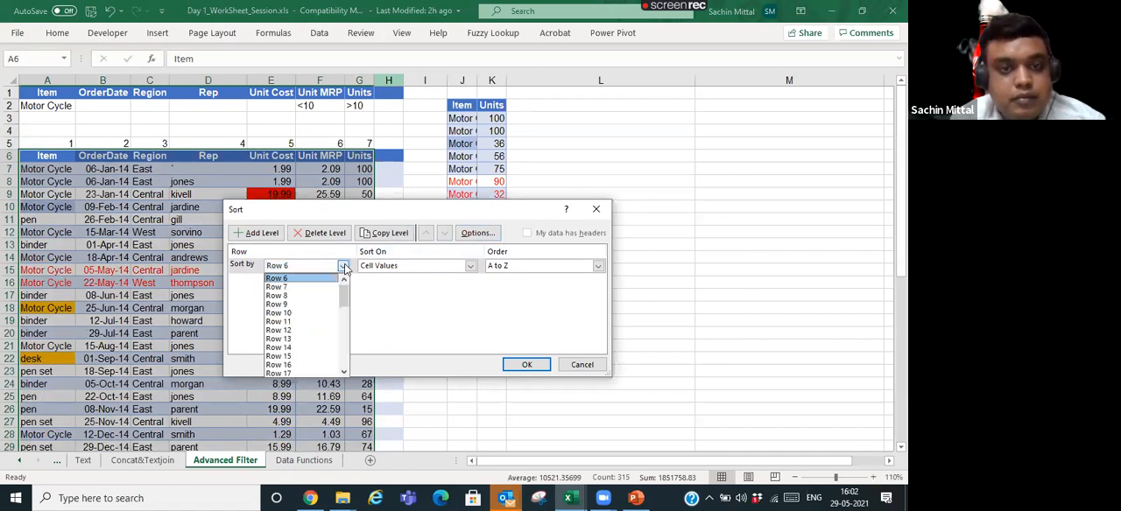
click(345, 267)
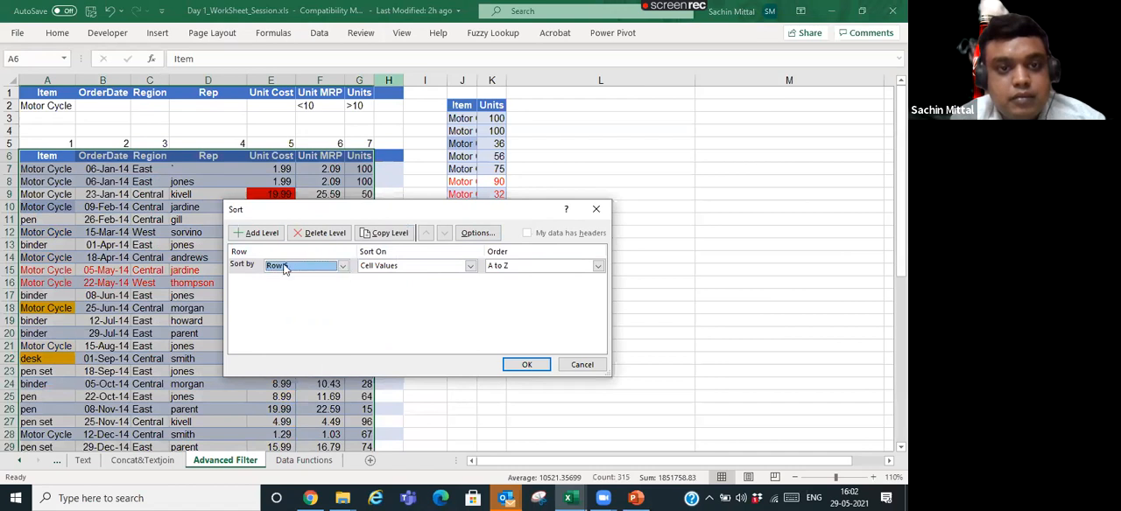
- Sort the table's columns left to right by the cell values of Row 9, A to Z, and review the new order
click(342, 267)
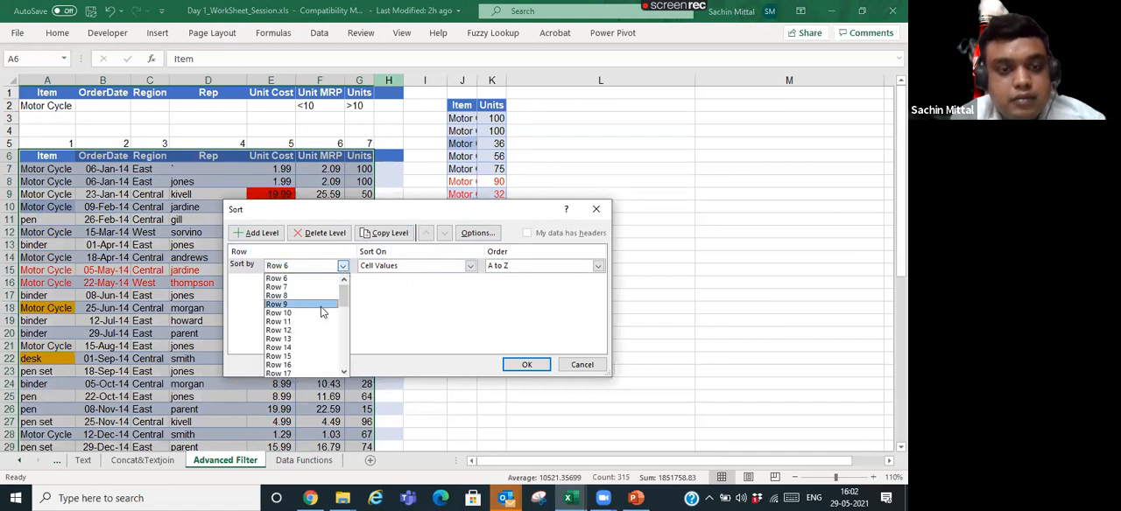
click(297, 304)
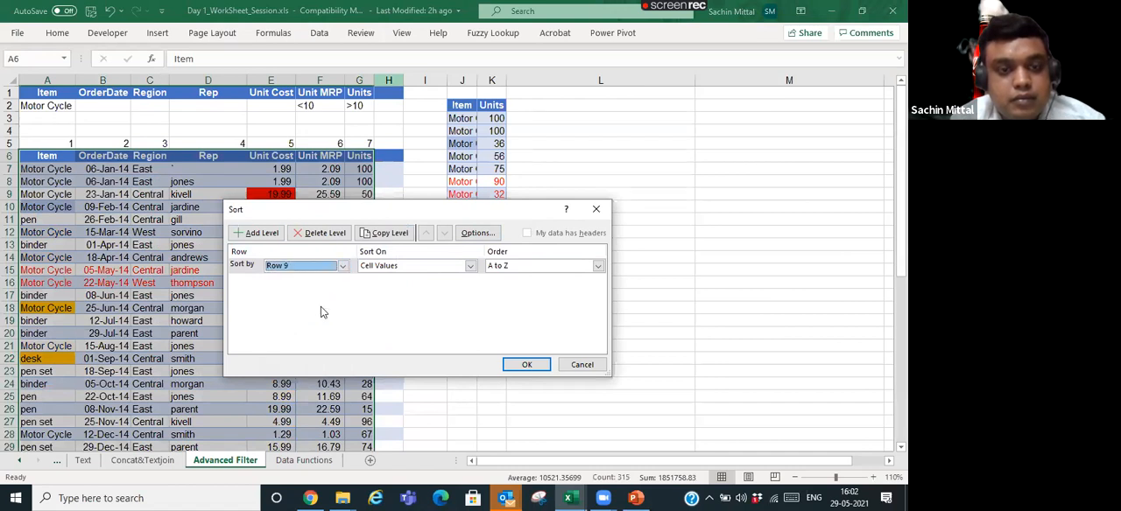
click(343, 267)
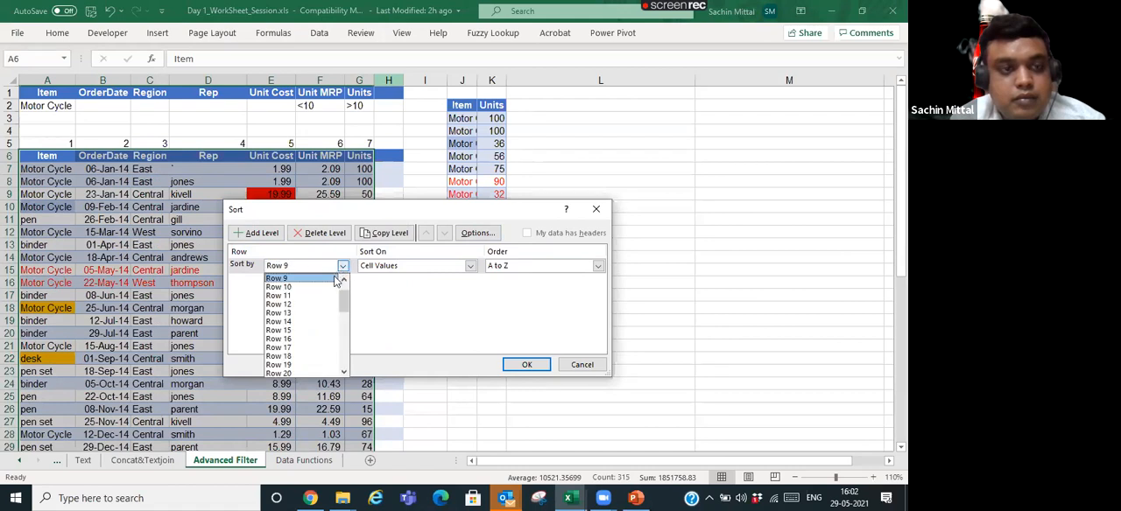
scroll(317, 298, up, 1)
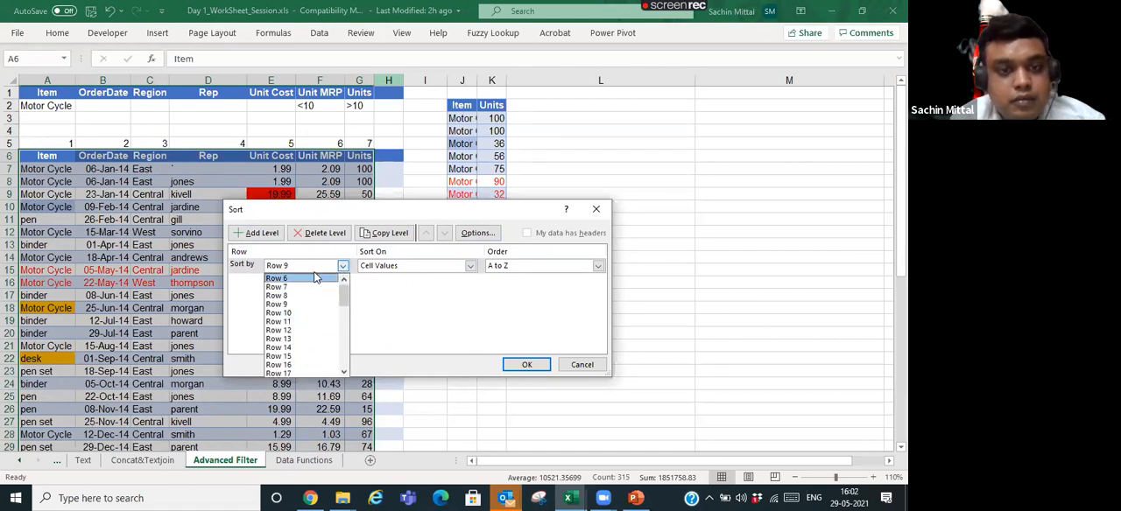
click(361, 296)
click(528, 364)
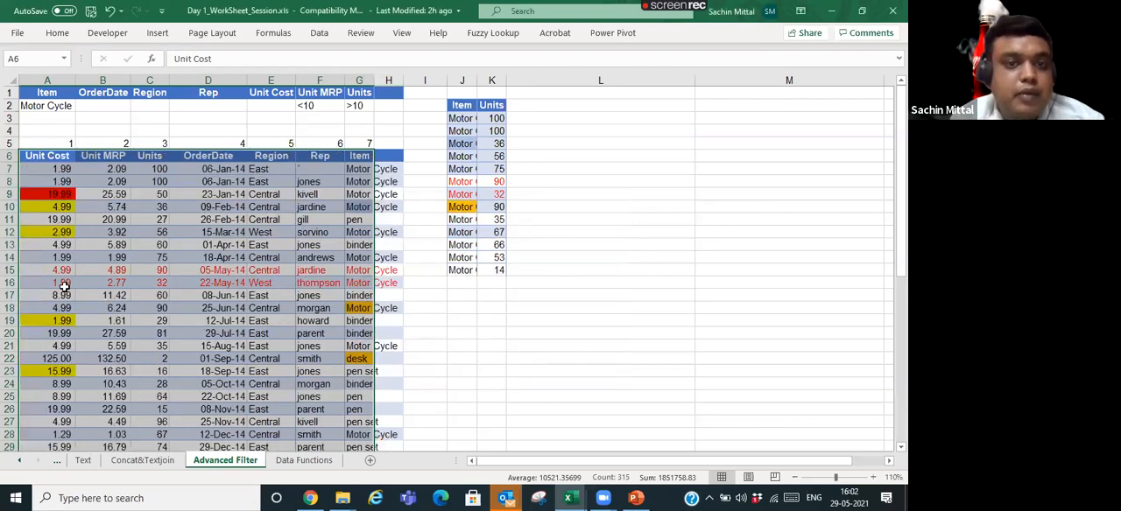
scroll(64, 287, down, 5)
scroll(64, 286, down, 7)
scroll(64, 287, up, 12)
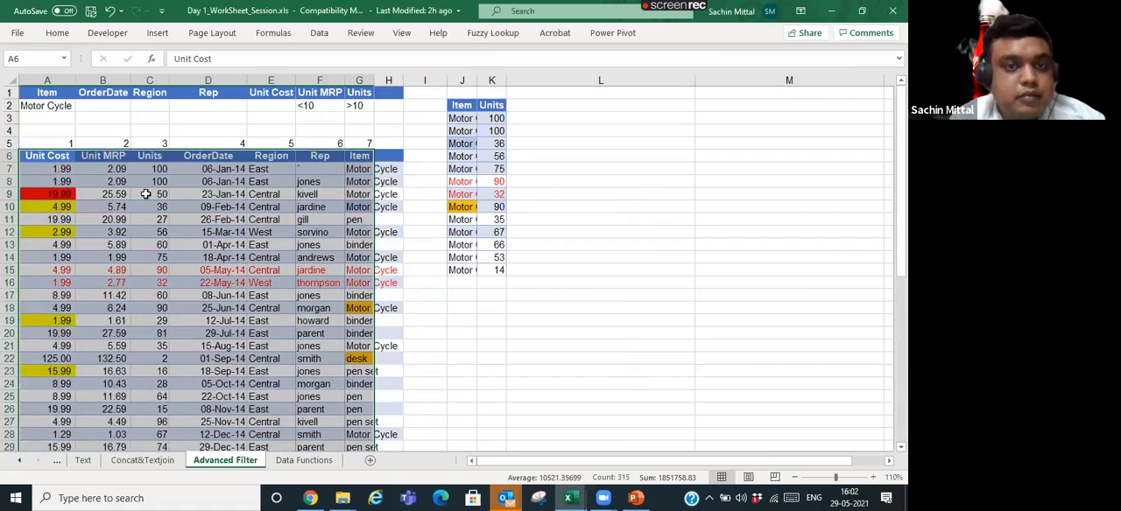
- Undo the left-to-right column sort and set the order table's Sort orientation to top to bottom
right_click(200, 187)
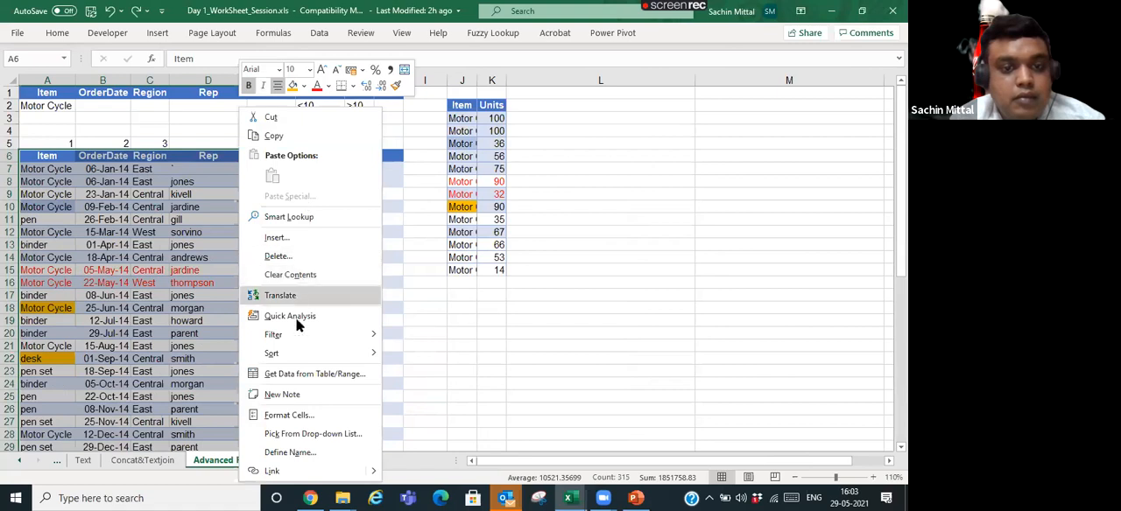
key(Escape)
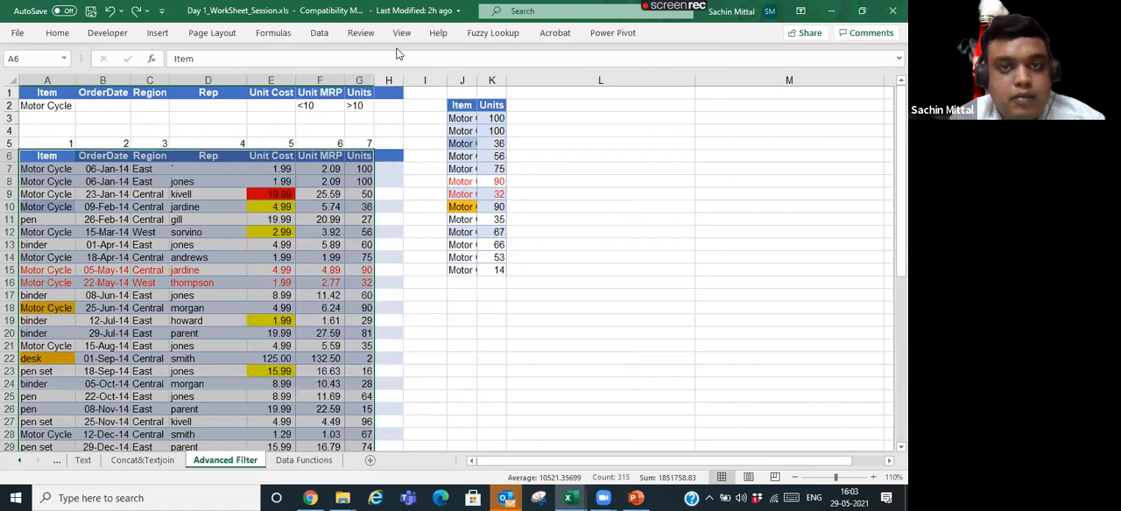
click(319, 34)
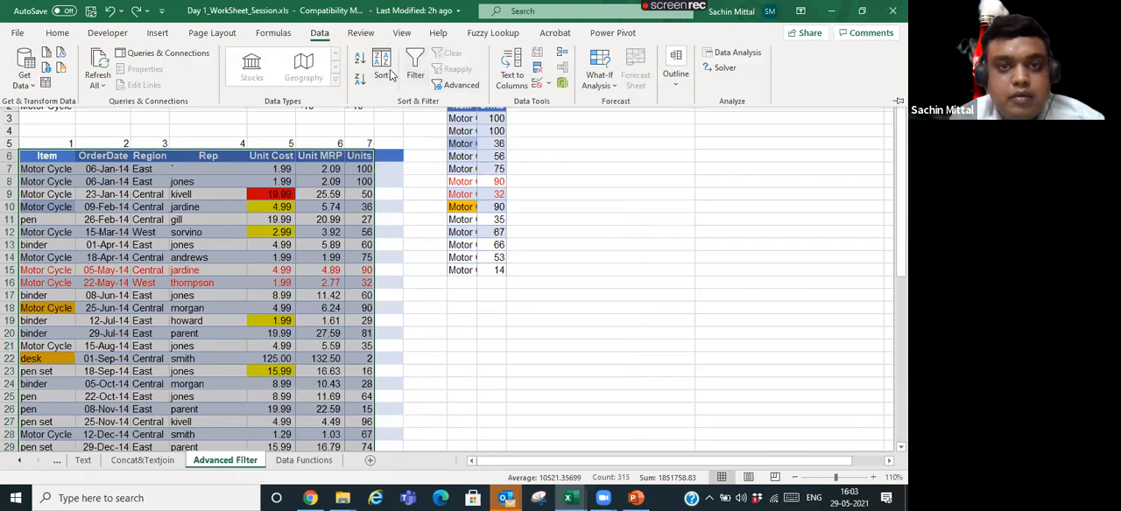
click(390, 76)
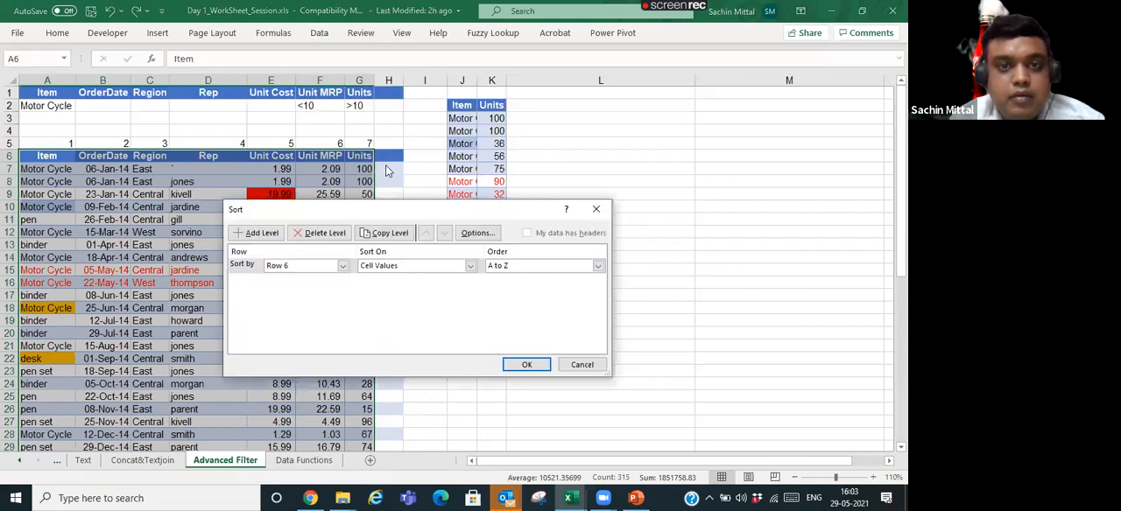
click(462, 233)
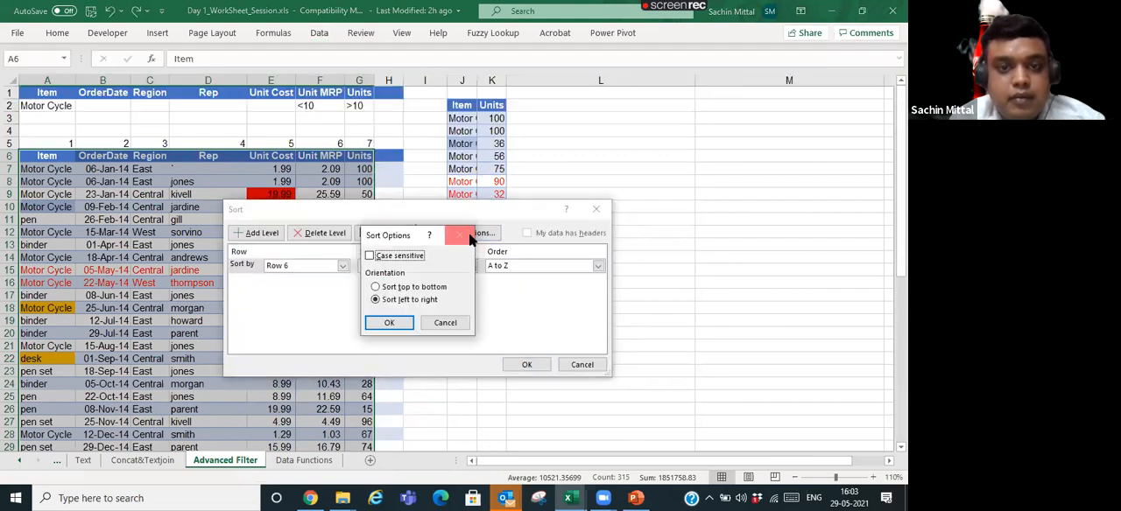
click(411, 287)
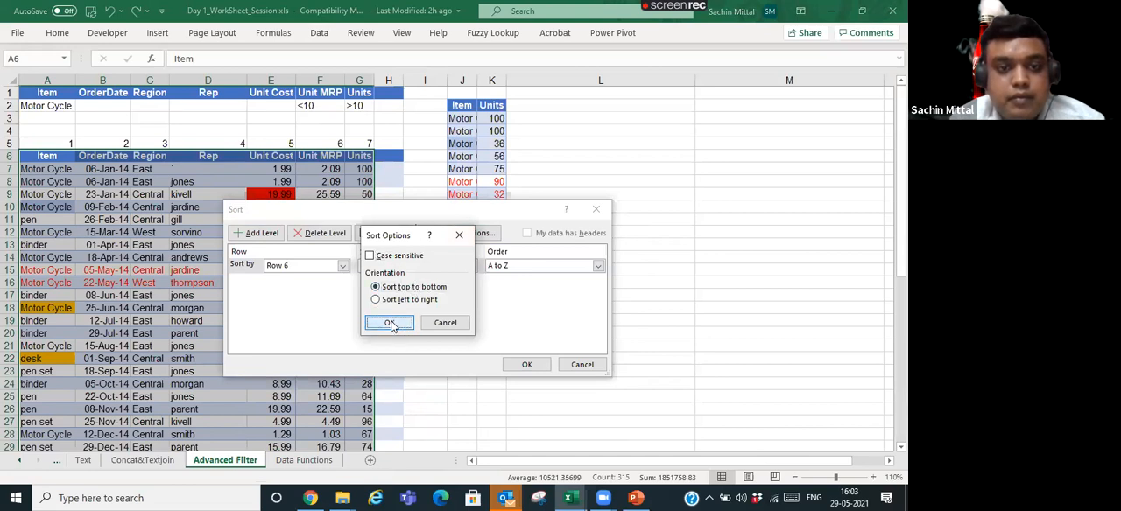
click(390, 323)
- Treat the first row as headers and sort the order table's rows by Item, on cell values, A to Z
click(526, 233)
click(346, 268)
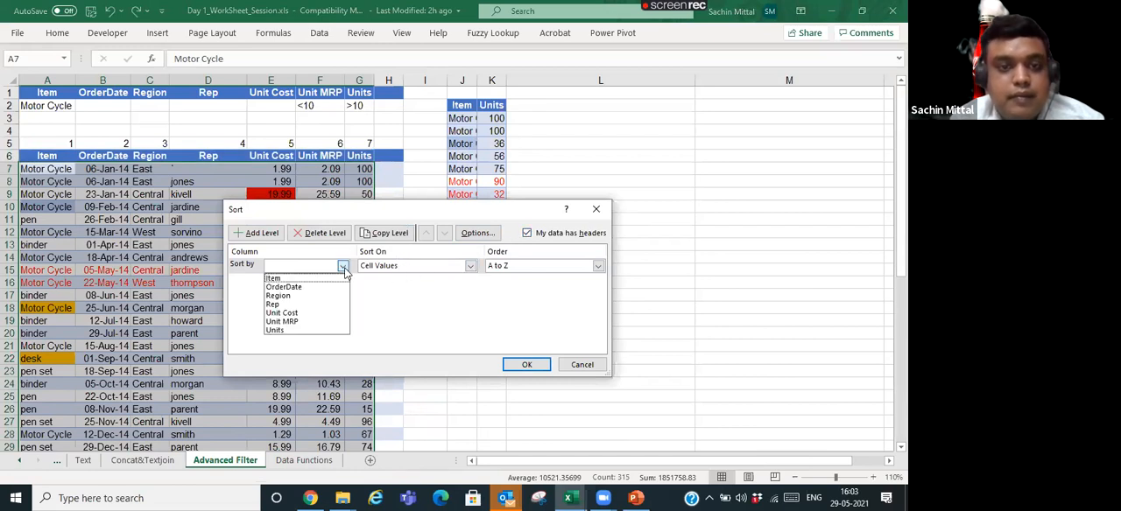
click(327, 278)
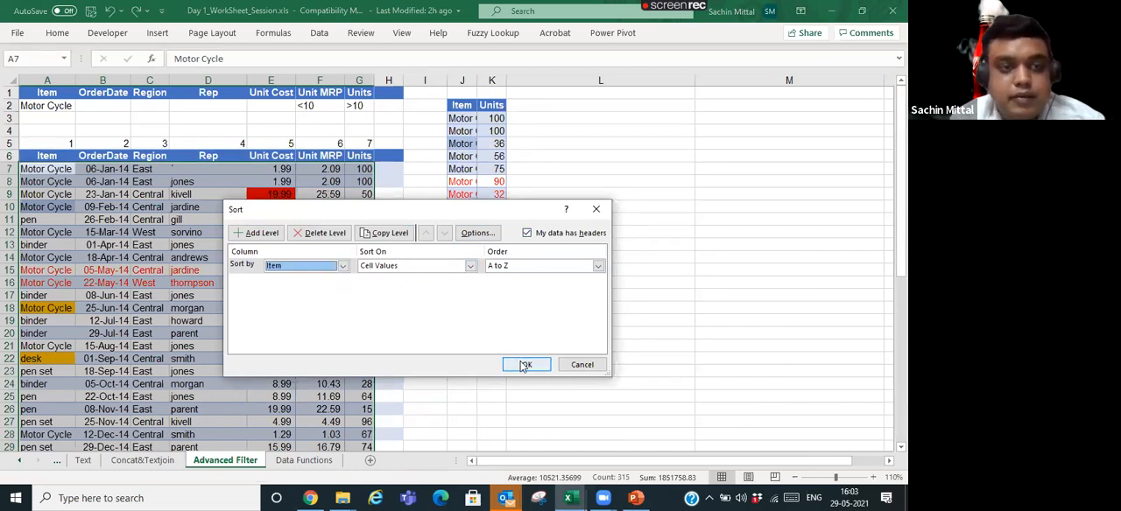
click(526, 364)
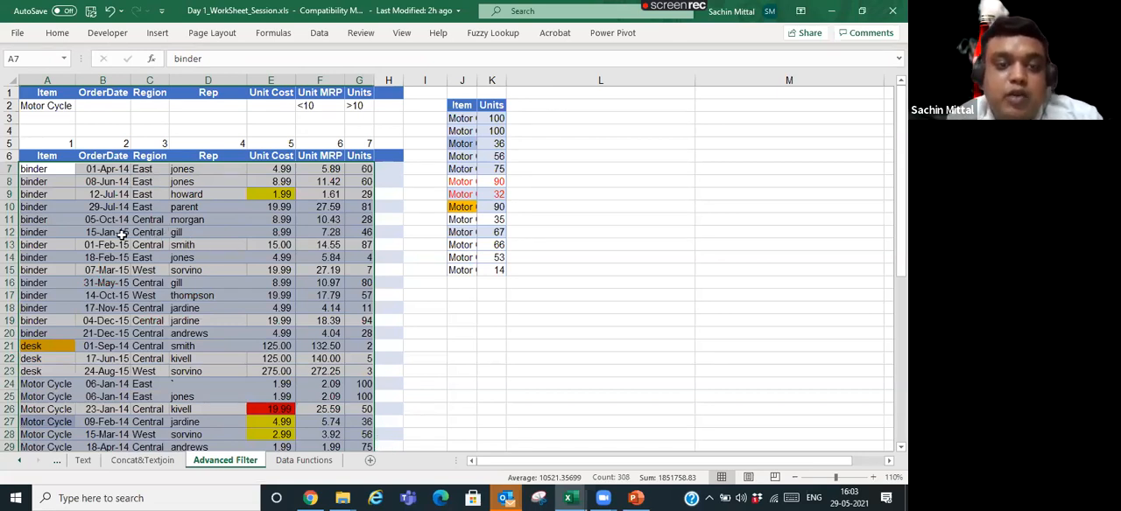
- Clear the column numbers in A5:G5 and enter 1 above the Rep column in D5
drag(64, 143, 372, 141)
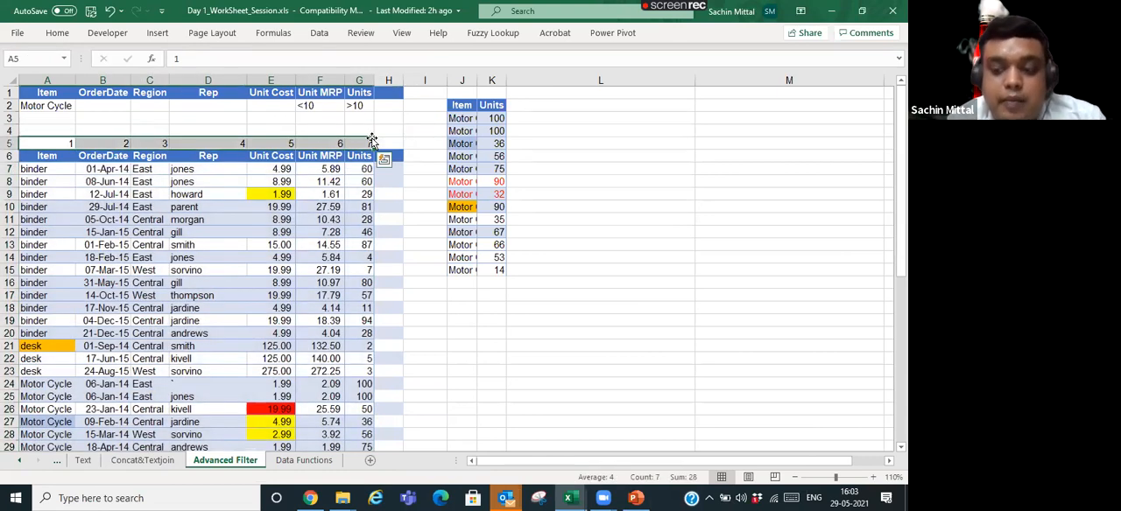
key(Delete)
key(Right)
key(Right)
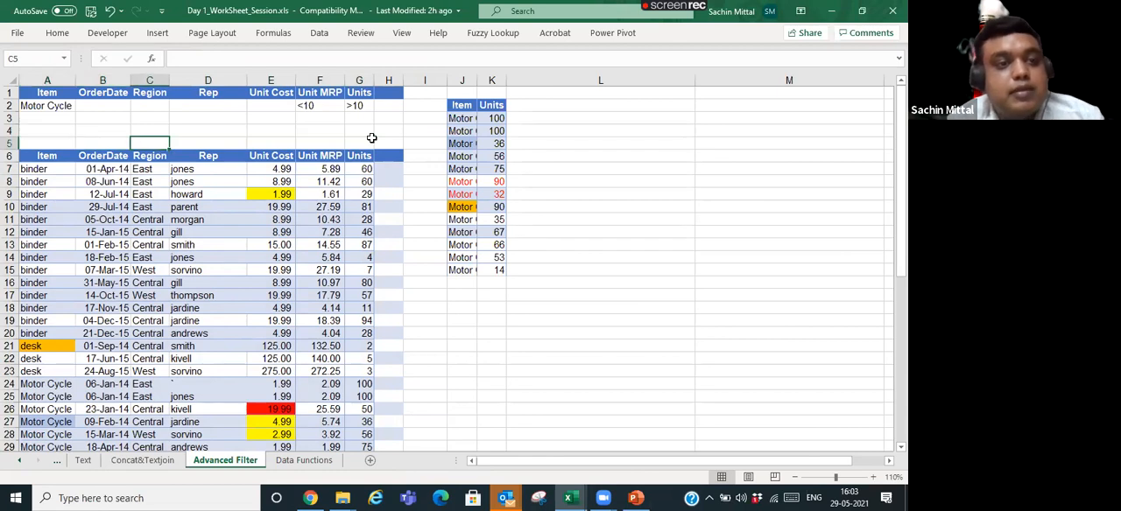
key(Right)
text(1)
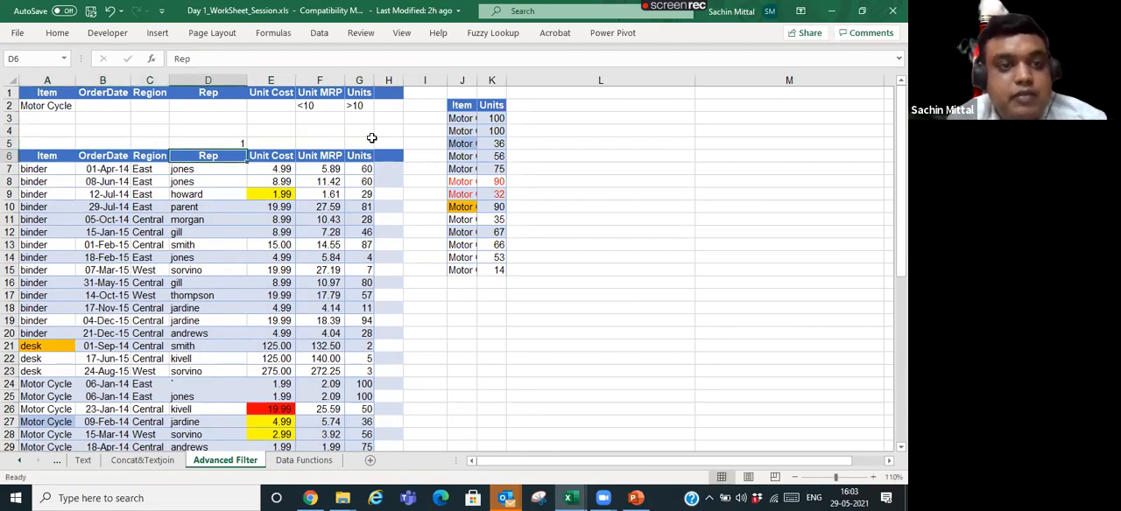
- Enter 2 above the Item column in A5 and 3 above the Region column in C5
key(Left)
key(Left)
key(Left)
text(2)
key(Right)
- Enter 4 above the Unit Cost column in E5 and 5 above the Unit MRP column in F5
key(Right)
text(3)
key(Left)
key(Right)
key(Right)
key(Right)
key(Right)
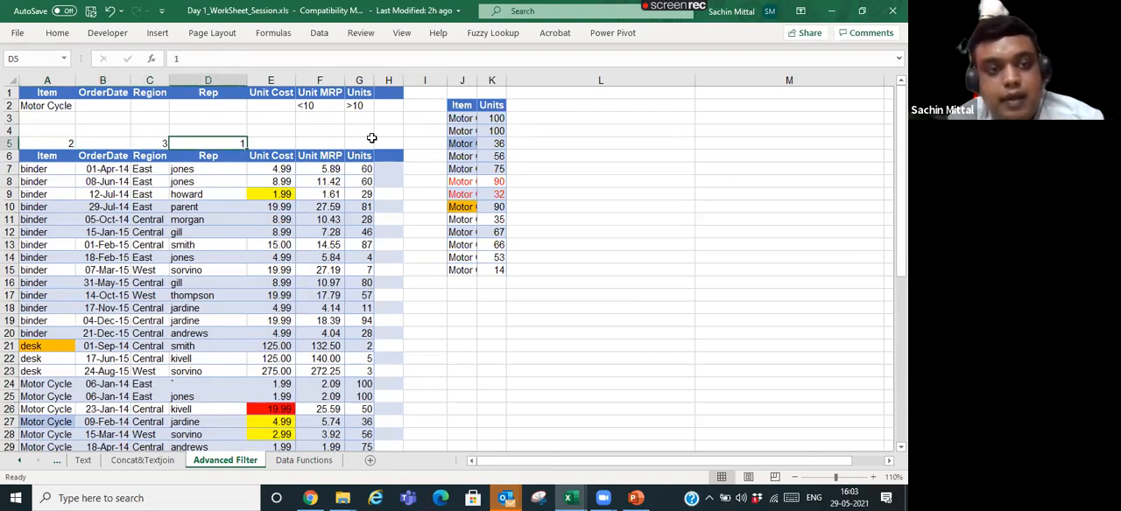
key(Left)
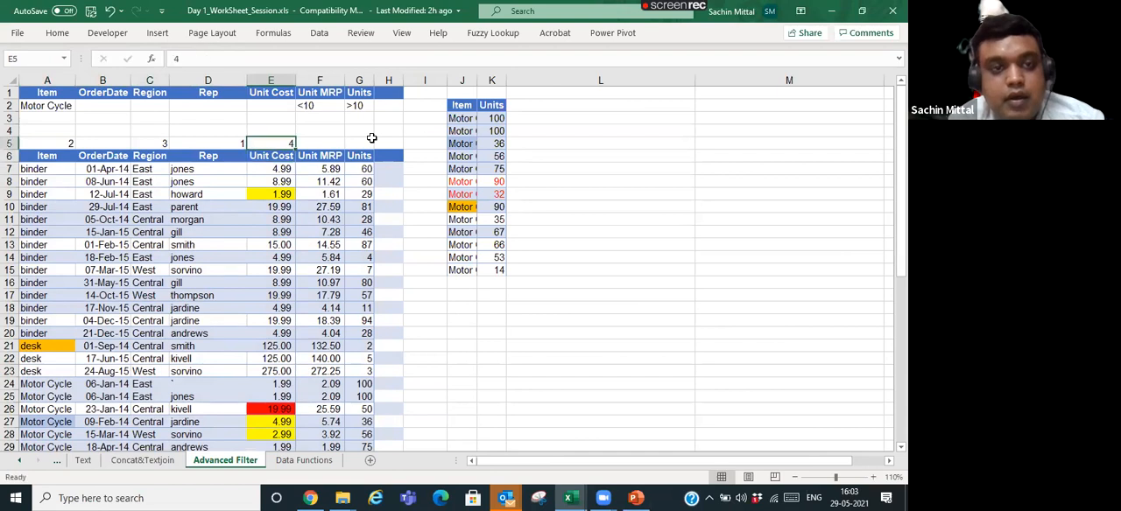
key(Right)
text(5)
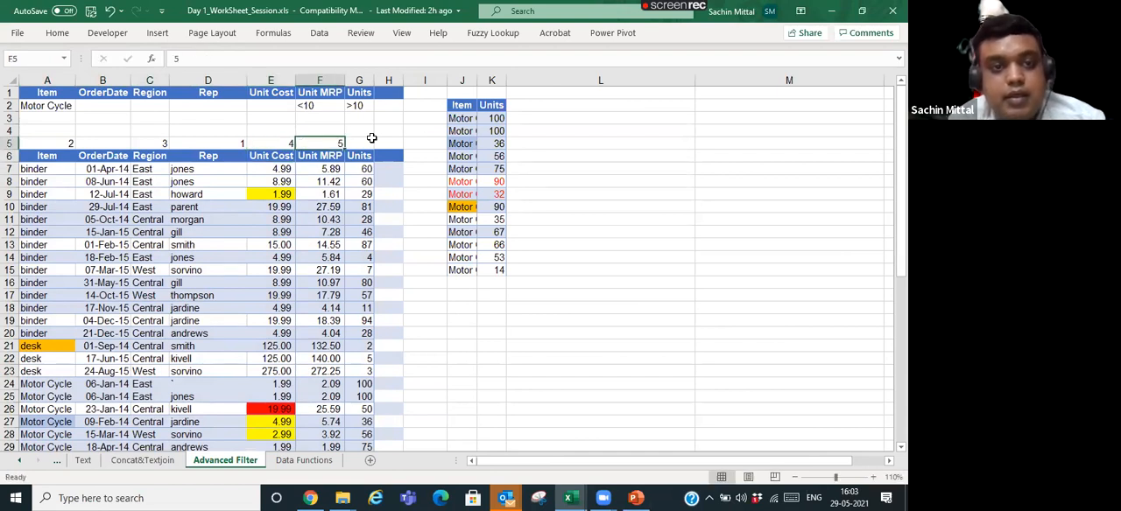
- Enter 6 above the OrderDate column in B5
key(Left)
key(Left)
key(Left)
key(Left)
text(6)
key(Return)
key(Up)
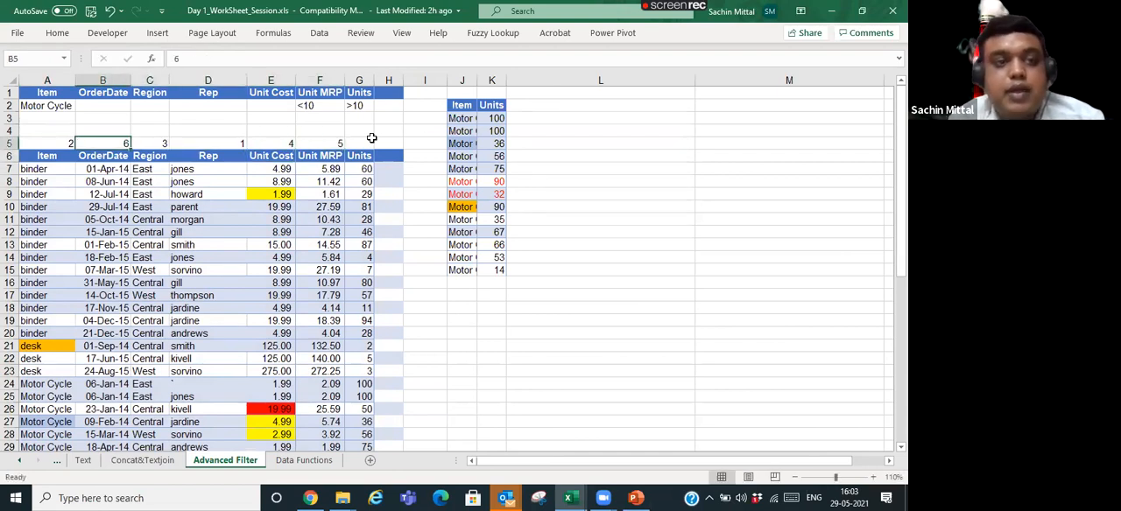
- Select the numbered columns from the order number in A5 across to column F and down to the last data row
key(Left)
key(End)
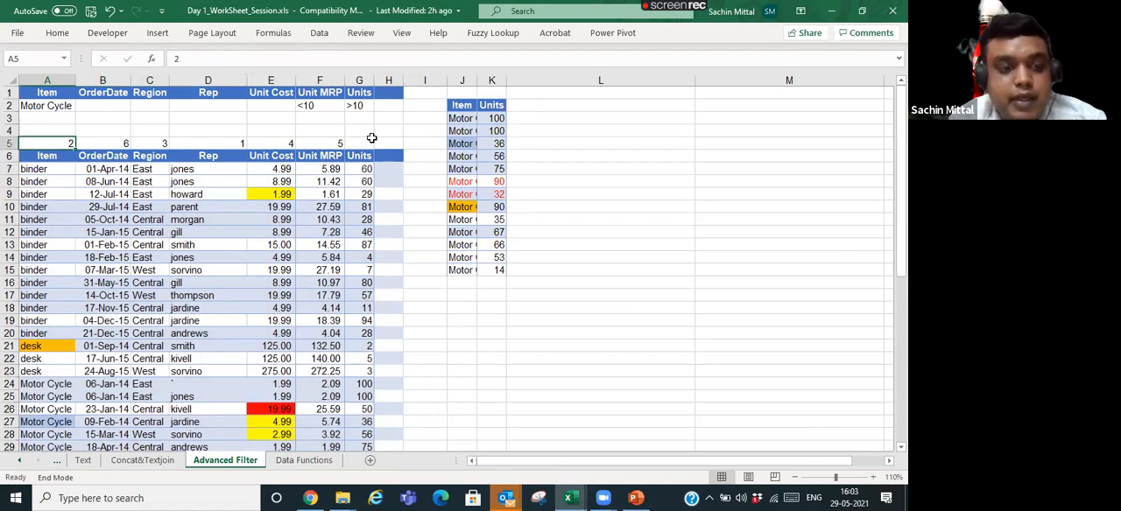
key(shift+Right)
key(shift+Right)
key(shift+Left)
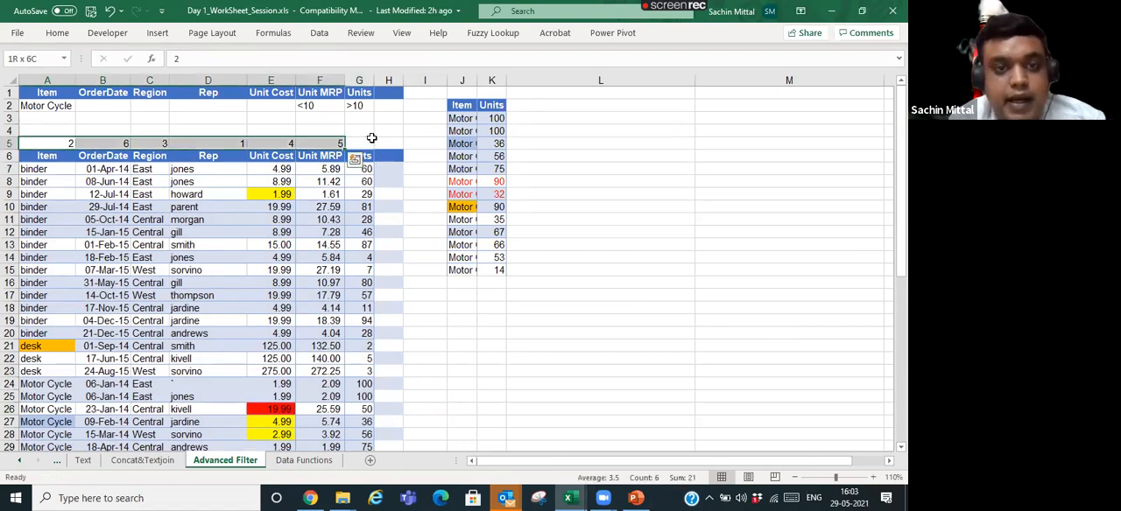
key(End)
key(shift+Down)
scroll(269, 165, up, 7)
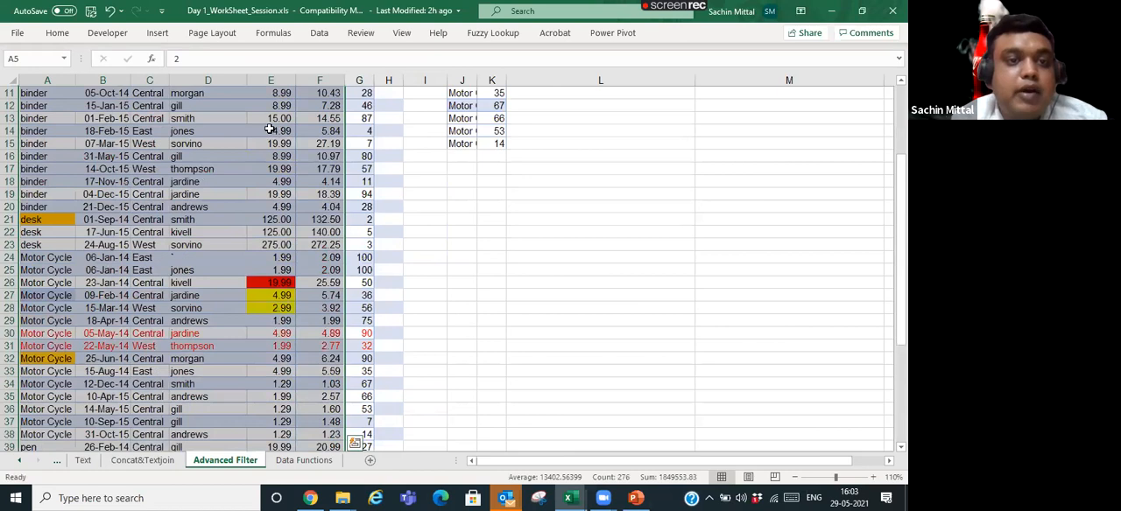
- Insert a blank column before OrderDate and undo the insertion
click(117, 79)
key(ctrl+shift+plus)
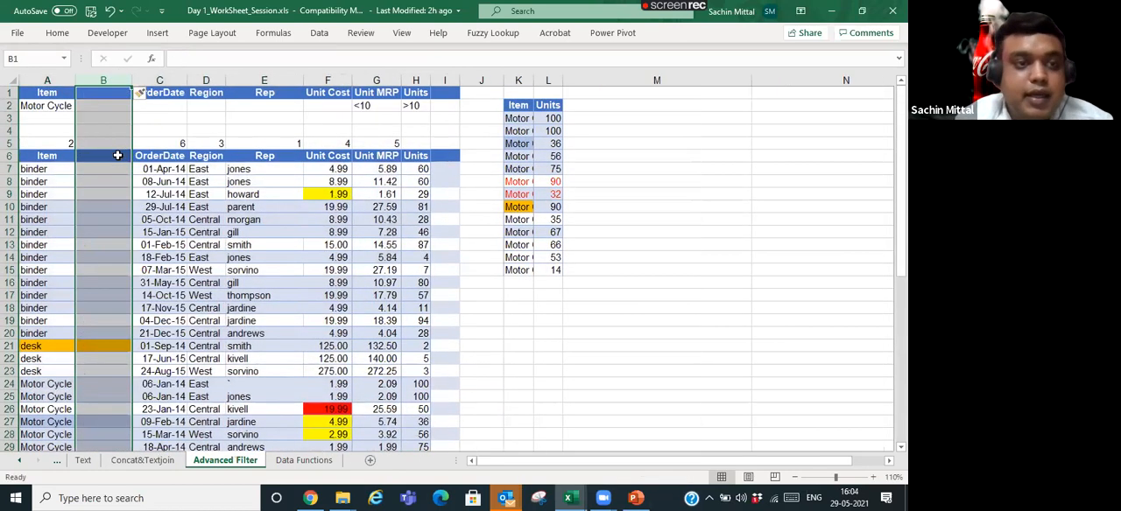
key(Right)
key(Right)
key(Down)
key(Down)
key(Down)
key(Down)
key(Down)
key(Down)
key(Up)
key(Right)
key(Right)
key(Left)
key(Left)
key(Left)
key(Left)
key(Left)
key(ctrl+z)
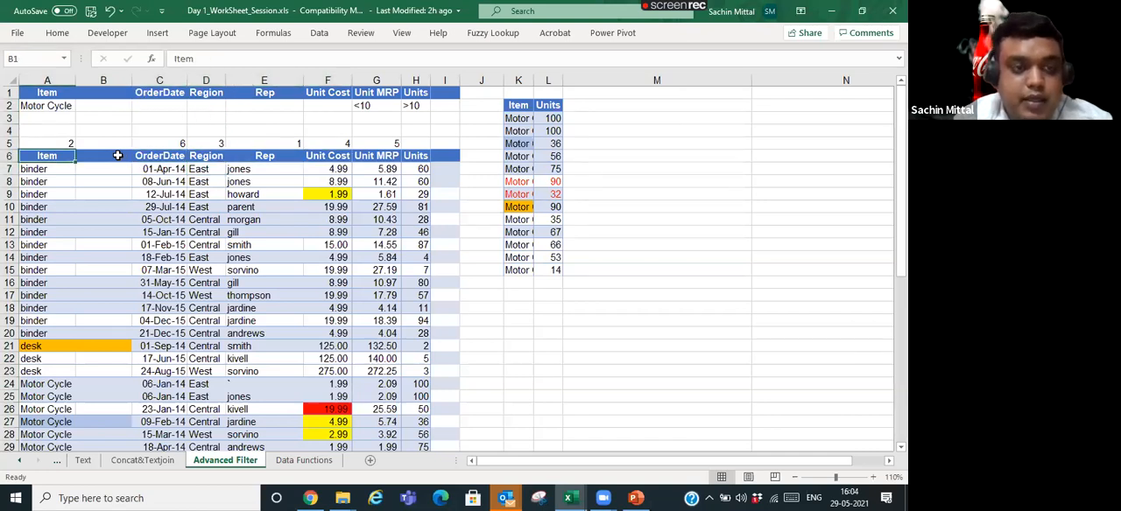
- Select the order table's columns A to F together with their row 5 numbers, down to row 50
key(Left)
key(Down)
key(Down)
key(Down)
key(Down)
key(ctrl+shift+Right)
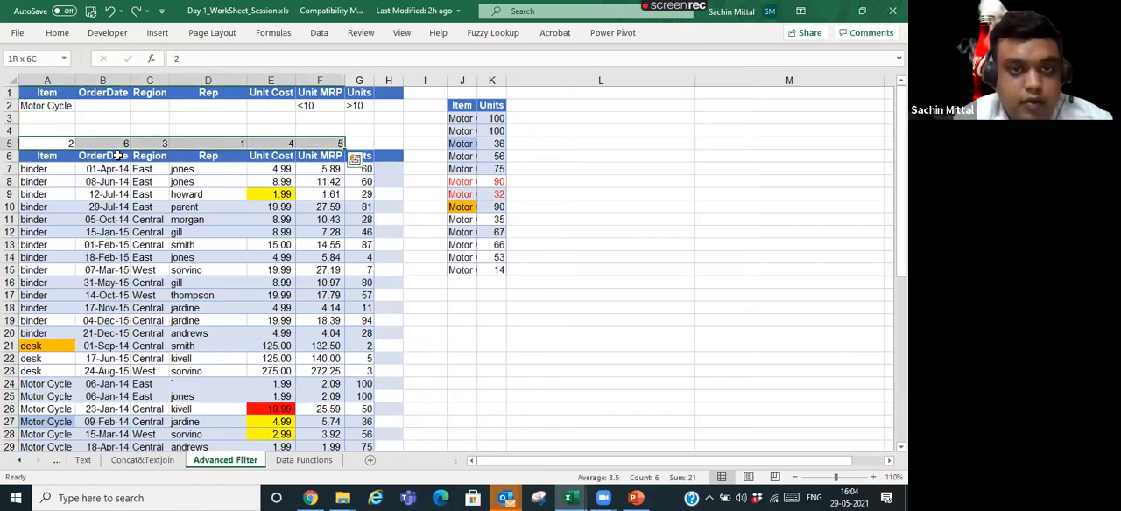
key(ctrl+shift+Down)
scroll(90, 177, up, 5)
scroll(90, 177, up, 3)
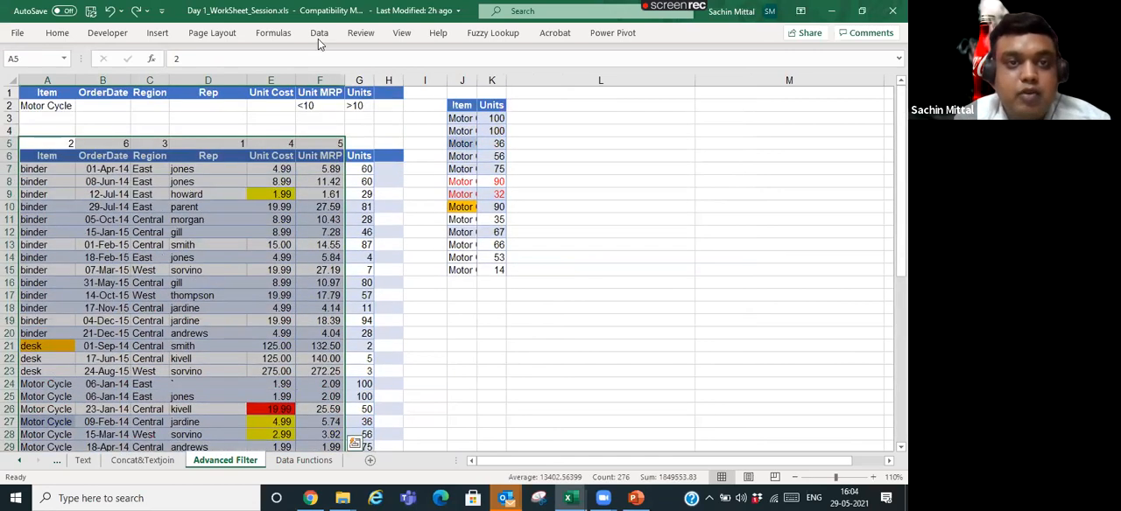
- Sort the selected columns left to right by the cell values of Row 5, Smallest to Largest
click(319, 32)
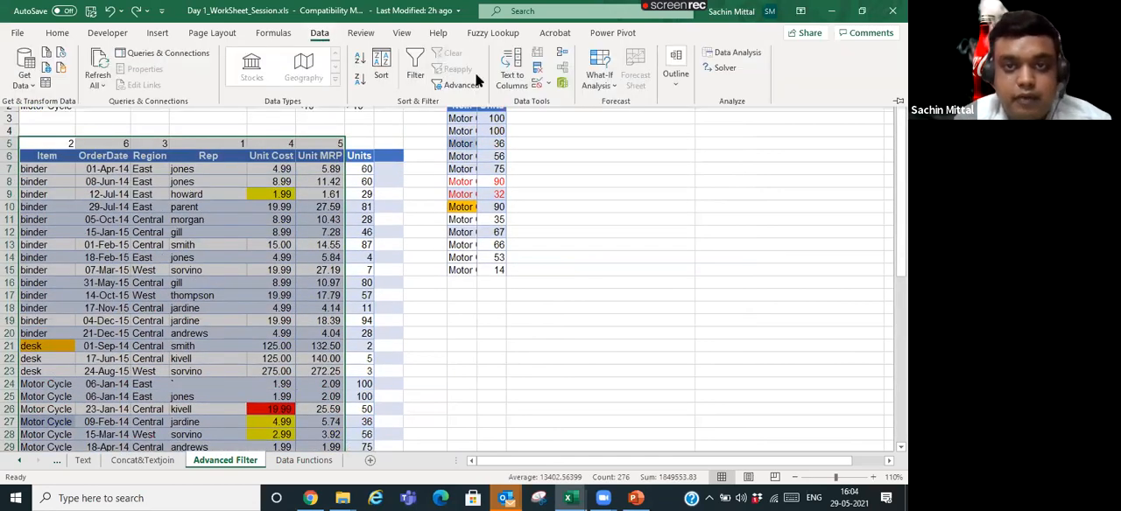
click(380, 72)
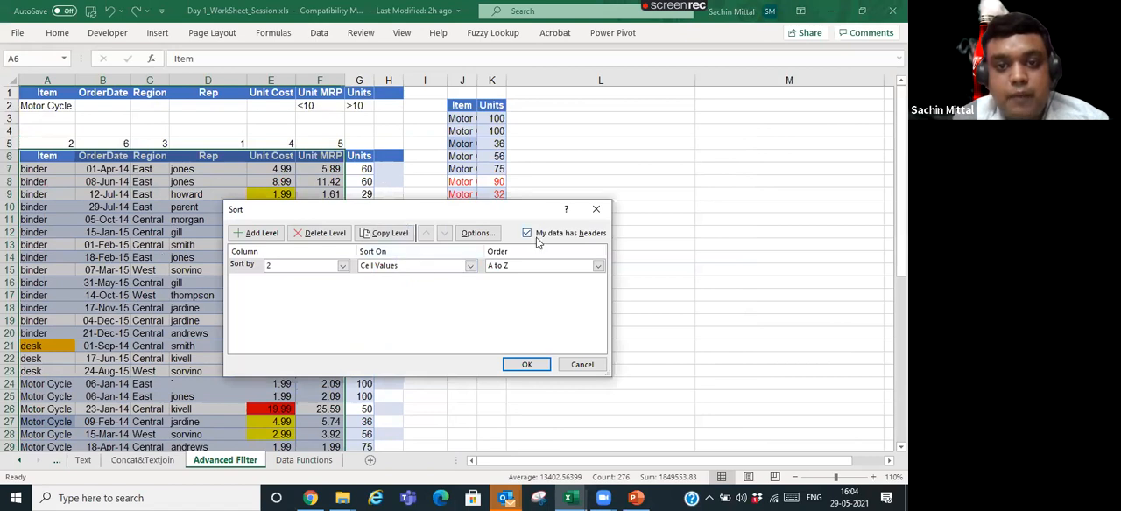
click(488, 235)
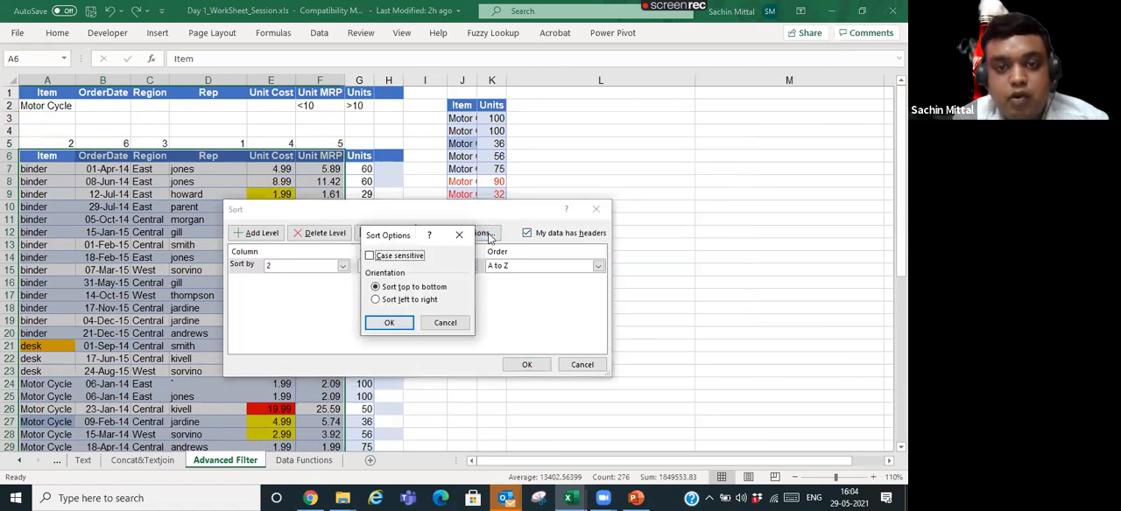
click(405, 302)
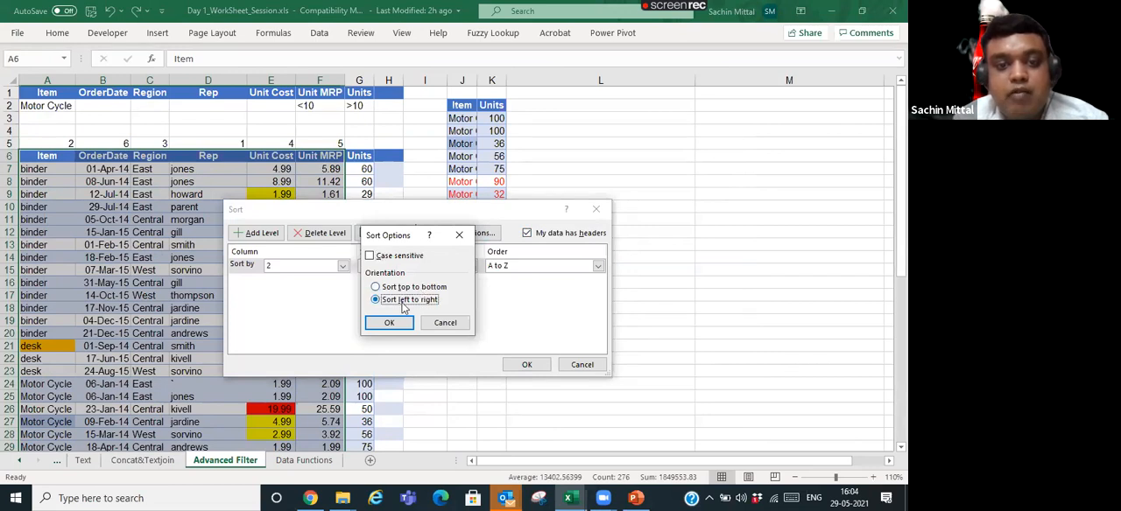
click(390, 323)
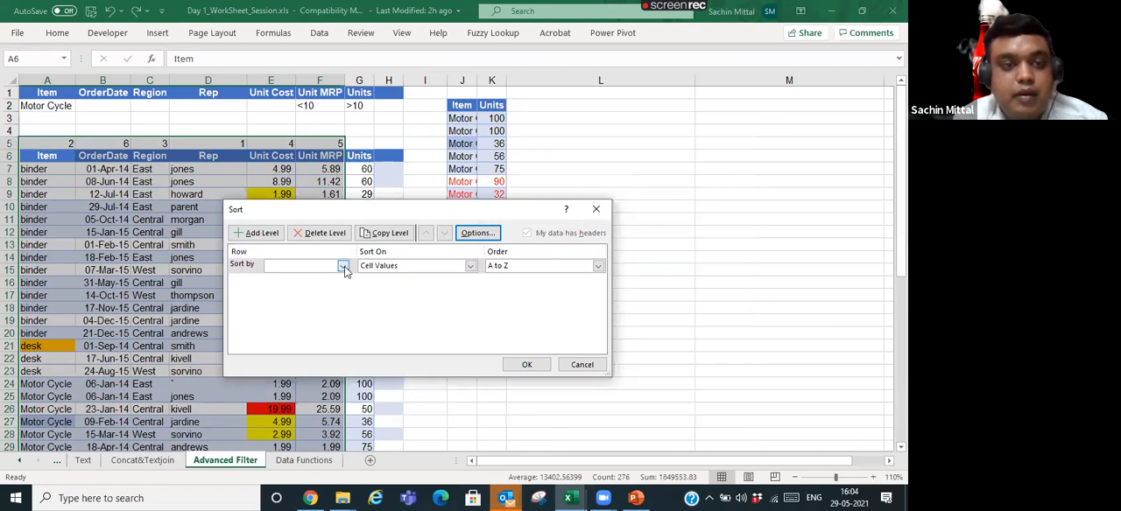
click(343, 266)
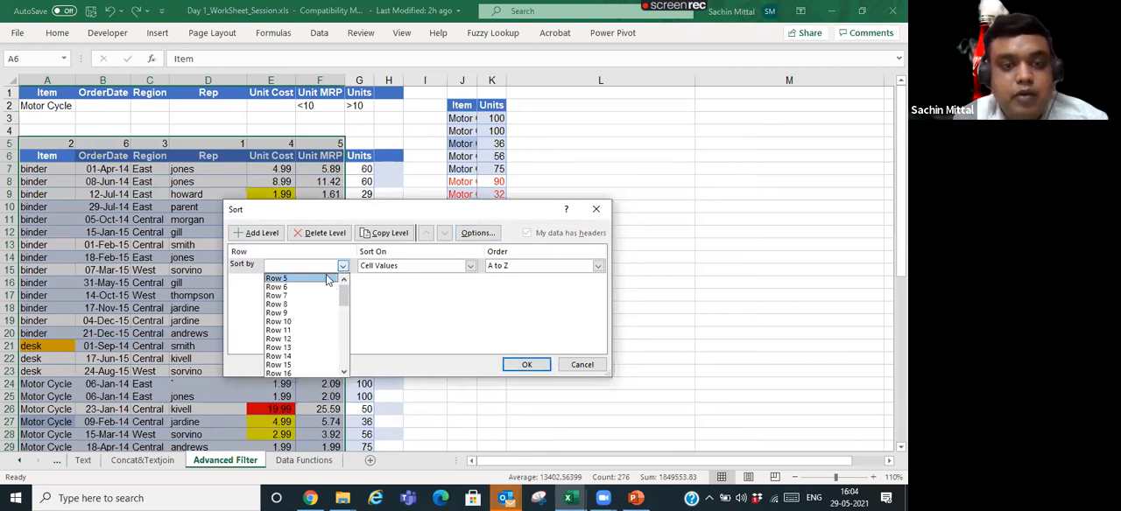
click(326, 277)
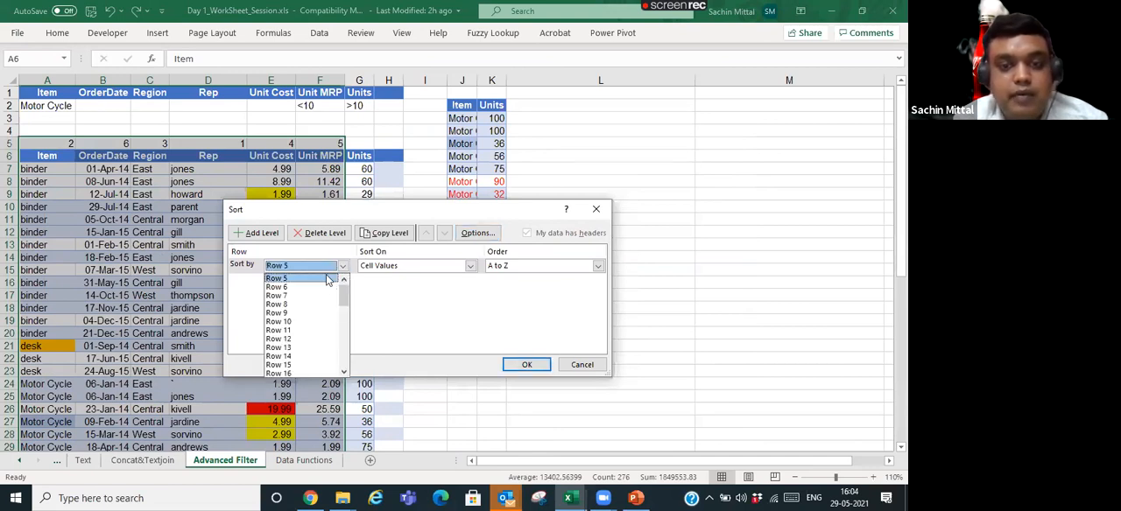
click(528, 364)
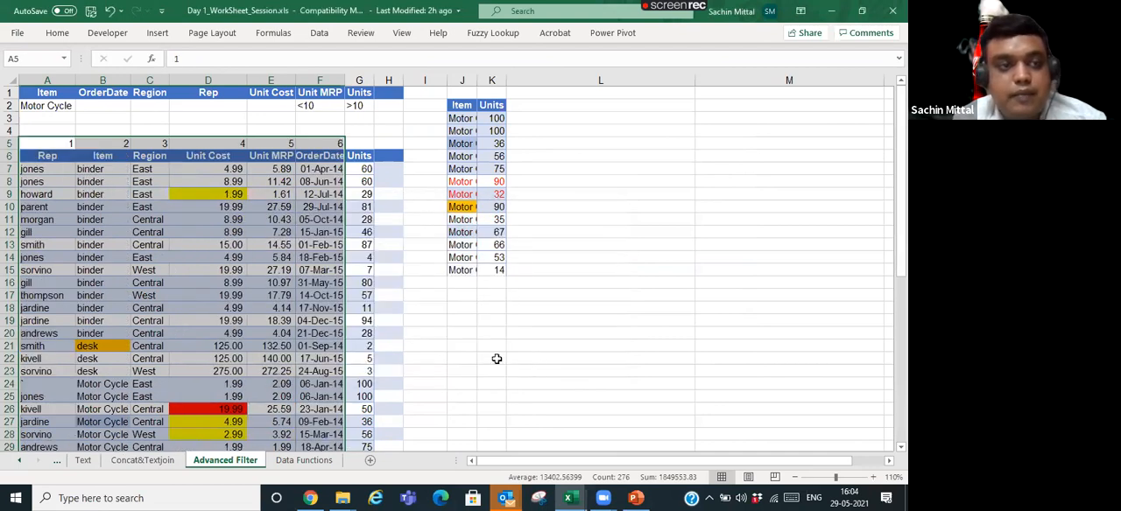
- Review the sorted numbers in A5:F5 and autofit the rearranged table's column widths, including Unit Cost and OrderDate
drag(66, 144, 315, 143)
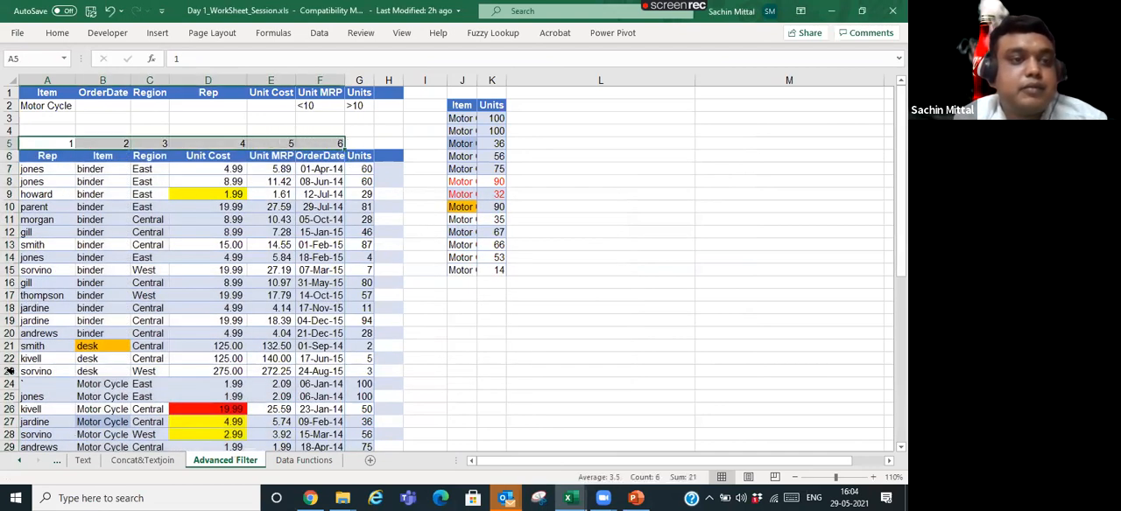
double_click(347, 80)
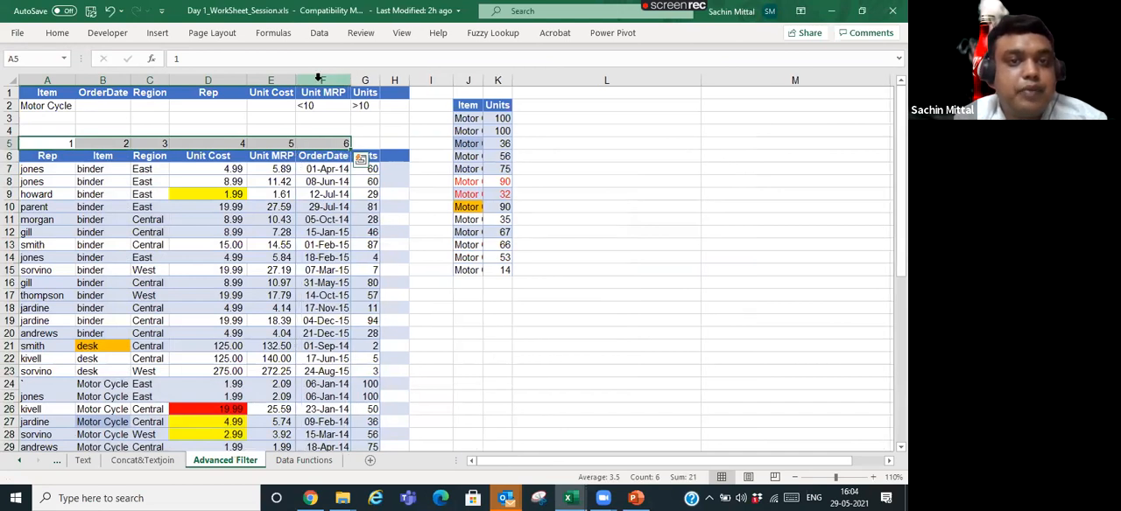
double_click(247, 80)
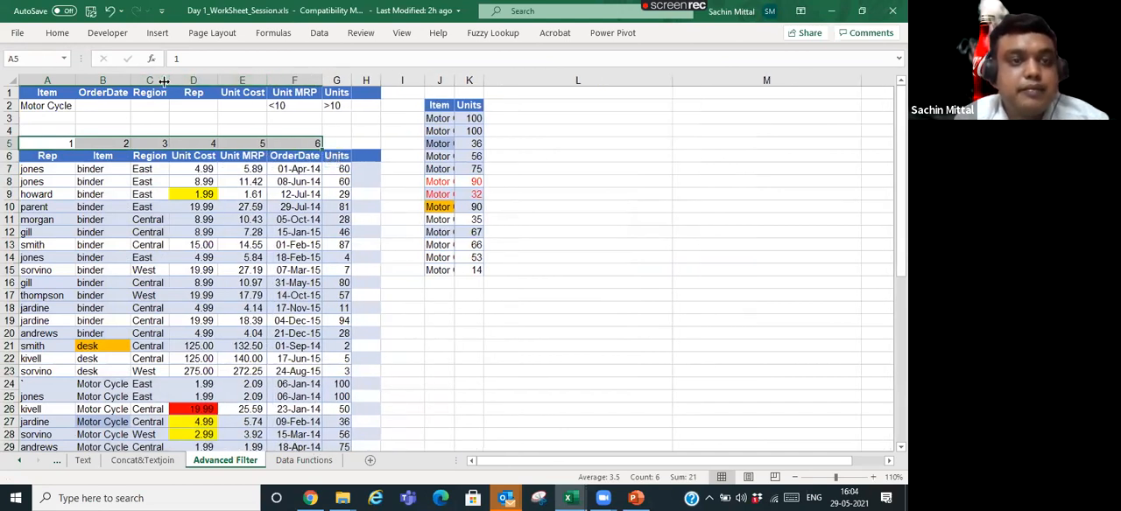
double_click(132, 80)
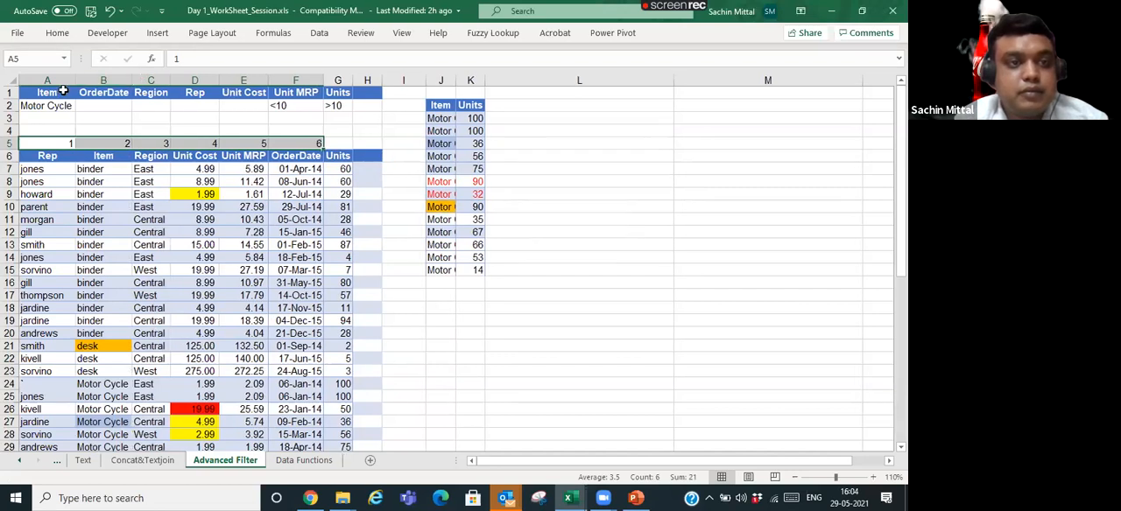
- Autofit the width of column A, which holds the order table's Rep entries
double_click(74, 81)
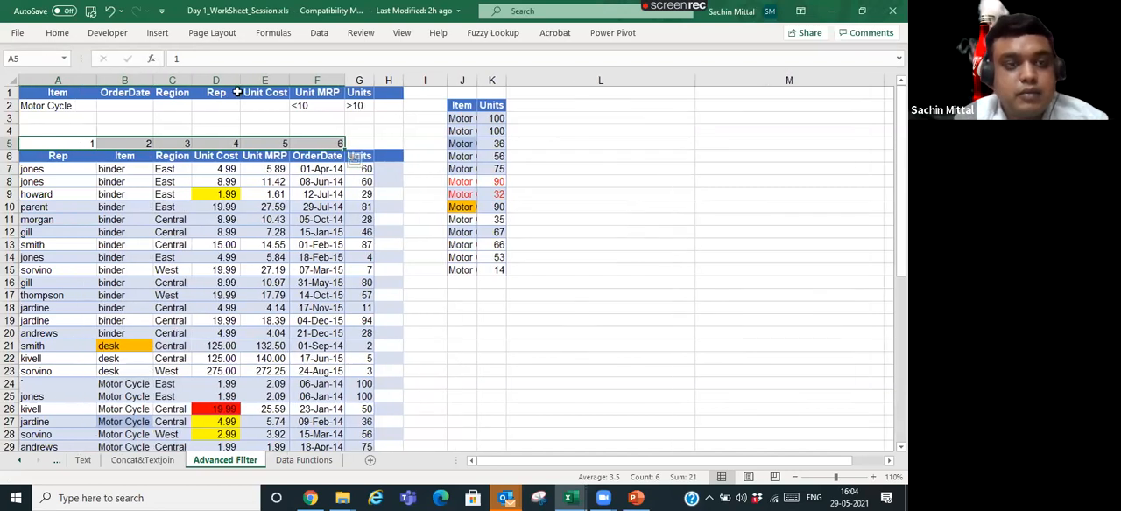
click(233, 144)
click(230, 207)
- Look over the reordered order table on the Advanced Filter sheet, from its header row downward
scroll(242, 206, down, 2)
scroll(242, 206, up, 2)
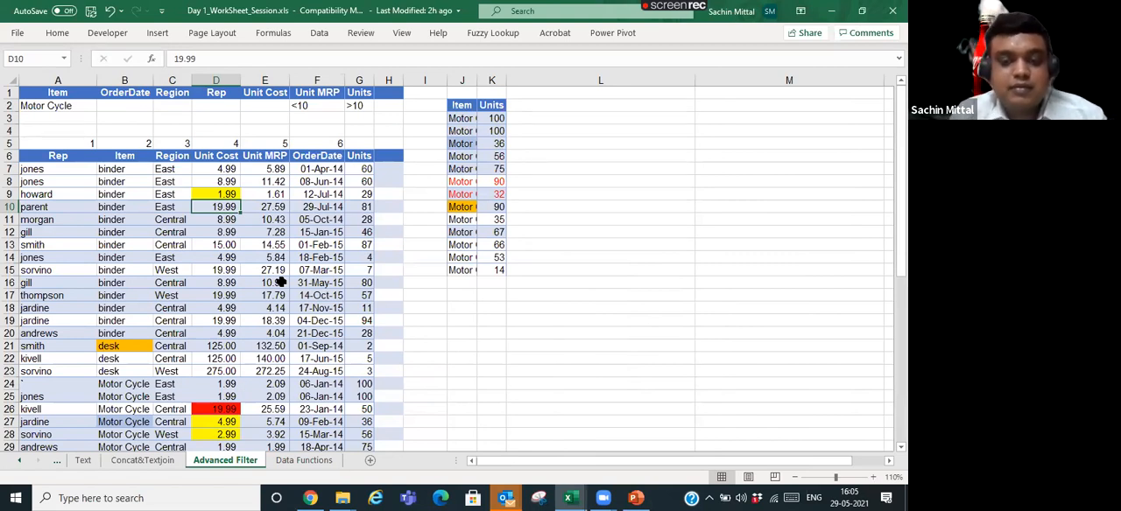
scroll(255, 263, down, 3)
scroll(251, 269, up, 3)
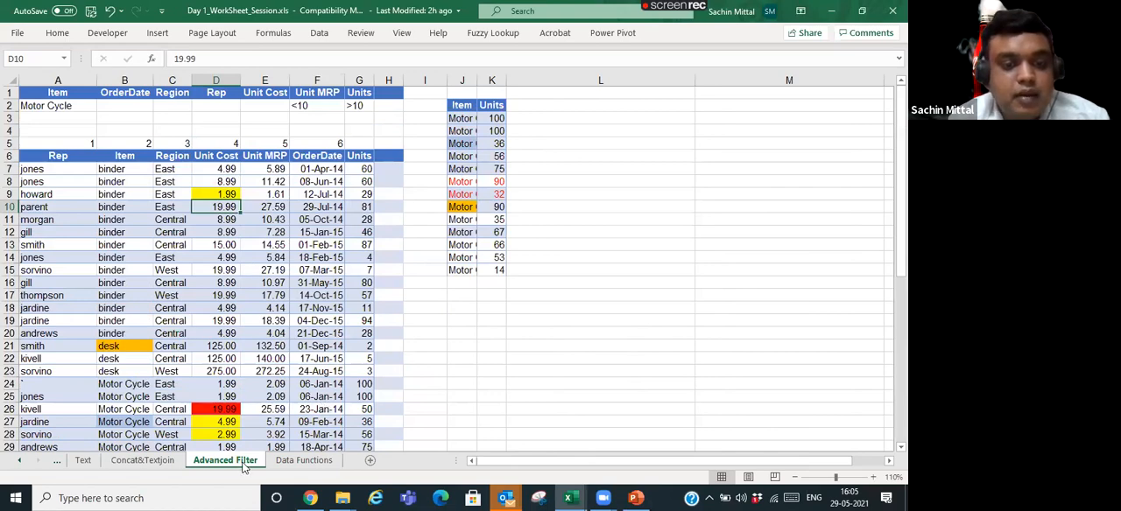
click(176, 461)
click(230, 457)
scroll(201, 280, down, 3)
scroll(219, 253, up, 3)
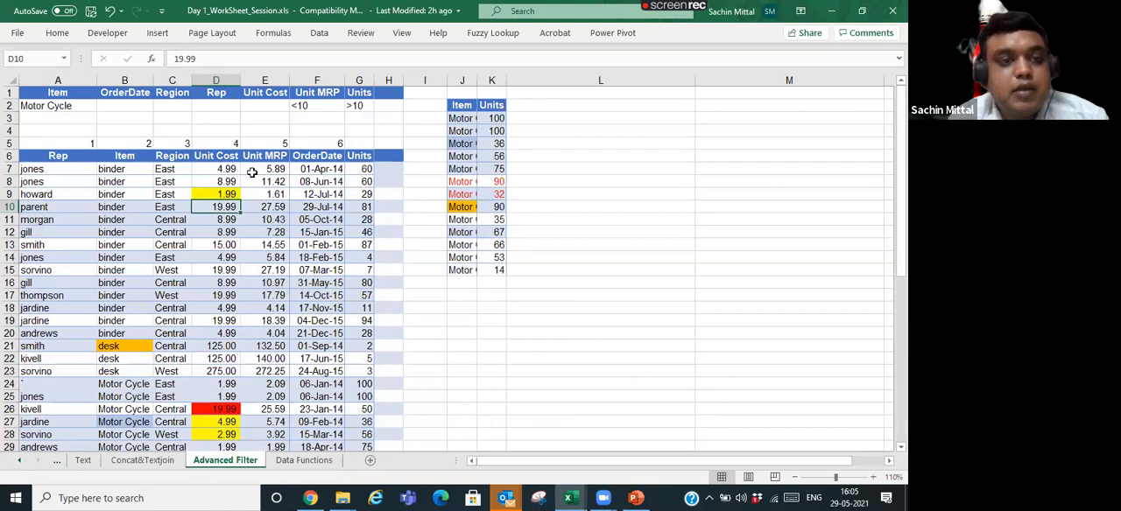
click(49, 168)
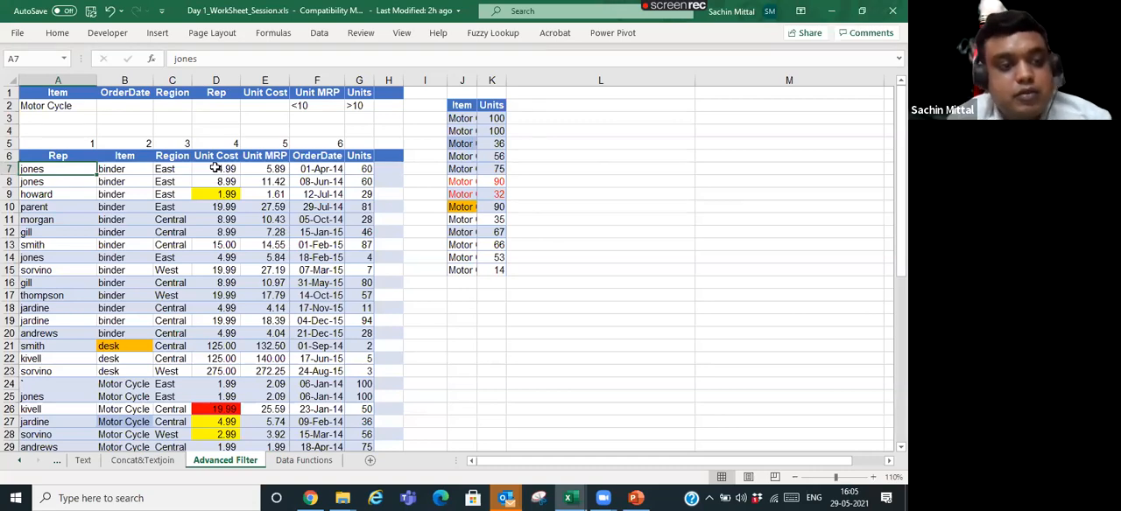
scroll(216, 167, down, 9)
scroll(215, 167, up, 8)
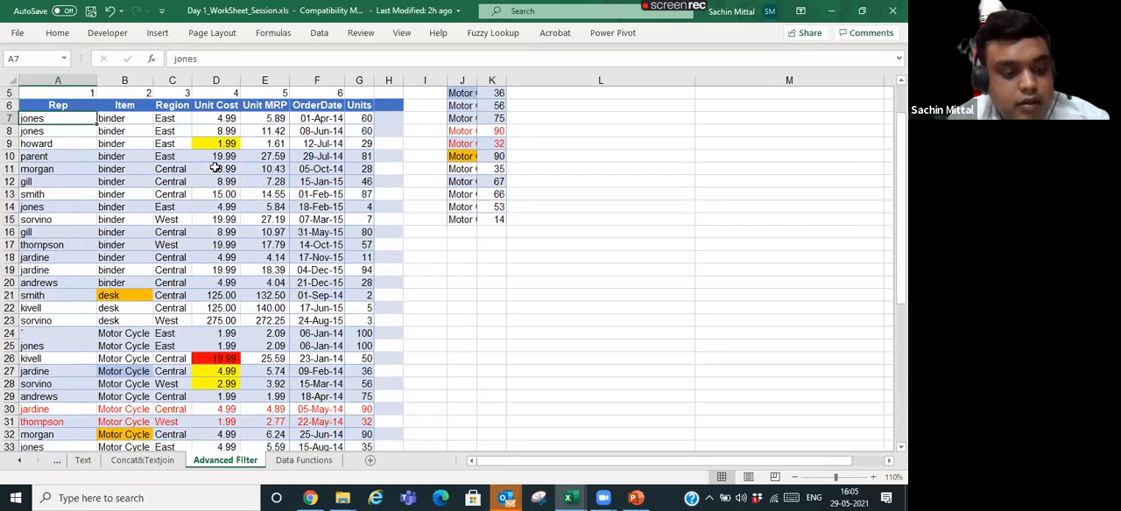
scroll(216, 167, down, 6)
scroll(215, 167, up, 6)
- Select the order table's Item entries B7:B50, without the header, and copy them
key(Up)
key(Right)
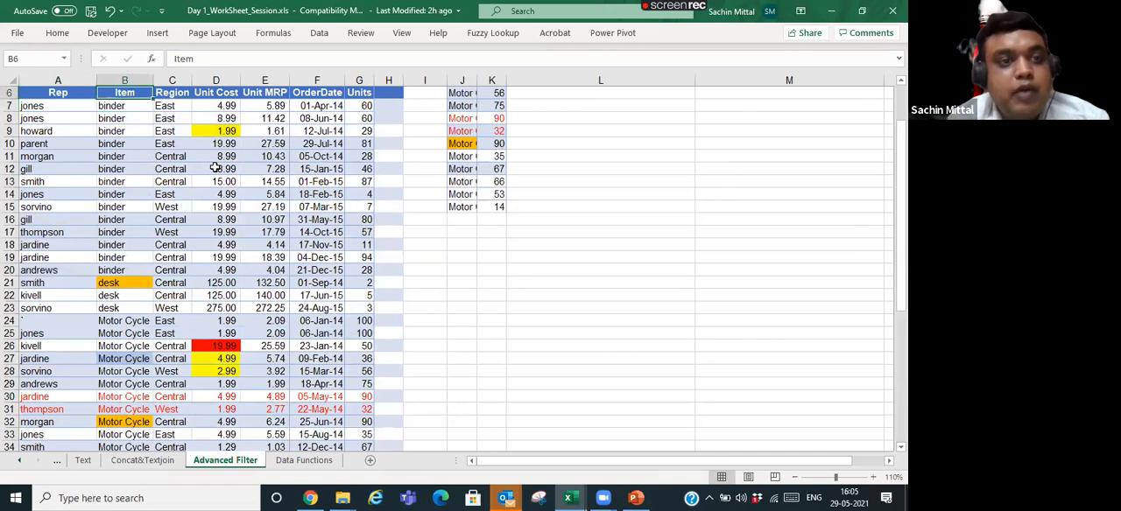
scroll(215, 168, up, 2)
key(ctrl+Home)
key(Down)
key(Down)
key(Down)
key(Down)
key(Down)
key(Down)
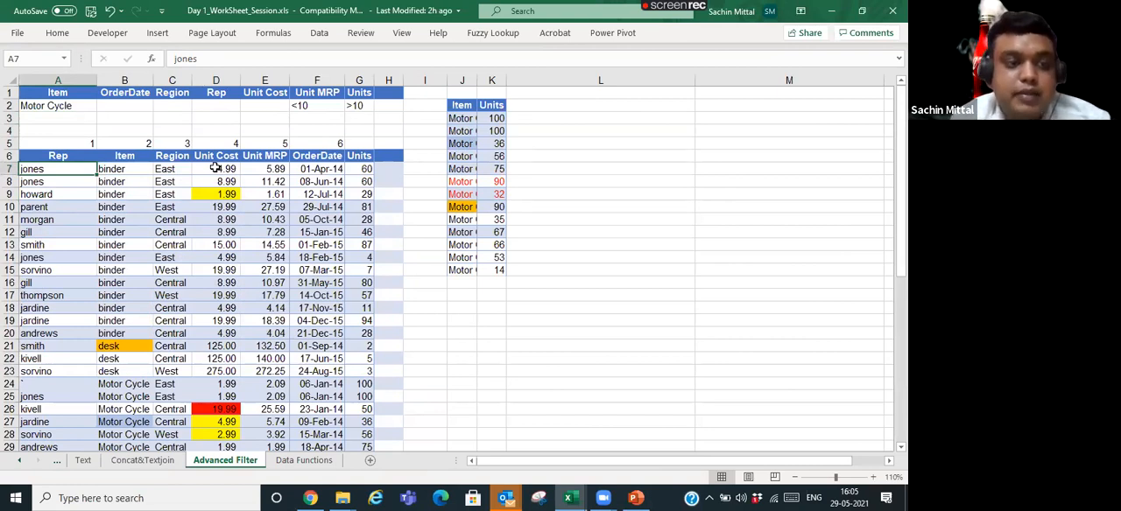
key(Right)
key(ctrl+shift+Down)
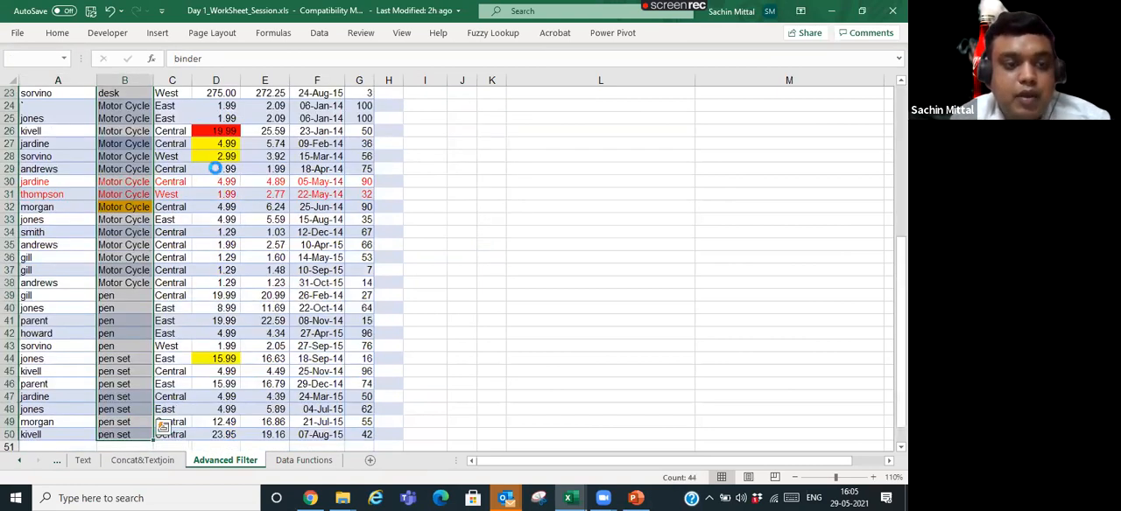
key(ctrl+c)
key(ctrl+q)
key(Escape)
- Insert a new worksheet before Advanced Filter and enter the header Item Nam in cell A2
key(shift+F11)
key(Down)
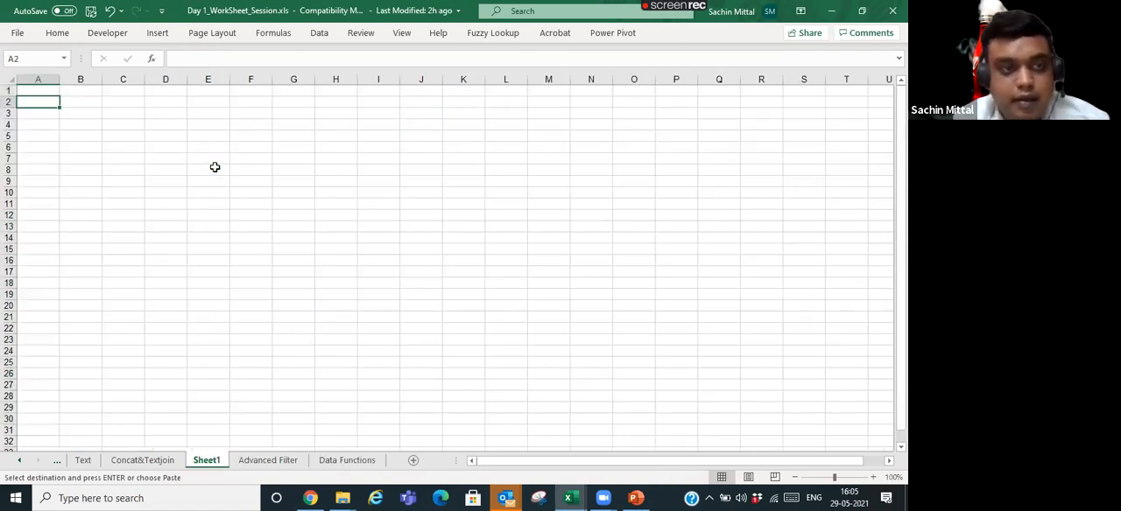
text(Iten)
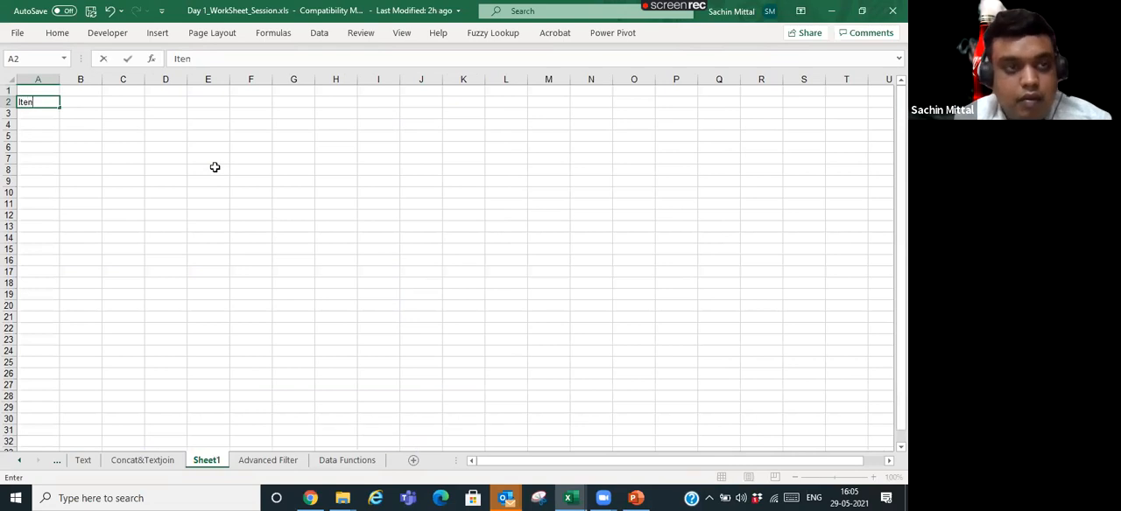
key(BackSpace)
text(m Namr)
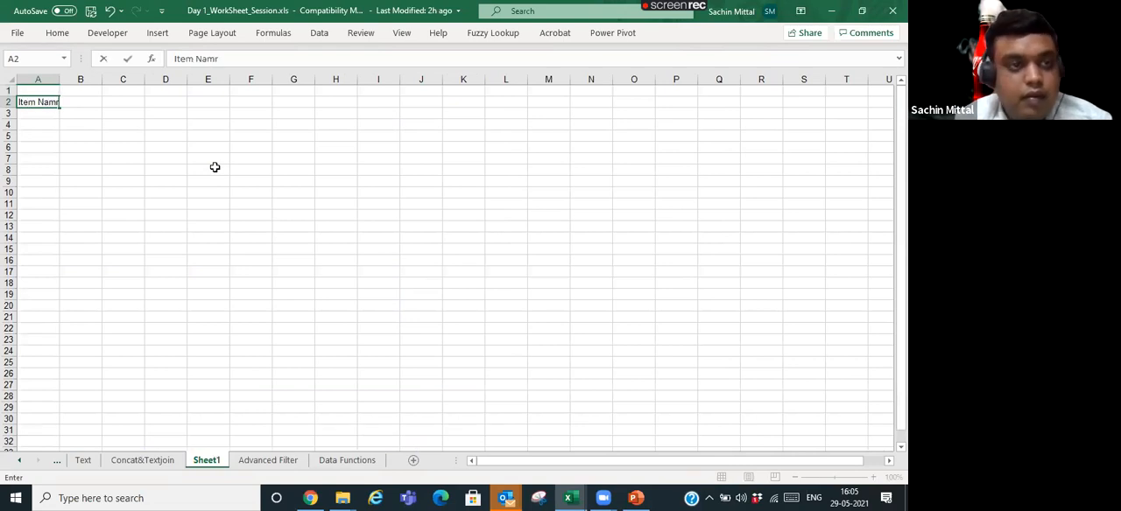
key(Return)
- Copy the Item entries B7:B50 from Advanced Filter again and paste them below the new sheet's header
key(ctrl+Page_Down)
key(ctrl+c)
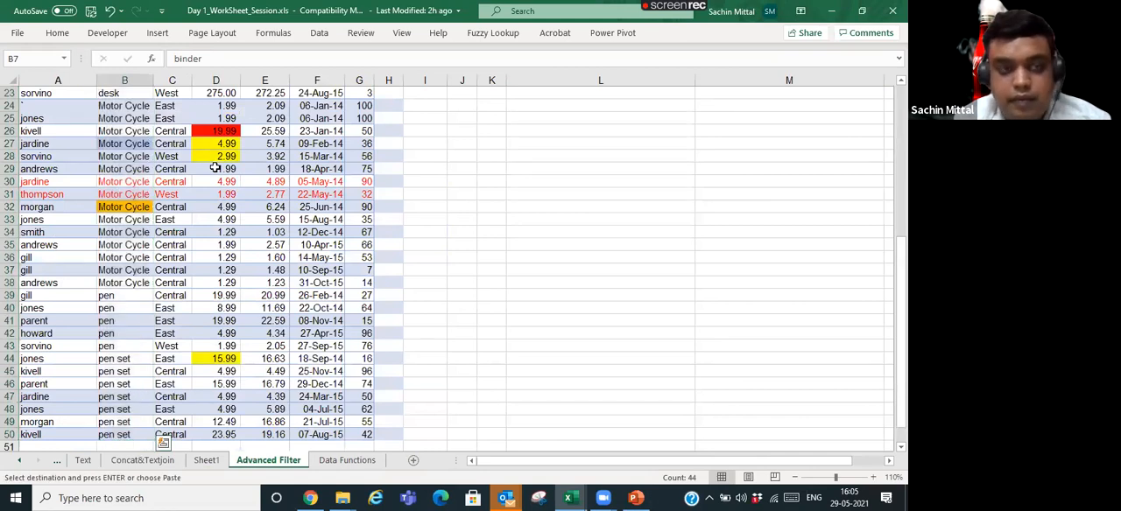
key(ctrl+Page_Up)
key(ctrl+v)
- Remove duplicates from the pasted item list, A2:A46, including its header row in the selection
key(Up)
key(ctrl+shift+Down)
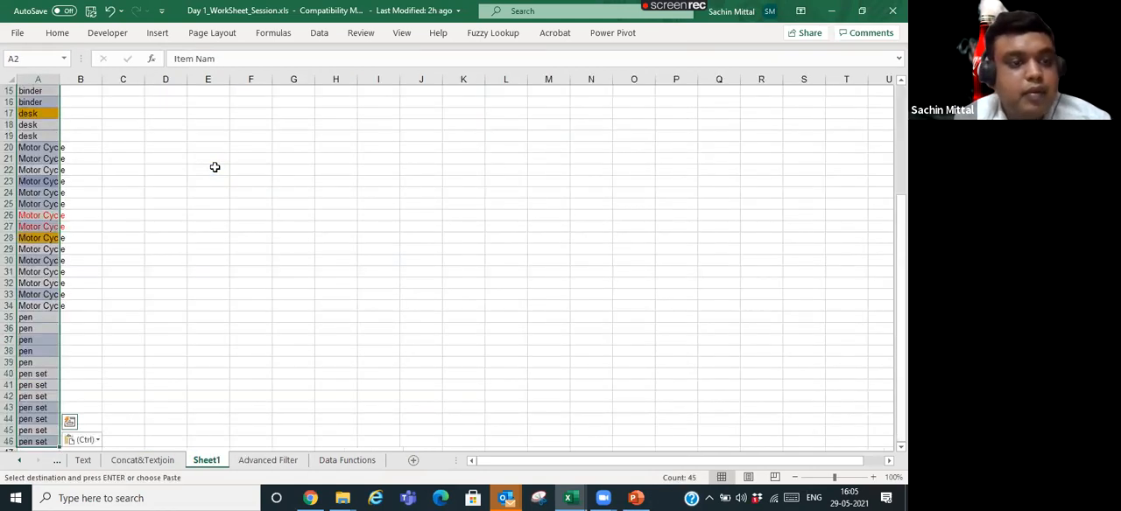
click(328, 32)
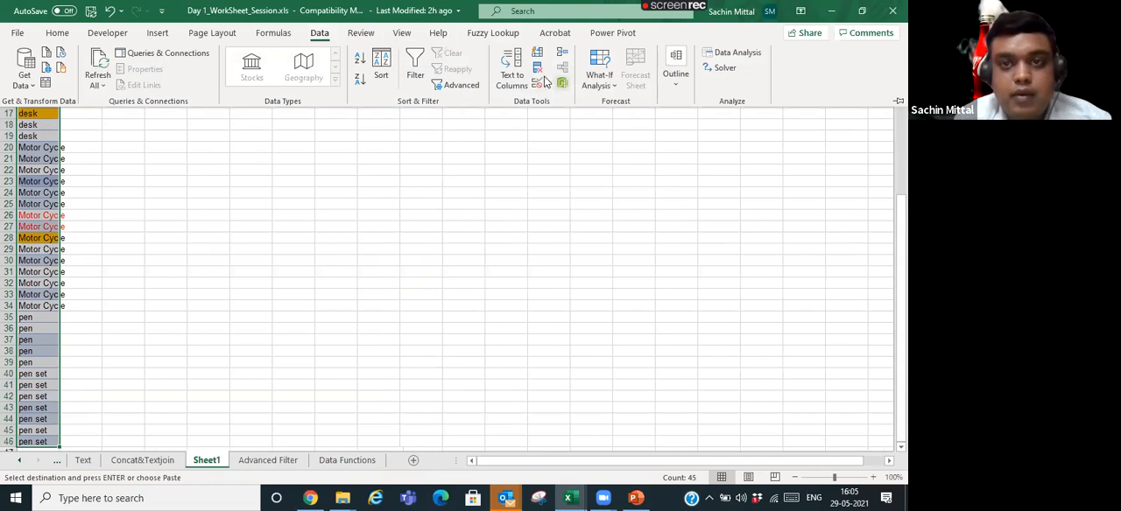
click(536, 69)
click(476, 366)
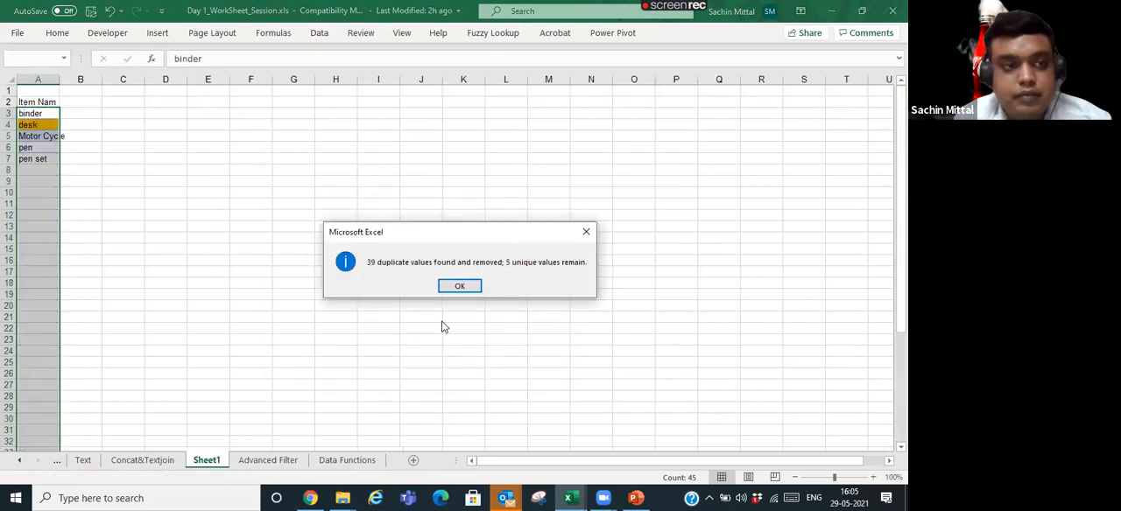
click(459, 287)
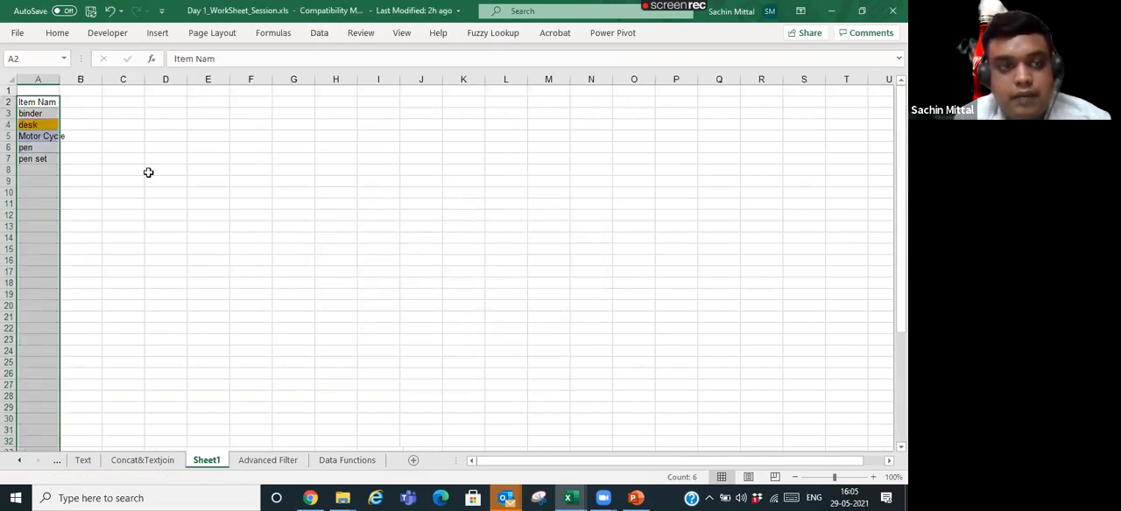
- Autofit column A to the unique item list on the new sheet
click(47, 137)
click(44, 101)
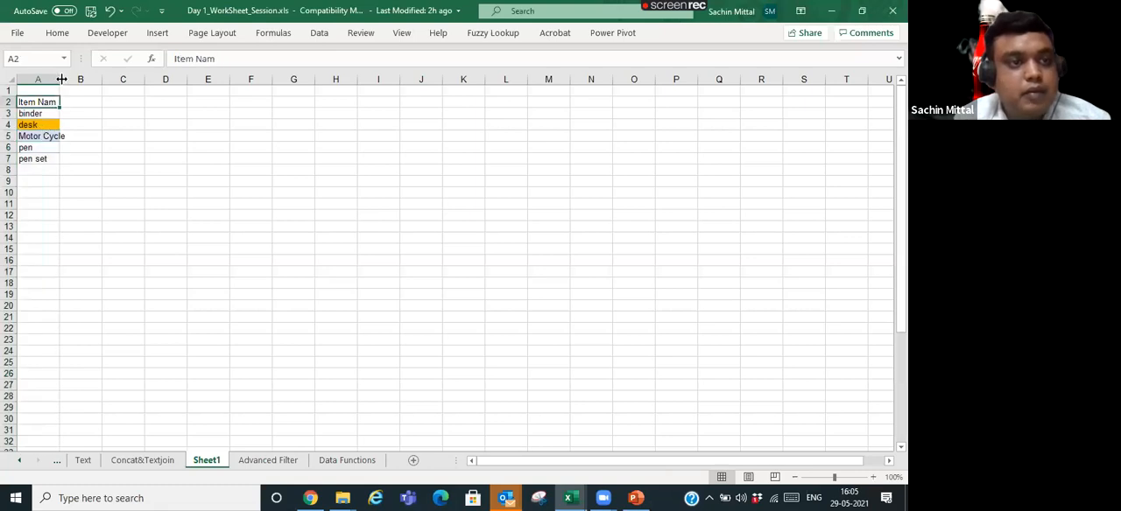
double_click(61, 79)
click(91, 128)
- Enter =PROPER(A3) in B3 and fill the formula down to B7
click(55, 110)
key(Right)
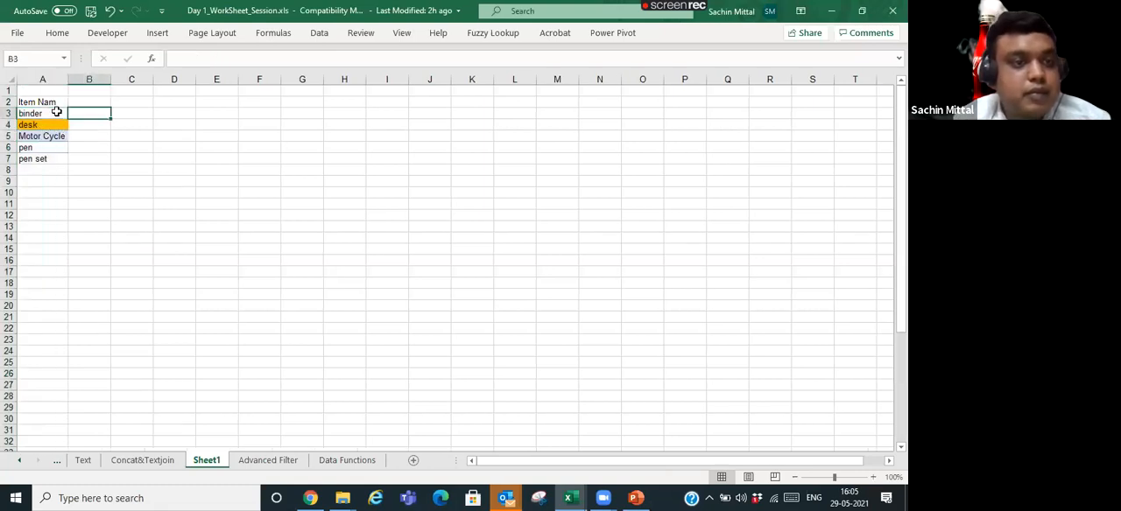
text(=prop)
key(Tab)
click(57, 111)
key(Return)
key(Left)
key(ctrl+Down)
key(Right)
key(ctrl+shift+Up)
key(ctrl+d)
- Copy the proper-case results B3:B7 and paste them as values over the item names in A3:A7
key(ctrl+c)
key(Up)
key(ctrl+Up)
key(Left)
key(Up)
key(Down)
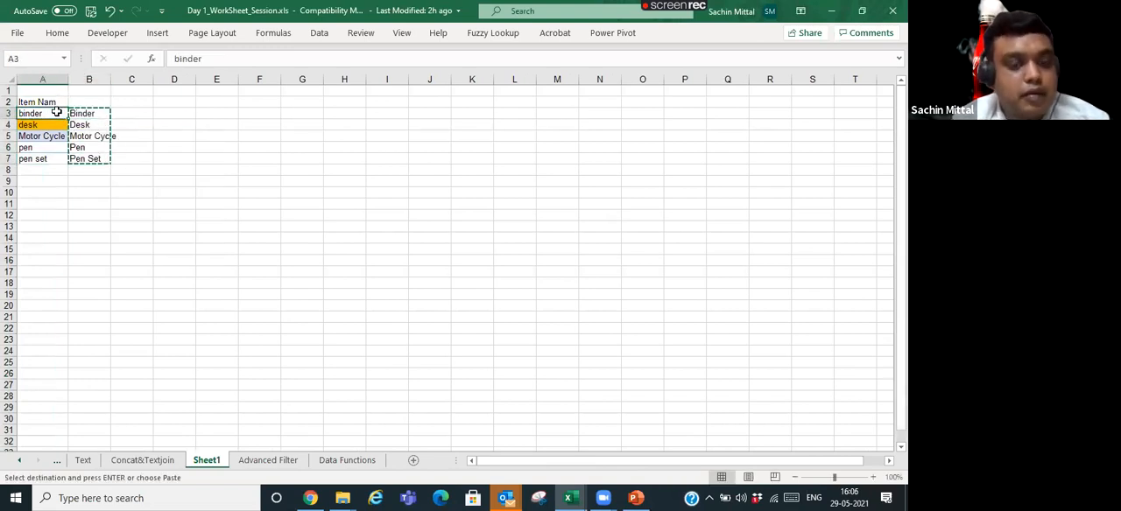
key(ctrl+alt+v)
key(Down)
key(Down)
key(Return)
key(Escape)
- Delete the helper PROPER formulas in B3:B7
key(Right)
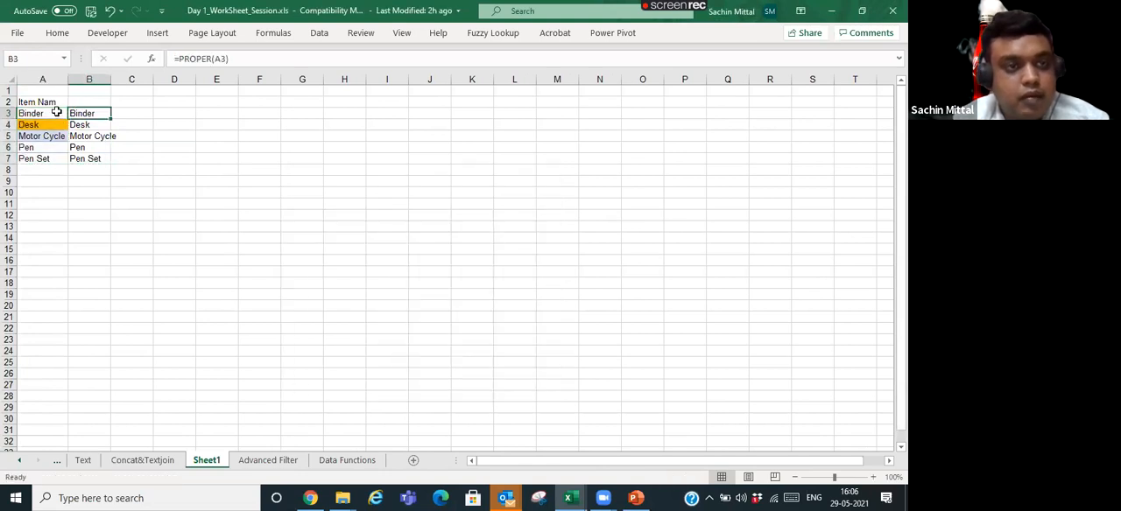
key(ctrl+shift+Down)
key(Delete)
key(Left)
key(Up)
key(Down)
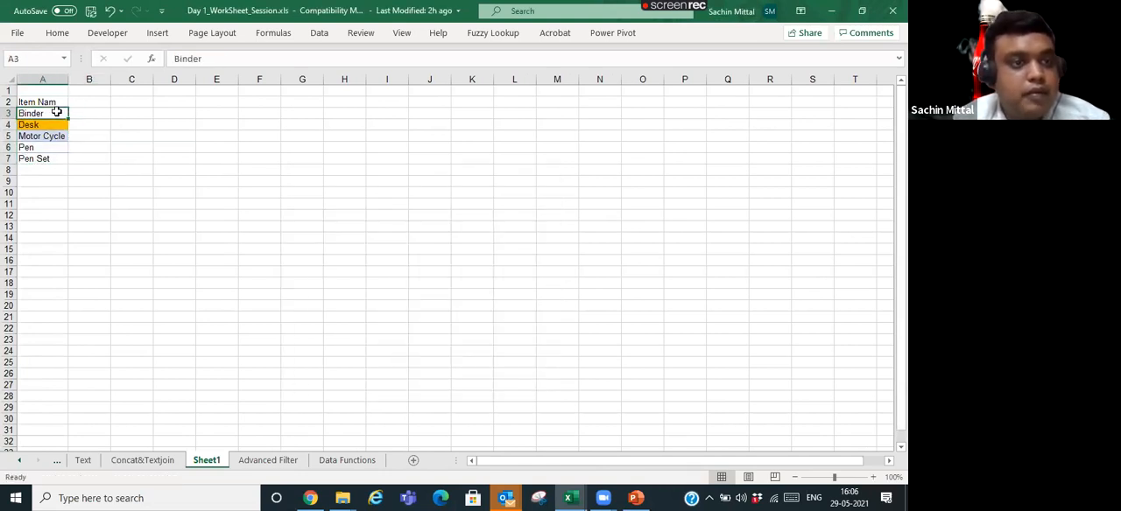
- Autofit the column to the item names A3:A7 and clear their cell fill colours
key(ctrl+shift+Down)
key(alt)
key(h)
key(o)
key(i)
key(alt+h)
key(Escape)
key(Escape)
- Convert the item list A2:A7, including its header, into an Excel table
key(Up)
key(ctrl+shift+Down)
key(ctrl+t)
key(Return)
key(Down)
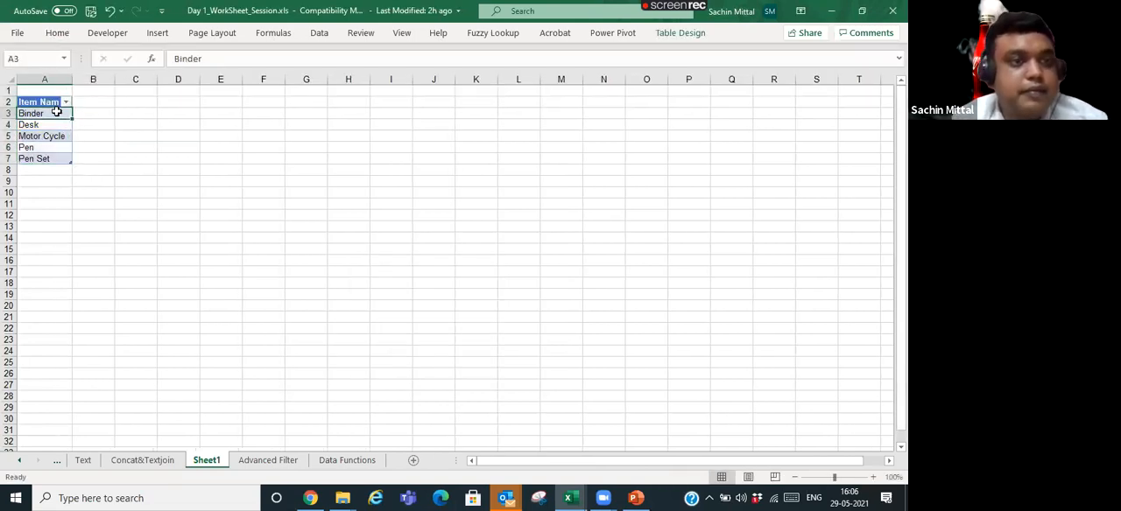
- Turn off the filter button in the item table's header
key(alt+a)
key(t)
click(56, 126)
click(68, 113)
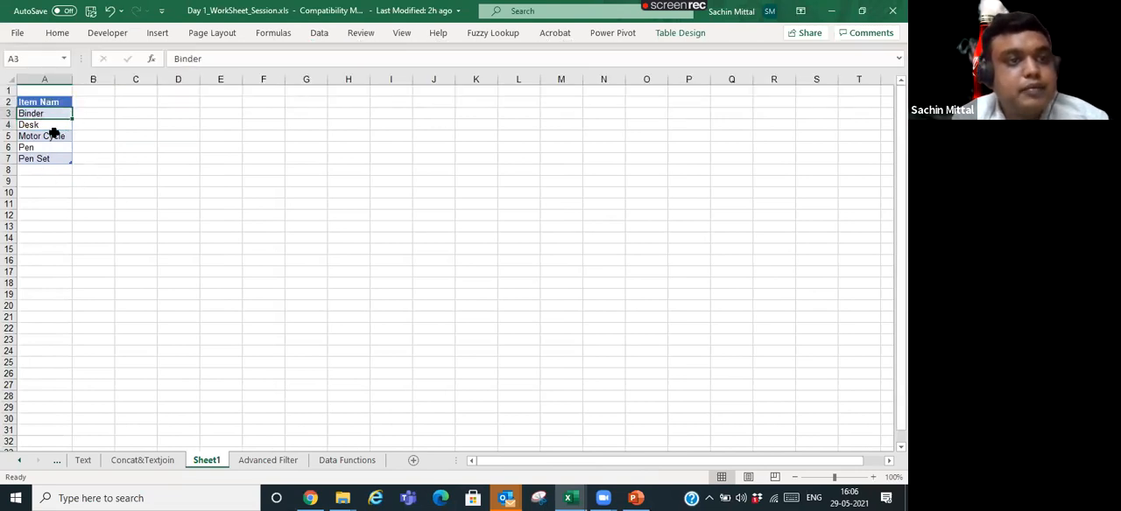
- Open the data validation settings for the first item cell, B7, on the Advanced Filter sheet
click(270, 461)
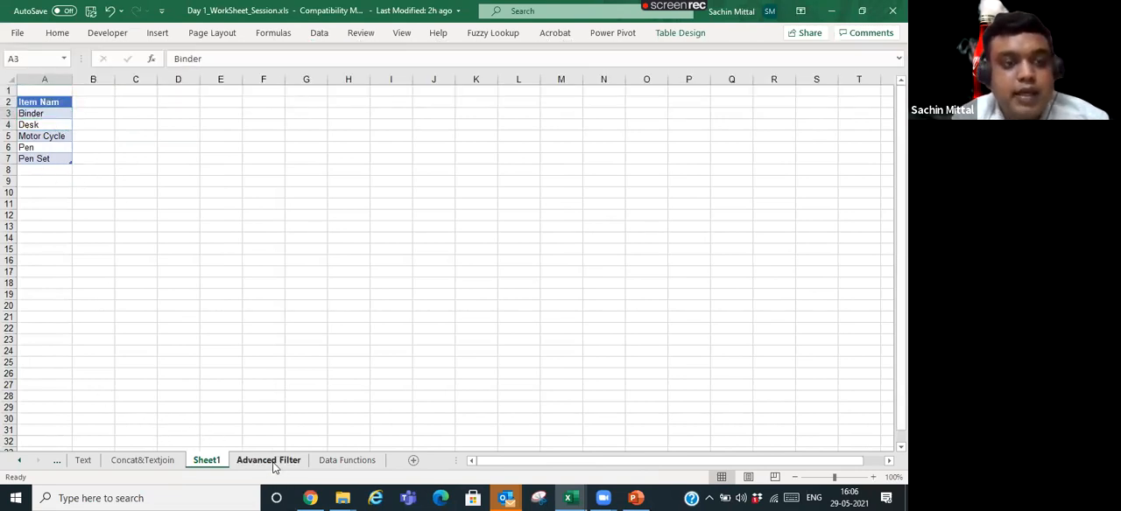
scroll(216, 230, up, 9)
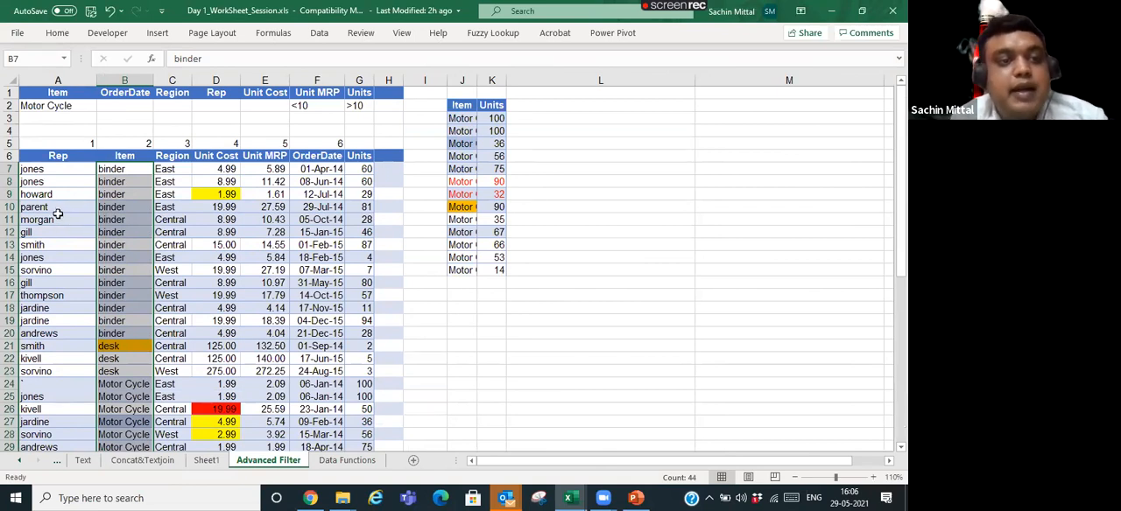
click(84, 176)
click(112, 178)
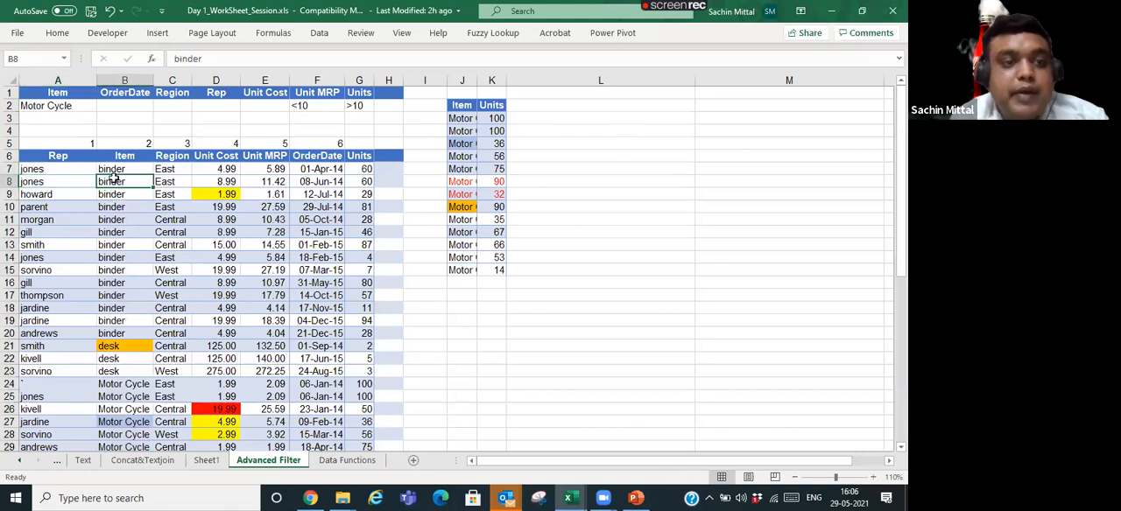
click(130, 224)
click(136, 173)
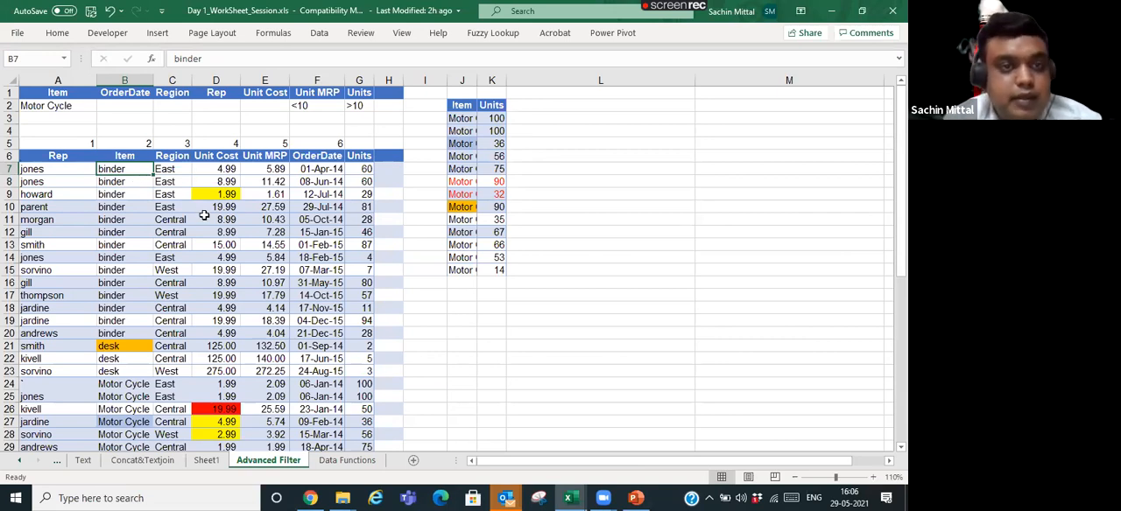
click(57, 33)
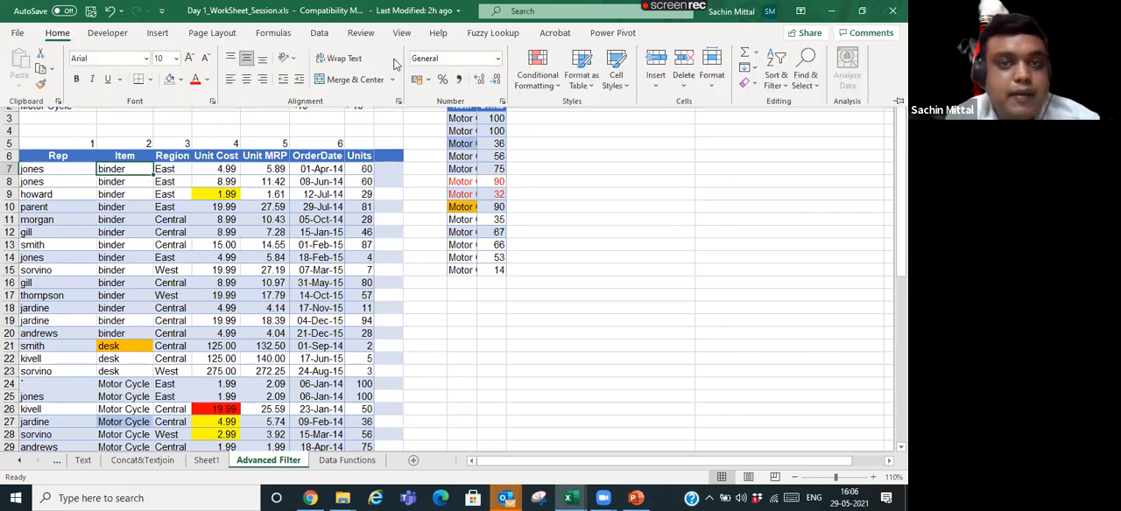
click(316, 35)
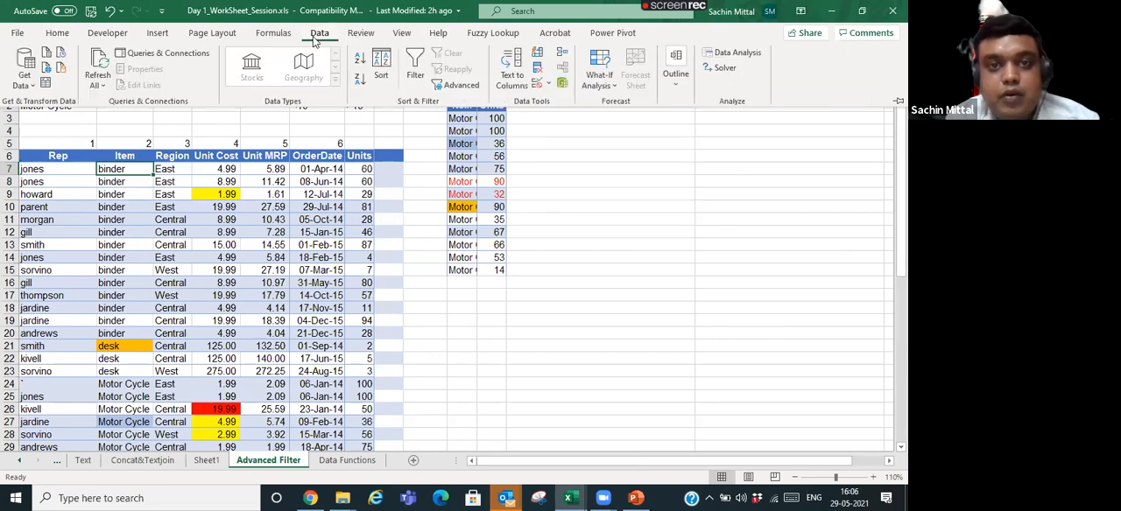
click(547, 83)
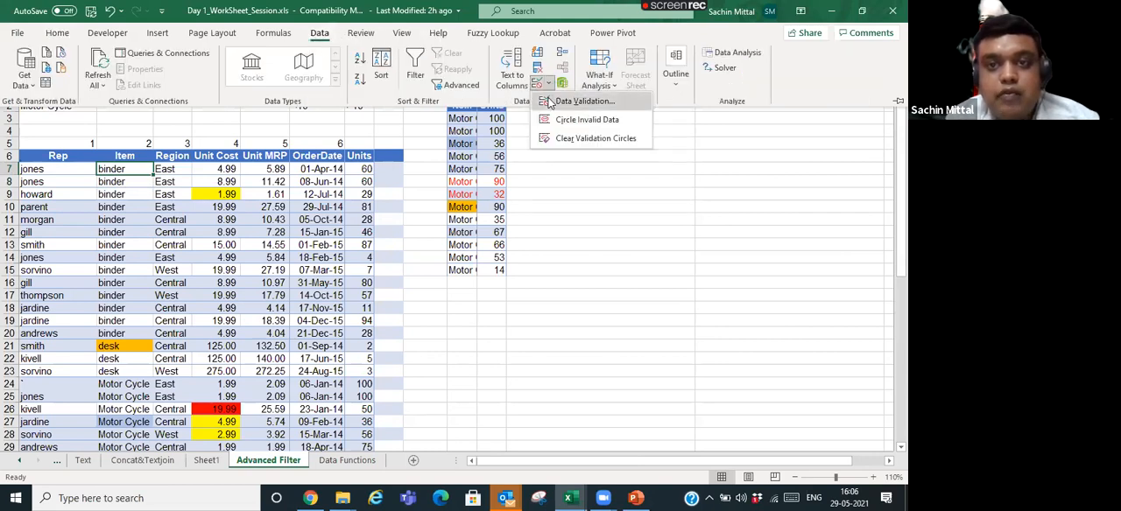
click(578, 102)
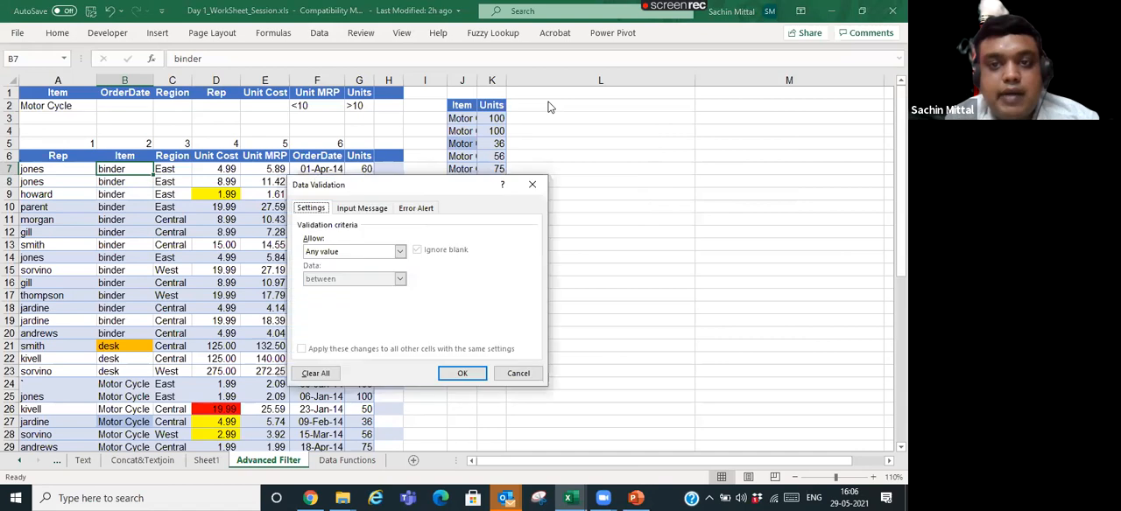
- Restrict B7 to a drop-down list sourced from Sheet1 cells A3:A7 and check the options it offers
click(365, 252)
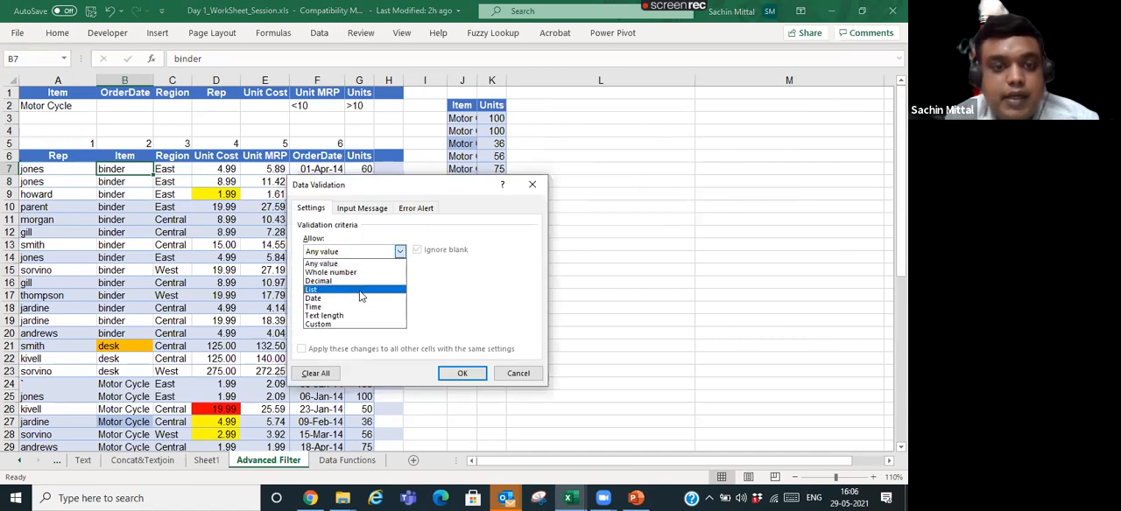
click(361, 289)
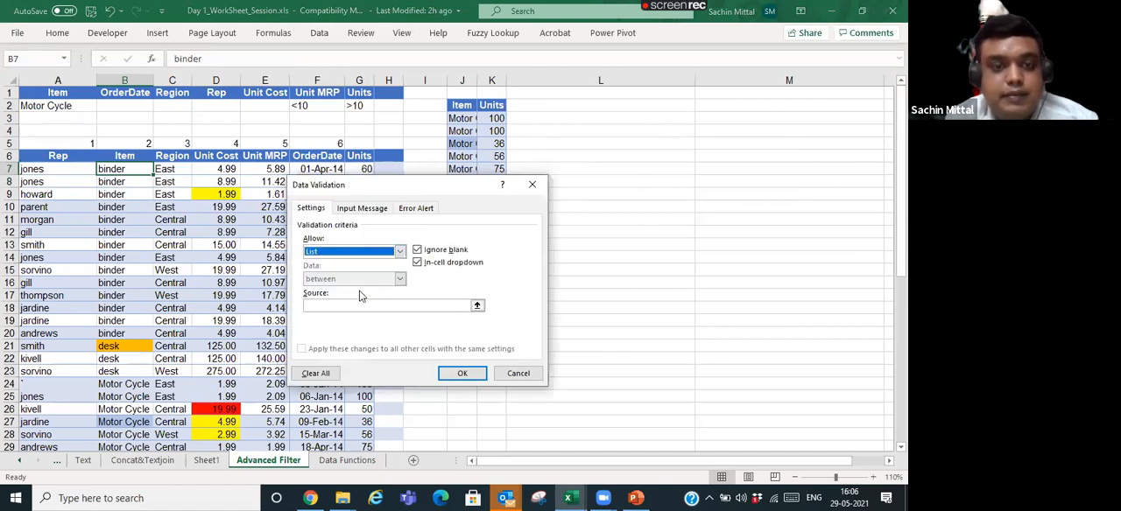
click(476, 307)
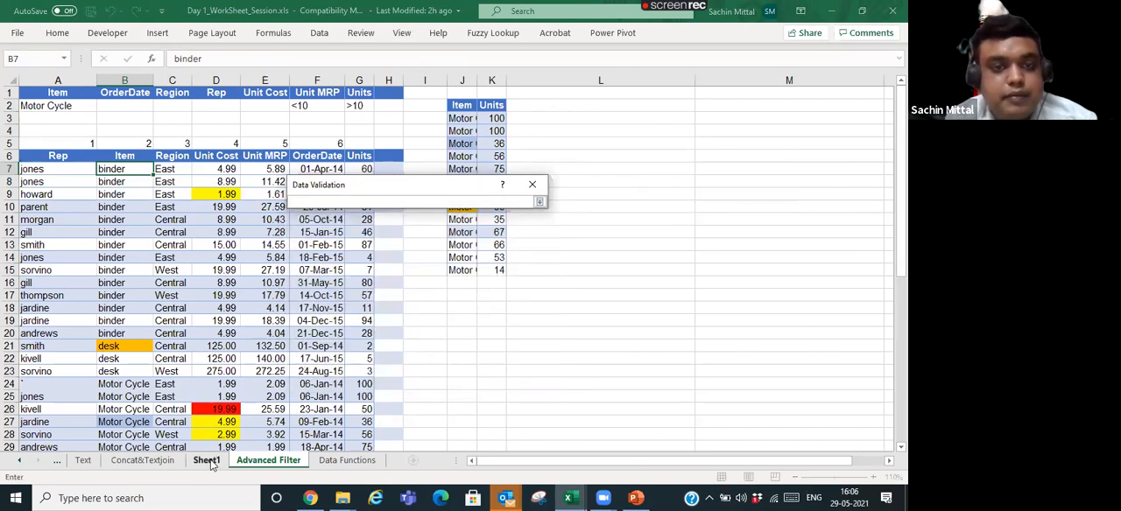
click(206, 460)
drag(60, 115, 62, 156)
key(Return)
key(Return)
key(alt+Down)
key(Escape)
- Copy B7 and paste only its validation rule down the Item column, extending past the last record in row 50
key(ctrl+c)
key(ctrl+shift+Down)
key(shift+Down)
scroll(61, 156, down, 3)
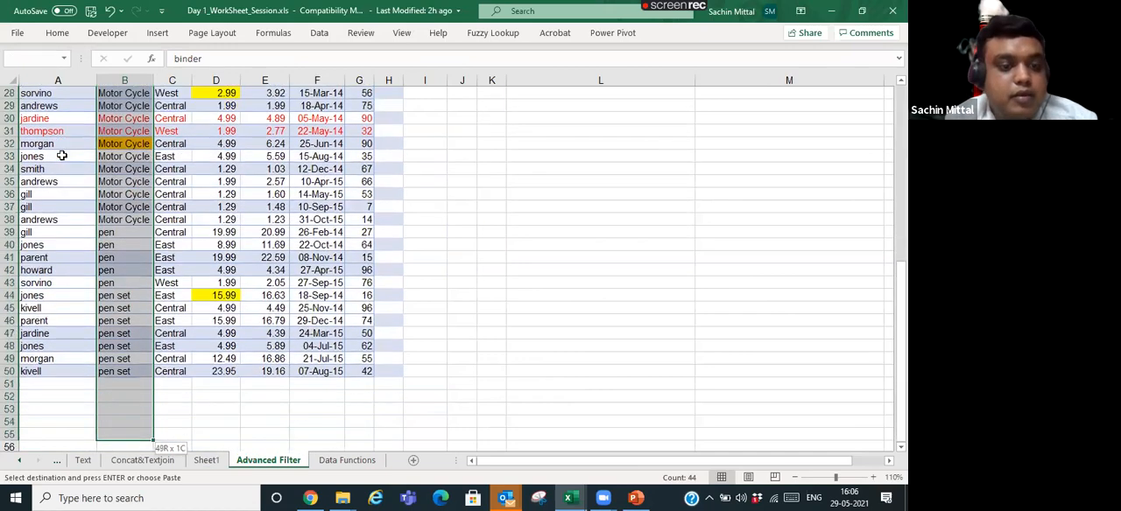
key(ctrl+alt+v)
key(f)
key(c)
key(n)
key(Return)
key(Escape)
- Check the drop-down list in several cells near the start of the Item column
key(Down)
key(Down)
key(Down)
key(Down)
key(Down)
key(Down)
key(Down)
key(Down)
key(Down)
key(Down)
key(Down)
key(Down)
key(Down)
key(Down)
key(Down)
key(Down)
key(Down)
key(Down)
key(Down)
key(Down)
key(Down)
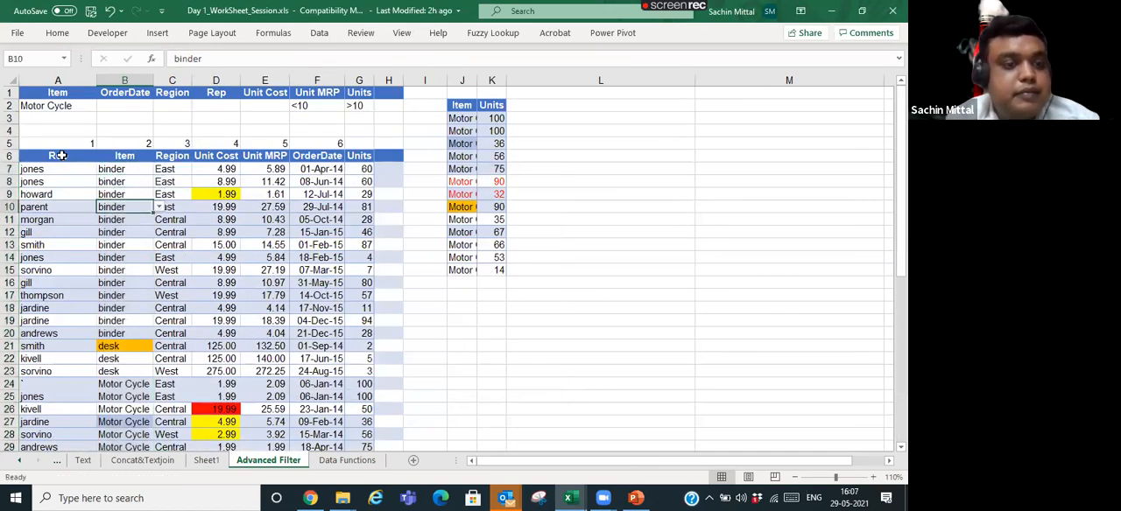
key(Up)
key(Up)
key(alt+Down)
key(Escape)
- Check the drop-down list in the empty Item cells below the last record
key(Down)
key(alt+Down)
key(Escape)
key(Down)
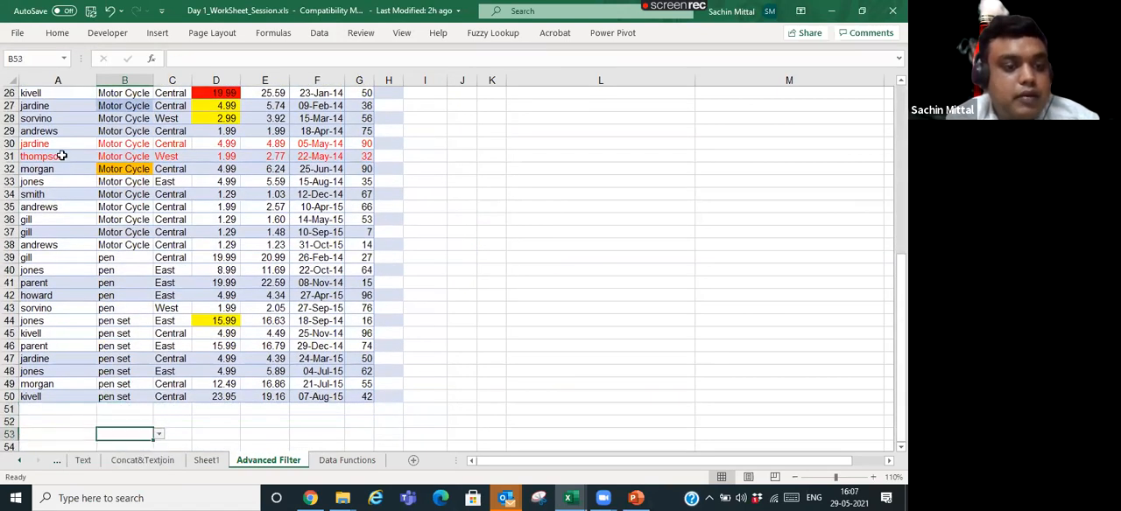
key(Down)
key(Down)
key(alt+Down)
key(Escape)
key(Down)
key(Down)
key(alt+Down)
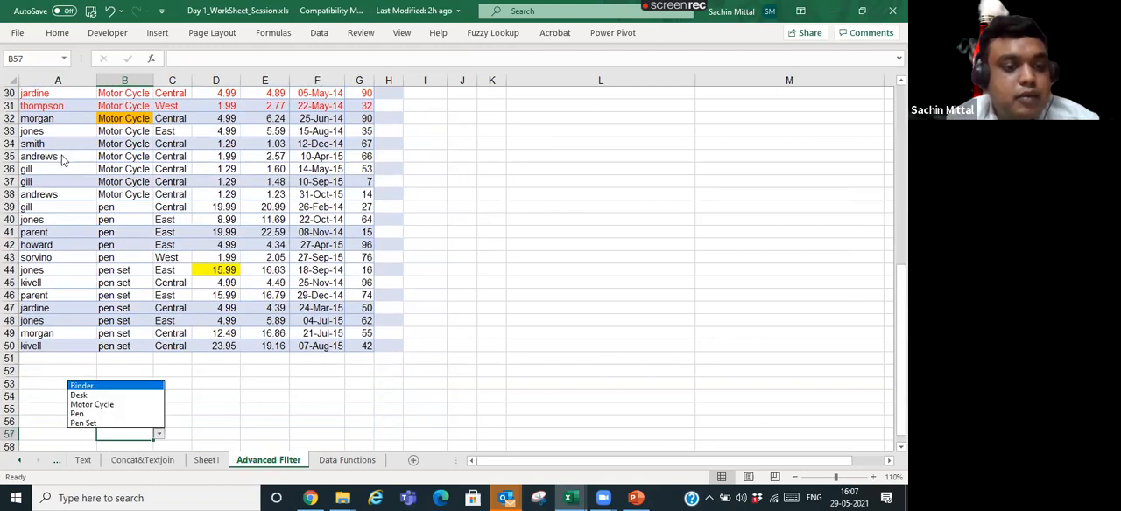
key(Escape)
key(Down)
key(Down)
key(Down)
key(alt+Down)
key(Escape)
key(Up)
key(Up)
key(alt+Down)
key(Escape)
key(Up)
key(Up)
key(Up)
key(Up)
key(alt+Down)
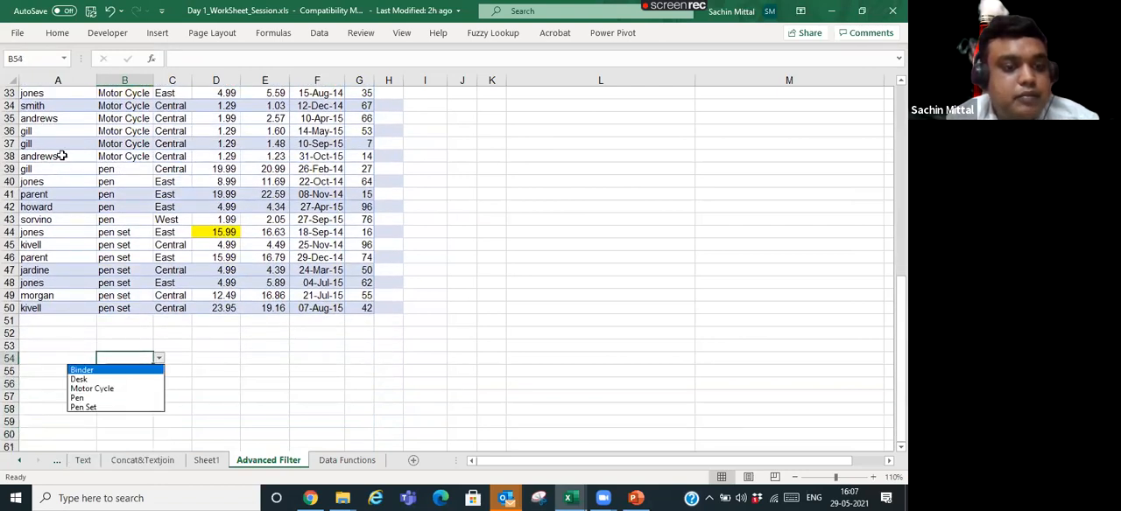
key(Escape)
key(Up)
key(Up)
key(alt+Down)
key(Escape)
key(Up)
key(Up)
- Return to B9 and compare its drop-down options with the item table on Sheet1
key(Up)
key(Down)
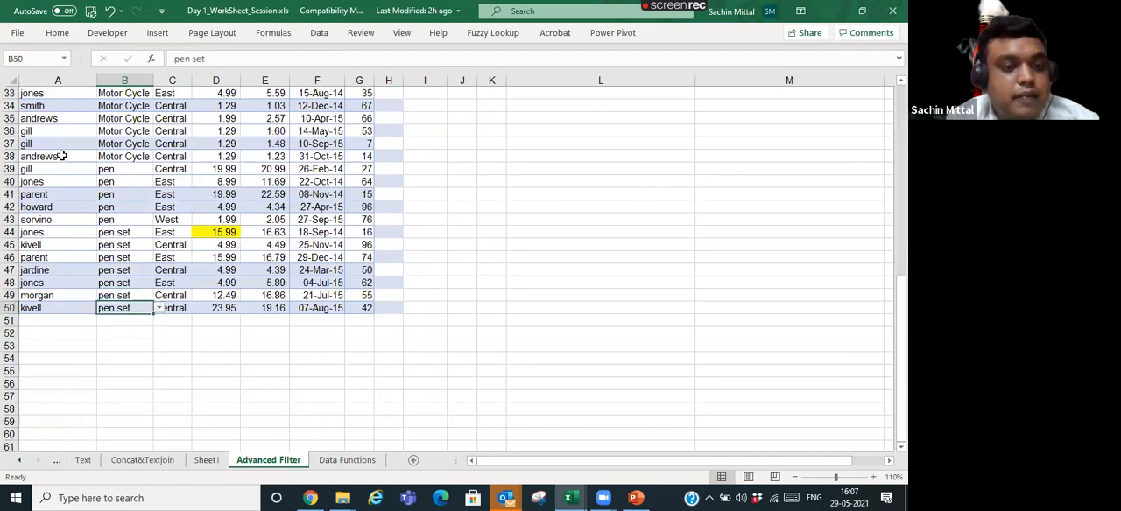
key(Up)
key(Up)
key(Up)
key(Up)
key(Up)
key(Up)
key(Up)
key(Up)
key(Up)
key(Up)
key(Up)
key(Up)
key(Up)
key(Up)
key(Up)
key(Up)
key(Up)
key(Up)
key(Up)
key(Up)
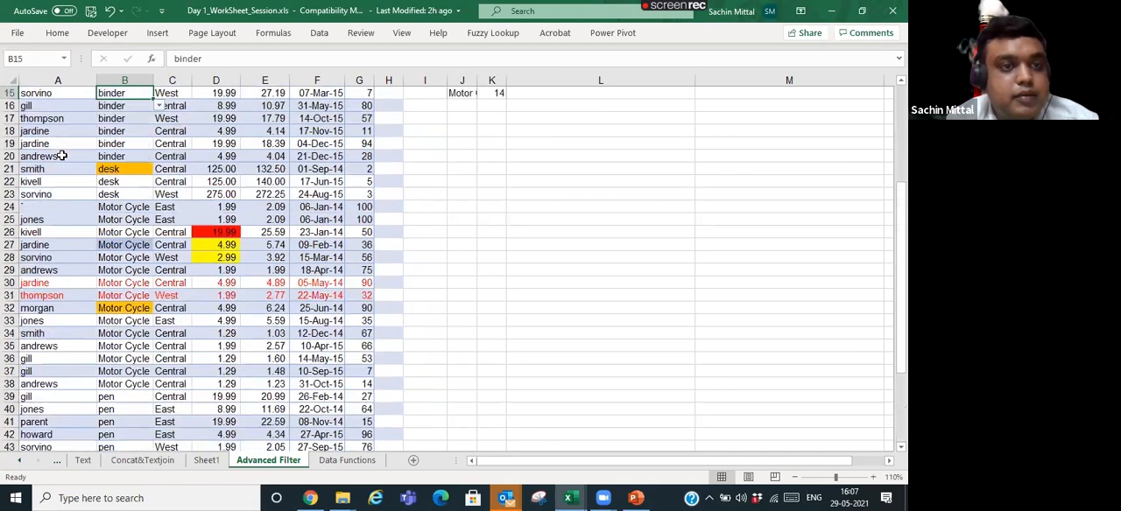
key(Up)
key(Up)
key(Up)
key(Up)
key(Up)
key(Up)
key(Up)
key(Up)
key(Up)
key(Up)
key(Up)
key(Up)
key(Up)
key(Up)
key(Down)
key(Down)
key(Down)
key(Down)
key(Down)
key(Down)
key(Down)
key(Down)
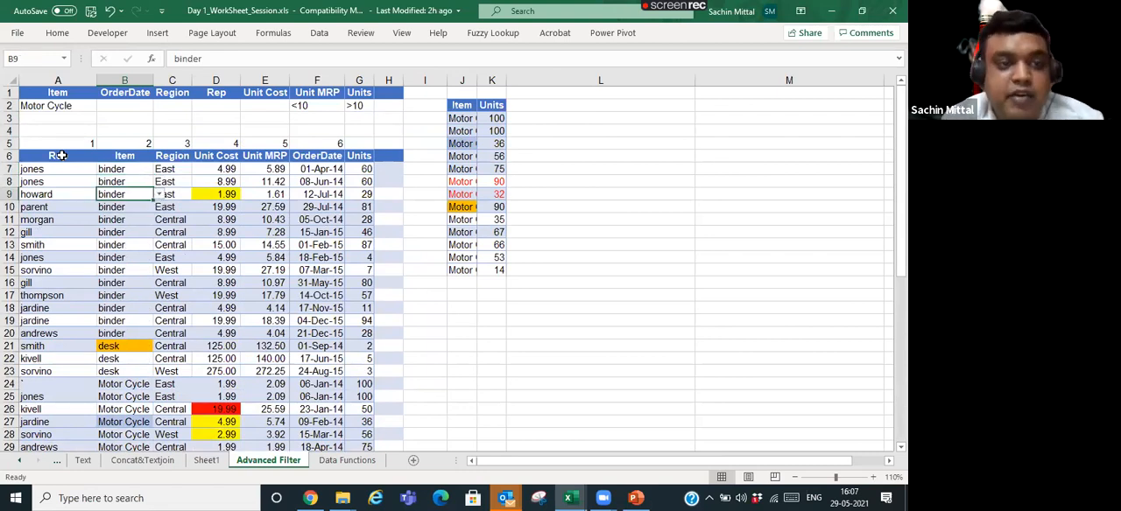
key(ctrl+Page_Up)
key(Down)
key(Right)
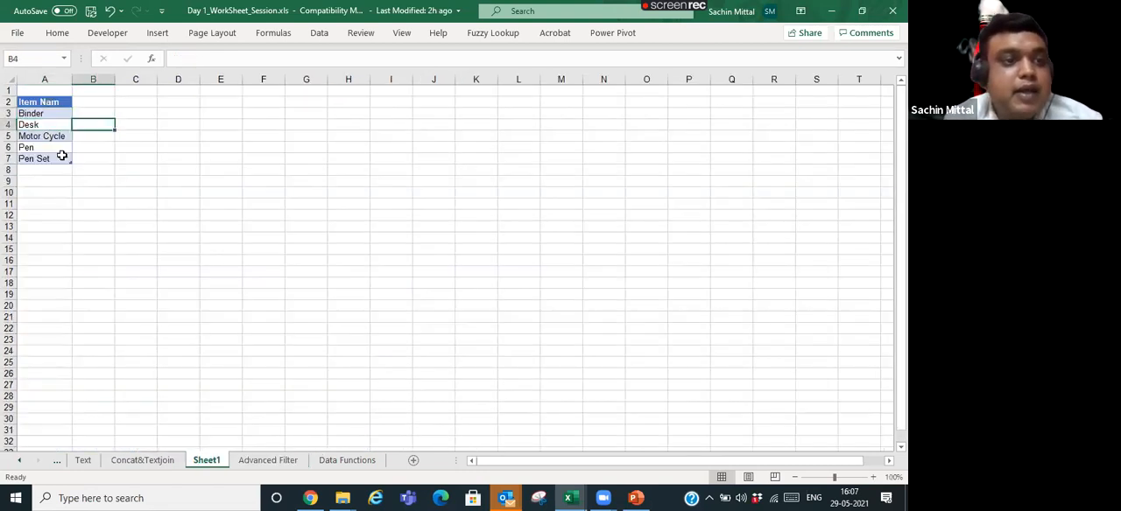
key(ctrl+Page_Down)
key(alt+Down)
key(Down)
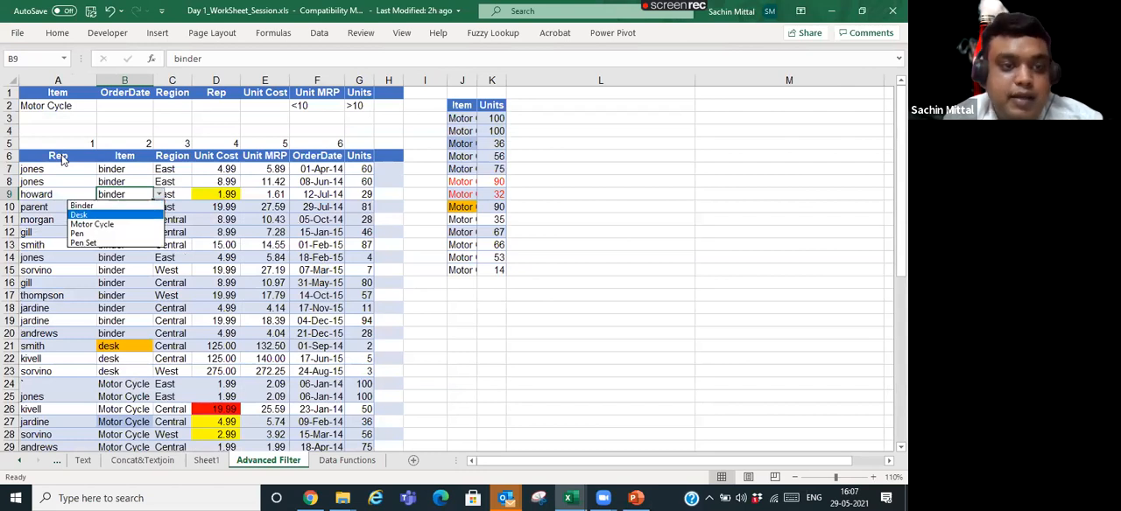
key(Escape)
- Test the validation in B9 by trying to enter the invalid values "wdmem" and "fnnfnfk"
text(wdmem)
key(Return)
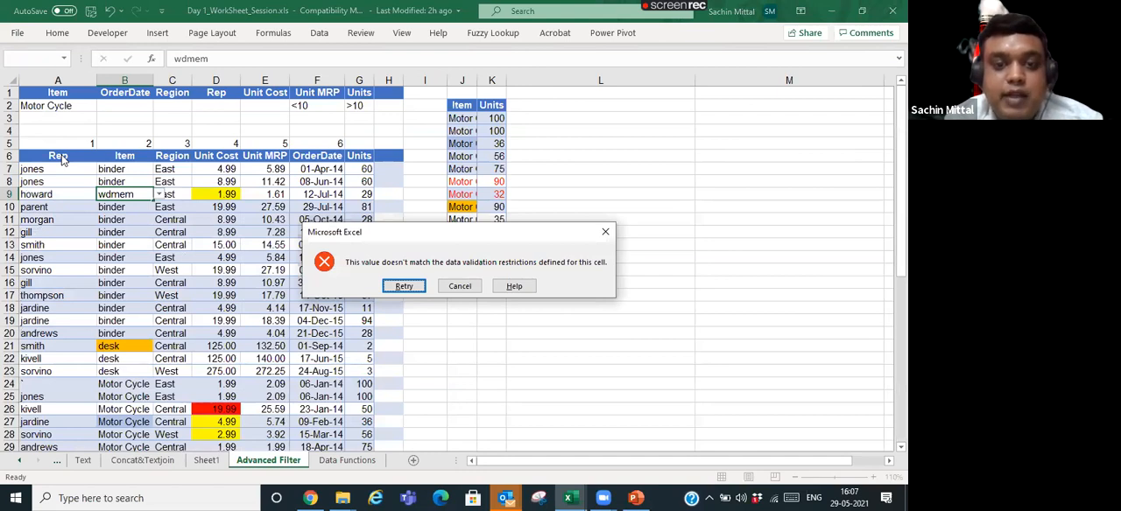
key(Escape)
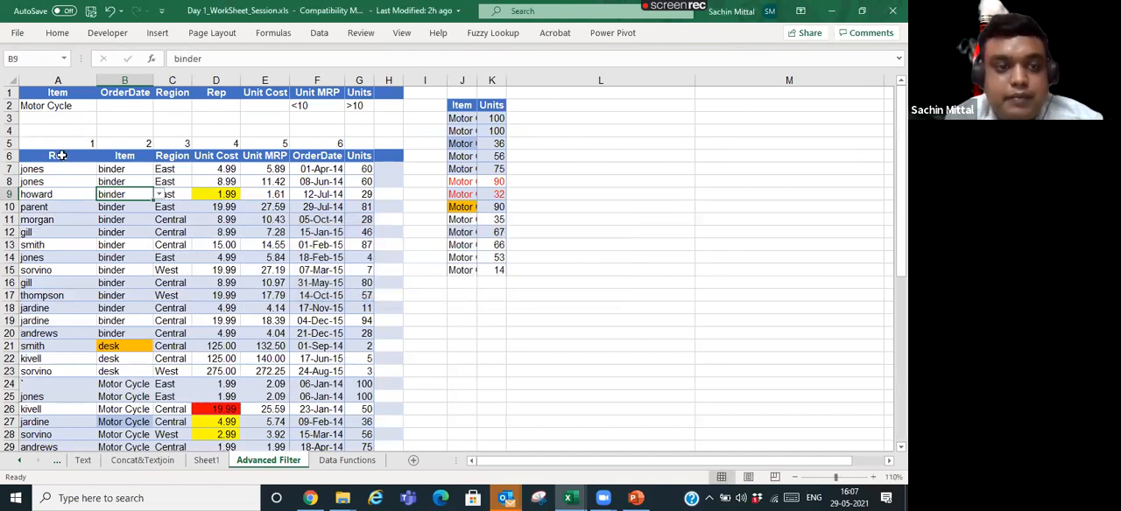
text(fnnfnfk)
key(Return)
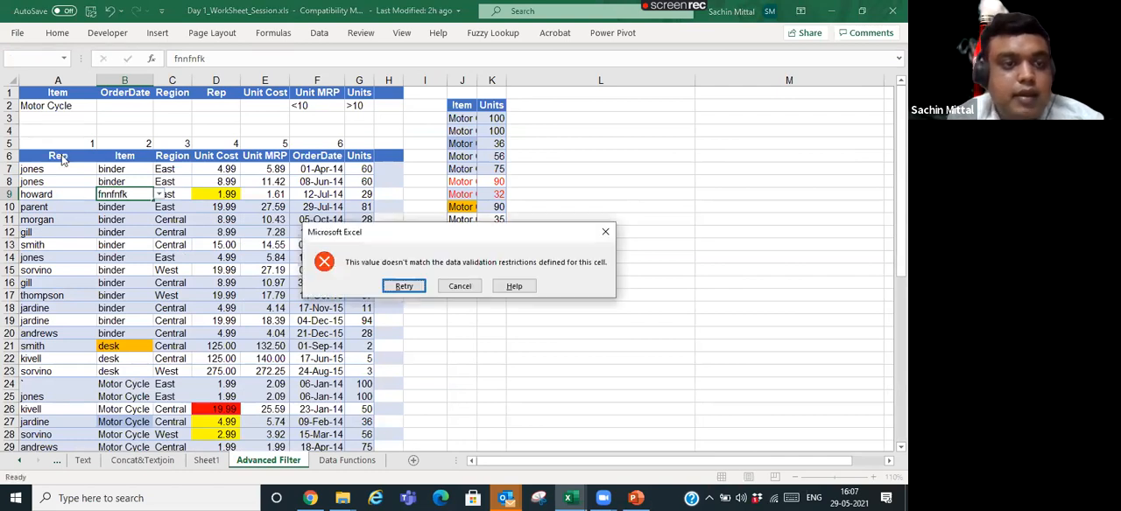
key(Escape)
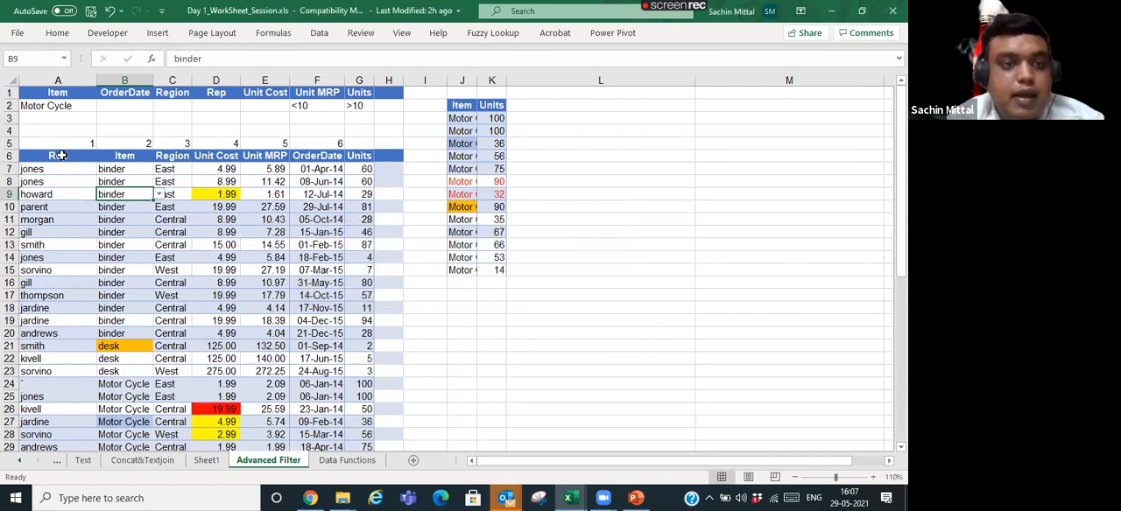
- Set the error alert style of B9's validation to Warning and start entering the alert title
click(57, 33)
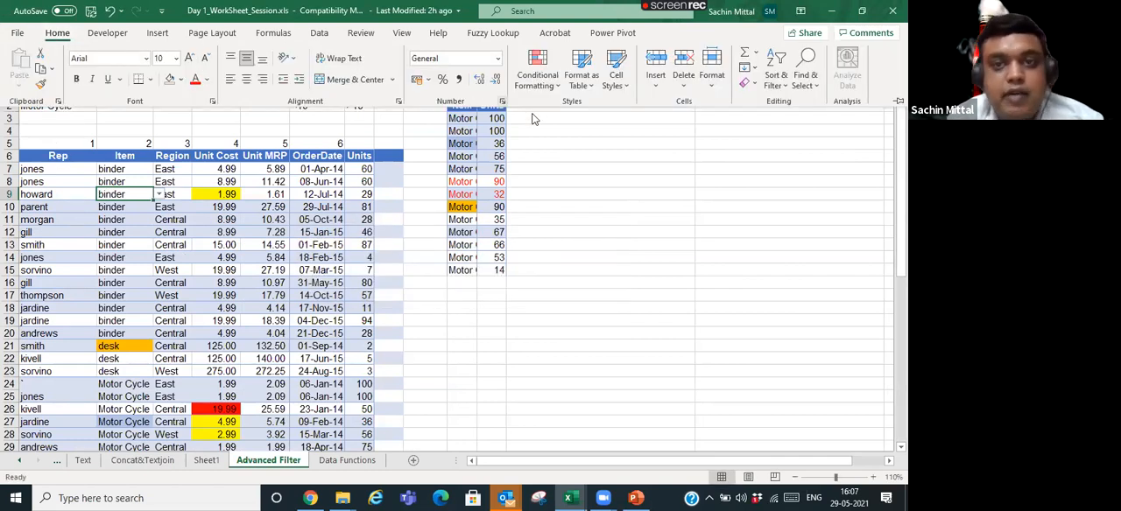
click(321, 35)
click(549, 84)
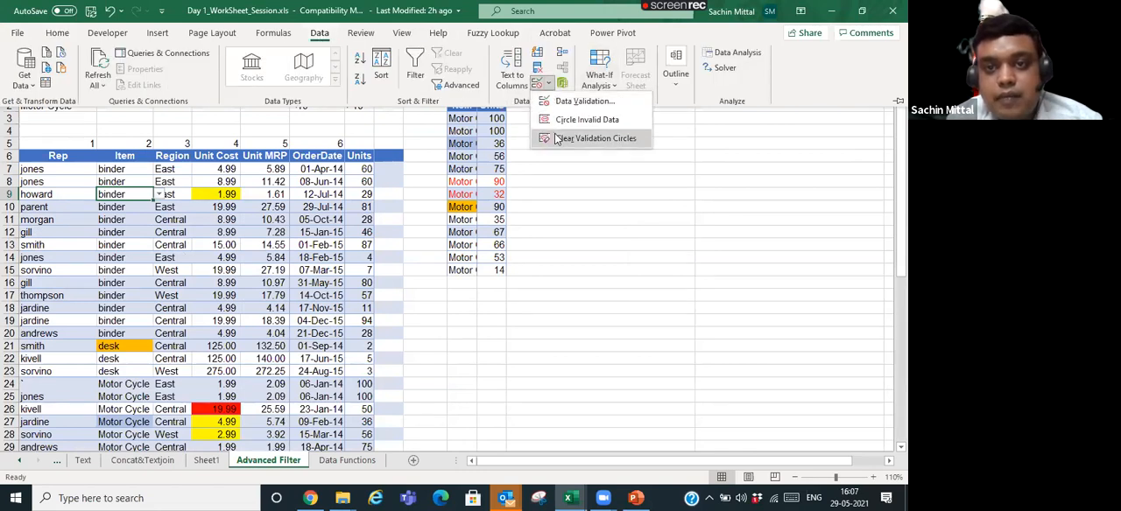
click(561, 104)
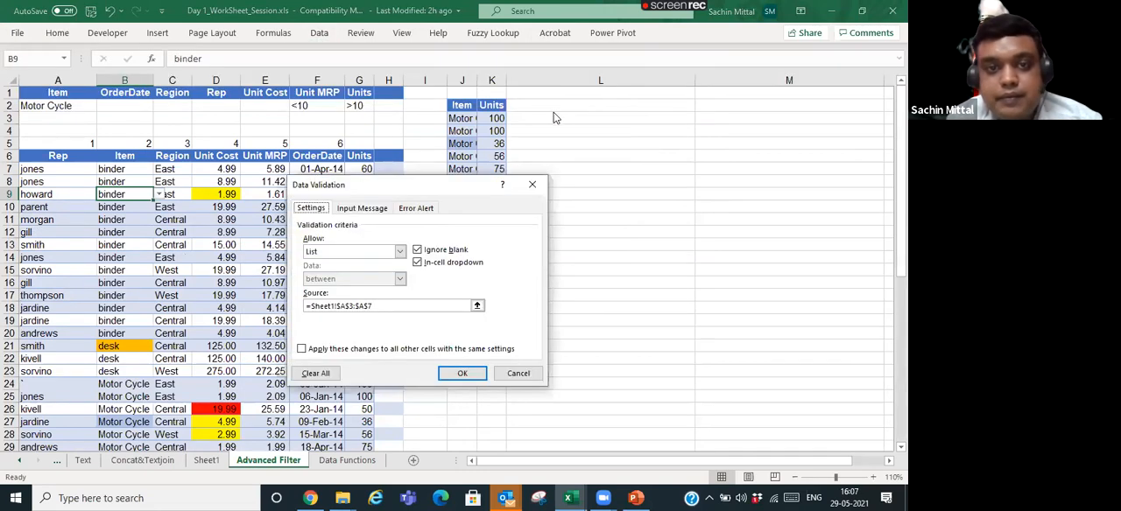
click(389, 210)
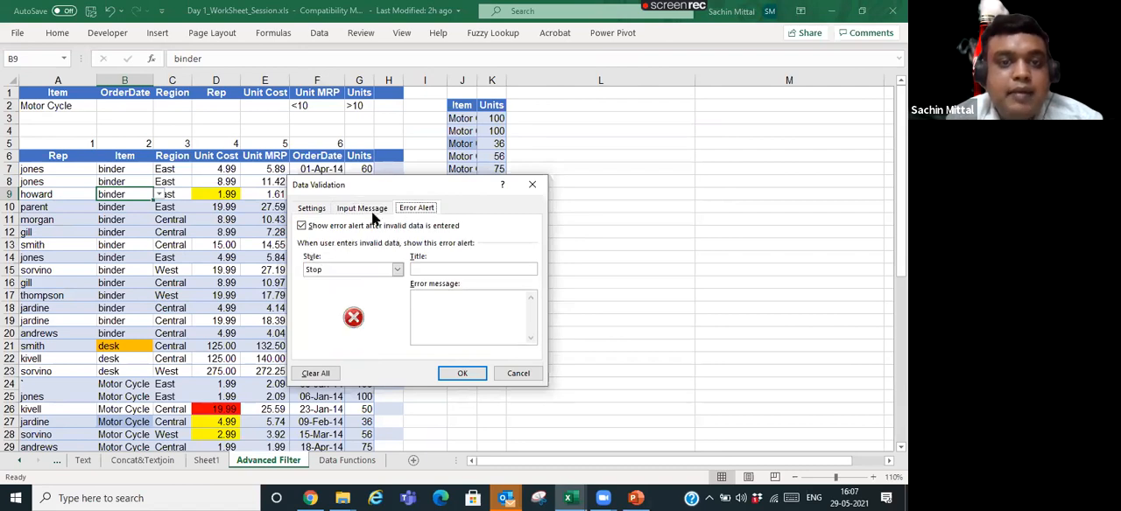
click(396, 271)
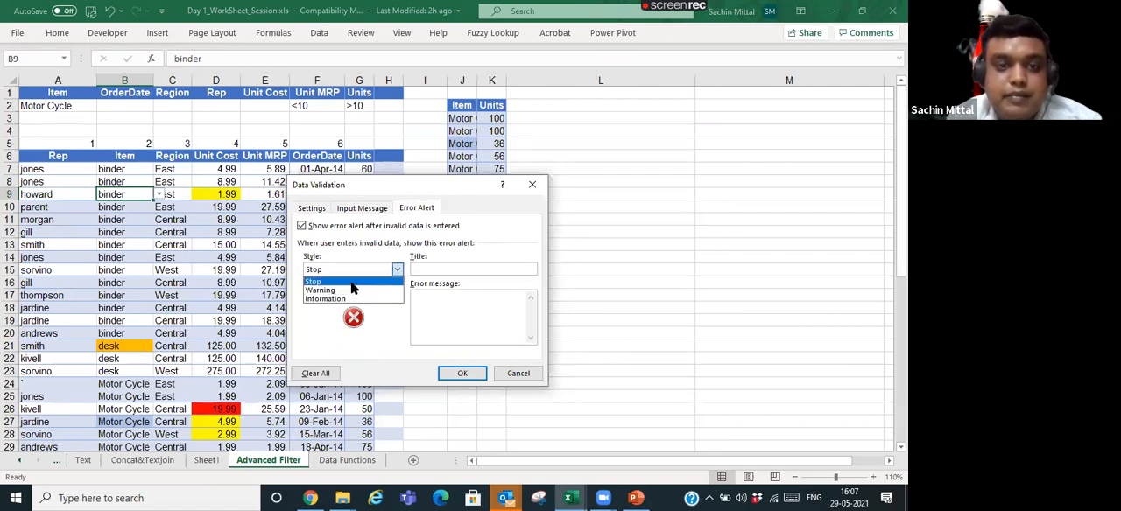
click(348, 290)
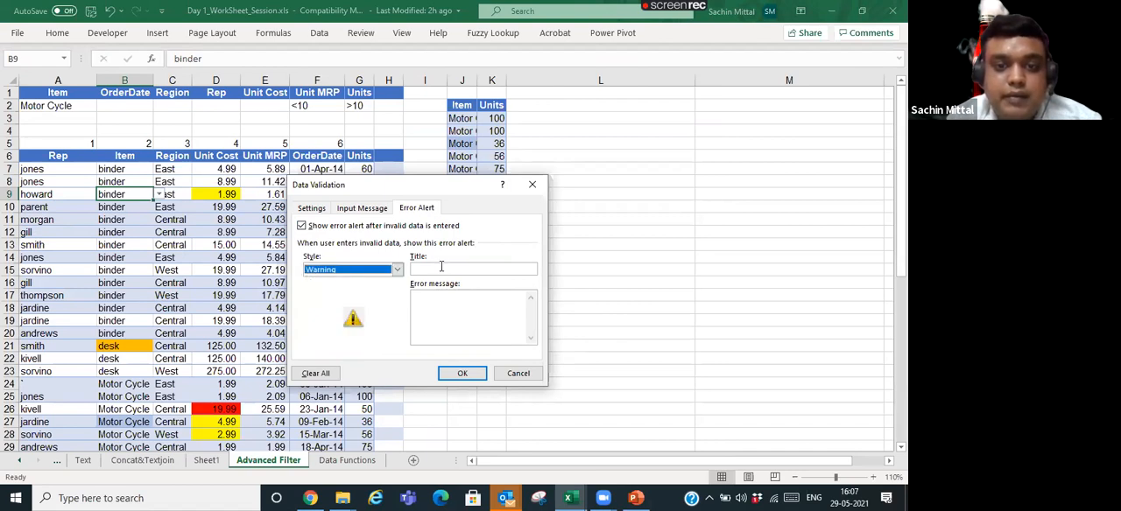
click(439, 269)
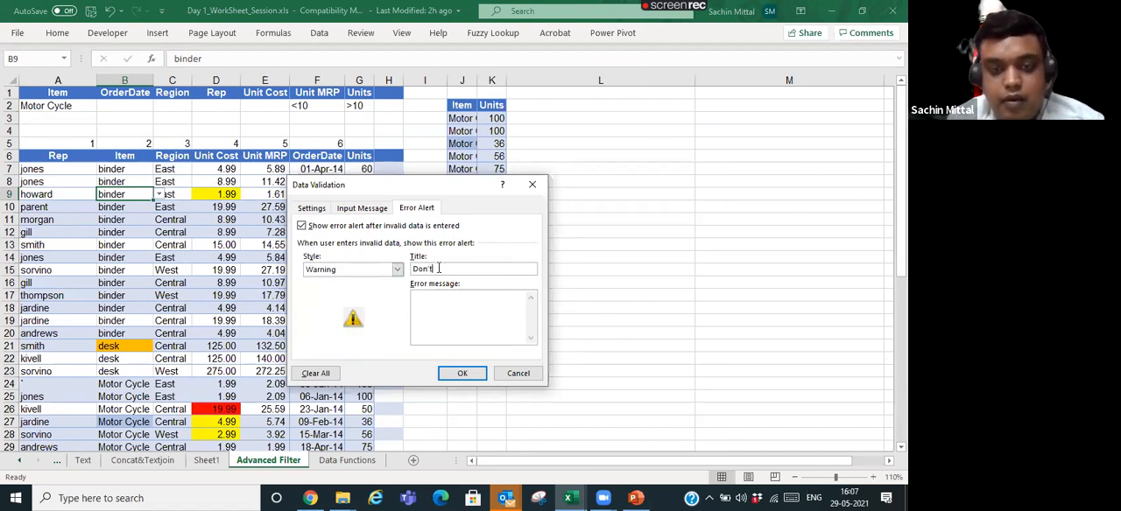
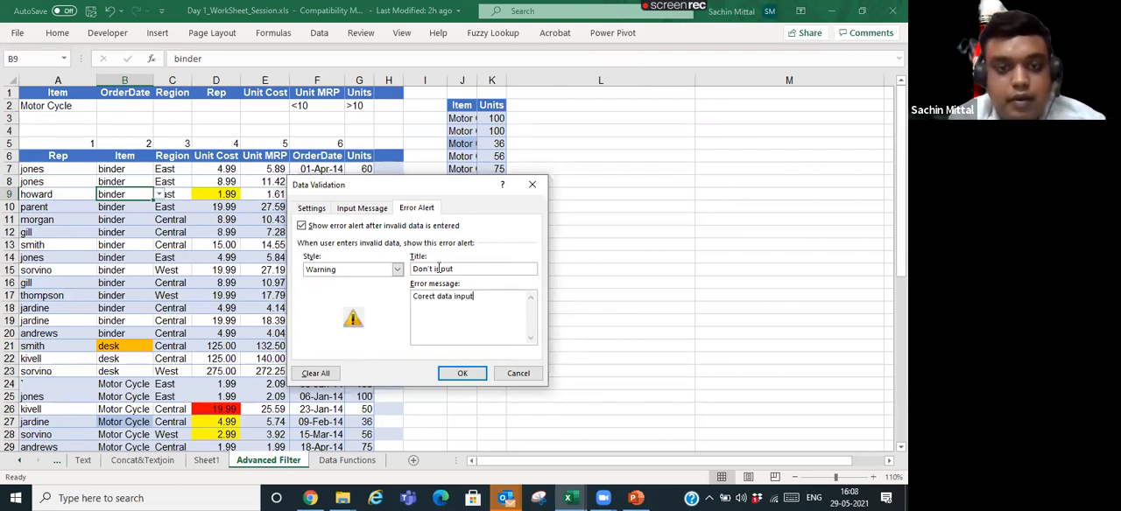
- Apply the Warning-style error alert and test it by entering dfdfmkdmf in cell B9, cancelling the entry at the alert
click(462, 373)
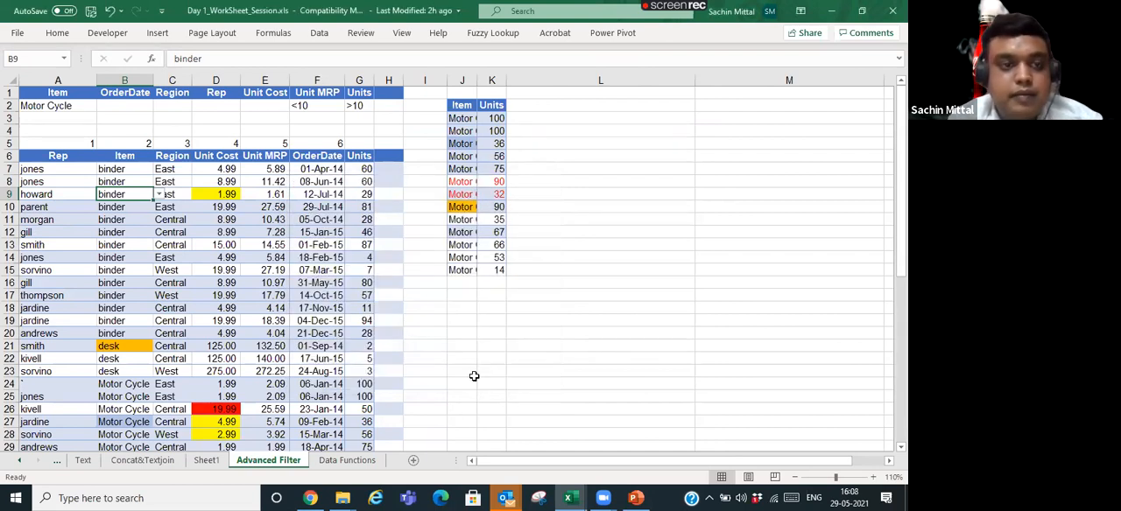
text(dfdfmkdmf)
key(Return)
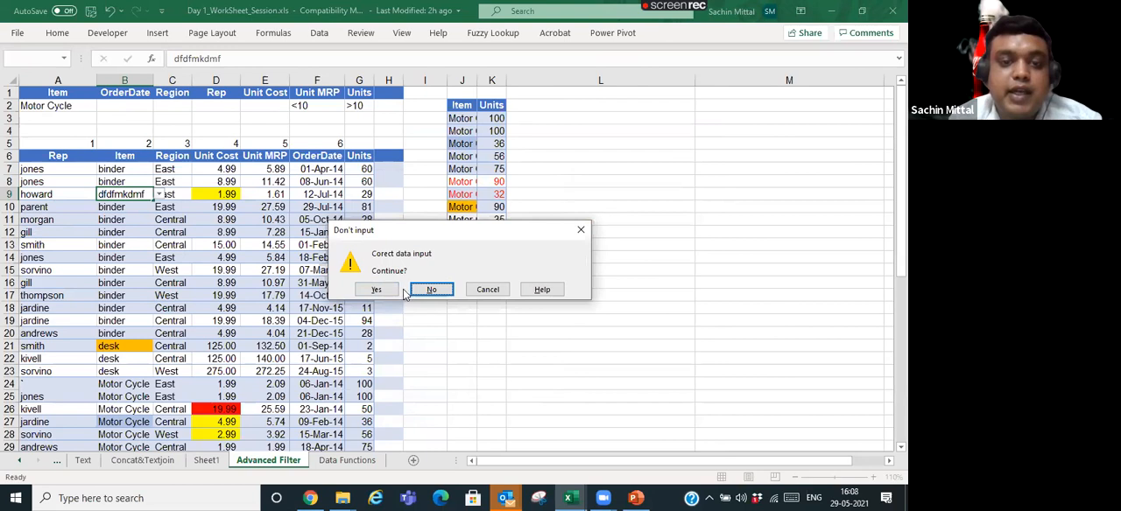
click(482, 288)
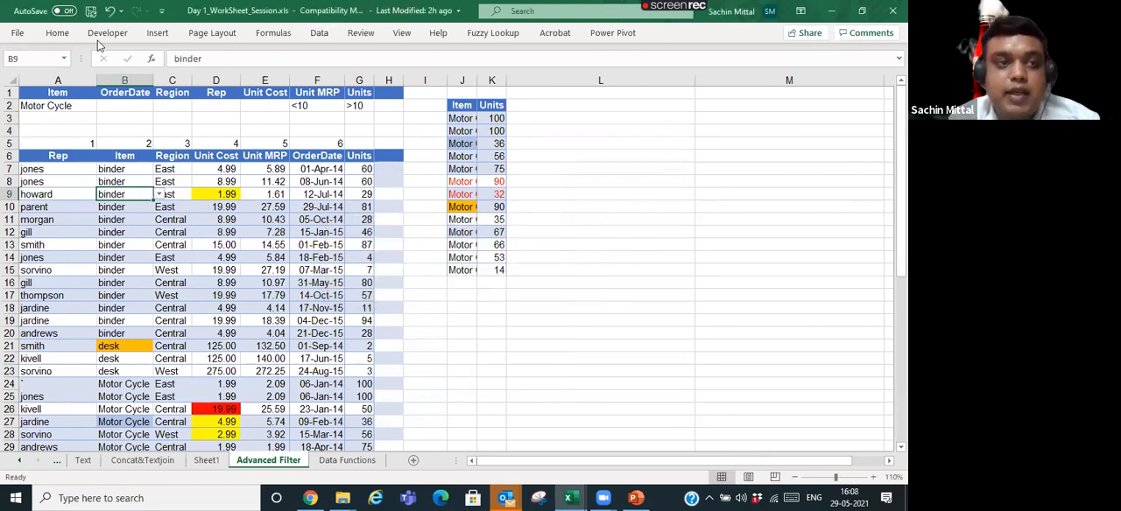
- Reopen cell B9's data validation and switch the error alert style through Stop and Warning to Information
click(320, 33)
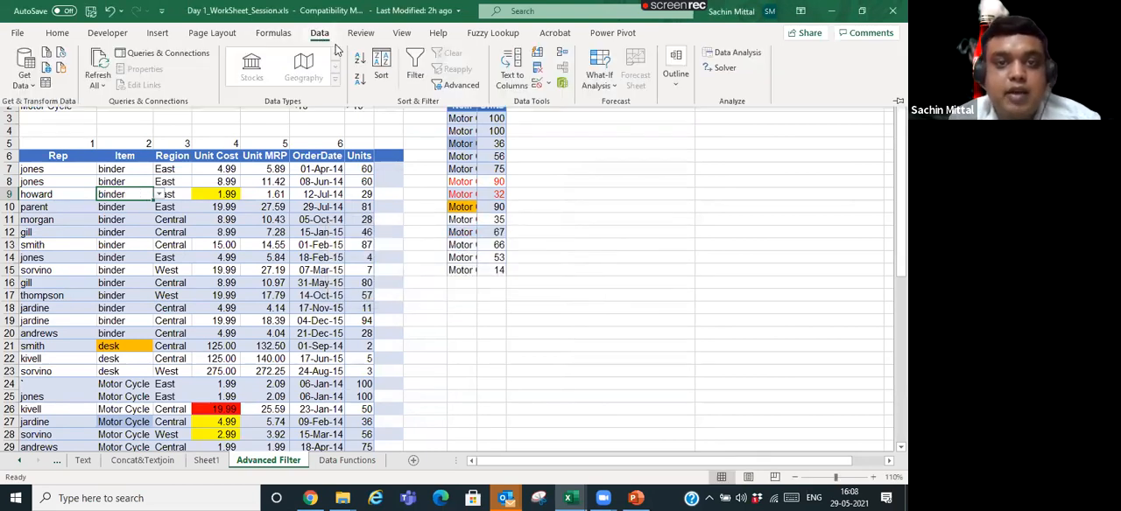
click(541, 84)
click(582, 101)
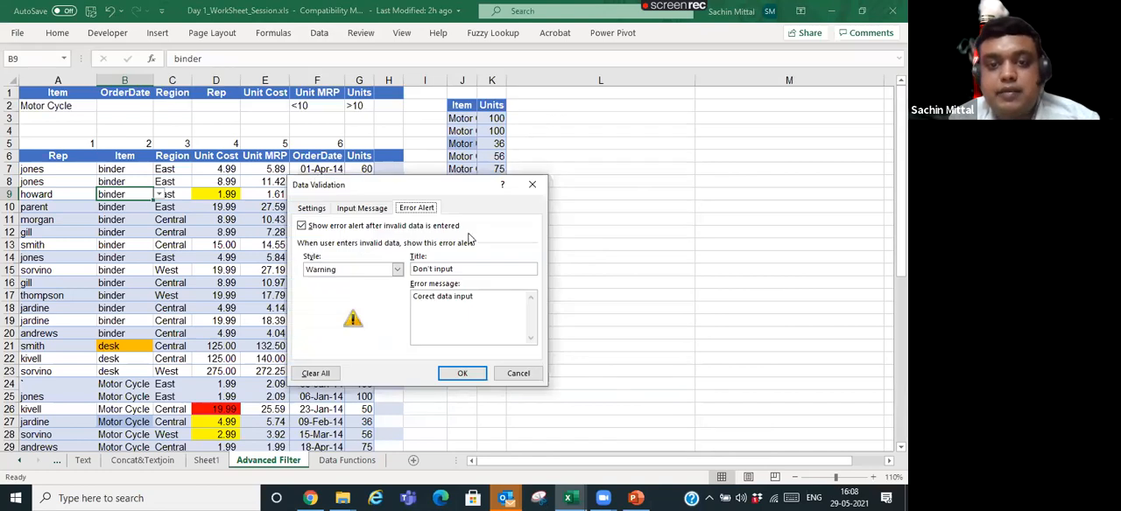
click(332, 271)
click(335, 277)
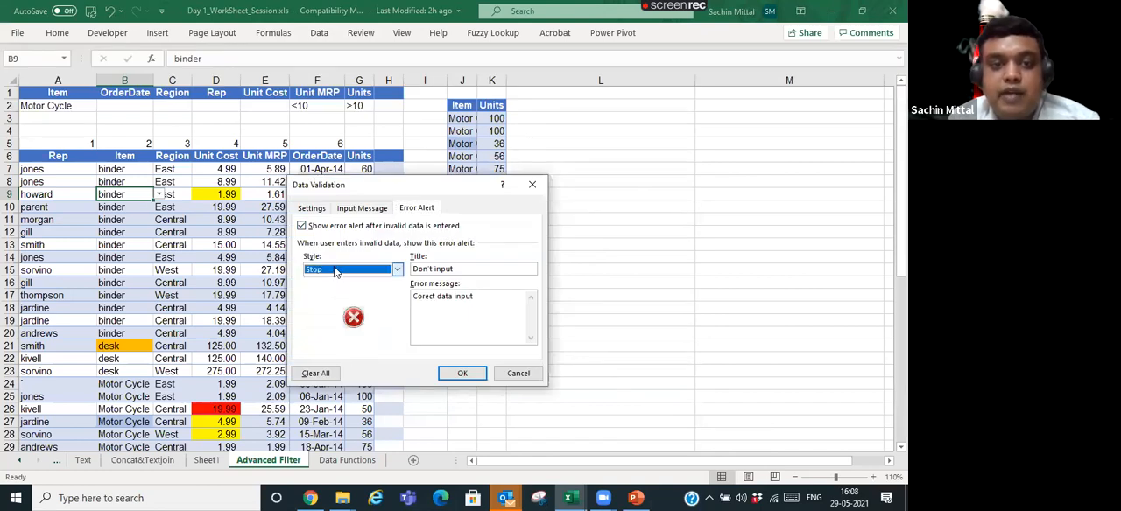
click(335, 271)
click(340, 290)
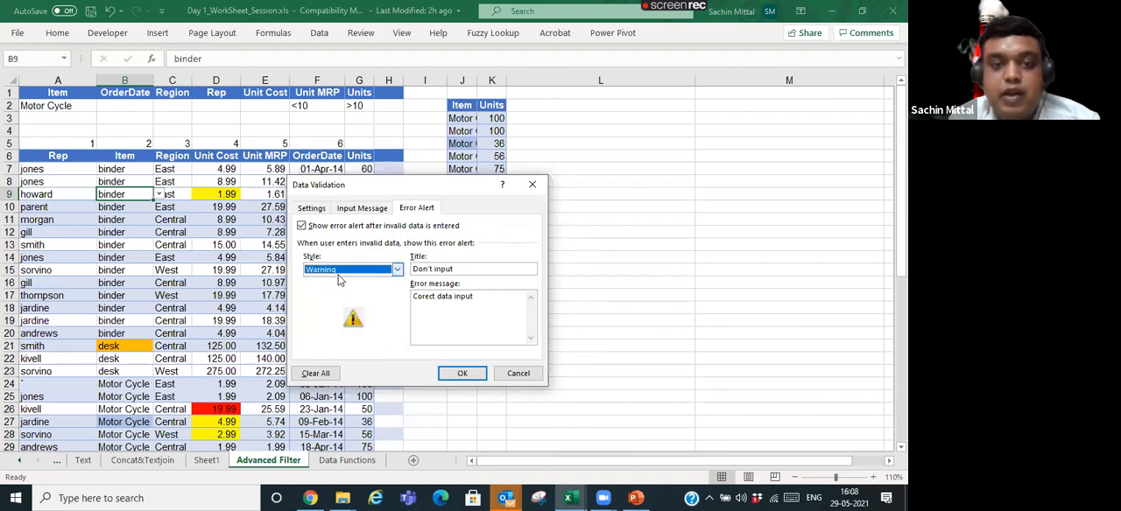
click(340, 271)
click(343, 302)
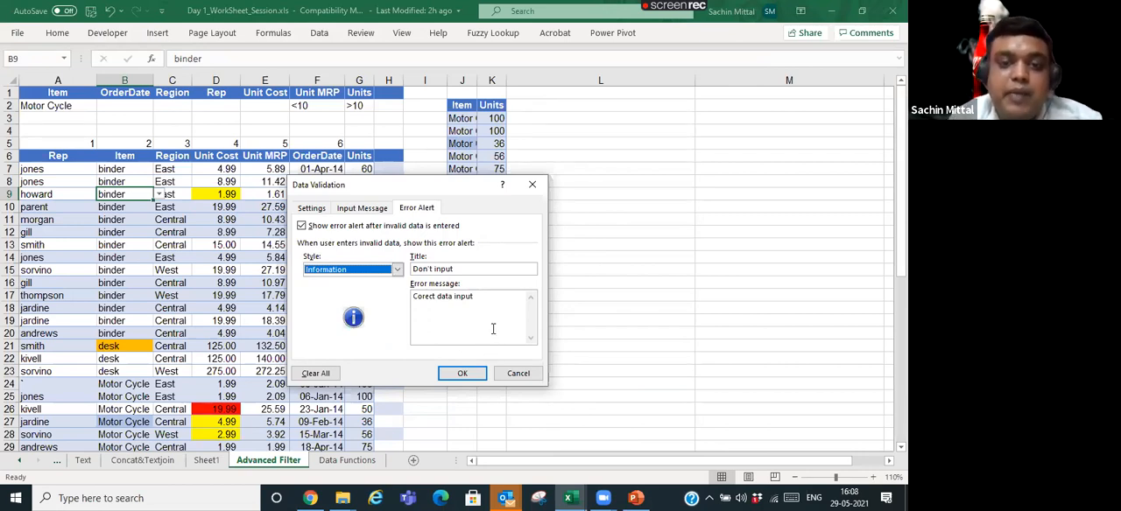
- Review the alert's title and message, the input message and the list source of the validation, and accept the settings
drag(491, 320, 407, 289)
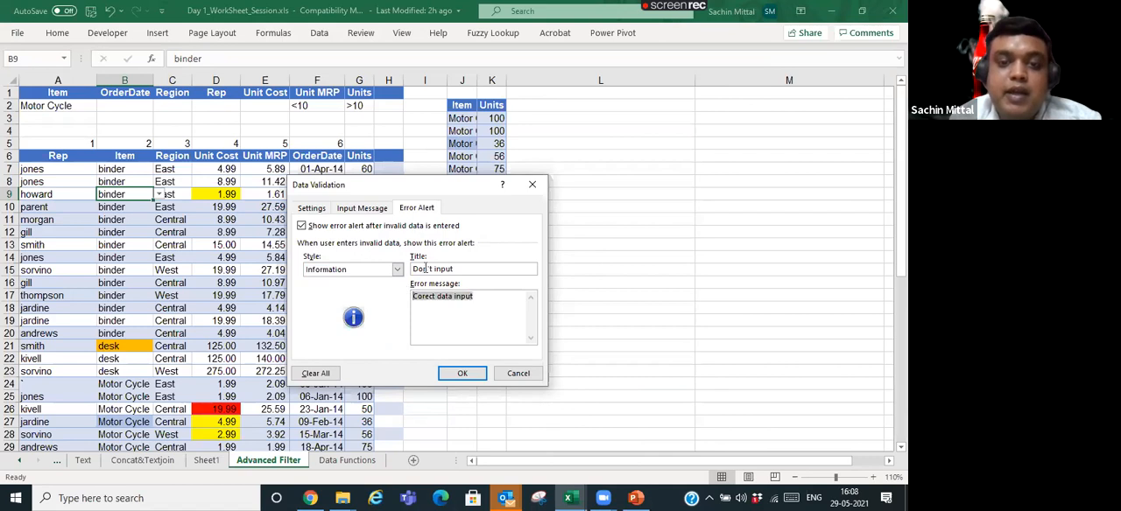
click(461, 269)
drag(460, 269, 408, 269)
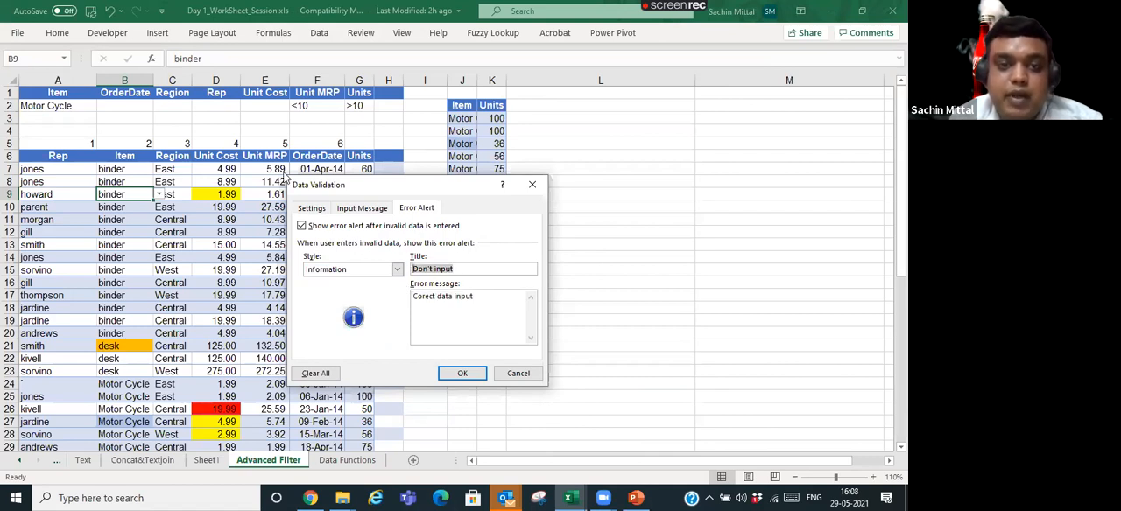
click(350, 211)
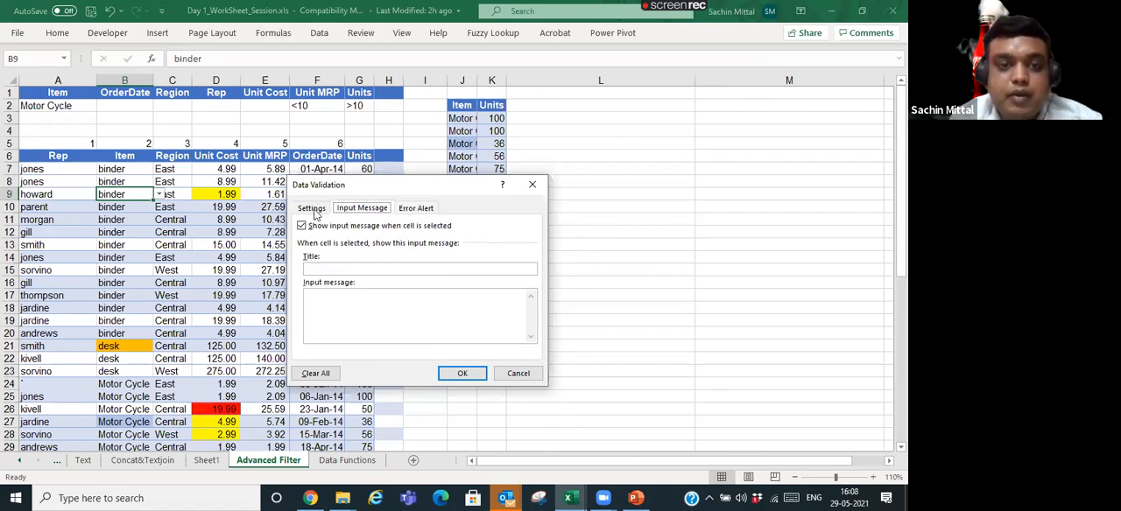
click(312, 211)
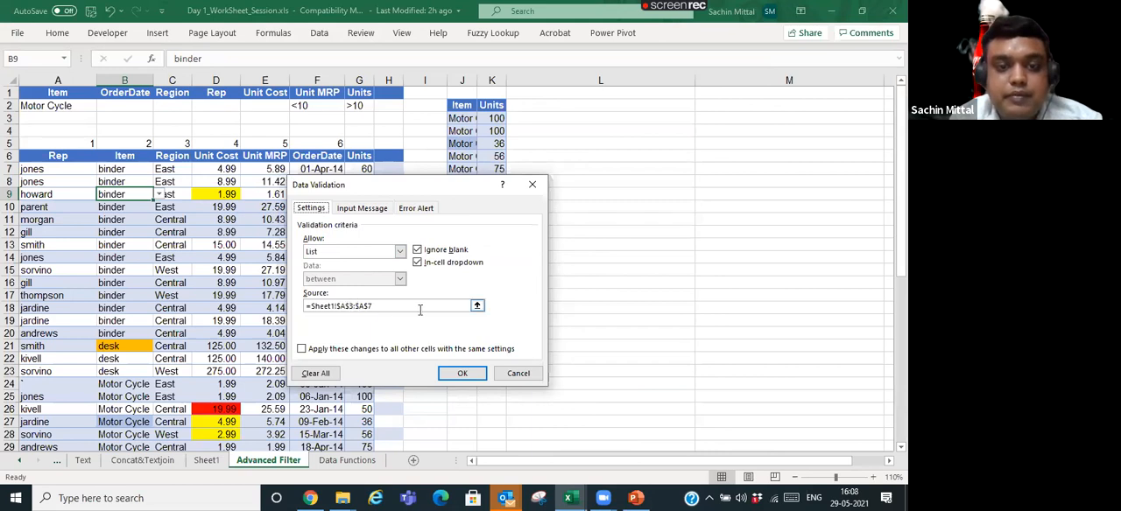
key(Return)
- Check the validation list offered in the Item column at cell B12 without choosing an entry
click(141, 219)
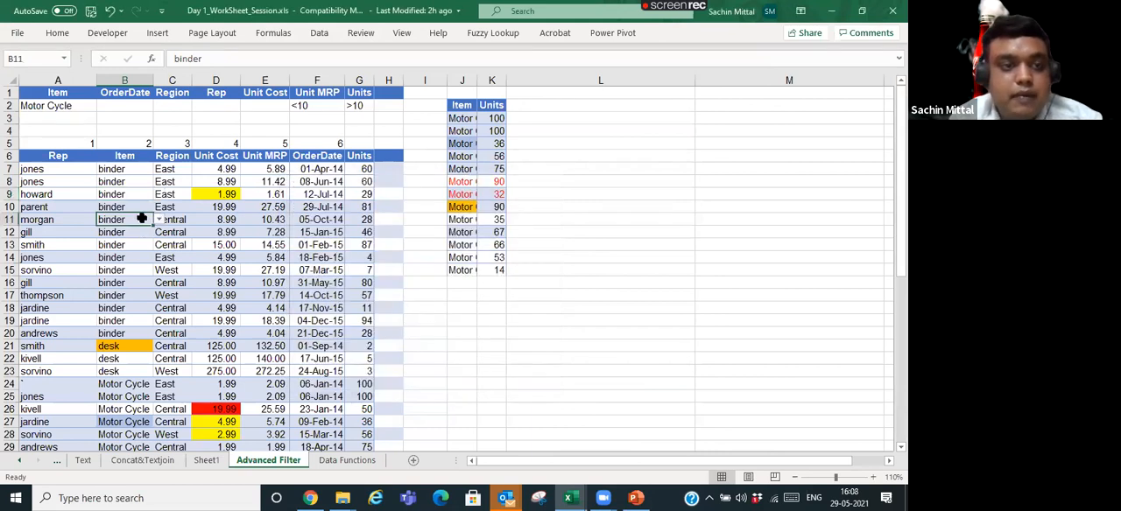
click(133, 183)
click(142, 233)
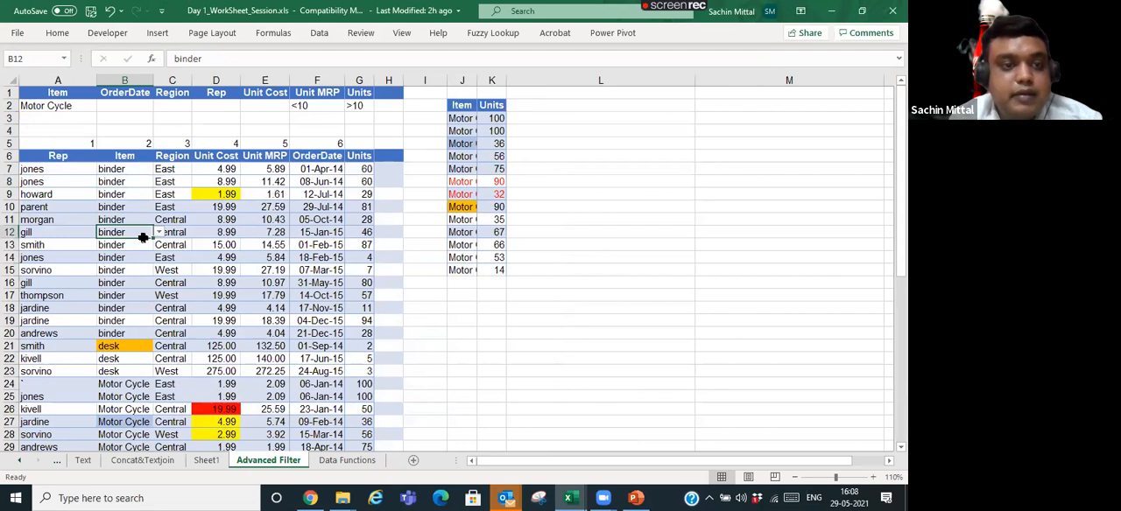
key(alt+Down)
key(Escape)
- Copy Central from cell C12 and paste it as values over the whole Item column, B7 to B50
key(Right)
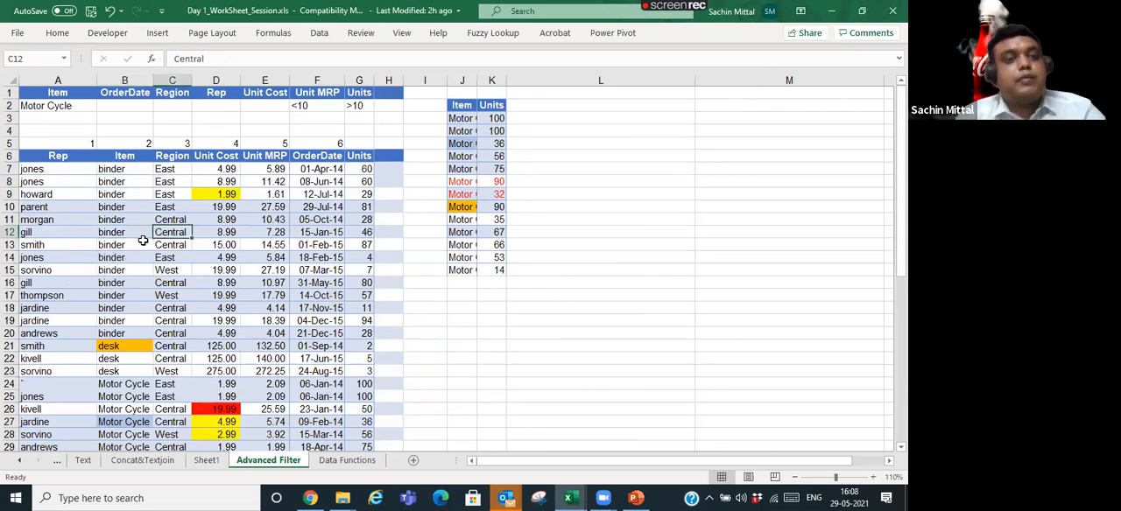
key(ctrl+c)
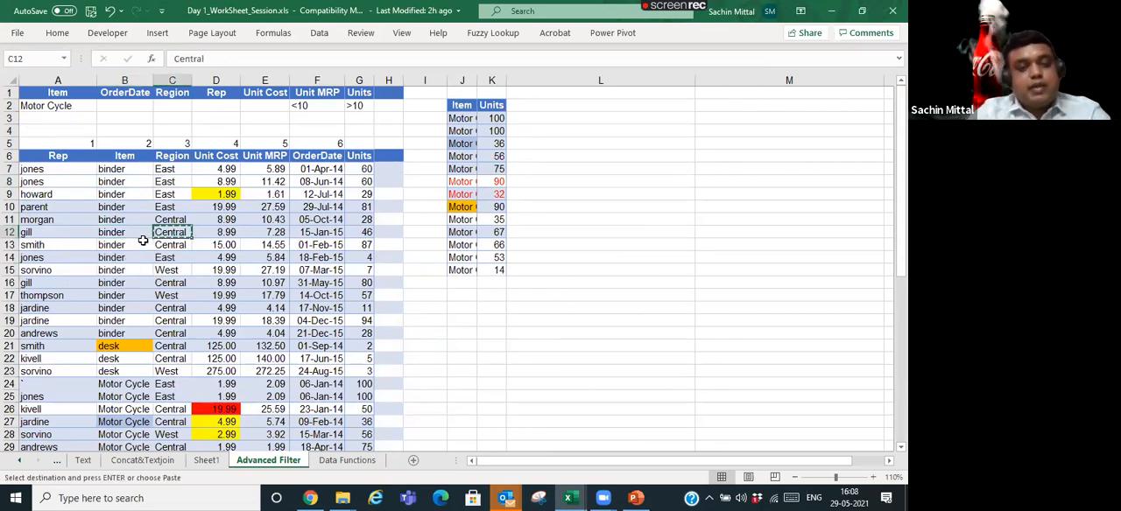
key(Left)
key(Up)
key(Up)
key(Up)
key(Up)
key(Up)
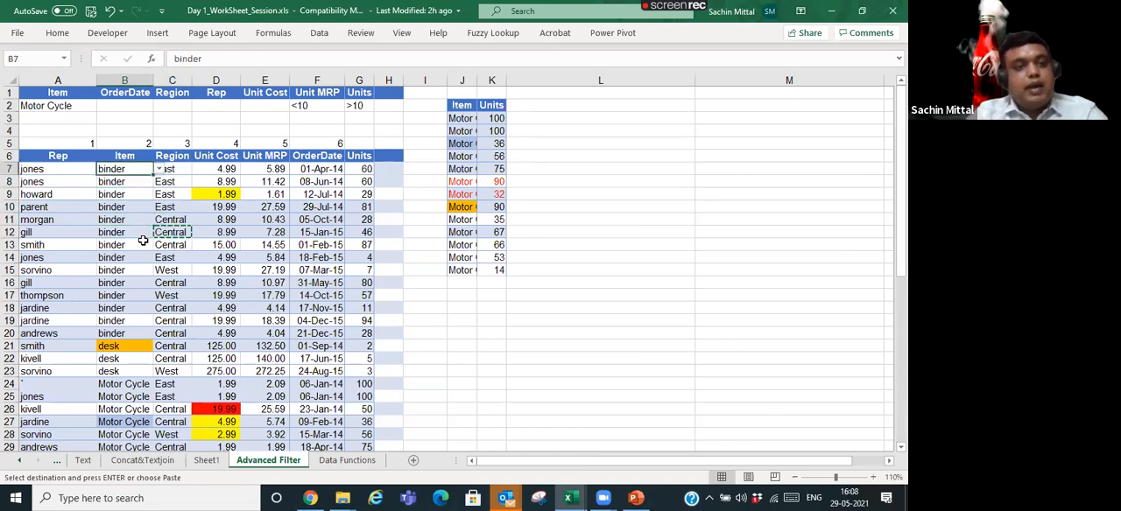
key(ctrl+shift+Down)
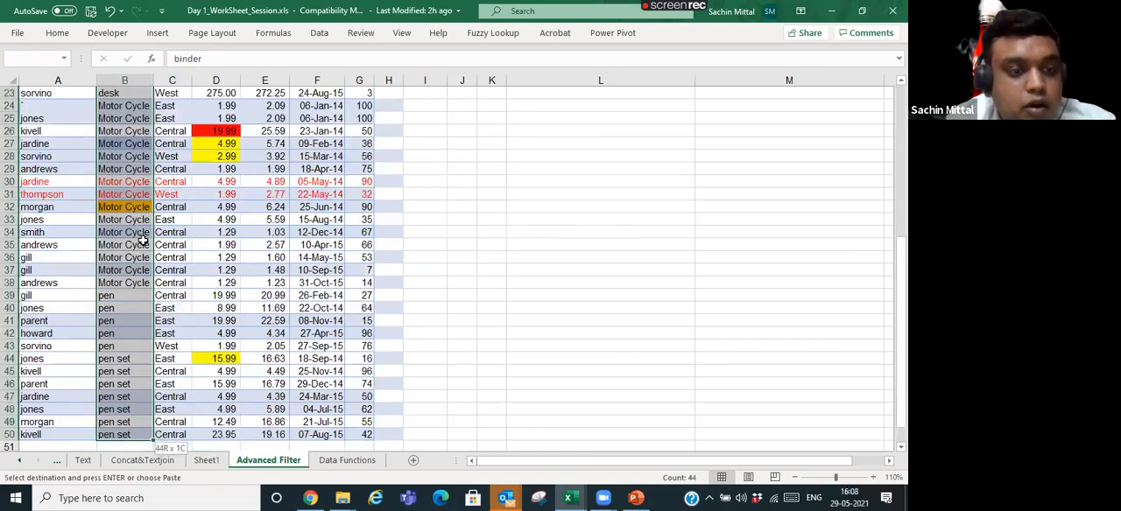
key(ctrl+alt+v)
key(v)
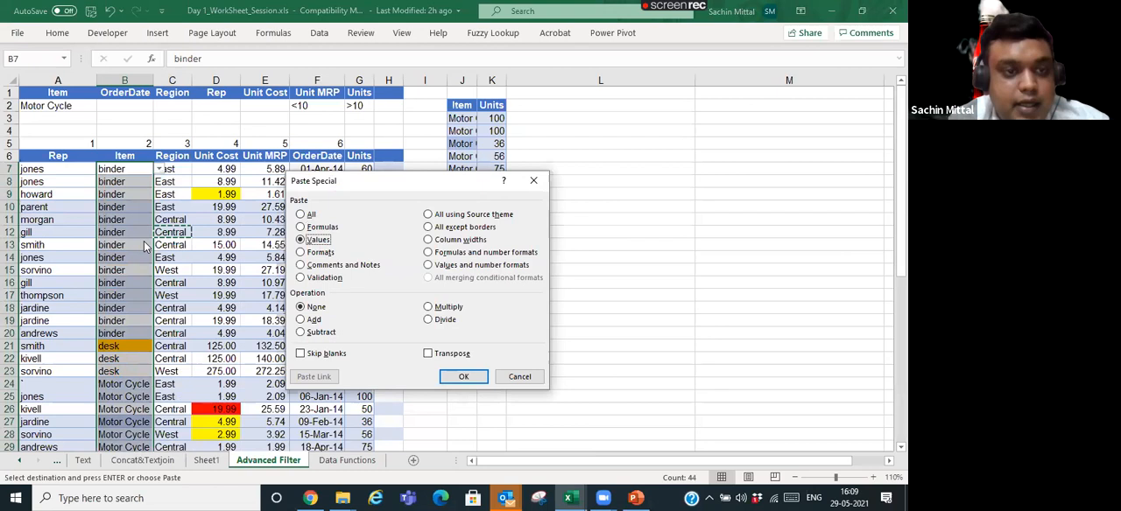
key(Return)
key(Escape)
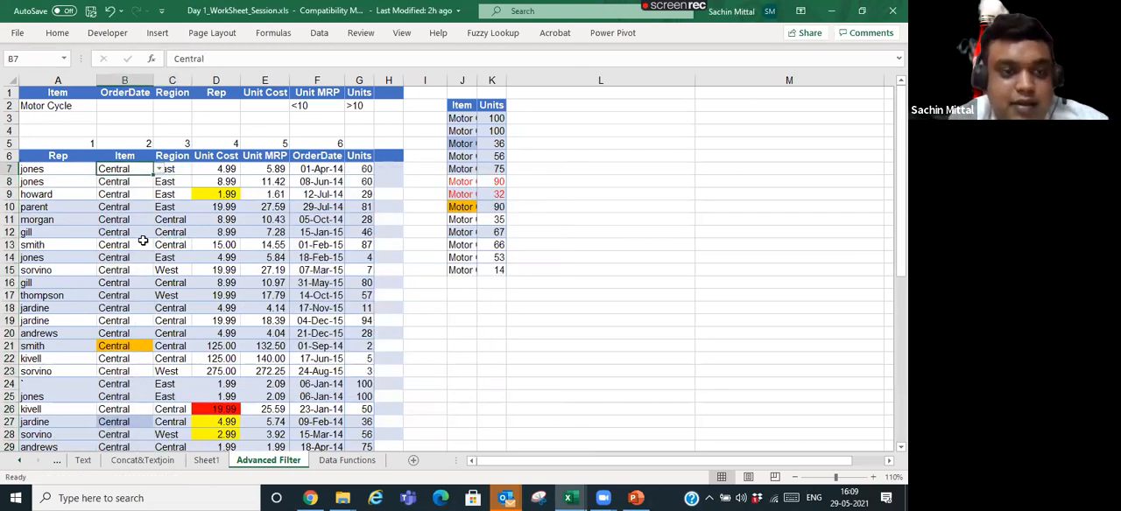
- Look through the options in cell B18's validation list and close it without choosing one
key(Down)
key(Down)
key(Down)
key(Down)
key(Down)
key(Down)
key(Down)
key(Down)
key(Down)
key(Down)
key(Down)
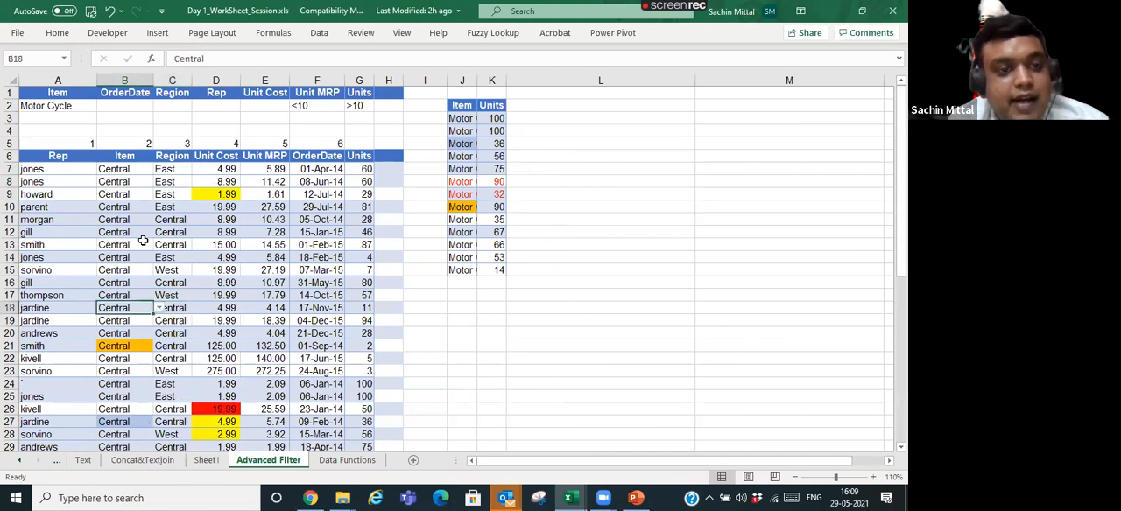
key(alt+Down)
key(Down)
key(Down)
key(Down)
key(Down)
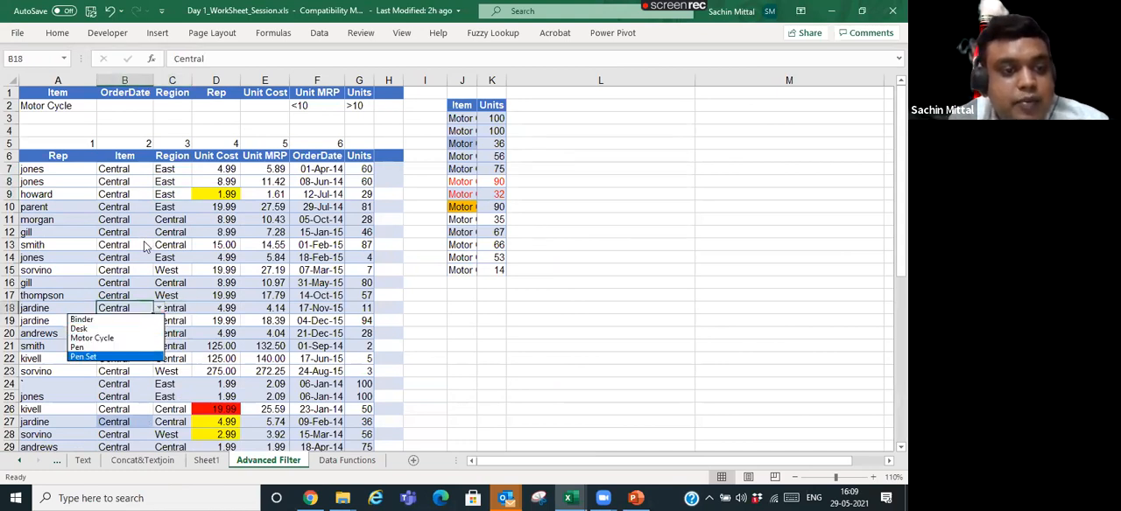
key(Up)
key(Up)
key(Up)
key(Up)
key(Down)
key(Down)
key(Down)
key(Down)
key(Escape)
- Examine the Item column from its header down to the last rows and the cells beneath them
key(Down)
key(Right)
key(ctrl+Down)
key(ctrl+Up)
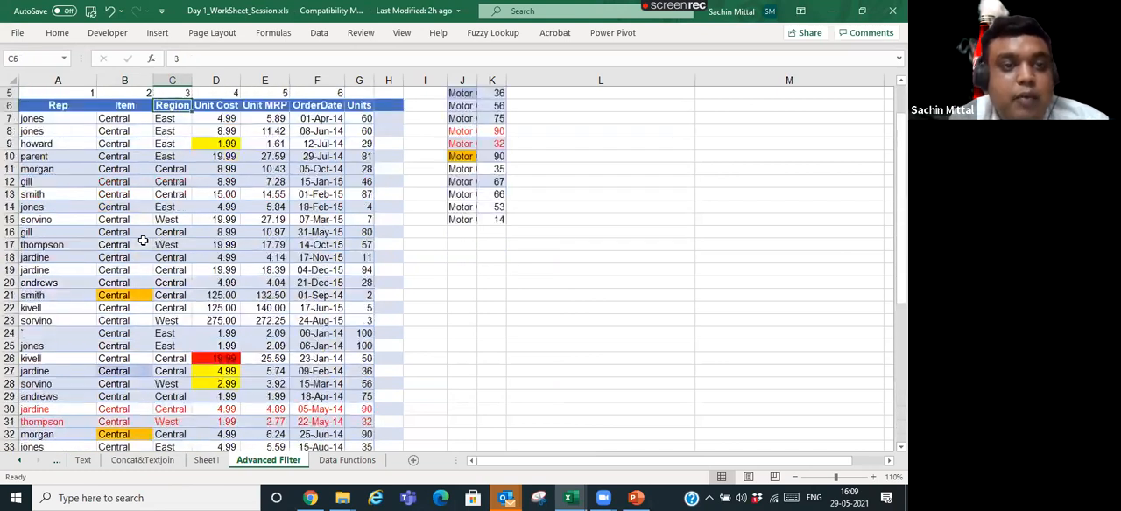
key(Down)
key(Left)
key(Down)
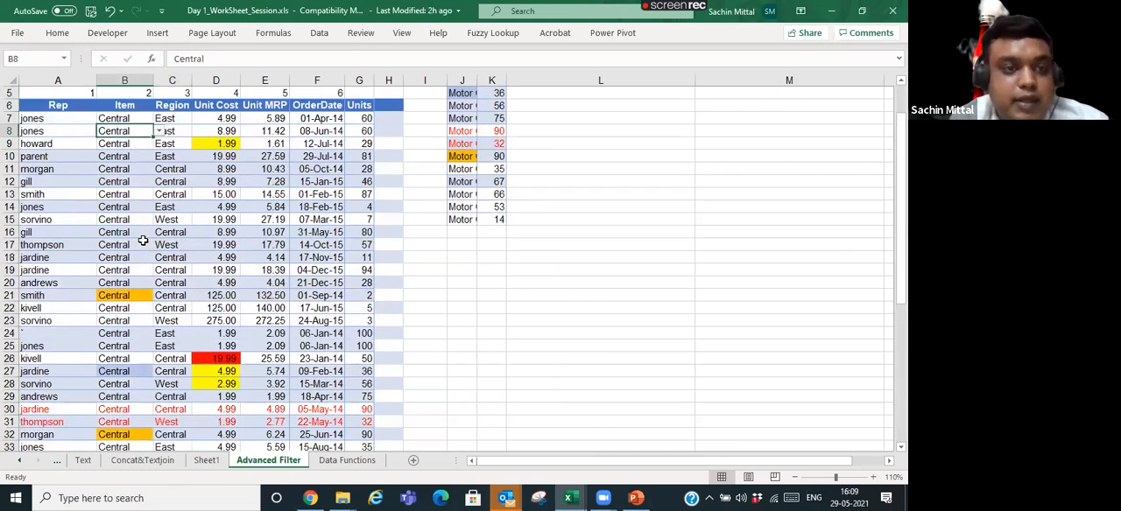
key(ctrl+Down)
key(Down)
key(Down)
key(Down)
key(Up)
key(Up)
key(Up)
key(ctrl+Up)
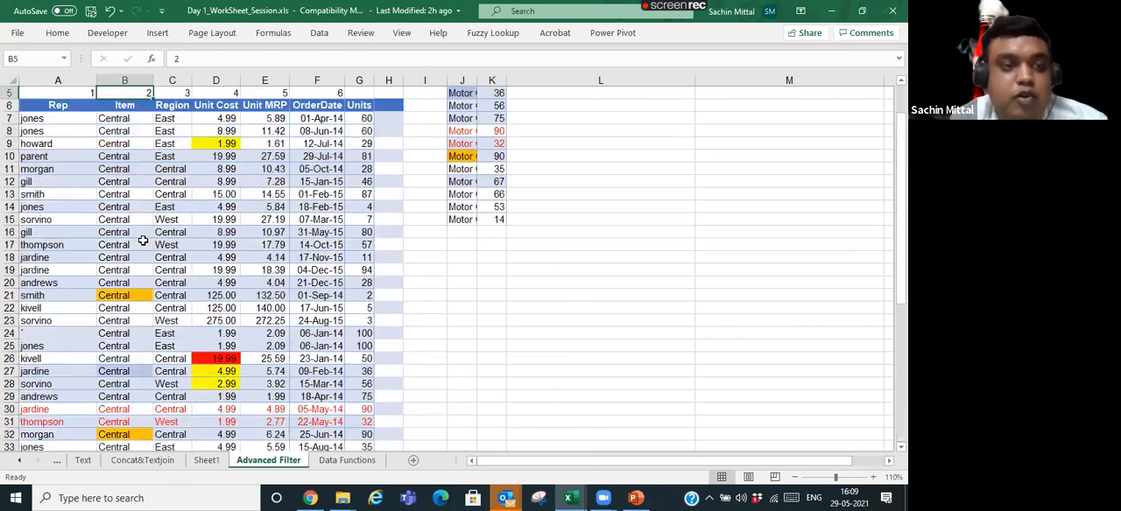
- Try to enter ef,lerew in cell B51 below the Item column, and cancel the entry
key(ctrl+Down)
key(Down)
text(ef,l)
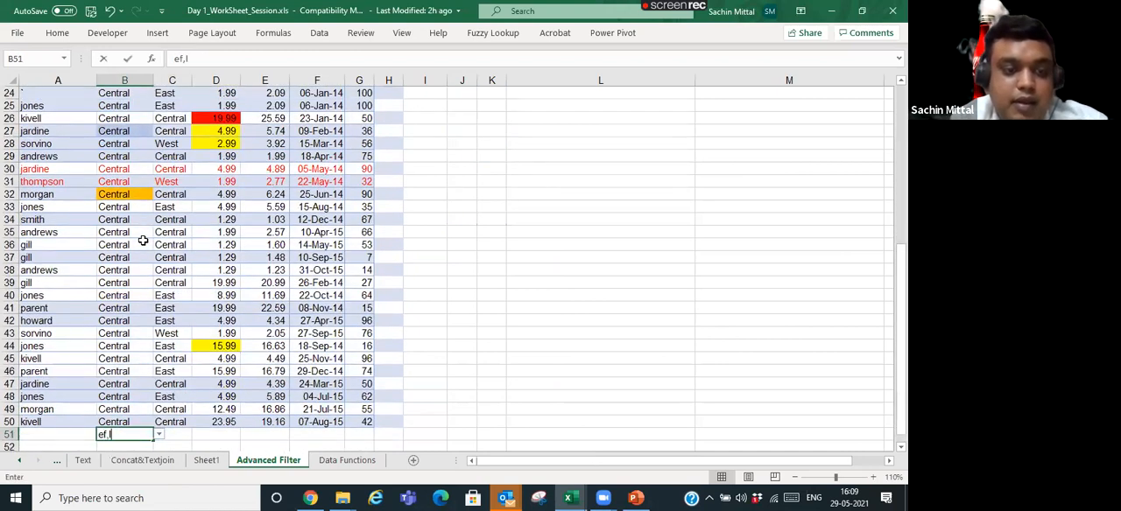
text(erew)
key(Return)
key(Escape)
key(Up)
key(Up)
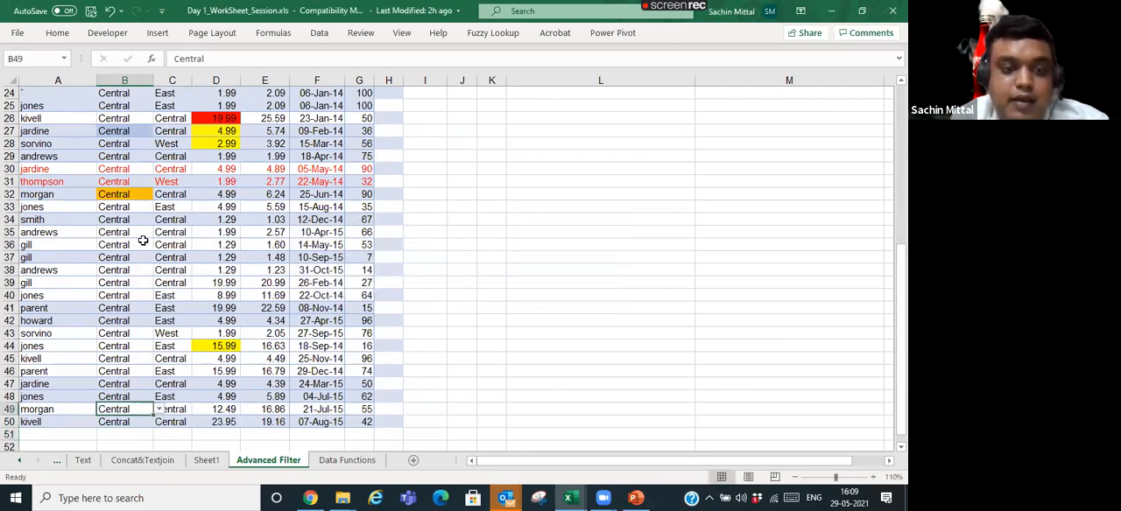
key(ctrl+Up)
key(ctrl+Up)
key(Down)
key(Down)
key(Down)
key(Down)
key(Down)
key(Down)
key(ctrl+Down)
key(ctrl+Up)
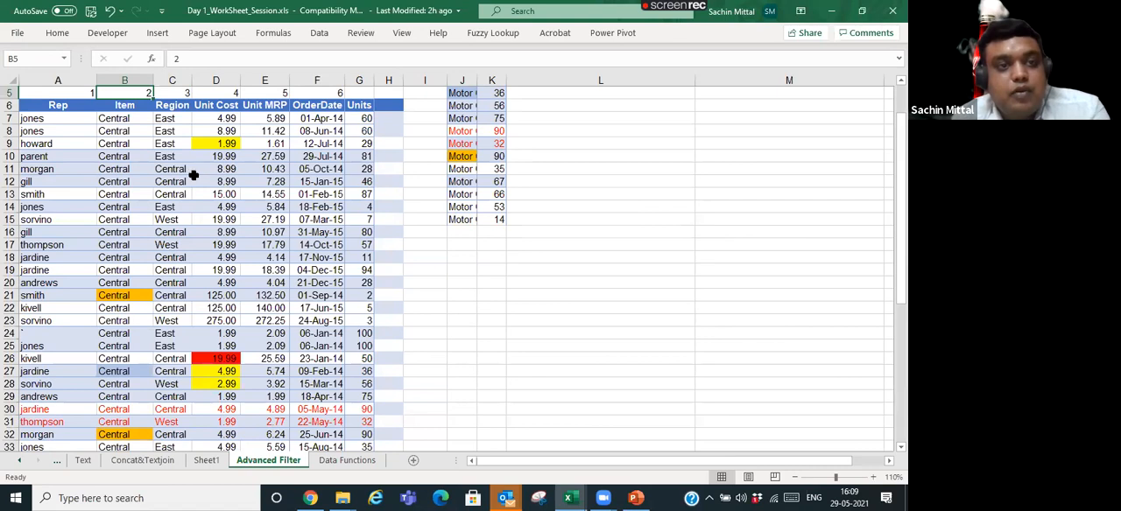
- Circle the invalid data on the sheet and review the circled cells down to the last table row
scroll(193, 173, up, 2)
click(318, 32)
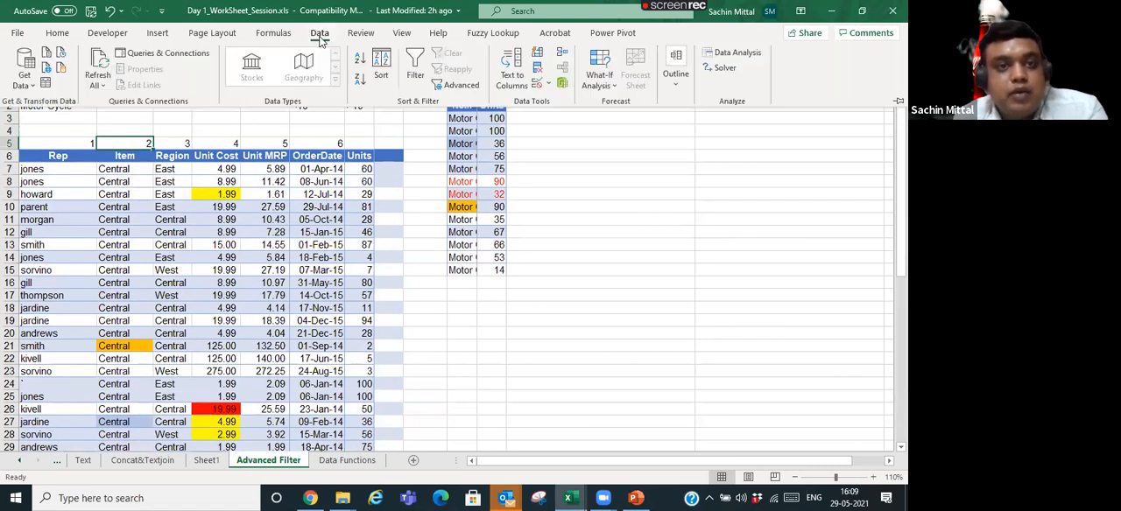
click(546, 84)
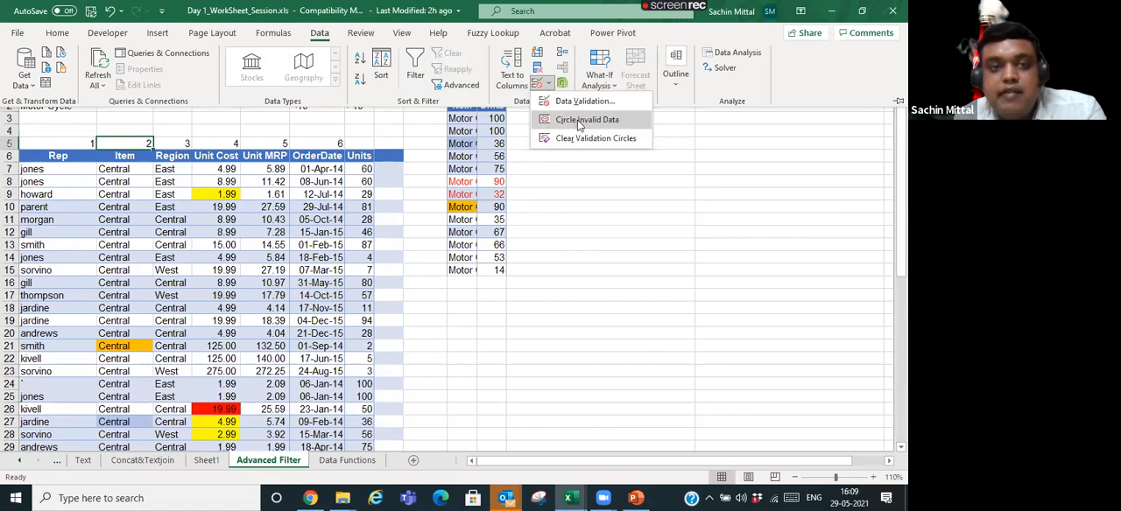
click(577, 122)
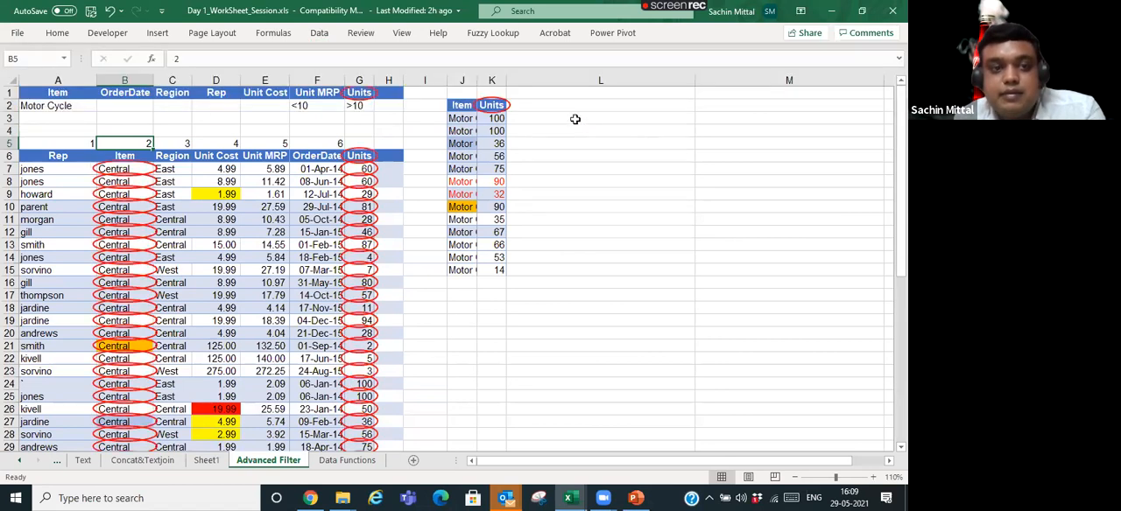
scroll(116, 296, down, 8)
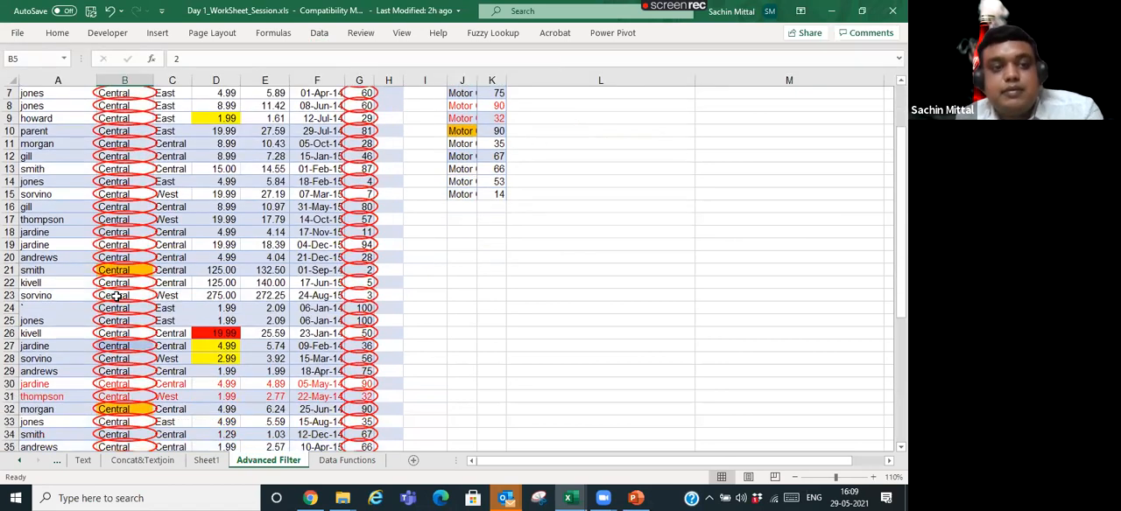
scroll(119, 263, up, 8)
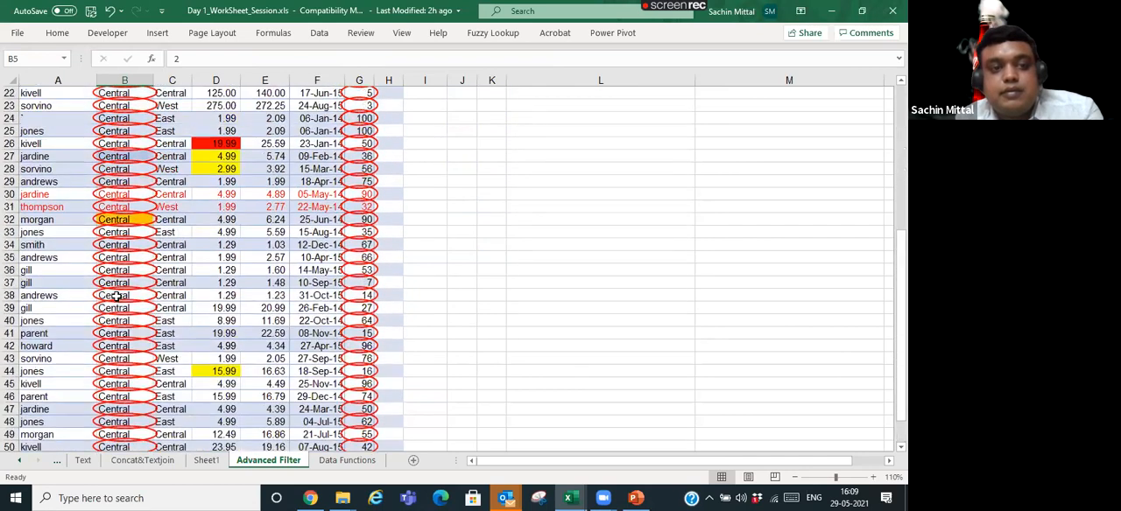
- Replace the invalid item in cell B10 with Desk from its validation list
click(125, 205)
key(alt+Down)
key(Down)
key(Return)
- Replace the invalid item in cell B13 with Desk from its validation list
key(Down)
key(Down)
key(Down)
key(Down)
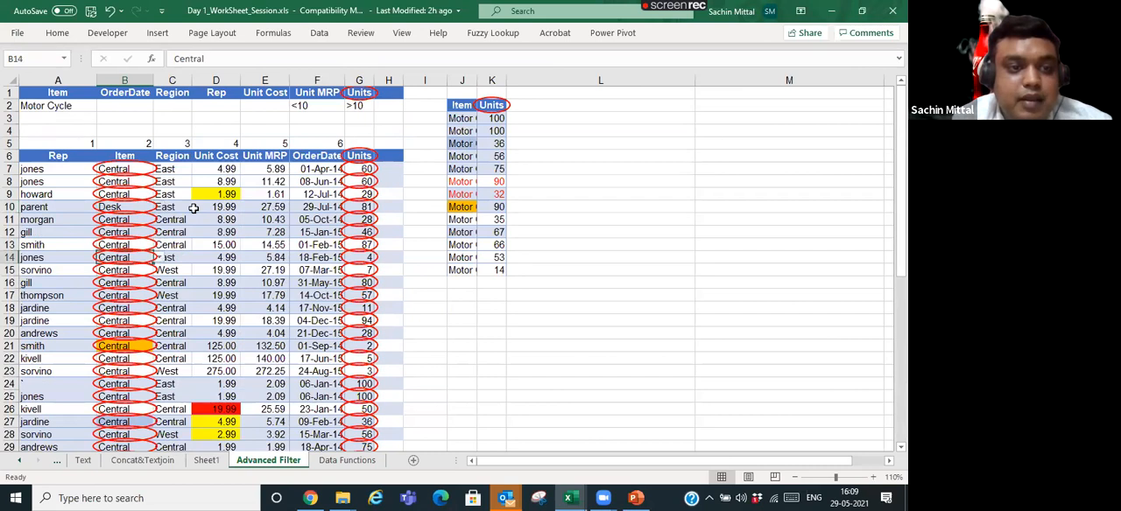
key(Up)
key(Up)
key(Down)
key(alt+Down)
key(Down)
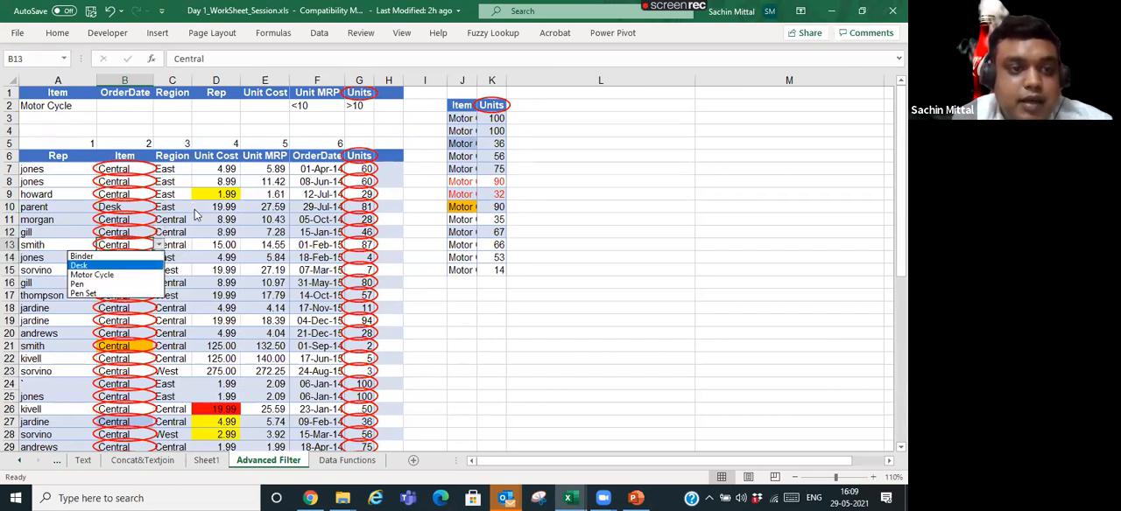
key(Return)
key(Down)
key(Down)
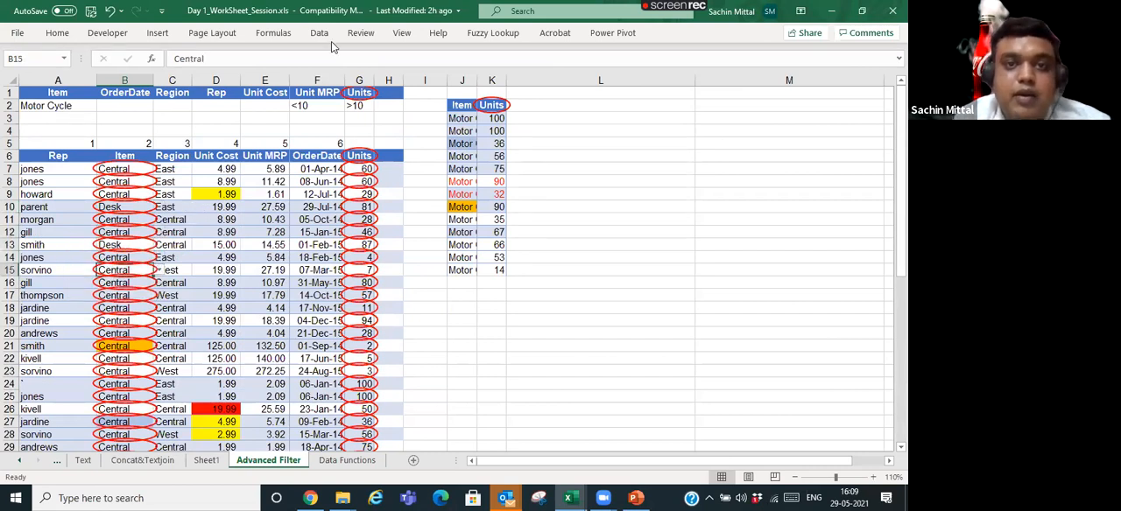
- Clear all validation circles from the sheet
click(319, 33)
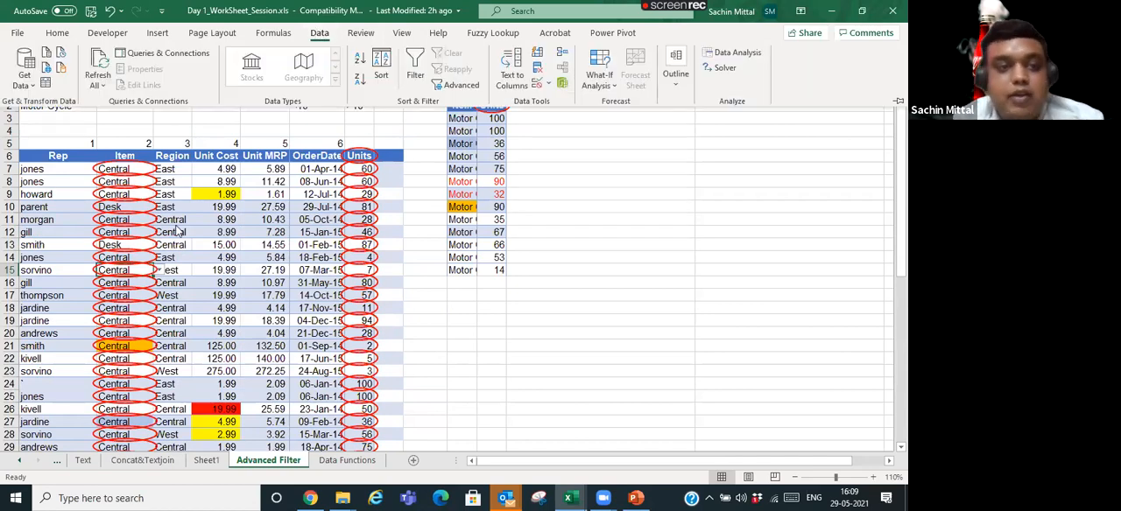
click(178, 228)
scroll(112, 226, down, 6)
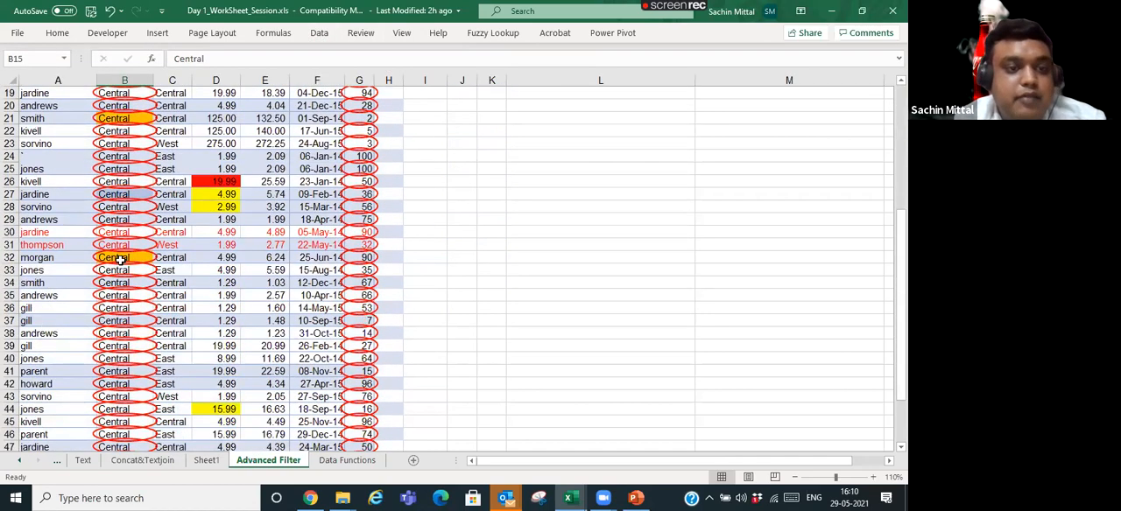
scroll(134, 277, down, 6)
scroll(64, 288, up, 6)
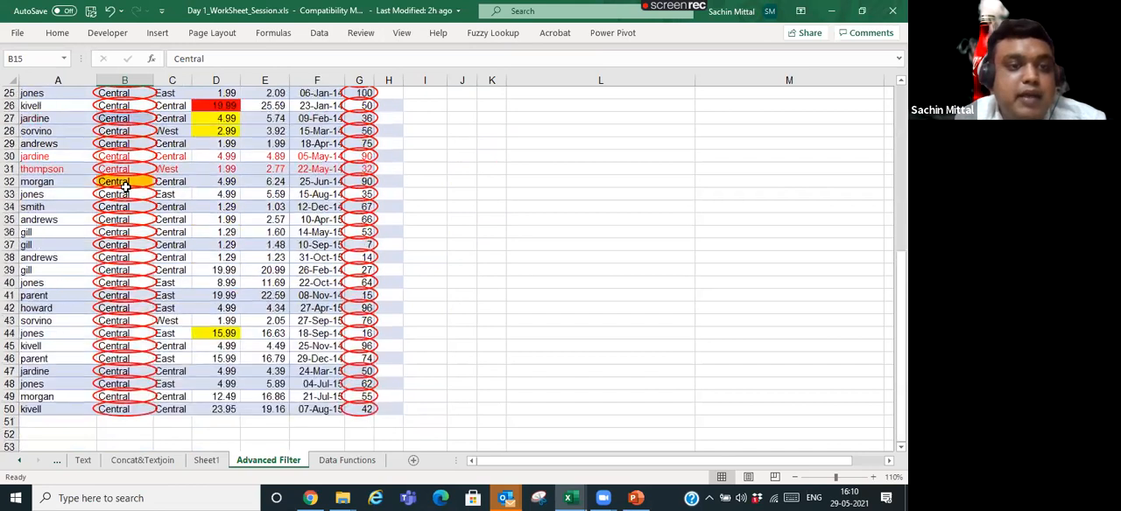
scroll(125, 186, up, 6)
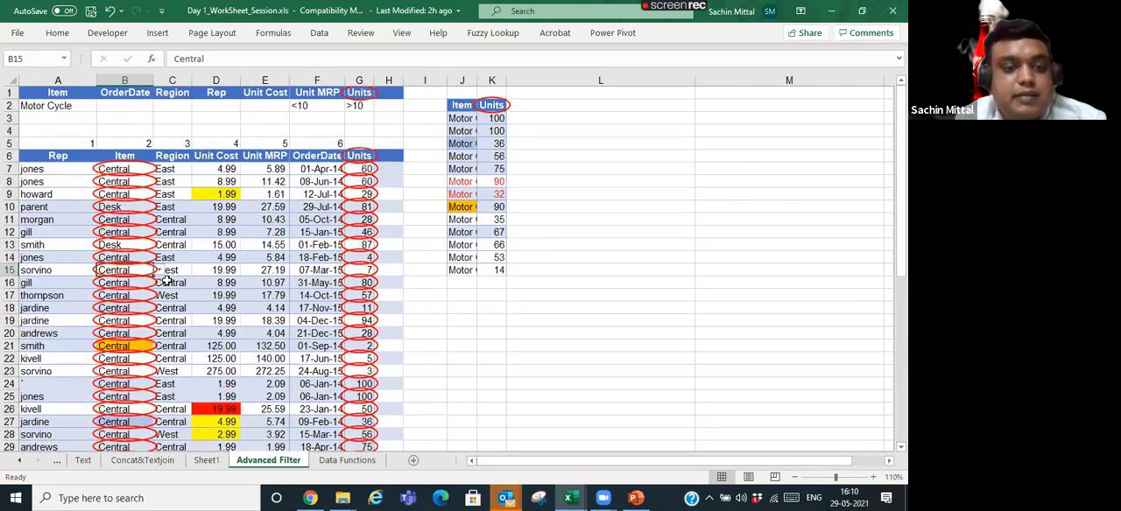
click(319, 33)
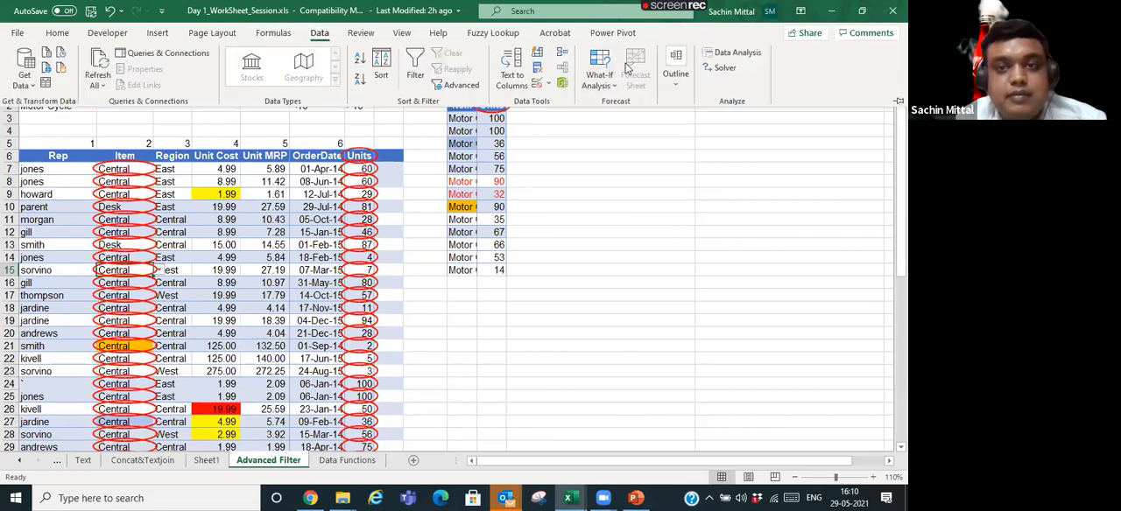
click(548, 84)
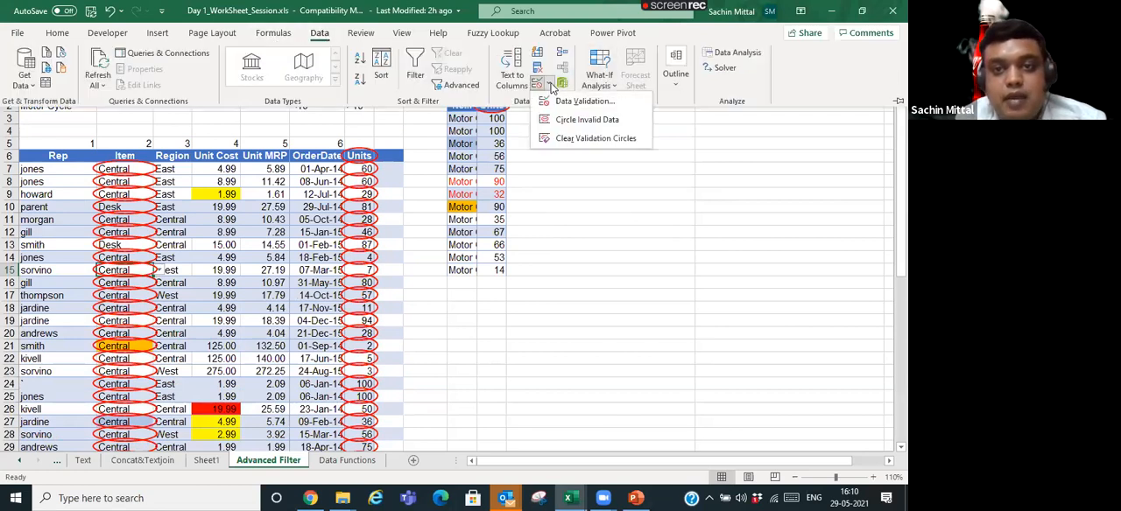
click(565, 140)
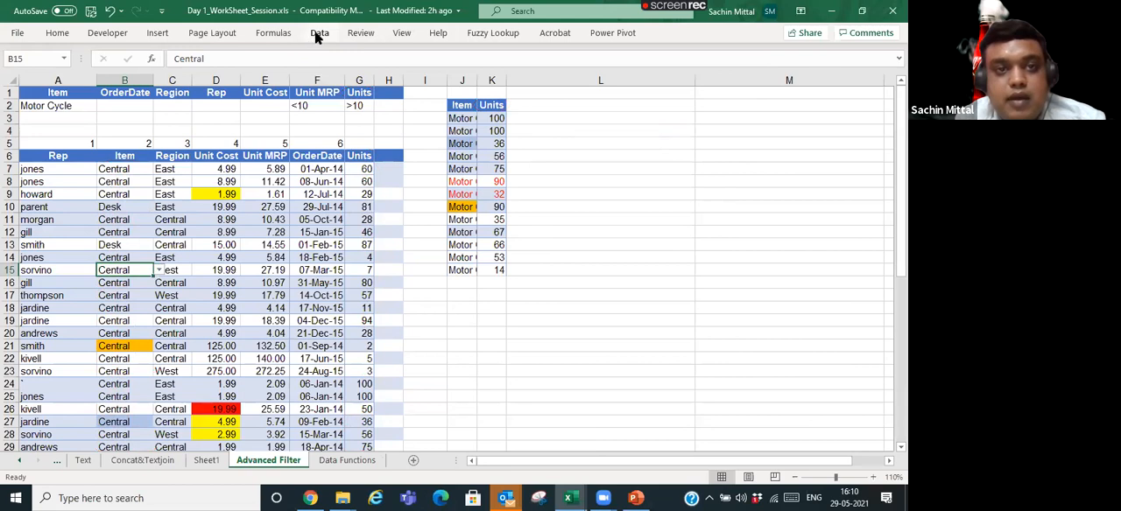
- Circle the invalid data again and check the corrected Desk entry in cell B10
click(319, 32)
click(548, 84)
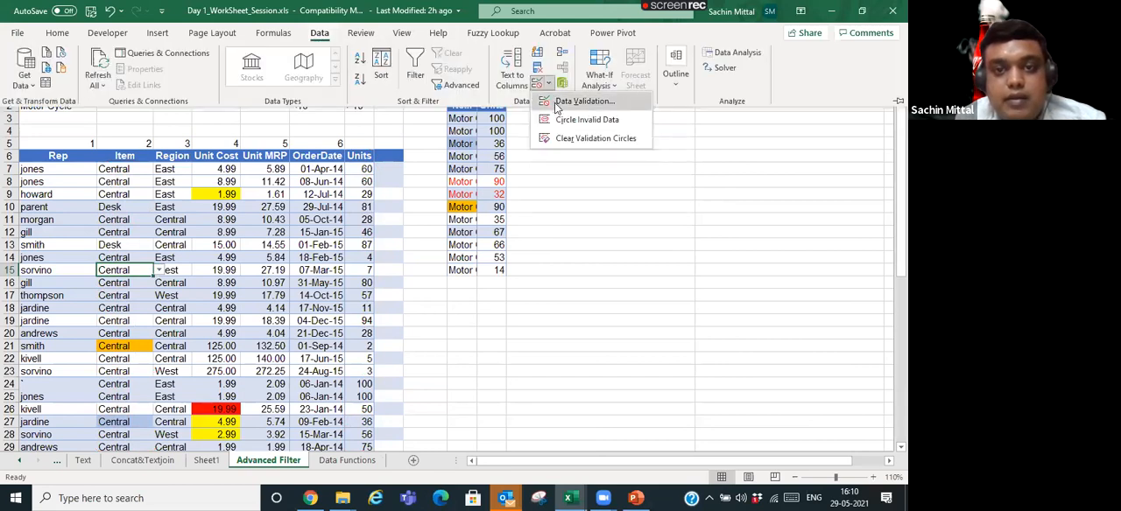
click(557, 119)
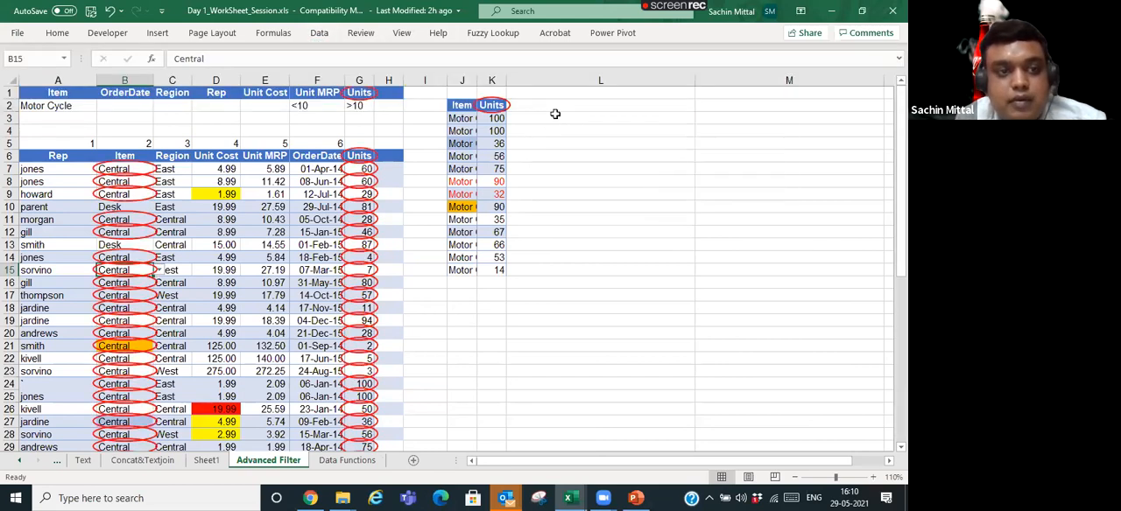
click(135, 219)
click(107, 207)
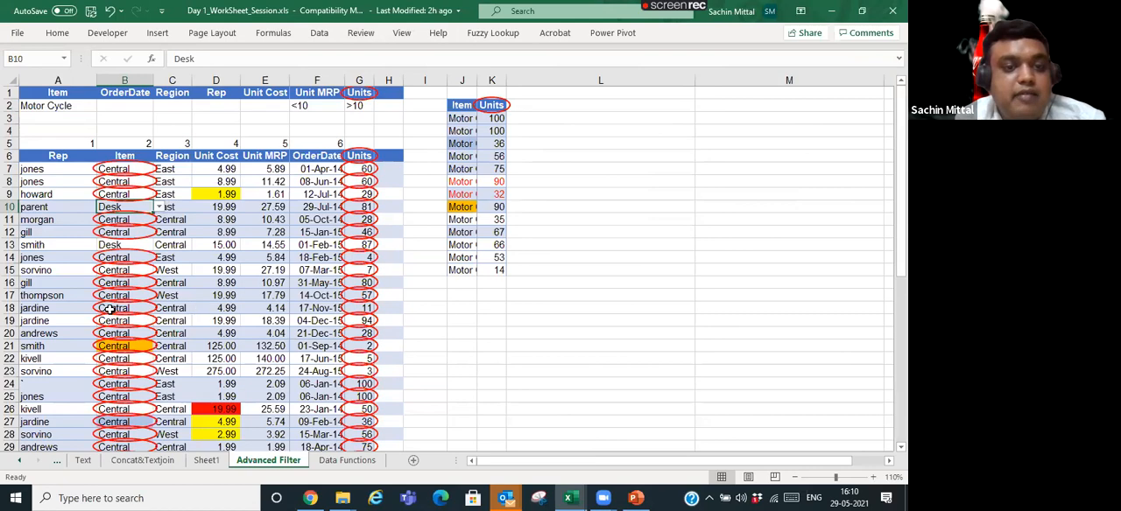
- Examine the circled cells in the Item and Units columns down to the last table row
scroll(164, 347, down, 6)
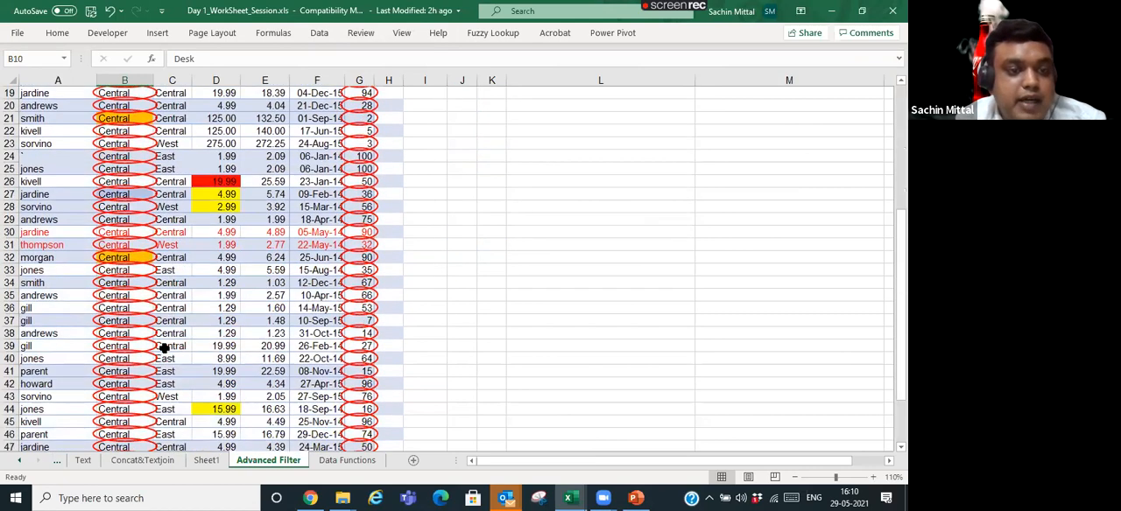
scroll(163, 347, down, 5)
scroll(128, 313, up, 10)
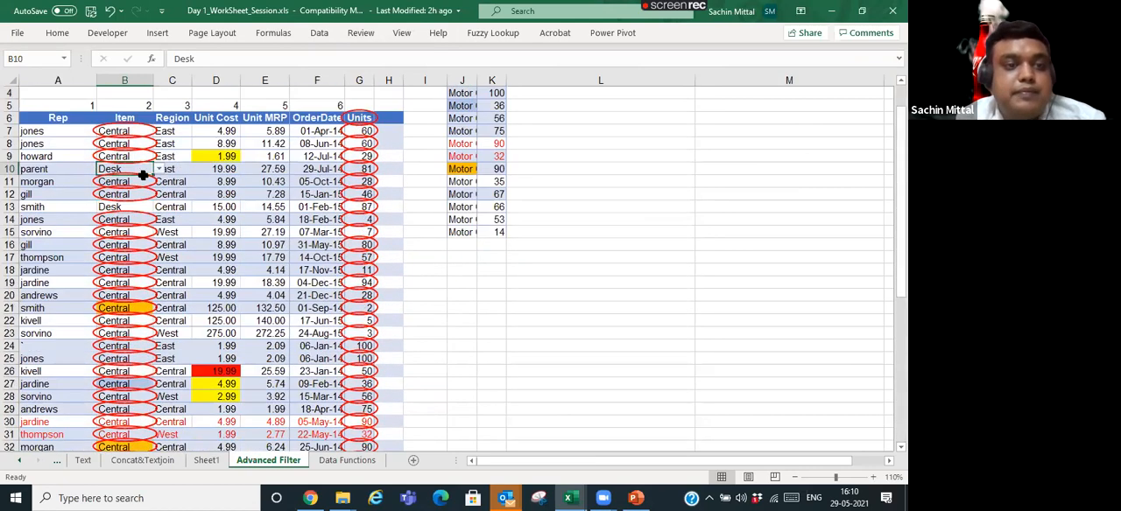
scroll(143, 175, down, 1)
scroll(149, 172, up, 2)
click(179, 169)
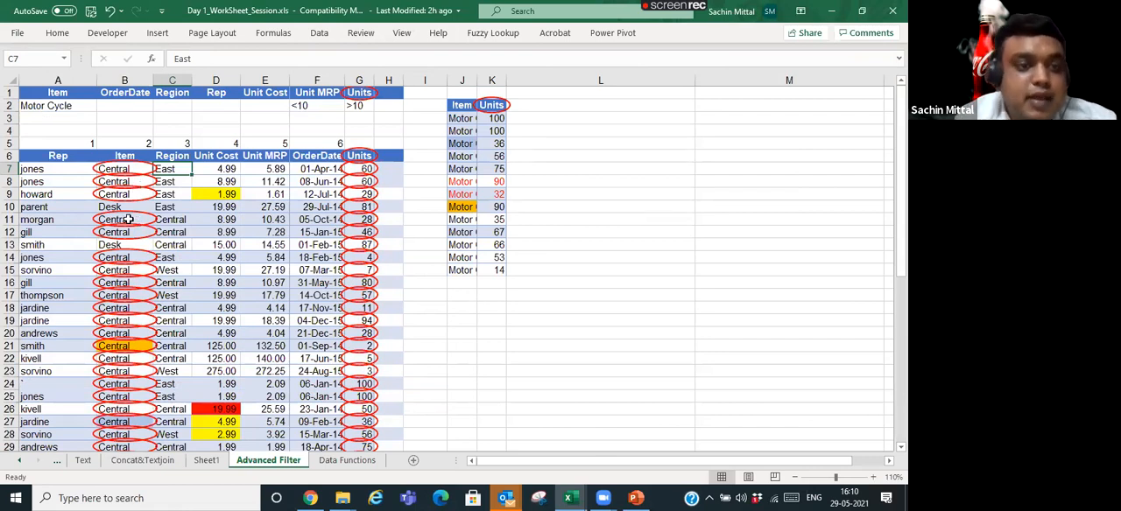
scroll(107, 280, down, 4)
scroll(104, 294, down, 4)
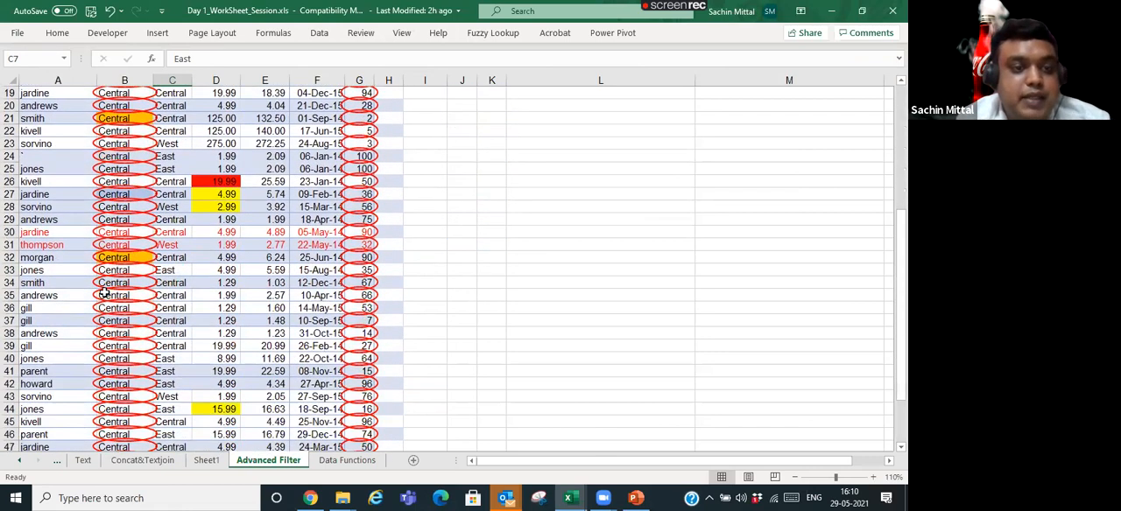
scroll(104, 293, down, 2)
scroll(104, 293, down, 3)
scroll(131, 228, up, 7)
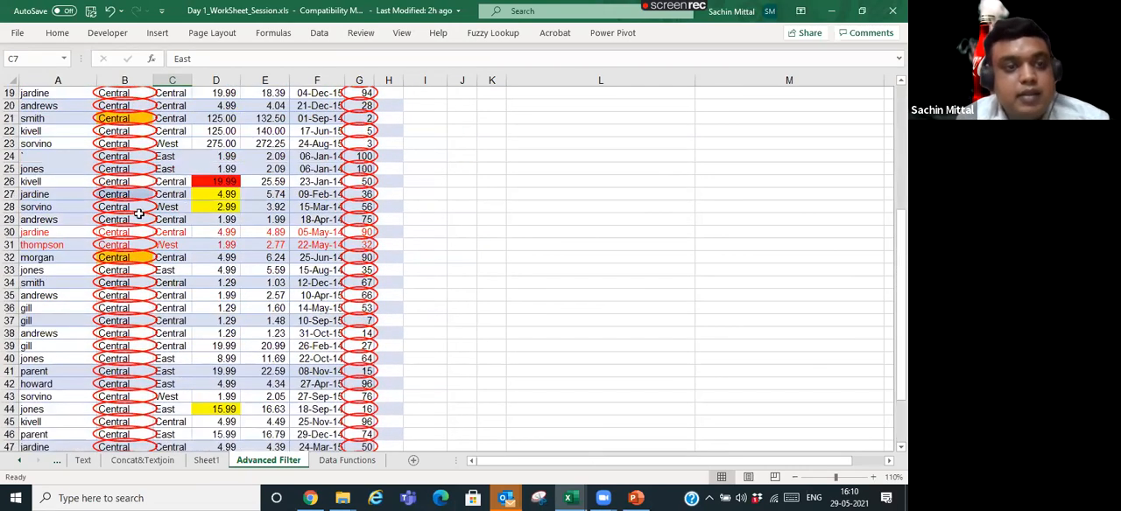
scroll(361, 166, up, 3)
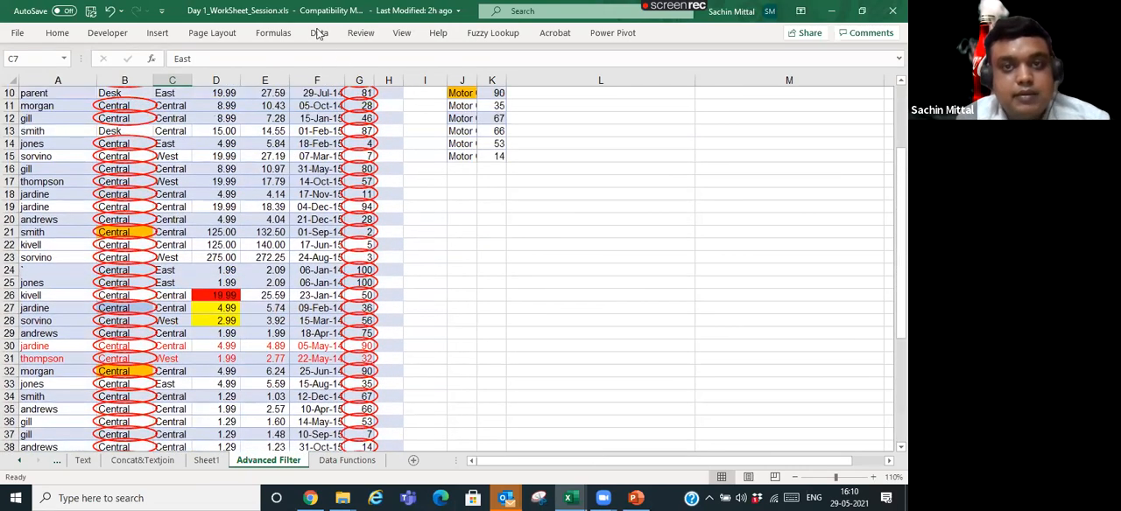
scroll(588, 81, up, 3)
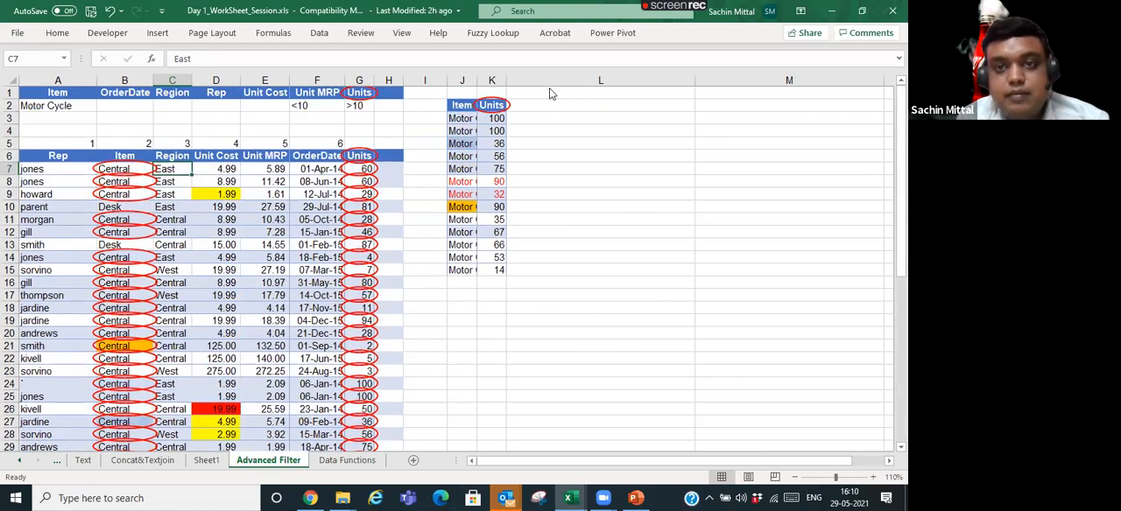
- Remove the validation circles from the Advanced Filter sheet and select cell B12
click(320, 33)
click(553, 82)
click(563, 137)
click(180, 258)
click(138, 233)
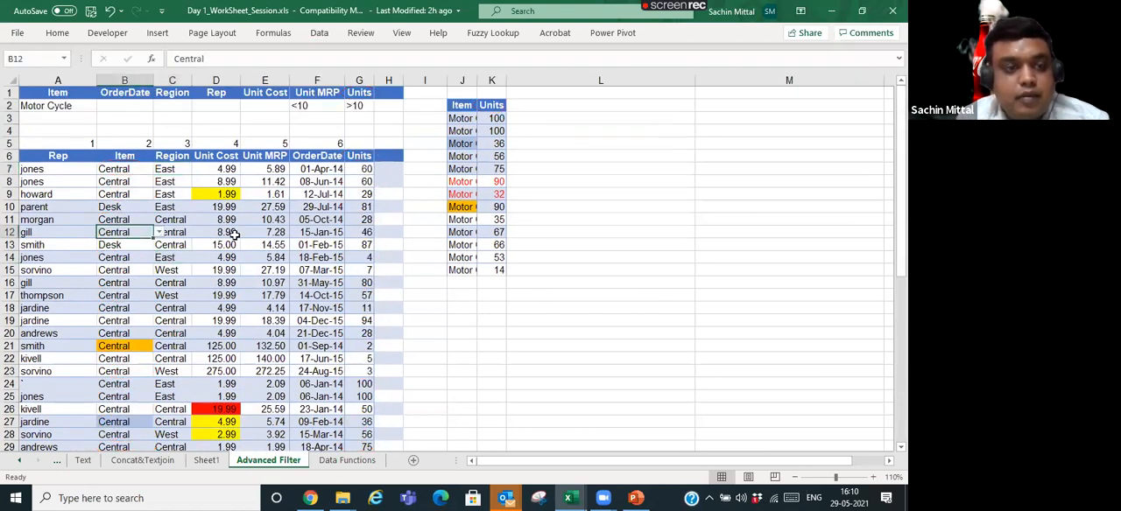
- Switch to Sheet1, select cell E3 and keep the ribbon permanently expanded
click(210, 460)
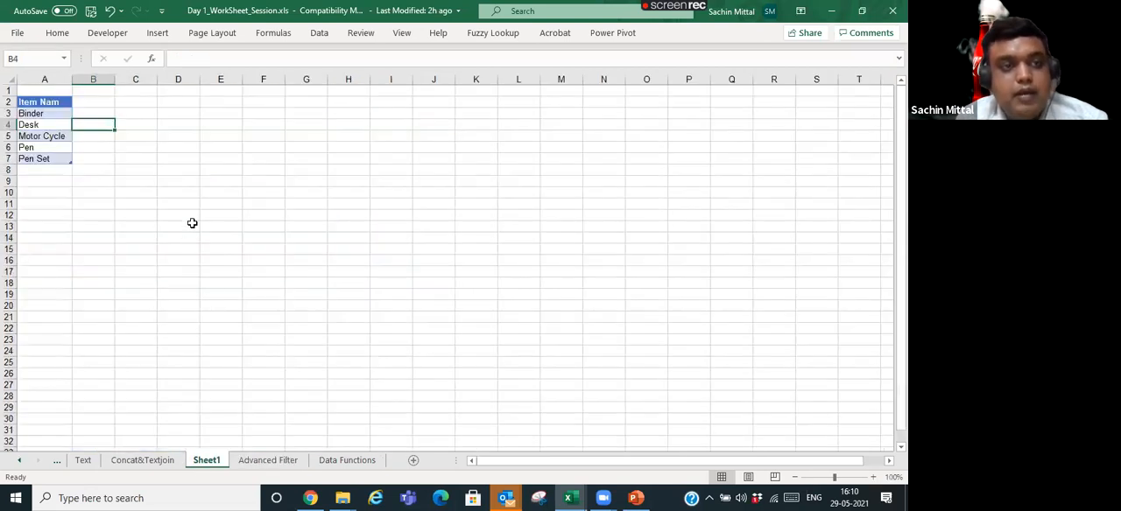
click(215, 113)
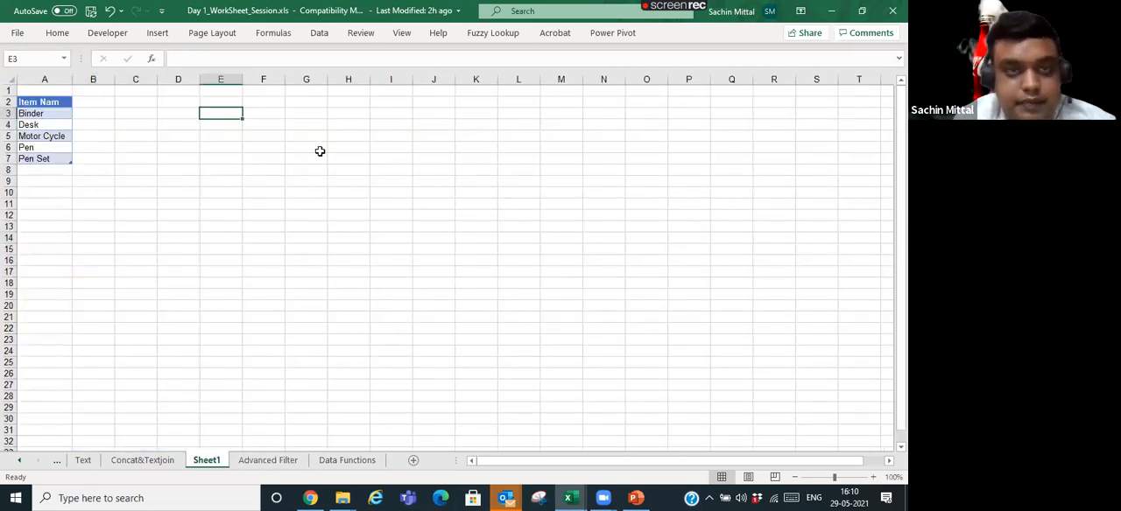
text(1)
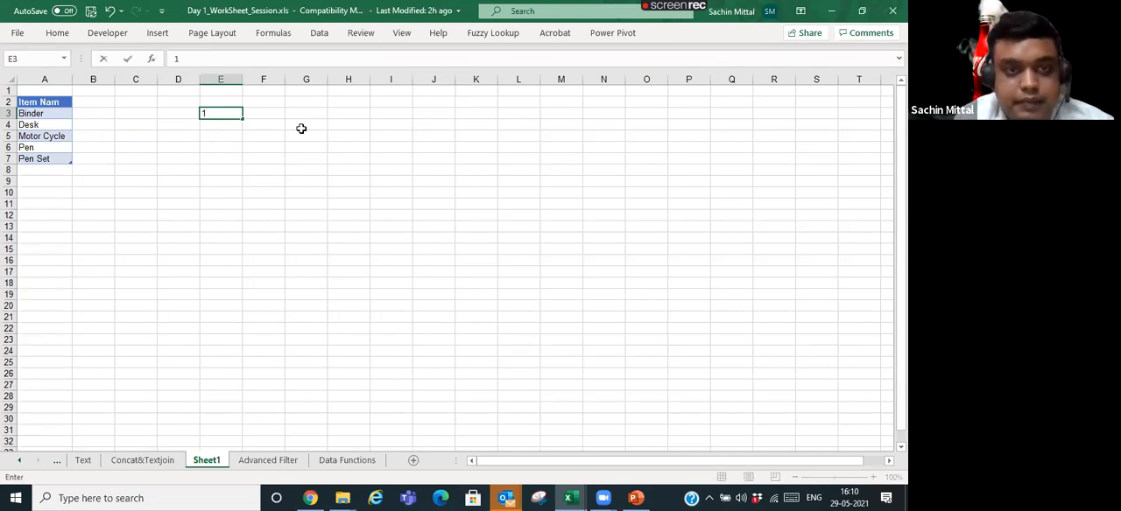
key(Escape)
click(58, 35)
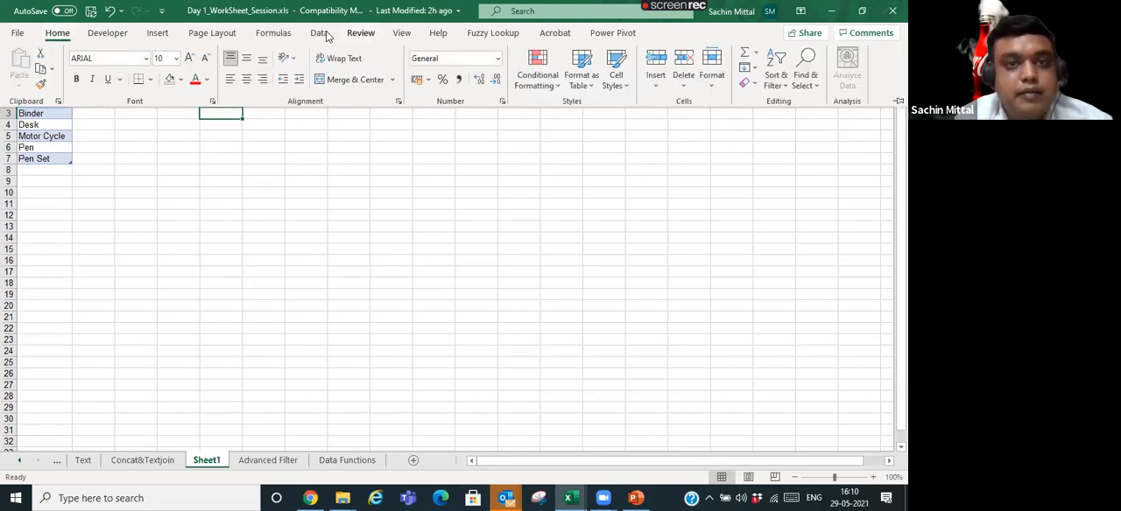
key(ctrl+F1)
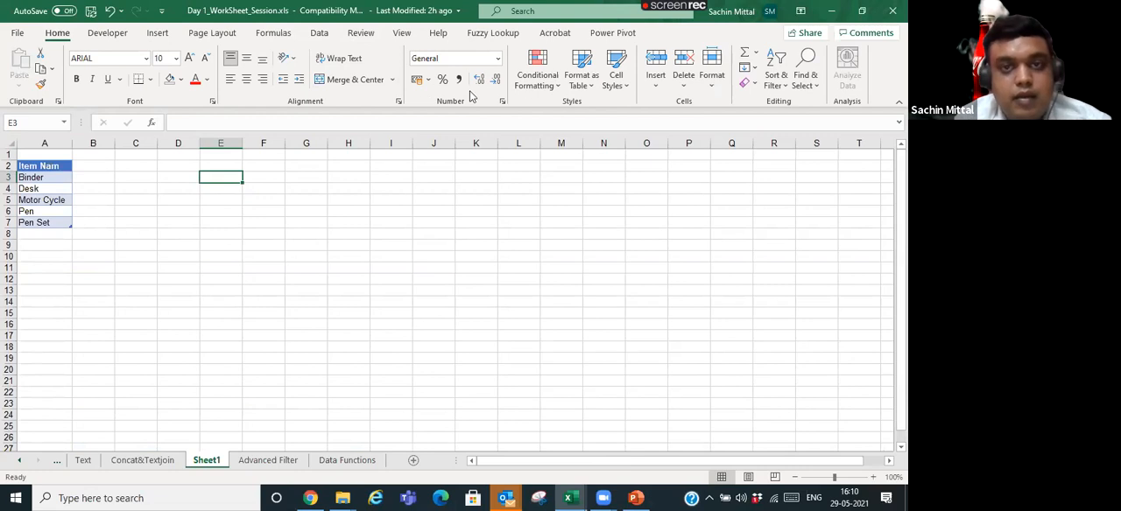
- Start a data validation rule for cell E3 that allows only whole numbers
click(319, 35)
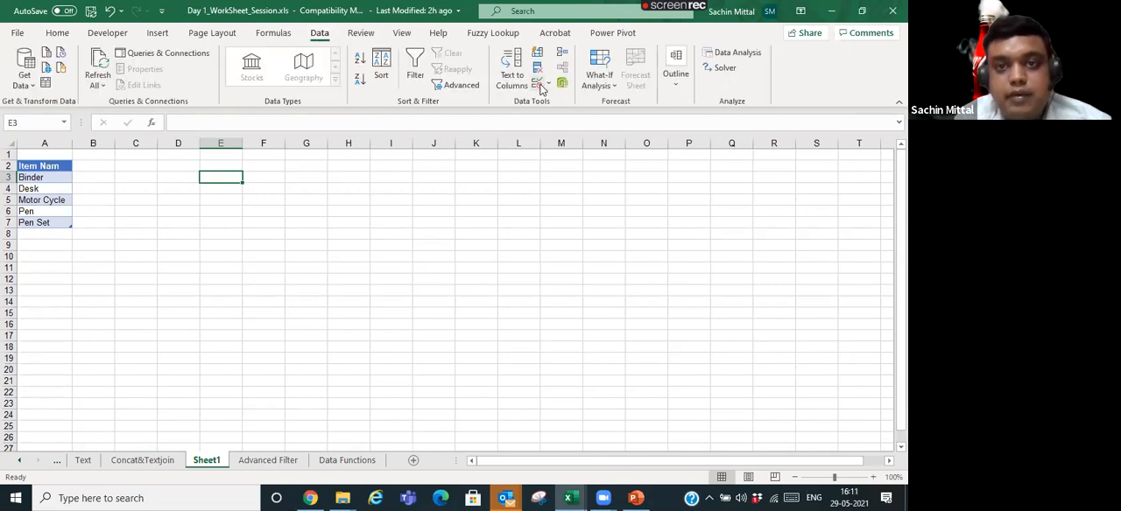
click(549, 85)
click(564, 102)
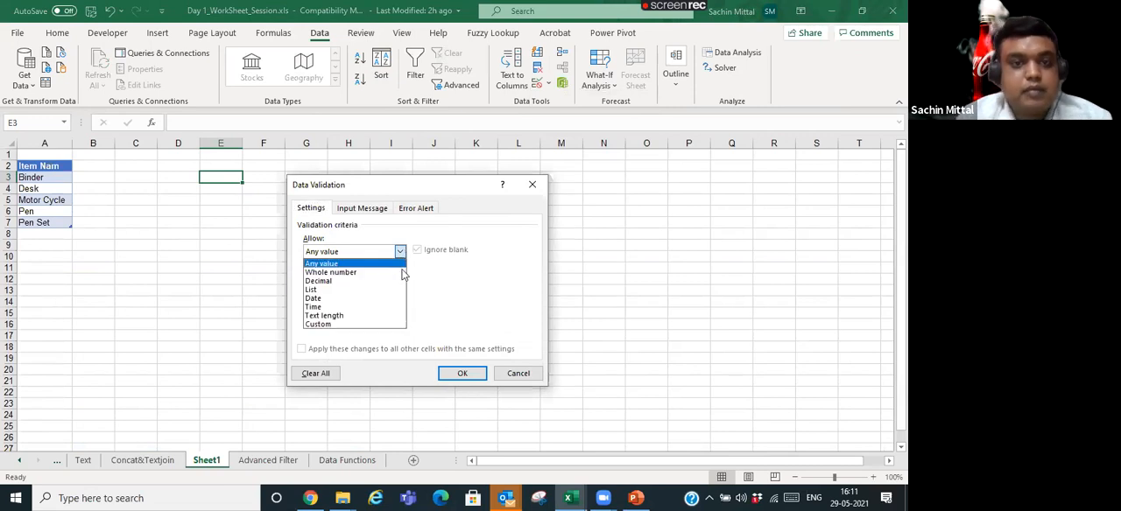
click(401, 274)
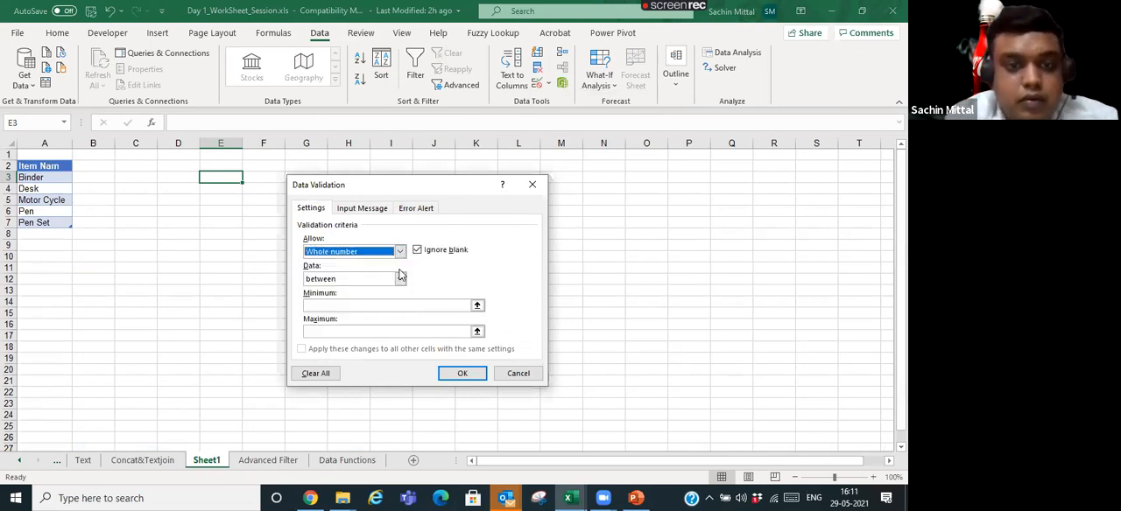
- Set the rule's minimum to 100000 and maximum to 1000000, and apply it to cell E3
click(456, 304)
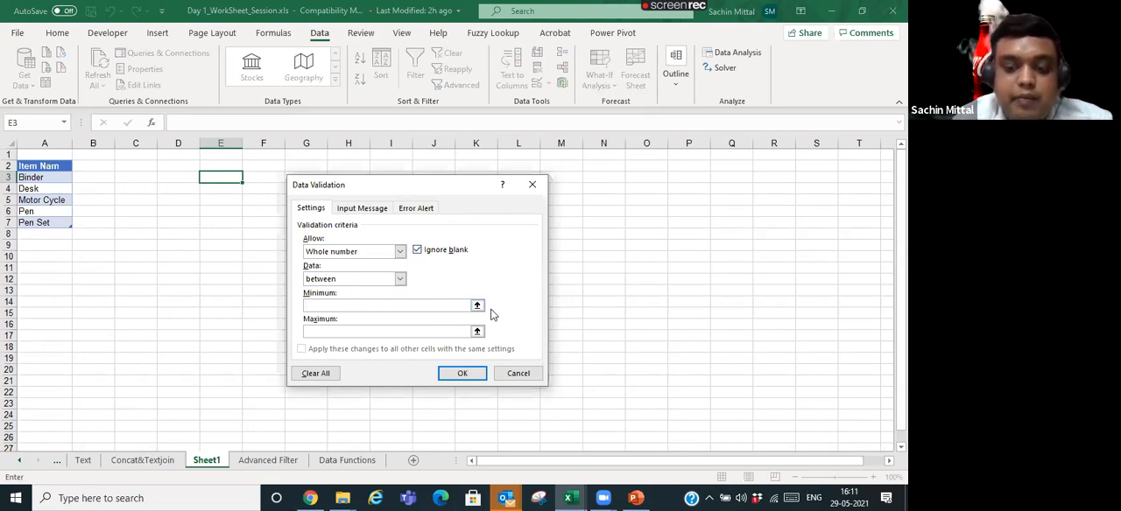
text(100000)
key(BackSpace)
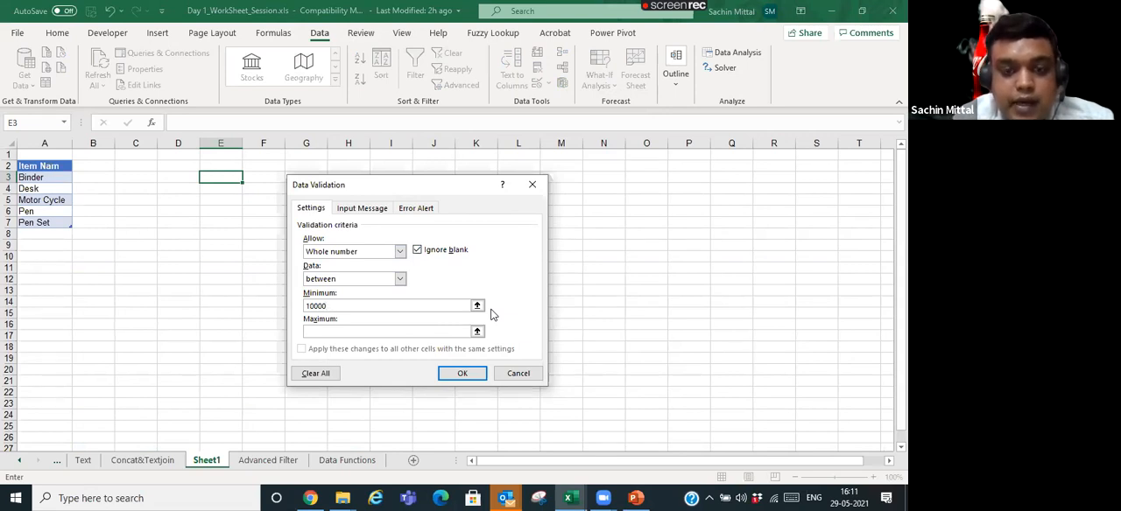
text(0)
key(Tab)
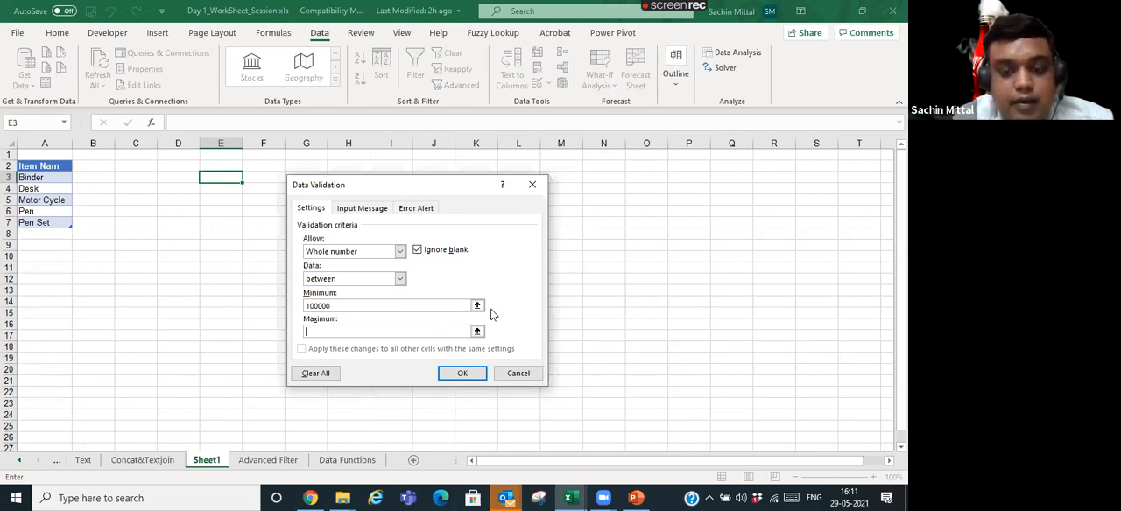
text(1000000)
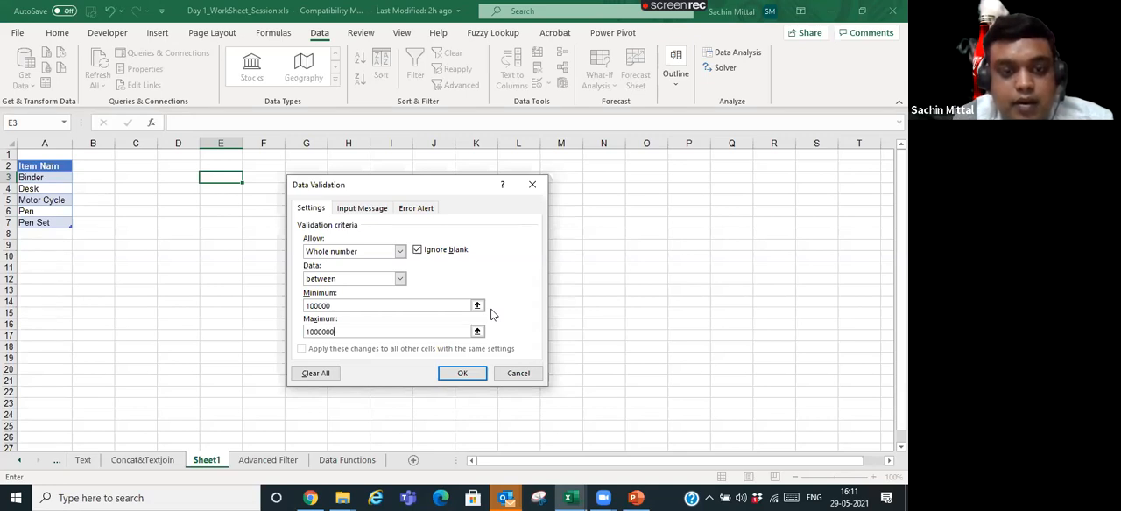
key(Return)
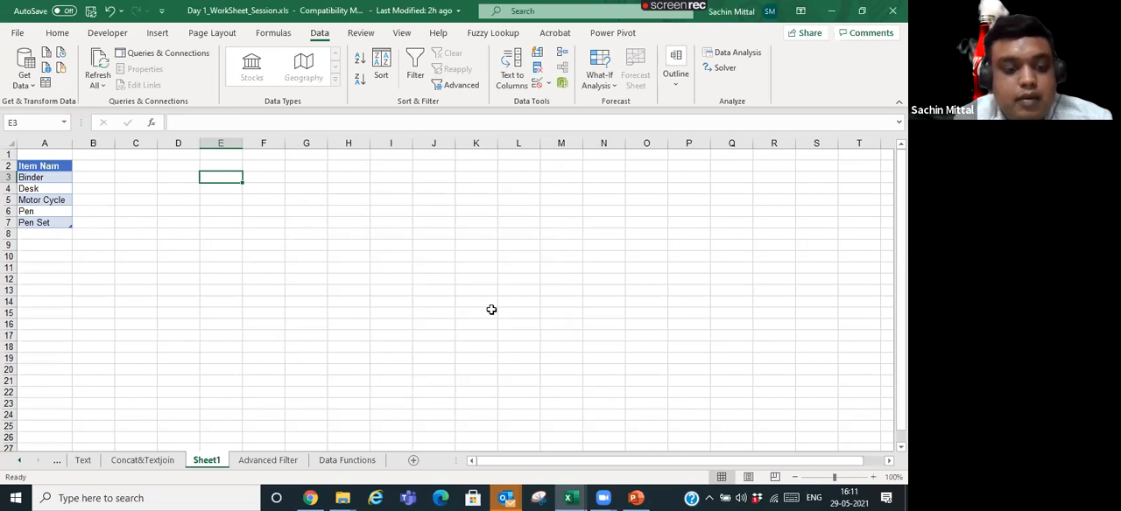
- Try to enter 10 in cell E3, below the rule's minimum, and cancel the entry
text(10)
key(Return)
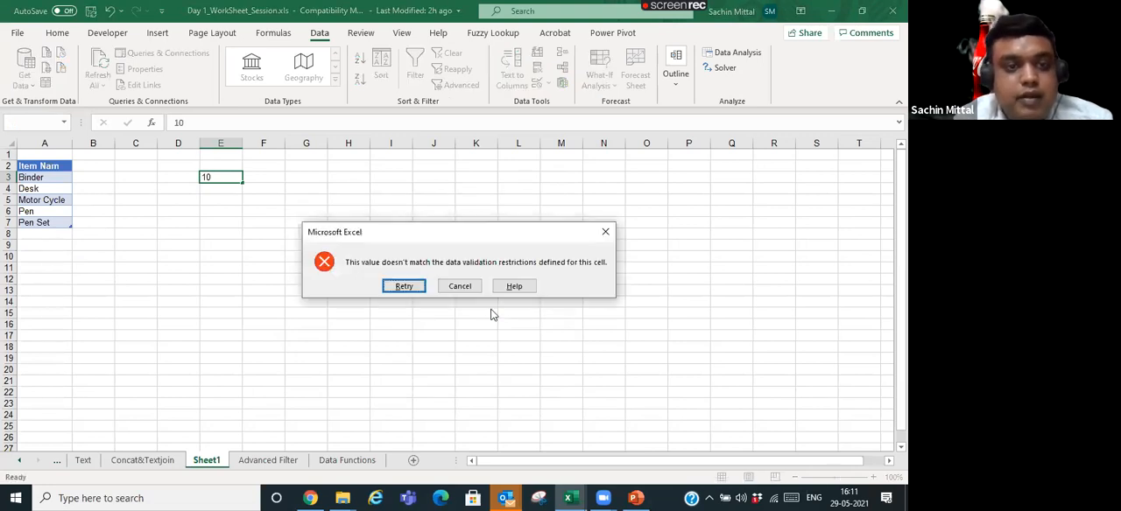
key(Escape)
- Test cell E3 with the allowed value 100000 and replace it with 200000
text(10000)
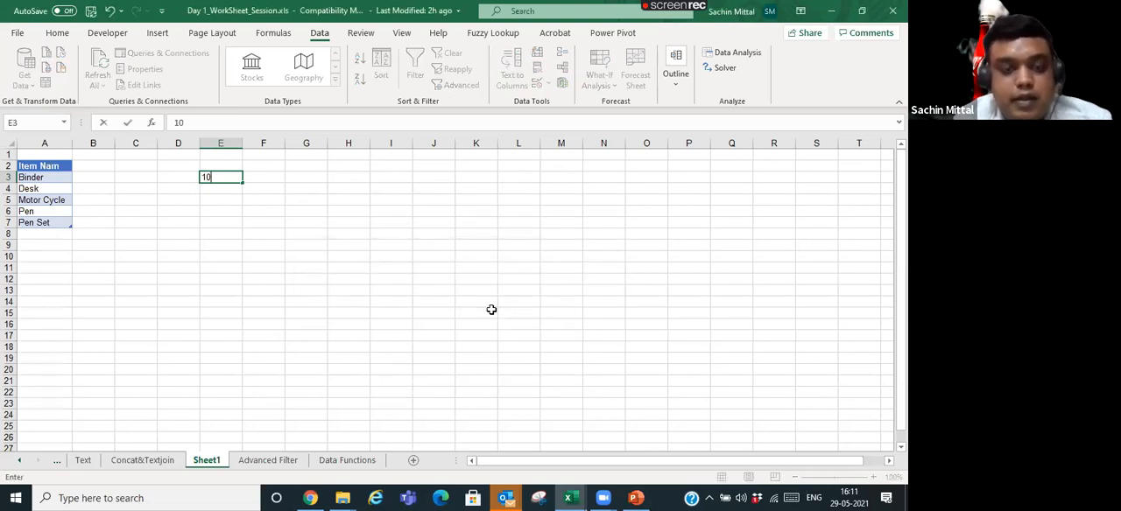
text(0)
key(Return)
key(Up)
text(200000)
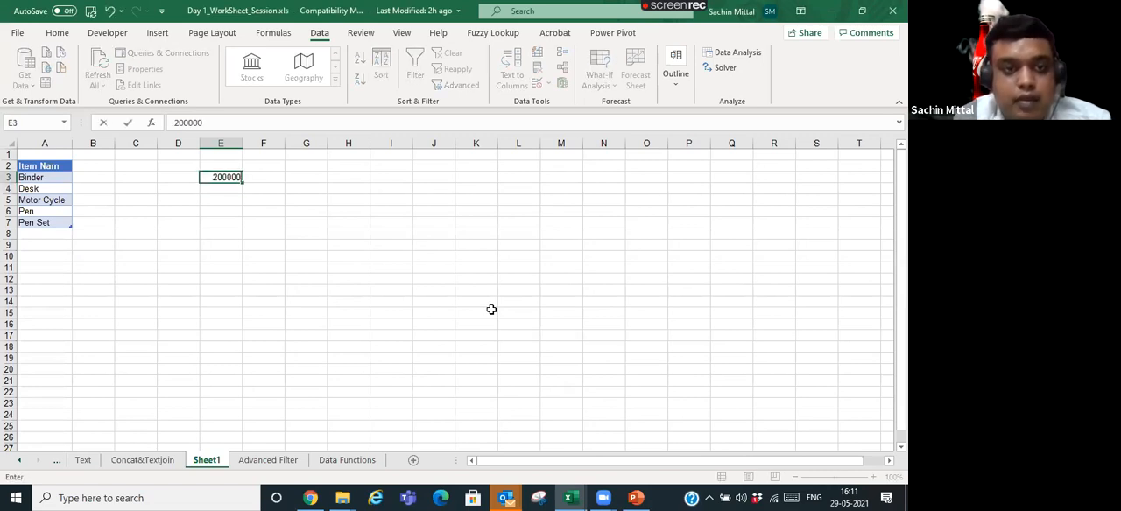
key(Return)
- Try to extend the value in cell E3 to 200000000, above the rule's maximum, and cancel the entry
key(Up)
key(F2)
text(00000)
key(Return)
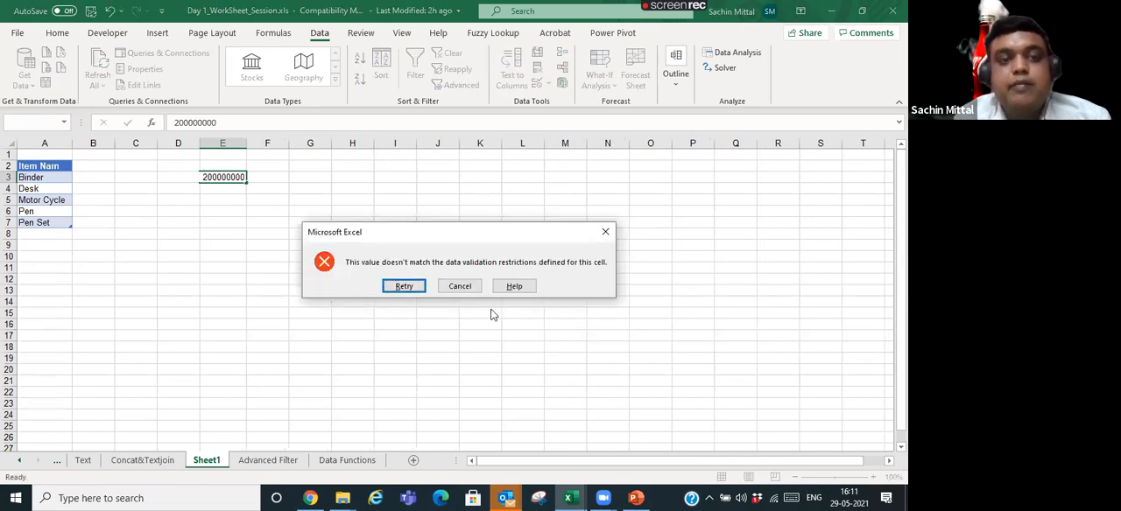
key(Escape)
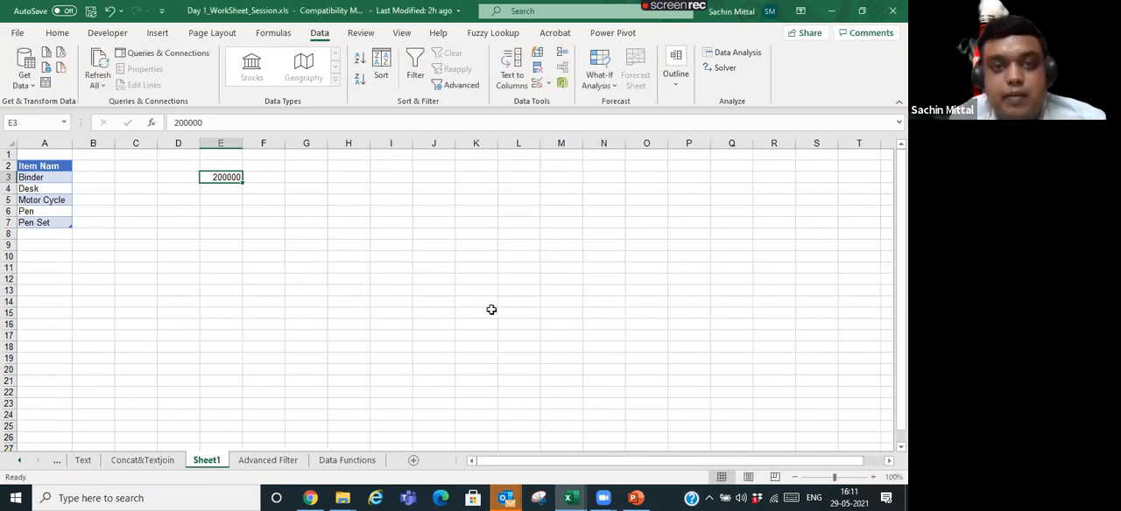
- Change cell E3's validation rule to allow dates within a range, with start date 01-04-2019
click(547, 84)
click(582, 101)
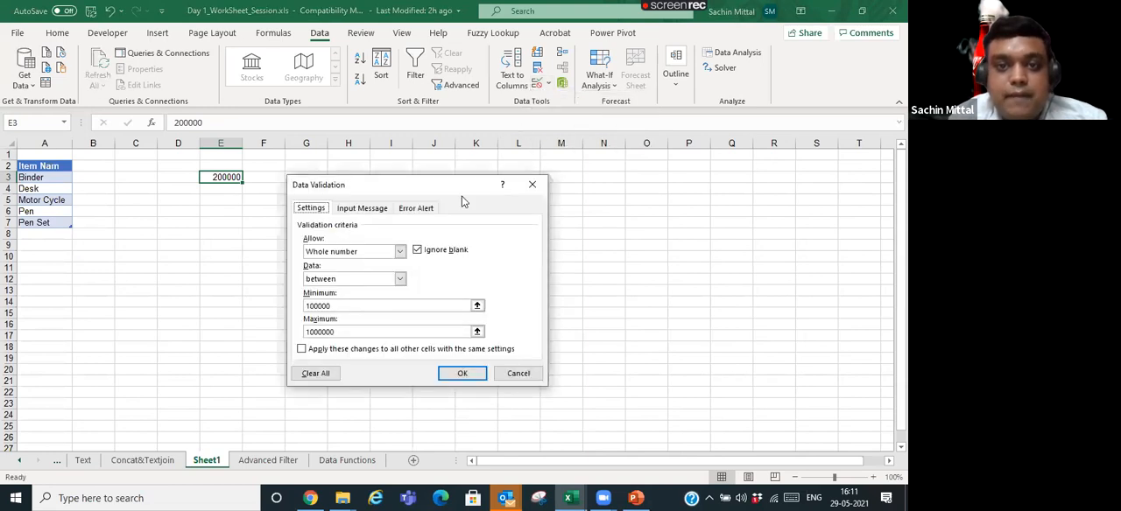
click(401, 251)
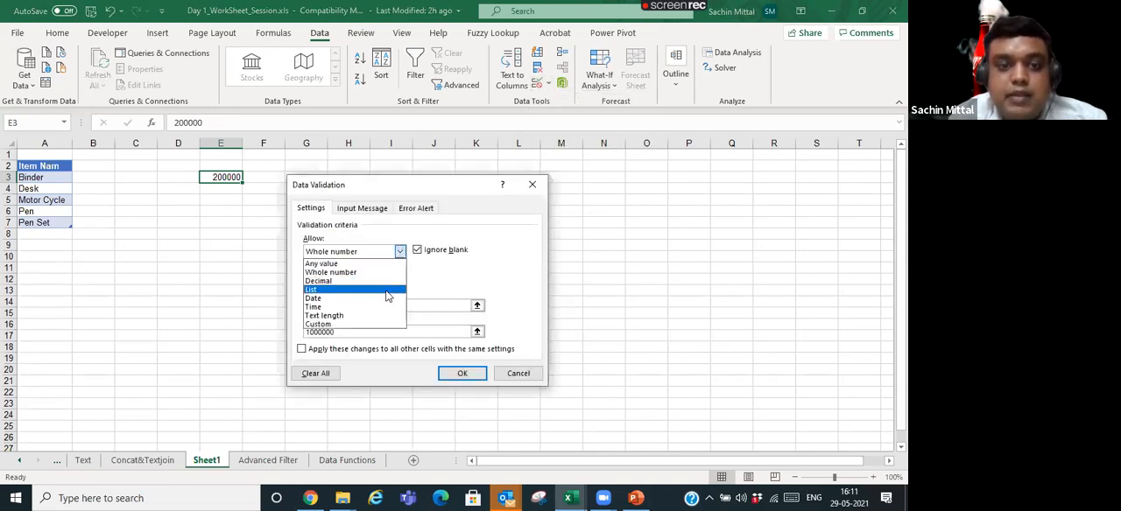
click(388, 299)
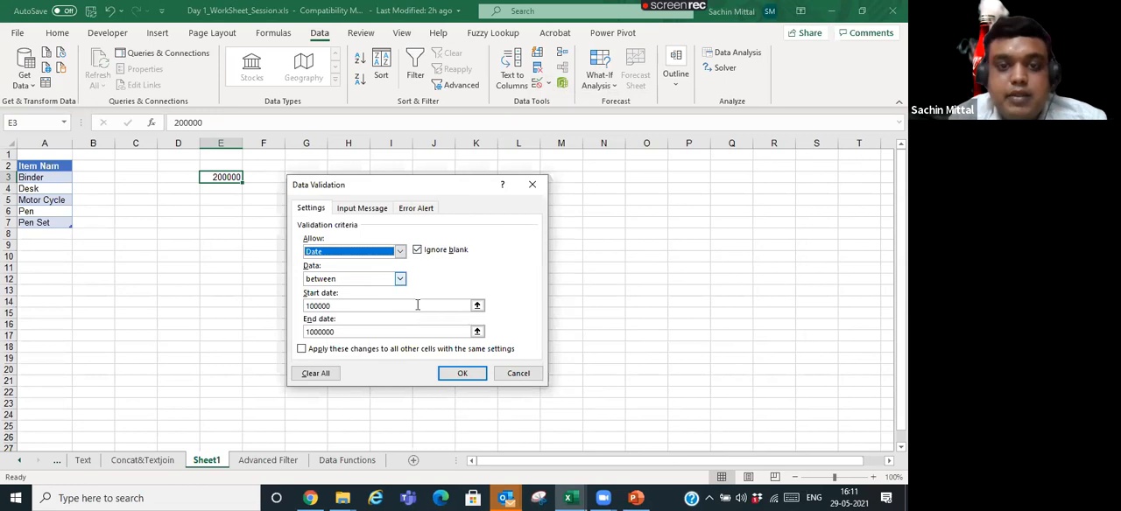
click(418, 305)
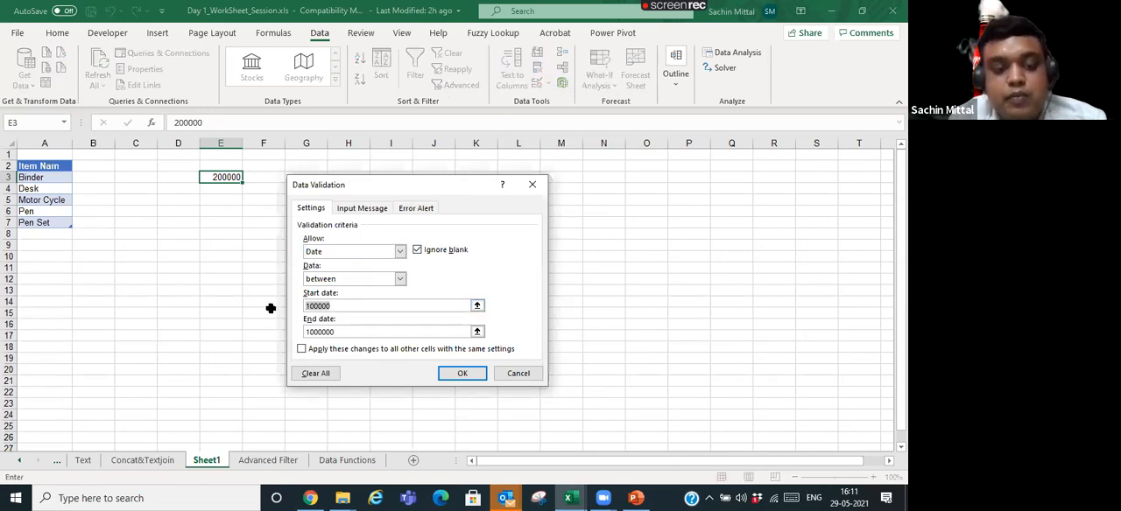
text(01)
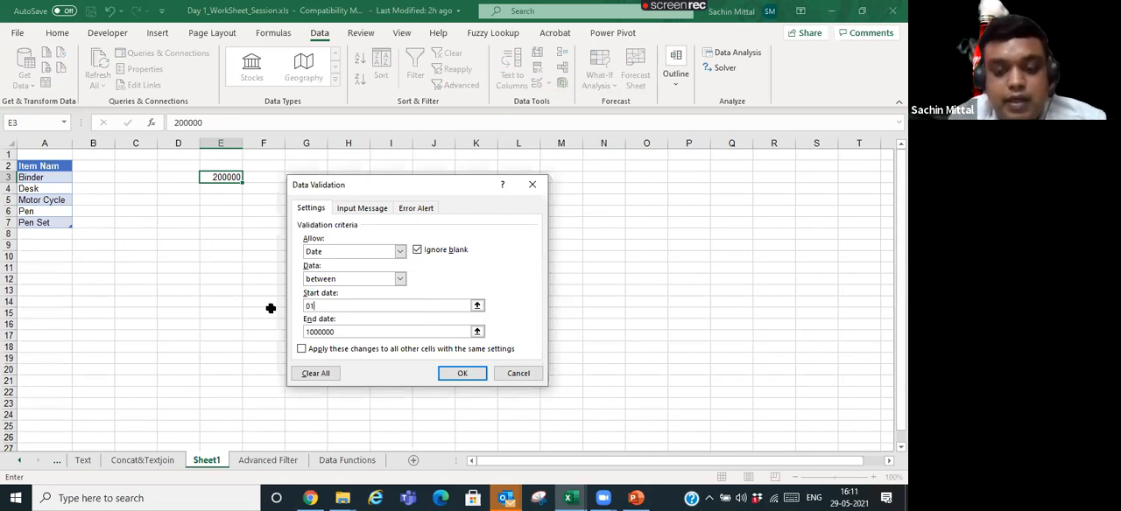
text(-04-)
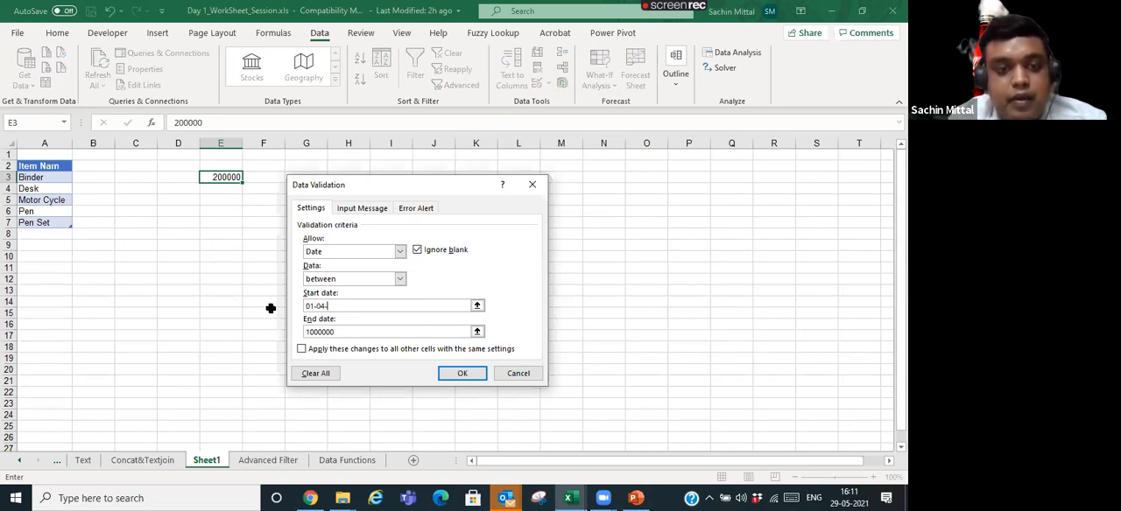
text(2019)
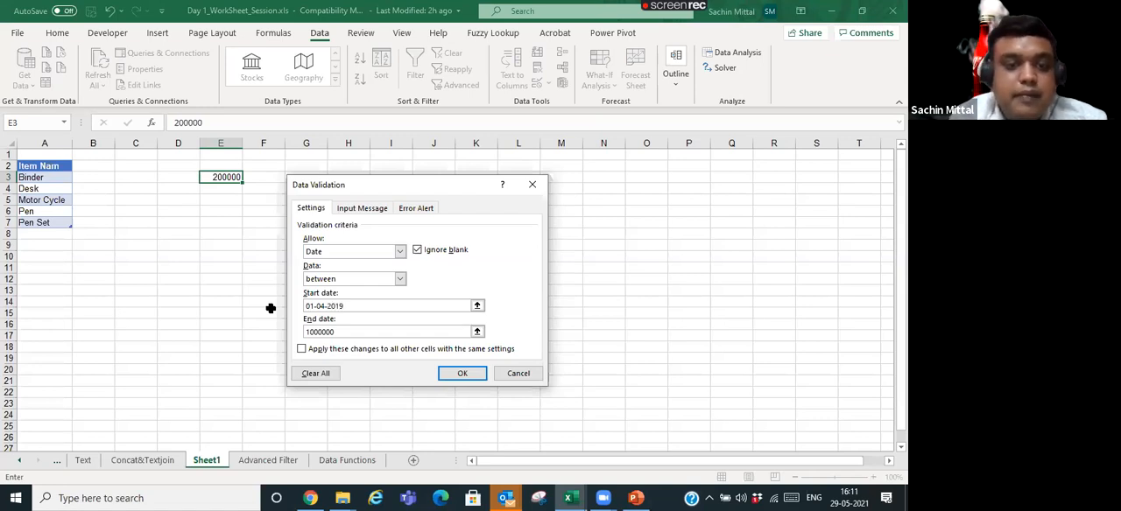
- Set the date rule's end date to 31-03-2020 and apply it to cell E3
drag(366, 332, 282, 333)
text(31-3-)
key(BackSpace)
key(BackSpace)
text(03-201)
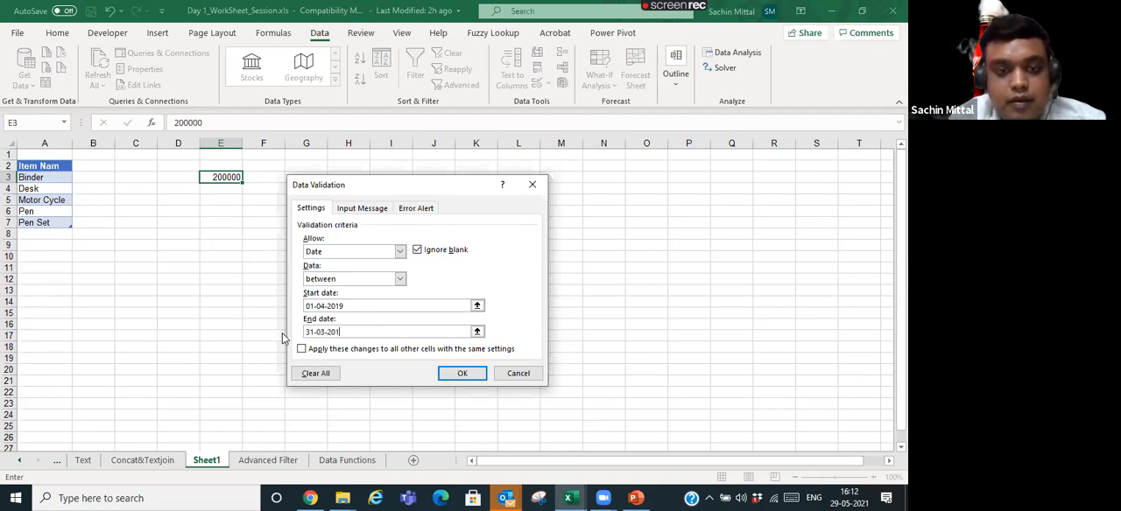
text(98)
key(BackSpace)
key(BackSpace)
key(BackSpace)
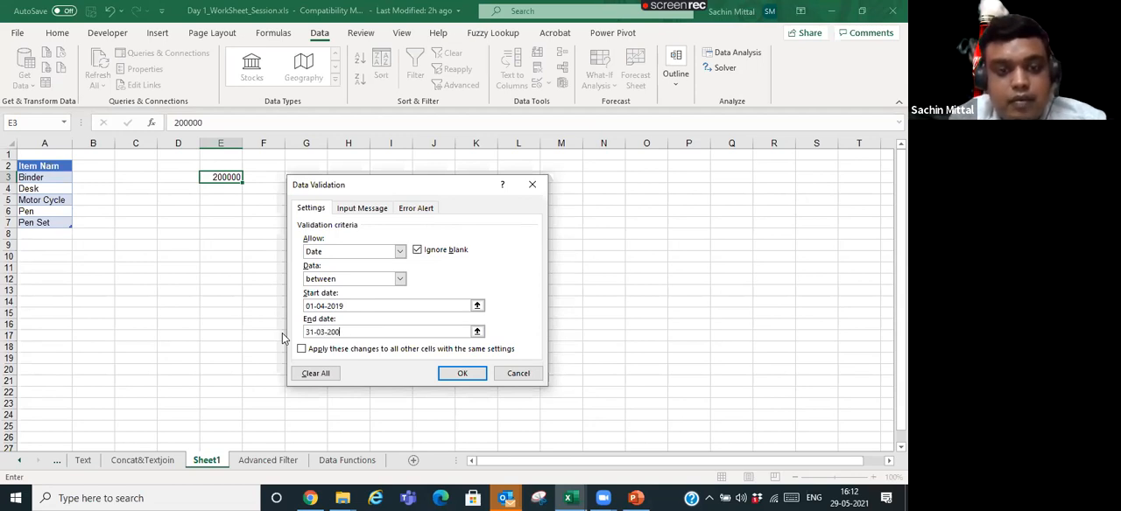
text(20)
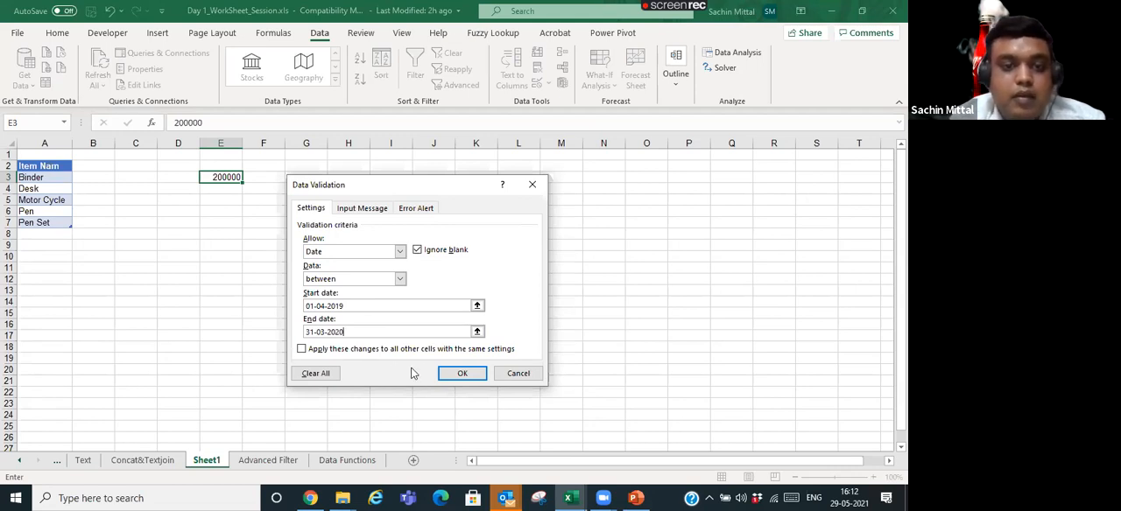
click(456, 375)
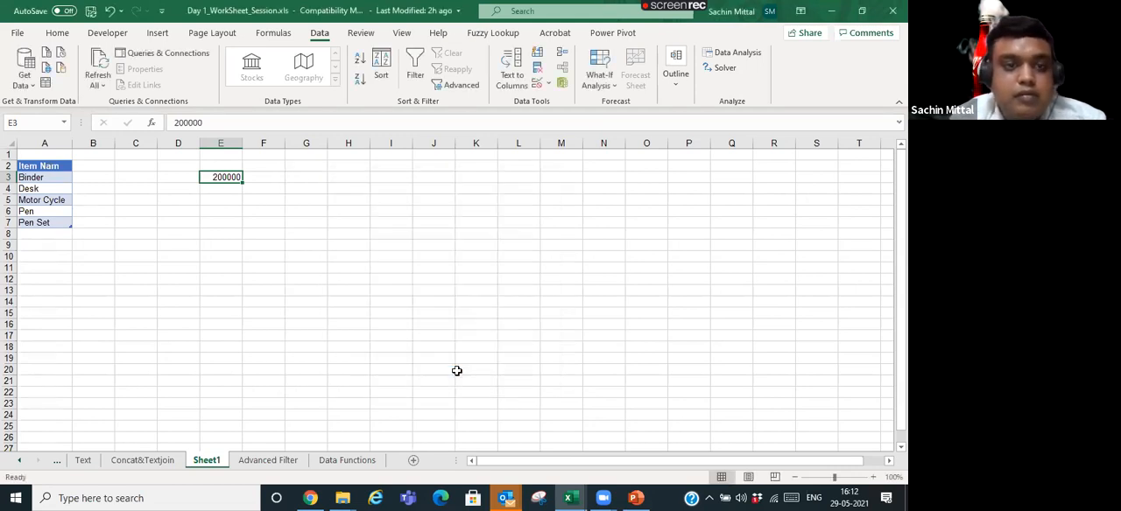
- Enter the date 01-4-19 in cell E3, keeping the cell selected
text(01-4-19)
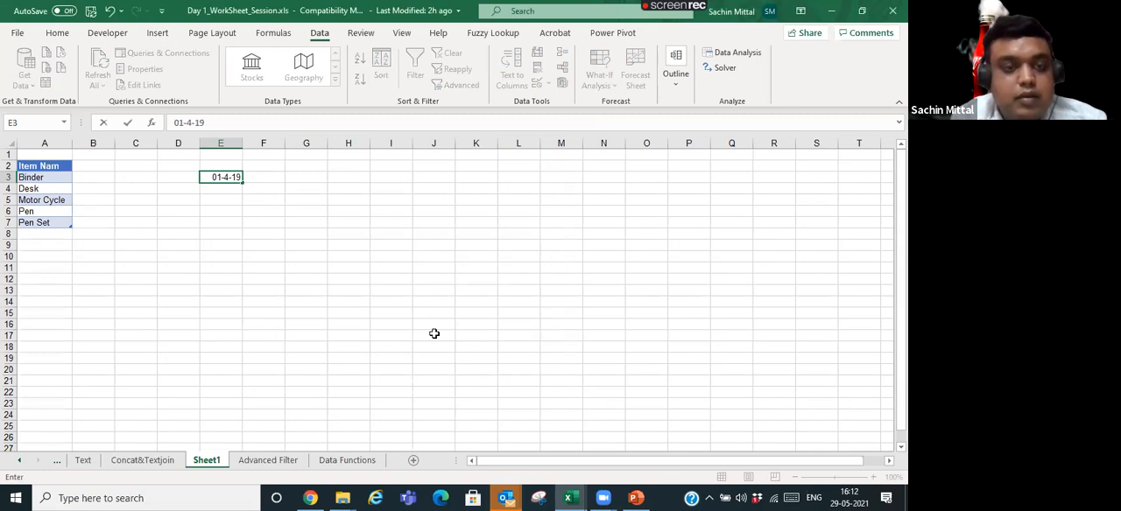
key(ctrl+Return)
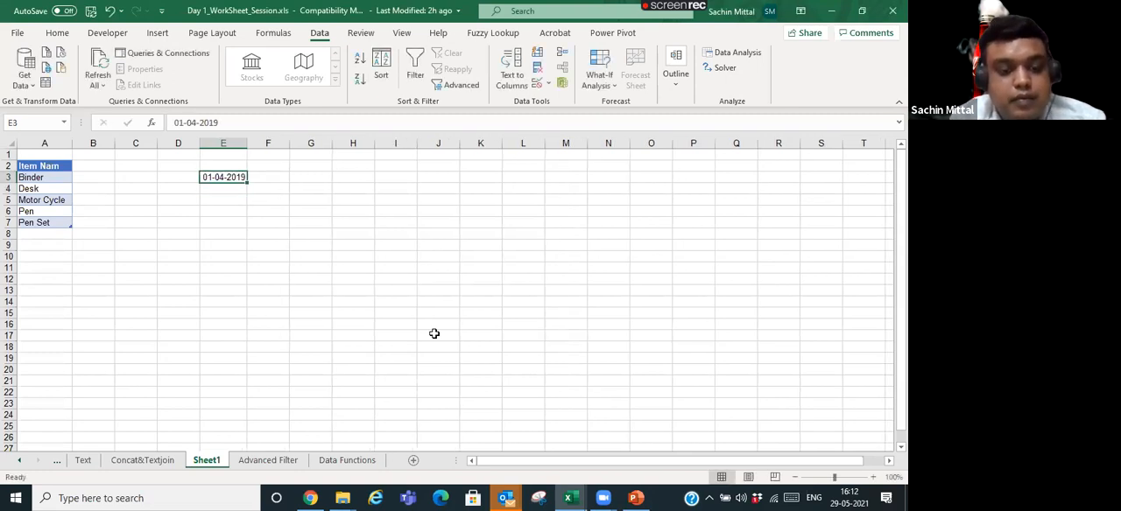
- Try to change the date in cell E3 to 31-03-2019, before the rule's start date, and cancel the edit
key(F2)
key(Home)
key(Delete)
text(3)
key(Right)
key(Right)
key(Right)
key(Delete)
text(3)
key(Return)
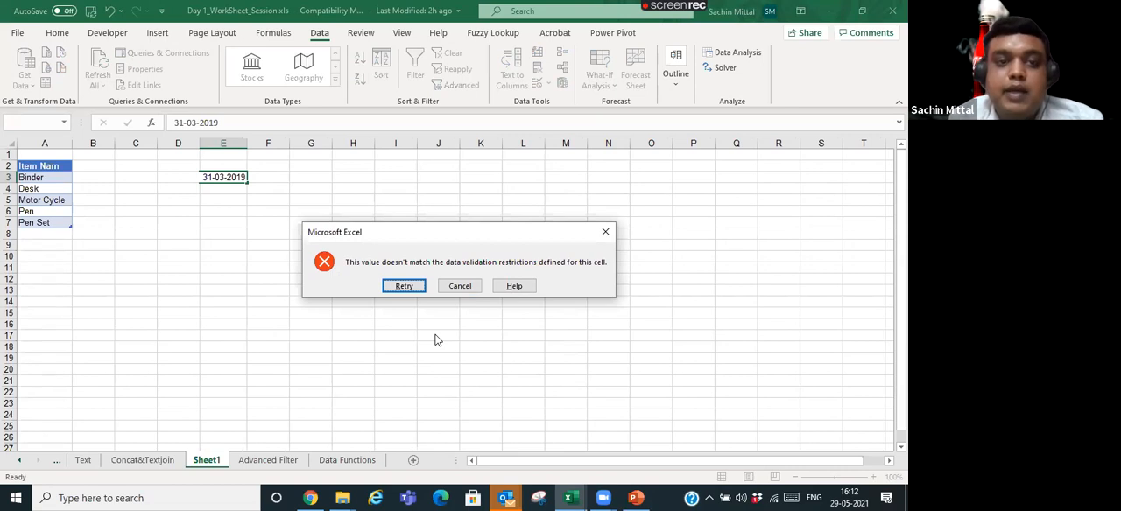
key(Escape)
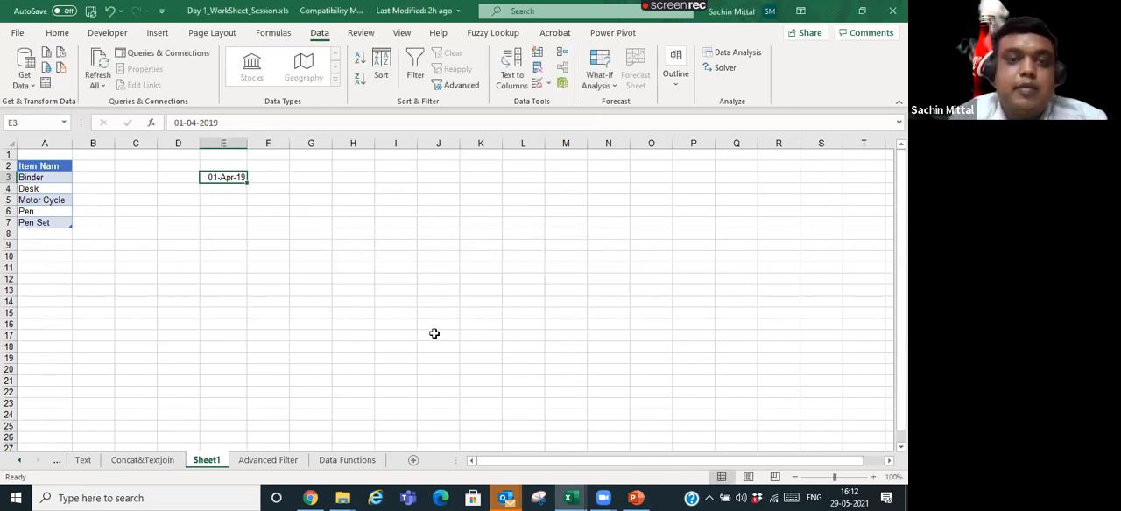
- Change cell E3's validation rule to text length with minimum 10 and maximum 10, and apply it
click(548, 84)
click(569, 101)
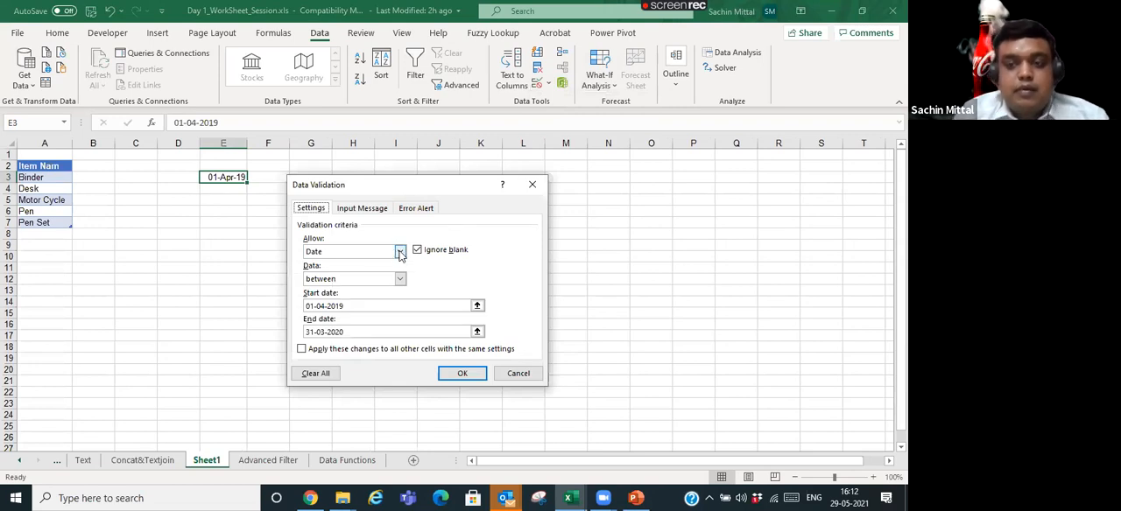
click(399, 253)
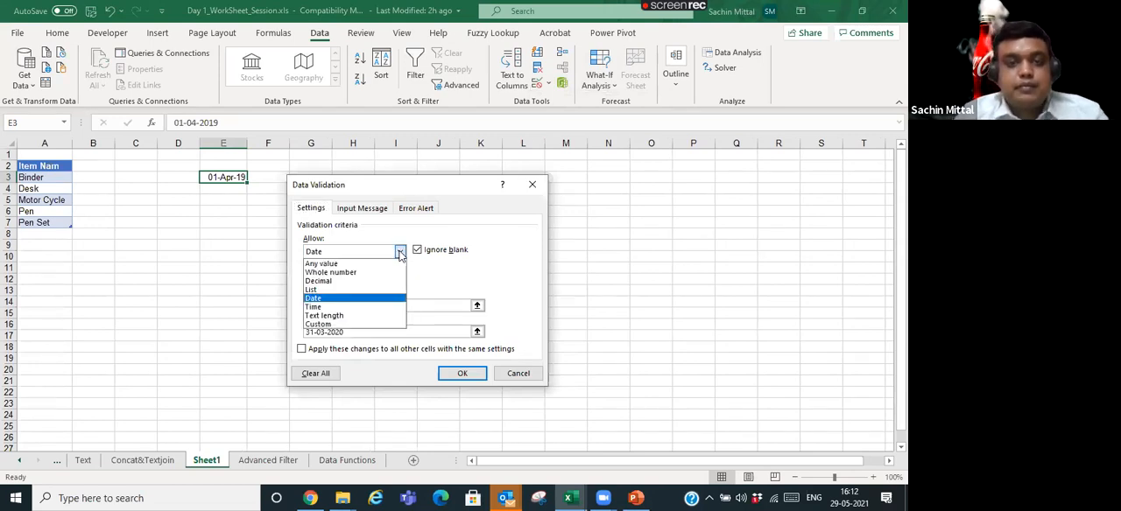
click(392, 321)
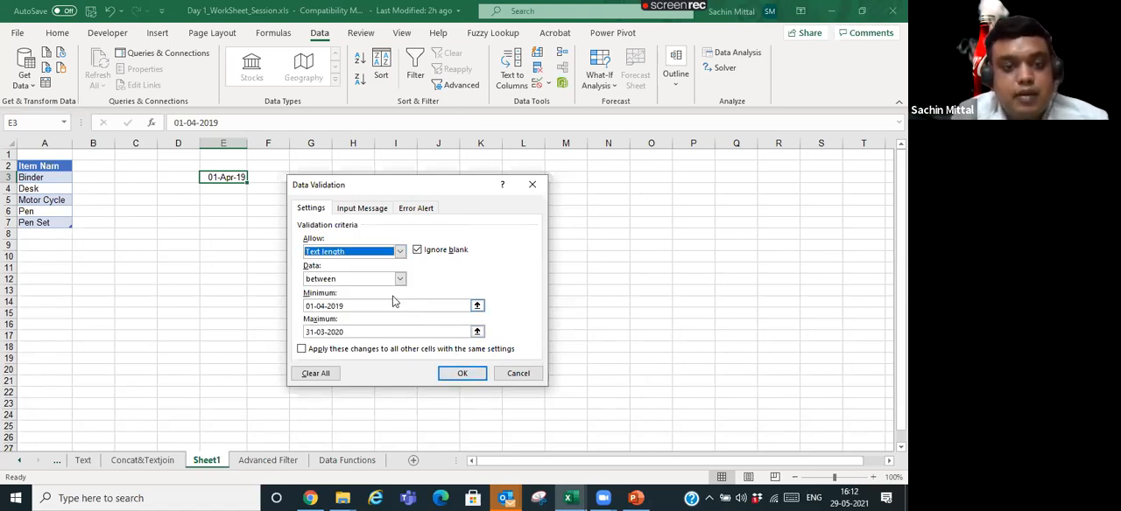
drag(373, 304, 301, 313)
text(=A3:E3)
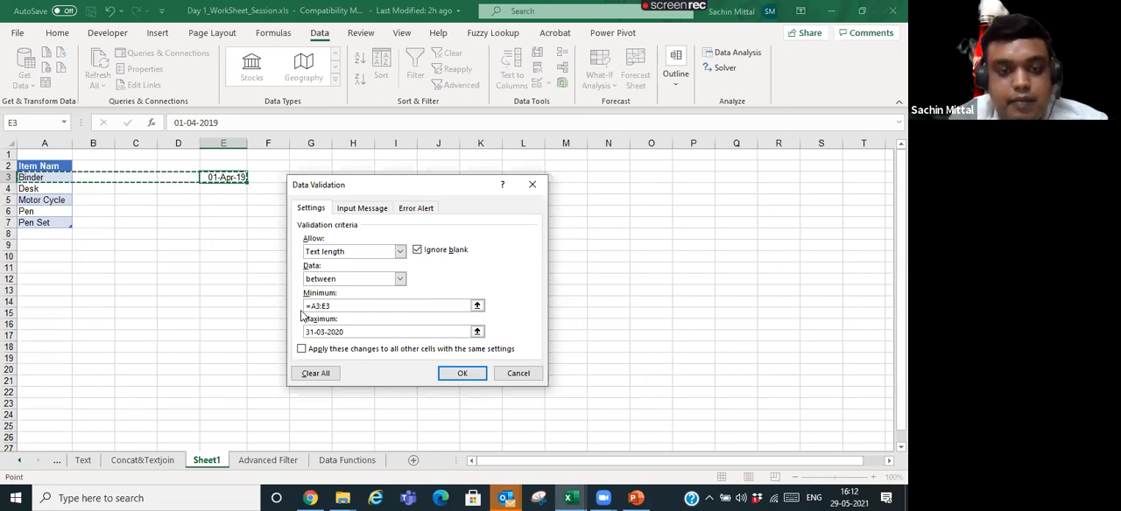
key(ctrl+a)
text(10)
key(Tab)
text(10)
key(Tab)
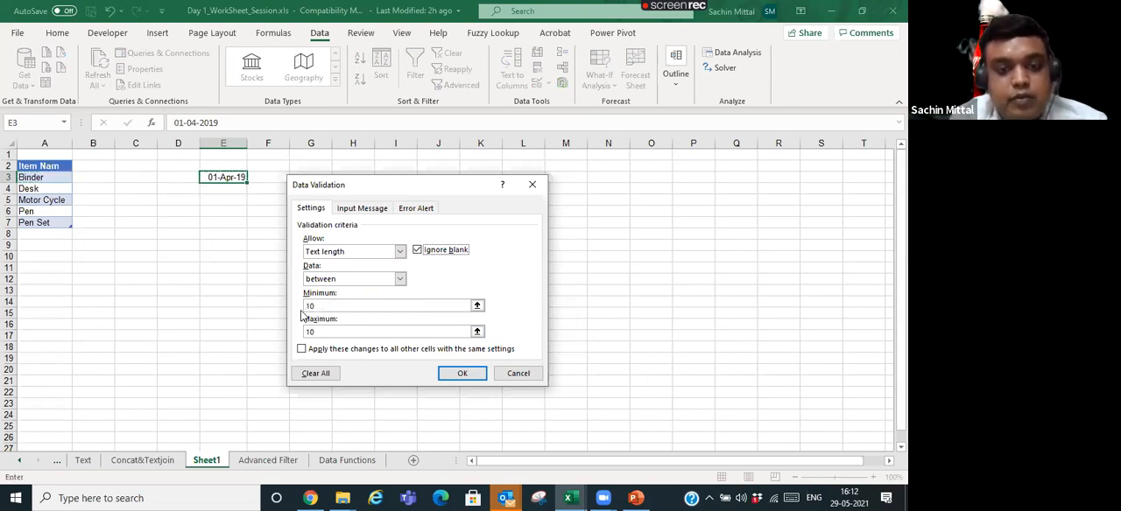
key(Return)
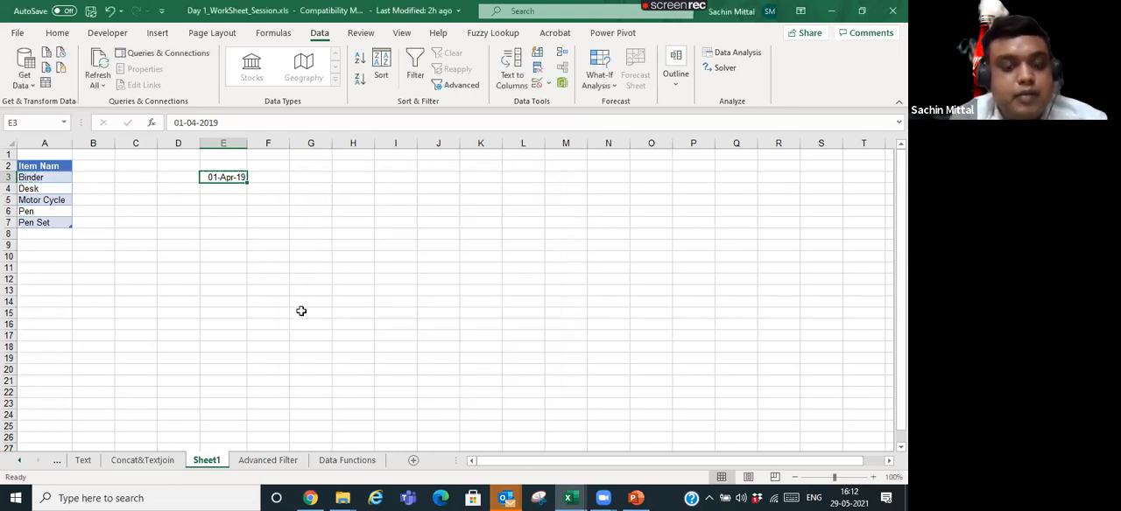
- Try to enter an ID number with extra letters, longer than ten characters, in cell E3 and cancel the entry
key(F2)
key(Return)
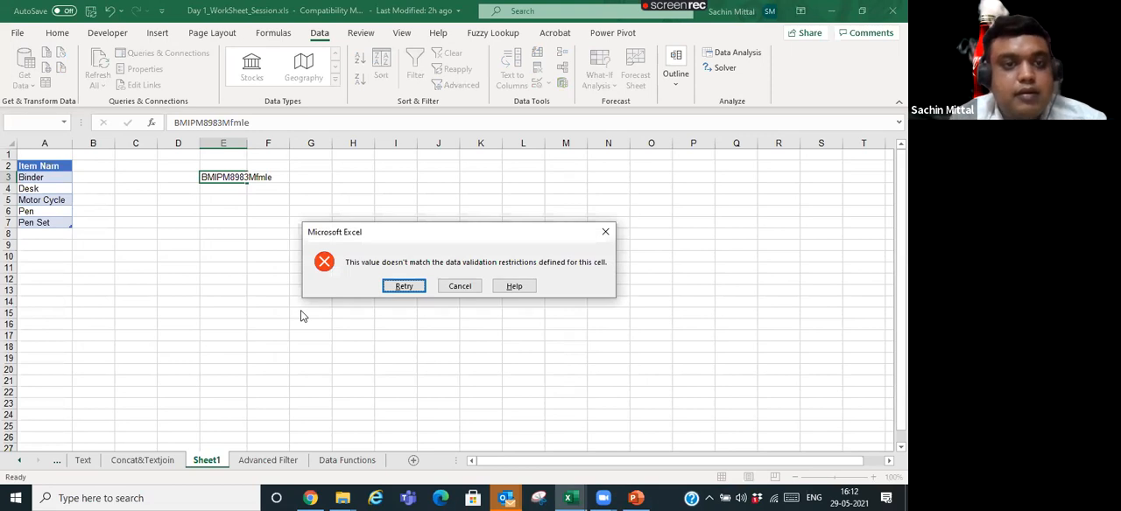
key(Escape)
- Clear the contents of cell E3
key(Right)
key(Left)
key(Delete)
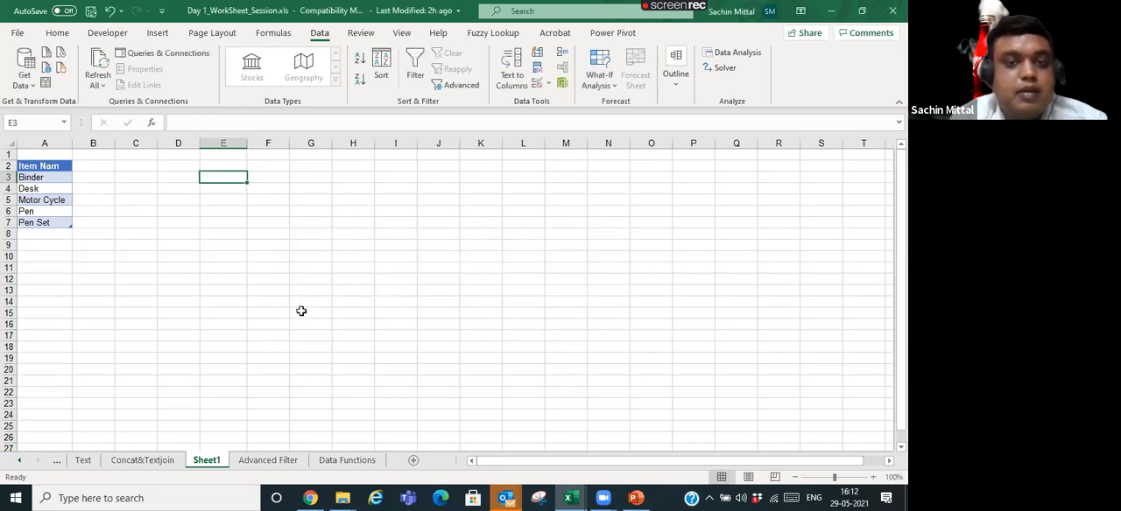
- Try switching cell E3's validation rule to Custom and starting a formula, and cancel without applying the rule
click(548, 84)
click(560, 101)
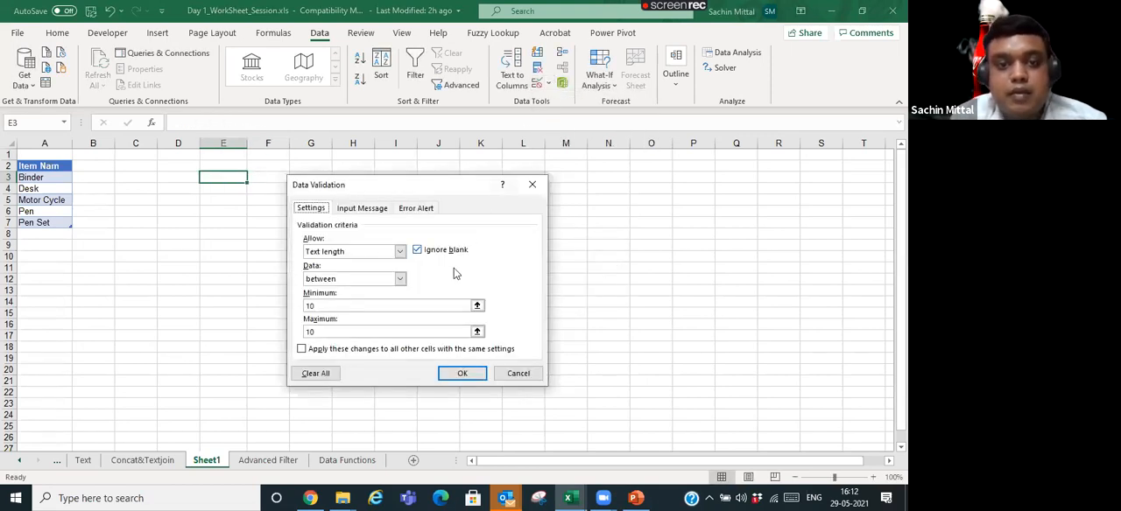
click(400, 251)
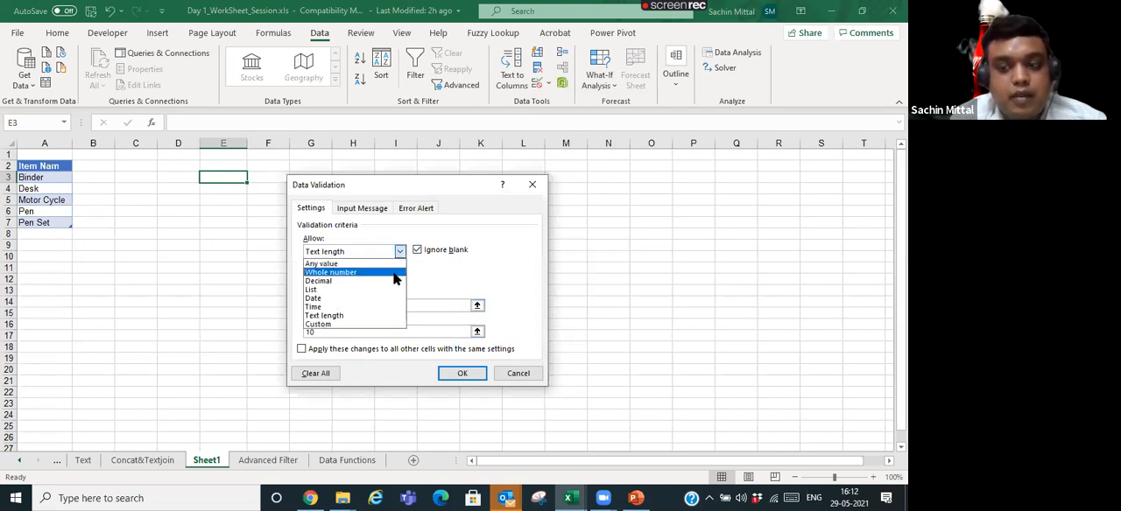
click(384, 325)
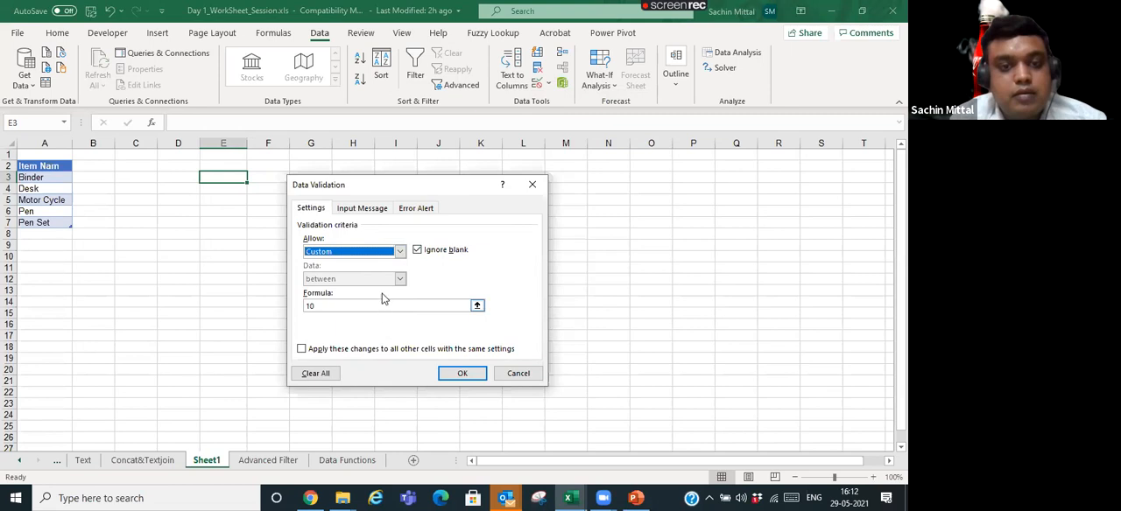
double_click(333, 305)
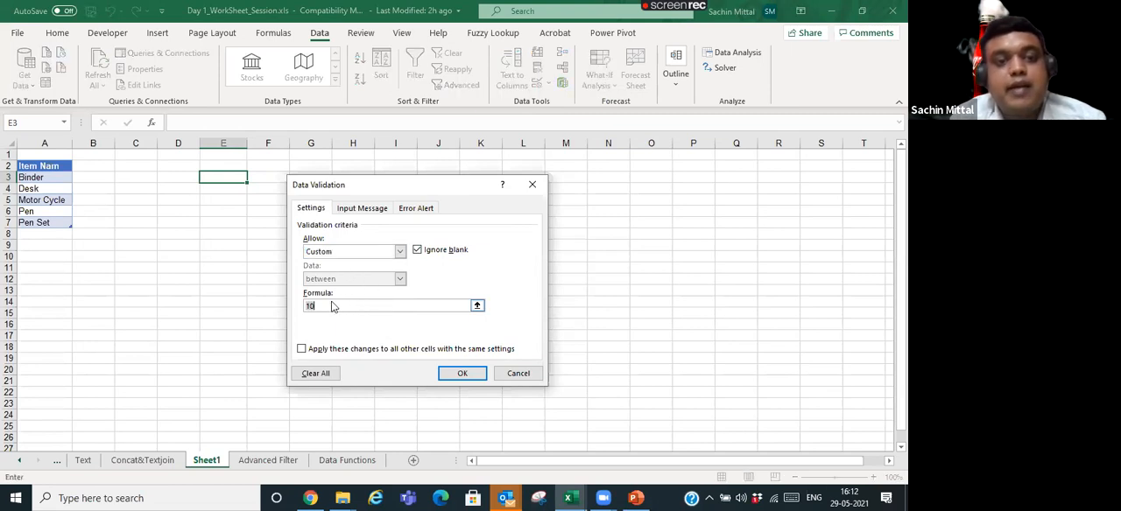
key(BackSpace)
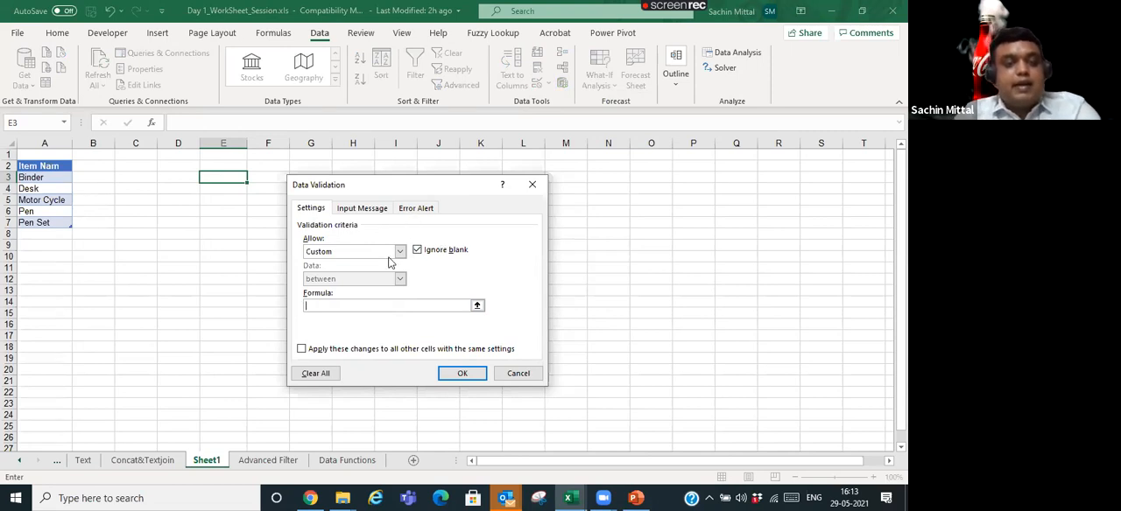
text(=)
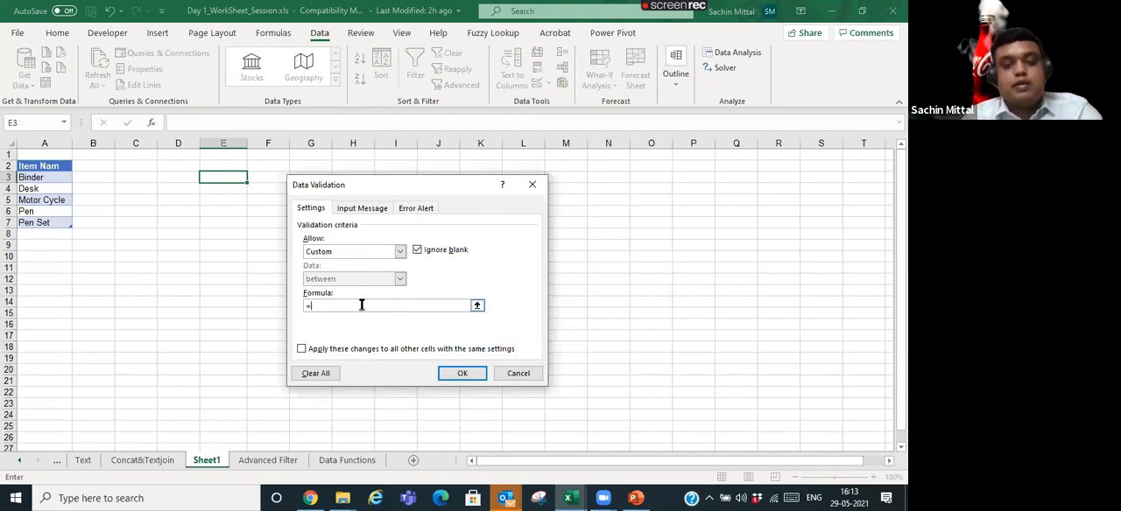
text(>)
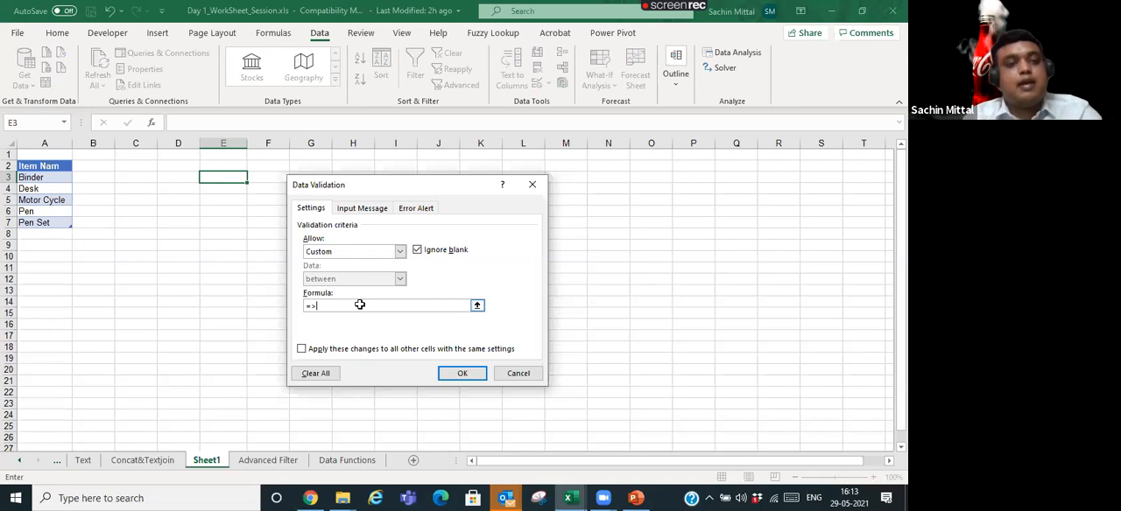
click(140, 188)
key(BackSpace)
key(BackSpace)
key(BackSpace)
key(BackSpace)
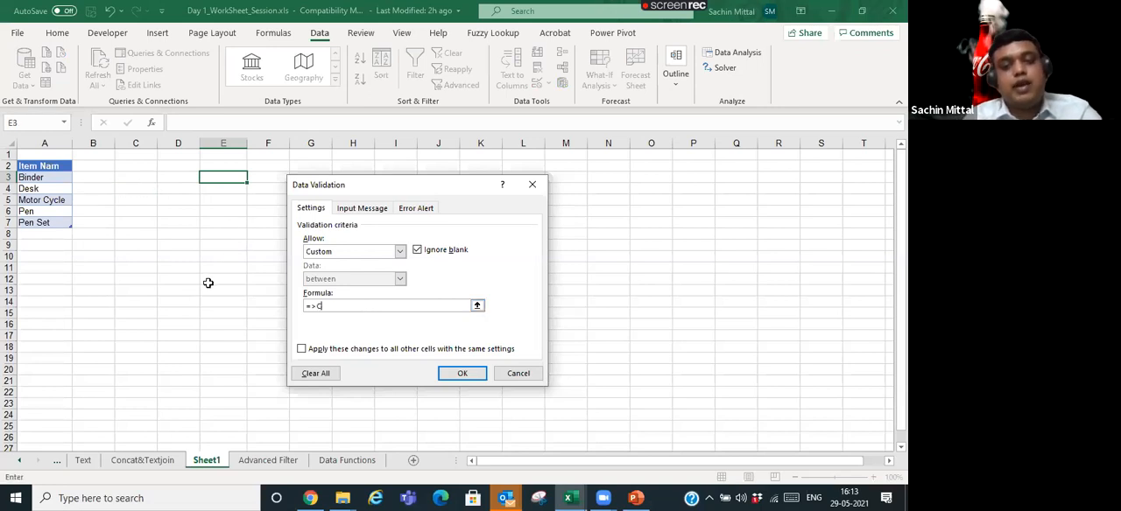
key(Escape)
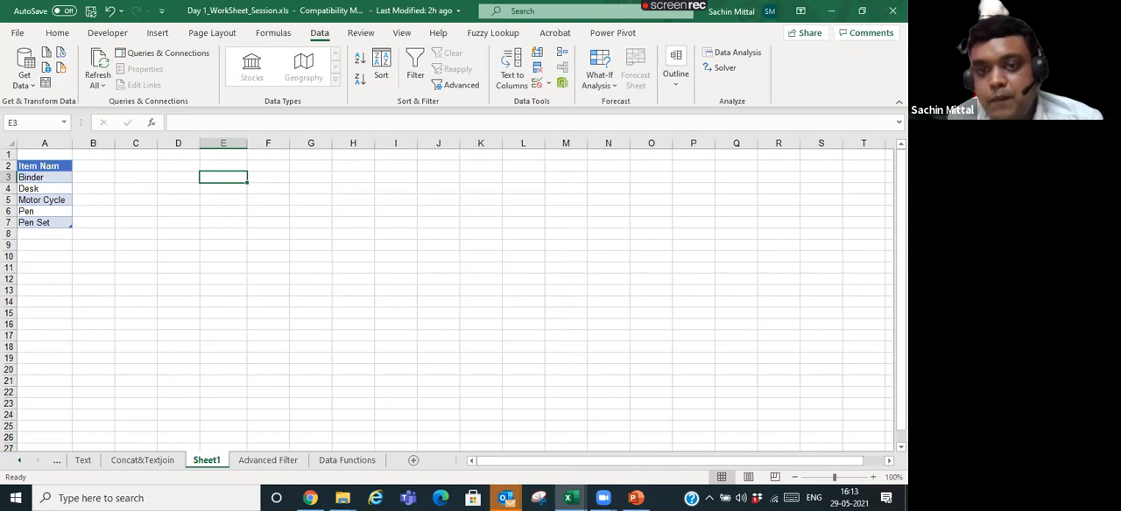
- Look through the Text and Concat&Textjoin sheets, and examine the order data on the Advanced Filter sheet, selecting cell A8
click(242, 207)
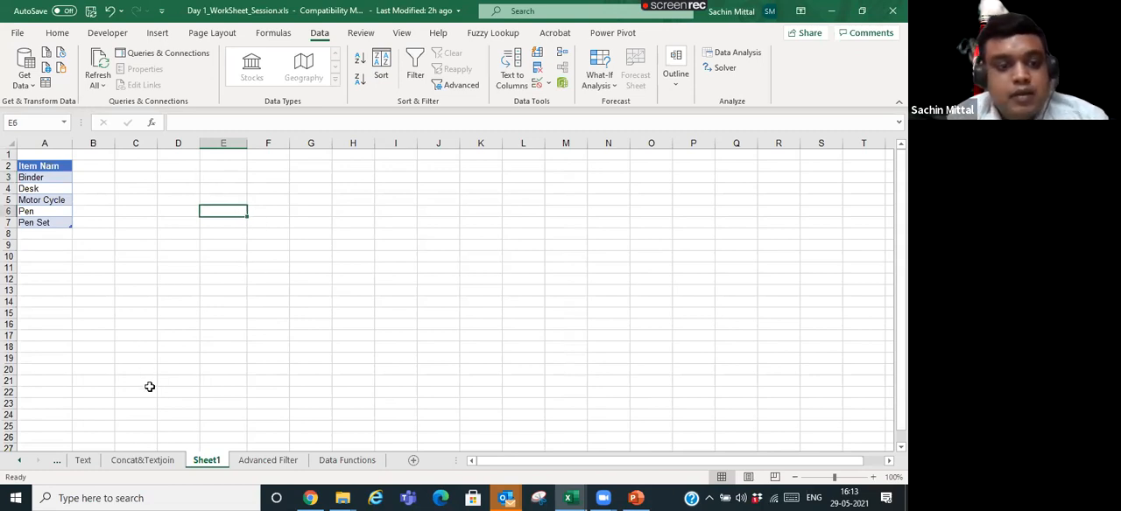
click(142, 460)
click(83, 459)
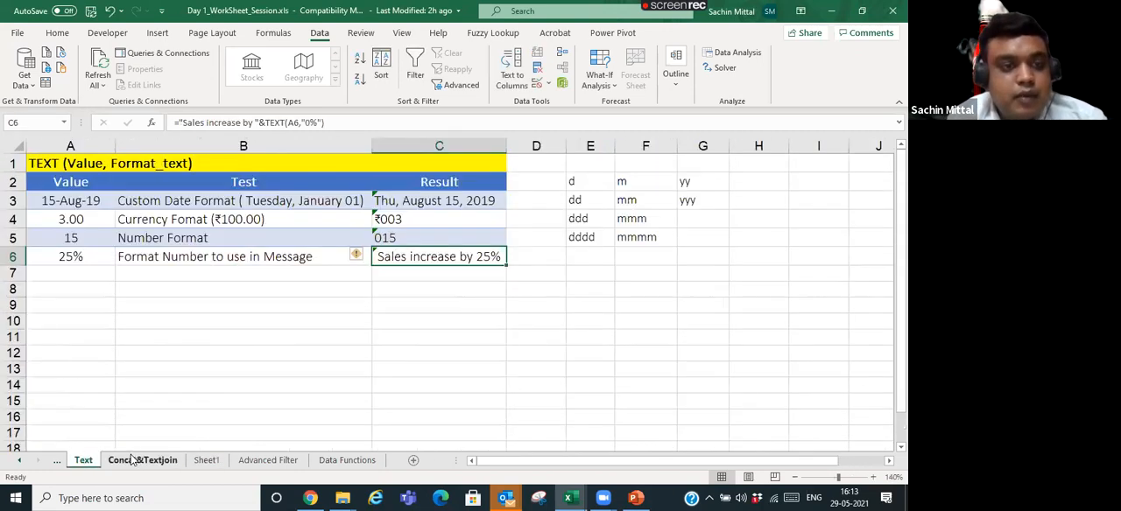
click(142, 460)
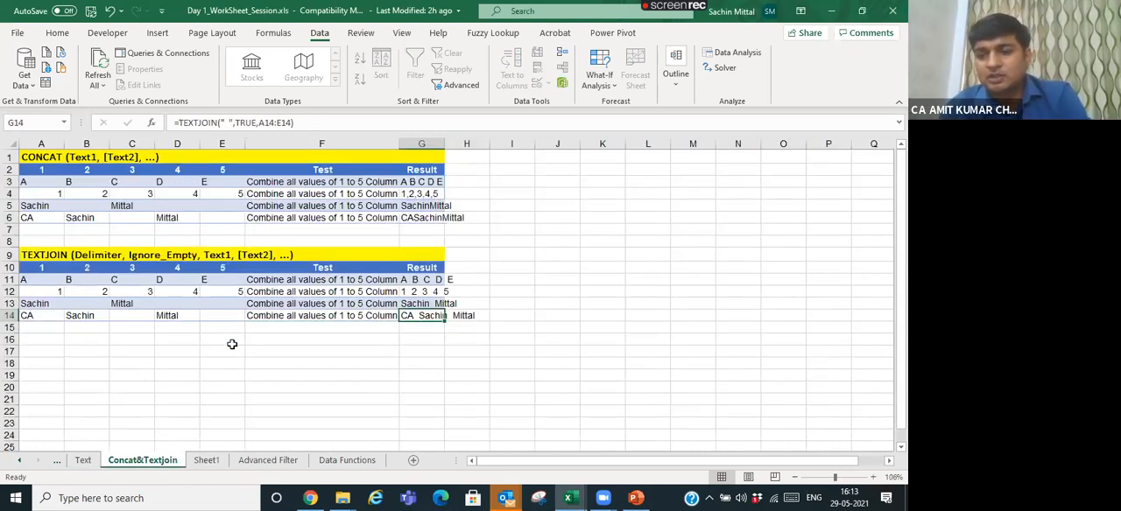
click(210, 462)
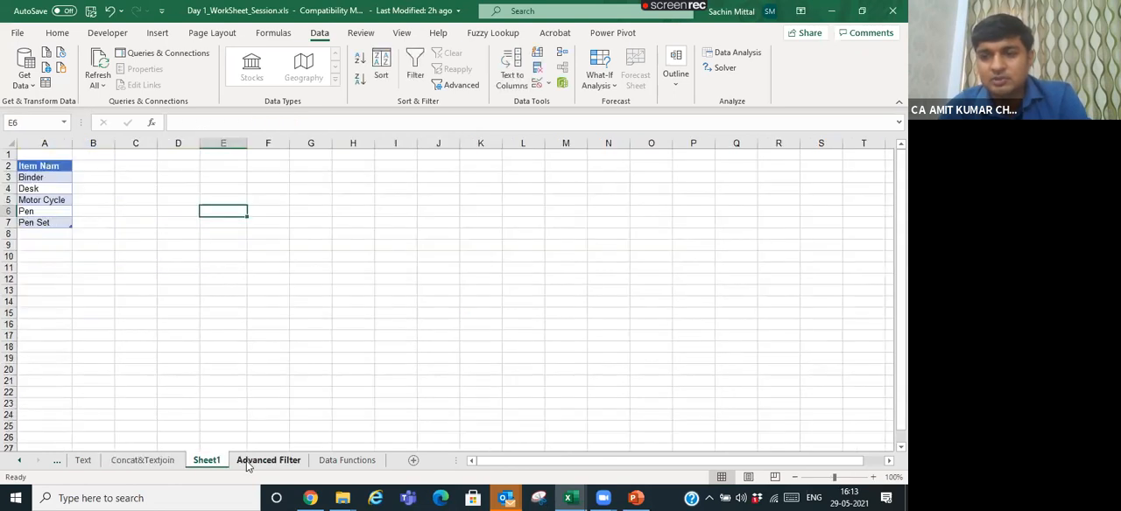
click(246, 461)
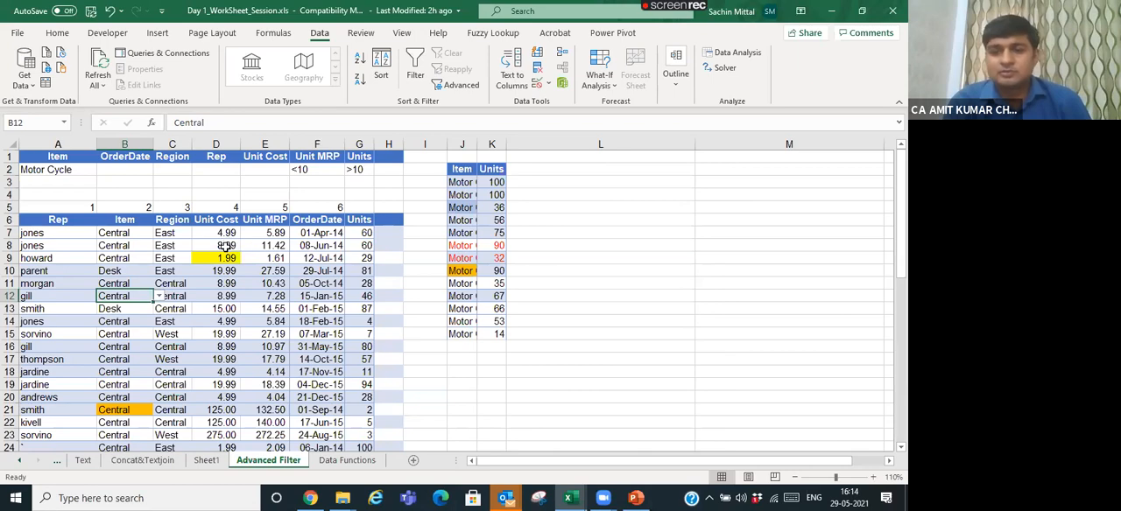
scroll(200, 264, down, 3)
scroll(199, 265, up, 3)
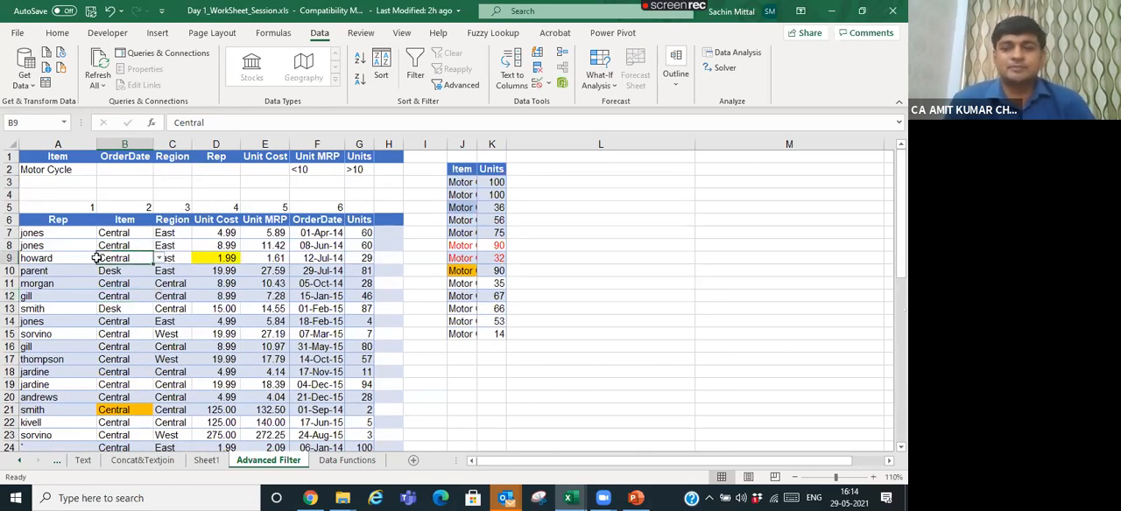
click(67, 249)
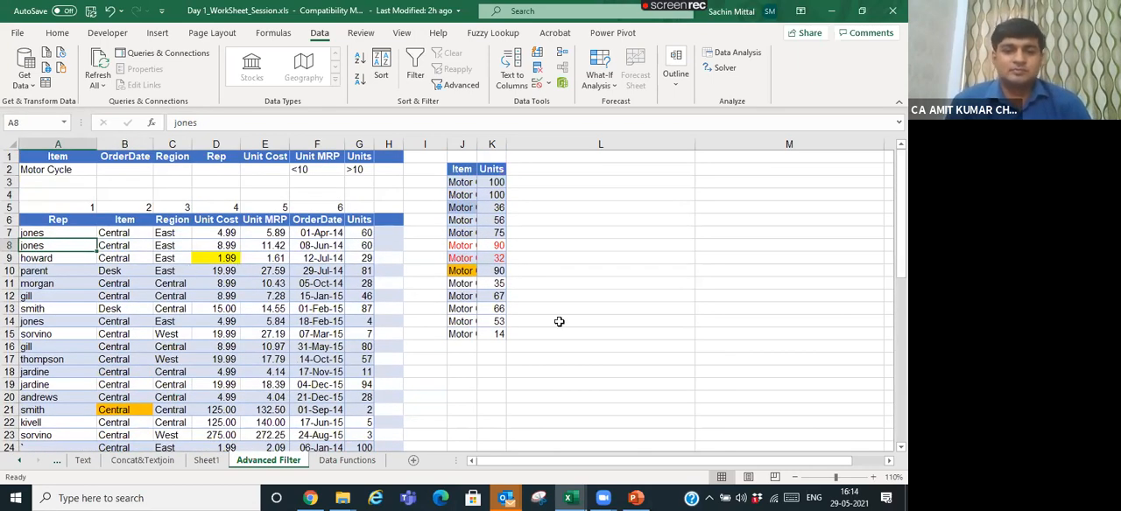
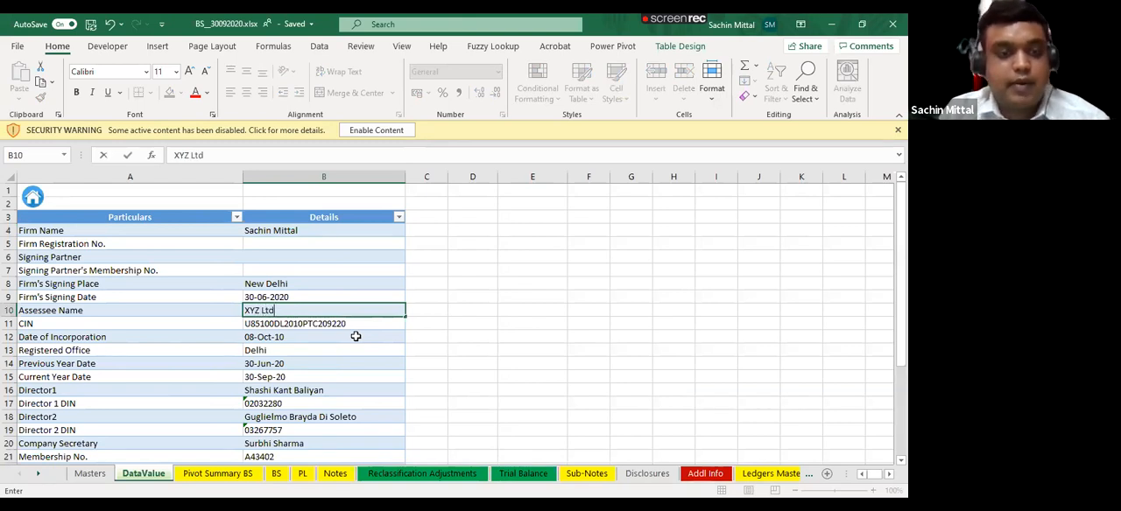
- Enter XYZ Ltd as the Assessee Name in cell B10 of the DataValue sheet, and examine the year date cells
key(Return)
key(Up)
scroll(200, 308, down, 2)
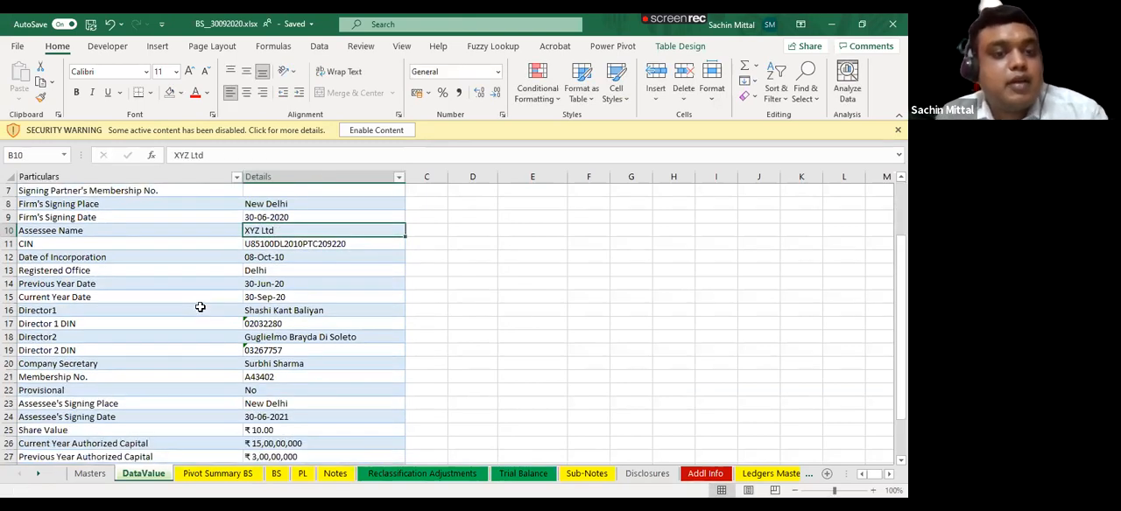
click(274, 284)
click(263, 297)
scroll(302, 342, up, 2)
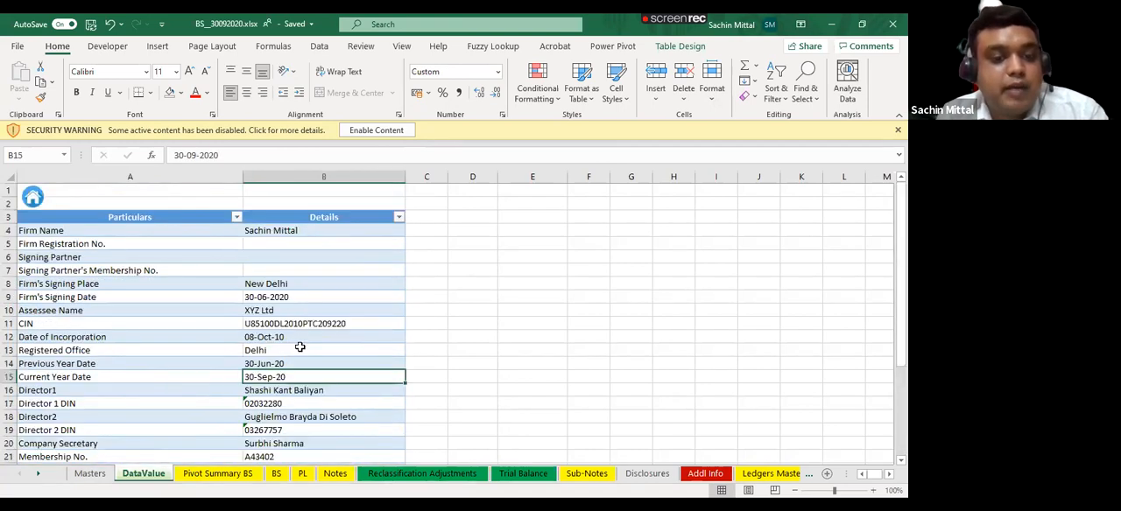
- Examine the company heading and figures on the BS sheet, and look at the PL sheet
click(277, 473)
scroll(333, 254, down, 3)
scroll(345, 263, up, 3)
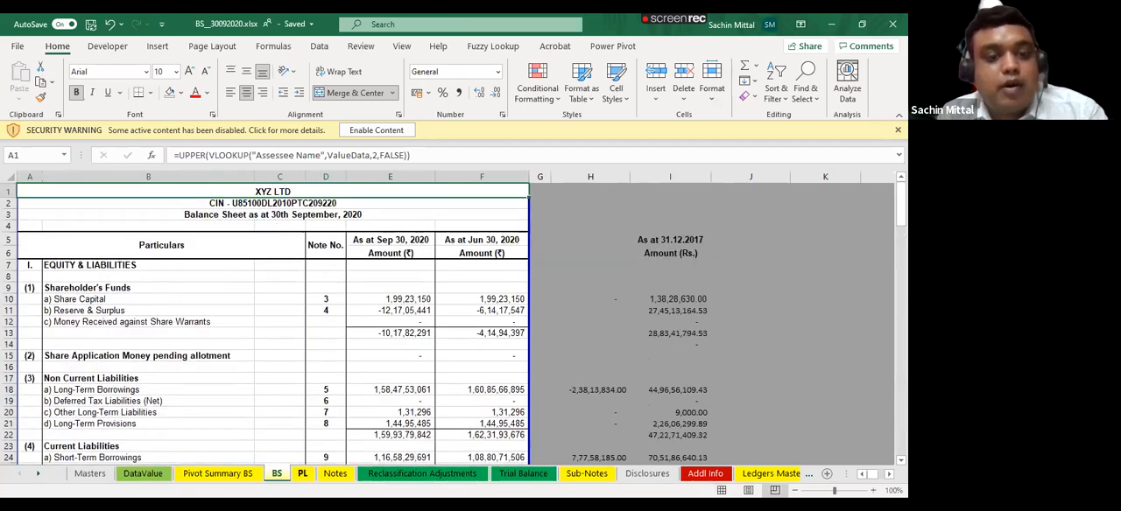
click(302, 474)
- Examine the date heading formulas of Notes 5 and 7 on the Notes sheet, and look through the notes that follow
click(335, 473)
scroll(337, 285, up, 20)
scroll(551, 211, up, 20)
click(636, 213)
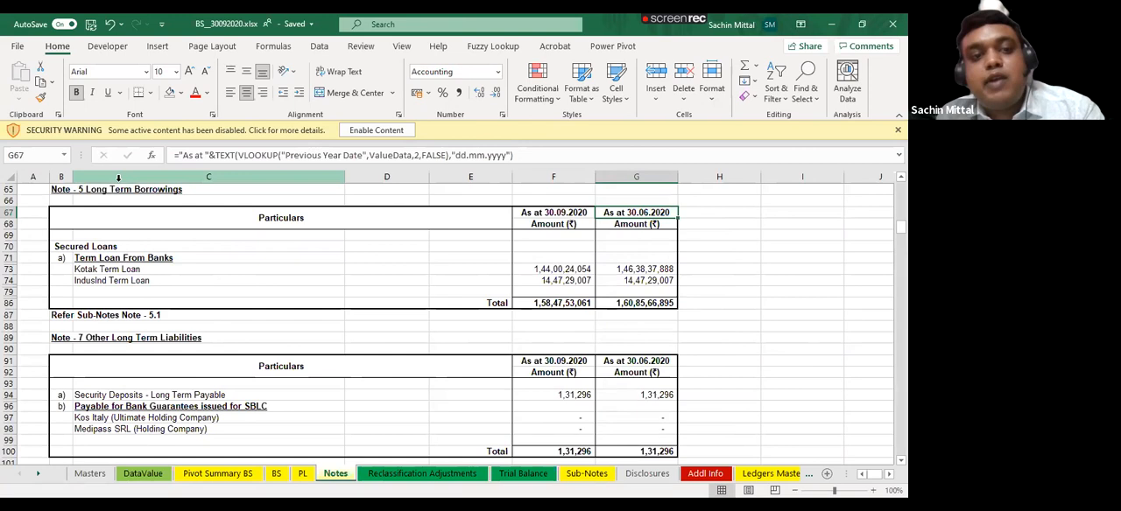
click(559, 213)
click(614, 214)
click(625, 360)
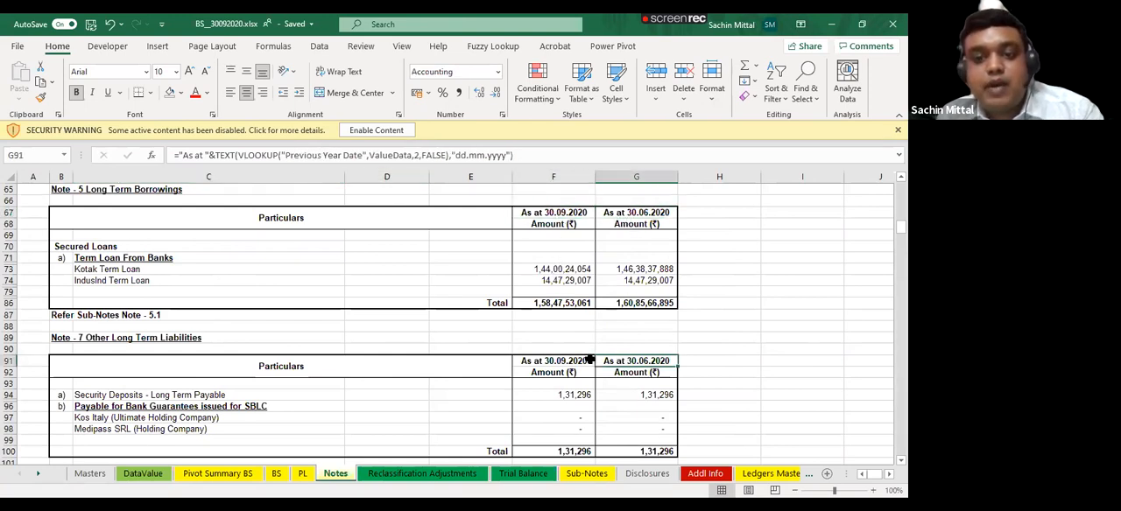
scroll(576, 358, down, 17)
scroll(576, 359, down, 20)
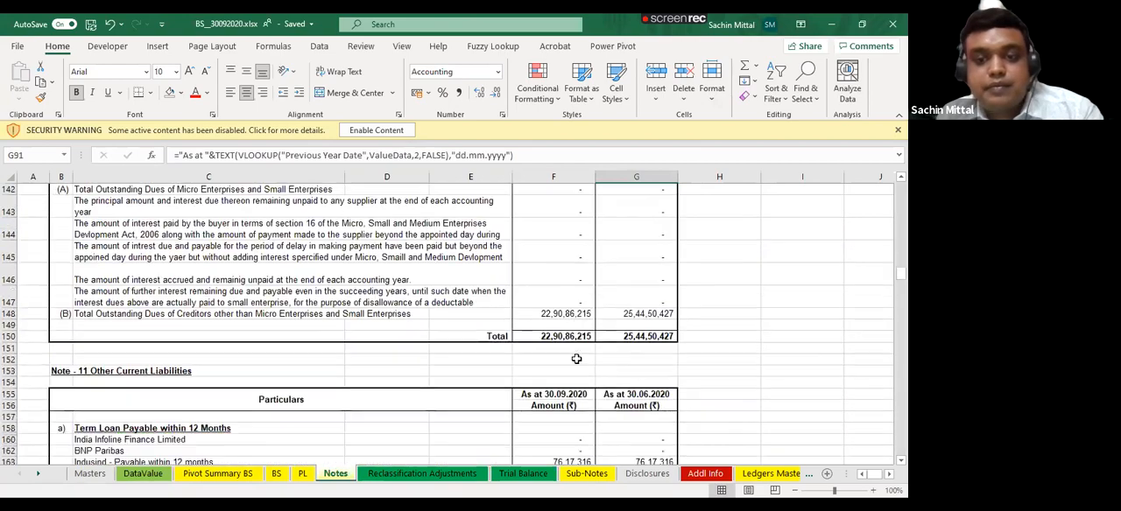
scroll(576, 359, down, 6)
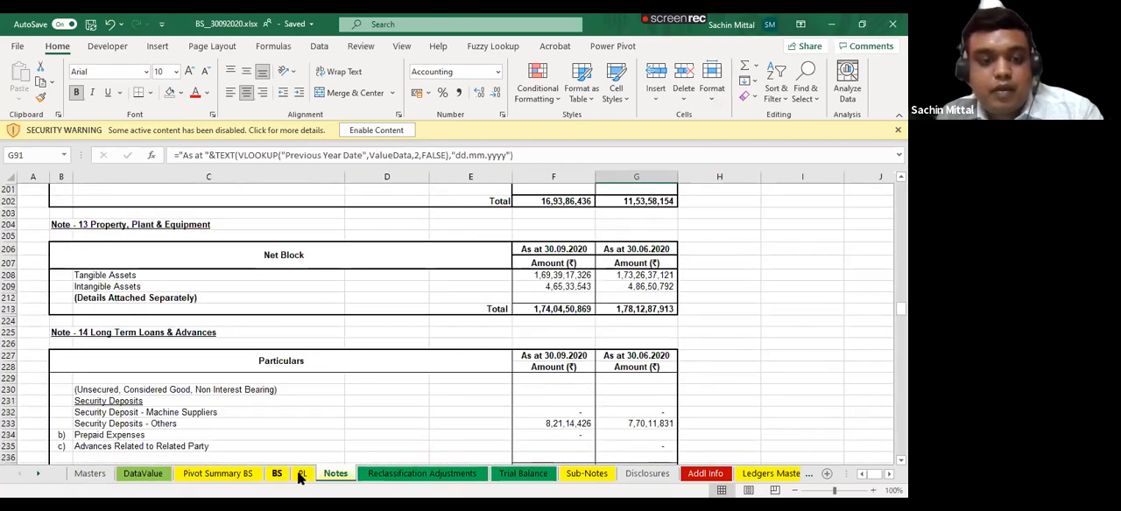
scroll(249, 457, up, 20)
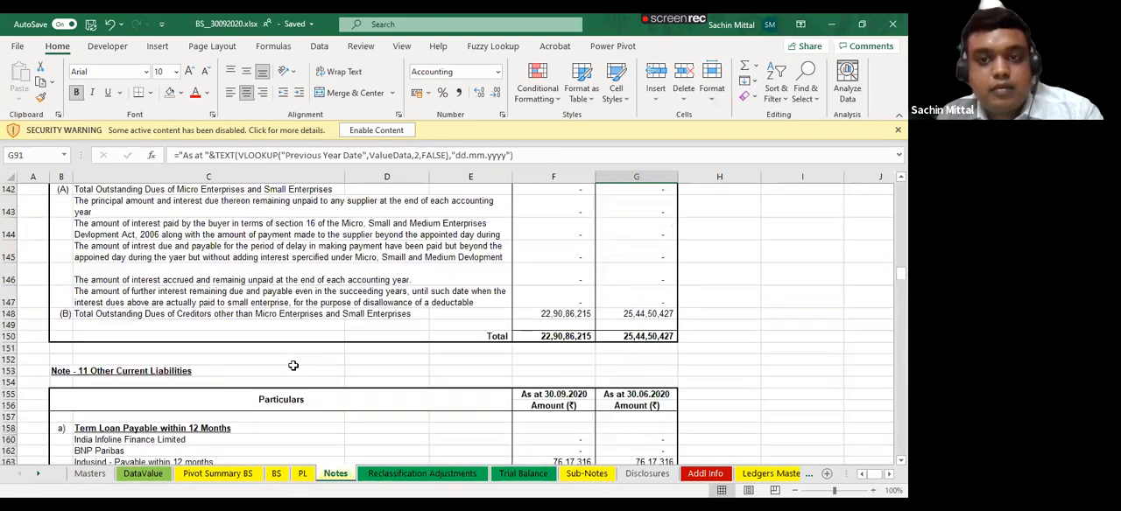
- Examine the Notes to Account Classification column on the Grouping Master sheet
click(40, 477)
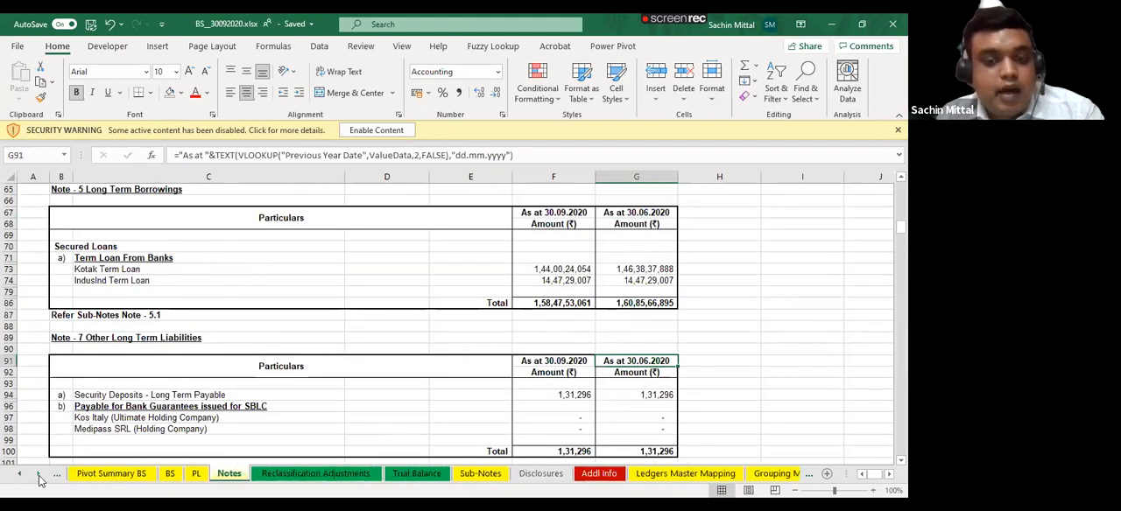
click(39, 477)
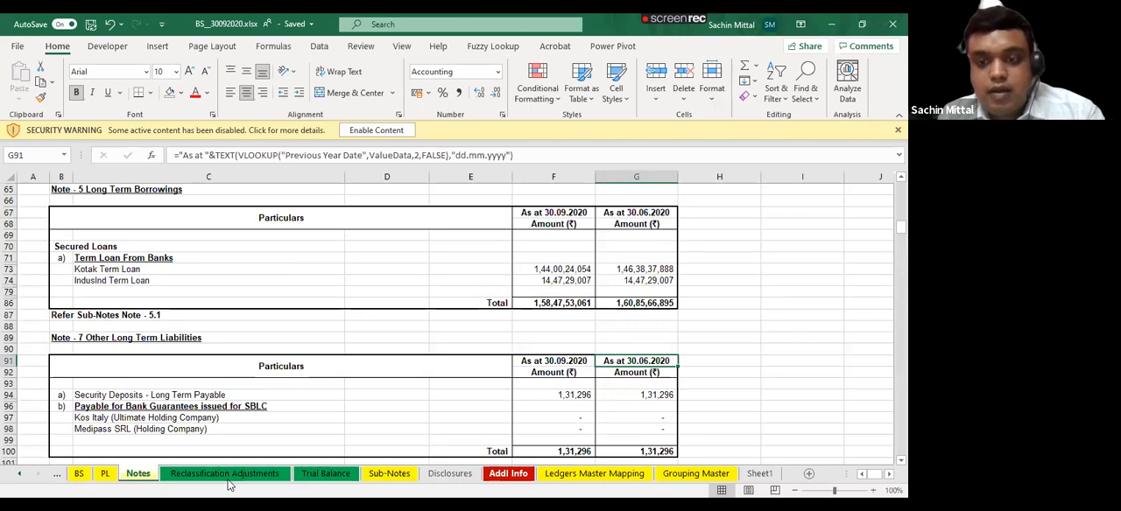
click(699, 477)
click(696, 474)
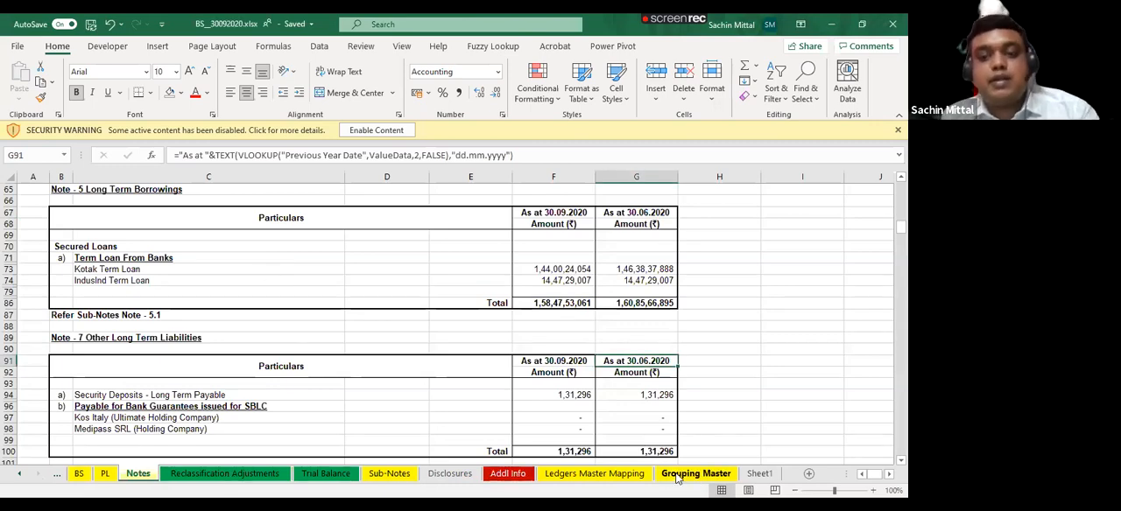
scroll(140, 263, up, 19)
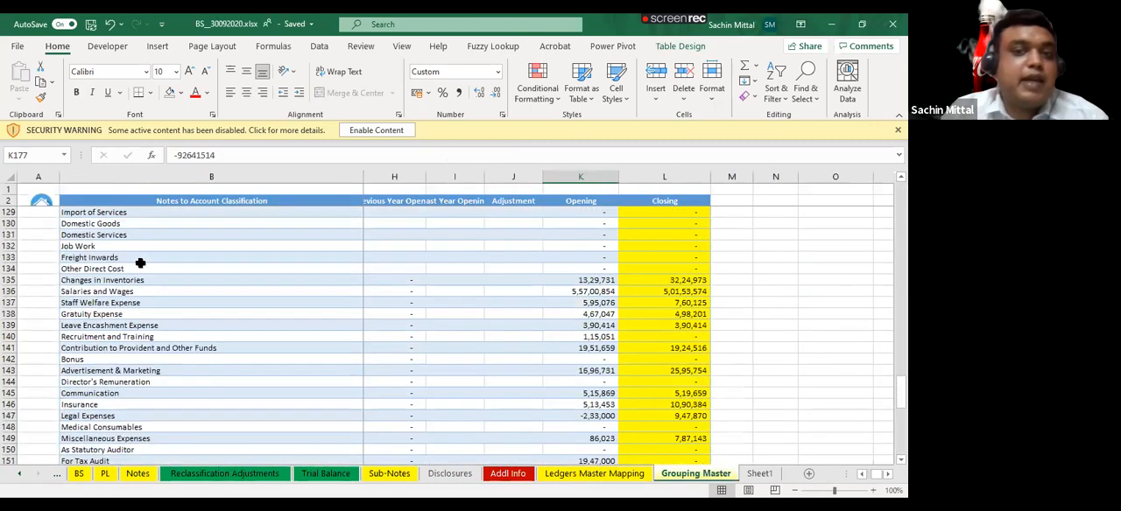
scroll(145, 216, up, 5)
drag(146, 214, 157, 432)
scroll(164, 340, up, 5)
scroll(164, 341, up, 20)
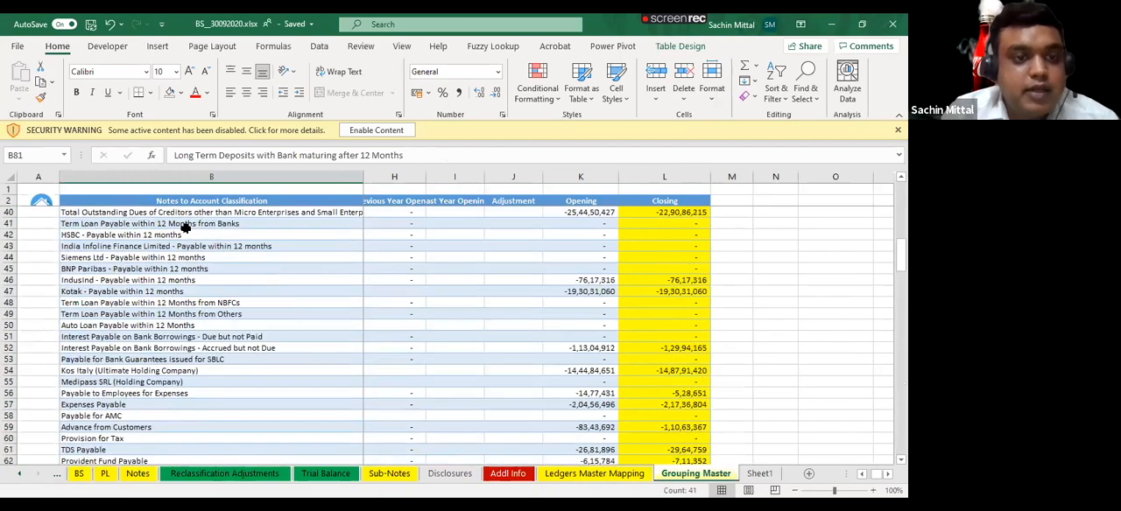
scroll(657, 461, up, 5)
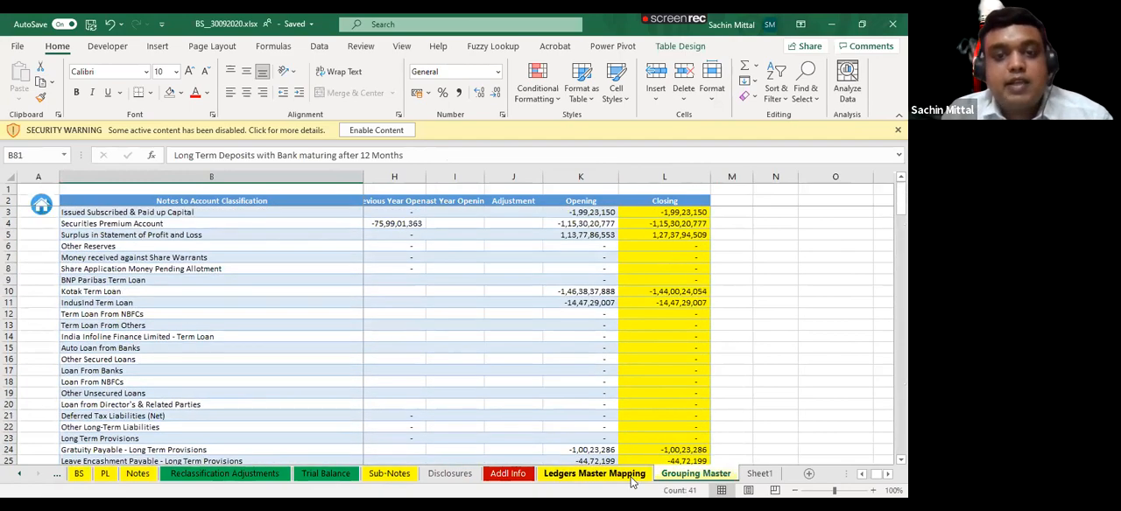
- Browse the classification dropdown list for Leasehold Improvements in cell C4 of the Ledgers Master Mapping sheet without choosing an entry
click(594, 474)
click(444, 205)
scroll(433, 212, up, 11)
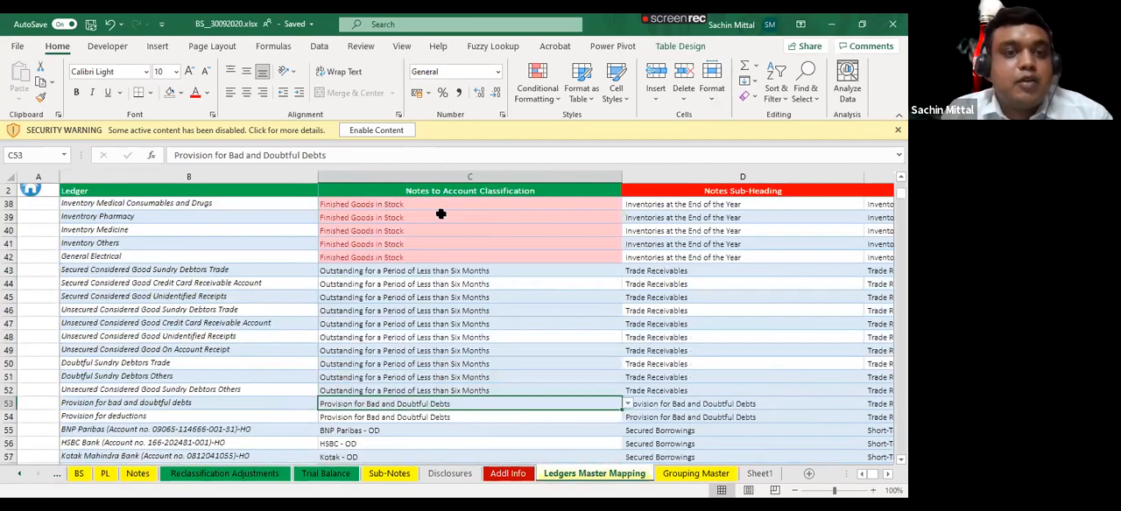
scroll(429, 219, up, 6)
click(429, 219)
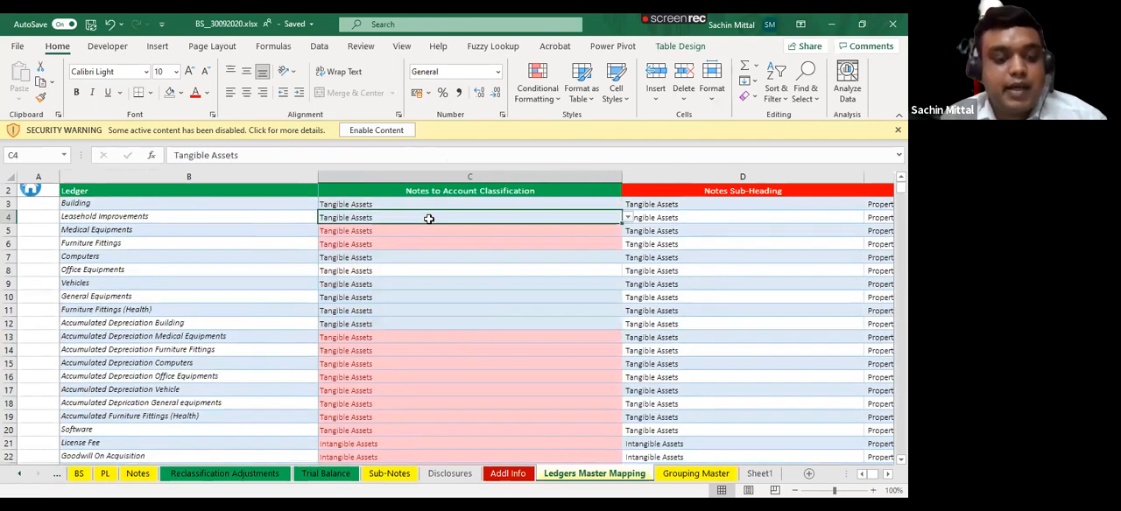
key(alt+Down)
key(Down)
key(Down)
key(Down)
key(Down)
key(Down)
key(Down)
key(Down)
key(Down)
key(Down)
key(Down)
key(Down)
key(Down)
key(Down)
key(Down)
key(Down)
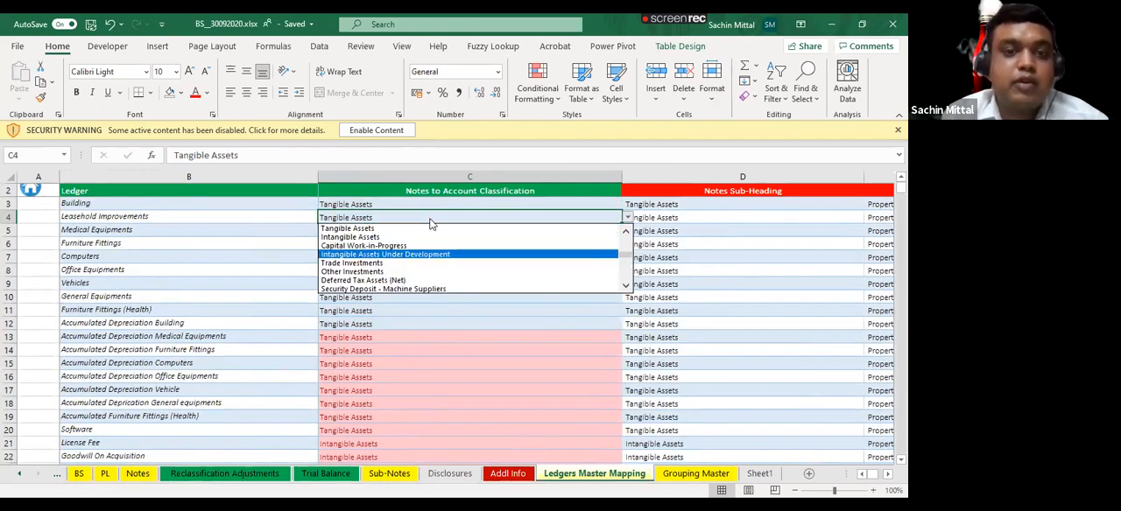
key(Down)
key(Down)
key(Down)
key(Down)
key(Down)
key(Down)
key(Down)
key(Down)
key(Down)
key(Down)
key(Down)
key(Down)
key(Down)
key(Down)
key(Down)
key(Down)
key(Down)
key(Down)
key(Down)
key(Down)
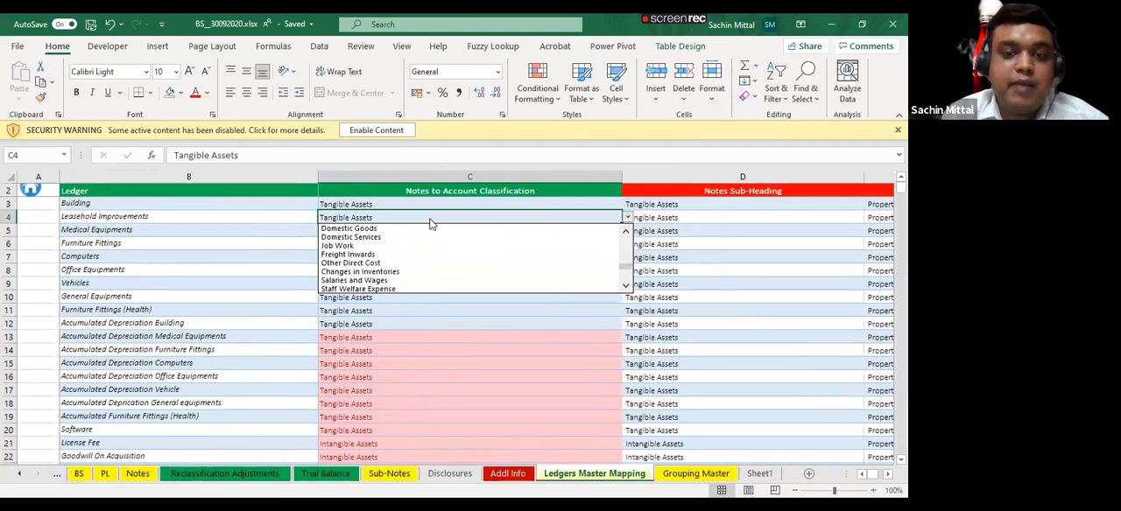
key(Down)
key(Down)
key(Down)
key(Down)
key(Down)
key(Down)
key(Down)
key(Down)
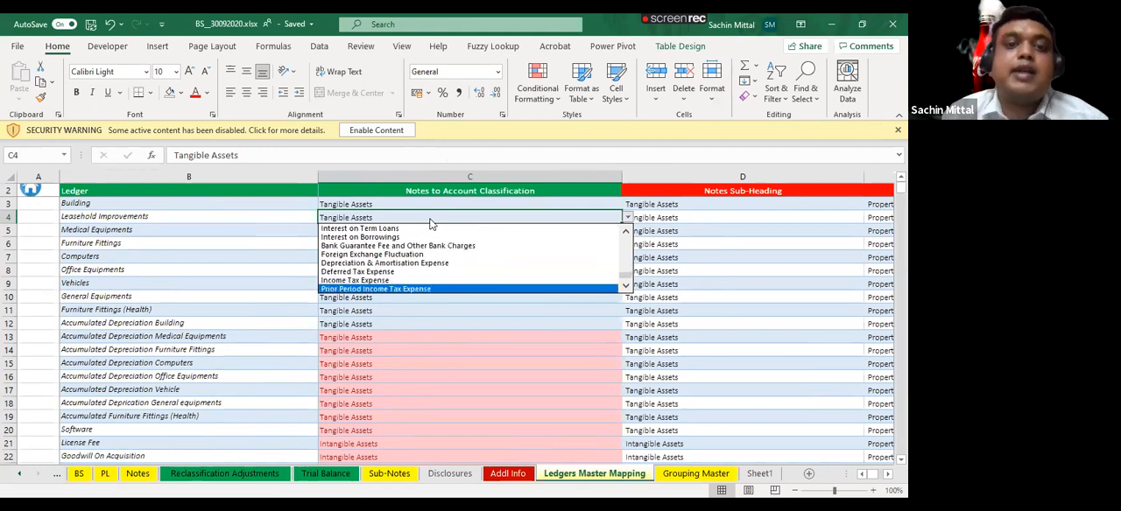
key(Escape)
- Check the end of the ledger mapping table and return to the first ledger in cell B3
key(ctrl+Down)
key(Down)
key(Down)
key(Up)
key(Up)
key(Up)
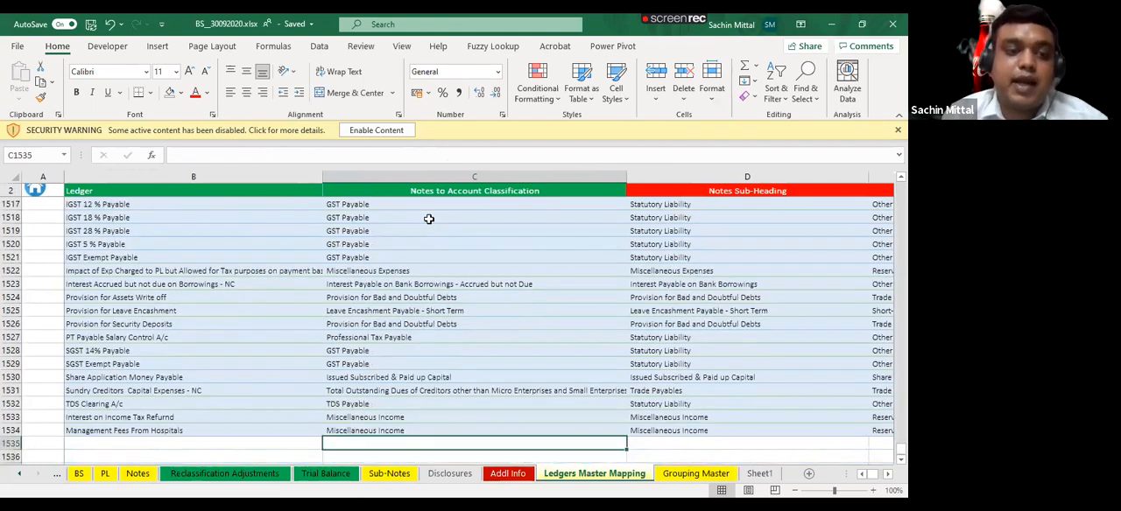
key(Left)
key(ctrl+Up)
key(Down)
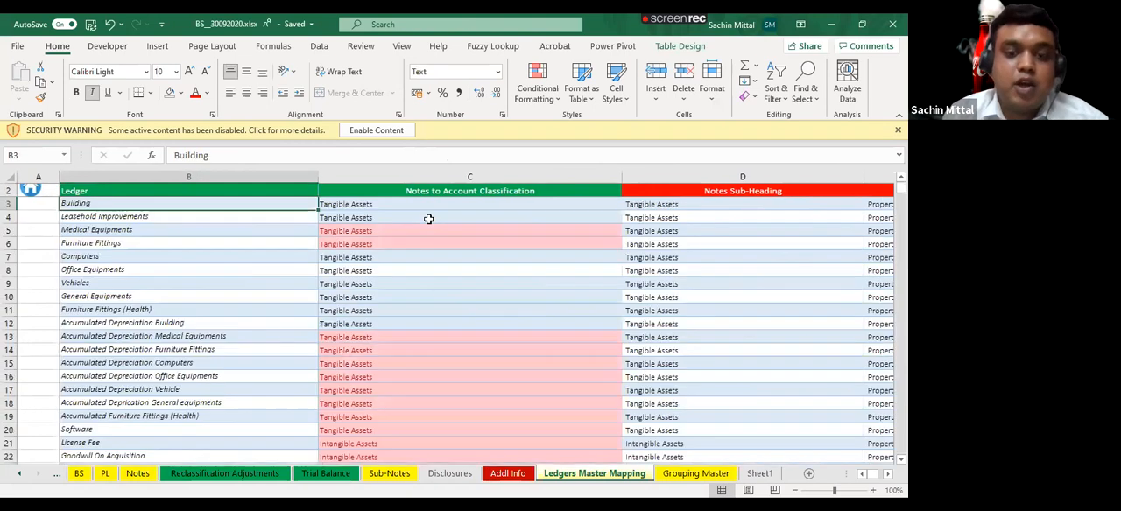
- Turn off the filter on the Trial Balance table
click(326, 473)
key(alt+a)
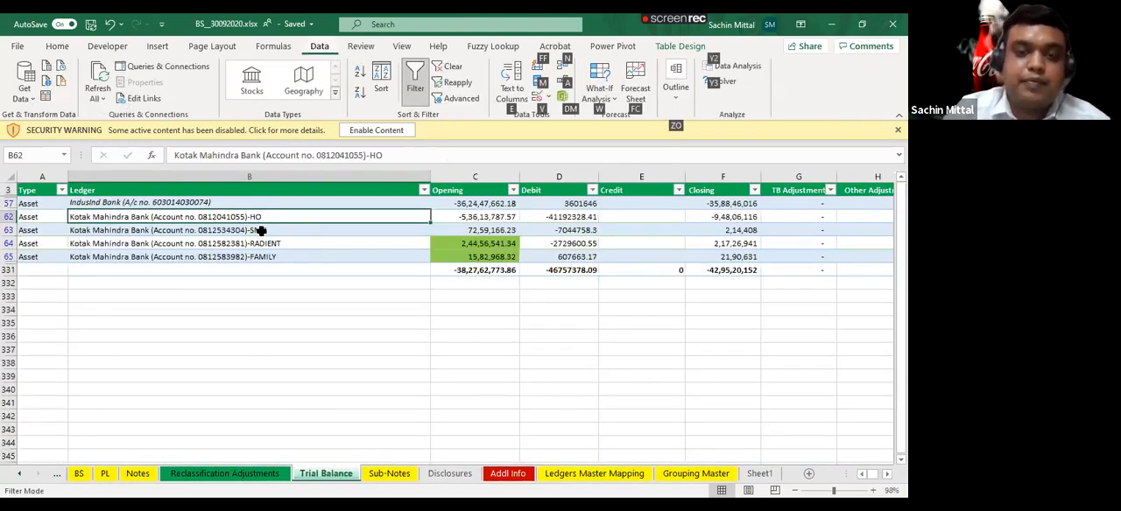
key(t)
- Examine the VLOOKUP classification columns and the closing and opening balance cells in row 14 of the Trial Balance sheet
click(710, 339)
key(Right)
key(Right)
key(Right)
key(Right)
key(Right)
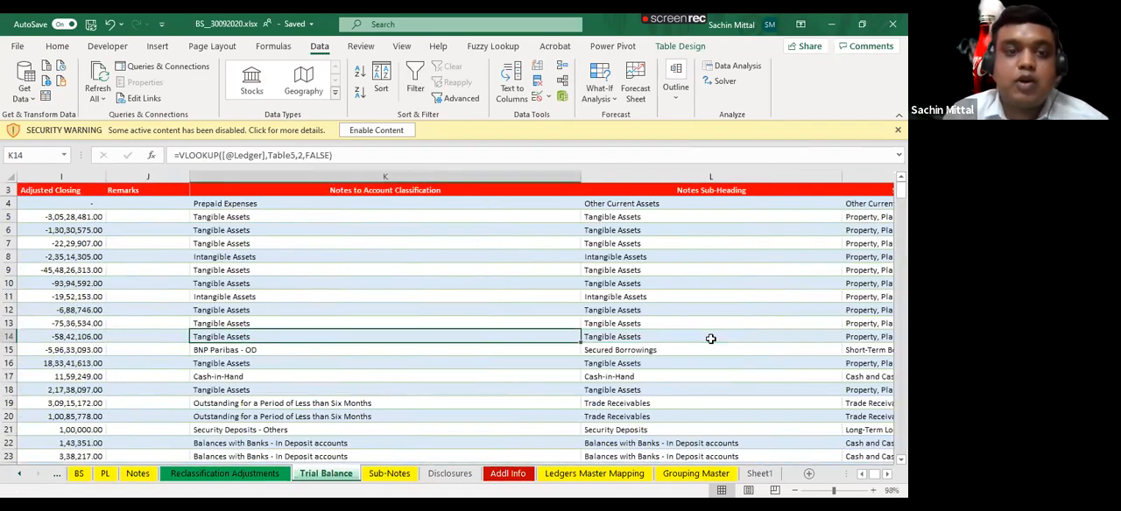
key(Right)
key(Right)
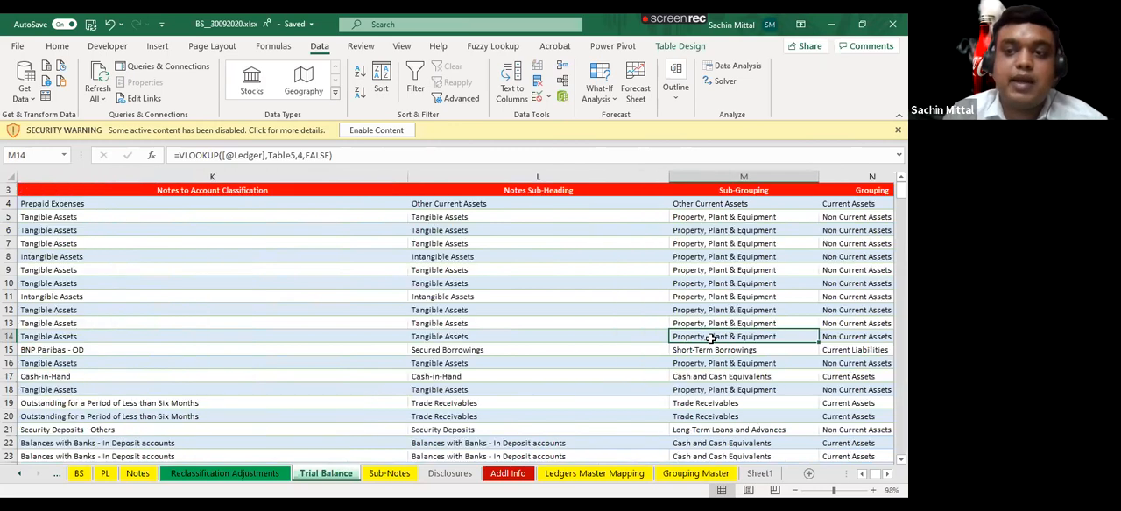
key(Right)
key(Right)
key(Right)
key(Right)
key(Left)
key(Left)
key(Left)
key(Left)
key(Left)
key(Left)
key(Left)
key(Left)
key(Left)
key(Left)
key(Left)
key(Left)
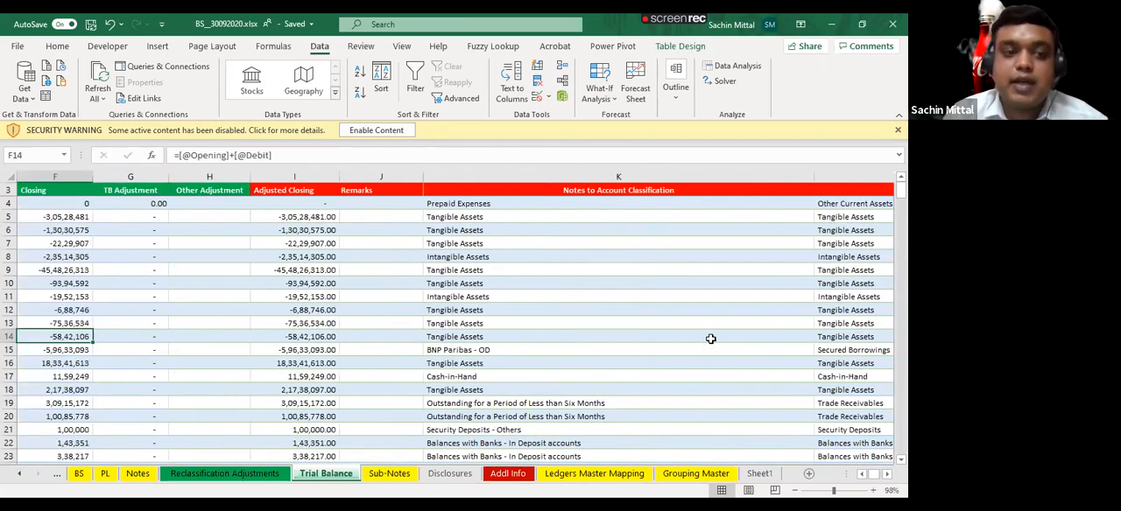
key(Left)
key(Left)
key(Left)
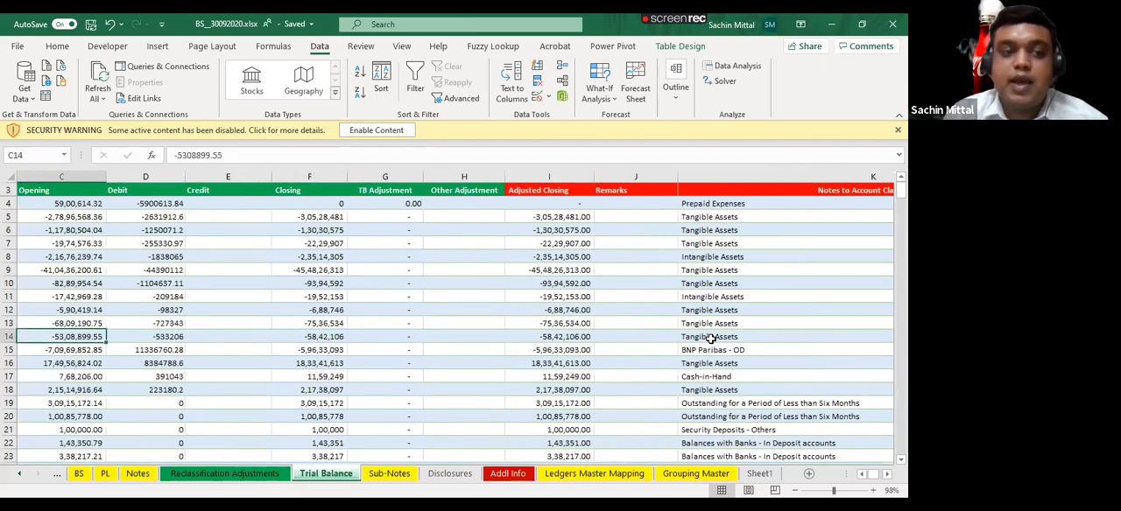
- Insert a new row above the totals row, directly below OPD Revenue Radiology, on the Trial Balance sheet
key(ctrl+Down)
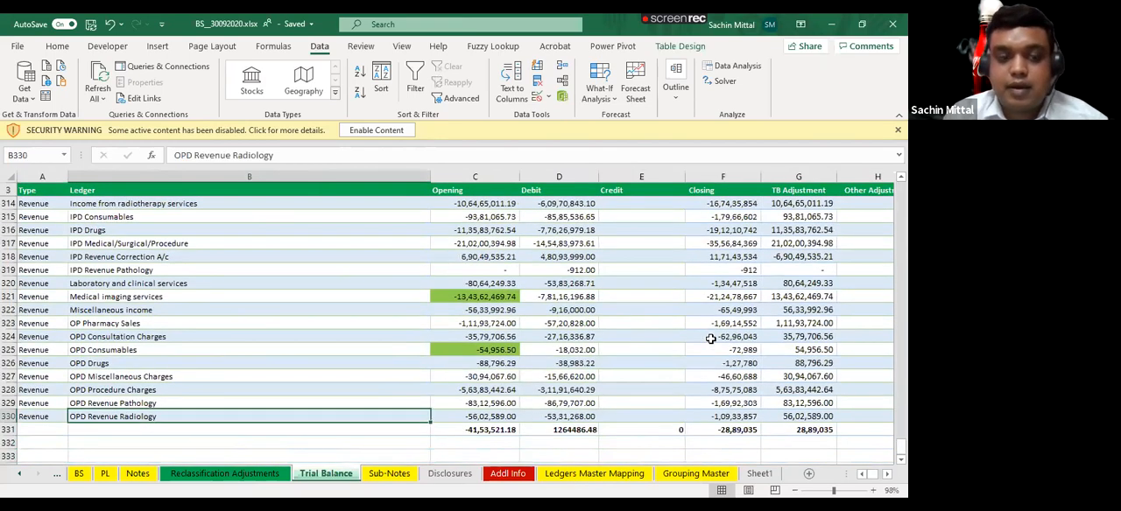
key(Down)
key(shift+space)
key(ctrl+shift+plus)
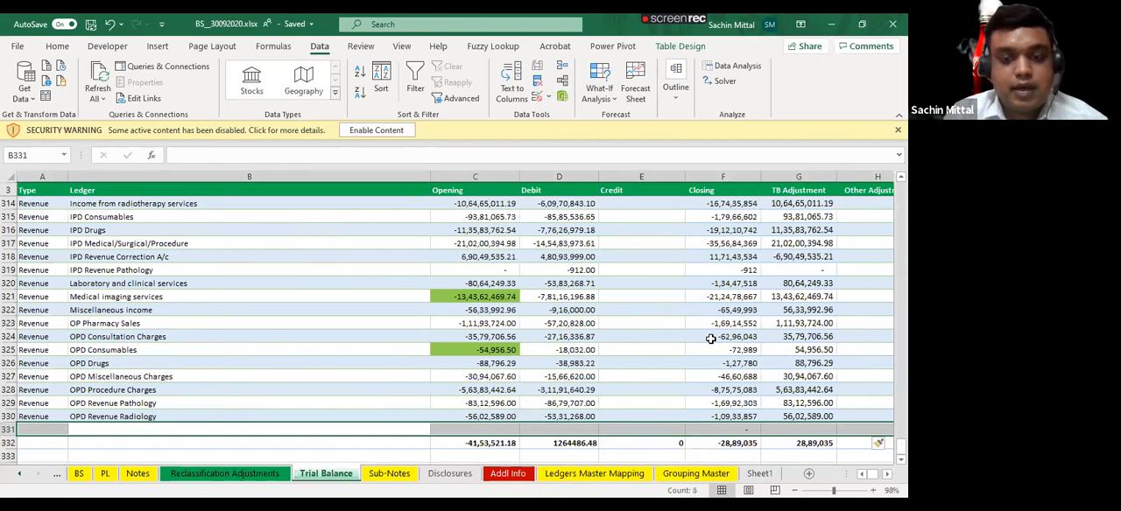
key(Down)
key(Up)
- Enter abc lts as the ledger name in cell B331 and check the row's Notes to Account Classification lookup
text(abc)
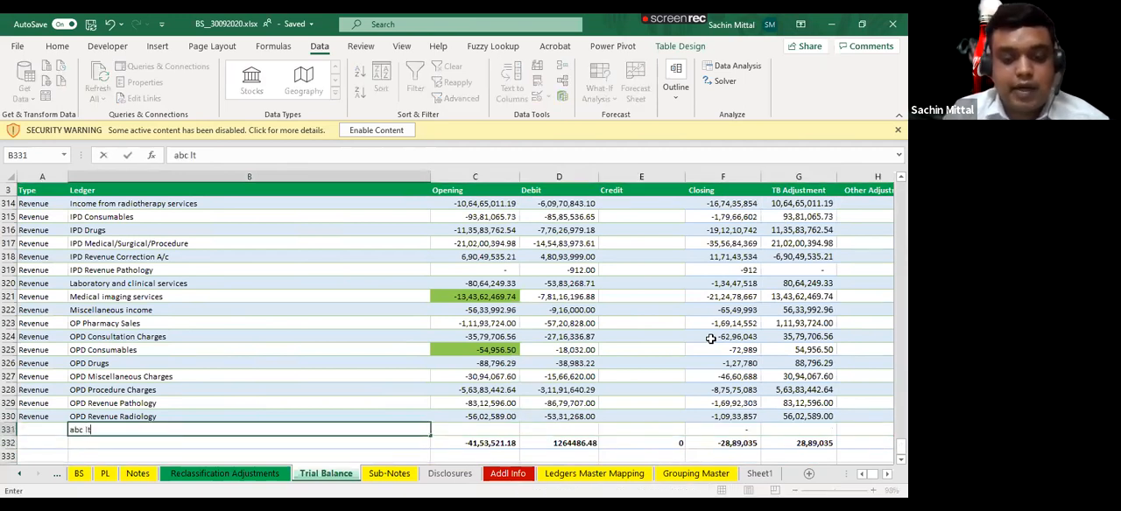
text( lts)
key(Tab)
key(Tab)
key(Tab)
key(Tab)
key(Tab)
key(Tab)
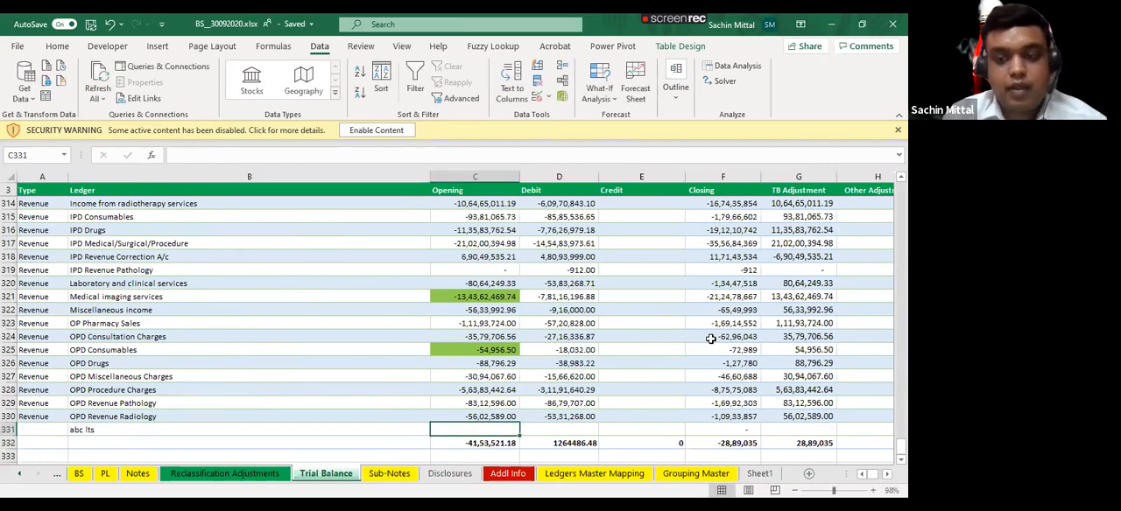
key(Tab)
key(Tab)
key(Tab)
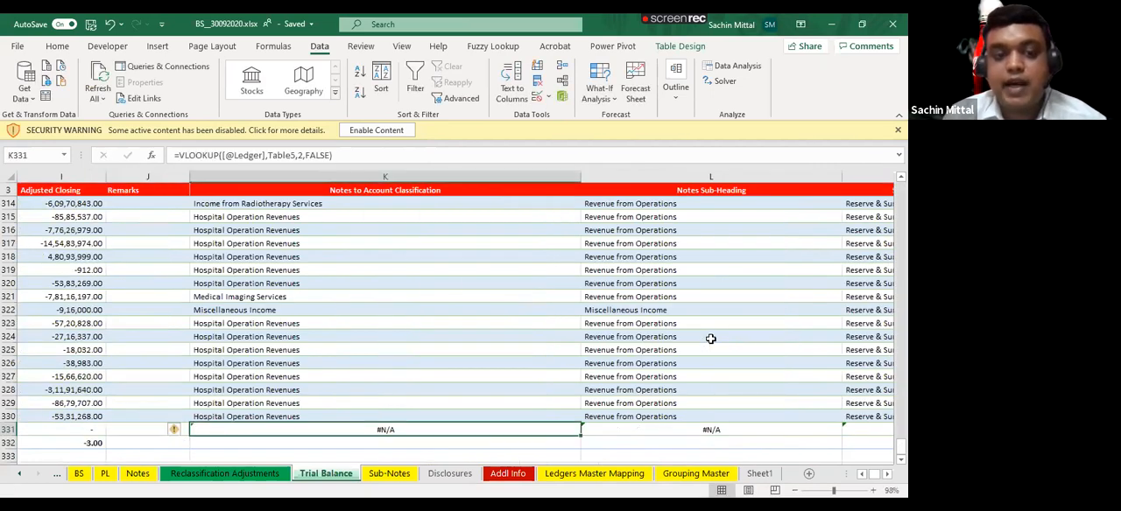
- Copy the abc lts ledger name from cell B331 and paste it as values into the first empty Ledger row of Ledgers Master Mapping
key(Home)
key(ctrl+c)
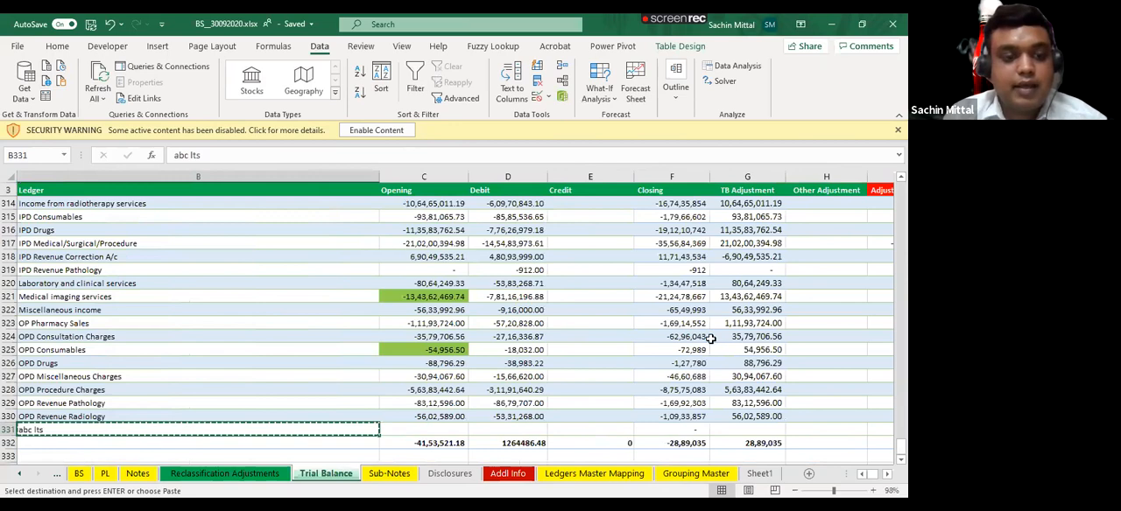
key(ctrl+Page_Down)
key(ctrl+Page_Down)
key(ctrl+Page_Down)
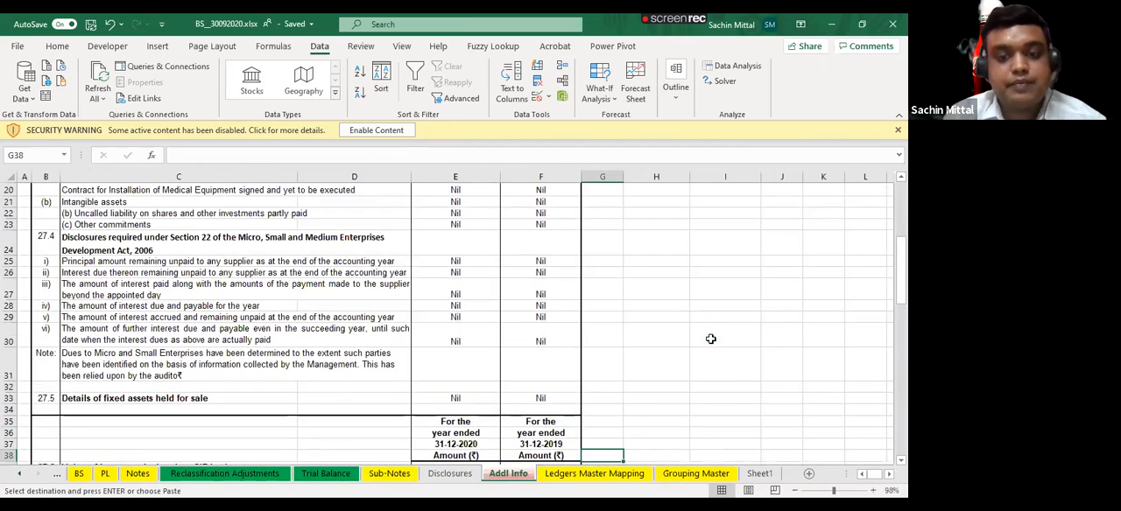
key(ctrl+Page_Down)
key(ctrl+Down)
key(Down)
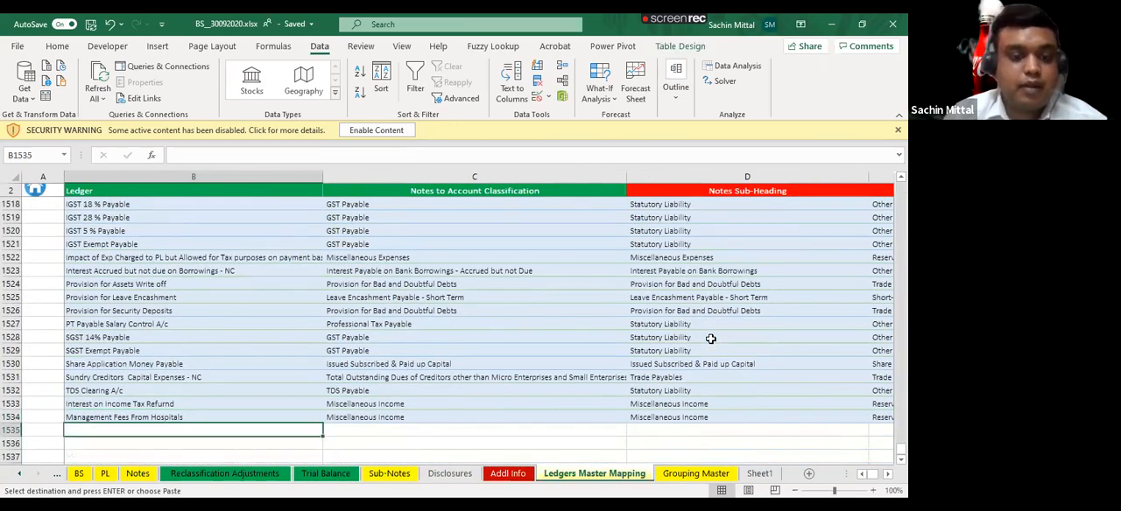
key(ctrl+alt+v)
key(v)
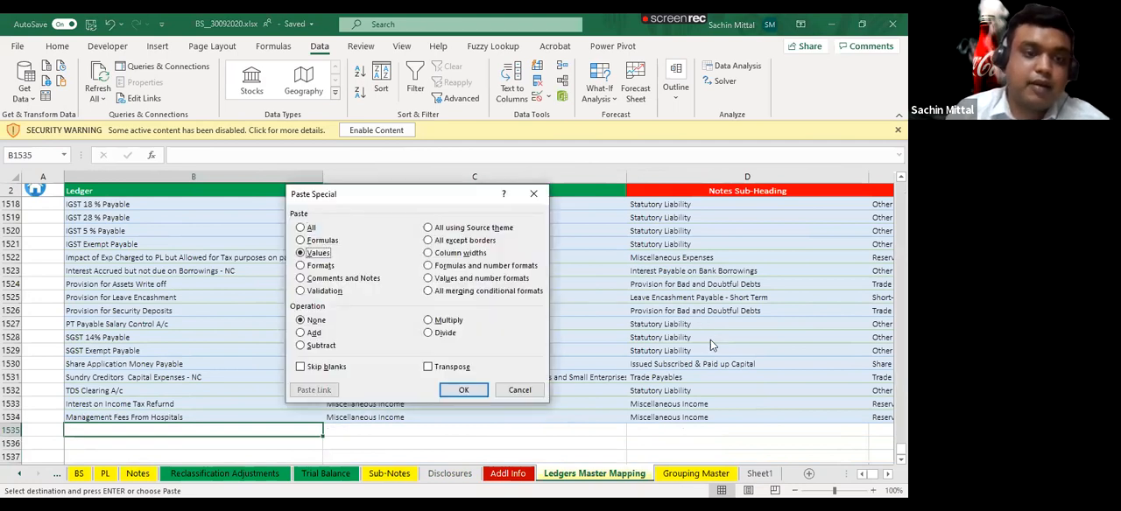
key(Return)
- Choose Ambulance Charges as the Notes to Account Classification for abc lts in row 1535 and check its lookup columns
key(Right)
key(alt+Down)
key(Down)
key(Down)
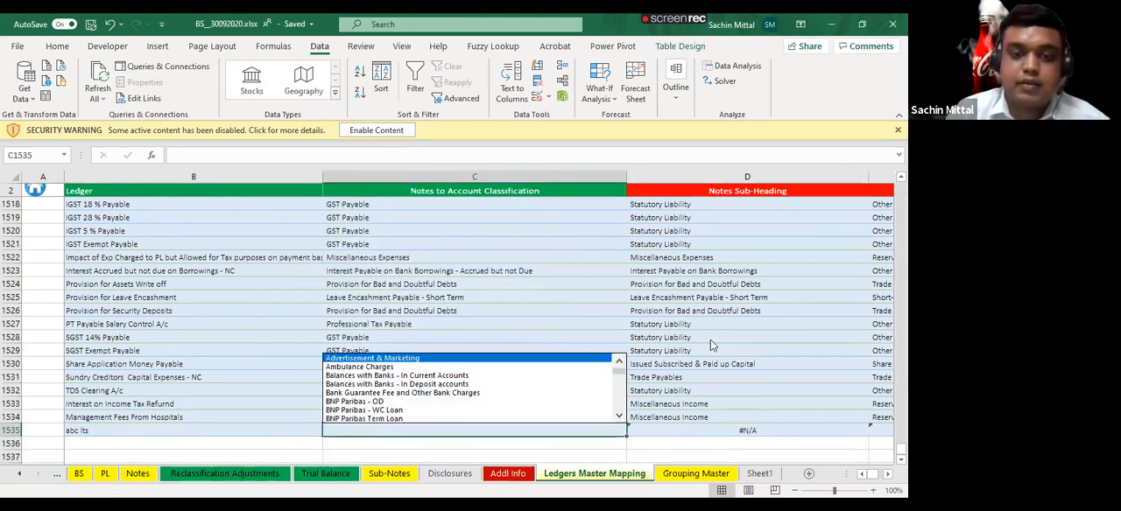
key(Return)
key(Right)
key(Right)
key(Right)
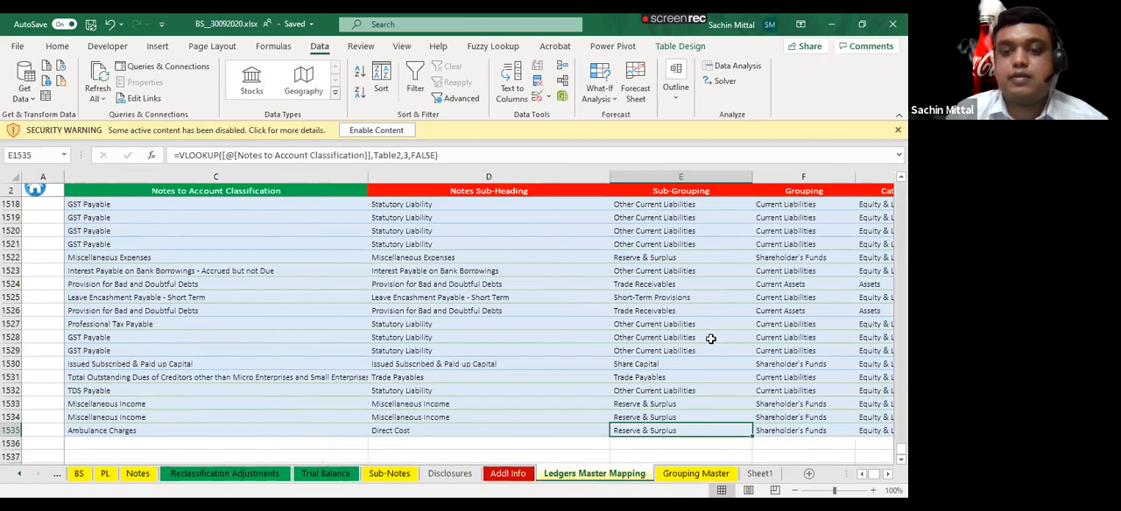
key(ctrl+Left)
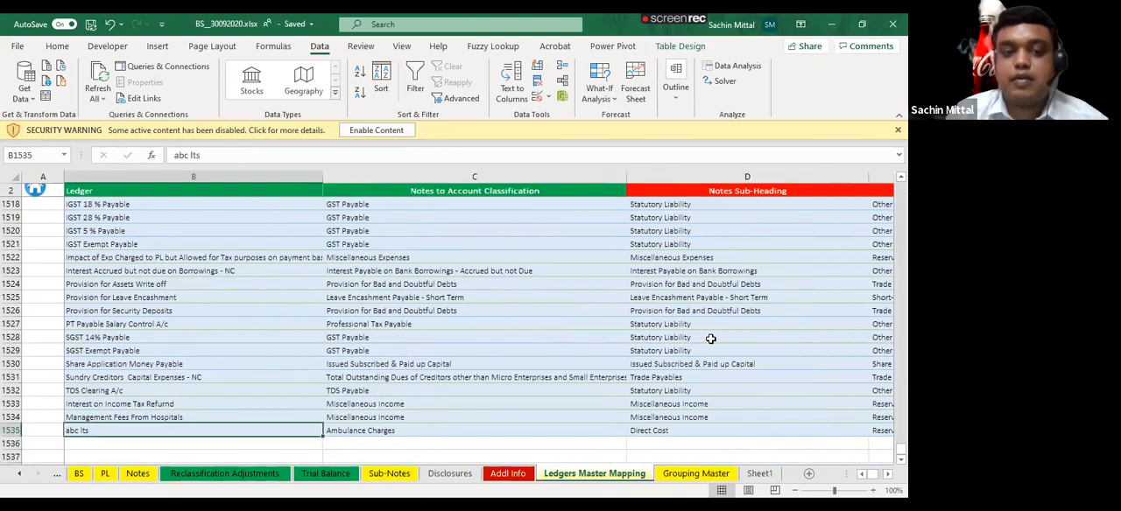
- Review the Addl Info, BS, PL and Notes sheets, including the Kotak Term Loan formula under Note 5 Long Term Borrowings
key(ctrl+Page_Up)
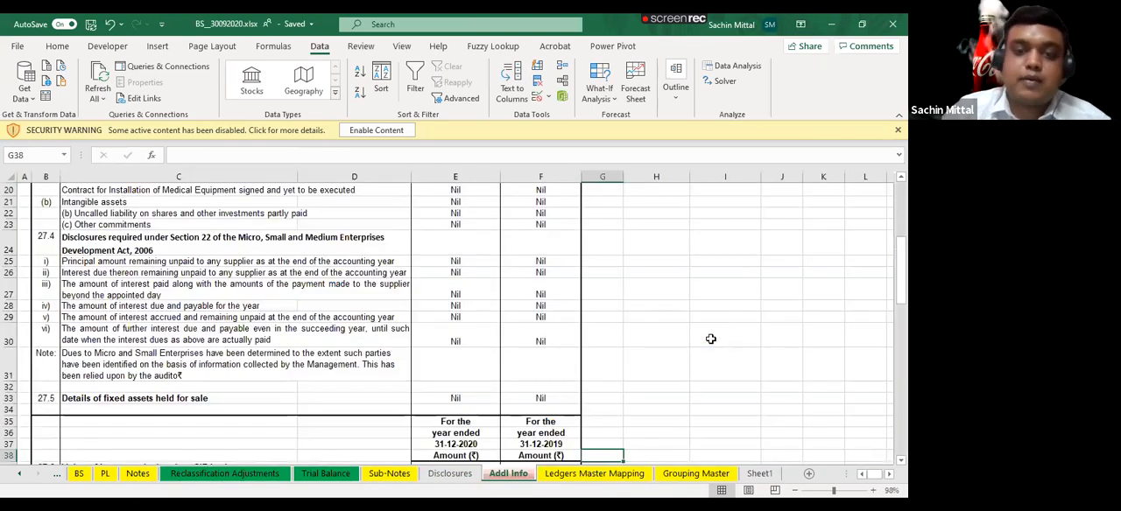
scroll(590, 460, up, 6)
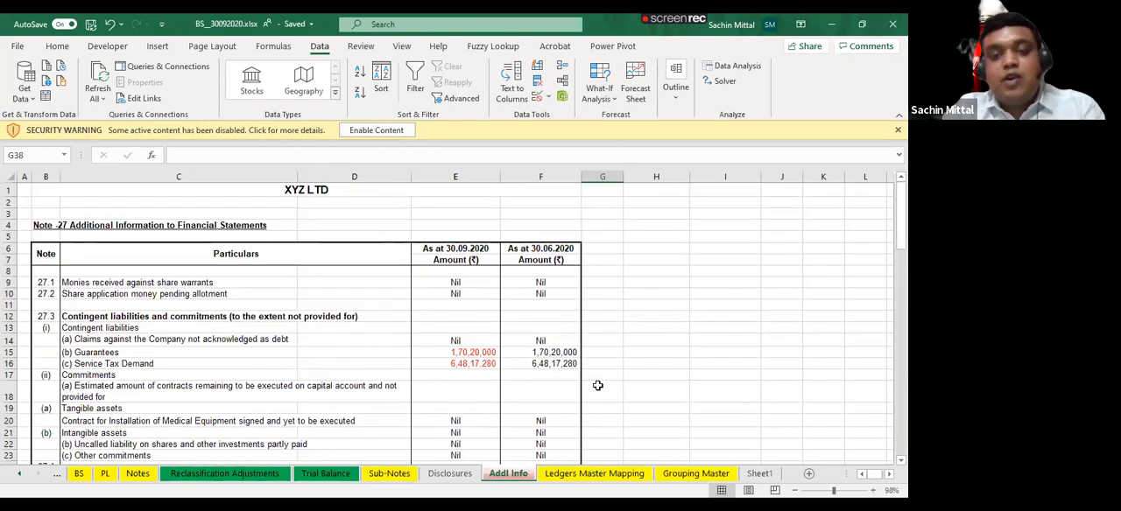
scroll(597, 385, down, 3)
scroll(597, 385, up, 3)
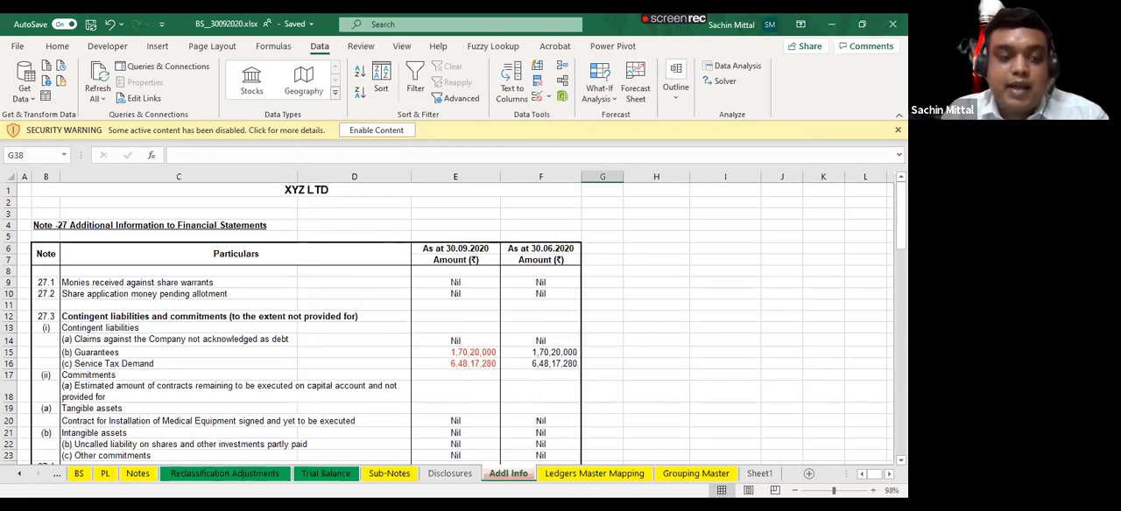
click(78, 473)
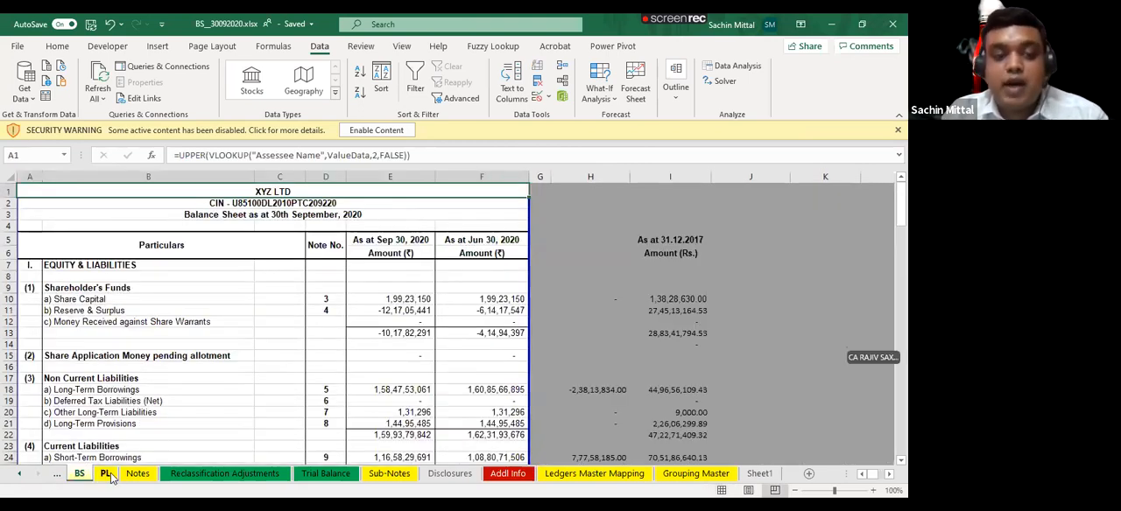
click(105, 473)
click(137, 473)
click(569, 269)
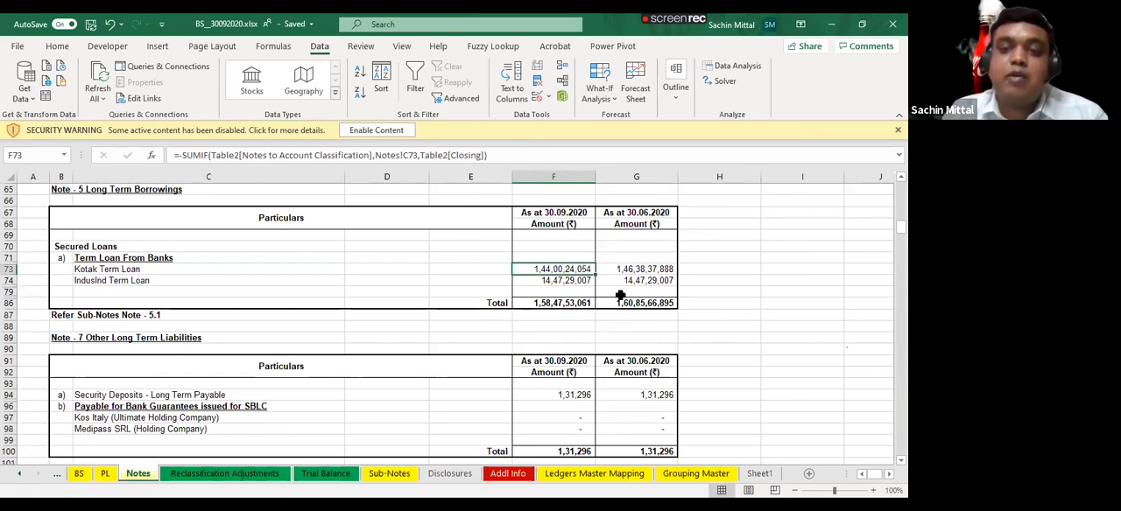
click(103, 476)
click(79, 474)
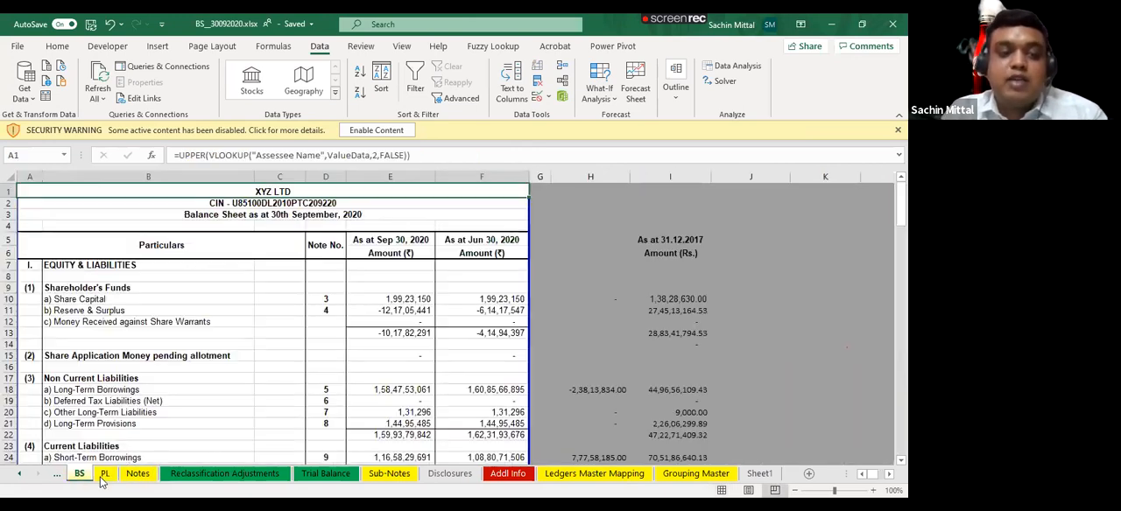
click(103, 475)
click(134, 474)
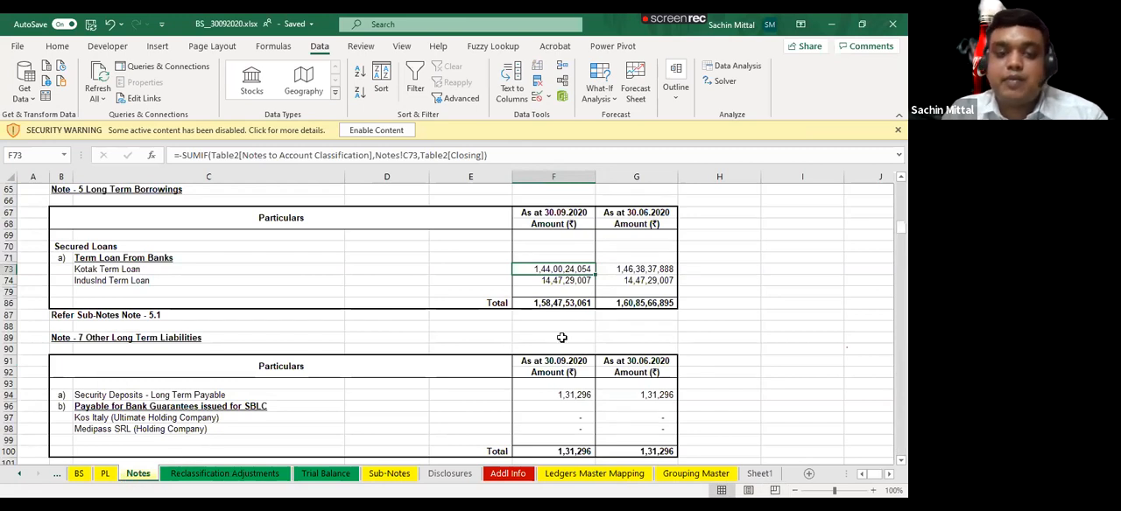
scroll(388, 431, up, 1)
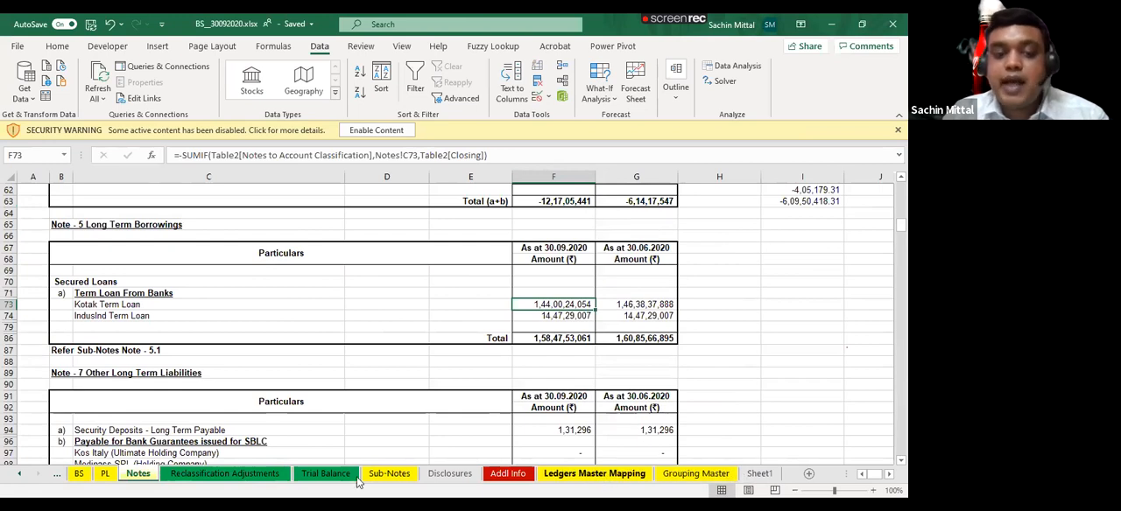
- Examine the Notes to Accounts and Reclassified Notes to Accounts entries on the Reclassification Adjustments sheet
click(256, 477)
scroll(404, 312, down, 3)
scroll(404, 312, up, 3)
click(372, 271)
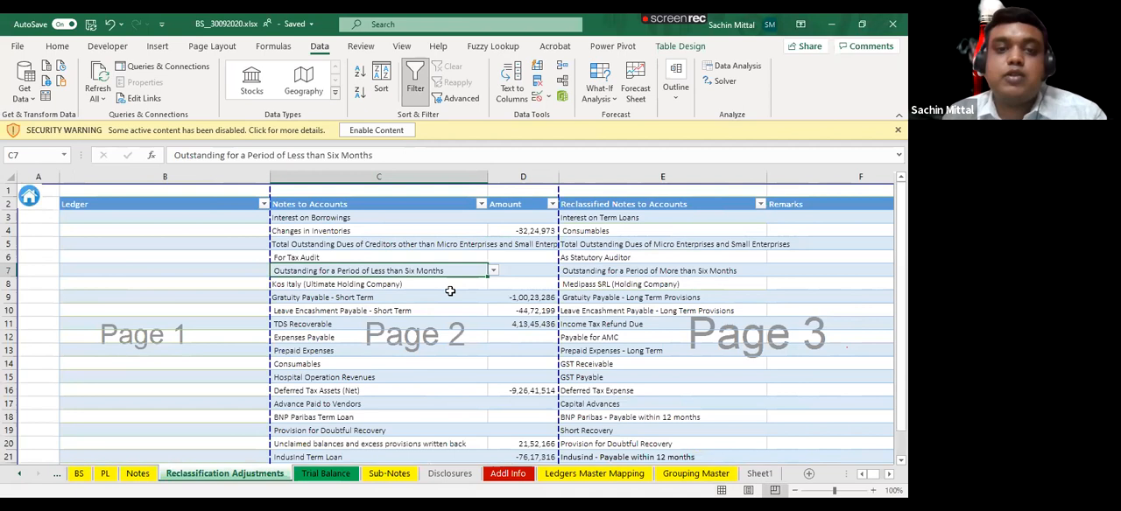
click(620, 245)
click(383, 233)
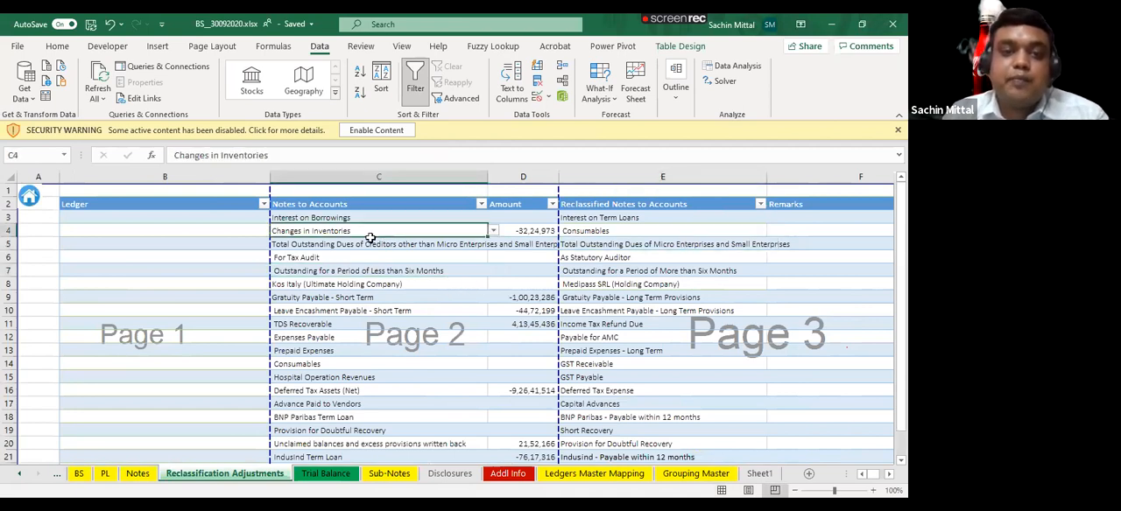
click(343, 282)
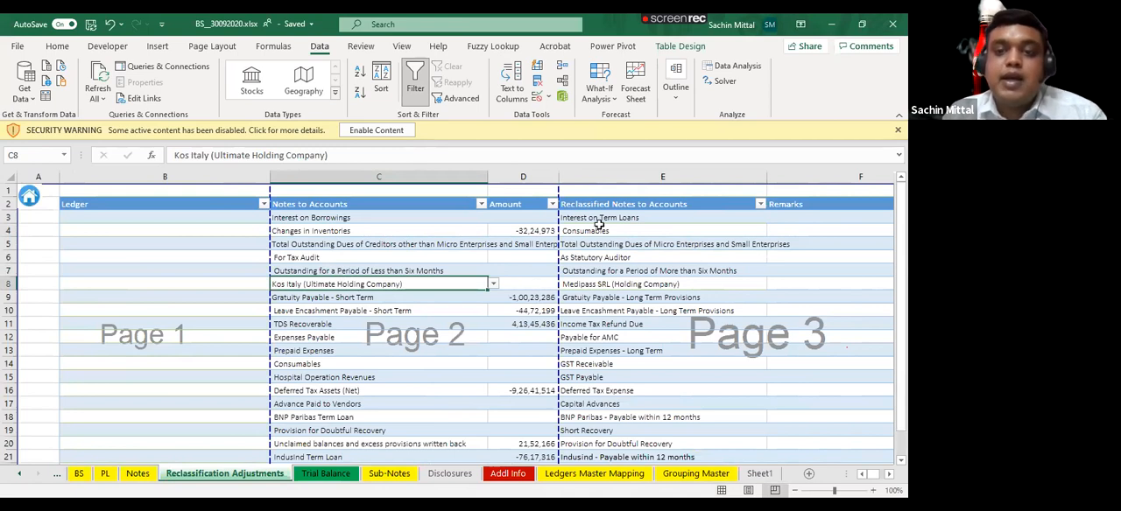
click(651, 312)
scroll(650, 317, down, 3)
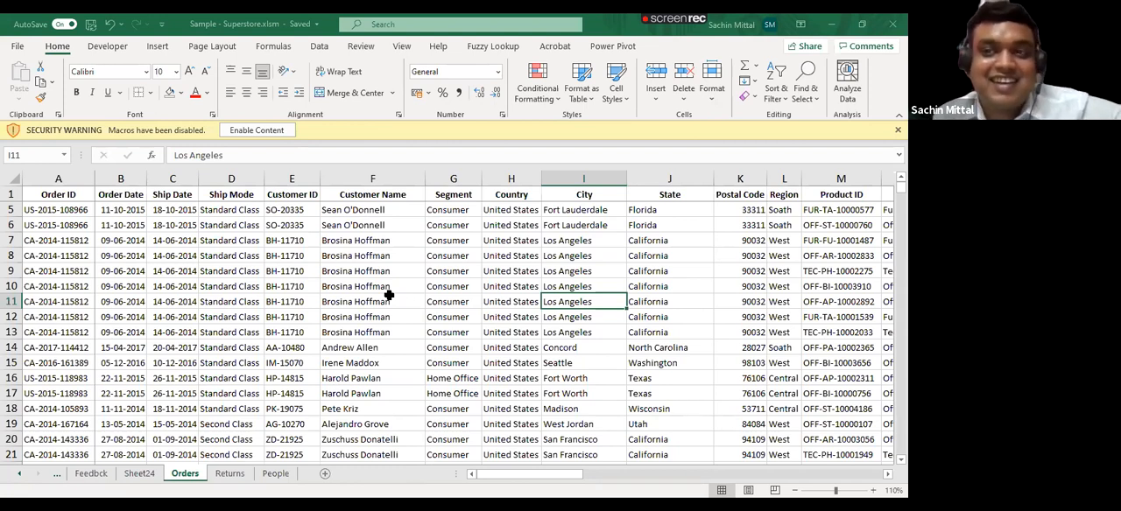
- Convert the data range A1:T9995 on the Orders sheet of the Sample - Superstore workbook into a table with headers
scroll(389, 295, up, 1)
scroll(670, 79, down, 1)
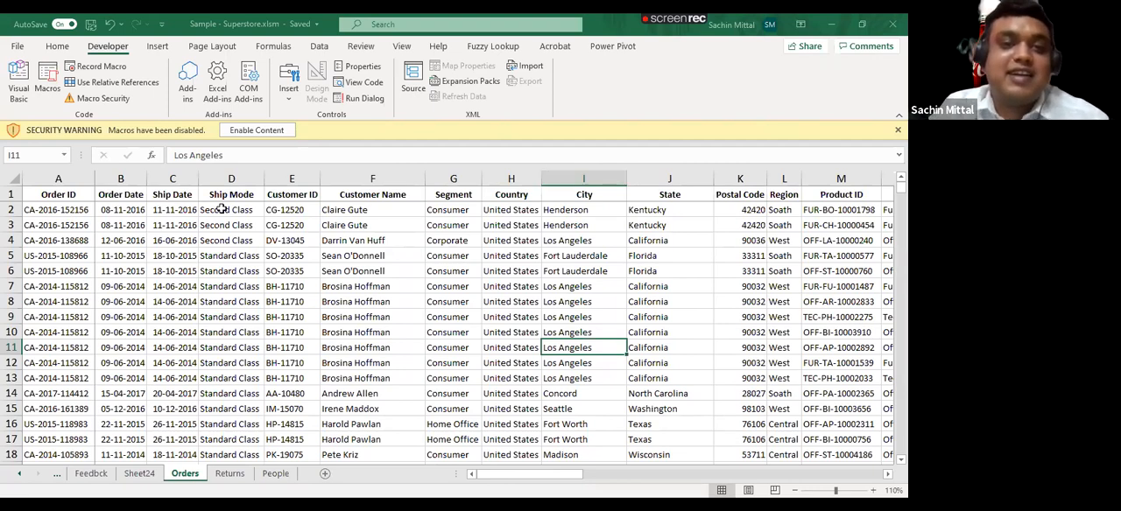
click(67, 198)
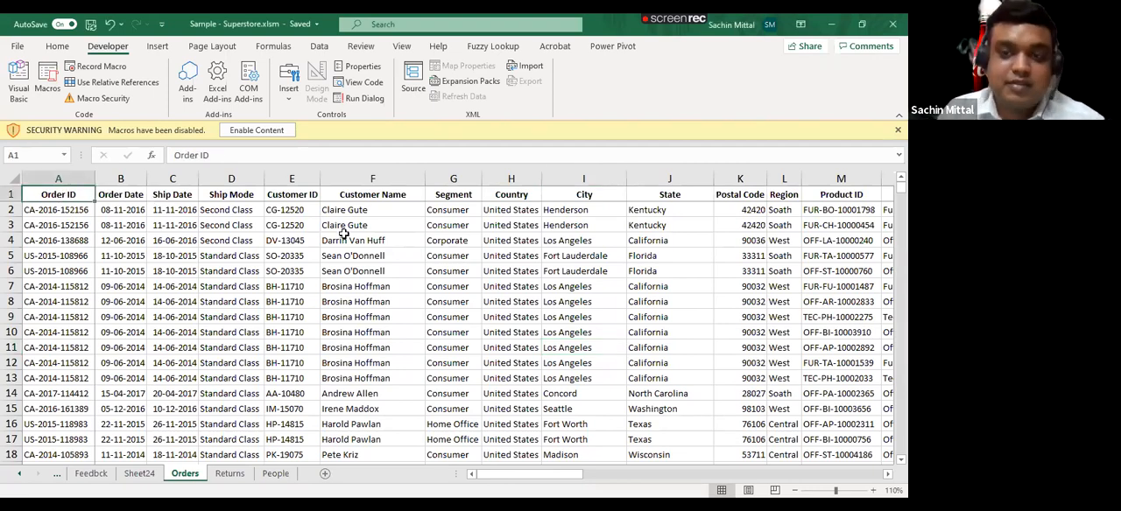
key(ctrl+shift+End)
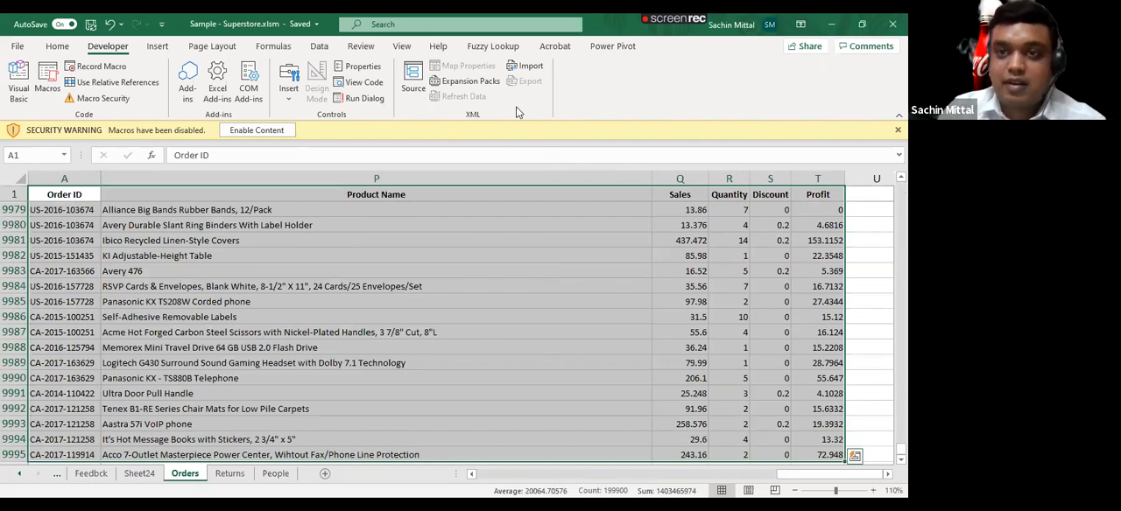
key(ctrl+t)
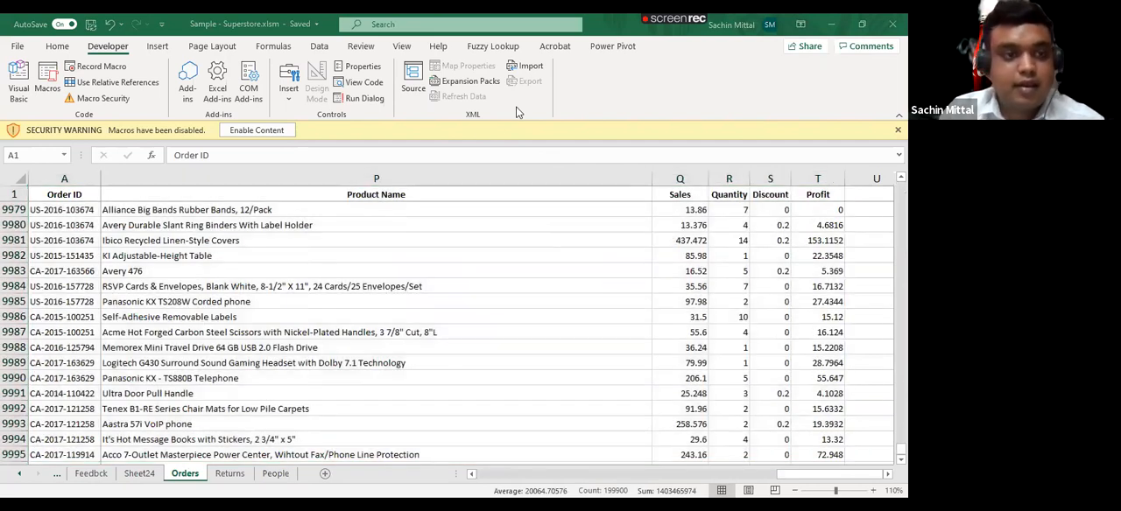
click(74, 191)
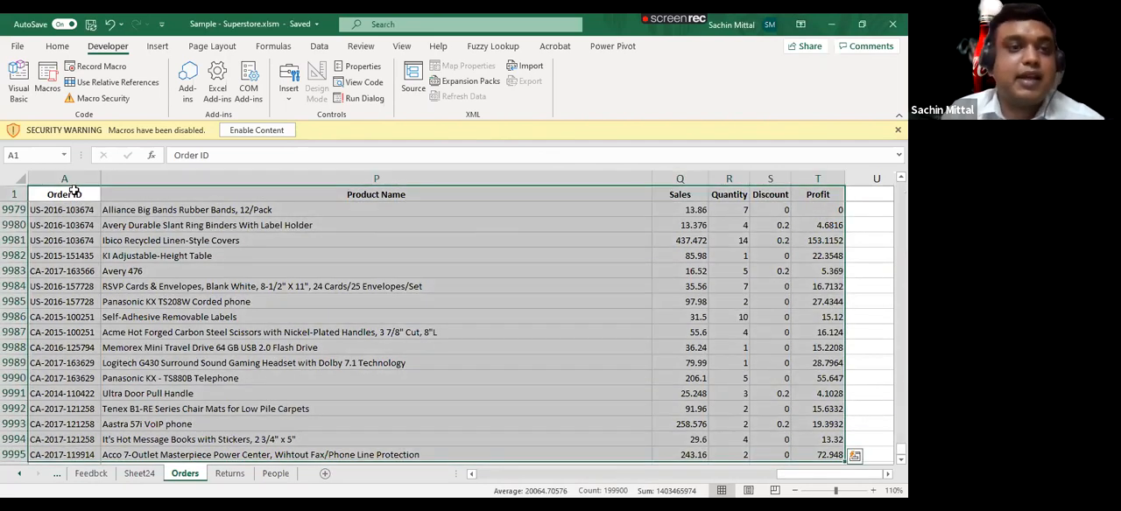
click(60, 47)
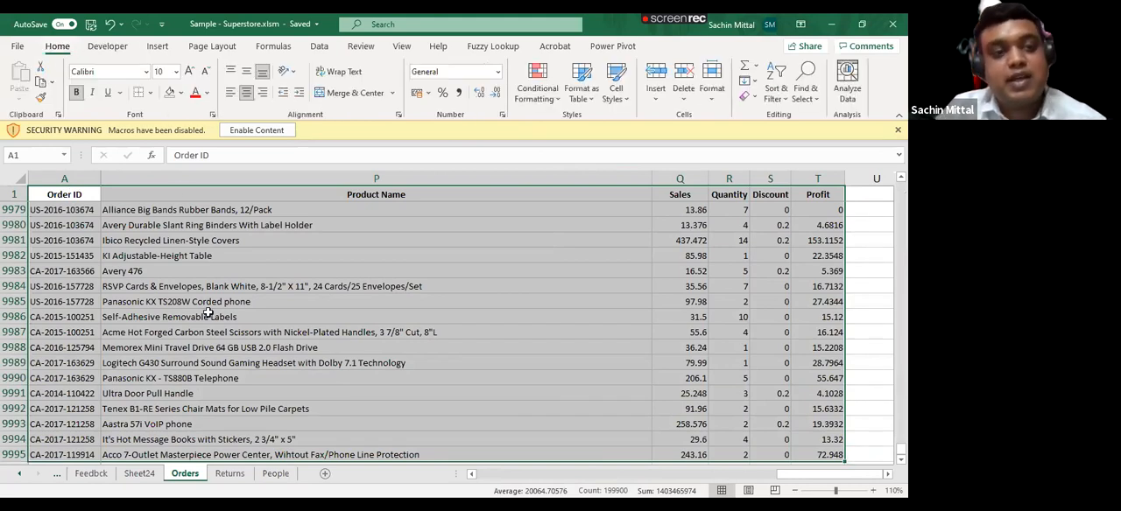
click(158, 46)
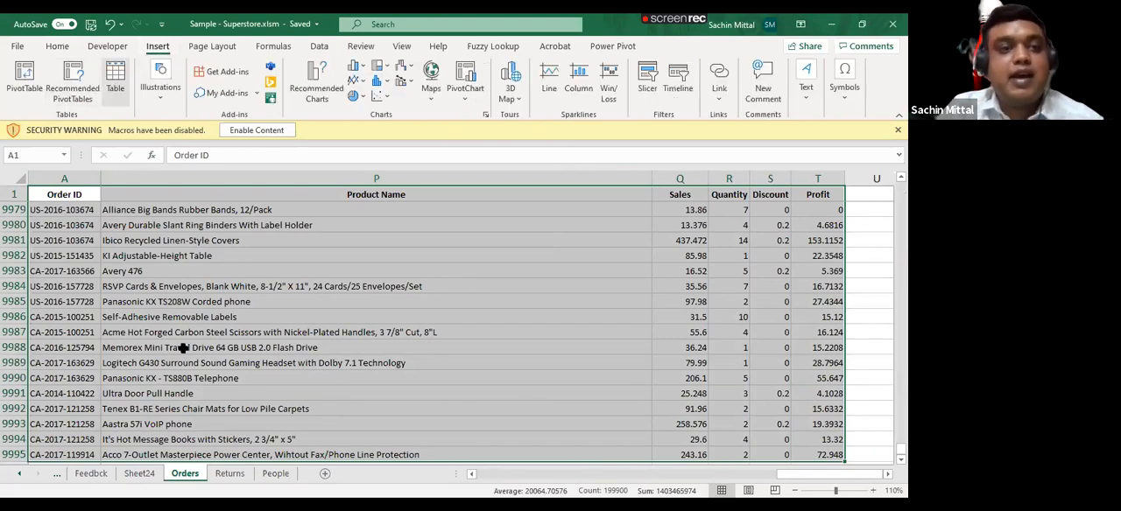
key(ctrl+t)
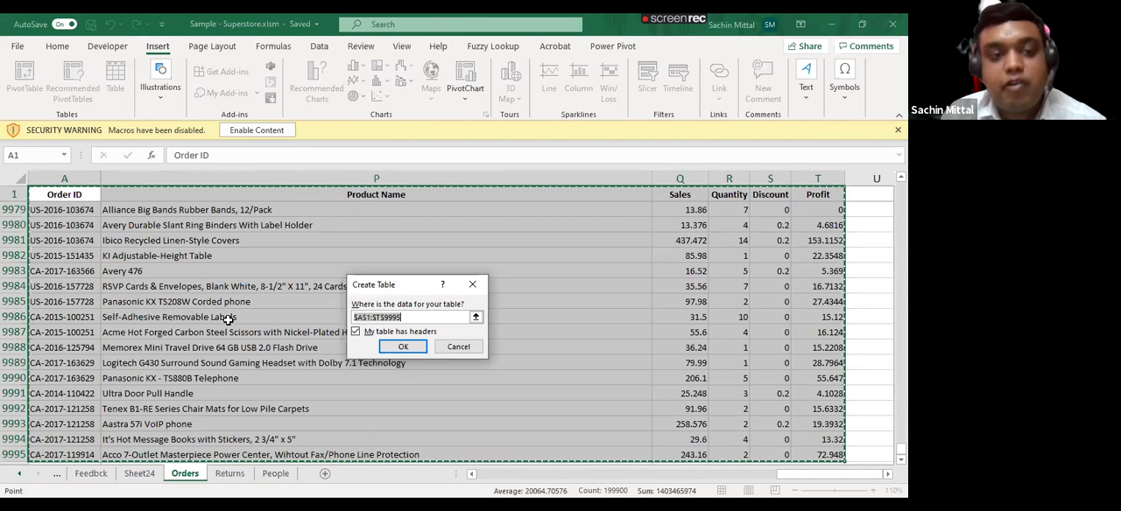
key(Return)
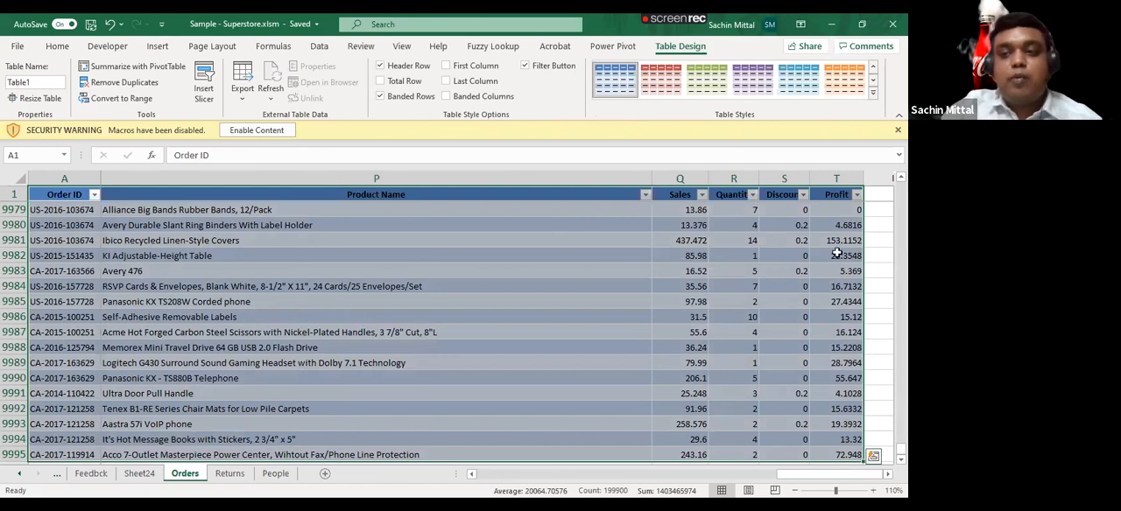
- Apply the purple Medium table style with grey banded rows to the Orders table
click(880, 226)
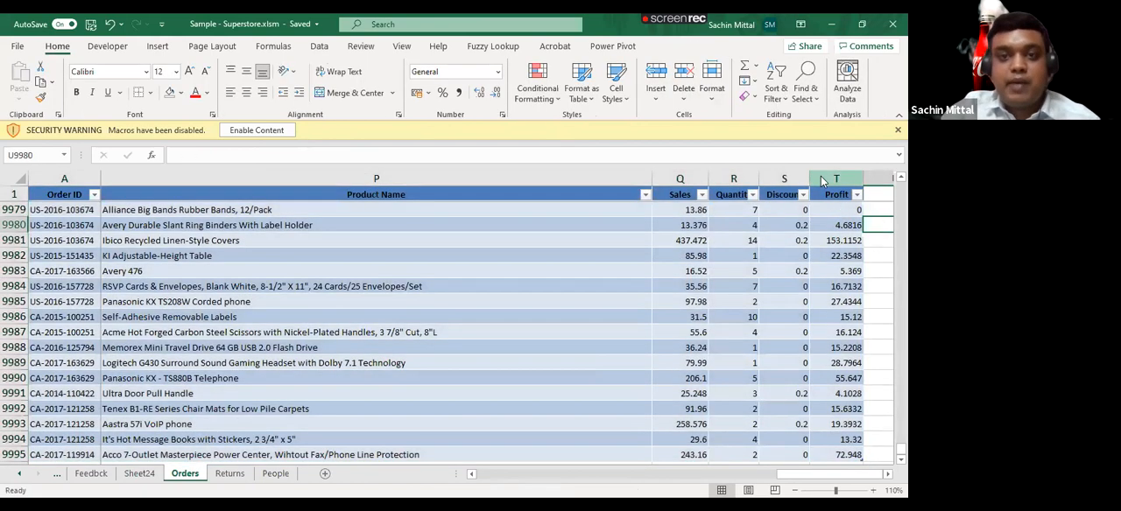
click(260, 267)
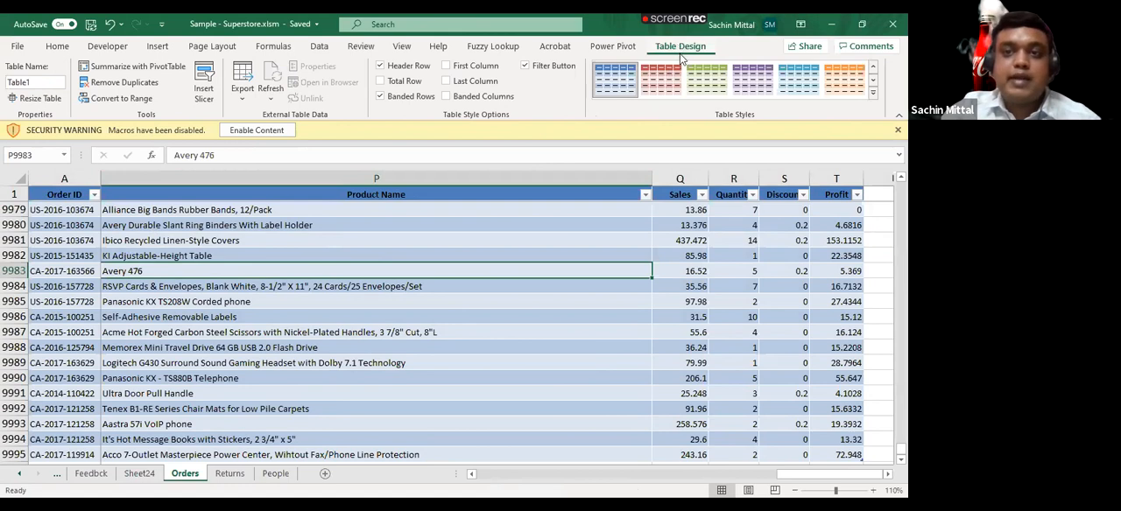
click(873, 94)
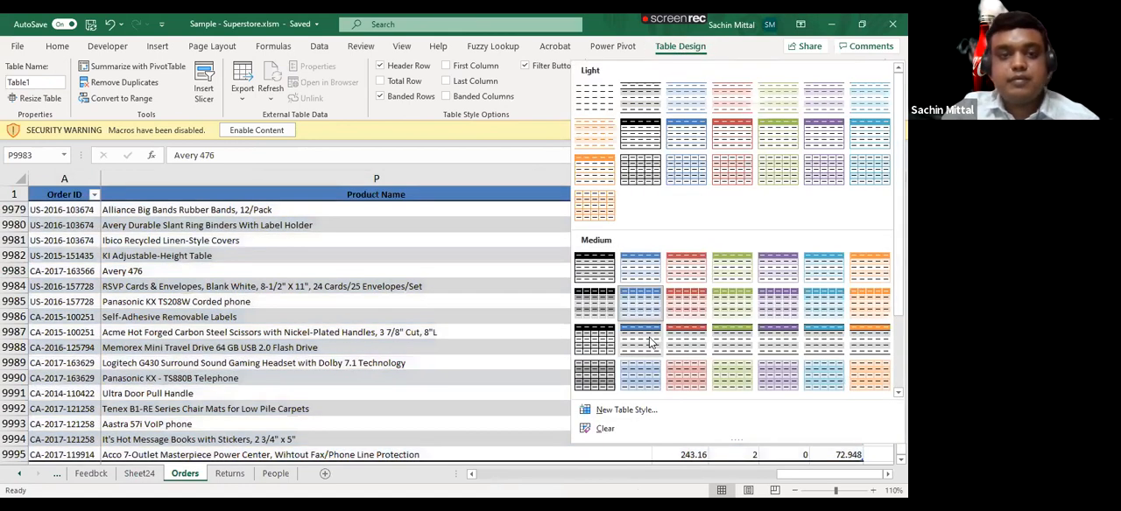
click(649, 342)
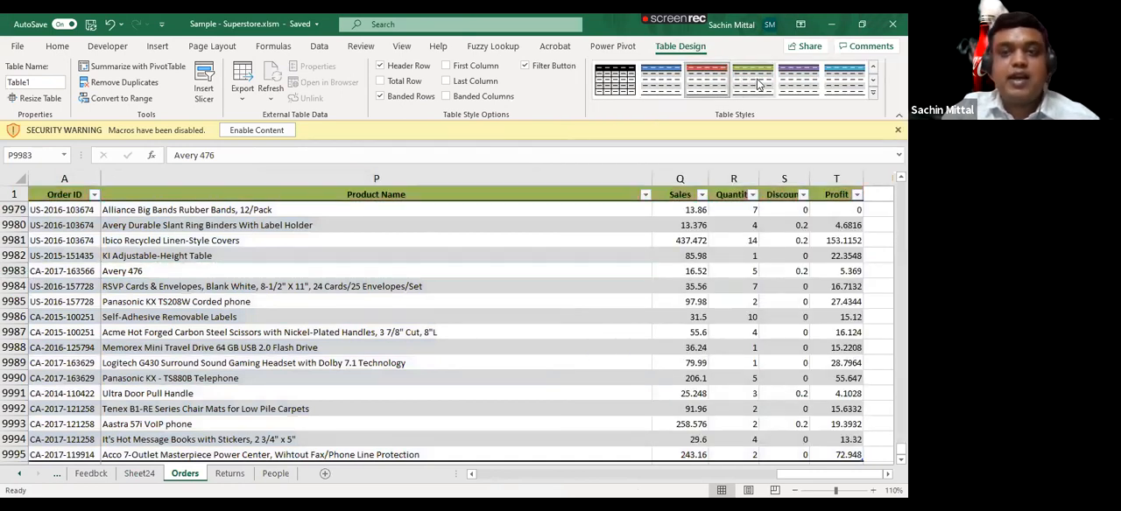
click(801, 80)
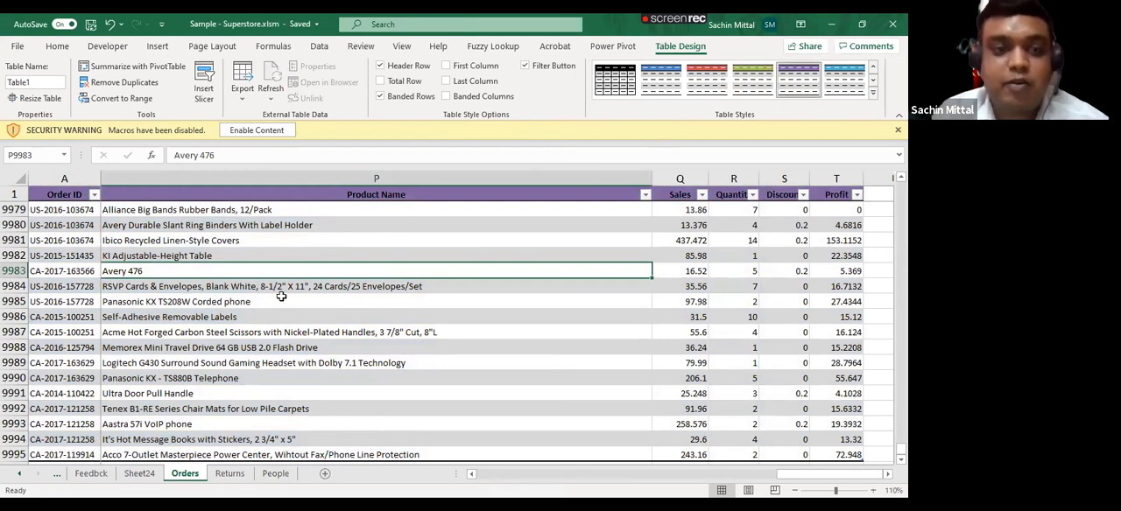
- AutoFit the column widths of the entire Orders table
key(ctrl+a)
key(ctrl+a)
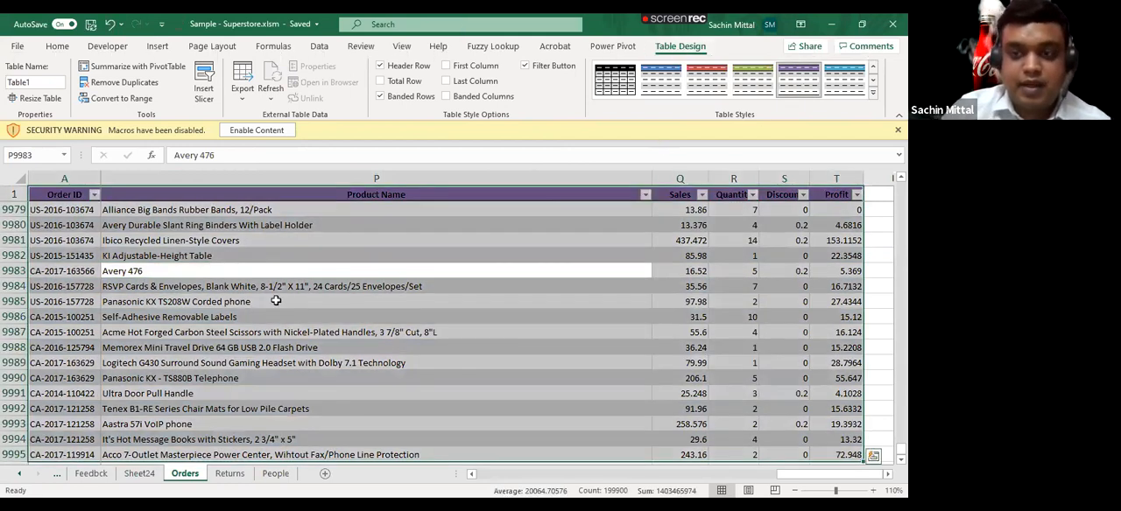
key(alt+o)
key(c)
key(a)
key(Left)
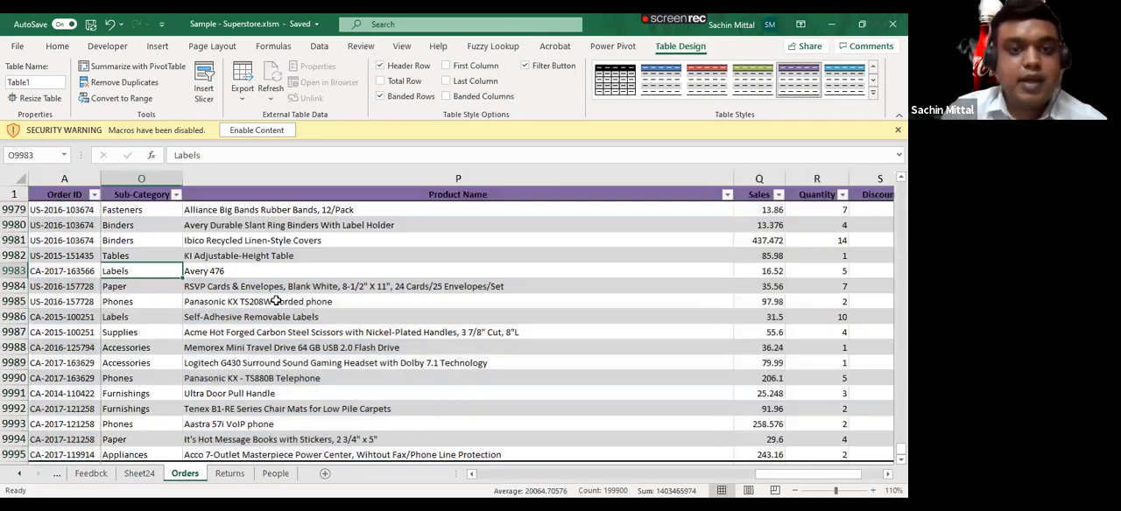
key(Right)
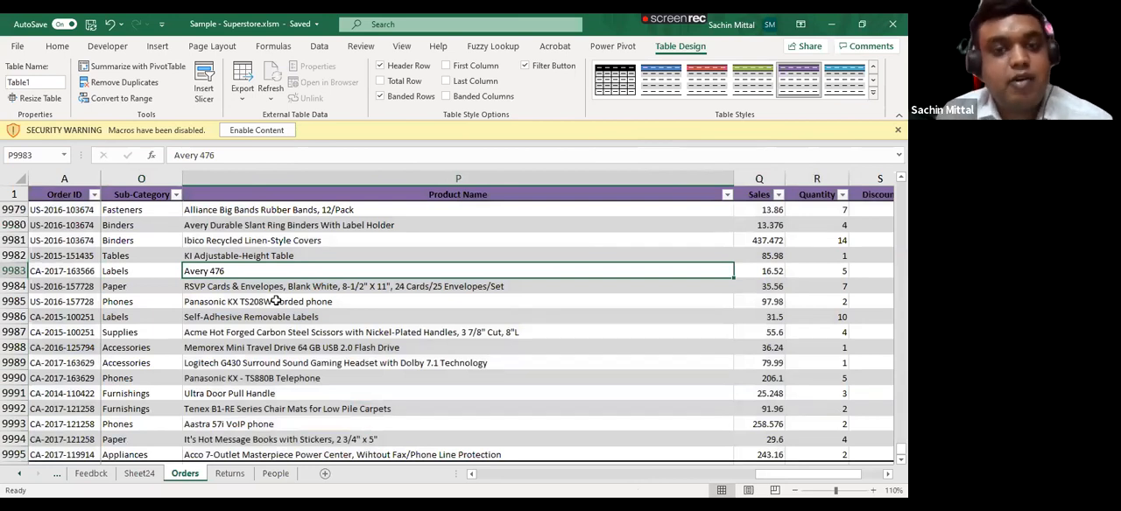
key(Up)
key(Up)
key(Up)
key(Up)
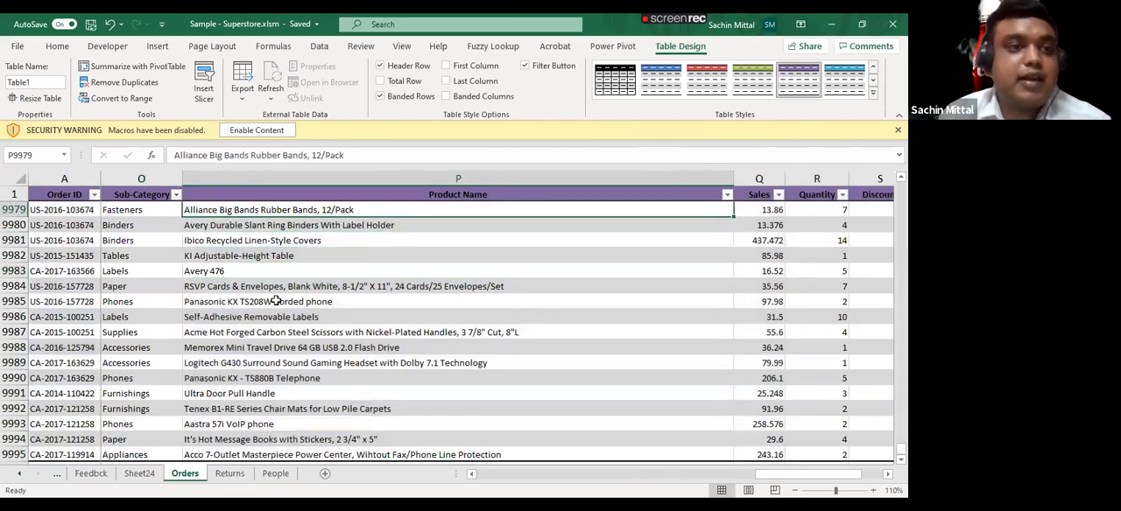
click(135, 256)
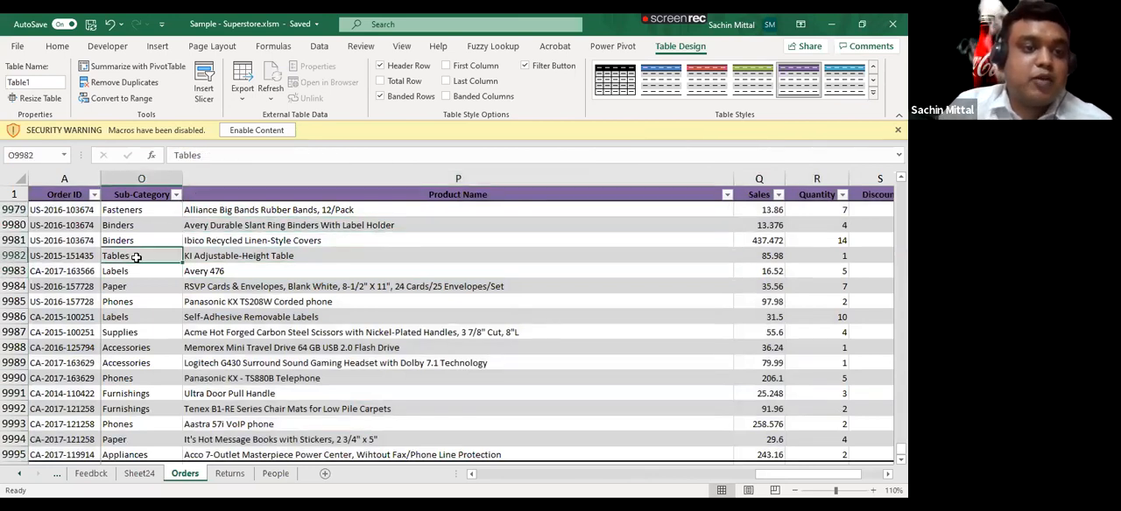
- Copy cells A1:F10 of the Orders table and insert a new worksheet
click(67, 195)
key(ctrl+shift+Down)
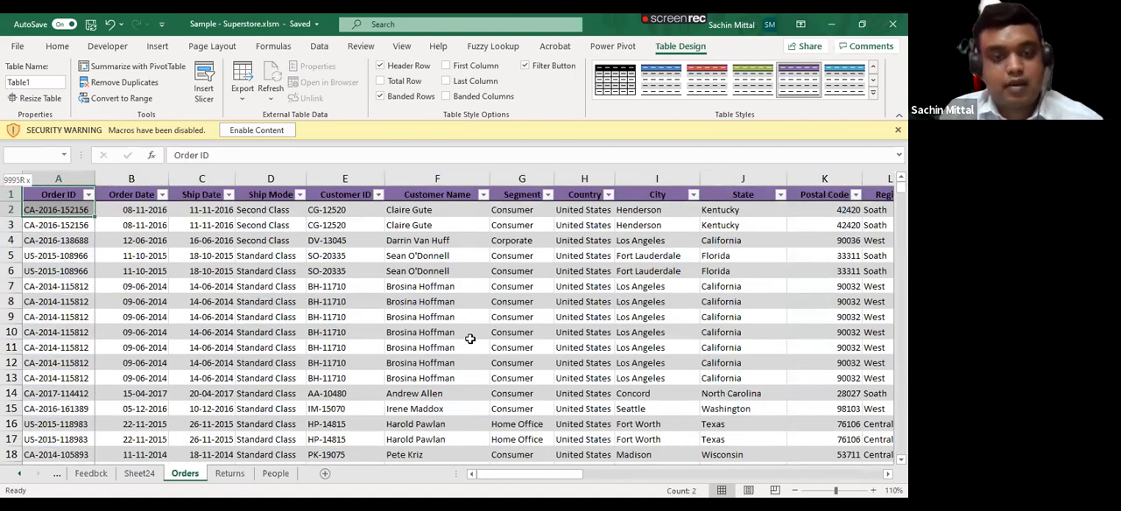
shift+click(470, 339)
key(ctrl+c)
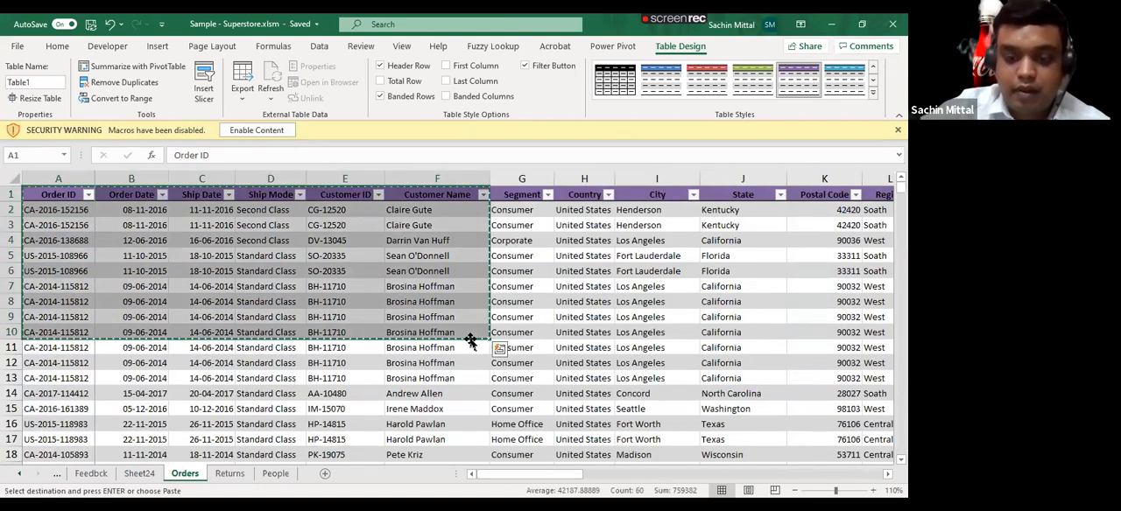
key(shift+F11)
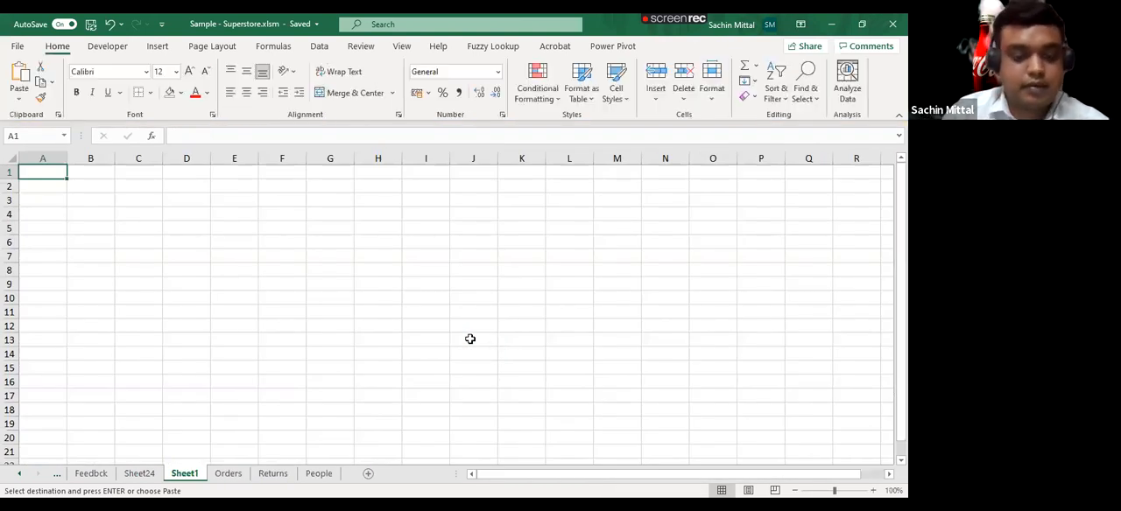
- Paste the copied cells as values at A1 of the new sheet and AutoFit the column widths
key(ctrl+alt+v)
key(v)
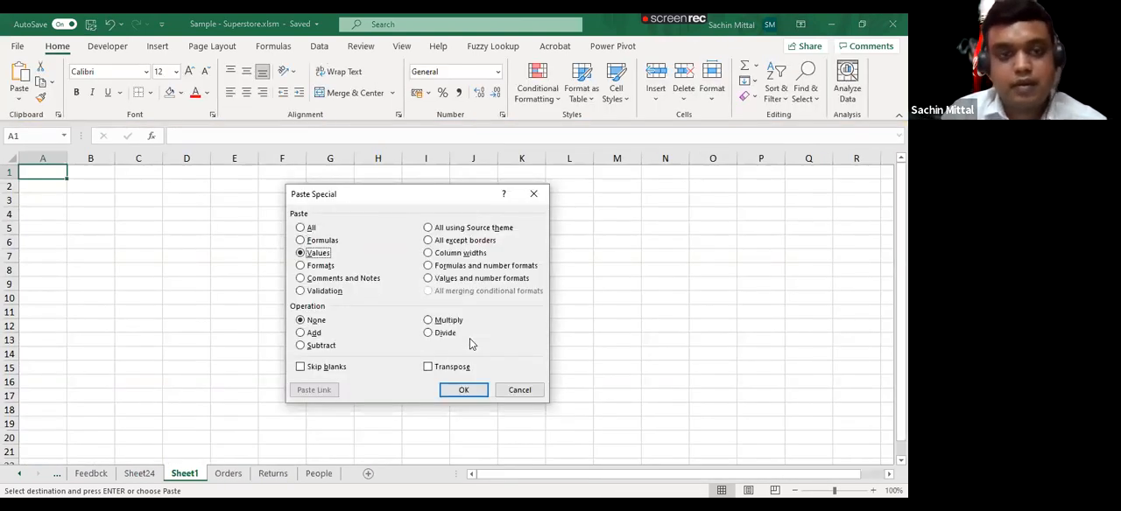
key(Return)
key(alt+h)
key(o)
key(i)
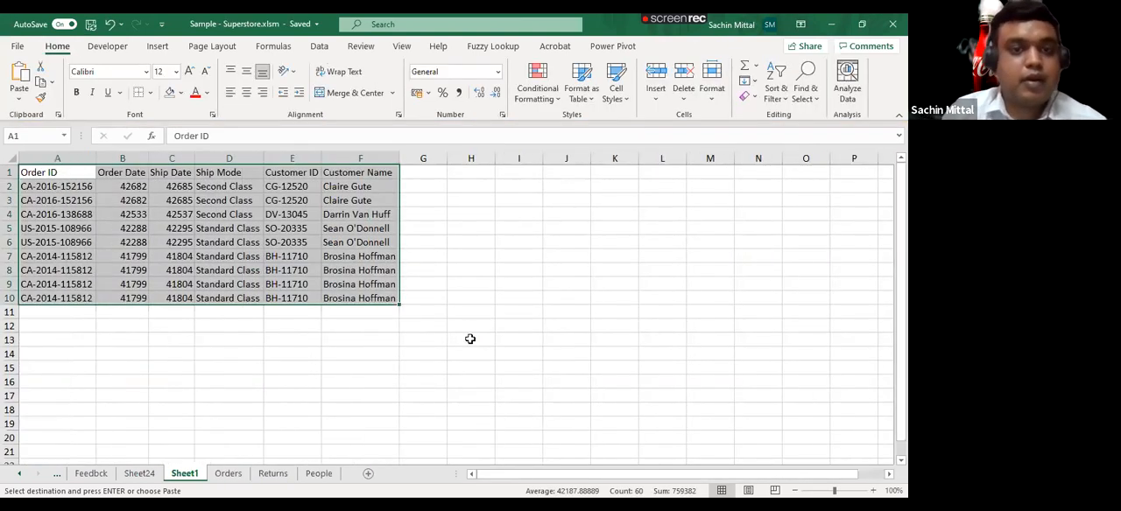
- Duplicate the data block A1:F10 below itself, starting at cell A12
key(ctrl+c)
key(Down)
key(Down)
key(Down)
key(Down)
key(Down)
key(Down)
key(Down)
key(Down)
key(Down)
key(Down)
key(Down)
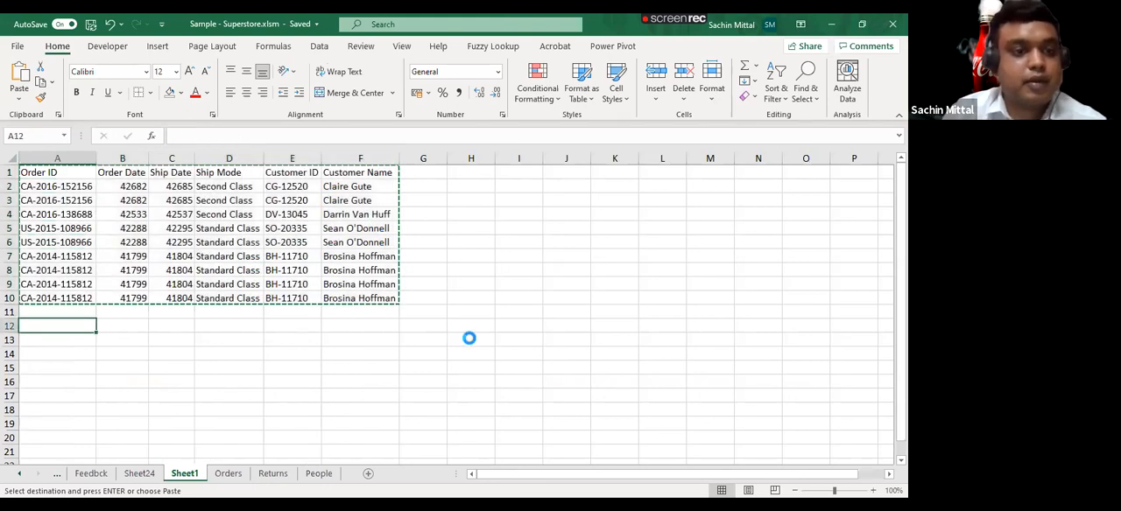
key(Return)
key(Up)
key(Up)
key(Up)
key(Up)
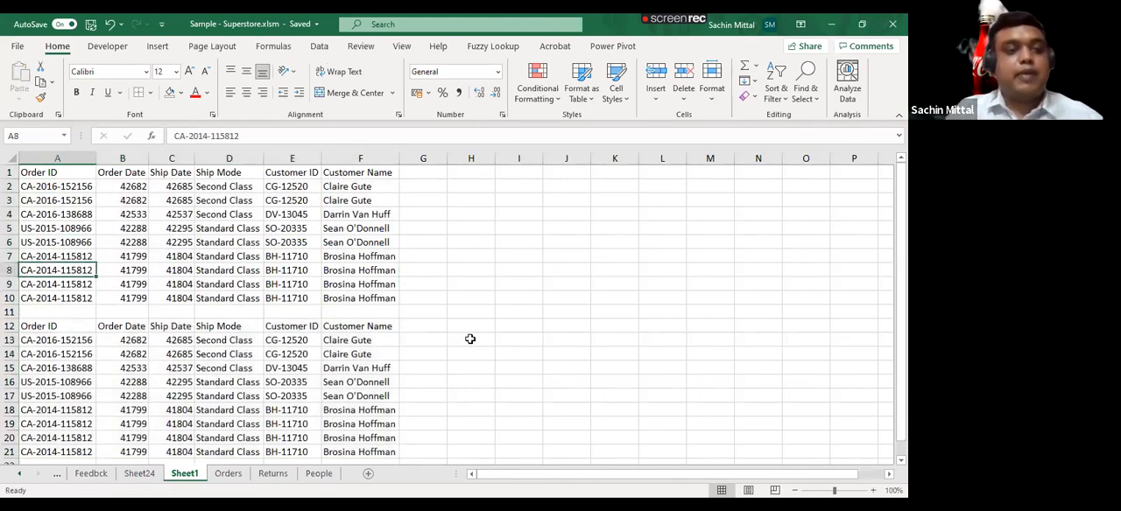
key(ctrl+Up)
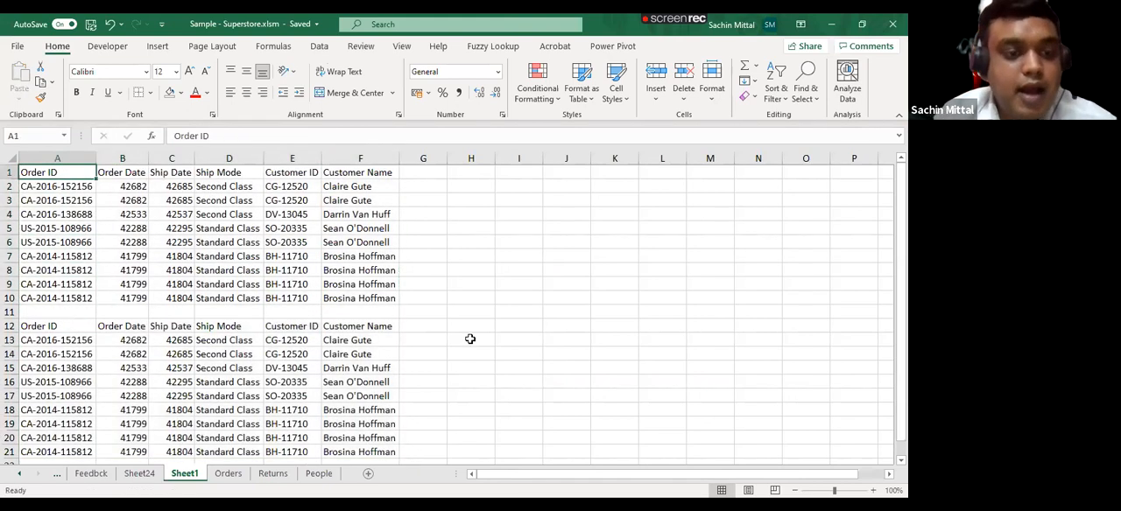
- Insert an extra blank row at row 11 between the two data blocks
click(72, 313)
key(shift+space)
key(ctrl+shift+plus)
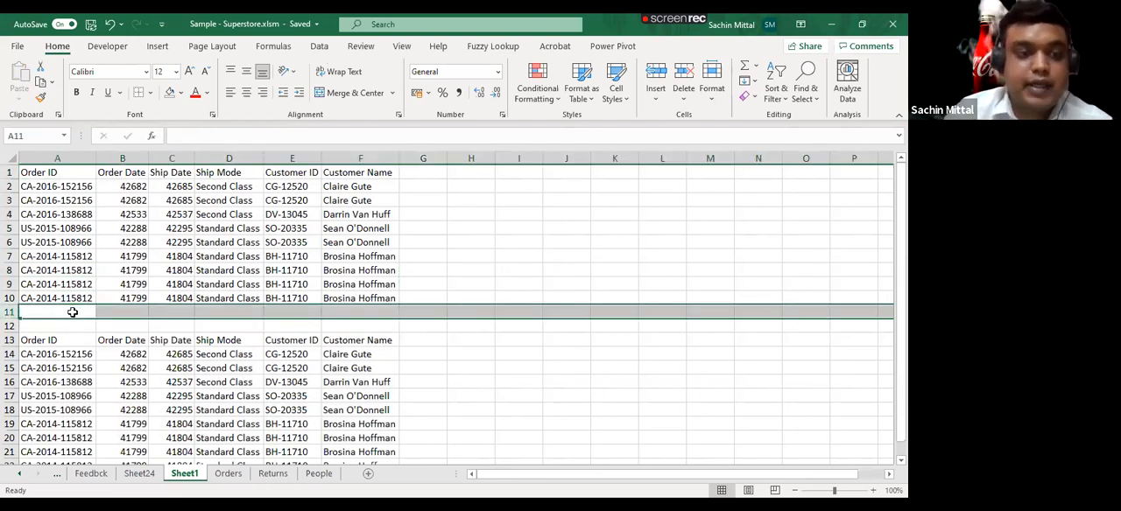
- Add filters to the header row of the upper data block, and remove them again
click(221, 229)
click(232, 254)
click(228, 380)
click(226, 249)
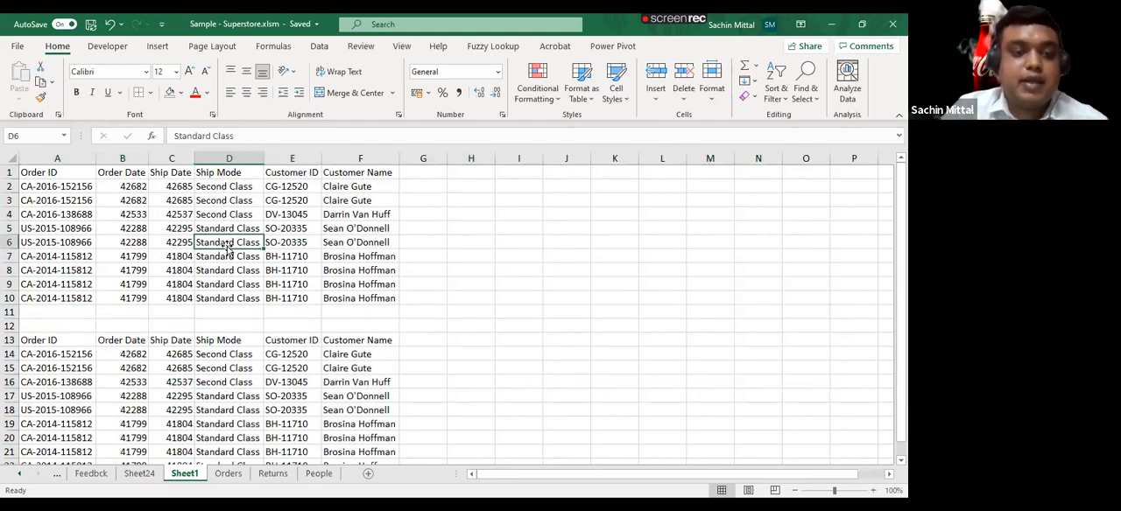
key(alt+a)
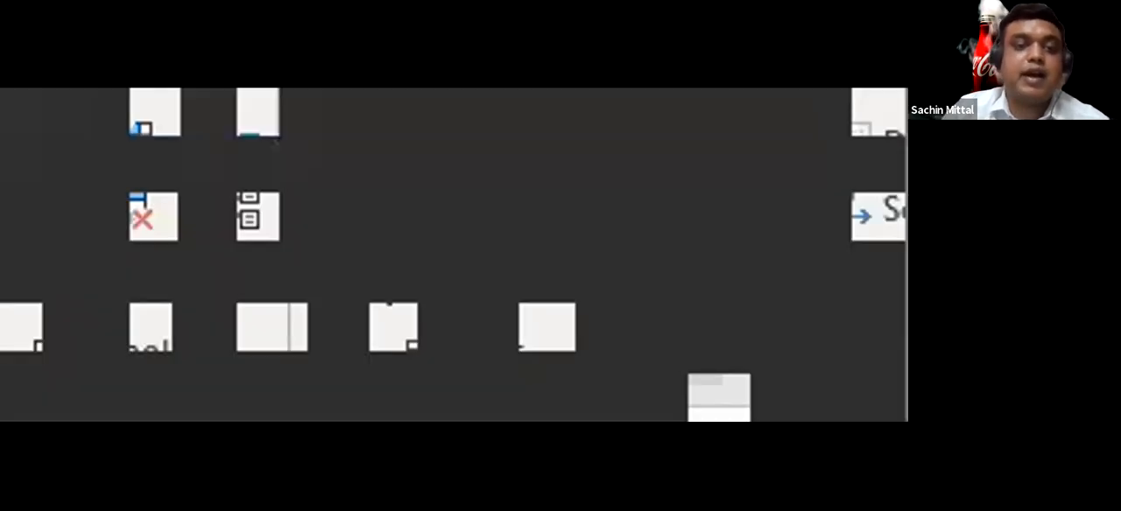
click(189, 409)
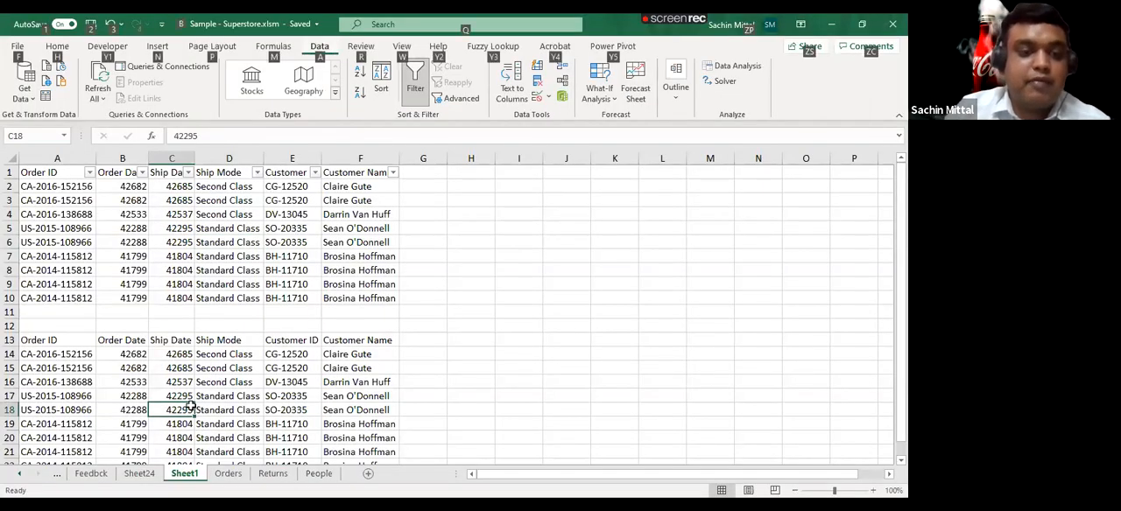
key(ctrl+shift+l)
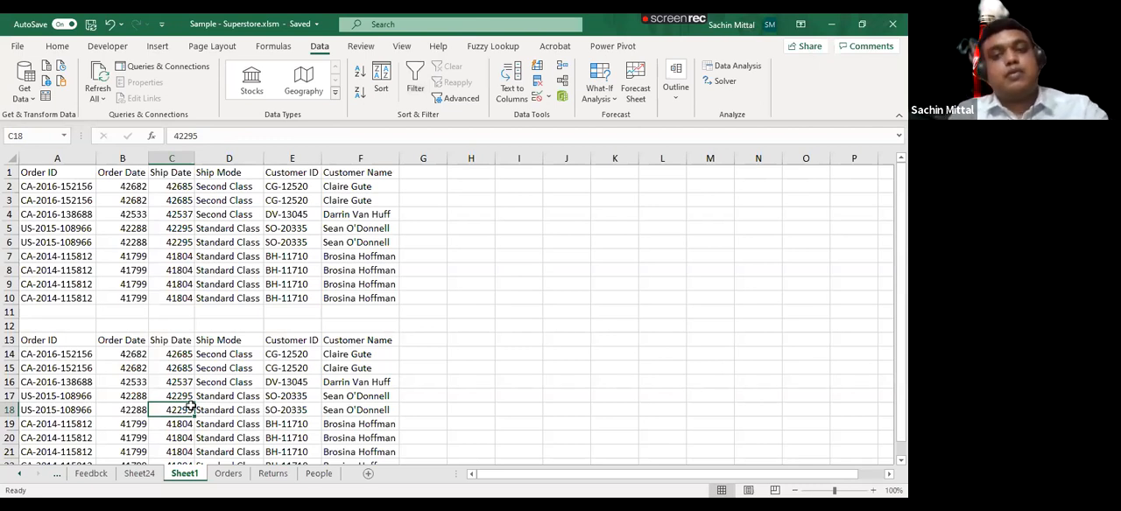
key(Up)
key(Up)
key(Up)
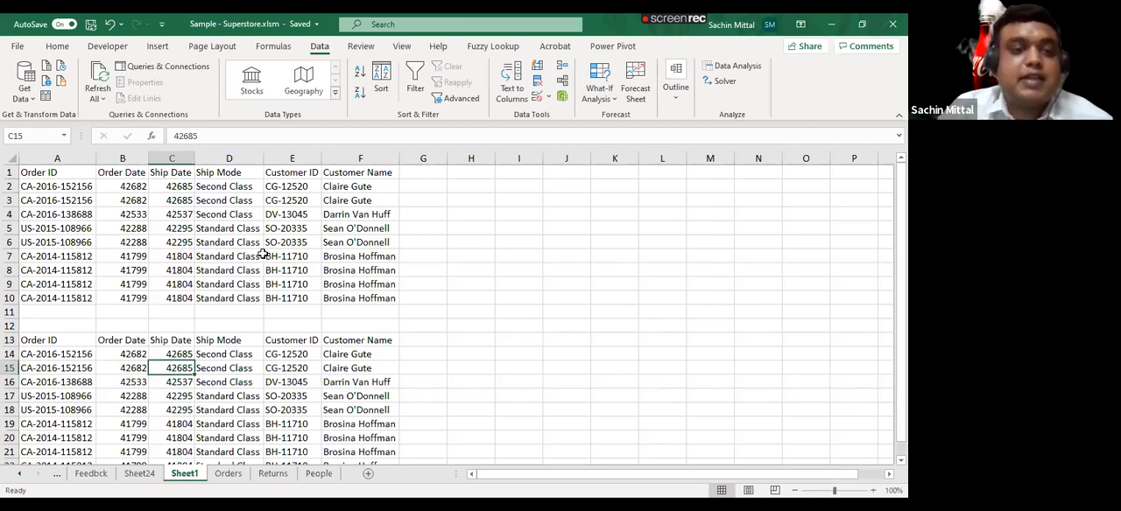
click(61, 173)
drag(61, 173, 367, 298)
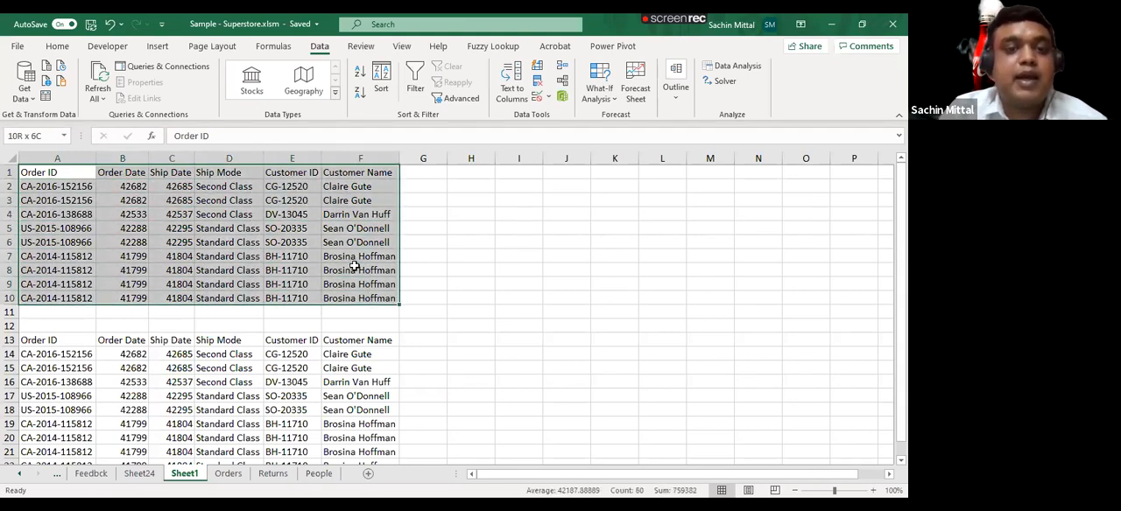
drag(69, 173, 380, 417)
key(ctrl+t)
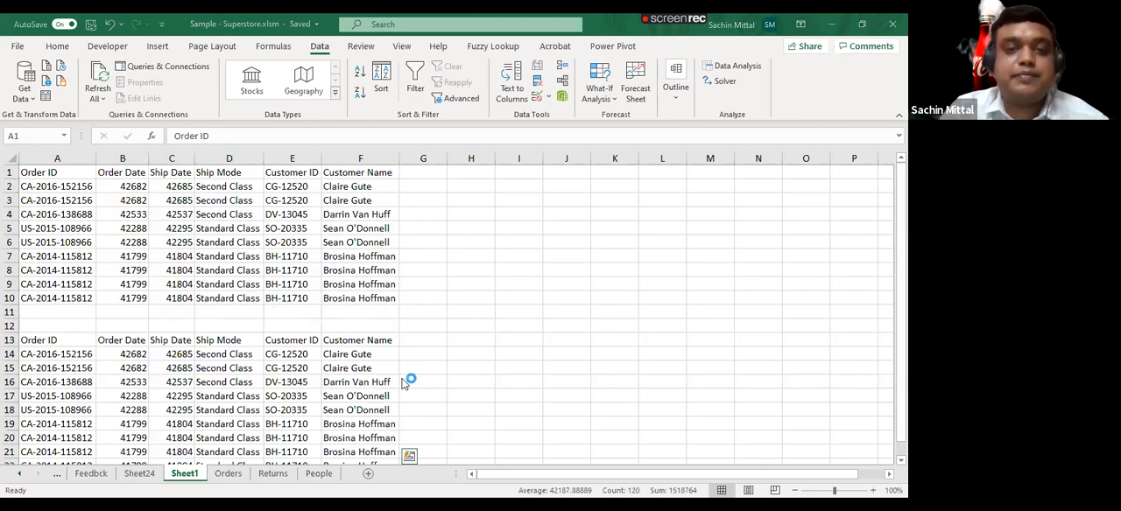
- Convert the ranges A1:F10 and A13:F22 into two separate tables with headers
drag(57, 172, 376, 301)
key(ctrl+t)
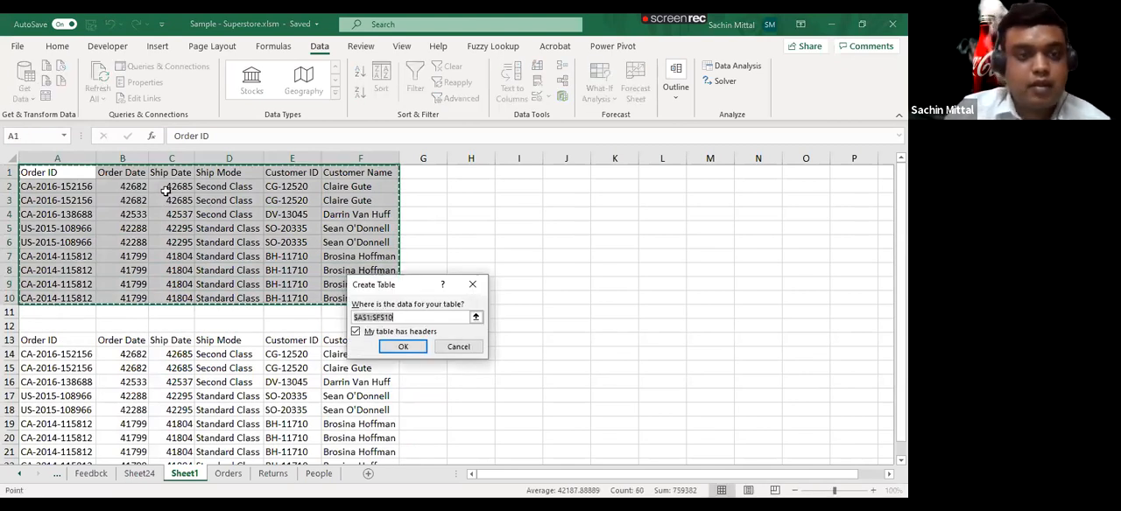
key(Return)
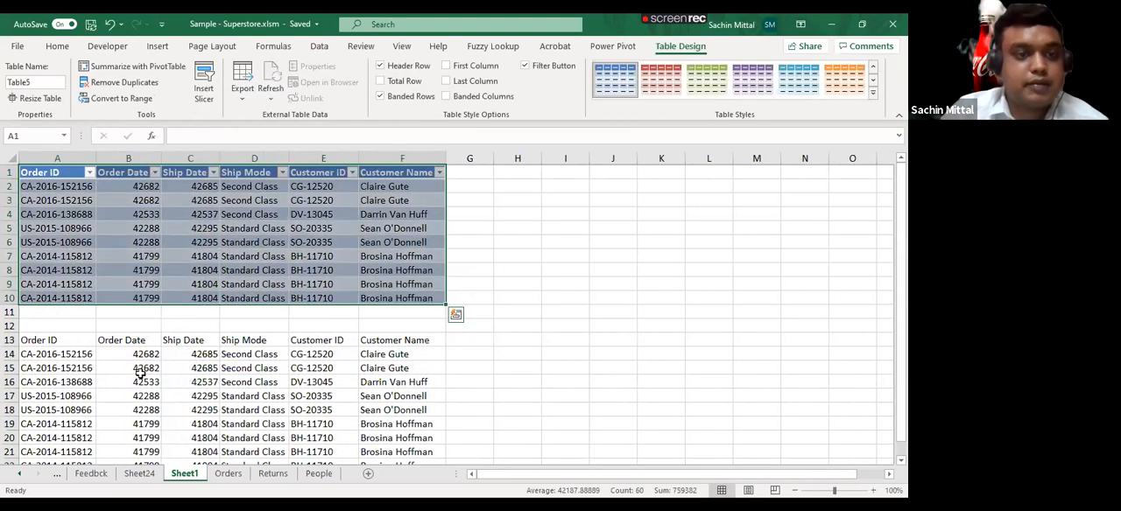
click(72, 340)
key(ctrl+t)
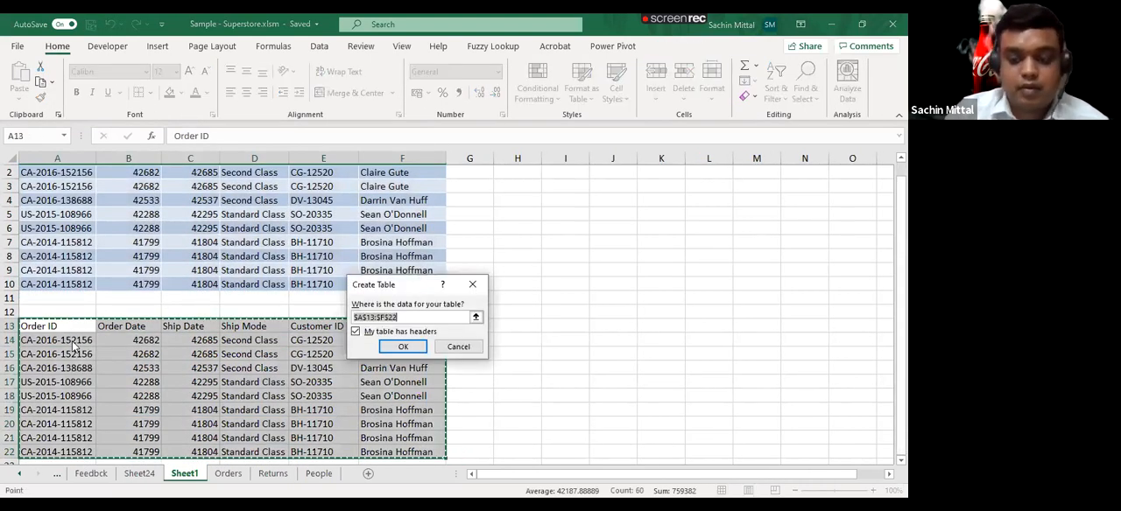
key(Return)
- Apply the blue Medium style with grey banded rows to the lower table and the green Medium style to the upper table
click(660, 80)
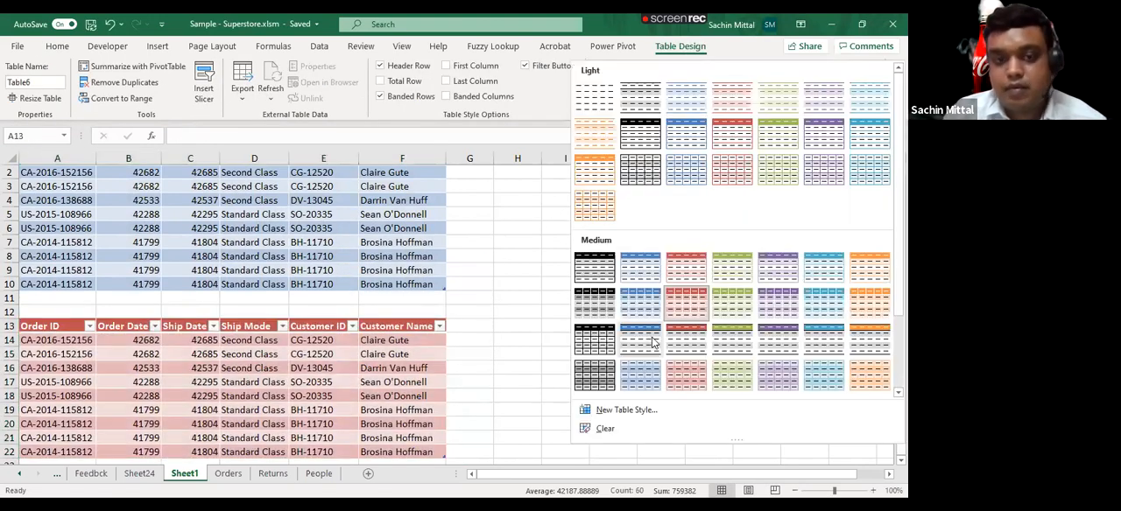
click(650, 336)
scroll(103, 194, up, 1)
click(70, 170)
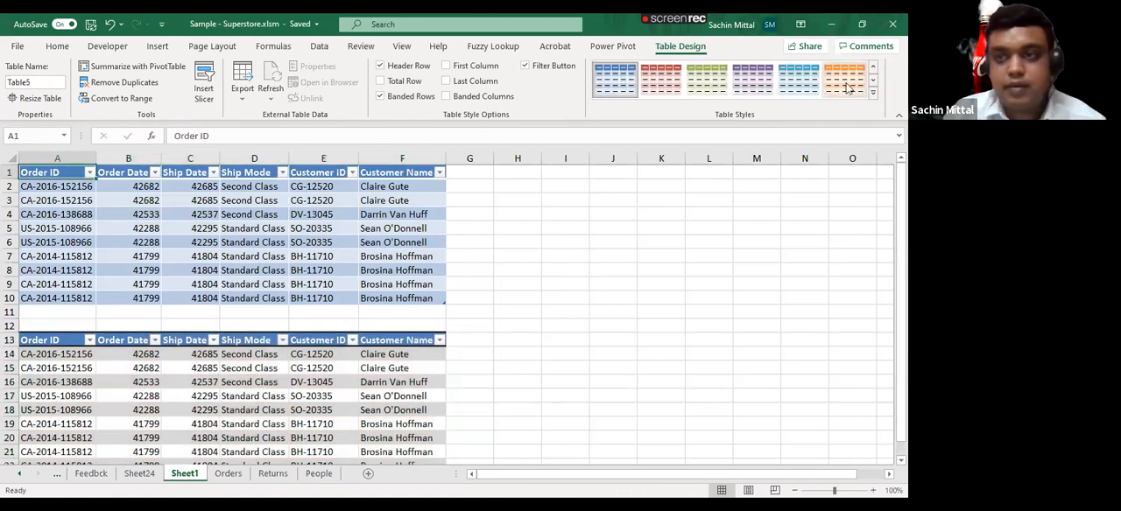
click(707, 80)
click(154, 227)
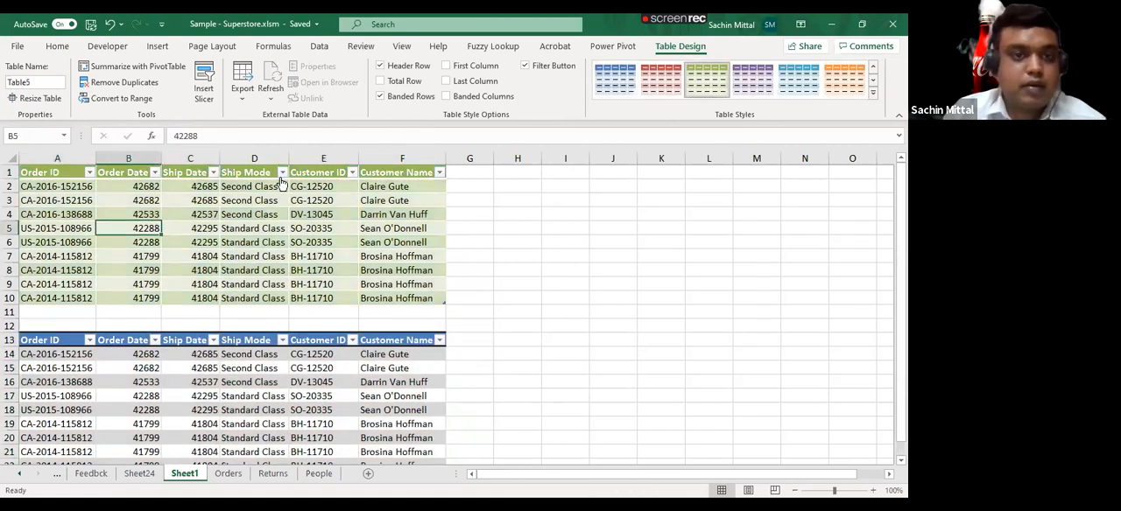
- Filter Ship Mode to Second Class in the upper table and to Standard Class in the lower table
click(282, 173)
click(150, 329)
click(150, 341)
click(196, 456)
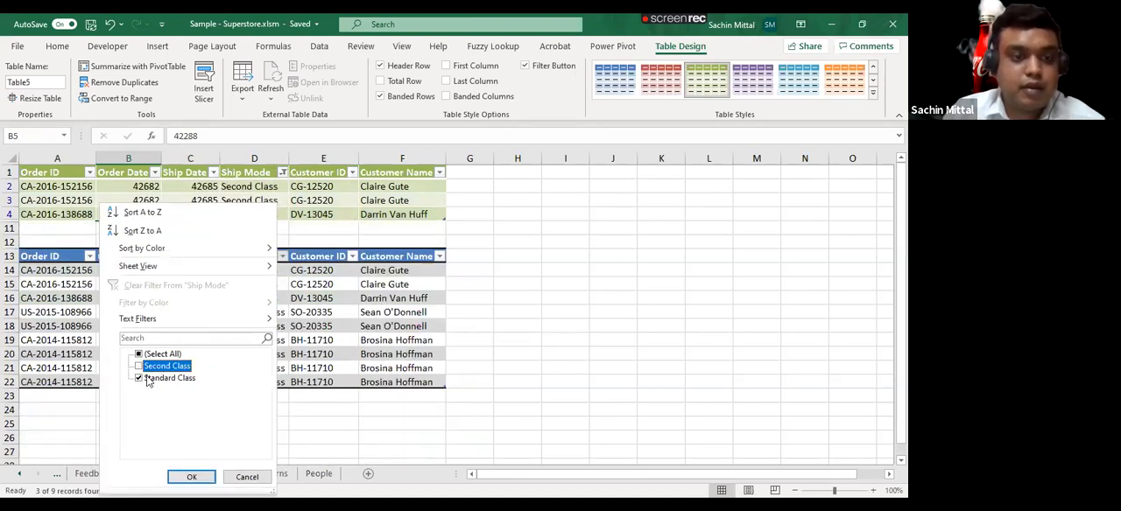
click(147, 378)
click(200, 480)
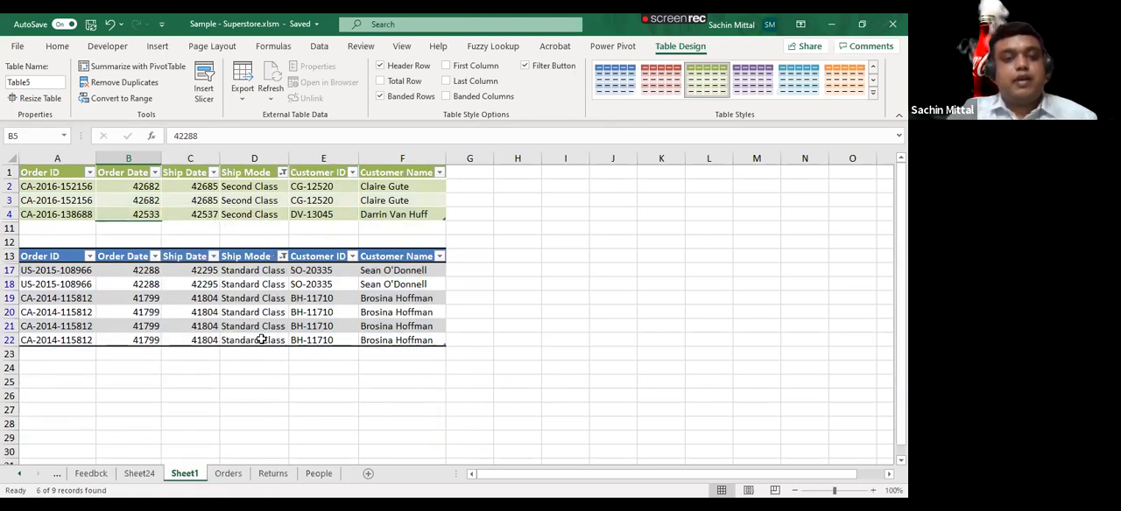
- Rename the upper green table as Customer_Data
click(240, 285)
click(235, 211)
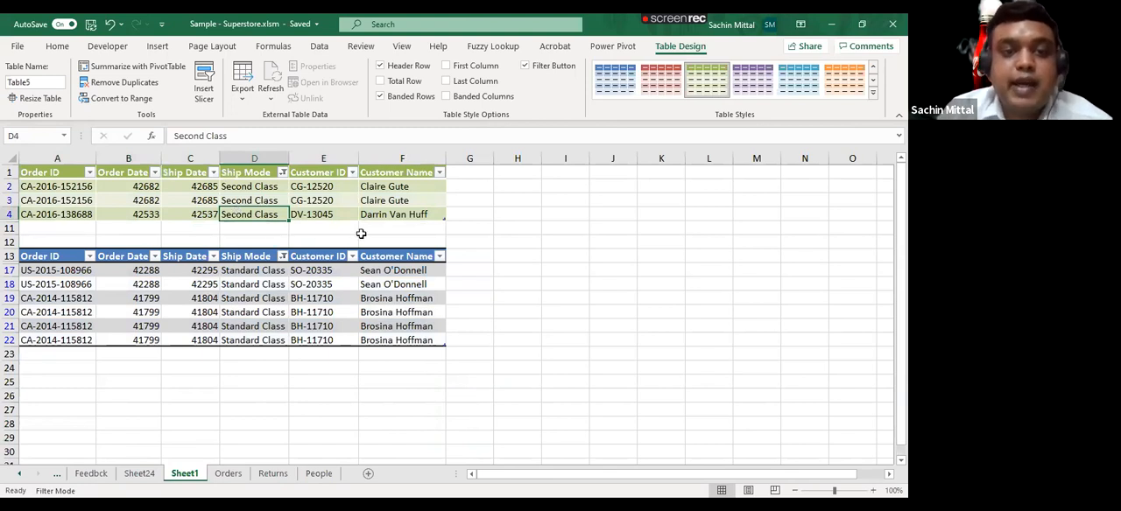
click(36, 82)
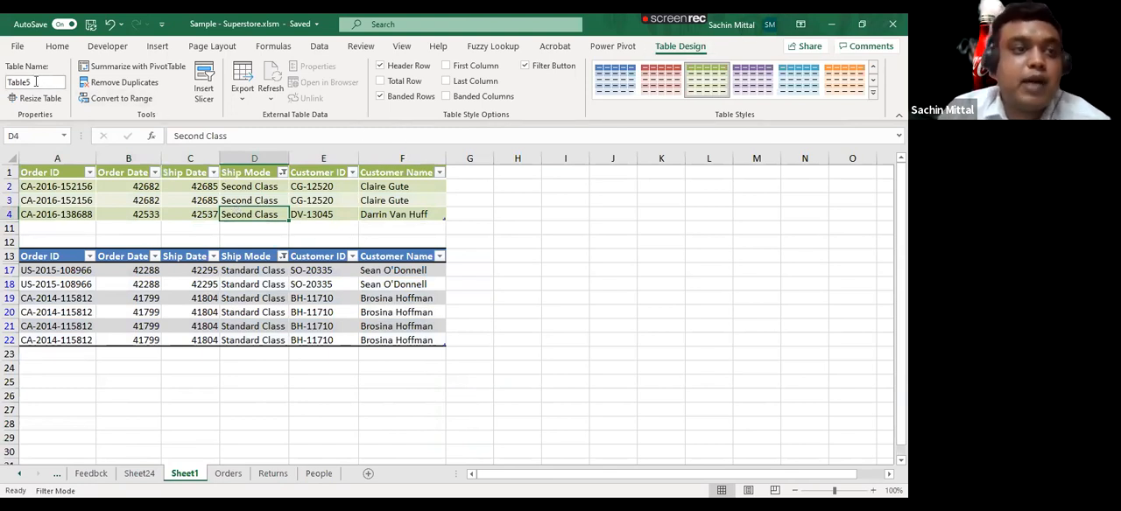
text(Custo)
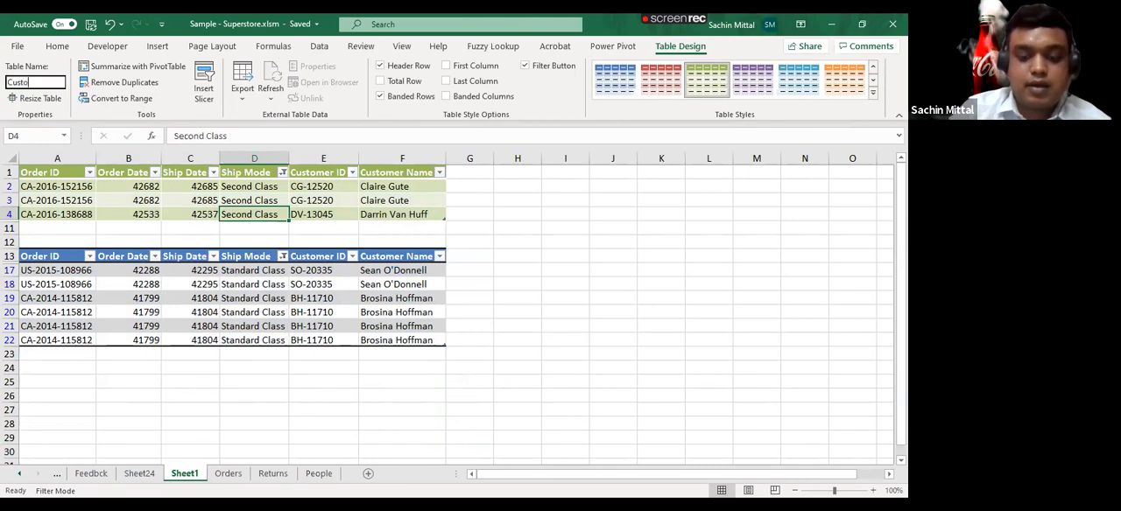
text(mer Data)
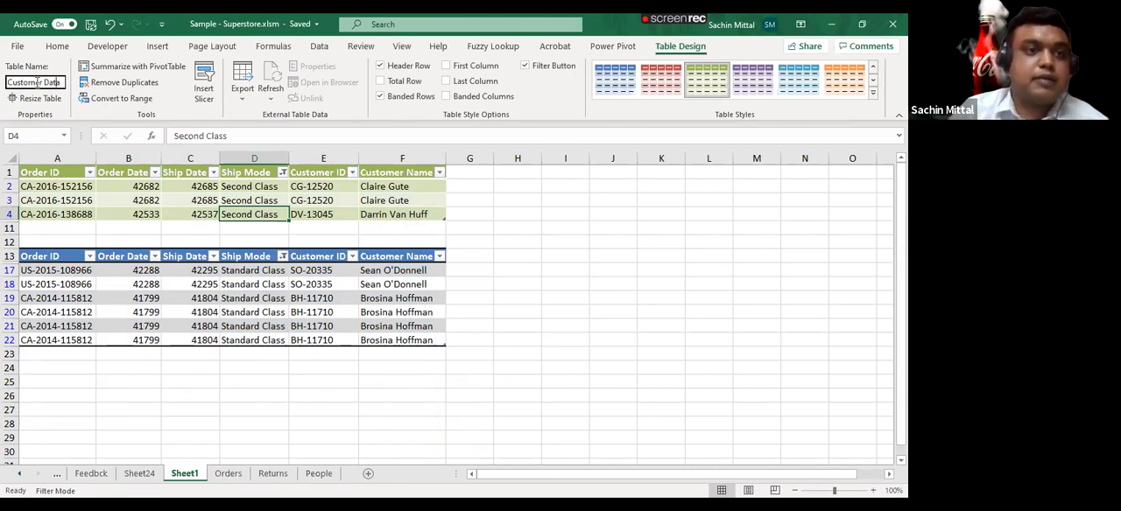
key(BackSpace)
key(BackSpace)
key(BackSpace)
key(BackSpace)
key(BackSpace)
text(_Data)
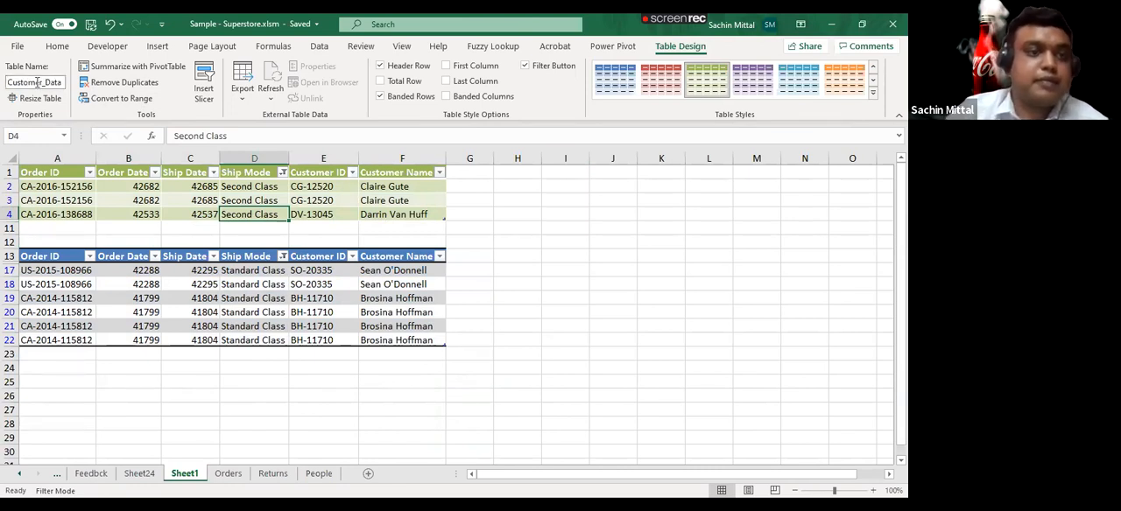
- Try to give the lower blue table the same name, Customer_Data
click(190, 297)
click(50, 82)
text(Customer_Dat)
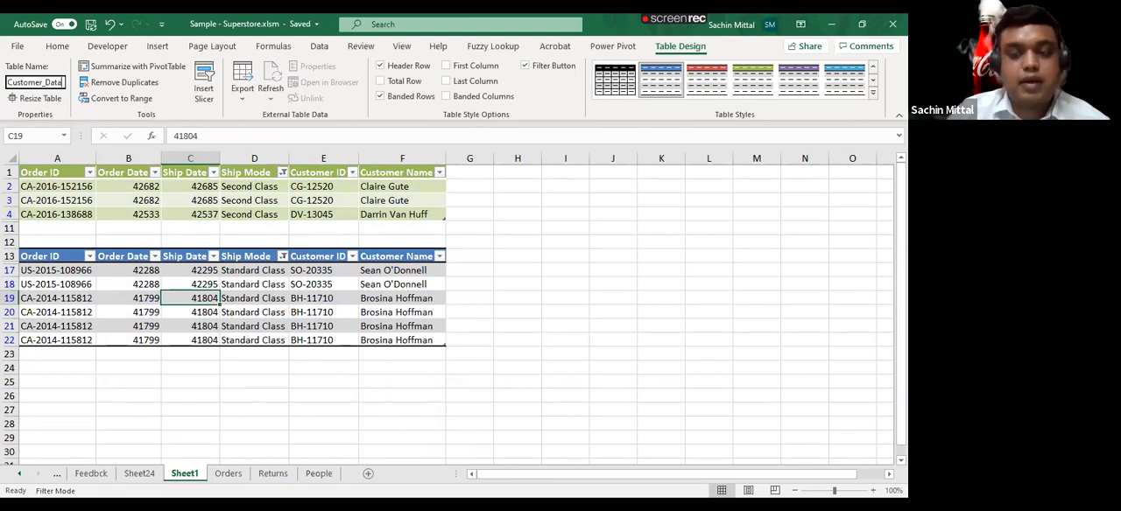
text(a)
key(Return)
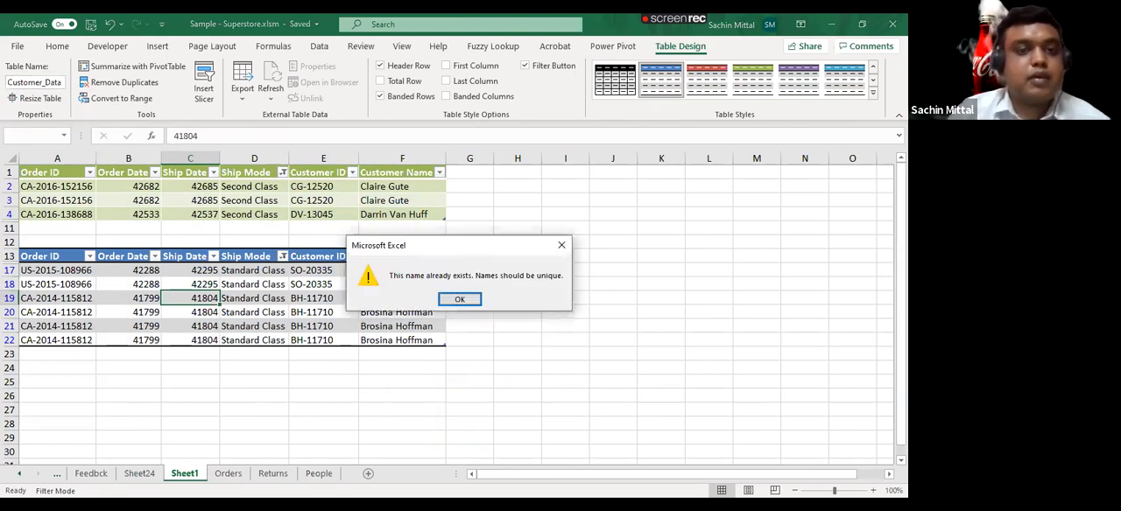
key(Return)
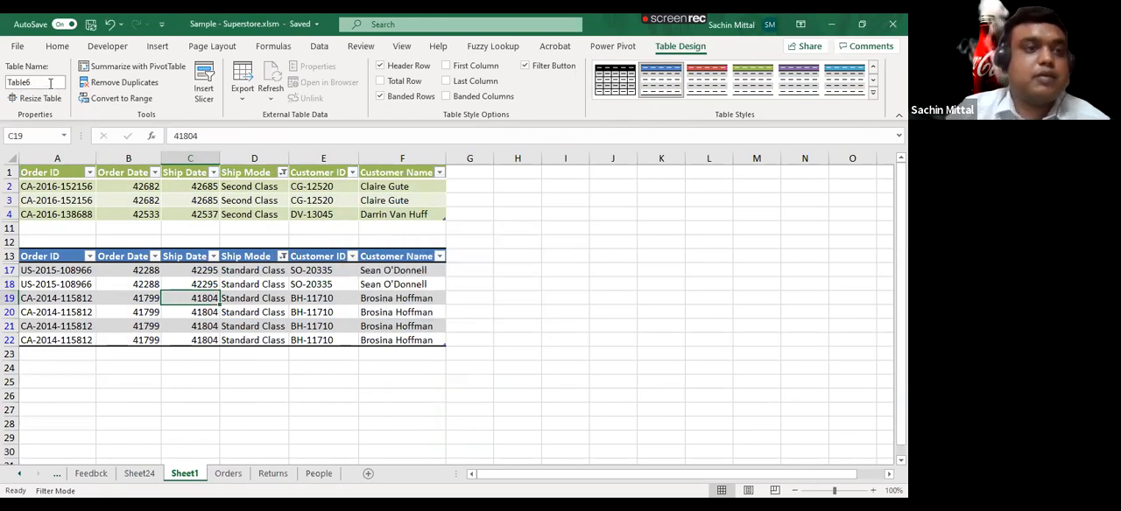
- Try to rename the lower blue table as Personal Data
click(50, 83)
text(Personal Data)
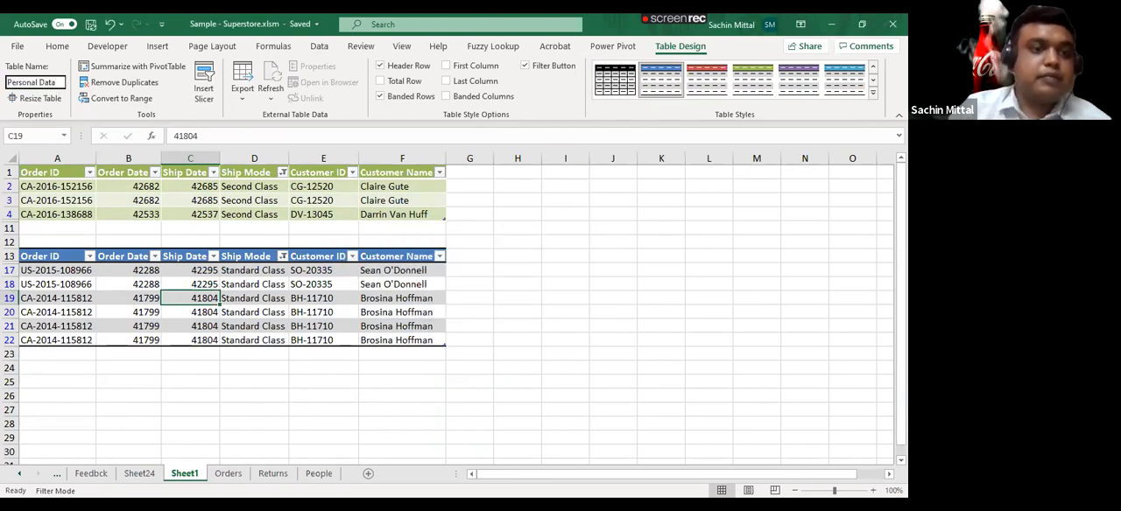
key(Return)
key(Return)
key(Return)
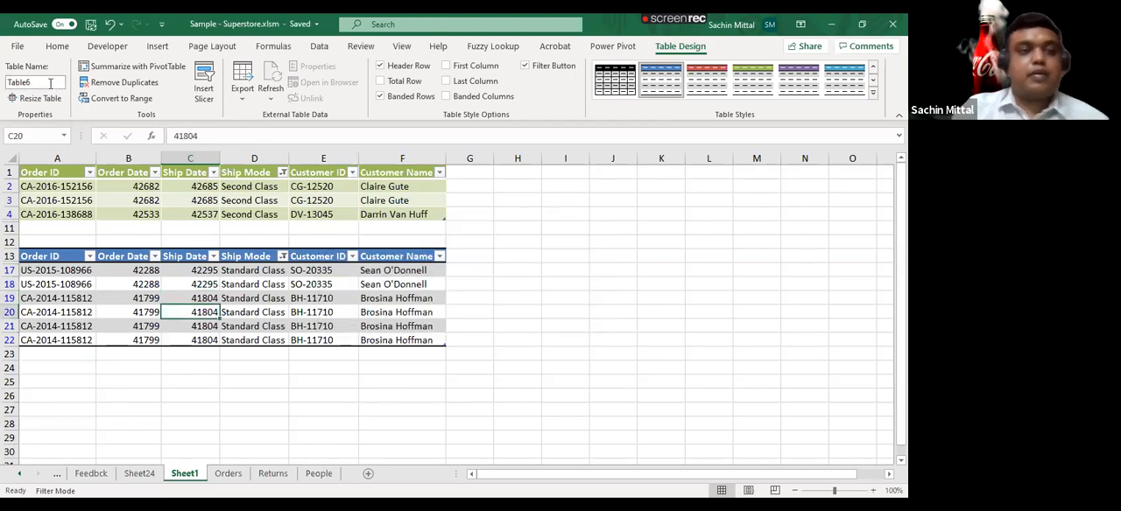
key(Return)
key(Return)
key(Return)
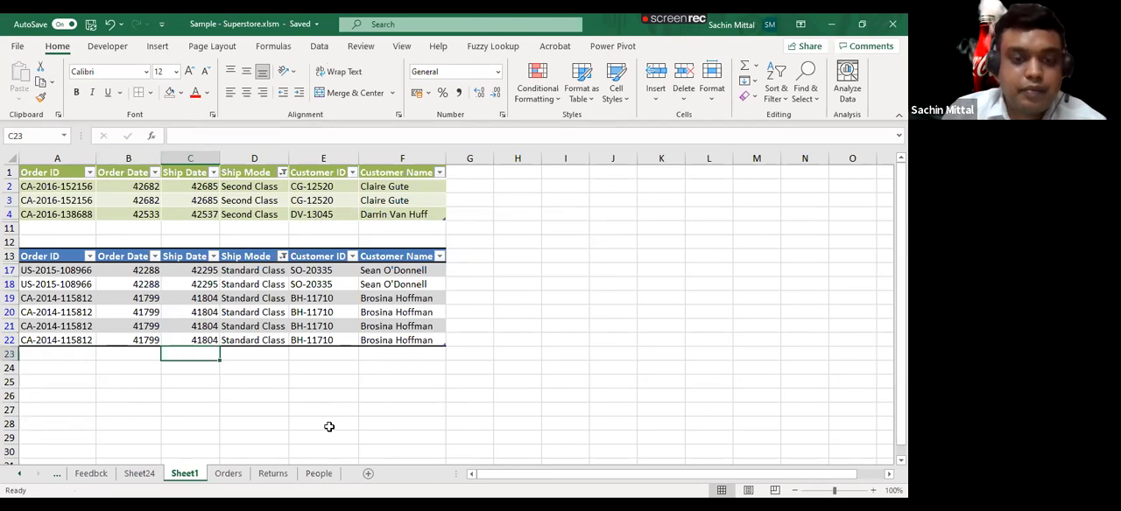
- Review the full extent of the Orders data, from the header row to the last record and across all columns
key(ctrl+n)
click(233, 477)
key(ctrl+Left)
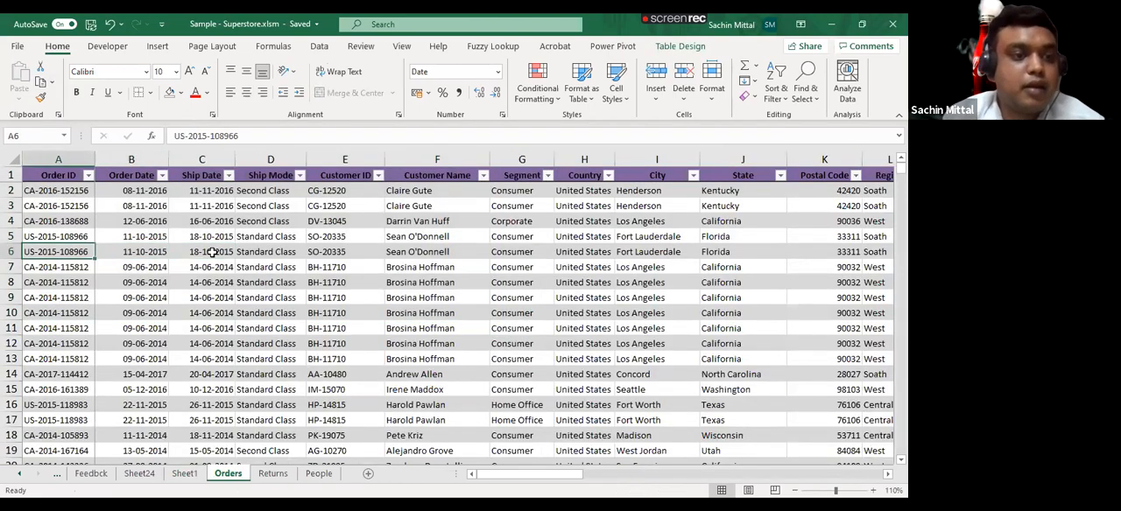
key(ctrl+Down)
key(Right)
key(Right)
key(Right)
key(ctrl+Up)
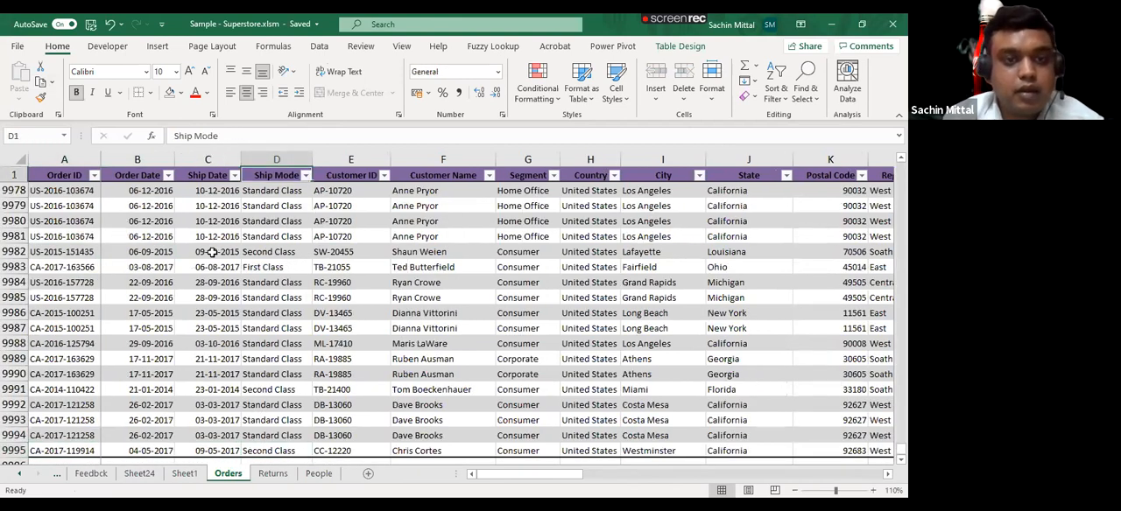
key(Left)
key(ctrl+Left)
key(ctrl+shift+Right)
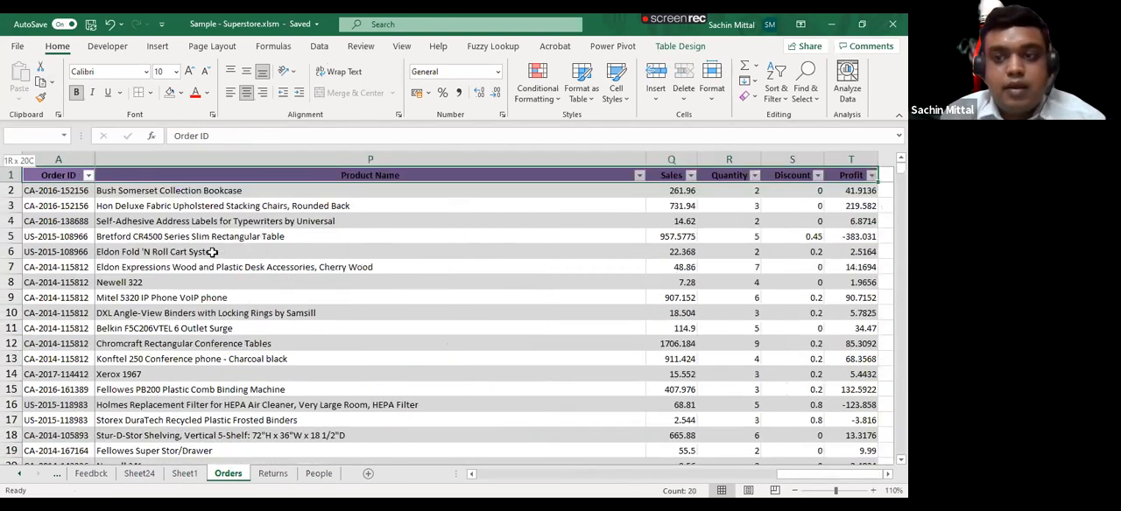
key(ctrl+shift+Down)
- Insert a pivot table from the Orders table on a new worksheet
key(Right)
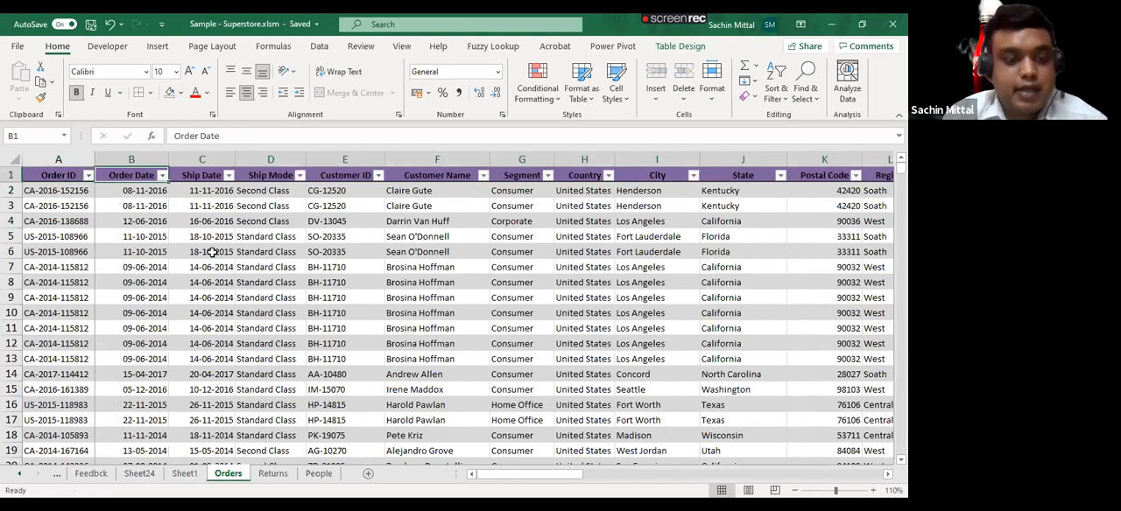
key(Down)
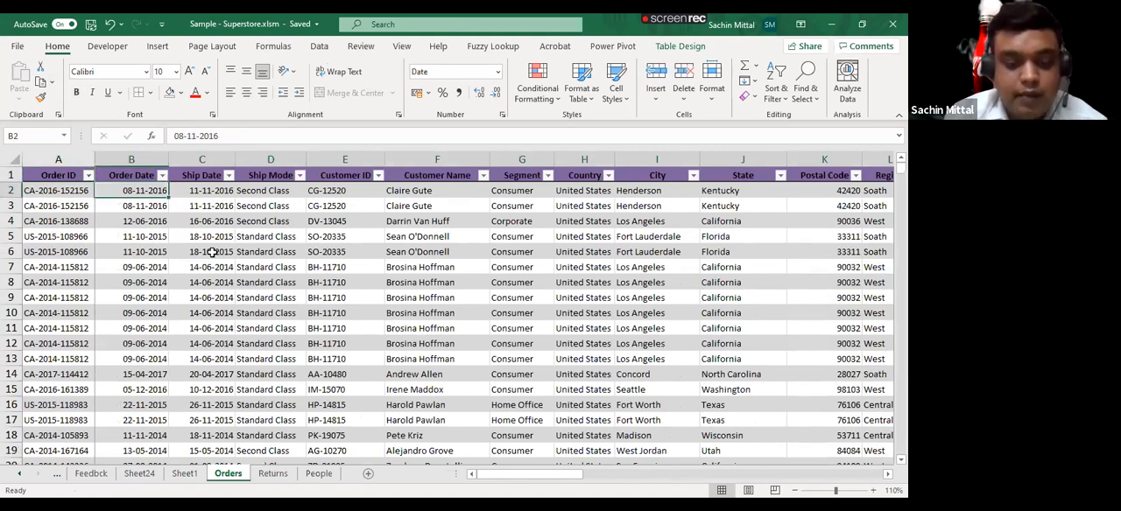
key(alt+n)
key(v)
key(Return)
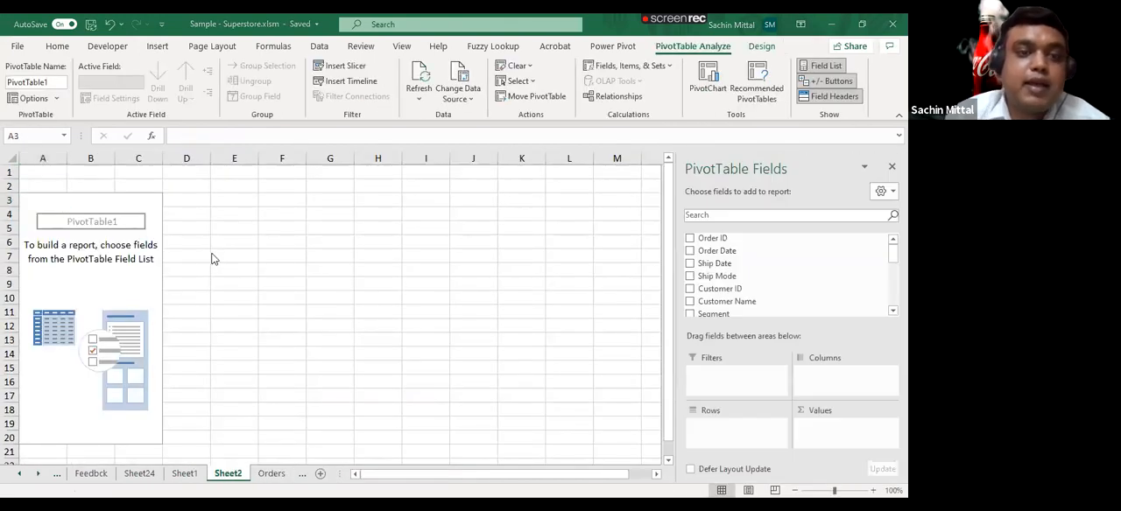
- Select the complete Orders table data and go to the first blank row below the last record
click(270, 473)
click(41, 192)
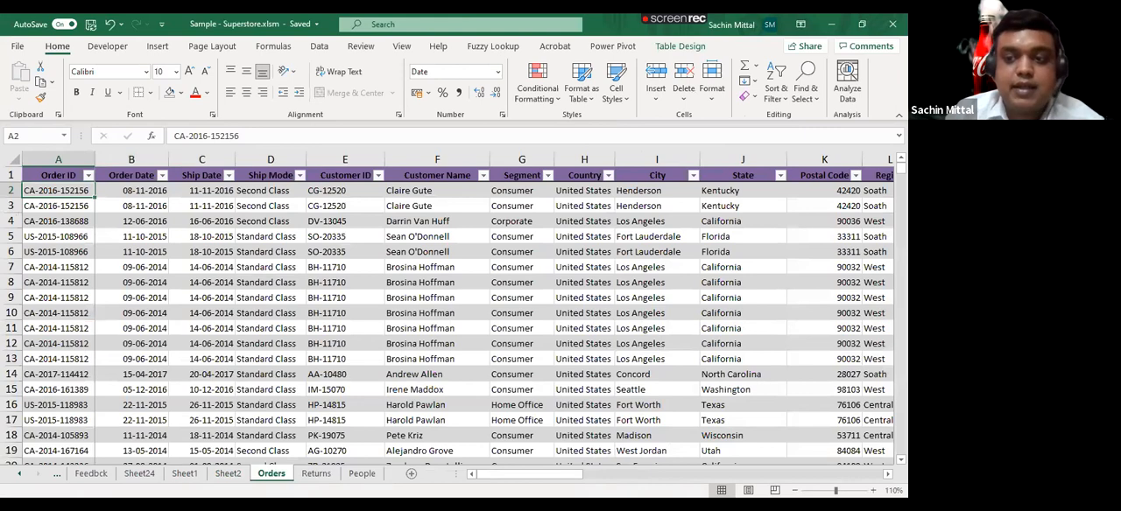
key(ctrl+shift+End)
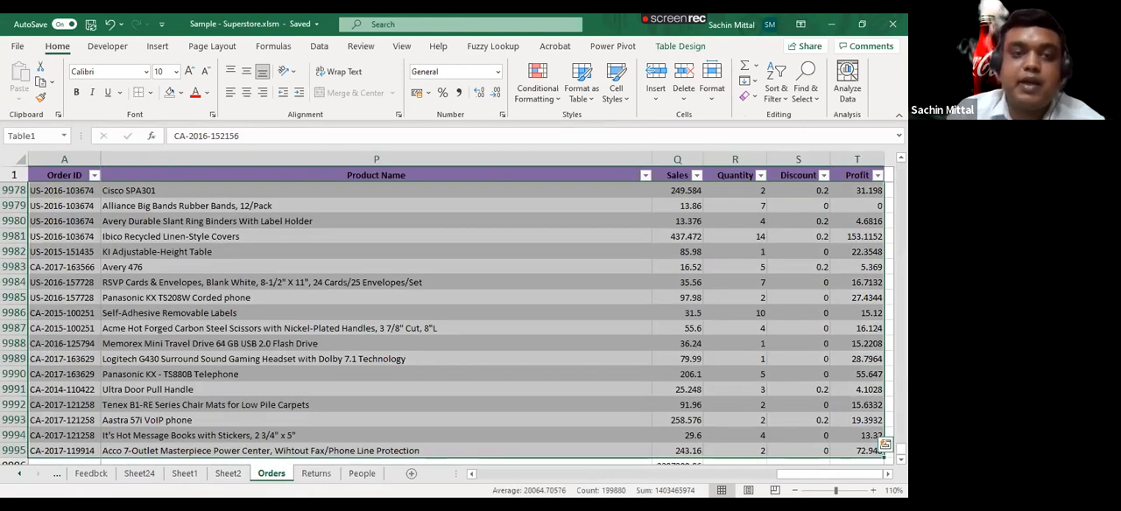
click(61, 175)
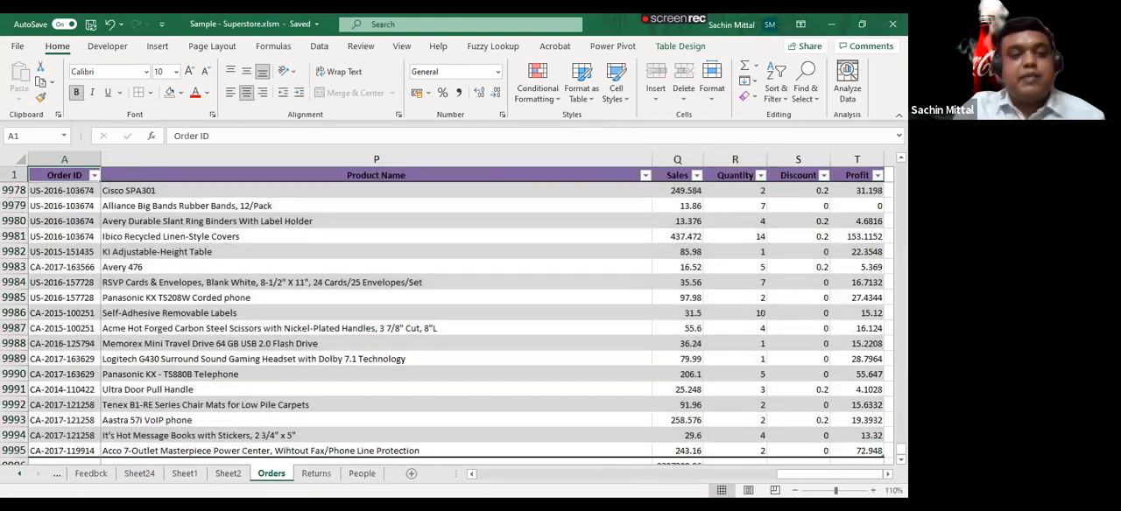
key(ctrl+a)
key(Down)
key(Down)
key(ctrl+Down)
key(Down)
key(Right)
key(Right)
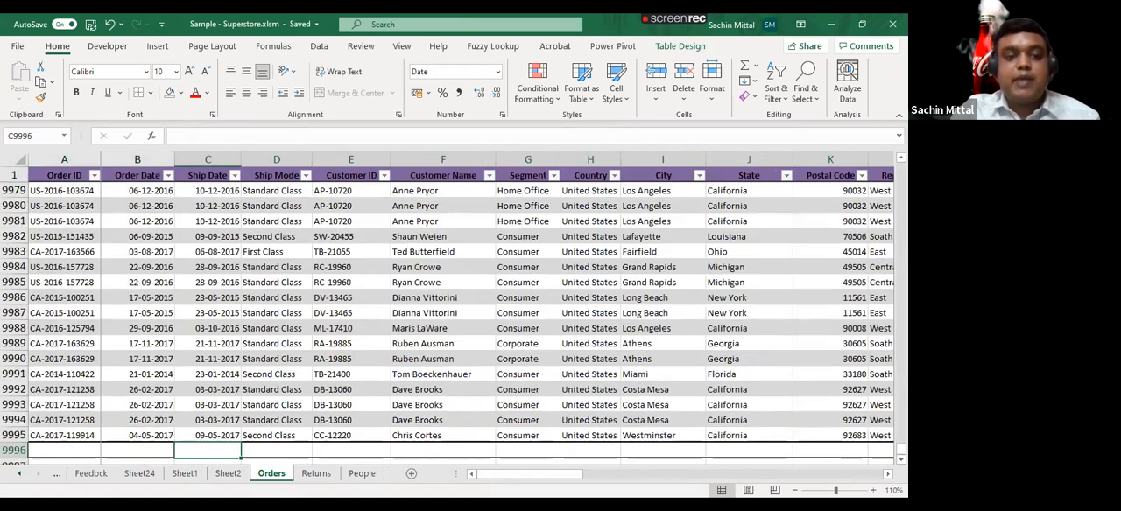
key(Right)
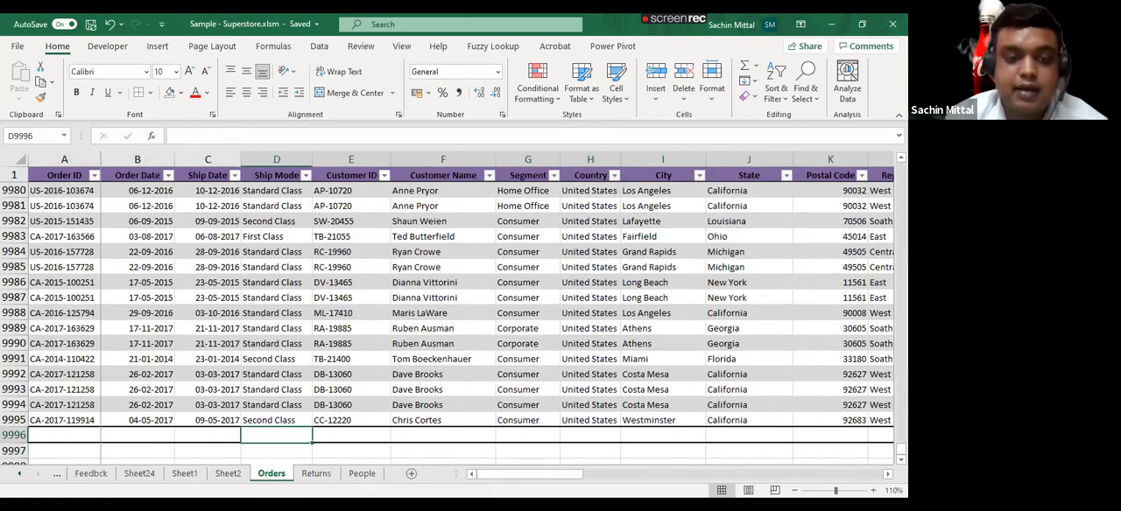
- Enter a person's full name under Customer ID in blank row 9996 of Orders, and undo the entry
key(Right)
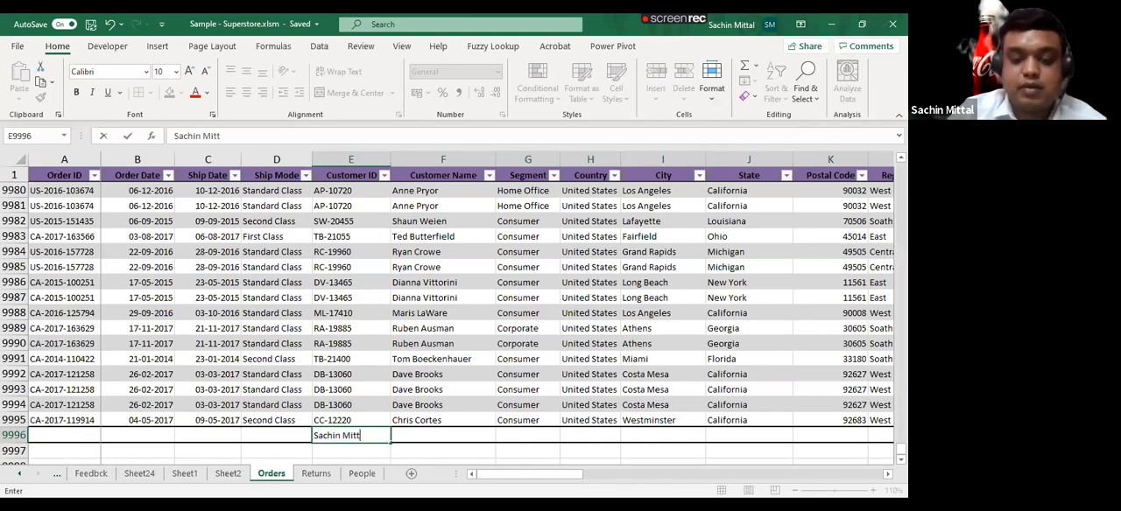
key(Return)
key(ctrl+z)
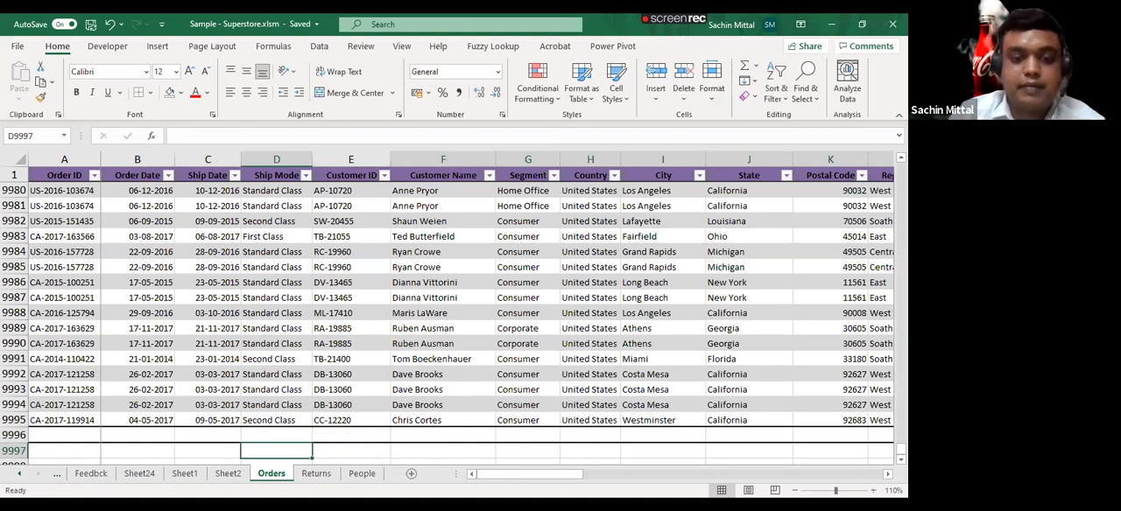
- Build the pivot table on Sheet2 with Ship Mode as rows and the sum of Sales as values
click(227, 473)
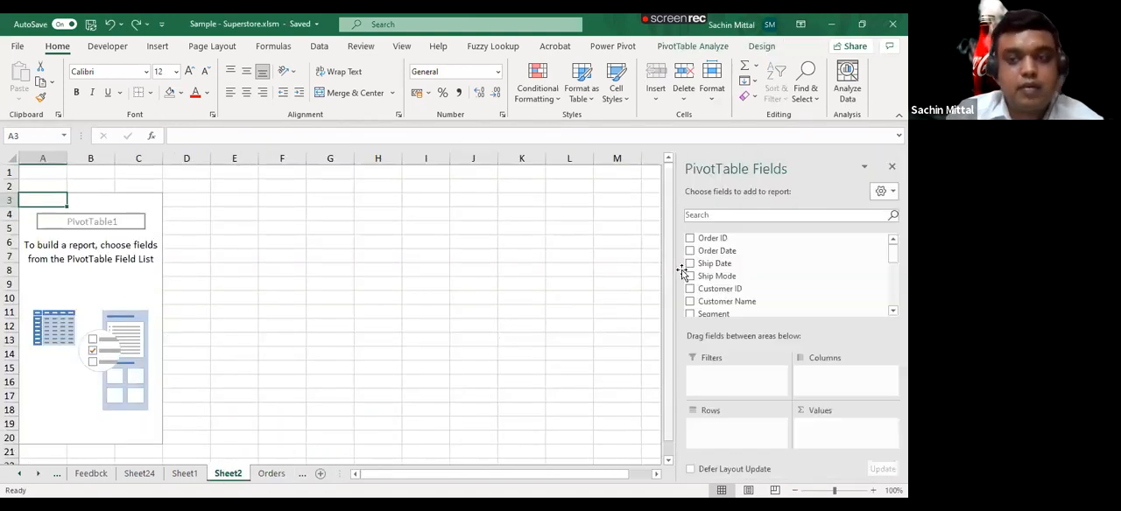
scroll(717, 293, down, 2)
scroll(716, 292, up, 3)
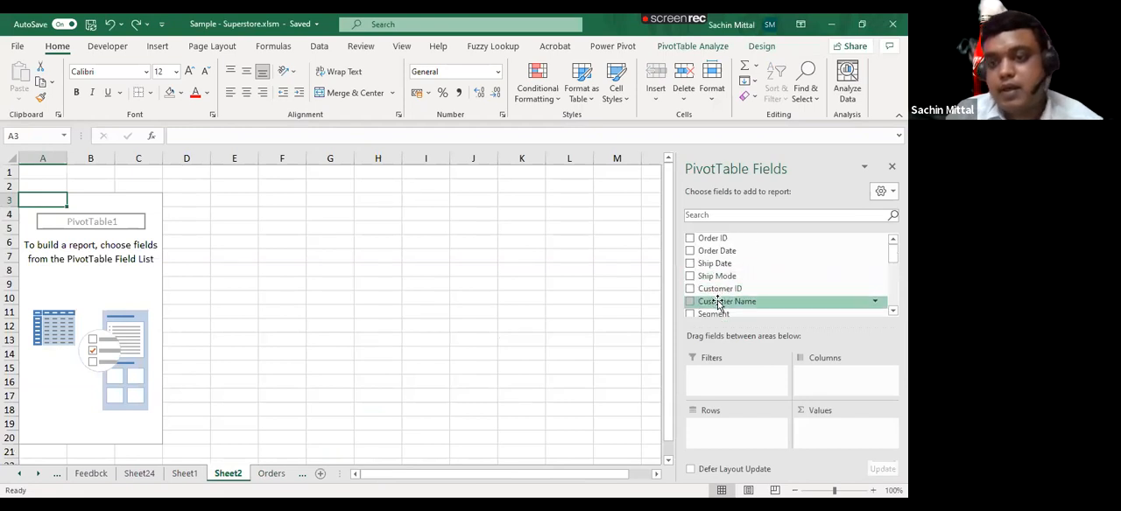
drag(716, 275, 742, 431)
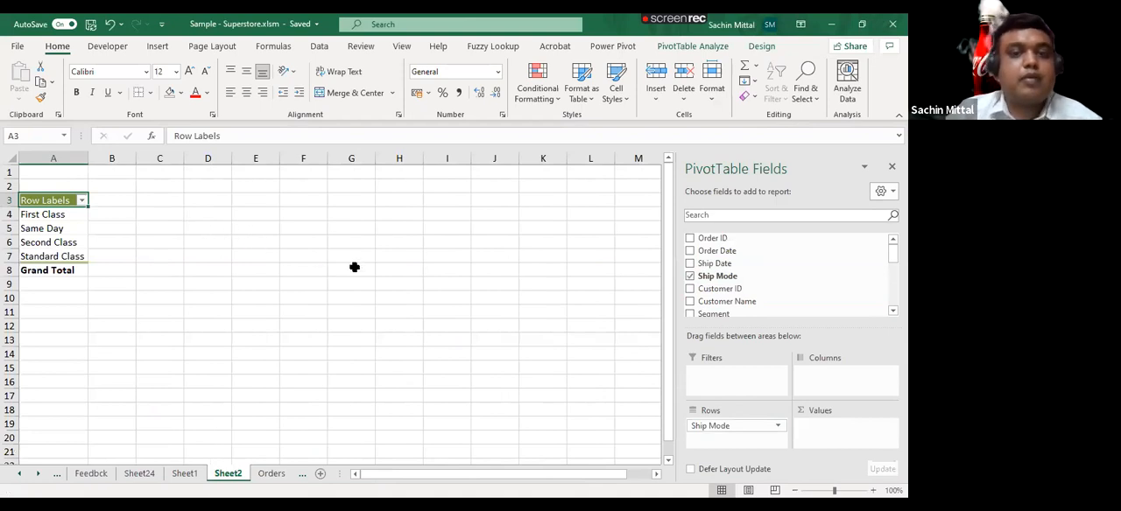
scroll(718, 293, down, 3)
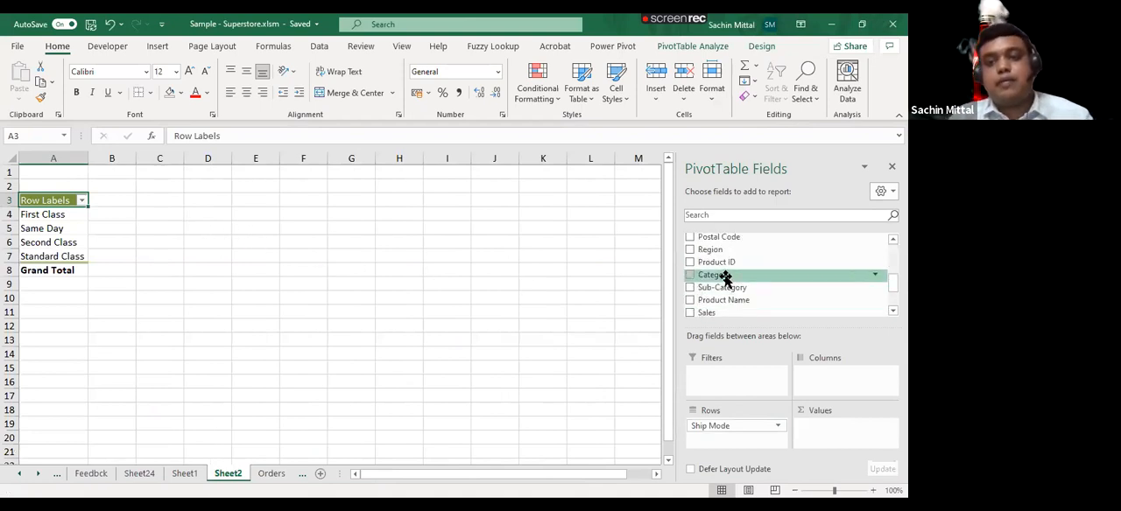
drag(724, 313, 853, 443)
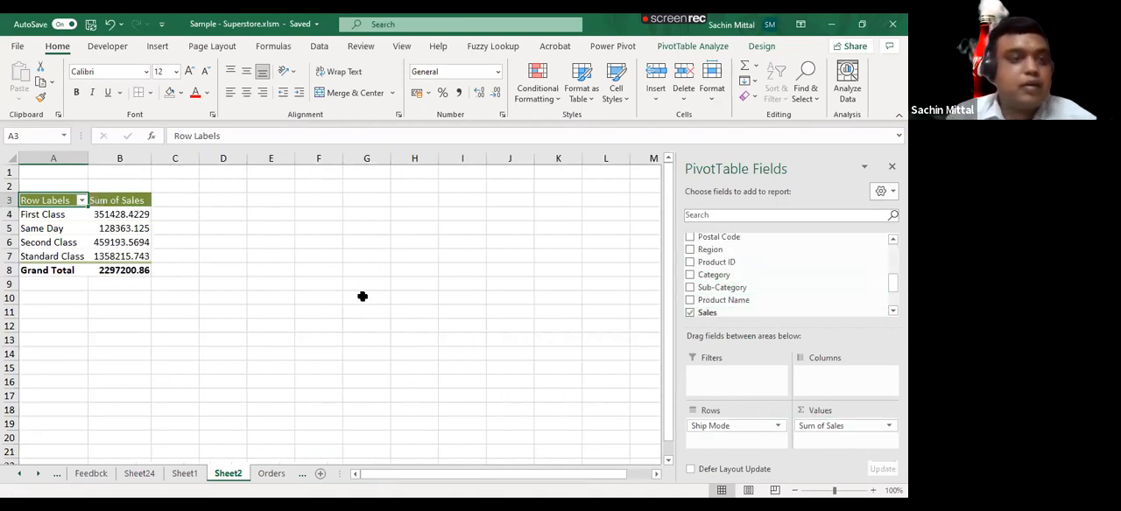
- Format the pivot table's sales values, including the grand total, with thousands separators and no decimals
drag(125, 211, 130, 270)
click(458, 92)
click(495, 92)
click(496, 93)
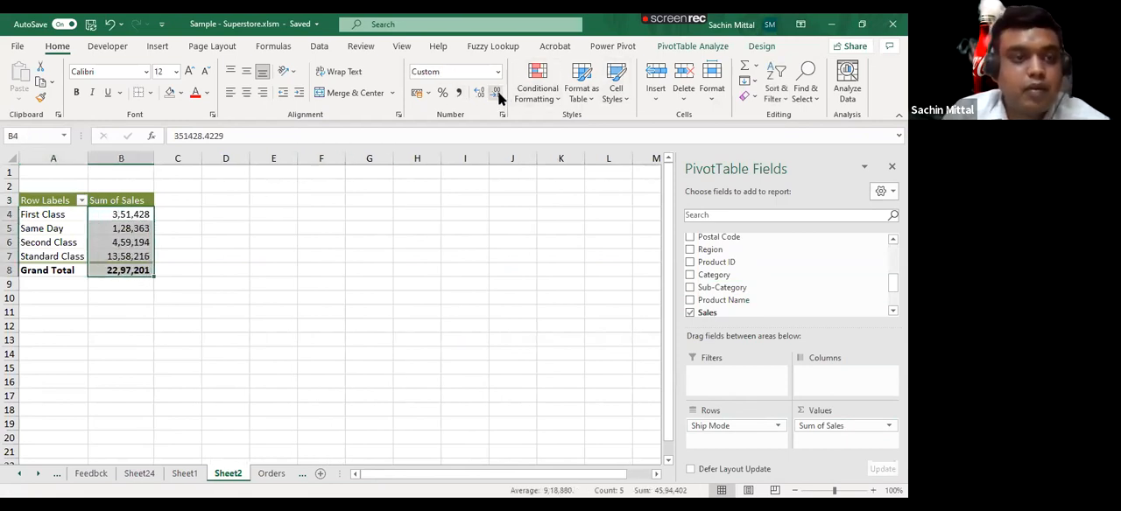
click(245, 213)
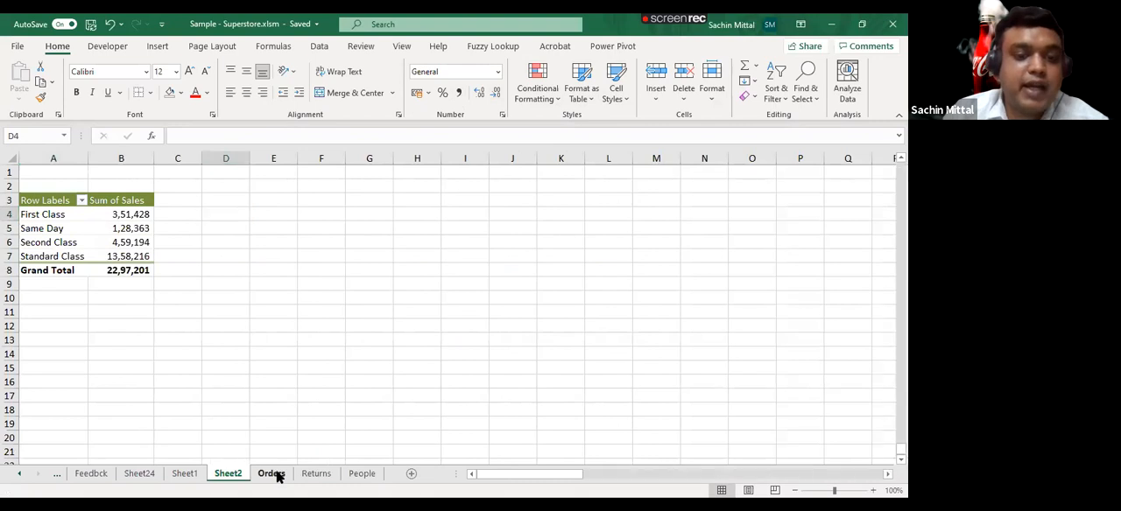
- Extend the Orders table to row 9996 by copying down the last Customer Name, and clear the copied name
click(272, 472)
key(Right)
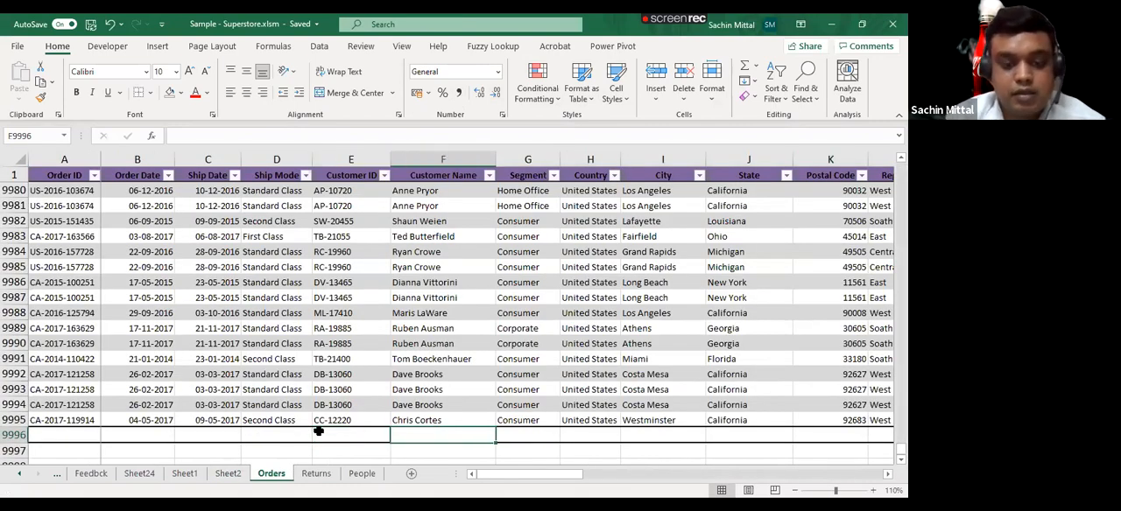
key(ctrl+d)
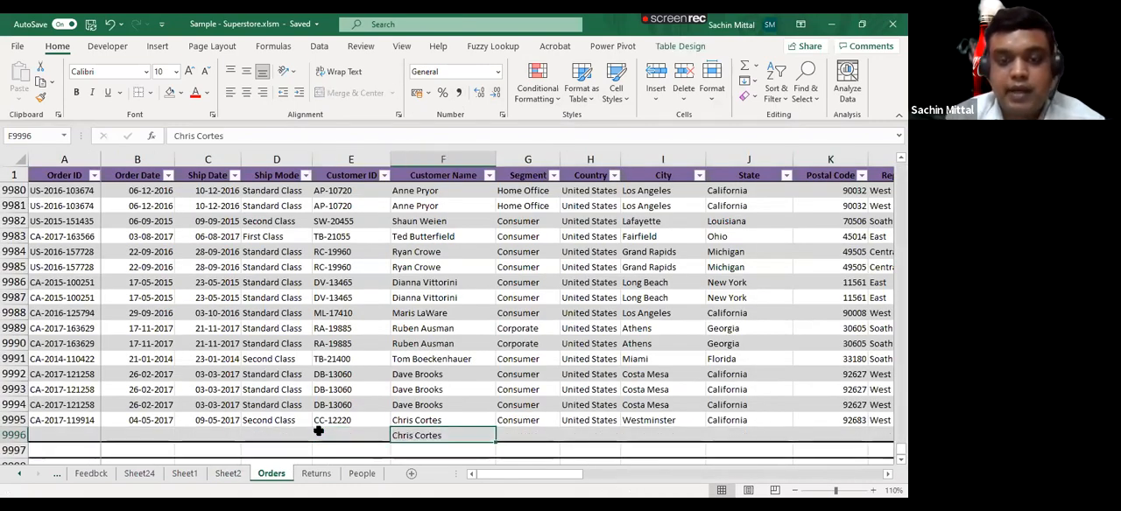
key(Delete)
- Enter a person's full name as the Ship Mode in row 9996 of the Orders table
key(Right)
key(Right)
key(Right)
key(Right)
key(Right)
key(Right)
key(Left)
key(Left)
key(Left)
key(Left)
key(Left)
key(Left)
key(Left)
key(Left)
key(Left)
key(Left)
key(Right)
key(Right)
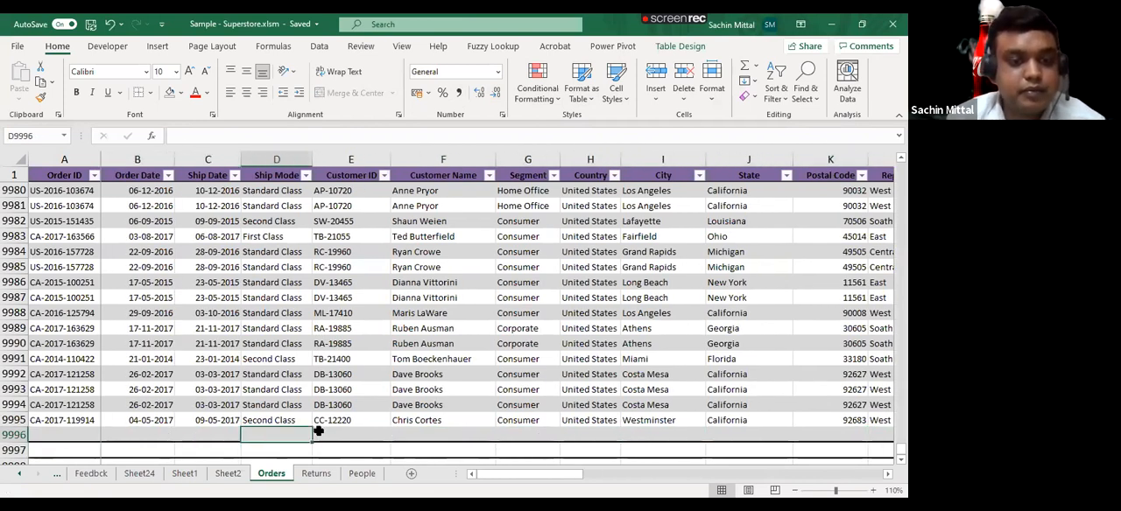
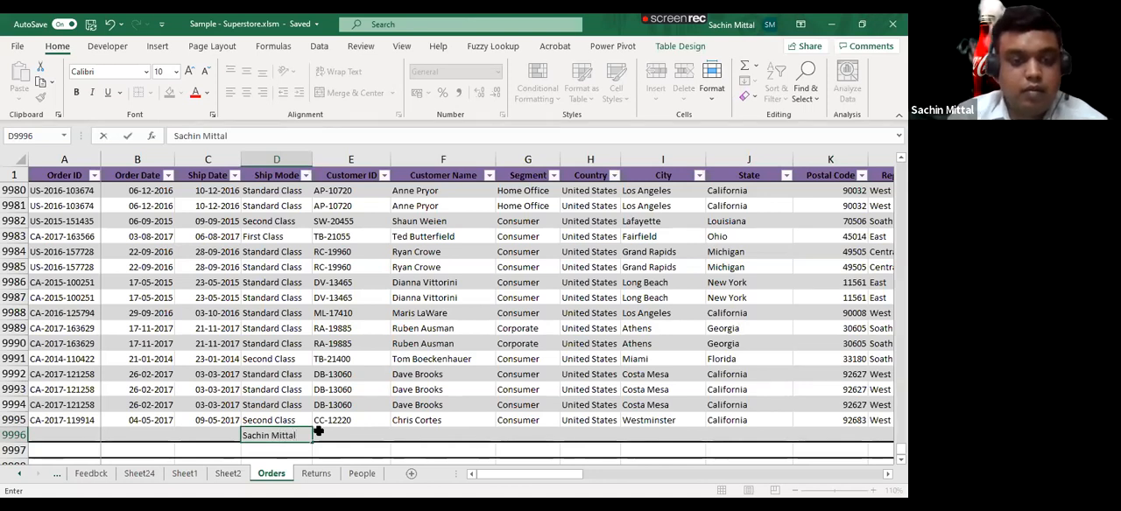
key(Return)
- Check the data source of the pivot table on Sheet2 and keep Table1 as its range
key(ctrl+Page_Up)
click(116, 229)
click(662, 51)
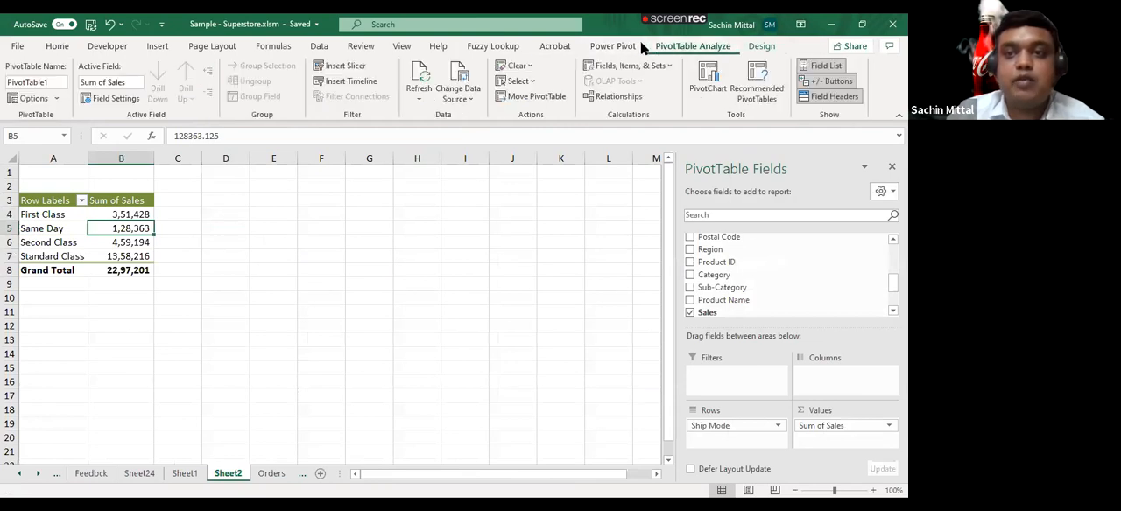
click(457, 98)
click(465, 118)
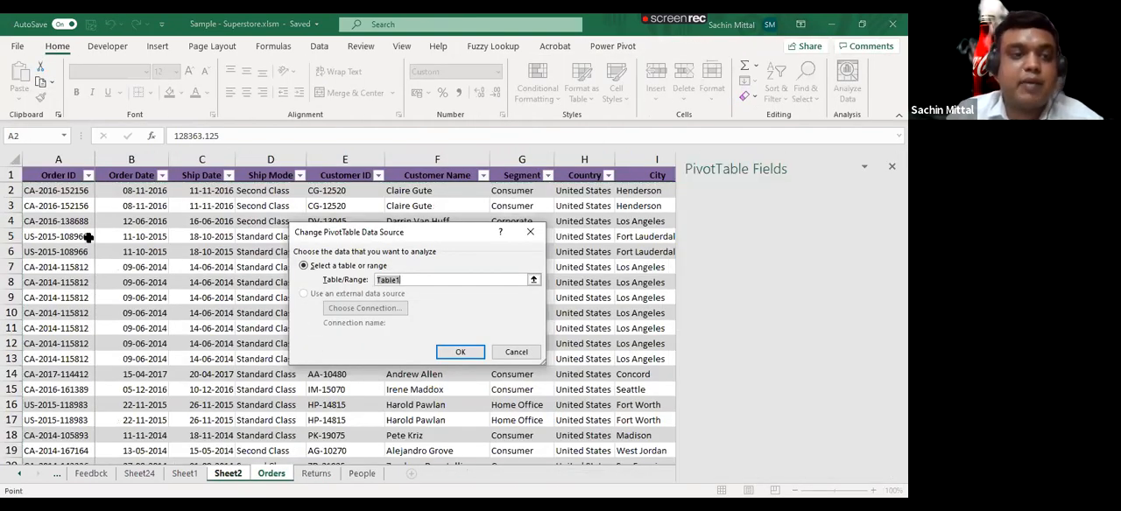
key(Return)
- Refresh the pivot table on Sheet2 with the current Orders data
click(98, 242)
right_click(143, 309)
click(142, 304)
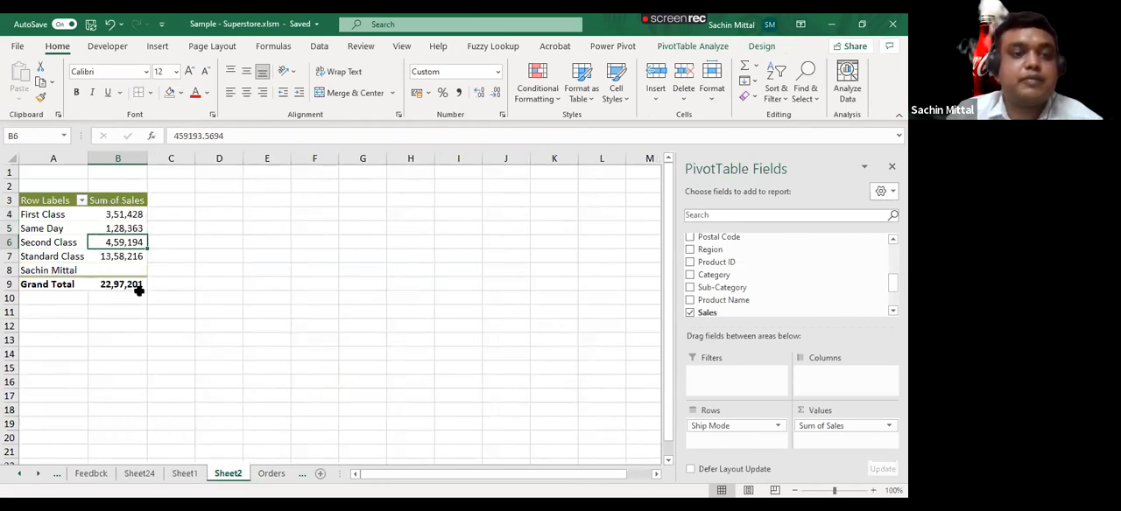
- Check which source range is proposed for a new pivot table from the Orders data, without creating the pivot table
click(270, 473)
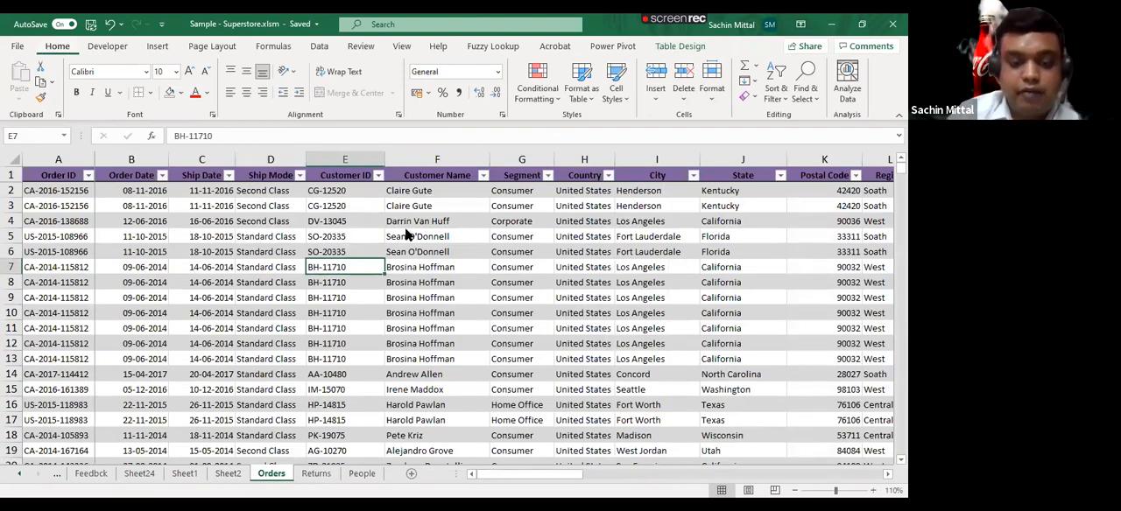
key(alt+n)
key(v)
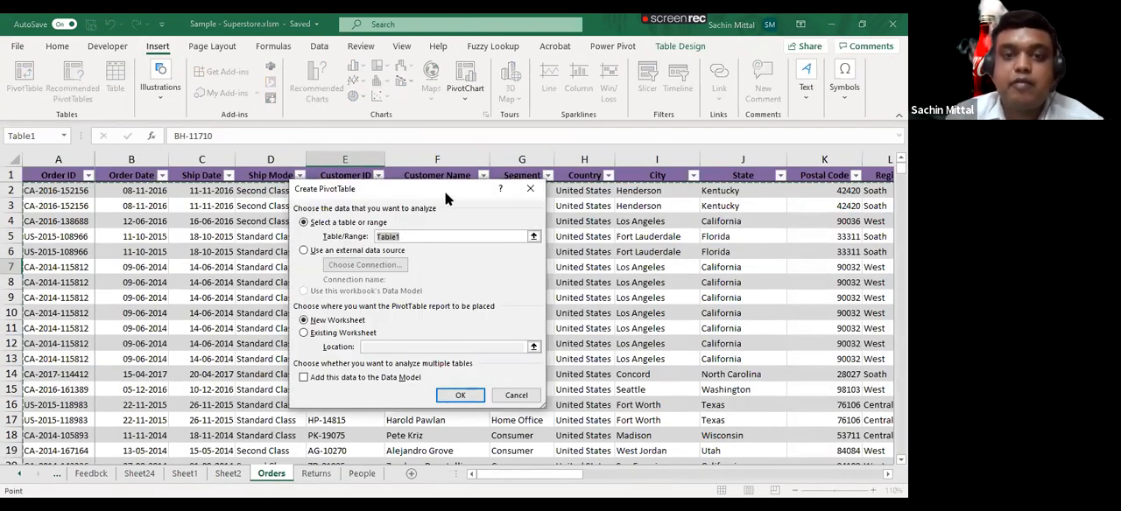
drag(445, 191, 456, 148)
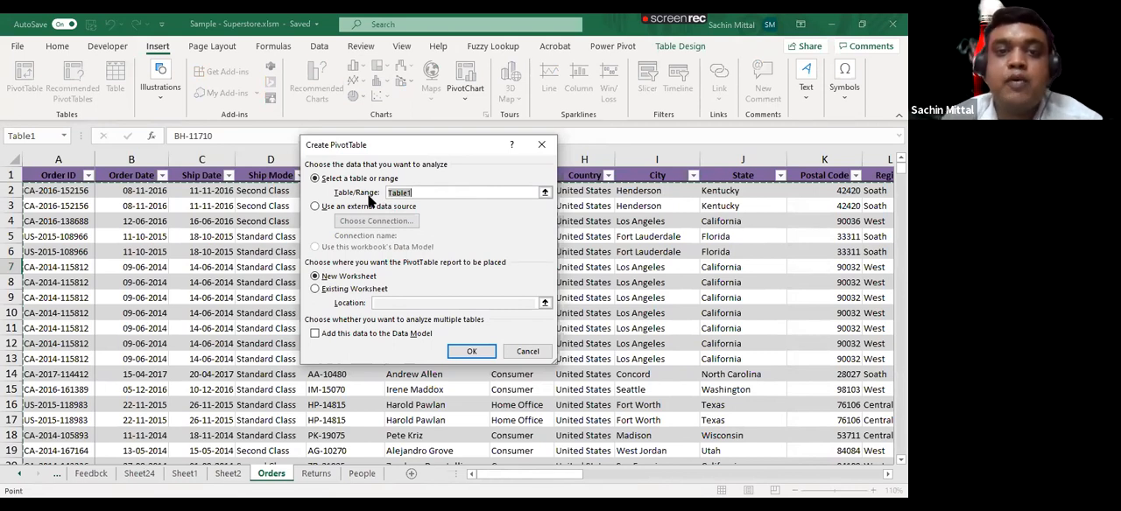
click(436, 188)
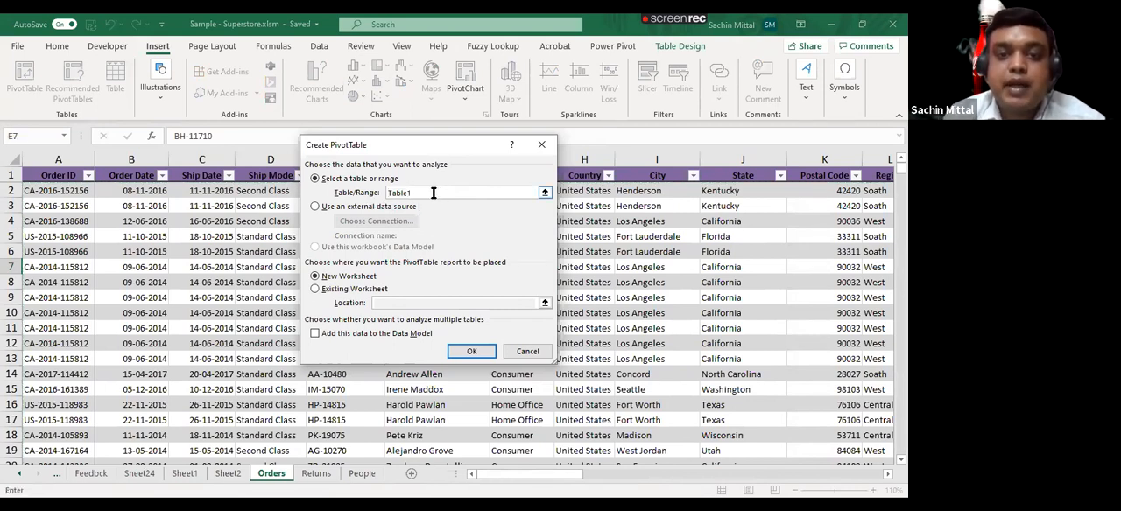
drag(385, 192, 439, 192)
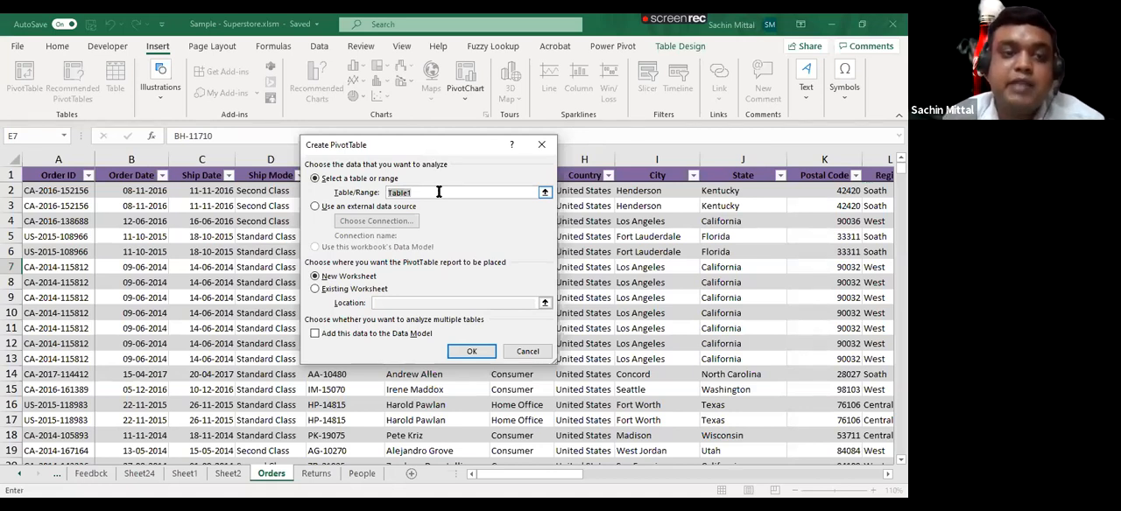
key(Escape)
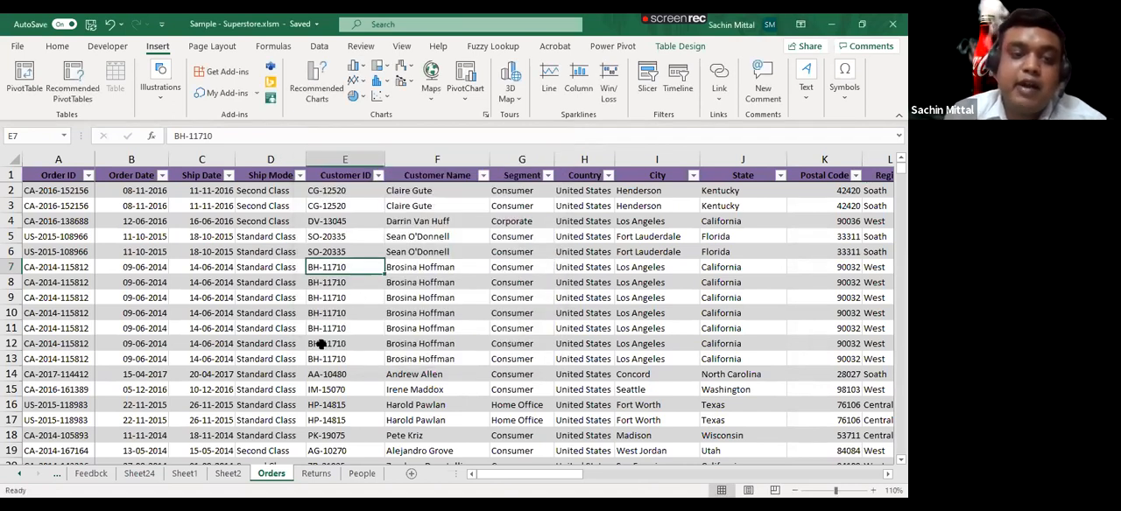
click(233, 475)
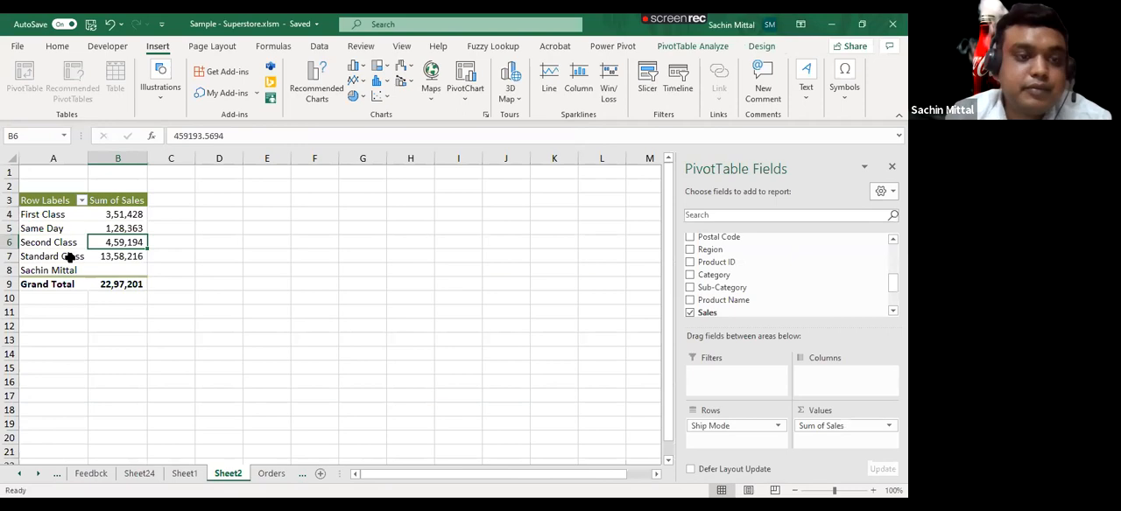
key(ctrl+Page_Down)
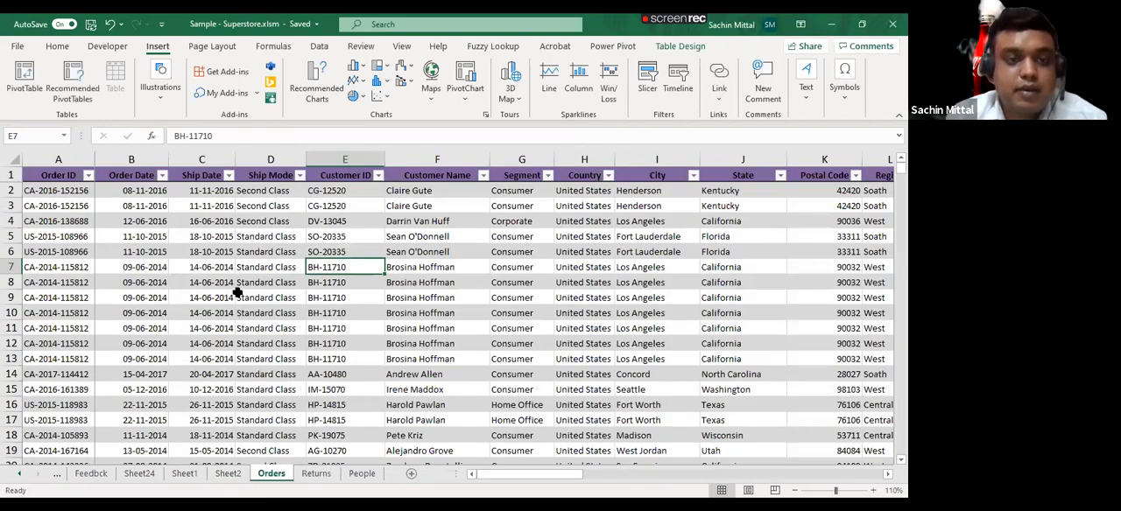
scroll(236, 294, up, 4)
click(262, 218)
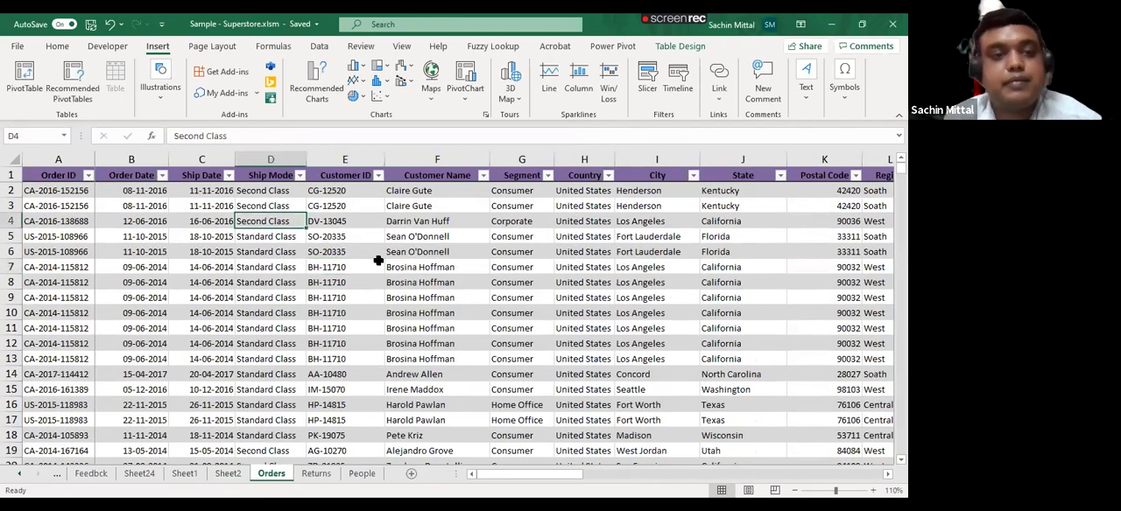
key(Right)
key(Right)
key(Right)
key(ctrl+Up)
key(Right)
key(Right)
key(Right)
key(Right)
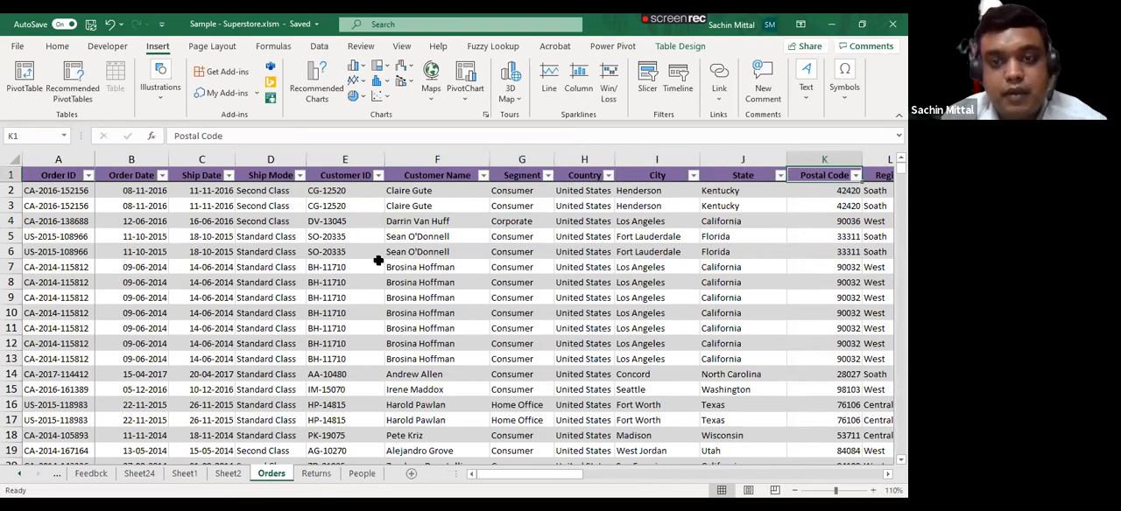
key(Right)
key(Right)
key(Right)
key(Right)
key(Right)
key(Right)
key(Right)
key(Down)
key(Right)
key(Right)
key(Right)
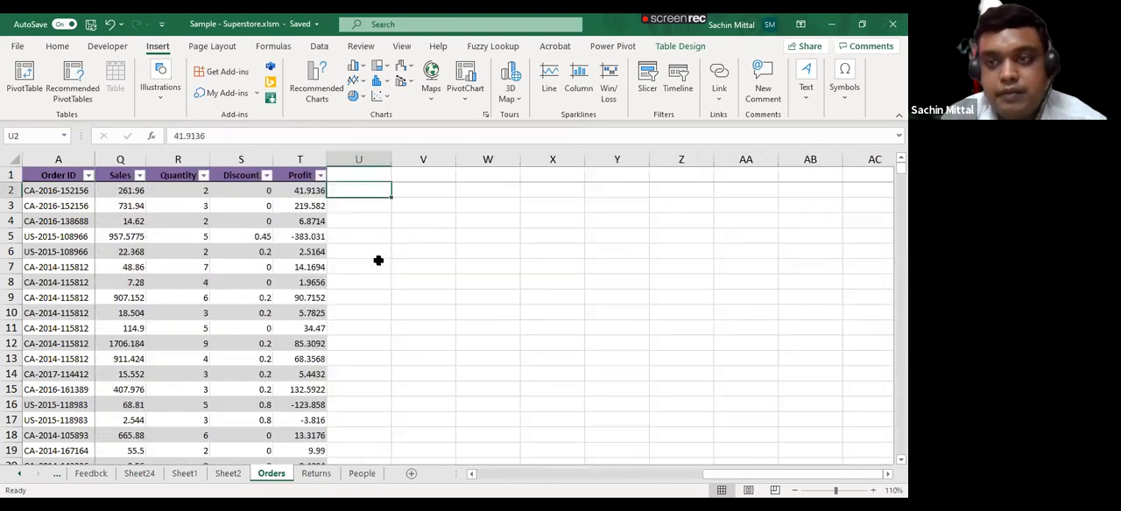
key(Right)
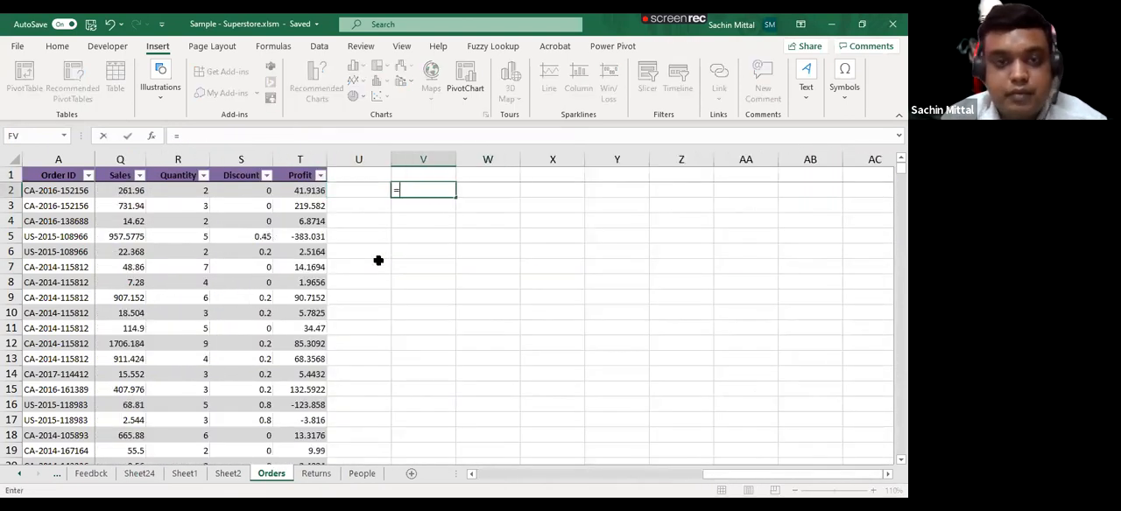
- Copy the first ten Order IDs, A2:A11, from the Orders table and add a new blank worksheet
key(Home)
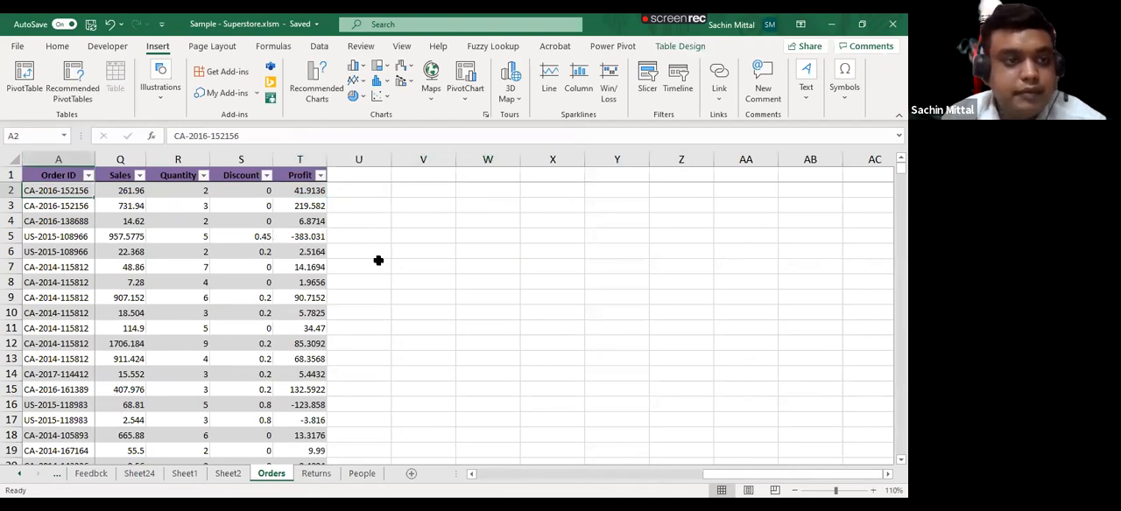
key(shift+Down)
key(shift+Down)
key(shift+Down)
key(shift+Down)
key(shift+Down)
key(shift+Down)
key(shift+Down)
key(shift+Down)
key(shift+Down)
key(ctrl+c)
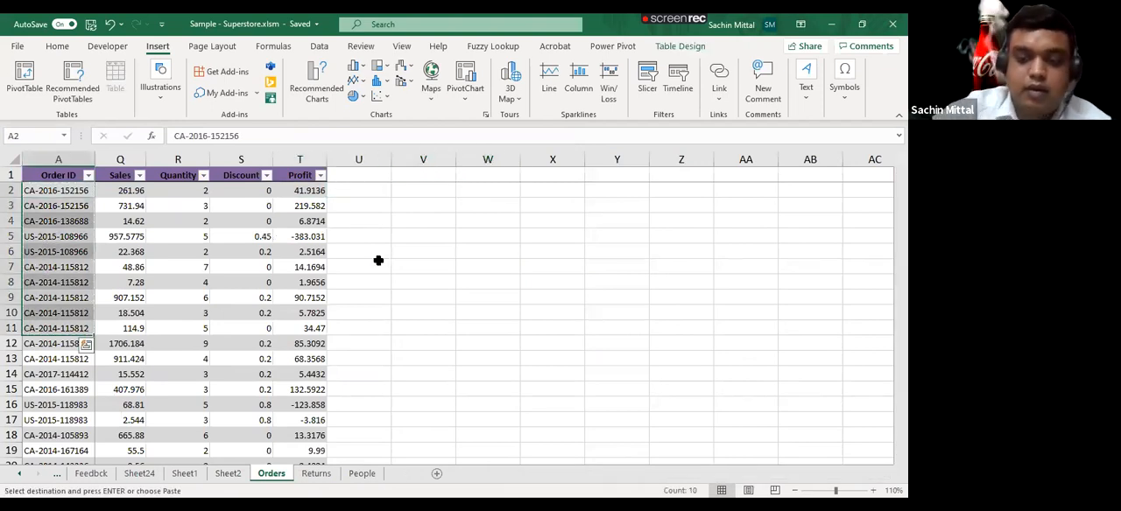
key(shift+F11)
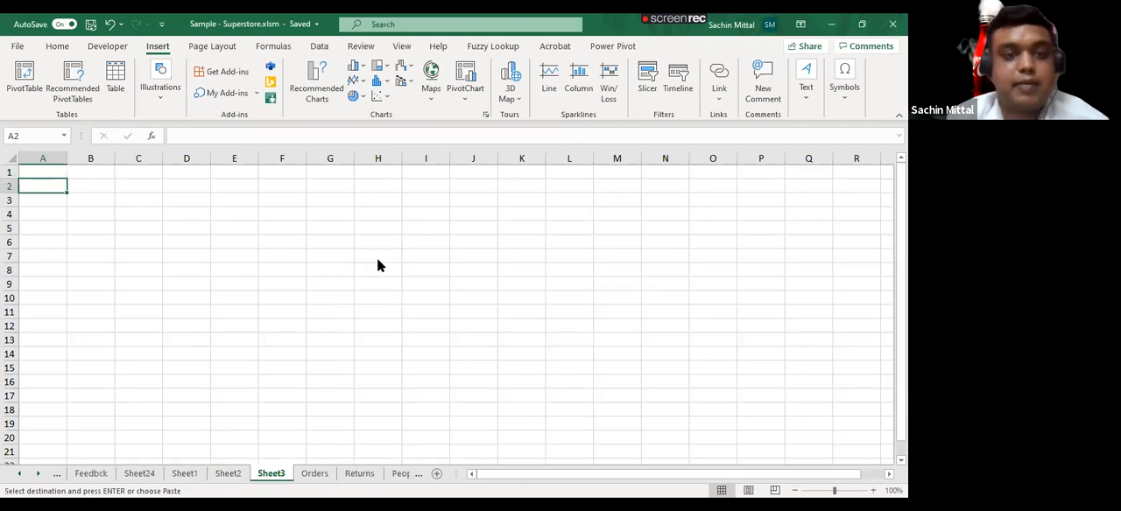
- Paste the copied Order IDs at A2 of Sheet3 and autofit the width of column A
key(ctrl+alt+v)
key(Return)
key(alt+o)
key(c)
key(a)
- Try to build a VLOOKUP in B2 of Sheet3 with A2 as lookup value and Orders!A2:T9995 as table array
key(Right)
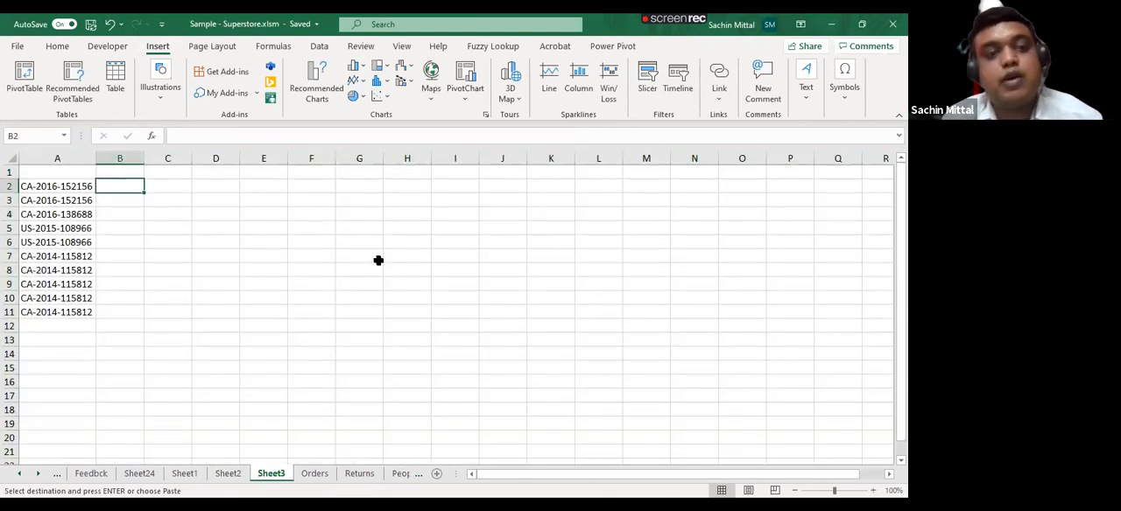
text(=)
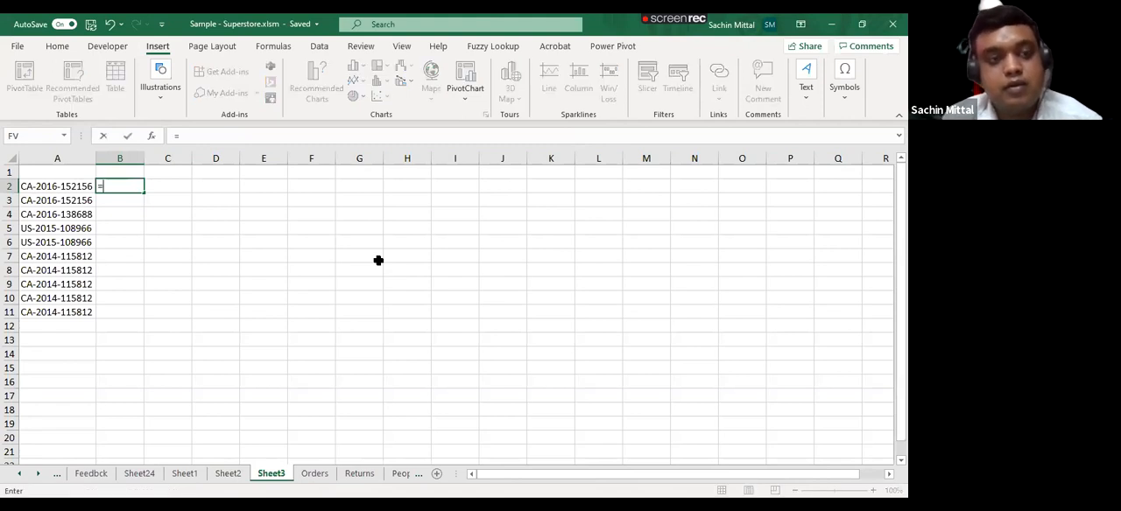
text(VLOOKUP()
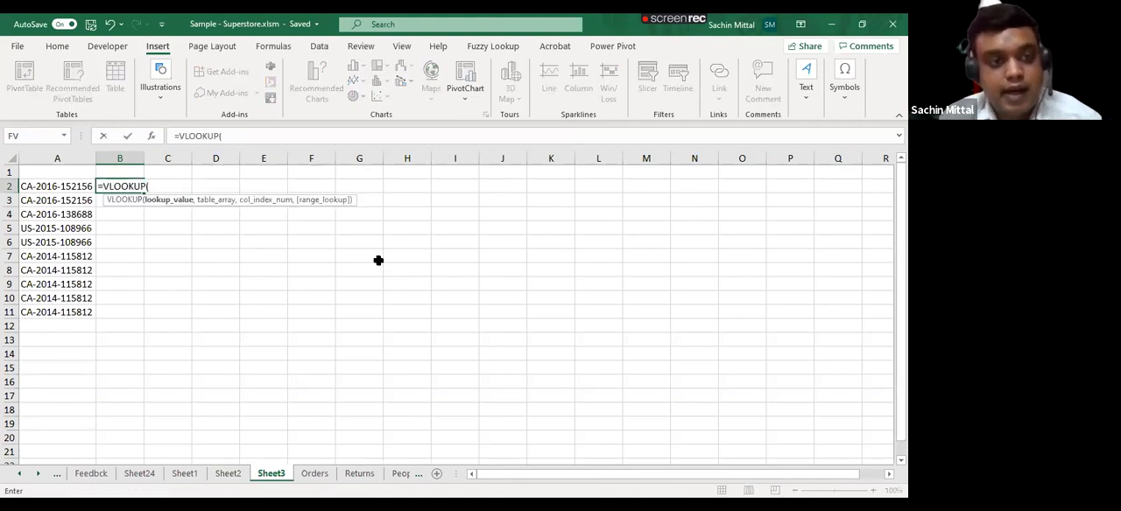
key(Left)
text(,)
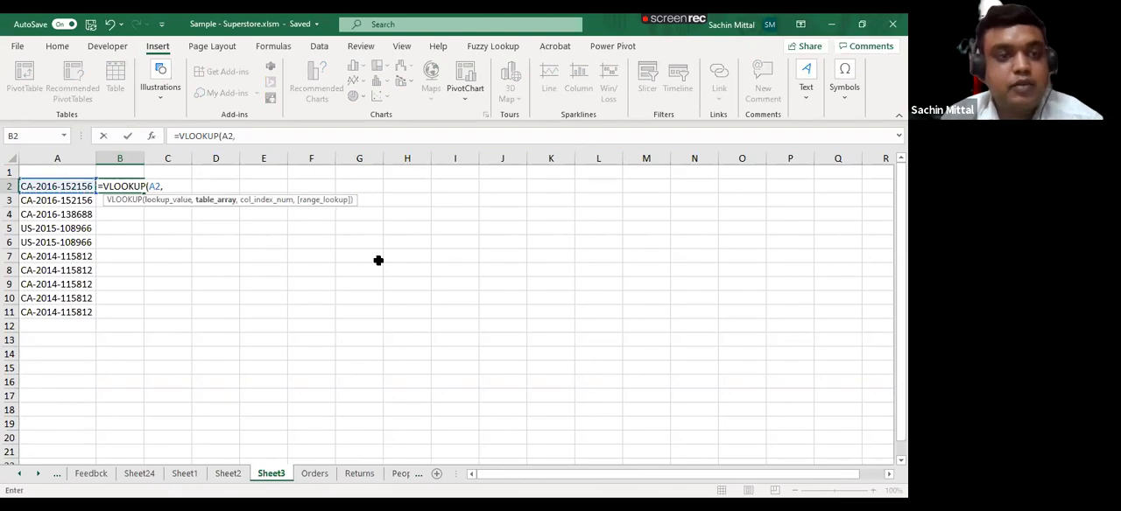
key(ctrl+Page_Down)
key(Left)
key(Left)
key(Left)
key(Left)
key(Left)
key(Left)
key(Left)
key(Left)
key(Left)
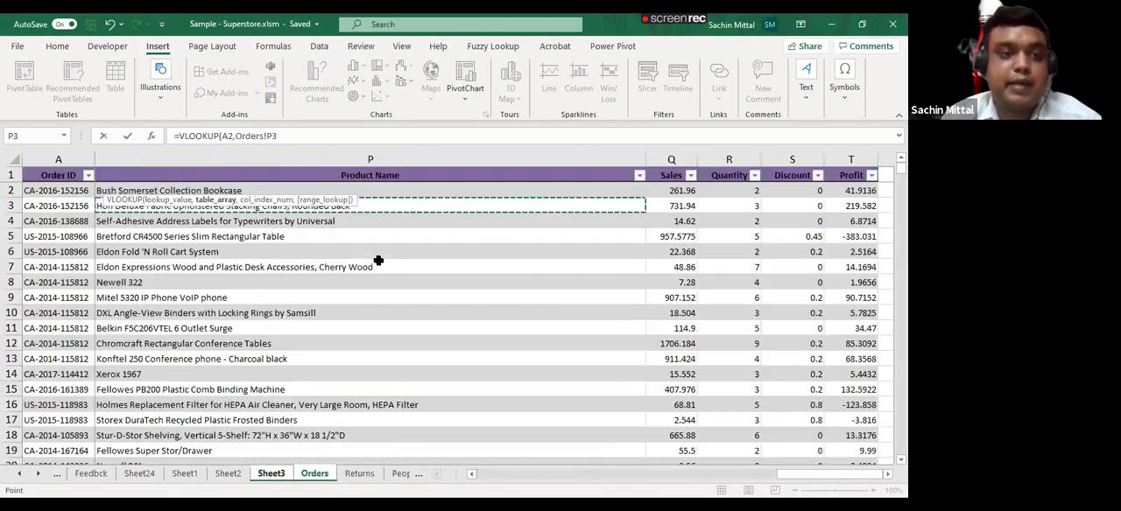
key(Down)
key(Left)
key(Left)
key(Left)
key(Left)
key(Left)
key(Left)
key(Left)
key(Up)
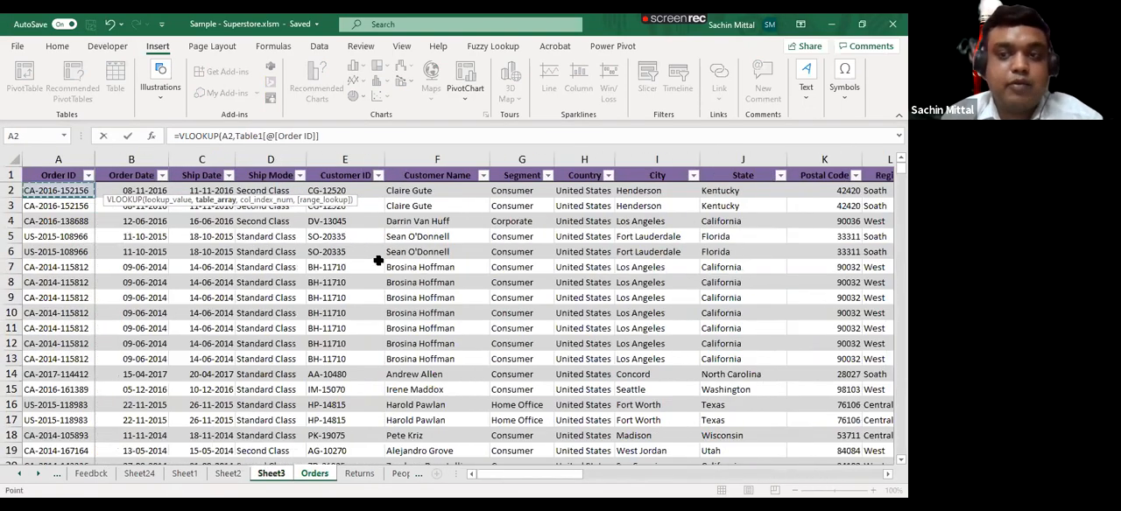
key(ctrl+shift+Right)
key(ctrl+shift+Down)
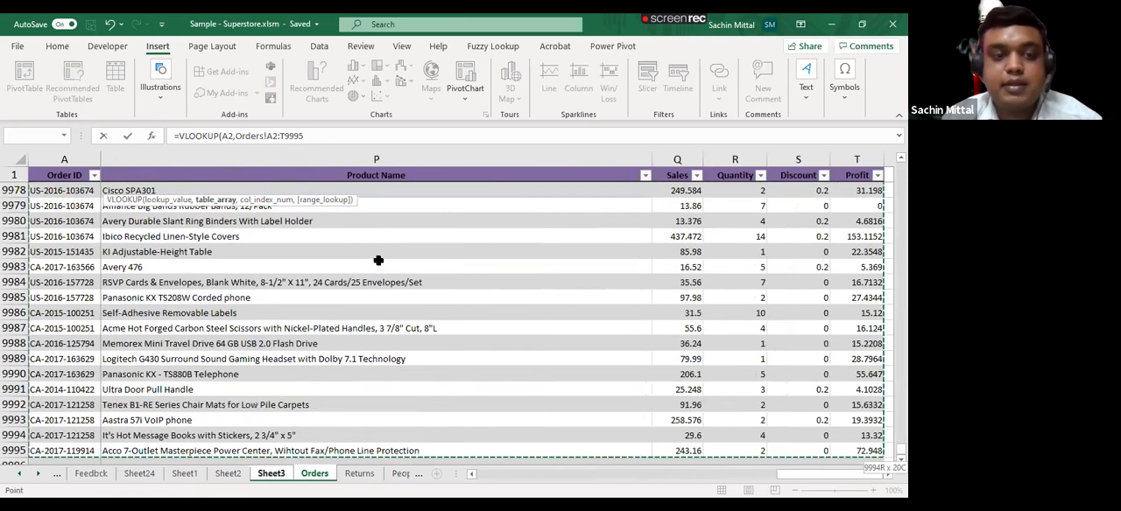
key(Escape)
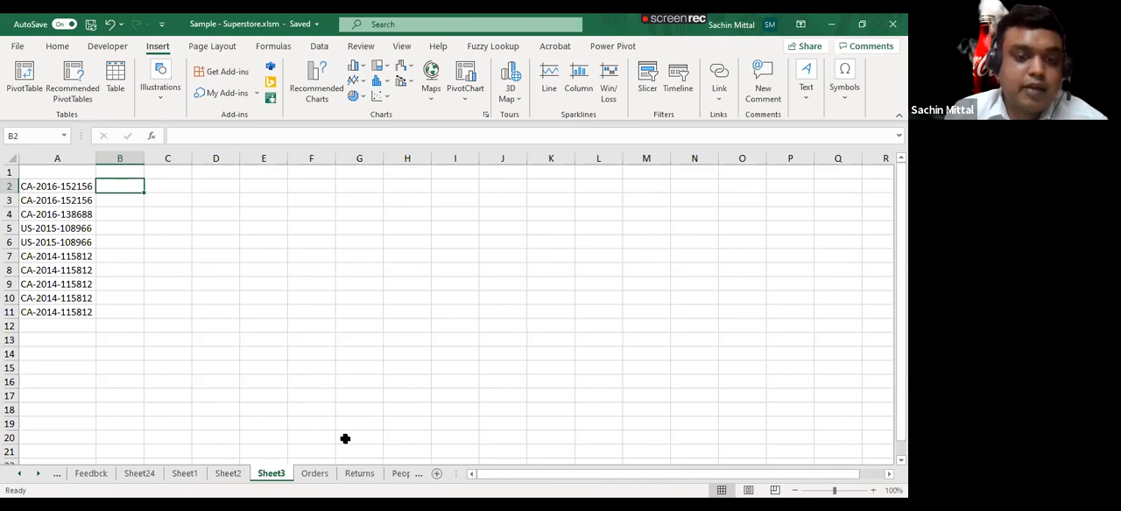
- Check the name of the Orders table in its design properties and return to Sheet3
click(307, 473)
click(689, 45)
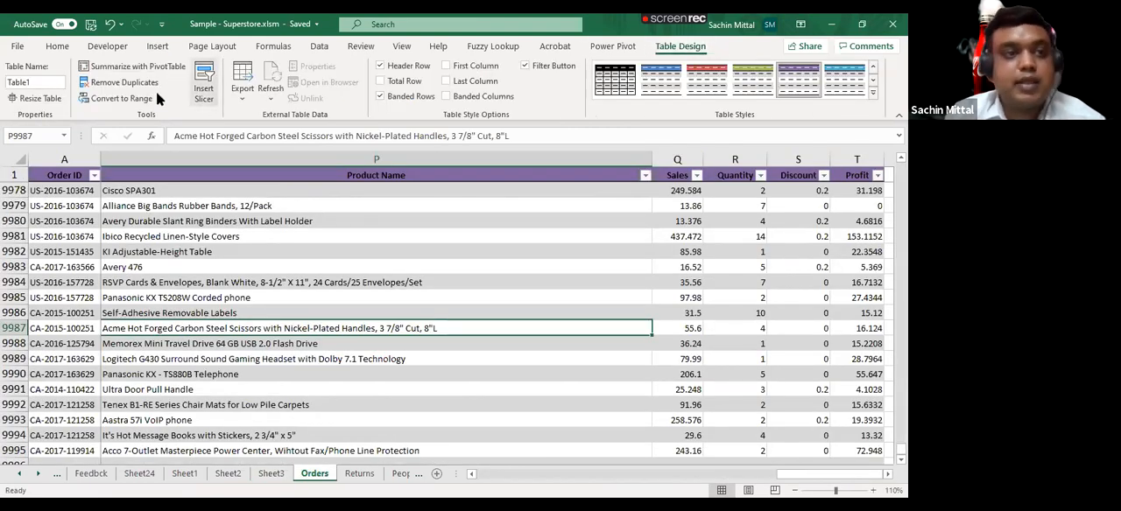
click(270, 473)
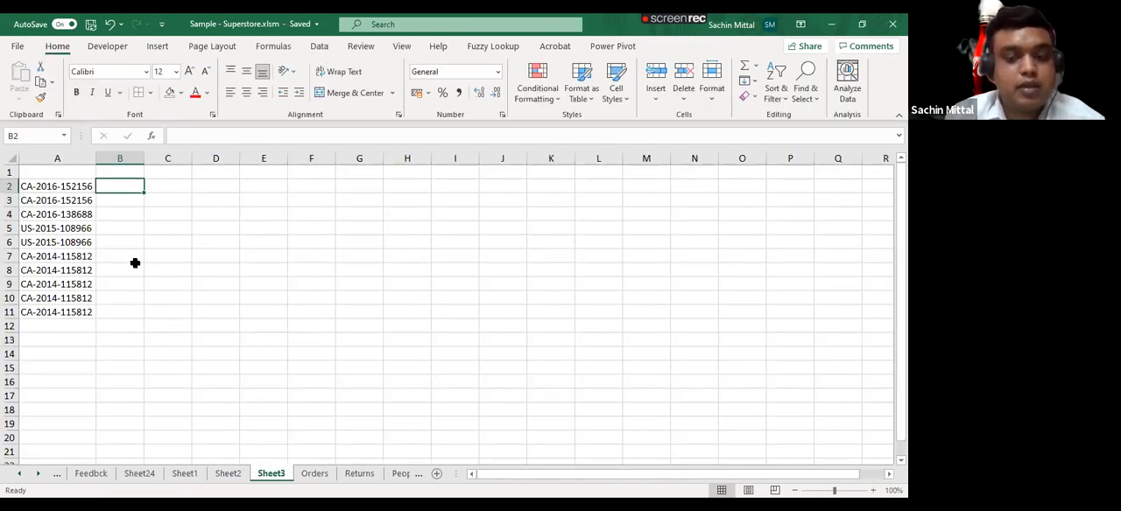
- Enter the formula =VLOOKUP(A2,Table1,5,FALSE) in B2 of Sheet3
text(=vl)
key(Tab)
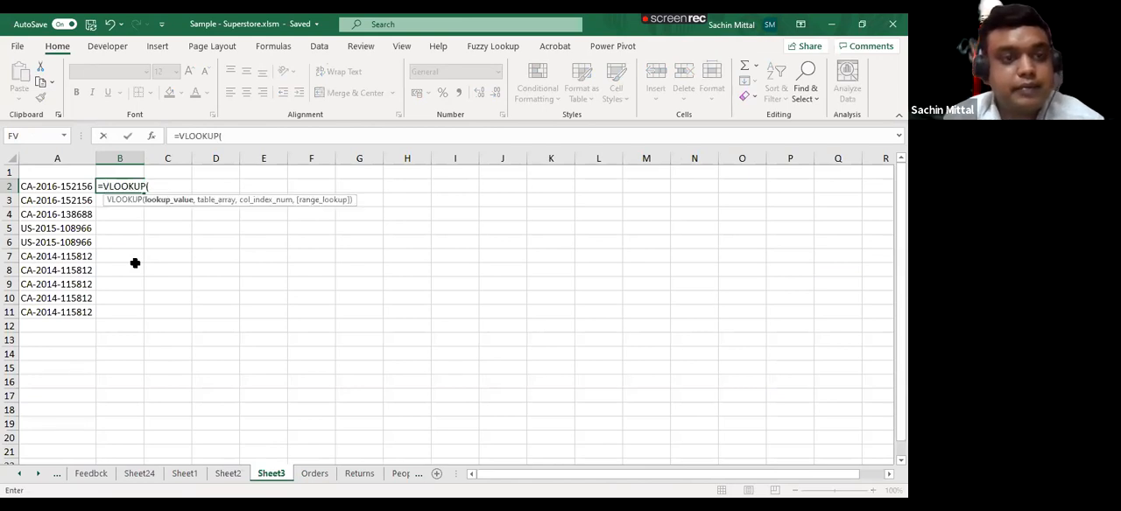
text(Tab)
key(Tab)
key(Return)
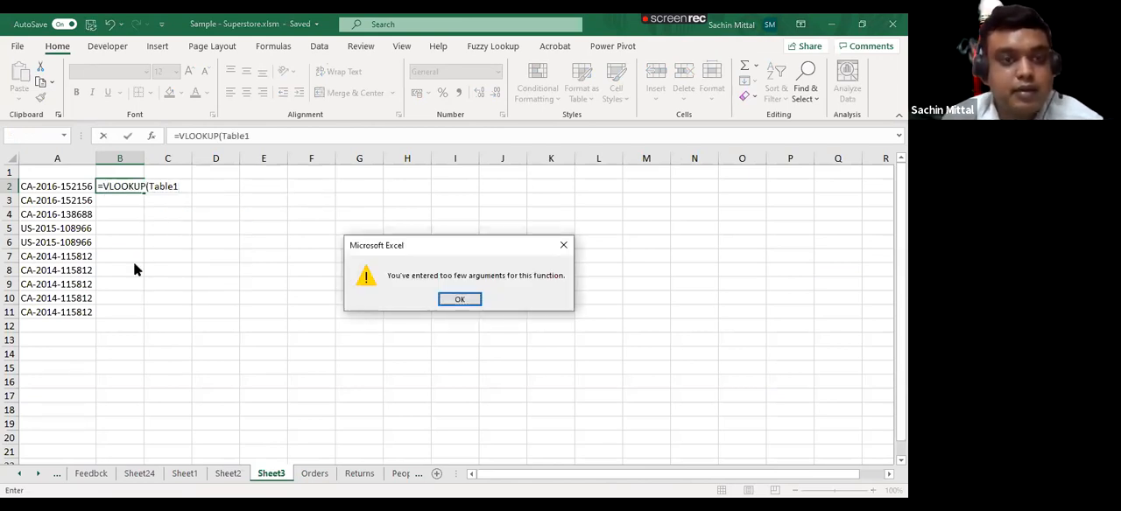
key(Return)
click(64, 185)
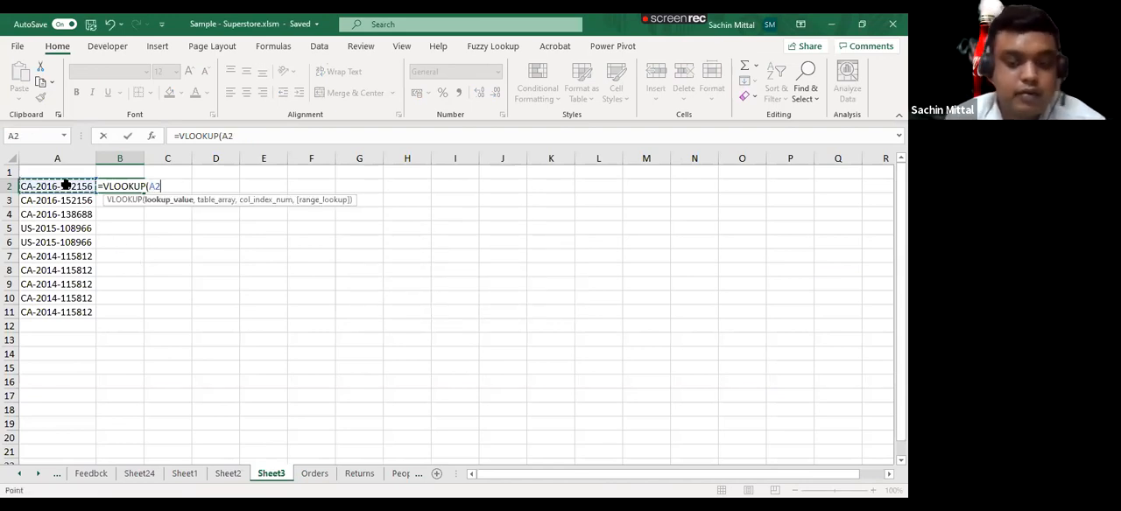
text(,Table1,)
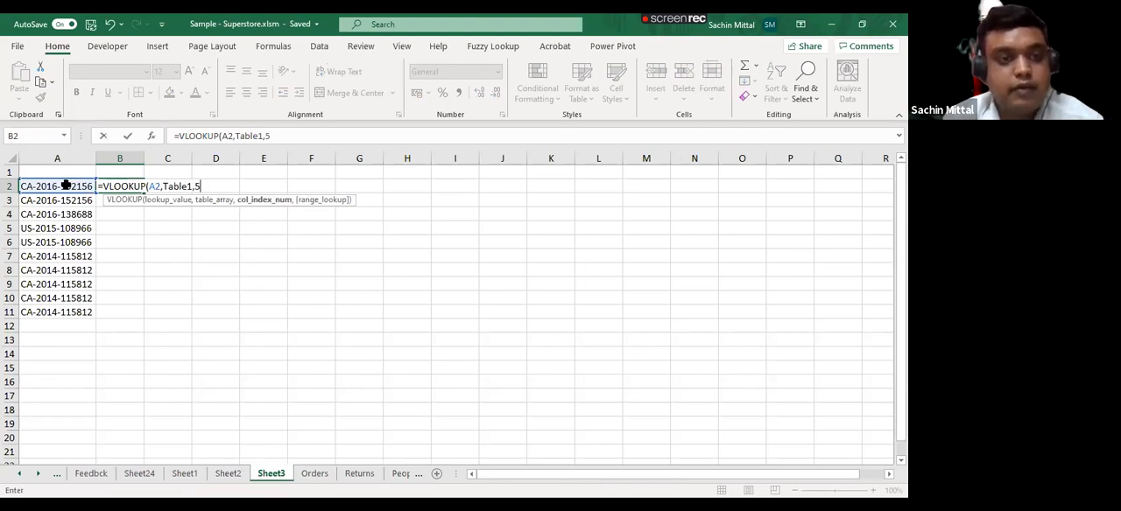
text(5,FALSE))
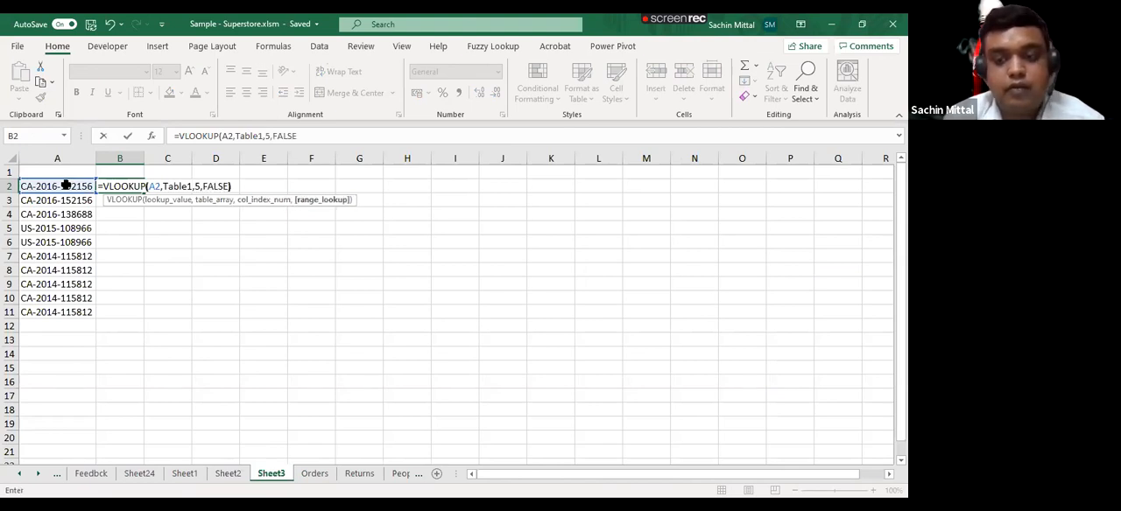
key(Return)
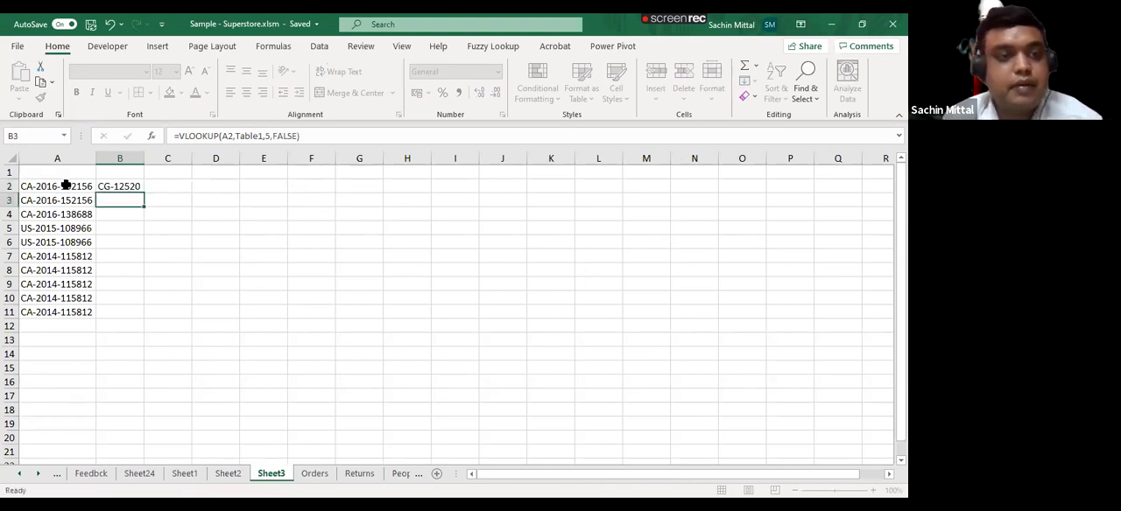
- Fill the VLOOKUP formula from B2 down to B11, alongside the listed Order IDs
key(Left)
key(ctrl+Down)
key(Right)
key(ctrl+shift+Up)
key(ctrl+d)
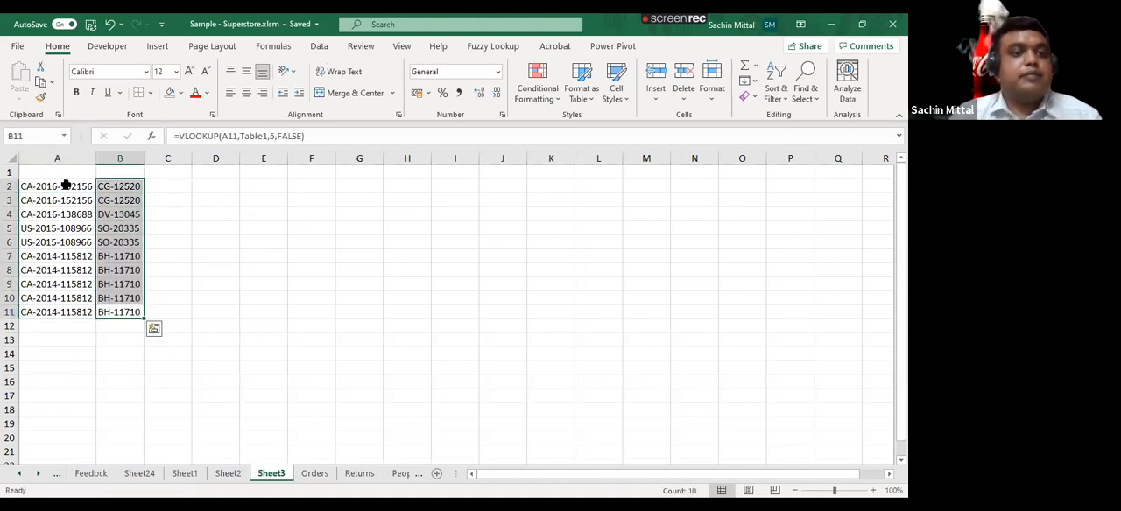
- Change the column index of the VLOOKUP formula in B2 to 3
key(Down)
key(Up)
key(Up)
key(Up)
key(Up)
key(Up)
key(Up)
key(Up)
key(Up)
key(Up)
key(Up)
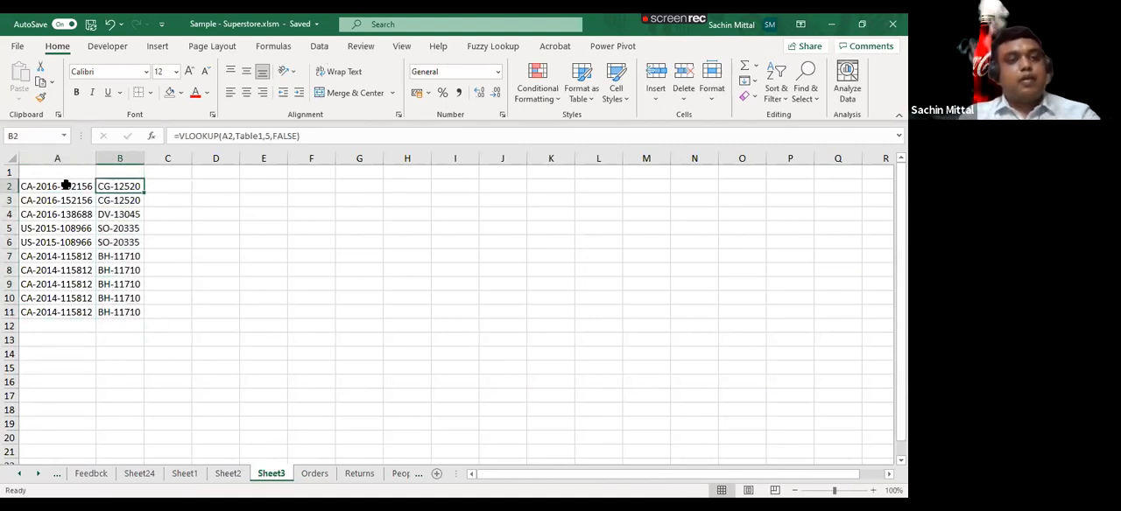
key(F2)
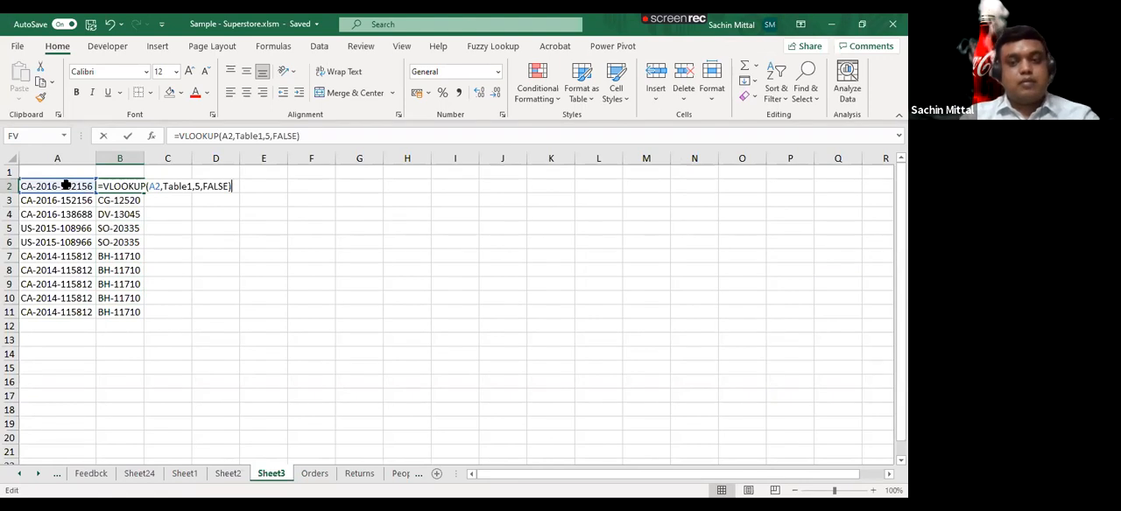
key(Left)
key(Left)
key(Left)
key(Left)
key(Left)
key(Left)
key(Left)
key(BackSpace)
text(3)
key(Return)
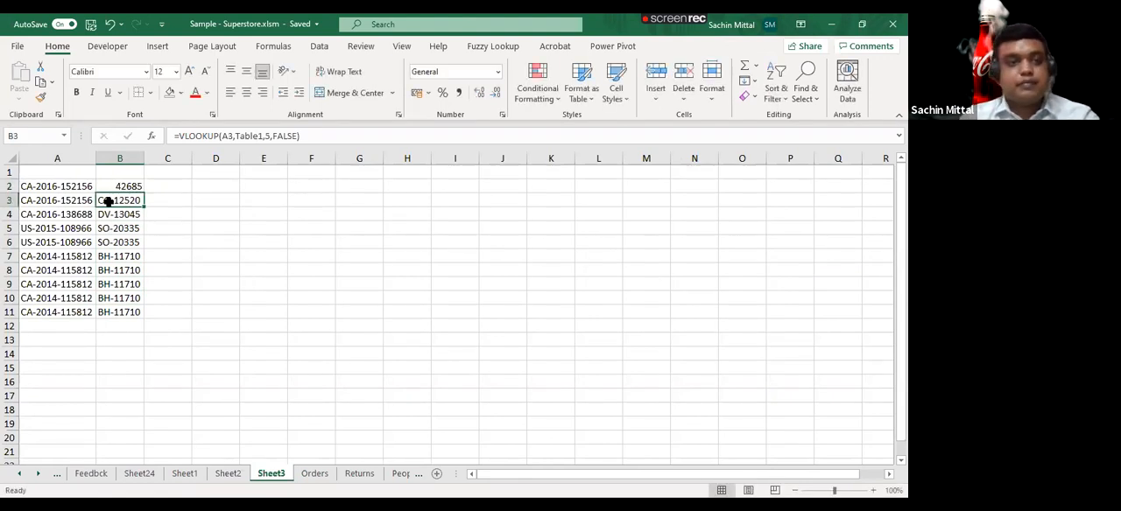
- Fill the VLOOKUP formula with column index 3 from B2 down to B11
key(Up)
key(ctrl+shift+Down)
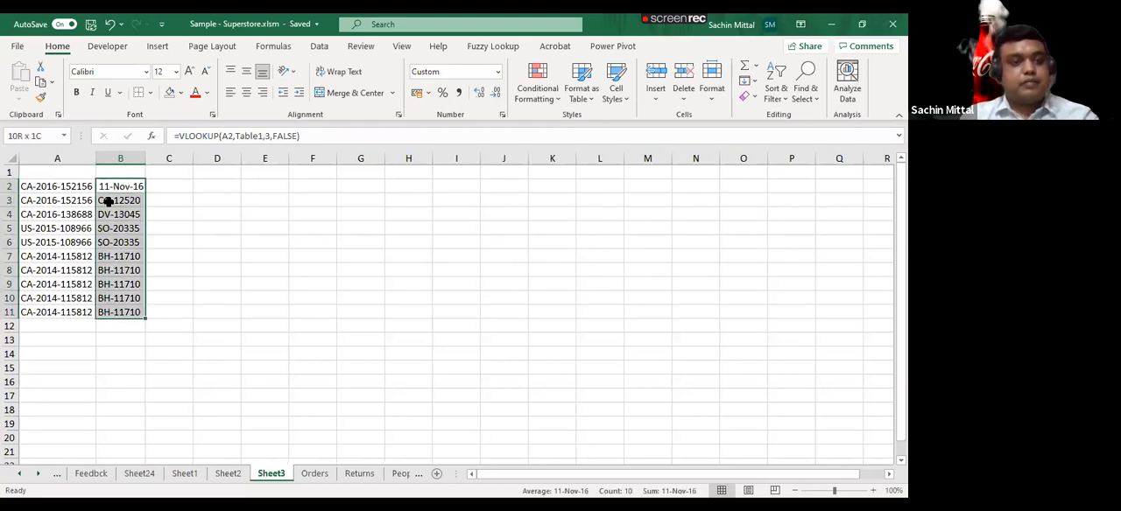
key(ctrl+d)
key(Down)
key(Up)
- Examine the filled VLOOKUP formulas cell by cell from B4 down to B11
key(Up)
key(Down)
key(ctrl+shift+Down)
key(Left)
key(Right)
key(Down)
key(Down)
key(Down)
key(Down)
key(Down)
key(Down)
key(Up)
key(Up)
key(Up)
key(Up)
key(Up)
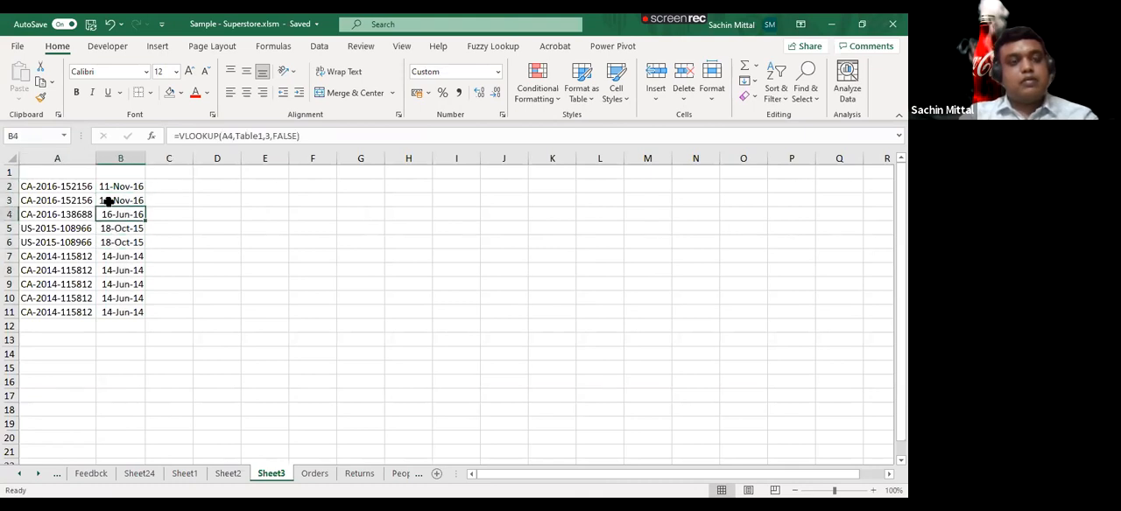
key(F2)
key(Return)
key(F2)
key(Return)
key(F2)
key(Return)
key(F2)
key(Return)
key(F2)
key(Return)
key(F2)
key(Return)
key(F2)
key(Escape)
key(Return)
key(F2)
key(Return)
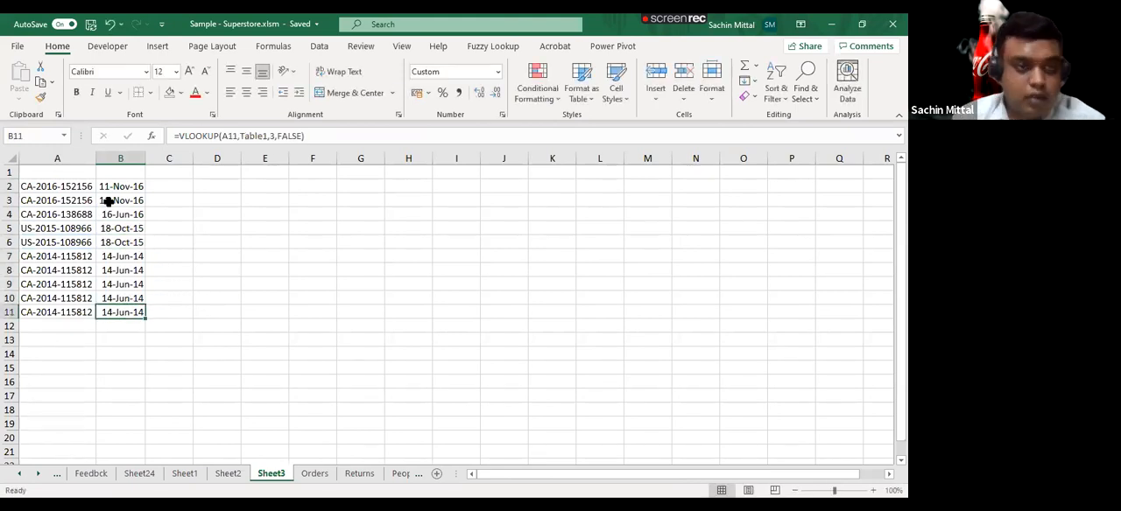
- Clear the Order IDs and the VLOOKUP formulas from A2:B11 of Sheet3
key(ctrl+shift+Up)
key(Left)
key(ctrl+shift+Up)
key(ctrl+shift+Right)
key(Delete)
- Open the Orders sheet and look across the table's first rows from the Category column to the Profit column
key(ctrl+Page_Down)
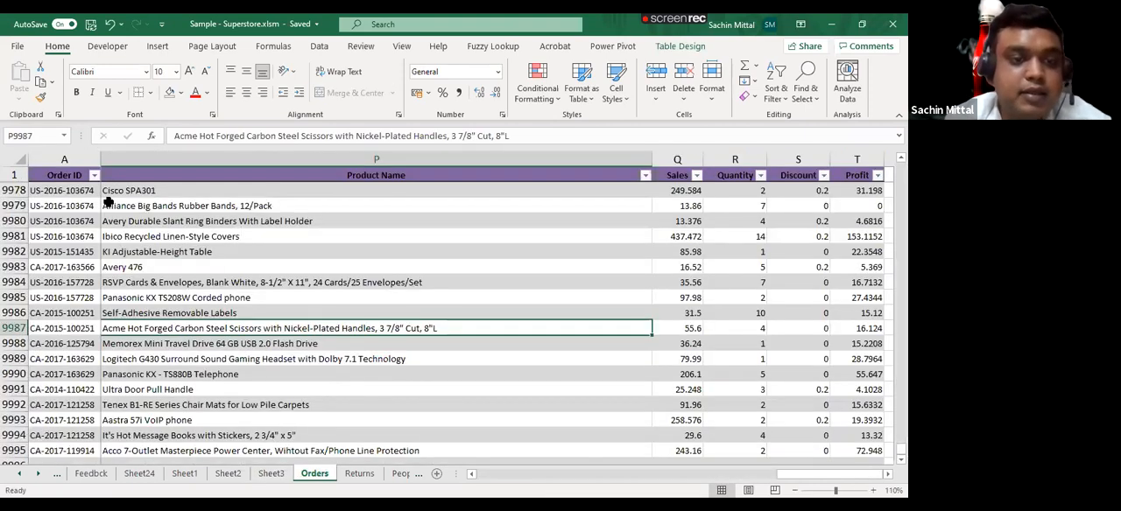
key(Up)
key(Up)
key(Up)
key(Up)
key(Up)
key(Up)
key(Up)
key(Up)
key(Up)
key(Up)
key(Up)
key(Up)
key(Up)
key(Up)
key(Up)
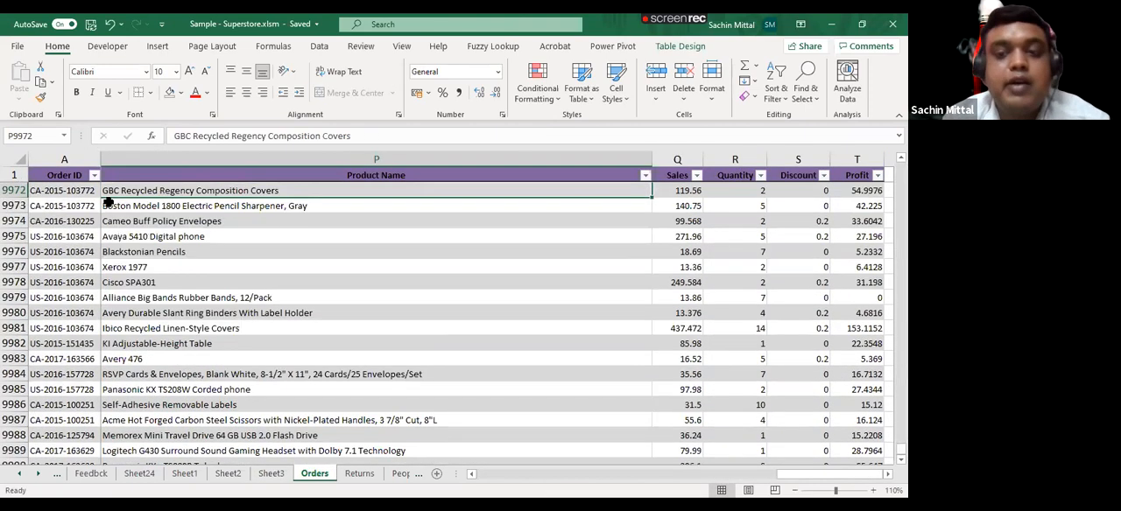
key(ctrl+Up)
key(Right)
key(Right)
key(Down)
key(Down)
key(Right)
key(Right)
key(Right)
key(Right)
key(Left)
key(Left)
key(Left)
key(Left)
key(Left)
key(Left)
key(Left)
key(Left)
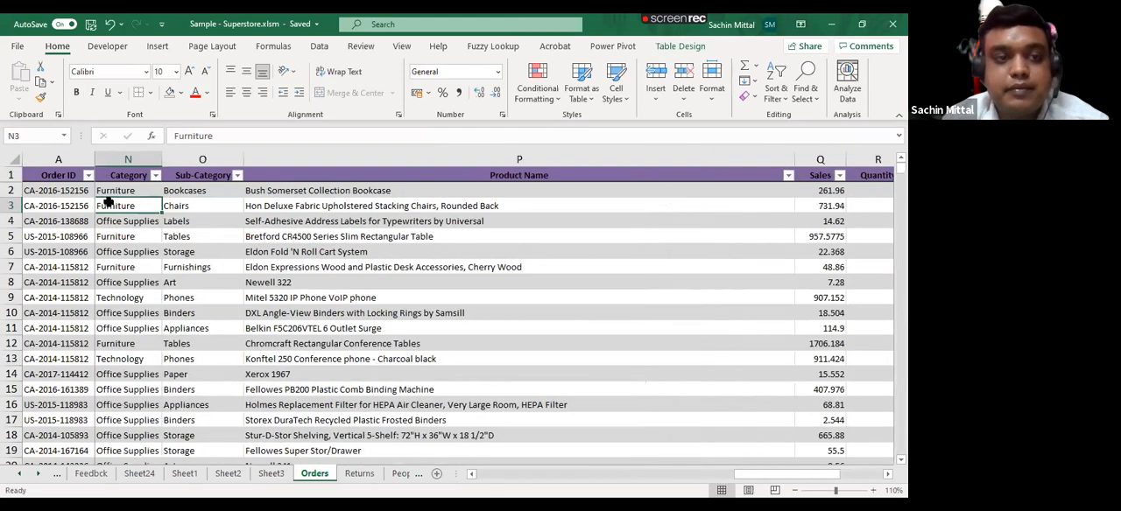
key(Left)
key(Up)
key(Up)
key(ctrl+Right)
key(Right)
key(Down)
key(Left)
key(shift+Down)
key(shift+Down)
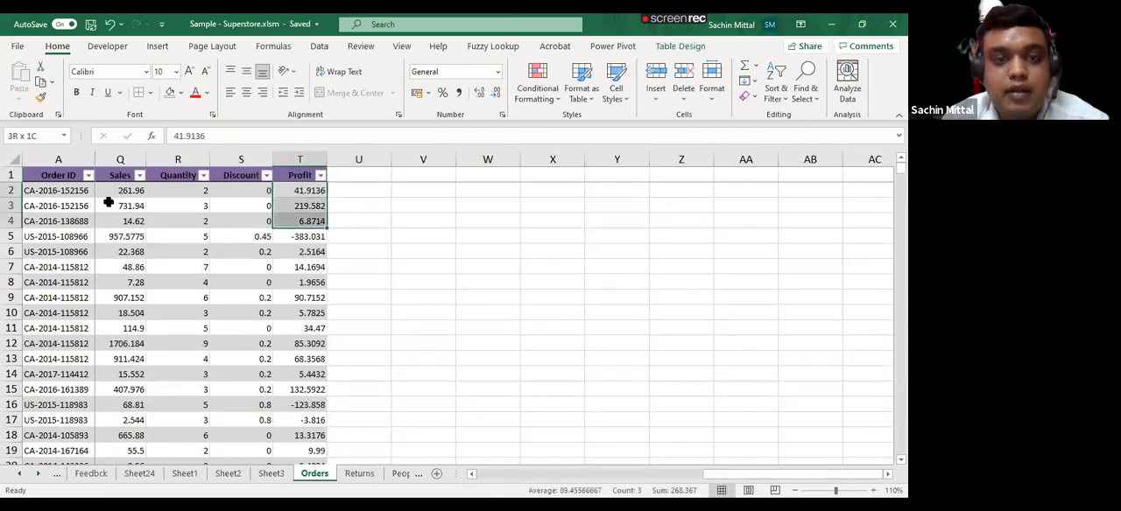
key(shift+Down)
key(shift+Down)
key(shift+Down)
key(ctrl+d)
key(Right)
key(Right)
key(Right)
key(Right)
key(Left)
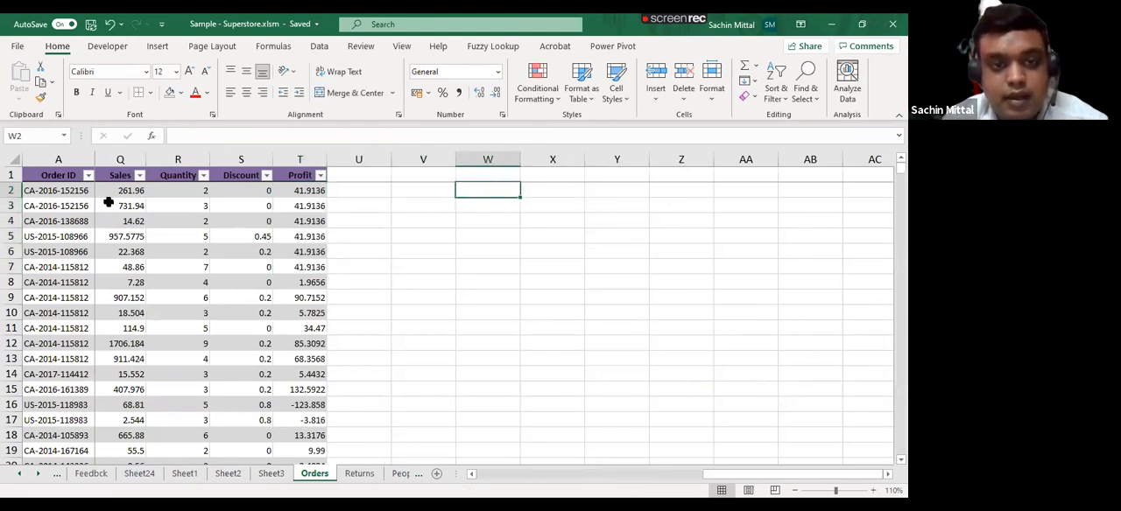
key(ctrl+z)
- Copy the Profit values in T2:T8, paste them as values at X2 and format them as numbers with two decimals
key(Left)
key(Left)
key(Right)
key(Right)
key(shift+Down)
key(shift+Down)
key(shift+Down)
key(shift+Down)
key(shift+Down)
key(shift+Down)
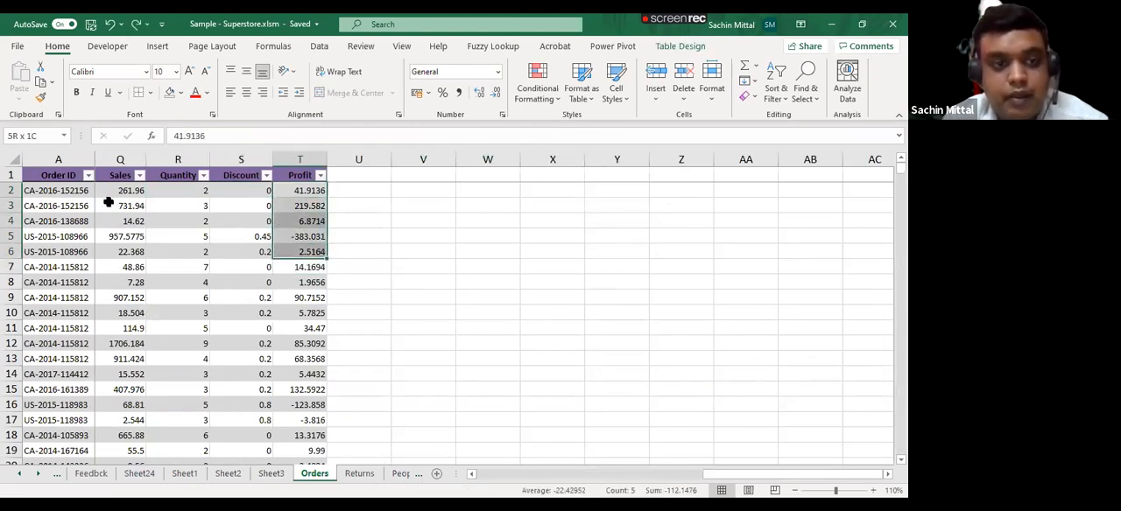
key(ctrl+c)
key(Right)
key(Right)
key(Right)
key(Right)
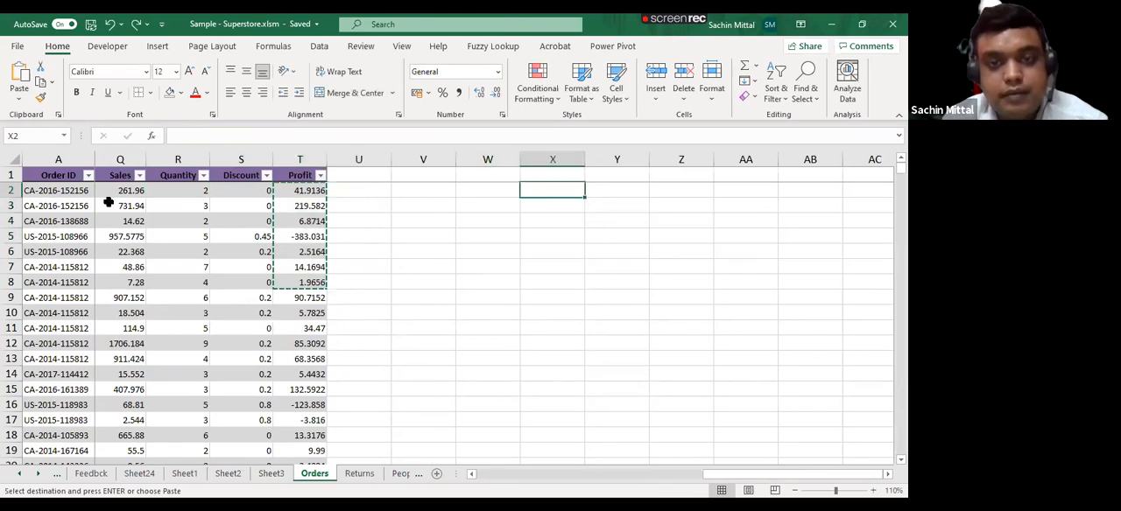
key(ctrl+alt+v)
key(v)
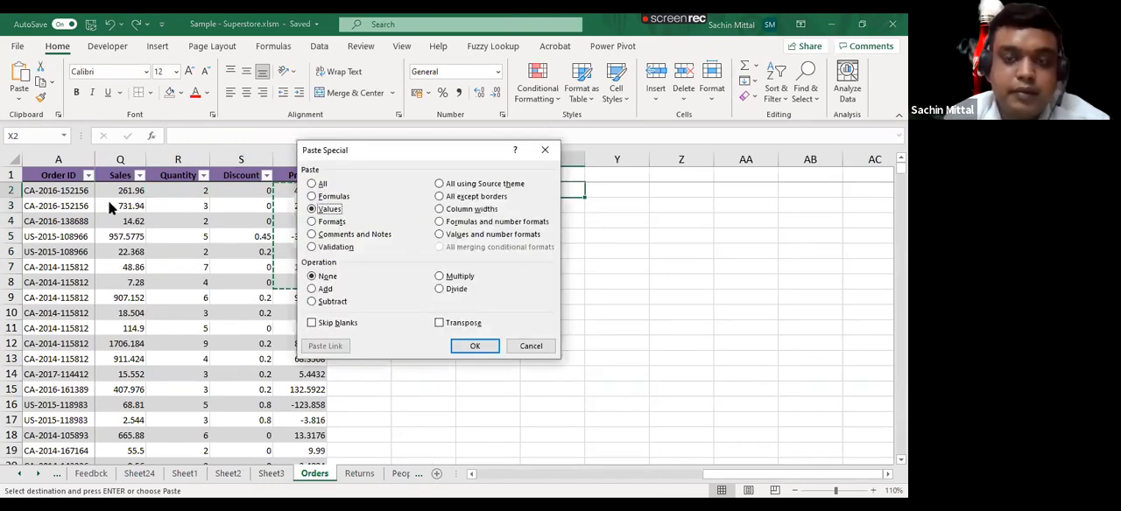
key(Return)
key(ctrl+shift+1)
- Enter the formula =X2*5 in Y2 beside the pasted Profit values
key(Right)
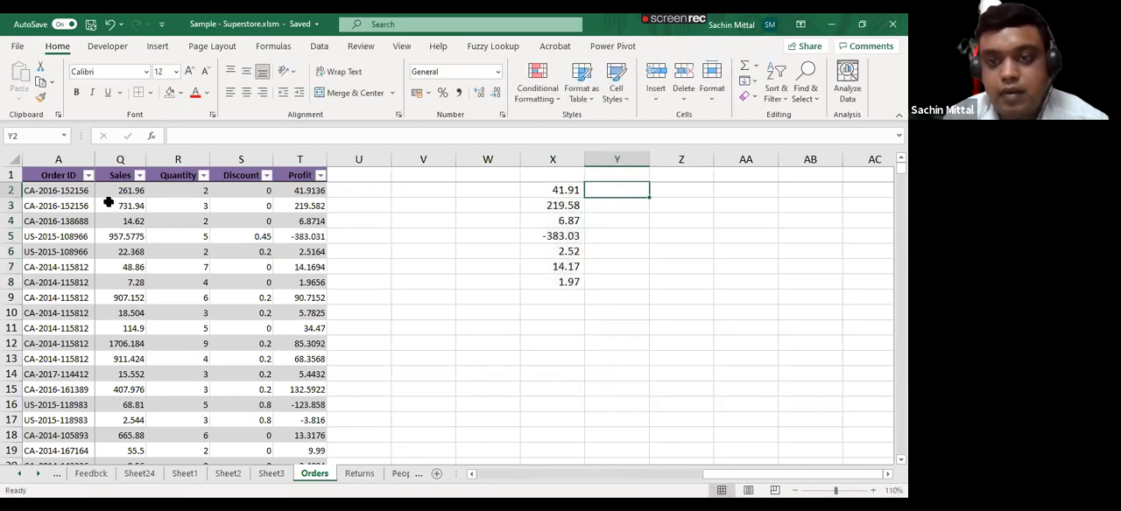
text(=)
key(Left)
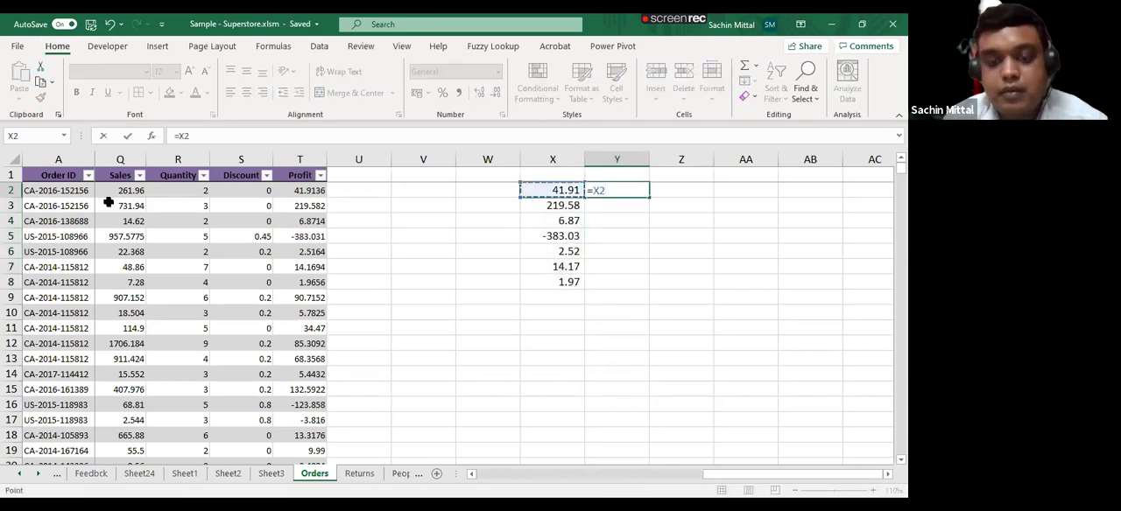
text(*)
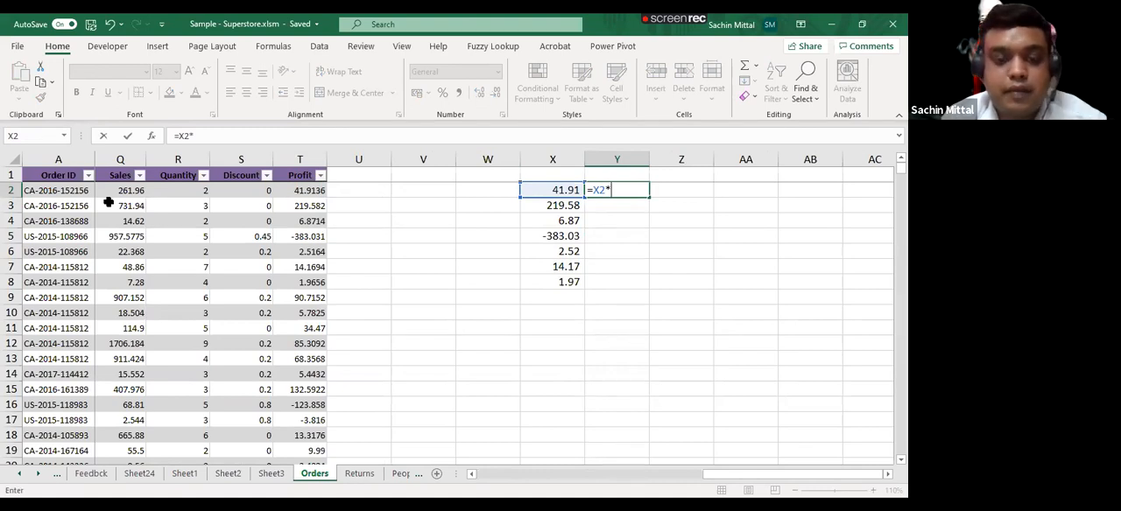
text(5)
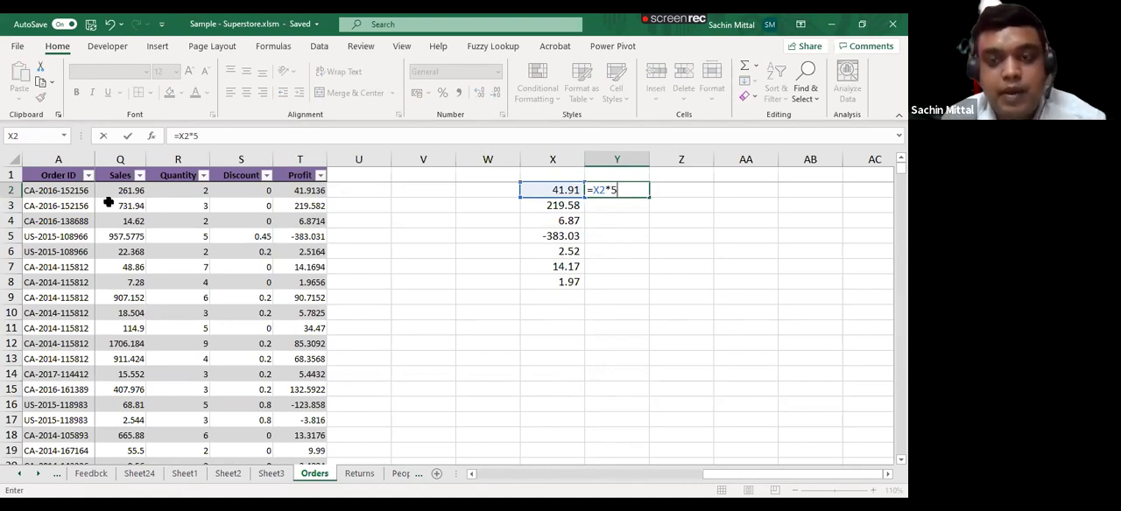
key(Return)
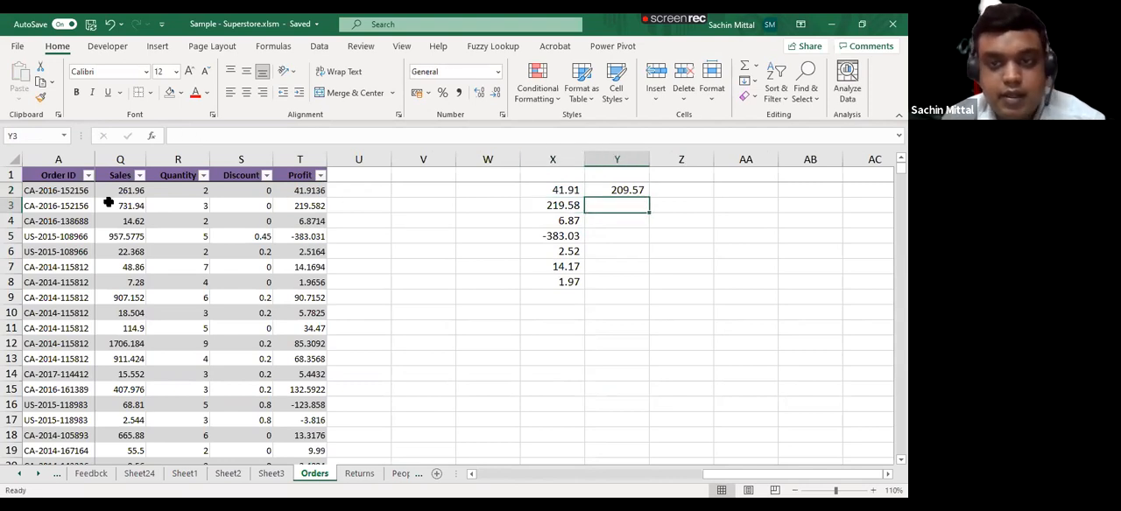
key(Up)
key(F2)
key(Return)
- Copy the multiplication formula from Y2 down through Y8, one cell at a time
key(ctrl+d)
key(Down)
key(ctrl+d)
key(Down)
key(ctrl+d)
key(Down)
key(ctrl+d)
key(Down)
key(ctrl+d)
- Add the value 37436 in X9 below the pasted list and clear the adjacent cell Y9
key(Down)
key(ctrl+d)
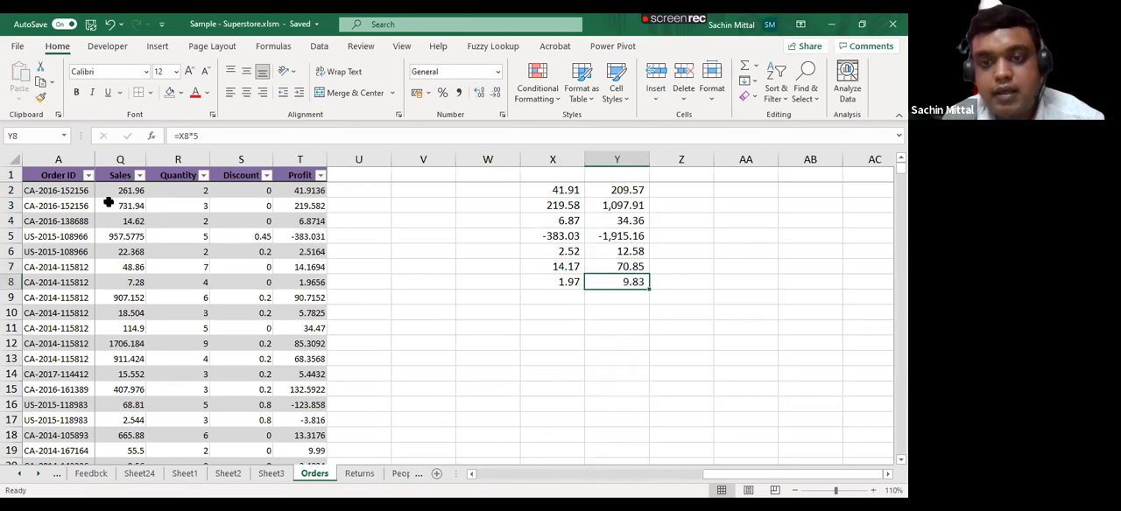
key(Down)
key(Left)
text(37436)
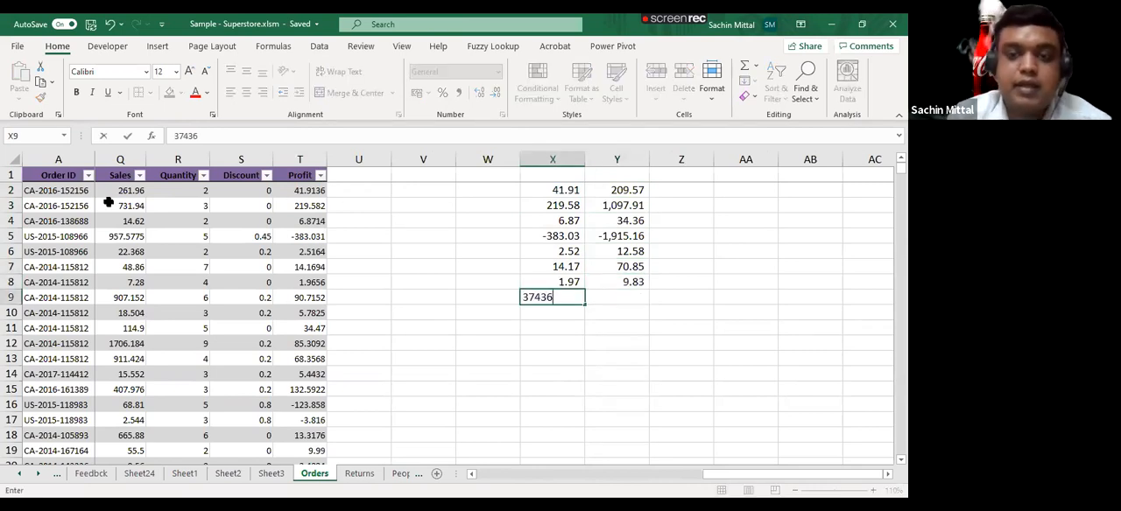
key(Return)
key(Up)
key(Right)
key(Delete)
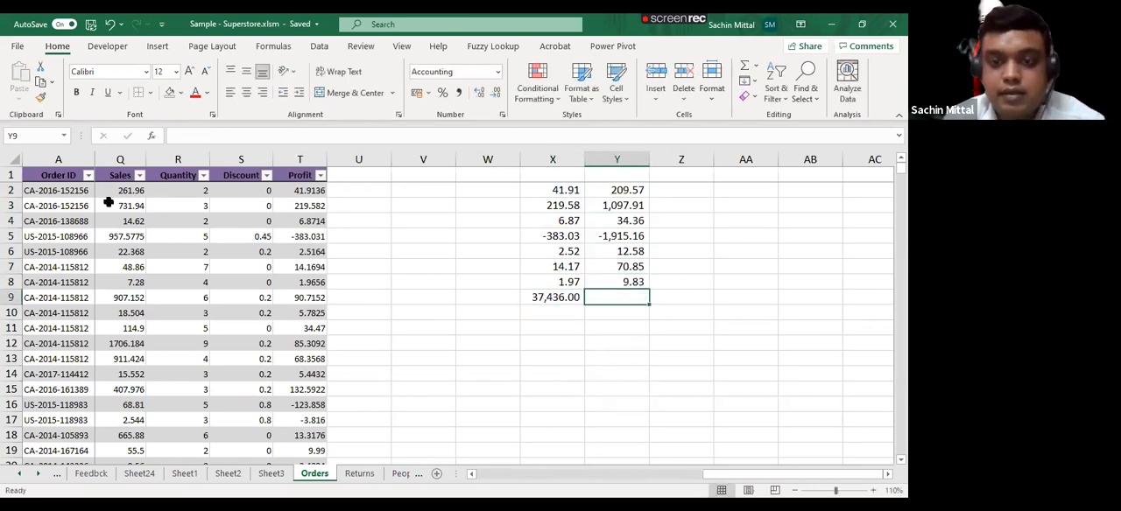
- Fill the value 37436 from X9 down to X23
key(Left)
key(shift+Down)
key(shift+Down)
key(shift+Down)
key(shift+Down)
key(shift+Down)
key(shift+Down)
key(shift+Down)
key(shift+Down)
key(shift+Down)
key(shift+Down)
key(shift+Down)
key(shift+Down)
key(shift+Down)
key(shift+Down)
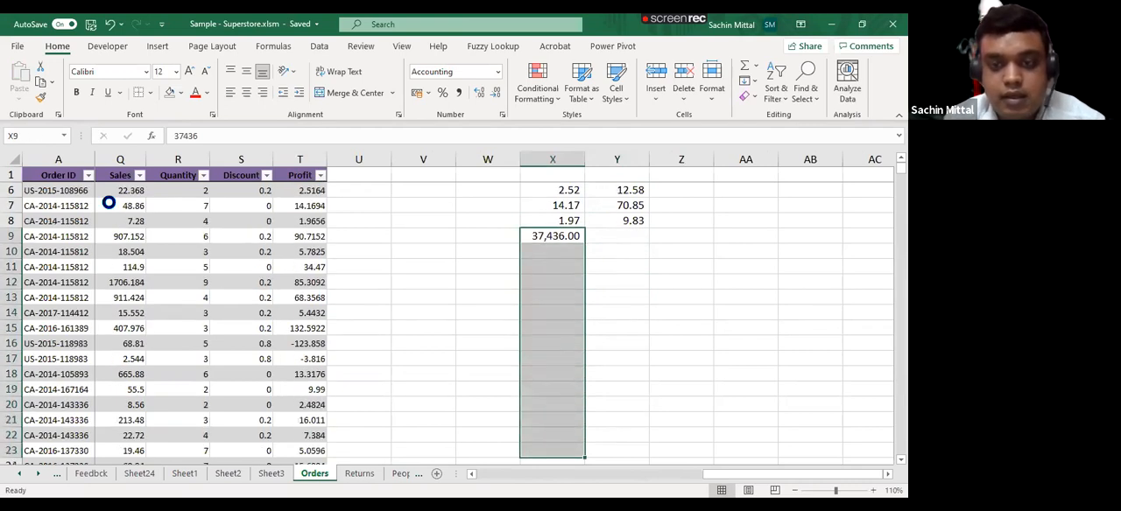
key(ctrl+d)
key(Right)
key(Left)
key(Down)
key(Down)
key(Down)
key(Down)
key(Down)
key(Down)
key(Down)
key(Down)
key(Down)
key(Down)
key(Down)
key(Down)
key(Down)
key(Down)
key(Down)
key(Down)
key(Down)
key(Down)
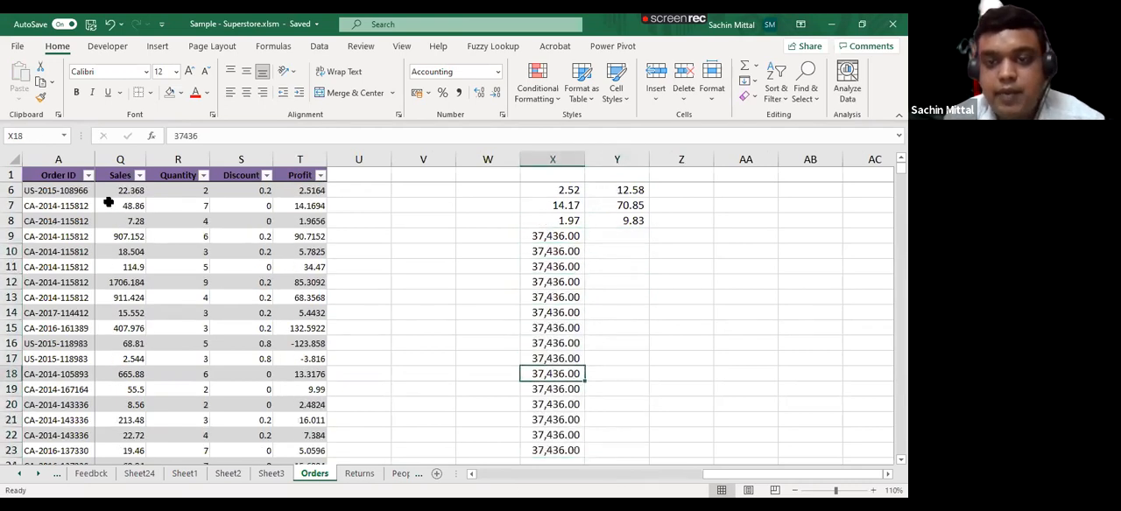
key(Up)
key(Up)
key(Up)
key(Up)
key(Up)
key(Up)
key(Up)
key(Up)
key(Up)
key(Up)
key(Up)
key(Up)
key(Up)
key(Up)
key(Up)
key(Up)
key(Up)
key(ctrl+Down)
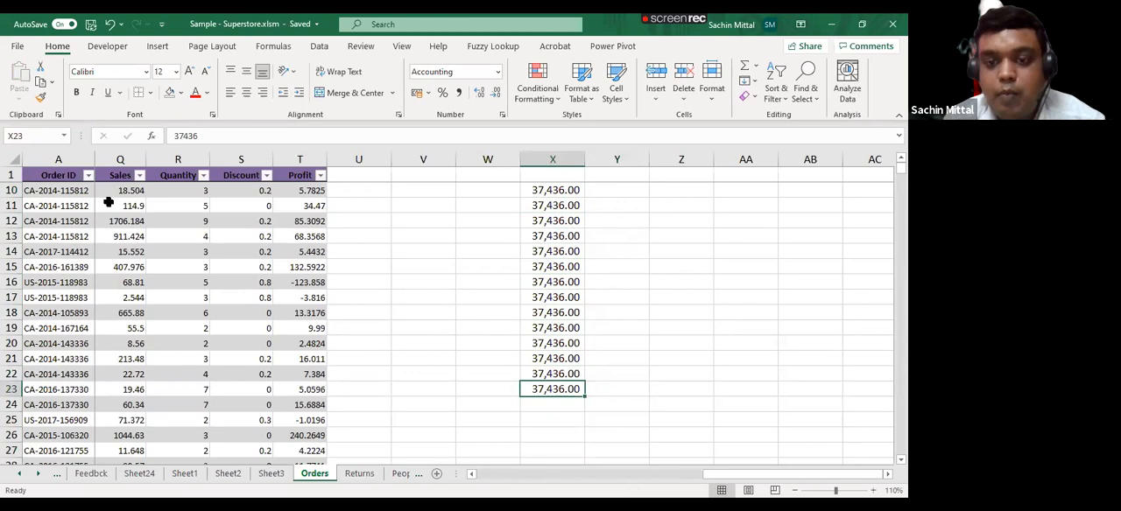
- Fill the multiplication formula from Y8 down to Y23 to cover the added rows
key(Right)
key(ctrl+shift+Up)
key(ctrl+d)
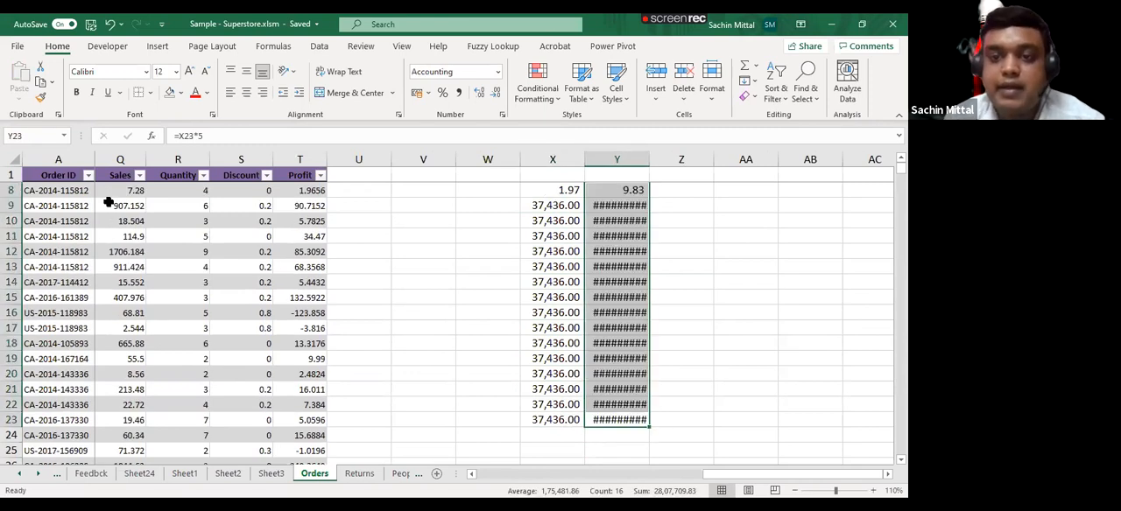
- Delete the trial values and formulas in X2:Y23 outside the Orders table
key(ctrl+shift+Up)
key(shift+Left)
key(Delete)
key(Left)
key(Left)
key(Left)
key(Left)
key(Left)
key(Left)
key(Left)
key(Left)
key(Left)
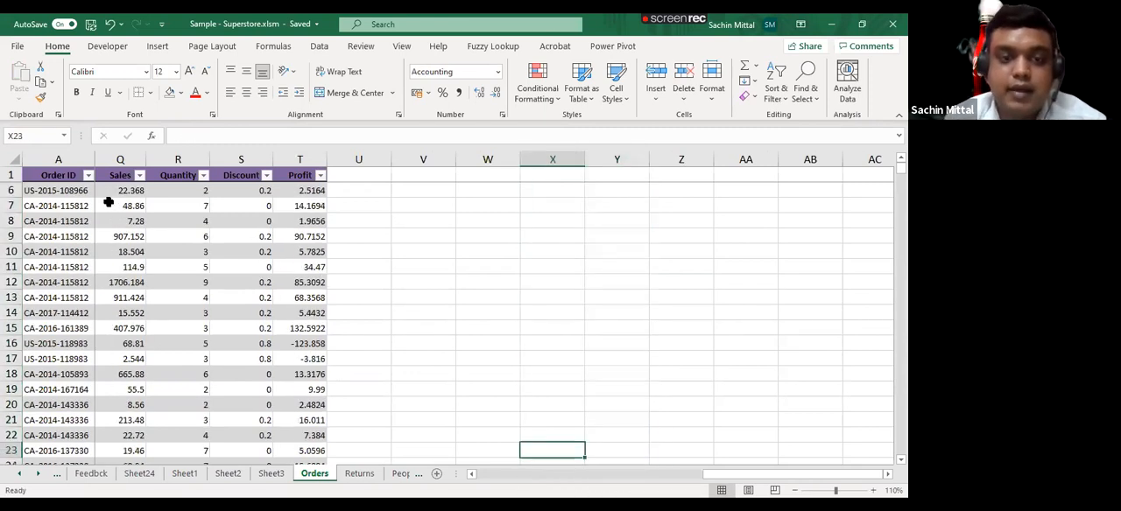
key(Right)
key(Right)
key(Right)
key(Right)
key(ctrl+Up)
key(Right)
key(Down)
key(Left)
key(Right)
text(=)
key(Left)
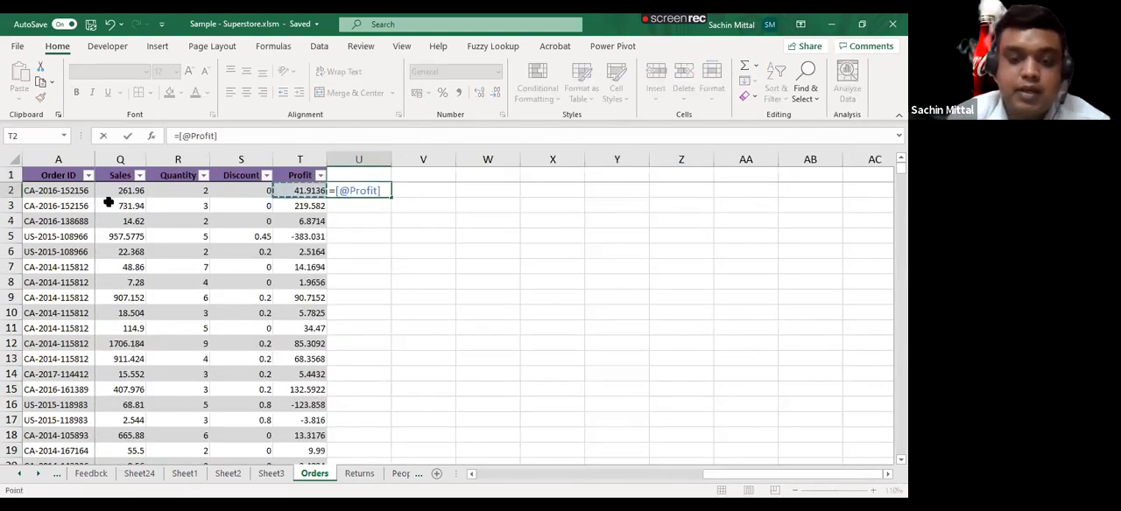
text(*100)
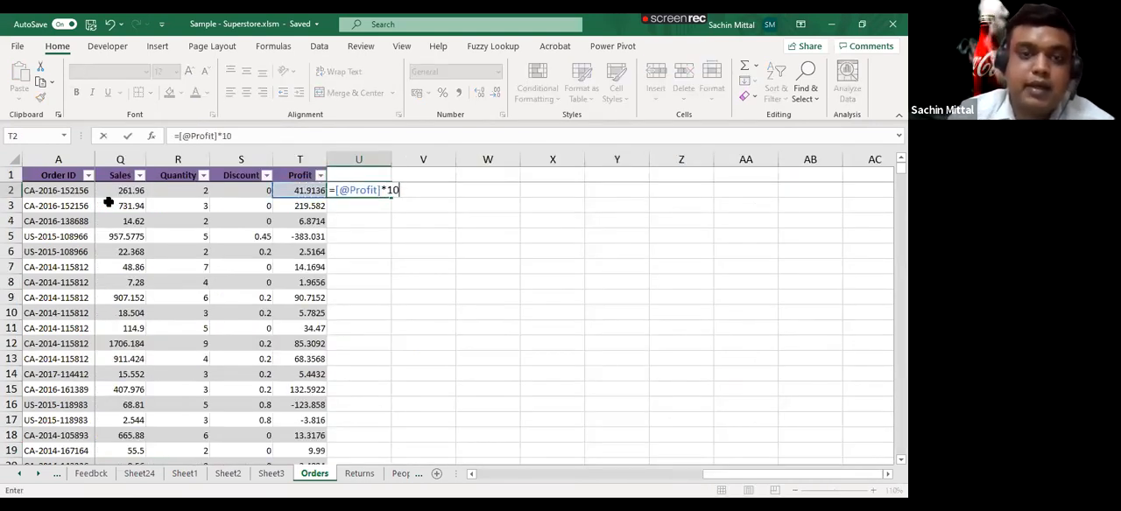
key(Return)
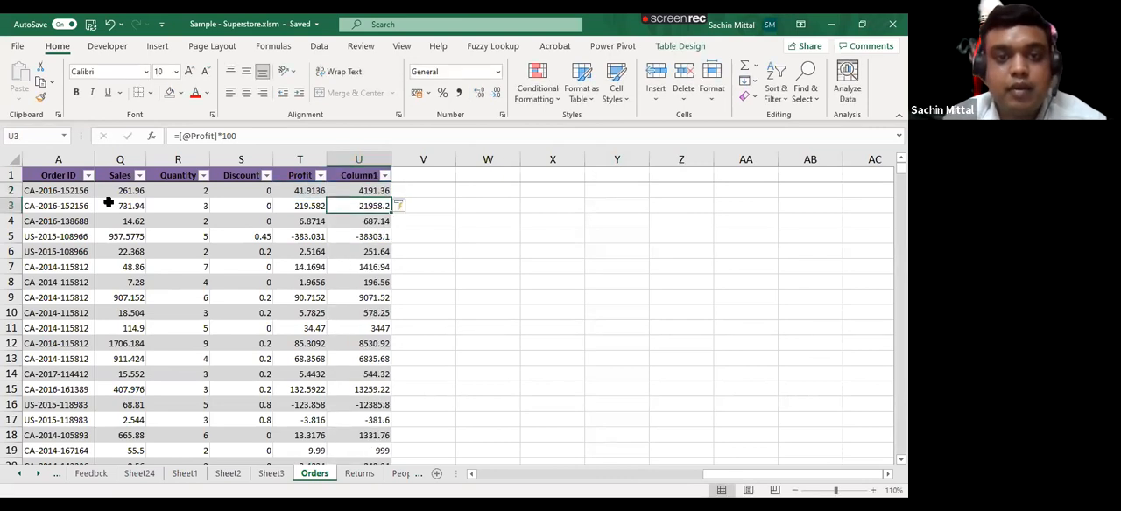
- Check the calculated column beside Profit at the top and in the last rows of the Orders table
key(ctrl+Down)
key(Up)
key(Up)
key(Up)
key(Up)
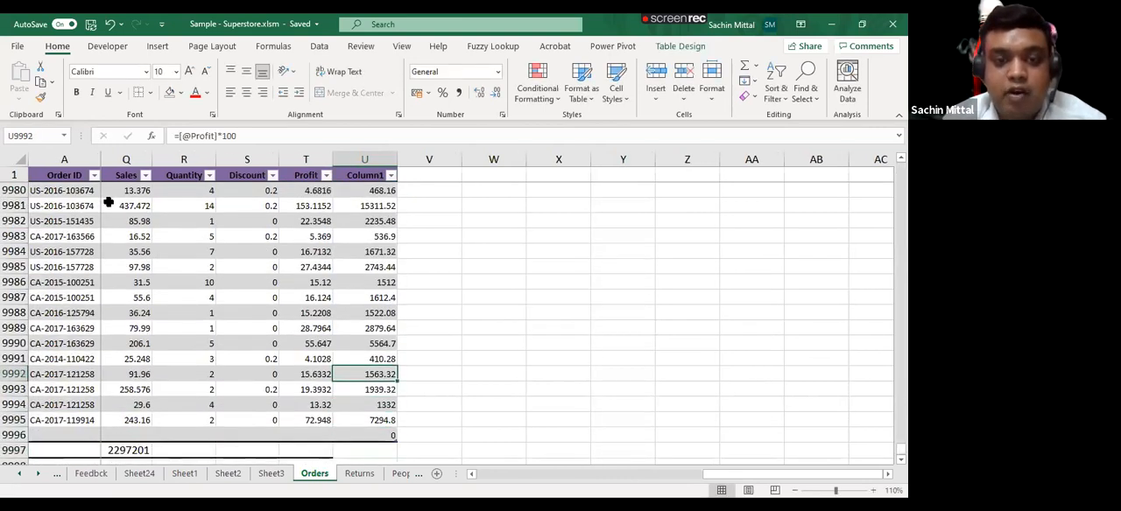
key(ctrl+Up)
key(Down)
key(Down)
key(ctrl+Down)
key(Down)
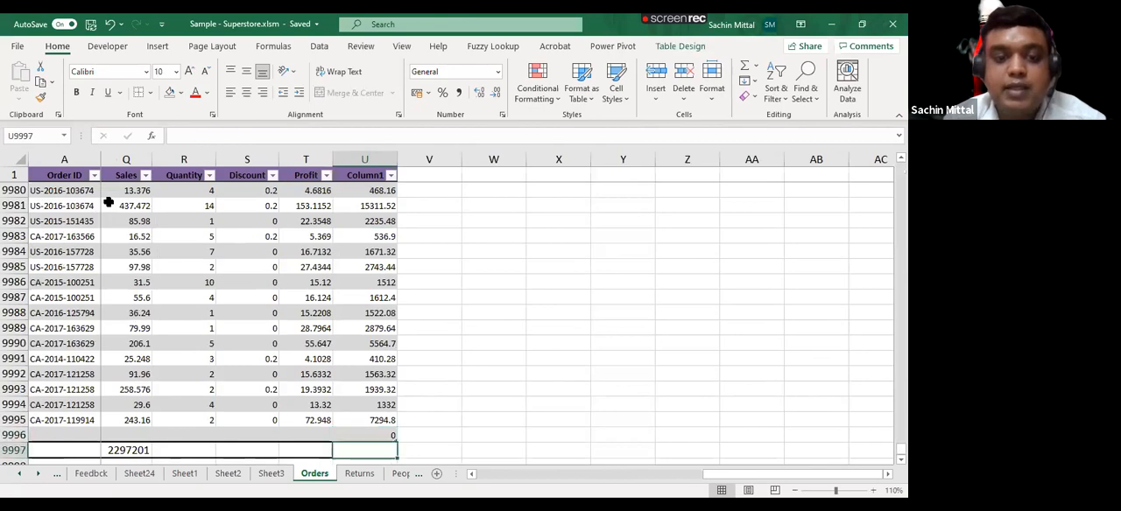
- Add rows to the Orders table by filling a person's name down the Ship Mode column from row 9997 to row 10008
key(Left)
key(Left)
key(Left)
key(Left)
key(Left)
key(Left)
key(Left)
key(Left)
key(Left)
key(Left)
key(Left)
key(Left)
key(Left)
key(Left)
key(Left)
key(Left)
key(Left)
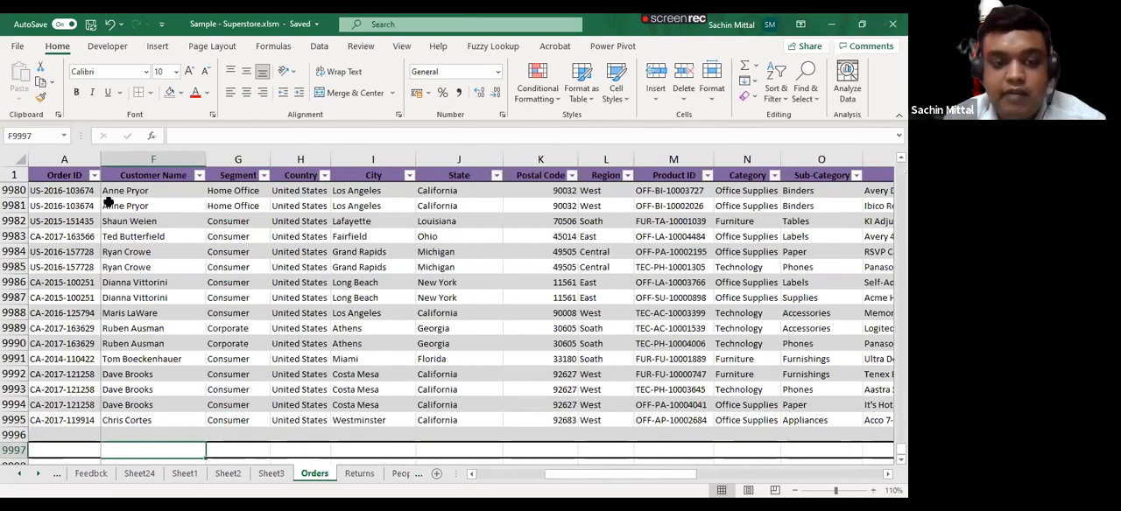
key(ctrl+shift+plus)
key(ctrl+d)
key(ctrl+Down)
key(ctrl+Up)
key(Down)
key(shift+Down)
key(Up)
key(shift+Down)
key(shift+Down)
key(shift+Down)
key(shift+Down)
key(shift+Down)
key(shift+Down)
key(shift+Down)
key(shift+Down)
key(shift+Down)
key(shift+Down)
key(shift+Down)
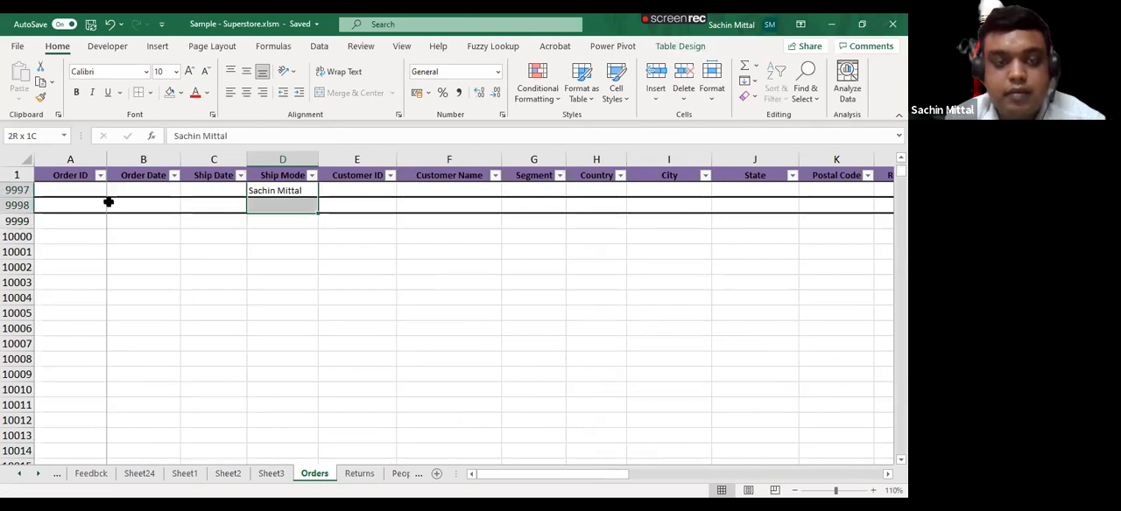
key(ctrl+d)
- Inspect the calculated column's formula row by row in the newly added rows, starting at U9997
key(Right)
key(Right)
key(Right)
key(Right)
key(Right)
key(Right)
key(Right)
key(Right)
key(Right)
key(Right)
key(Right)
key(Right)
key(Right)
key(Right)
key(Right)
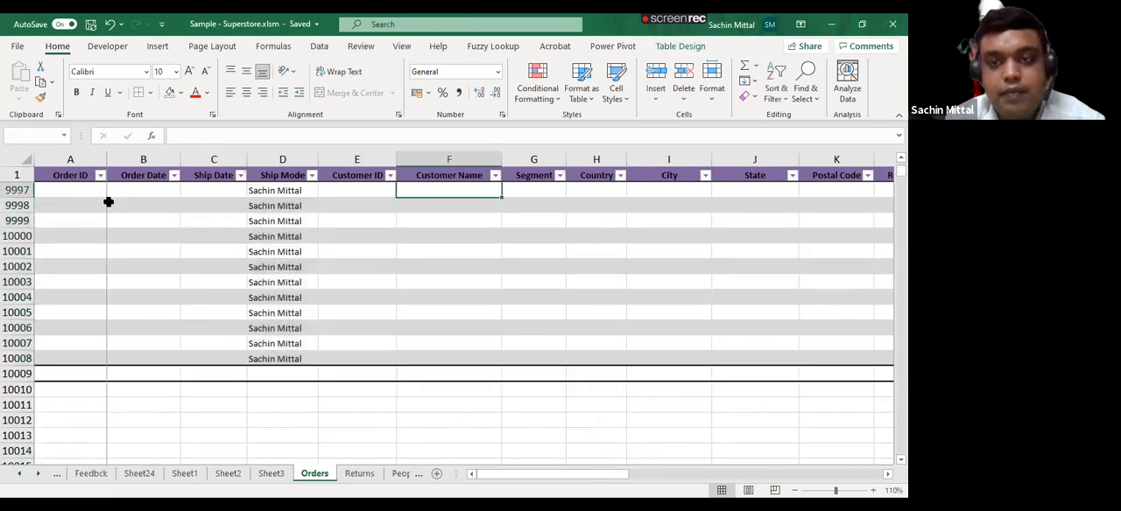
key(Right)
key(Right)
key(F2)
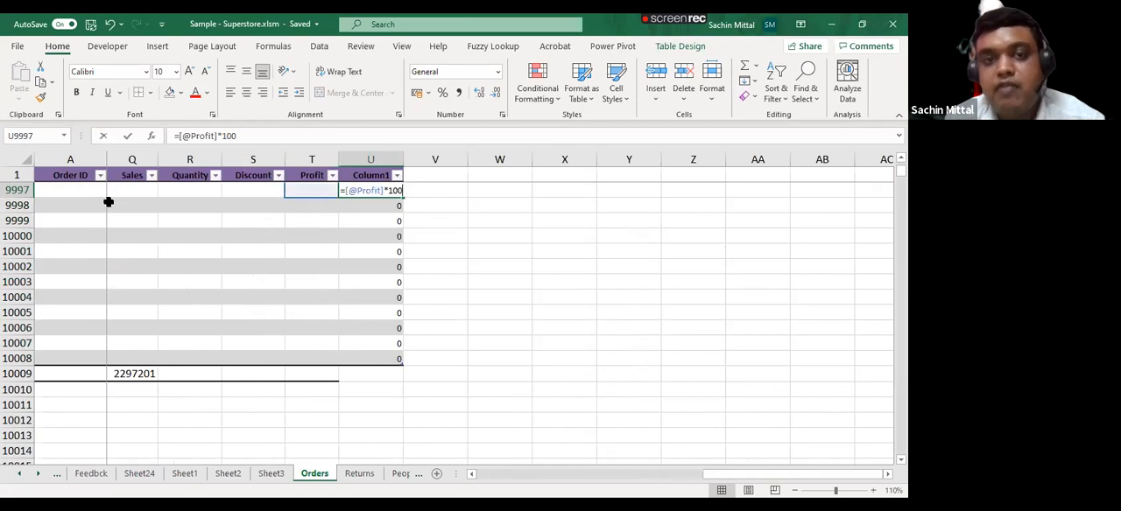
key(Return)
key(F2)
key(Return)
key(F2)
key(Return)
key(F2)
key(Return)
key(F2)
key(Return)
key(F2)
key(Return)
key(F2)
key(Return)
key(F2)
key(Escape)
key(Return)
key(F2)
key(Return)
key(F2)
key(Return)
key(F2)
key(Return)
key(F2)
key(Escape)
key(ctrl+Up)
key(Down)
key(Left)
key(Left)
key(Left)
key(Left)
key(Left)
key(Left)
key(Left)
key(Left)
key(Left)
key(Left)
key(Left)
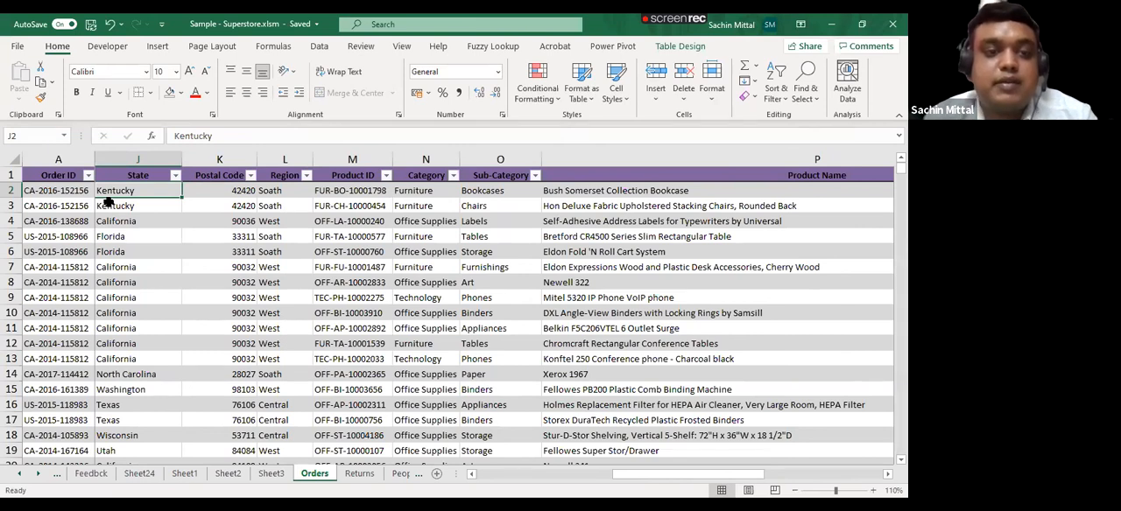
key(alt+Tab)
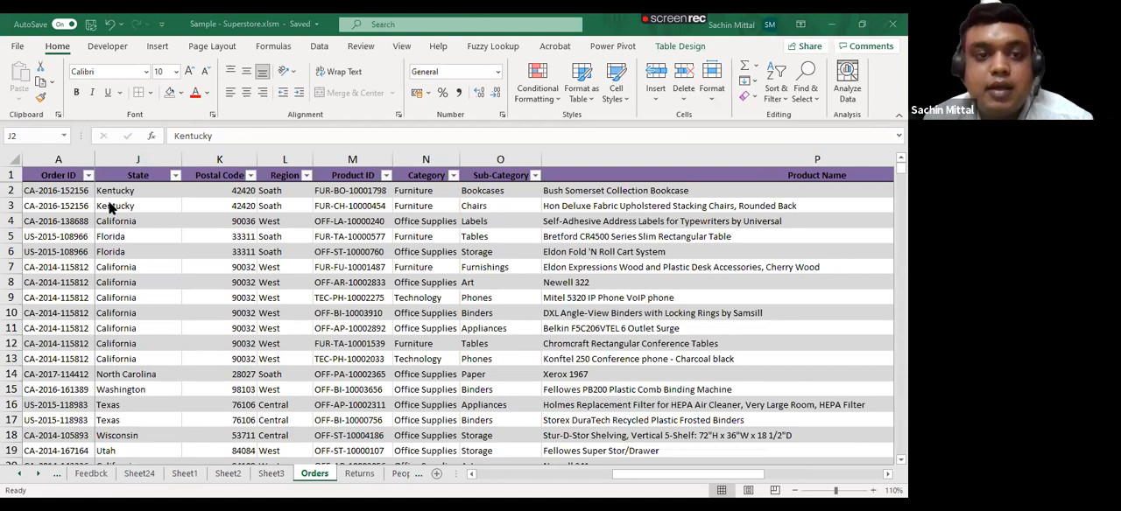
click(105, 196)
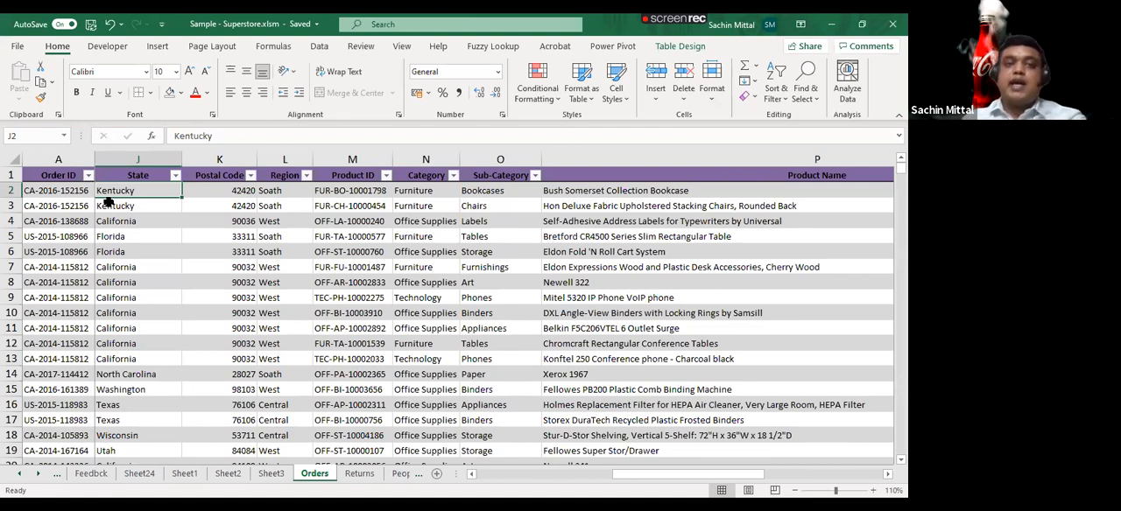
- Start a SUMIF formula in V2 beside the Orders table, using the whole Sales column as its range
key(Right)
key(Right)
key(Right)
key(Right)
key(Right)
key(Right)
key(Right)
key(Right)
key(Right)
key(Right)
key(Right)
key(Right)
key(Right)
key(Right)
key(Right)
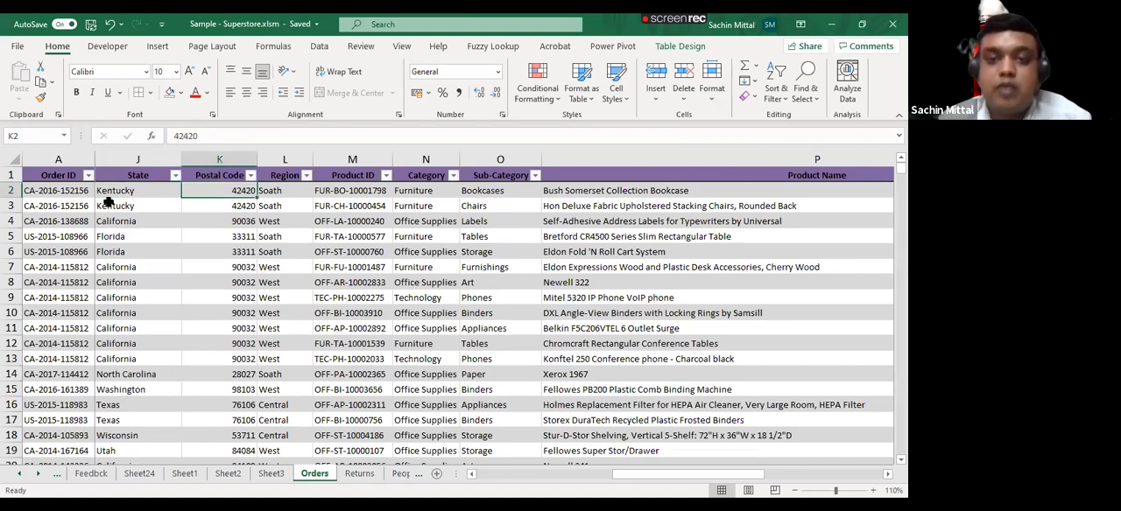
key(Left)
key(Left)
key(Left)
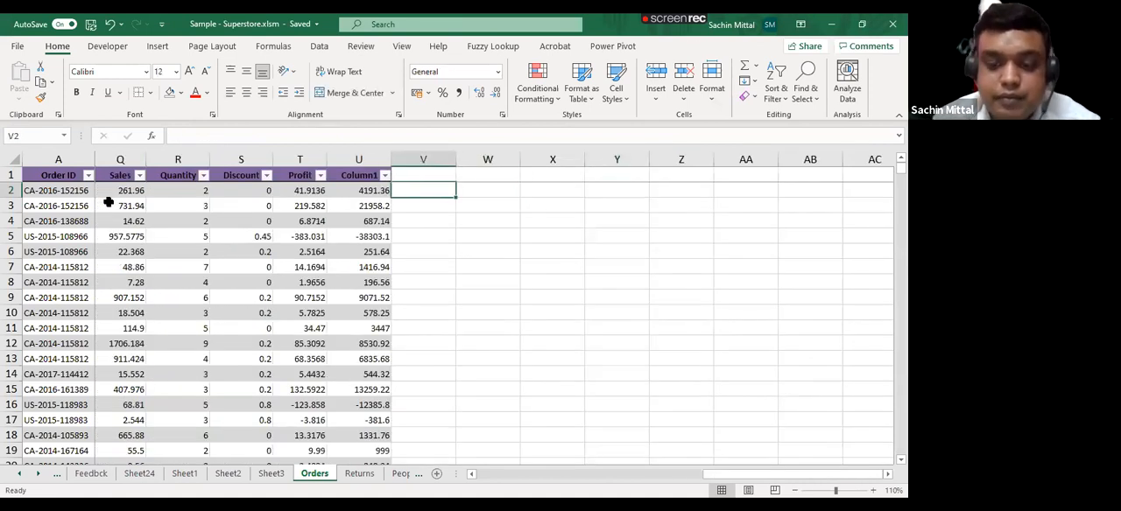
text(=Sumi)
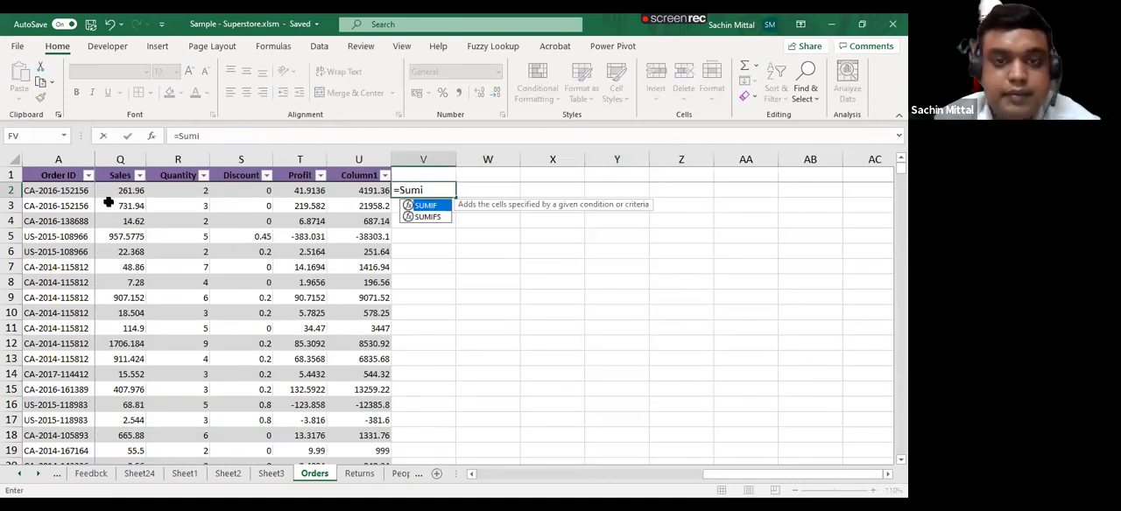
text(f)
key(Tab)
click(108, 196)
key(ctrl+shift+Down)
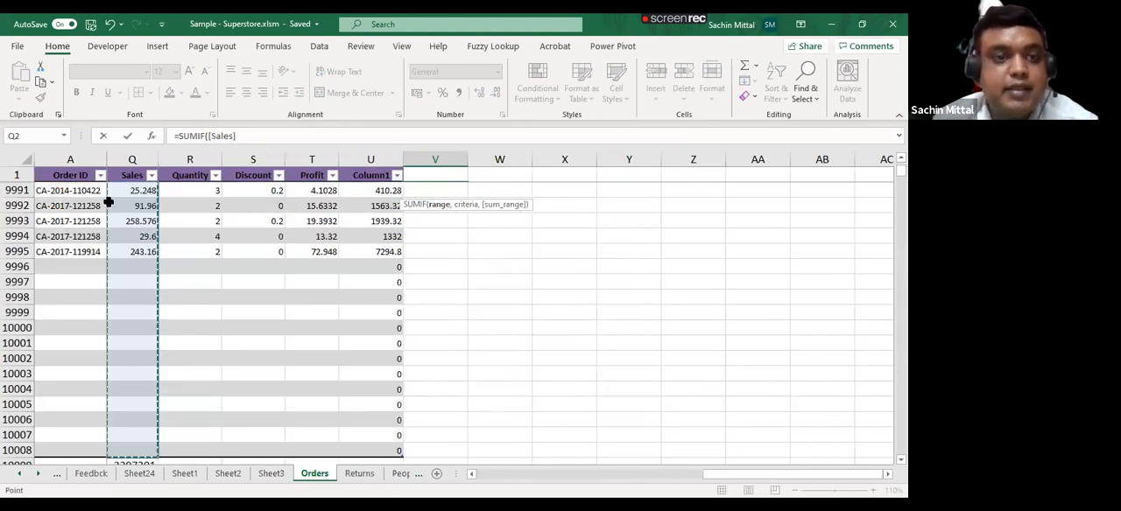
- Examine the Sales column reference in the unfinished SUMIF formula and cancel the entry
scroll(114, 254, up, 20)
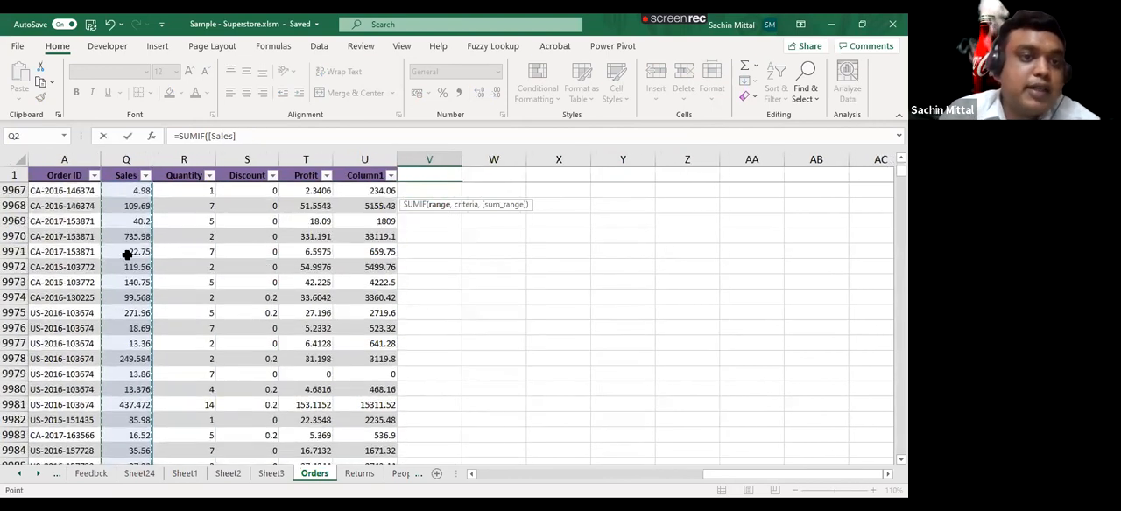
scroll(142, 236, up, 12)
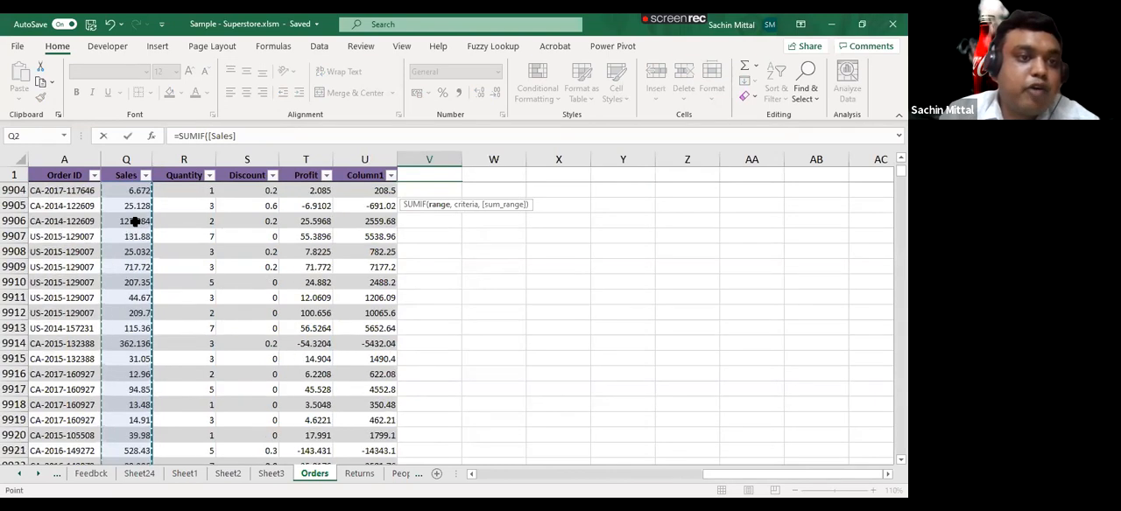
scroll(132, 263, up, 13)
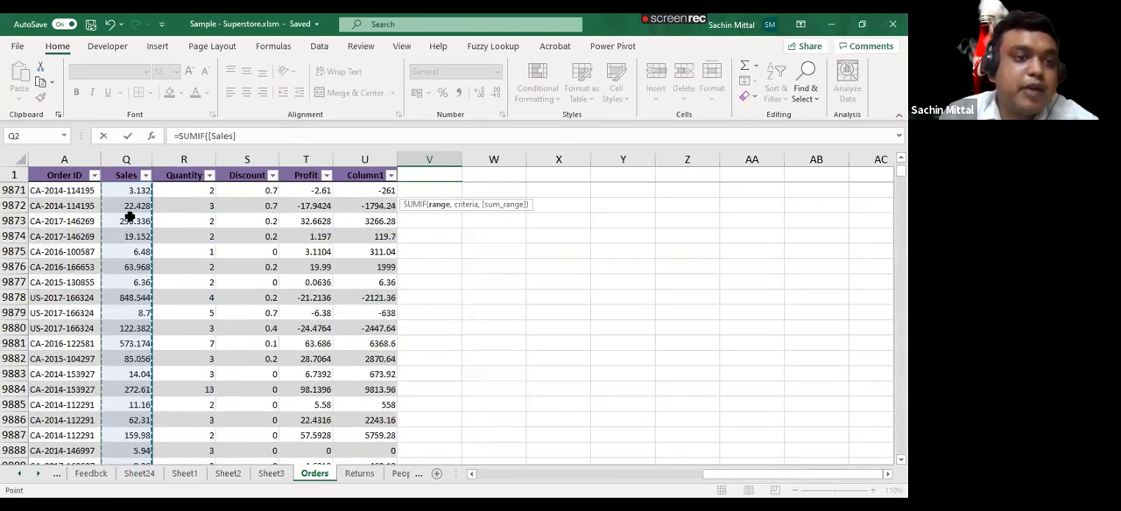
scroll(132, 407, up, 9)
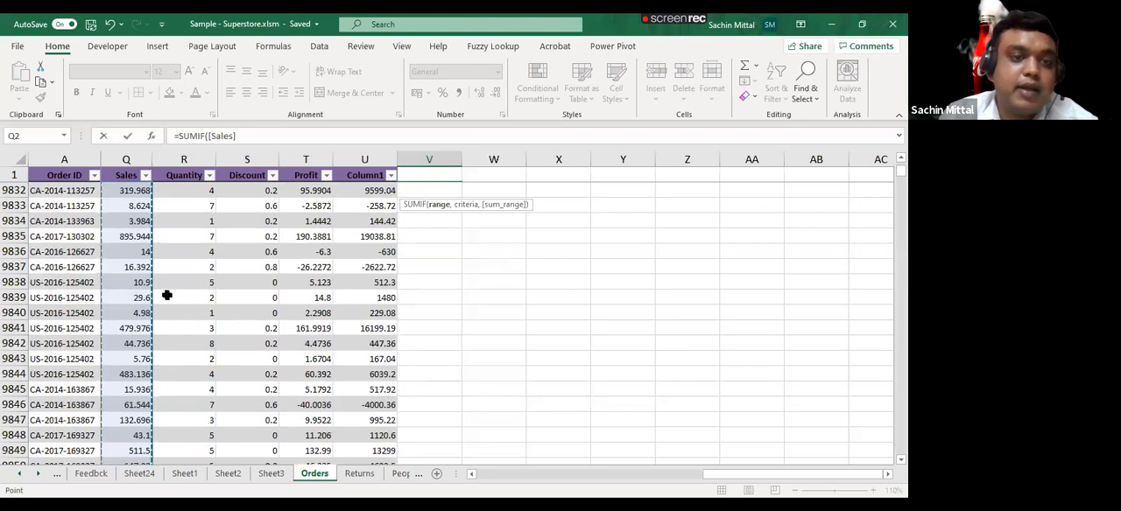
scroll(230, 138, up, 2)
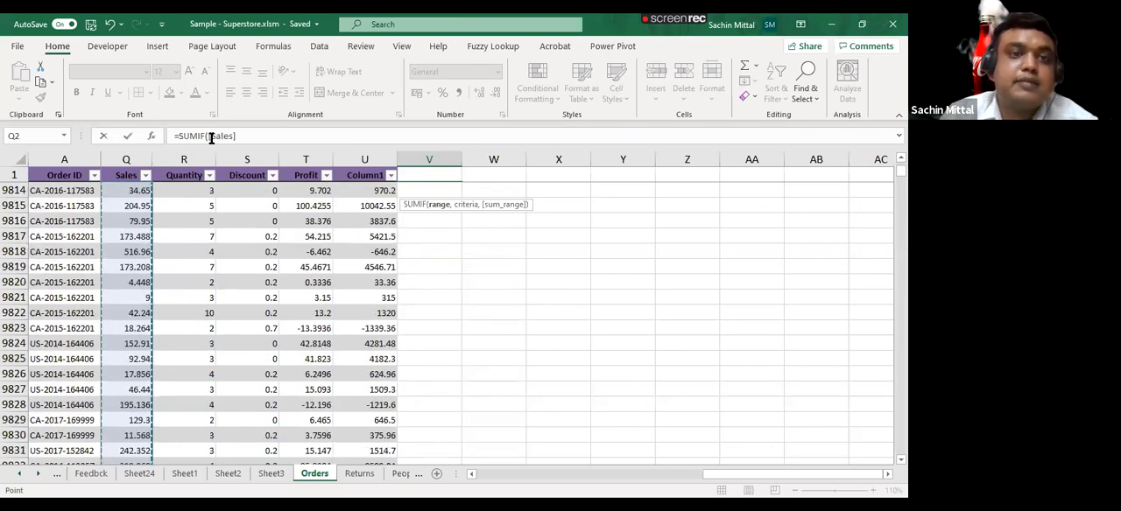
scroll(208, 138, up, 9)
click(275, 136)
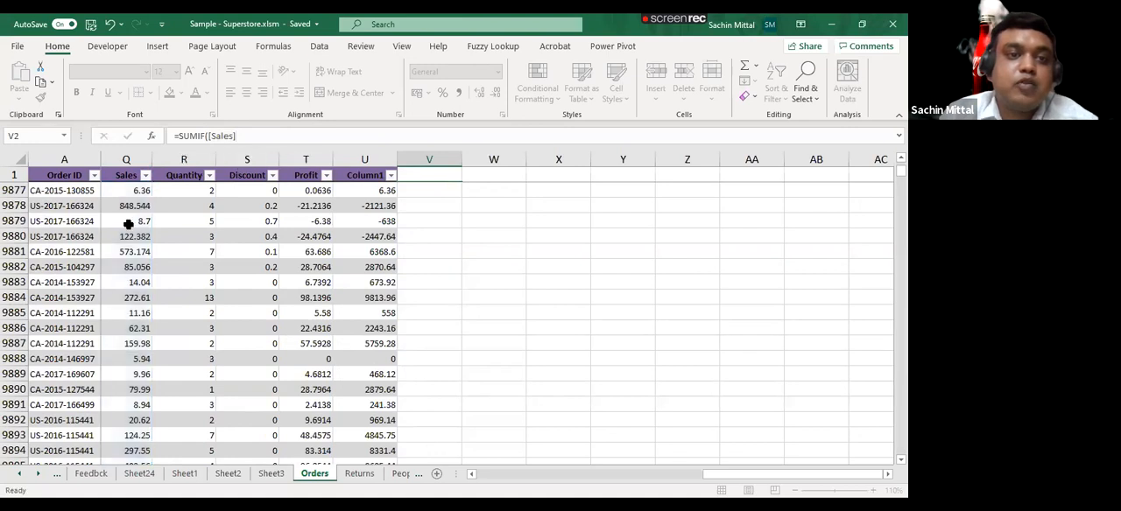
key(Escape)
scroll(128, 260, down, 8)
scroll(128, 260, up, 12)
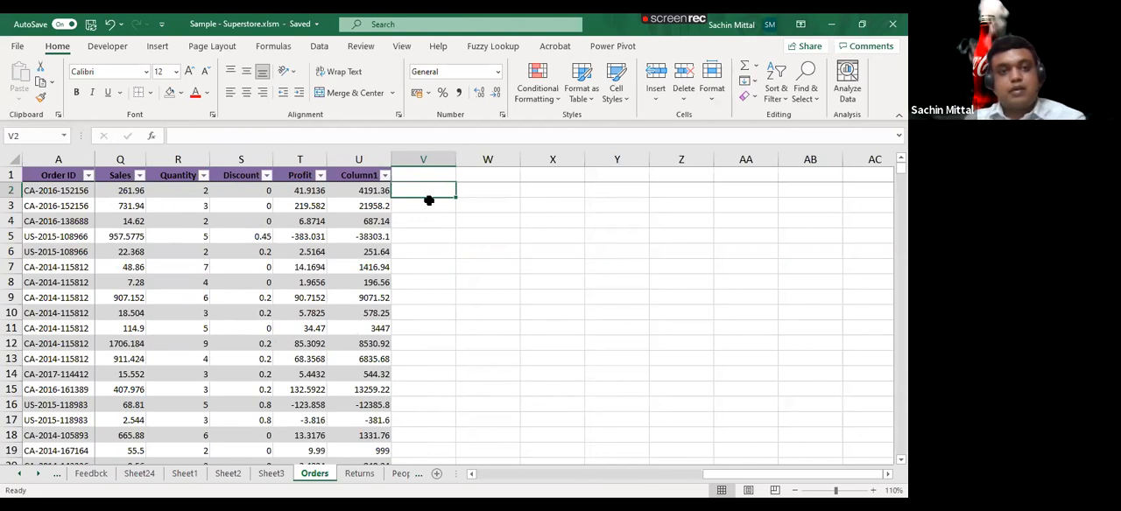
- Insert a slicer for the Segment field of the Orders table
key(Left)
key(Left)
key(Left)
key(Left)
key(Left)
key(Left)
key(Left)
key(Left)
key(Left)
key(Left)
key(Left)
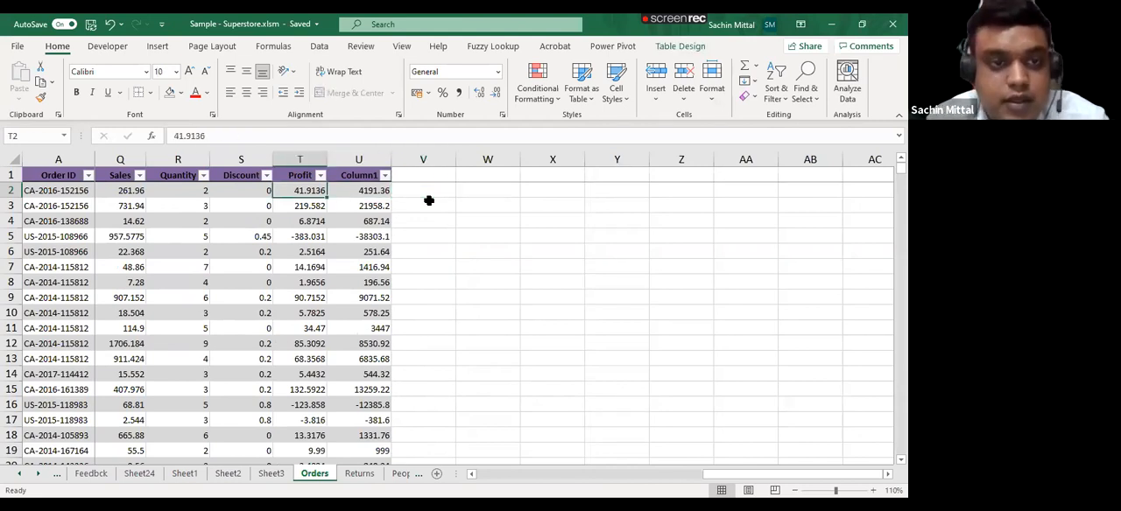
key(Left)
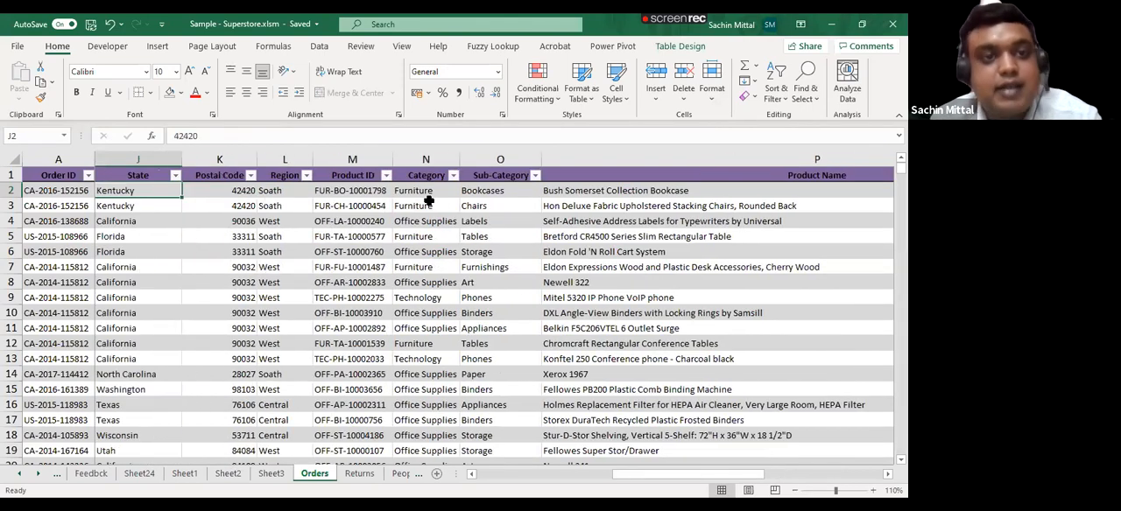
key(Left)
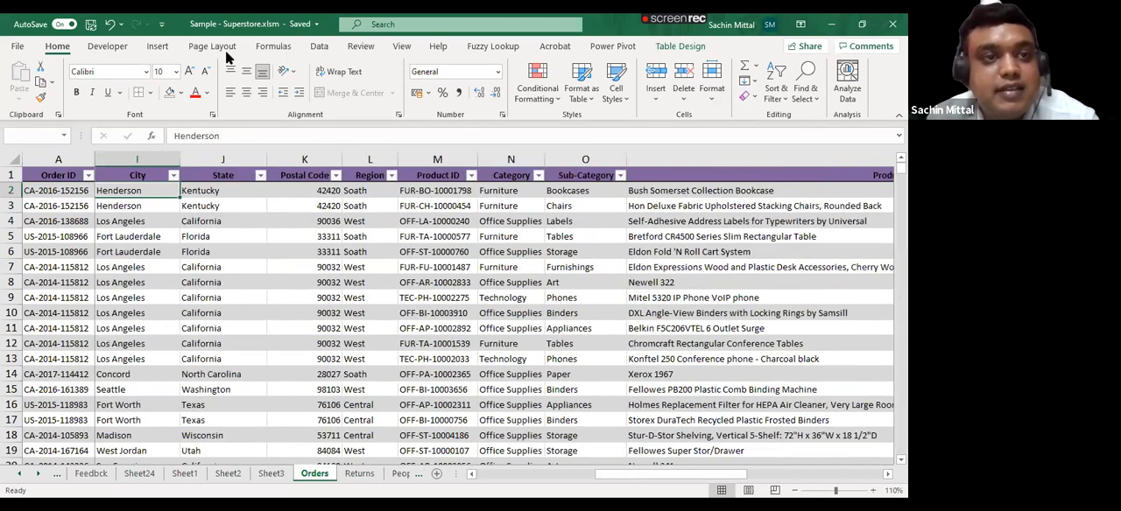
key(Left)
key(Left)
key(Left)
key(Left)
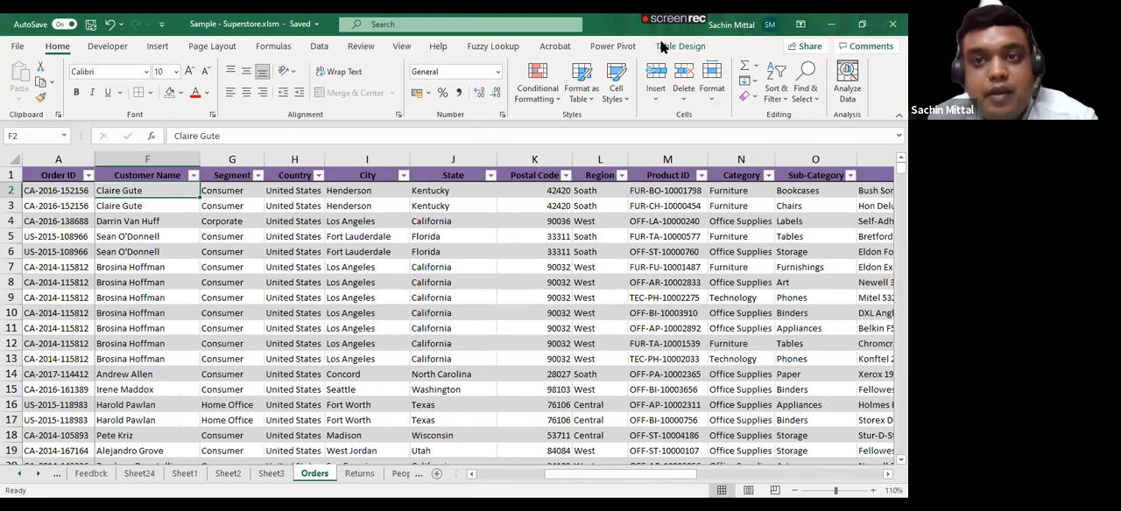
key(Left)
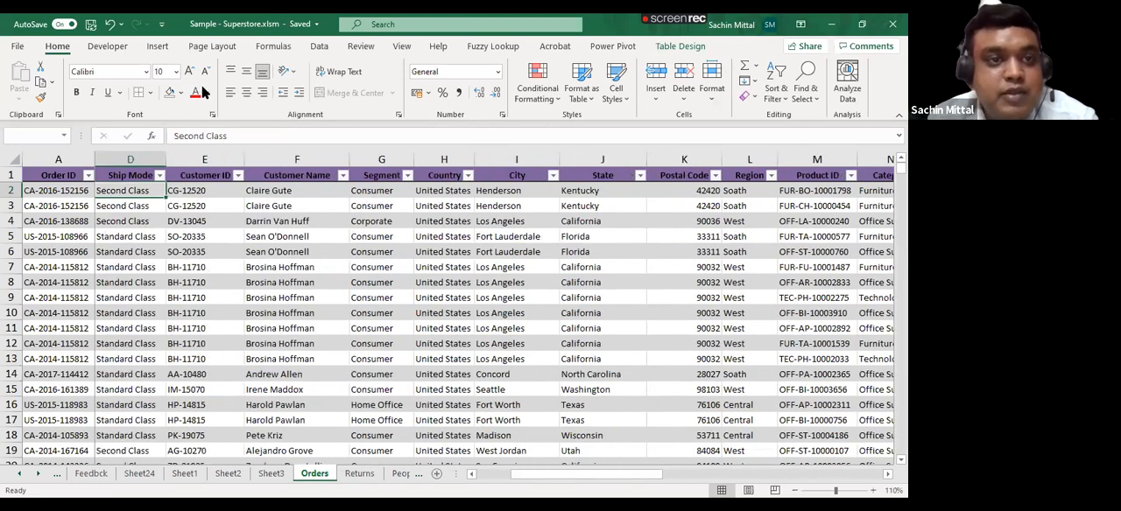
key(Home)
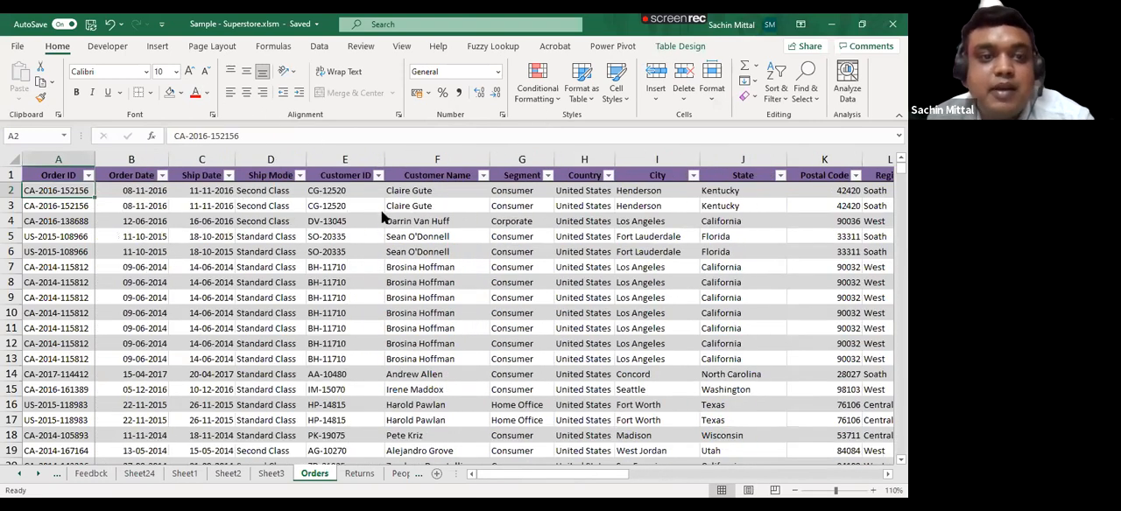
key(alt+j)
key(t)
key(s)
key(f)
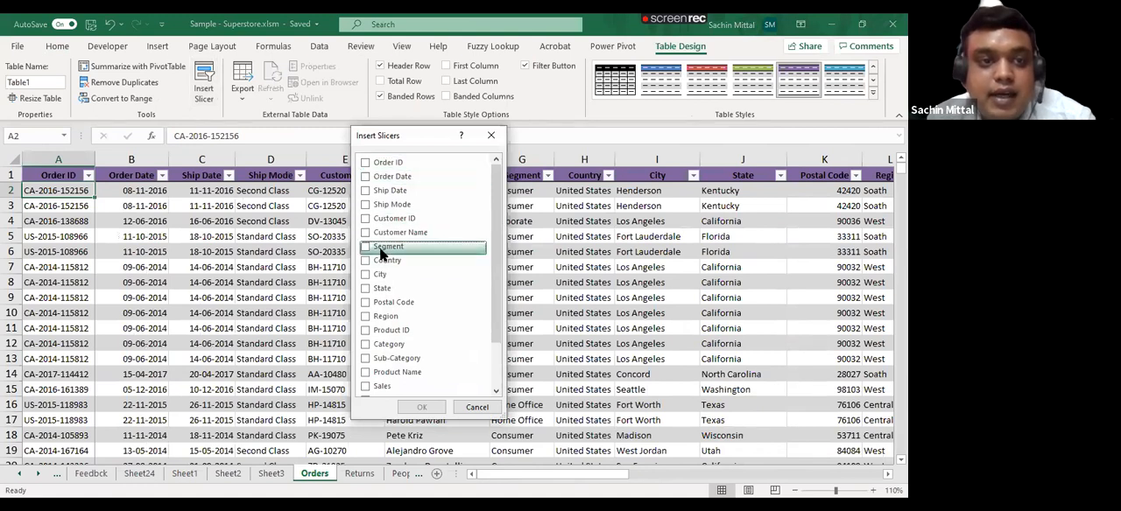
click(366, 247)
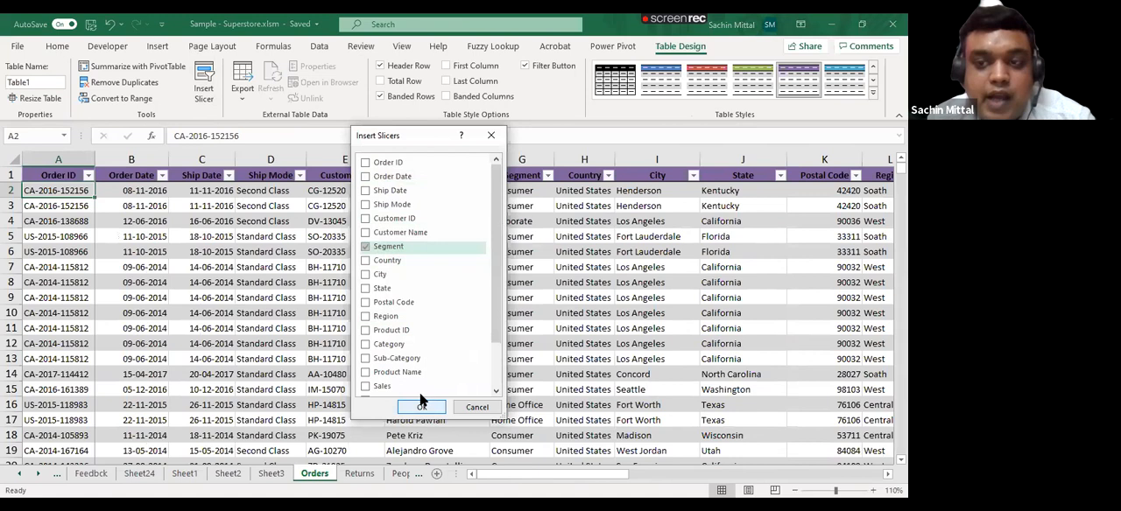
click(418, 408)
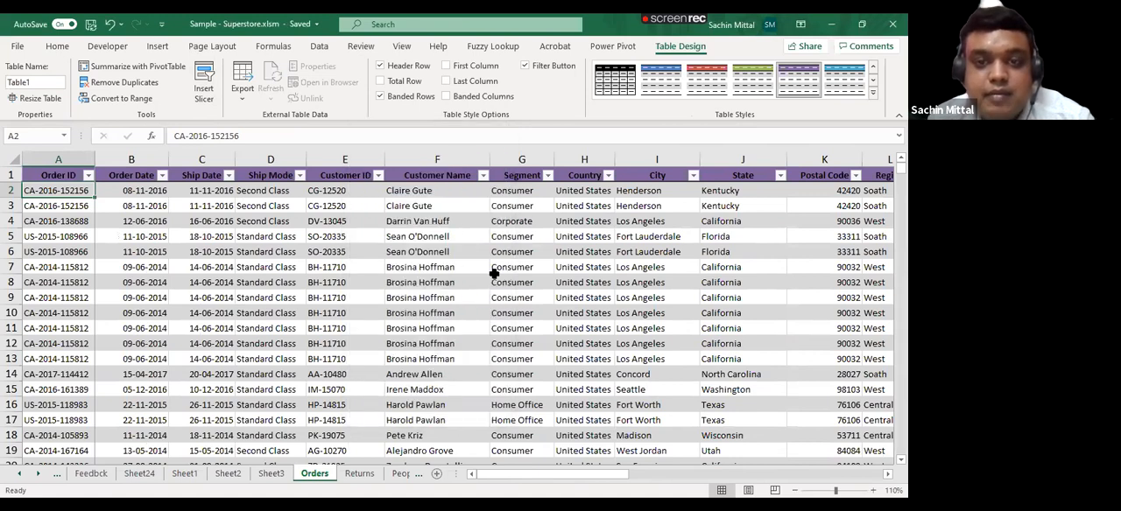
- Filter the Orders table by the Consumer segment and switch the Segment slicer to Corporate
click(105, 256)
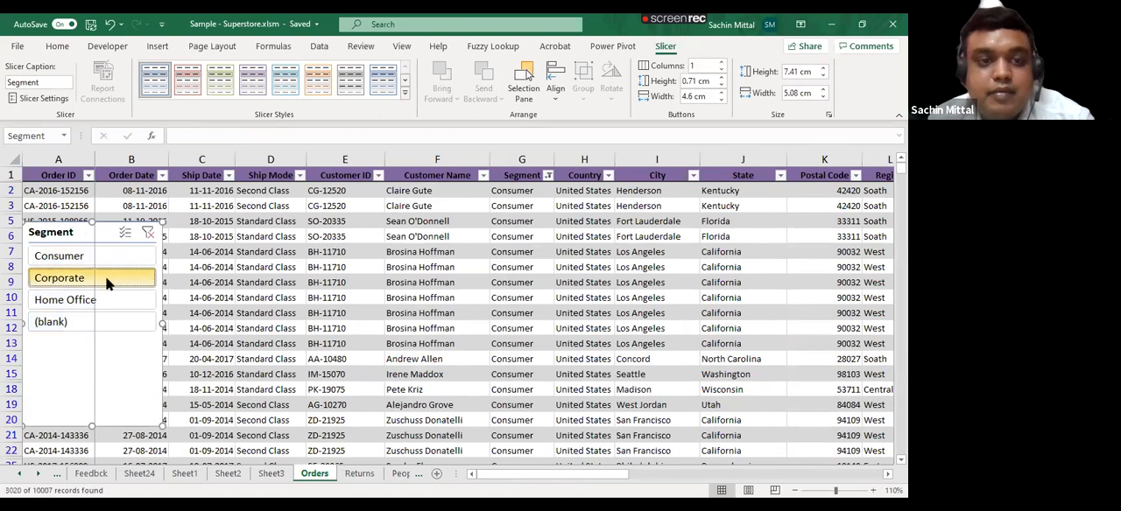
click(105, 276)
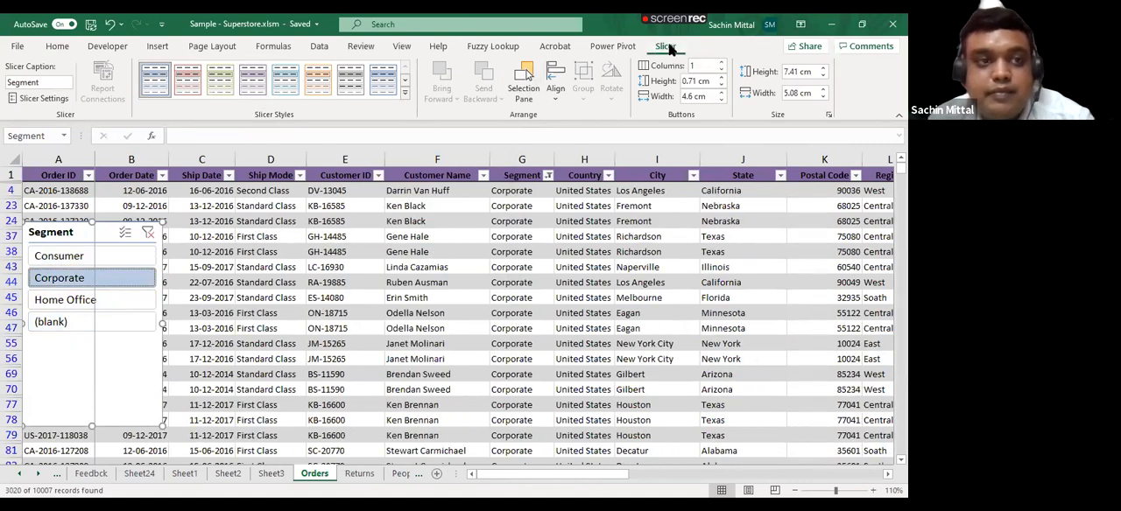
- Insert a second slicer for the State field of the Orders table
click(333, 343)
click(661, 47)
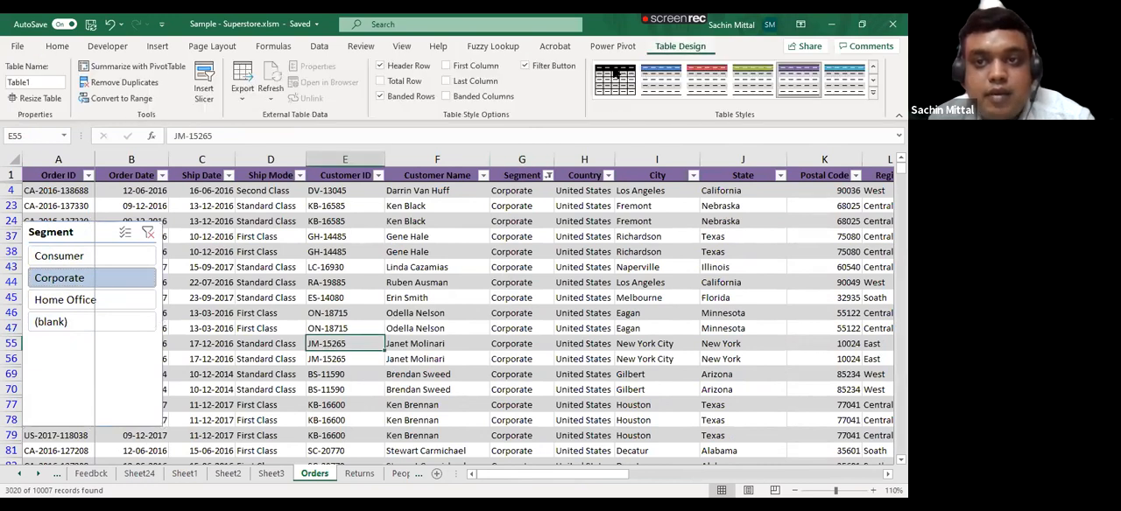
click(203, 83)
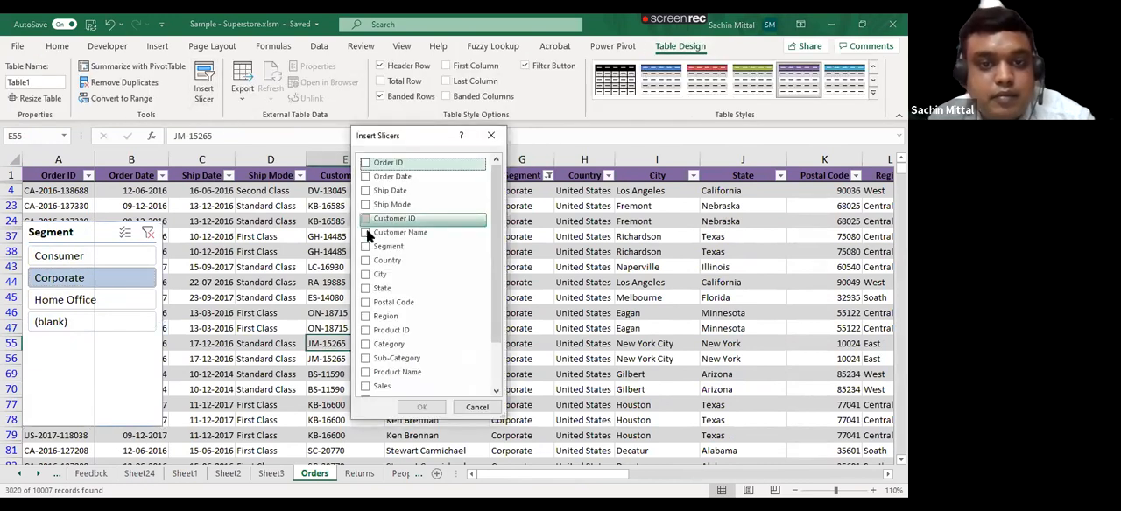
click(366, 289)
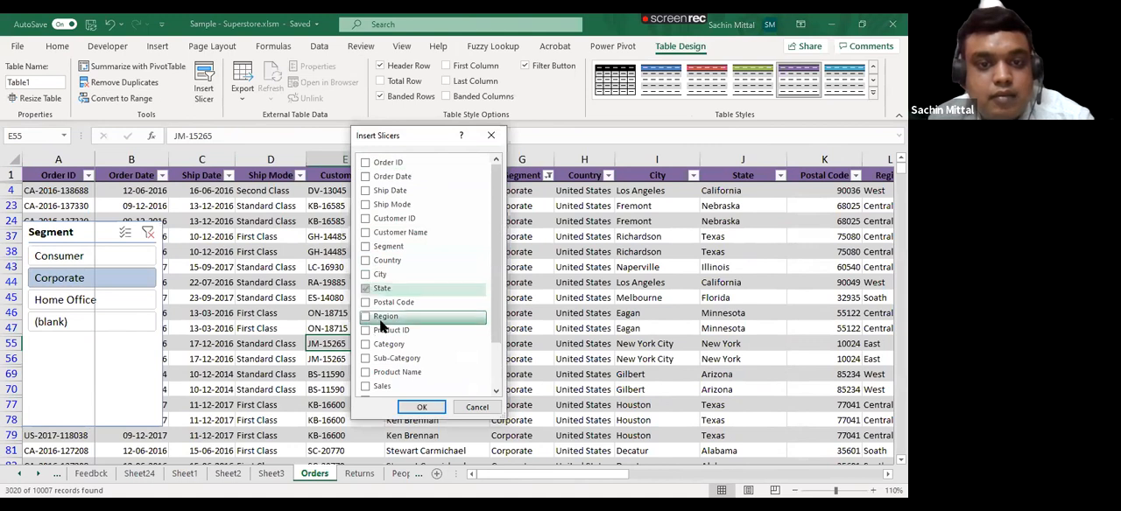
click(421, 408)
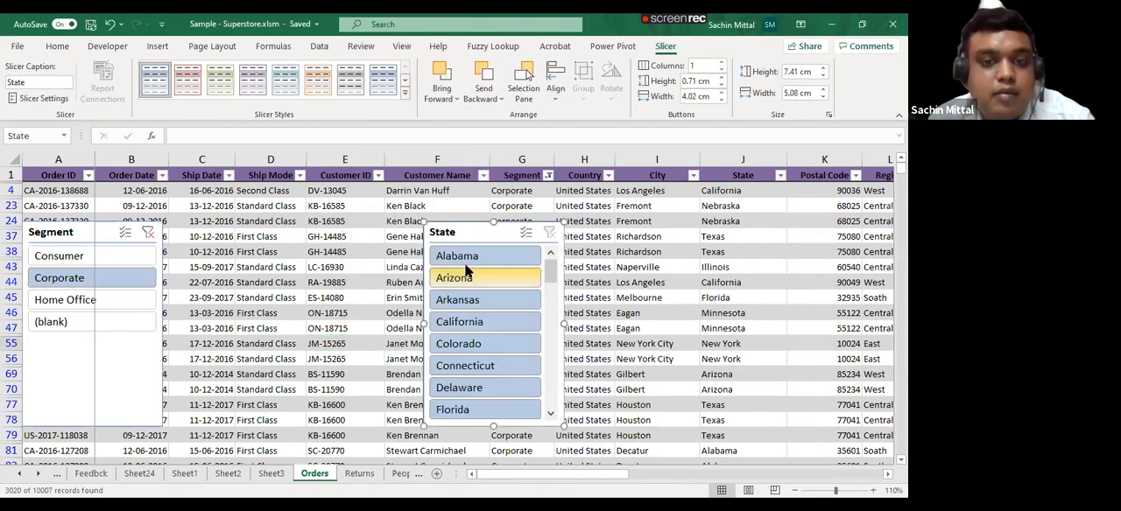
- Filter the Corporate orders by state with the State slicer, trying Alabama and Arizona and settling on Arkansas
click(462, 259)
click(466, 278)
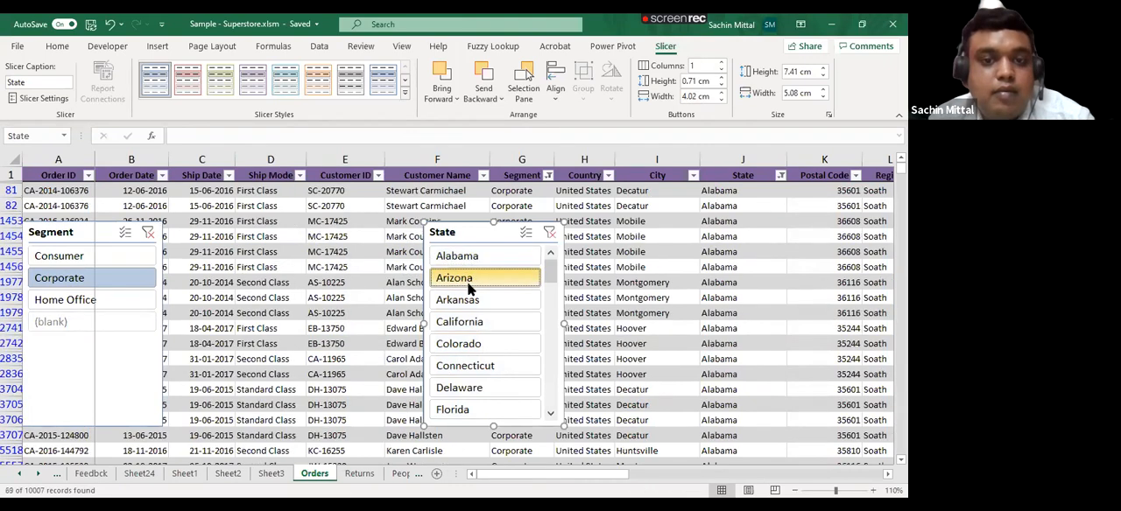
click(468, 301)
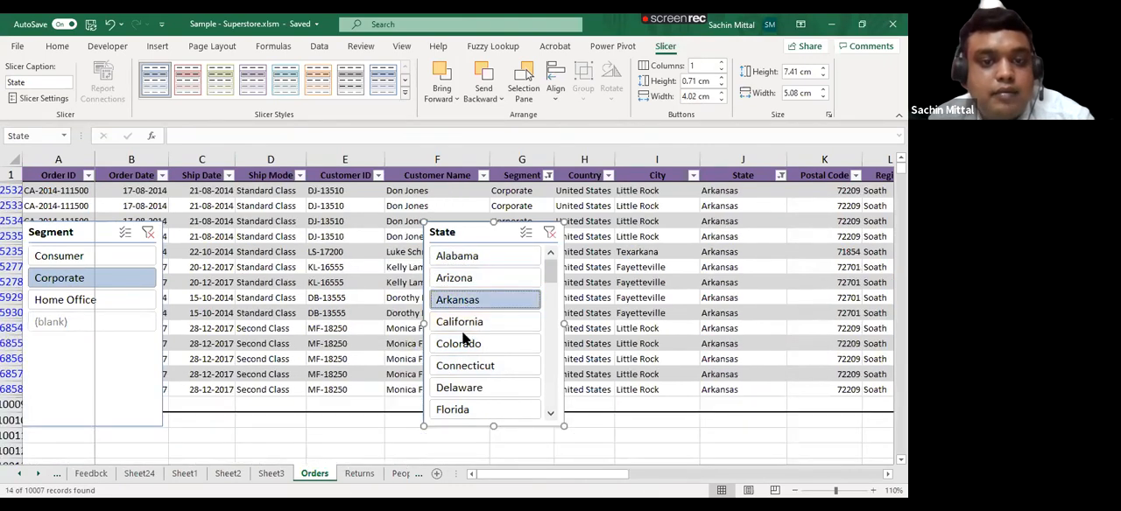
- Switch the State slicer to Colorado and settle on Idaho for the Corporate orders
click(464, 346)
scroll(464, 342, down, 3)
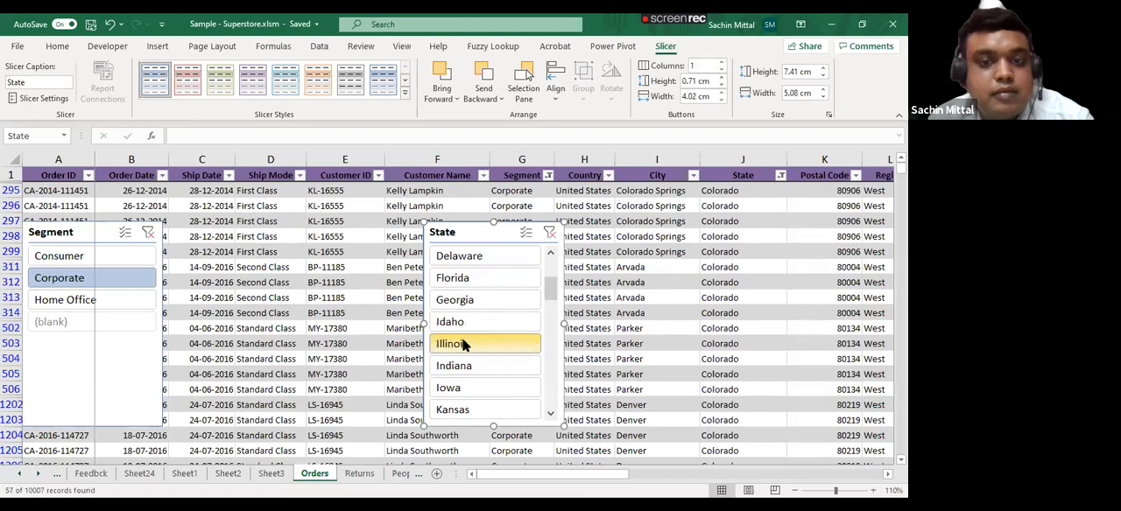
click(464, 324)
scroll(464, 324, down, 3)
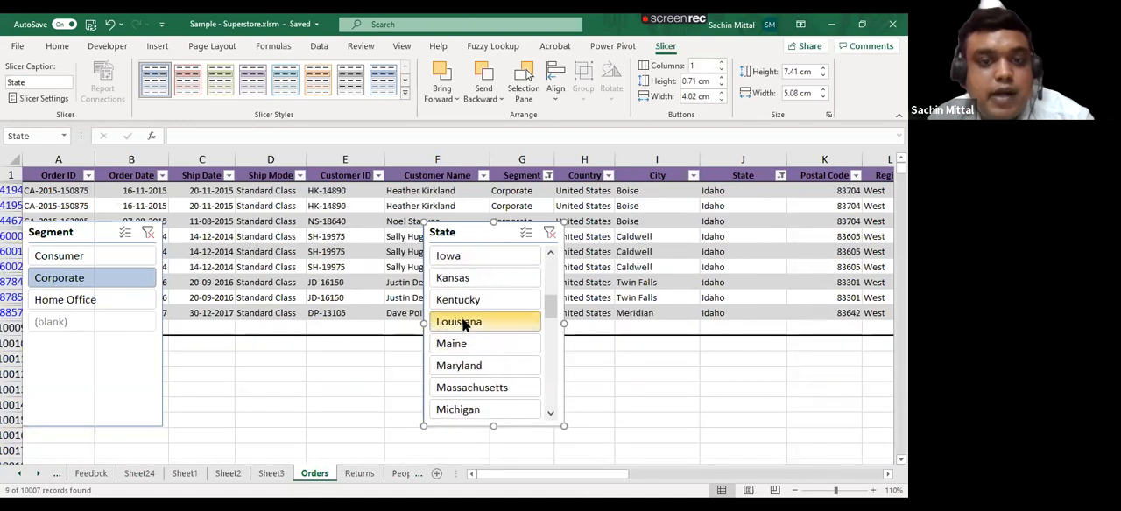
- Move the State and Segment slicers side by side into the empty area below the filtered Orders rows
drag(468, 237, 843, 355)
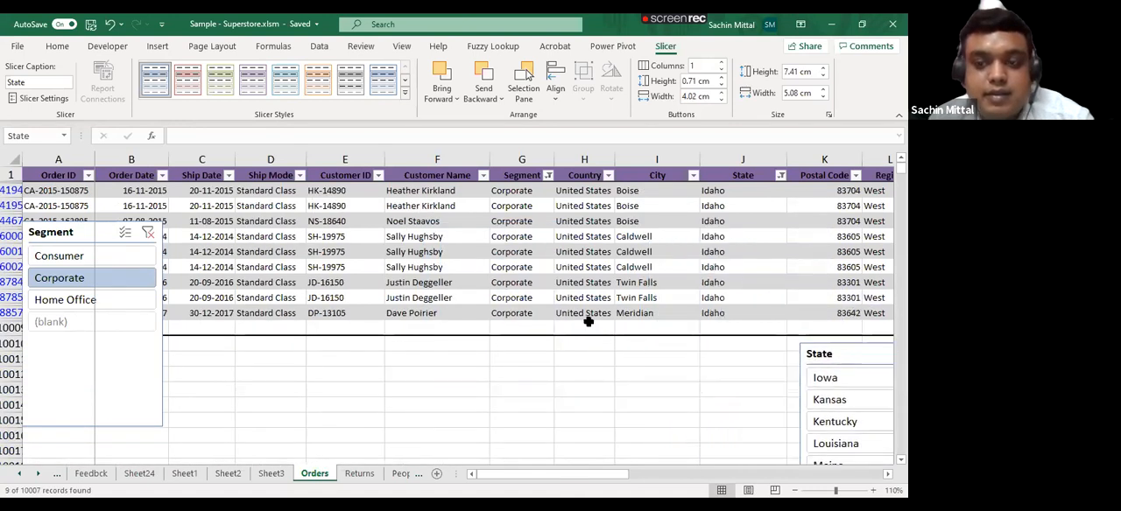
click(361, 355)
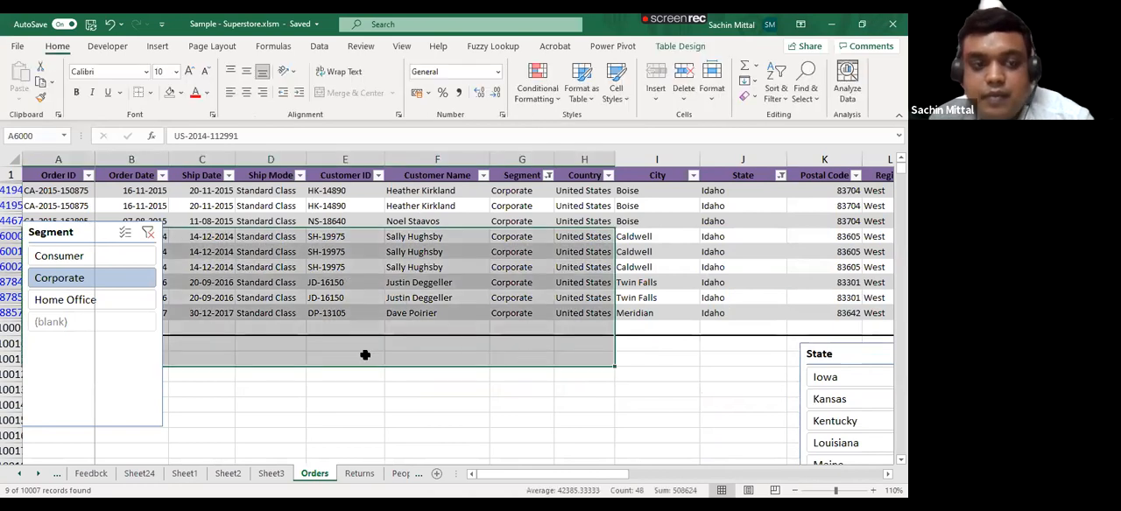
drag(72, 243, 656, 361)
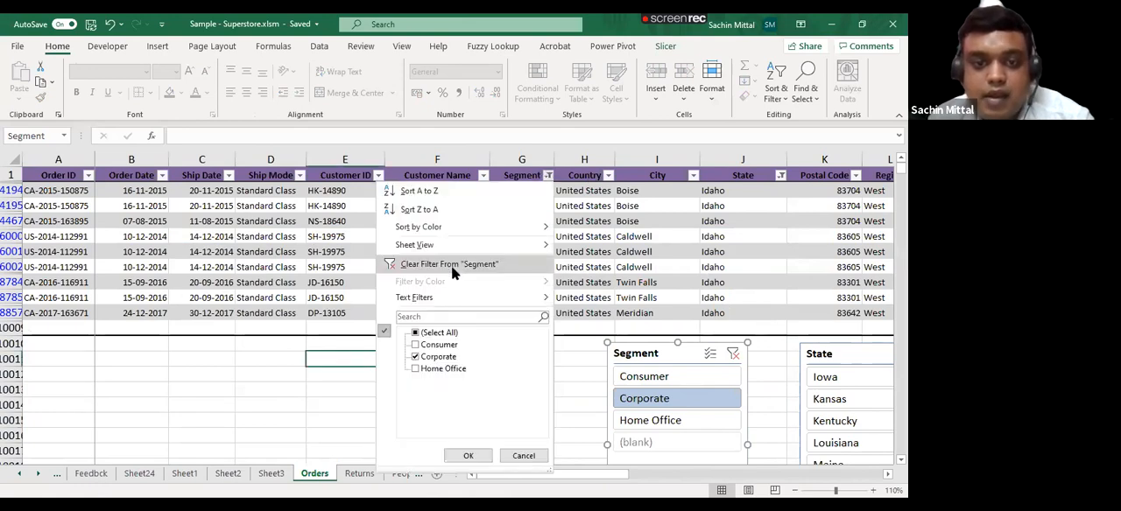
- Clear the filter from the Segment column and select the empty Ship Mode cell below the last filtered order
click(451, 264)
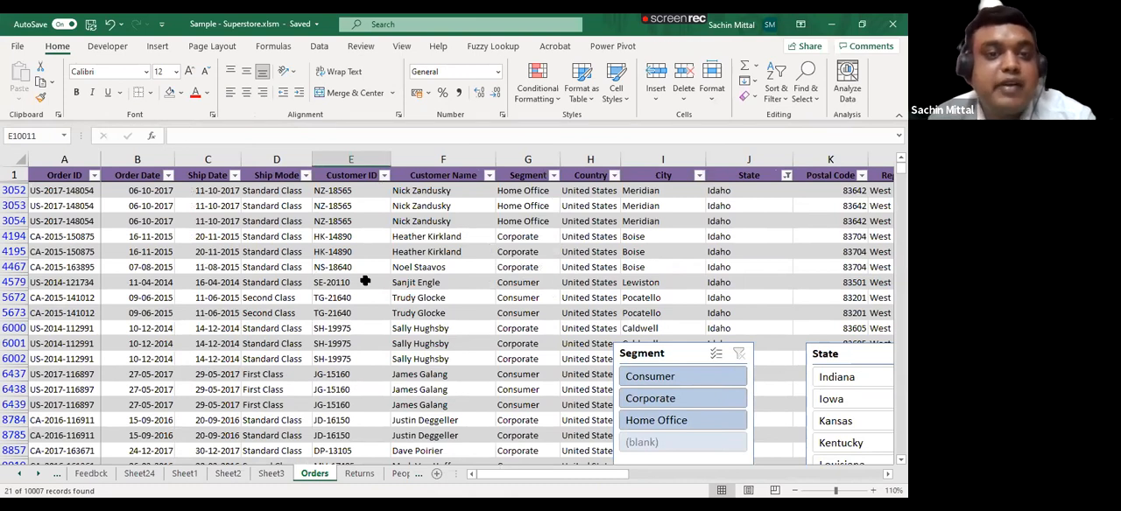
click(366, 281)
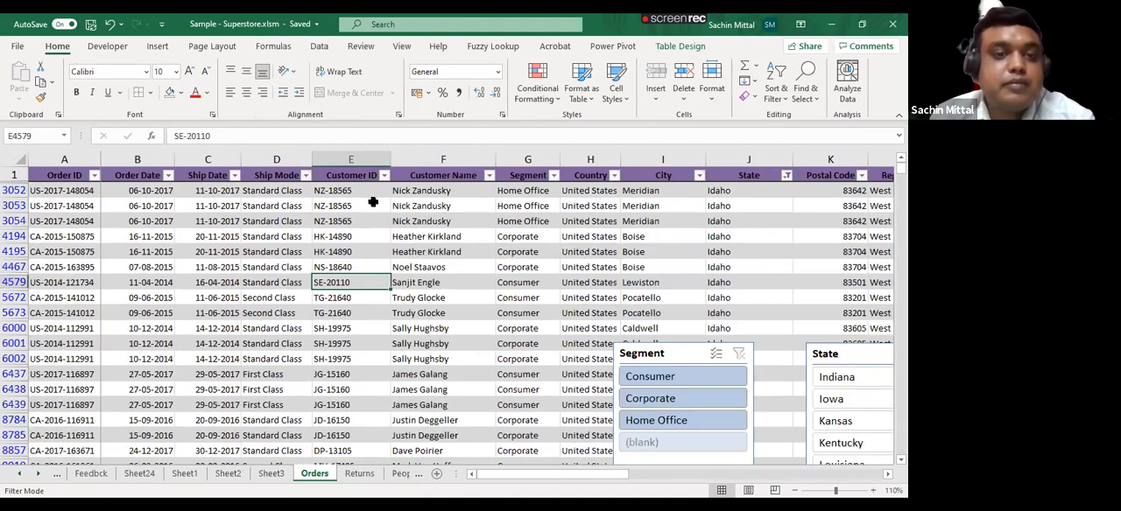
scroll(372, 202, down, 5)
click(285, 332)
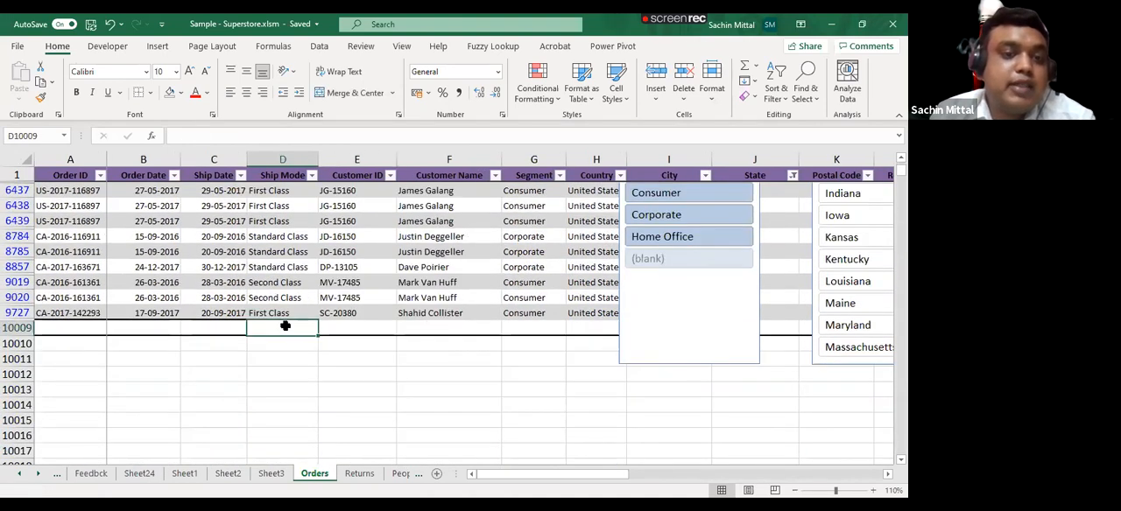
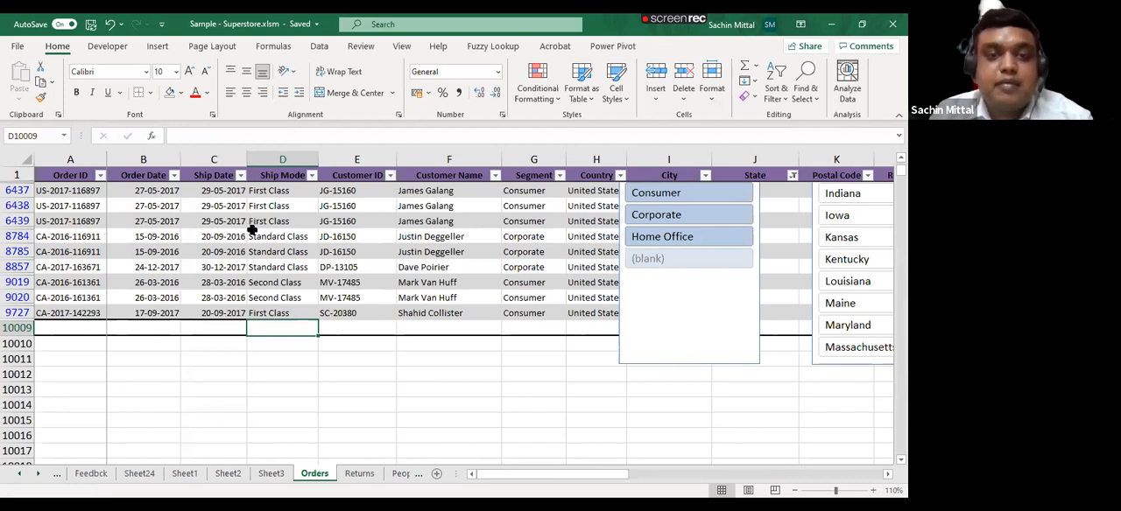
- Look through the table style gallery available for the Orders table
scroll(251, 230, up, 4)
click(251, 230)
scroll(251, 229, down, 1)
scroll(251, 229, up, 1)
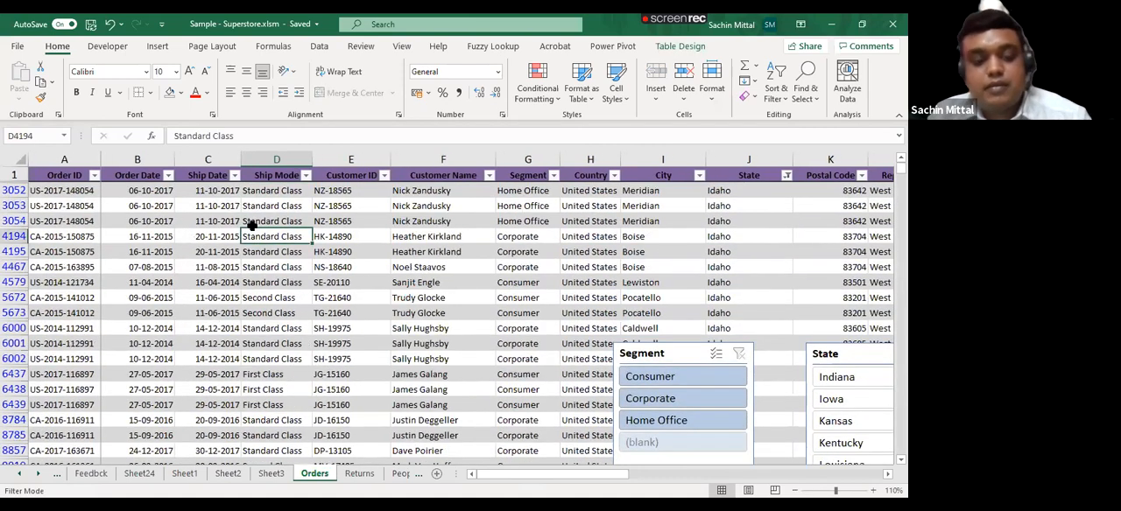
key(alt+a)
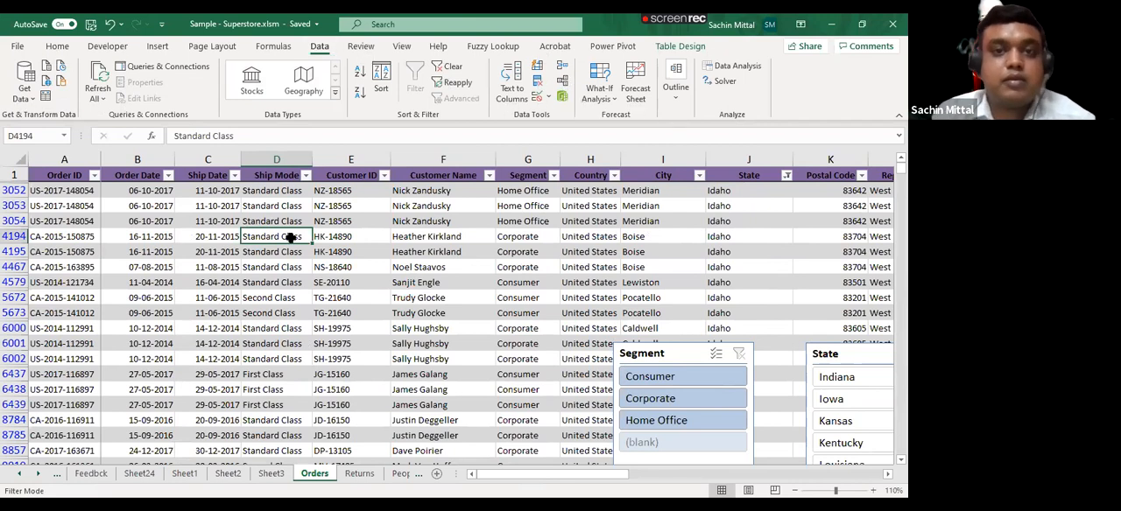
click(483, 175)
click(679, 47)
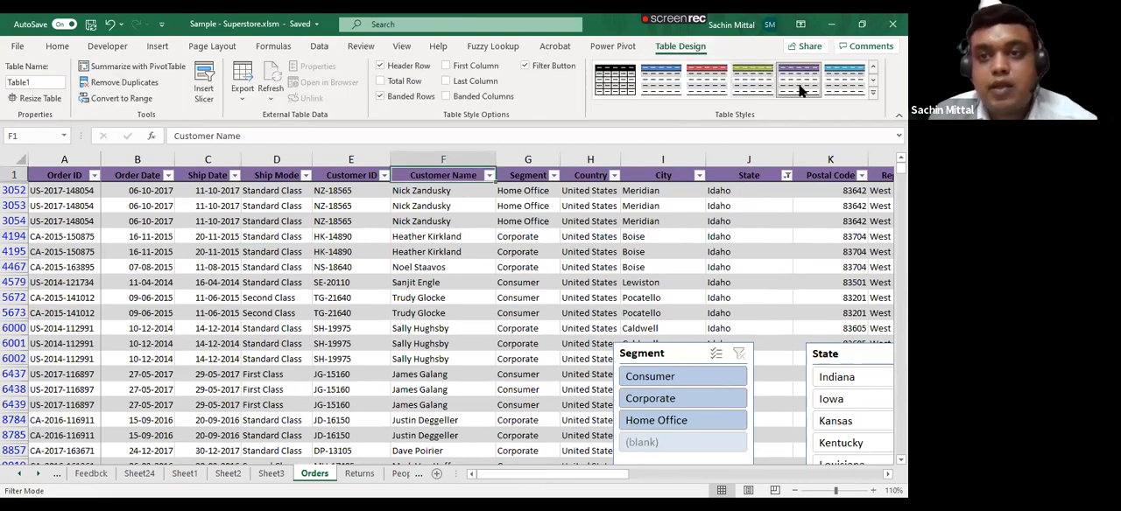
click(871, 94)
click(368, 145)
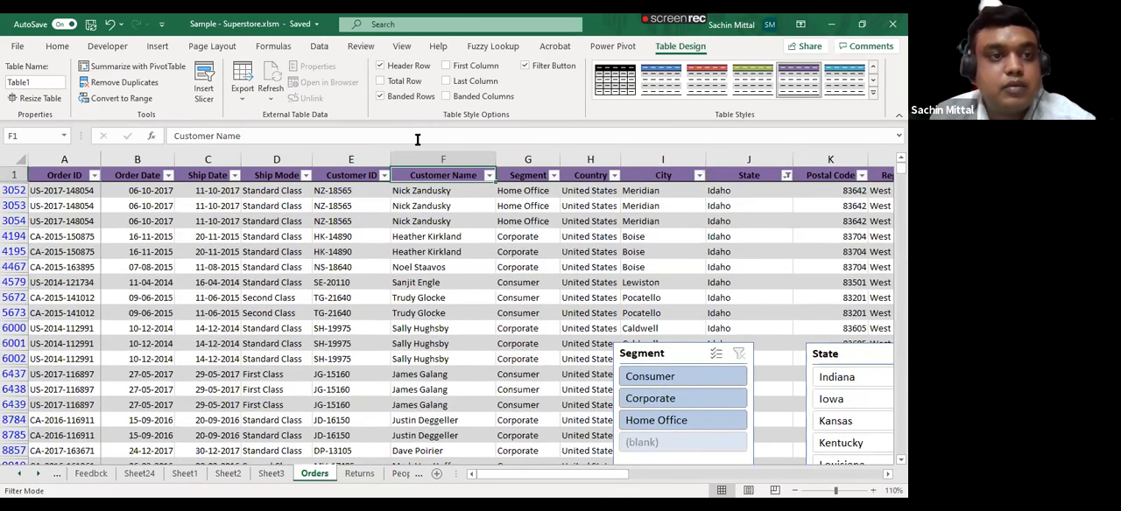
- Clear the remaining filter so the Orders table shows every order
scroll(156, 259, down, 2)
scroll(156, 260, up, 2)
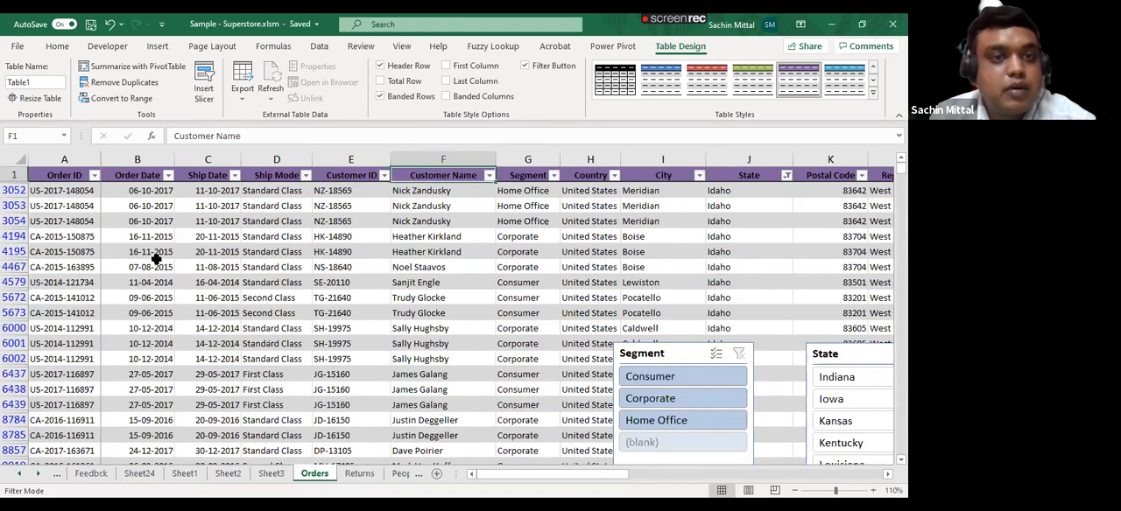
scroll(328, 217, down, 1)
click(328, 220)
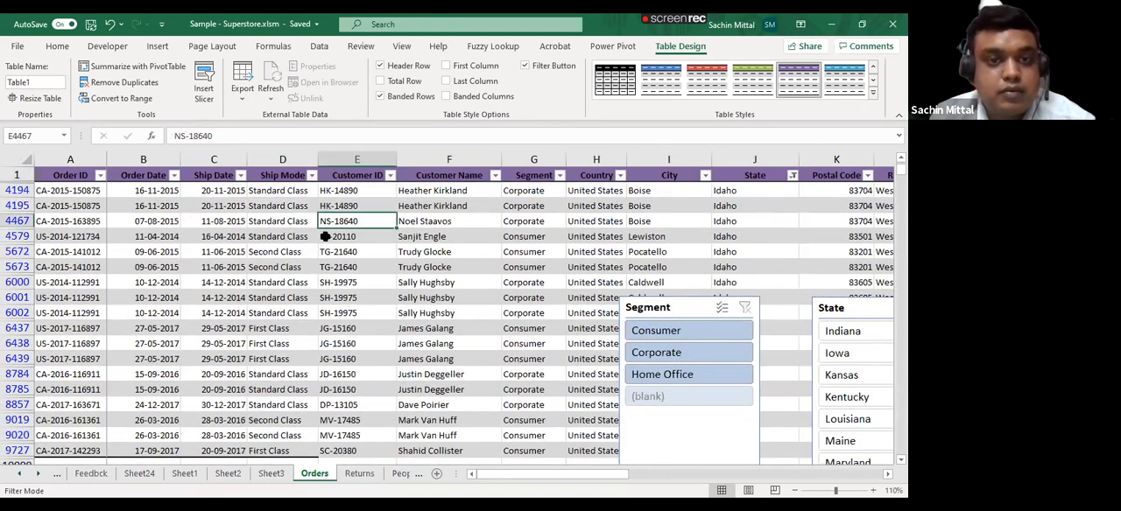
key(alt+a)
key(c)
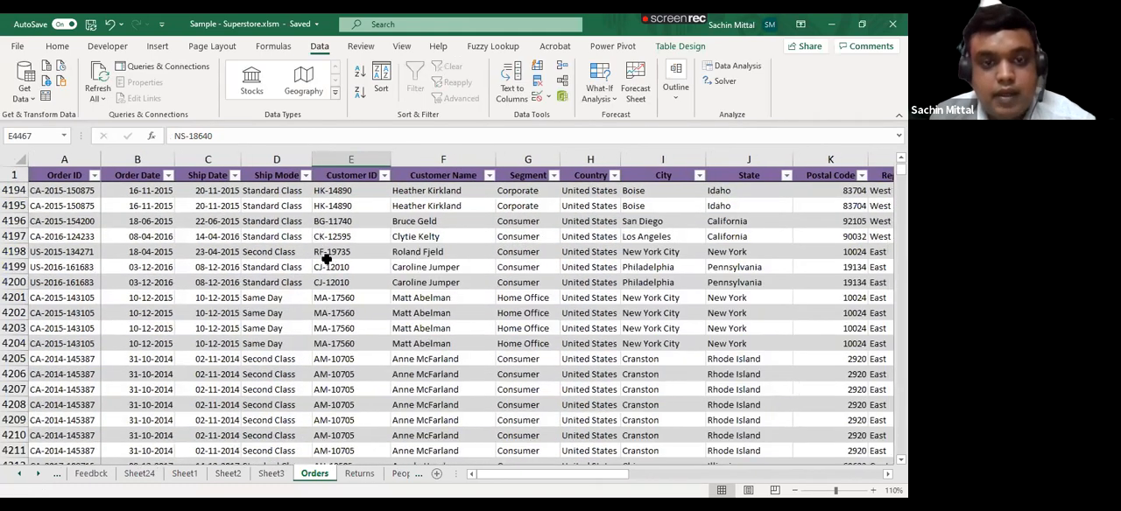
- Go down to the total row at the end of the Orders table and across to its Column1 cell
scroll(327, 259, down, 3)
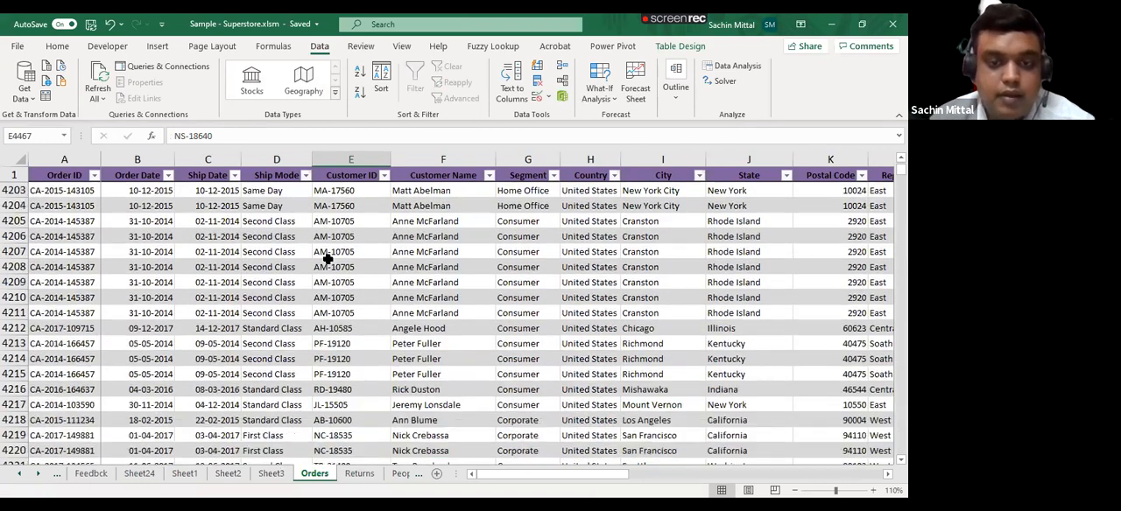
scroll(328, 259, down, 9)
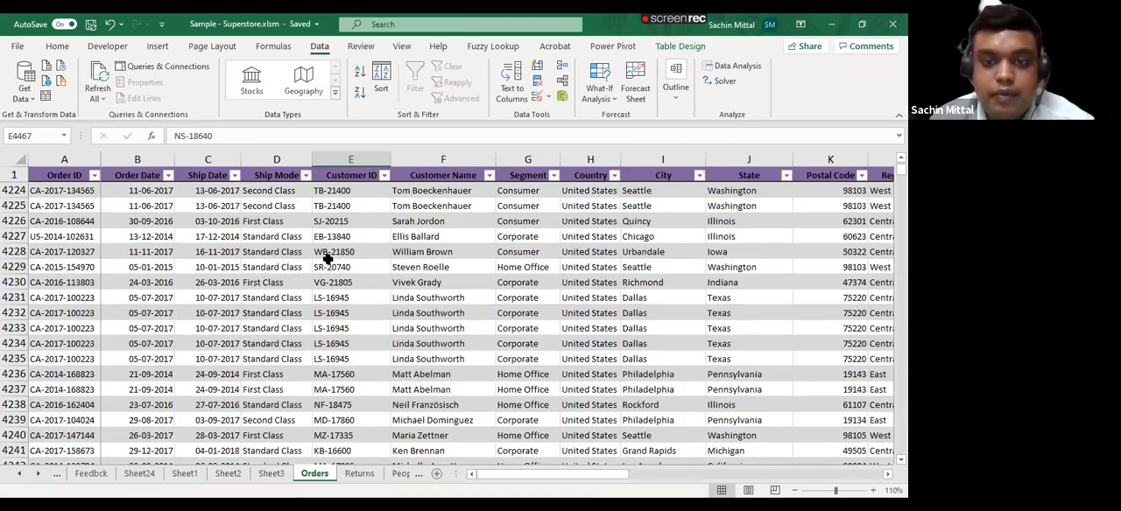
key(ctrl+Down)
key(Down)
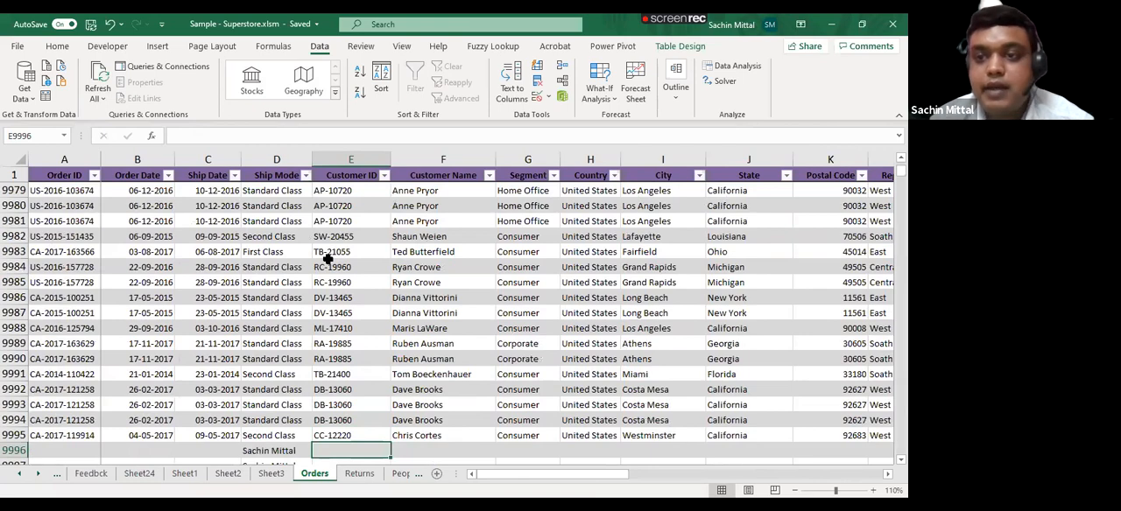
key(Down)
key(Right)
key(Right)
key(ctrl+Down)
key(ctrl+Down)
key(ctrl+Up)
key(Down)
key(Right)
key(Right)
key(Right)
key(Right)
key(Right)
key(Right)
key(Right)
key(Right)
key(Right)
key(Right)
key(Right)
key(Right)
key(Right)
key(Right)
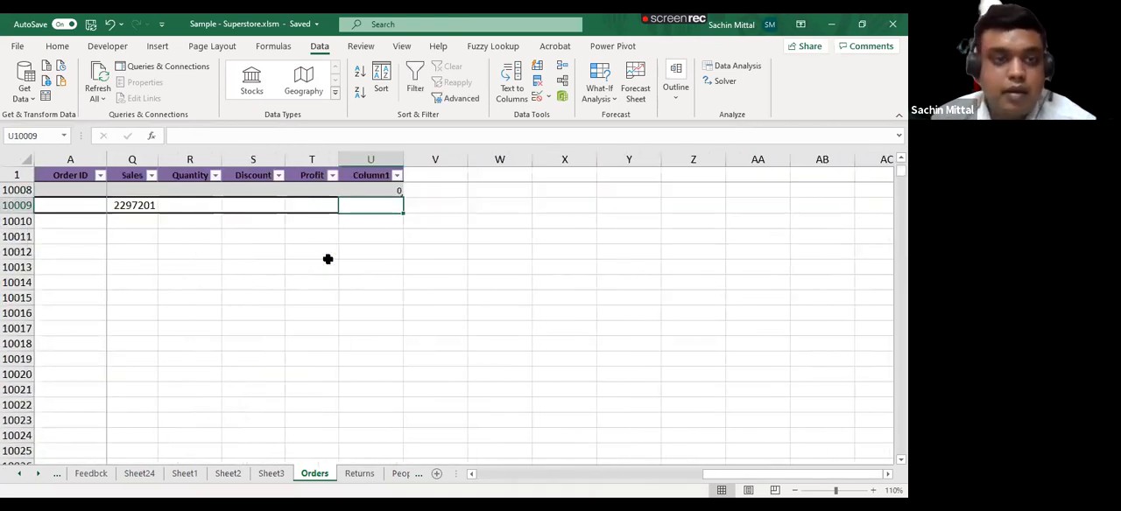
- Browse the summary functions offered for the Sales total and inspect its SUBTOTAL formula without changing it
key(Left)
key(Left)
key(Left)
key(Left)
key(alt+Down)
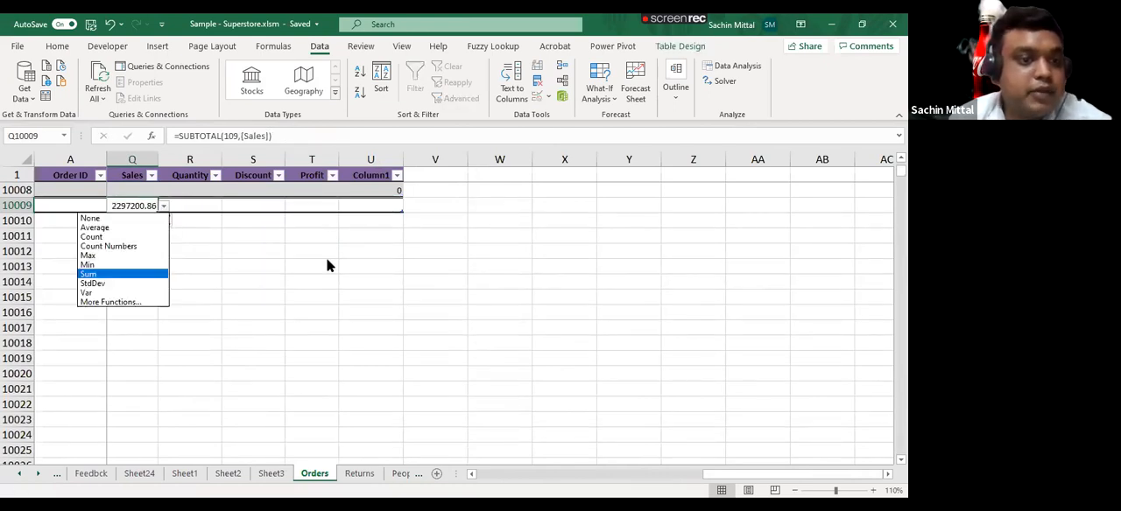
key(Up)
key(Up)
key(Up)
key(Up)
key(Up)
key(Up)
key(Down)
key(Down)
key(Down)
key(Down)
key(Down)
key(Down)
key(Down)
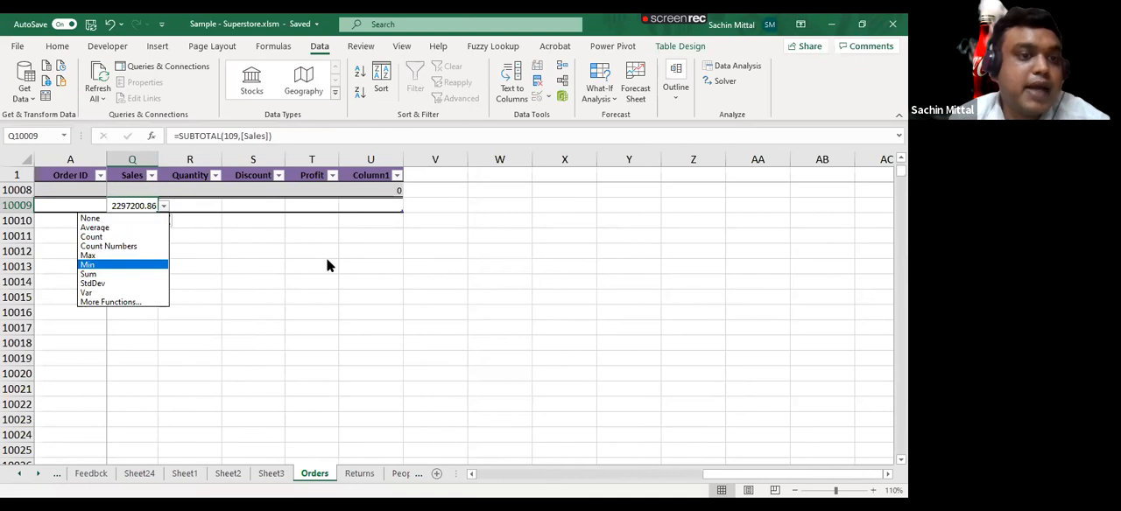
key(Down)
key(Down)
key(Up)
key(Up)
key(Up)
key(Up)
key(Up)
key(Up)
key(Up)
key(Up)
key(Up)
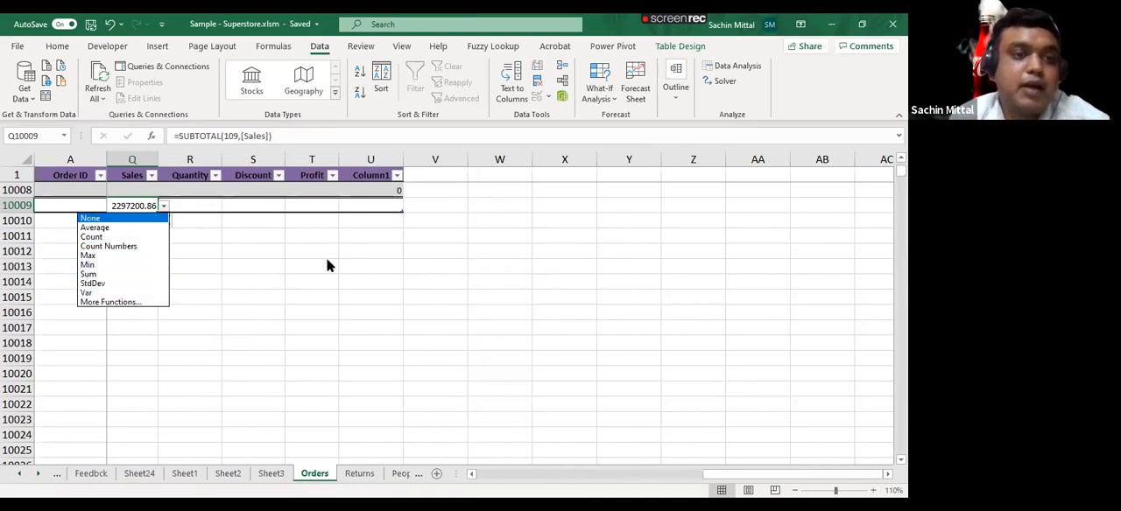
key(Escape)
key(F2)
key(Escape)
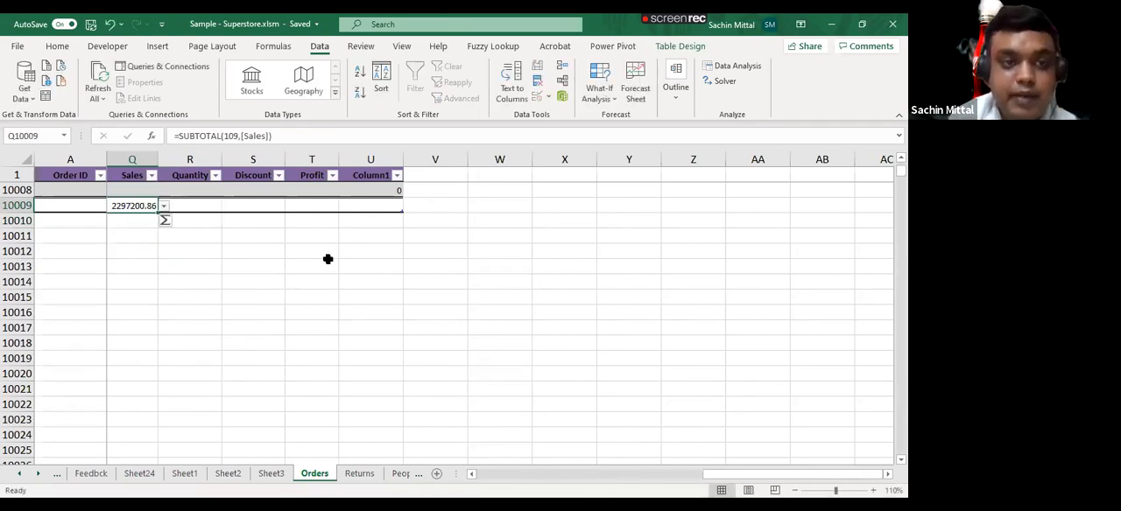
key(F2)
key(Escape)
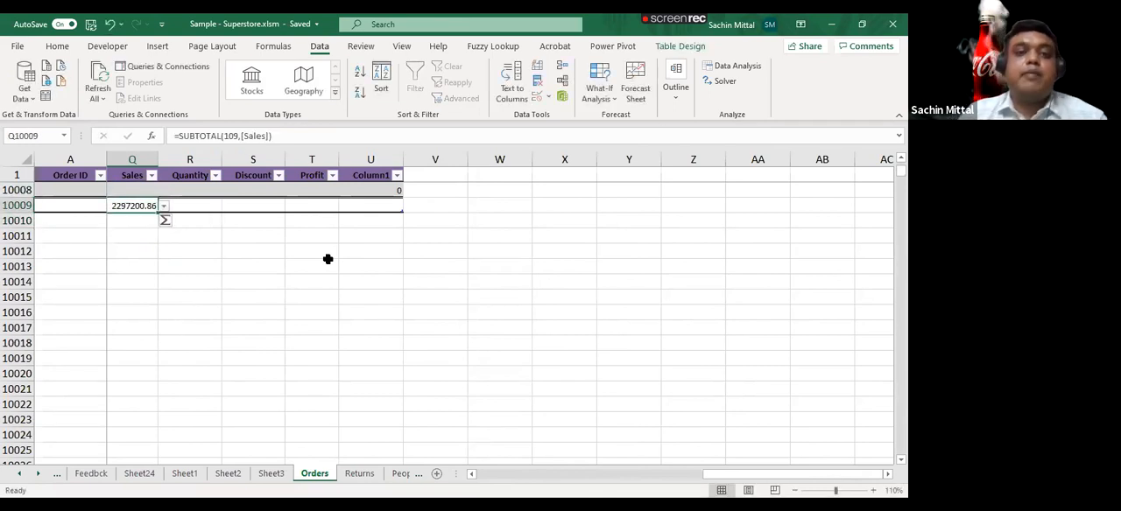
- Insert a table row directly above the total row and inspect the Sales SUBTOTAL formula beneath it
key(shift+space)
key(ctrl+shift+plus)
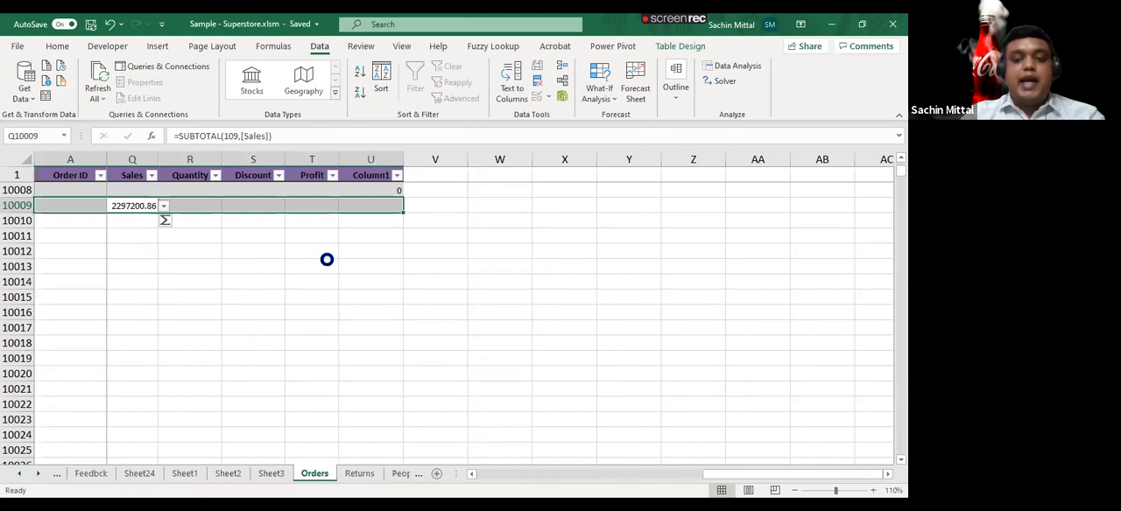
key(Down)
key(F2)
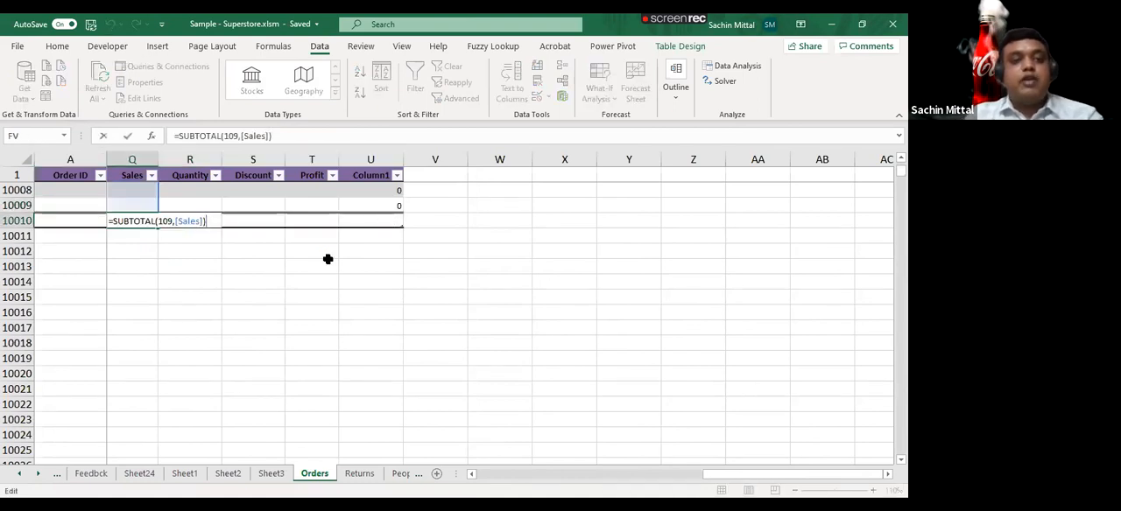
key(Escape)
key(F2)
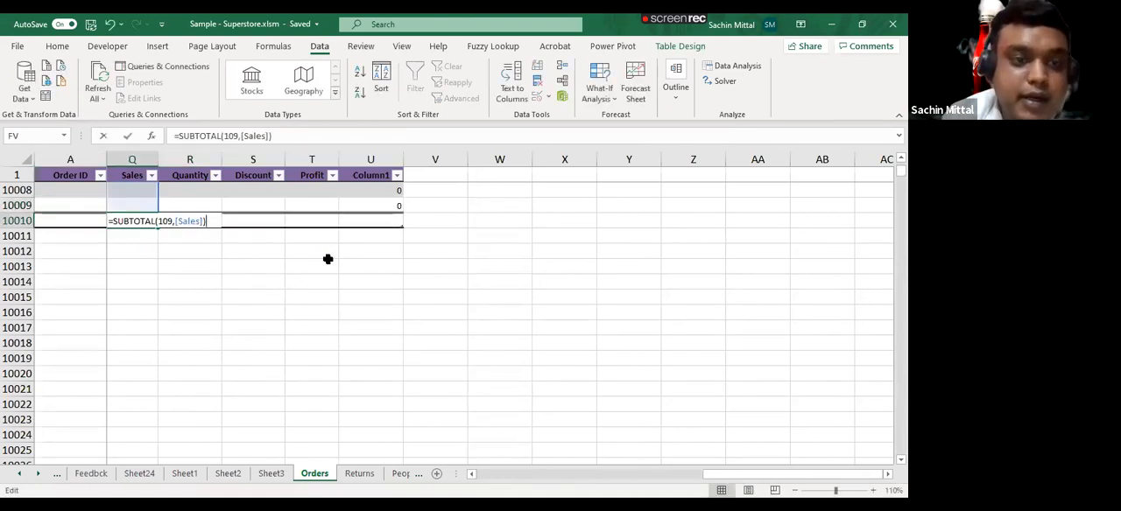
key(Left)
key(Right)
key(Left)
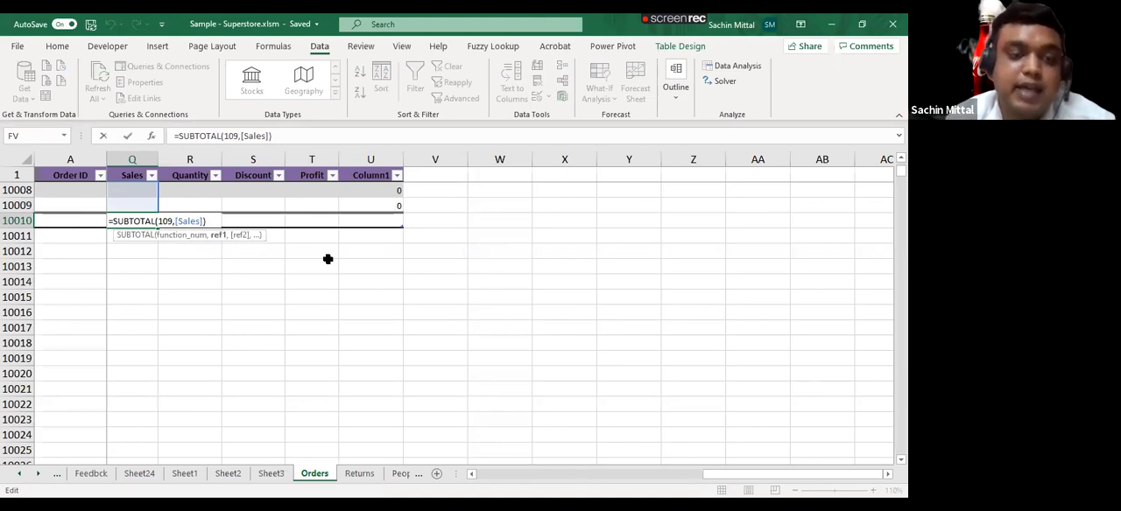
key(Escape)
key(Left)
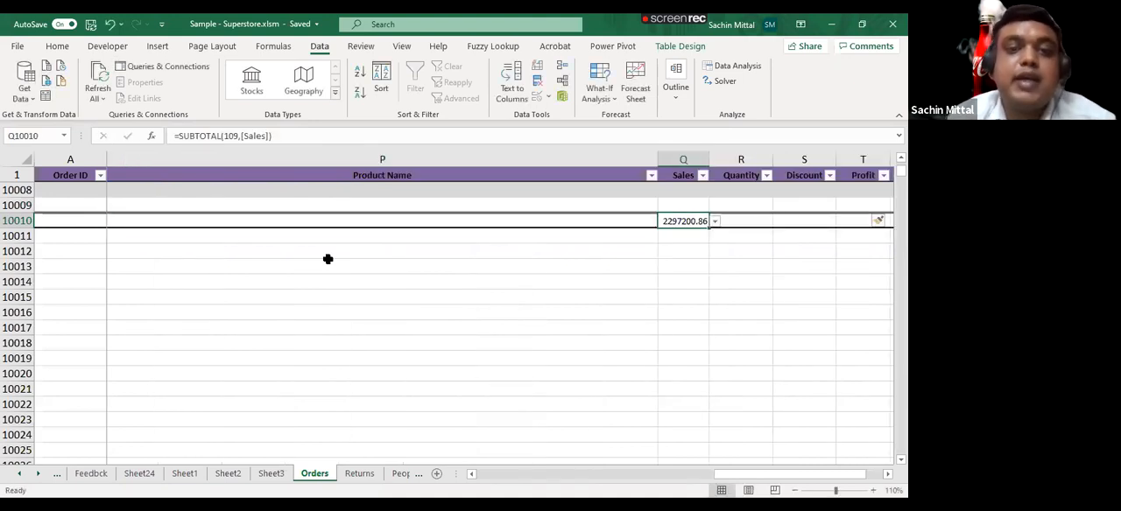
- Examine the total row's cells from Product Name to Profit and the Sales cells above the total
key(Right)
key(Right)
key(Right)
key(Right)
key(Right)
key(Right)
key(Left)
key(Left)
key(Left)
key(Left)
key(Left)
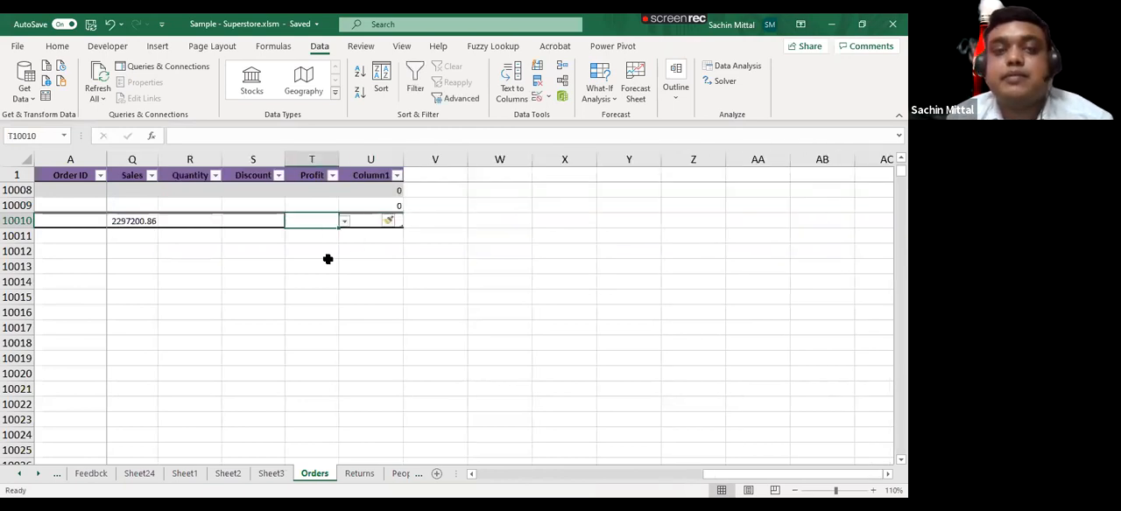
key(Left)
key(Left)
key(Right)
key(Right)
key(Up)
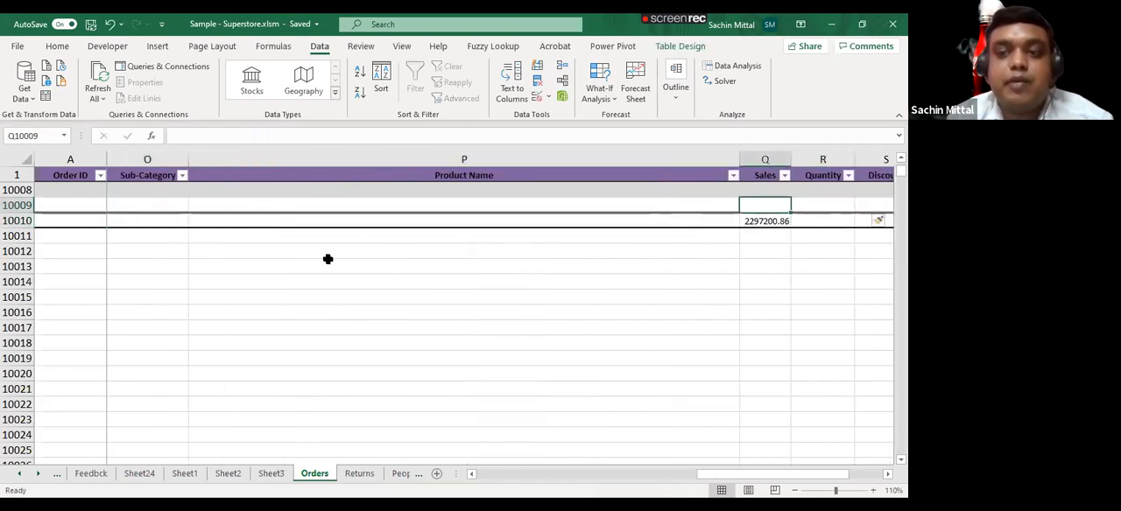
key(ctrl+shift+Up)
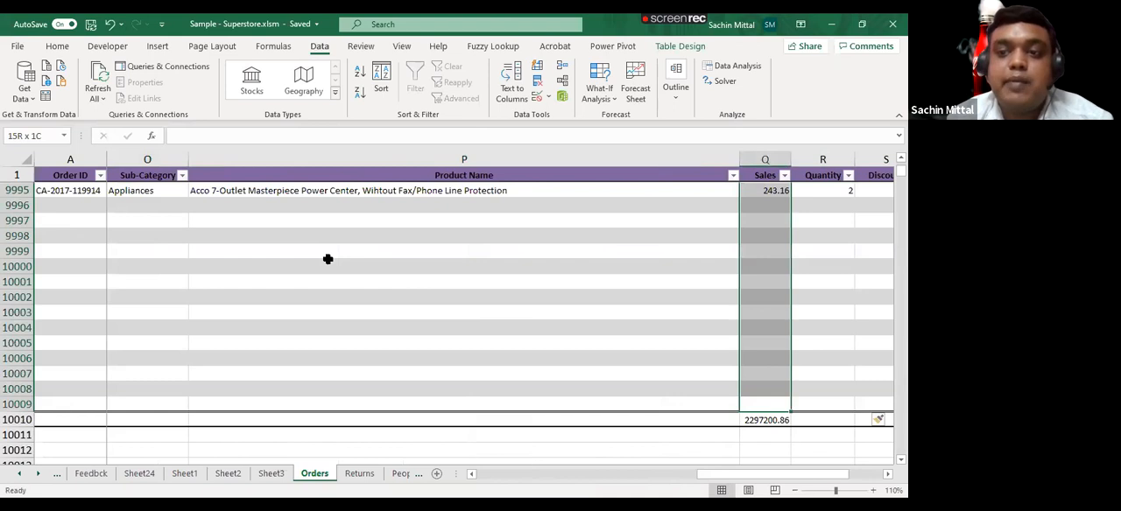
key(ctrl+shift+Up)
key(Down)
key(Up)
key(Left)
key(Down)
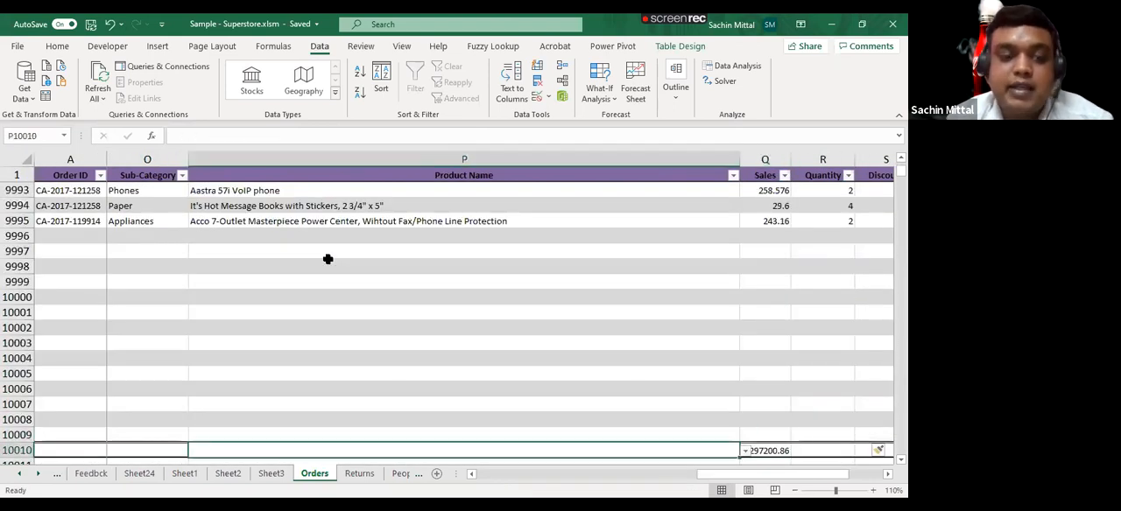
- Insert one more row above the total row and check the range covered by the Sales SUBTOTAL formula
key(ctrl+shift+plus)
key(Right)
key(Right)
key(Right)
key(Down)
key(Down)
key(Up)
key(Left)
key(Left)
key(F2)
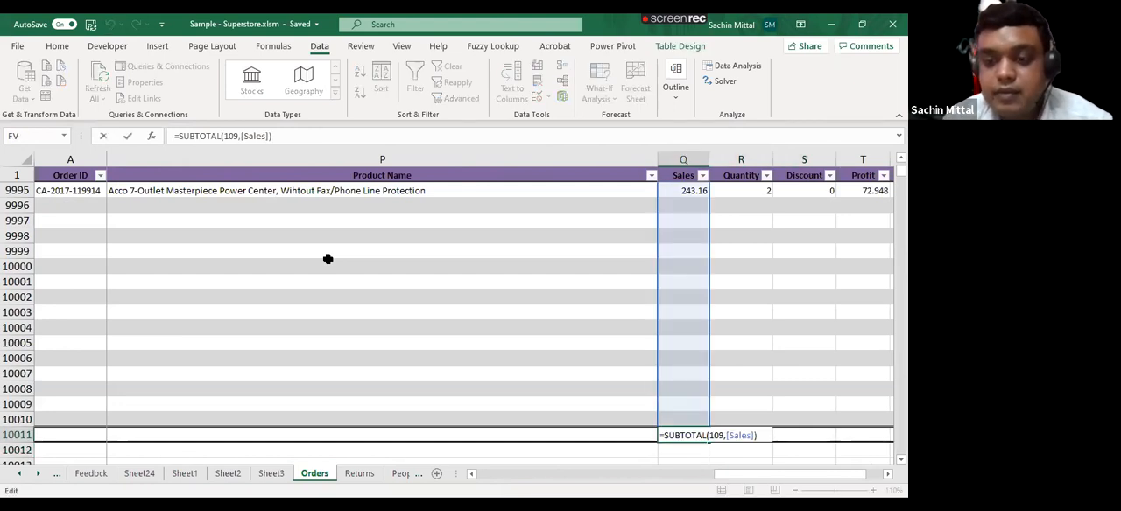
key(Escape)
- Return to the first order in the table and move across its row to the Segment column
key(Up)
key(Up)
key(Up)
key(Up)
key(Up)
key(Up)
key(Up)
key(Up)
key(Up)
key(Up)
key(Up)
key(Up)
key(Up)
key(Up)
key(Up)
key(Up)
key(ctrl+Up)
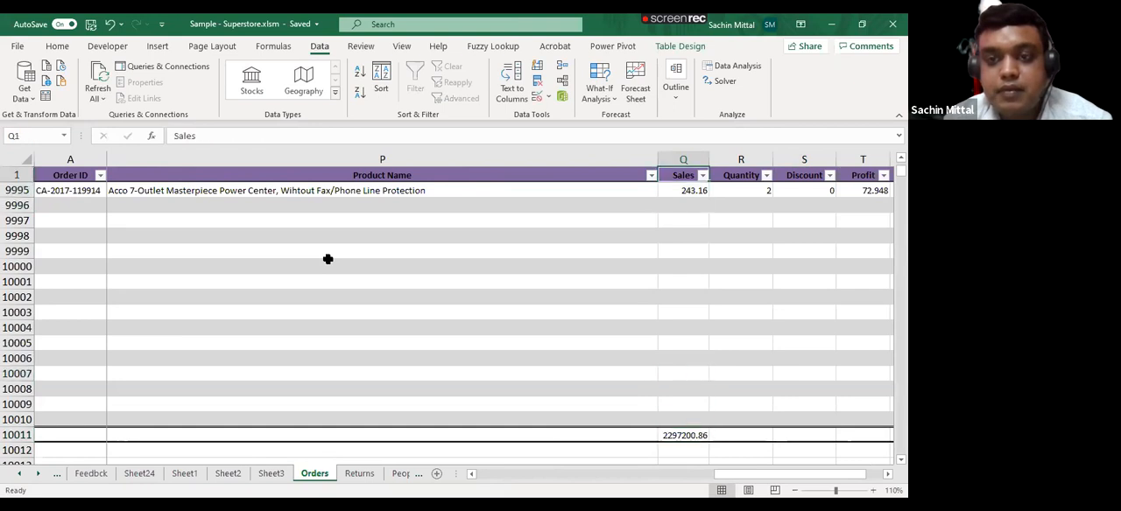
key(Down)
key(Right)
key(Right)
key(Right)
key(Right)
key(Left)
key(Left)
key(Left)
key(Left)
key(Left)
key(Left)
key(Left)
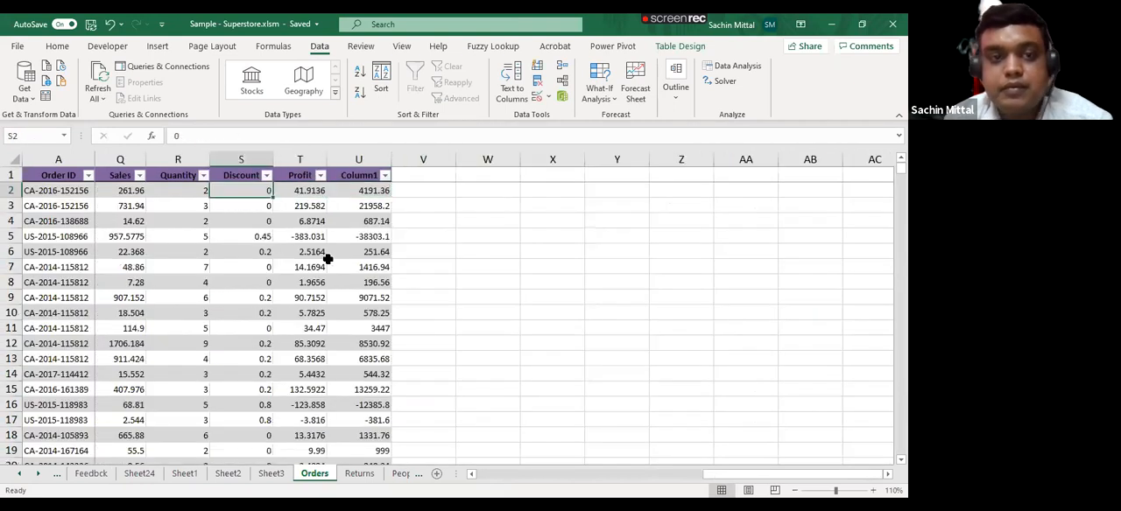
key(Left)
key(Left)
key(Left)
key(Left)
key(Left)
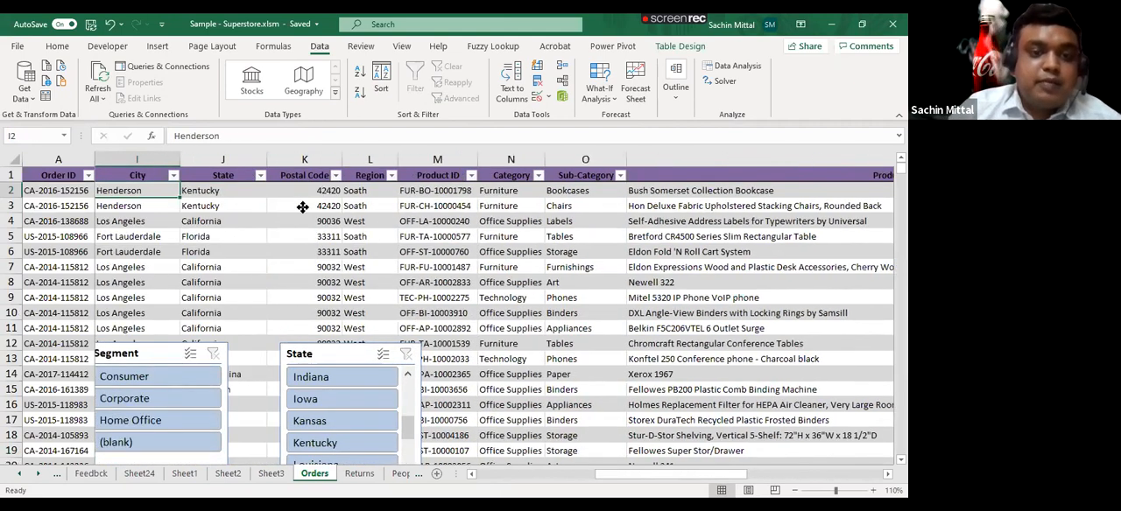
key(Left)
key(Left)
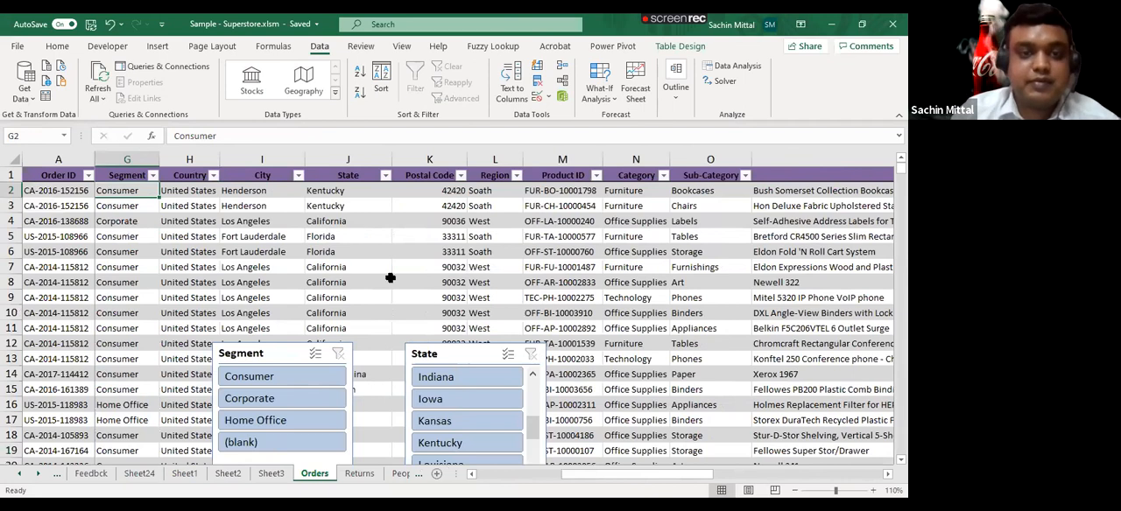
- Remove the Segment and State slicers from the Orders sheet and turn off the filter buttons in the table header
drag(358, 345, 378, 228)
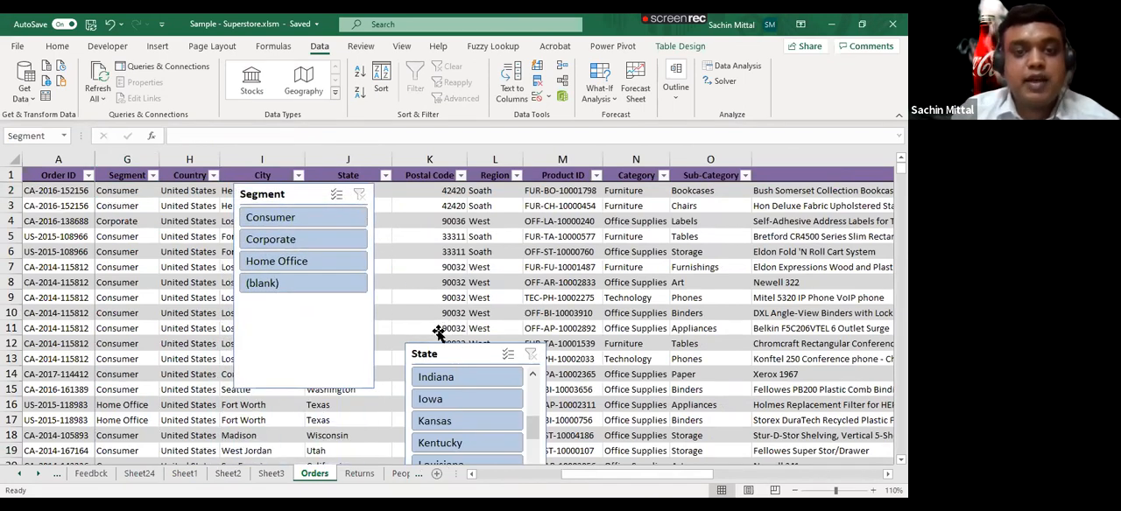
key(ctrl+z)
key(ctrl+z)
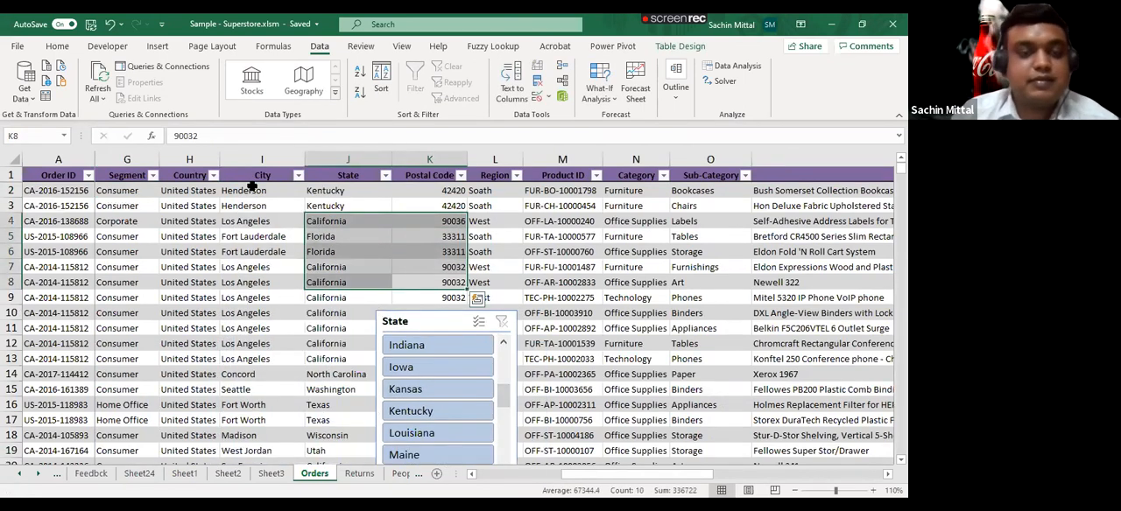
key(ctrl+z)
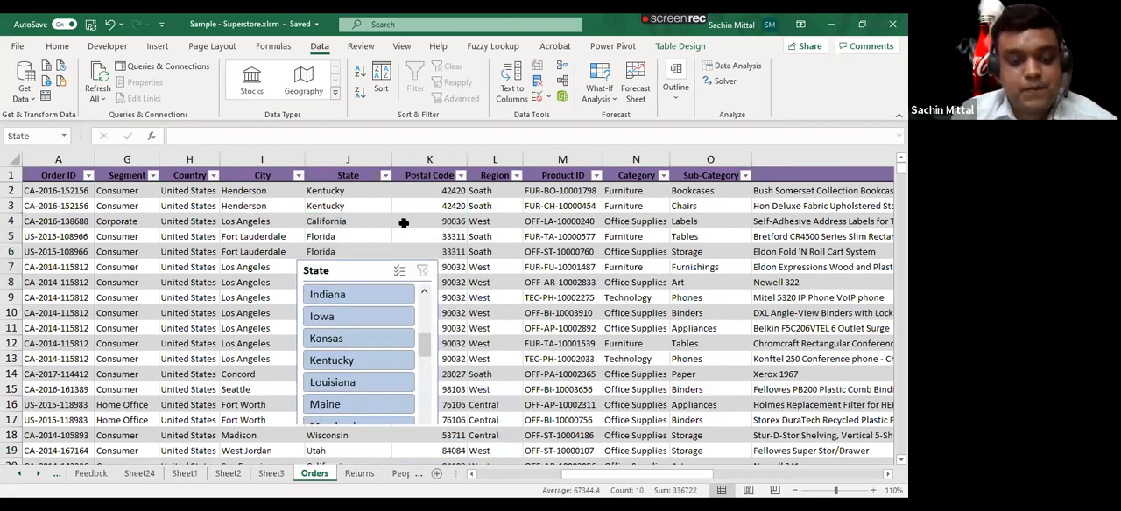
key(ctrl+z)
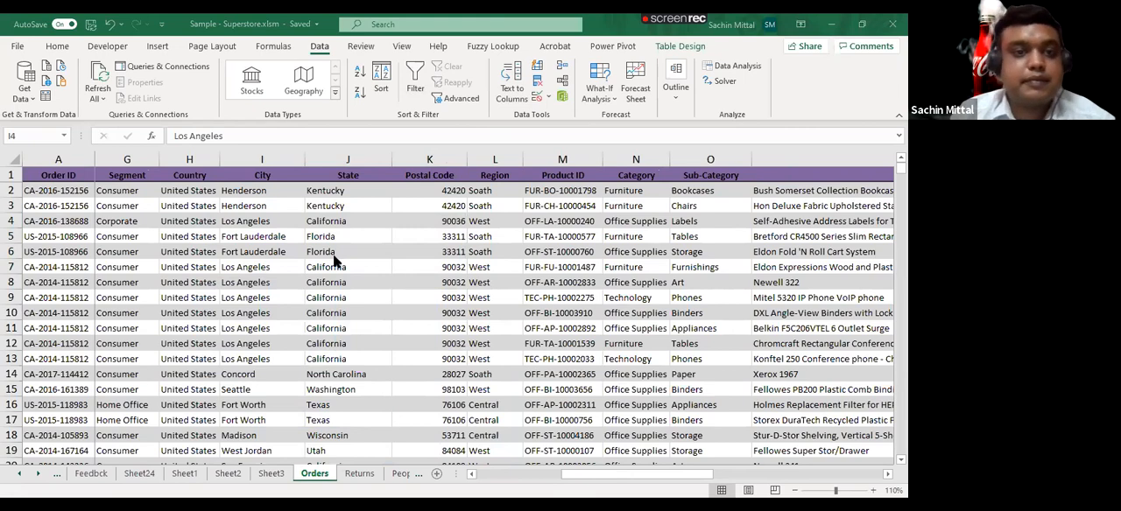
scroll(382, 239, down, 2)
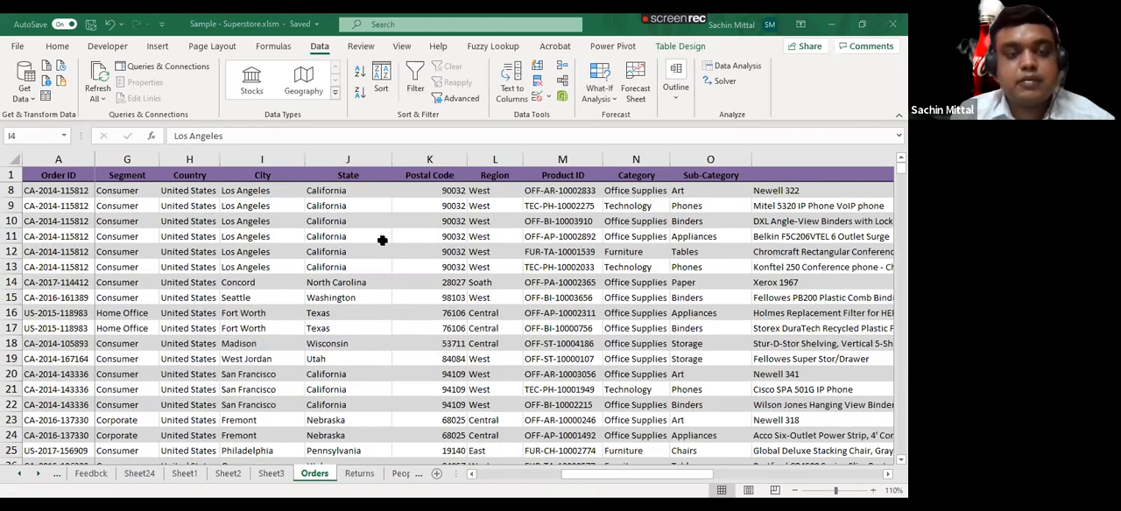
scroll(382, 240, down, 1)
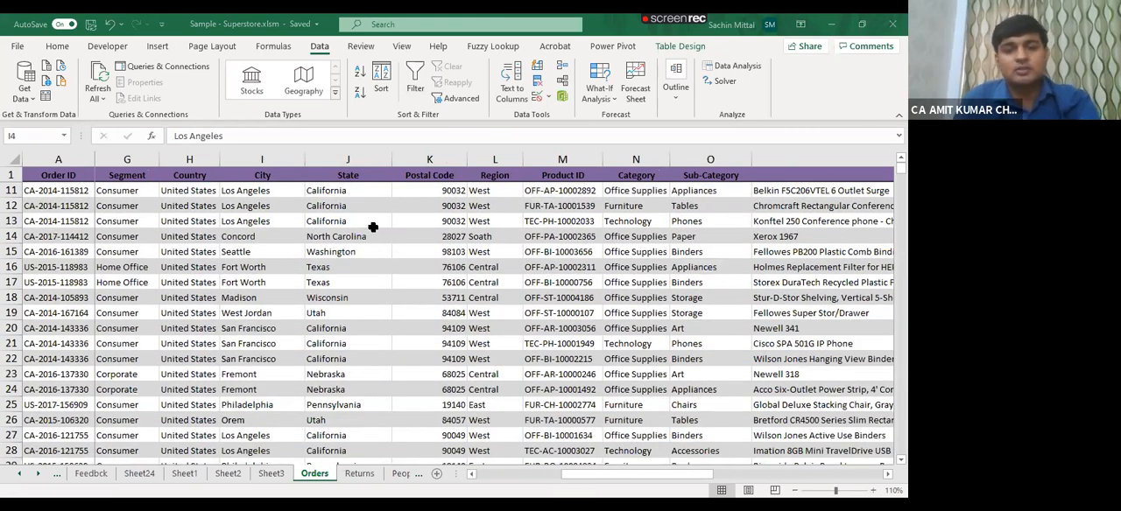
scroll(373, 227, up, 2)
scroll(371, 226, down, 3)
scroll(369, 226, up, 4)
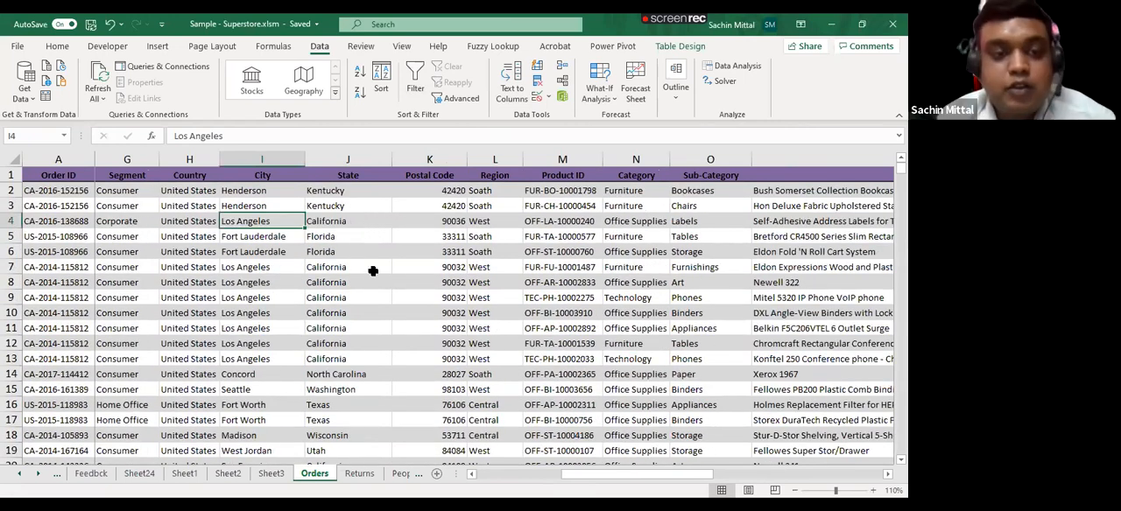
- Return the selection from the City column to the Order ID header in cell A1
key(Up)
key(Up)
key(Up)
key(Left)
key(Left)
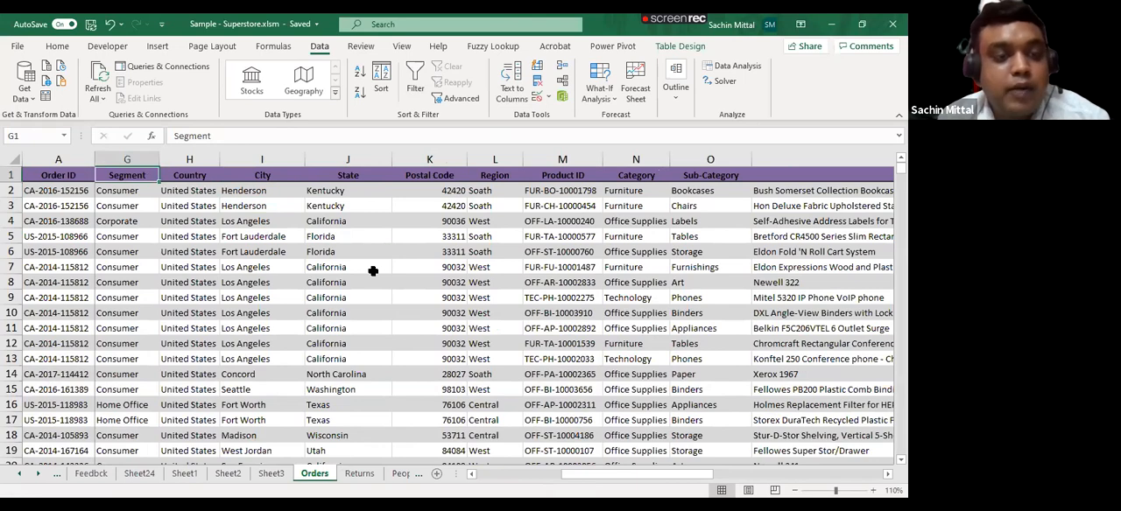
key(Left)
key(Left)
key(Left)
key(Left)
key(Left)
key(Left)
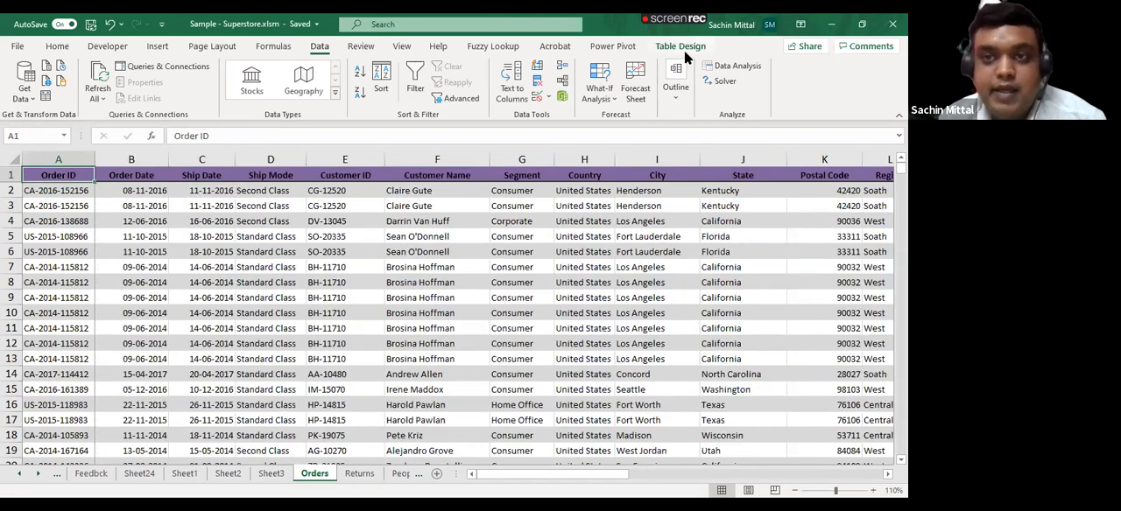
- Insert slicers for the State and Region fields of the orders table and place them side by side over the data
click(685, 49)
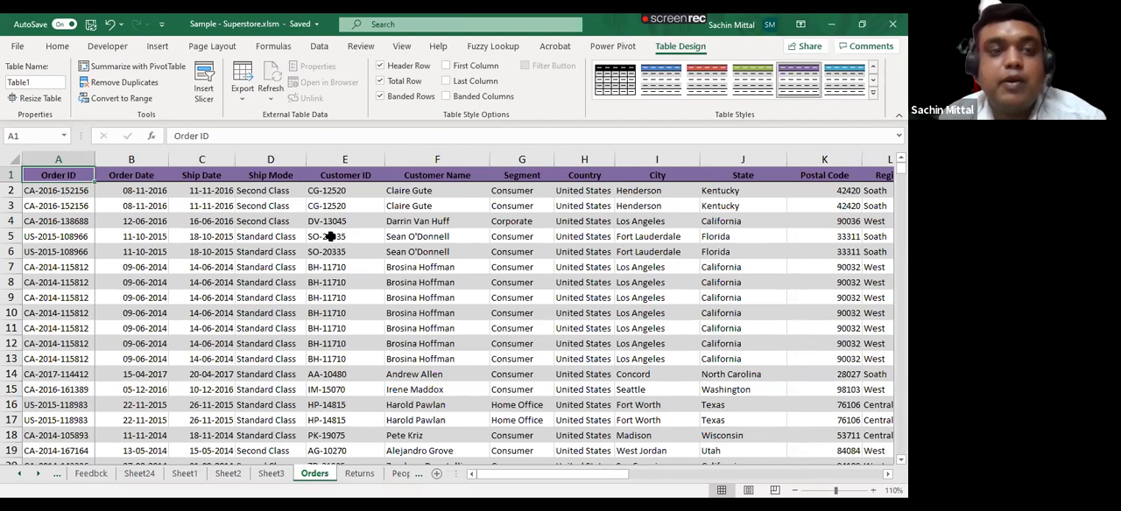
click(159, 47)
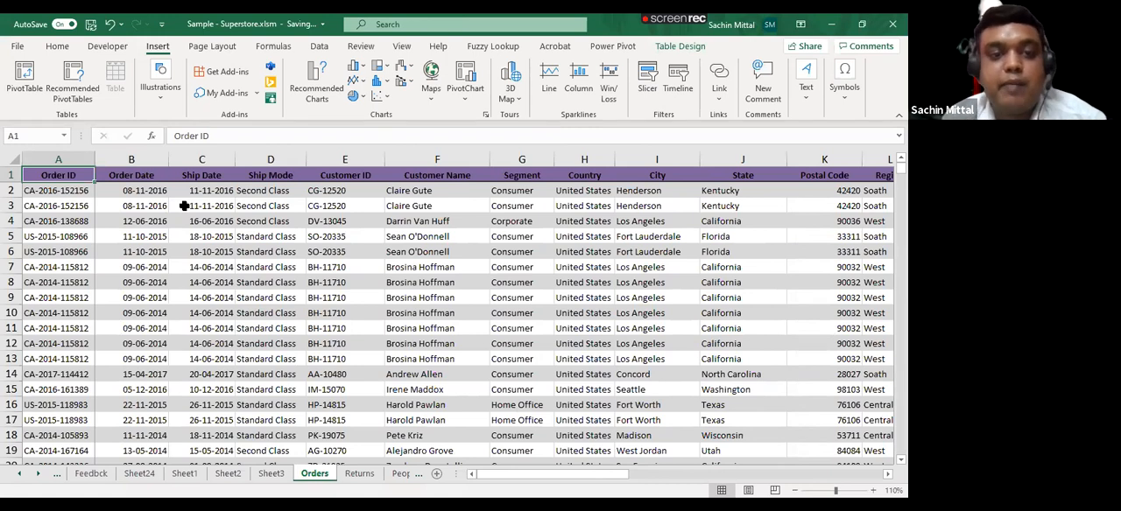
click(690, 49)
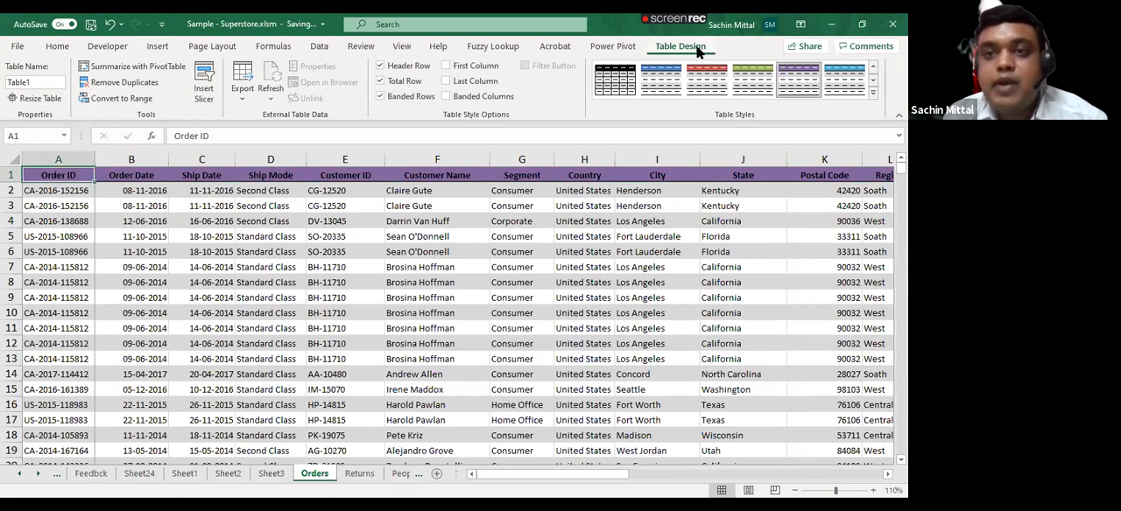
click(204, 92)
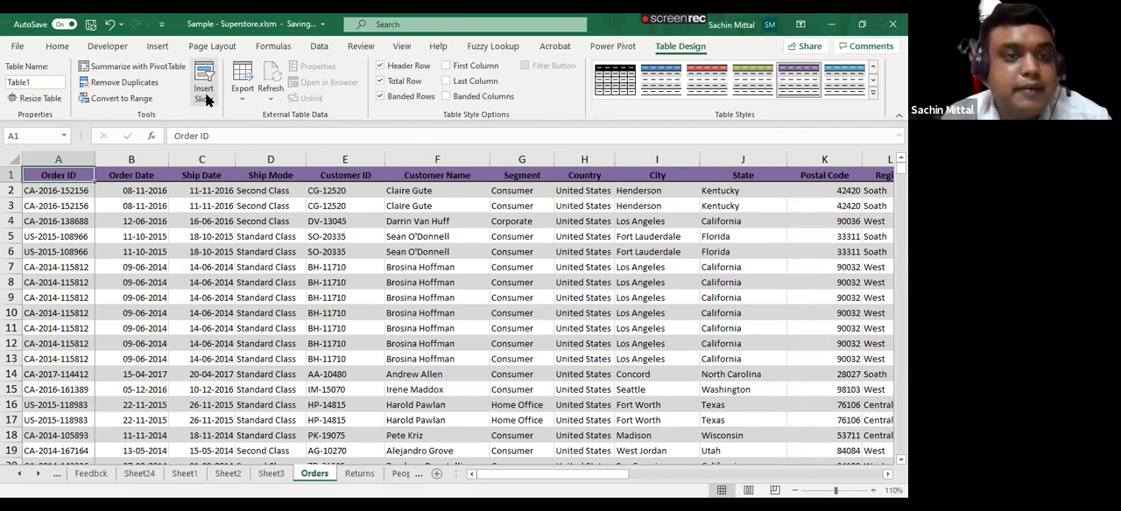
drag(496, 179, 554, 75)
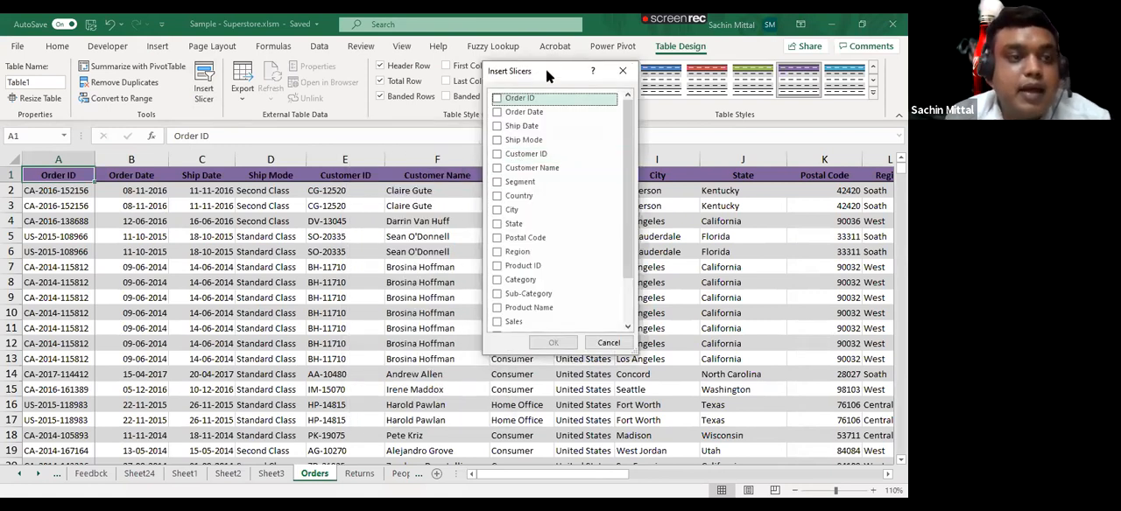
scroll(230, 287, down, 2)
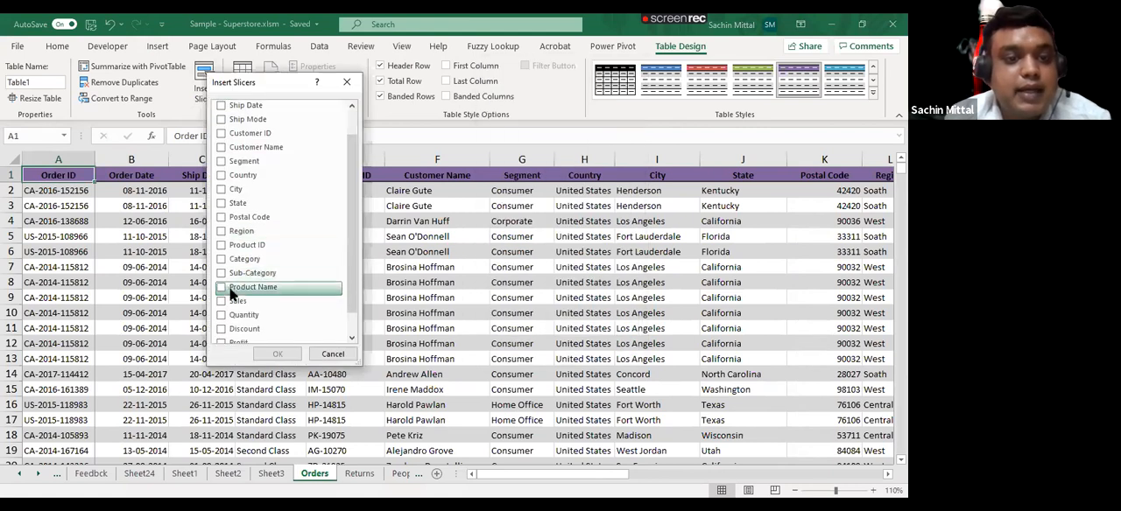
click(225, 174)
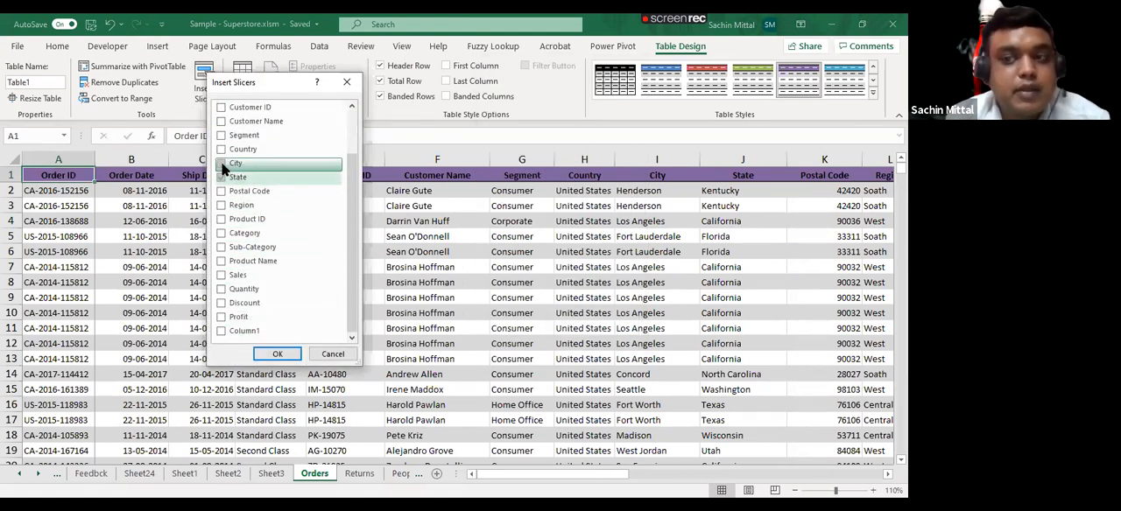
click(222, 178)
click(220, 204)
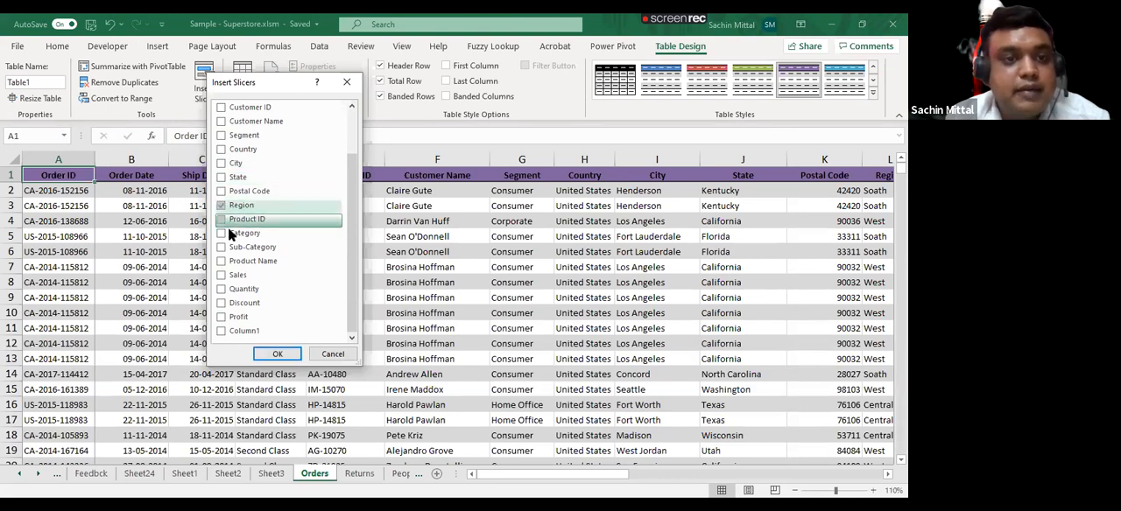
click(223, 177)
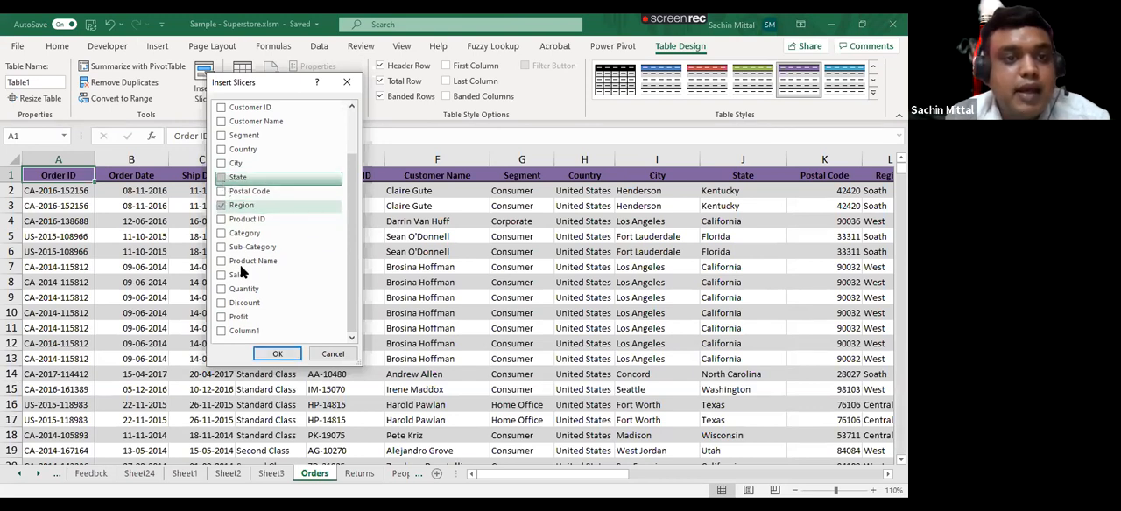
click(273, 354)
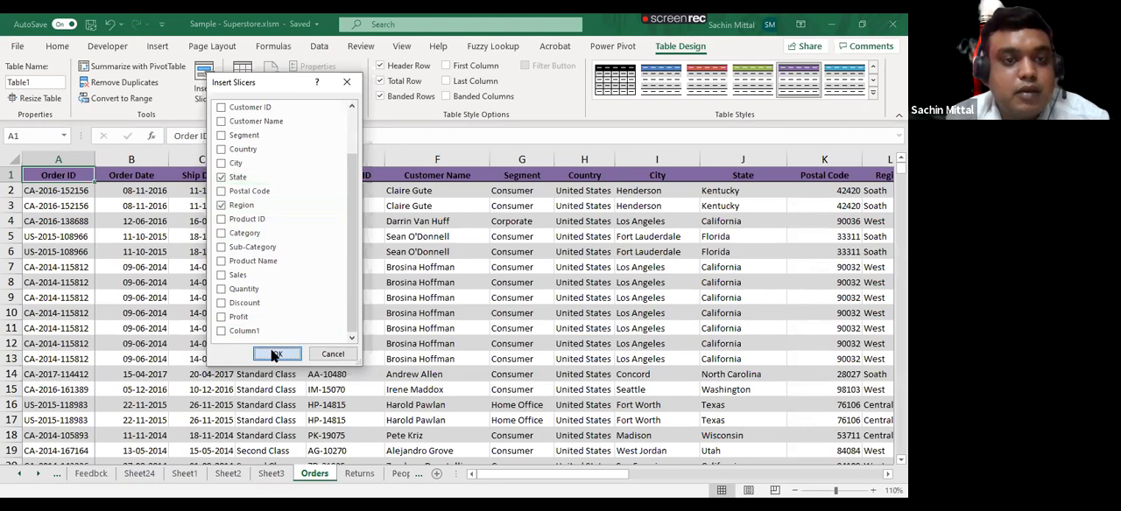
drag(131, 214, 613, 170)
drag(121, 183, 796, 189)
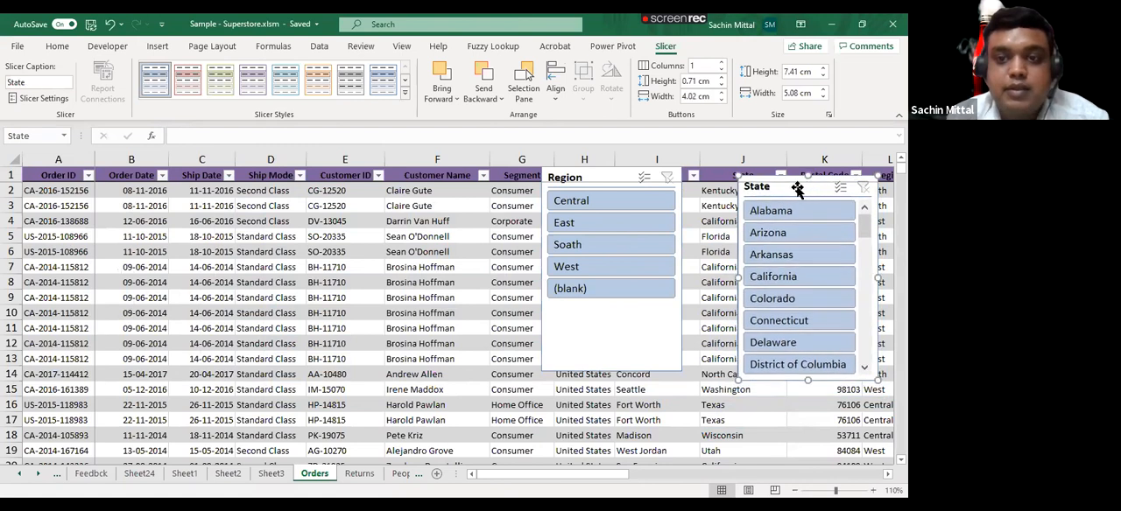
- Filter the orders table to the East region and the state Alabama with the two slicers
click(579, 218)
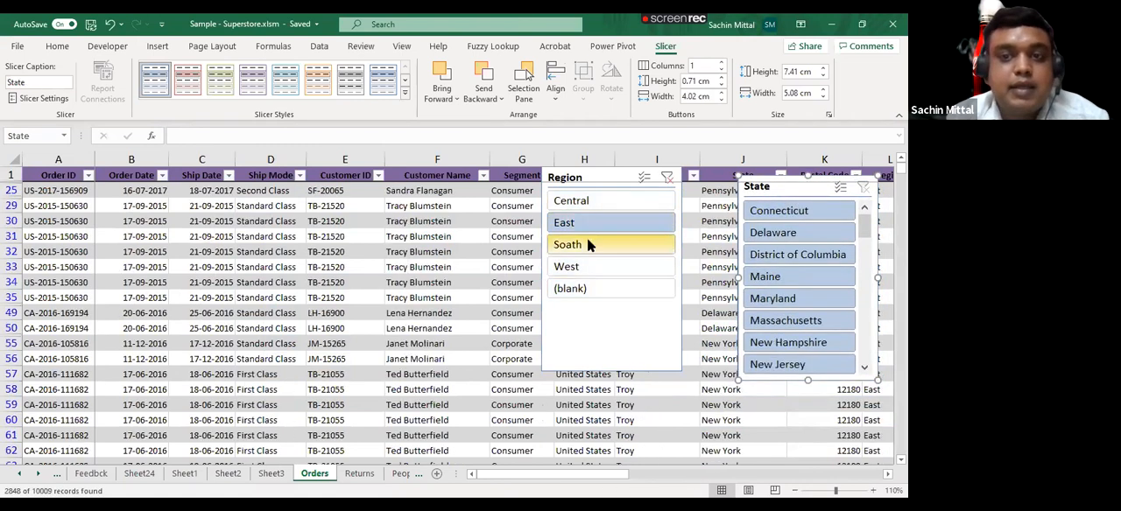
drag(865, 223, 865, 254)
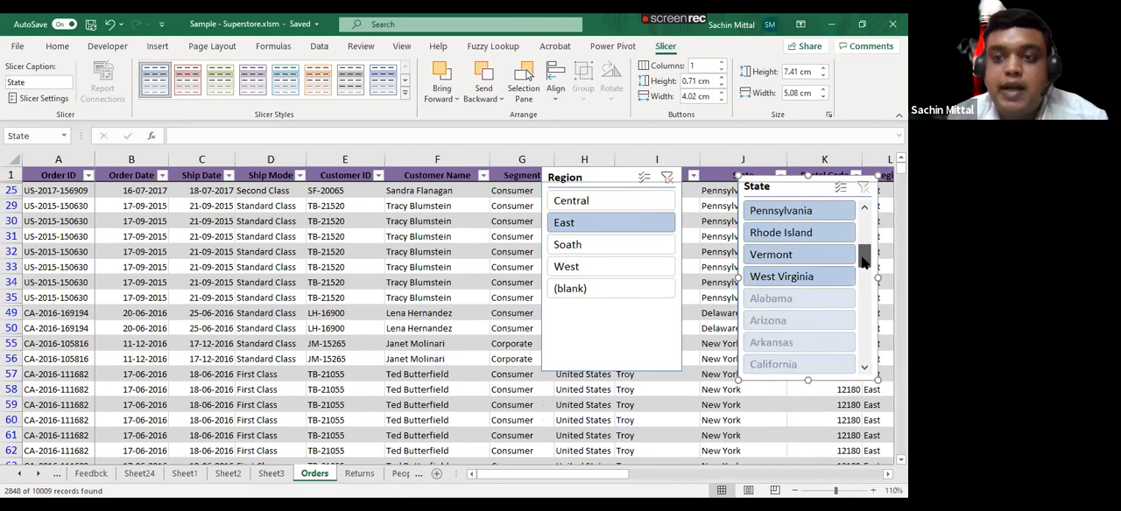
click(806, 300)
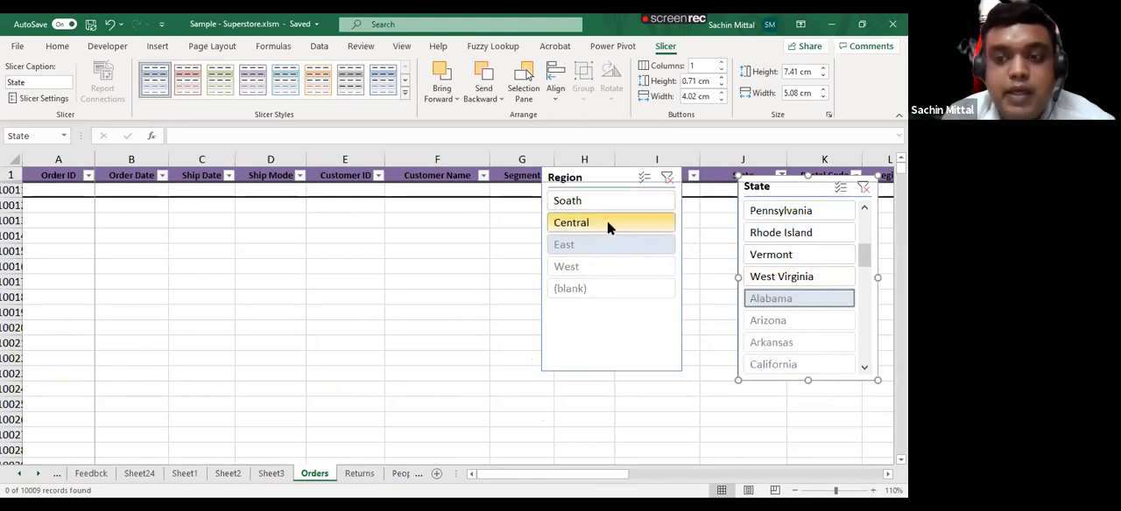
- Switch the Region slicer to Central and Soath, and clear the filters of both slicers
click(602, 222)
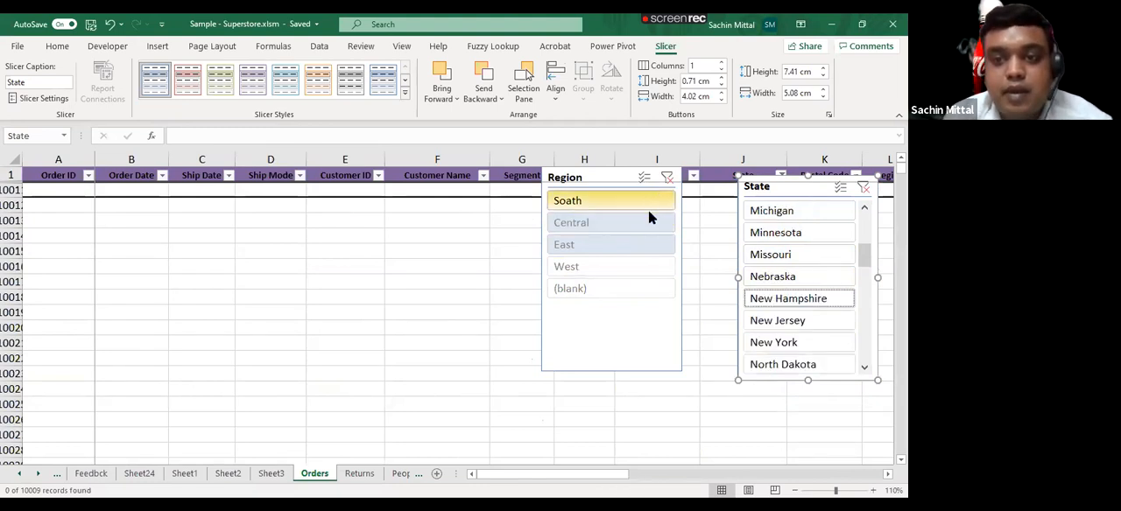
click(635, 203)
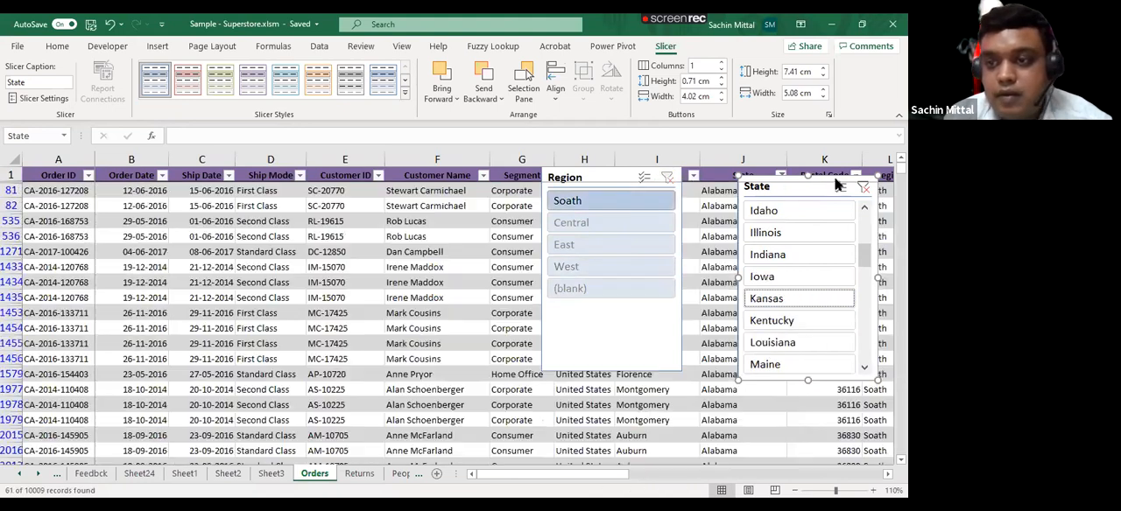
click(862, 187)
click(667, 177)
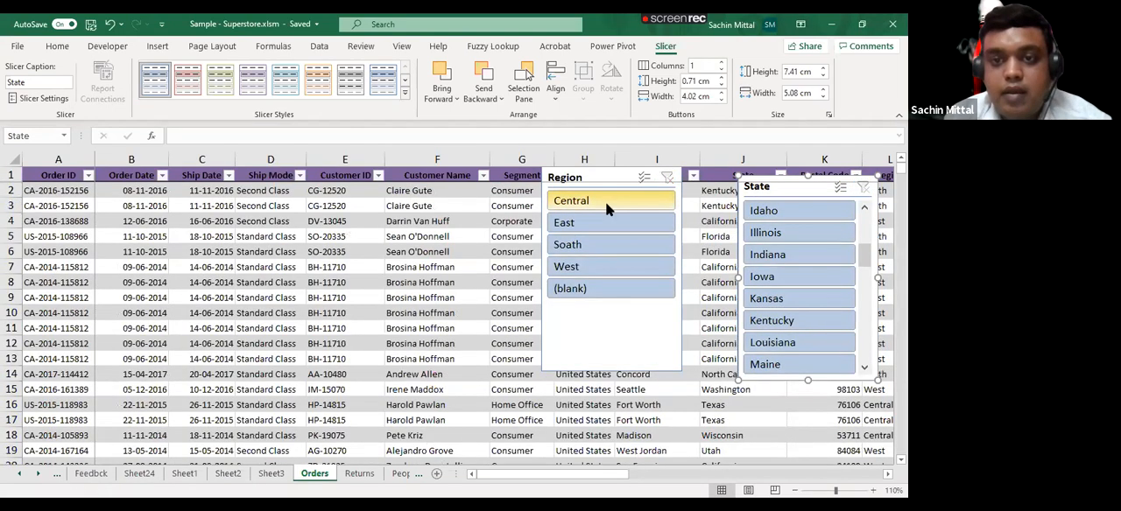
- Filter the table by the Central, East and Soath regions in turn with the Region slicer, and clear that filter
click(610, 204)
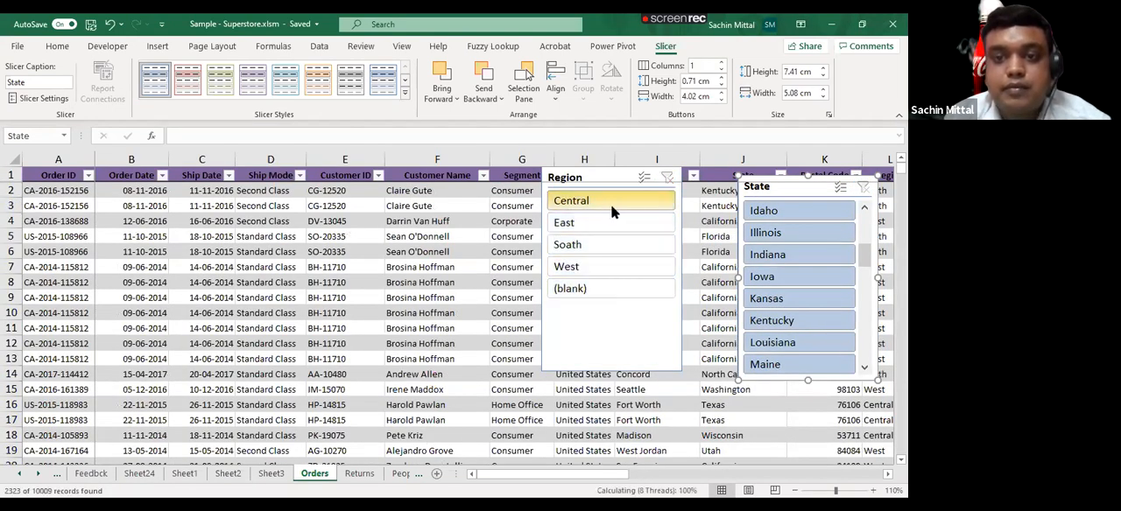
ctrl+click(607, 222)
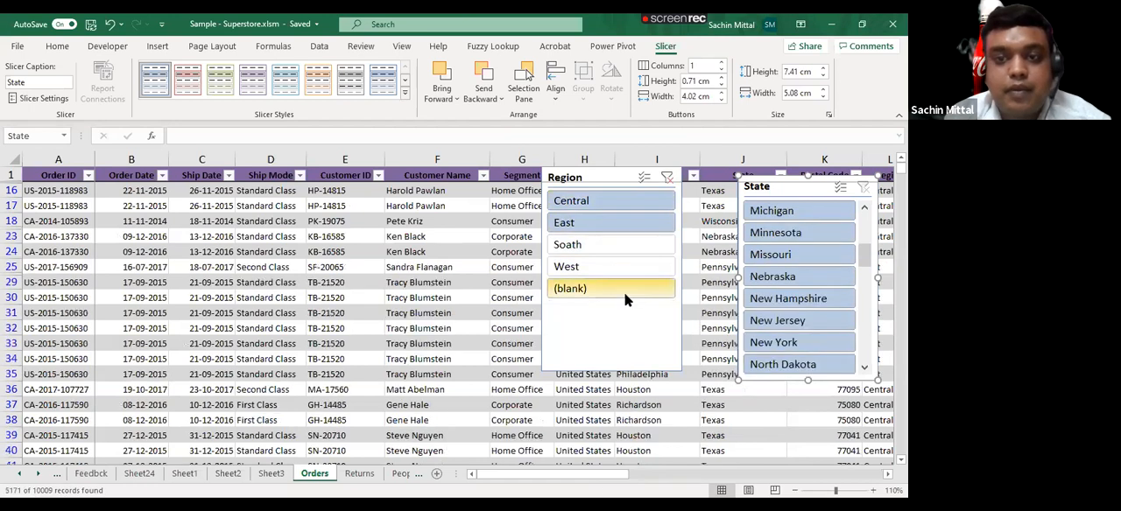
click(605, 249)
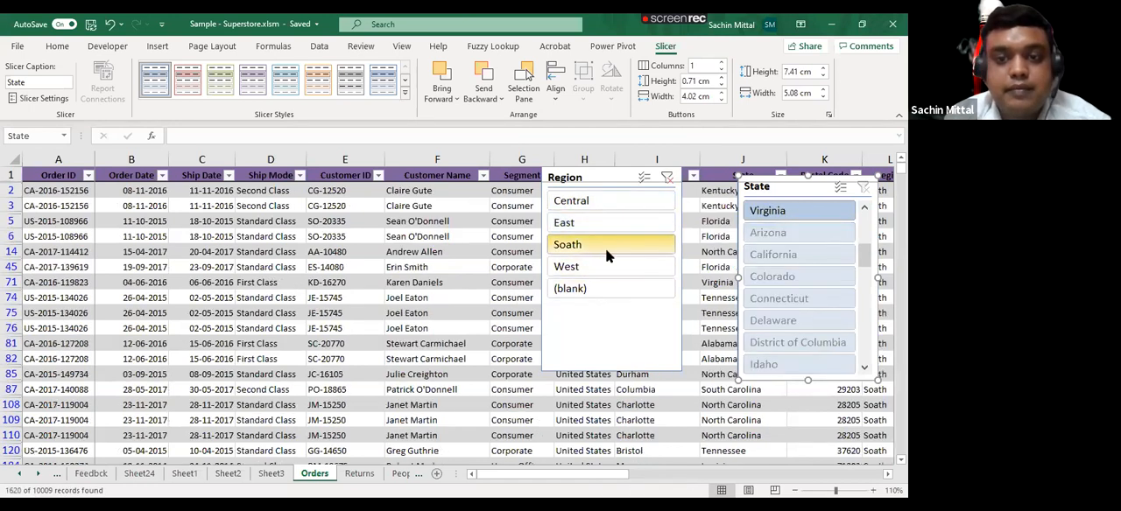
click(667, 179)
- Delete the Region and State slicers from the Orders sheet and select Order ID cell A6 in the table
click(609, 177)
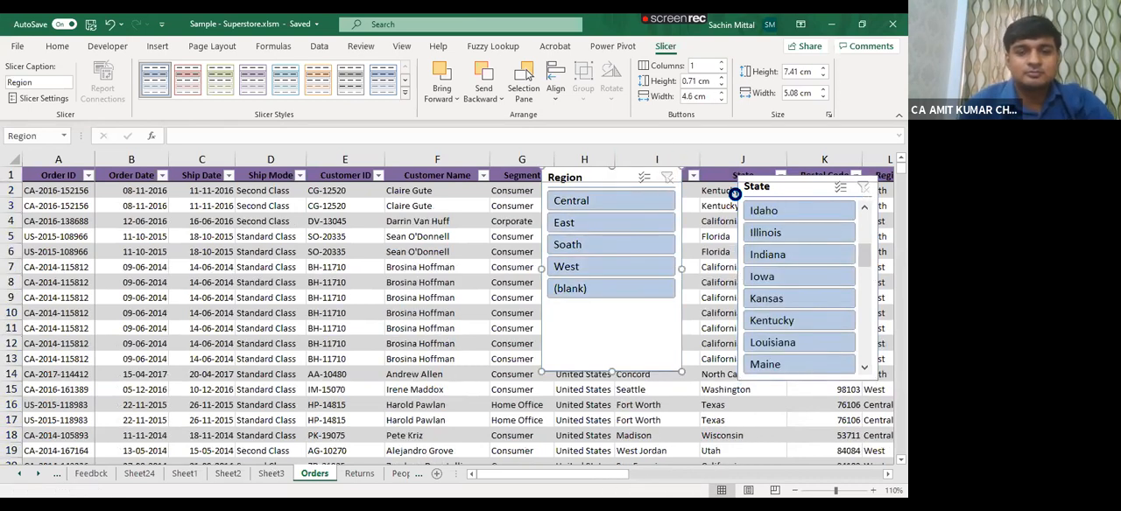
key(Delete)
click(784, 189)
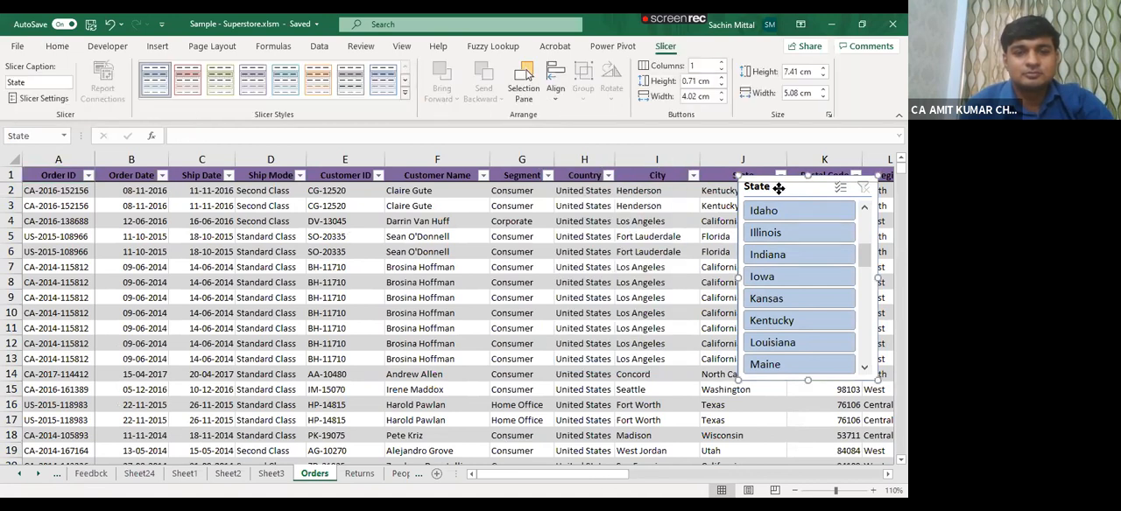
drag(783, 189, 496, 220)
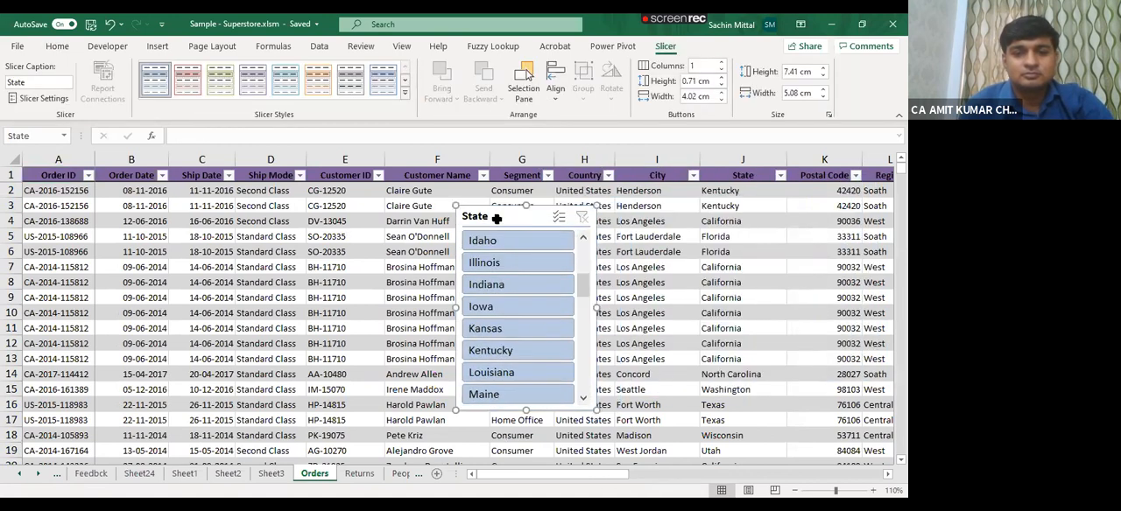
key(Delete)
click(91, 251)
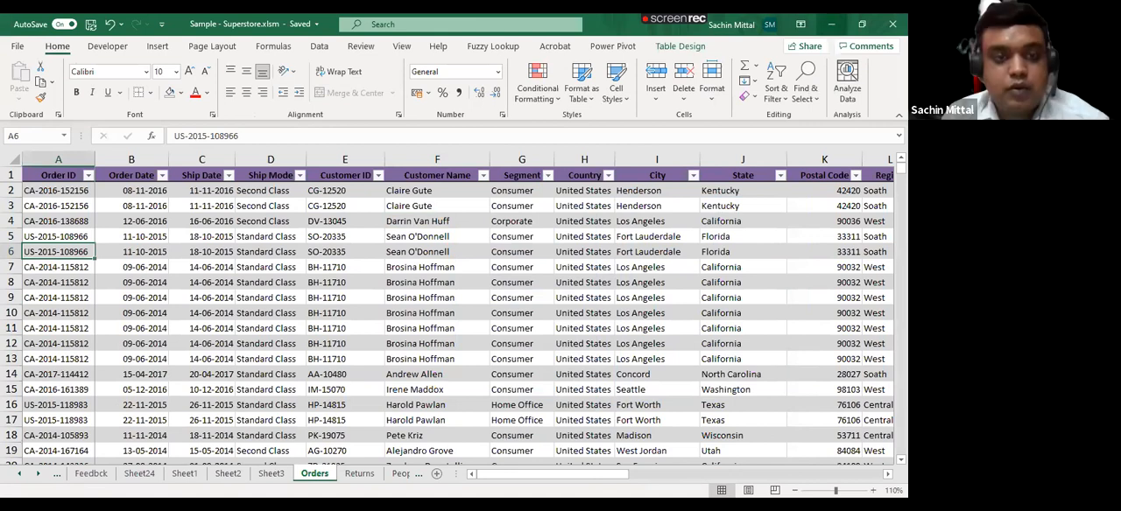
click(830, 24)
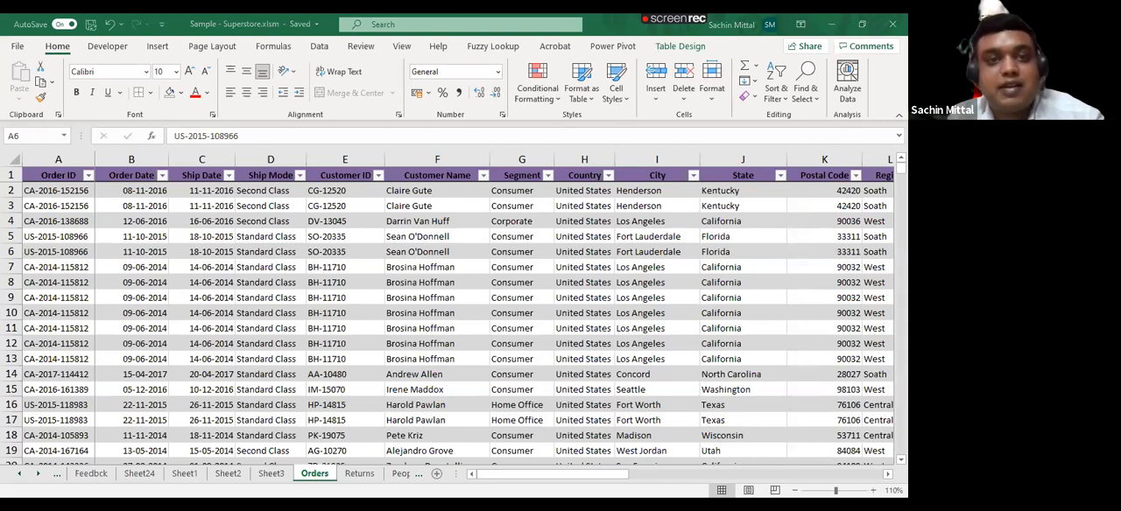
- Insert a column chart based on the whole orders table, reposition it over the data, and delete it
click(158, 45)
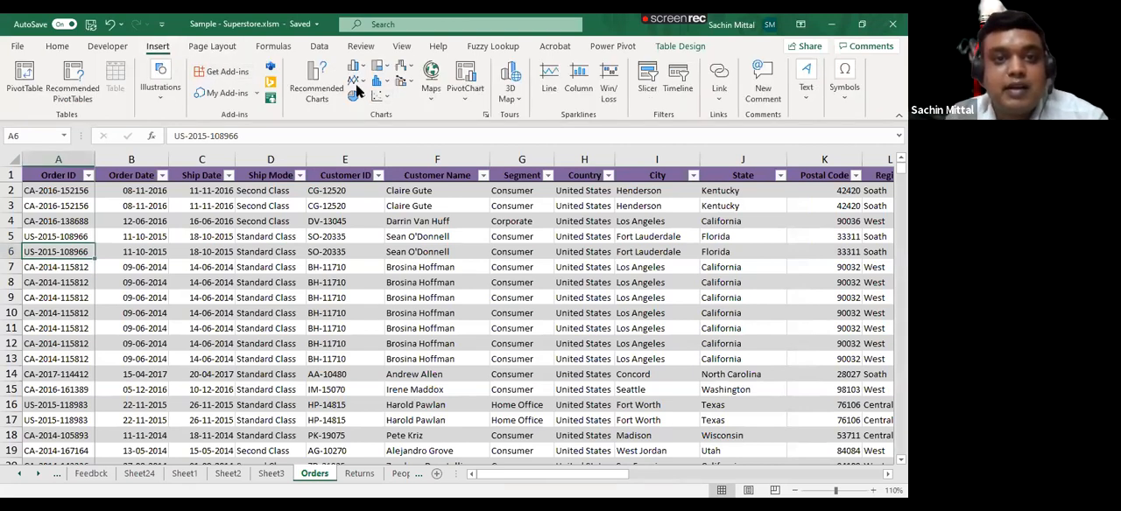
click(355, 66)
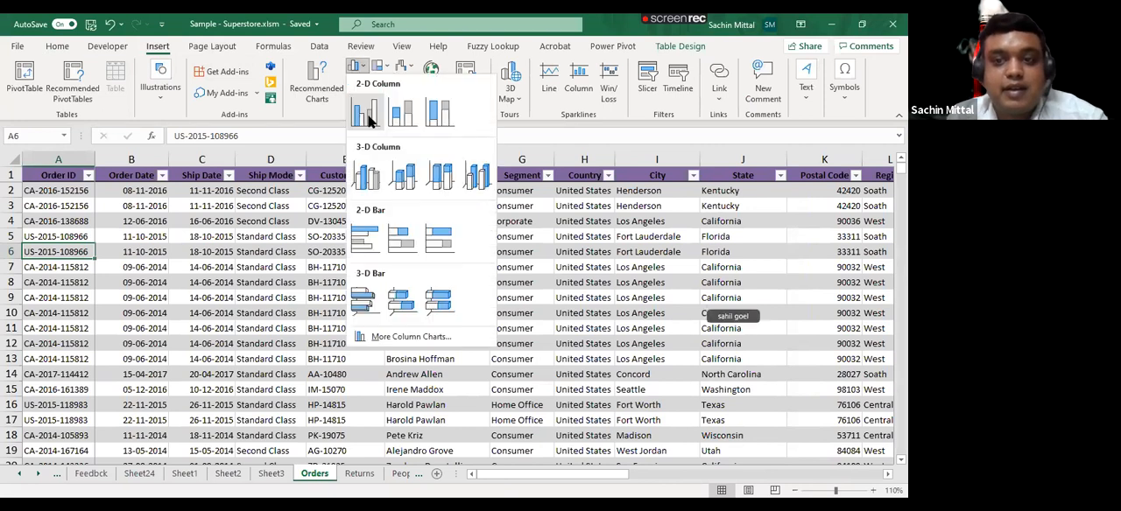
click(374, 240)
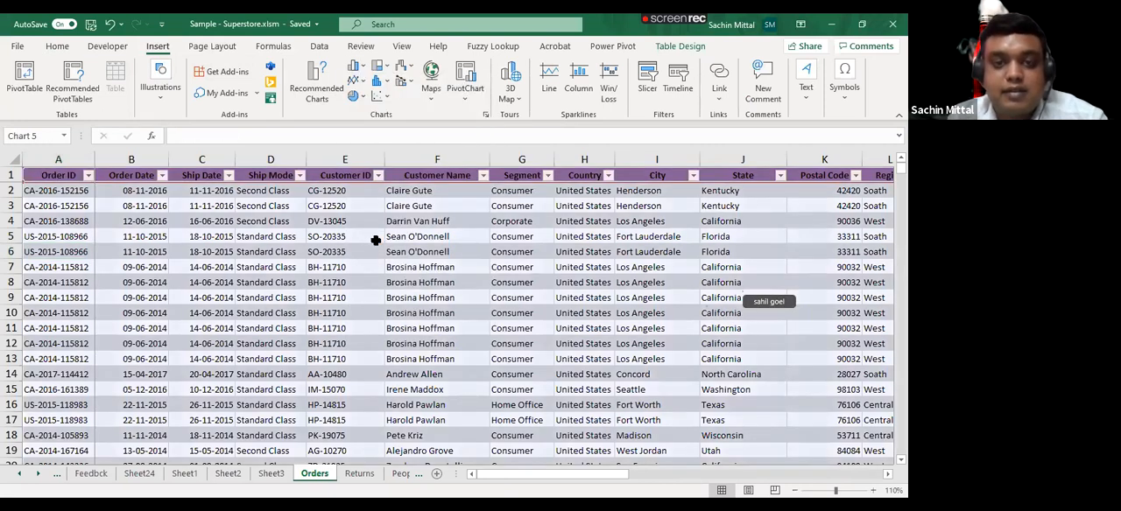
drag(250, 237, 446, 200)
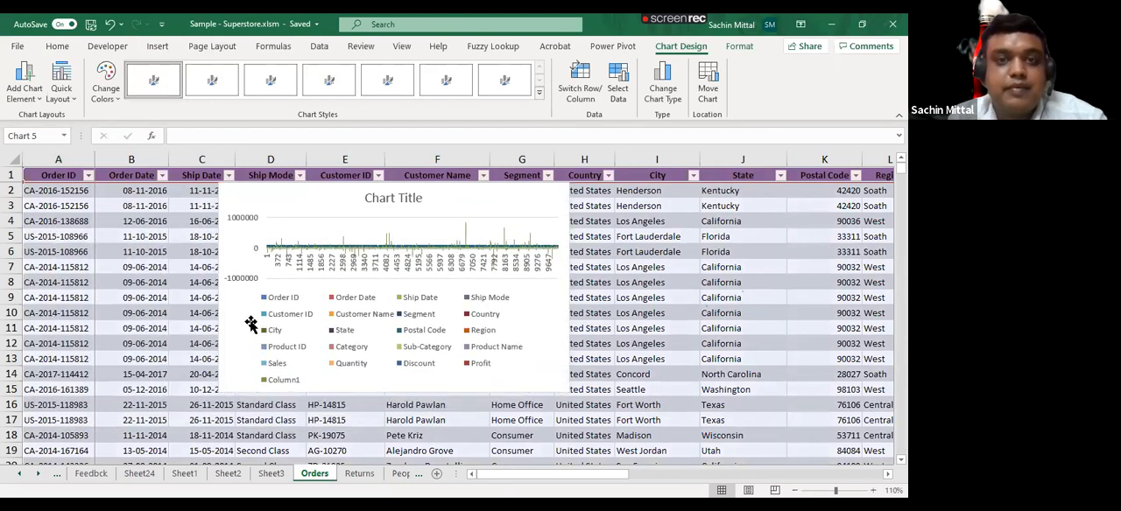
click(416, 205)
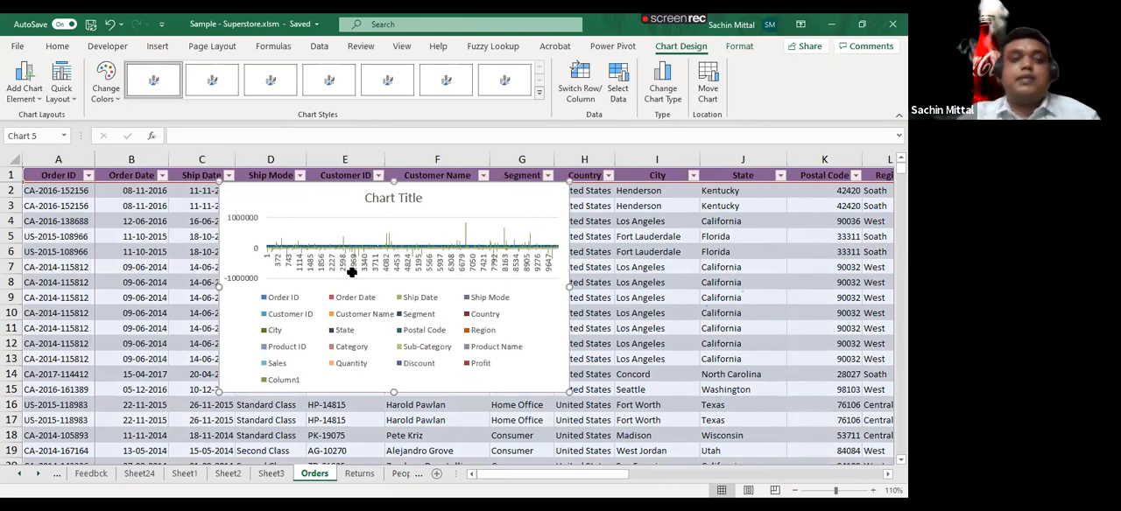
key(Delete)
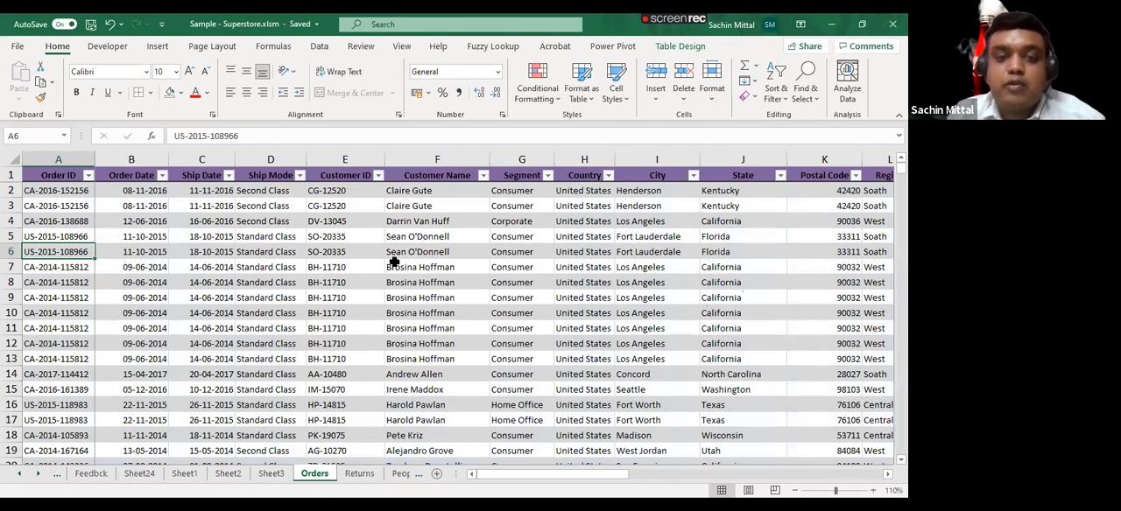
- Add a new worksheet and paste the copied order rows into it at A1 as values only
key(ctrl+n)
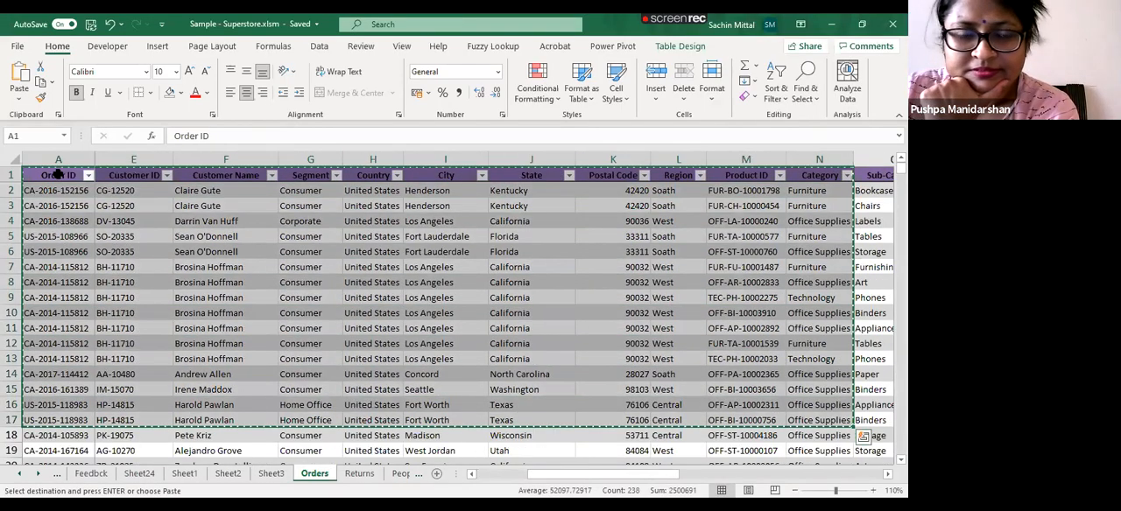
key(shift+F11)
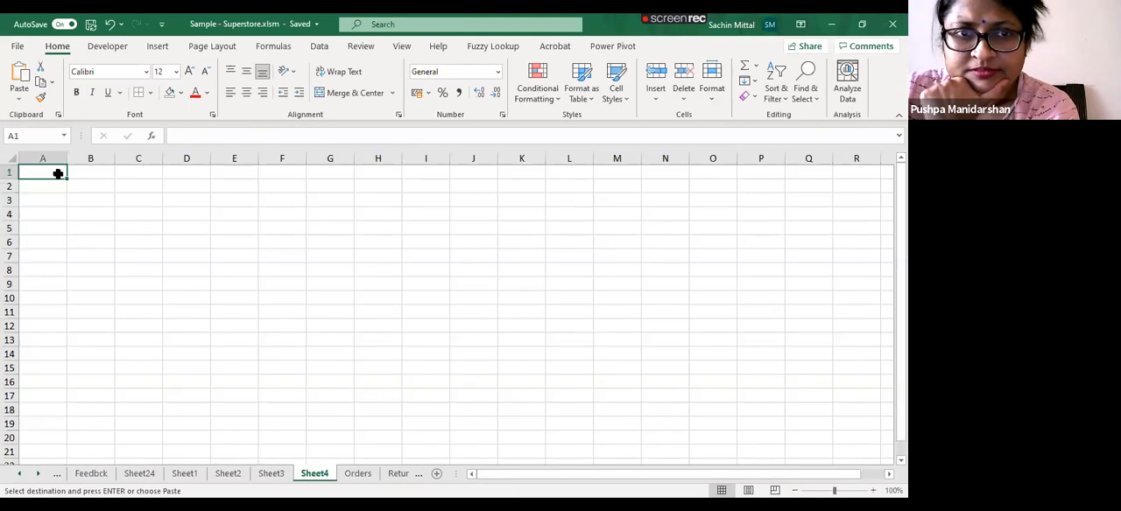
key(ctrl+alt+v)
key(v)
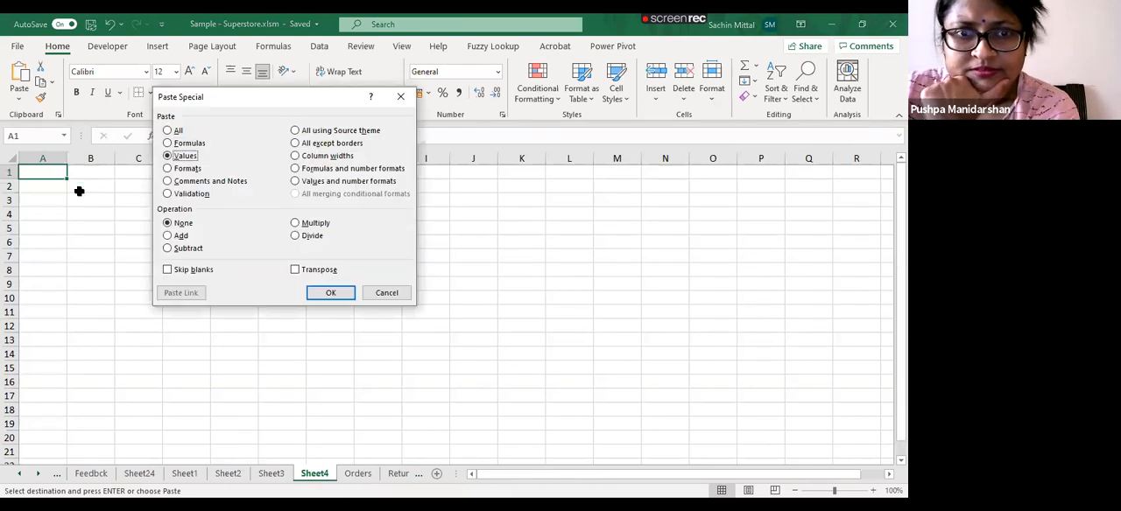
key(Return)
click(367, 215)
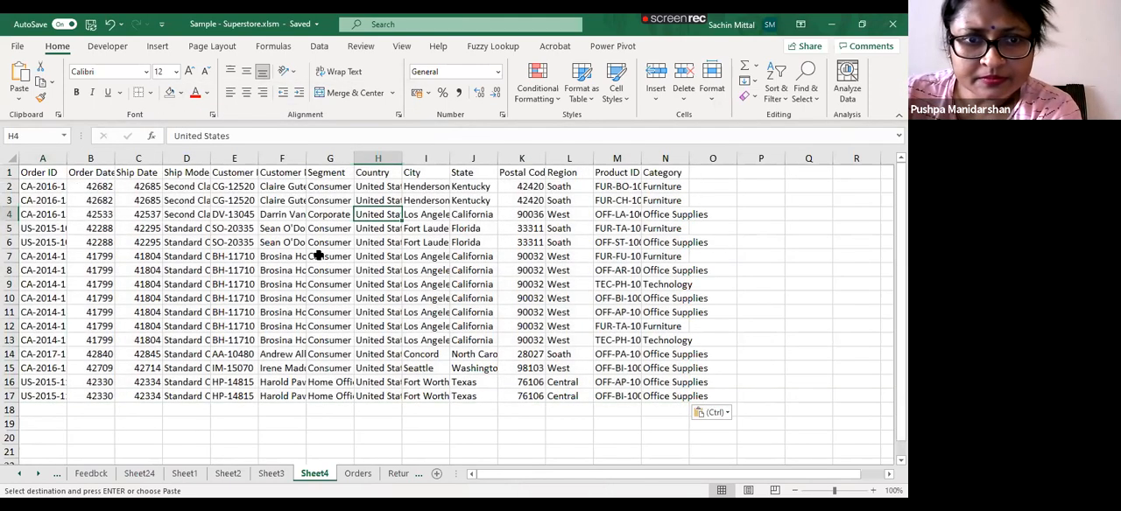
- Delete the columns from Country through Category on the new sheet
scroll(233, 408, down, 2)
scroll(233, 408, up, 2)
click(92, 186)
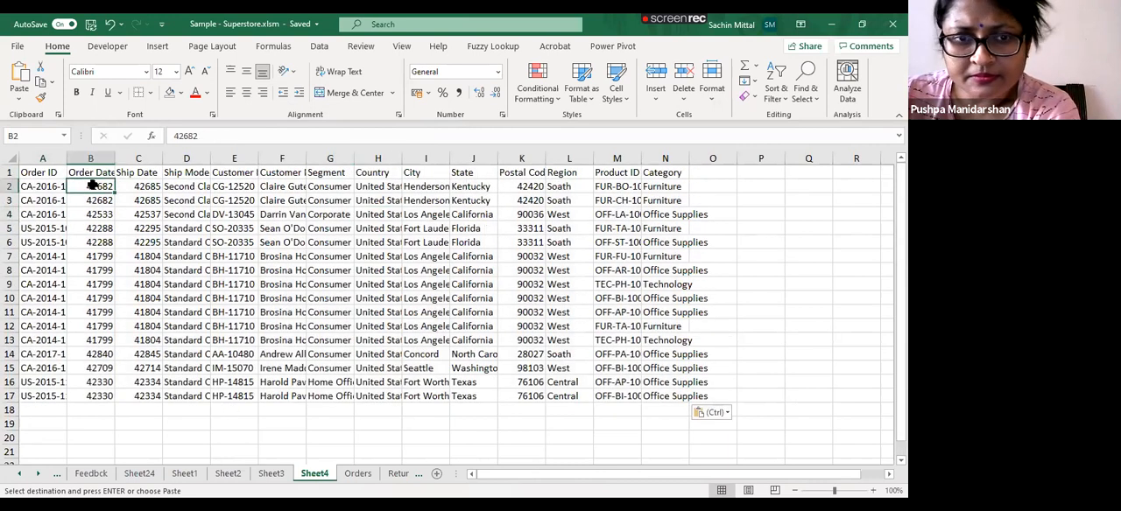
key(shift+Right)
key(ctrl+shift+Down)
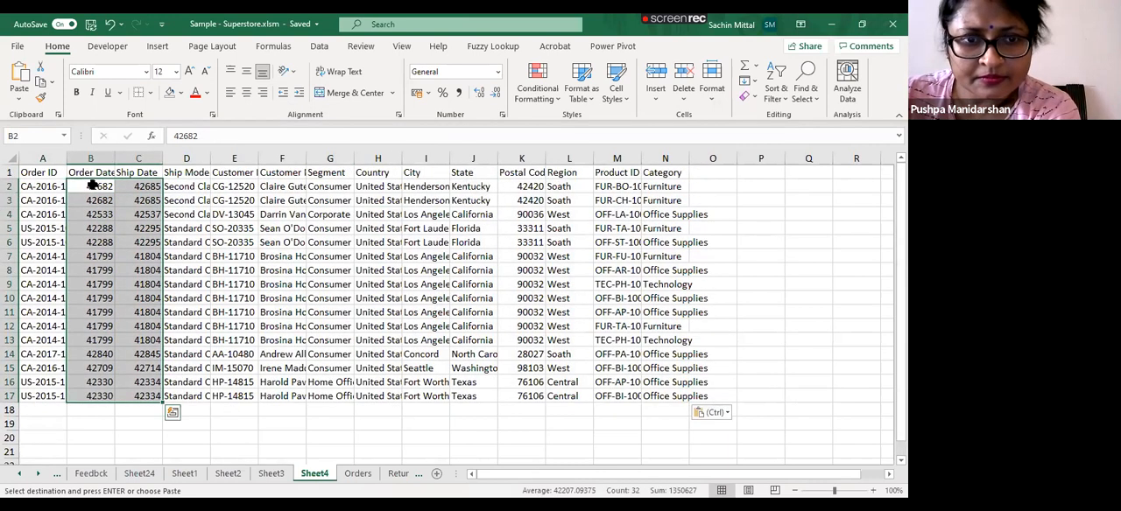
key(Up)
key(Right)
key(Right)
key(Right)
key(Right)
key(Right)
key(Right)
key(ctrl+shift+Down)
key(ctrl+shift+Right)
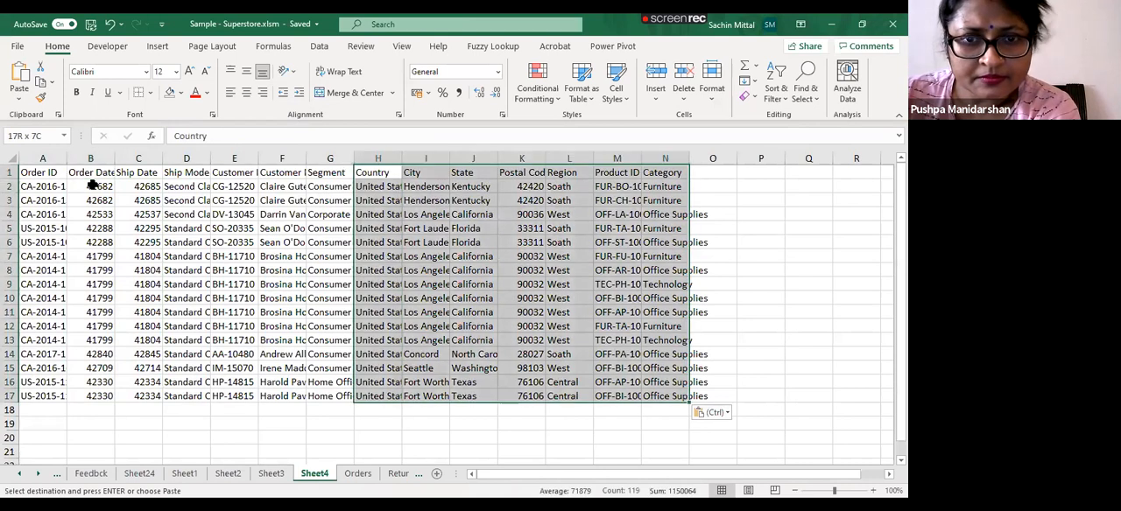
key(ctrl+space)
key(ctrl+minus)
key(Left)
key(Left)
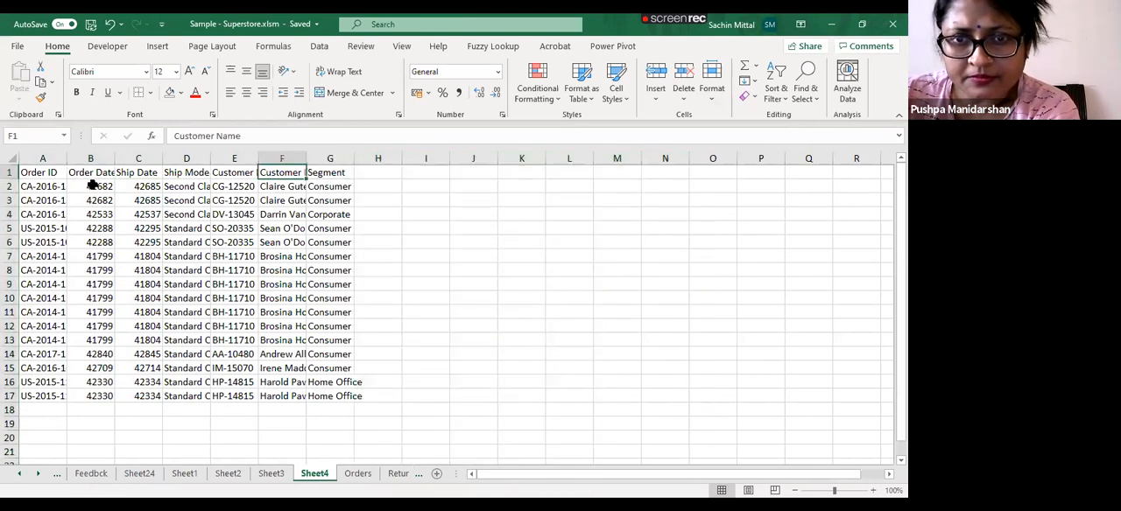
- AutoFit the column widths of the remaining data range A1:G17
key(ctrl+a)
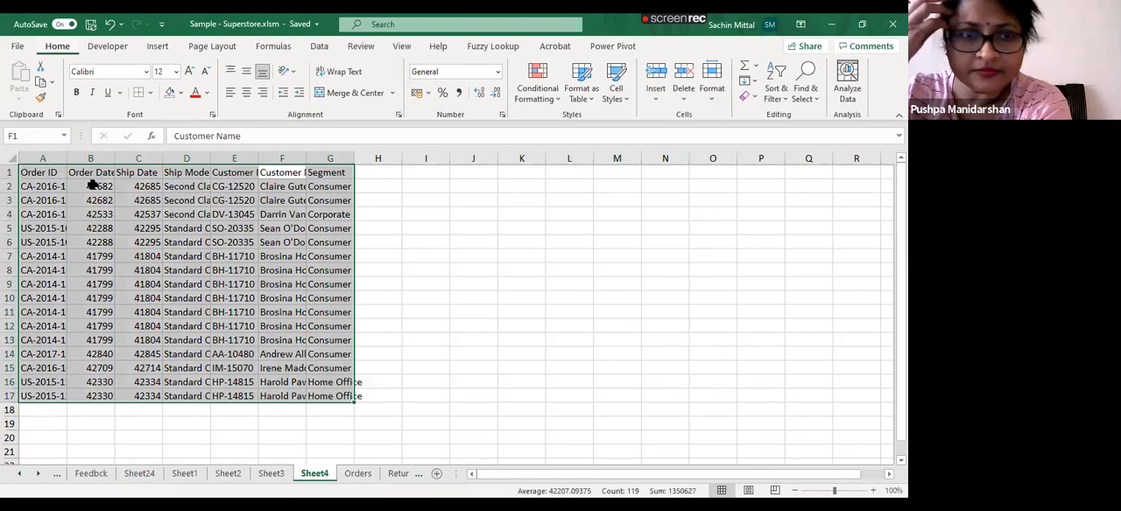
key(alt+h)
key(o)
key(i)
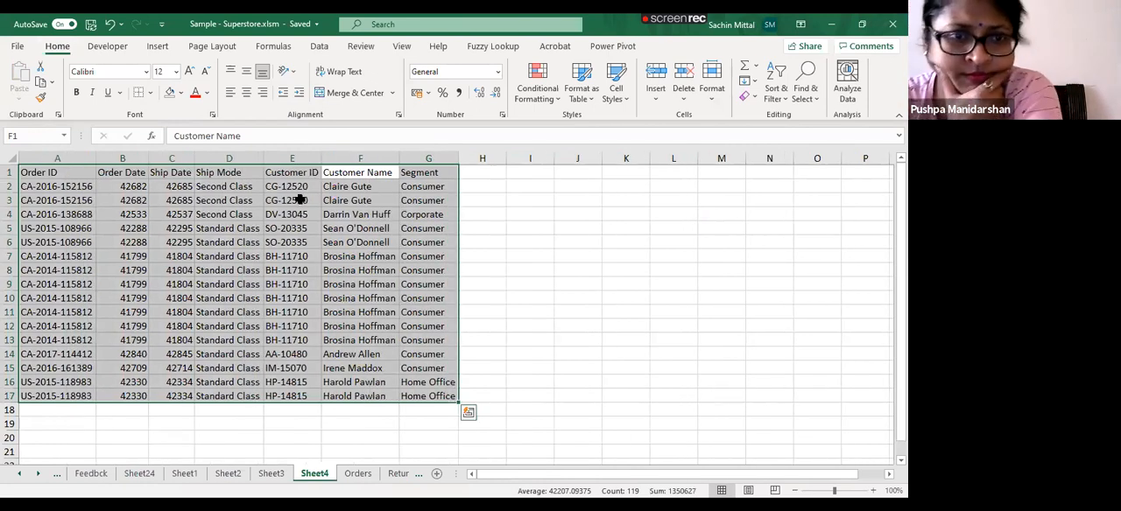
key(ctrl+t)
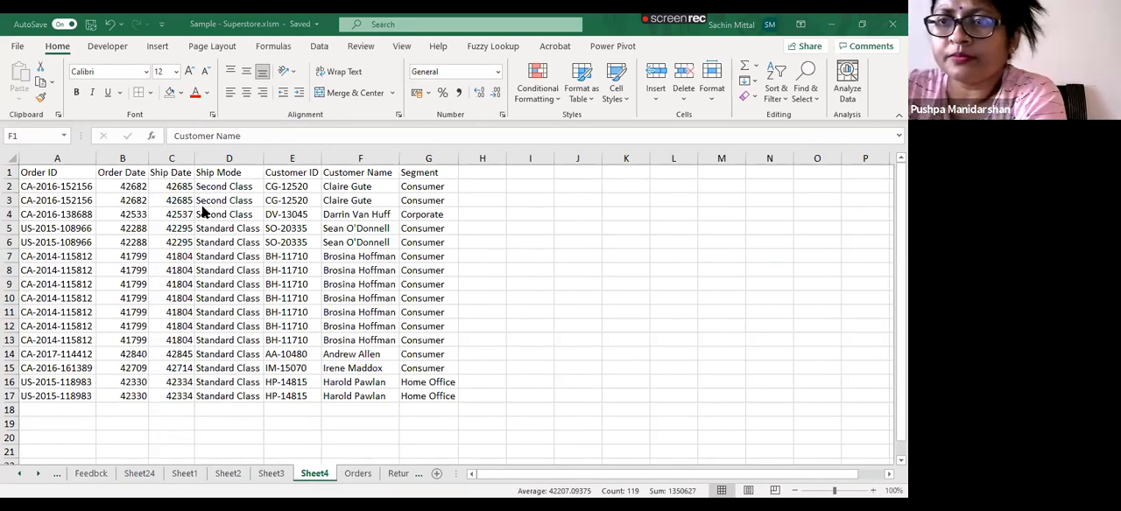
key(Escape)
- Copy the data range A1:G17 and paste a second copy below it, starting at A21
key(ctrl+c)
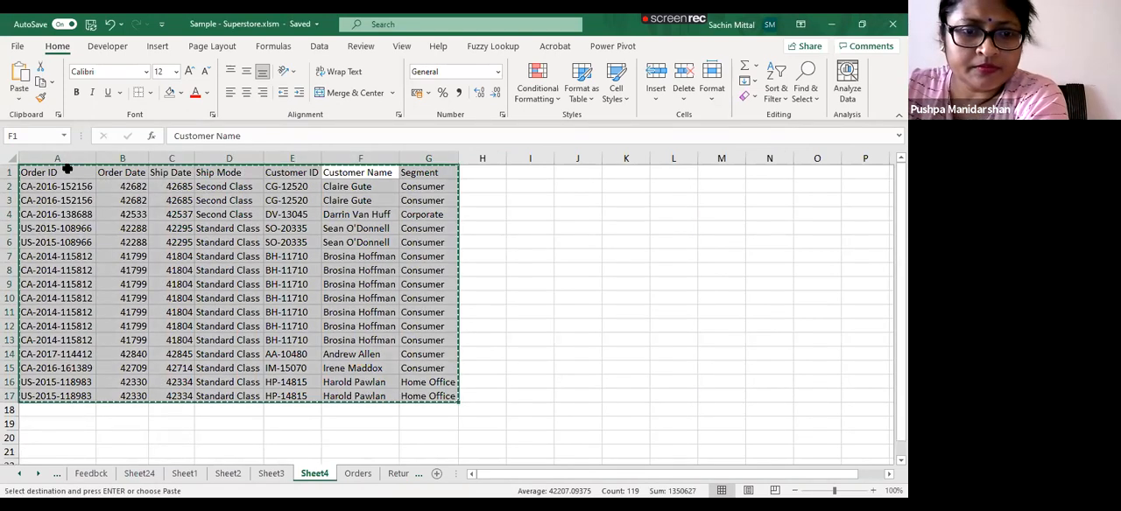
key(Right)
key(Right)
key(Right)
key(Right)
key(Right)
key(Left)
key(Down)
key(Down)
key(Down)
key(Down)
key(Down)
key(Down)
key(Down)
key(Down)
key(Down)
key(Down)
key(Down)
key(Down)
key(Down)
key(Down)
key(Down)
key(Down)
key(Down)
key(Down)
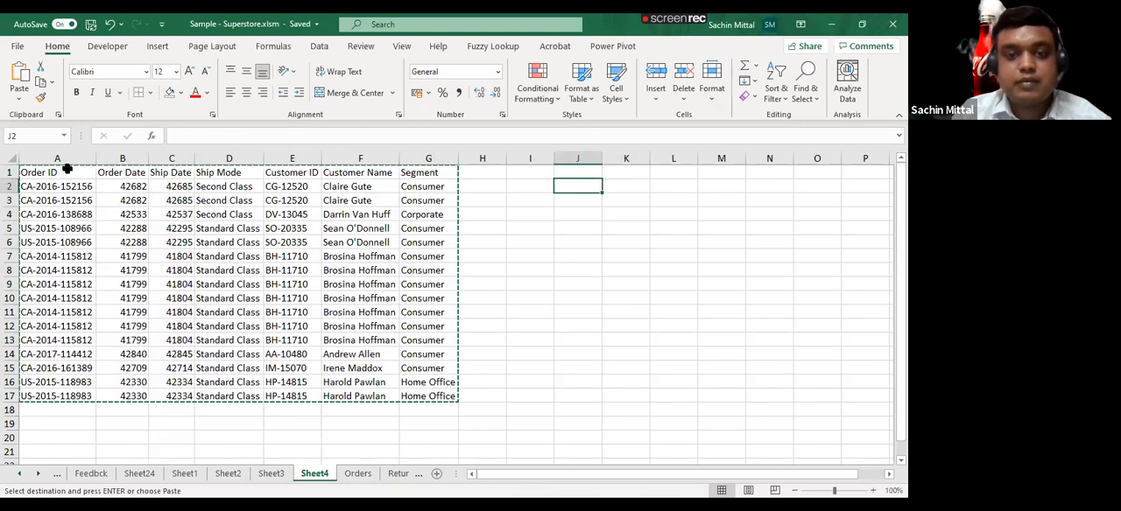
key(Left)
key(Left)
key(Left)
key(Left)
key(Left)
key(Left)
key(Left)
key(Left)
key(Left)
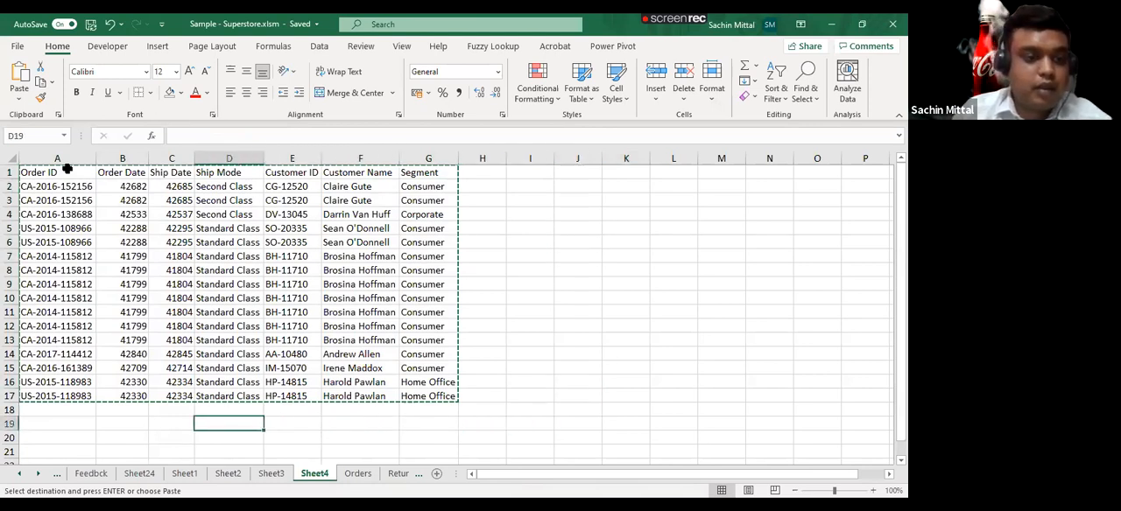
key(Down)
key(Down)
key(ctrl+v)
key(Return)
key(Down)
key(Down)
key(Down)
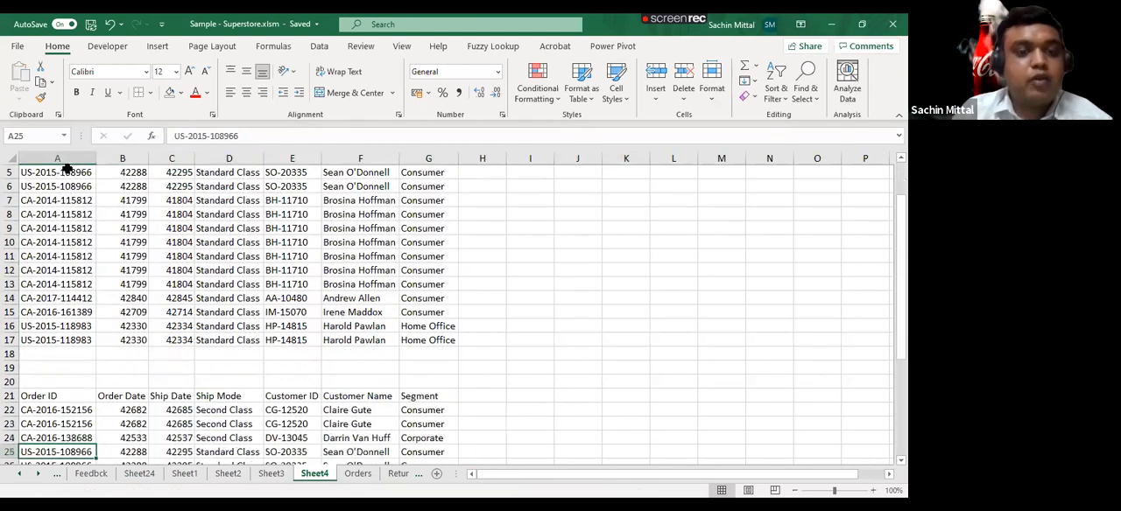
- Turn on header filters for the upper data block and try to add filters from cell B24 in the lower block
scroll(79, 197, up, 2)
click(93, 230)
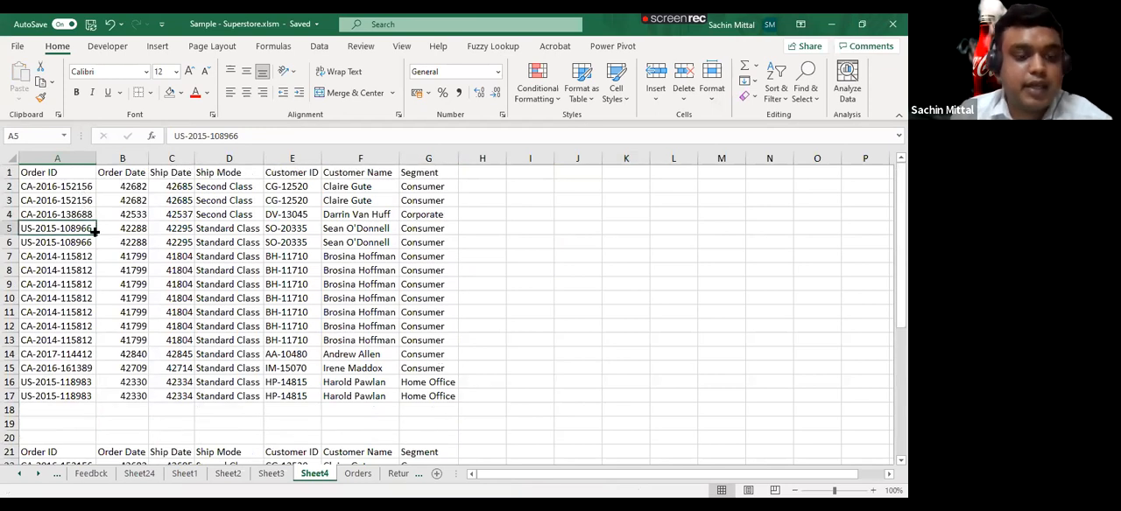
key(alt+a)
key(t)
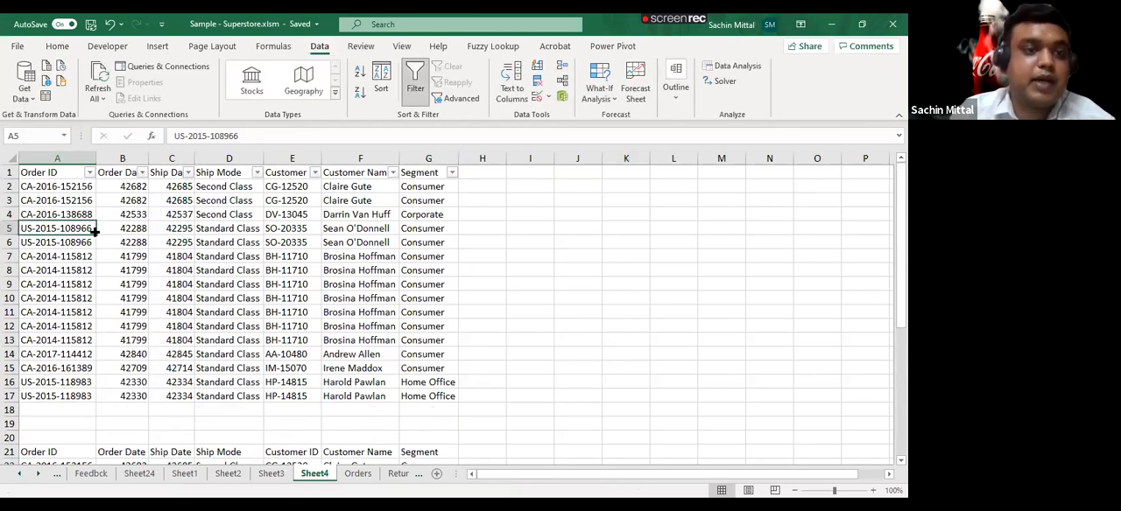
scroll(105, 263, down, 3)
click(140, 369)
key(alt)
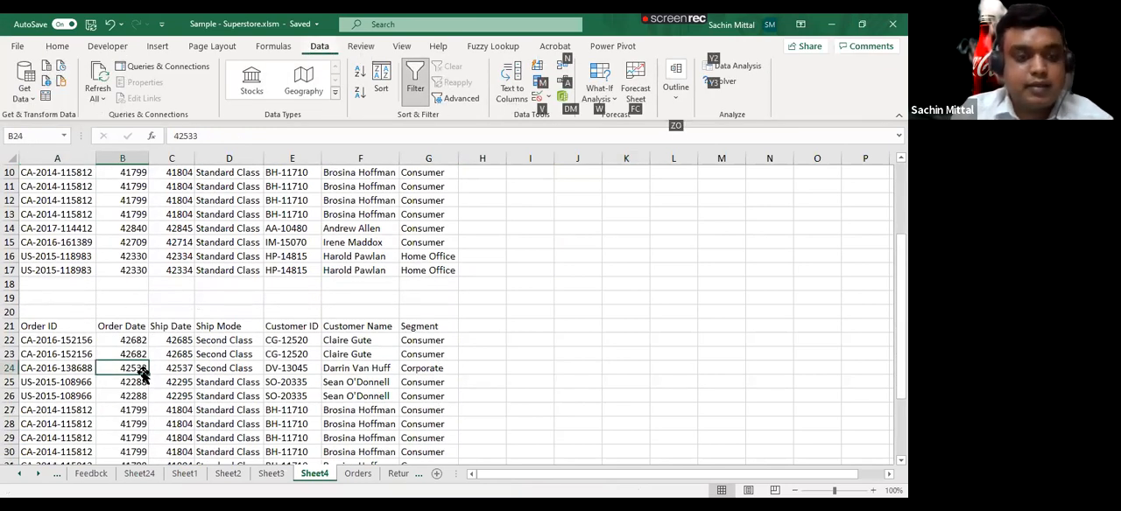
key(t)
scroll(145, 372, up, 3)
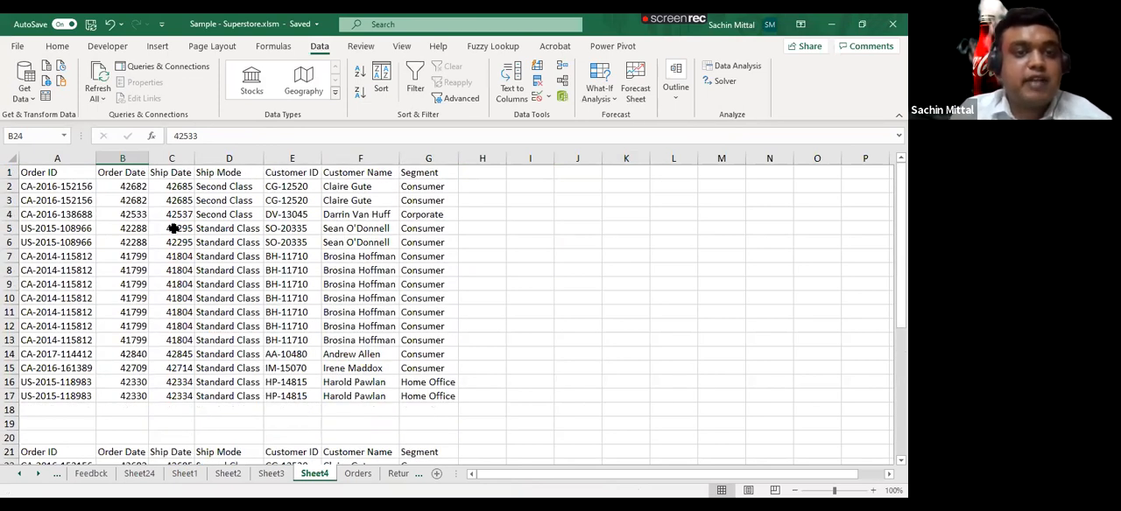
- Turn on header filters for the lower data block, check the upper block's headers, and remove the filters
scroll(154, 263, down, 5)
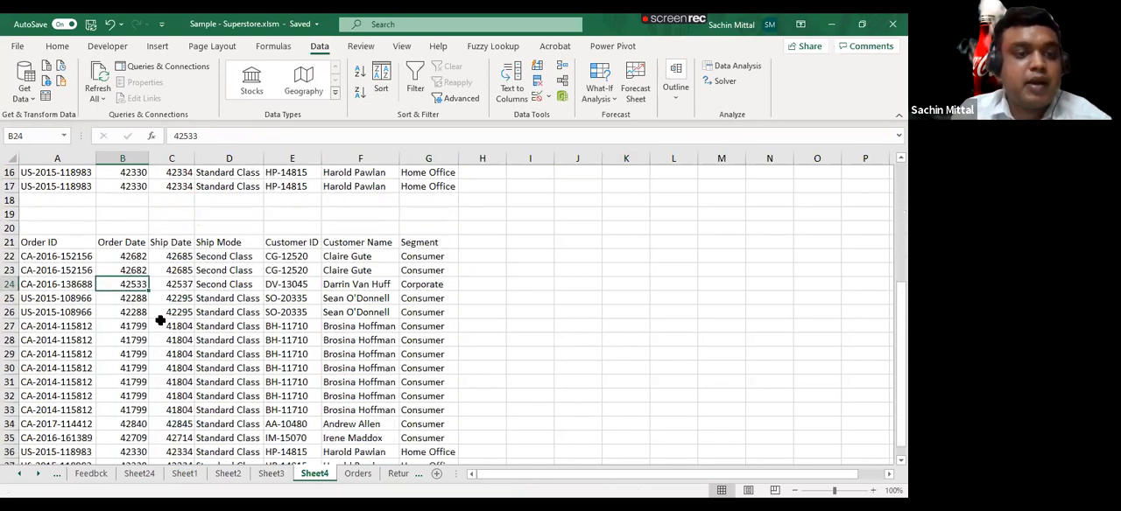
key(alt+a)
key(t)
scroll(149, 305, up, 7)
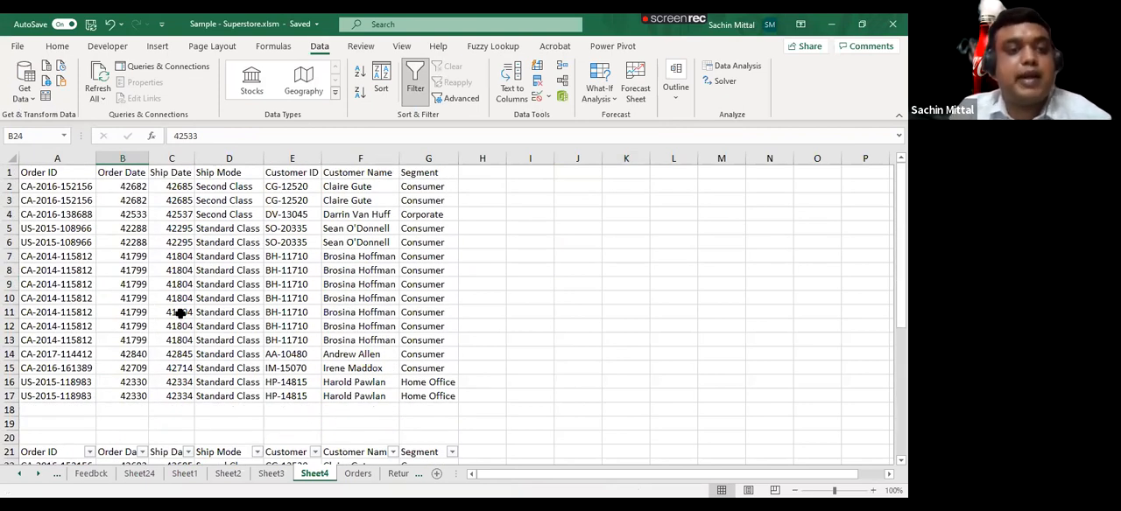
scroll(177, 332, down, 3)
key(alt+a)
key(t)
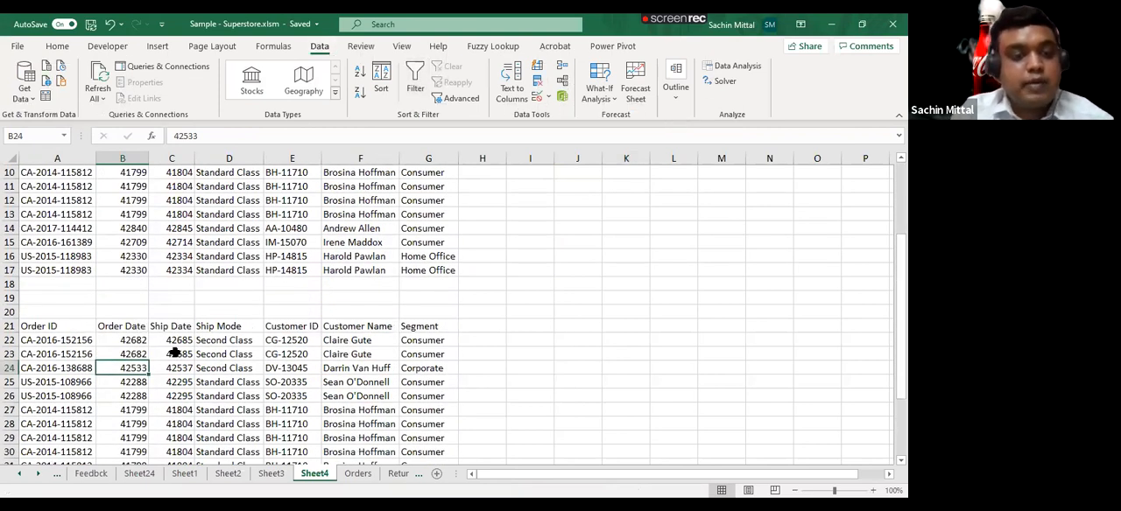
- Convert the upper data block A1:G17 into a formatted table with headers
scroll(142, 348, up, 3)
click(76, 177)
drag(201, 203, 420, 396)
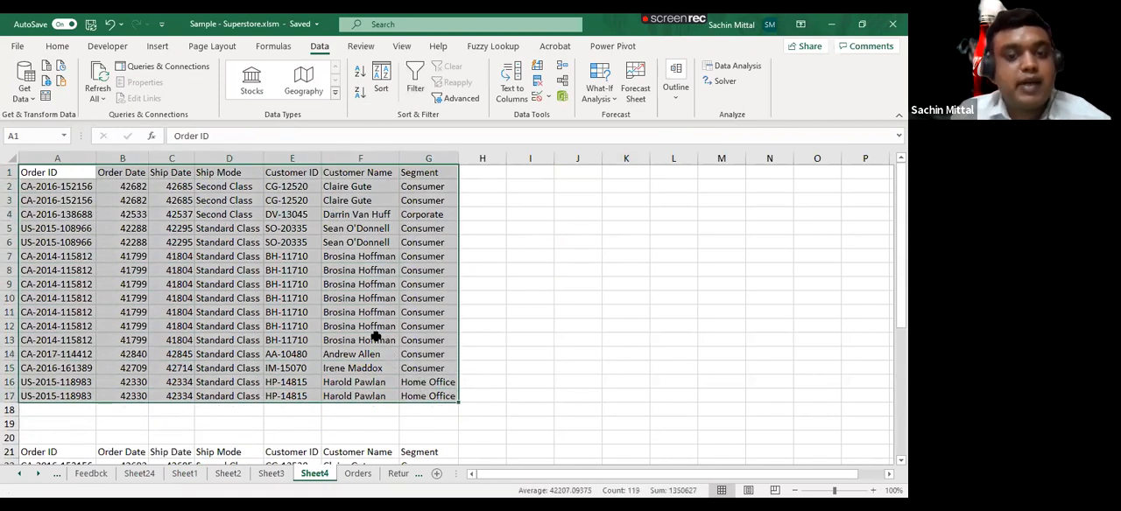
click(159, 46)
click(113, 77)
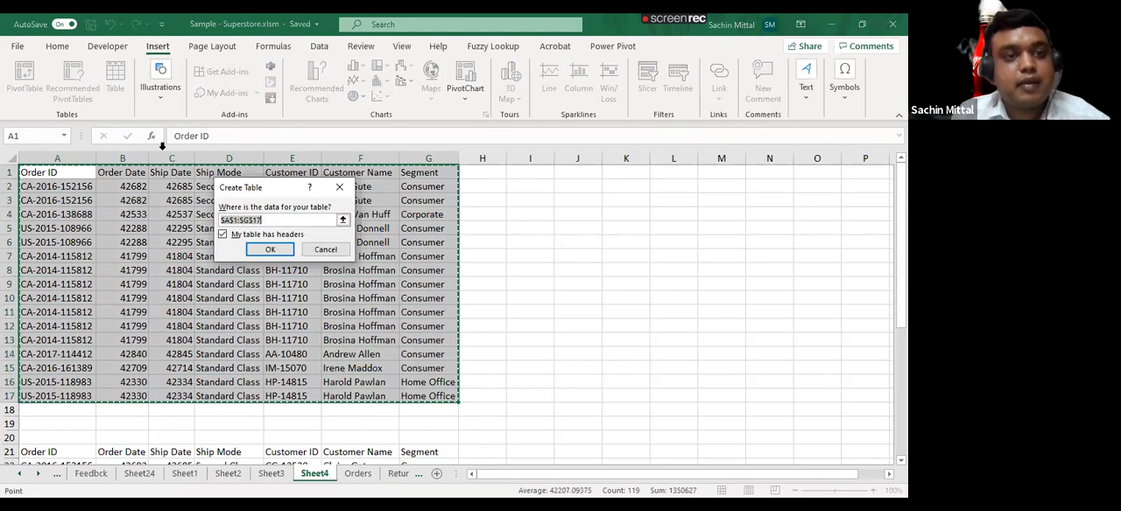
click(265, 250)
- Convert the lower data block A21:G37 into a second formatted table with headers
scroll(257, 245, down, 5)
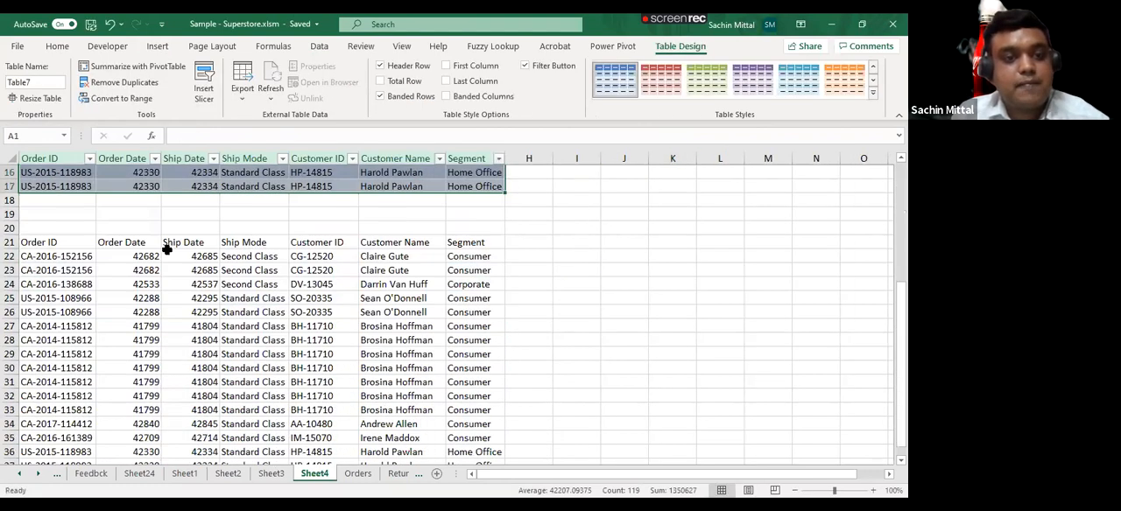
drag(61, 245, 464, 430)
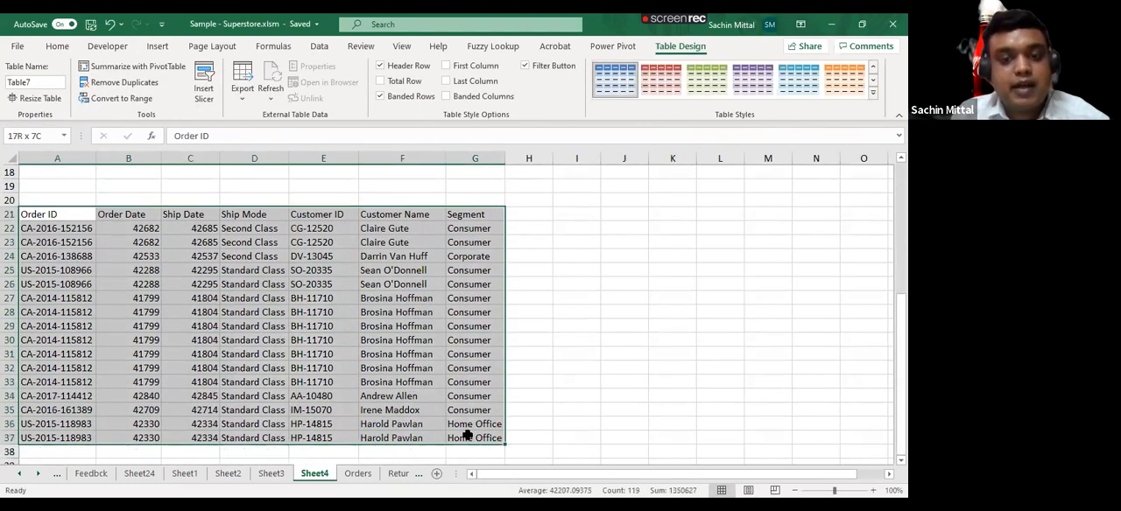
click(167, 45)
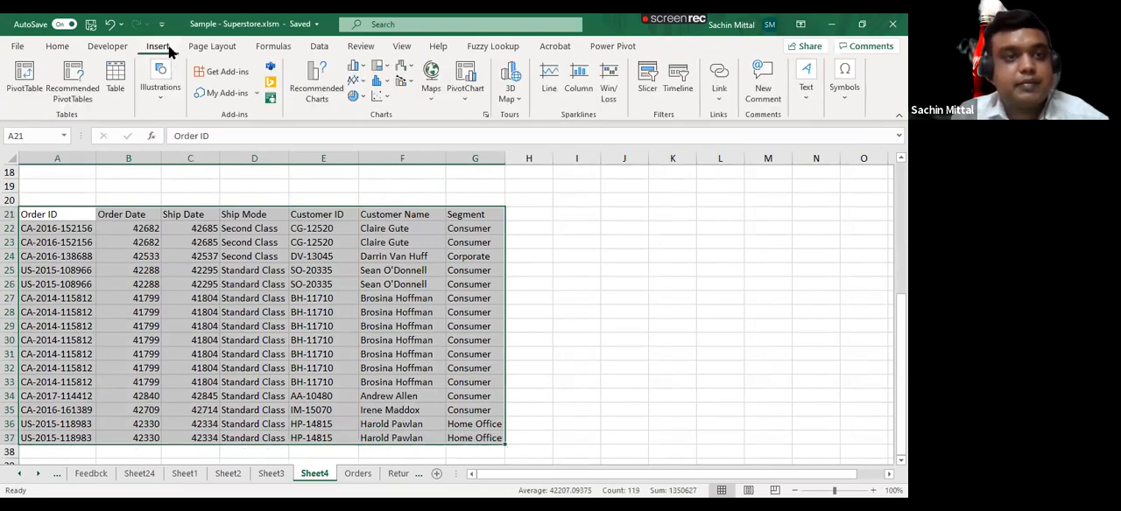
click(114, 83)
click(268, 250)
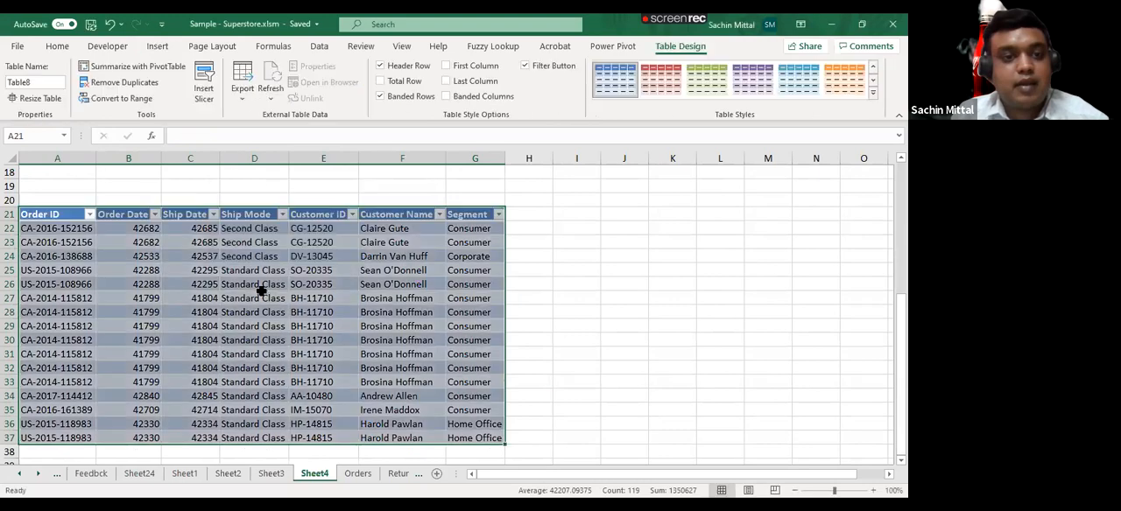
- Compare the table names of the upper and lower tables
click(259, 294)
scroll(259, 294, up, 6)
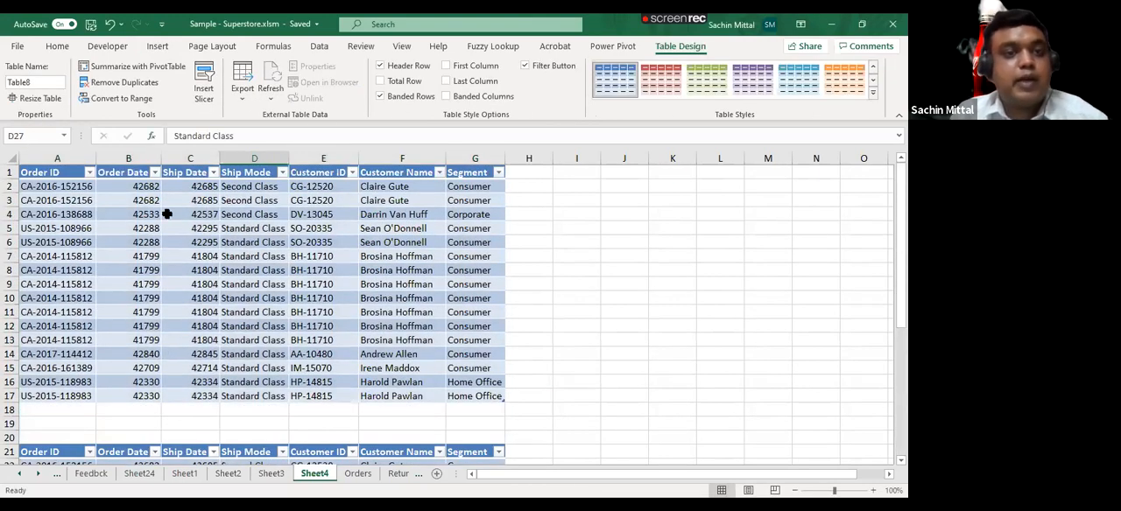
click(167, 243)
click(35, 82)
scroll(92, 343, down, 3)
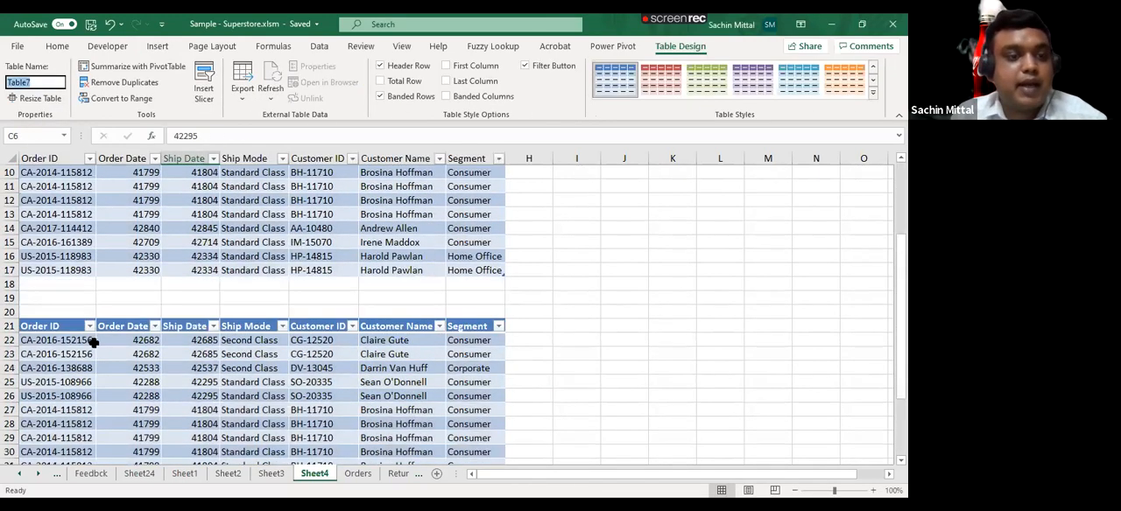
scroll(93, 344, down, 1)
click(99, 354)
scroll(92, 291, up, 4)
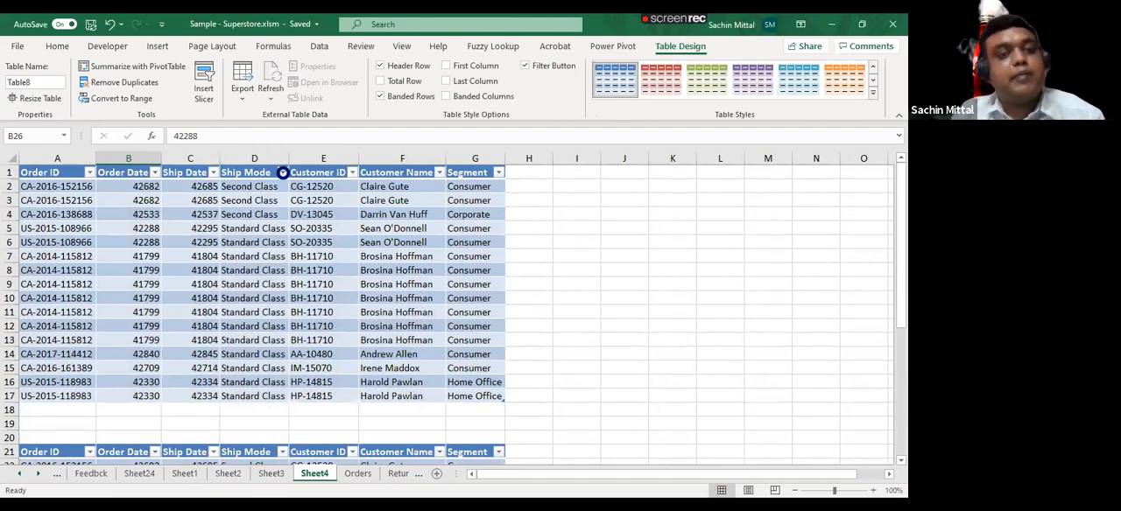
- Filter the upper table's Ship Mode column to exclude Second Class
click(282, 172)
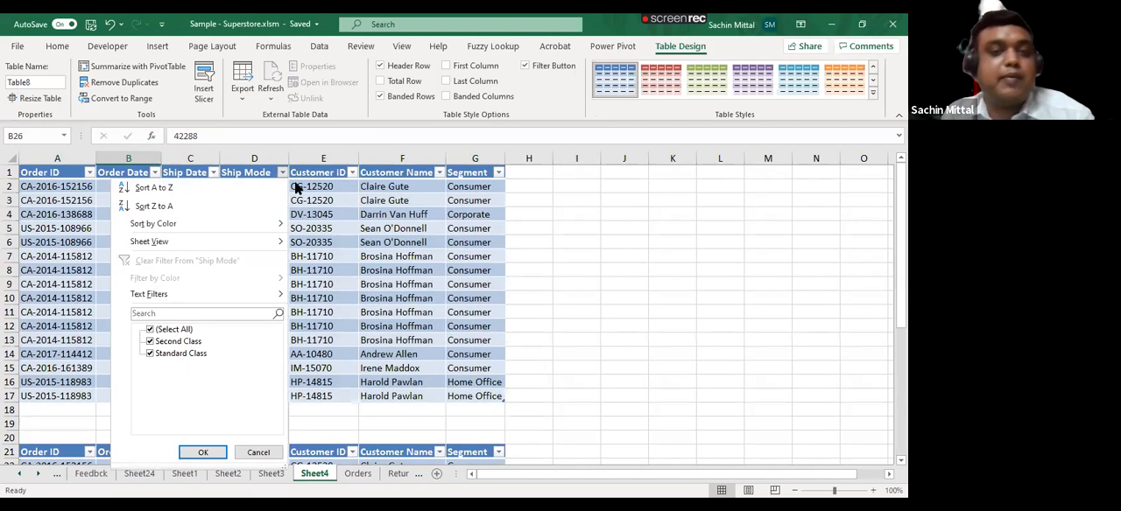
click(282, 172)
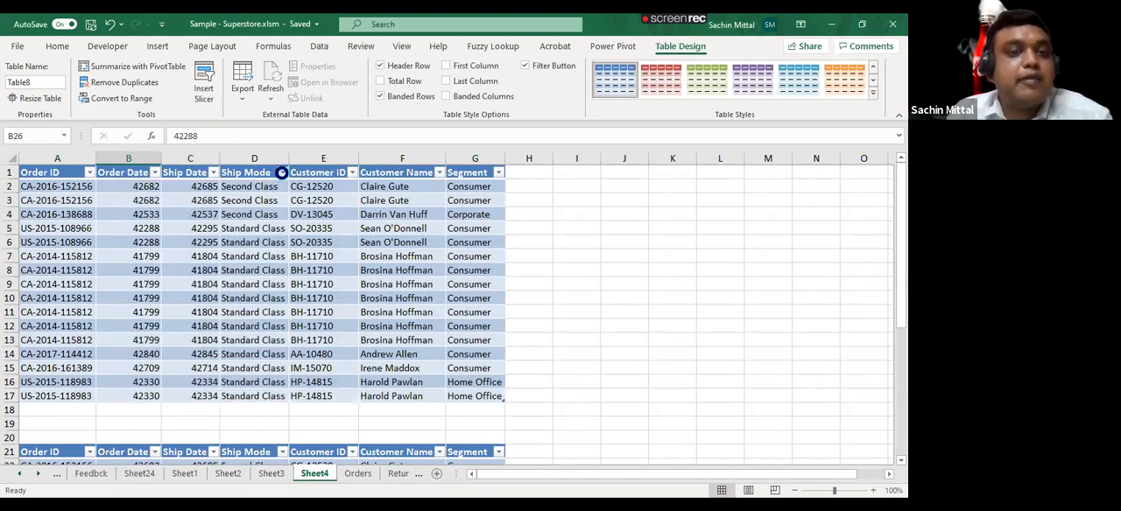
click(281, 173)
click(151, 341)
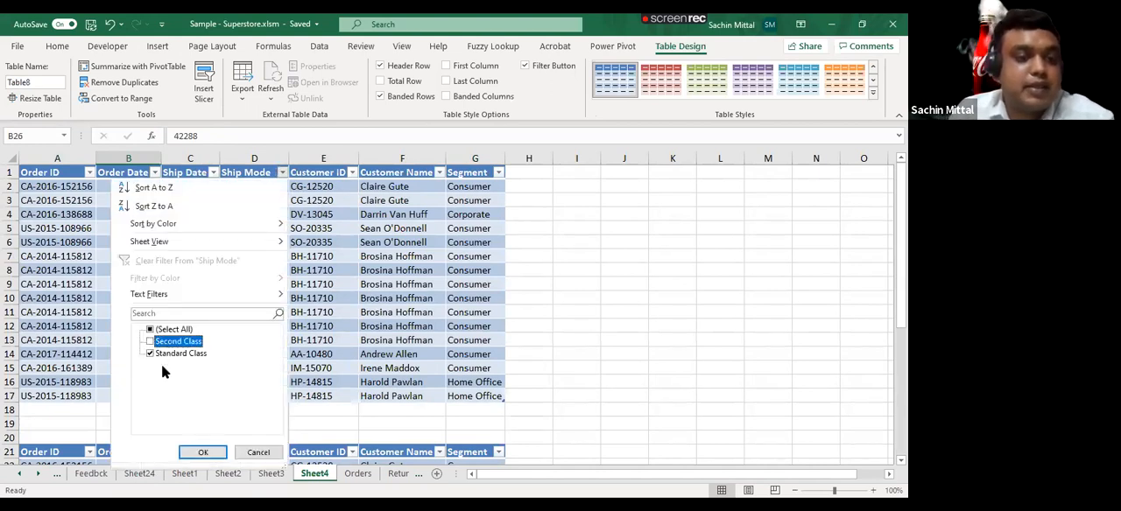
key(Return)
scroll(251, 280, down, 4)
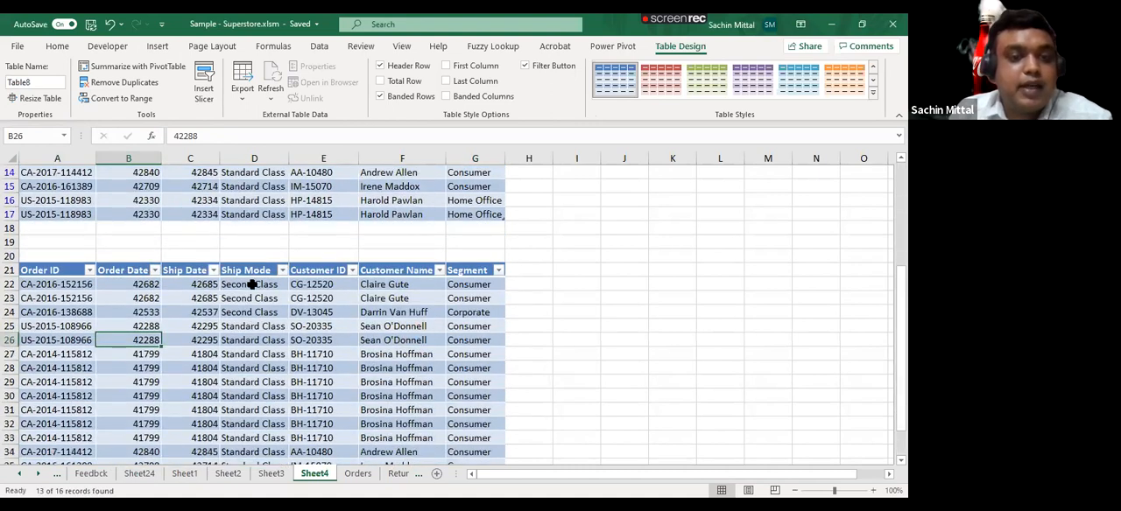
- Filter the lower table's Customer Name column to only the third, fourth and fifth customers in the filter list
click(440, 270)
click(295, 354)
click(295, 390)
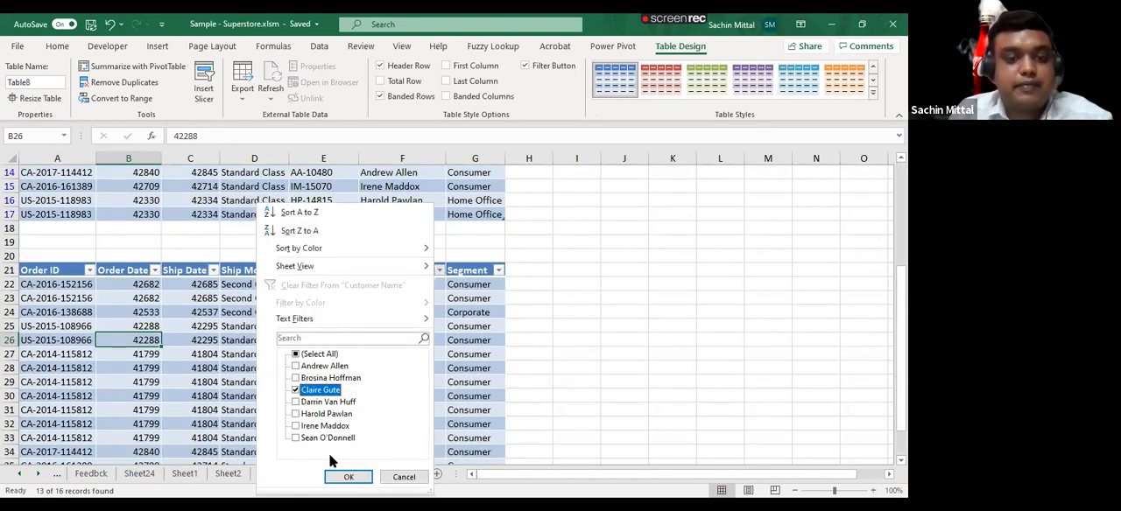
click(298, 413)
click(297, 402)
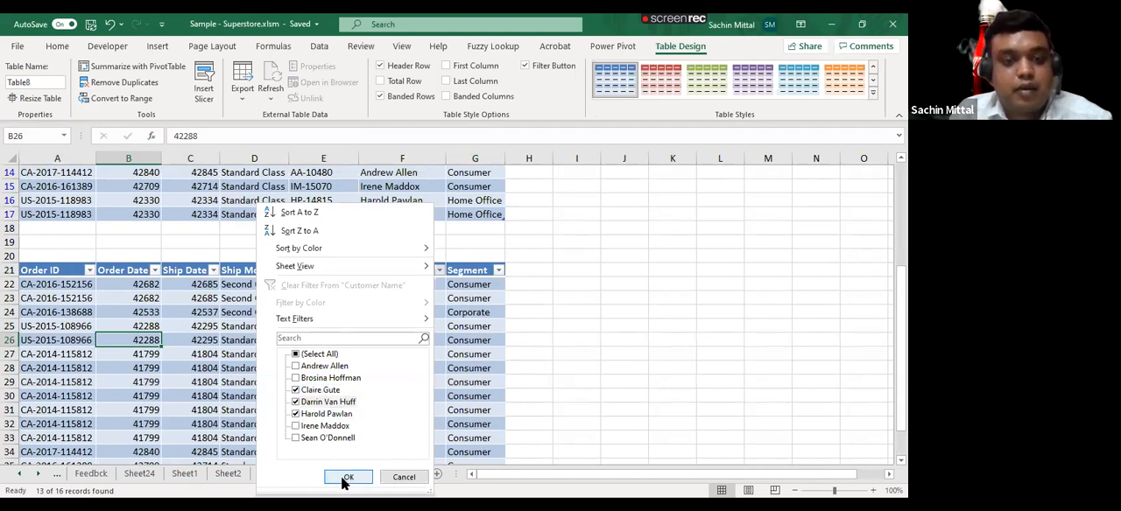
click(345, 476)
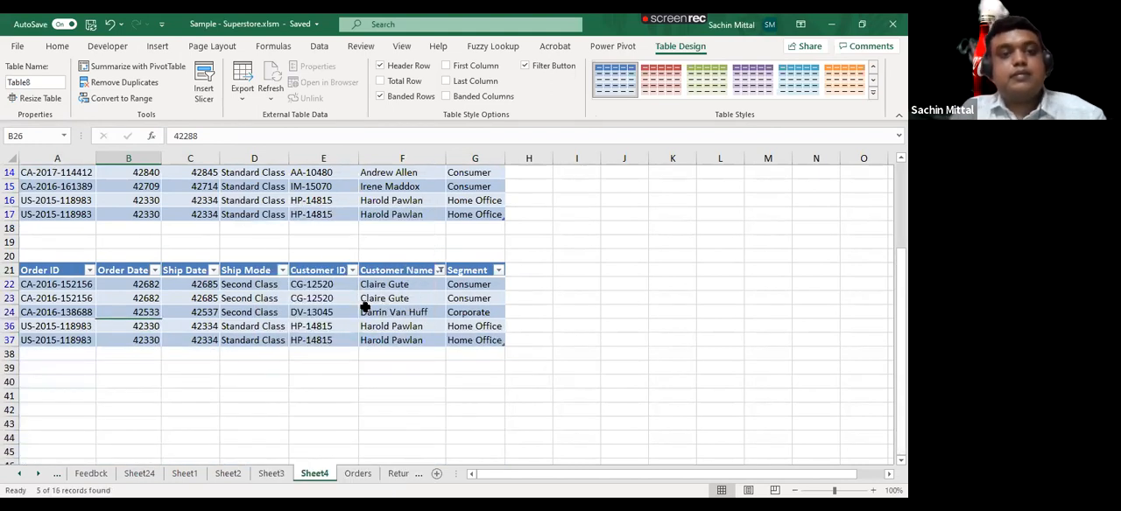
scroll(365, 307, up, 1)
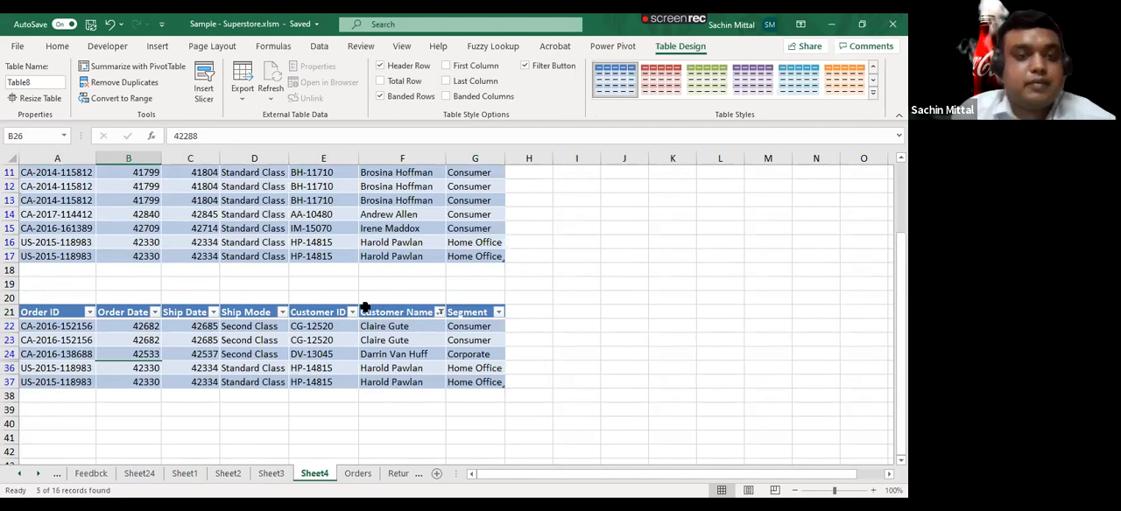